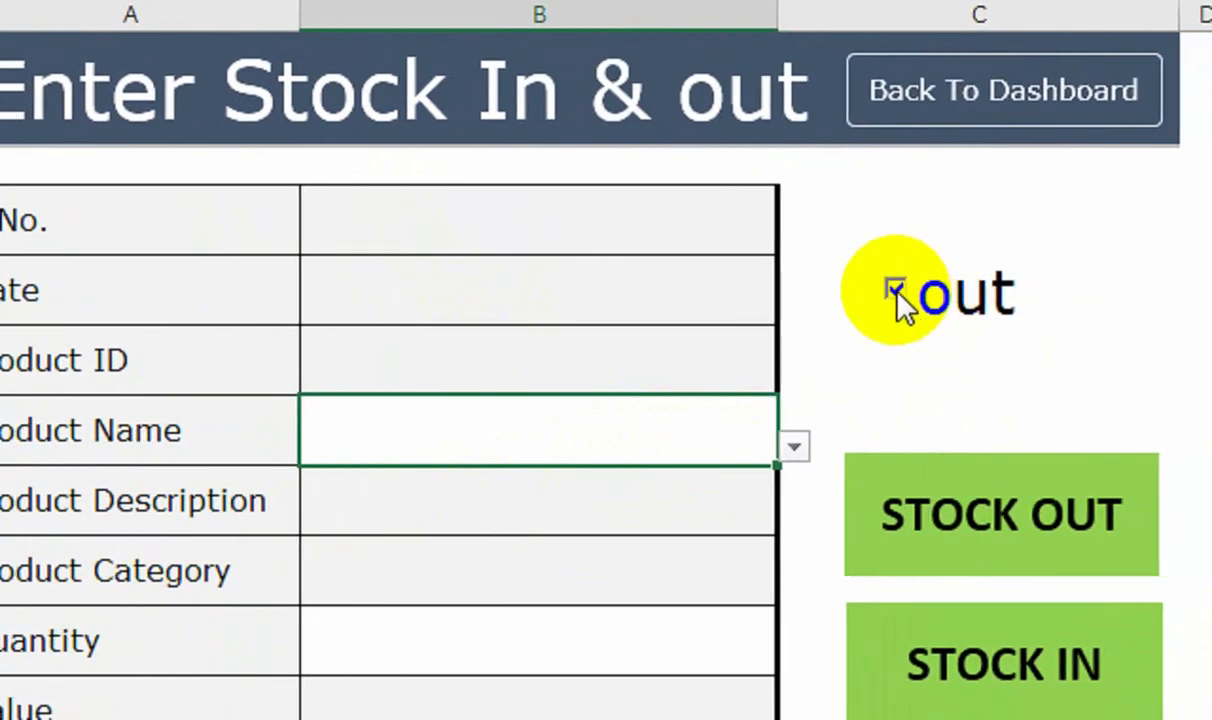
- Review the stock in and out entry form together with the Stockout sheet
left_click(946, 518)
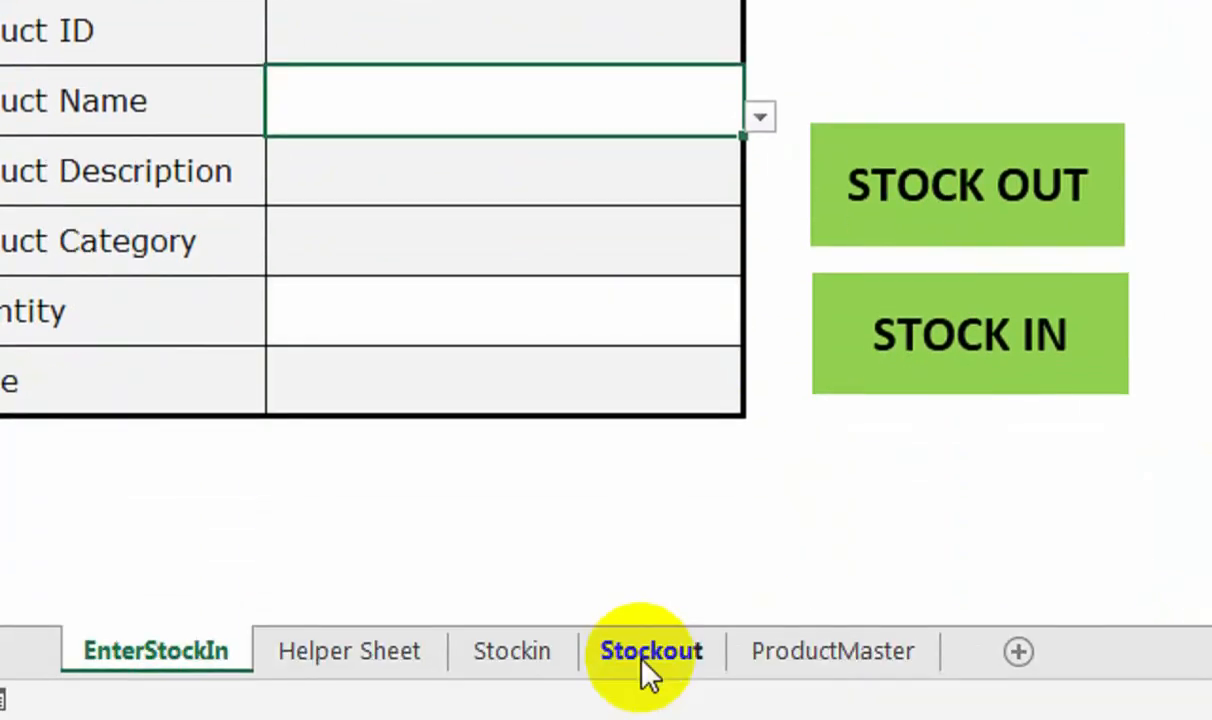
left_click(650, 668)
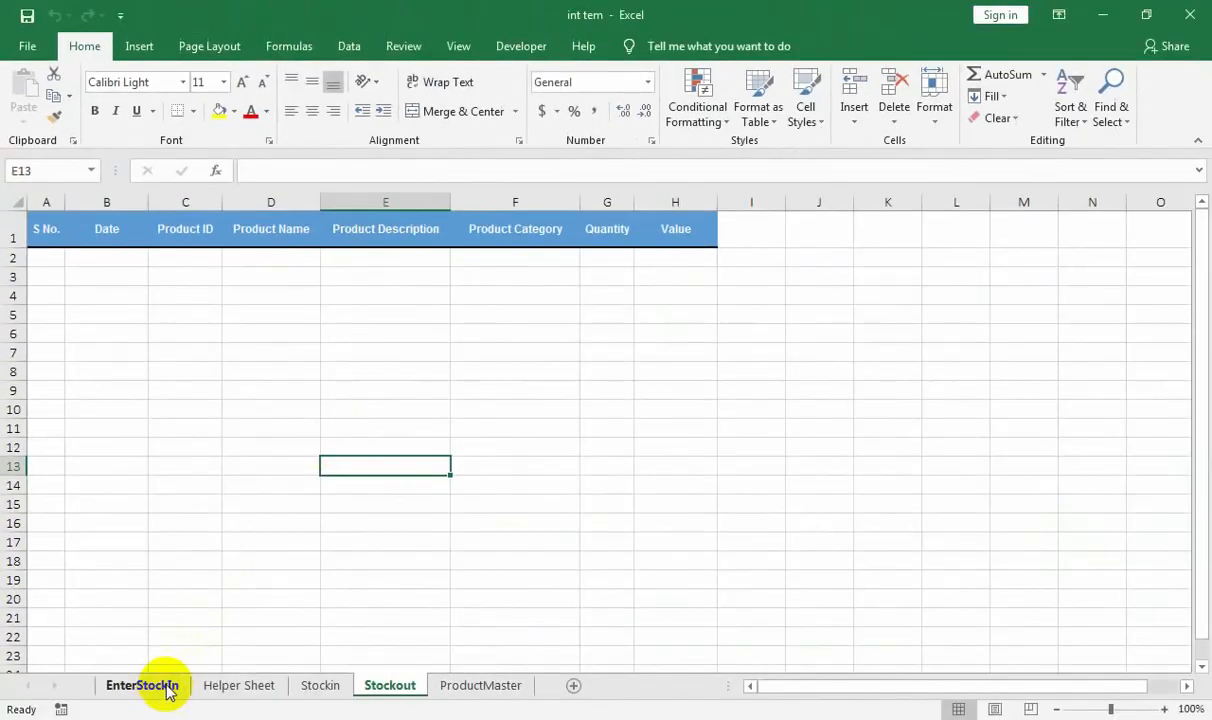
left_click(145, 685)
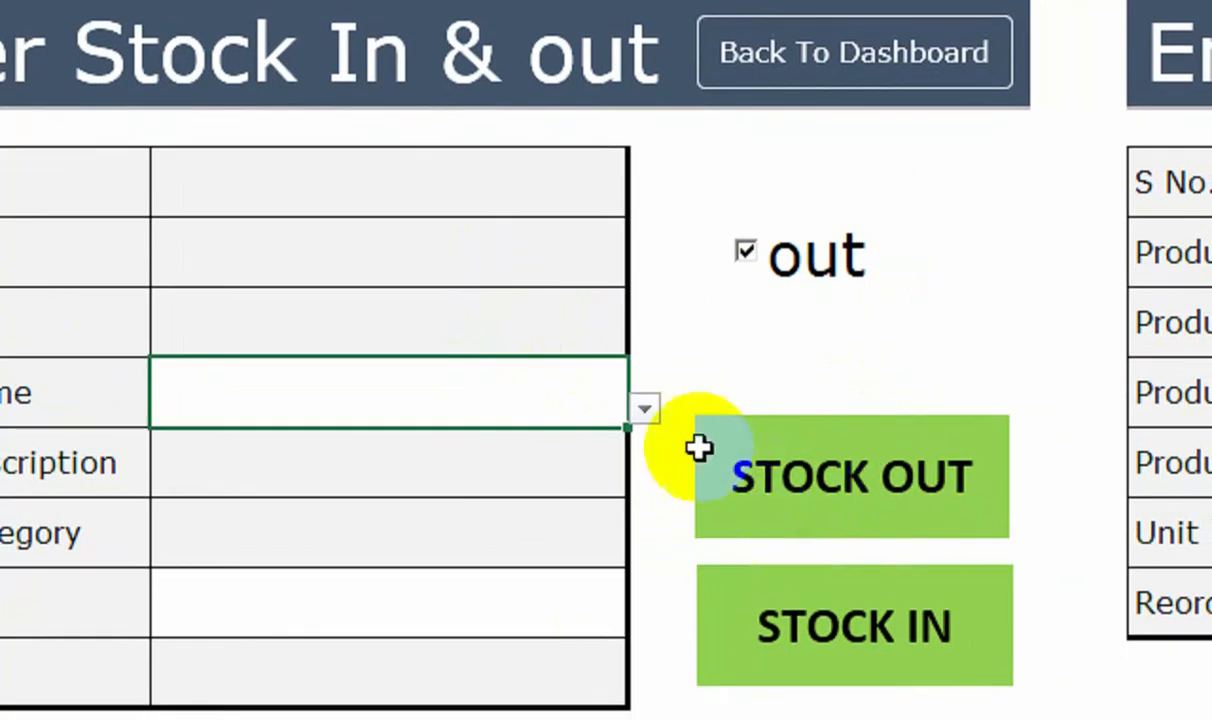
left_click(818, 478)
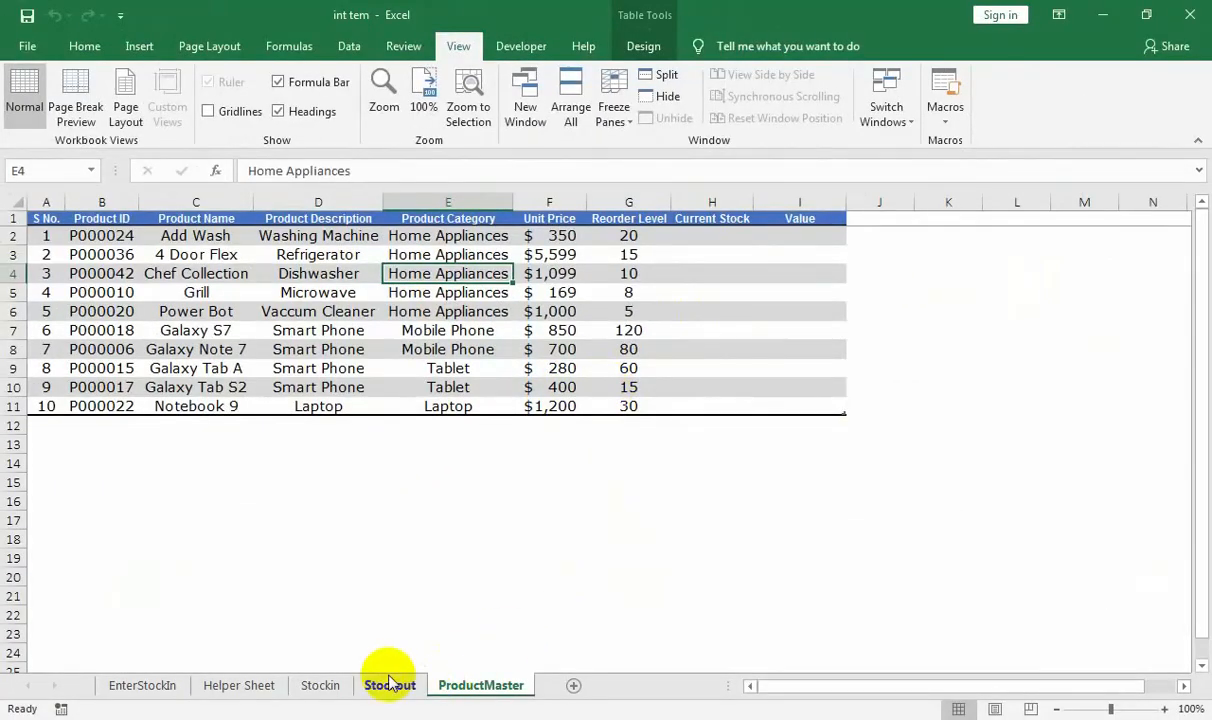
- Look through the Stockout, Stockin and Helper Sheet worksheets, going to the end of the number list in column H
left_click(389, 685)
left_click(322, 685)
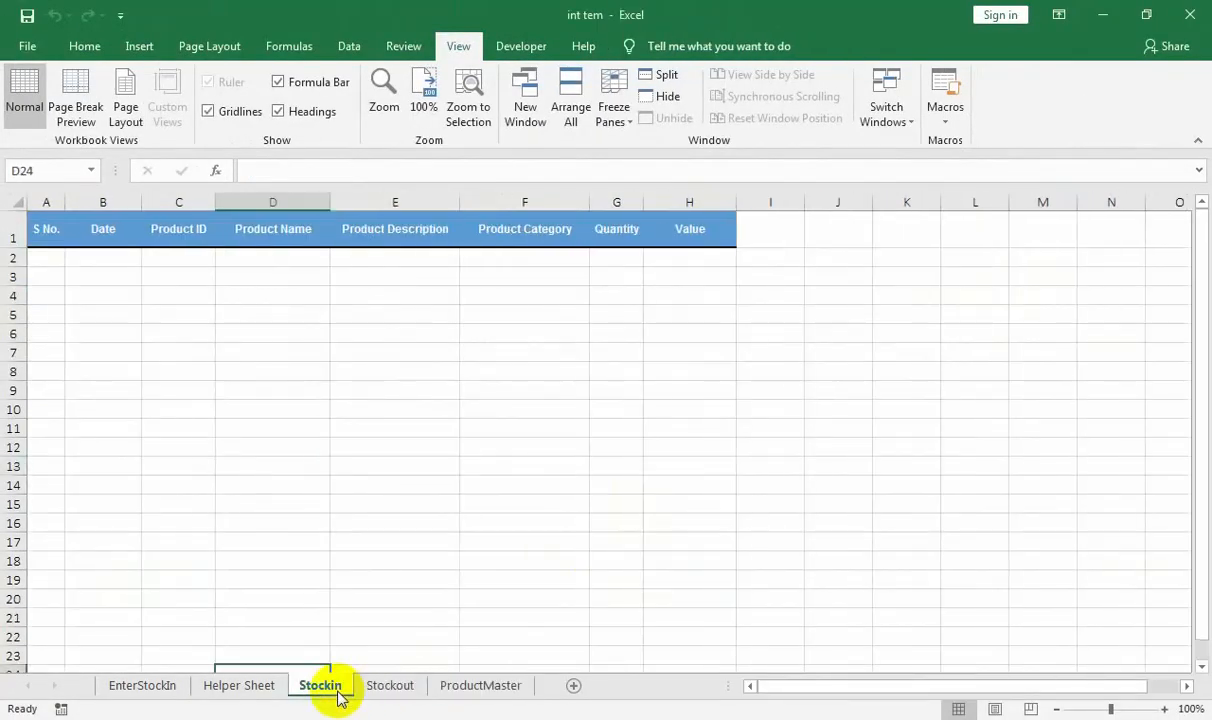
left_click(264, 687)
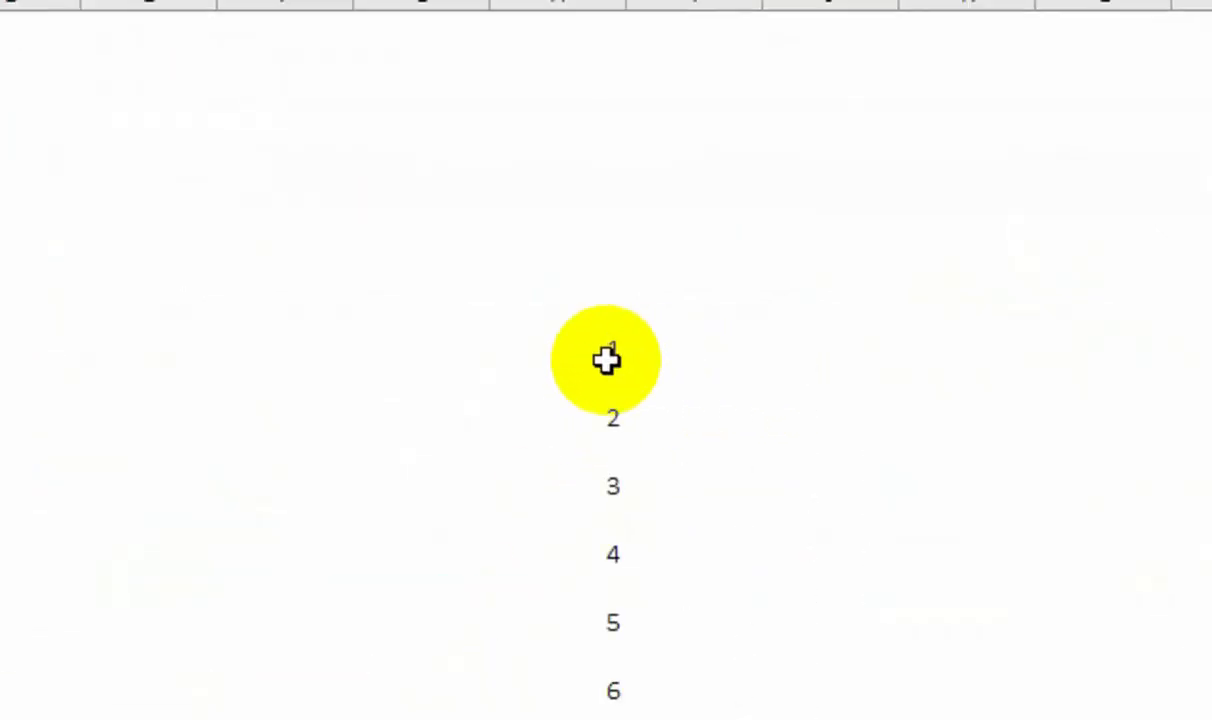
left_click(607, 360)
key("ctrl+Down")
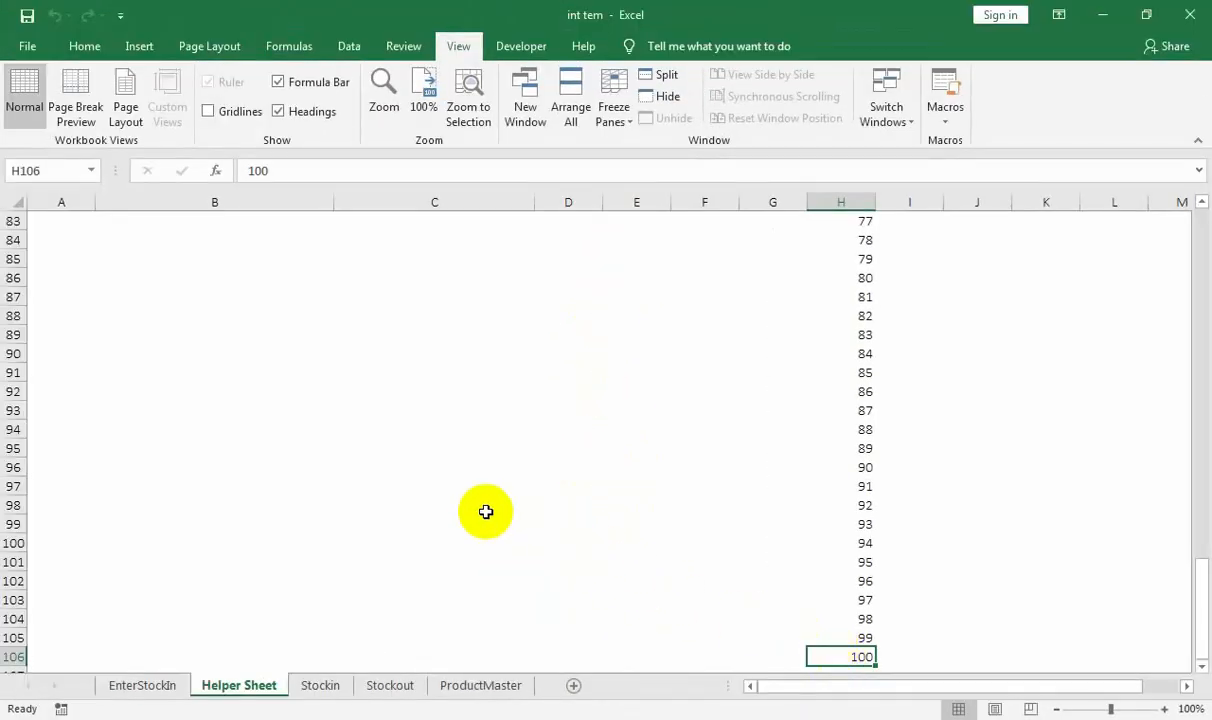
- Check the Quantity choices on the EnterStockIn form against the number list on the Helper Sheet
key("ctrl+Page_Up")
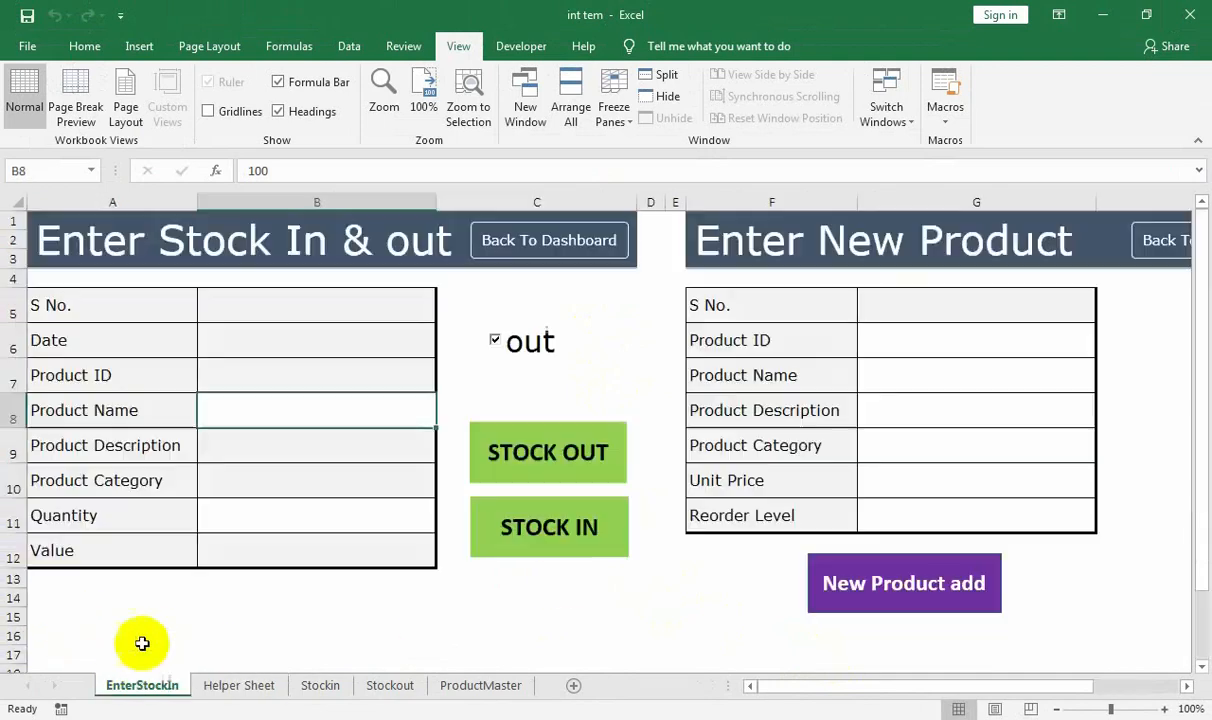
left_click(391, 511)
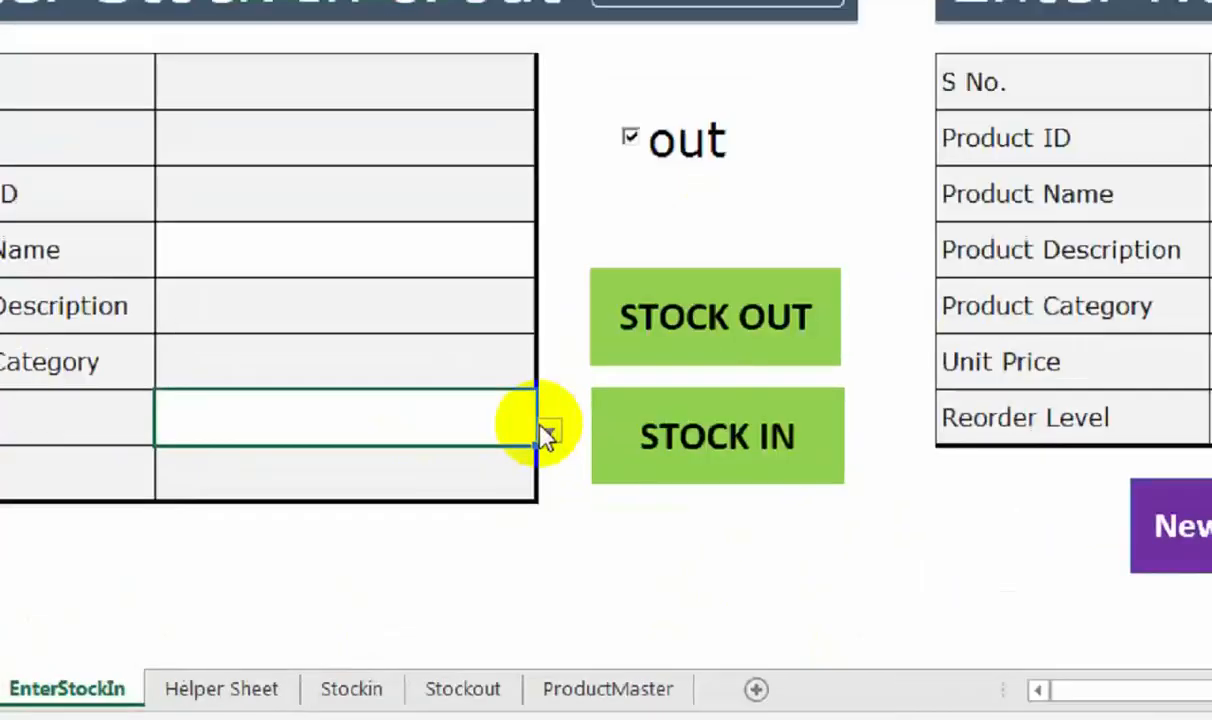
left_click(543, 430)
left_click(605, 586)
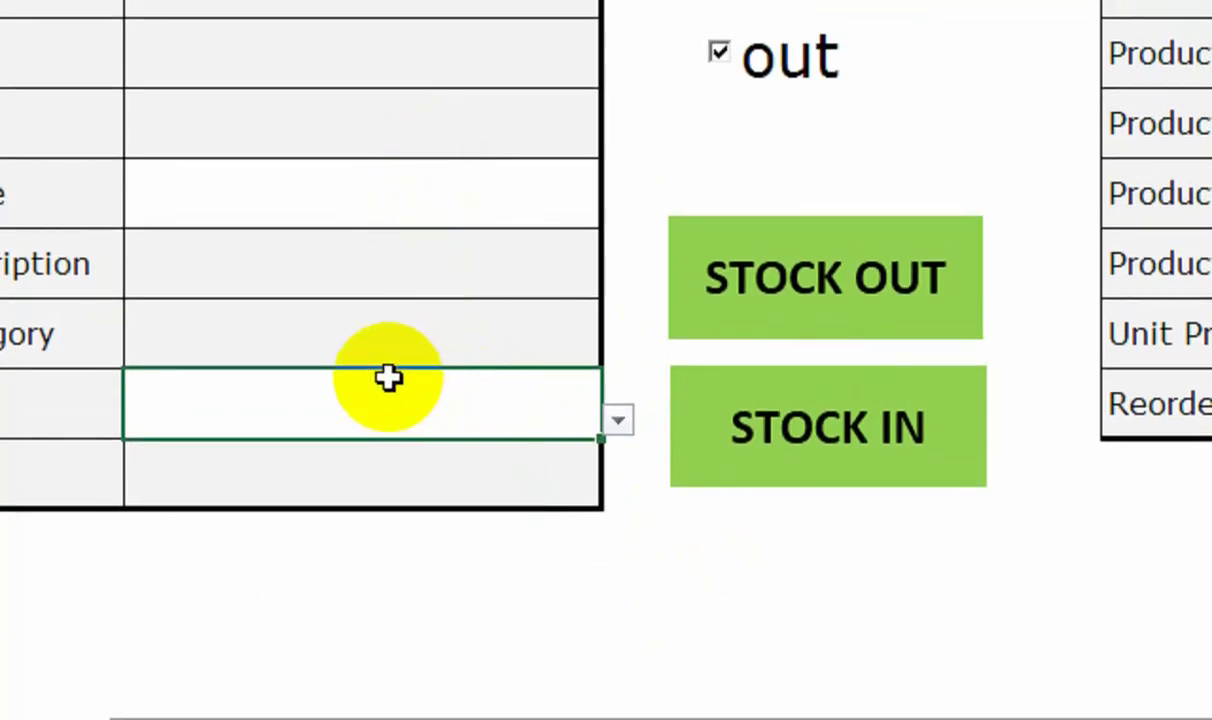
left_click(615, 424)
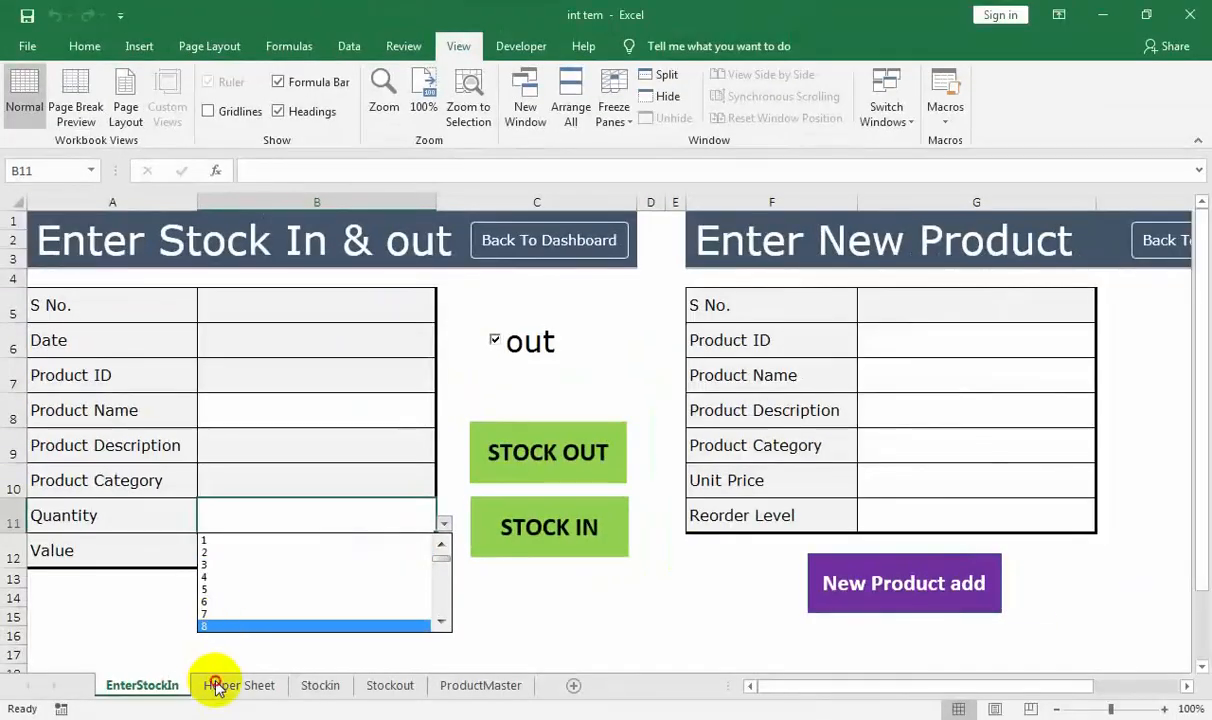
left_click(217, 682)
left_click(239, 684)
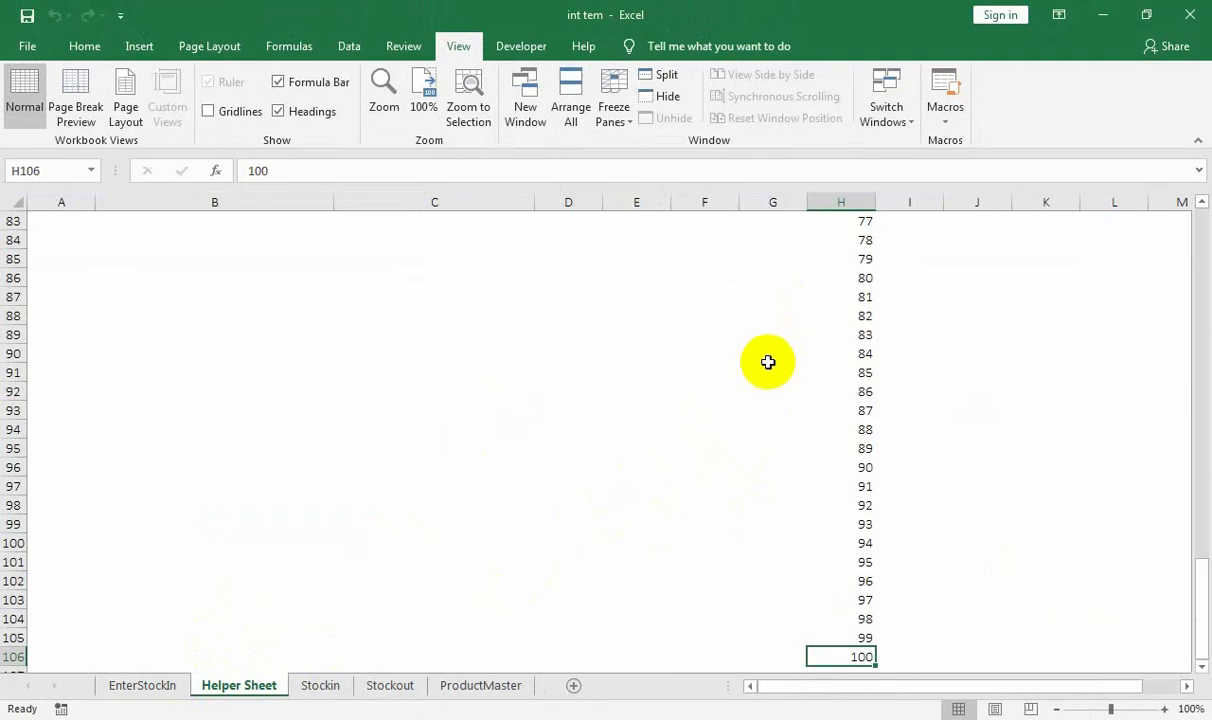
- Inspect the data validation rule of the Quantity cell B11 on the EnterStockIn sheet
left_click(140, 684)
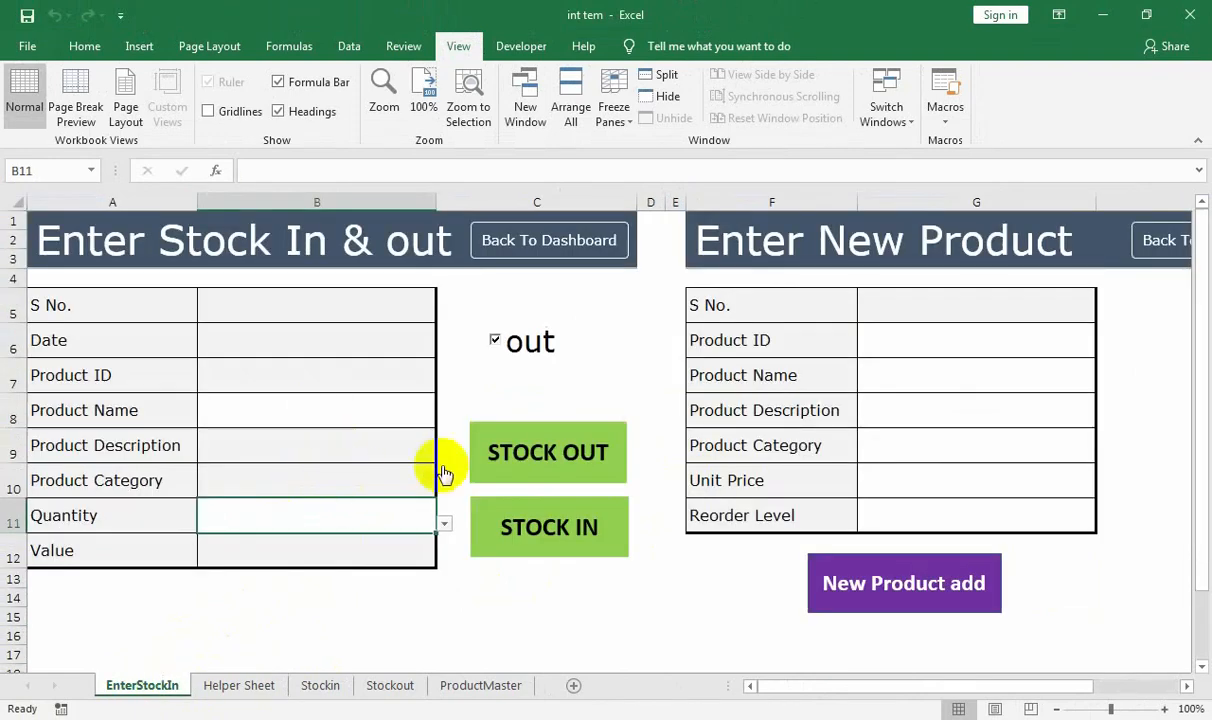
left_click(362, 52)
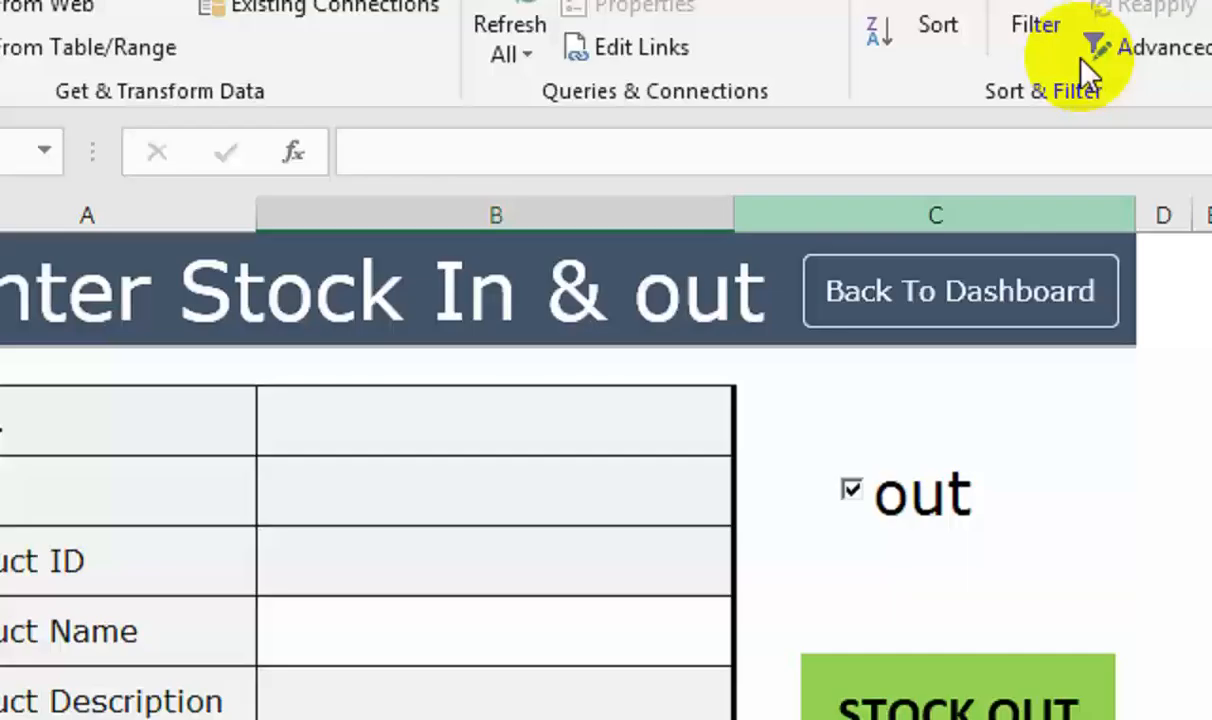
left_click(903, 172)
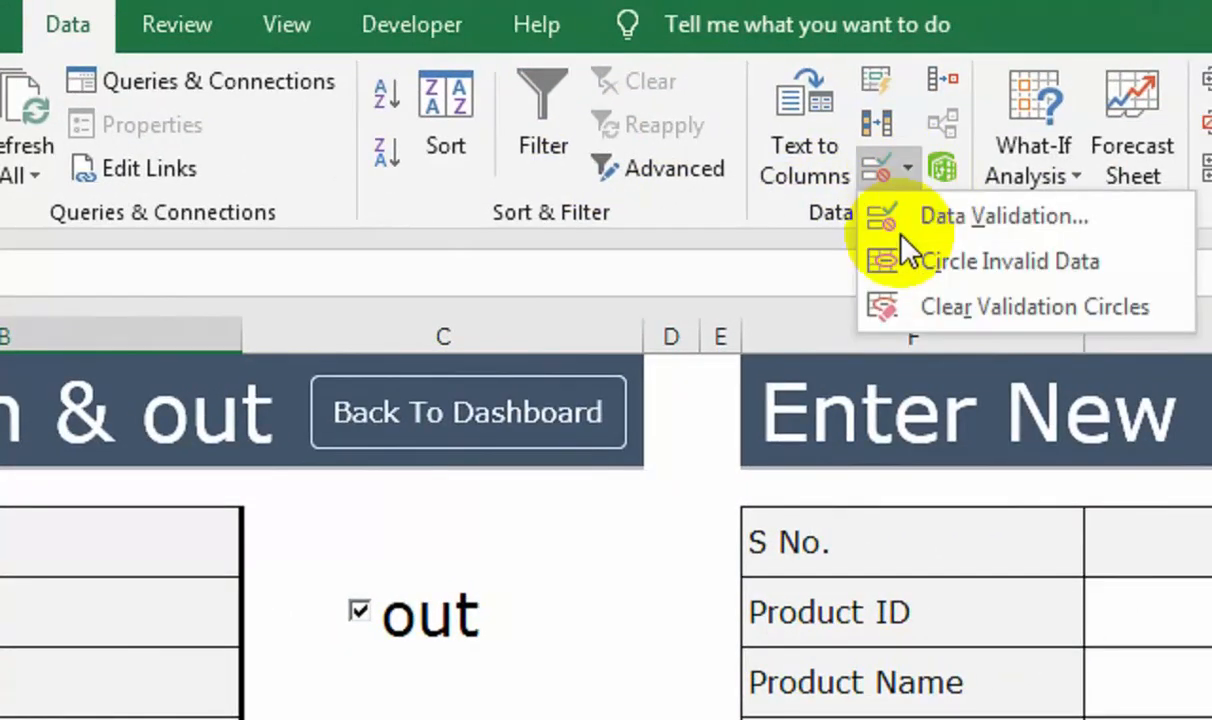
left_click(900, 226)
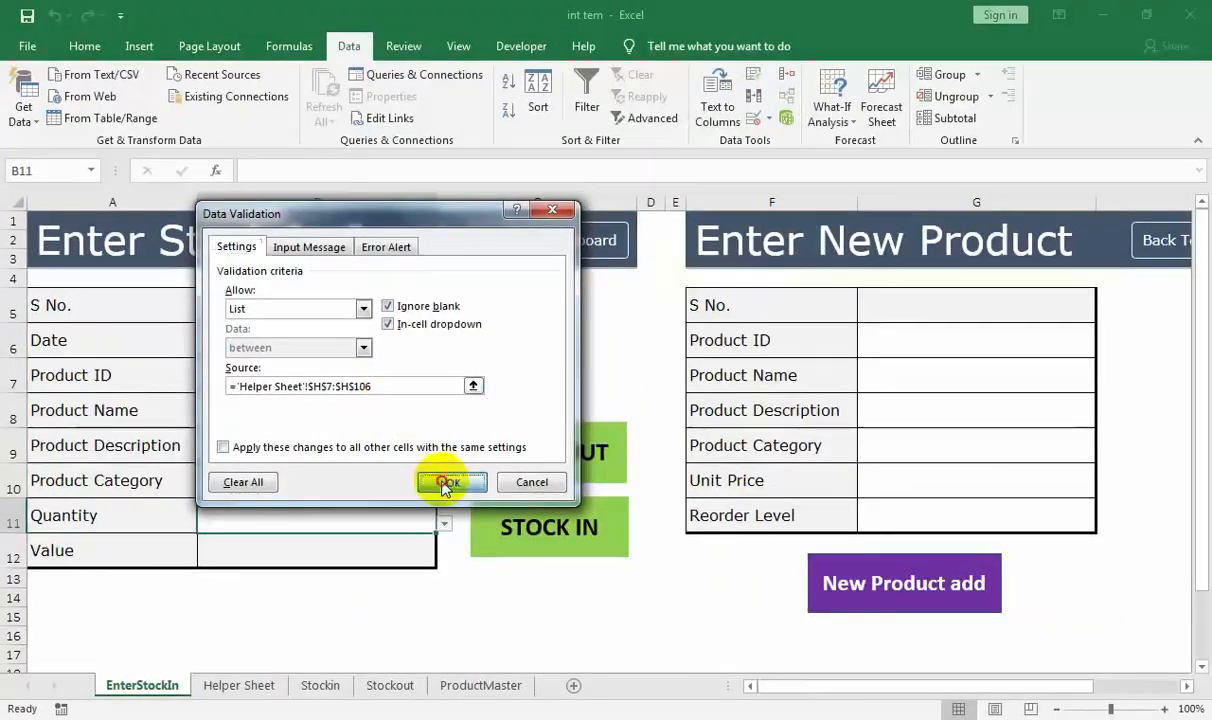
left_click(709, 362)
- Inspect the Product Name choices and the data validation rule of cell B8
left_click(393, 408)
left_click(444, 418)
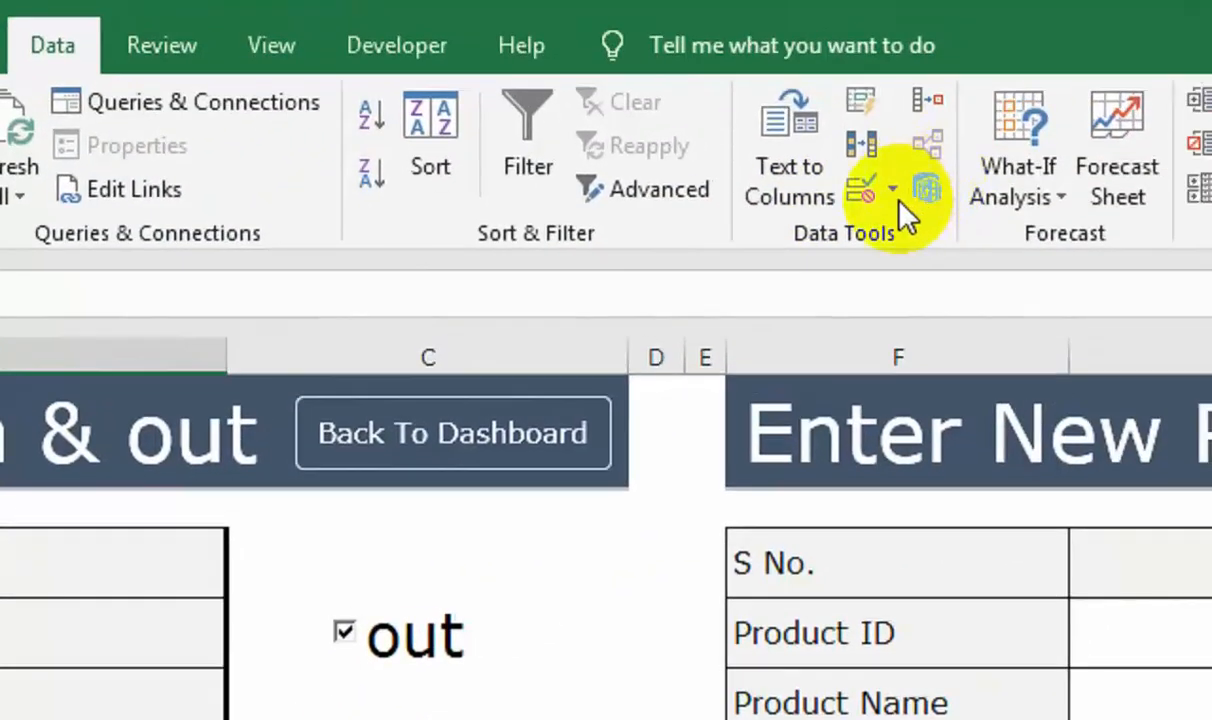
left_click(913, 186)
left_click(902, 231)
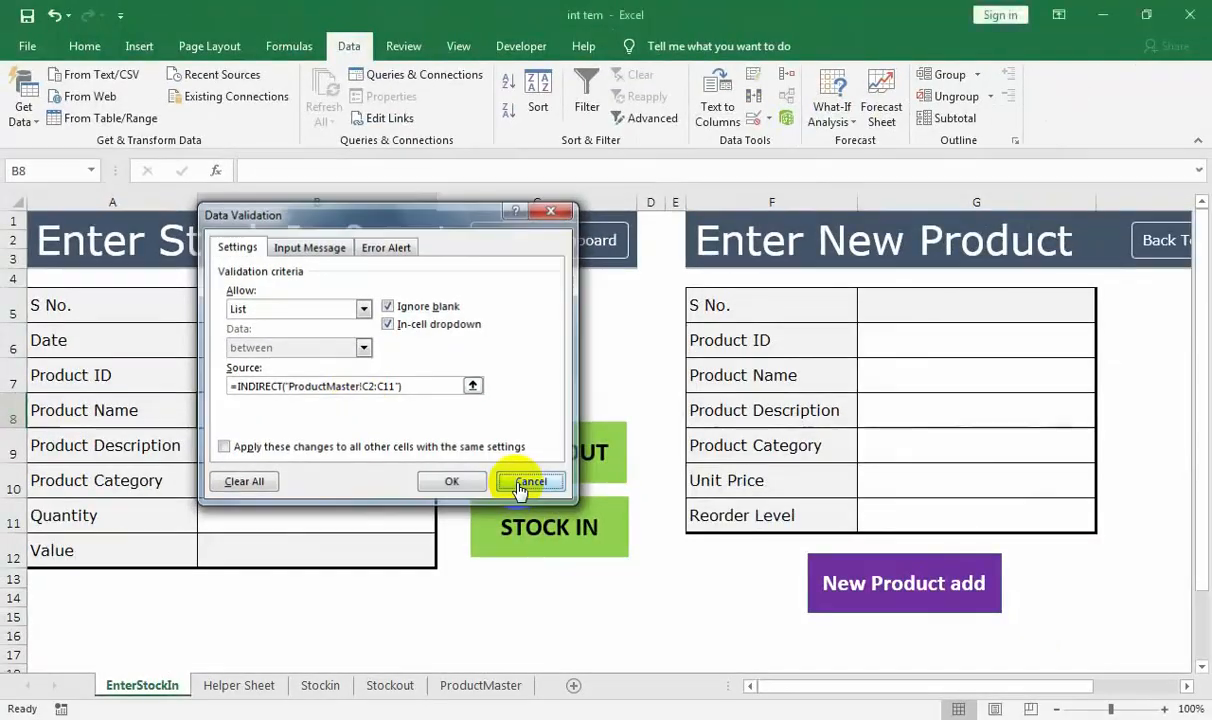
left_click(851, 669)
- Compare the product list on the ProductMaster sheet with the EnterStockIn form and return to the form
left_click(455, 685)
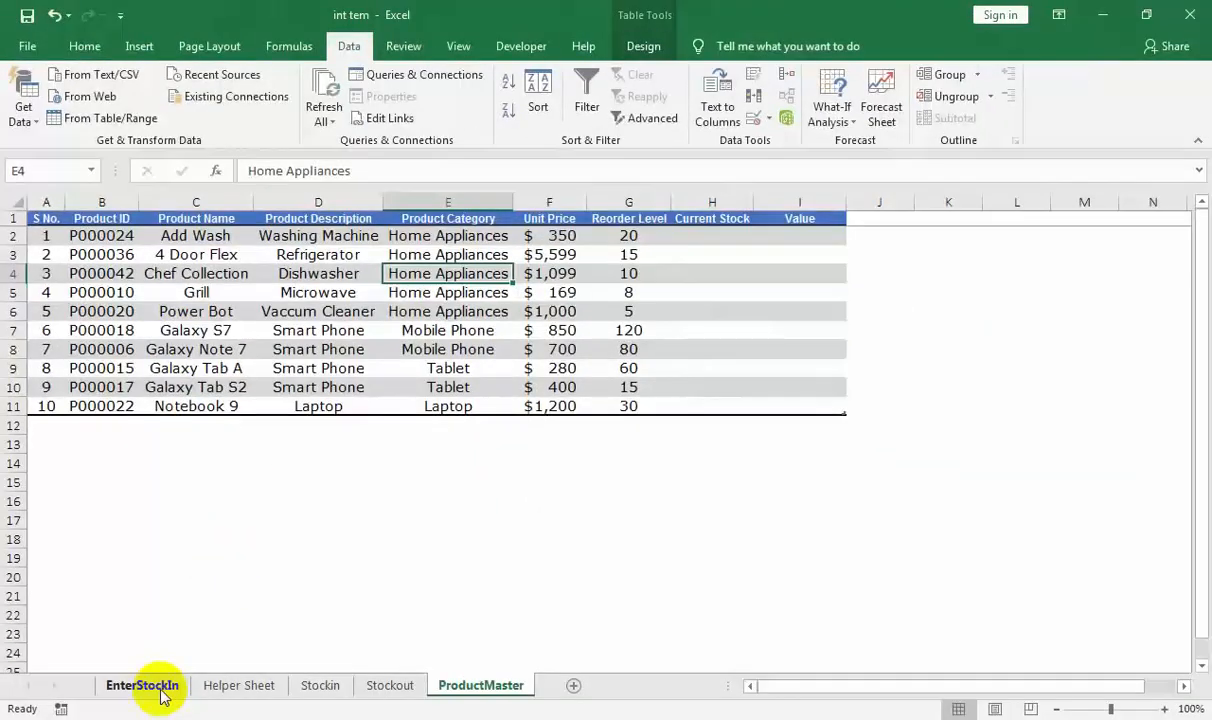
left_click(142, 685)
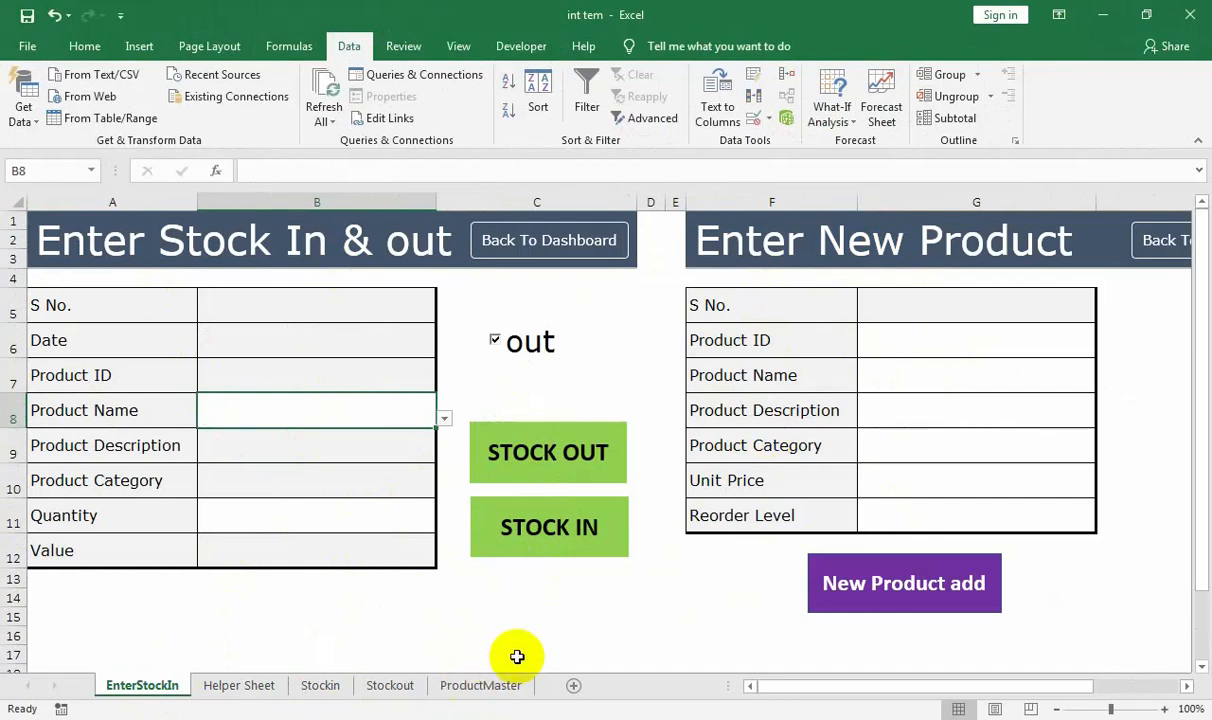
left_click(480, 685)
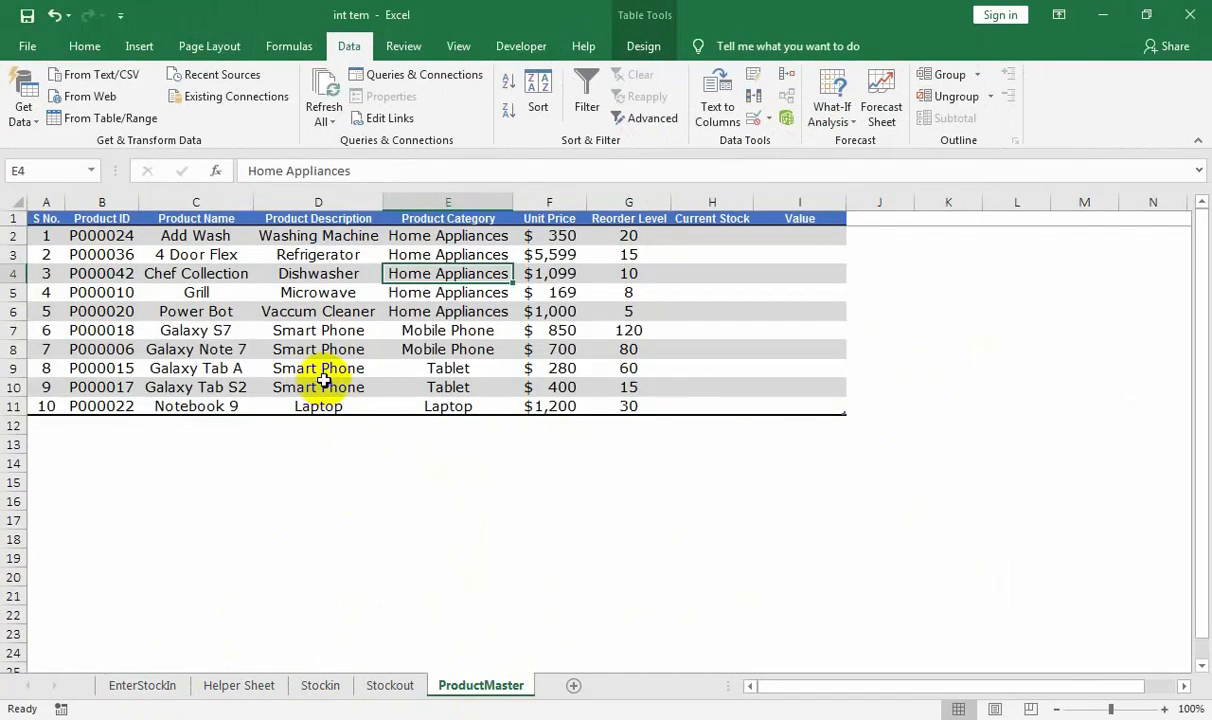
left_click(143, 685)
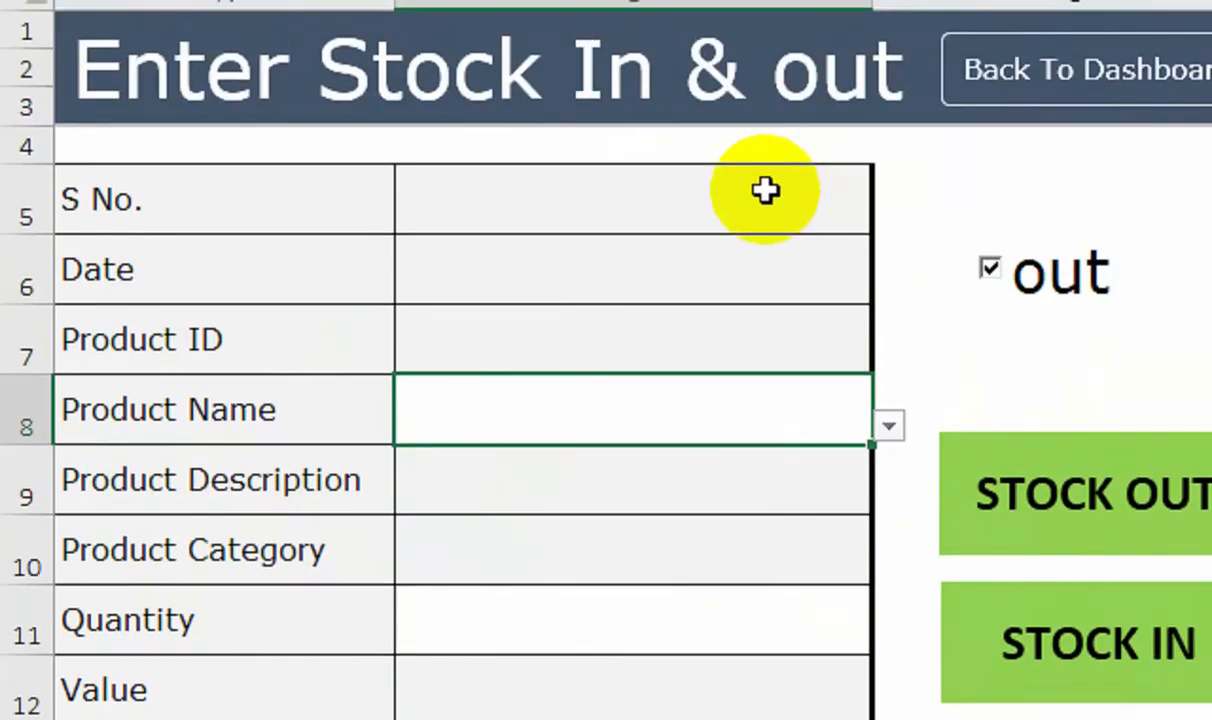
- Examine the serial number formula in cell B5 of the entry form
left_click(765, 190)
double_click(768, 190)
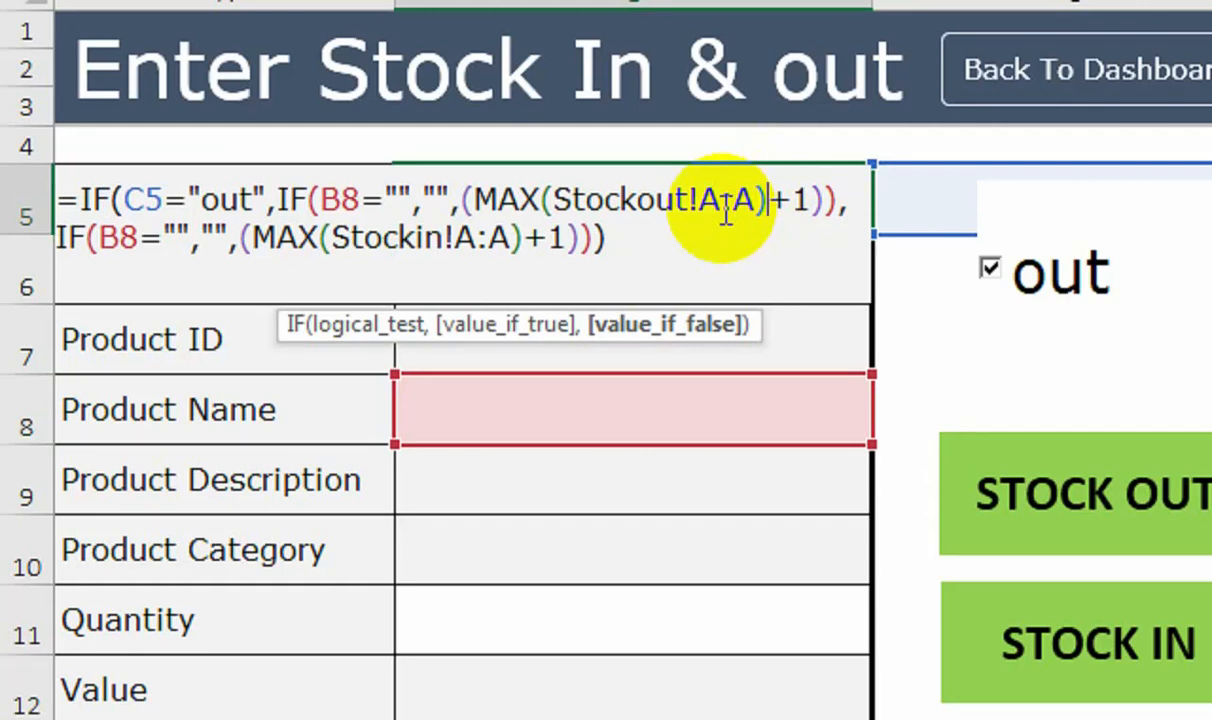
key("Return")
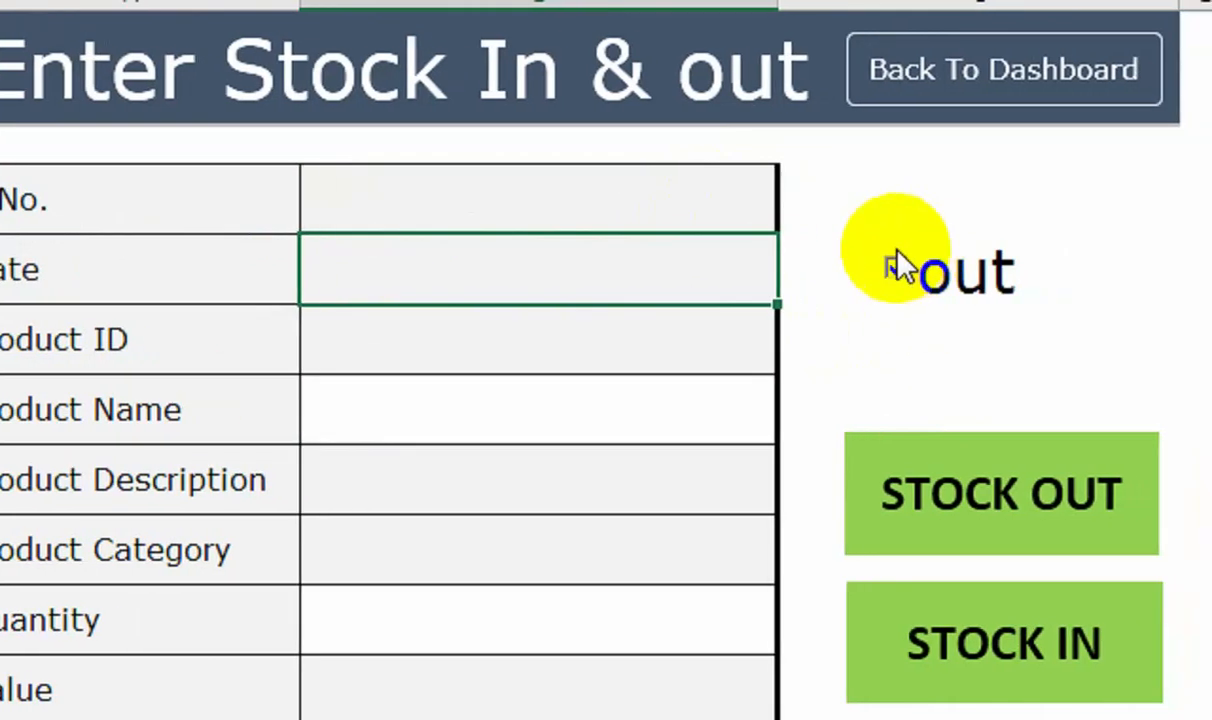
- Draw an ActiveX check box about 80 points high in column C above STOCK OUT, in place of the existing out check box
left_click(895, 266)
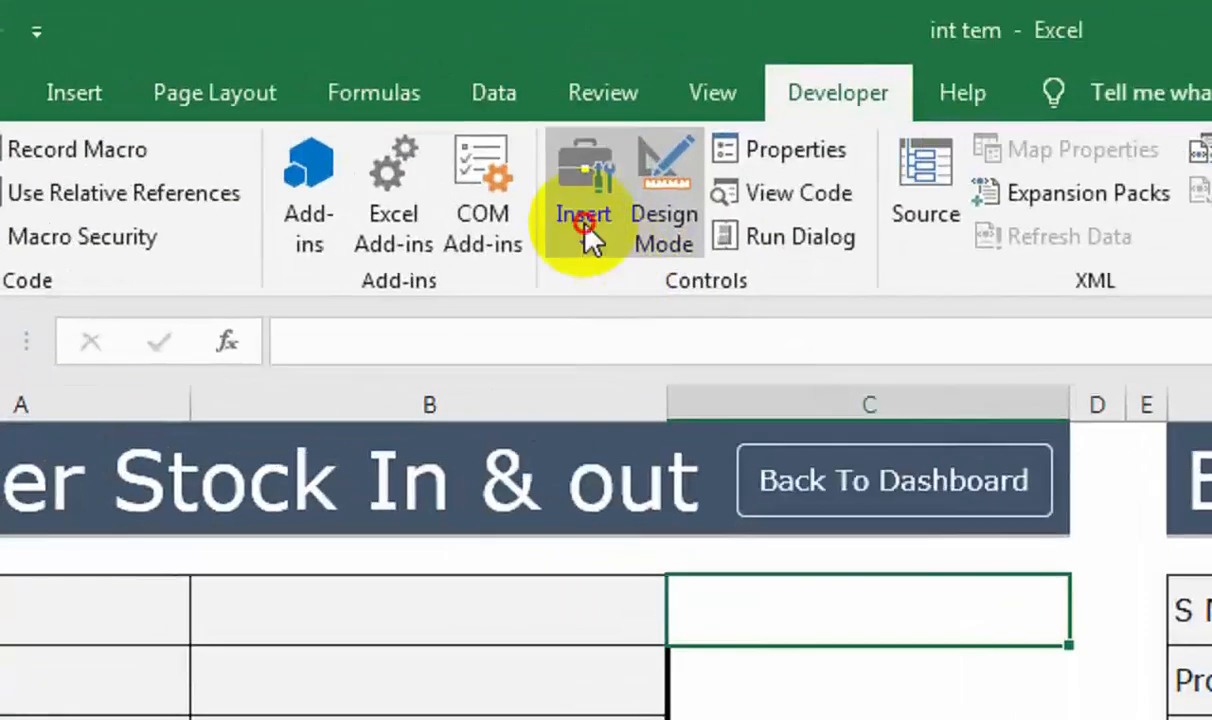
left_click(394, 105)
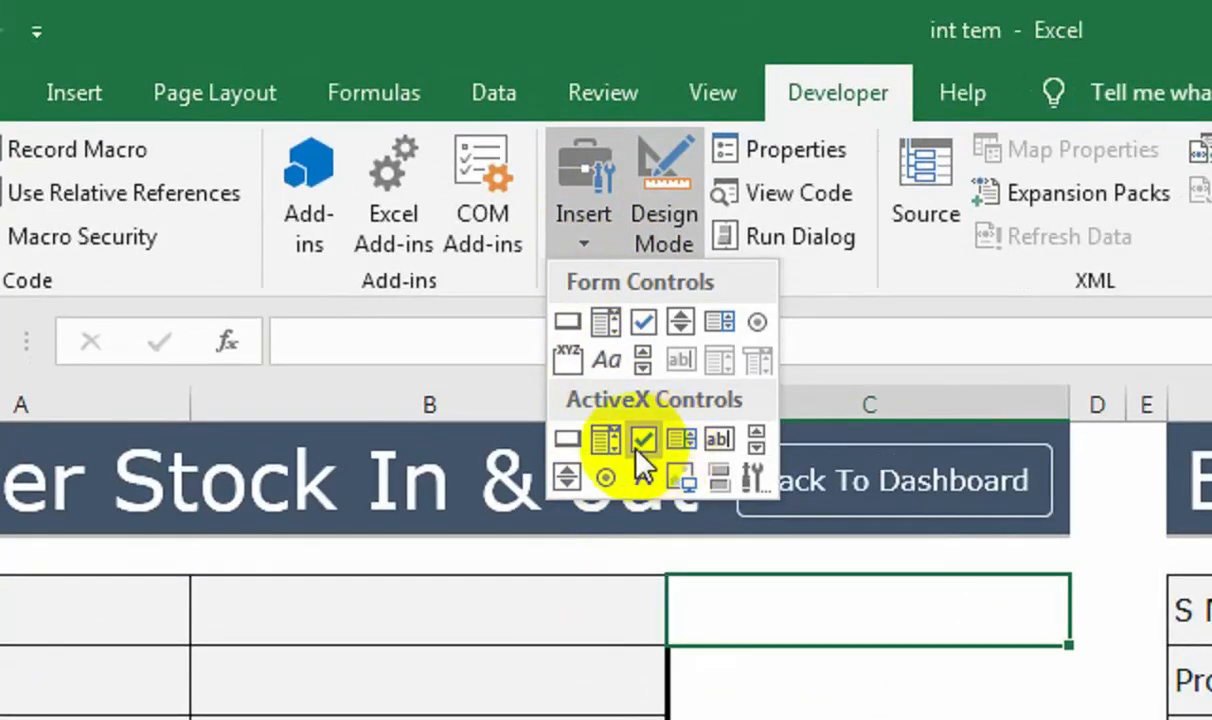
left_click(637, 448)
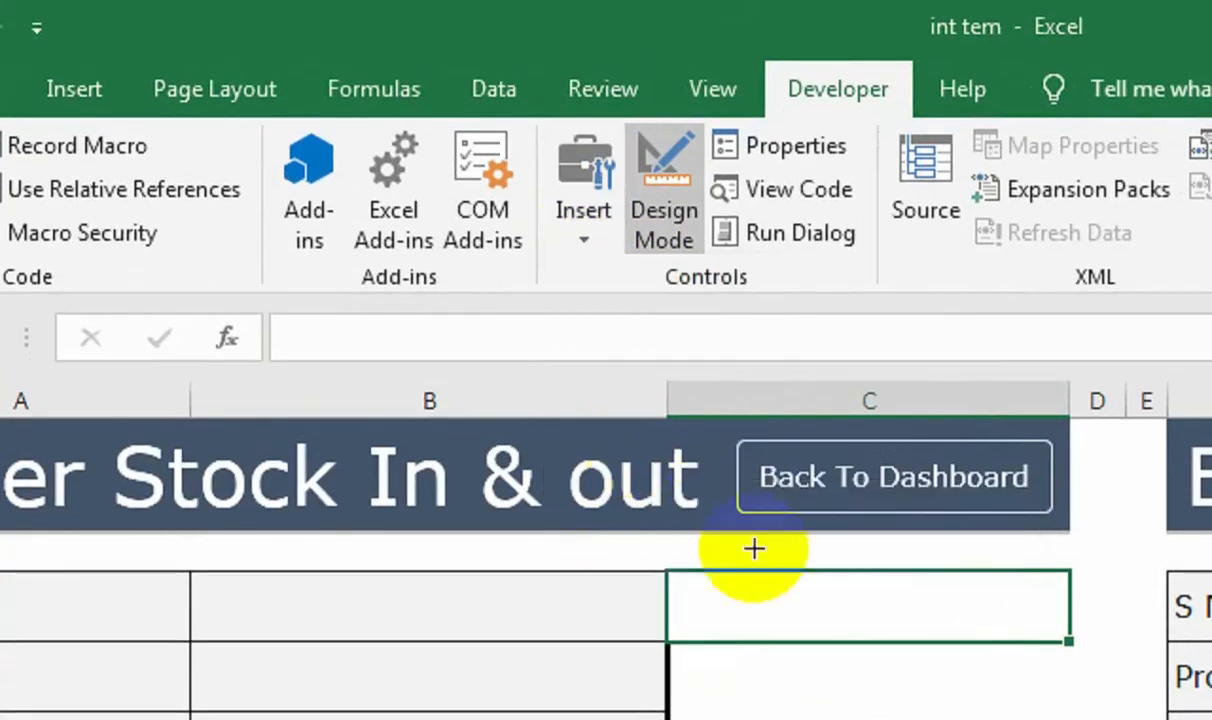
left_click_drag(704, 594, 988, 719)
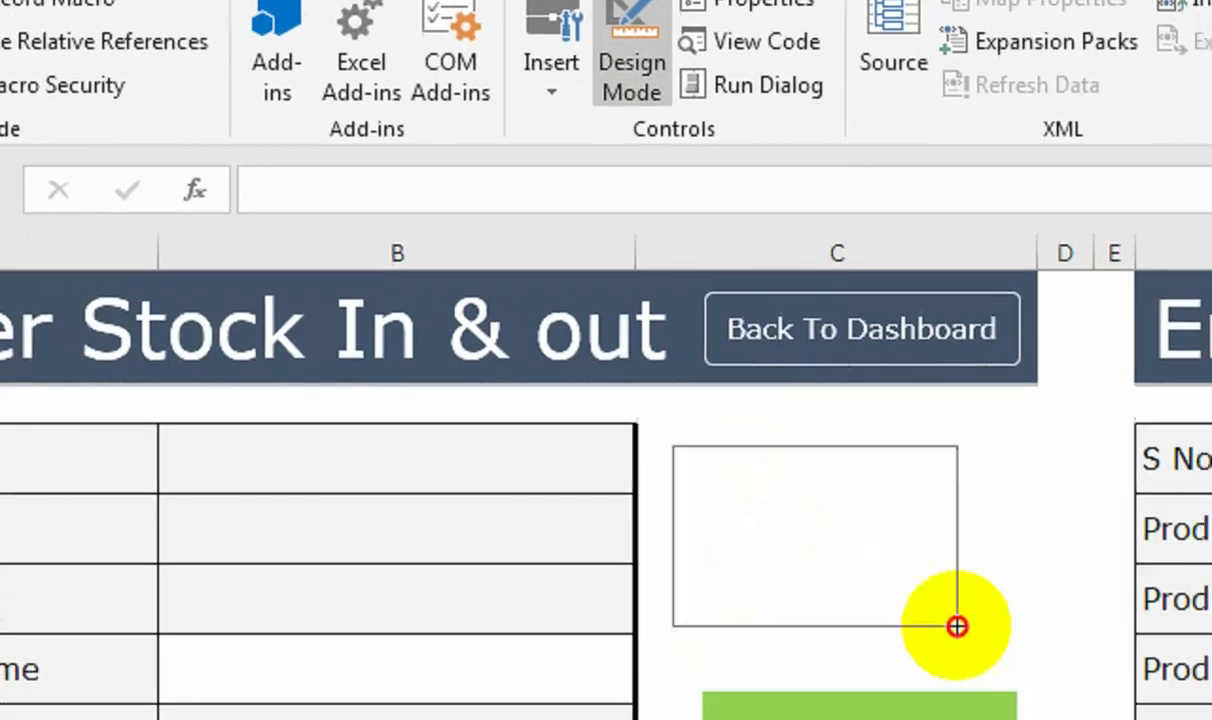
left_click_drag(957, 626, 1067, 645)
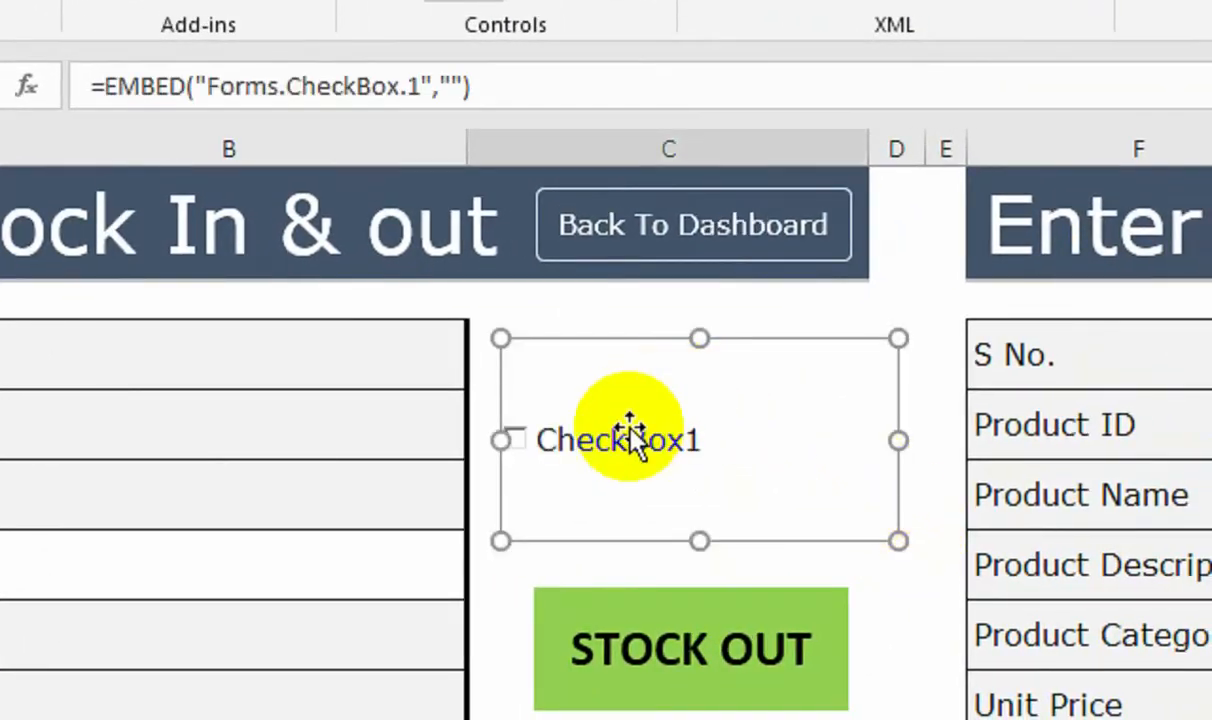
- Set the caption of the new check box to OUT in its properties
right_click(630, 438)
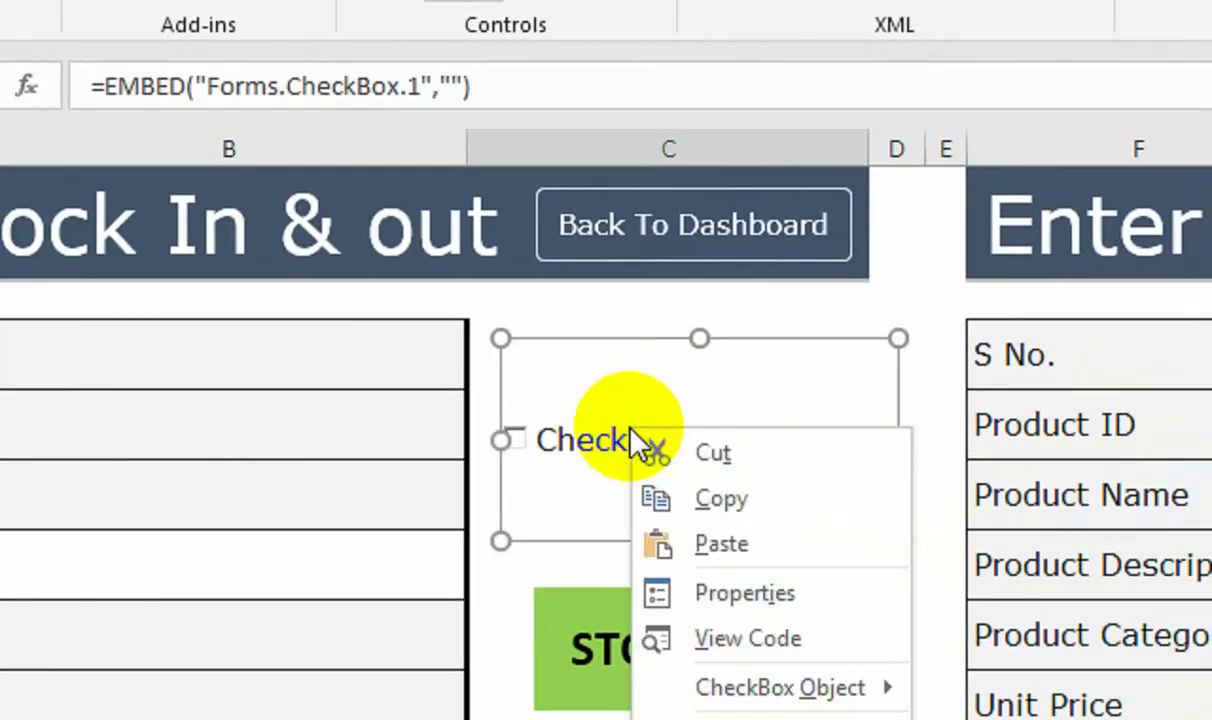
left_click(660, 588)
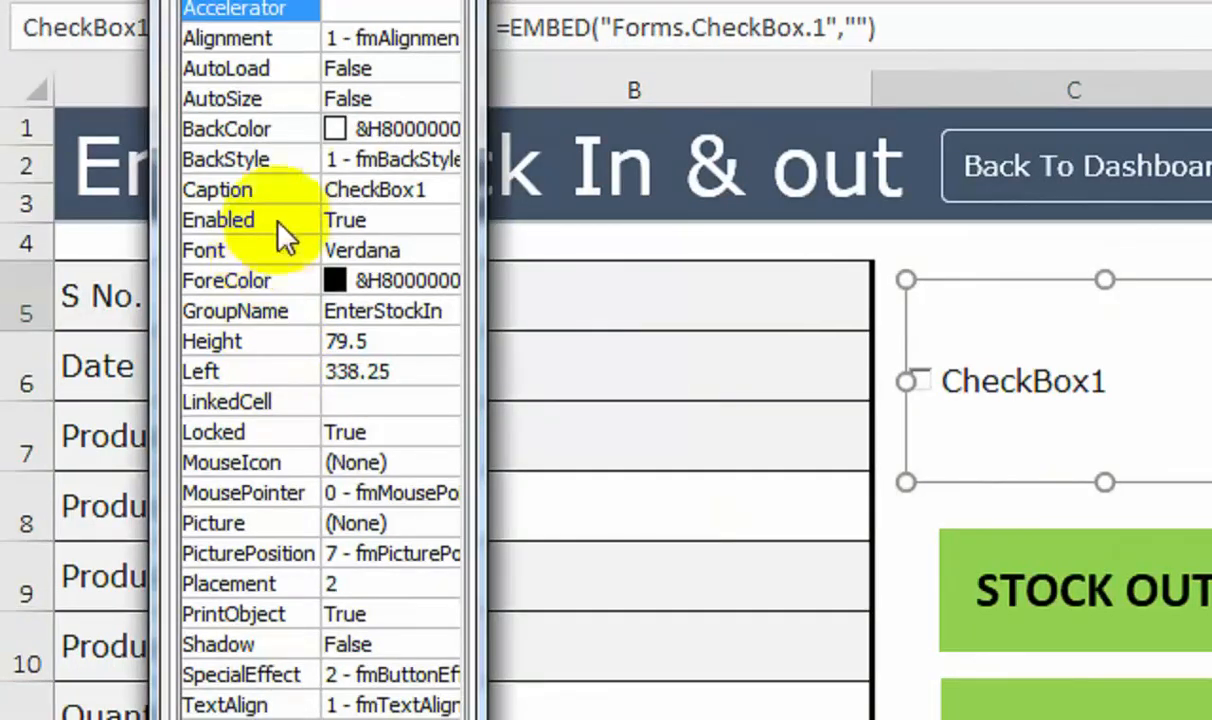
left_click(428, 189)
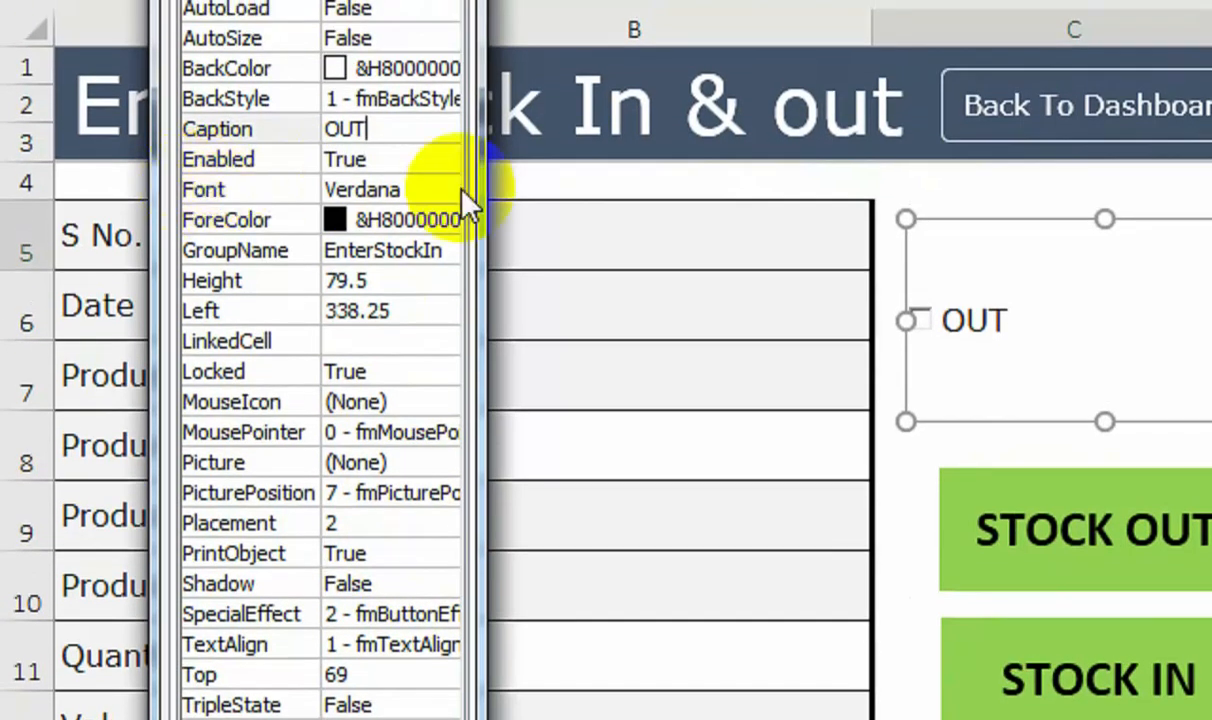
- Set the font of the OUT check box to Verdana Regular, size 24
left_click(445, 189)
left_click(443, 189)
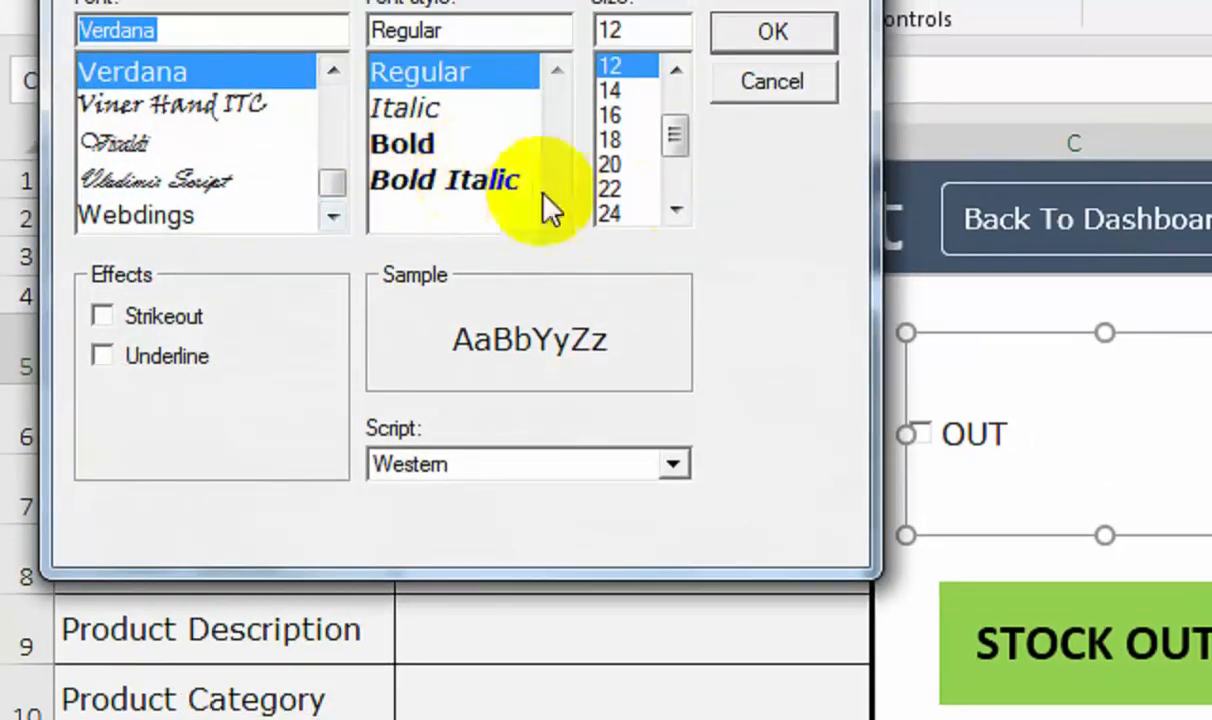
left_click(615, 176)
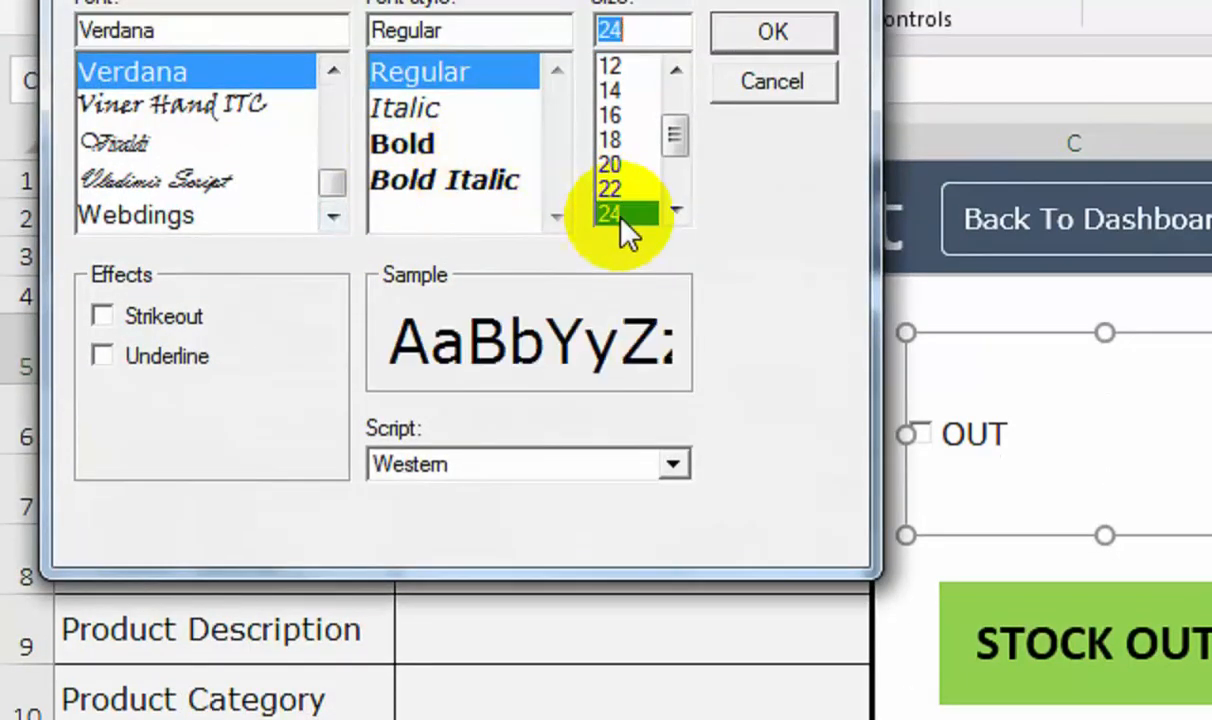
left_click(770, 4)
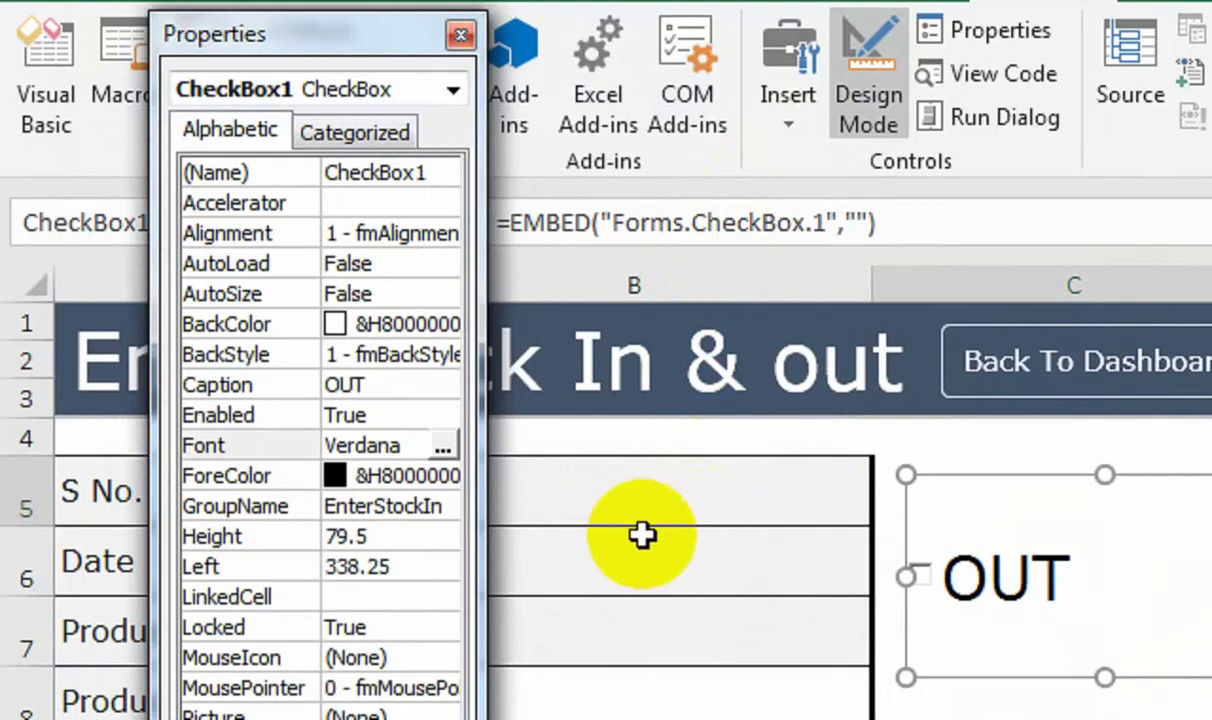
- Change the font style of the OUT check box to Bold in its properties
left_click(442, 448)
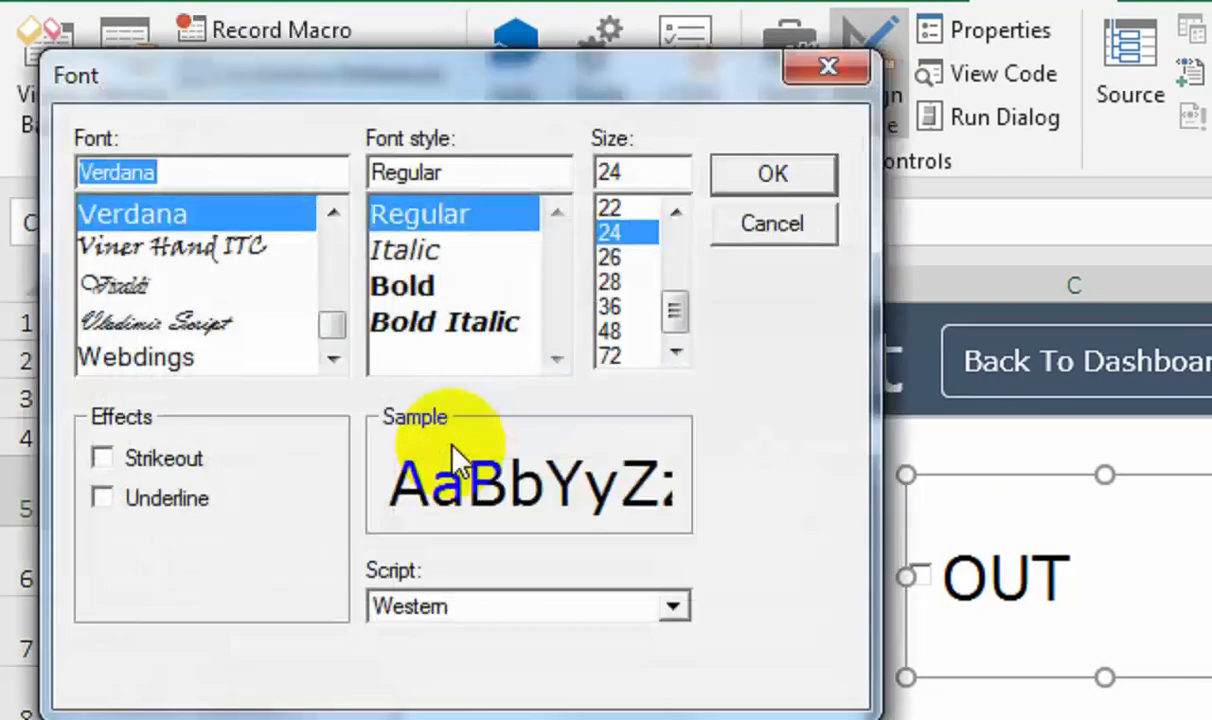
left_click(745, 180)
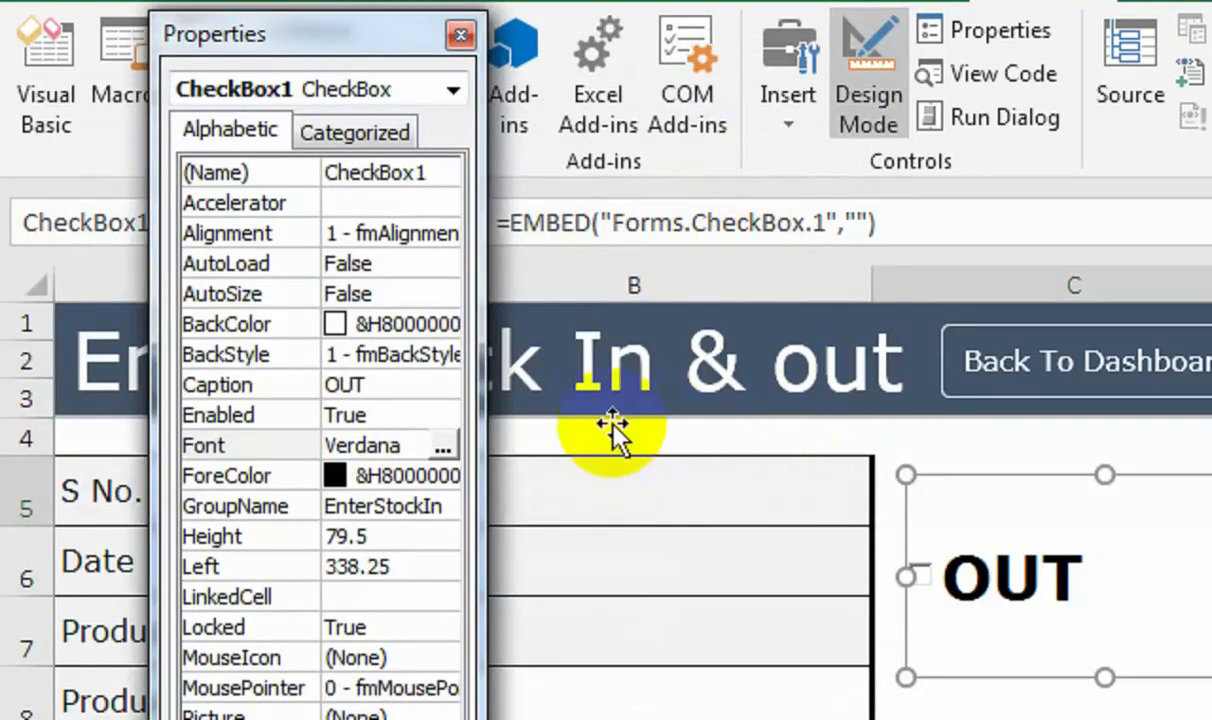
left_click(316, 478)
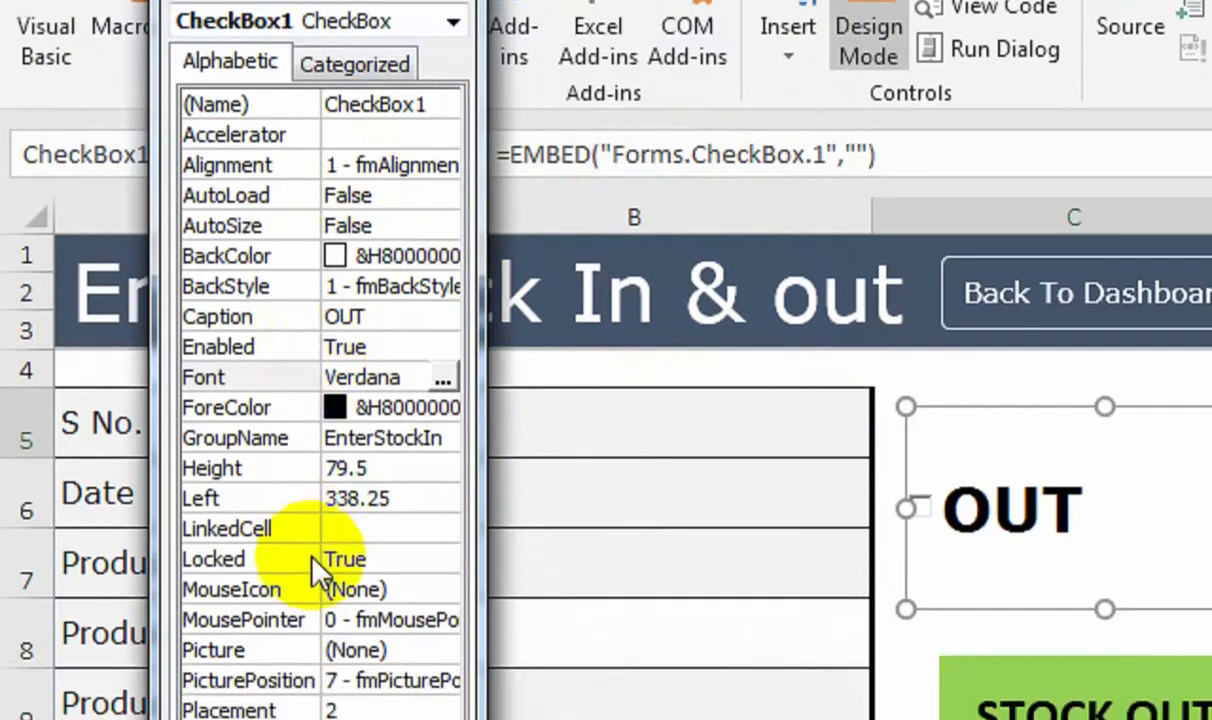
- Set the OUT check box's LinkedCell to C4, close its properties and leave Design Mode
left_click(390, 597)
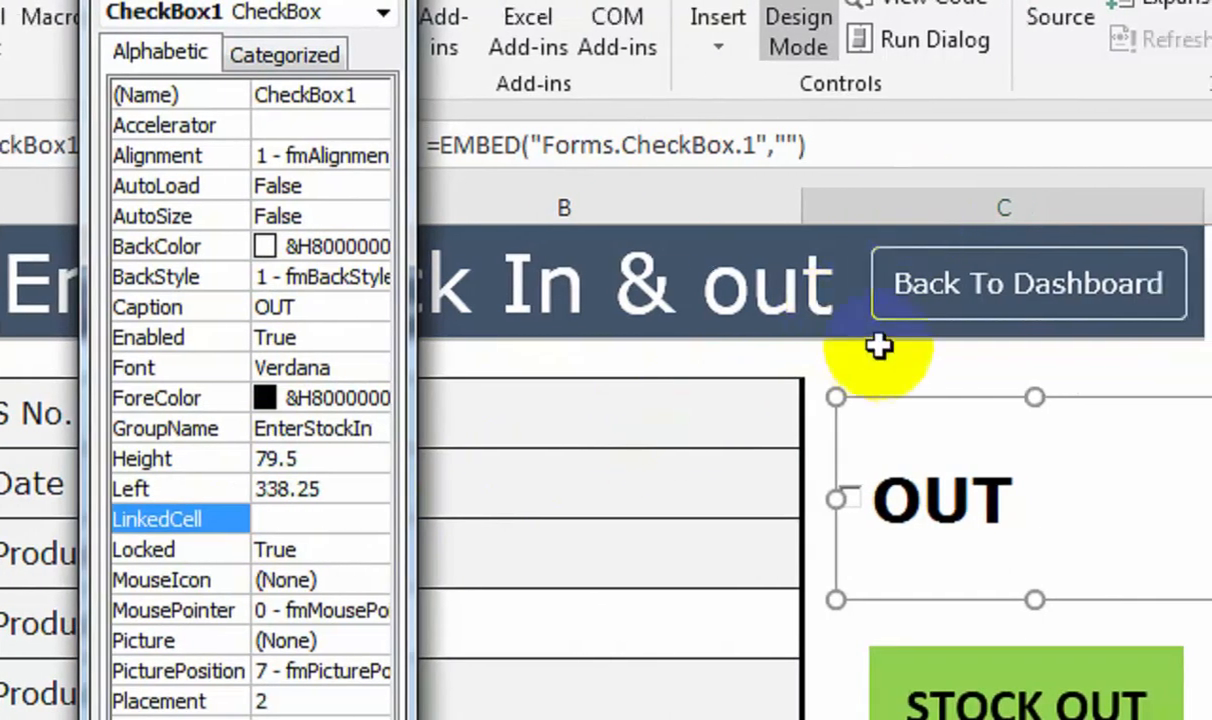
left_click(343, 521)
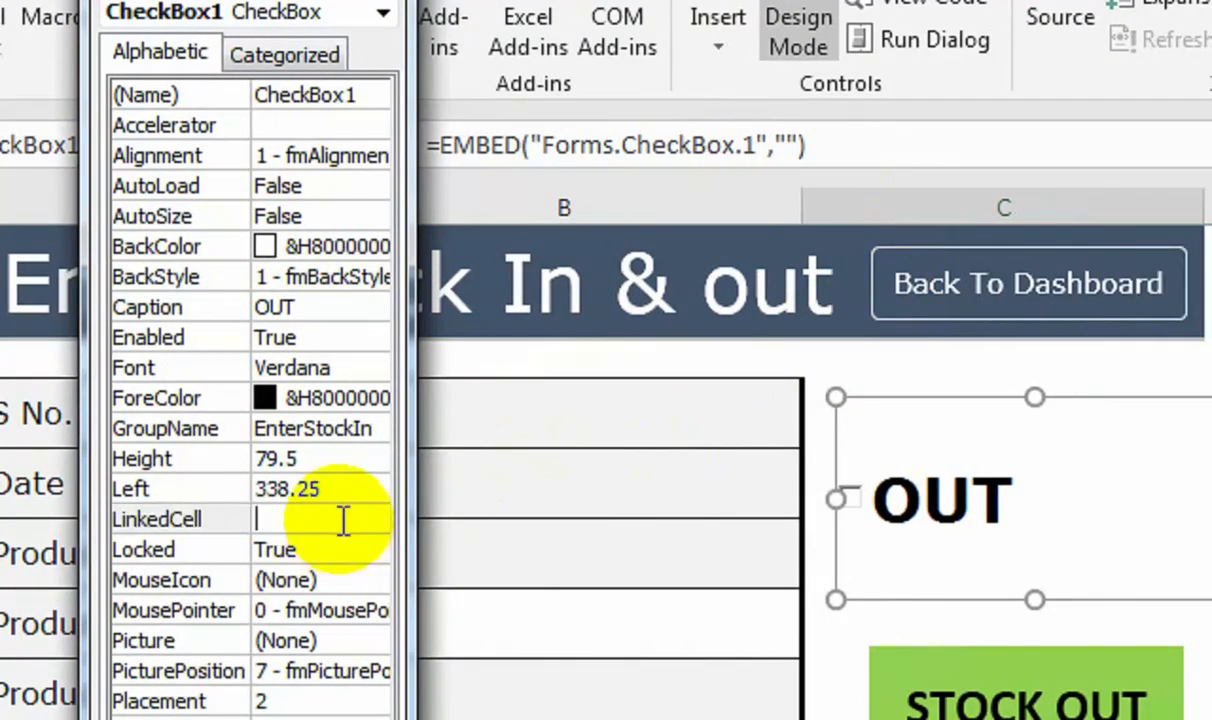
type("C3")
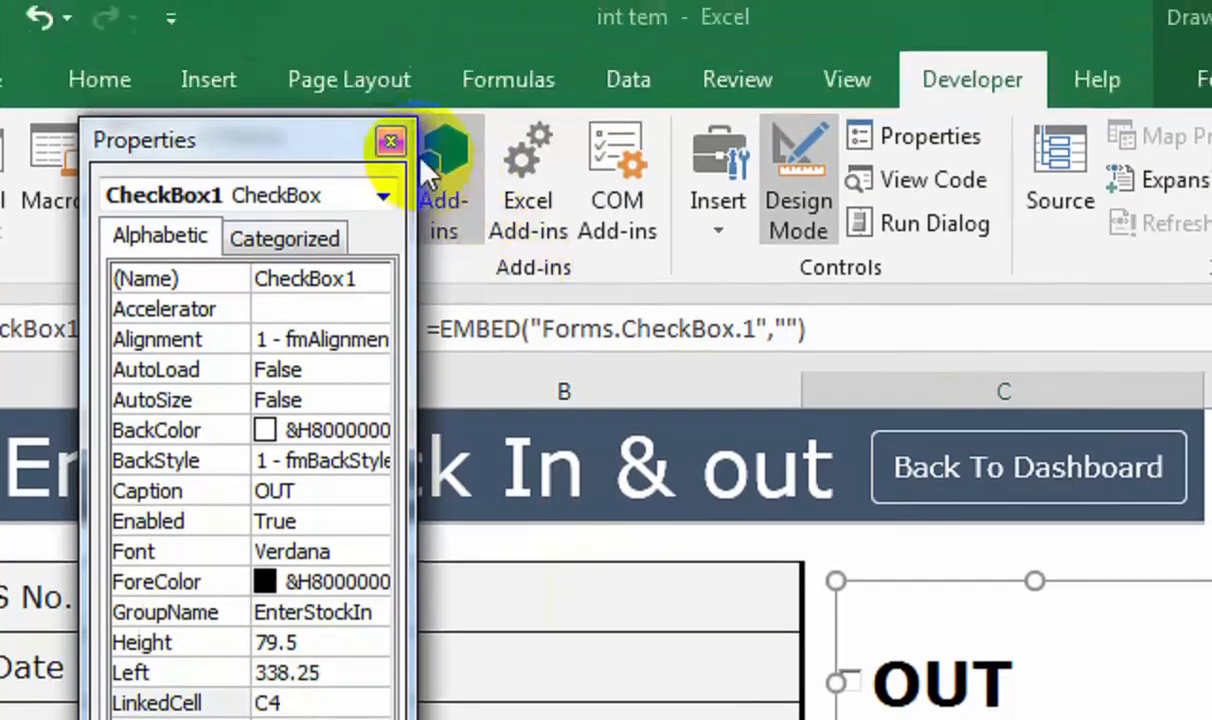
left_click(390, 141)
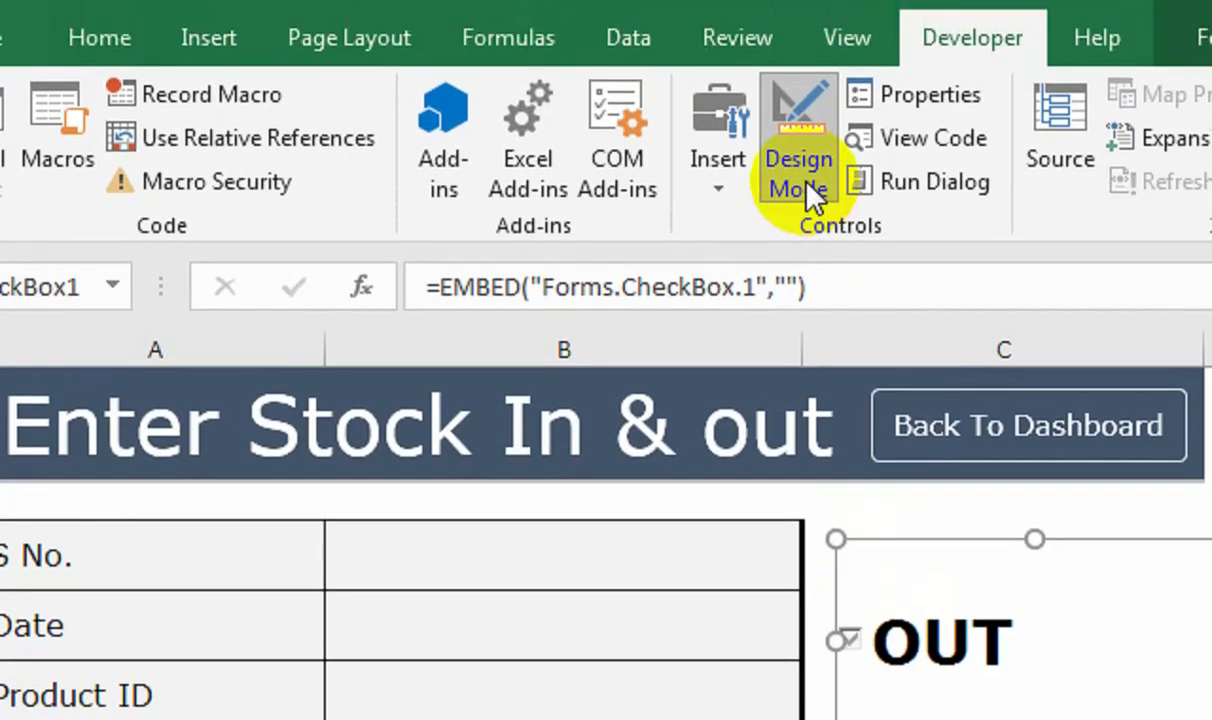
left_click(806, 106)
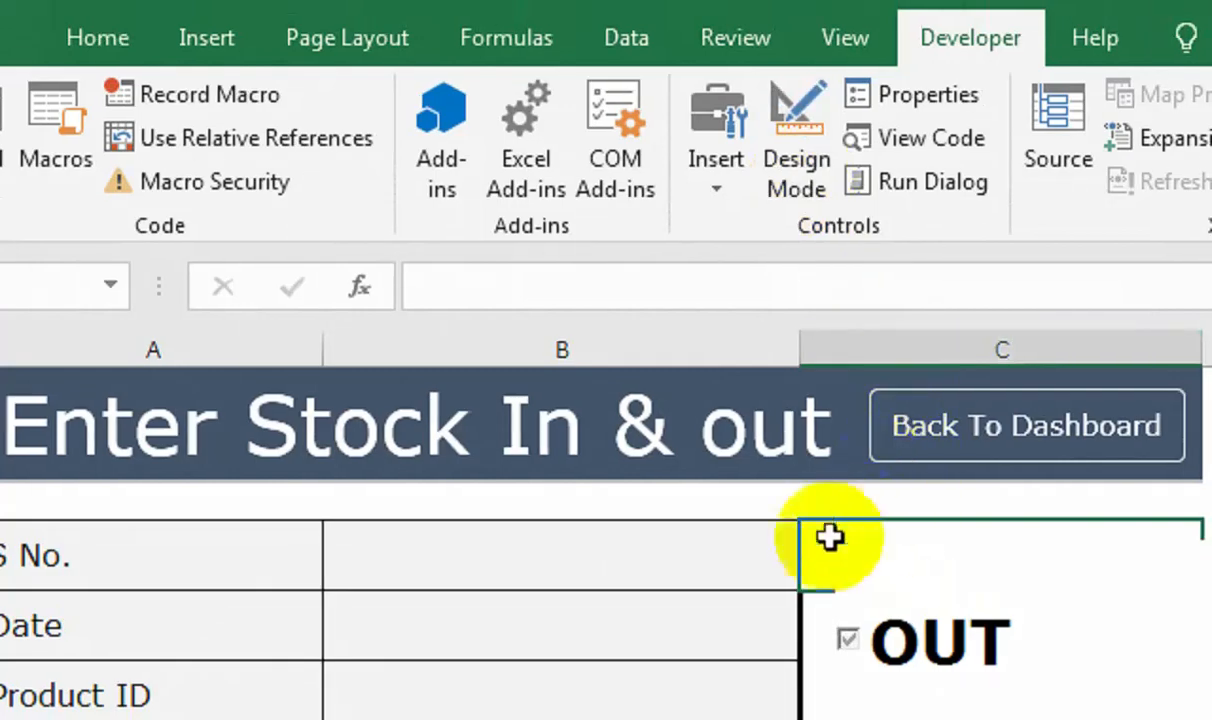
- Change the font colour of the linked cell C4 to black so its value shows on the sheet
left_click(752, 625)
left_click(846, 642)
left_click(917, 416)
left_click(180, 96)
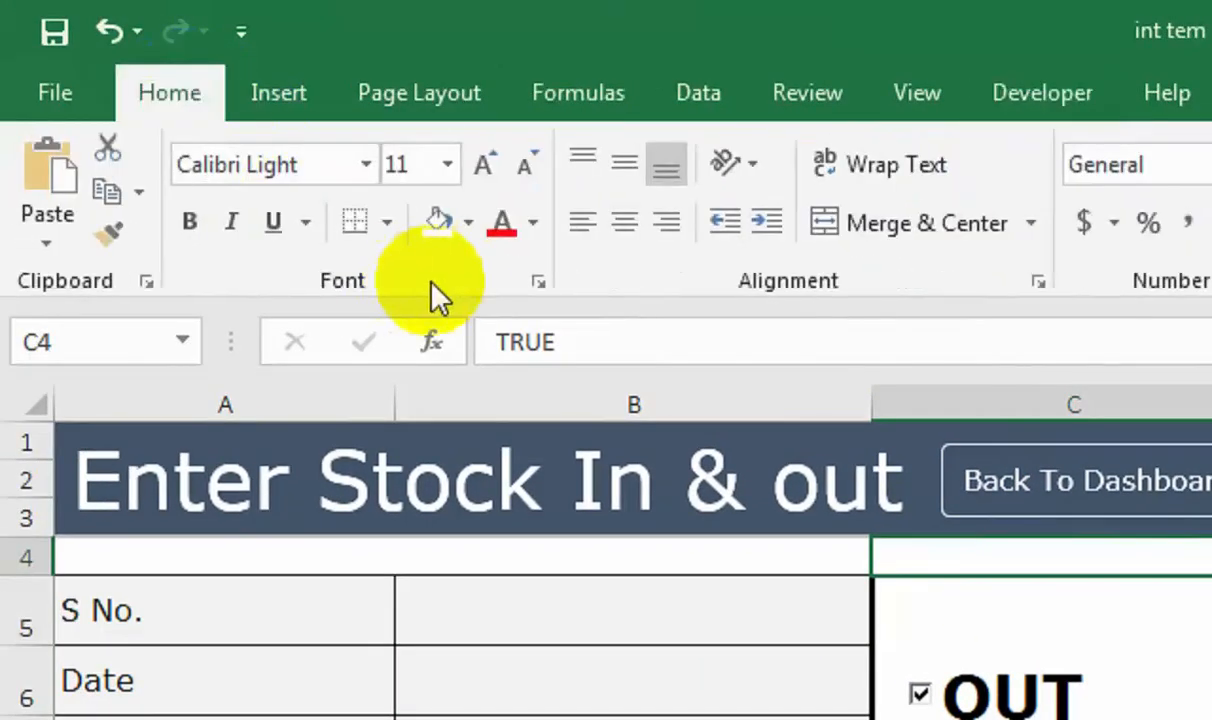
left_click(533, 224)
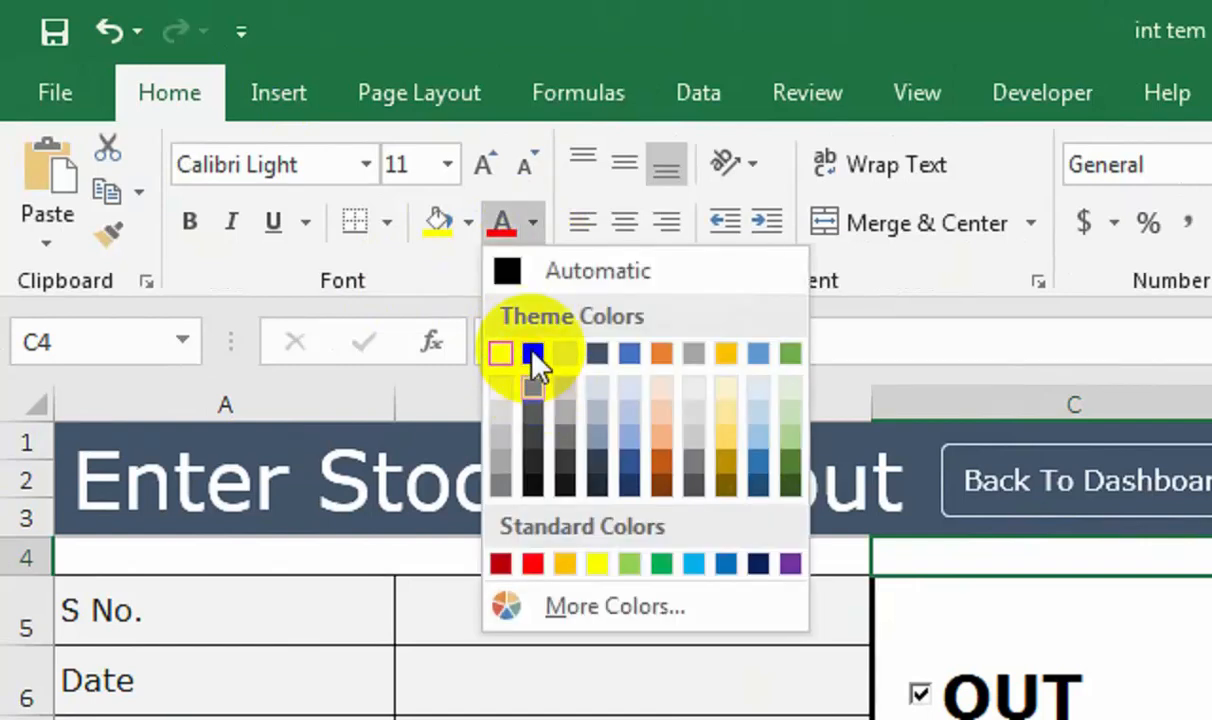
left_click(533, 353)
double_click(533, 350)
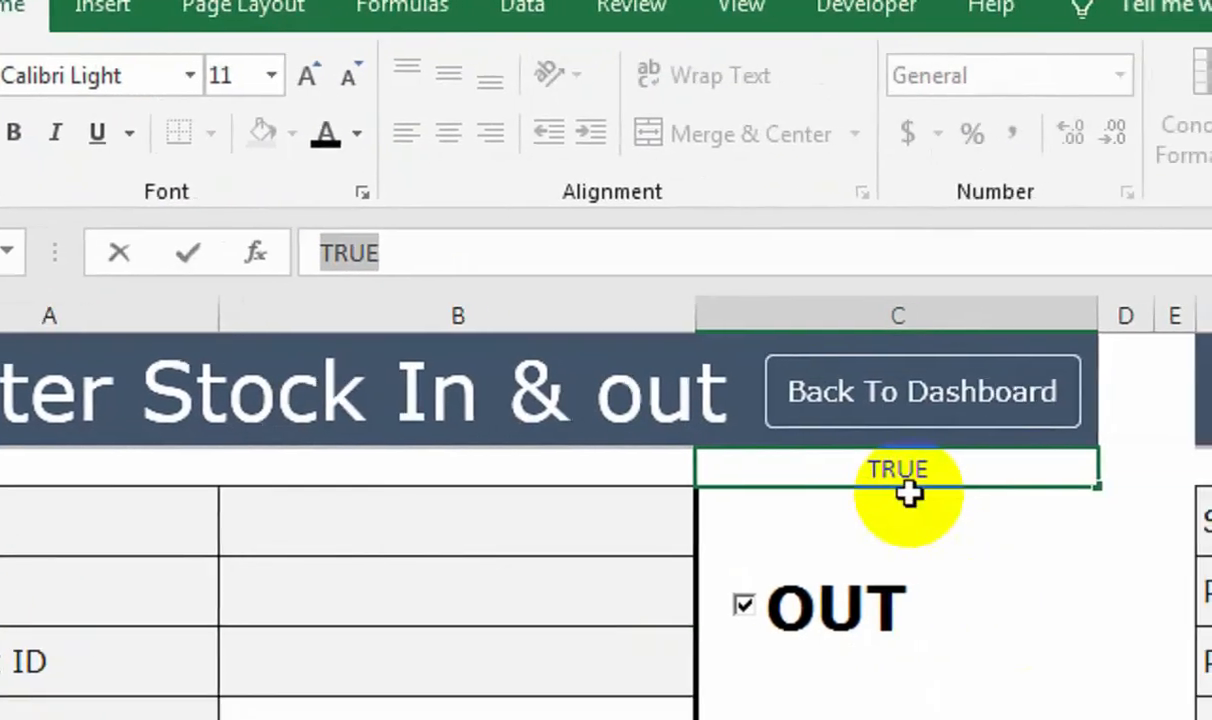
- Test the OUT check box's link by toggling it and checking the value in C4, finishing on cell C5
left_click(748, 606)
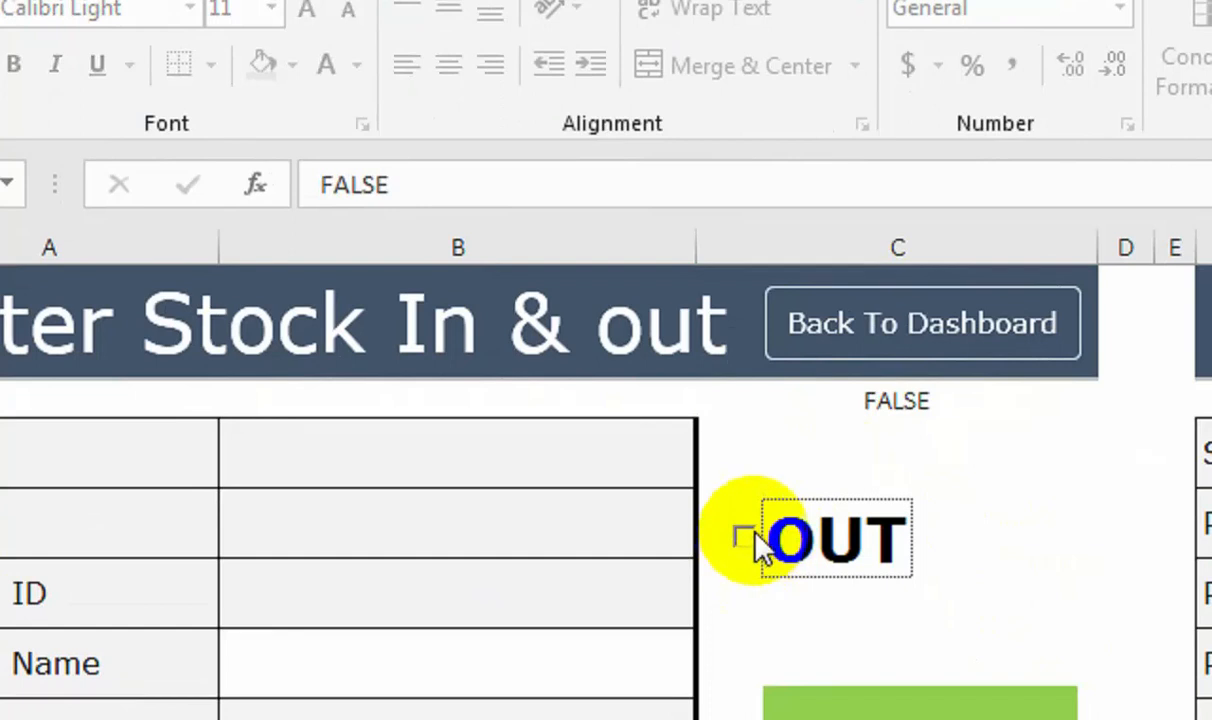
left_click(744, 537)
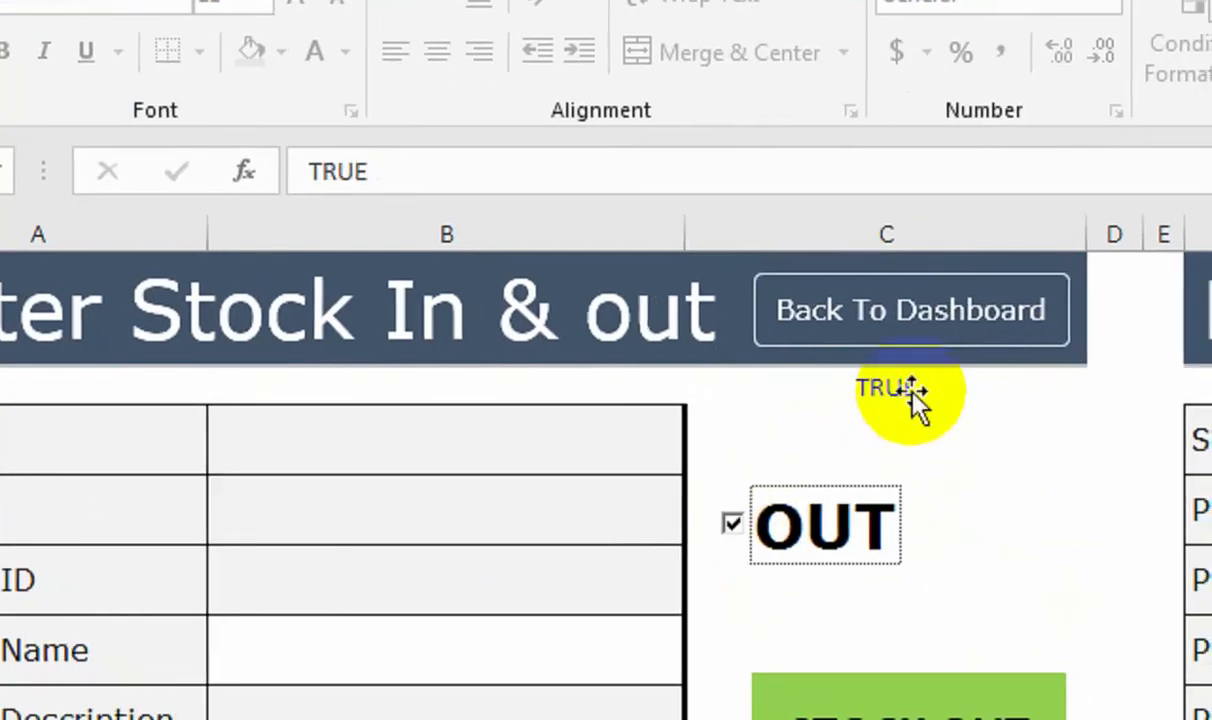
left_click(733, 527)
left_click(838, 387)
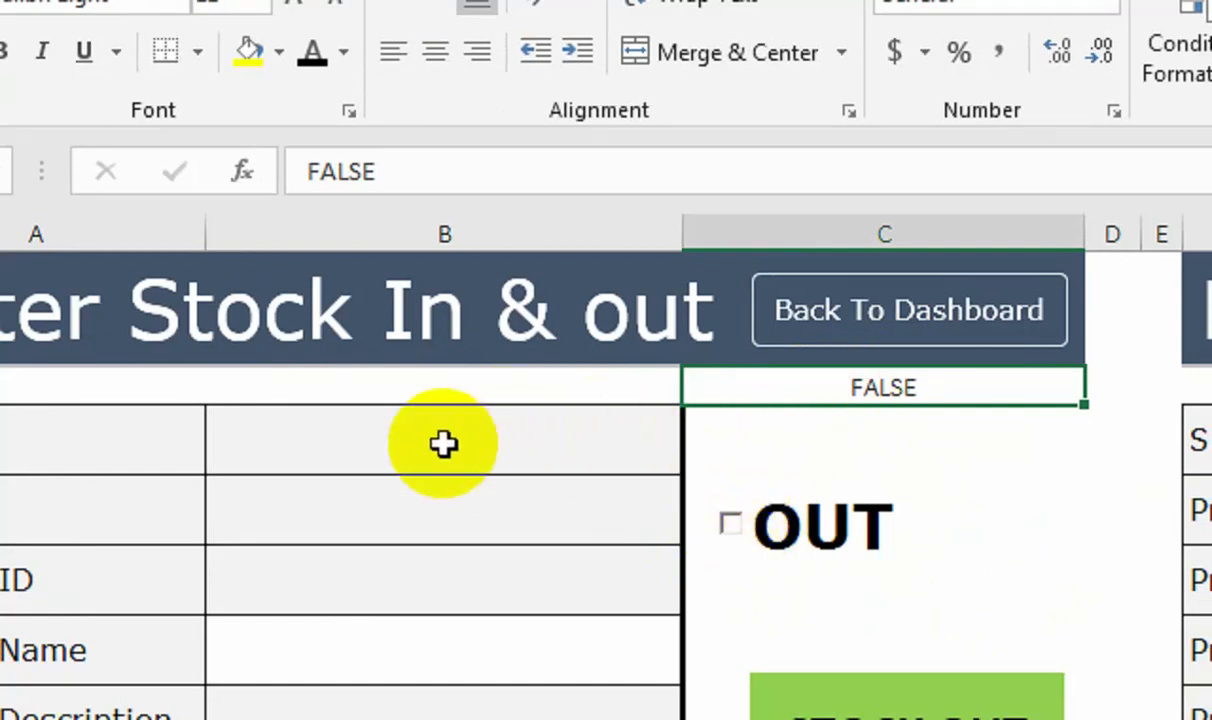
left_click(855, 430)
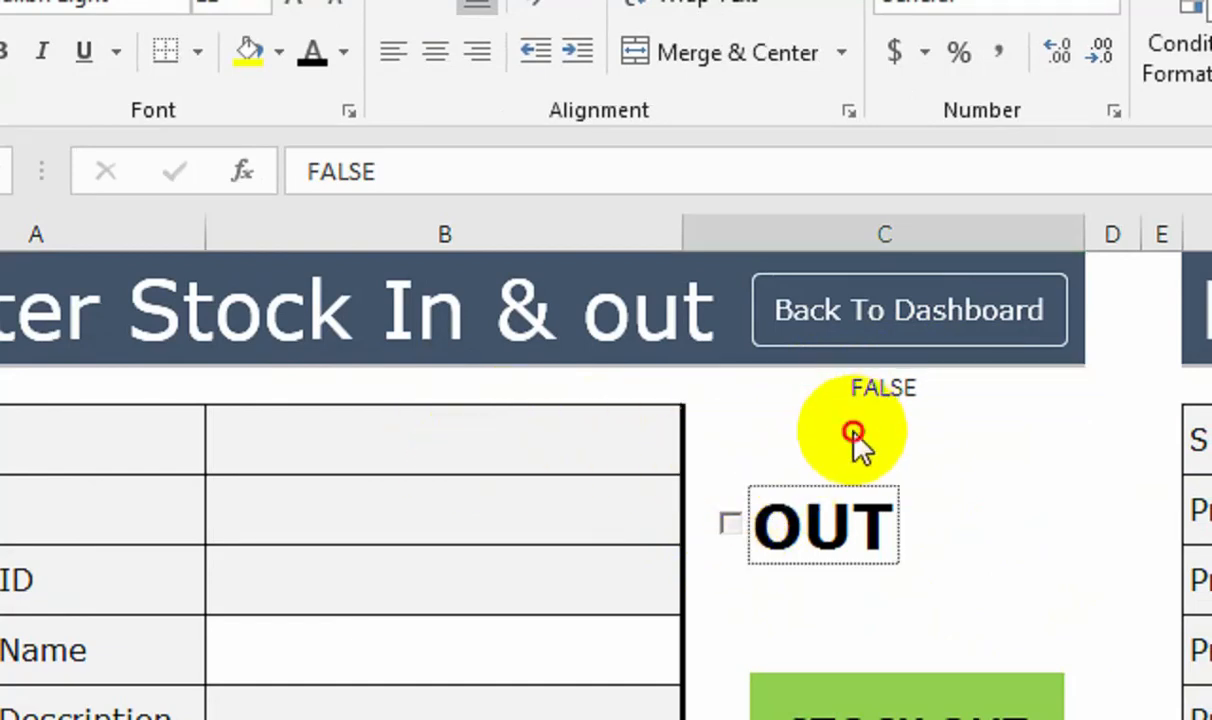
left_click(730, 522)
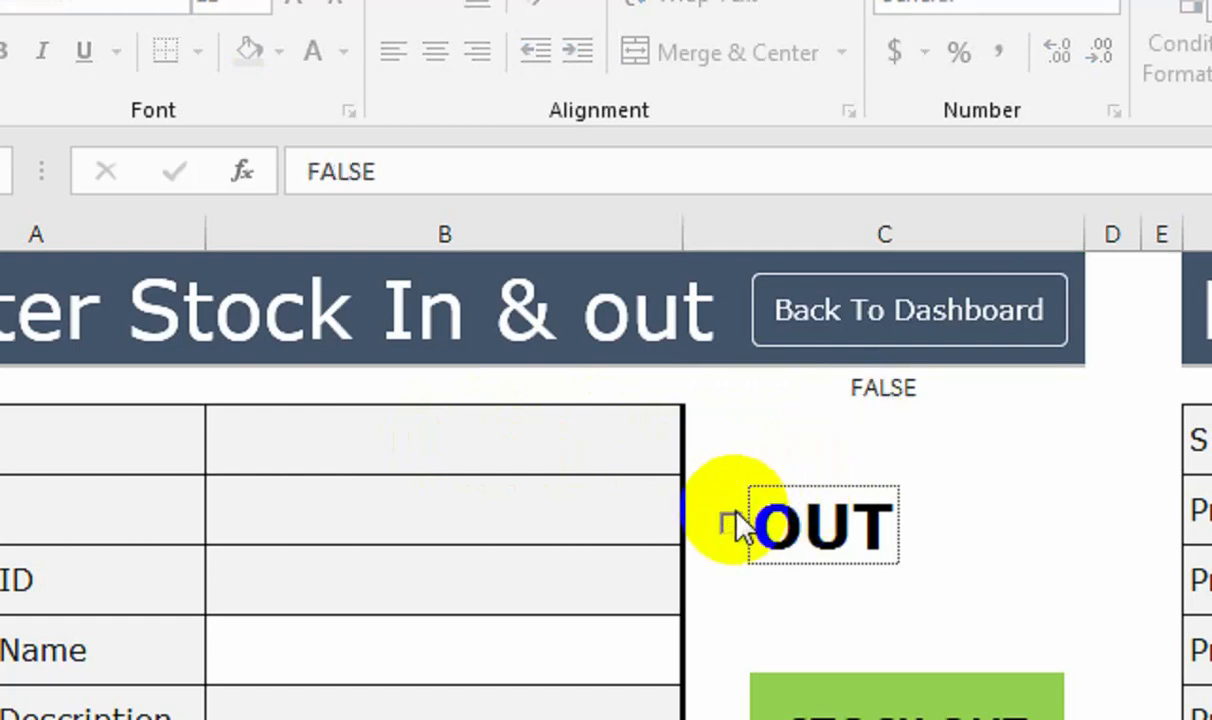
left_click(853, 392)
key("Return")
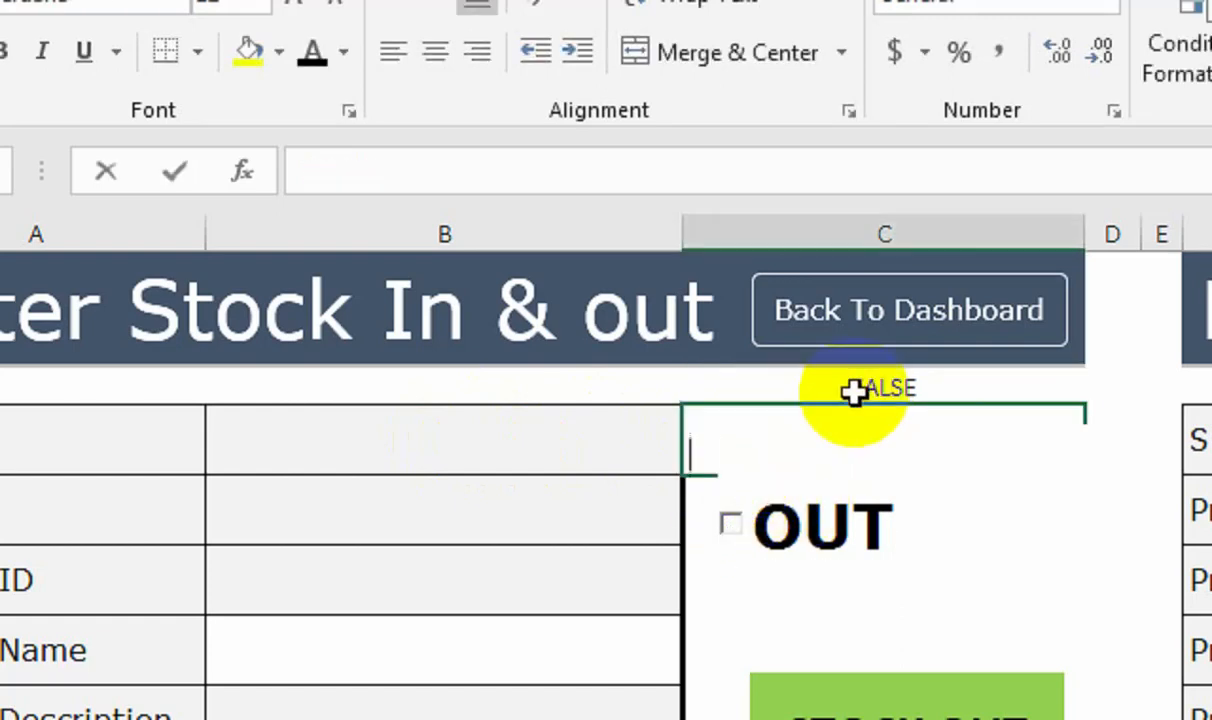
type("=IF(")
key("BackSpace")
key("BackSpace")
key("BackSpace")
key("BackSpace")
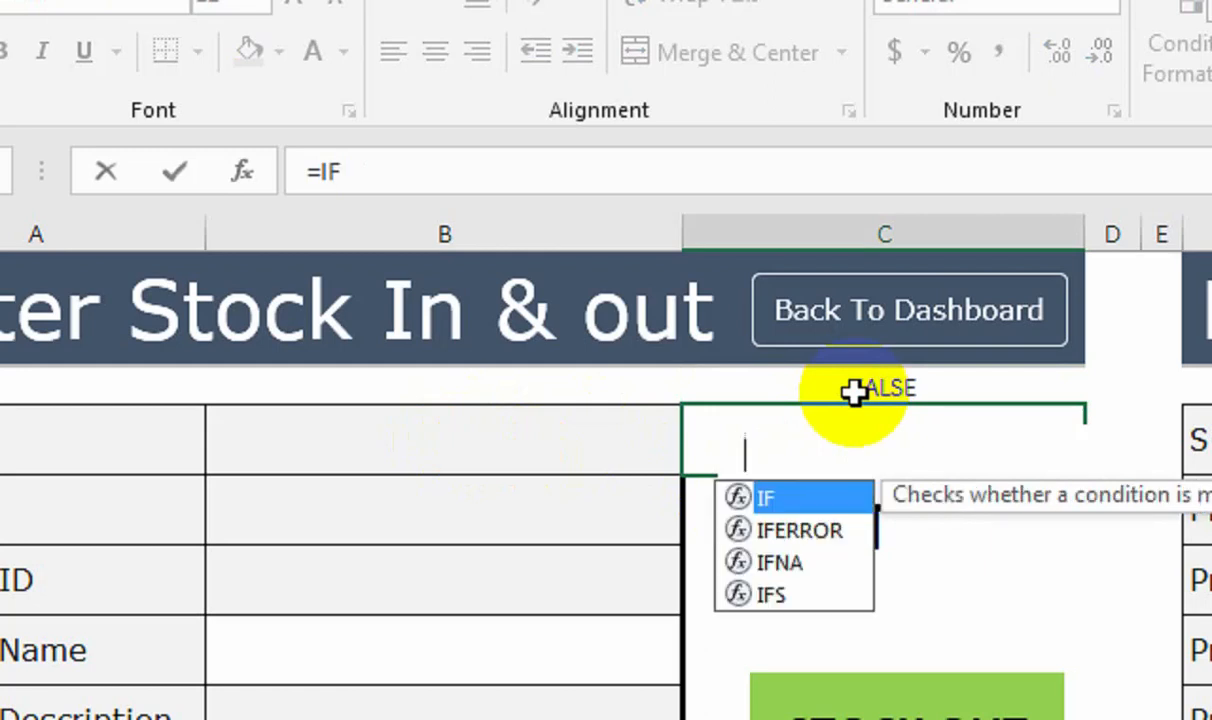
key("Escape")
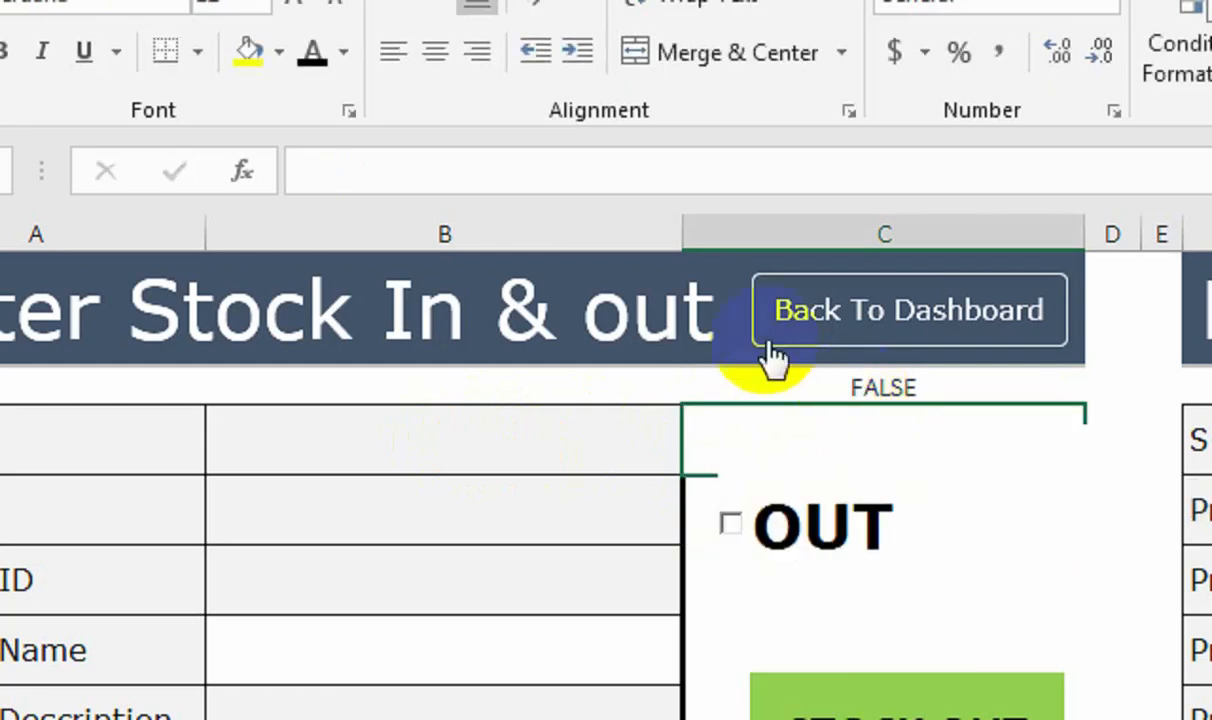
- Enter the formula =IF(C4=TRUE,"OUT","") in cell C5
left_click(313, 60)
type("=IF(")
left_click(839, 458)
type("=TRU")
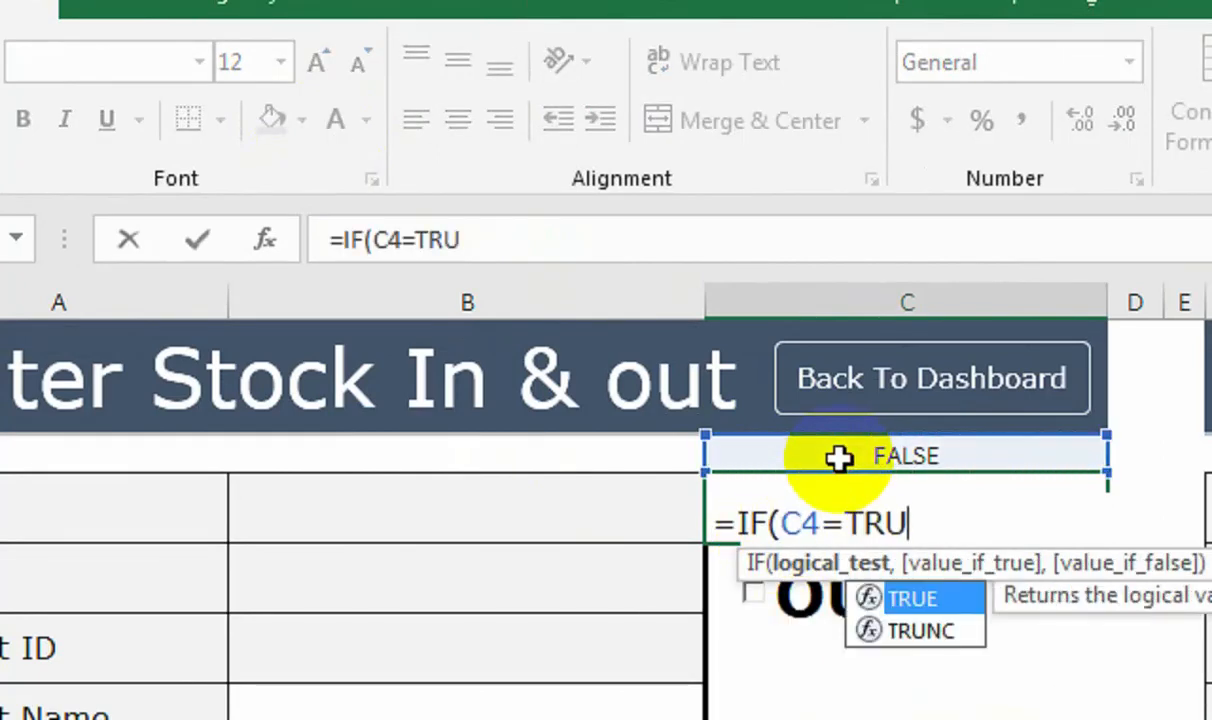
type("E,")
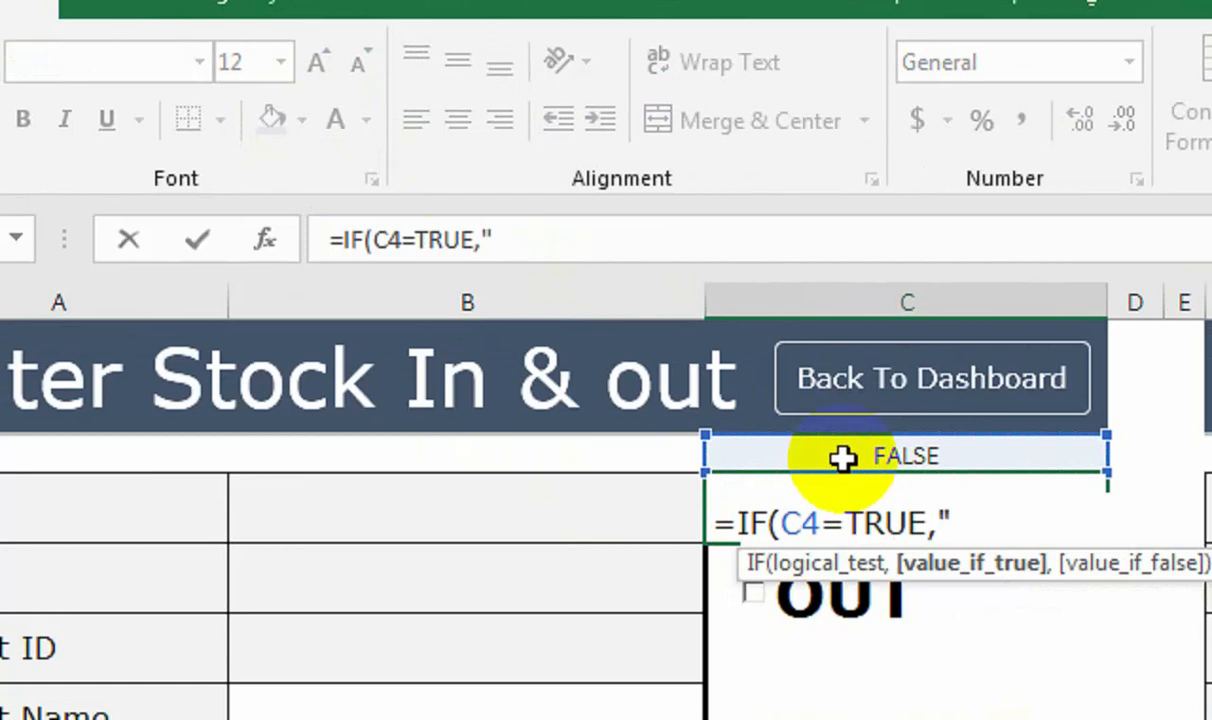
type("\"OUT\",\"\"")
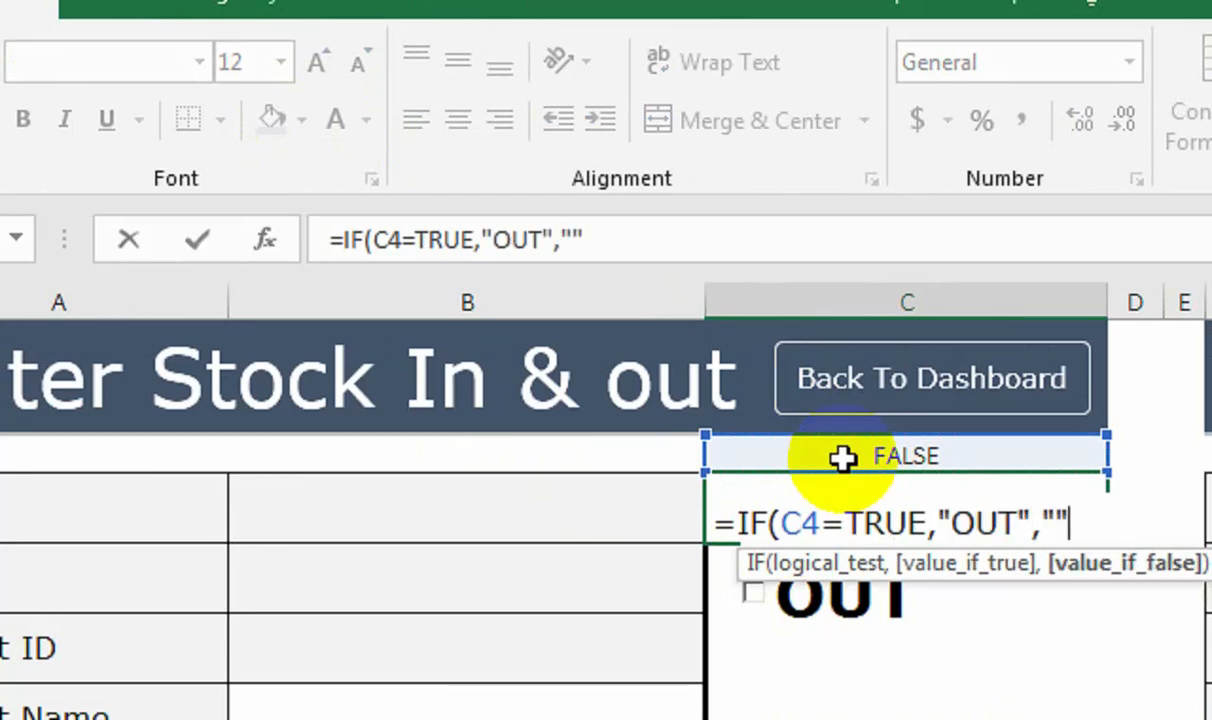
type(")")
key("Return")
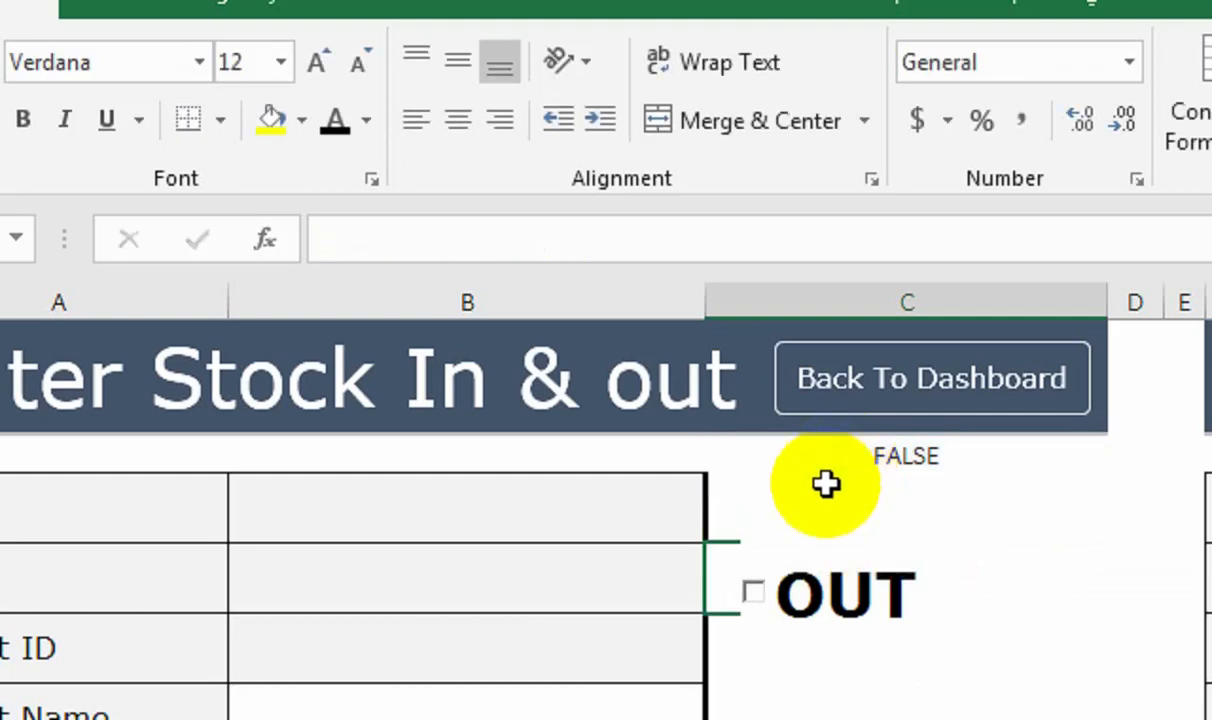
- Test the formula in C5 by ticking and clearing the OUT check box
key("Up")
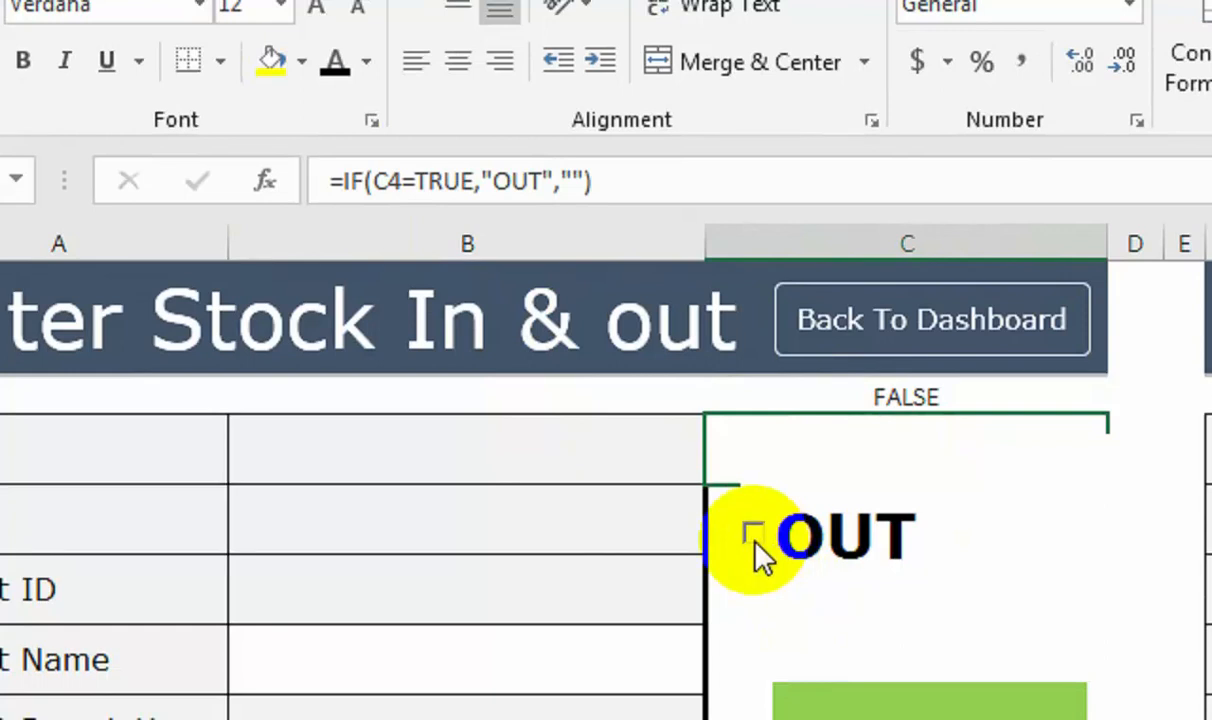
left_click(755, 545)
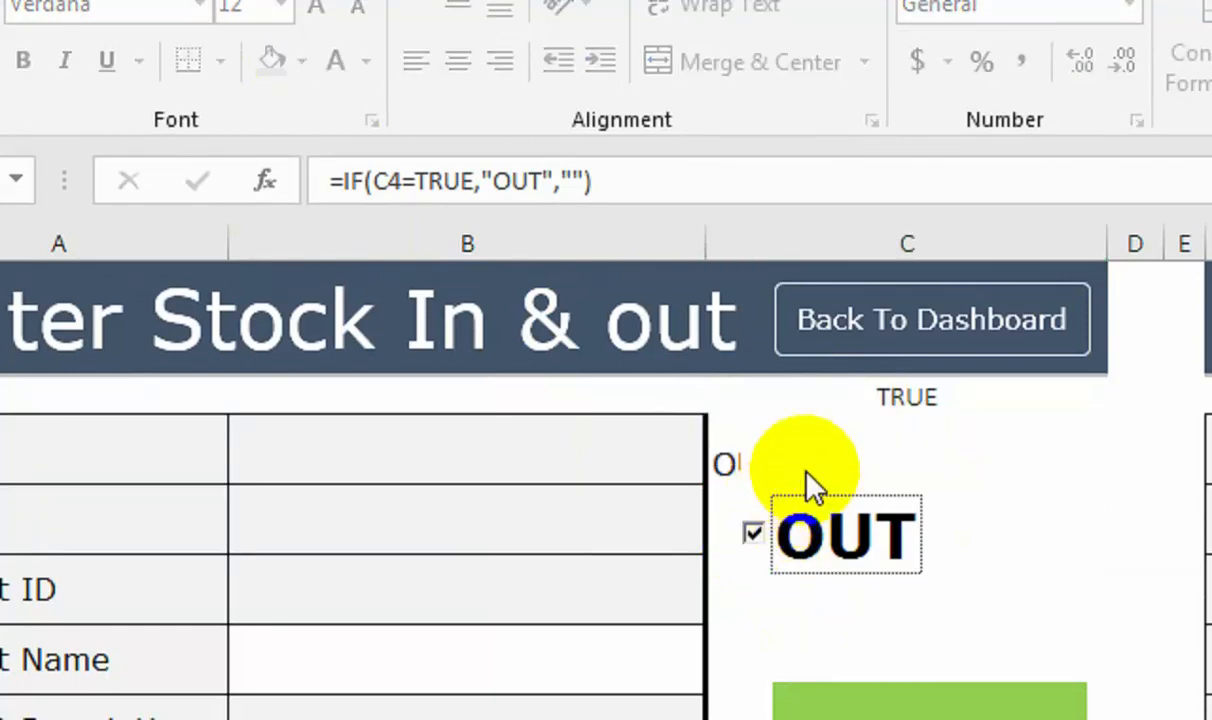
left_click(805, 472)
left_click(751, 543)
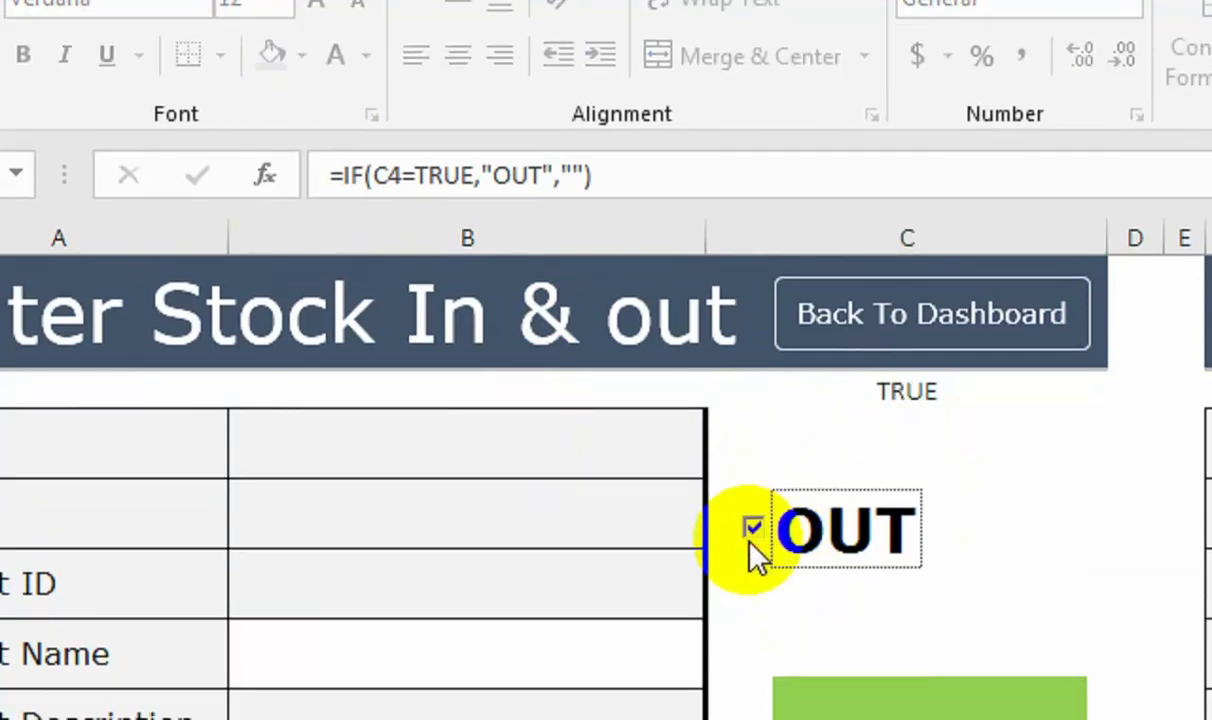
left_click(883, 446)
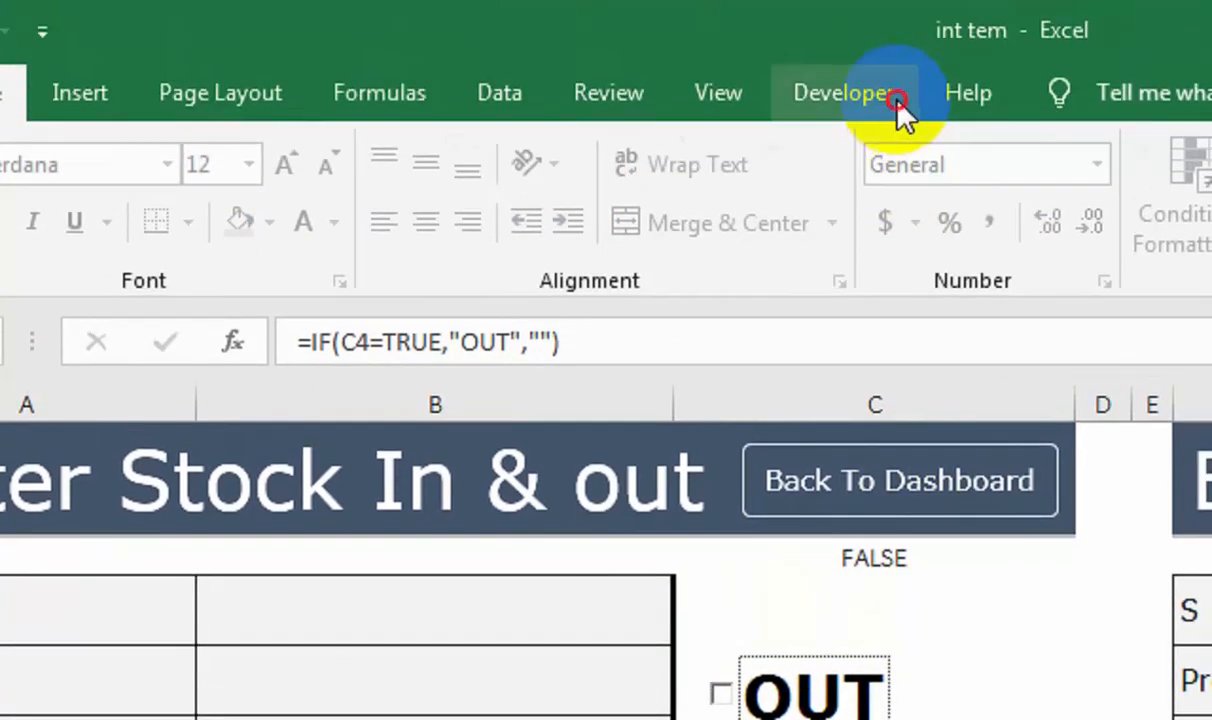
- In Design Mode, shorten the OUT check box and move it just above STOCK OUT so it clears cell C5
left_click(893, 100)
left_click(697, 232)
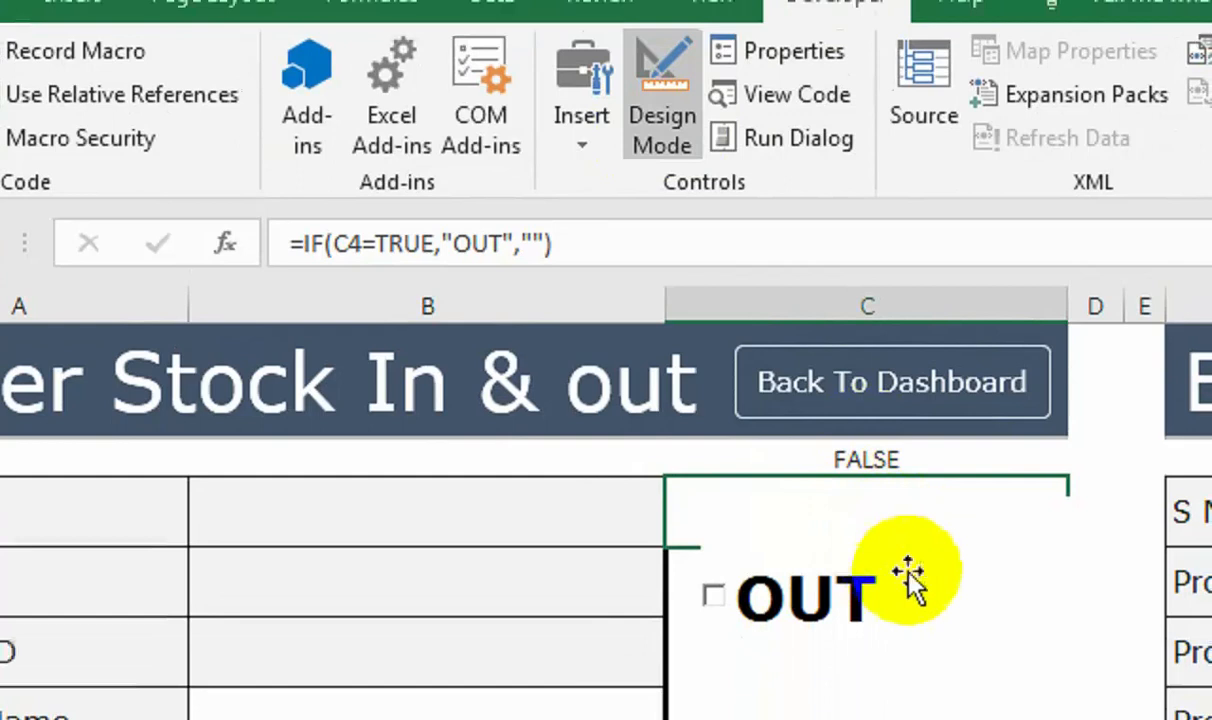
right_click(910, 686)
left_click(856, 474)
left_click_drag(861, 460, 837, 521)
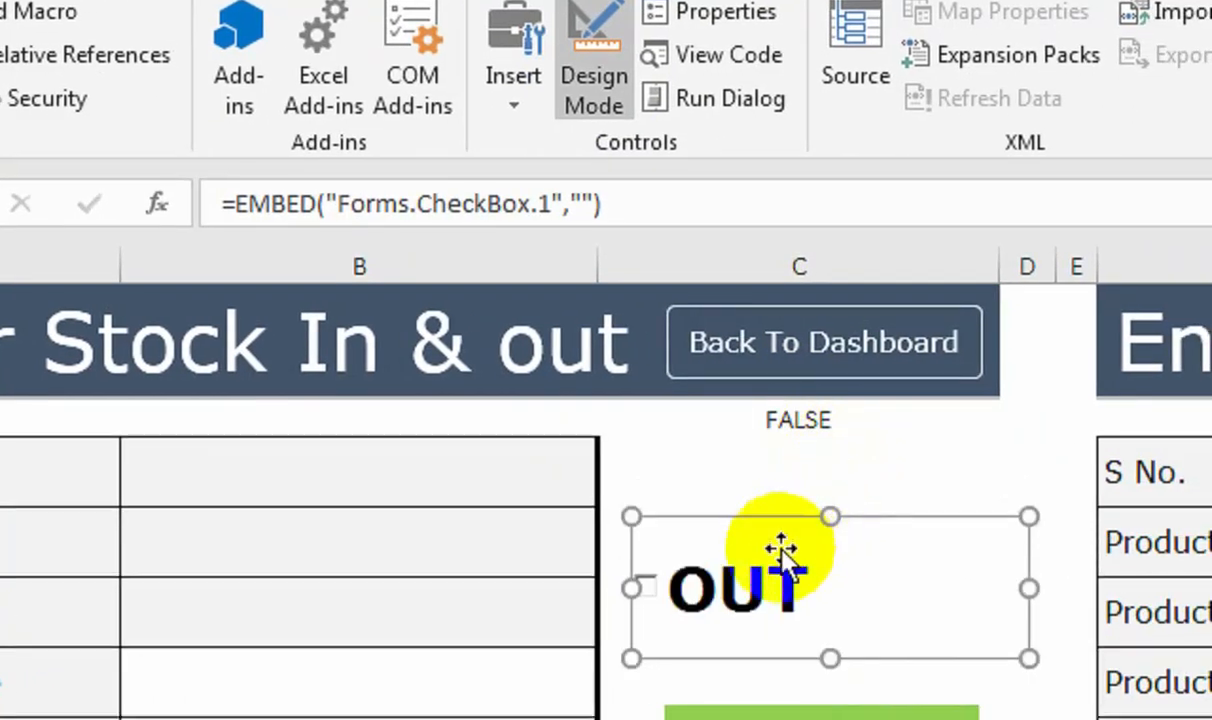
left_click_drag(798, 659, 815, 687)
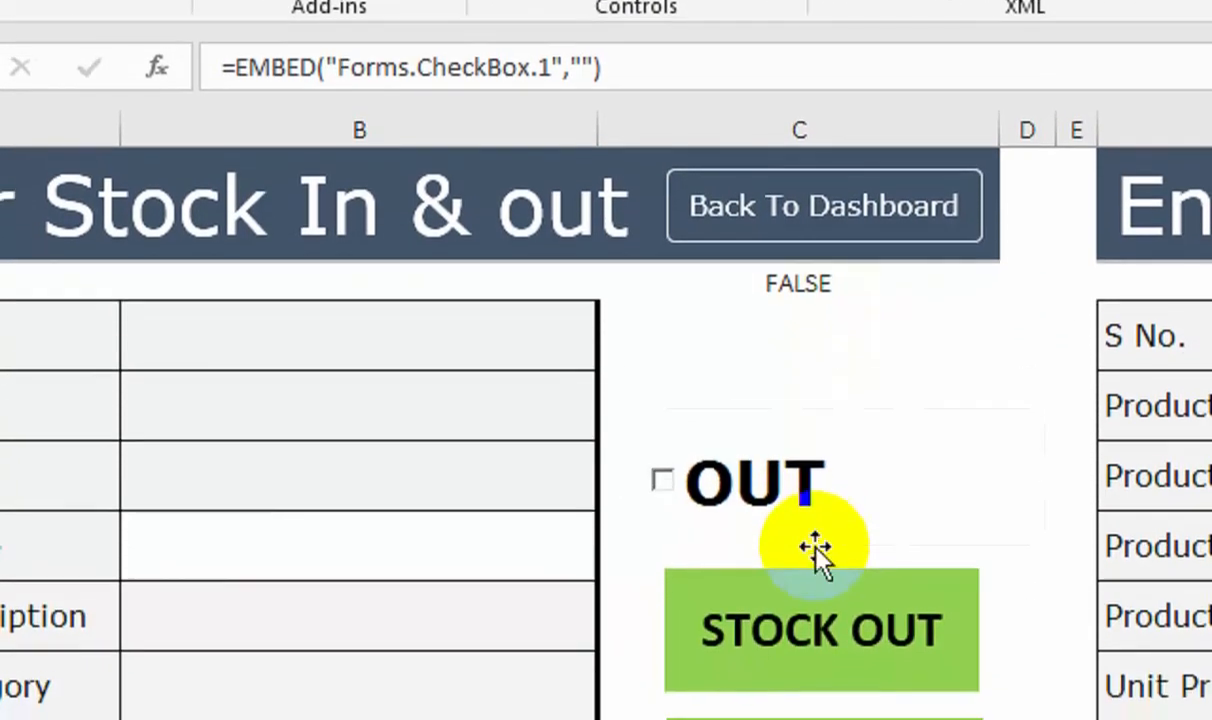
left_click_drag(815, 550, 815, 550)
left_click(514, 357)
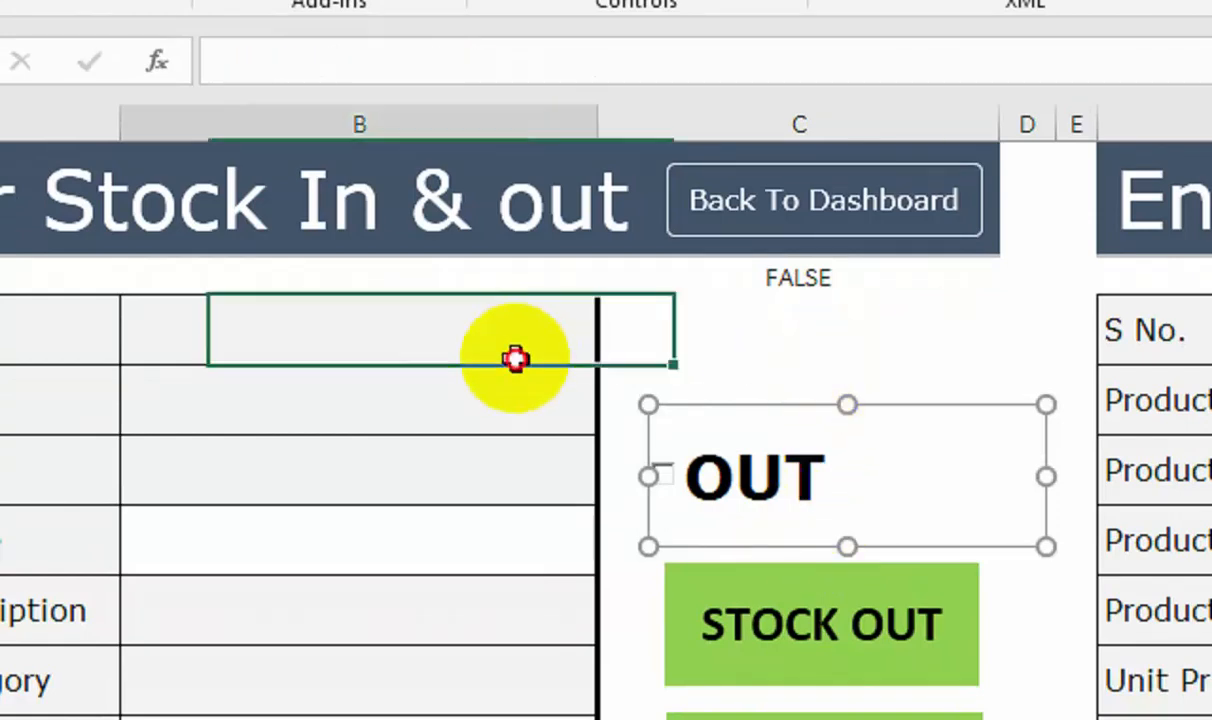
left_click(665, 478)
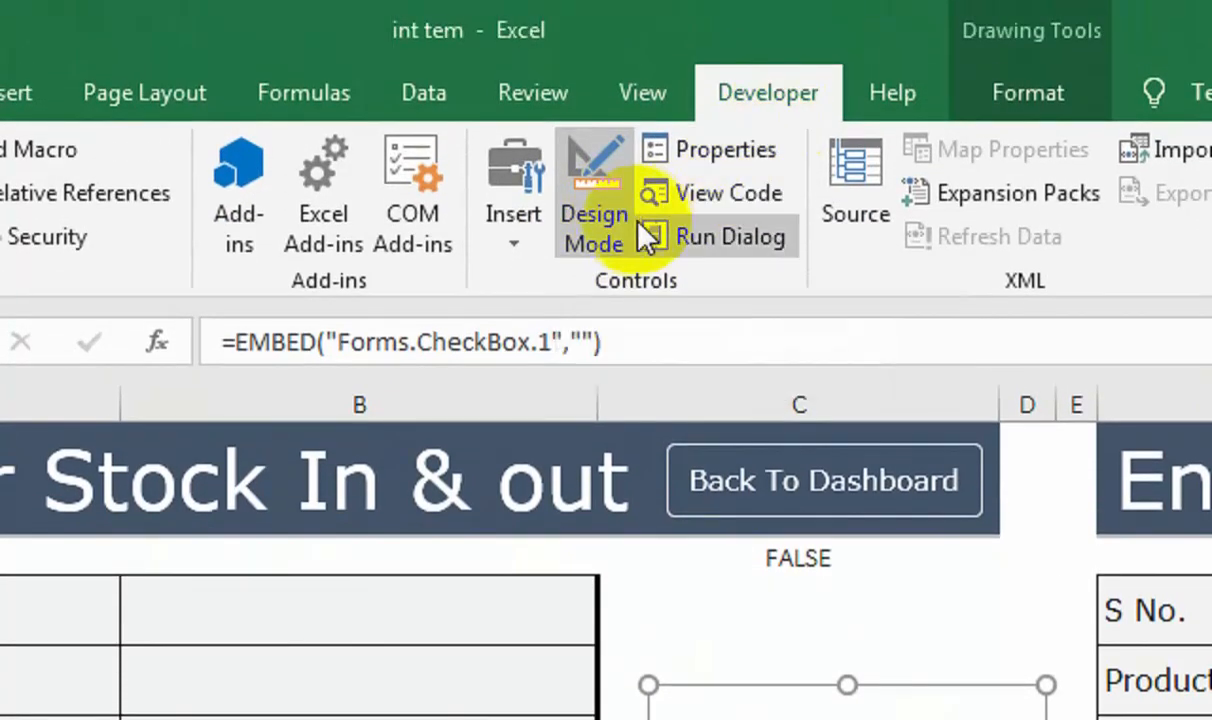
- Leave Design Mode, tick the OUT check box and open cell B5 for editing
left_click(612, 208)
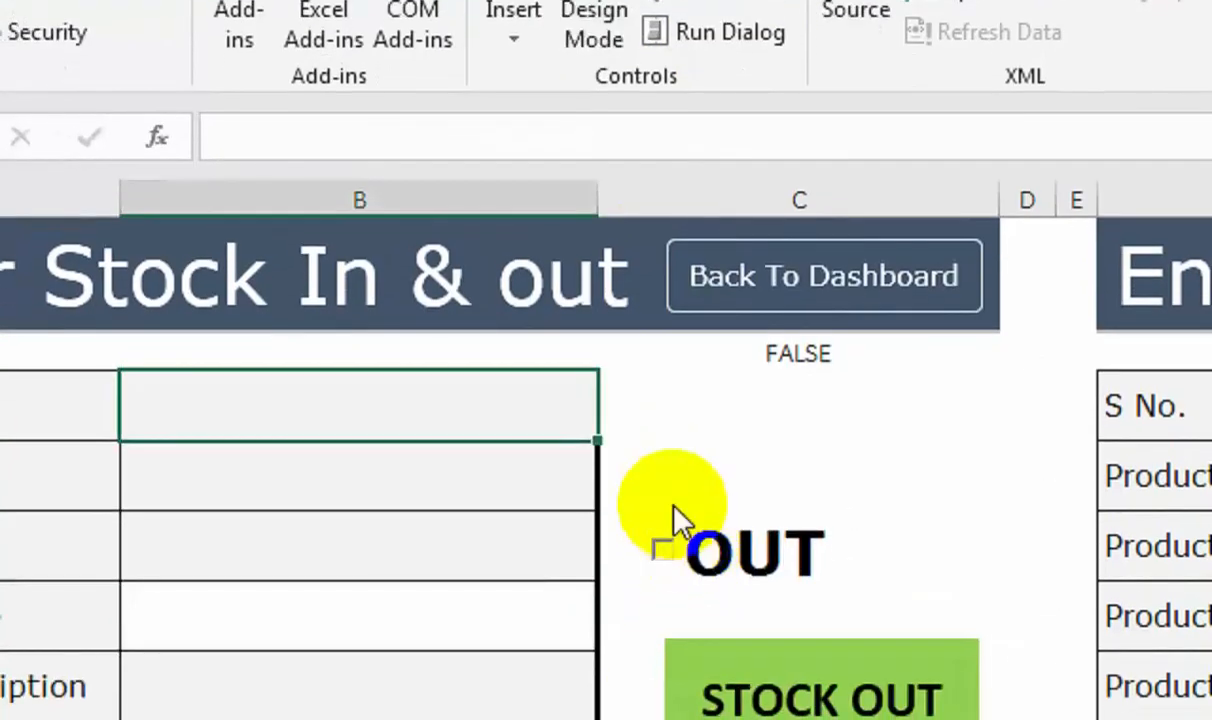
left_click(663, 548)
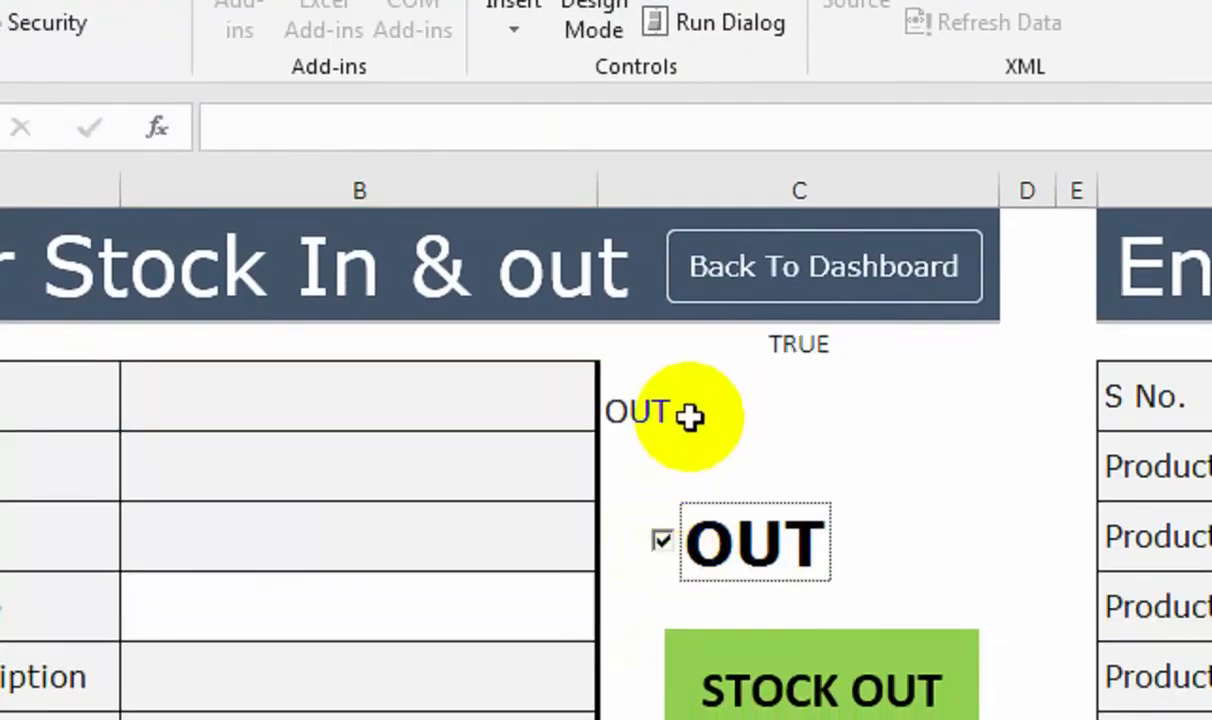
left_click(502, 386)
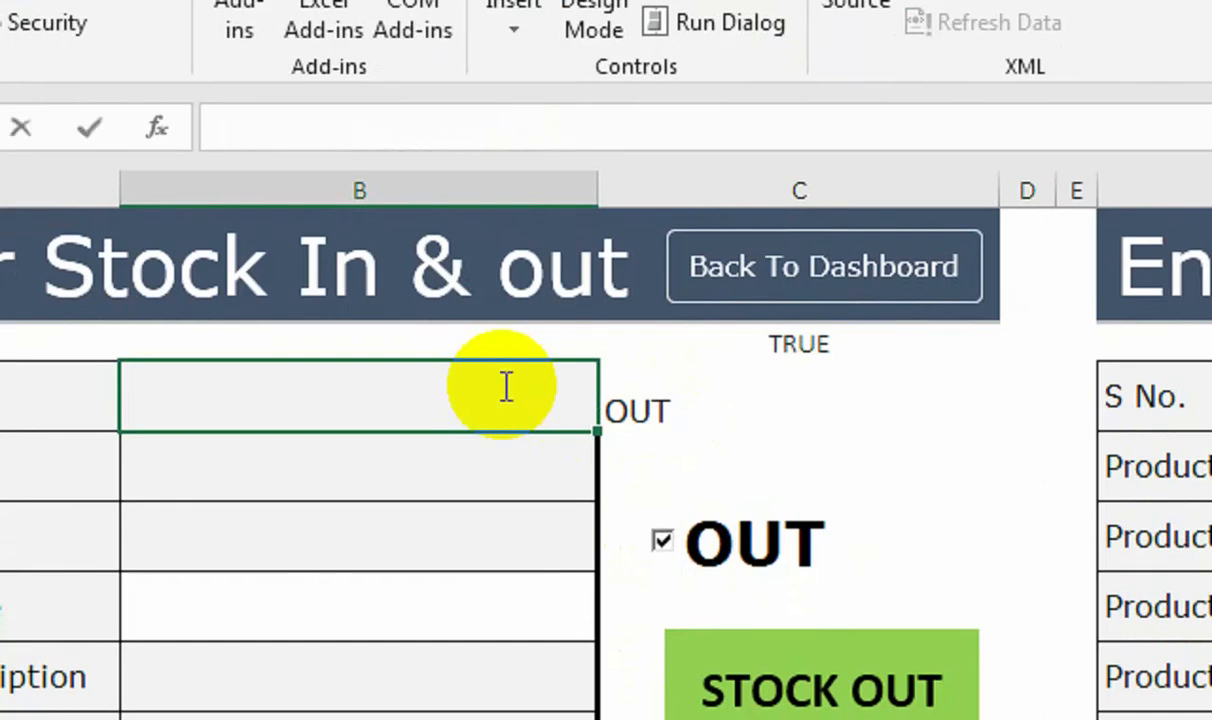
- Start the S No. formula in cell B5 with the test =IF(C5="OUT"
type("=IG")
key("Tab")
left_click(561, 409)
double_click(561, 409)
key("BackSpace")
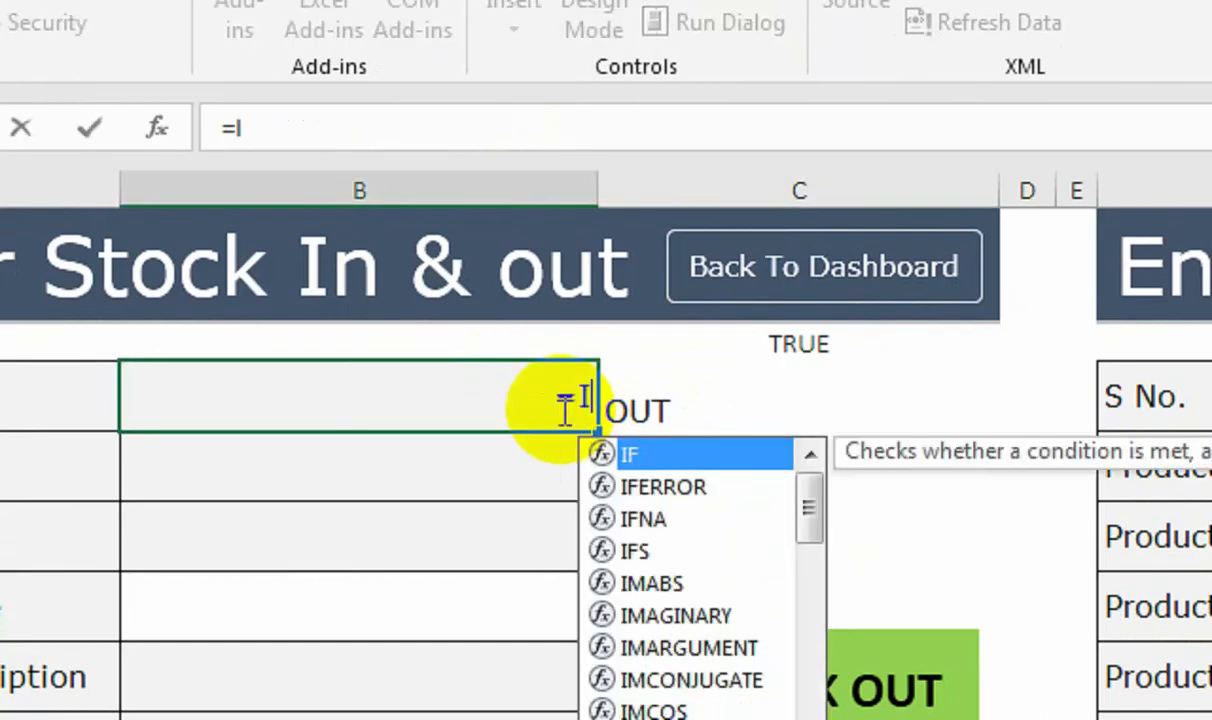
type("F(")
left_click(716, 425)
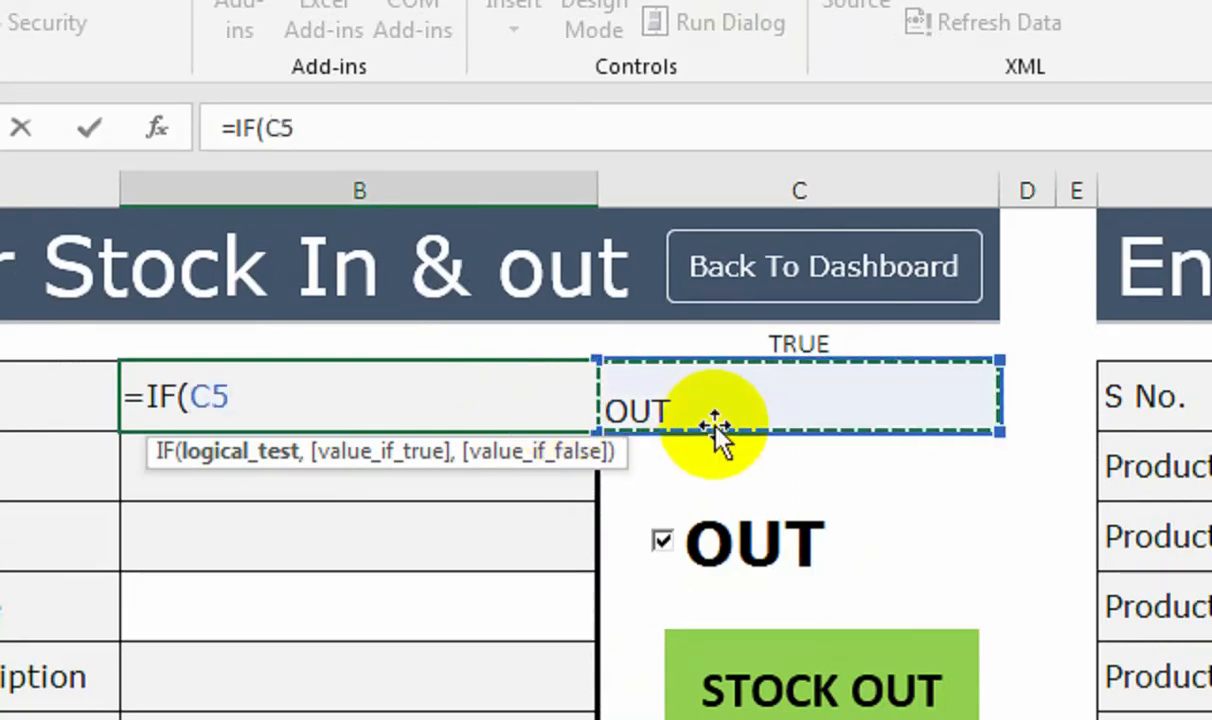
type("=\"OUT")
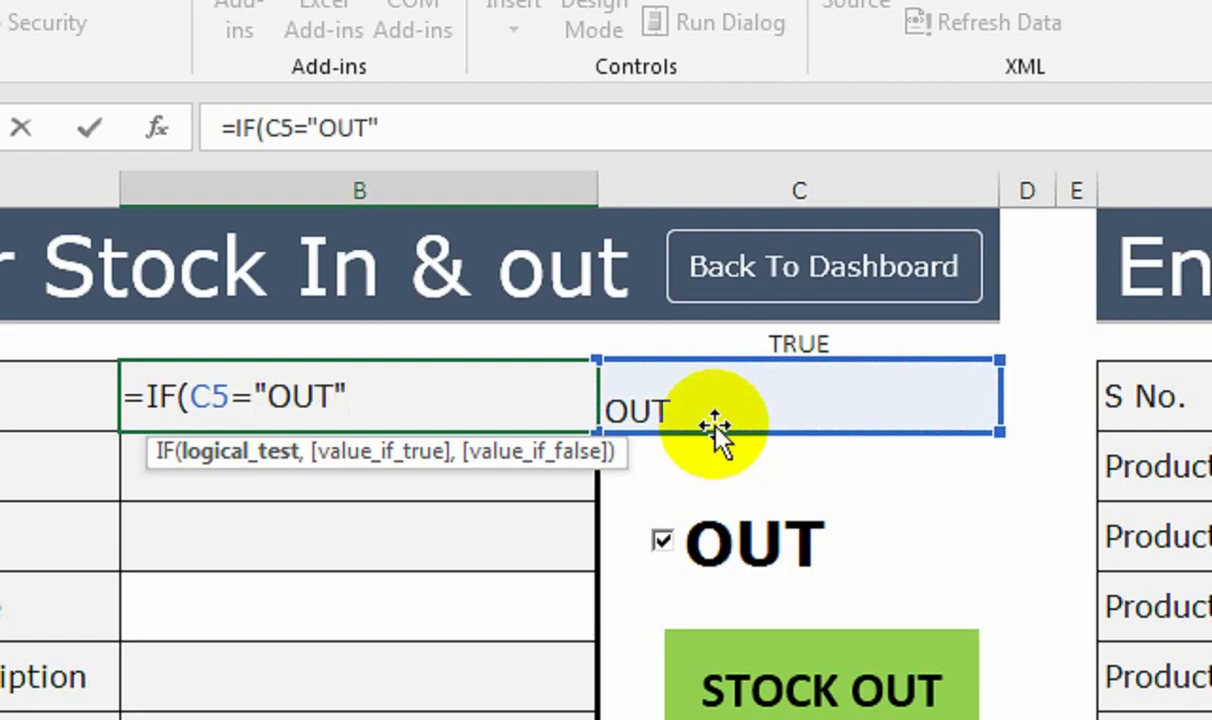
- Add IF(B8="","",(MAX(Stockout!A:A)+1)) as the value-if-true part of the B5 formula, followed by a comma
type("\",IF(")
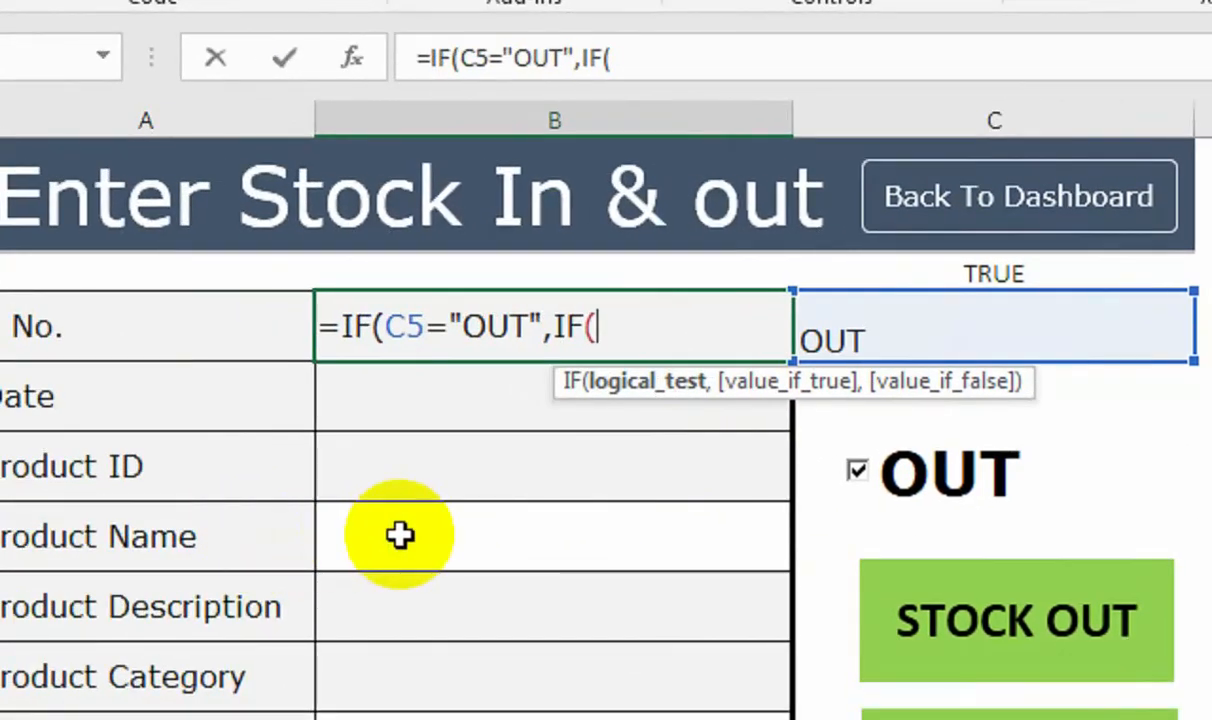
left_click(207, 603)
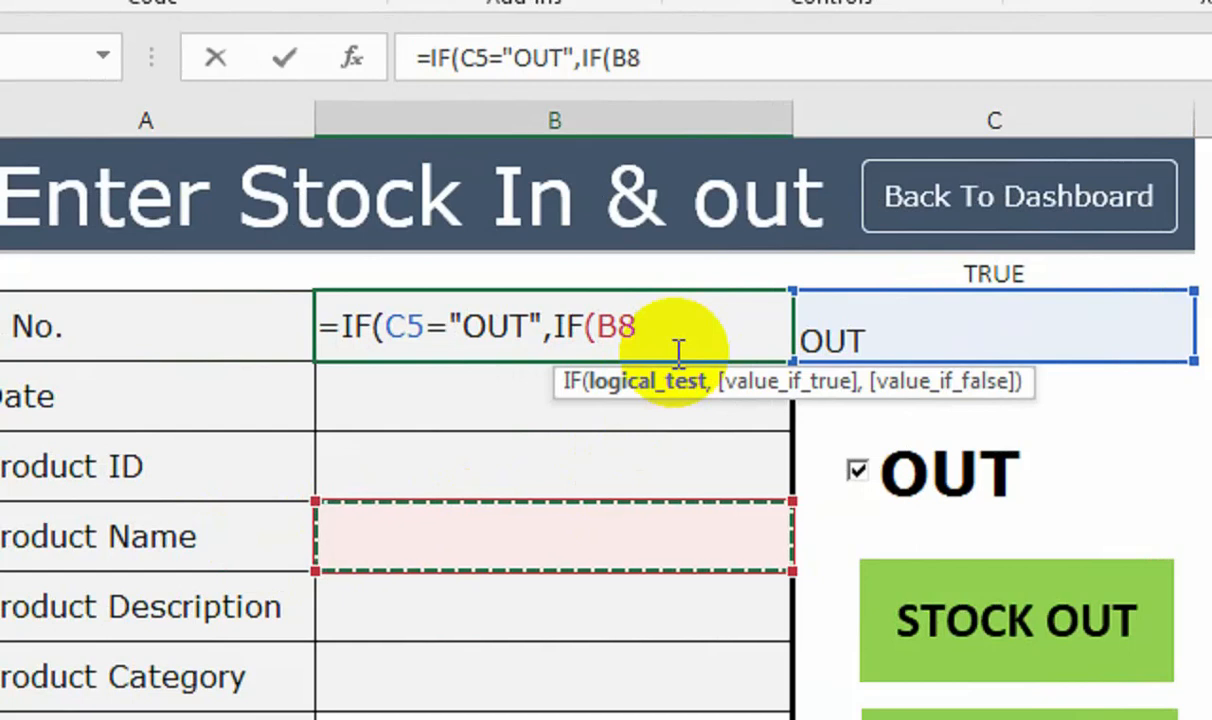
type("=\"\",")
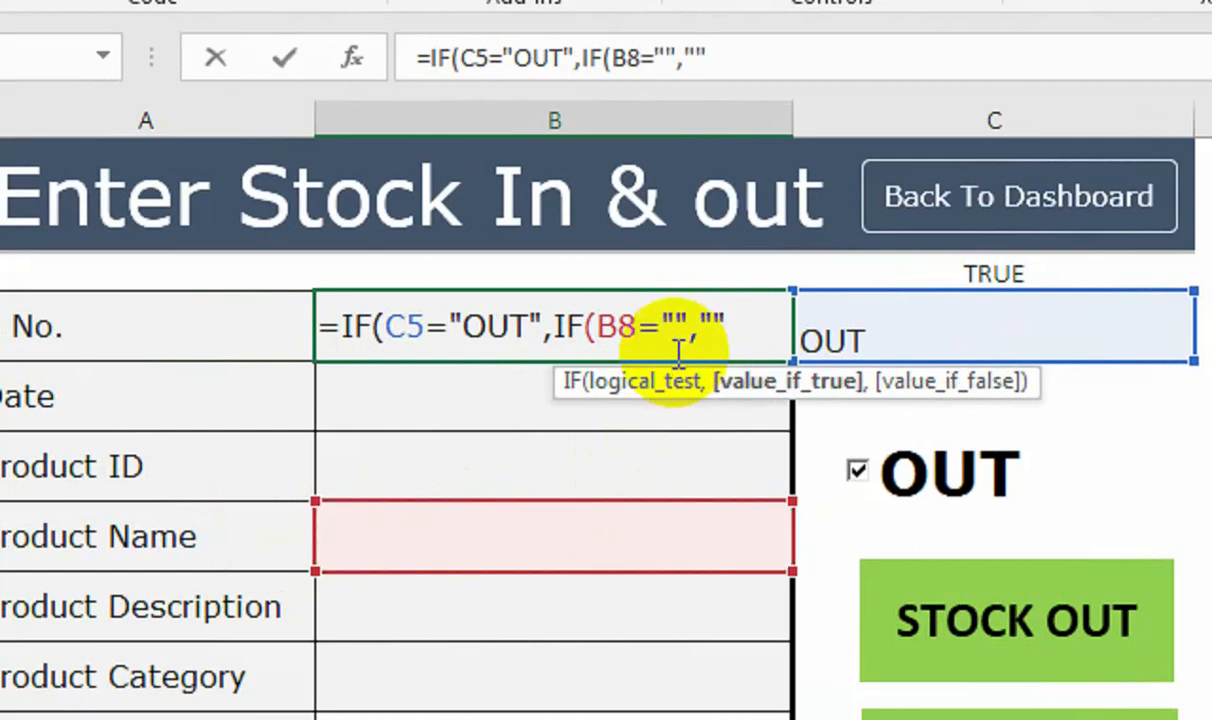
type("\"\",")
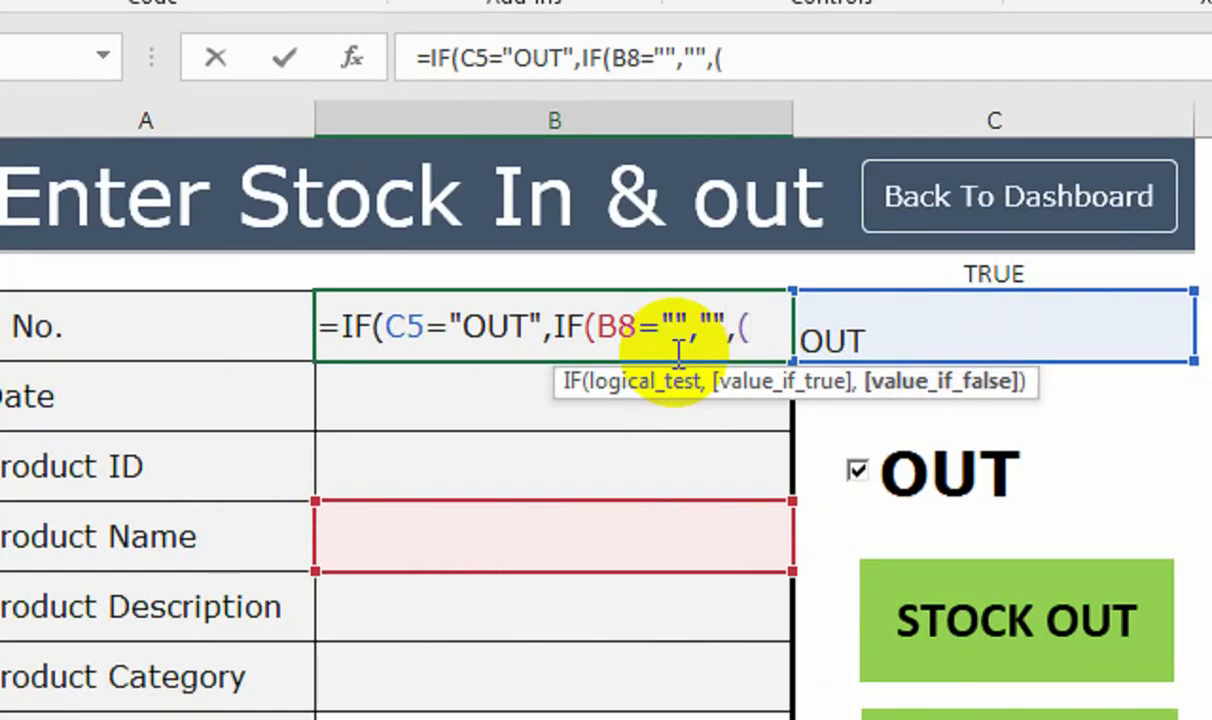
type("(MAX")
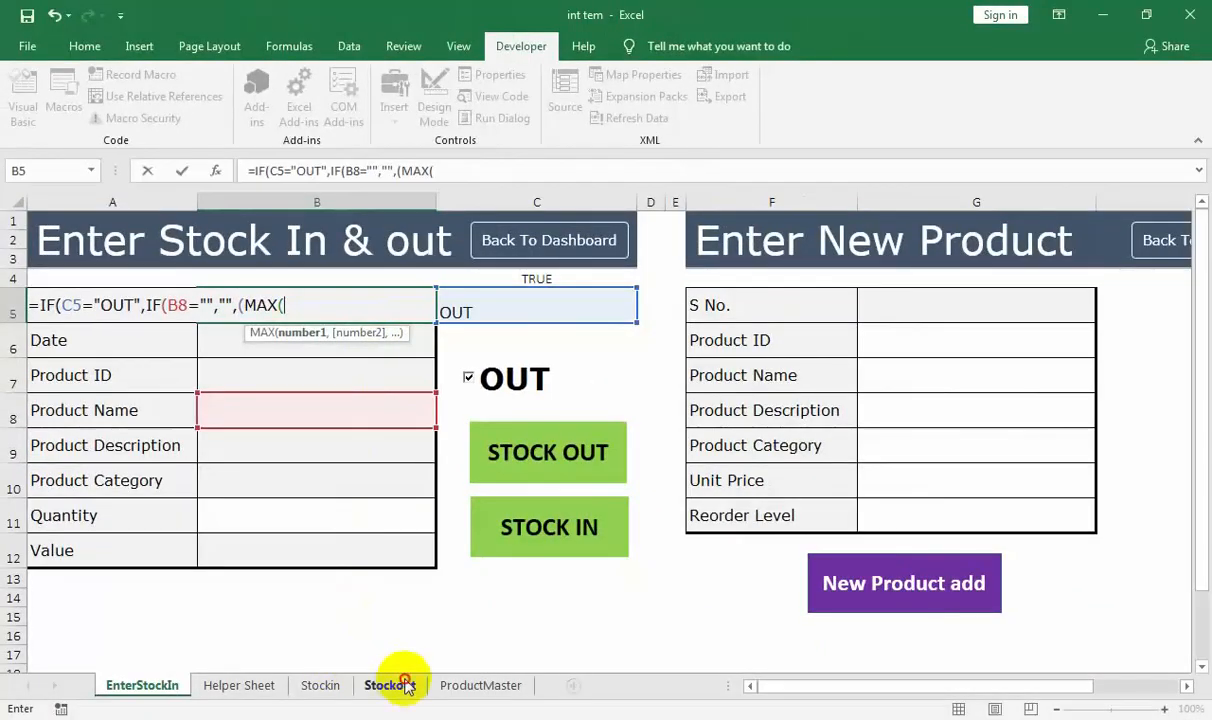
left_click(390, 685)
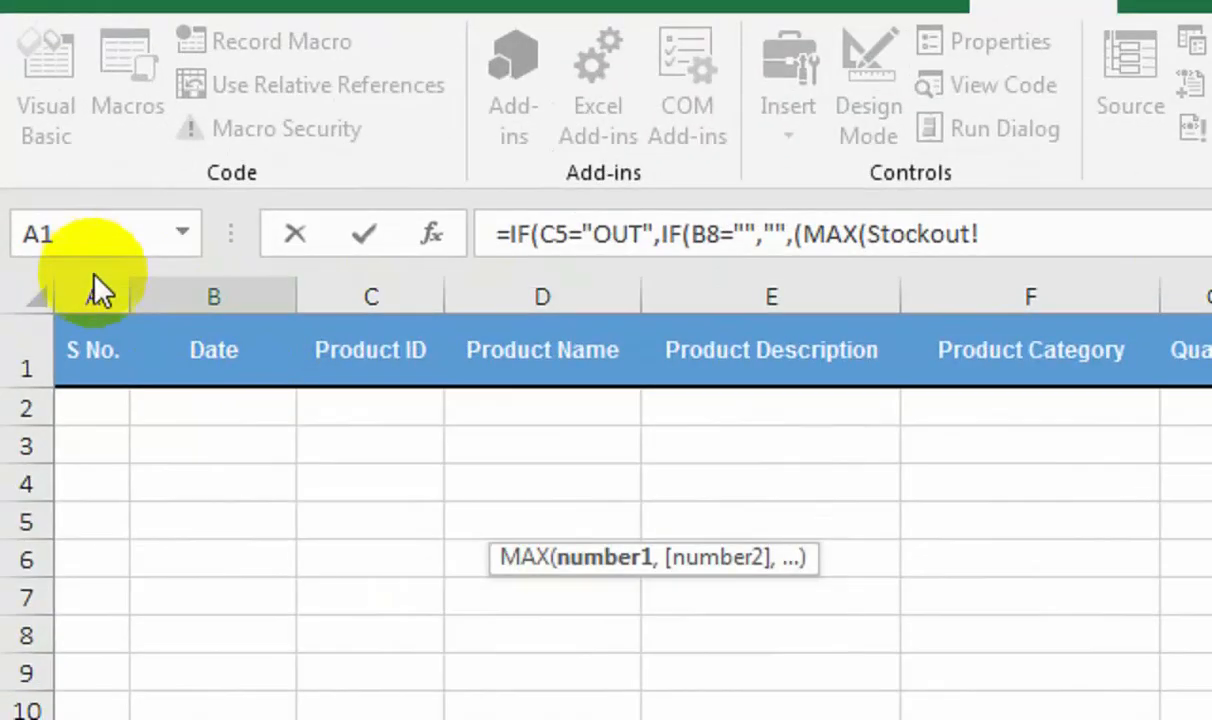
left_click(100, 293)
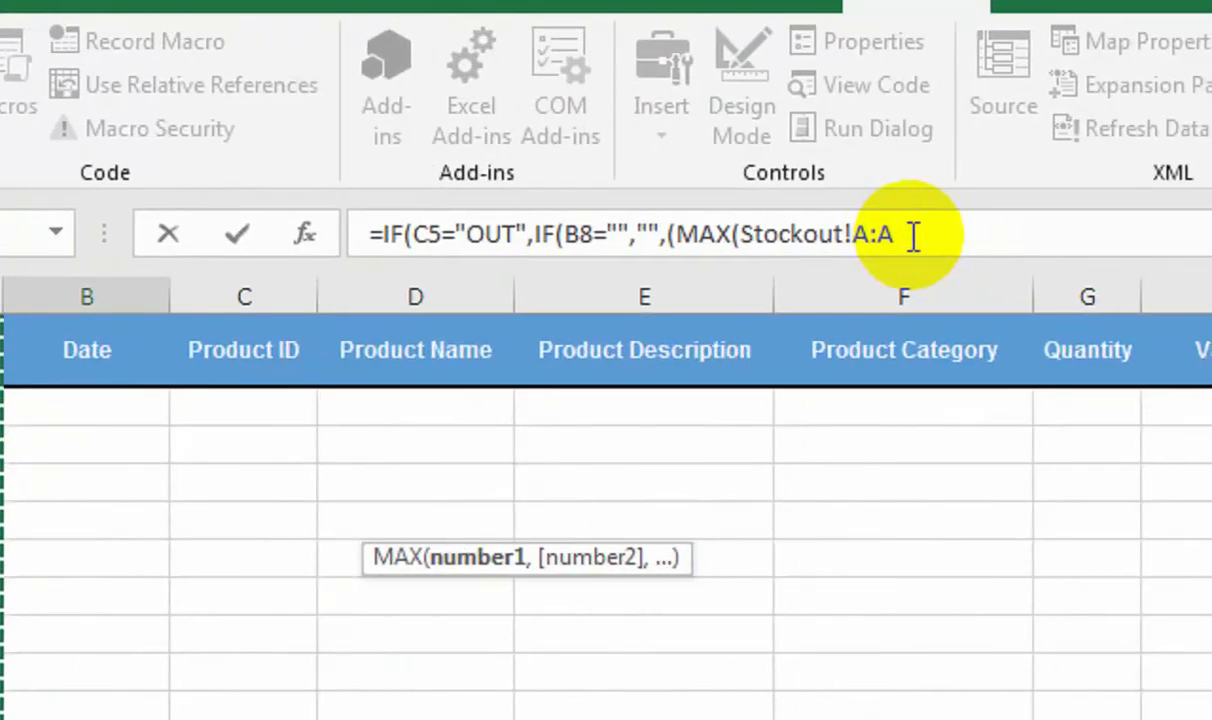
type(")+1")
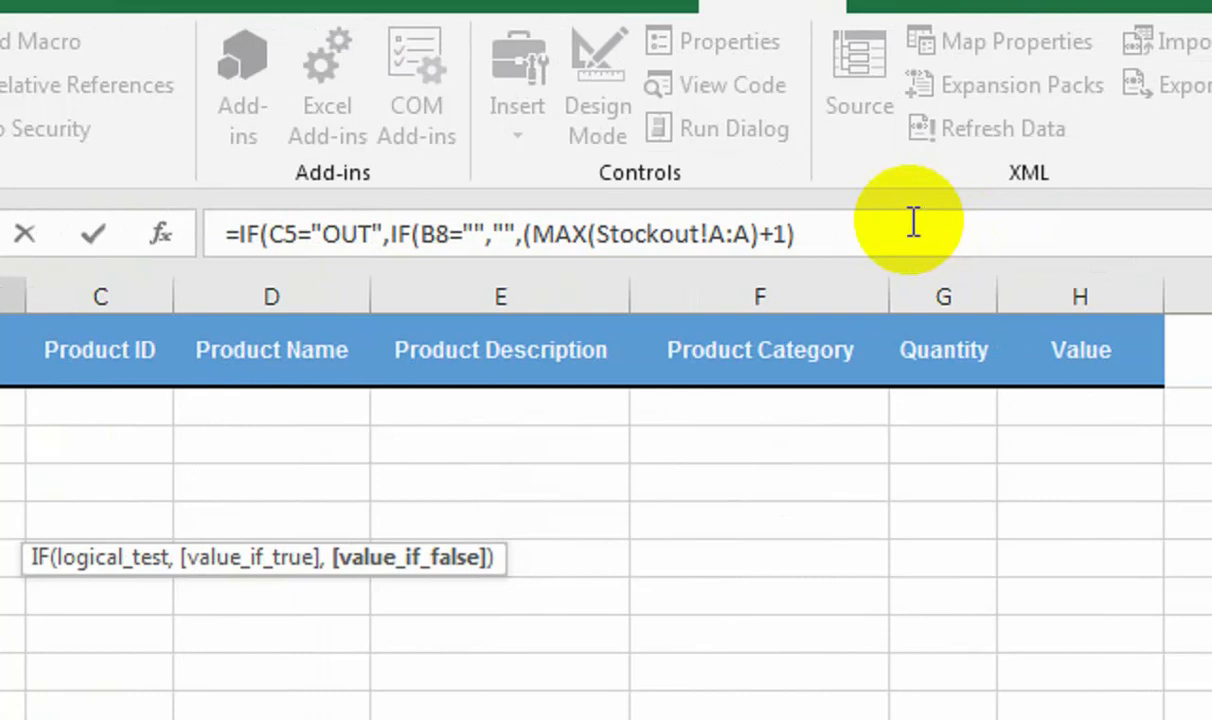
left_click(857, 229)
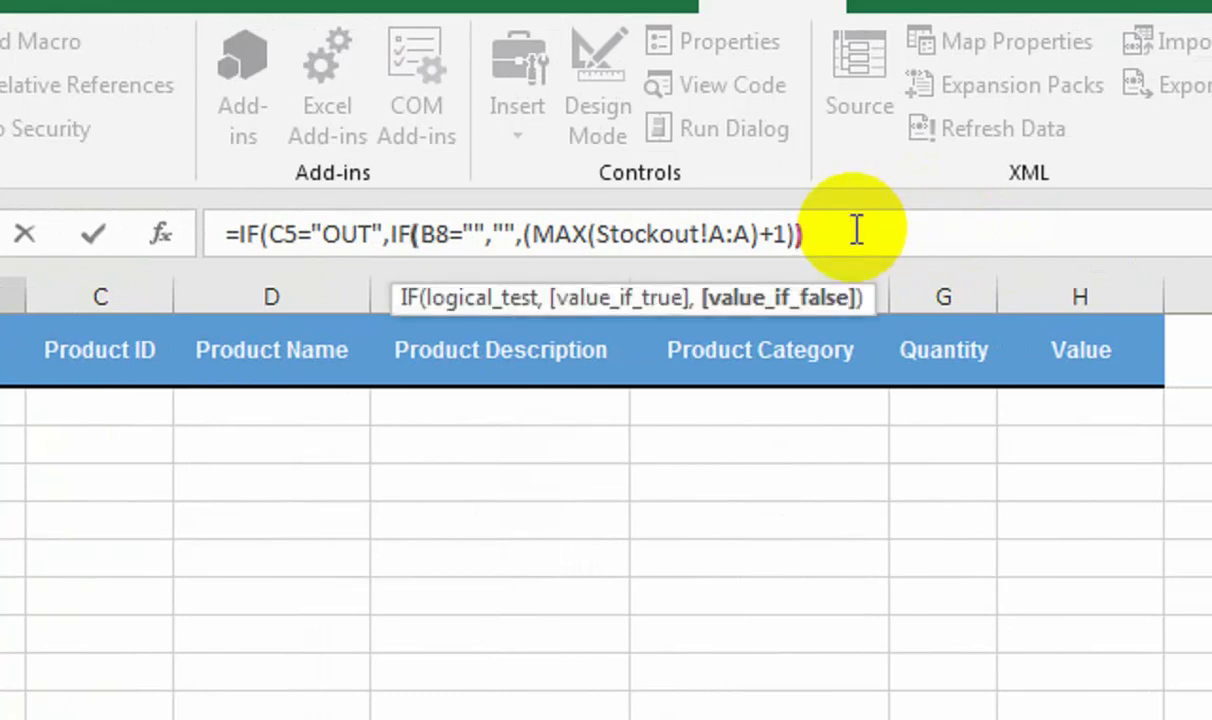
type(",")
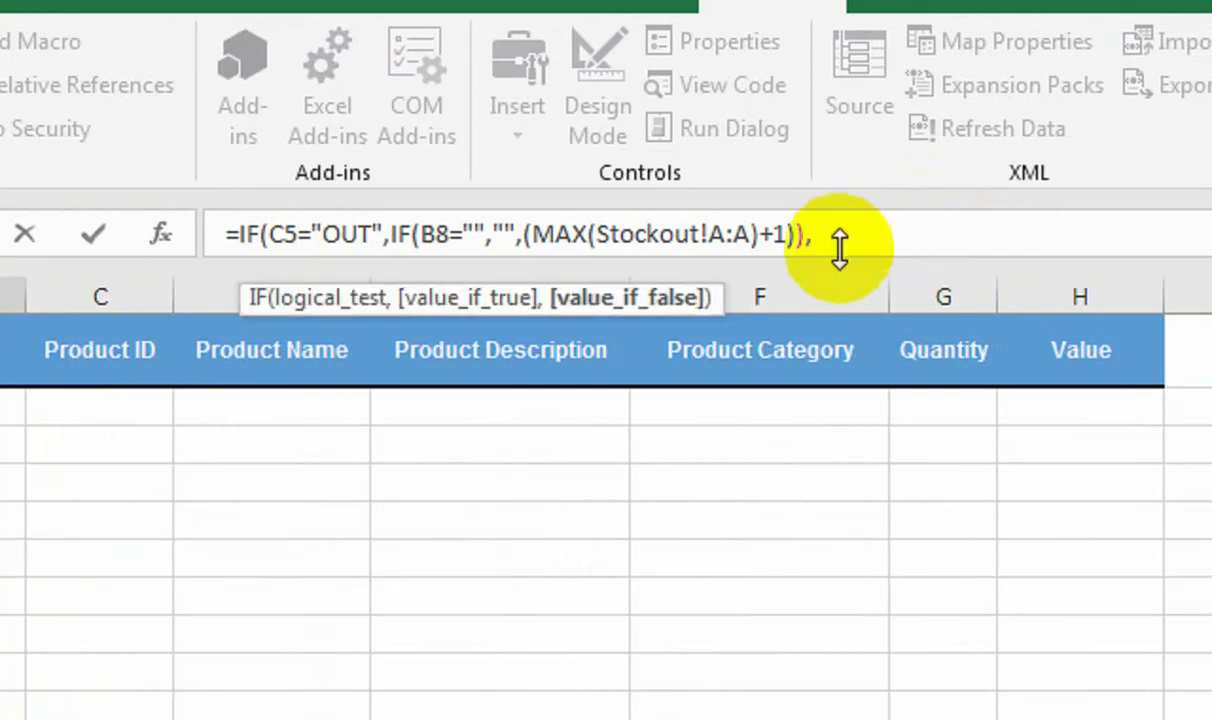
- Copy the nested IF(B8="","",(MAX(Stockout!A:A)+1)) into the value-if-false part, close the outer IF and enter the B5 formula
left_click(392, 238)
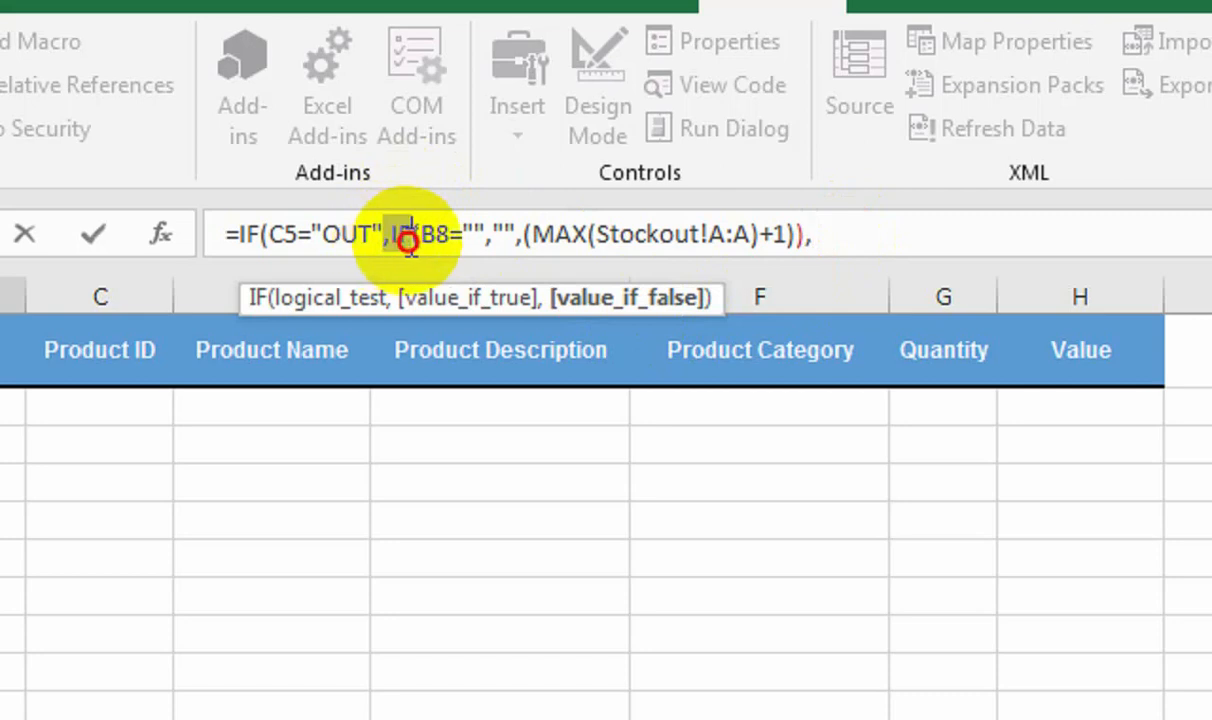
left_click(386, 238)
left_click_drag(391, 240, 530, 236)
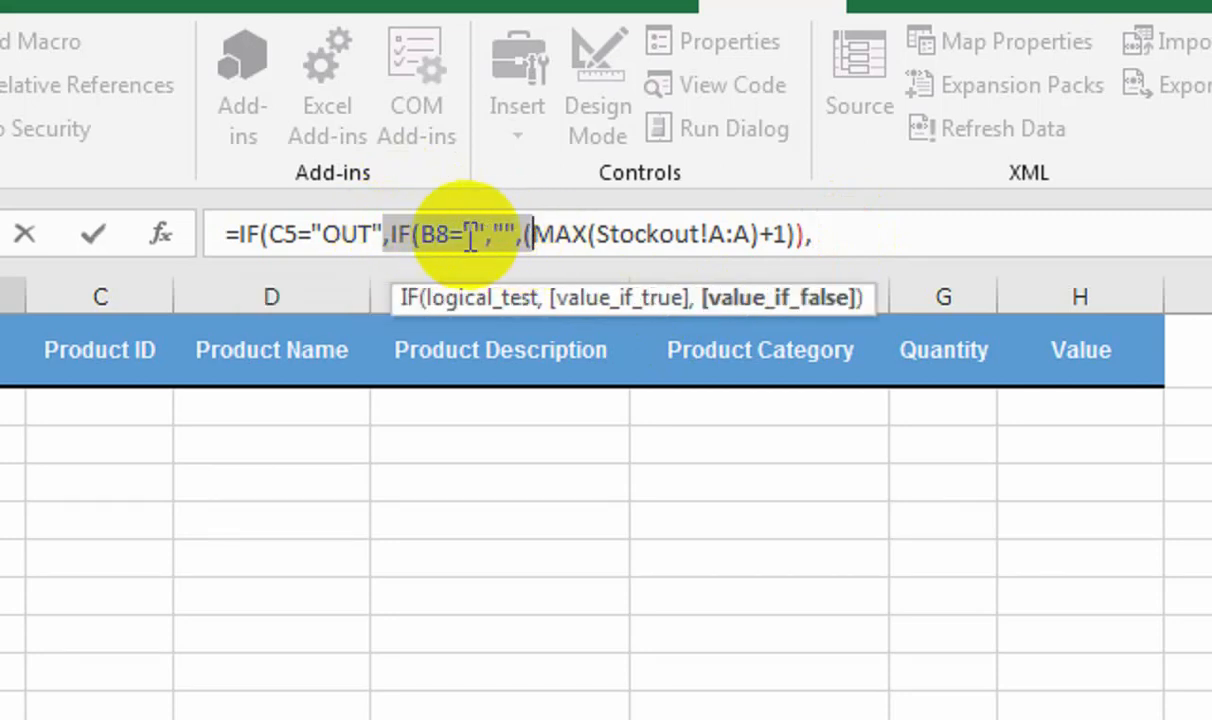
left_click(400, 234)
double_click(403, 234)
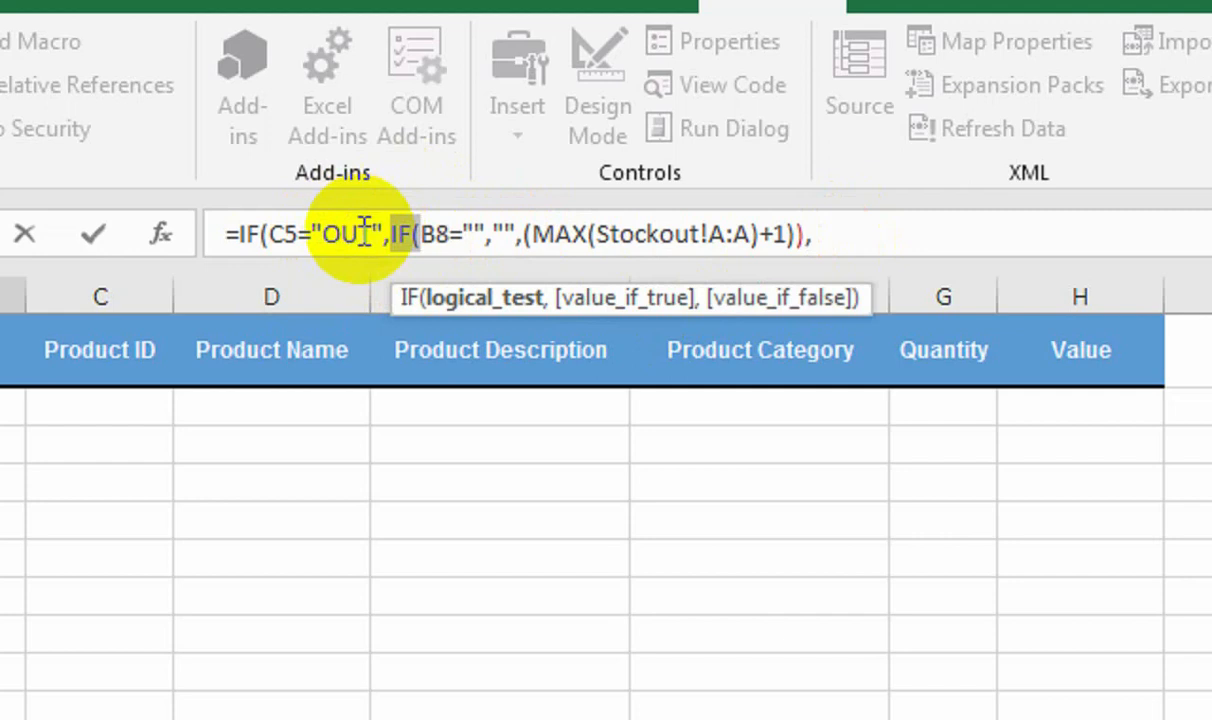
left_click_drag(391, 233, 685, 228)
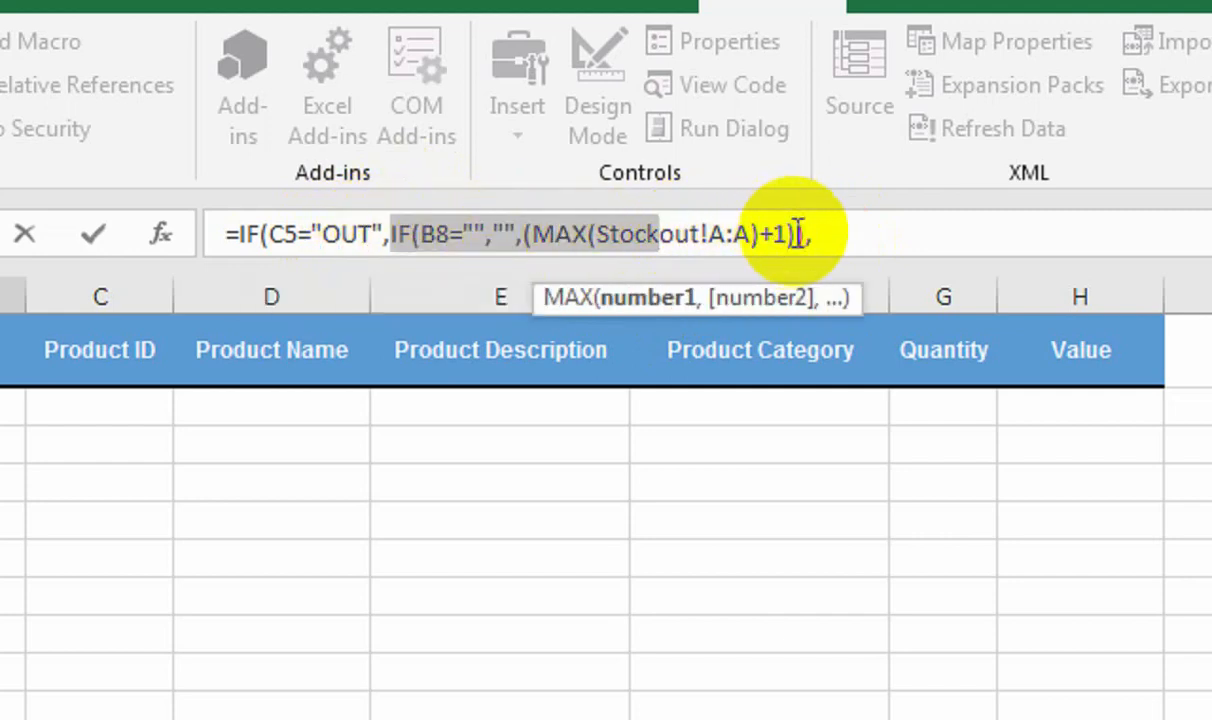
left_click_drag(806, 233, 398, 235)
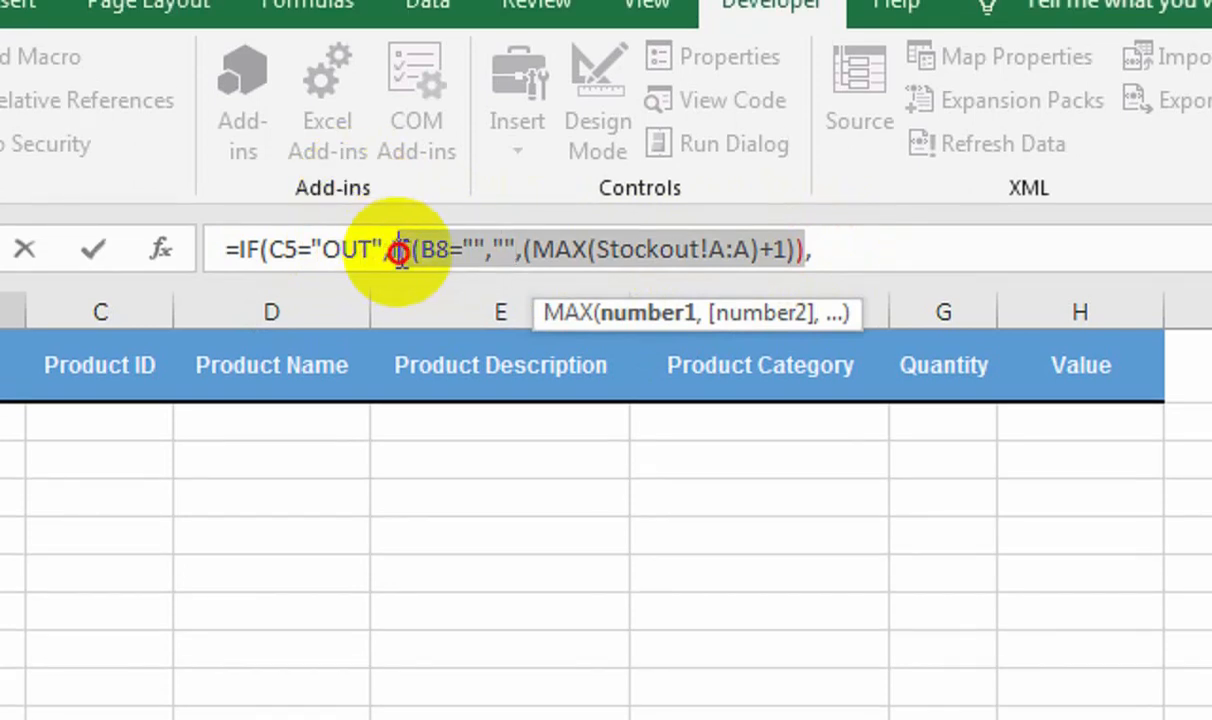
key("ctrl+c")
left_click(835, 250)
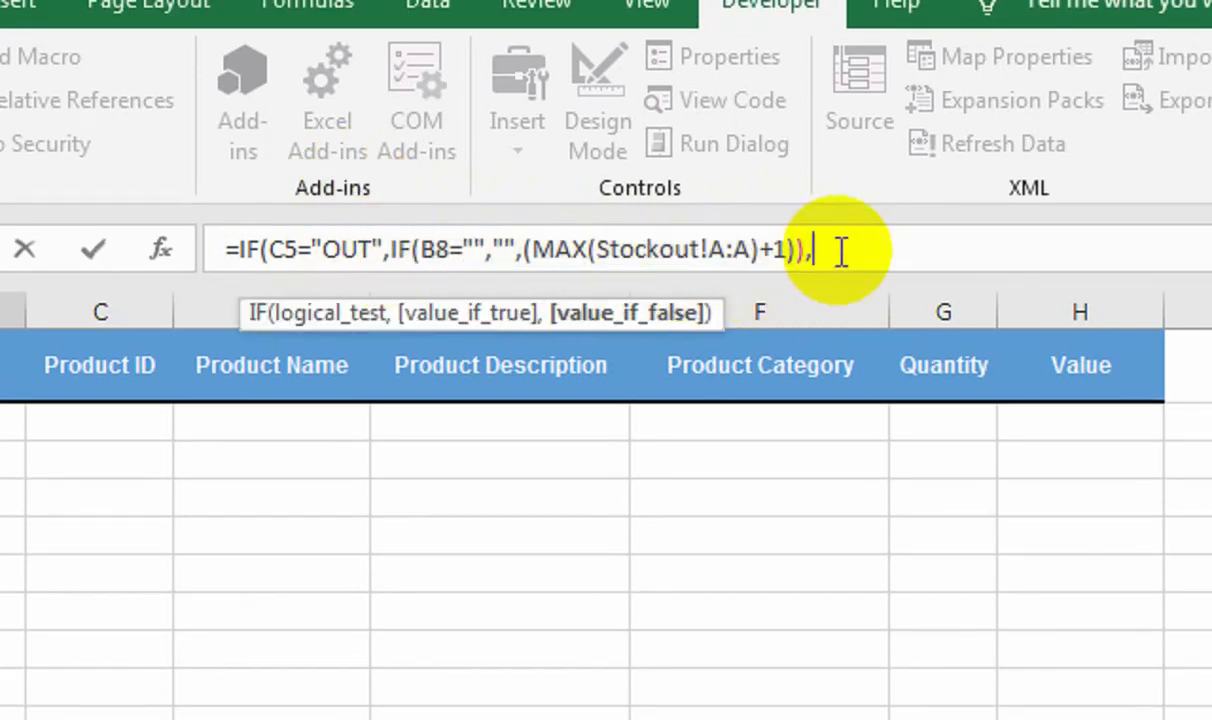
key("ctrl+v")
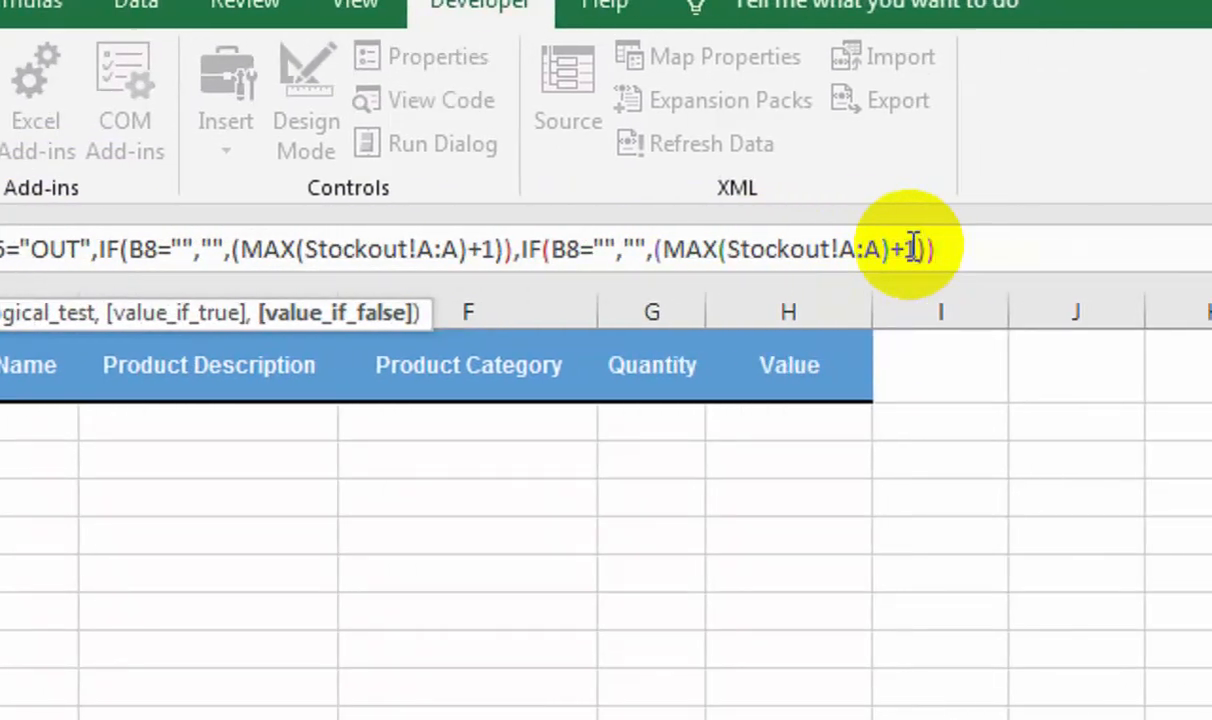
type(")")
key("Return")
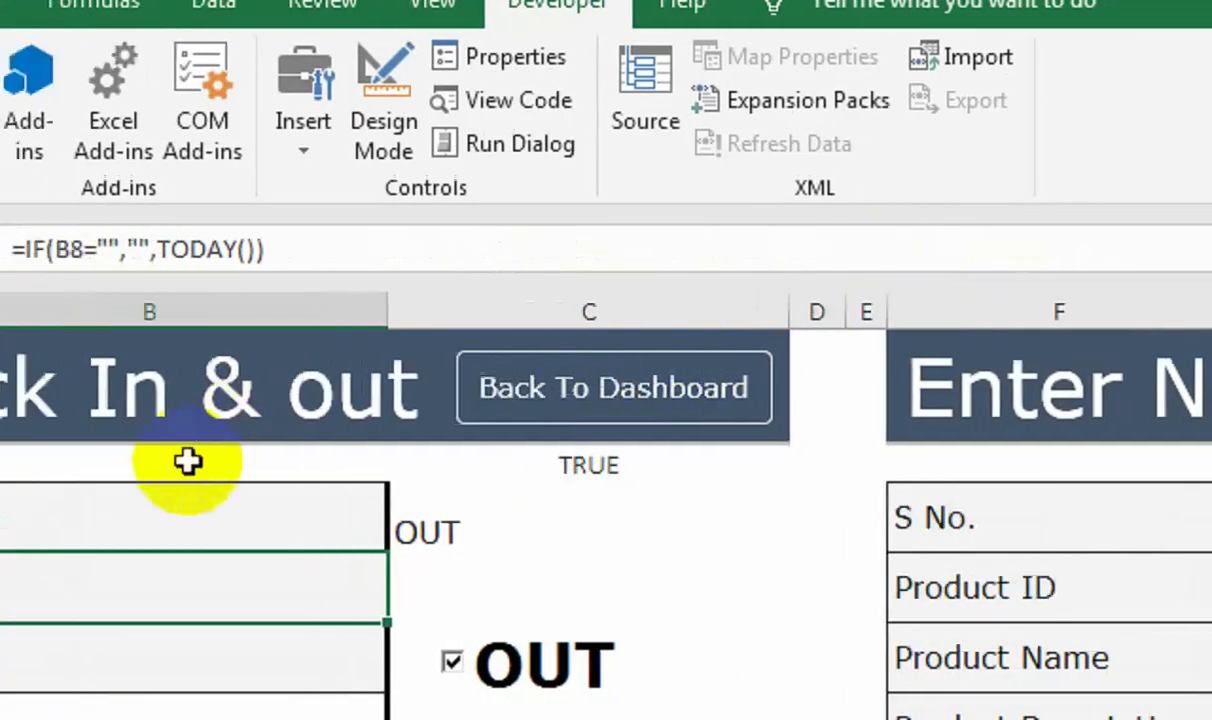
- Set the font colour of cells C4:C5 to white to hide their contents
left_click(97, 507)
left_click_drag(411, 530, 492, 473)
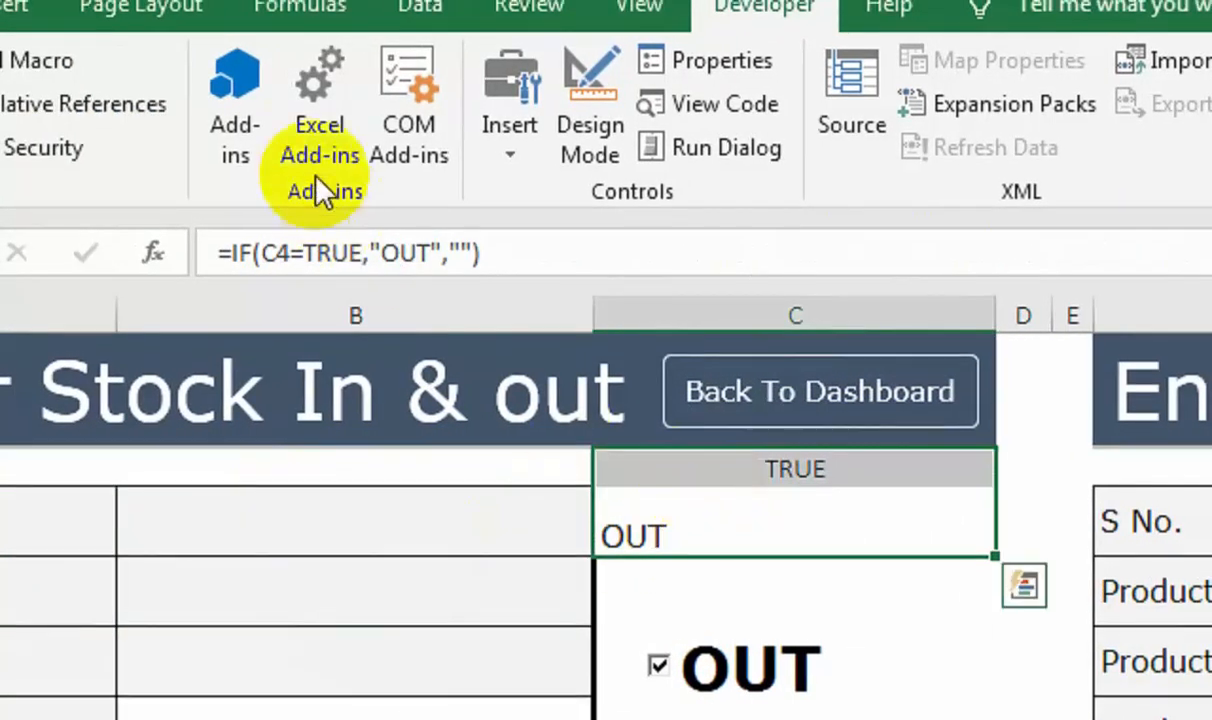
left_click(103, 89)
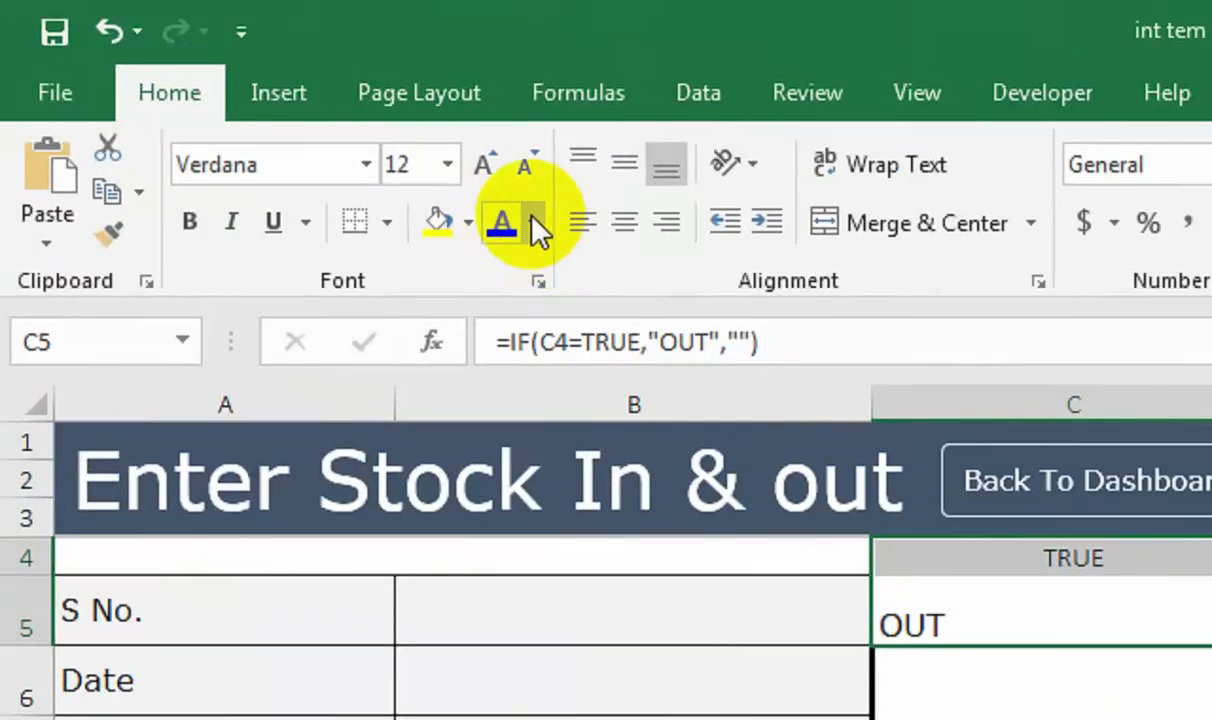
left_click(538, 229)
left_click(506, 353)
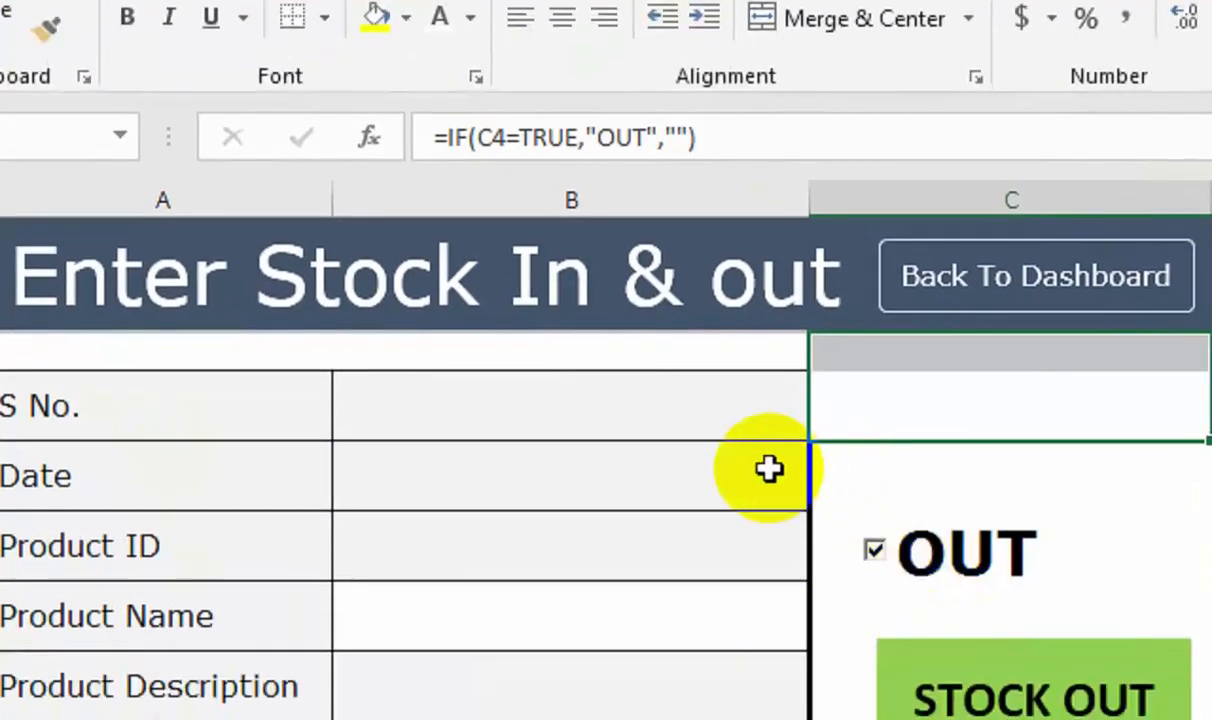
- In the B5 formula, change the second MAX reference from Stockout to Stockin!A:A and enter it
left_click(736, 417)
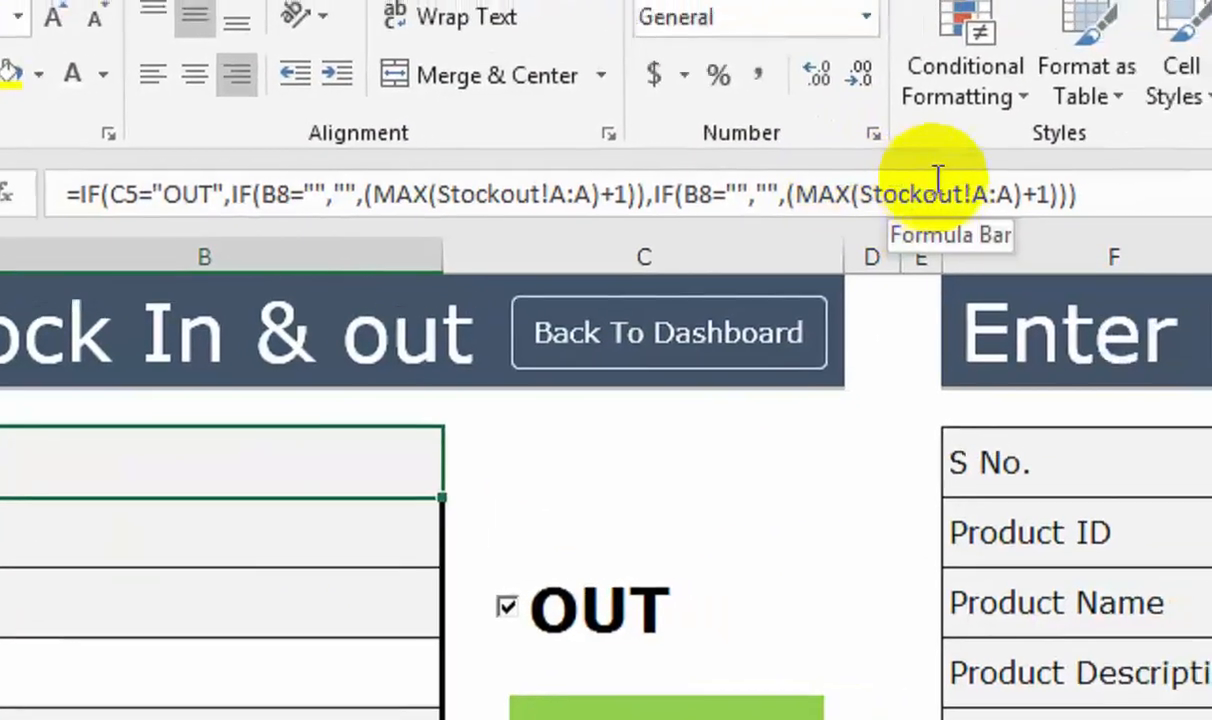
left_click(942, 193)
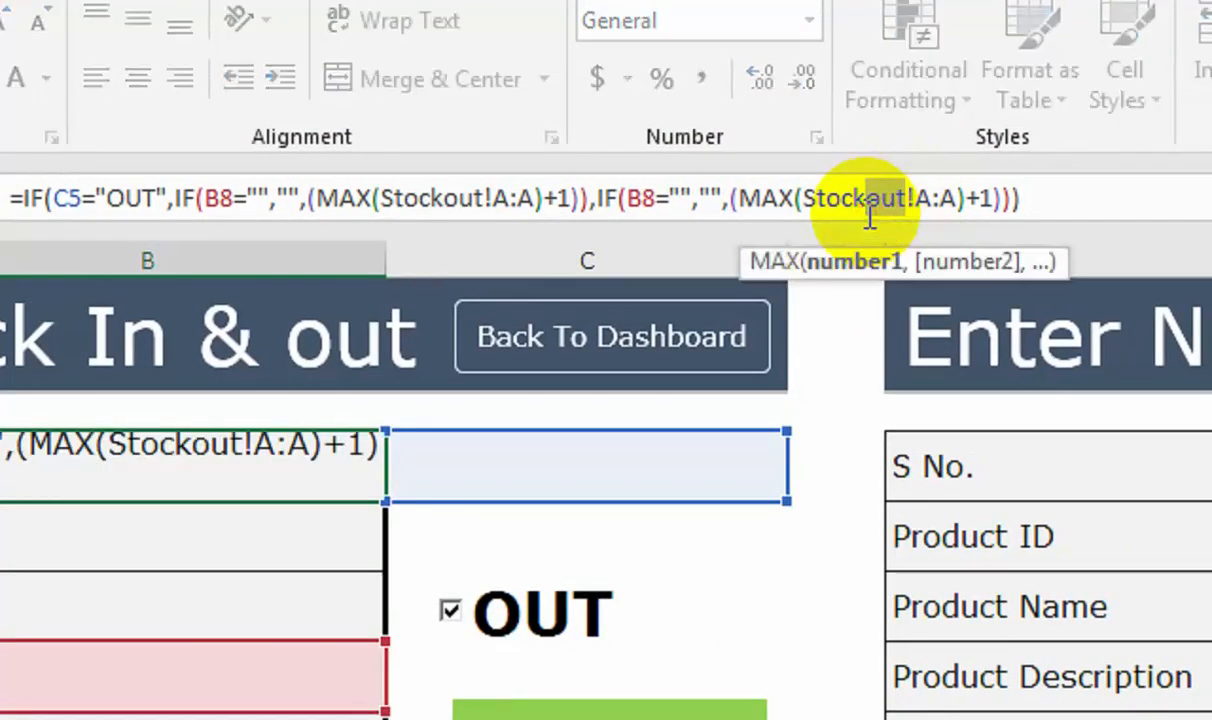
type("IN")
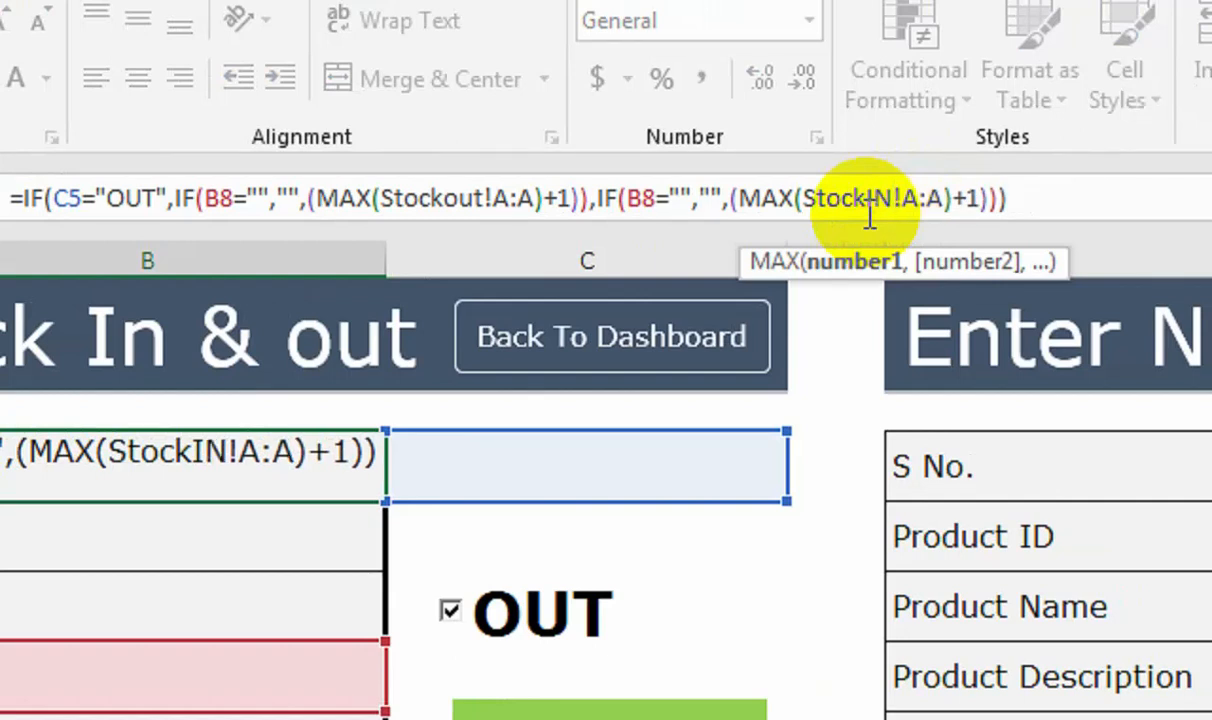
key("BackSpace")
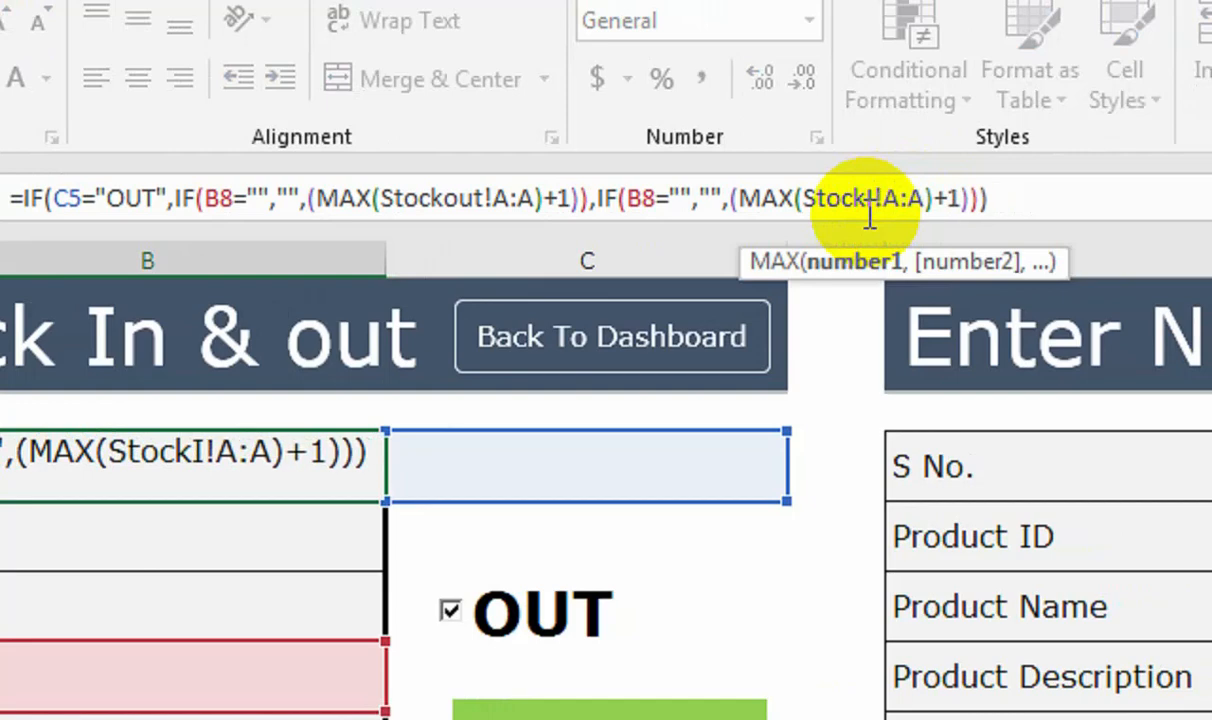
key("BackSpace")
type("in")
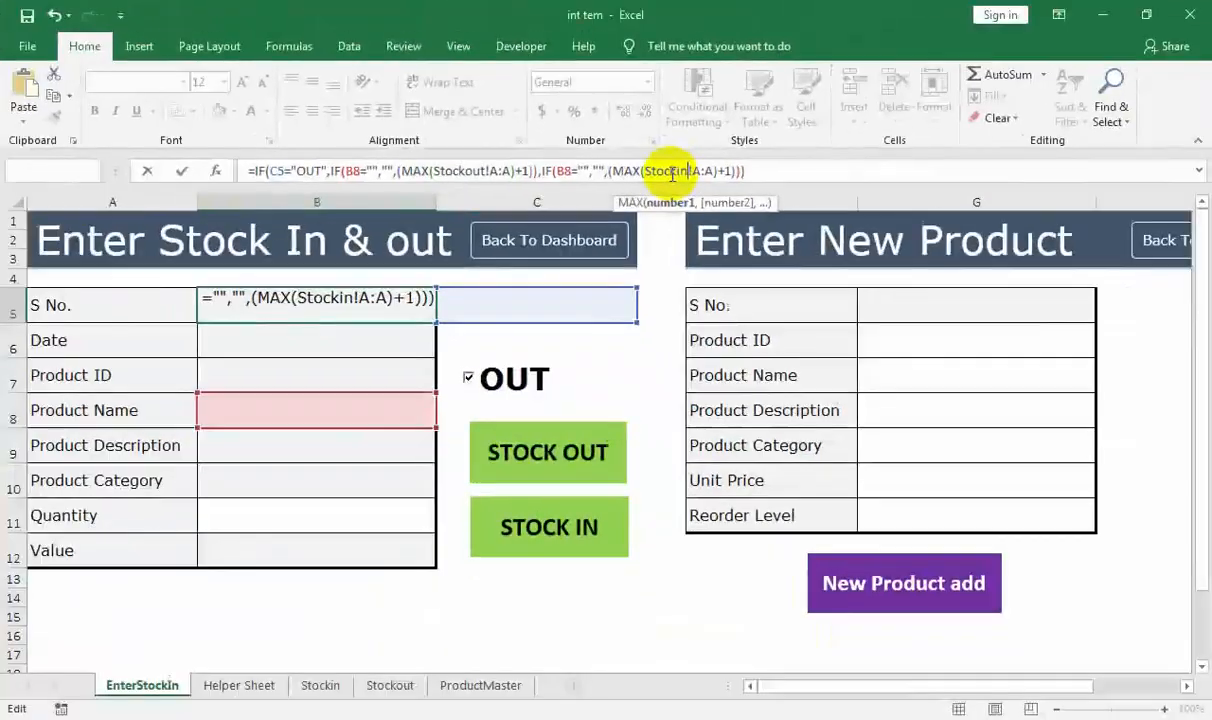
key("Return")
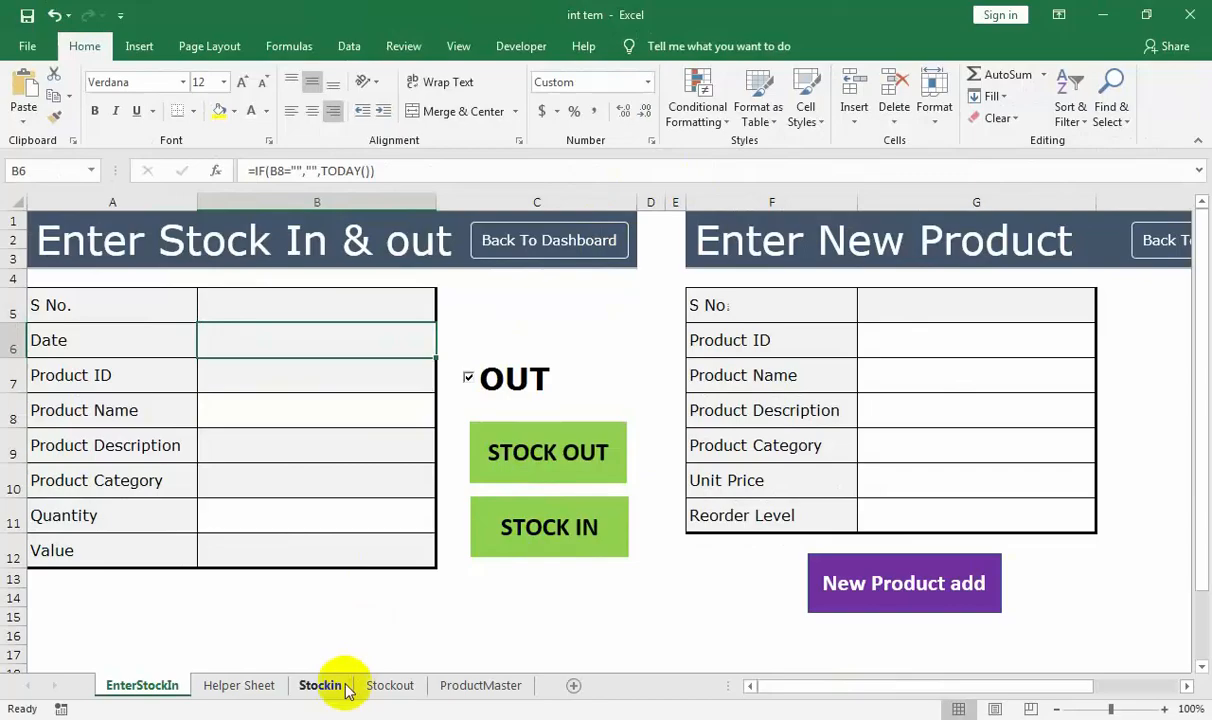
- Look at the Stockin and Stockout sheets, and review the Date formula in EnterStockIn cell B6
left_click(335, 686)
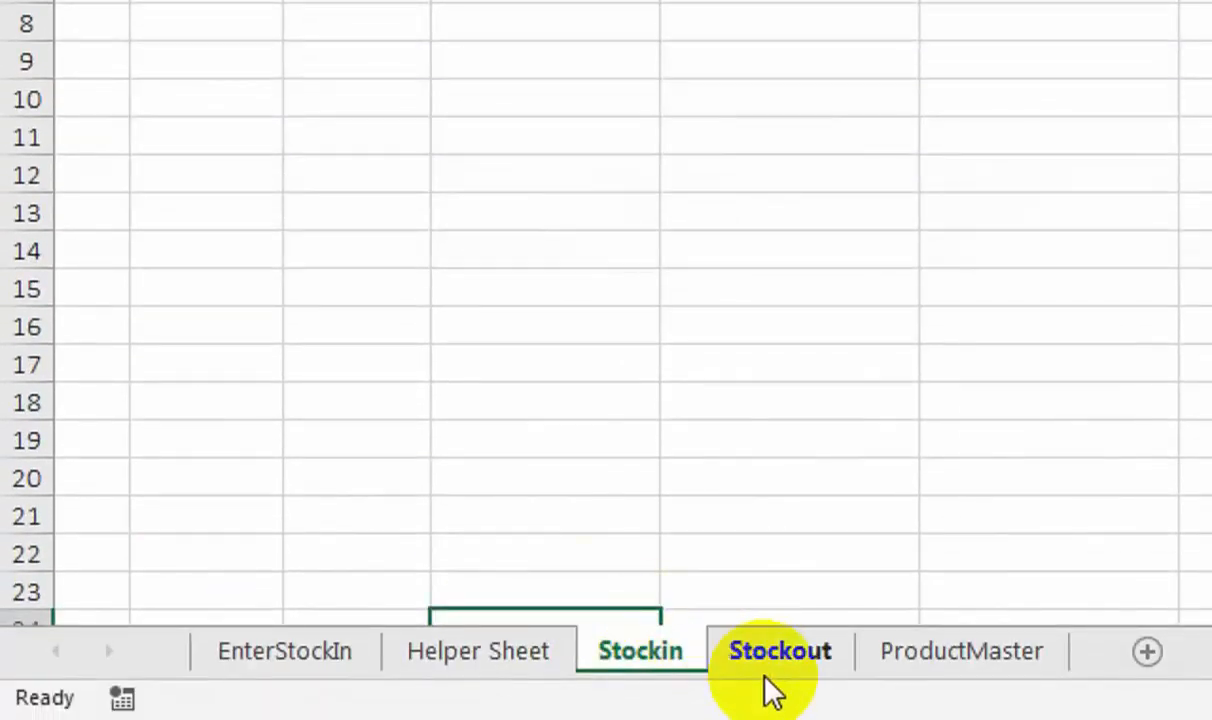
left_click(767, 678)
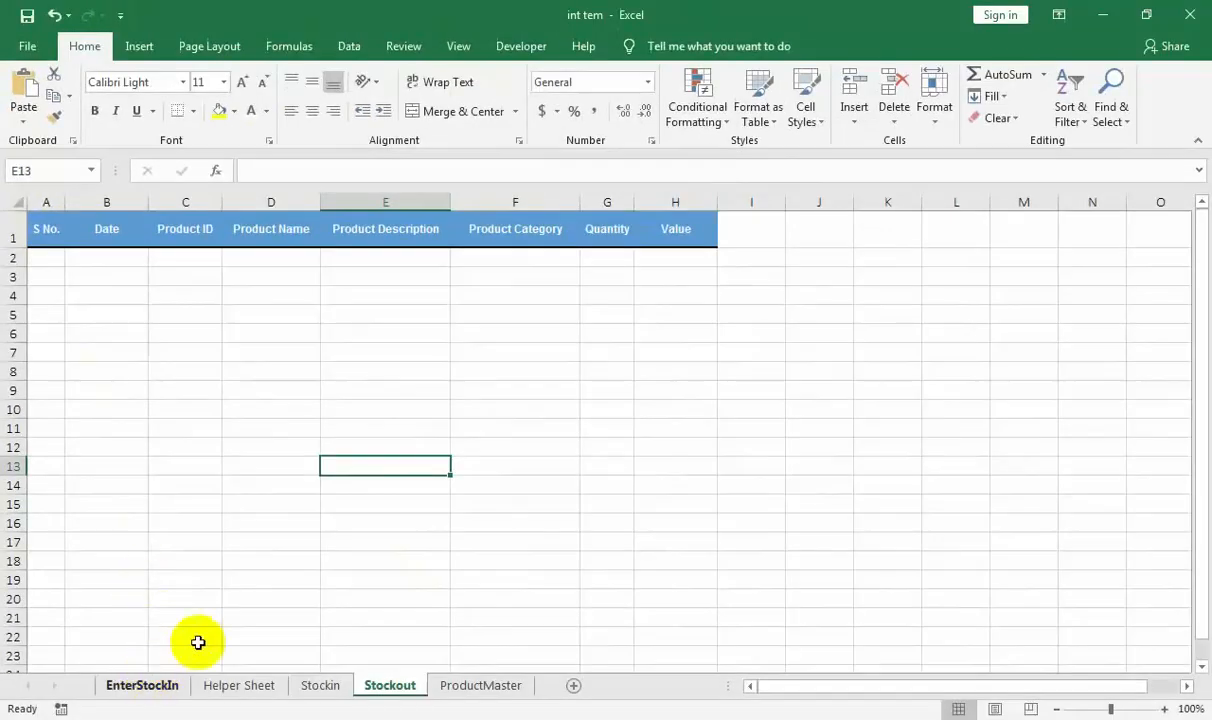
left_click(145, 685)
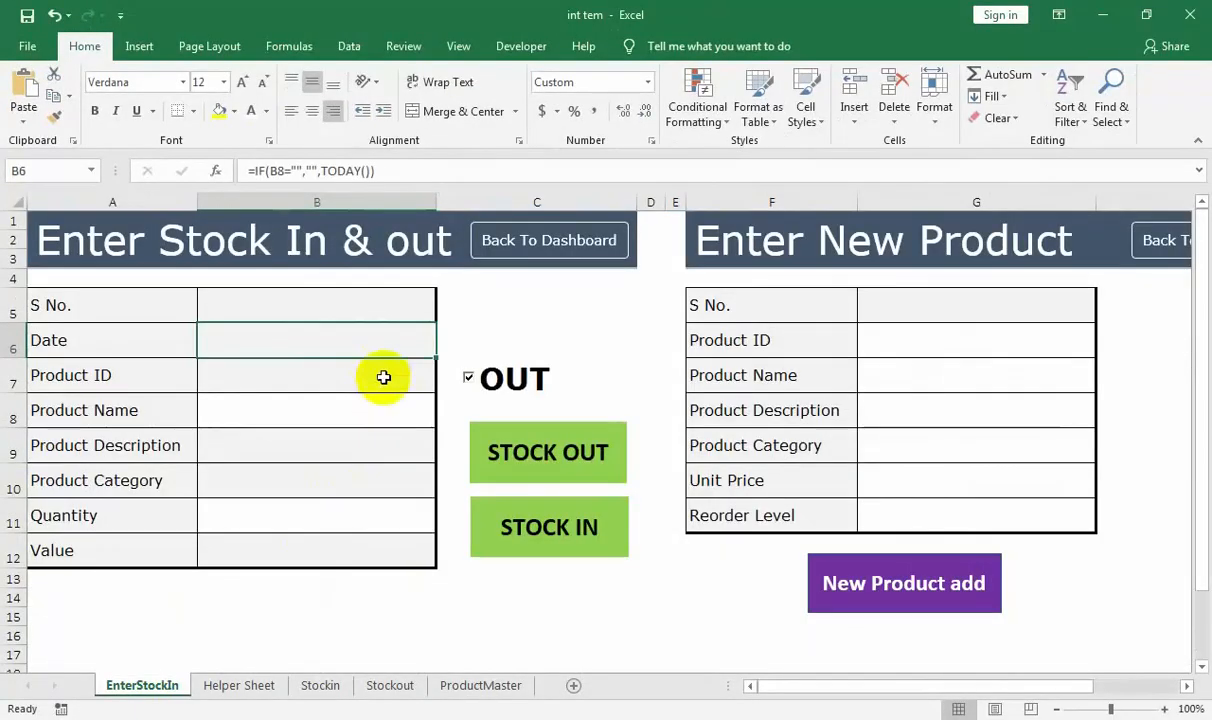
double_click(339, 342)
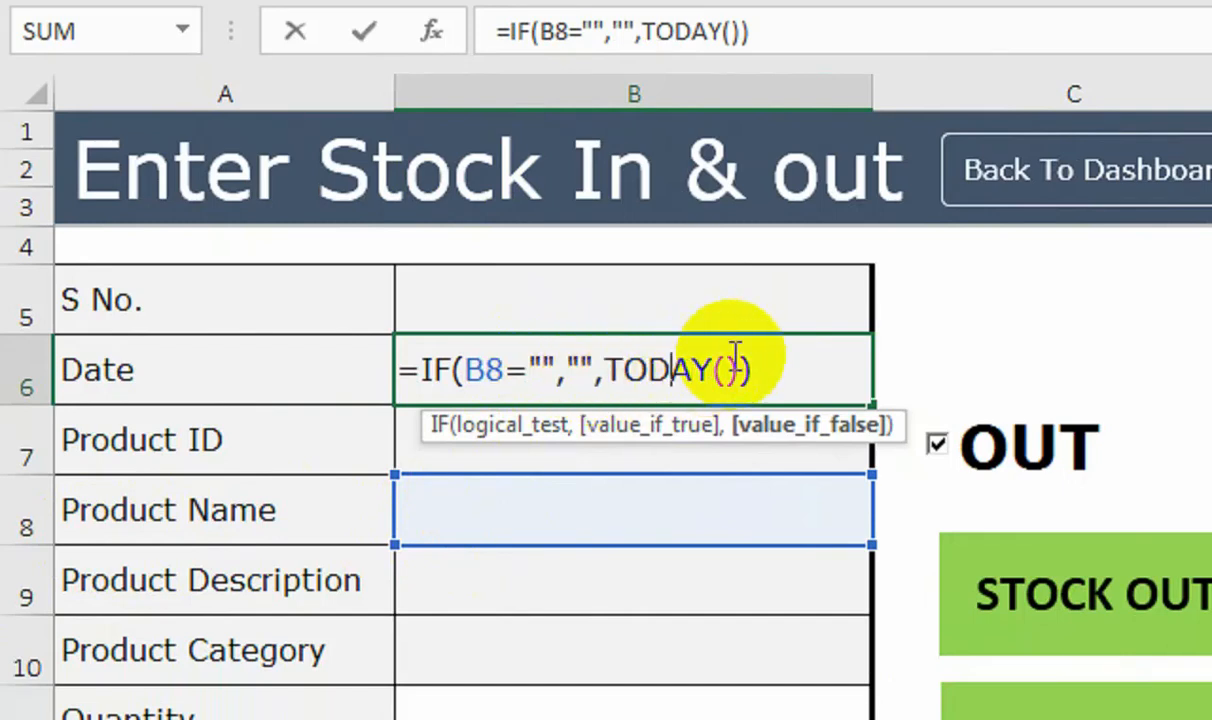
key("Return")
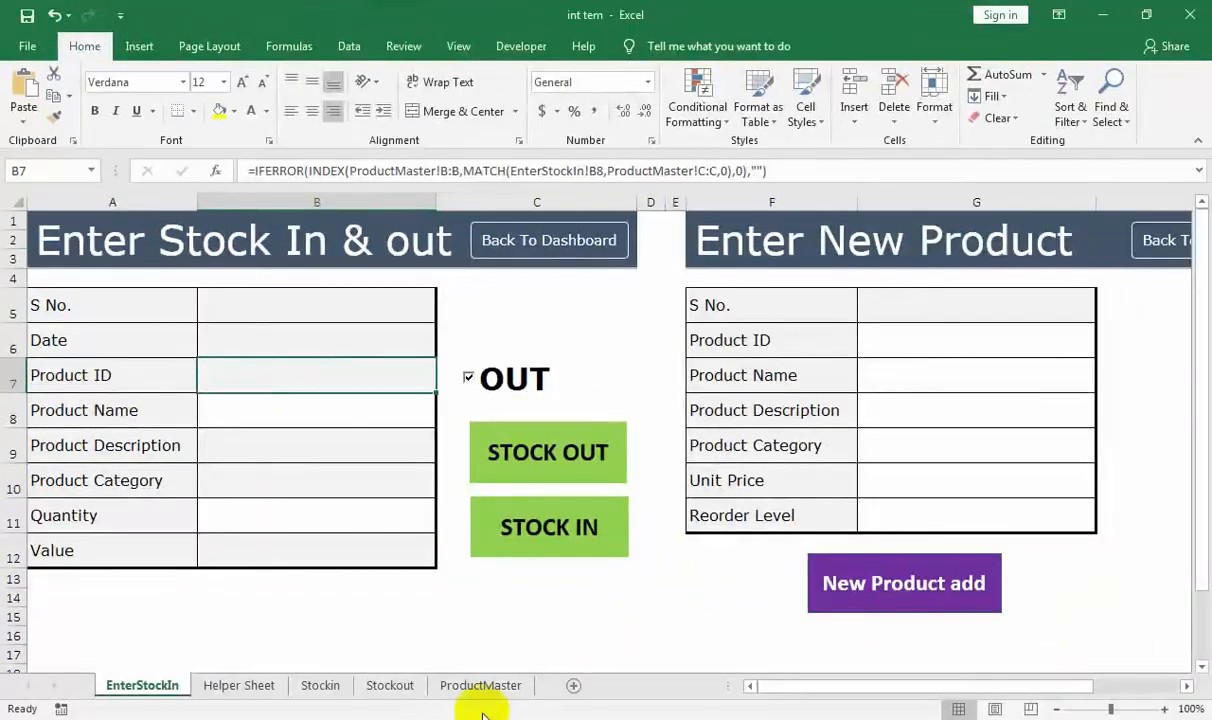
- In EnterStockIn cell B7, start an IFERROR formula with an INDEX over the Product ID column ProductMaster!B:B
left_click(480, 688)
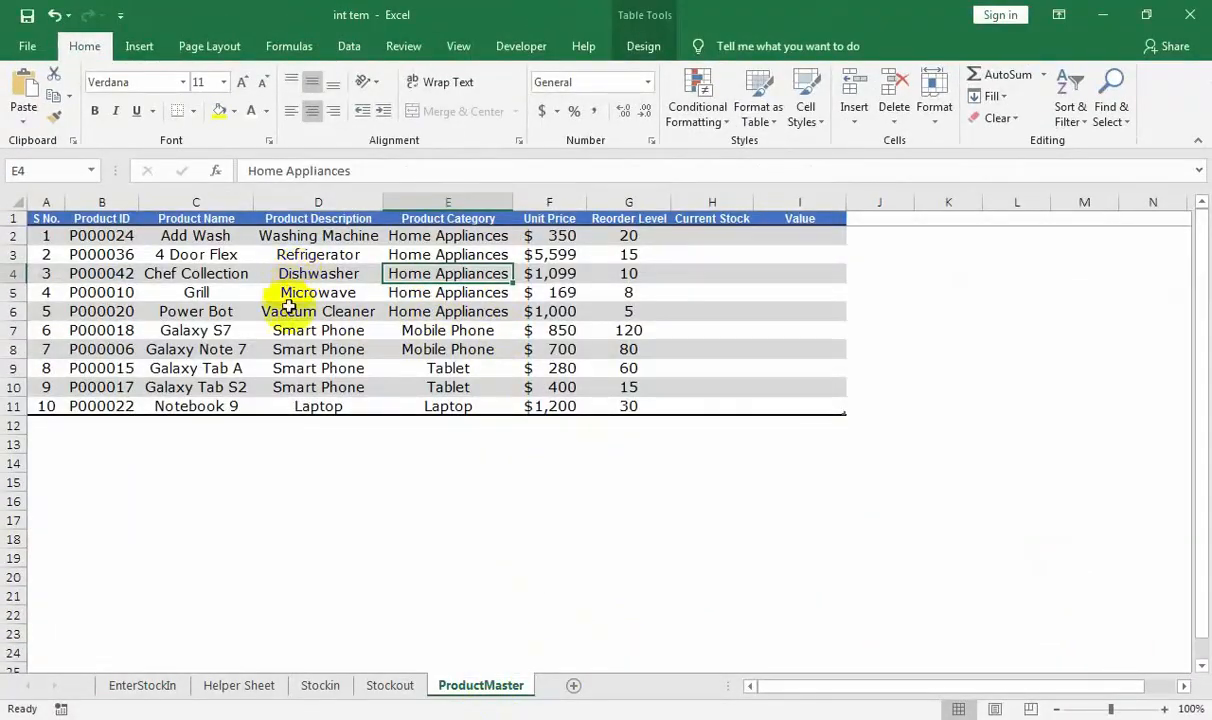
left_click(160, 688)
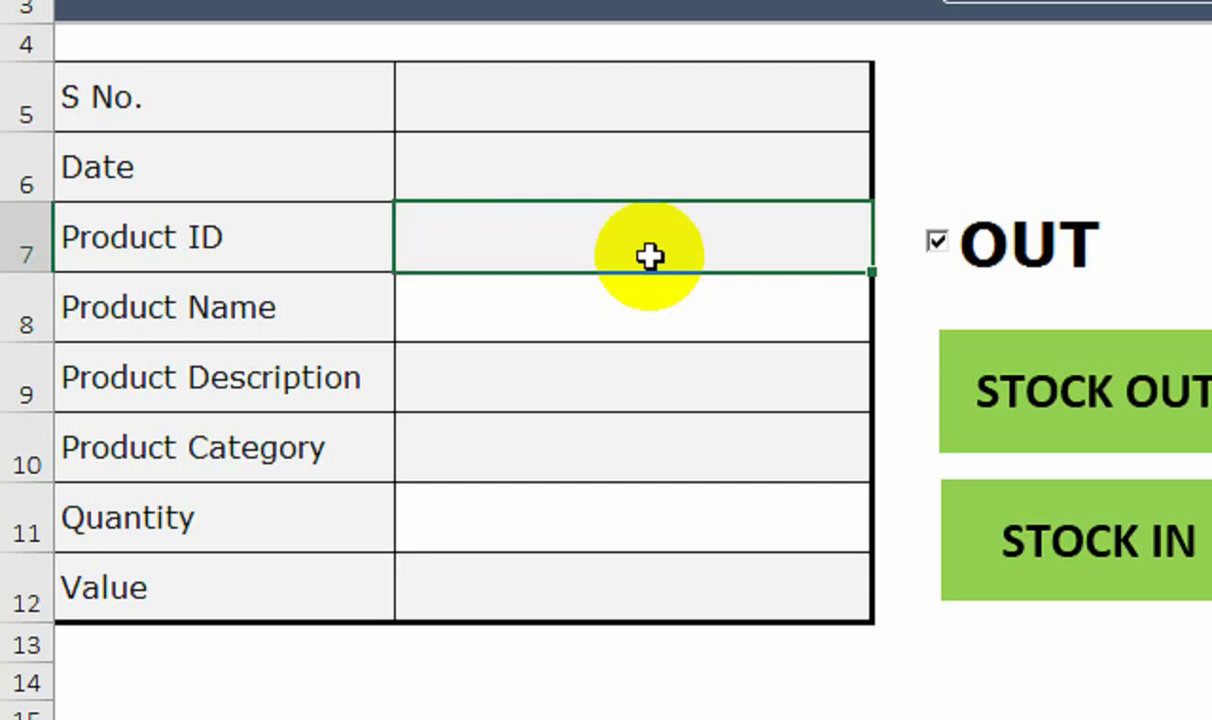
type("if")
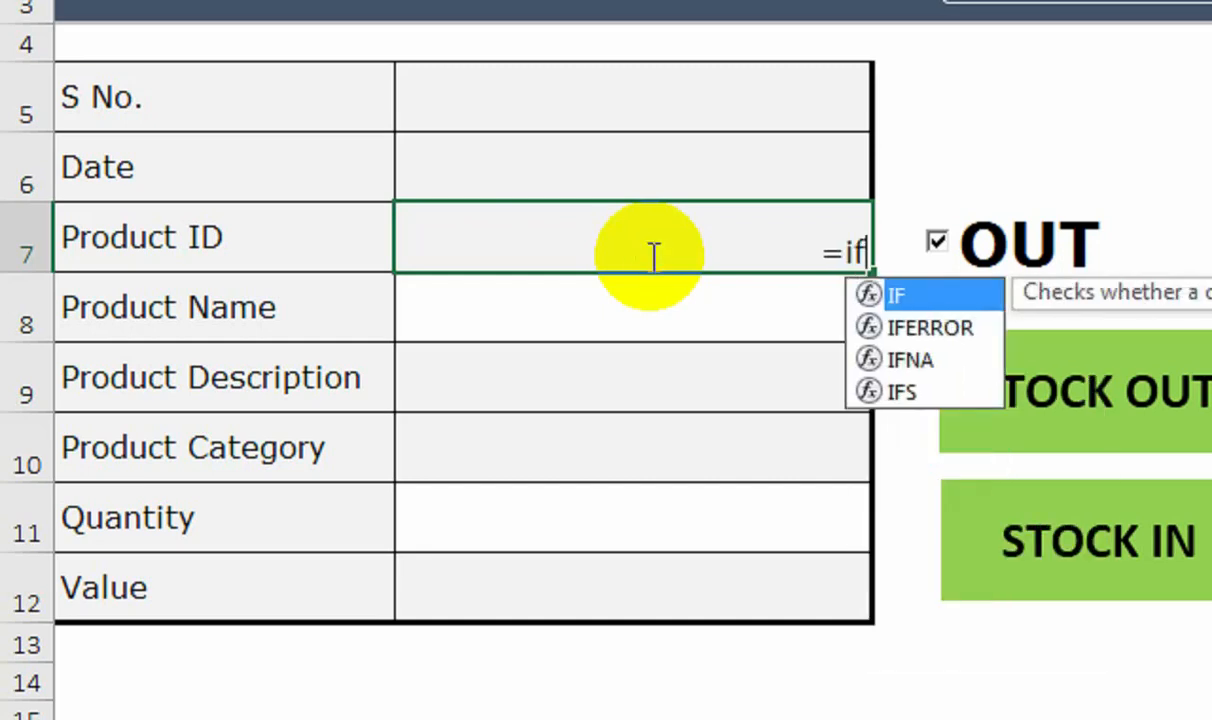
key("Down")
key("Tab")
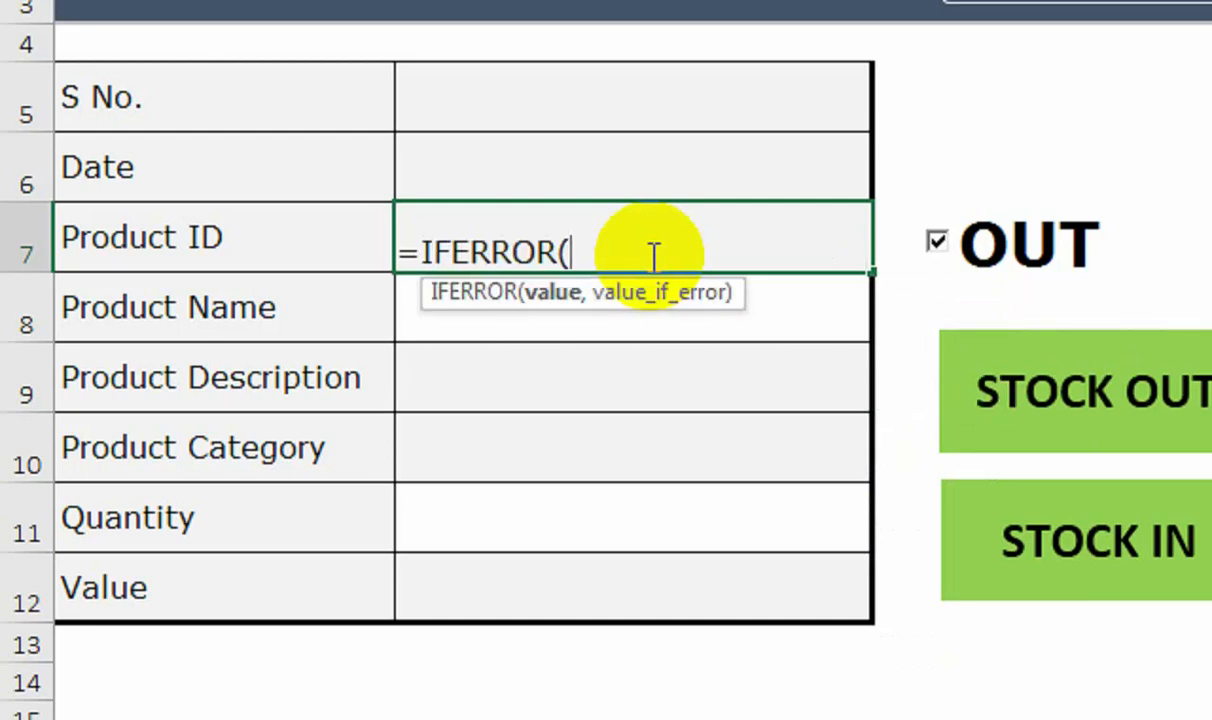
type("ind")
key("Tab")
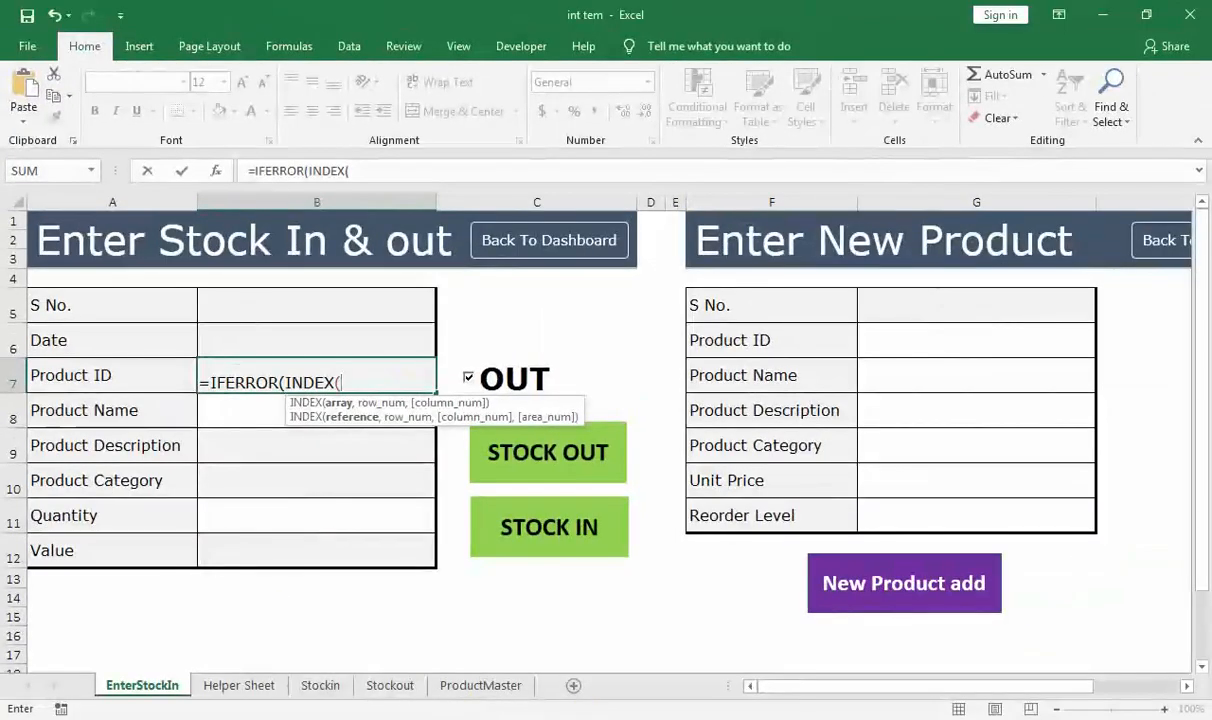
left_click(505, 686)
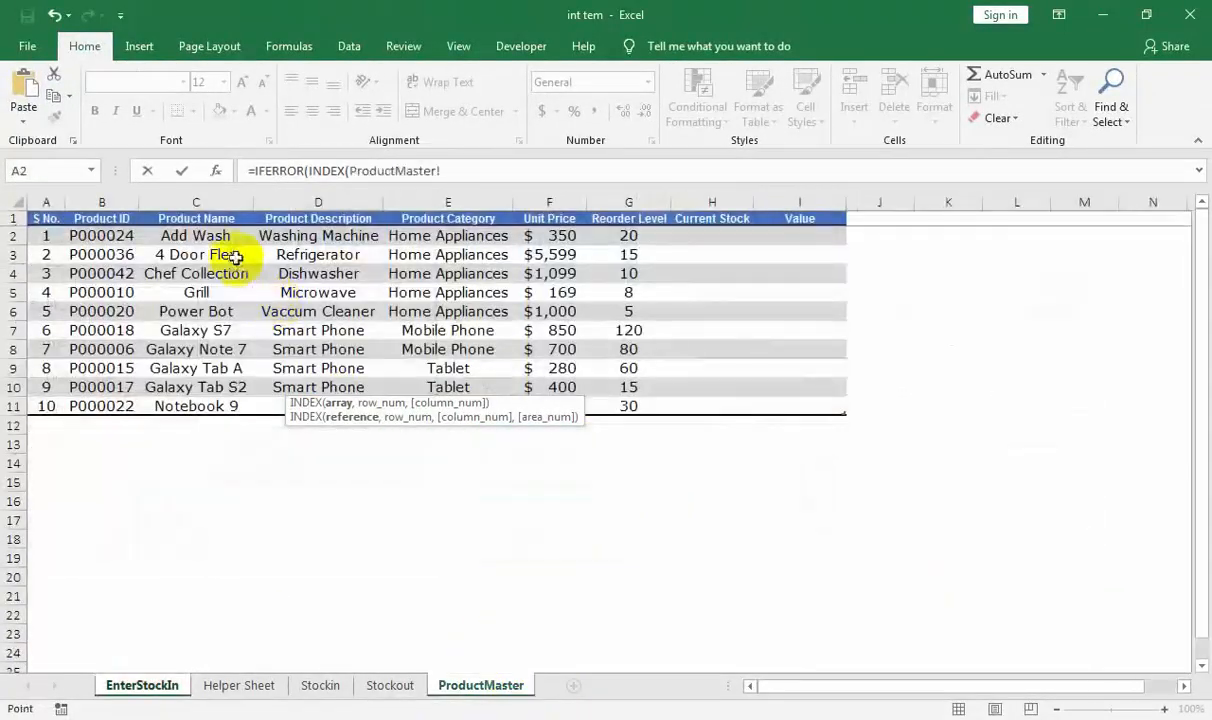
left_click(124, 197)
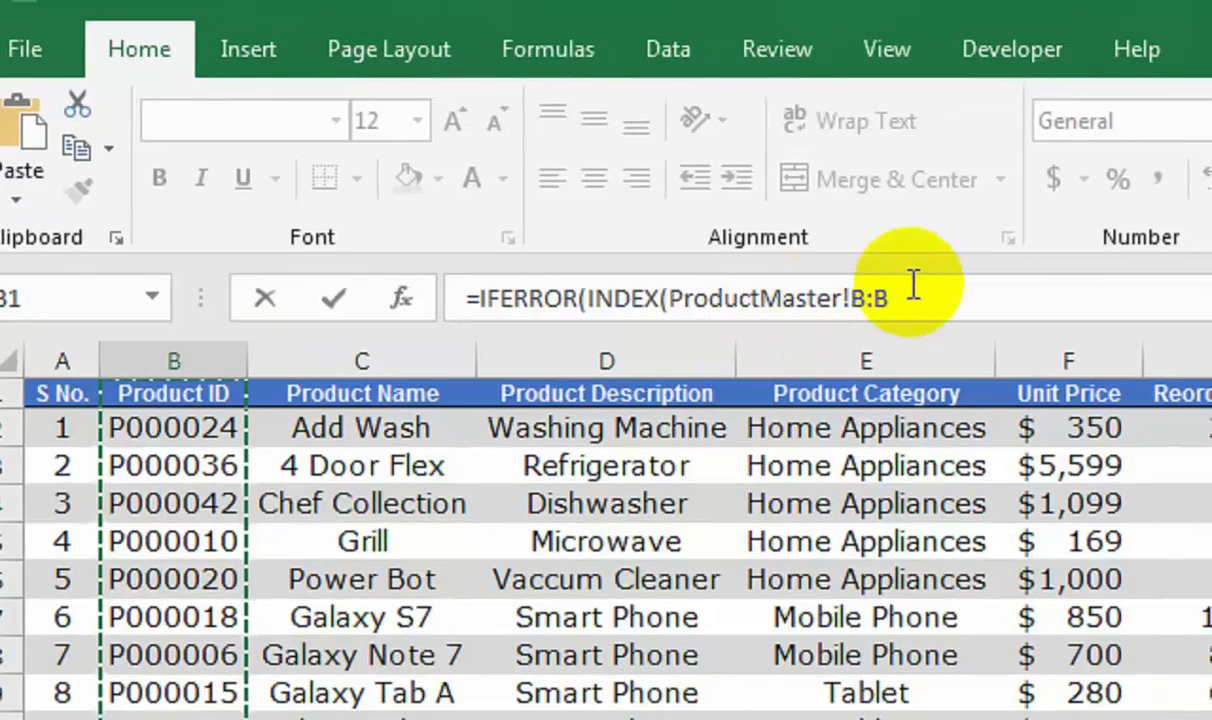
type(",")
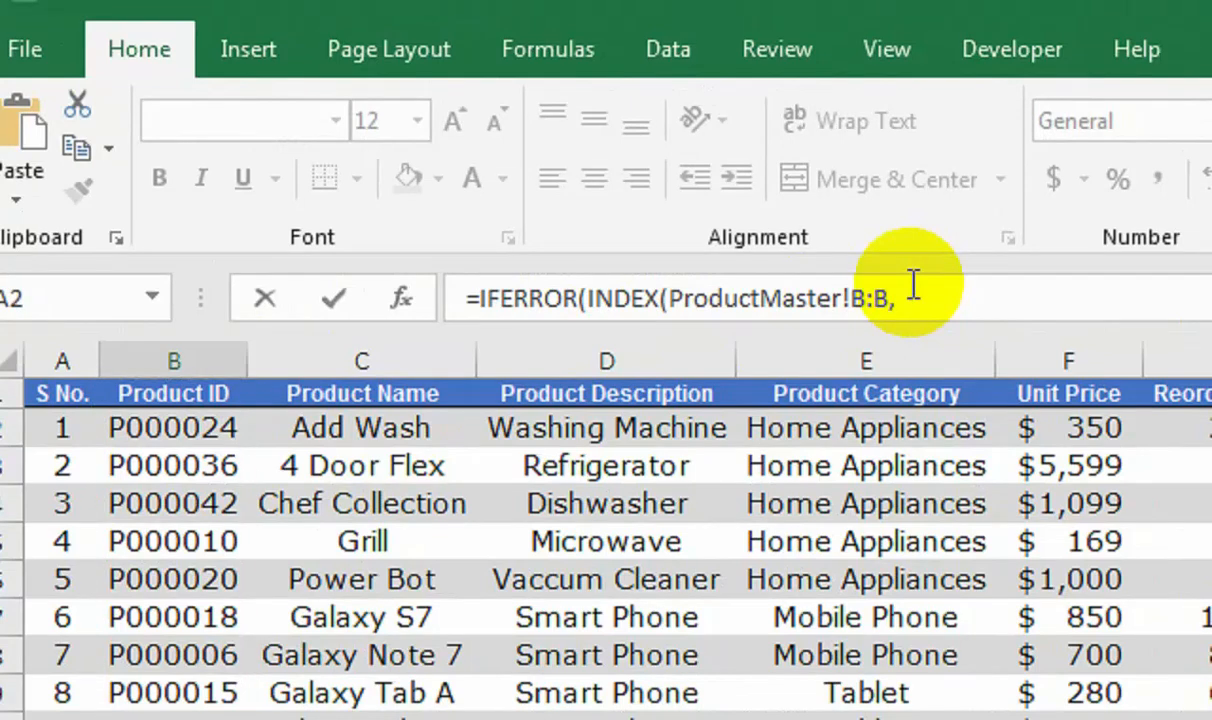
- Add a MATCH as the row number that looks up EnterStockIn!B8 in ProductMaster!C:C with exact match 0
type("mat")
key("Tab")
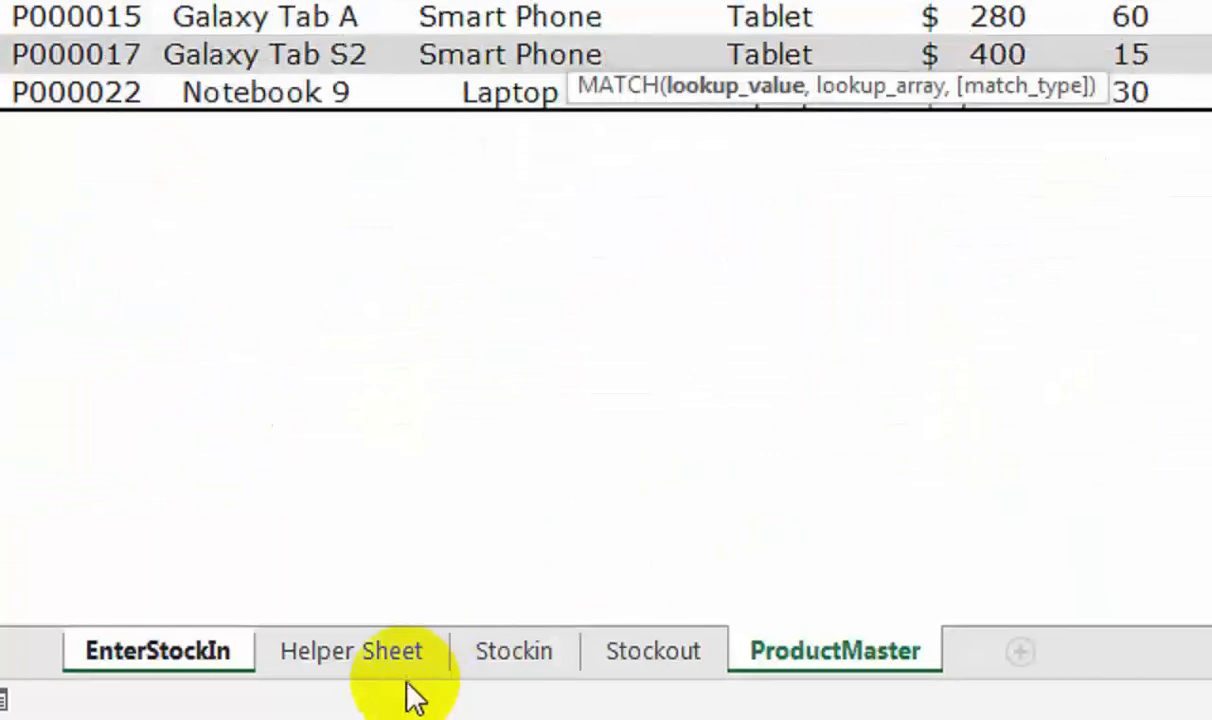
left_click(272, 663)
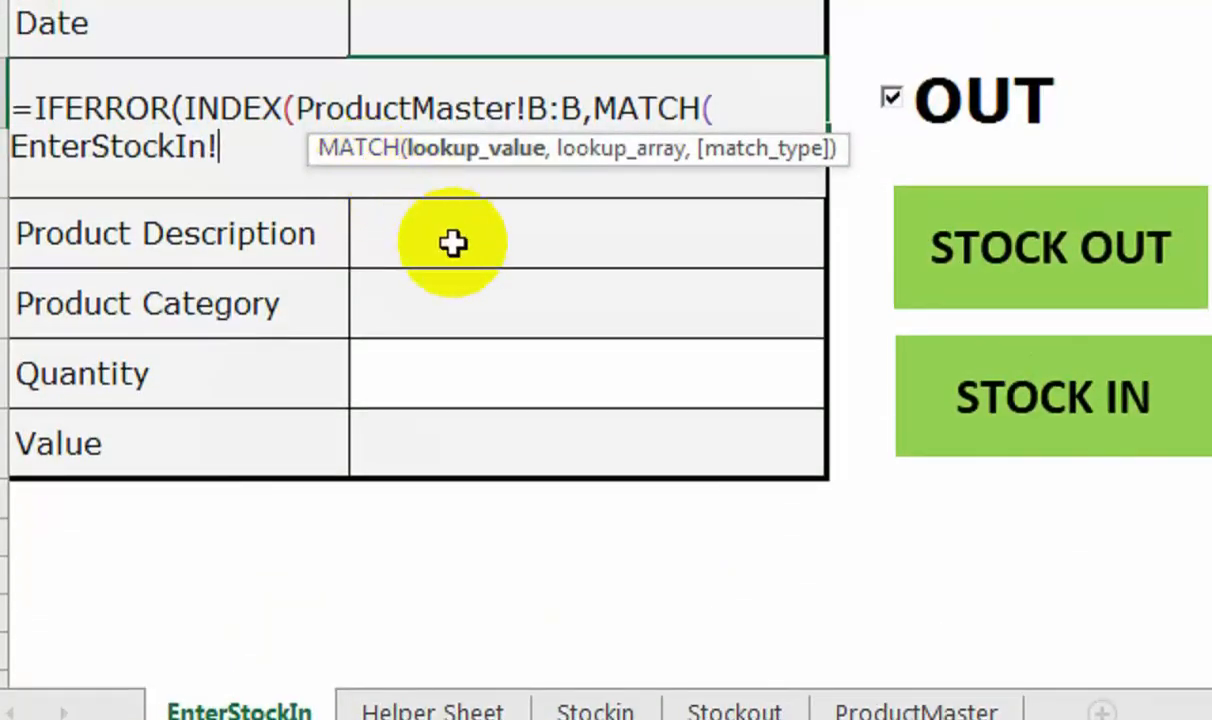
left_click(432, 172)
key("Up")
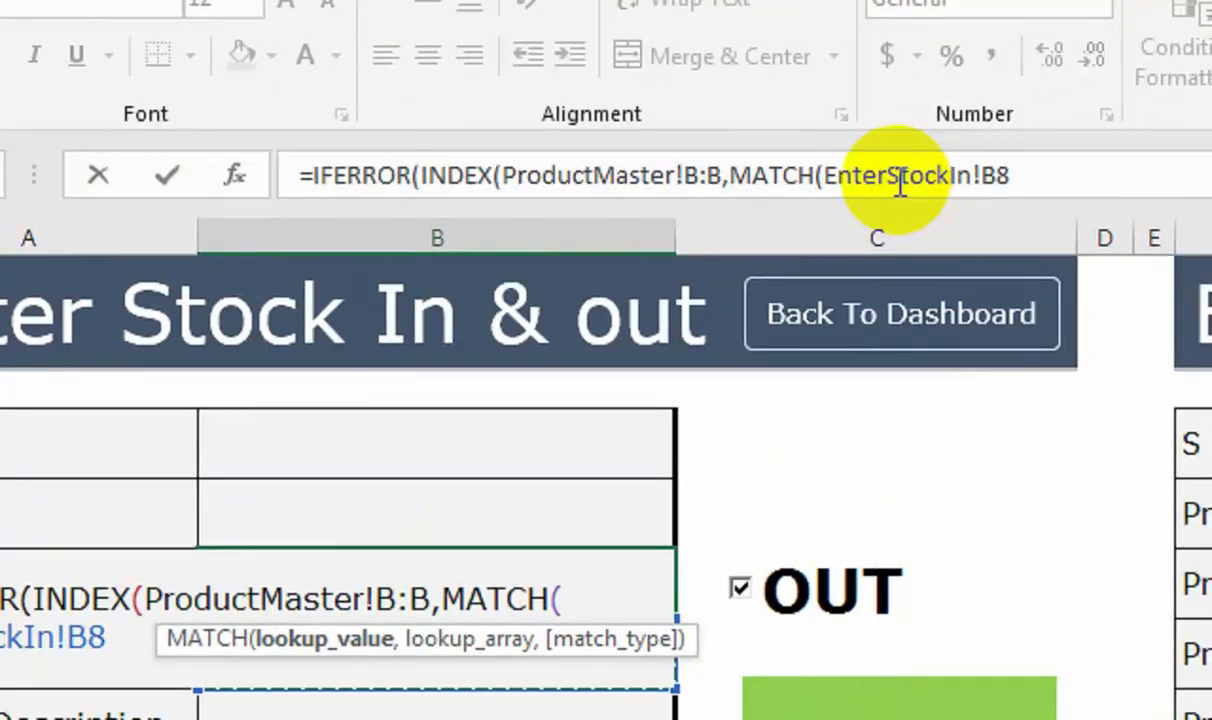
type(",")
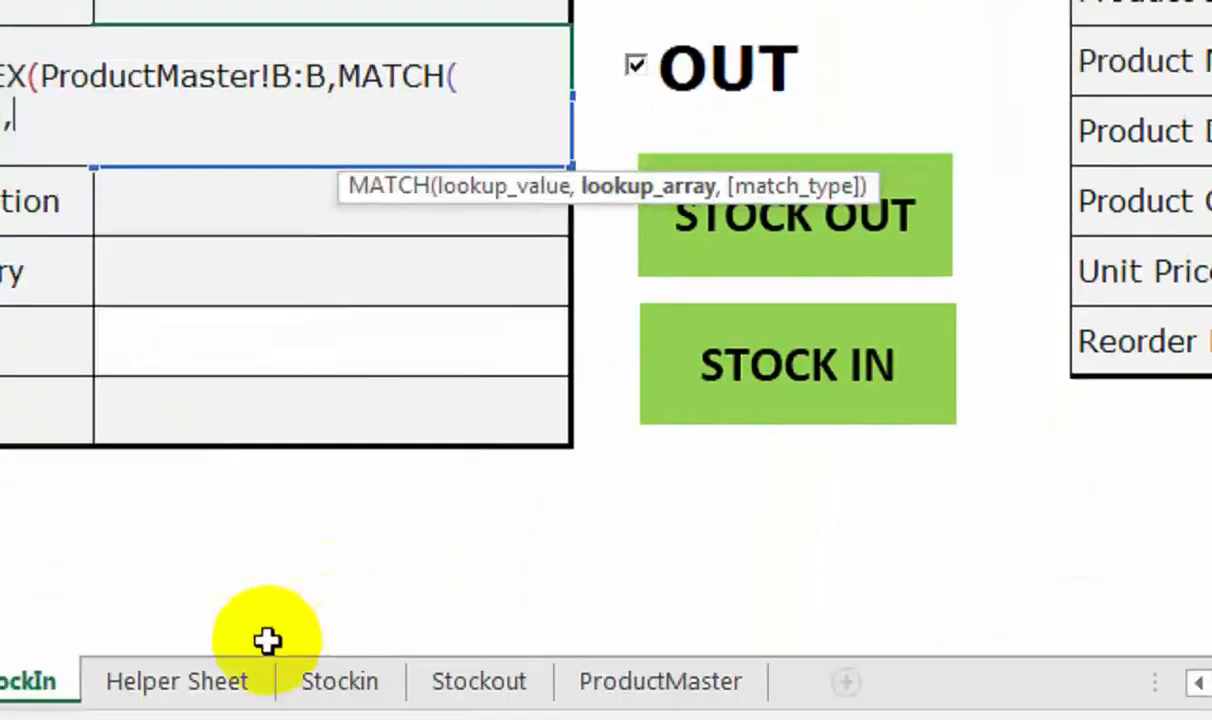
left_click(590, 681)
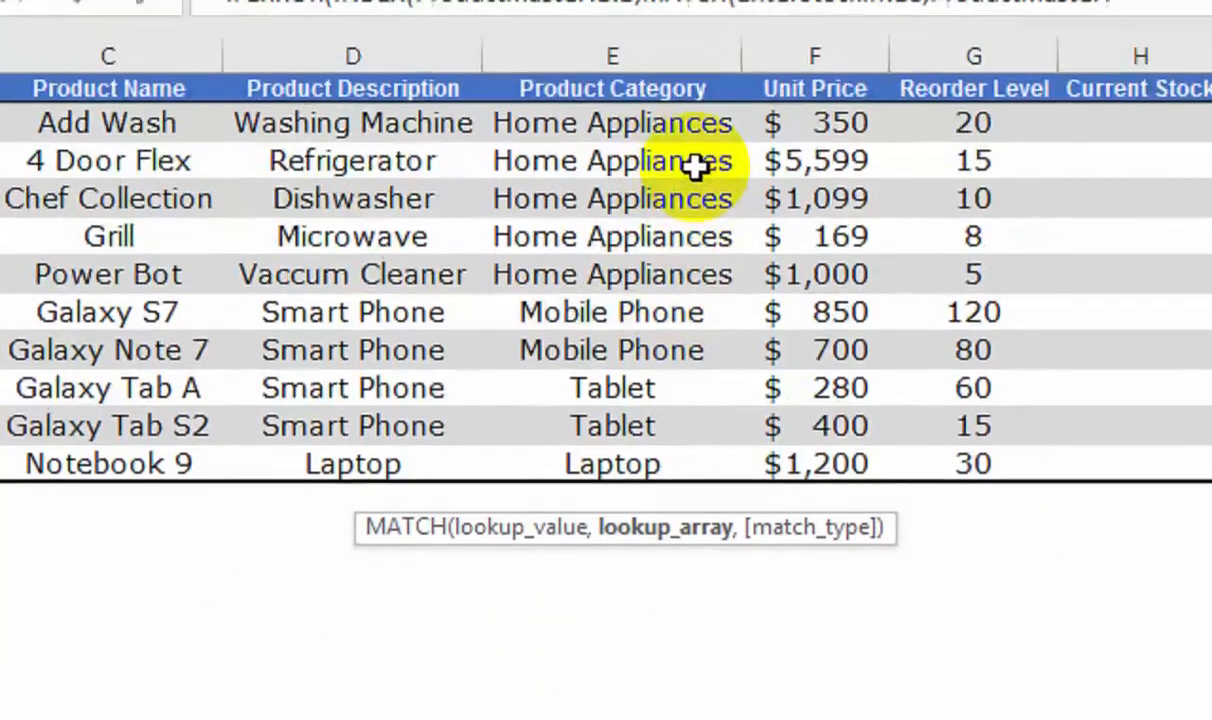
left_click(180, 56)
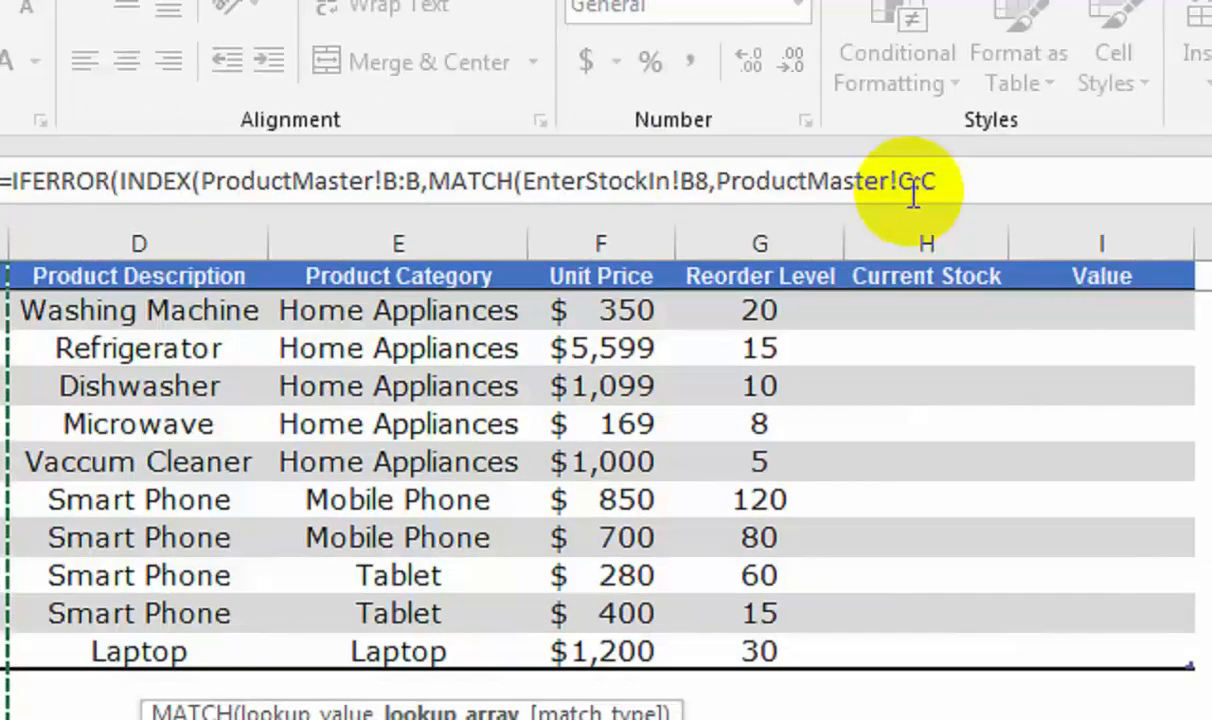
type(",")
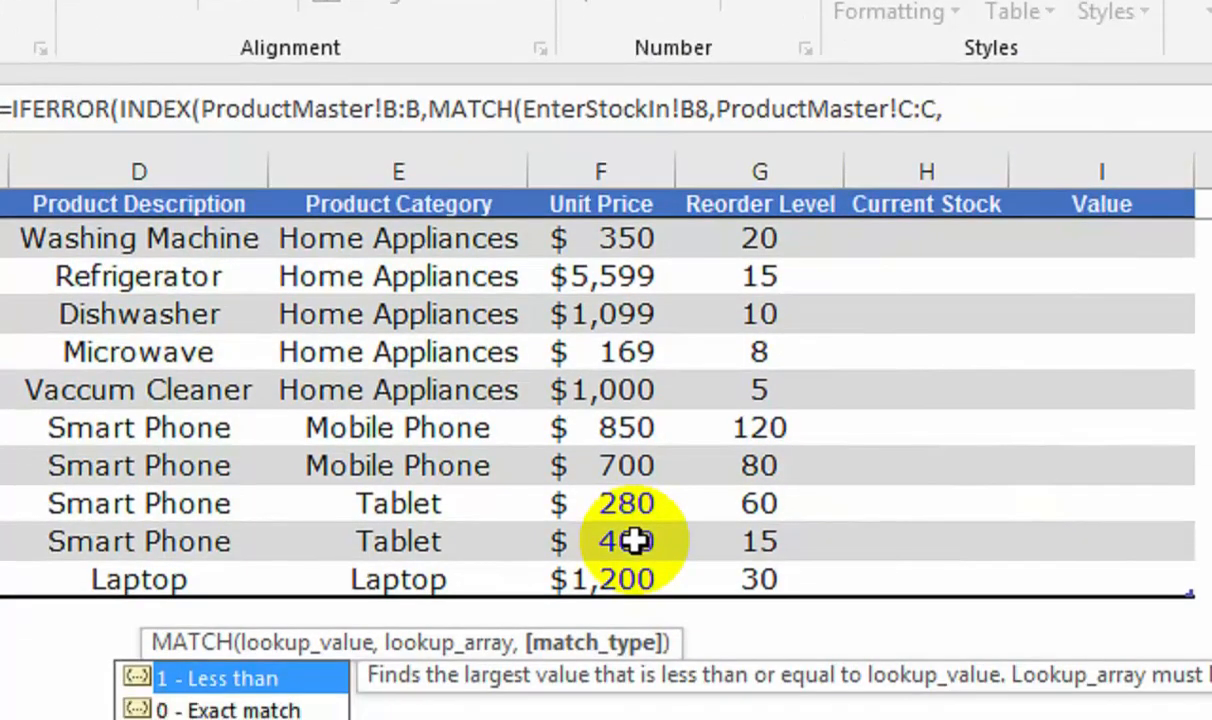
key("Down")
key("Tab")
type(")")
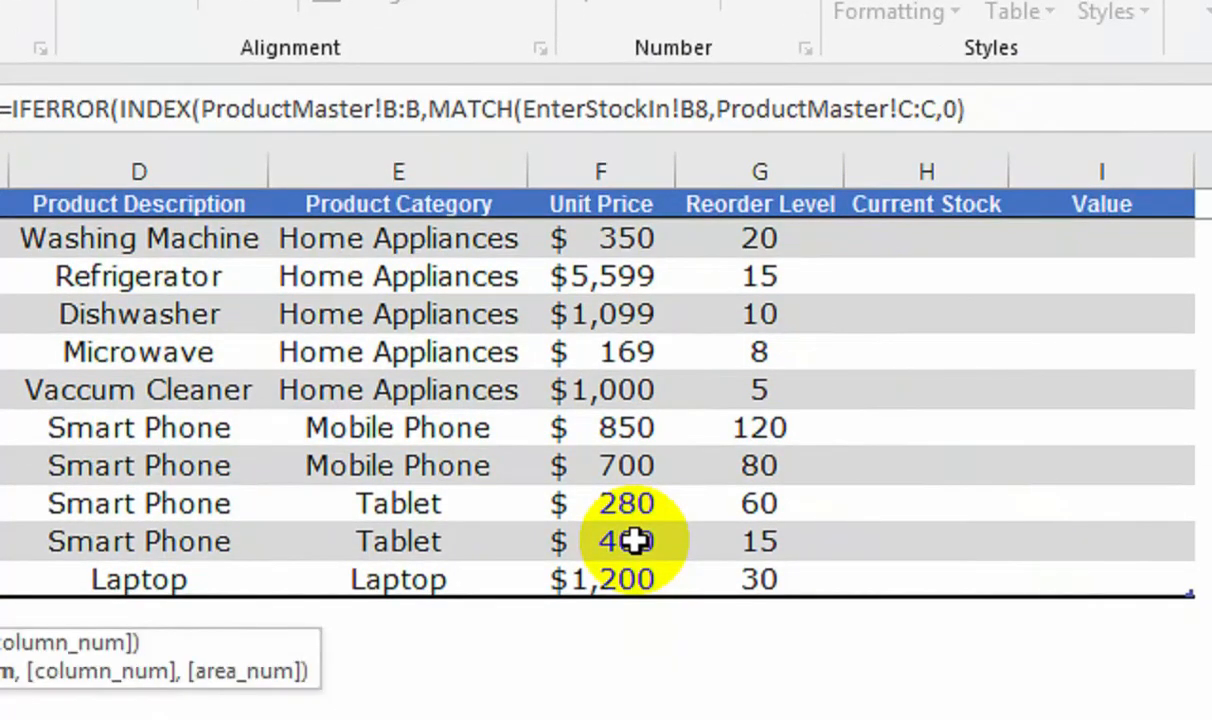
- Complete the B7 formula with INDEX column number 0 and "" as the value-if-error, and enter it
type(",")
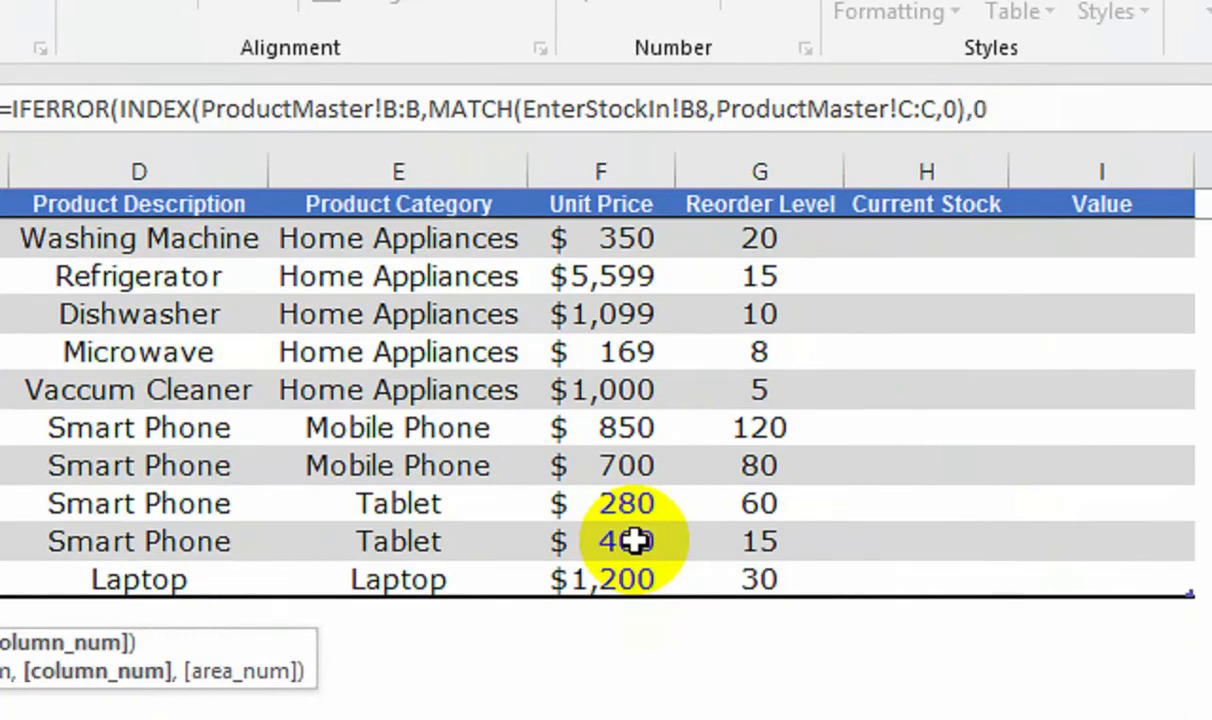
type("0),\"\")")
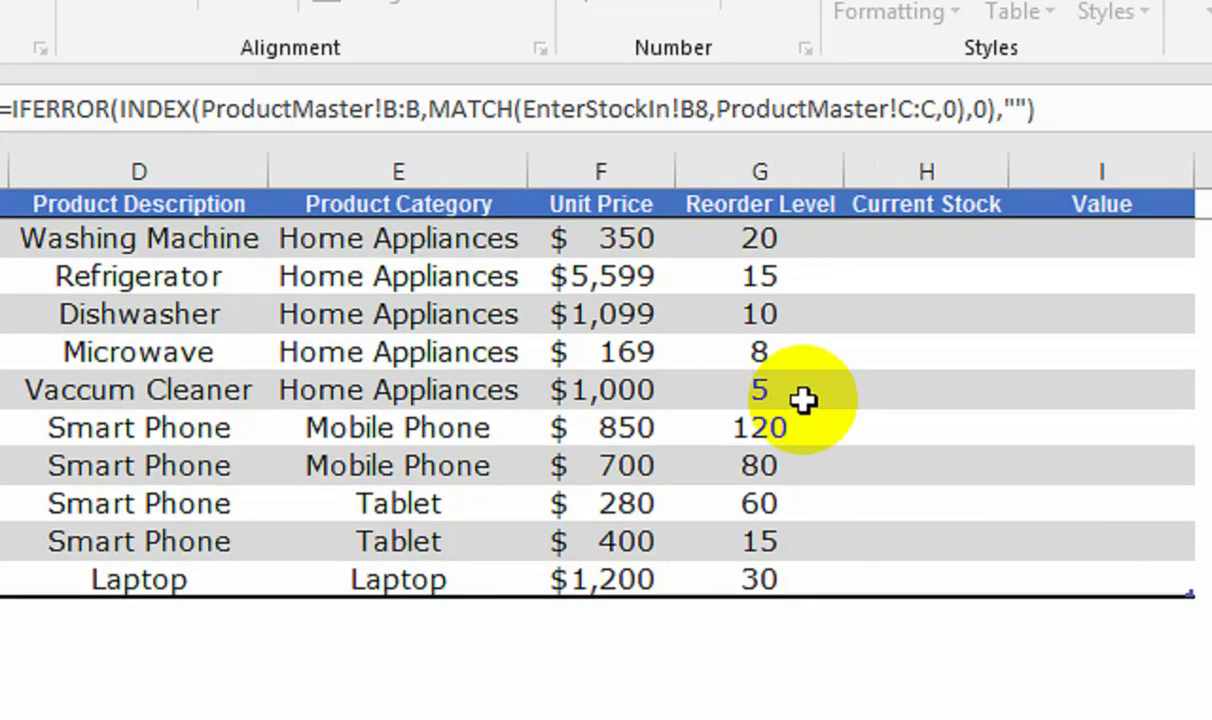
key("Return")
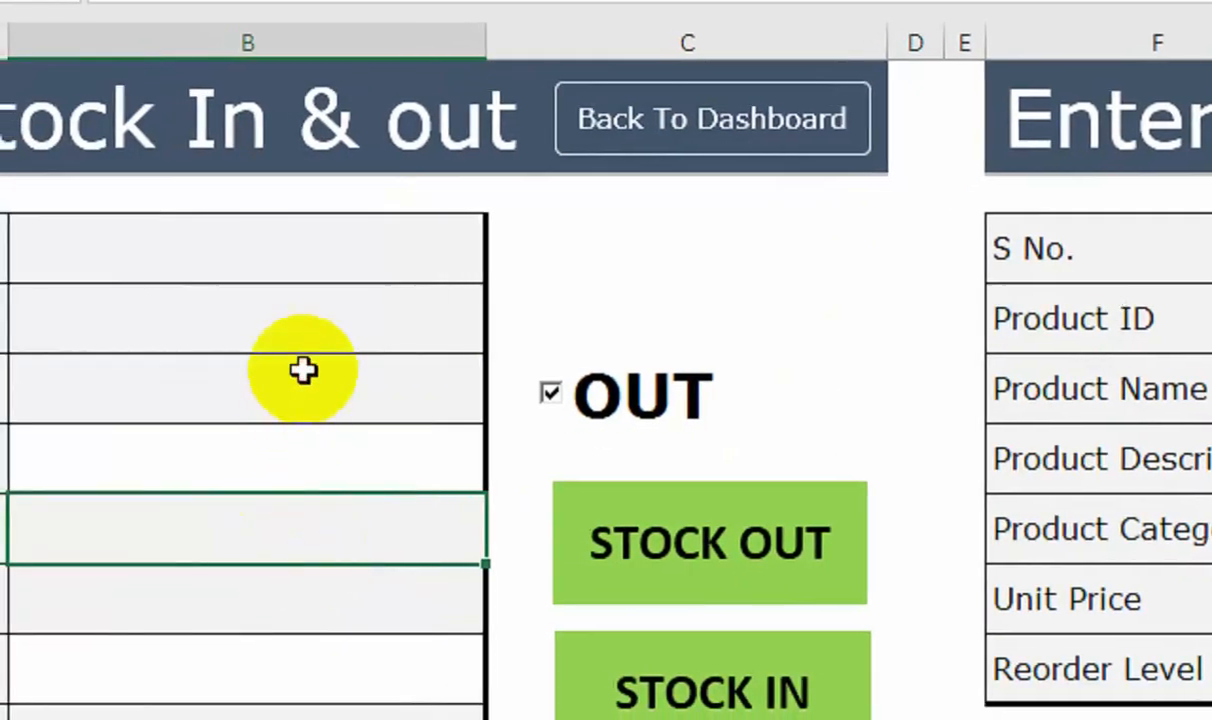
- Copy the Product ID formula from B7 into the Product Description cell B9
left_click(203, 499)
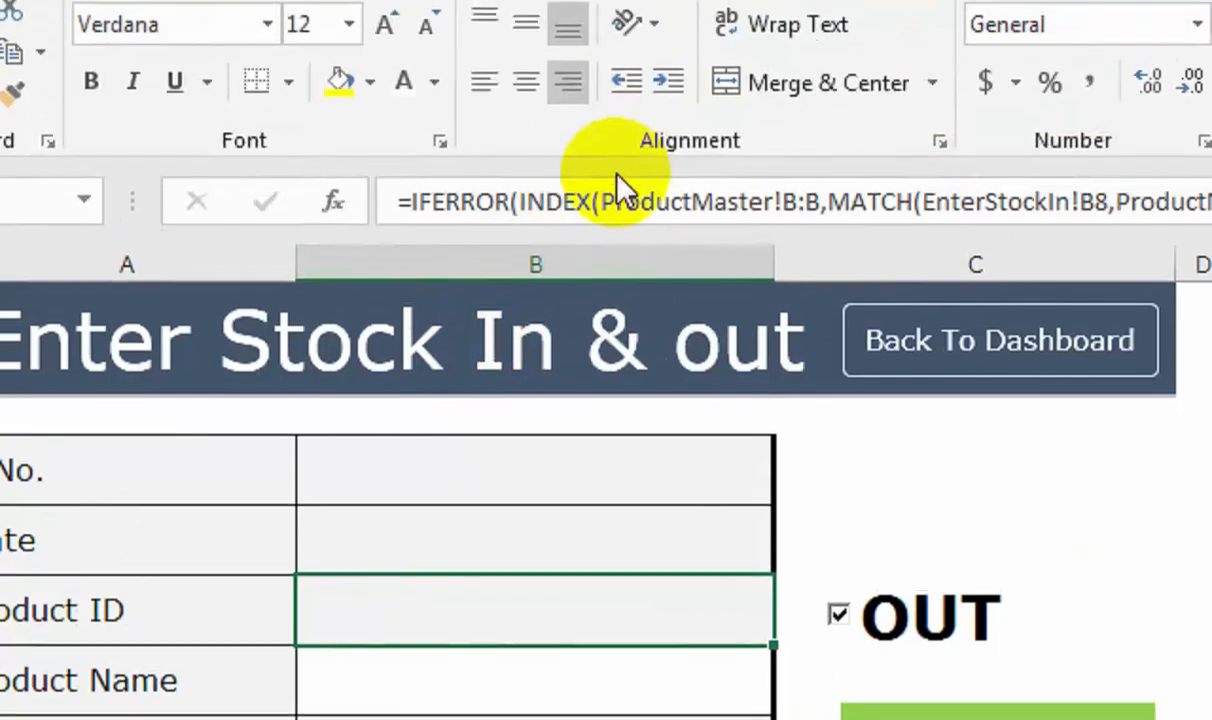
triple_click(611, 215)
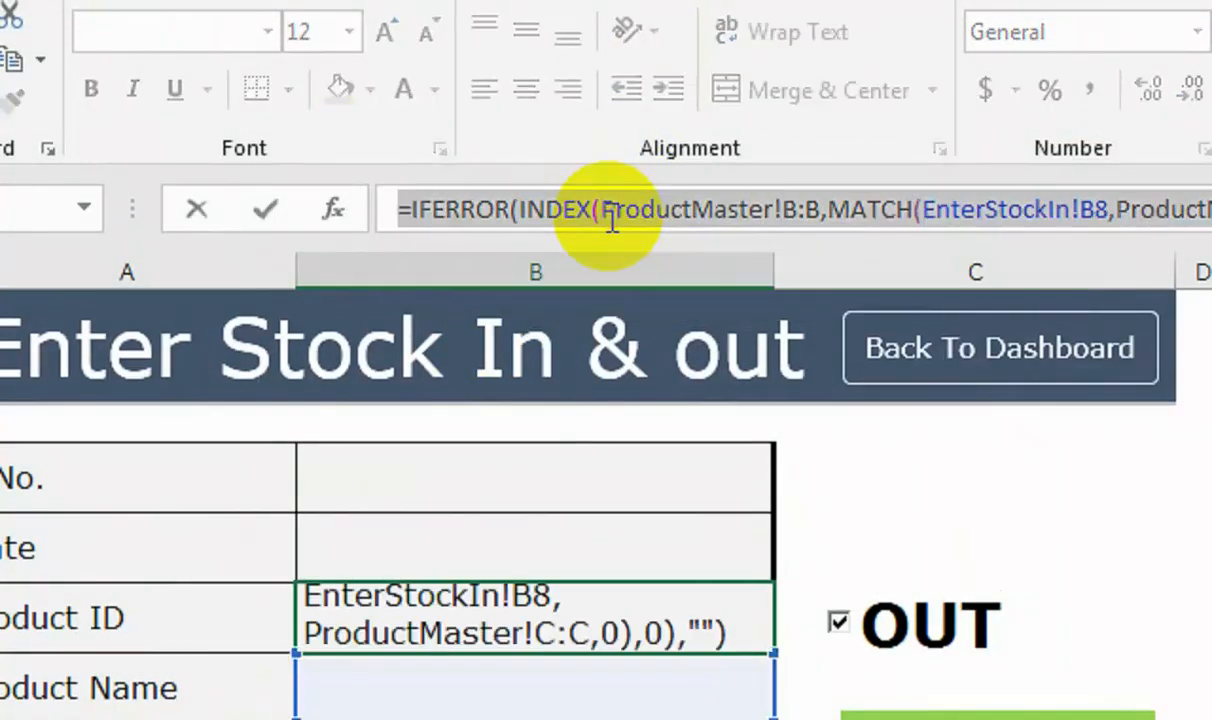
key("Return")
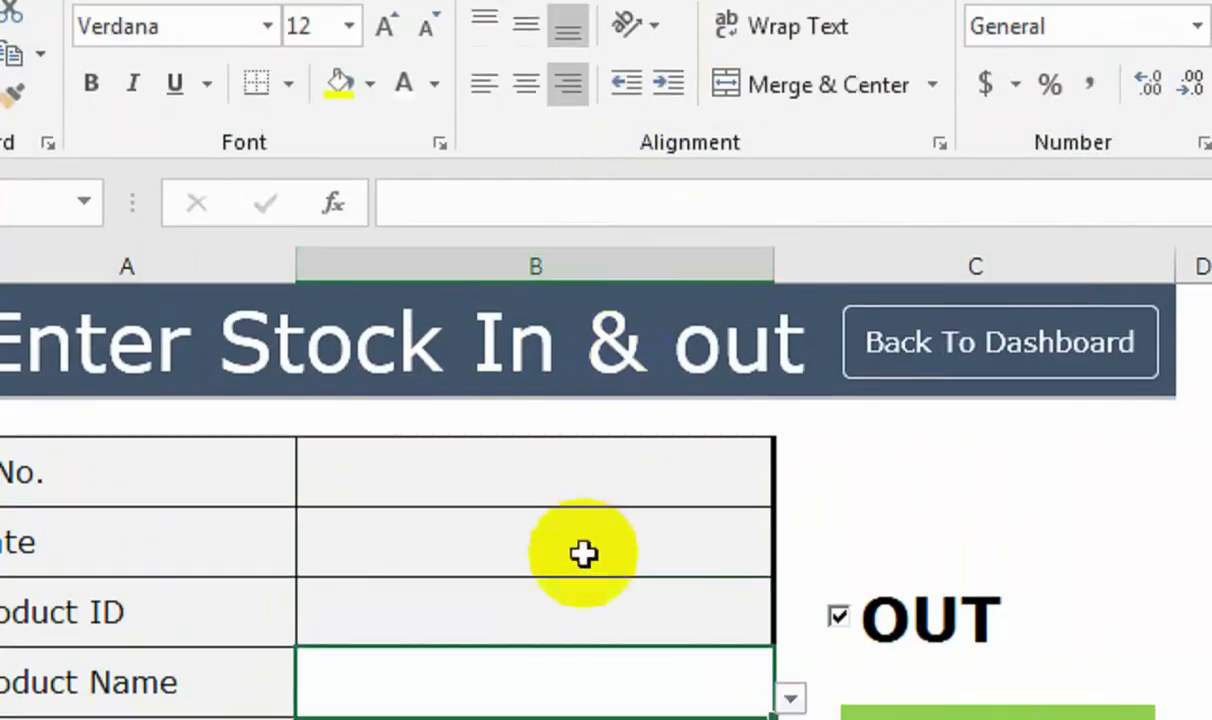
left_click(543, 565)
key("ctrl+v")
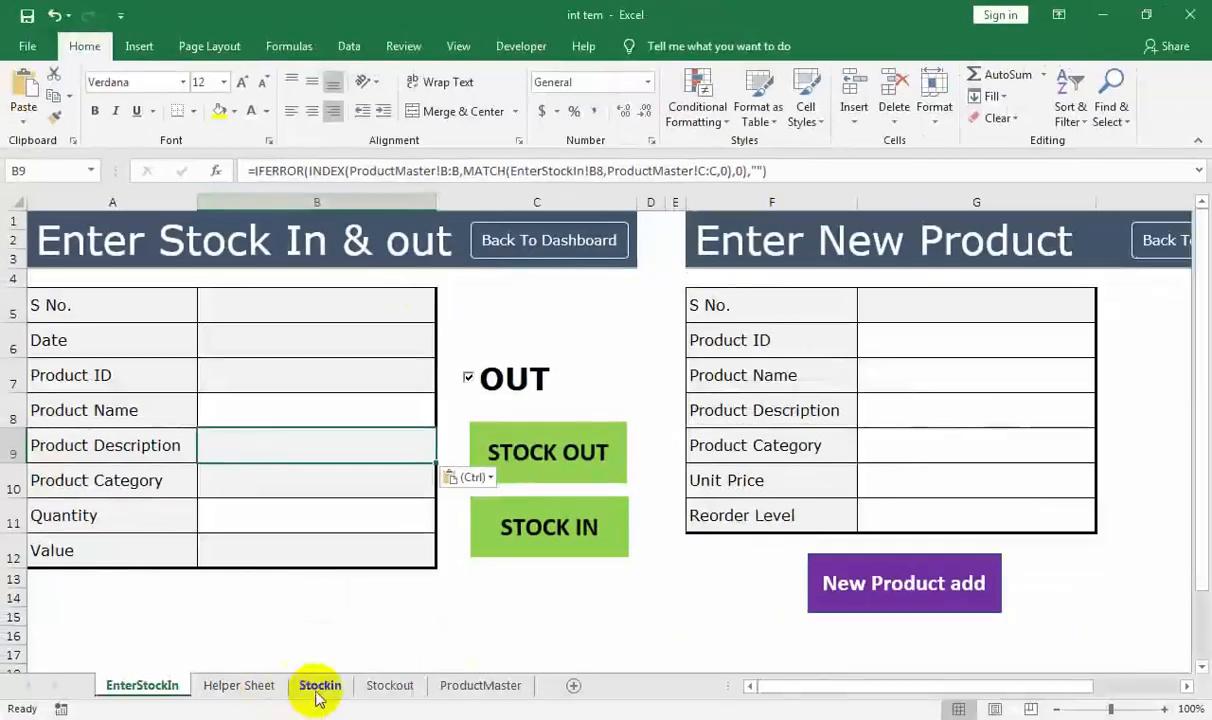
- In the B9 formula, change the INDEX range to the Product Description column ProductMaster!D:D and enter it
left_click(481, 684)
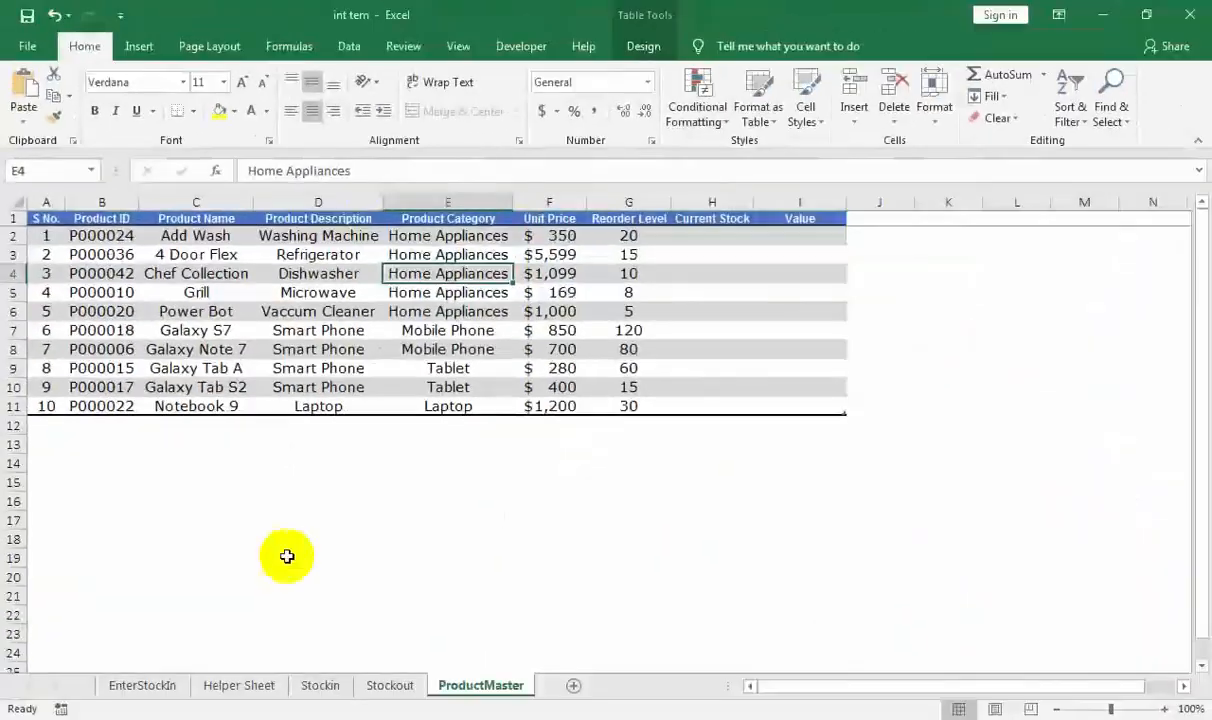
left_click(170, 686)
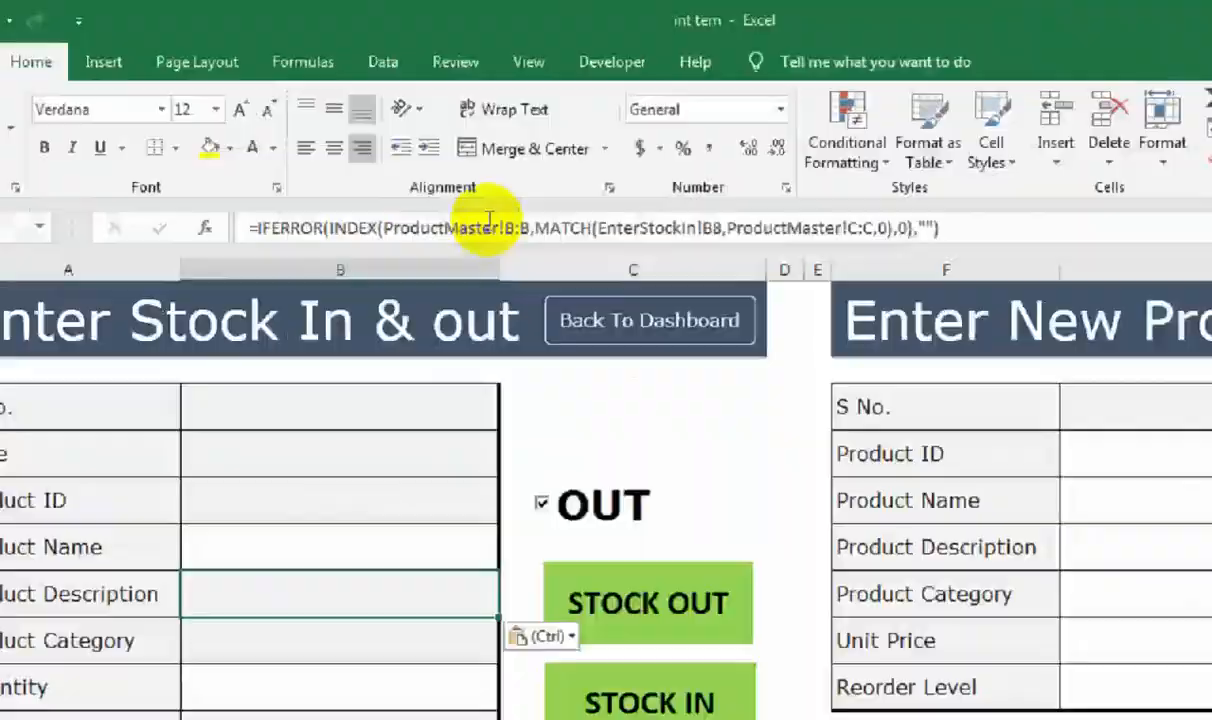
left_click(530, 228)
key("BackSpace")
key("Left")
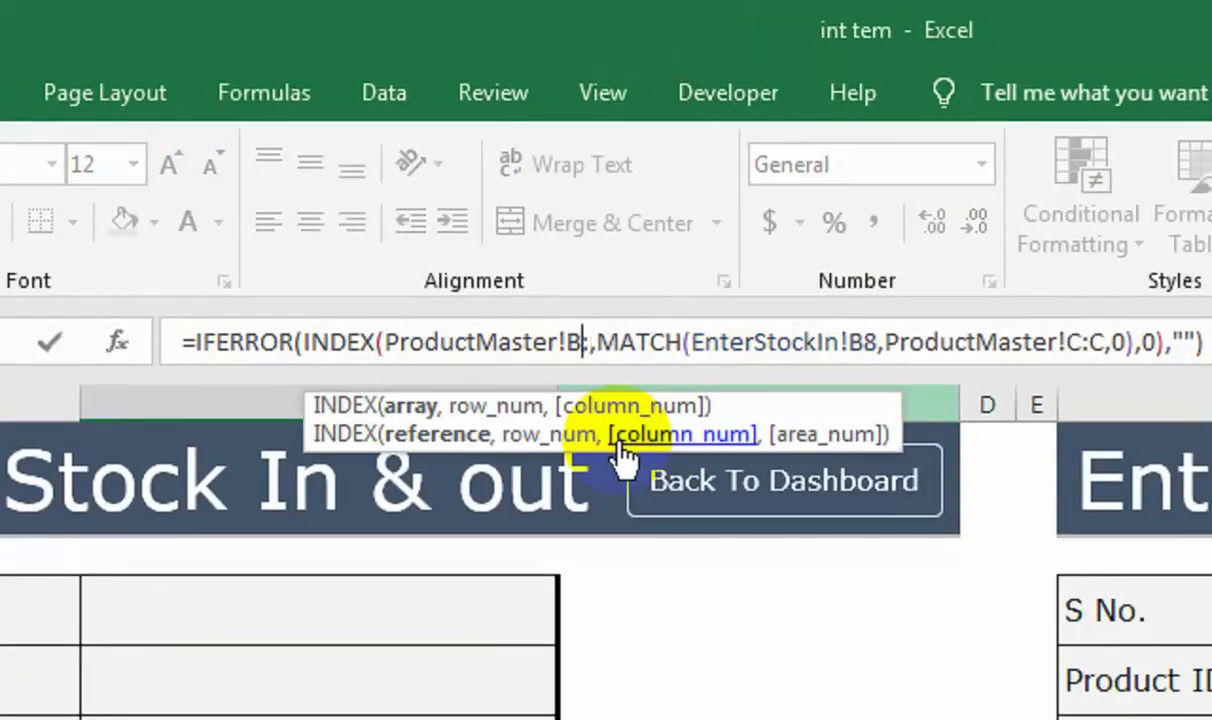
key("BackSpace")
key("Delete")
type("D")
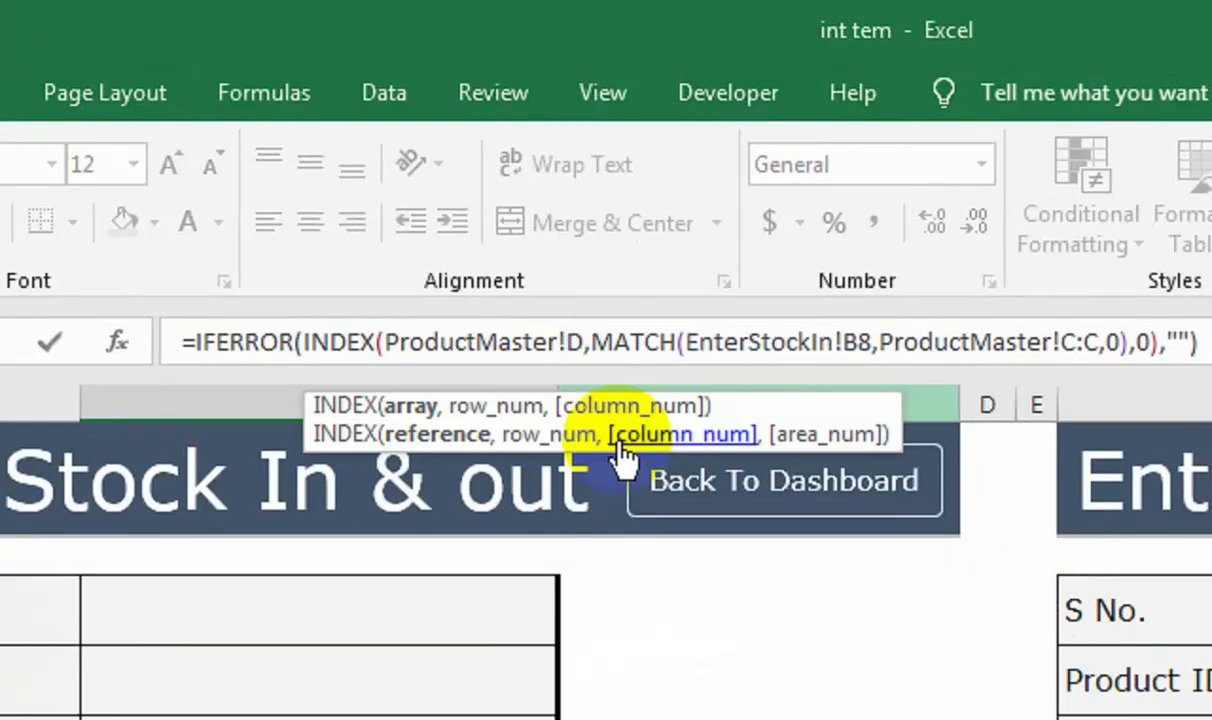
type(":D")
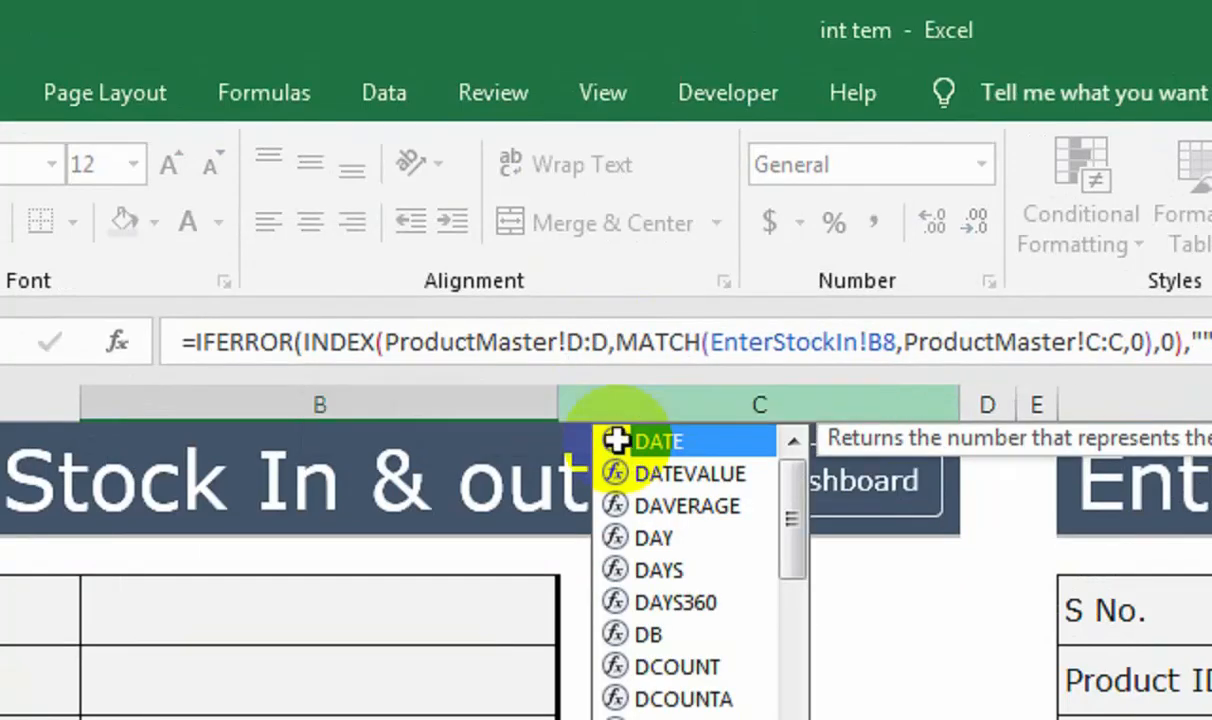
key("Return")
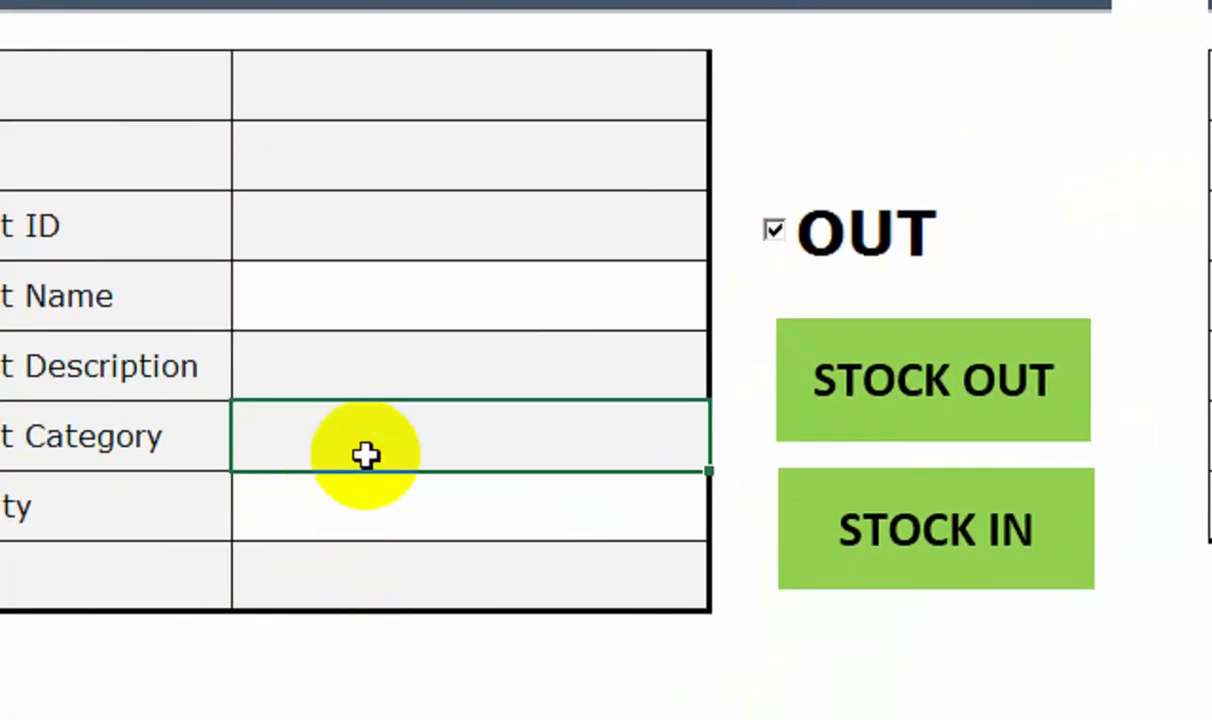
- Paste the lookup formula into Product Category cell B10, change its INDEX range to ProductMaster!E:E and enter it
key("Up")
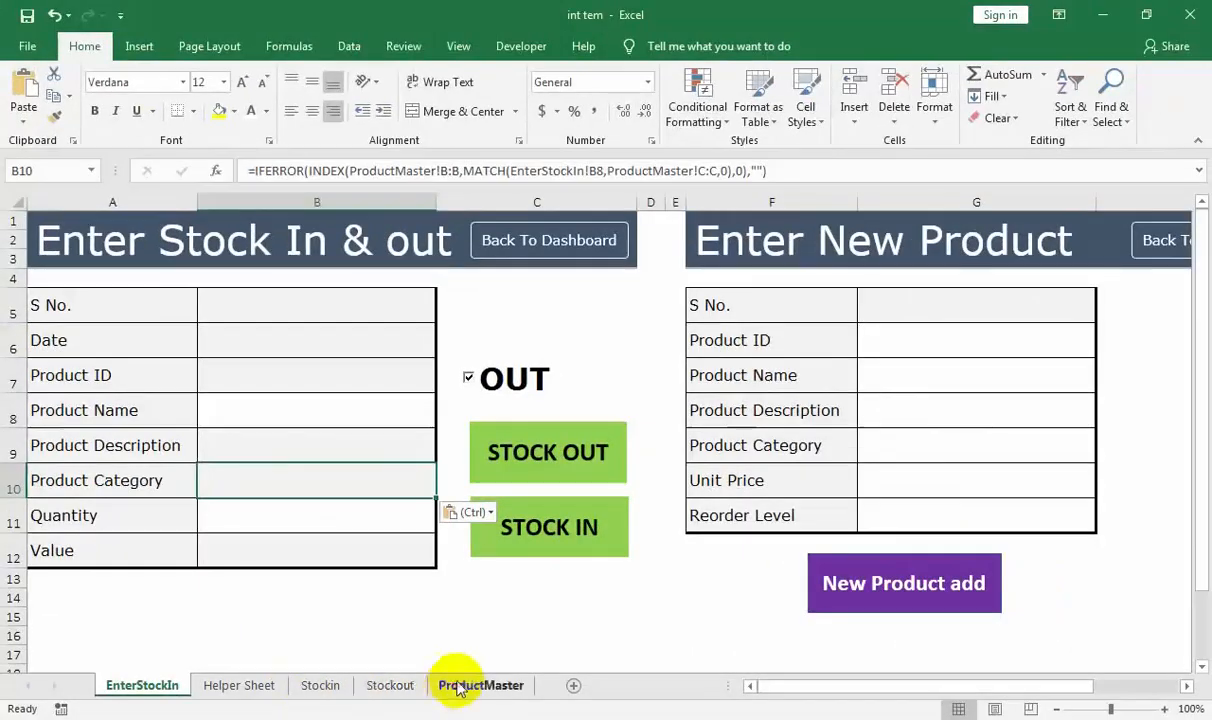
left_click(458, 686)
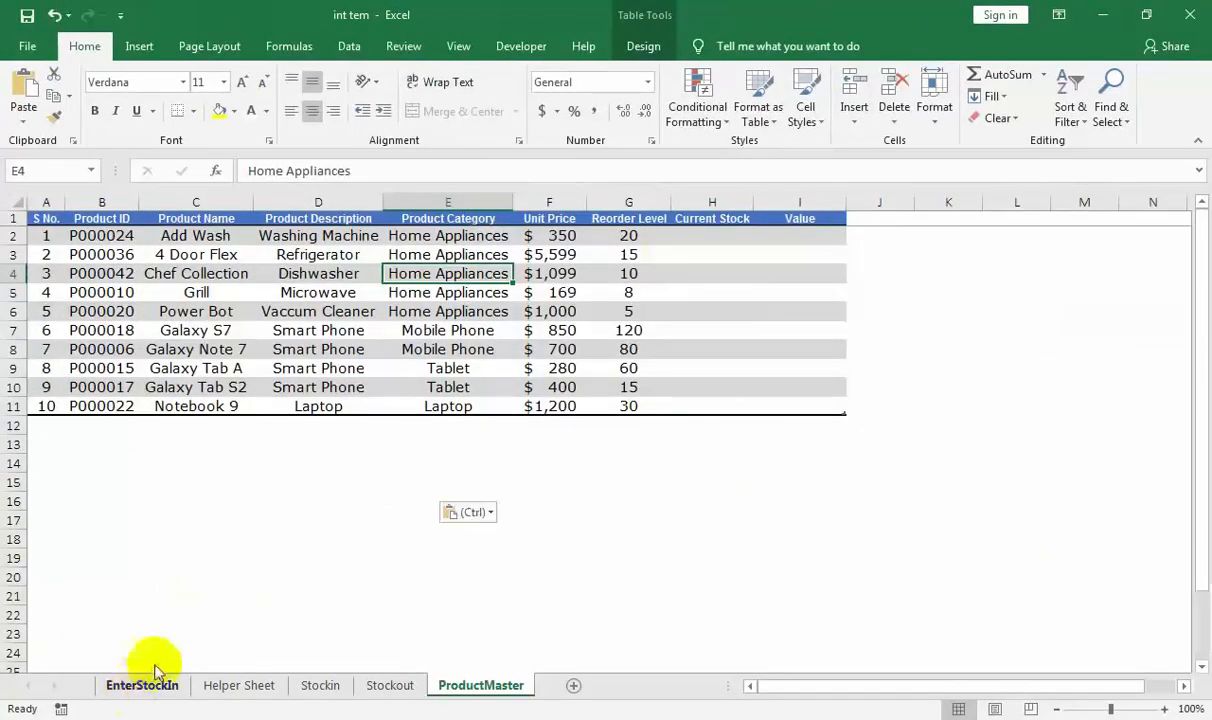
left_click(150, 685)
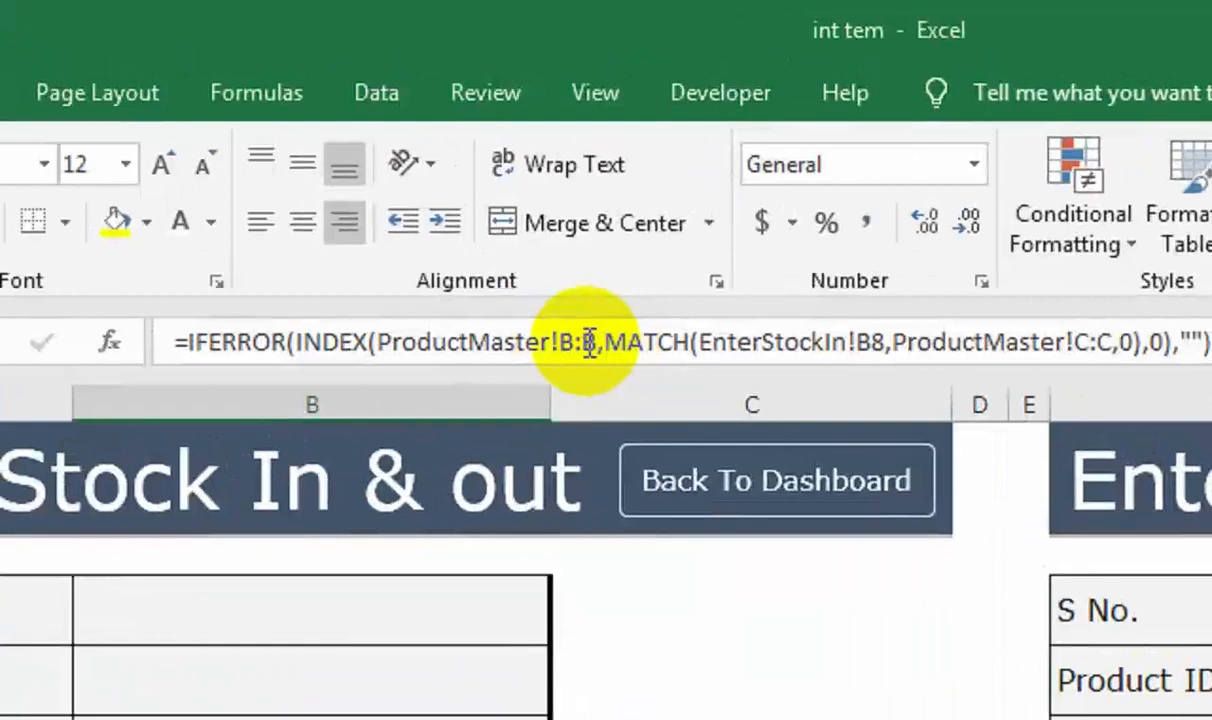
left_click(461, 172)
key("BackSpace")
key("BackSpace")
key("BackSpace")
type("E:E")
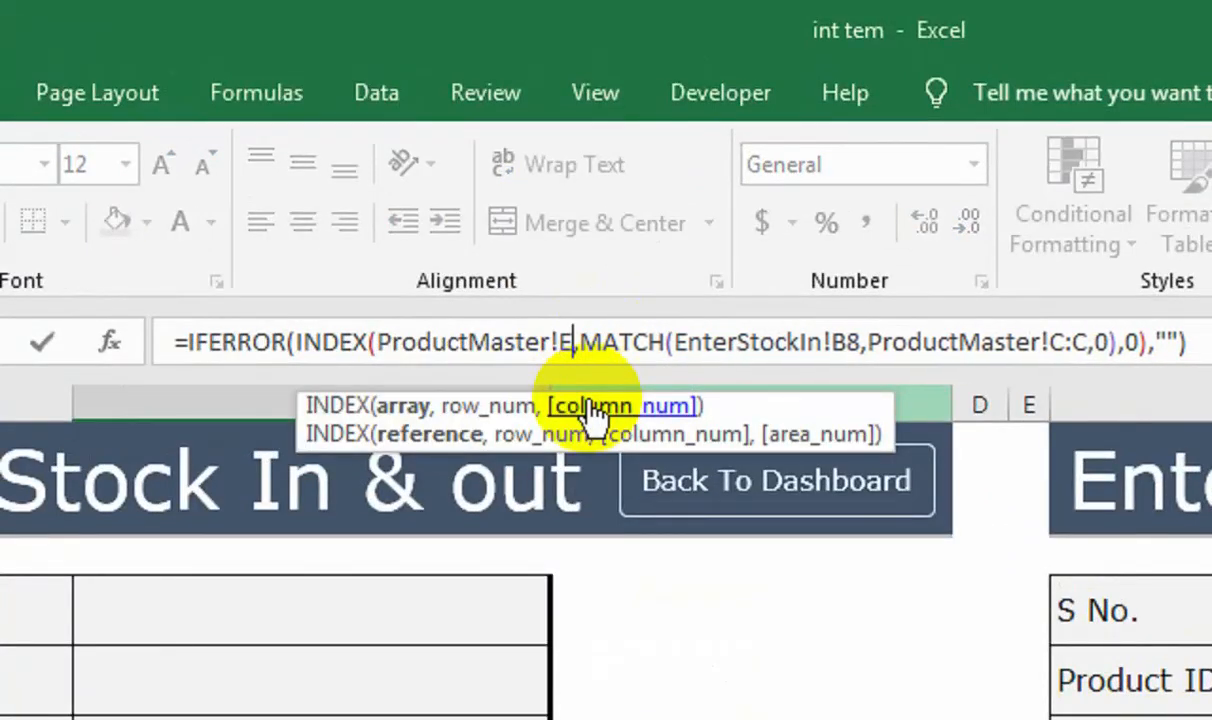
key("Return")
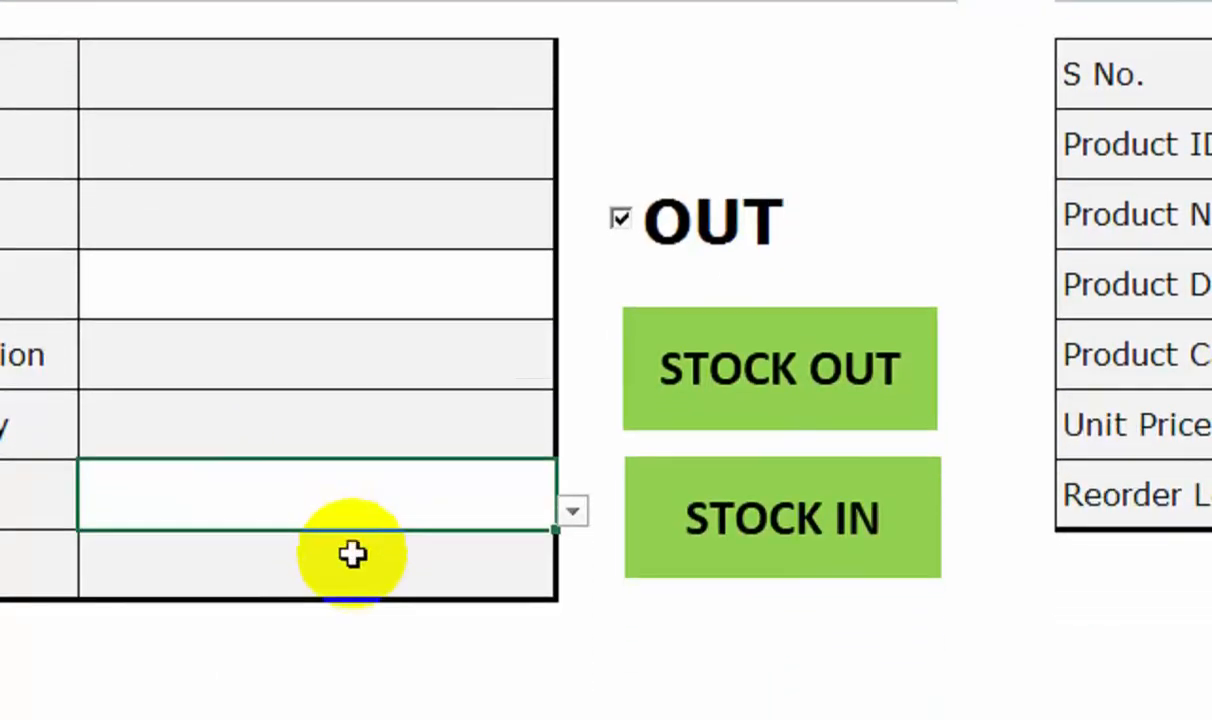
- Paste the lookup formula into Value cell B12 and wrap it in an IF that returns "" when B11 is empty
left_click(352, 555)
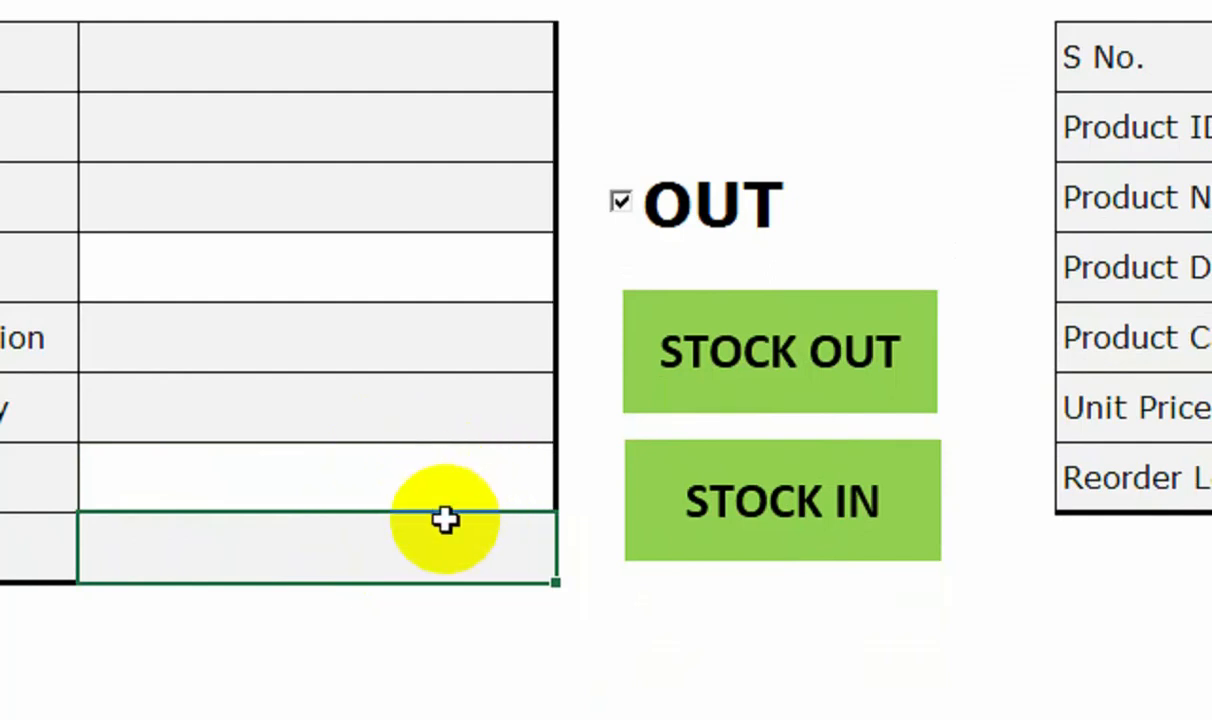
key("ctrl+v")
double_click(400, 550)
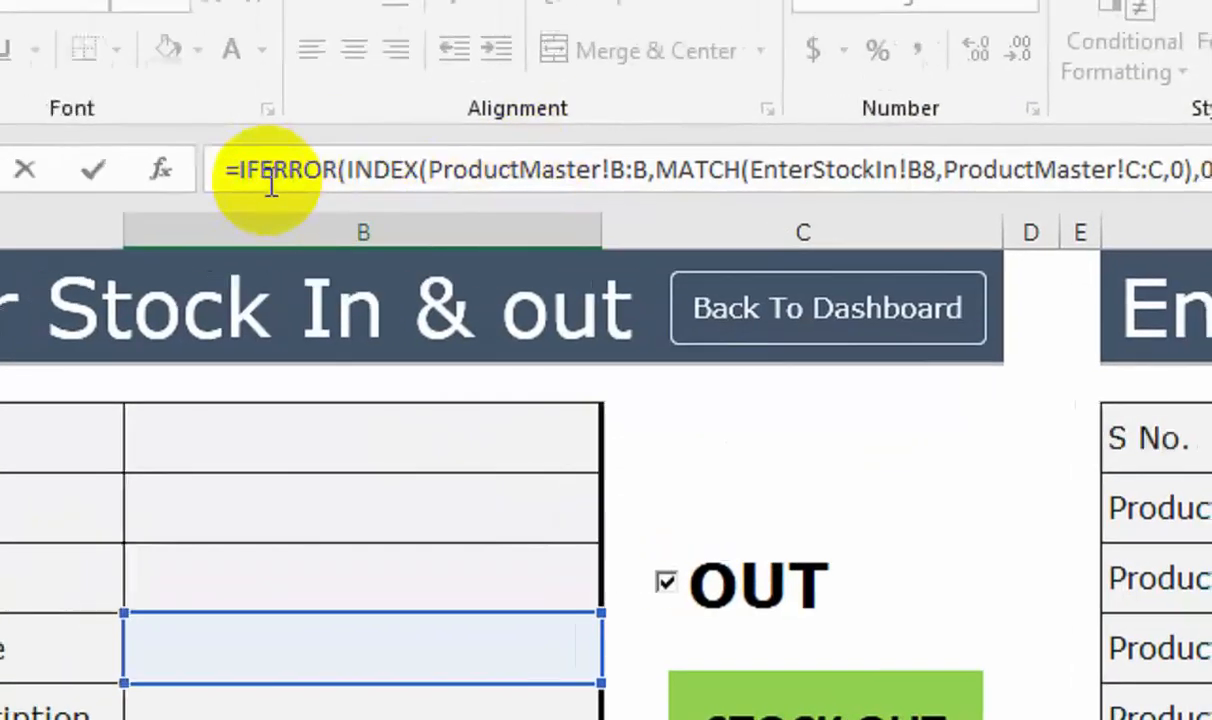
left_click(190, 122)
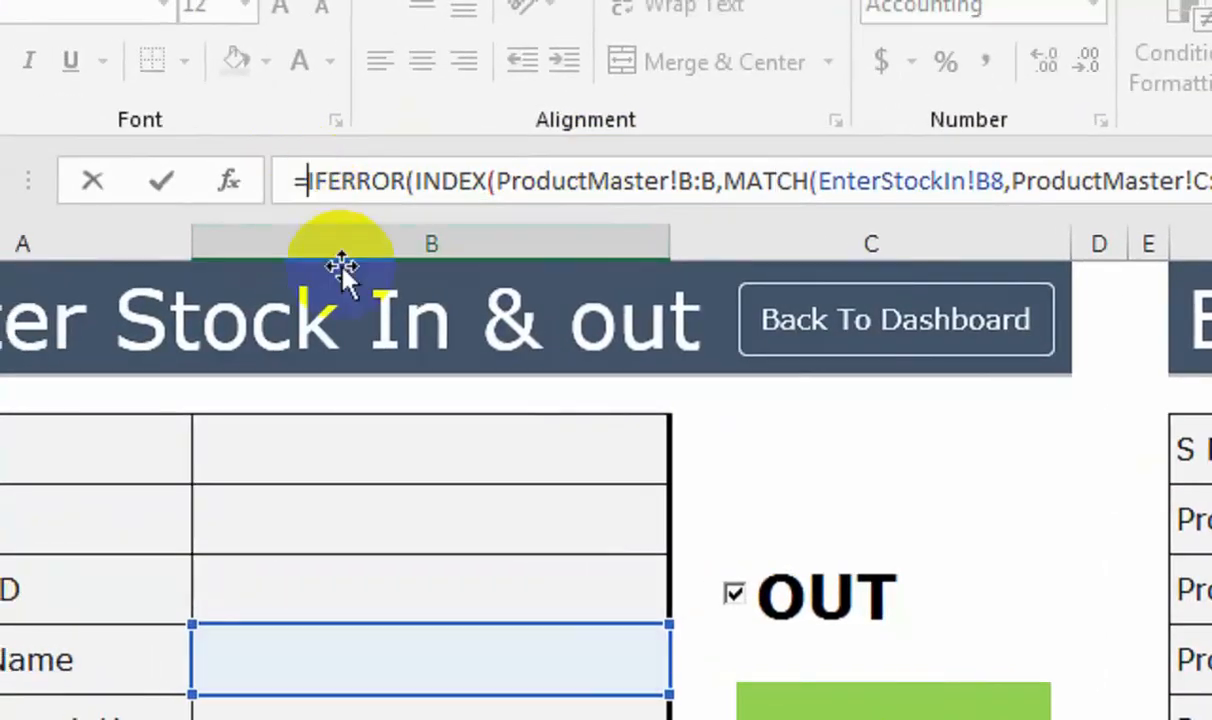
type("IF(")
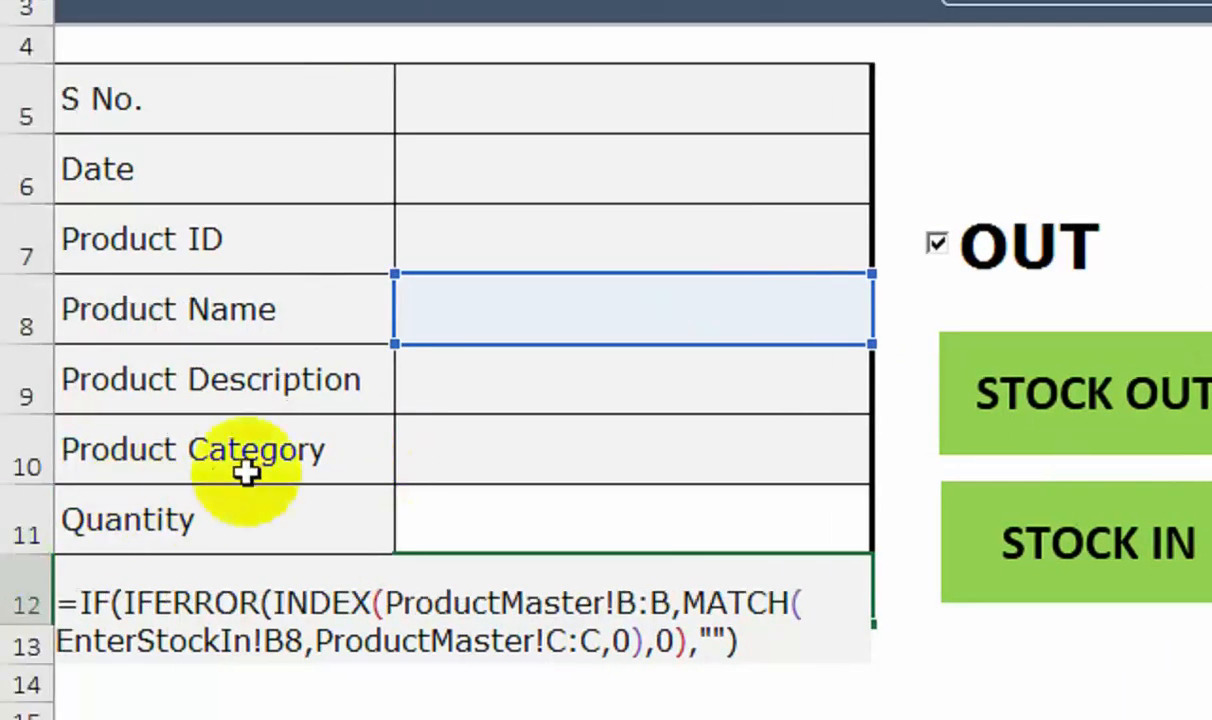
left_click(458, 516)
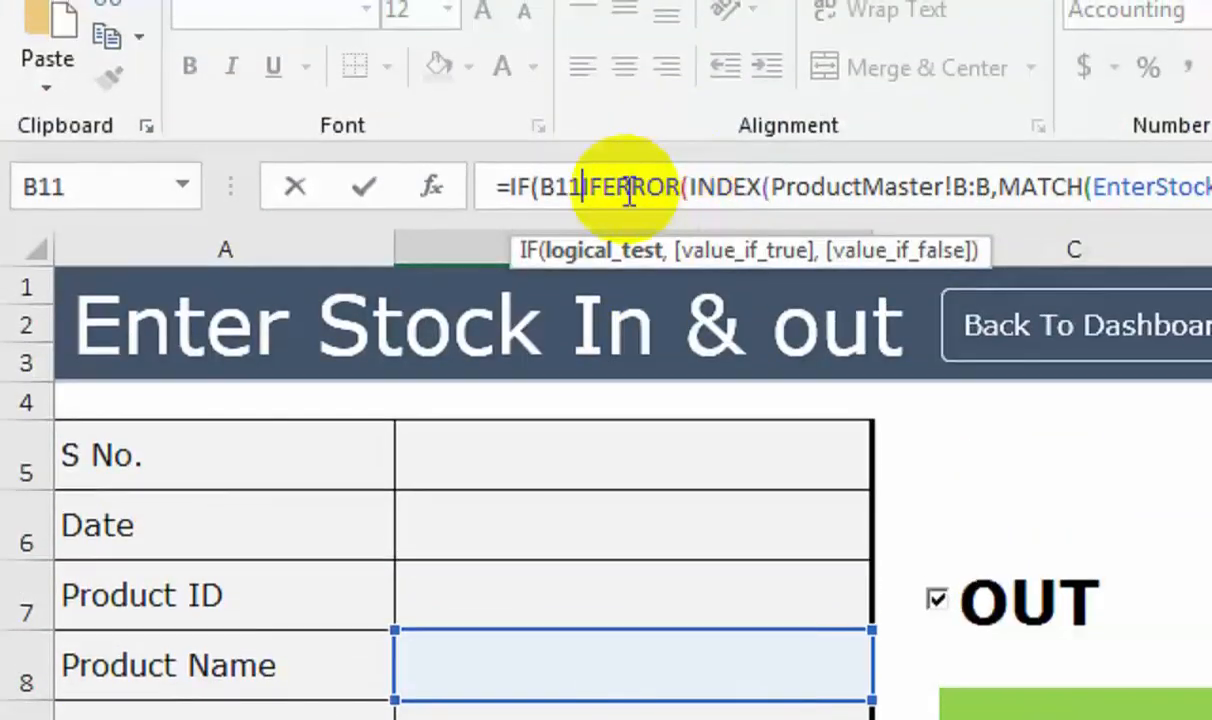
type("=\"\",")
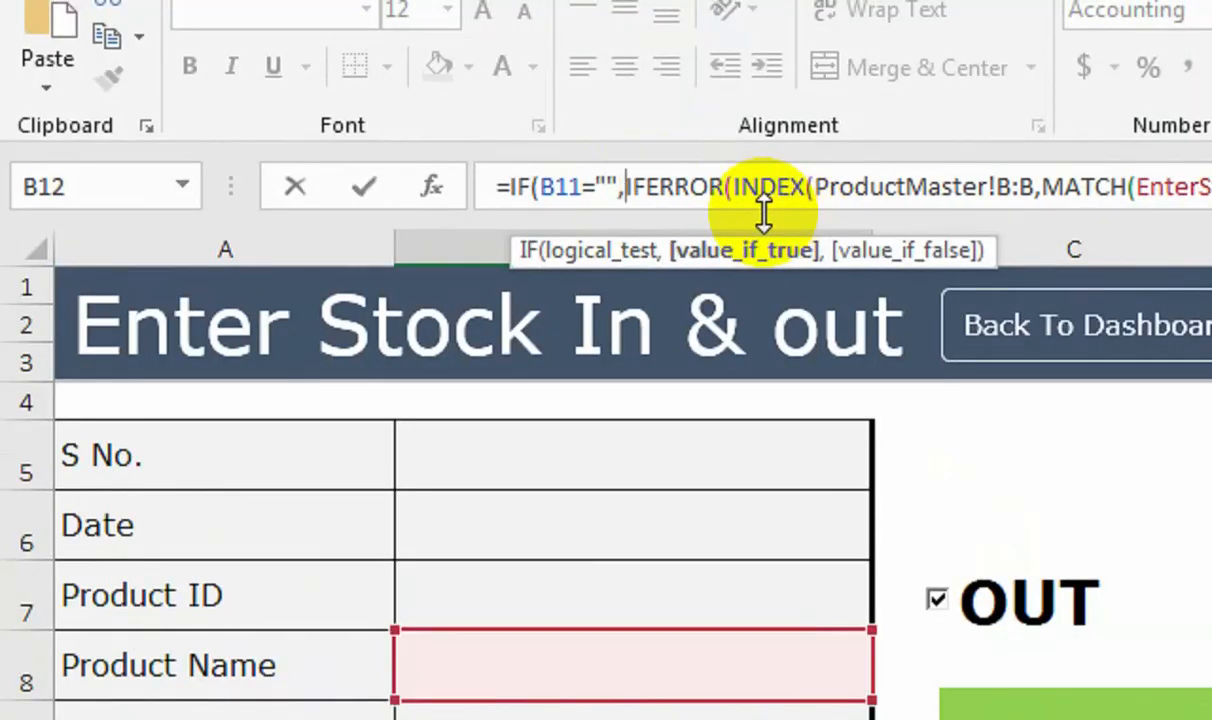
type("\"\"")
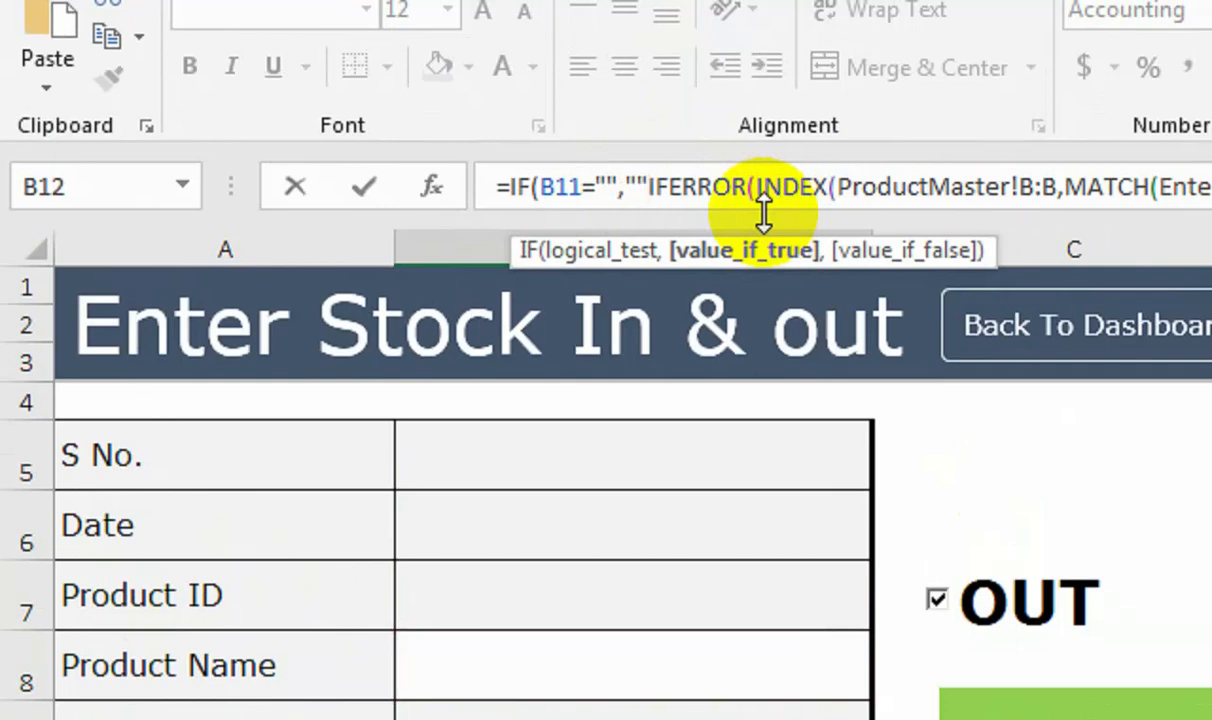
type(",ProductMaster!C:C,0),0),\"")
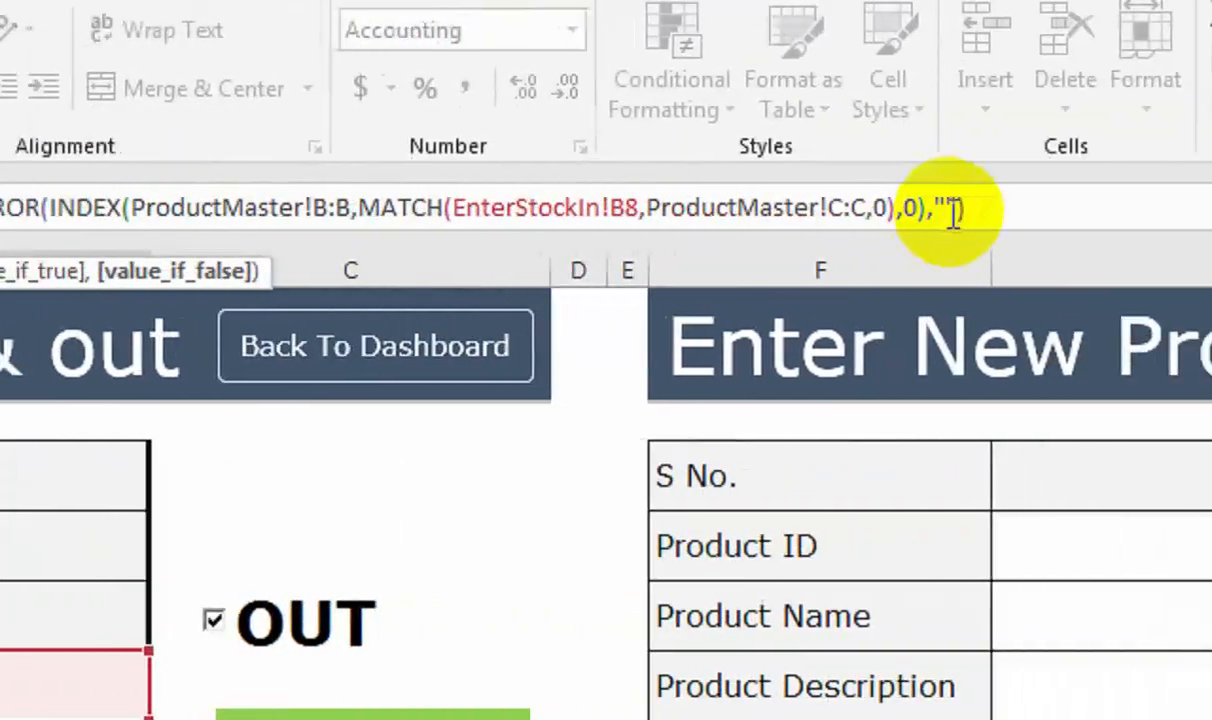
- In the B12 formula, set the value-if-error to 0, multiply the lookup by Quantity cell B11, and enter it
left_click(959, 209)
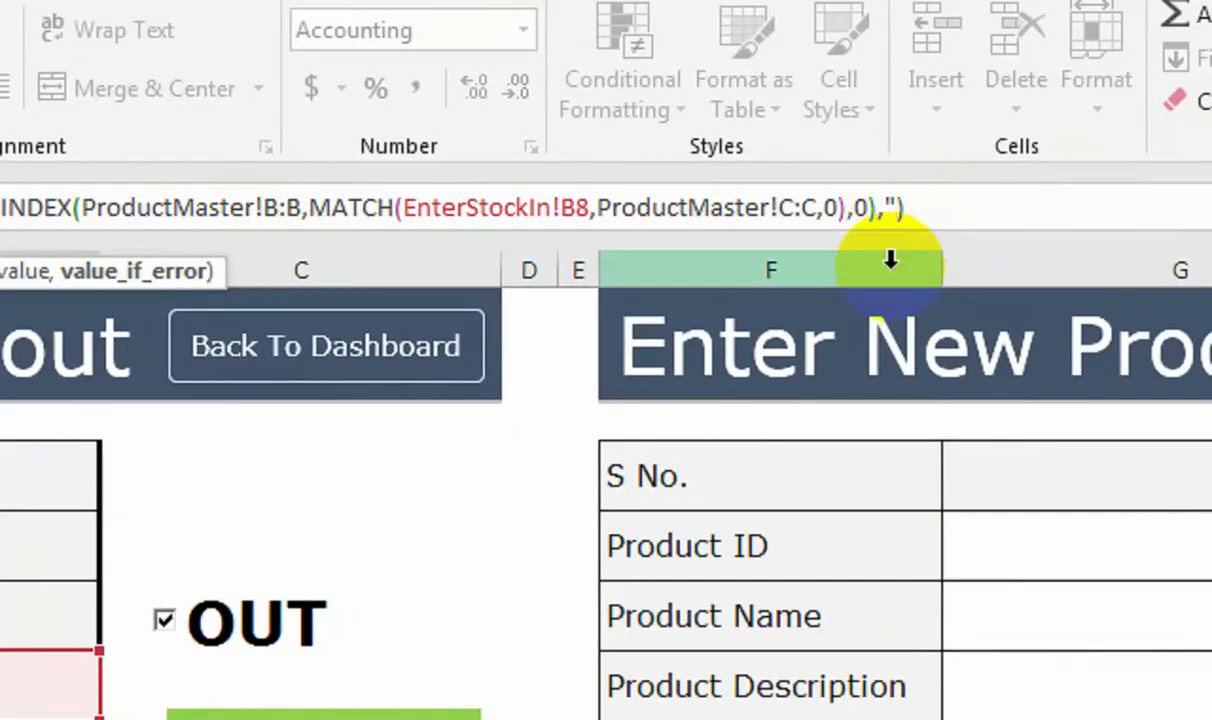
left_click(957, 207)
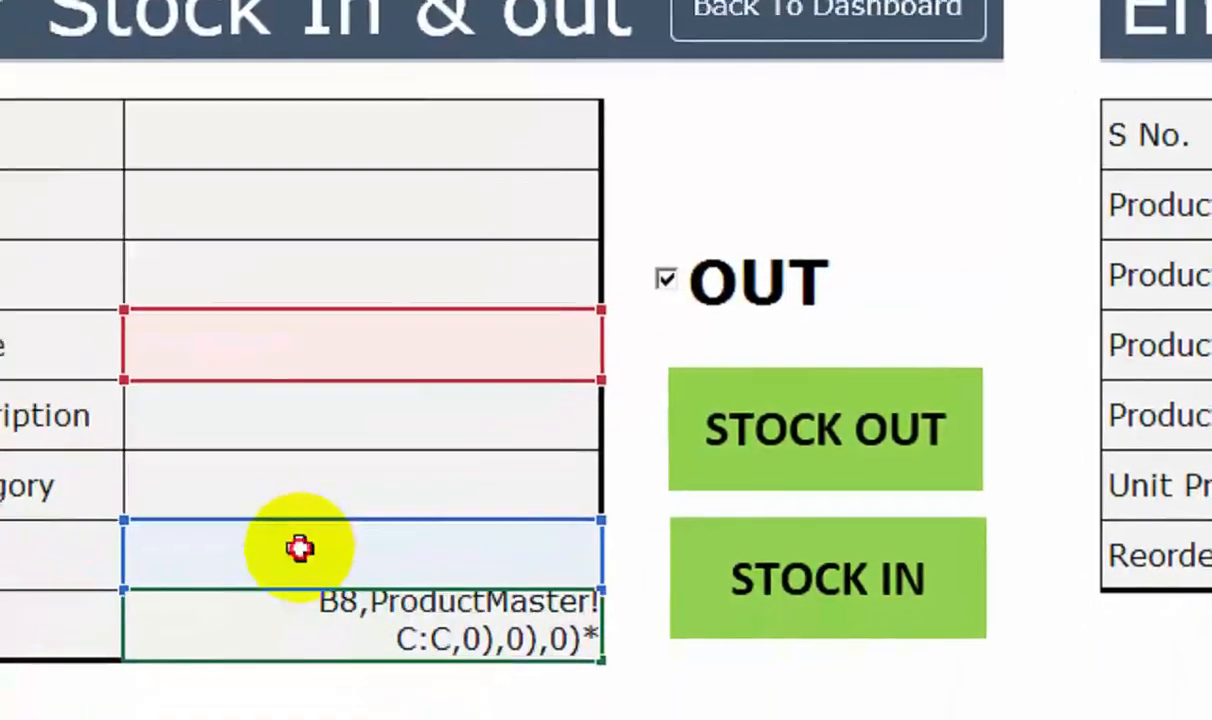
left_click(300, 549)
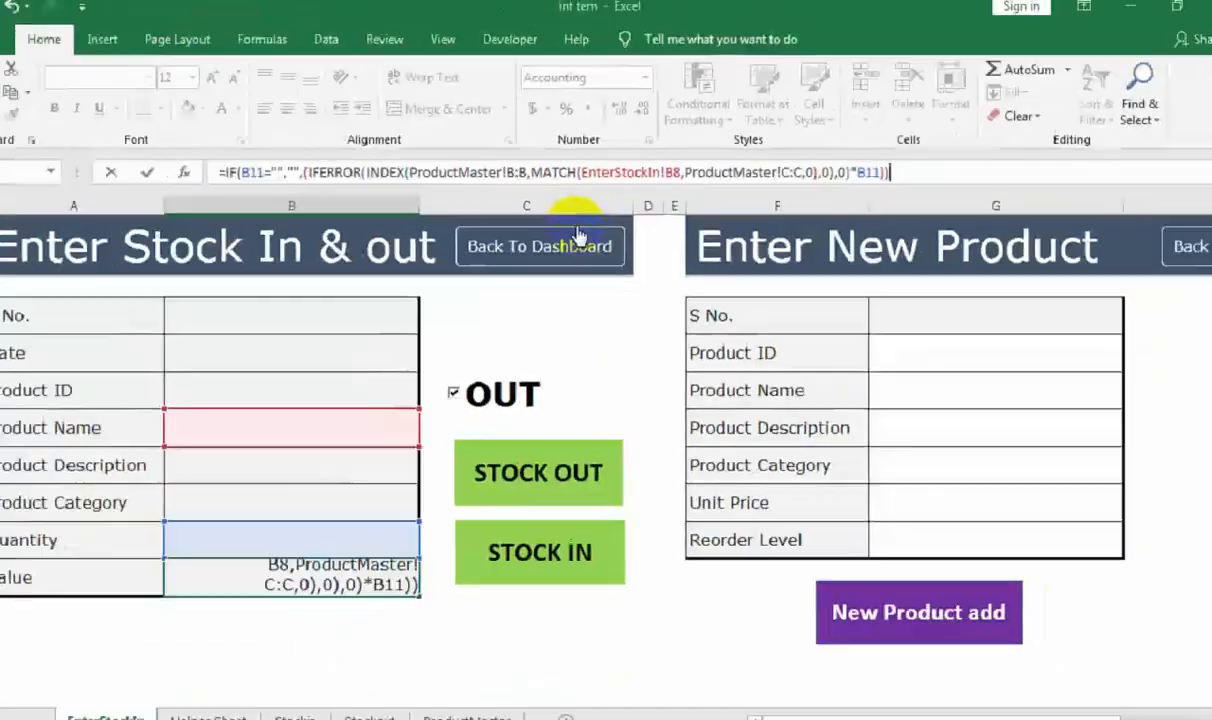
key("Return")
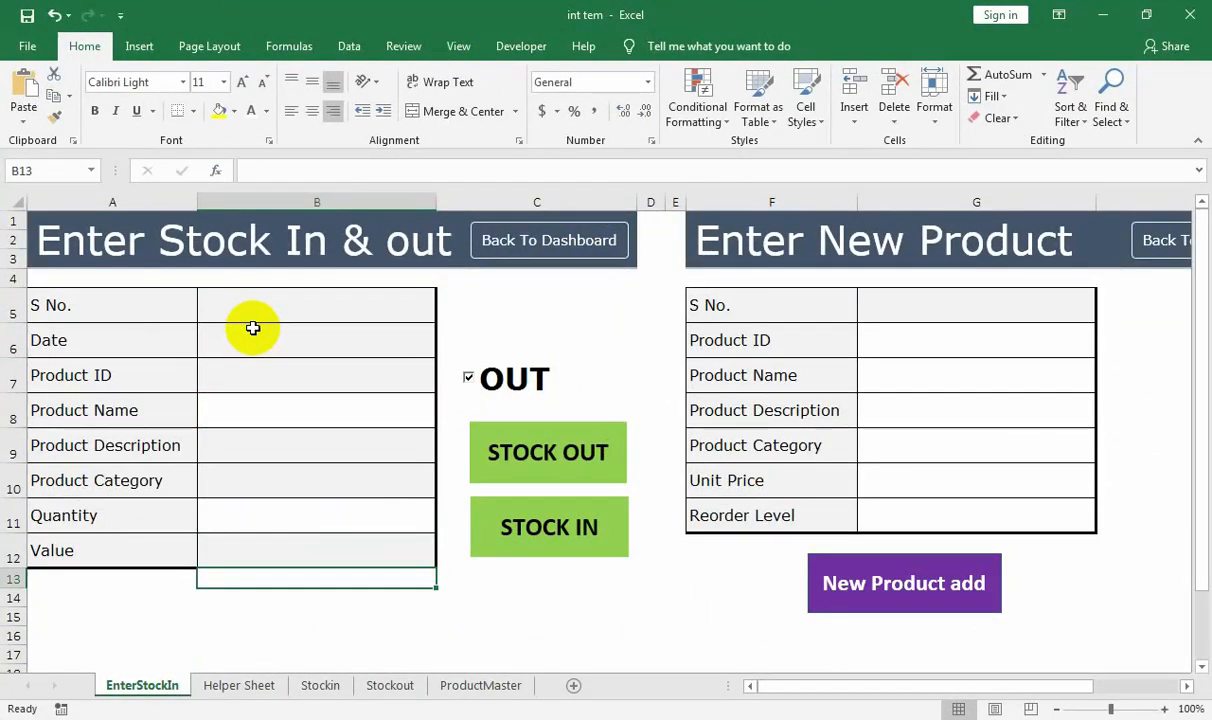
- Test the form by choosing Chef Collection as the Product Name and entering 5 as the Quantity
left_click(338, 406)
left_click(444, 418)
left_click(352, 459)
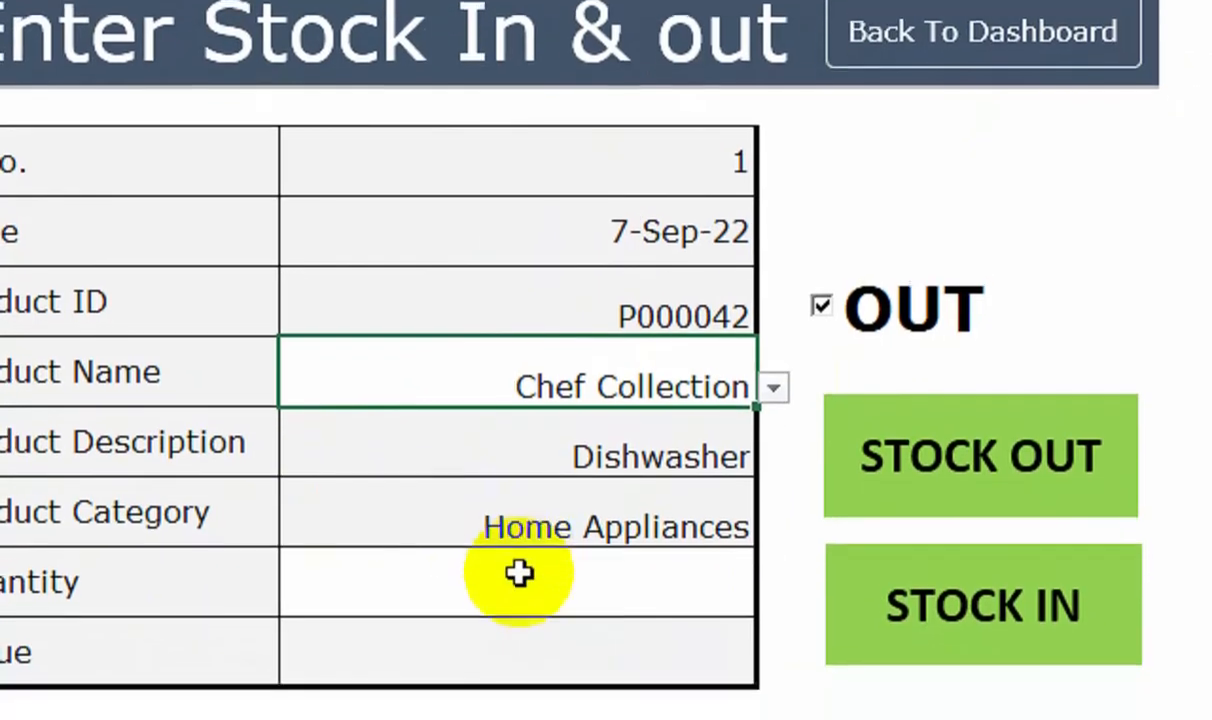
left_click(507, 644)
key("Return")
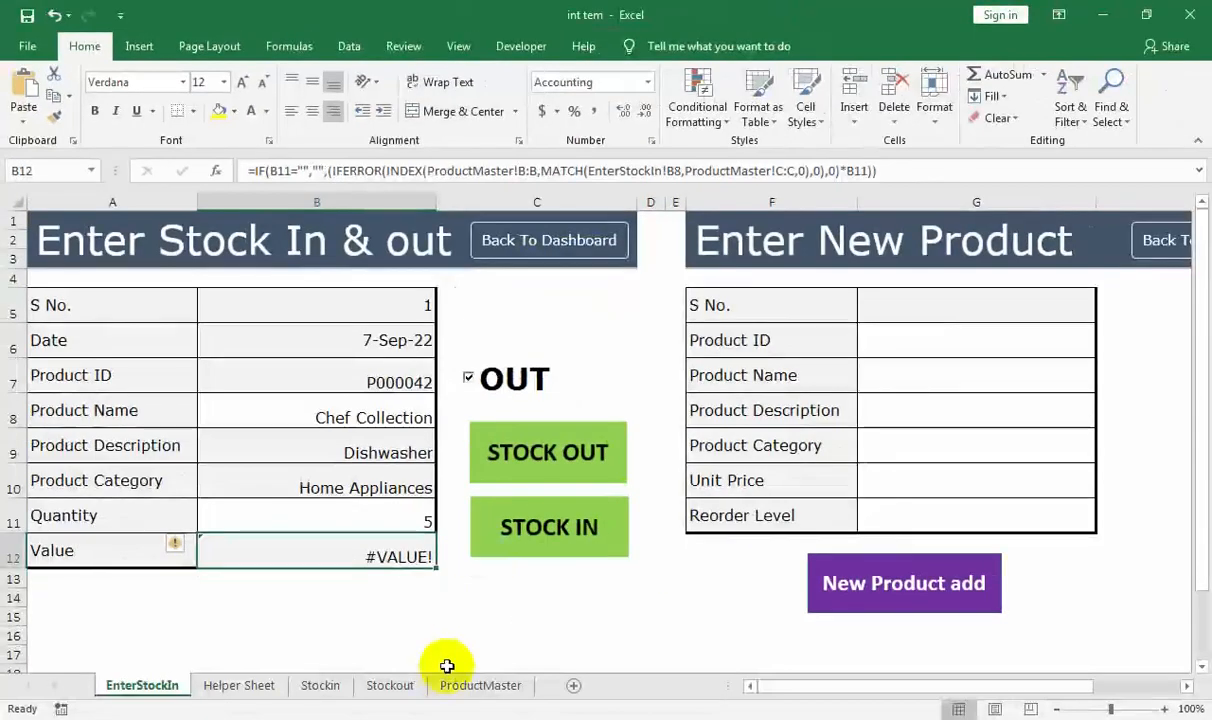
- Check the Unit Price column in ProductMaster and change the INDEX range in the B12 formula to ProductMaster!F:F
left_click(453, 687)
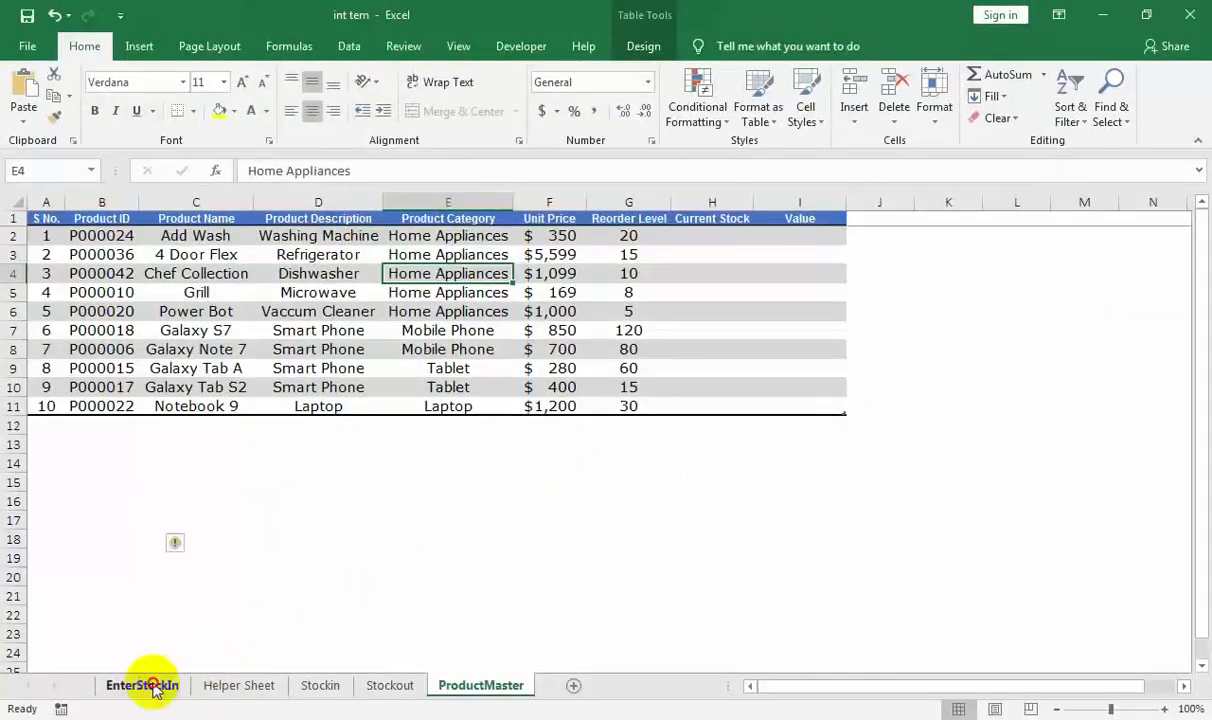
left_click(145, 688)
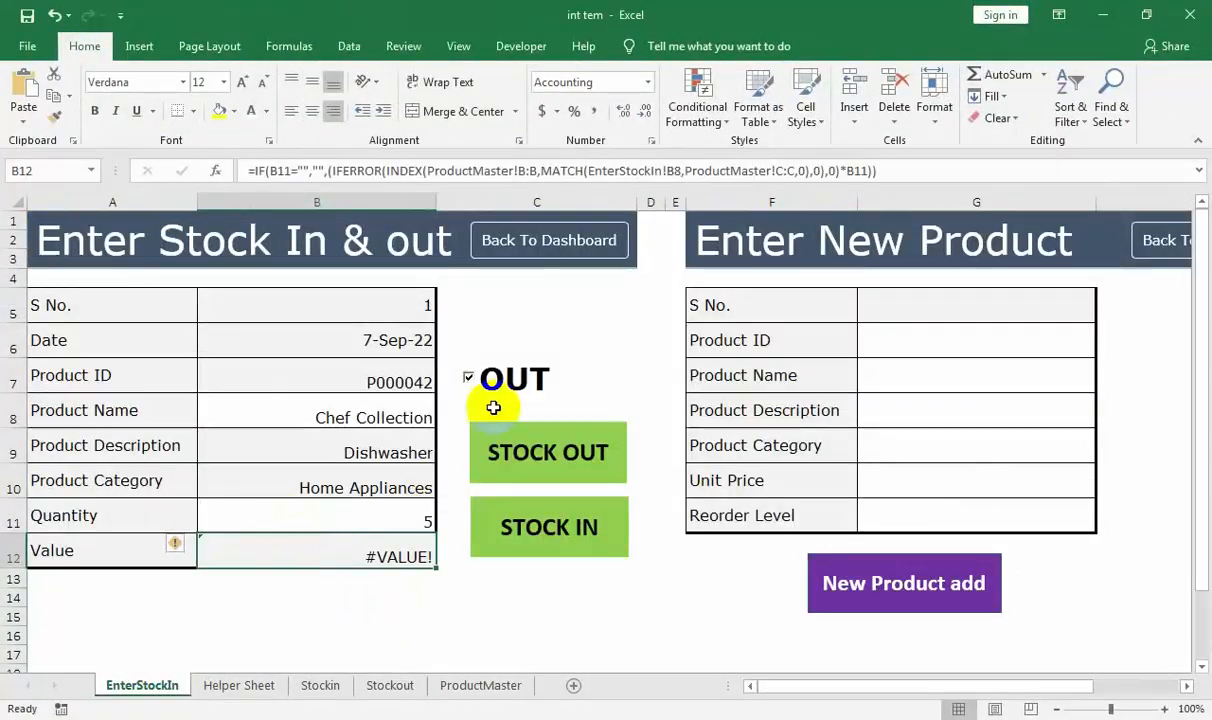
left_click(451, 169)
key("BackSpace")
key("BackSpace")
key("BackSpace")
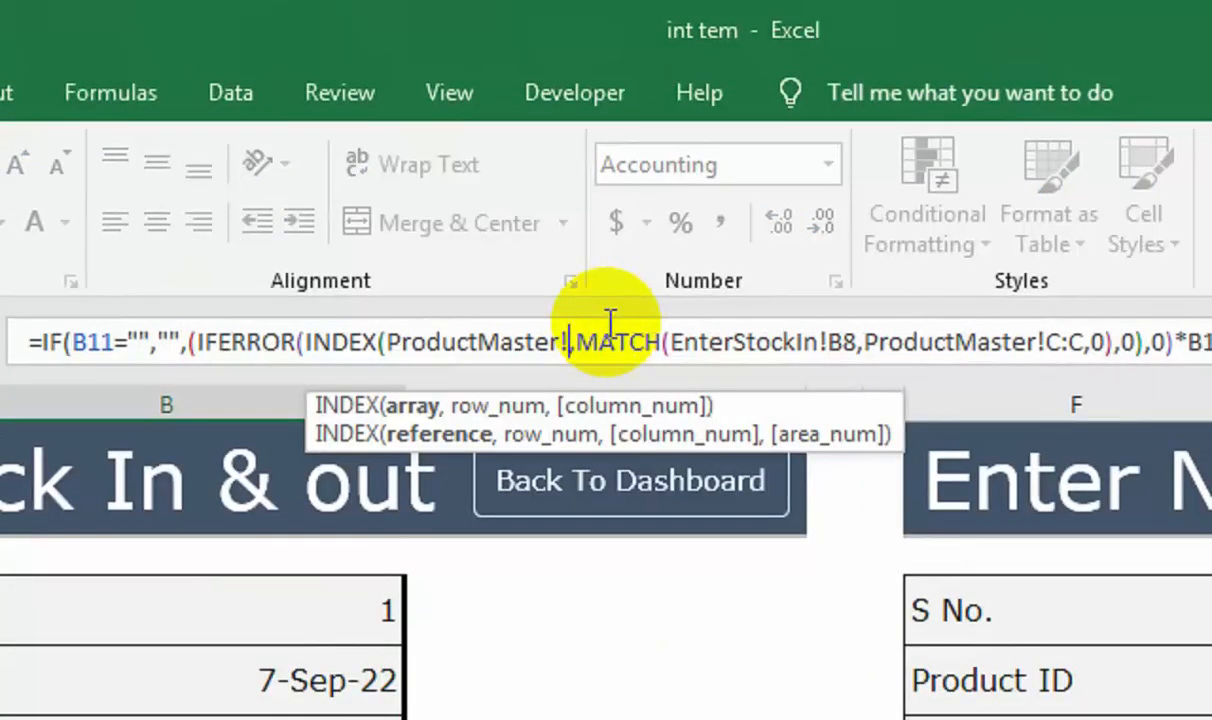
type("F:F")
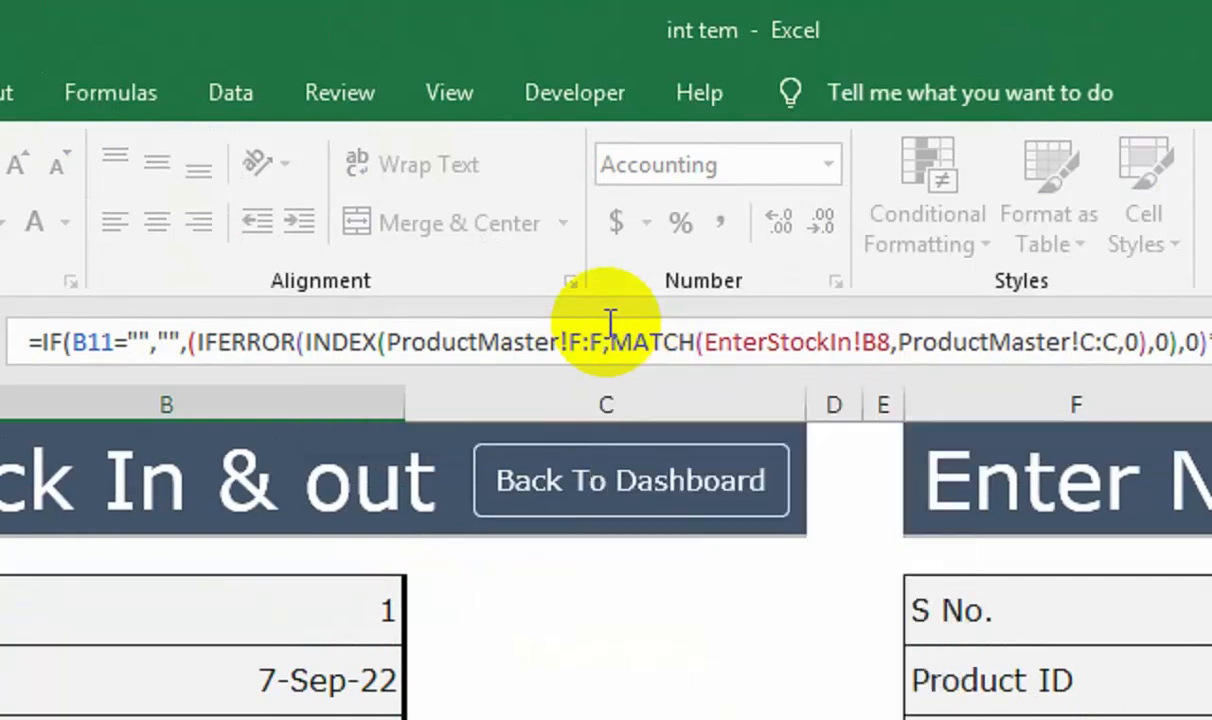
key("Return")
- Test the Value calculation by setting the Quantity to 10
left_click(346, 458)
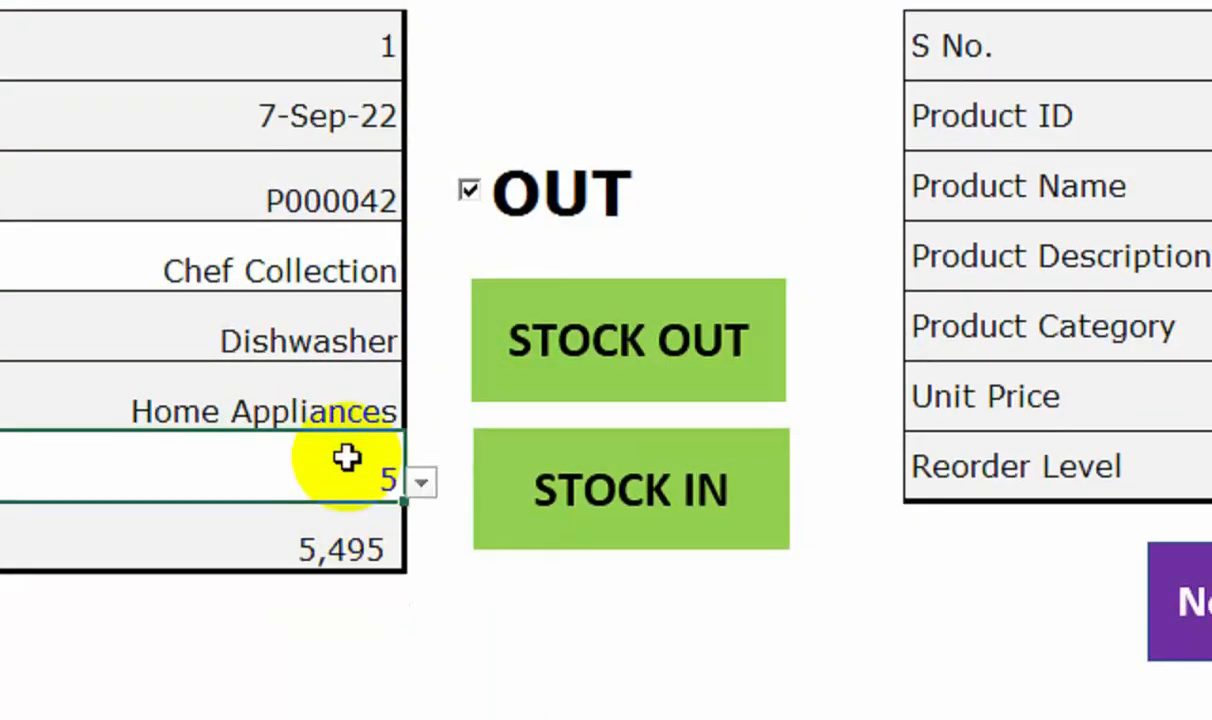
type("10")
key("Return")
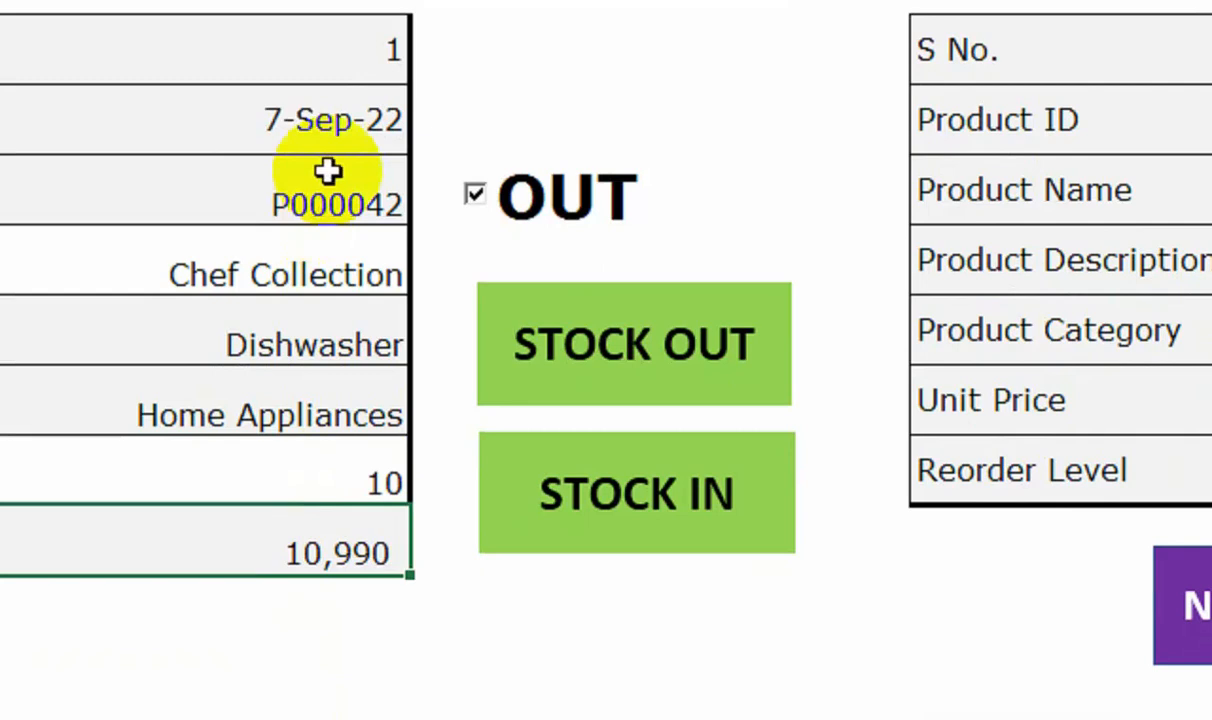
- Untick the OUT checkbox and view the Stockin sheet before returning to EnterStockIn
left_click(632, 352)
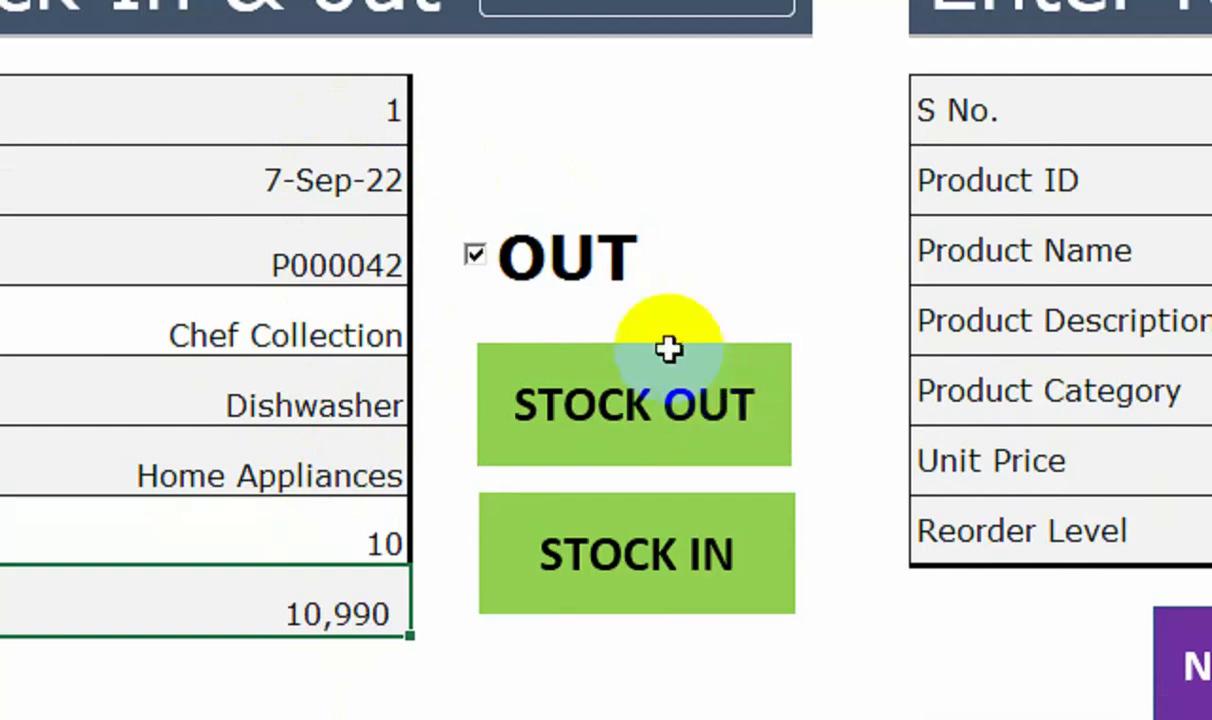
left_click(472, 256)
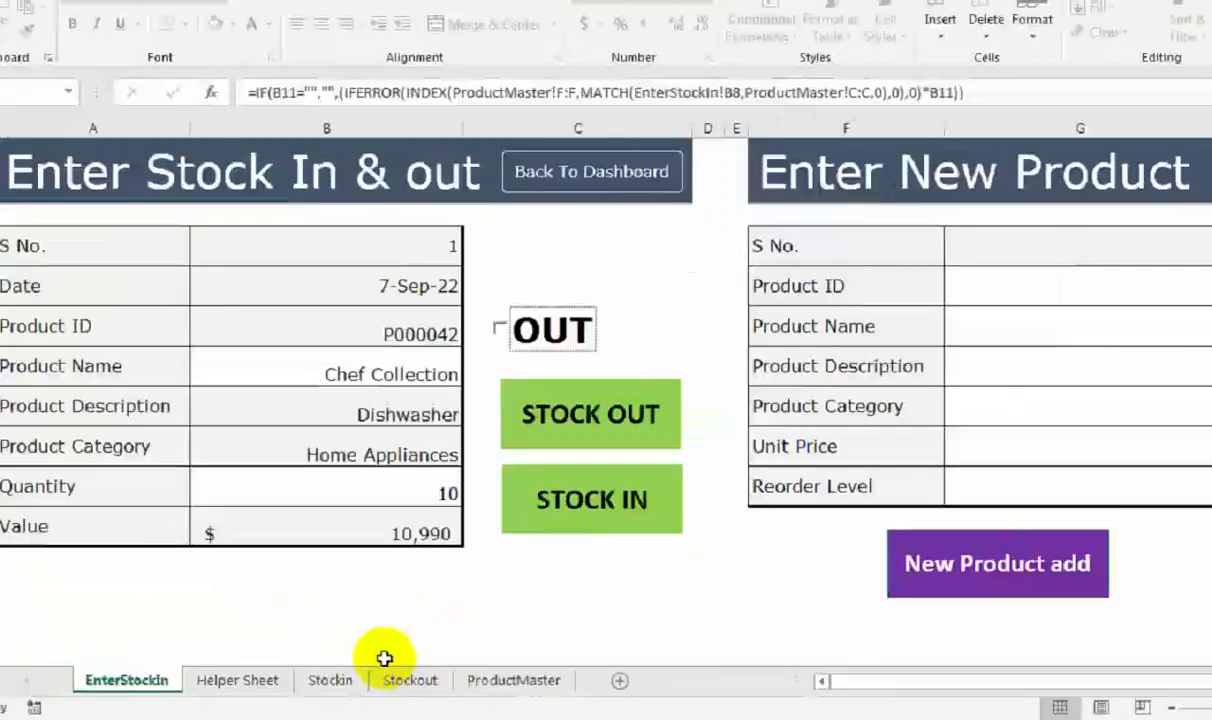
left_click(530, 651)
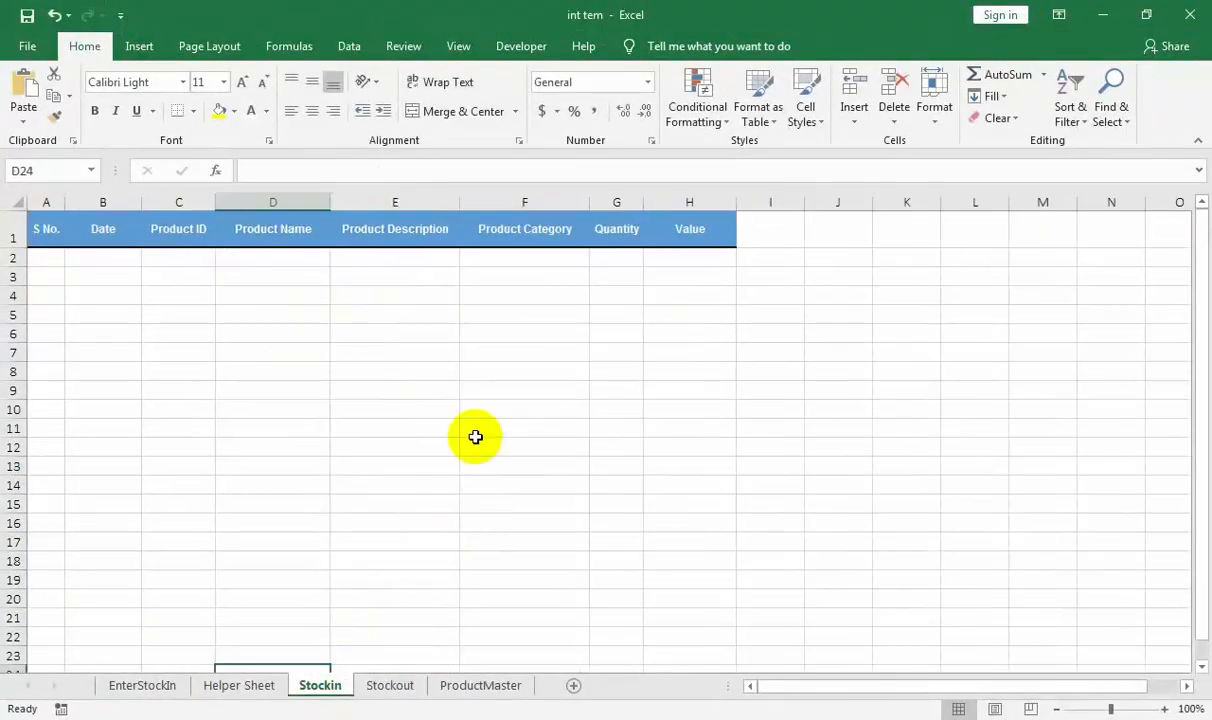
left_click(162, 684)
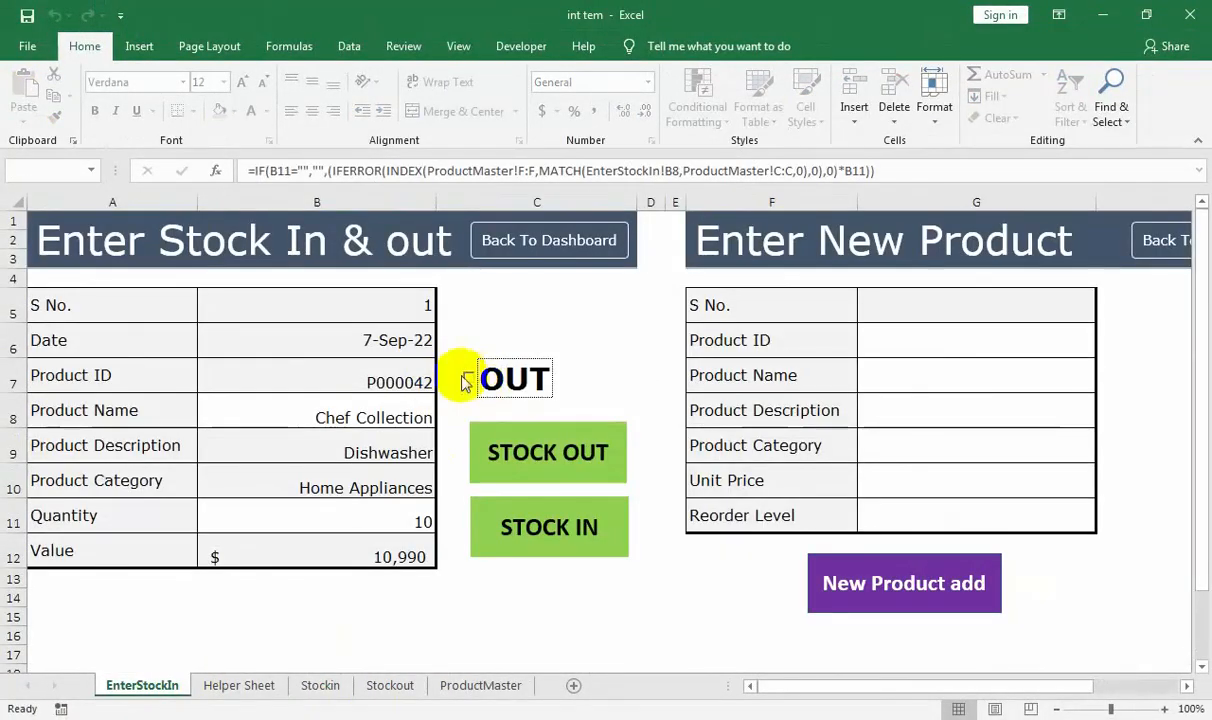
- Clear the test entries from the Product Name and Quantity cells
left_click(410, 415)
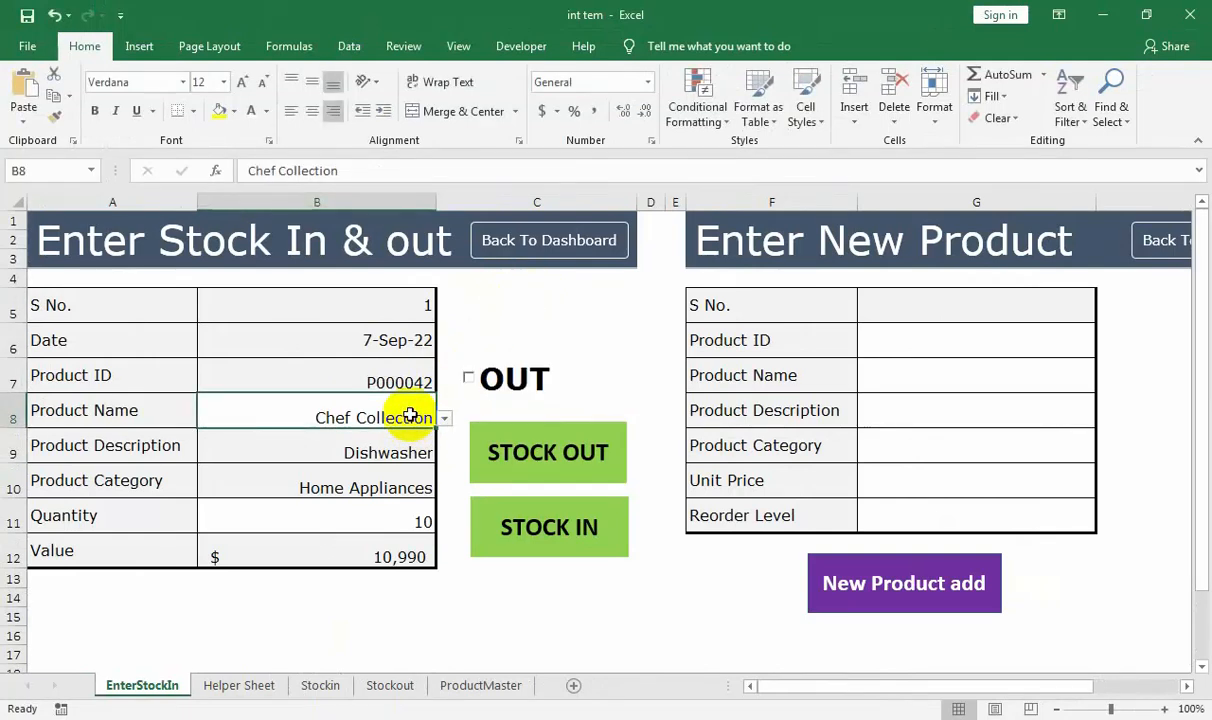
key("Delete")
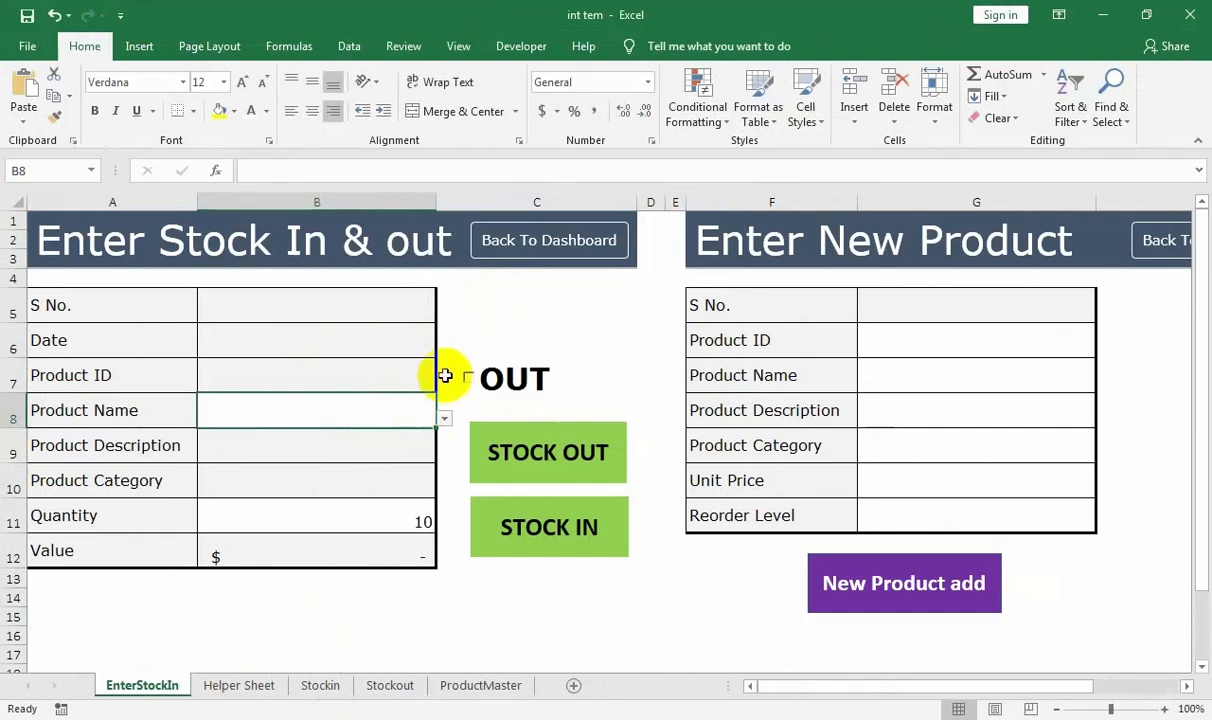
left_click(412, 520)
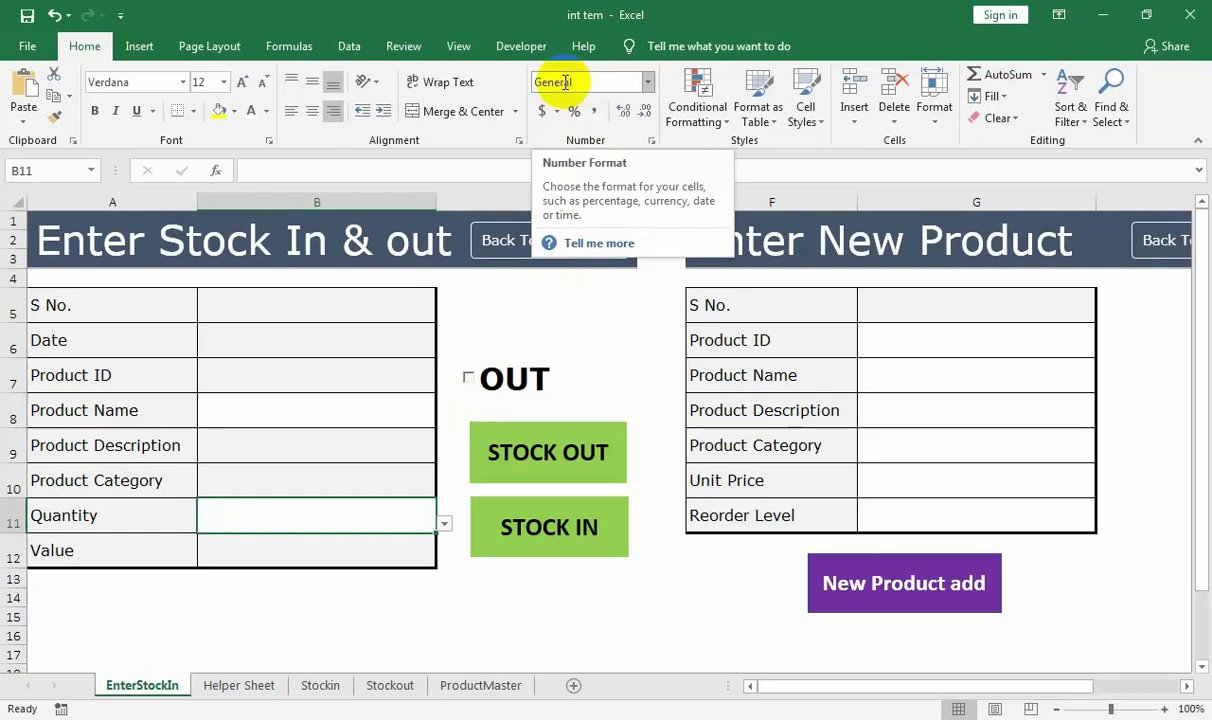
- Cut the STOCK IN and STOCK OUT button shapes from the entry form
right_click(590, 452)
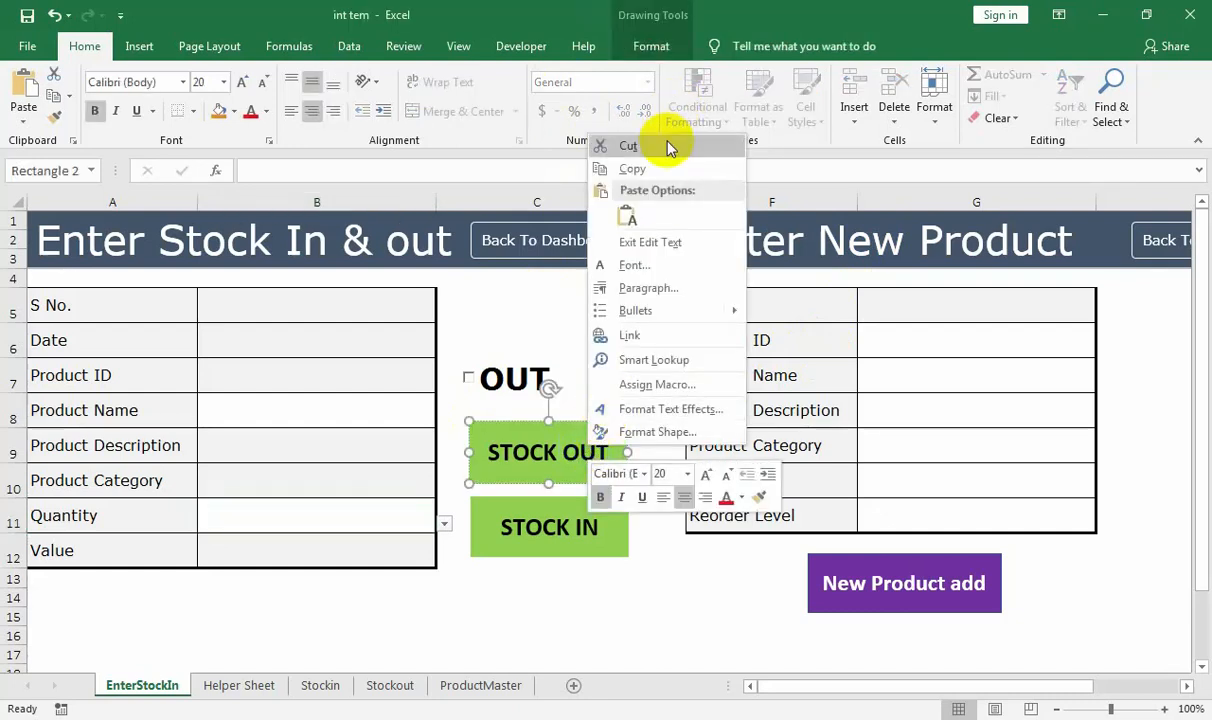
left_click(570, 460)
right_click(553, 500)
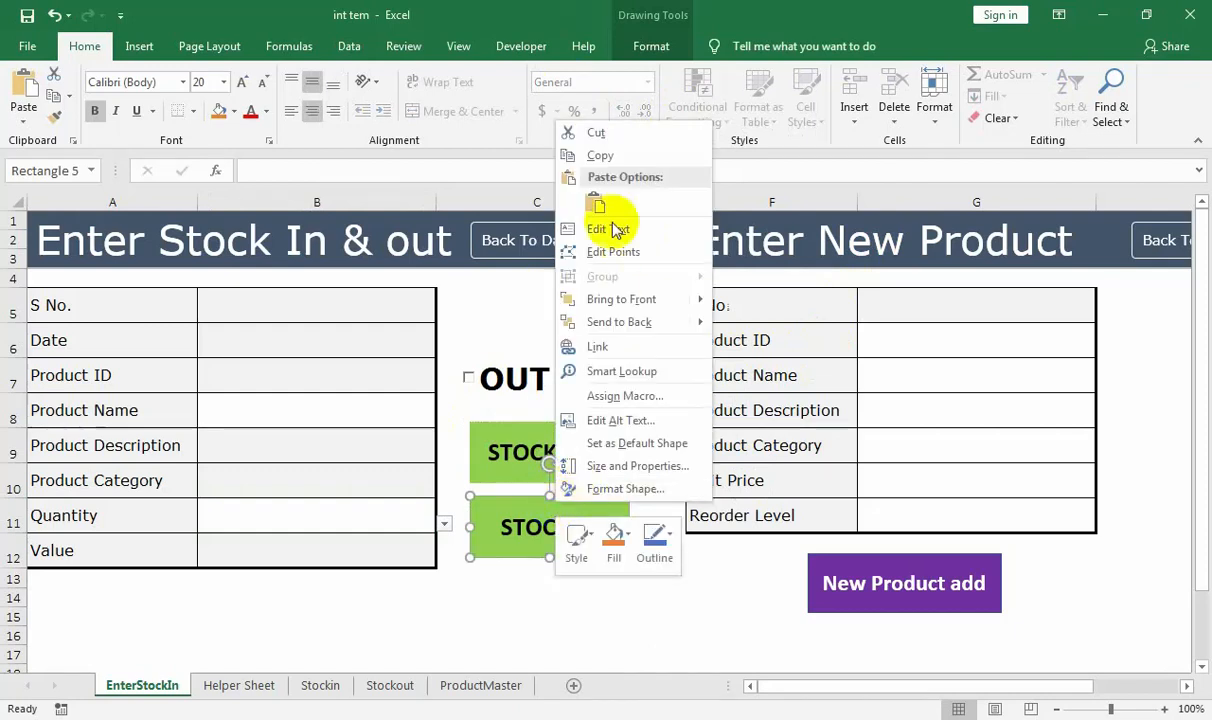
left_click(605, 130)
right_click(587, 430)
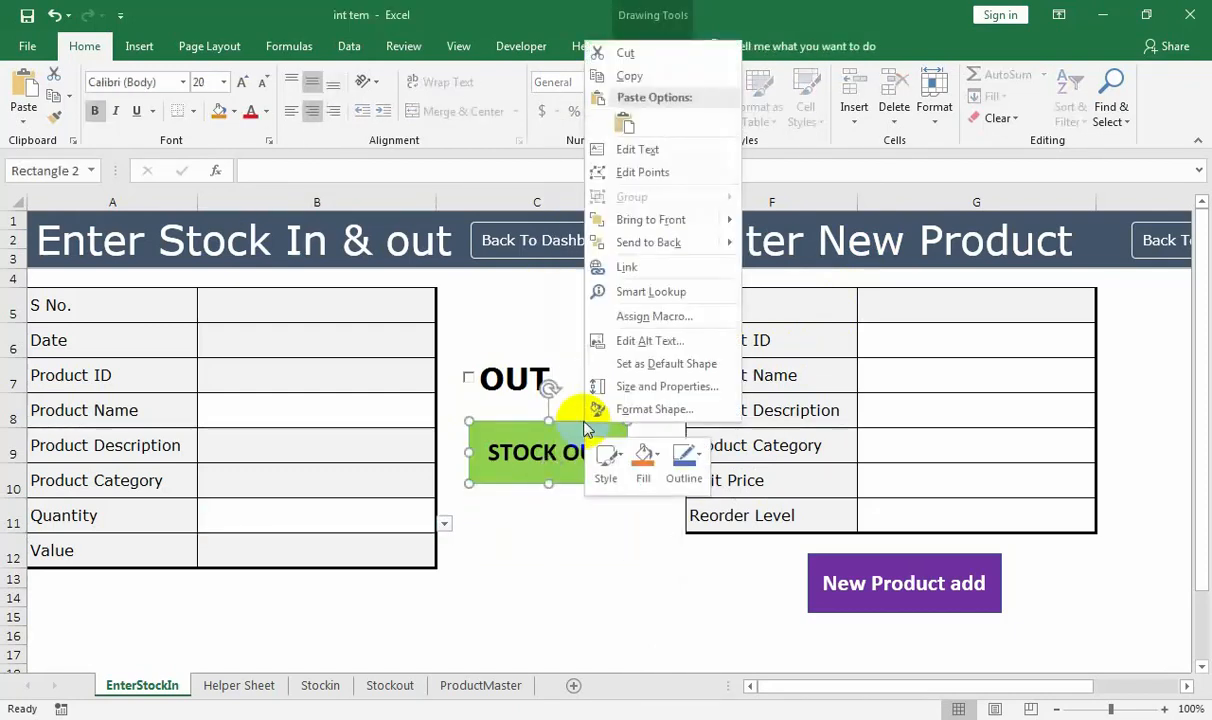
left_click(602, 49)
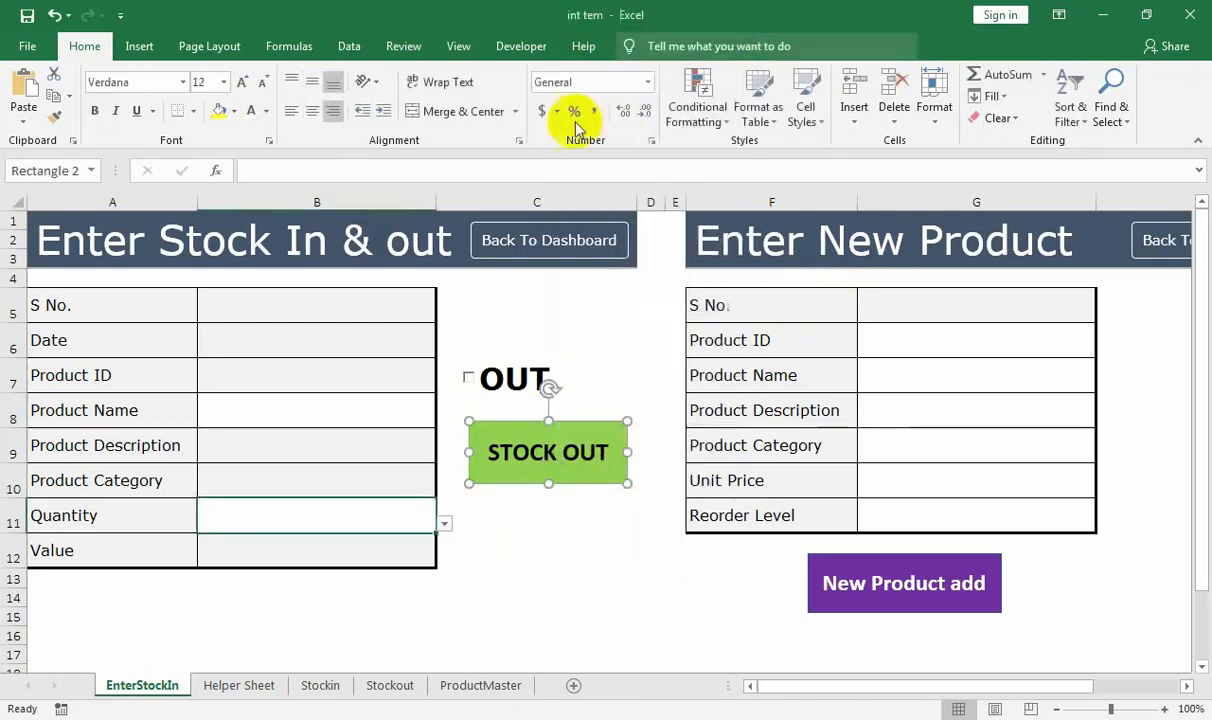
- Draw a new rectangular button shape below the OUT checkbox, beside the entry table
left_click(161, 52)
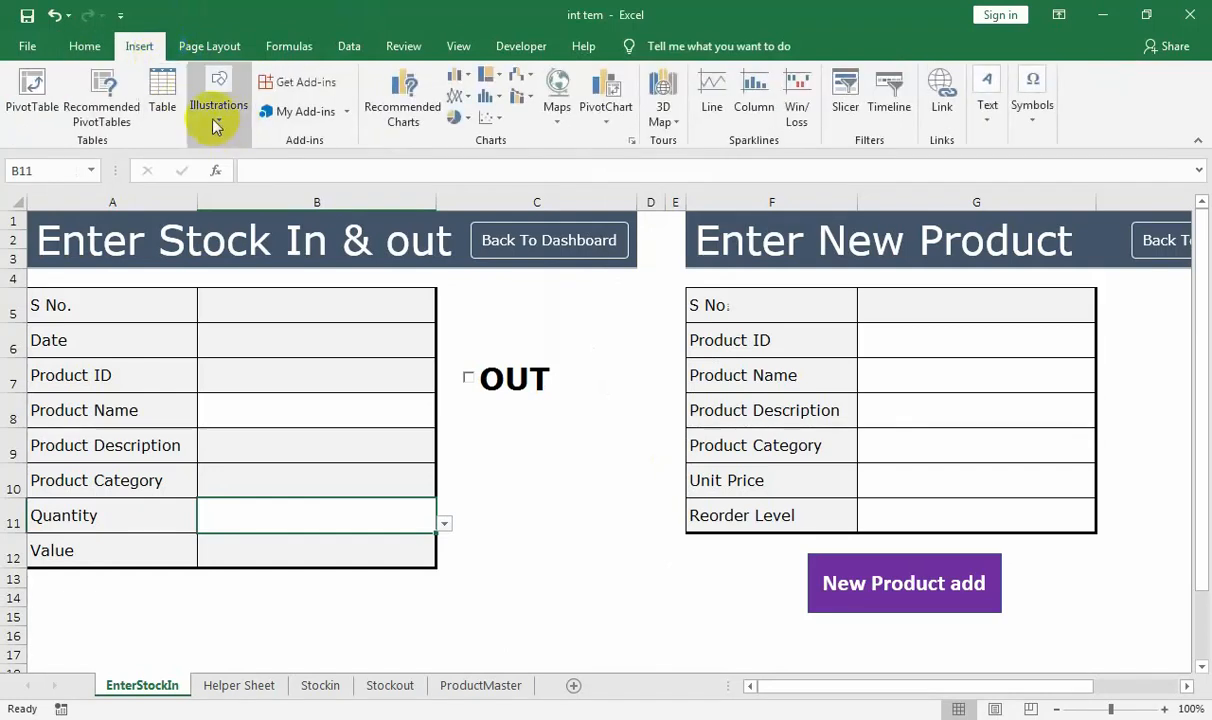
left_click(216, 110)
left_click(299, 190)
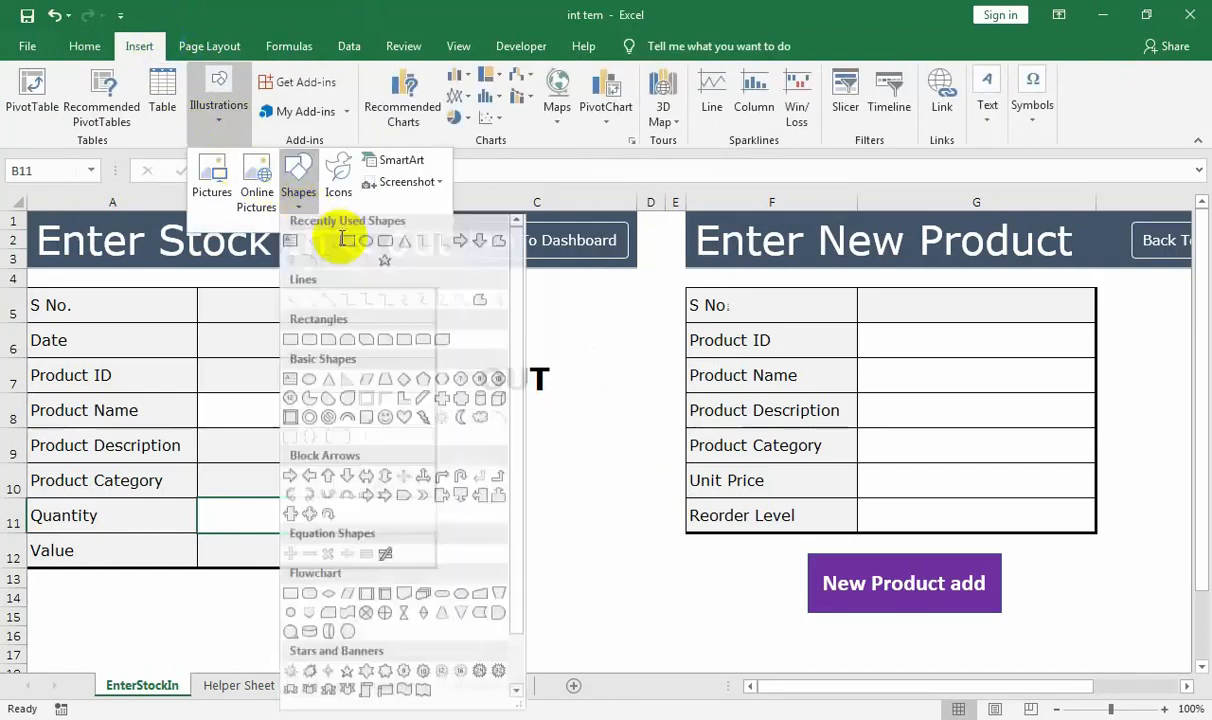
left_click(381, 246)
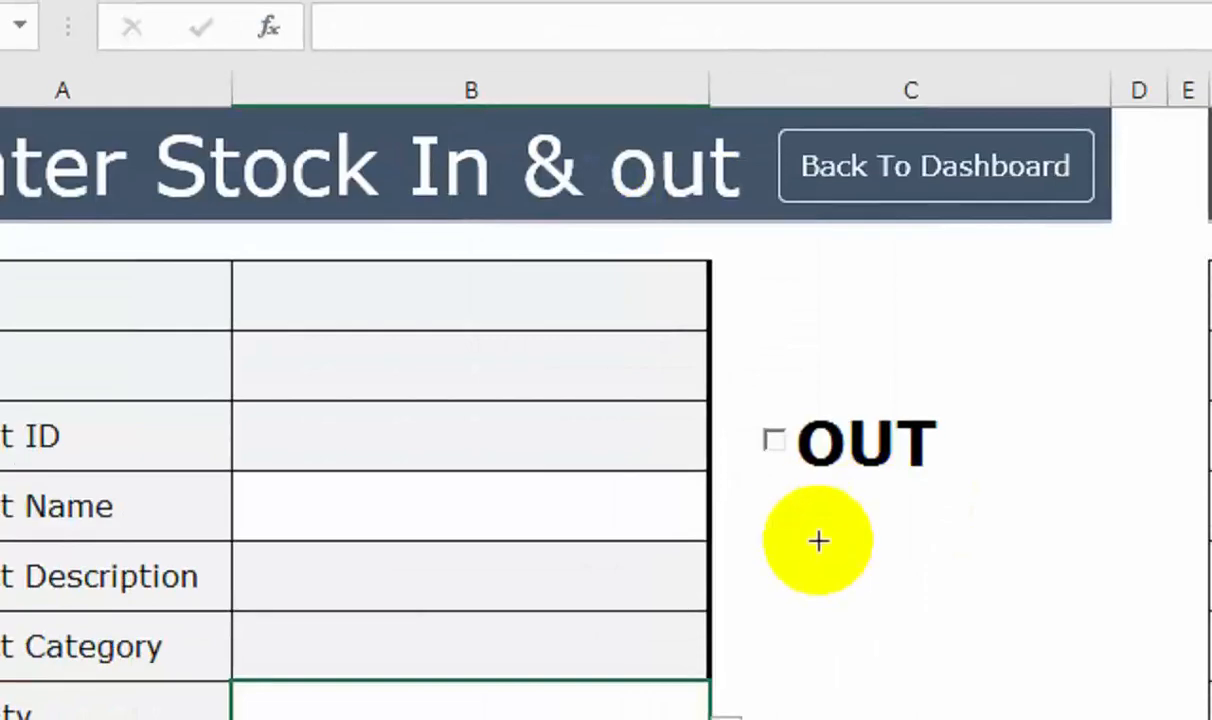
left_click_drag(812, 524, 1140, 636)
left_click_drag(909, 540, 910, 542)
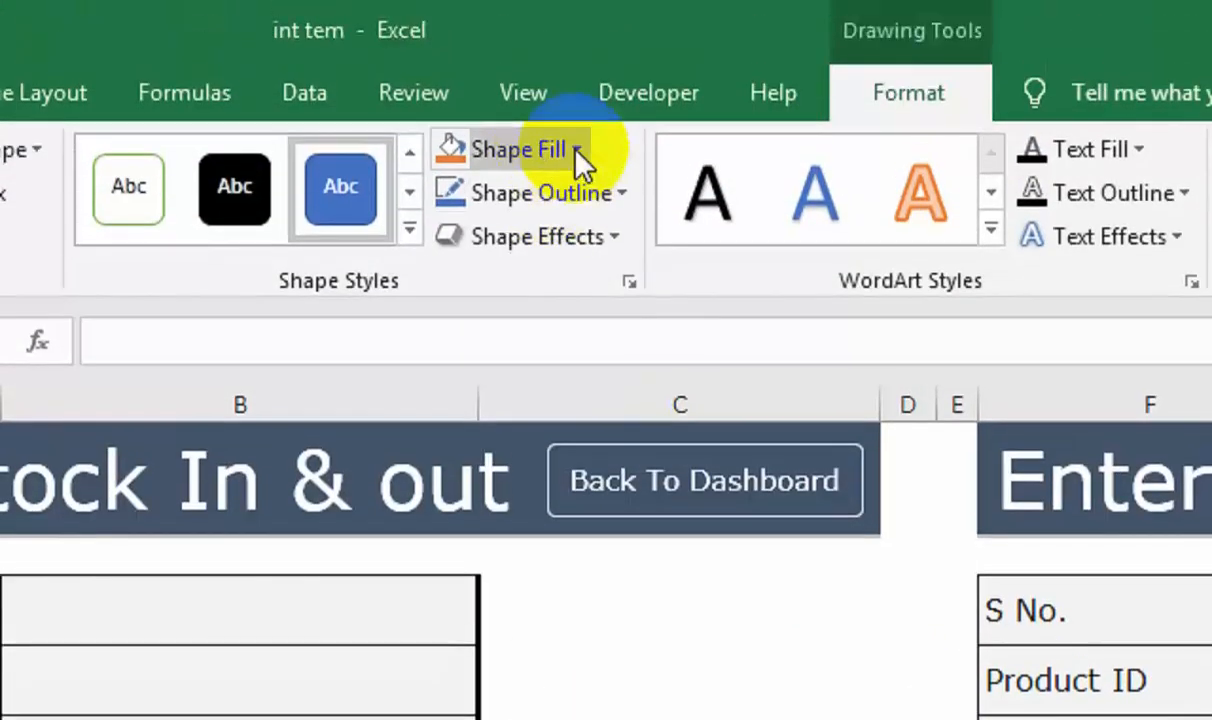
- Fill the new rounded button shape with a bright blue-violet from the standard colours
left_click(574, 40)
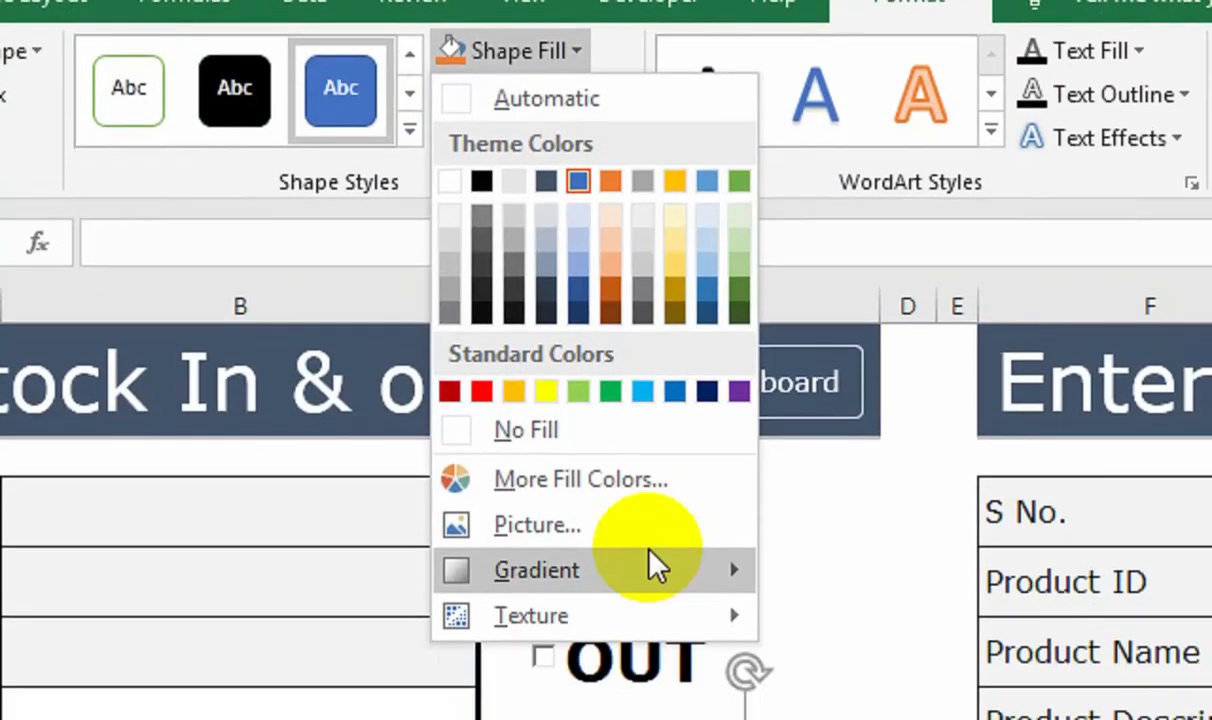
mouse_move(655, 661)
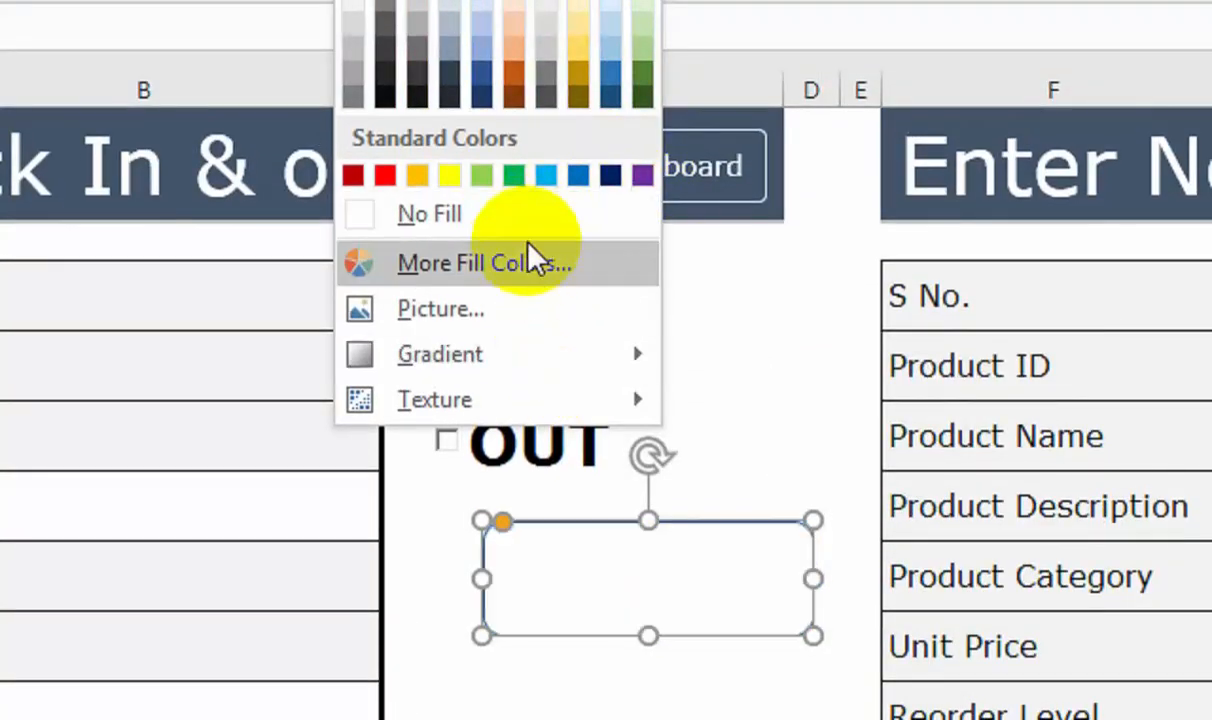
left_click(533, 258)
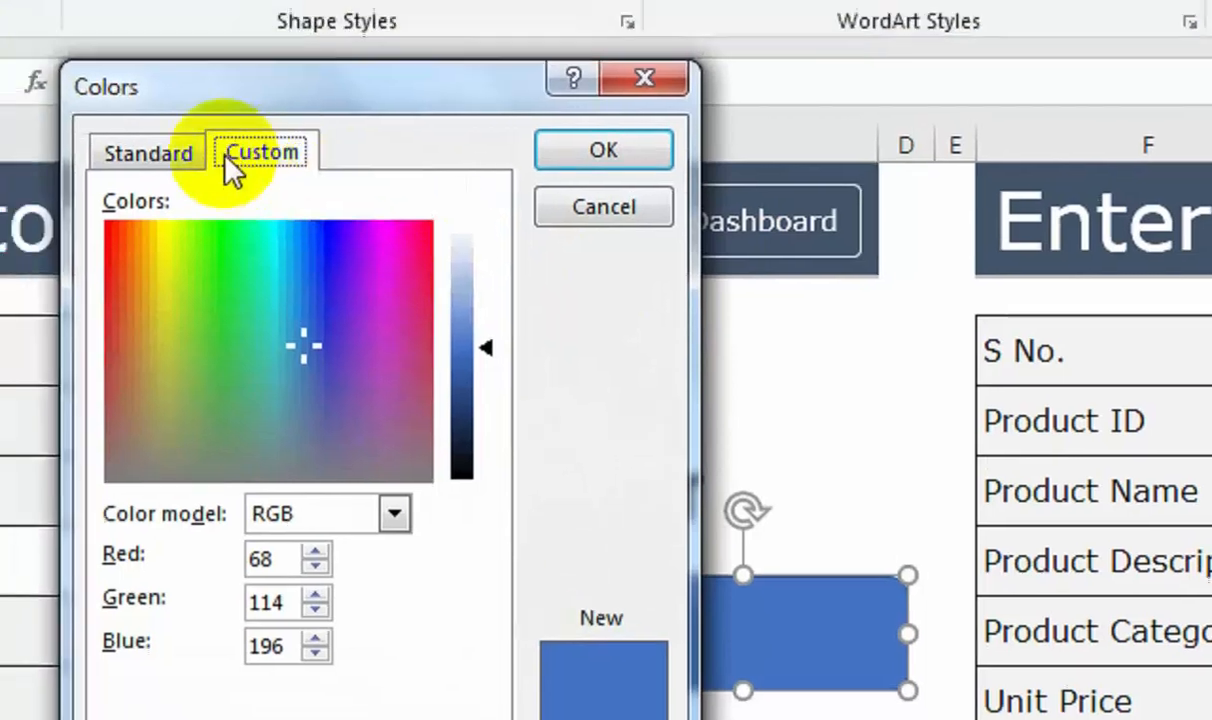
left_click(149, 152)
left_click(488, 366)
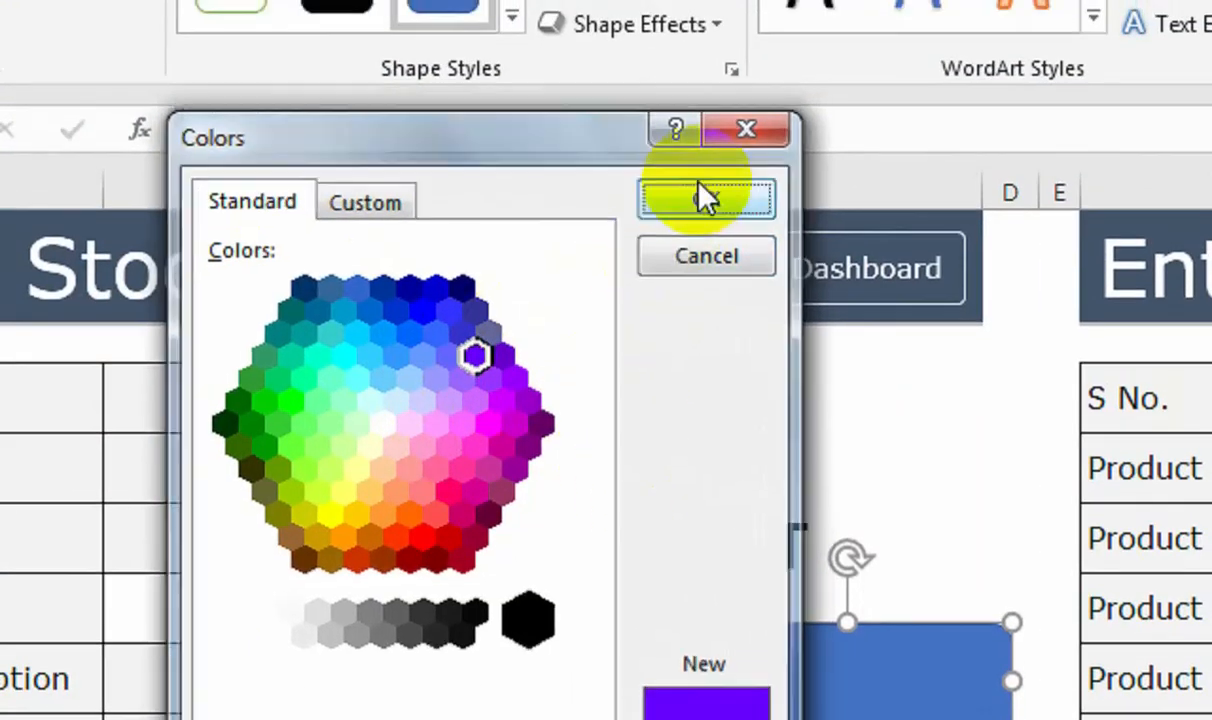
left_click(706, 187)
- Apply a dark-variation vertical gradient to the button's fill and place a duplicate of the button directly below it
left_click(680, 142)
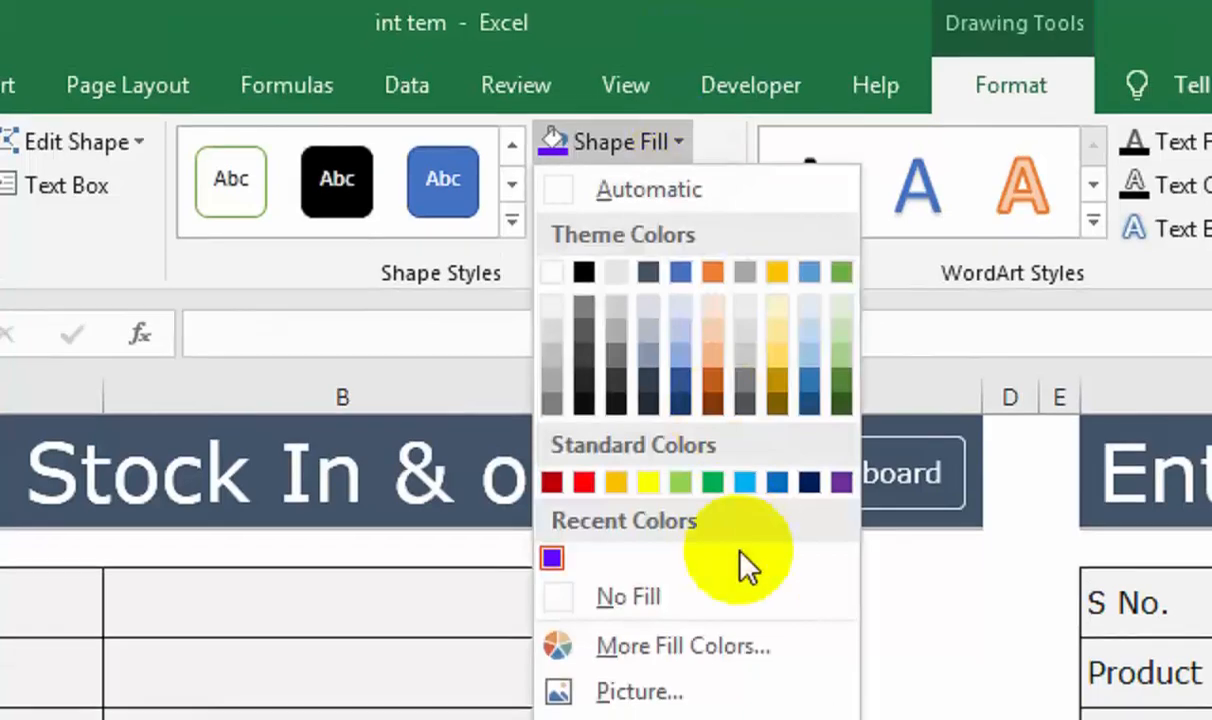
mouse_move(810, 615)
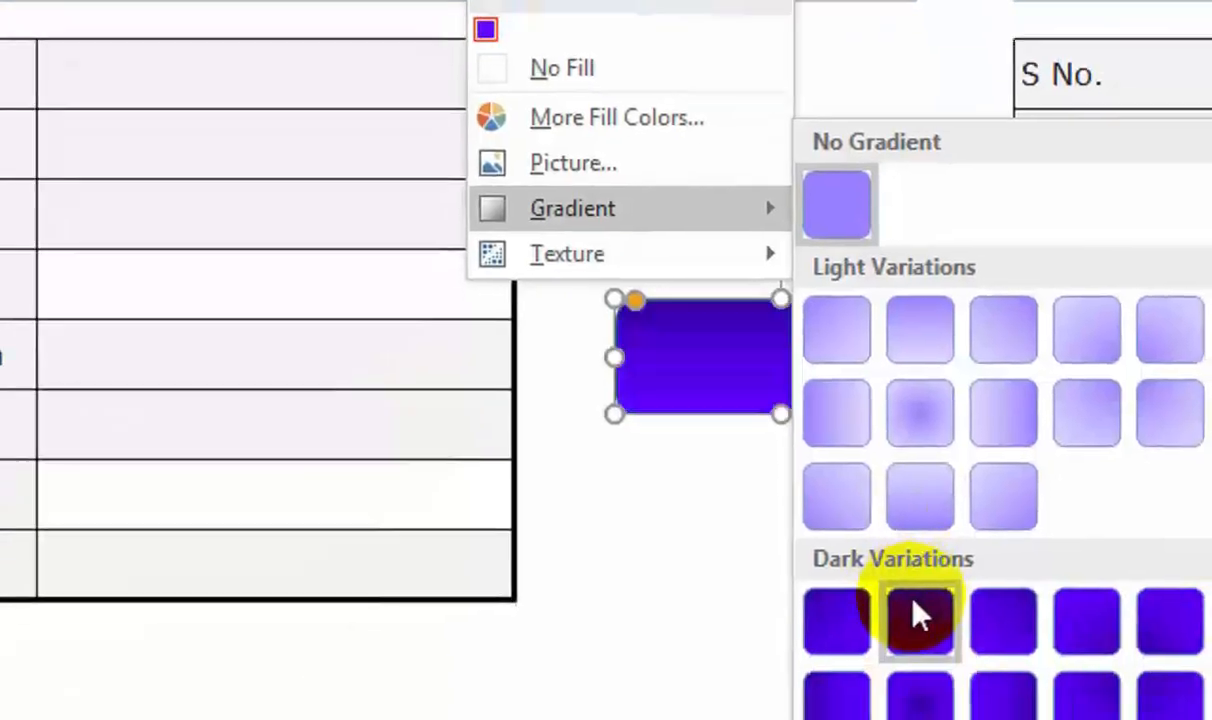
left_click(919, 615)
left_click_drag(804, 392, 790, 498)
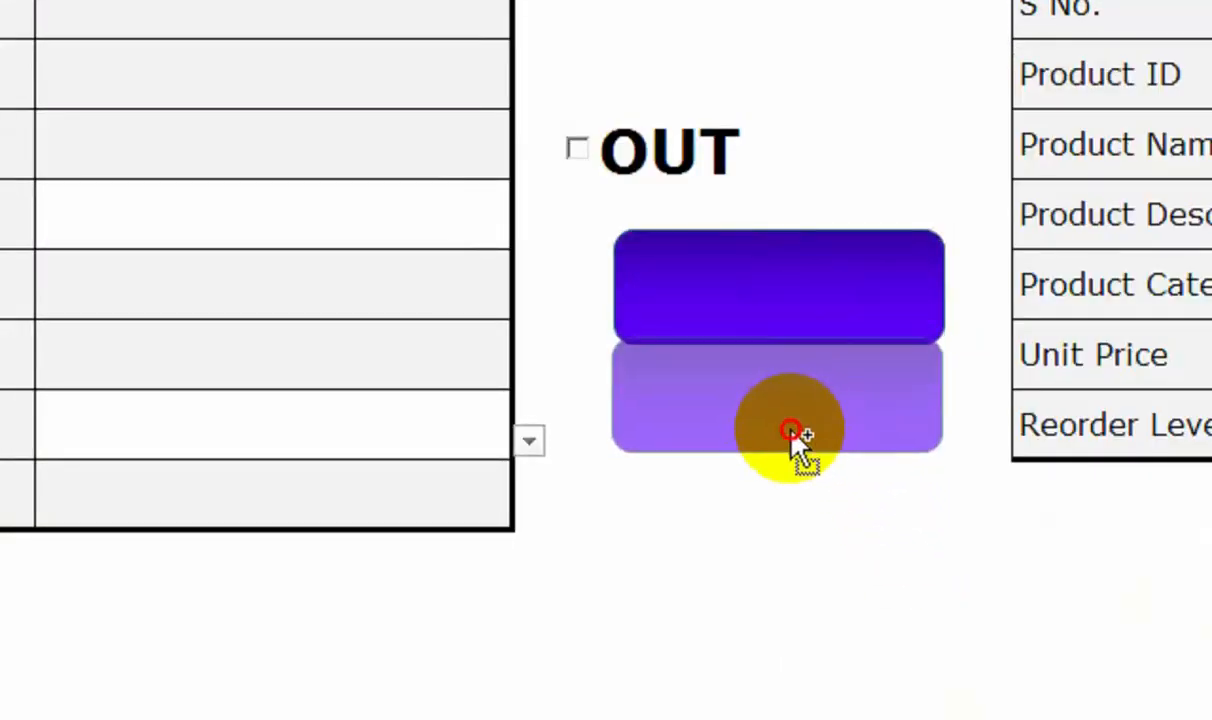
left_click_drag(795, 435, 800, 490)
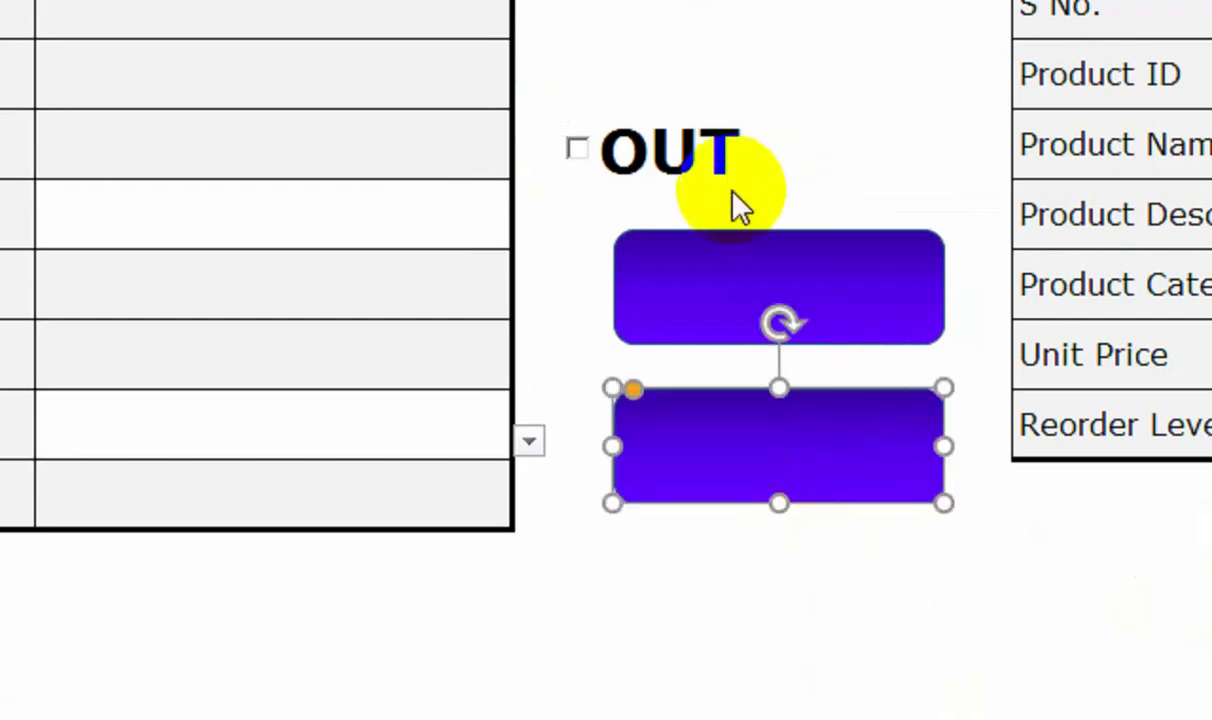
- Add the text "STOCK OUT" to the upper button shape
right_click(725, 257)
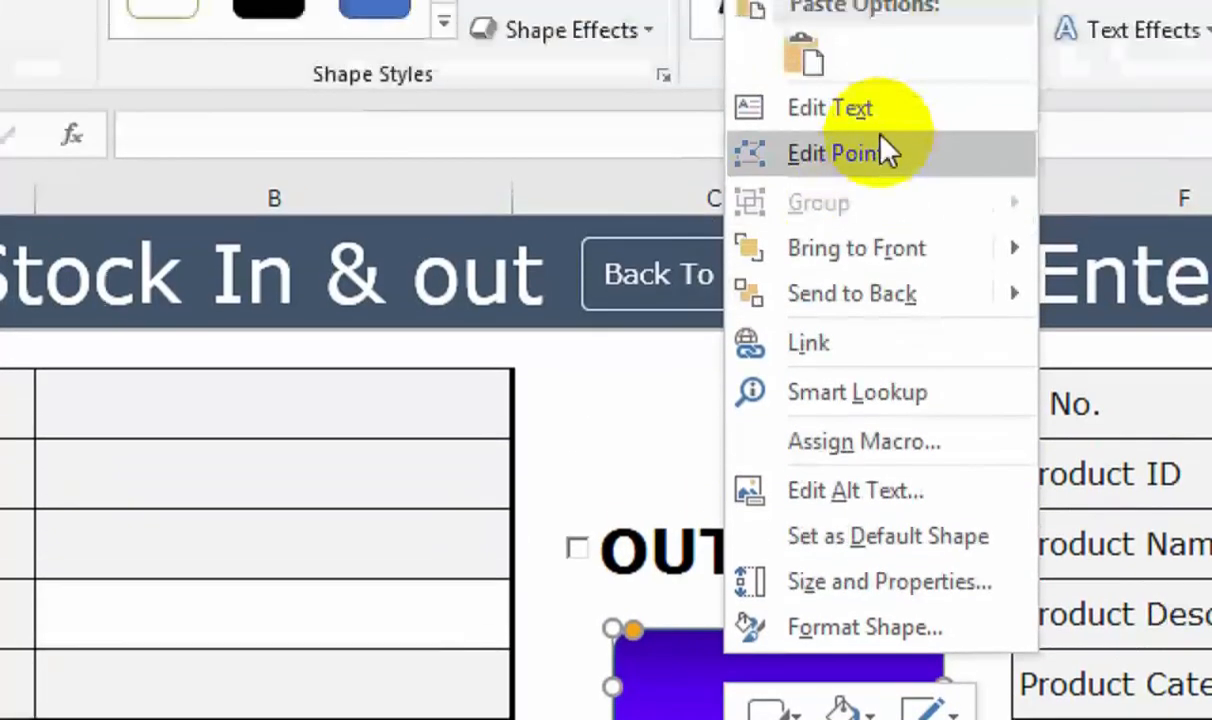
left_click(850, 108)
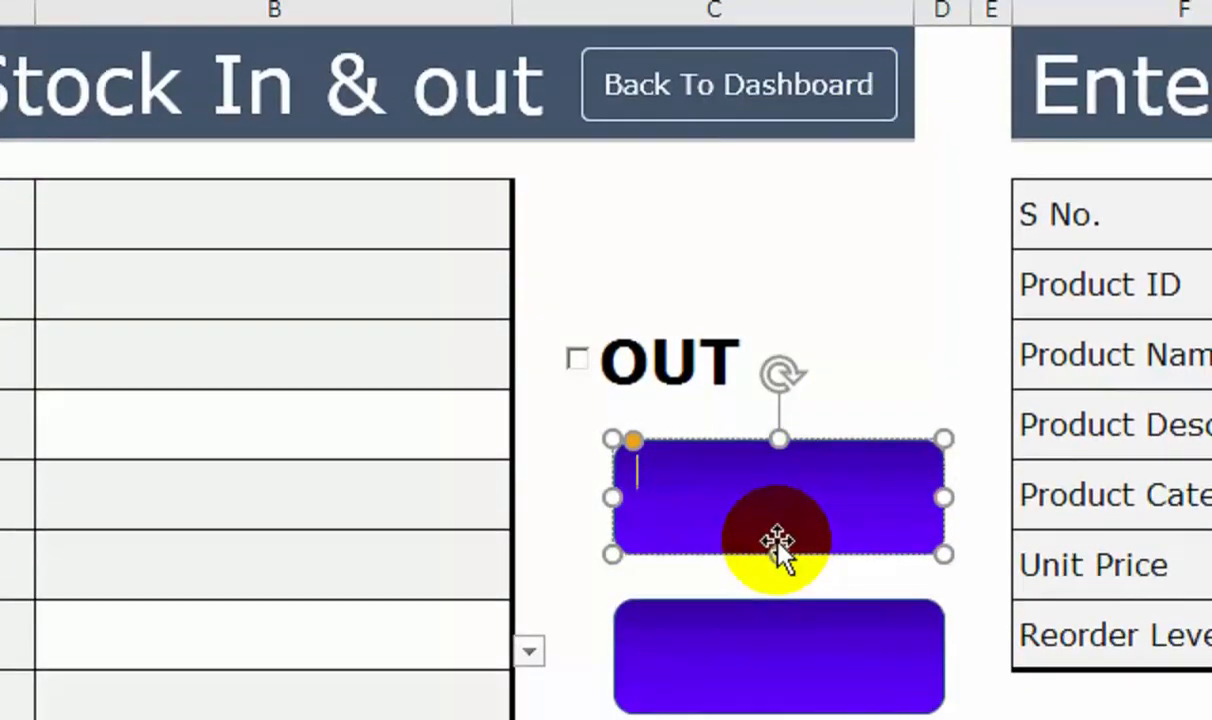
type("s")
key("BackSpace")
type("STOCK OUT")
- Centre the STOCK OUT label horizontally and vertically, make it bold, and enlarge its font to size 20
left_click_drag(780, 548, 712, 425)
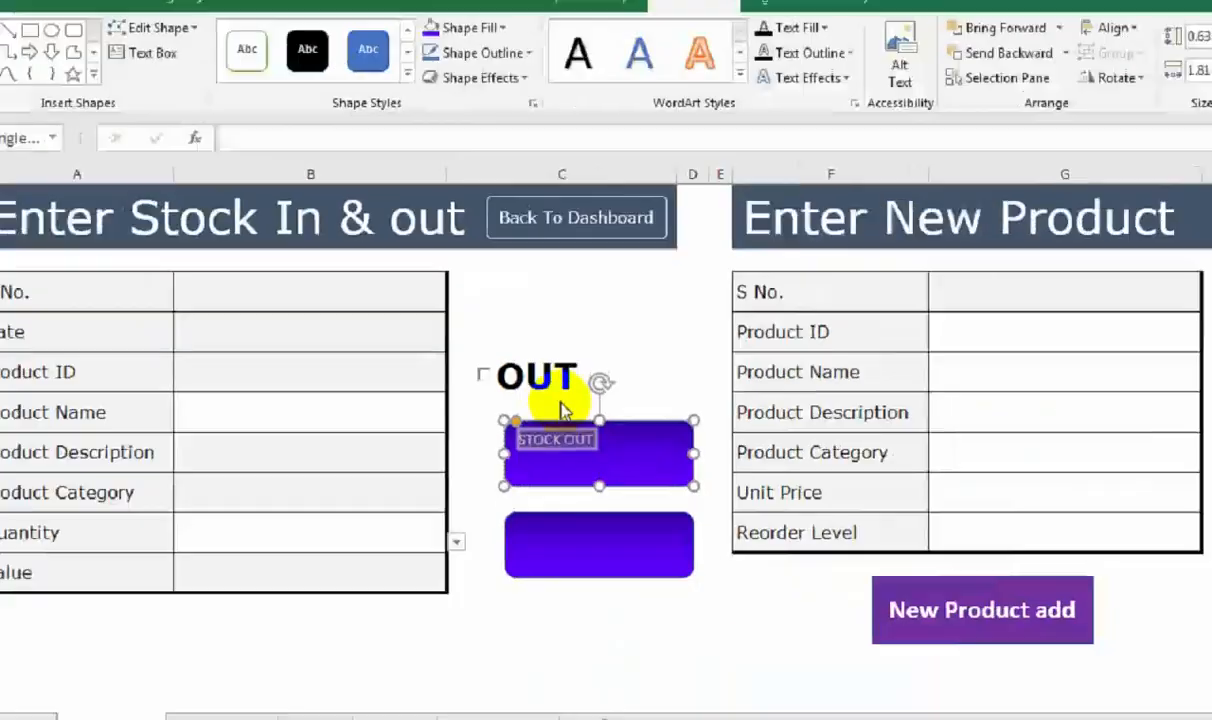
left_click(44, 4)
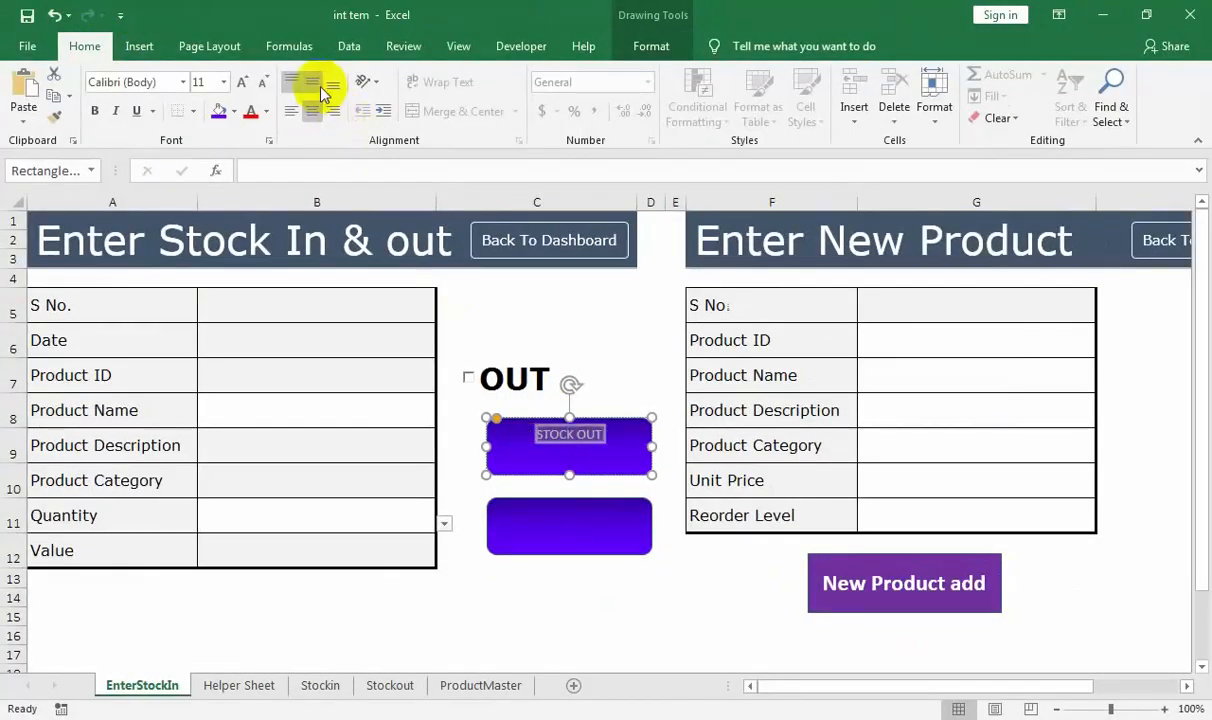
left_click(94, 111)
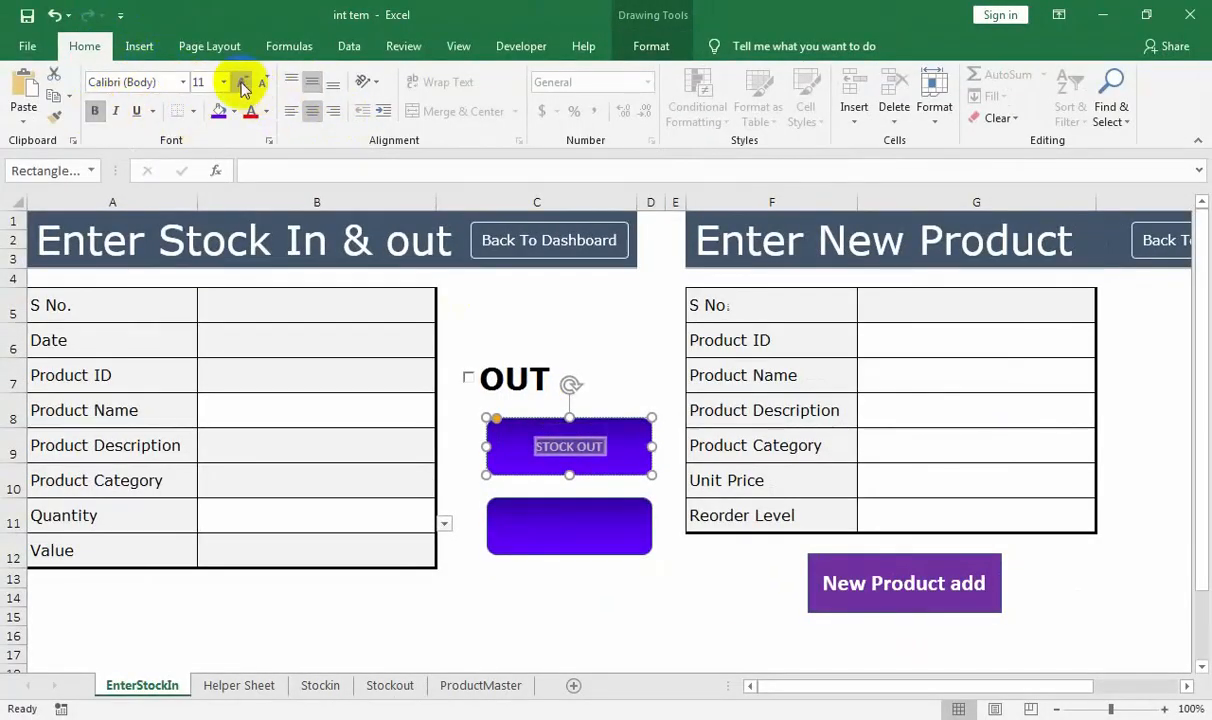
left_click(241, 84)
left_click(241, 84)
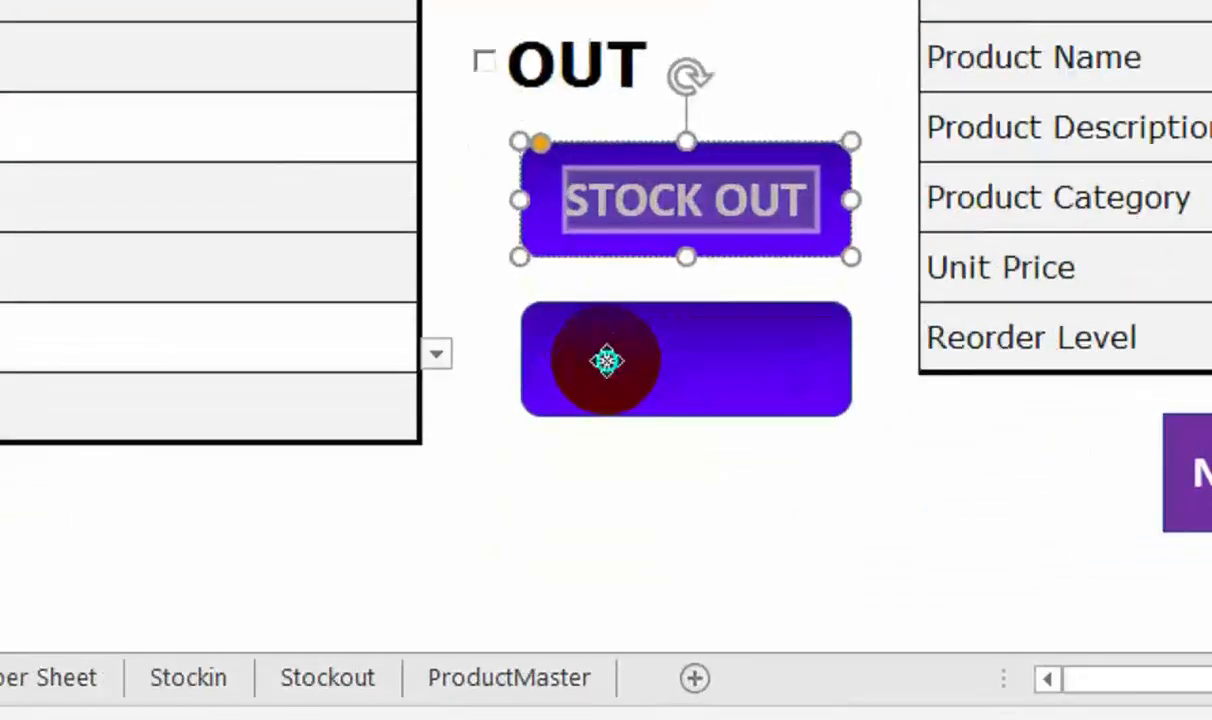
- Add the text "STOCK IN" to the lower button shape
right_click(535, 523)
left_click(705, 168)
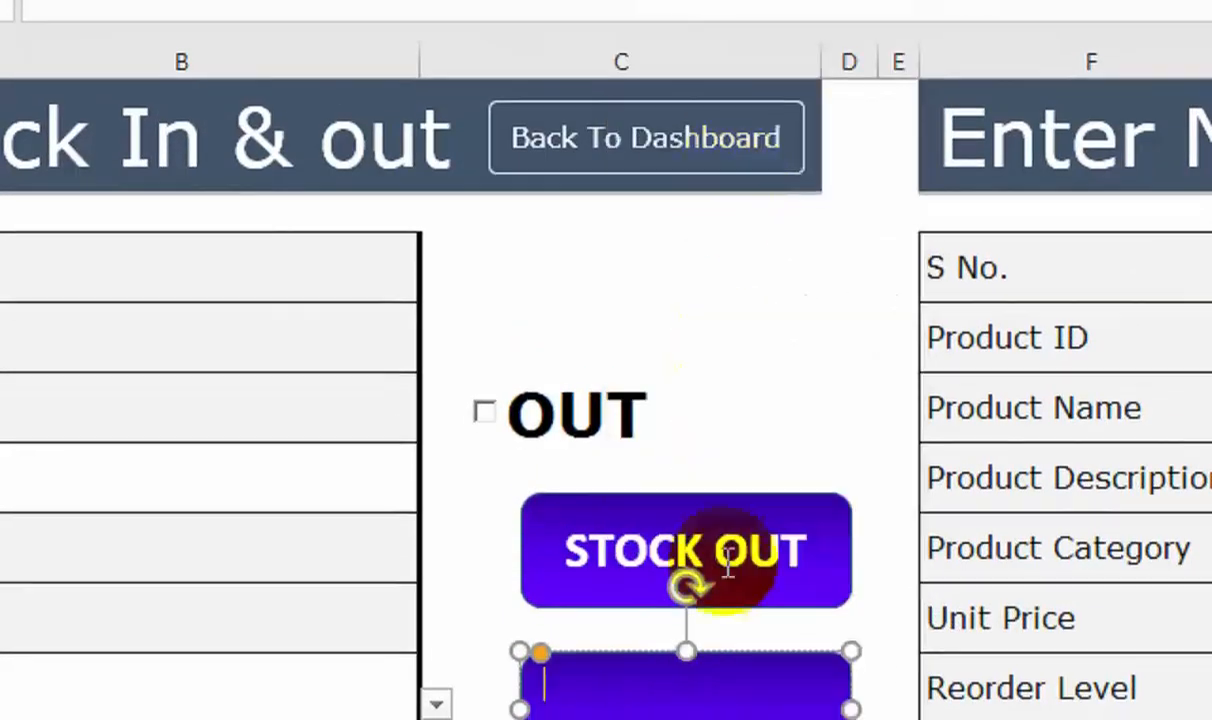
type("STOCK I")
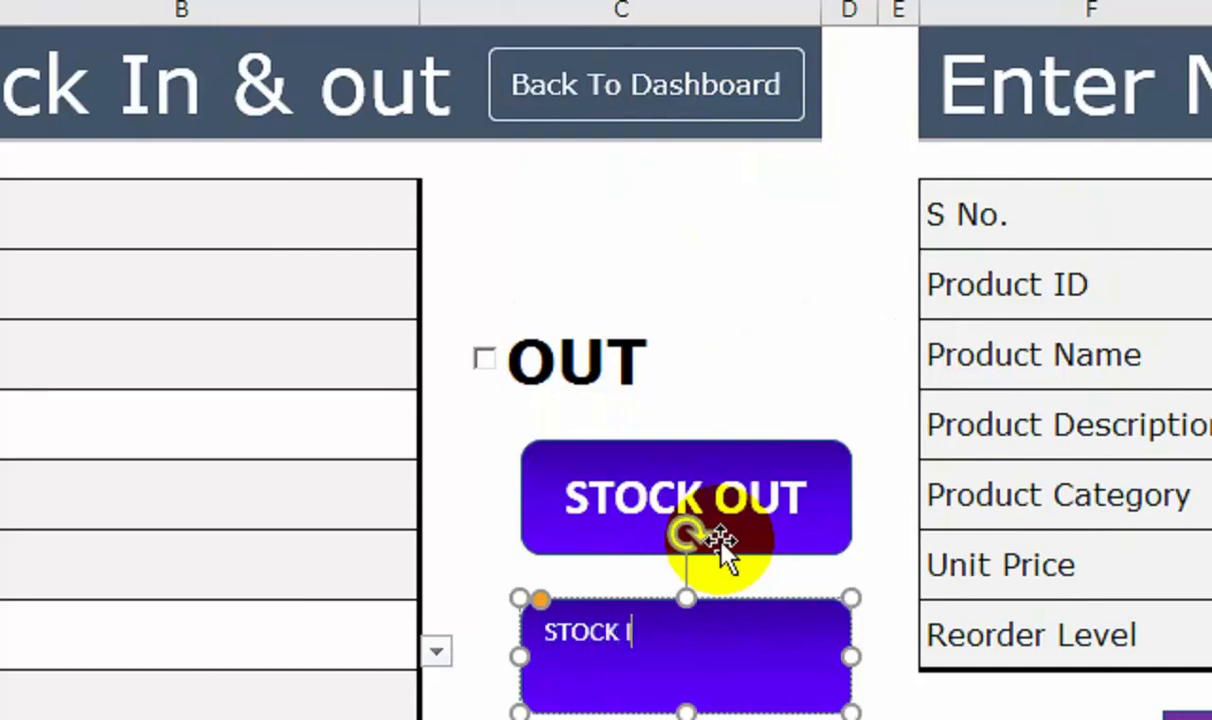
type("N")
- Centre the STOCK IN label horizontally and vertically, make it bold, and enlarge its font to size 28
key("ctrl+a")
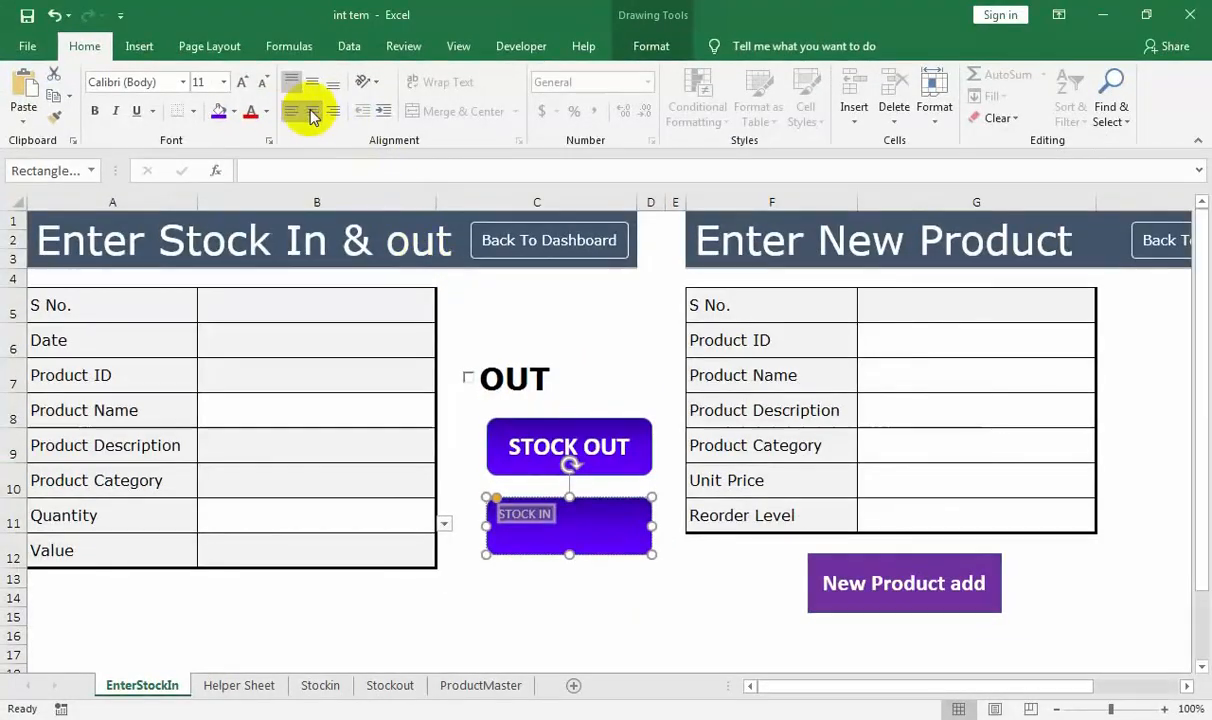
left_click(303, 91)
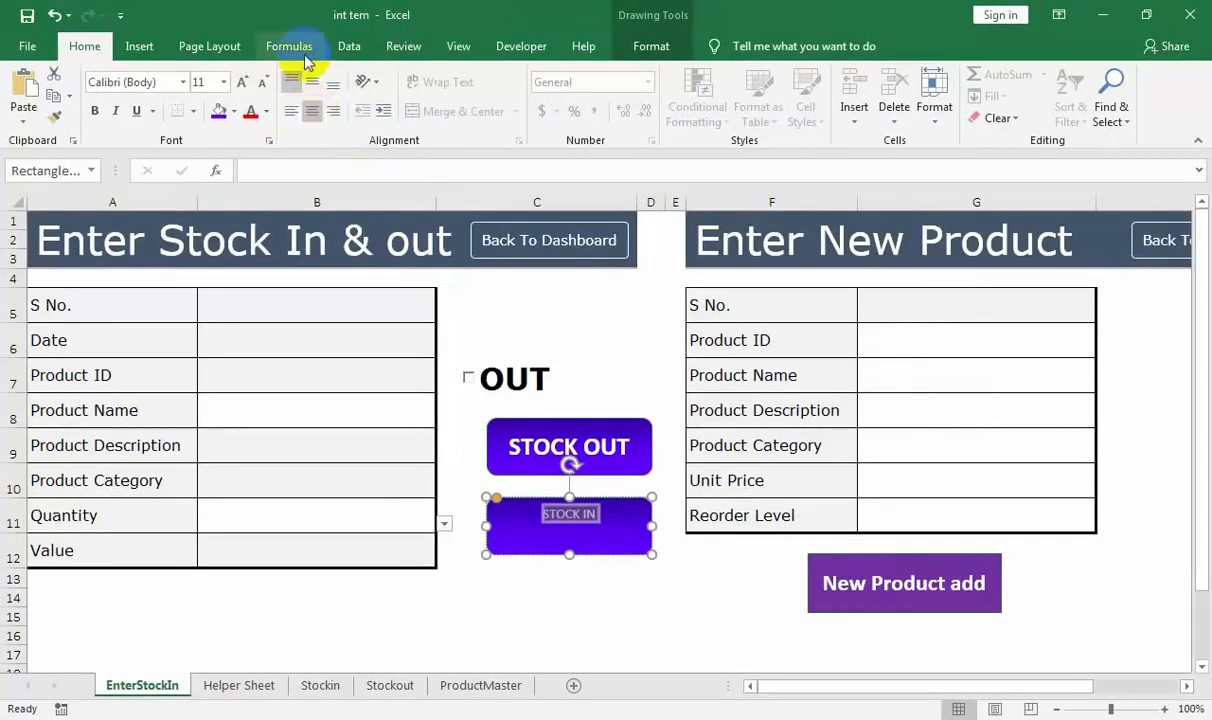
left_click(95, 111)
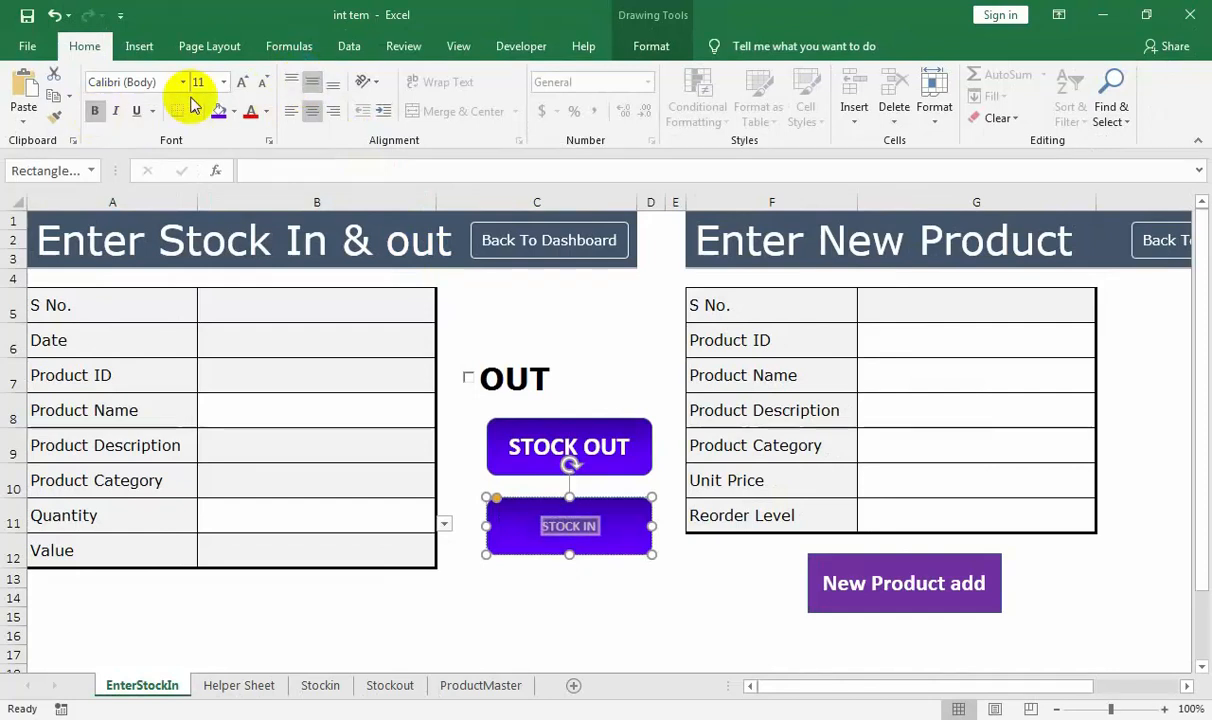
left_click(238, 82)
left_click(238, 82)
left_click(238, 82)
- Reduce the STOCK IN label's font size to match the STOCK OUT label
left_click(555, 433)
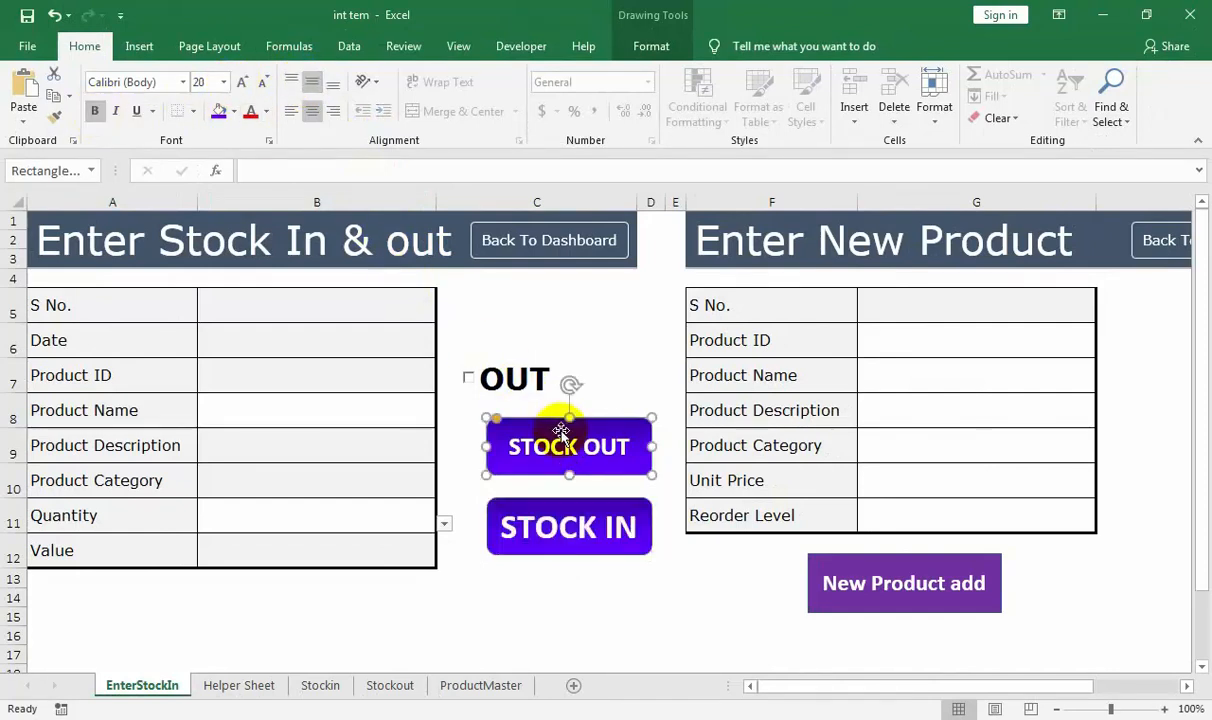
left_click(522, 506)
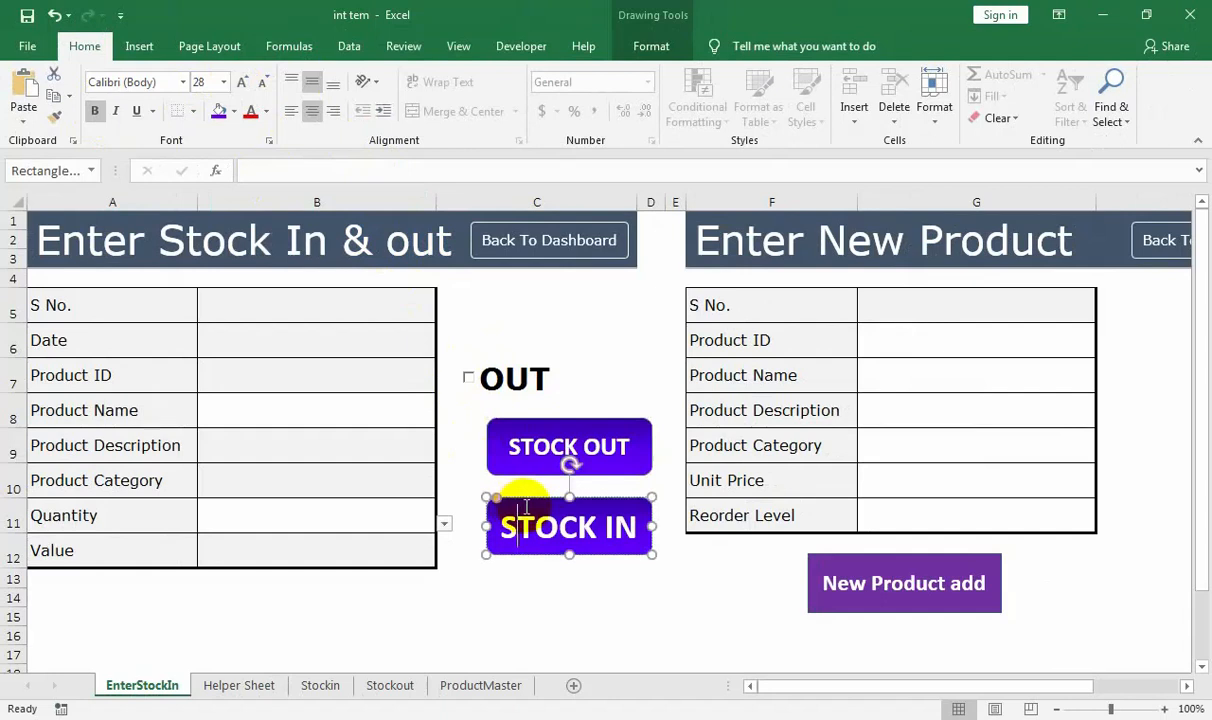
left_click(530, 465)
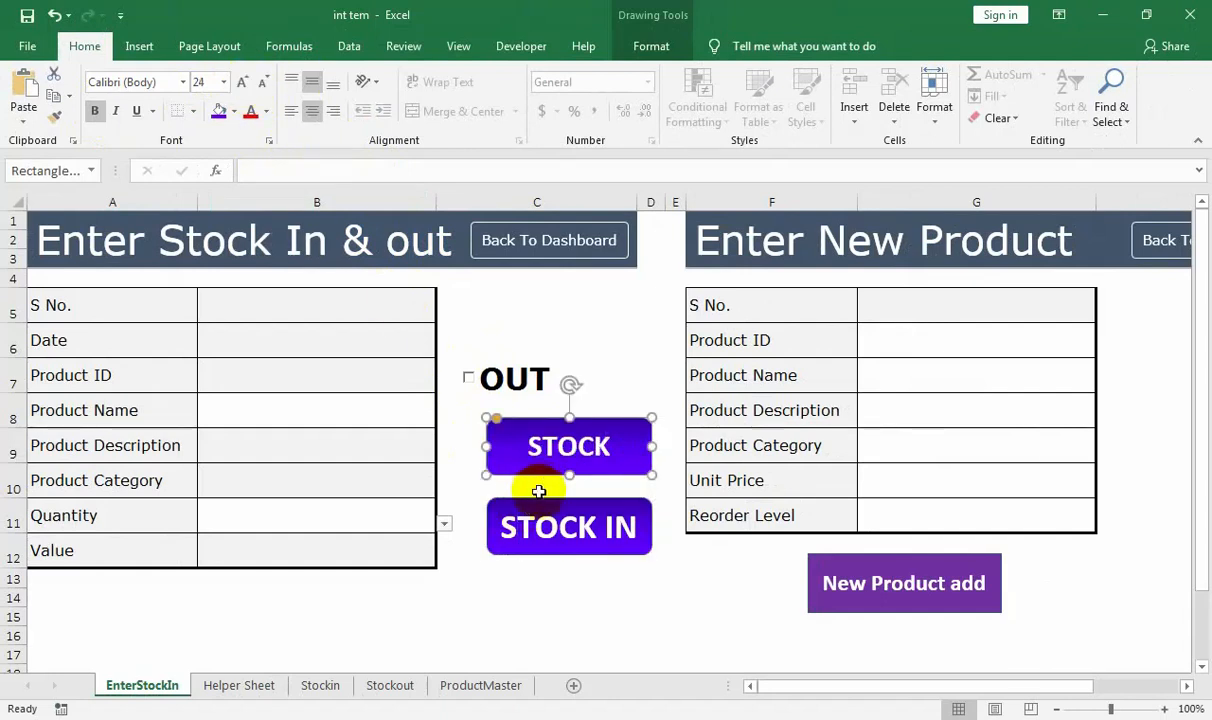
left_click(260, 84)
left_click(260, 84)
left_click(538, 530)
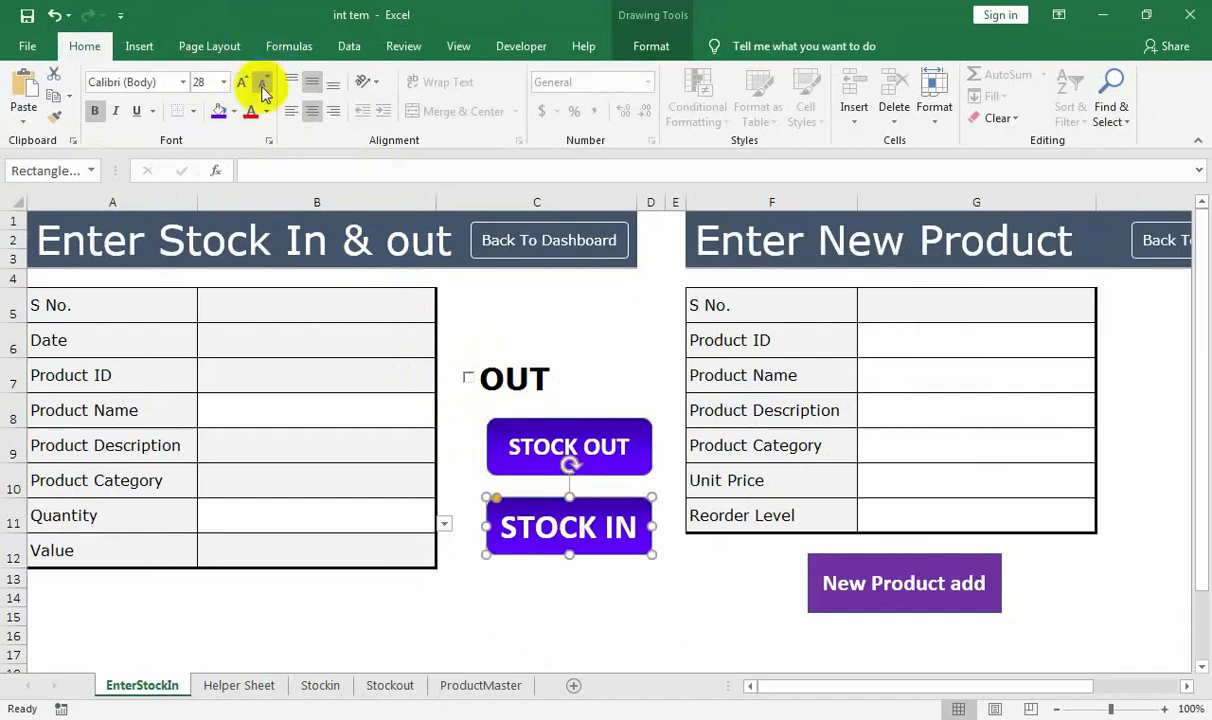
- Tick the OUT checkbox above the STOCK OUT button
left_click(306, 374)
left_click(521, 46)
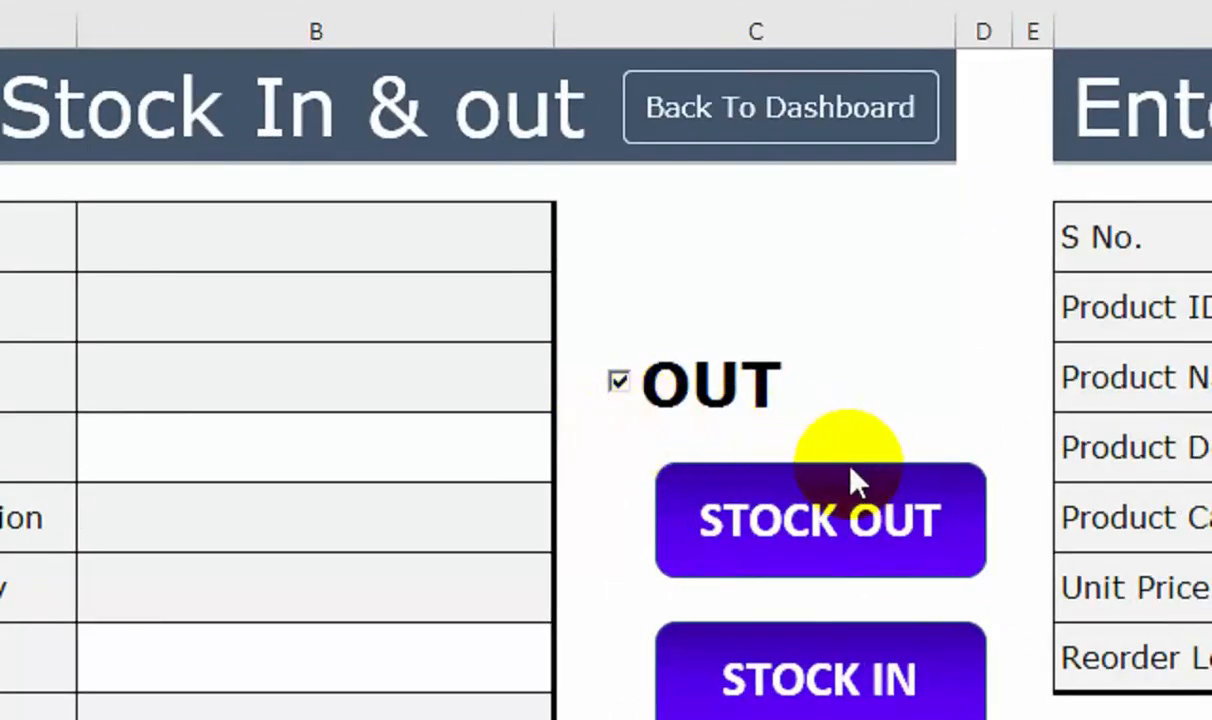
left_click(760, 526)
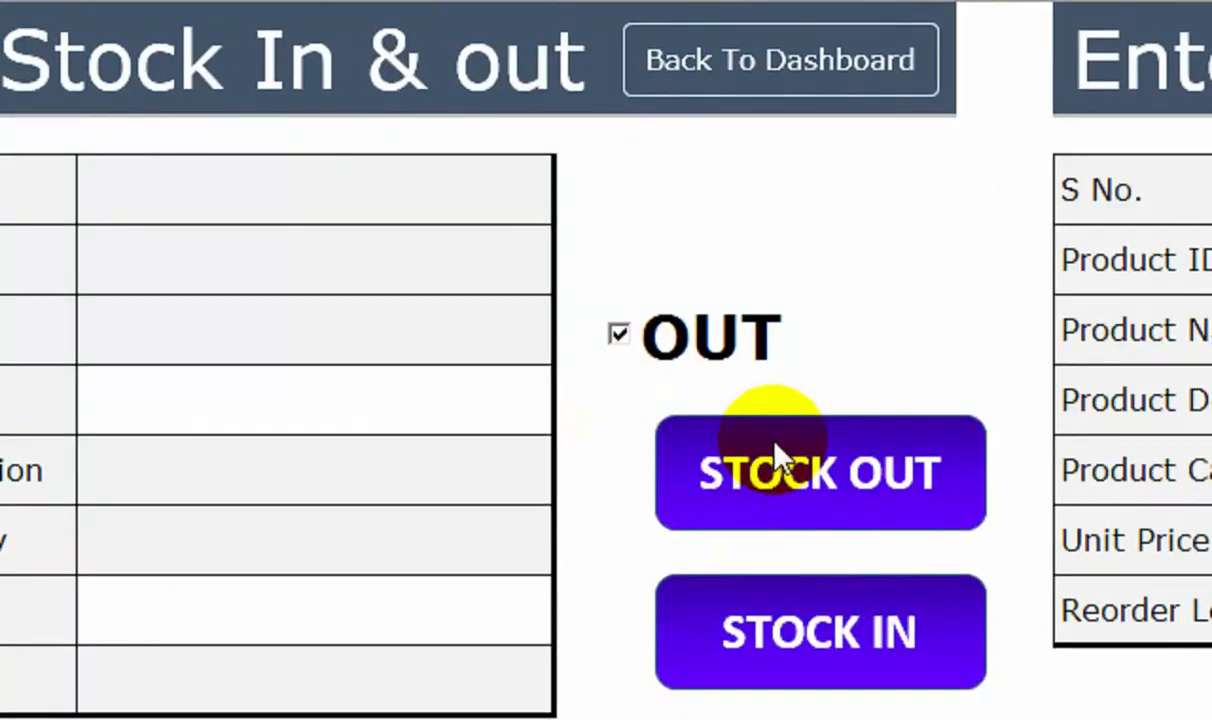
left_click(770, 468)
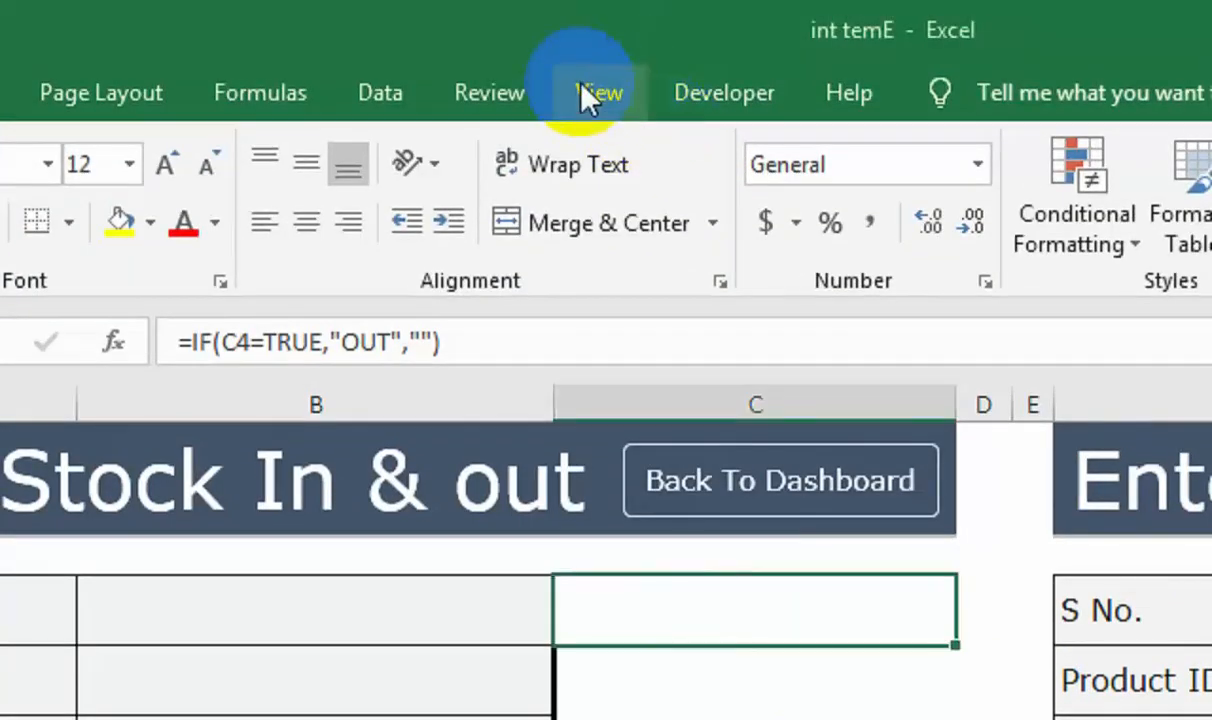
- Start recording a macro named OUT, stored in This Workbook
left_click(596, 91)
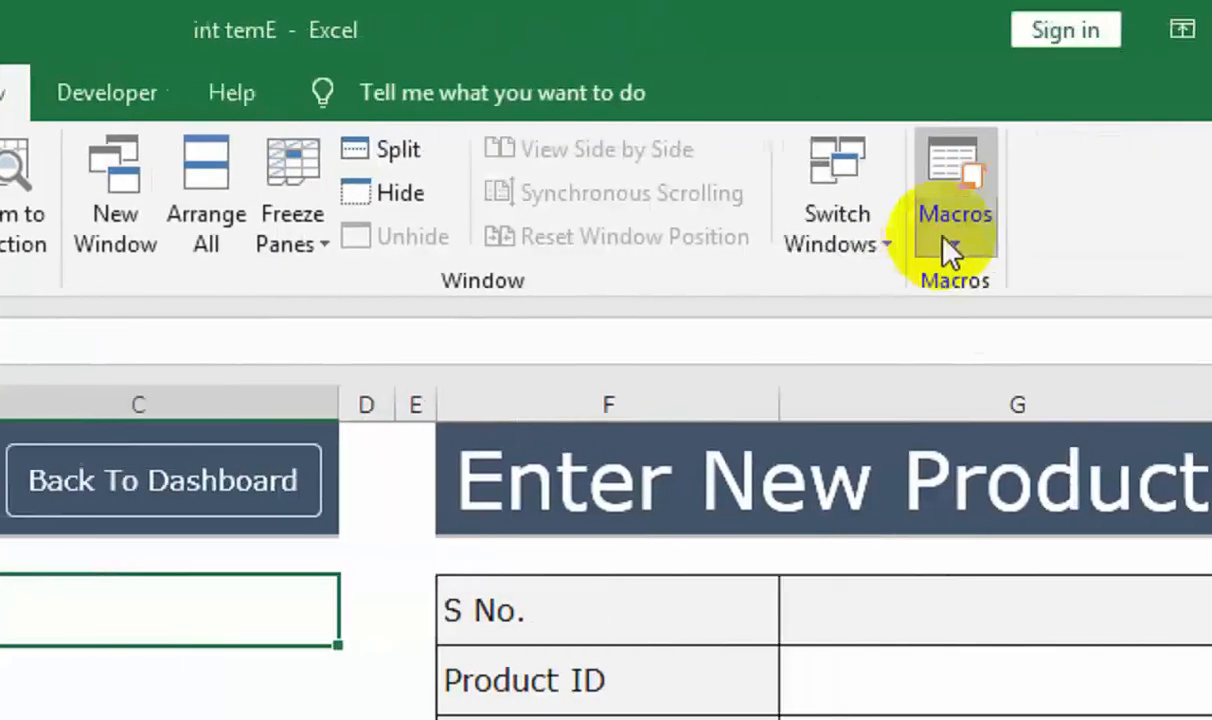
left_click(1120, 240)
left_click(1112, 327)
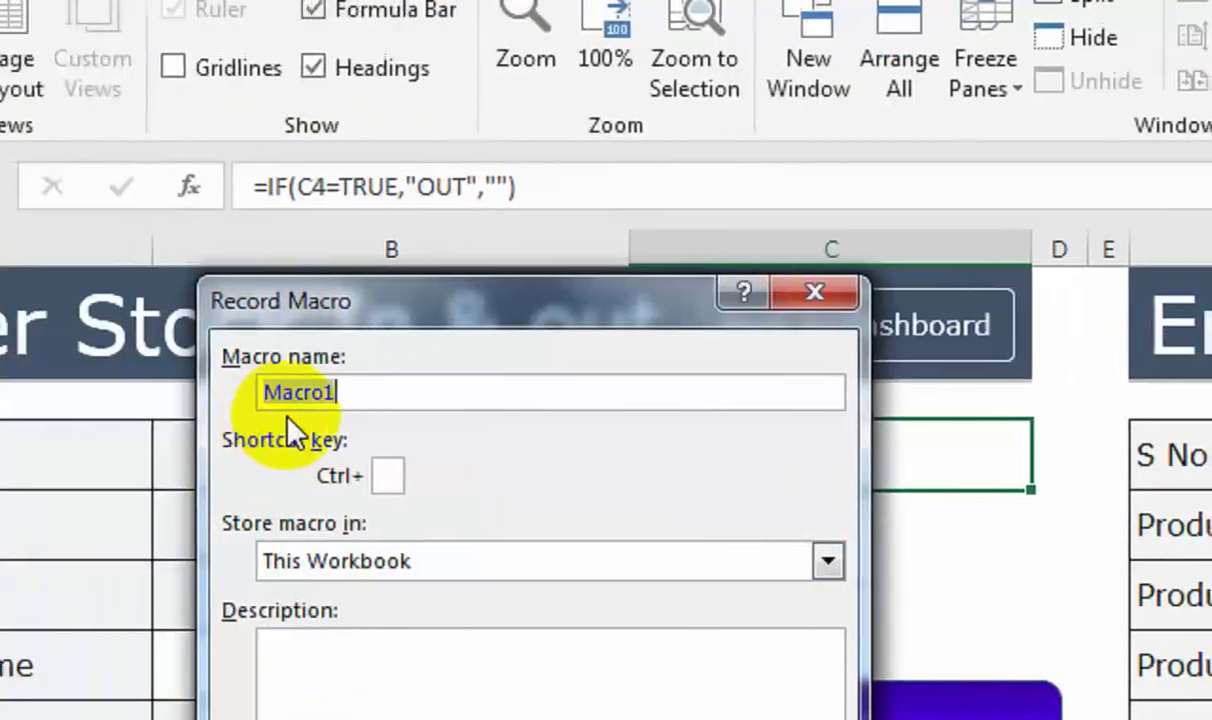
type("OUT")
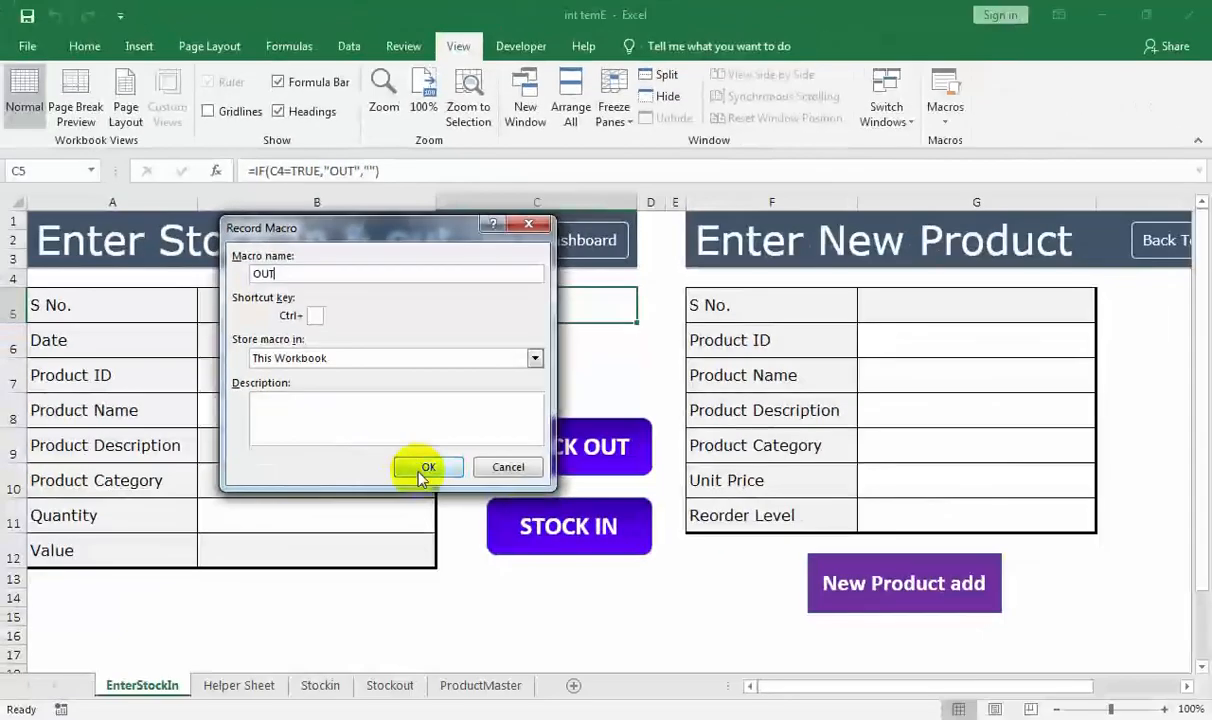
left_click(496, 570)
left_click(603, 422)
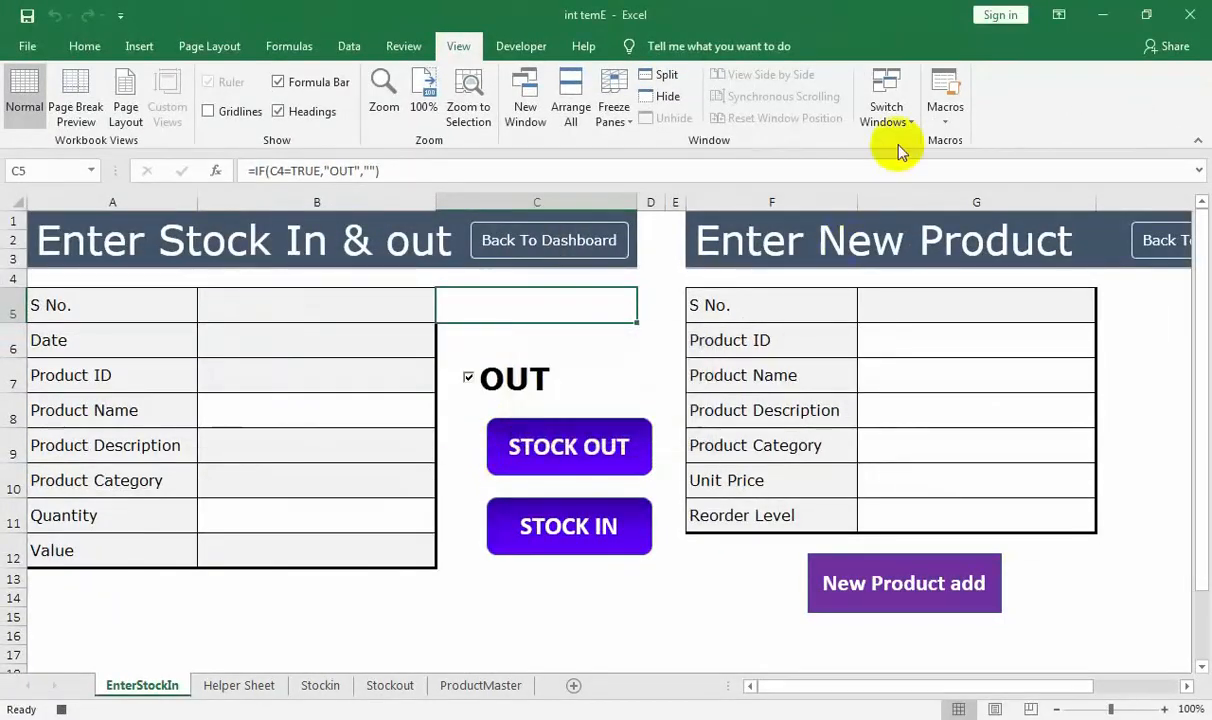
left_click(943, 124)
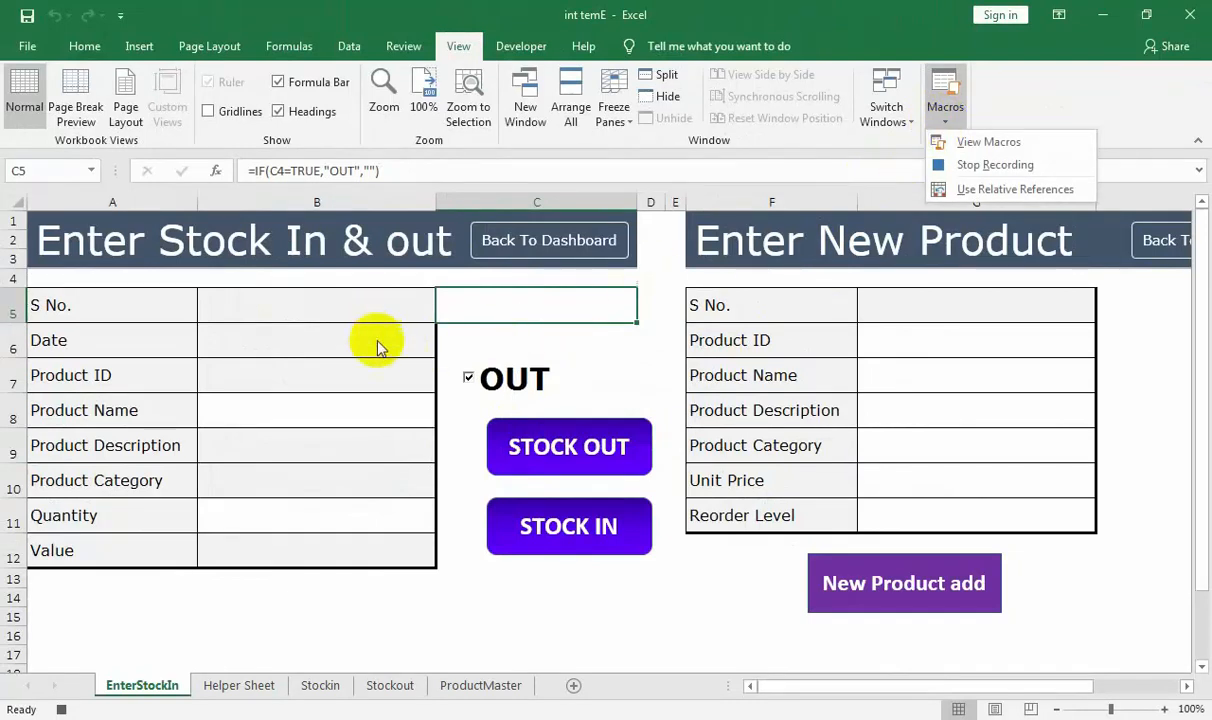
- Choose Add Wash as the Product Name and 4 as the Quantity in the stock entry table
left_click(360, 400)
left_click(365, 405)
left_click(443, 418)
left_click(416, 437)
left_click(433, 521)
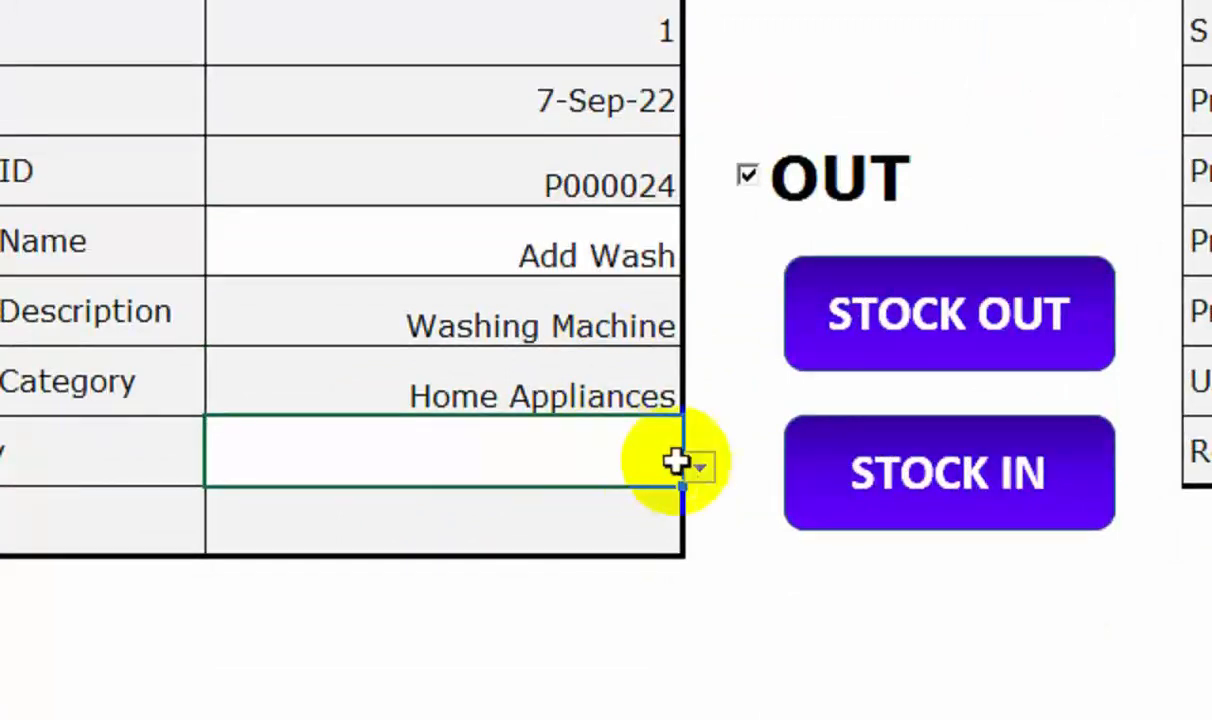
left_click(700, 466)
left_click(620, 572)
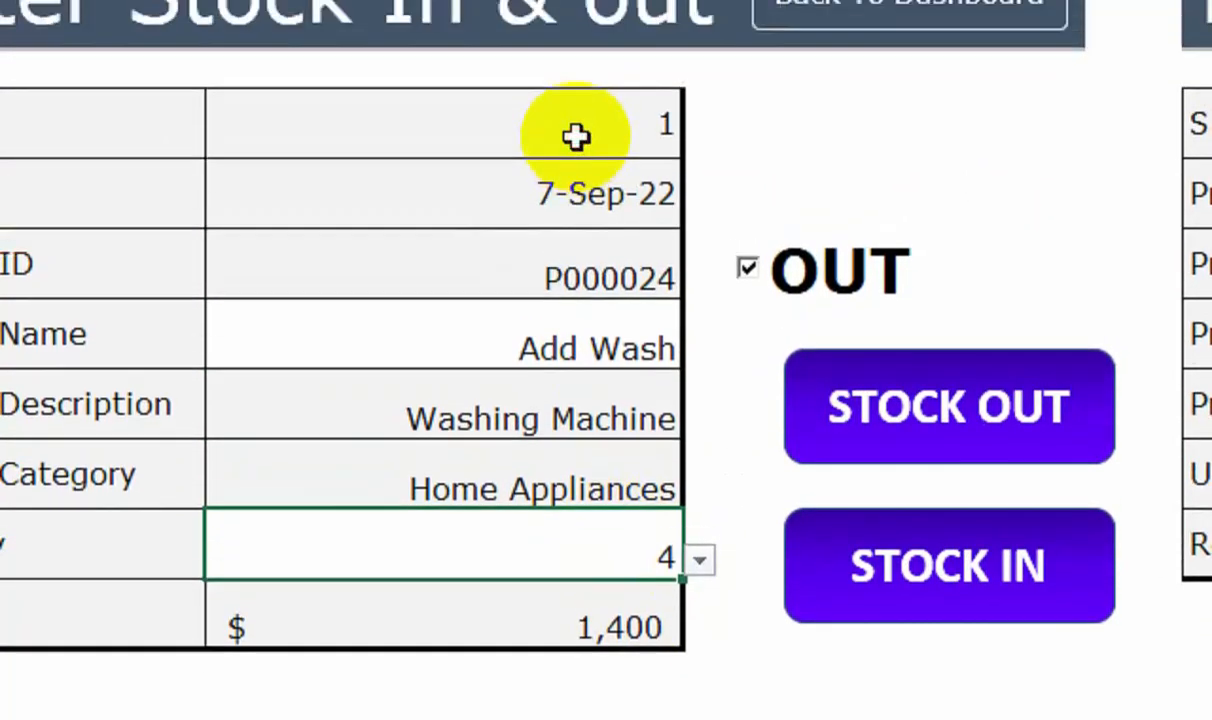
- Copy the stock entry values B5:B12 and paste them as transposed values at A3 of the Helper Sheet
left_click(576, 11)
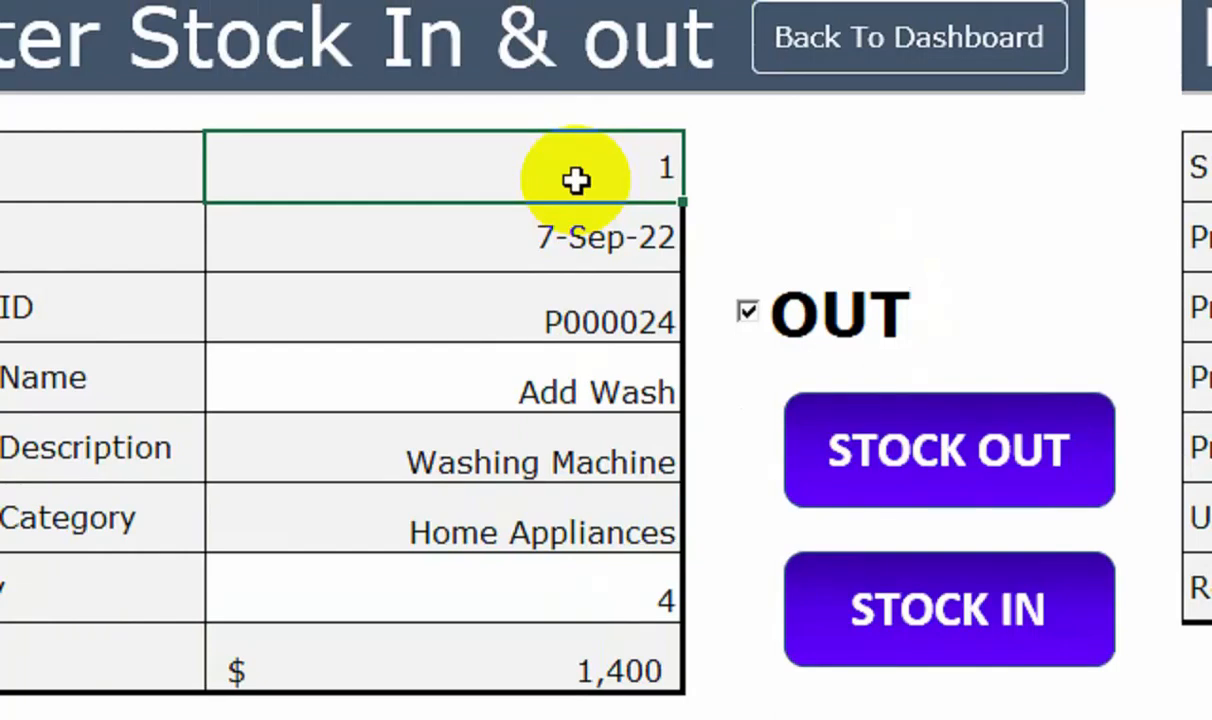
key("ctrl+shift+Down")
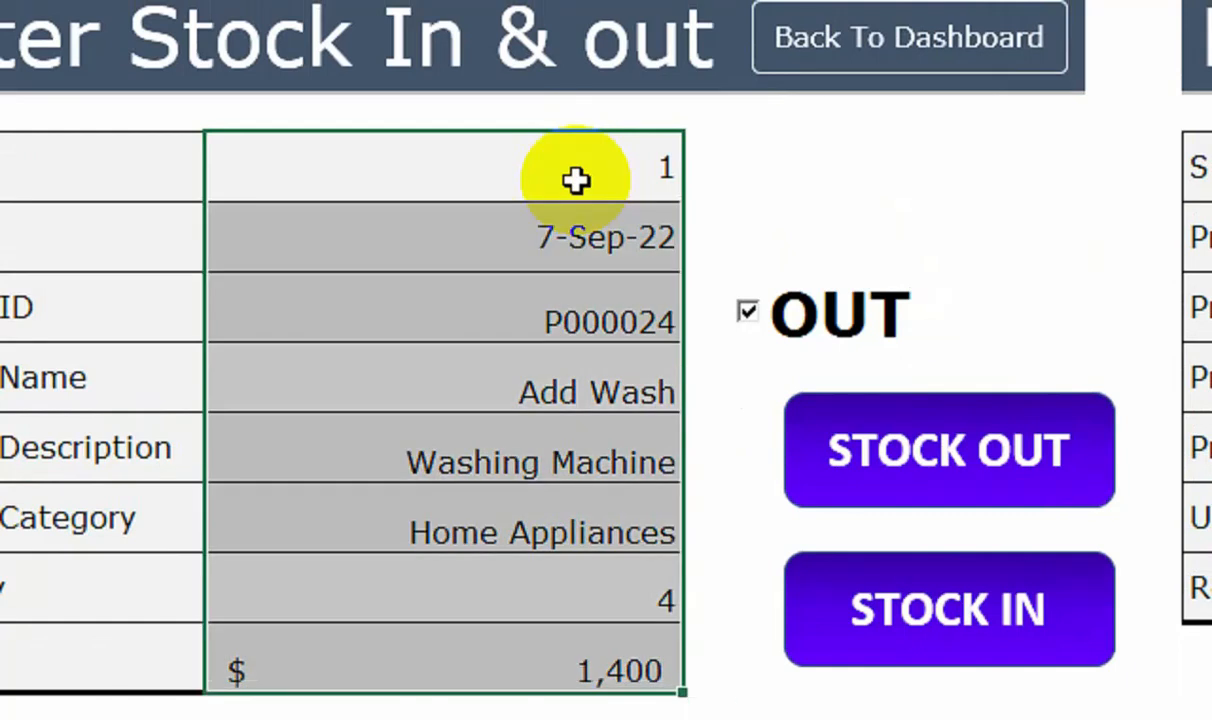
key("ctrl+c")
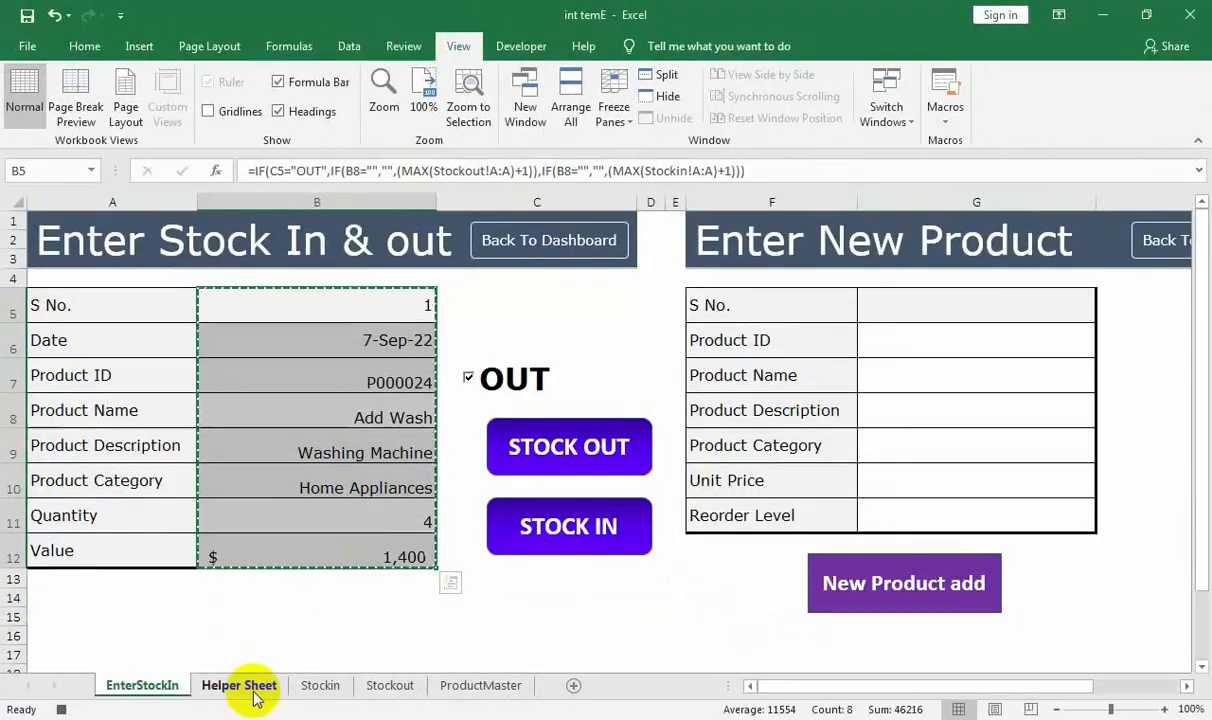
left_click(240, 686)
left_click(78, 223)
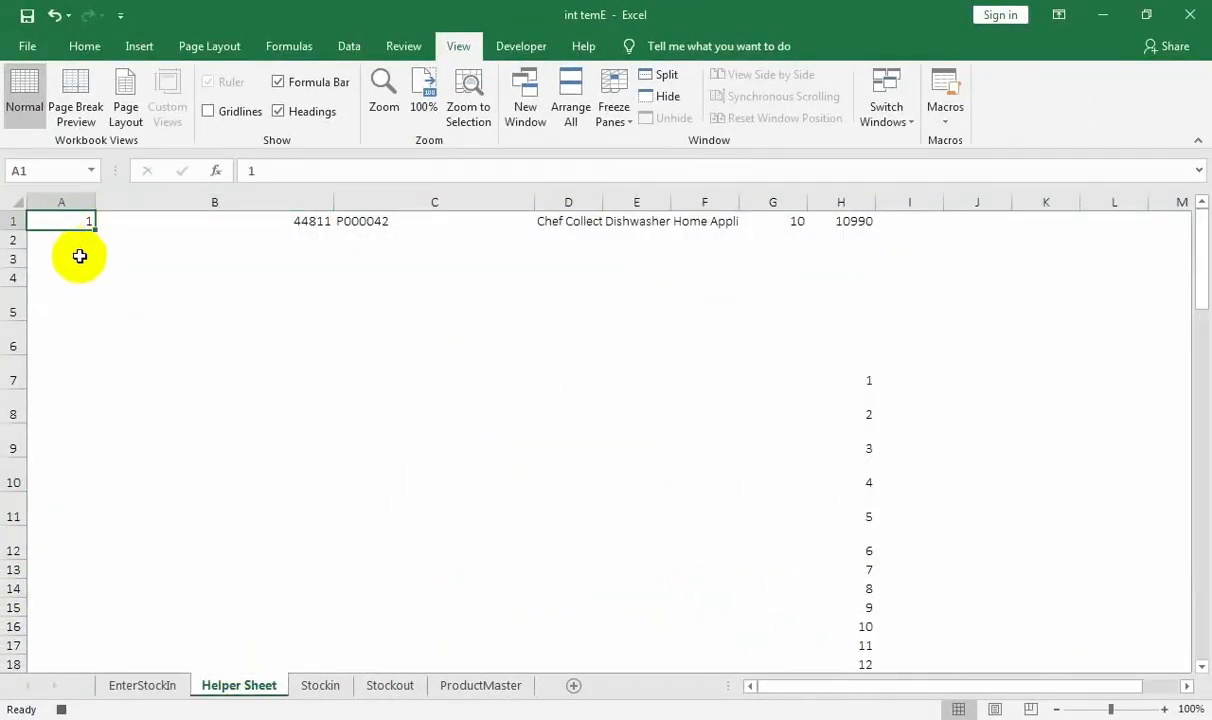
key("ctrl+alt+v")
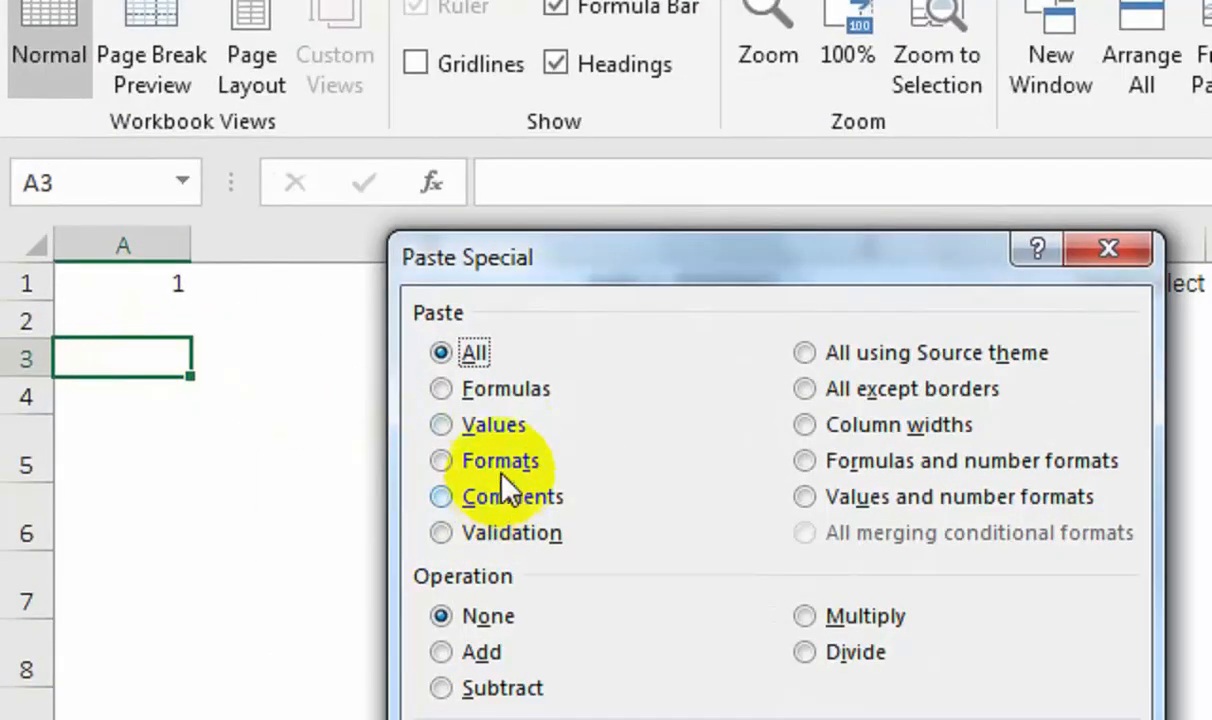
left_click(485, 428)
left_click(806, 568)
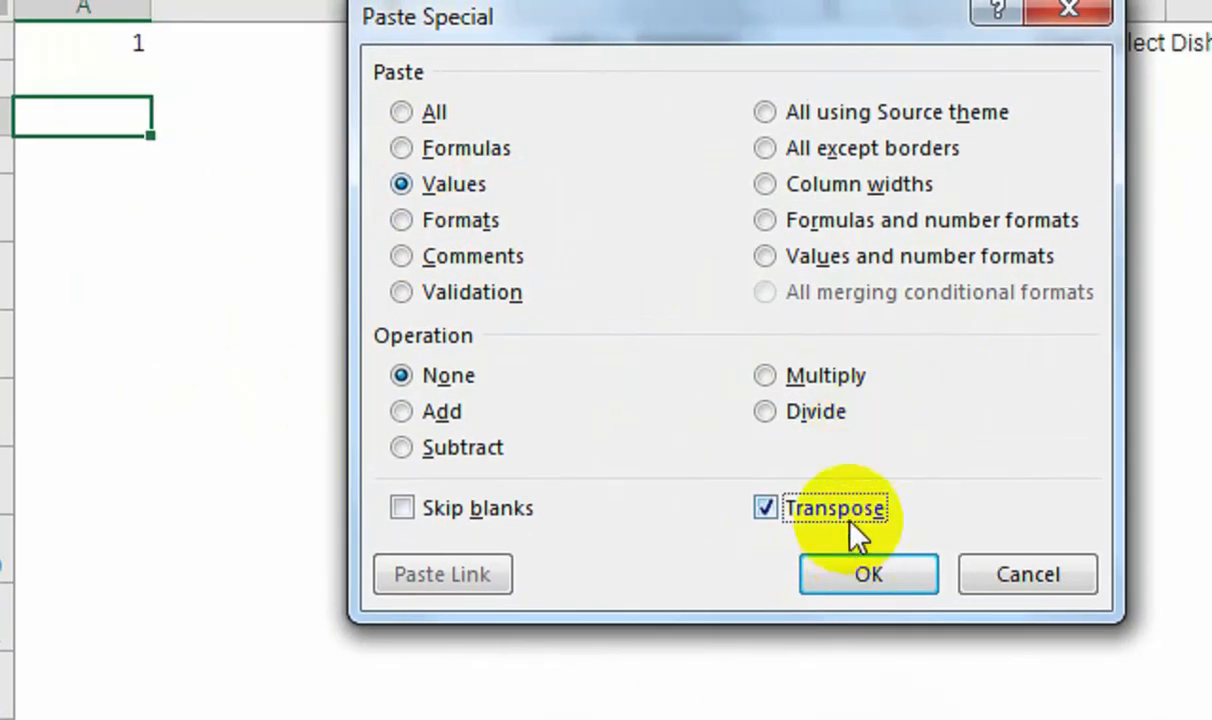
left_click(860, 569)
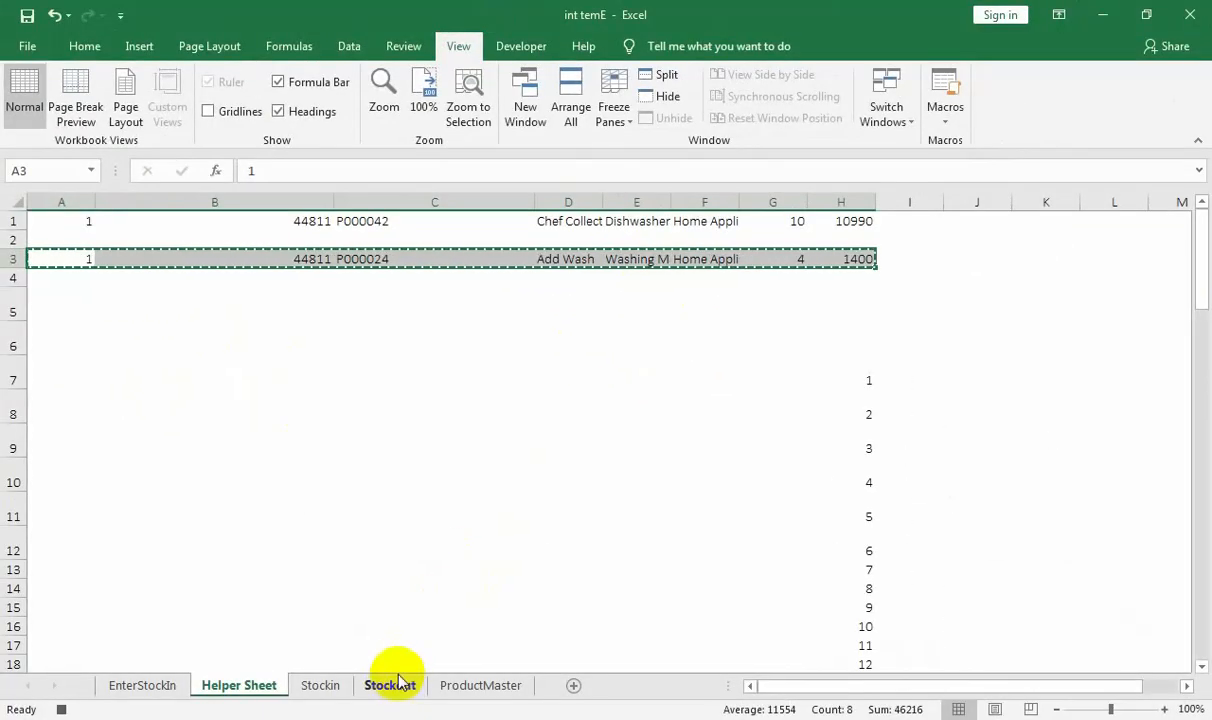
- Insert the copied Helper Sheet row at A2 of the Stockout sheet, shifting the existing cells down
left_click(390, 685)
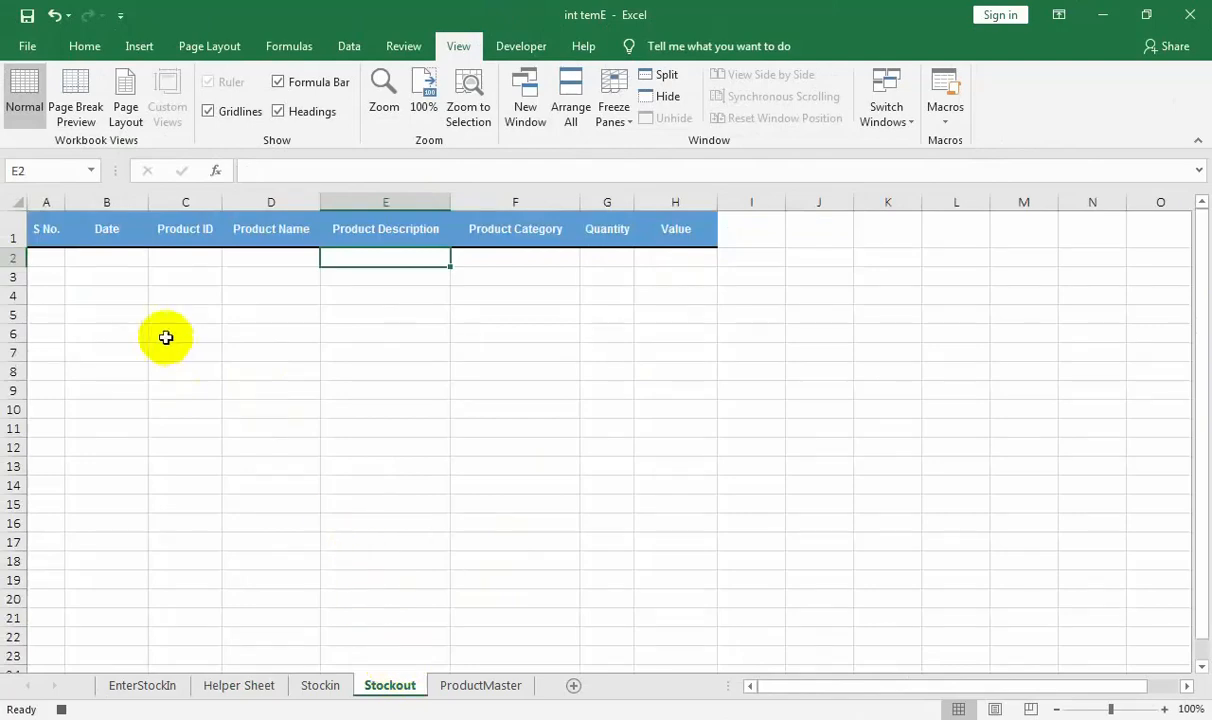
left_click(53, 235)
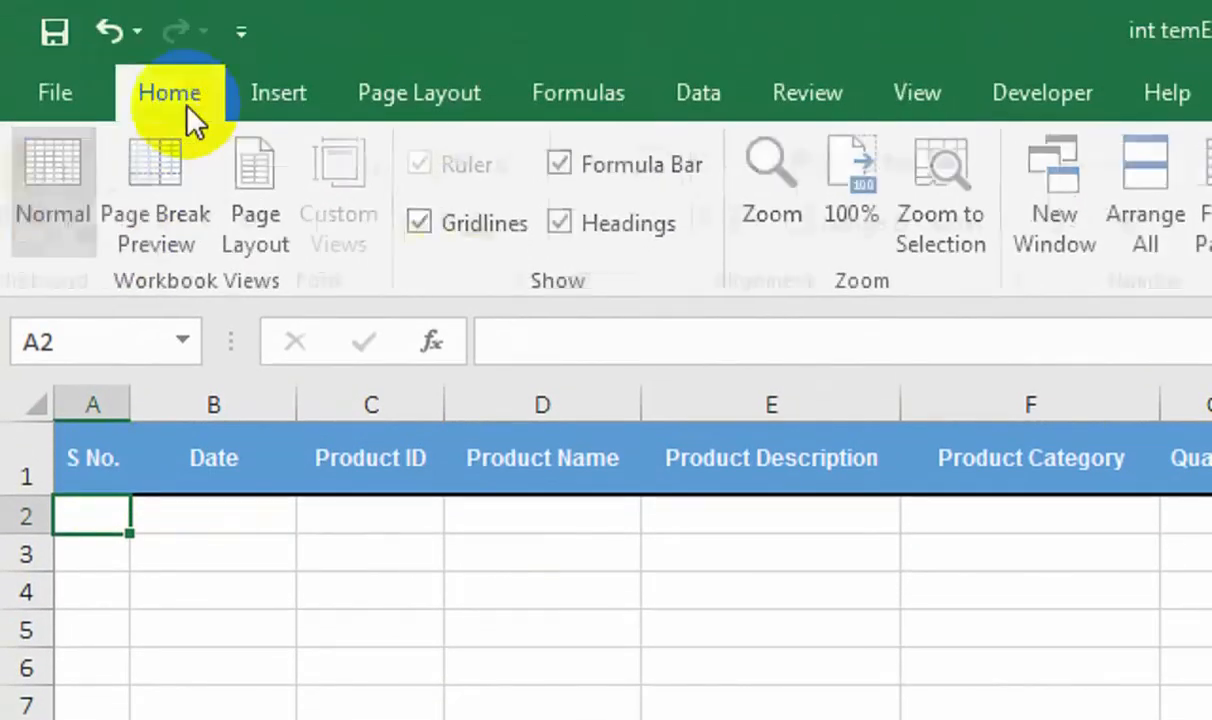
left_click(174, 92)
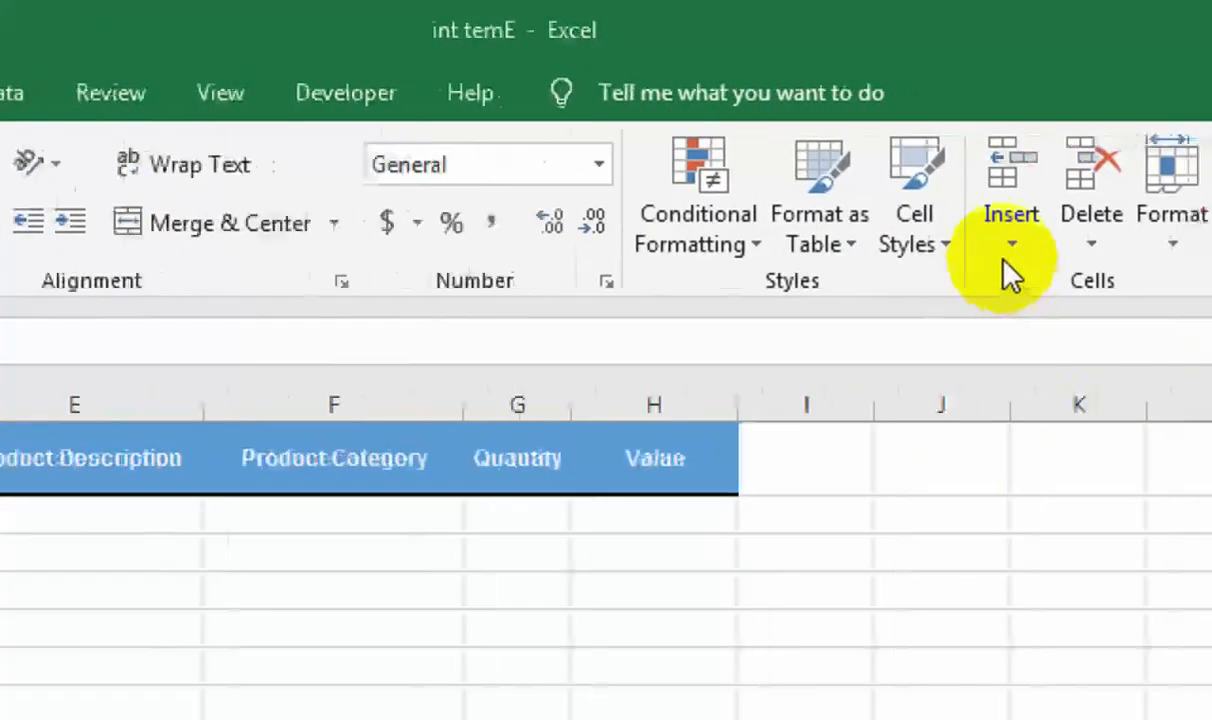
left_click(1008, 262)
left_click(1012, 285)
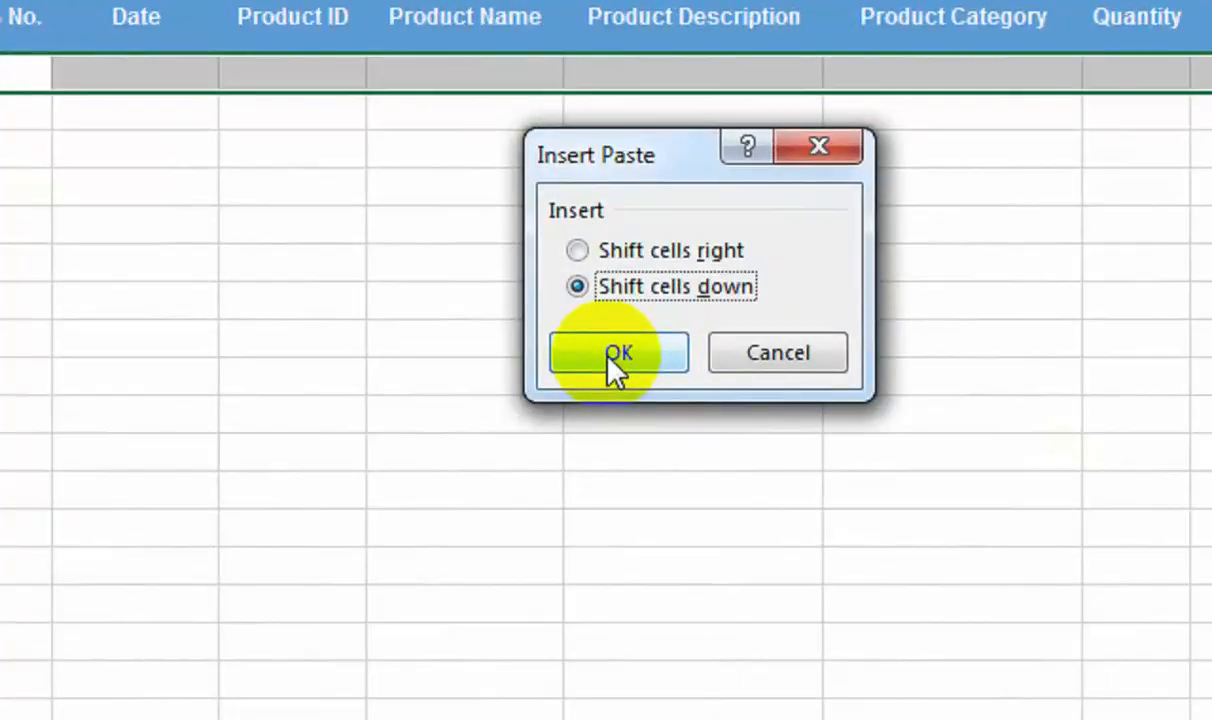
left_click(615, 355)
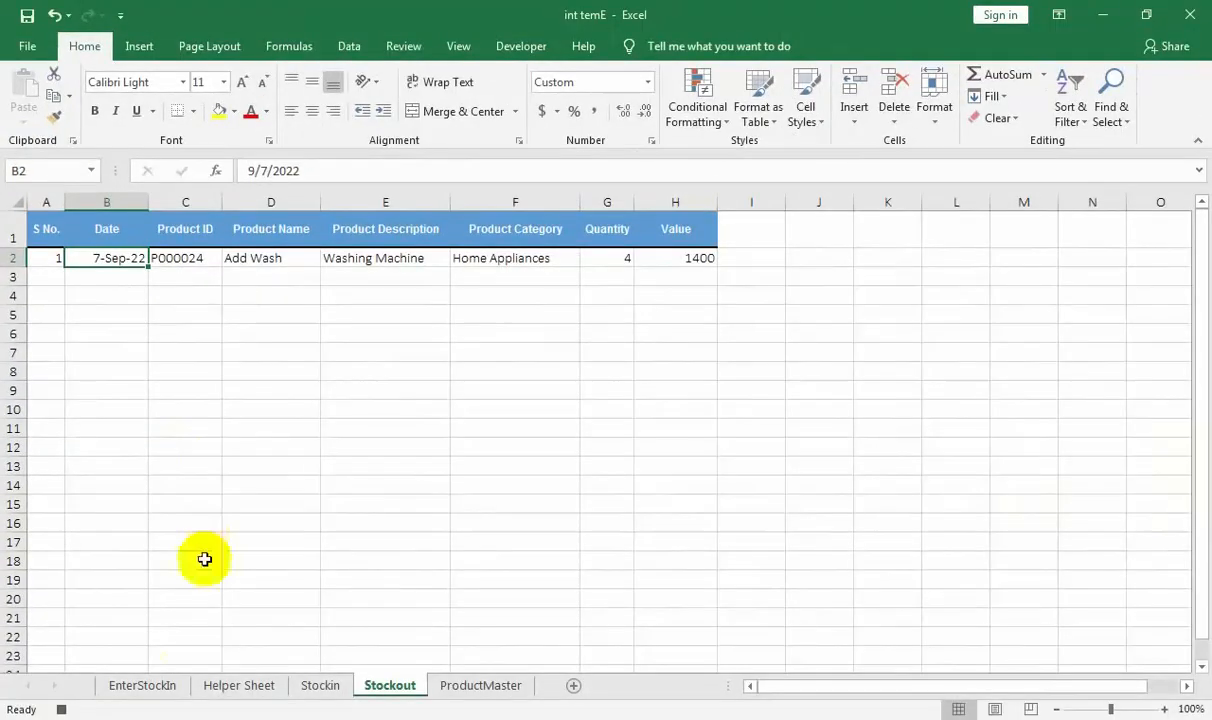
- Clear the Product Name and Quantity values in the stock entry table on the EnterStockIn sheet
left_click(166, 693)
left_click(311, 414)
key("Delete")
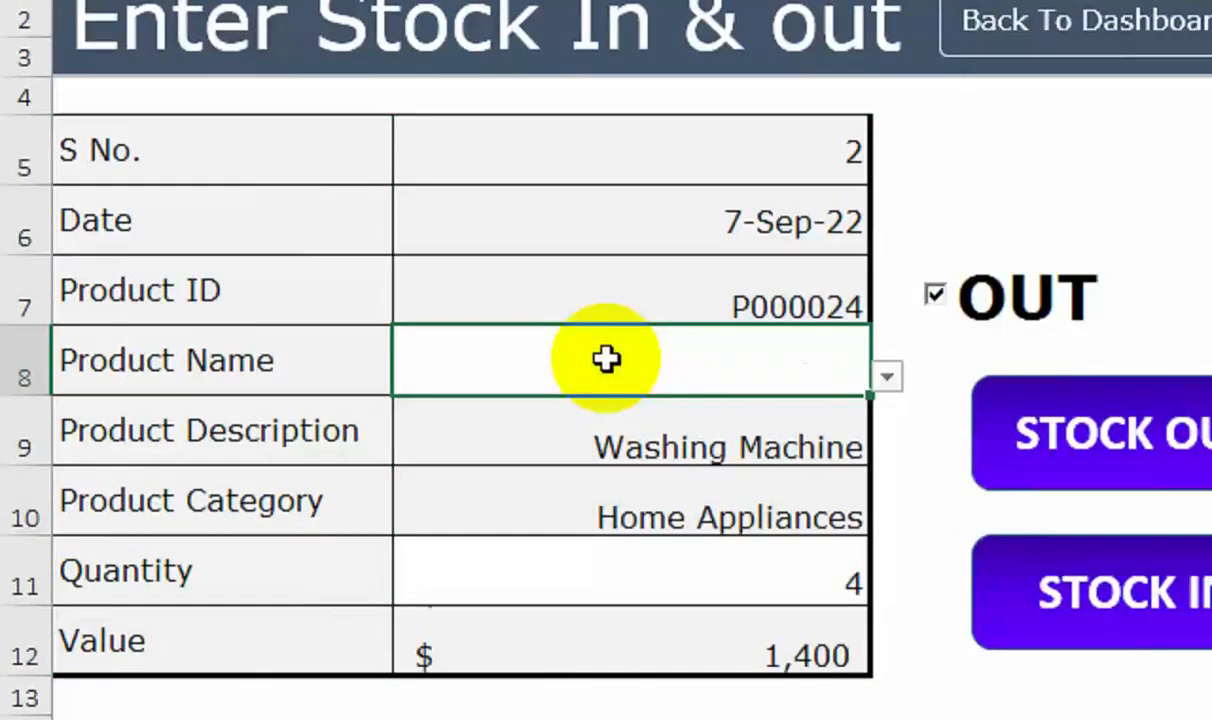
left_click(637, 560)
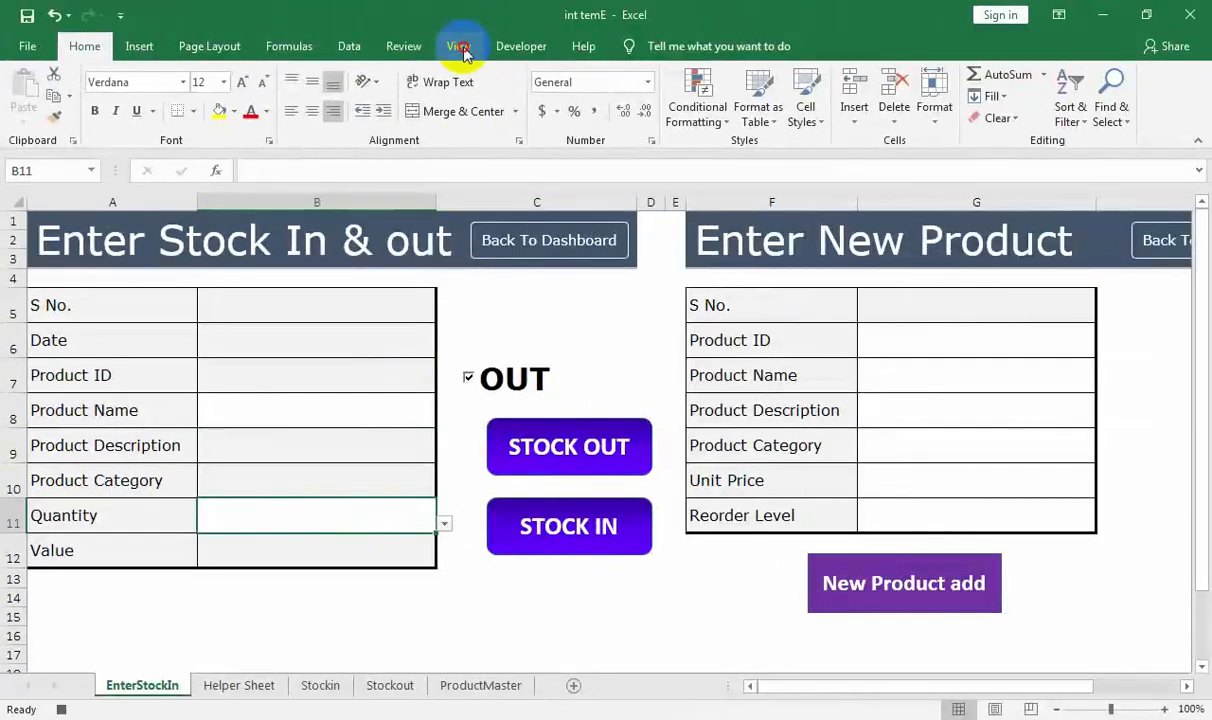
- Stop recording the OUT macro
left_click(459, 47)
left_click(945, 100)
left_click(954, 163)
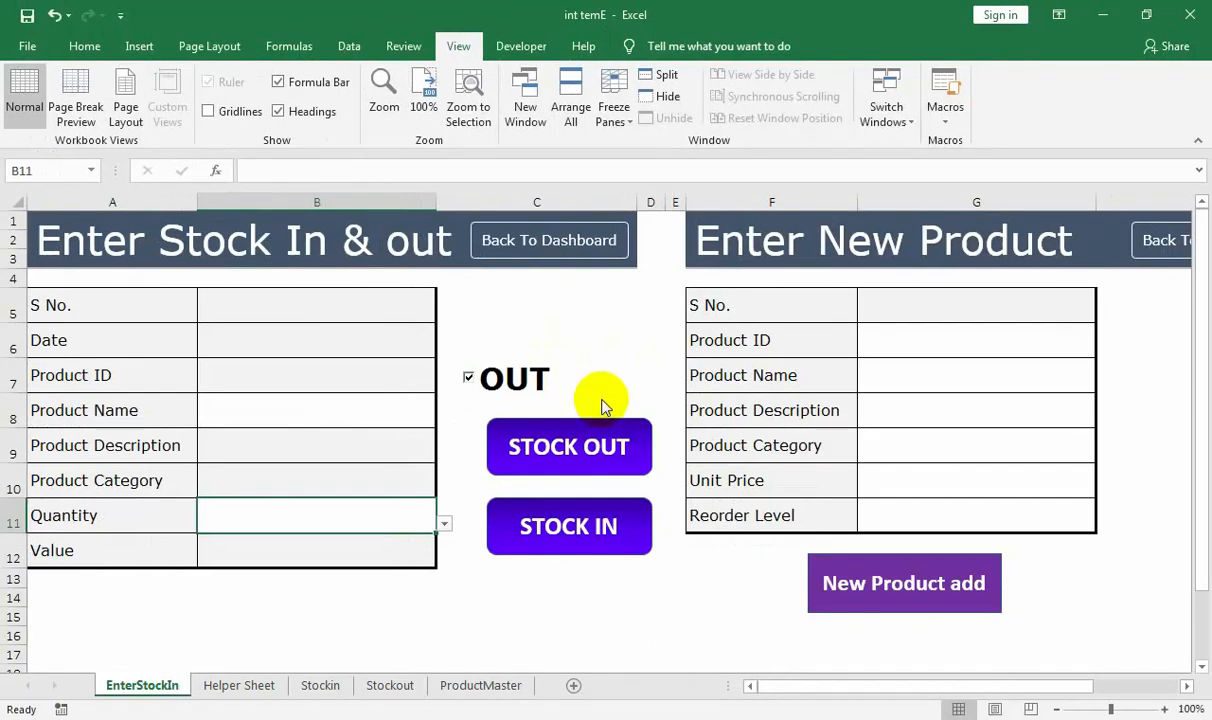
- Assign the OUT macro to the STOCK OUT button
right_click(568, 470)
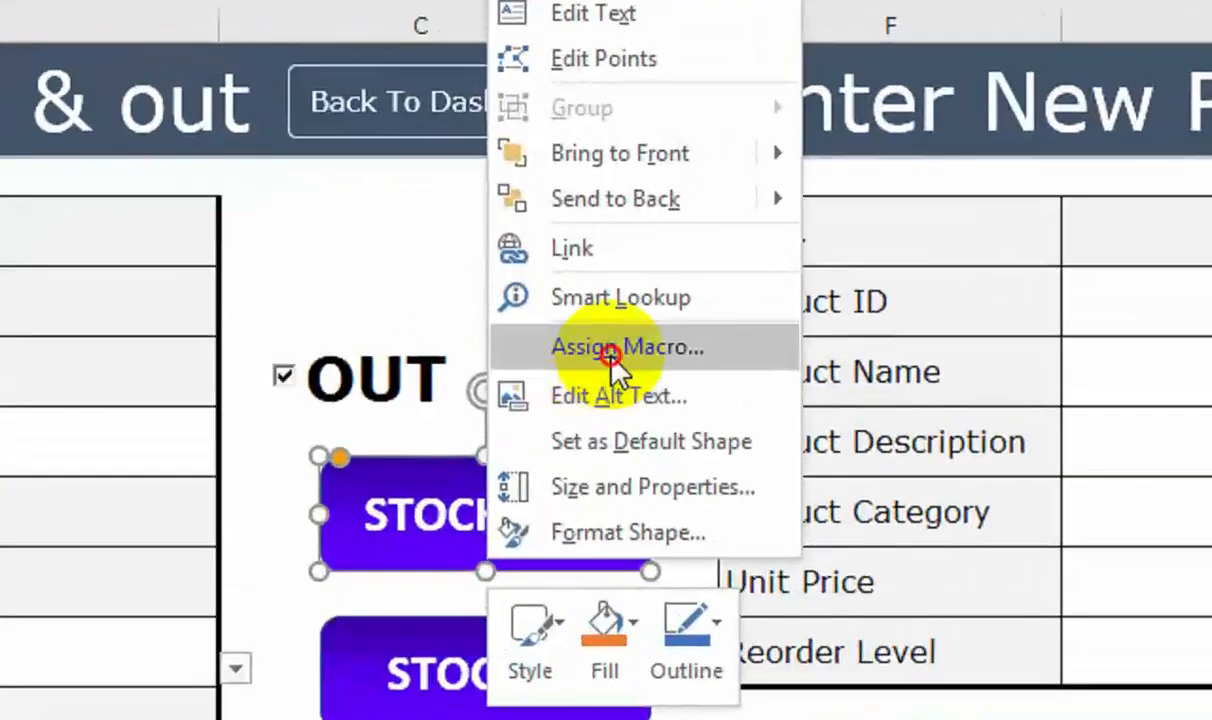
left_click(645, 361)
left_click(395, 142)
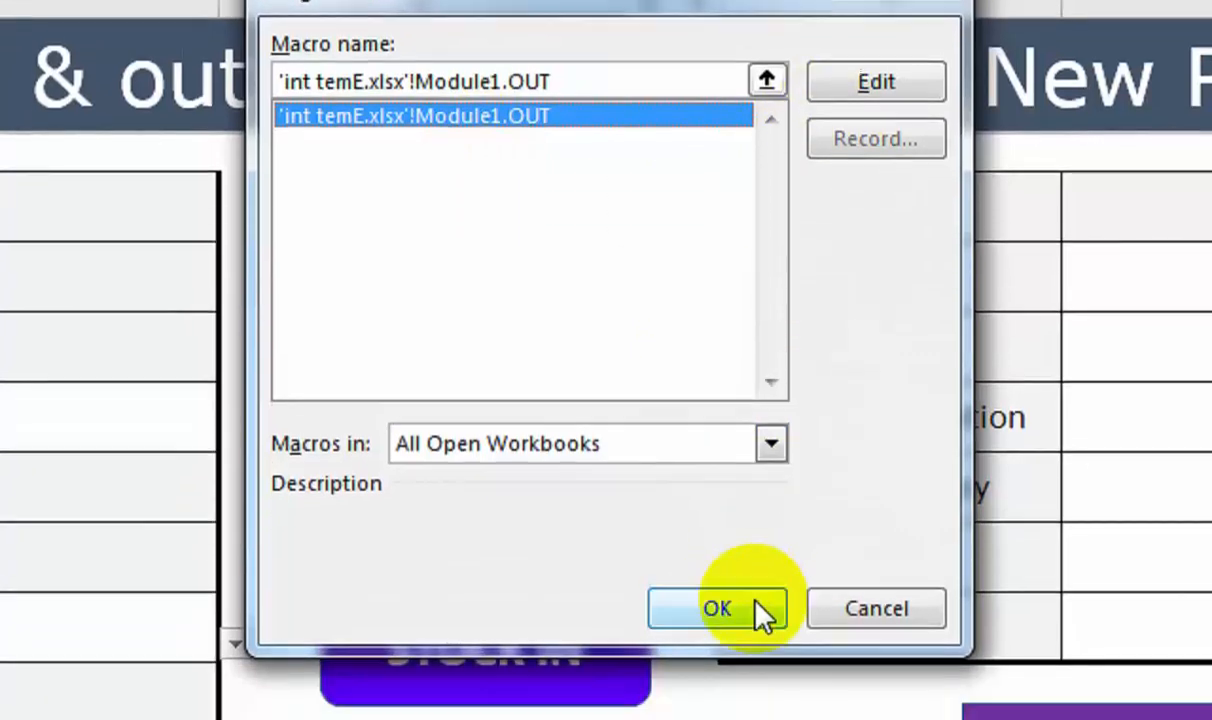
left_click(750, 633)
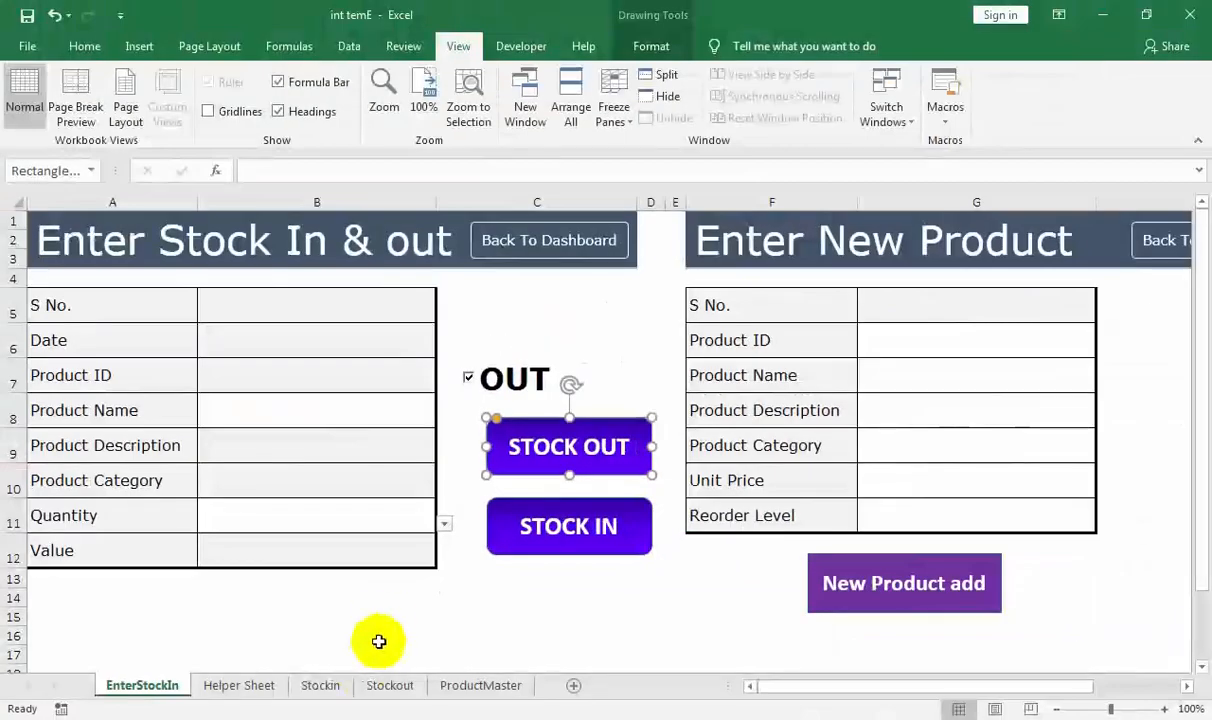
- Enter Galaxy Note 7 with quantity 10 in the stock entry table, run STOCK OUT, and check the Stockout sheet
left_click(375, 690)
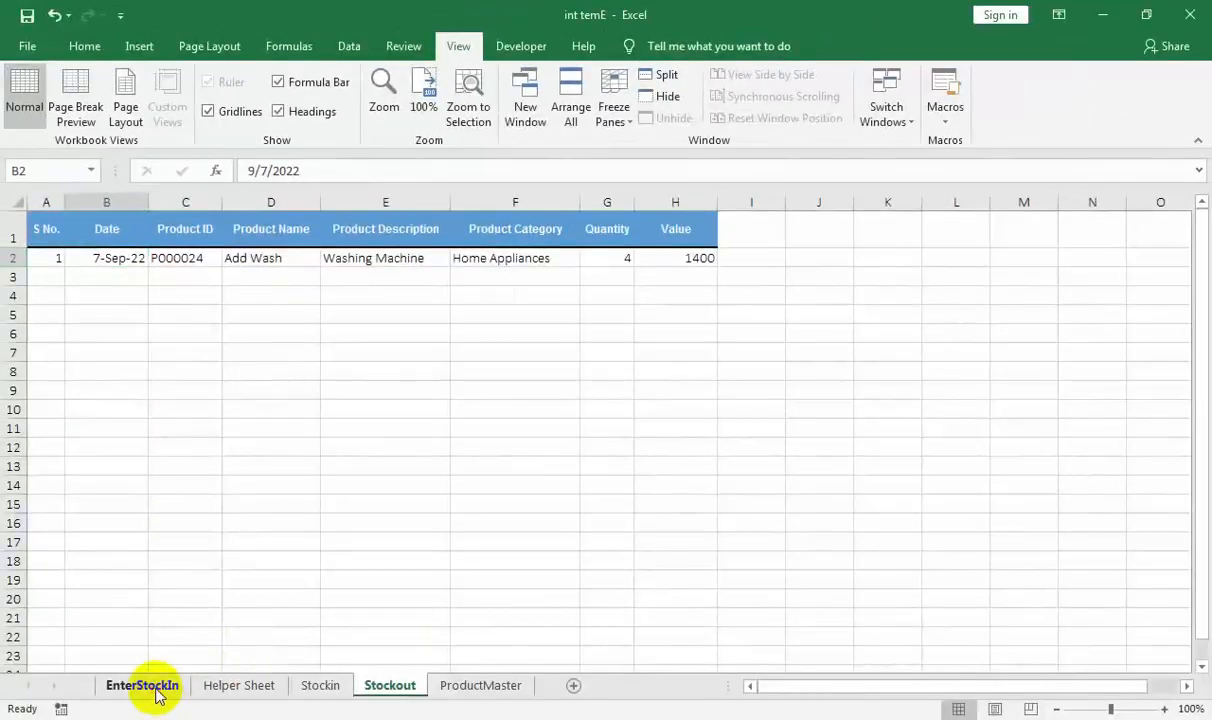
left_click(157, 693)
left_click(421, 410)
left_click(445, 413)
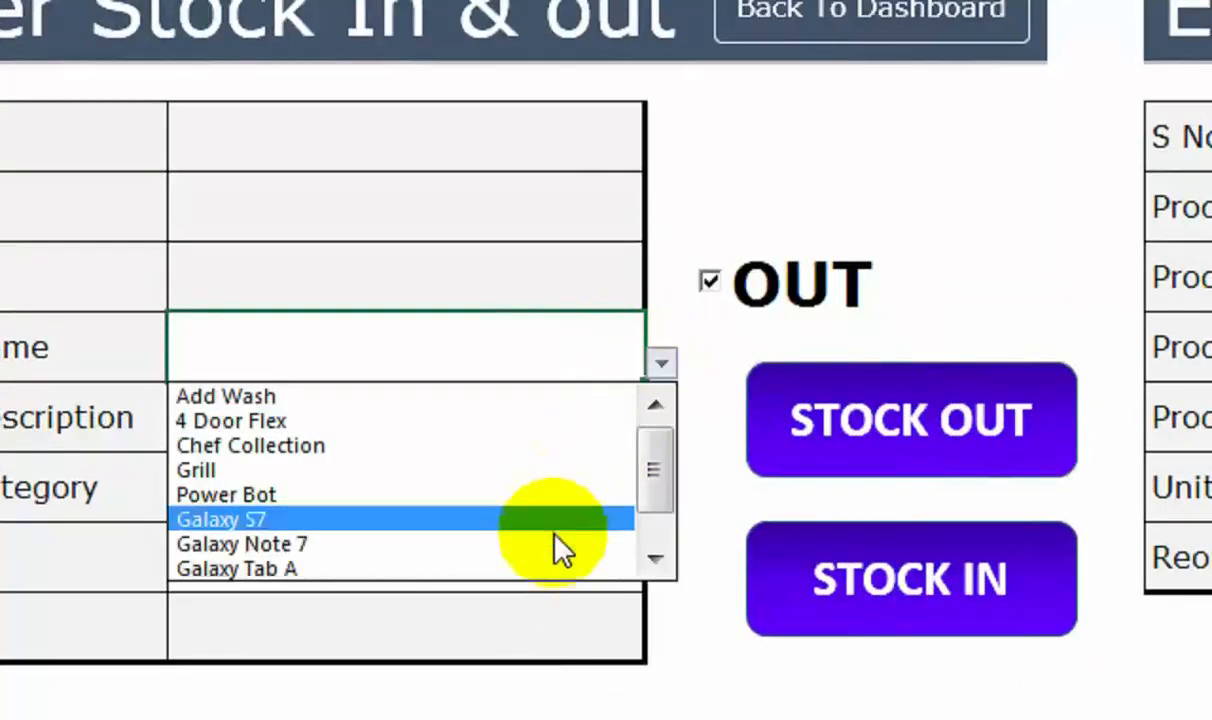
left_click(560, 545)
left_click(615, 565)
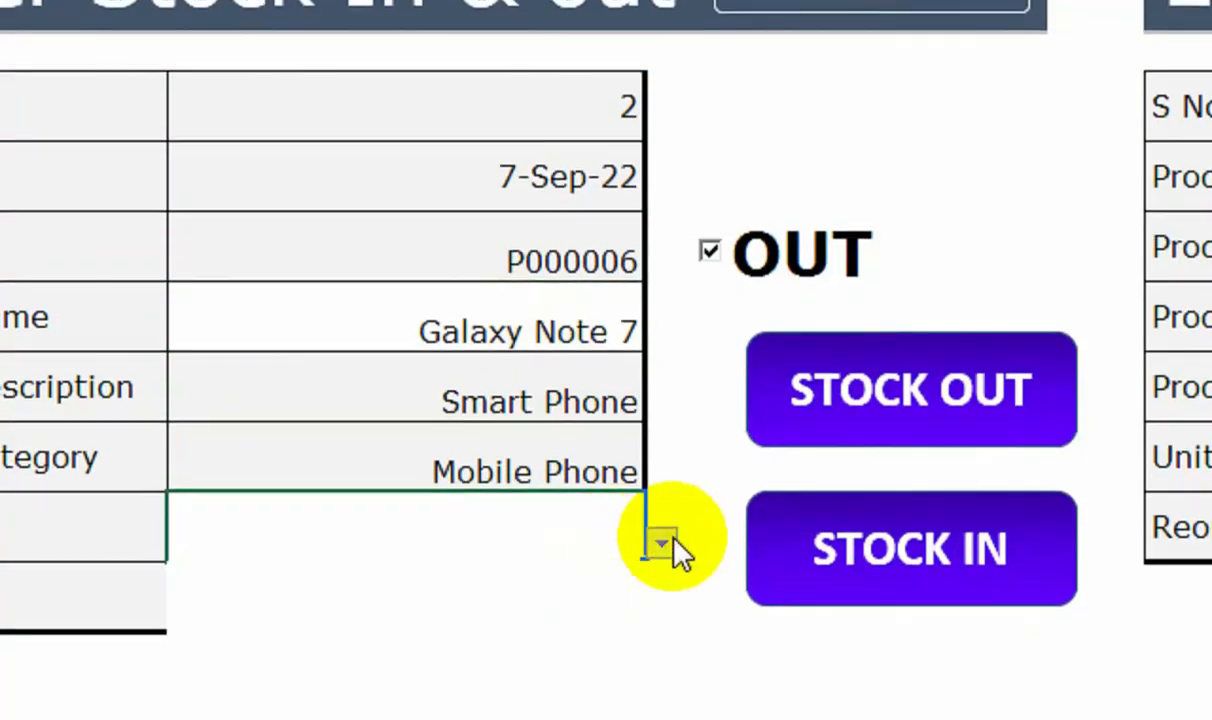
left_click(661, 546)
left_click(655, 557)
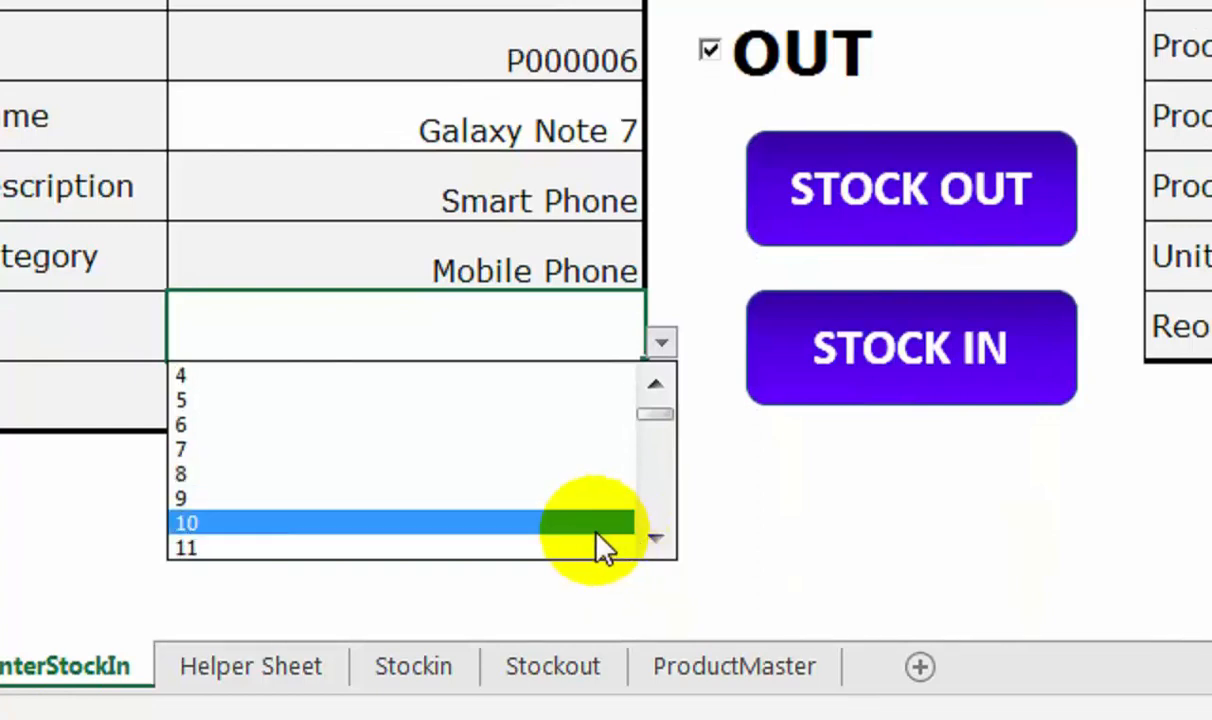
left_click(598, 525)
left_click(837, 234)
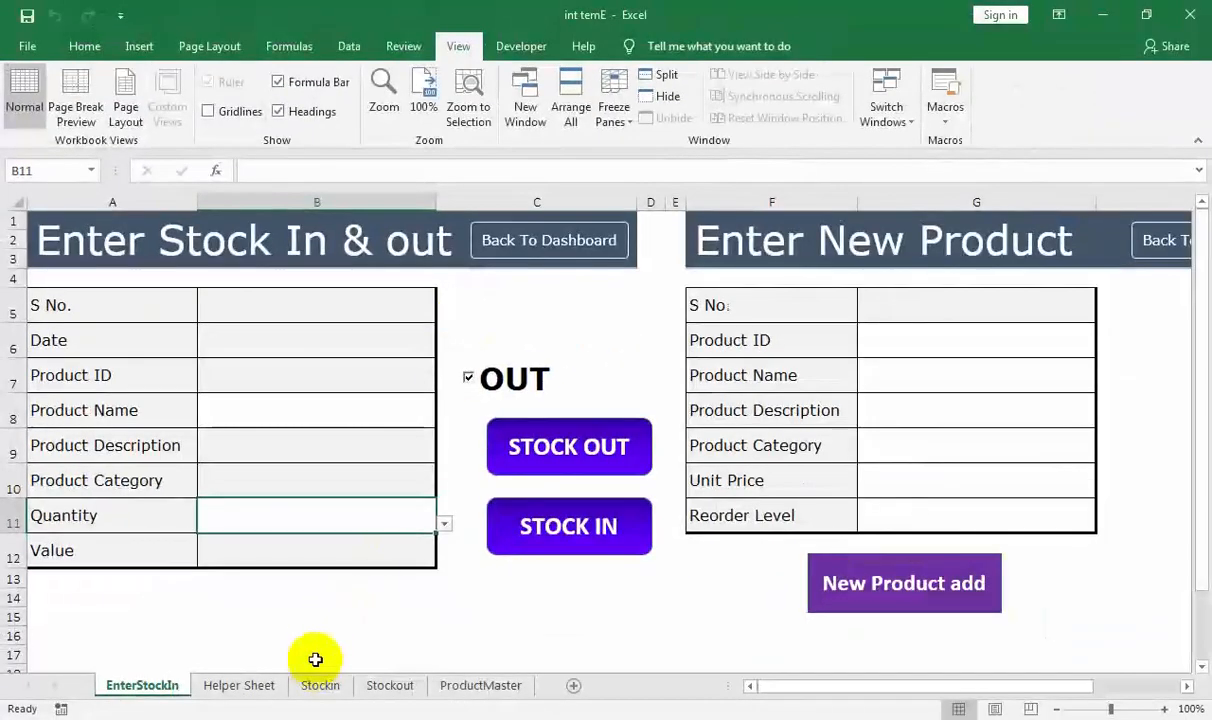
left_click(388, 684)
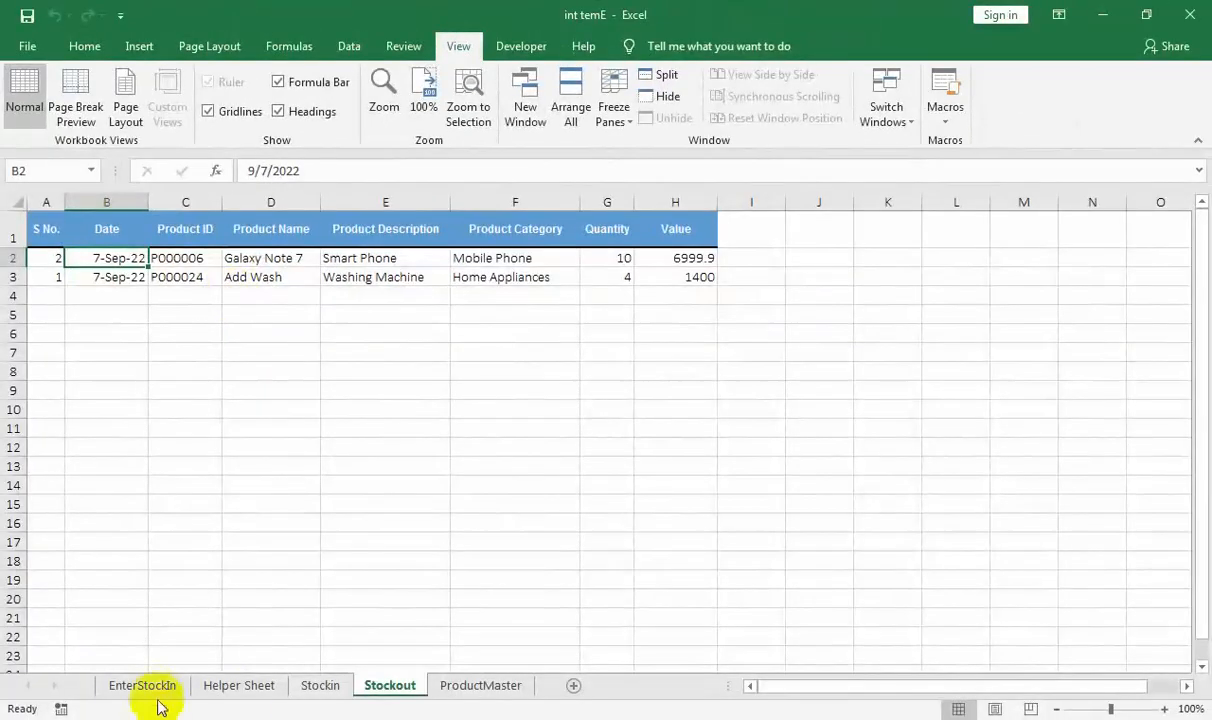
- Enter 4 Door Flex with quantity 18 in the stock entry table, run STOCK OUT, and check the Stockout sheet
left_click(148, 686)
left_click(420, 479)
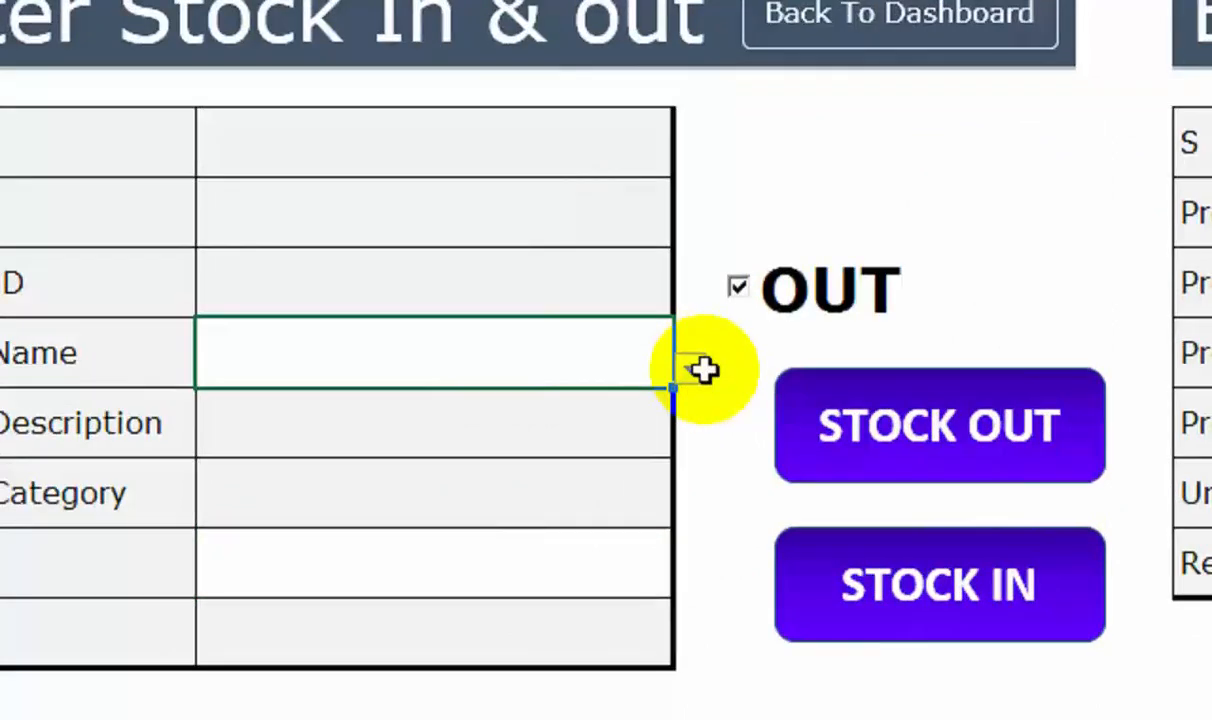
left_click(691, 371)
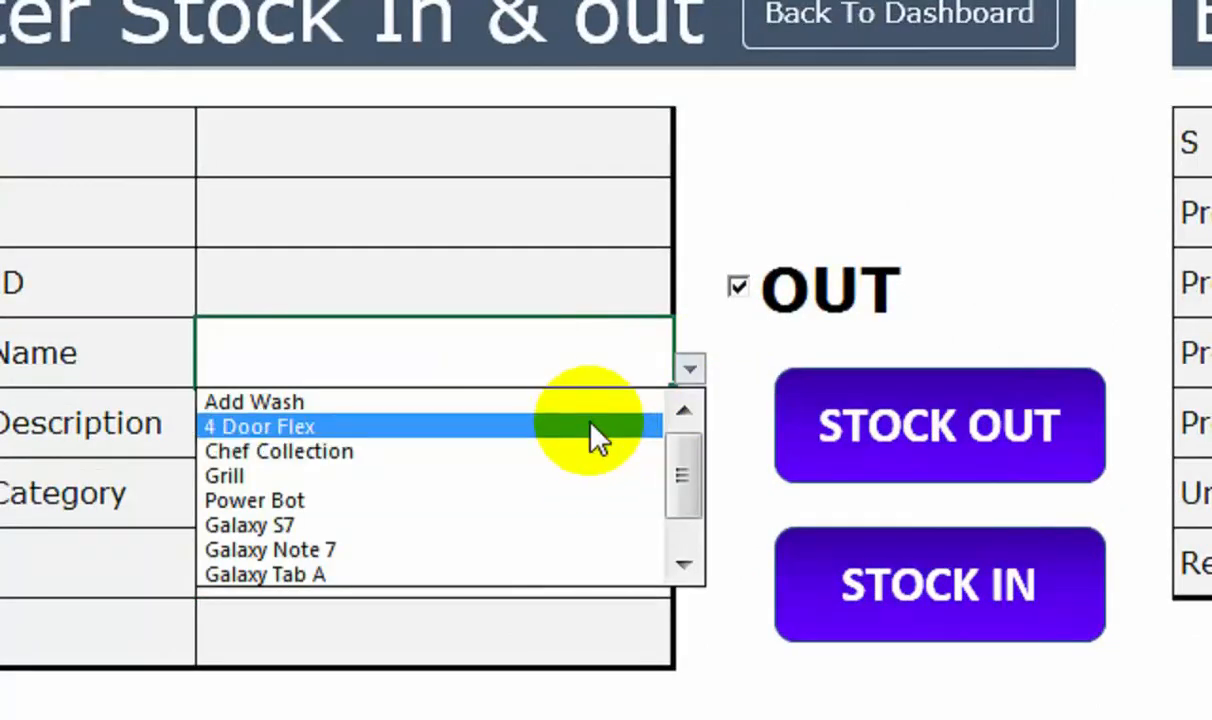
left_click(590, 432)
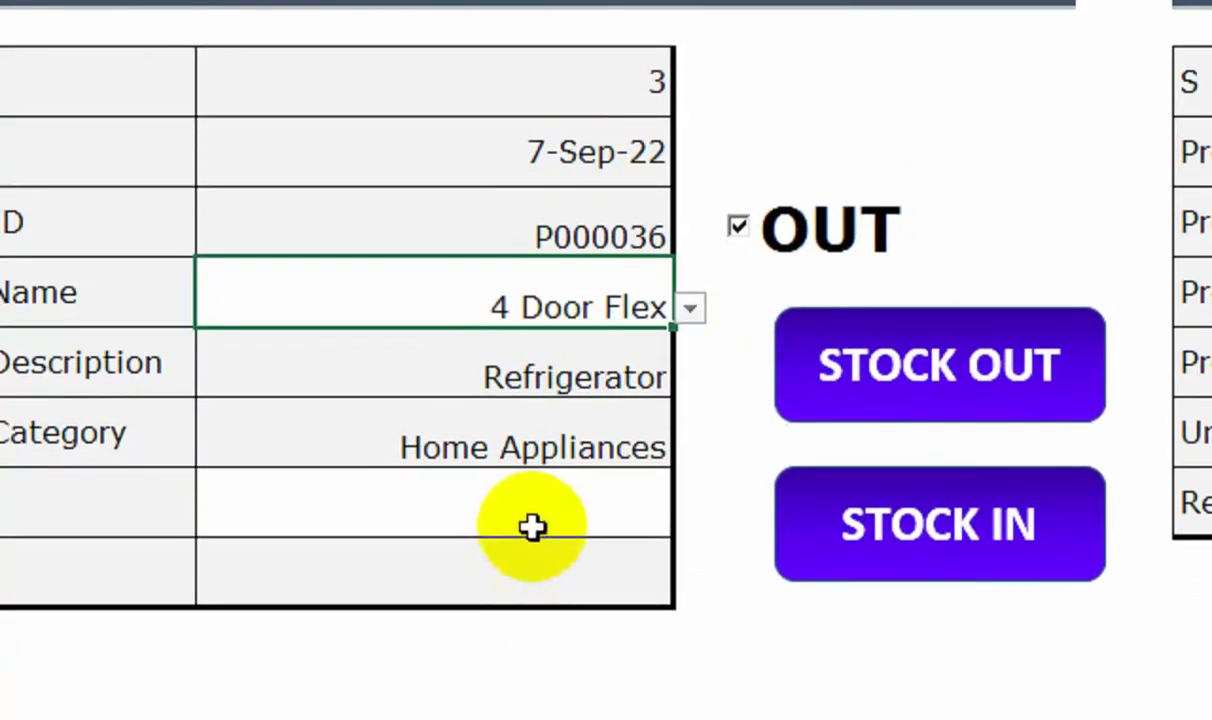
left_click(543, 508)
left_click(689, 516)
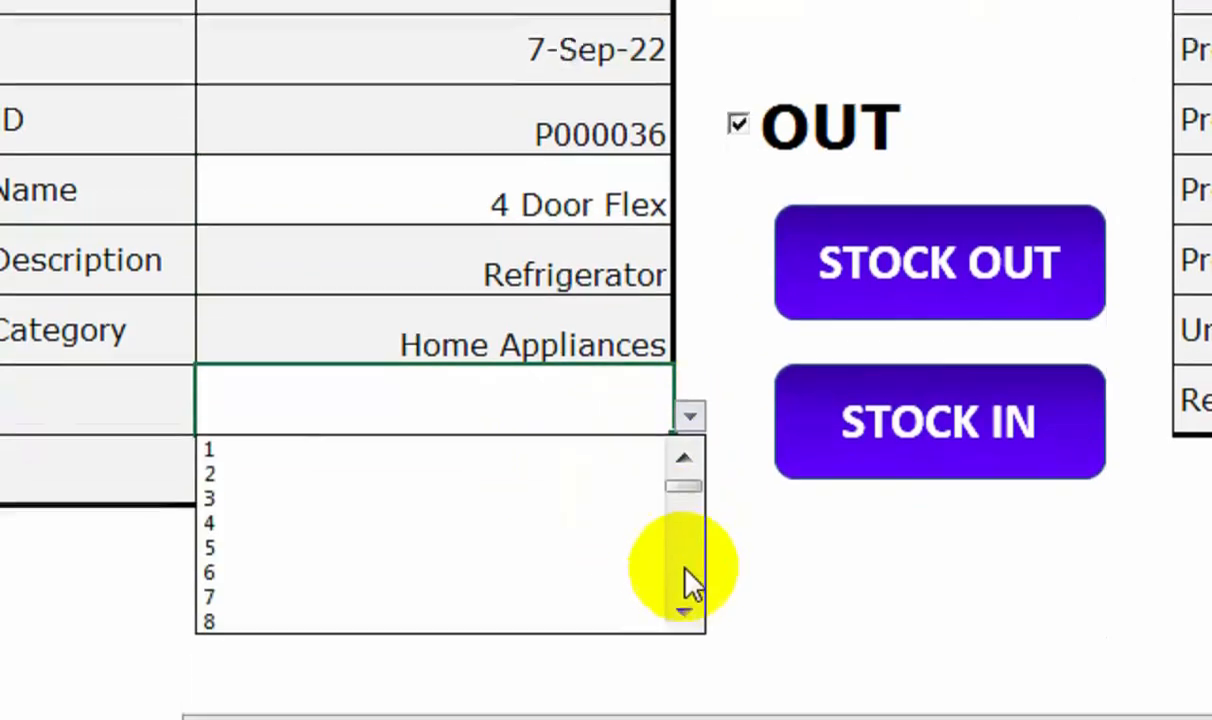
left_click(685, 660)
left_click(685, 660)
left_click(685, 660)
left_click(692, 545)
left_click(692, 545)
left_click(692, 545)
left_click(606, 536)
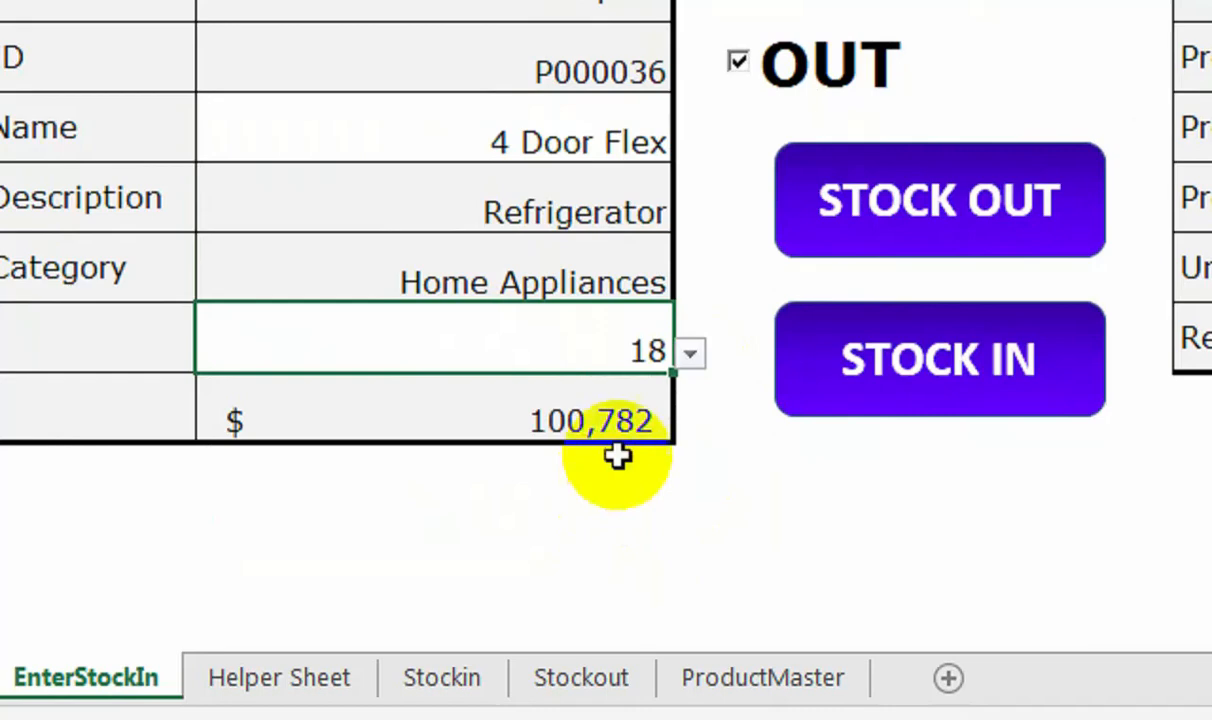
left_click(851, 228)
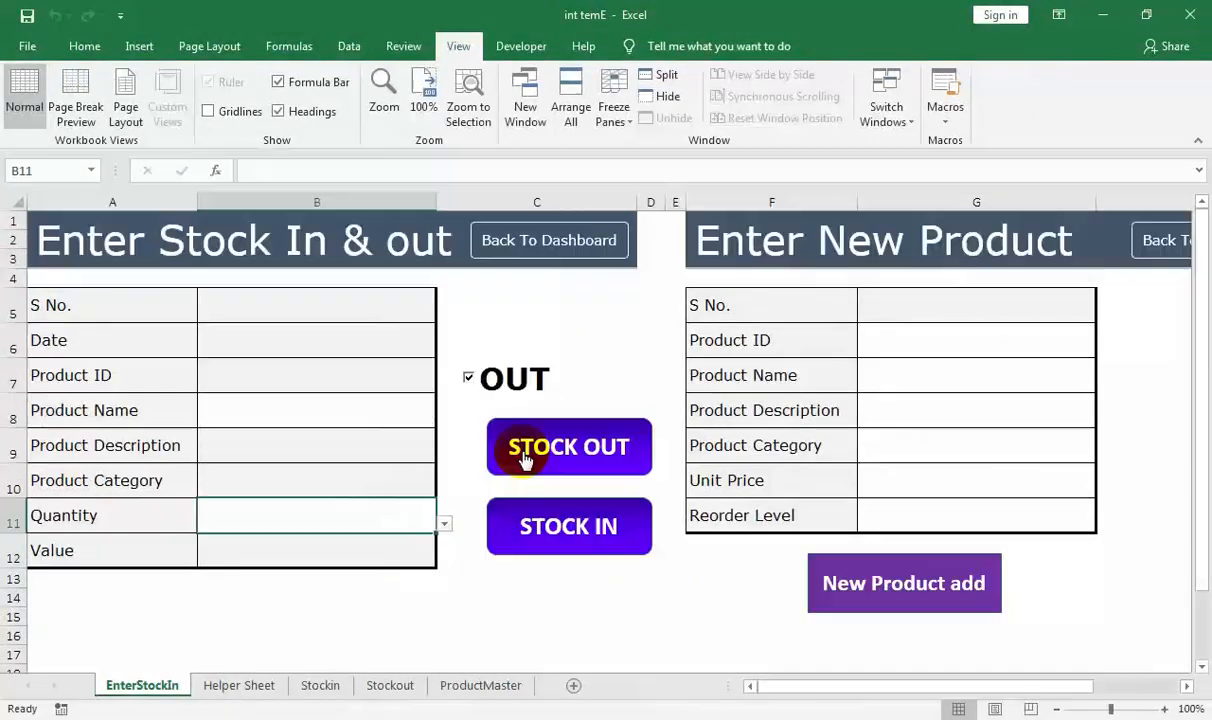
left_click(362, 690)
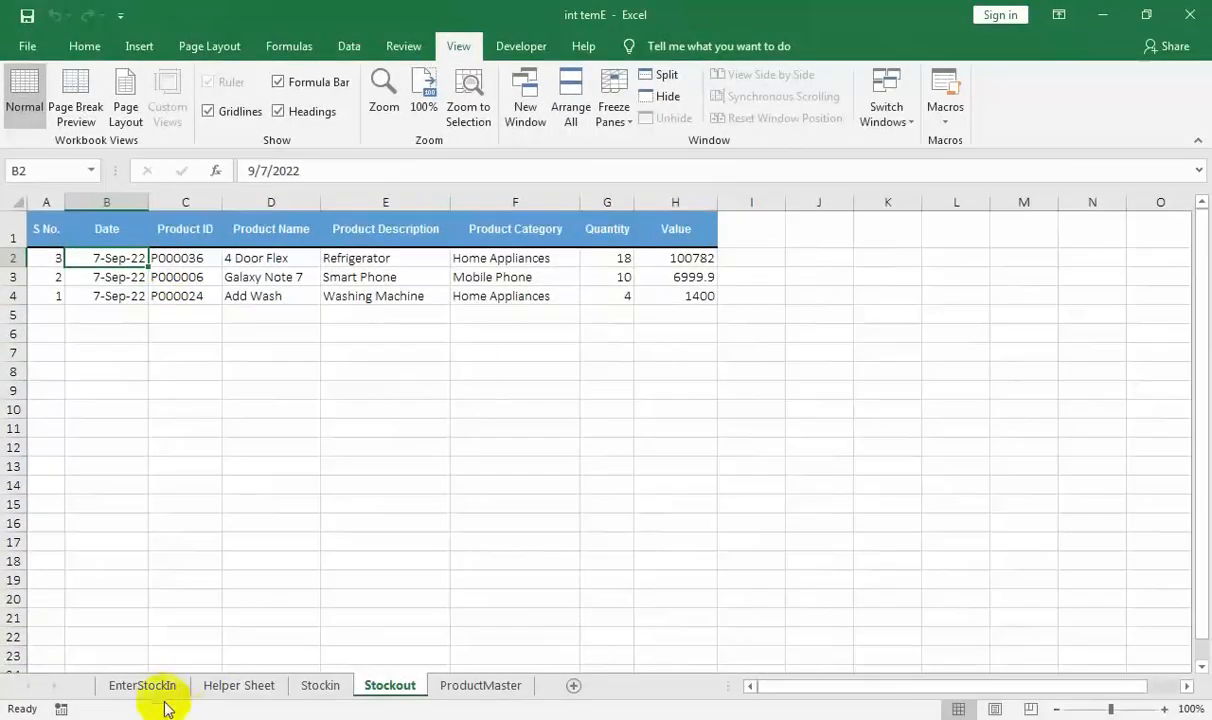
- Enter Grill with quantity 6 in the stock entry table, run STOCK OUT, and check the Stockout sheet
left_click(142, 686)
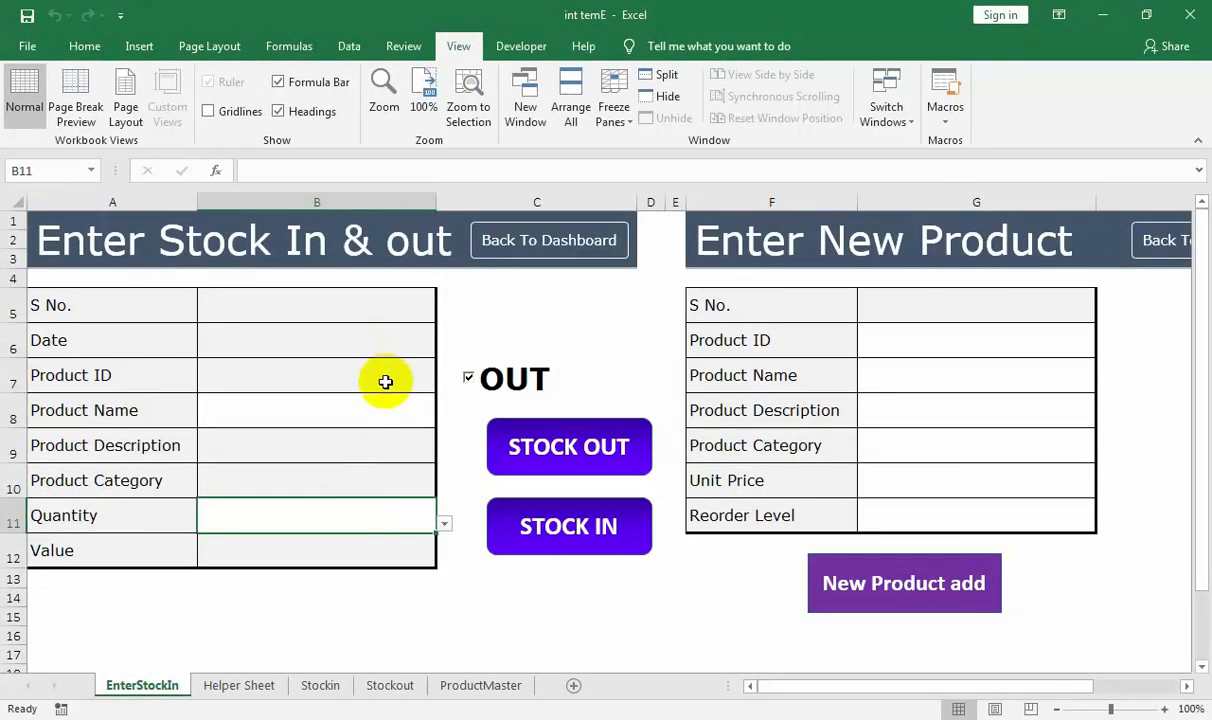
left_click(383, 420)
left_click(443, 419)
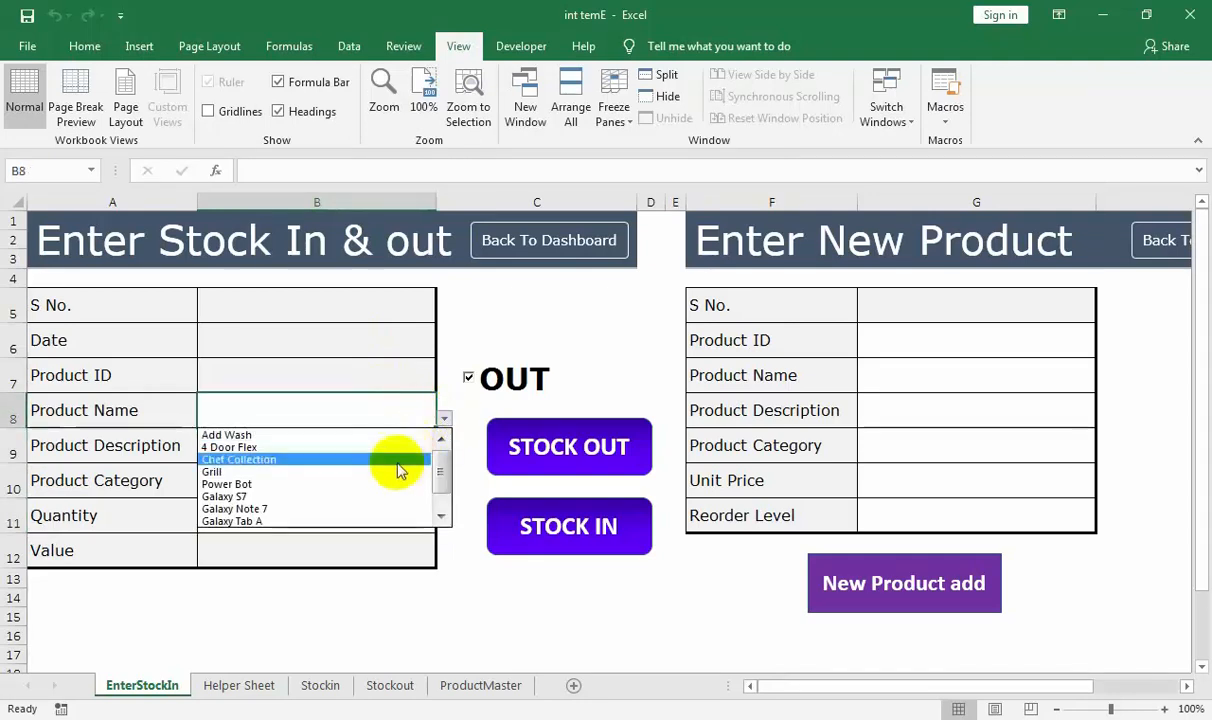
left_click(398, 470)
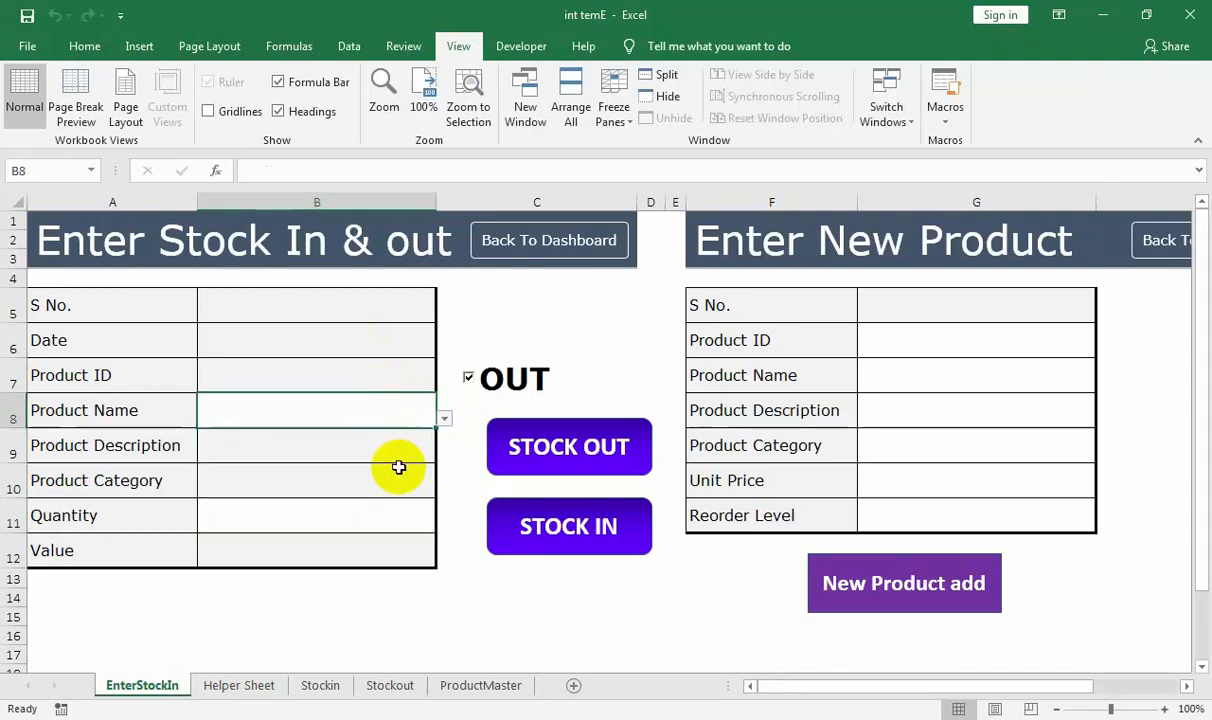
left_click(433, 521)
left_click(443, 525)
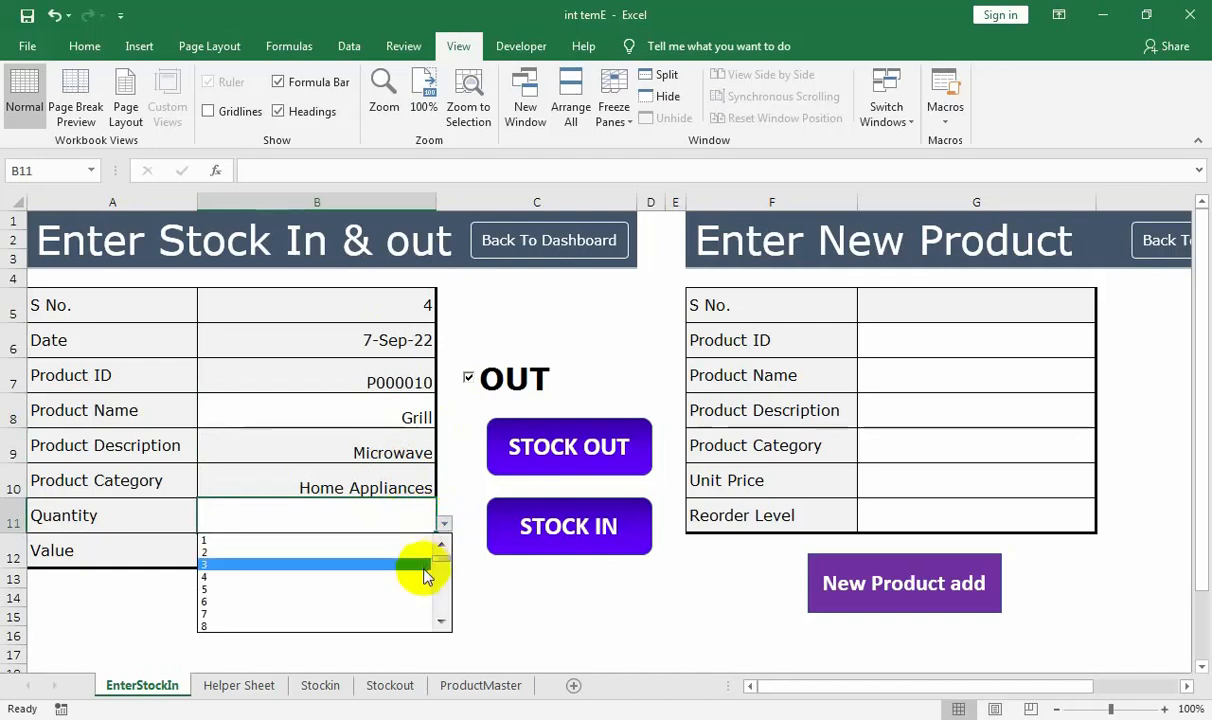
left_click(406, 600)
left_click(406, 596)
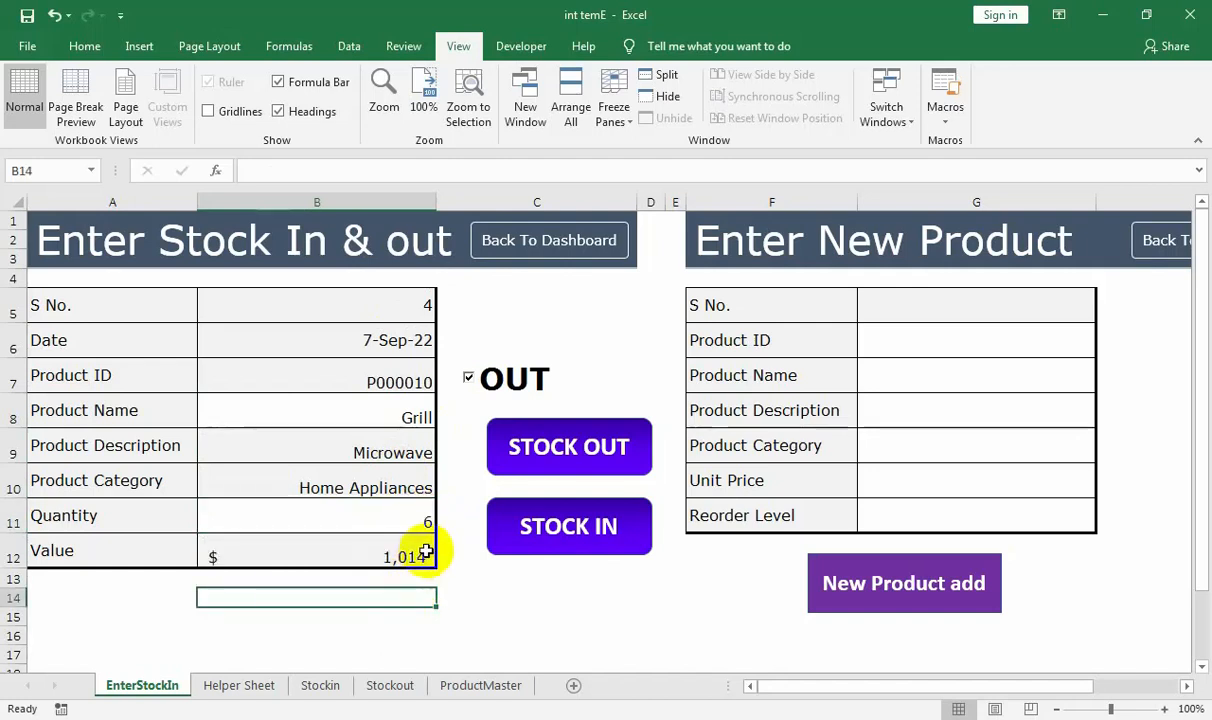
left_click(530, 468)
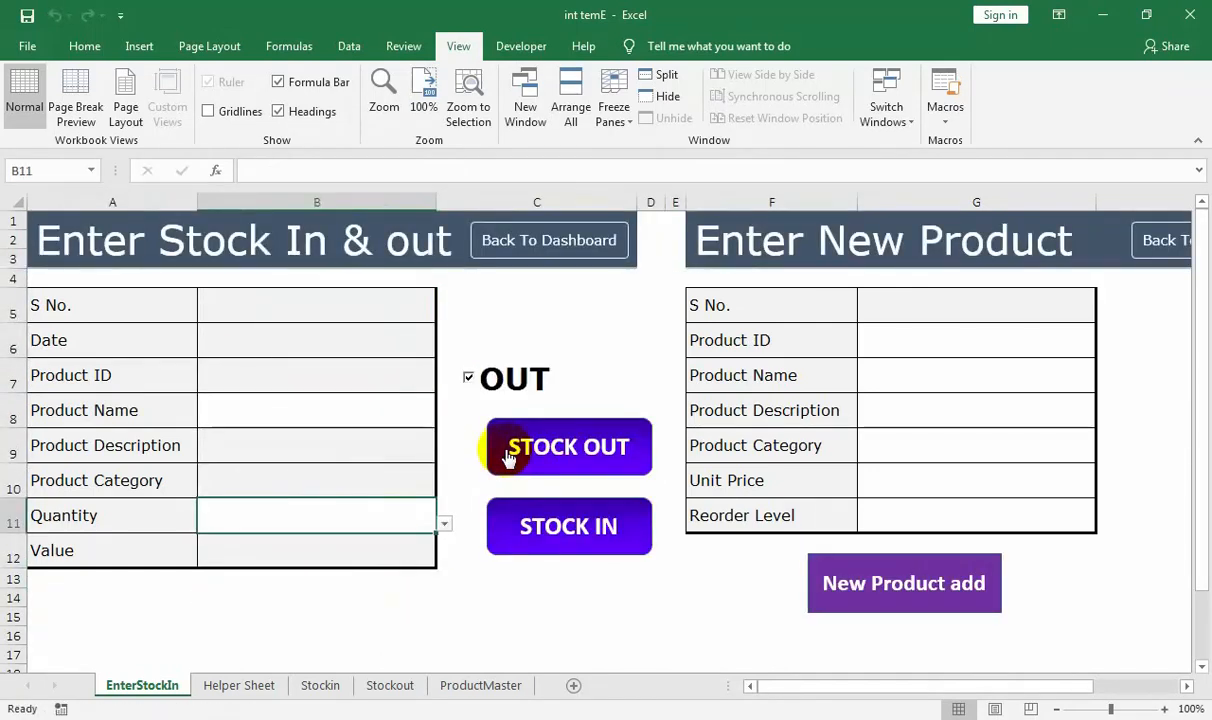
left_click(388, 685)
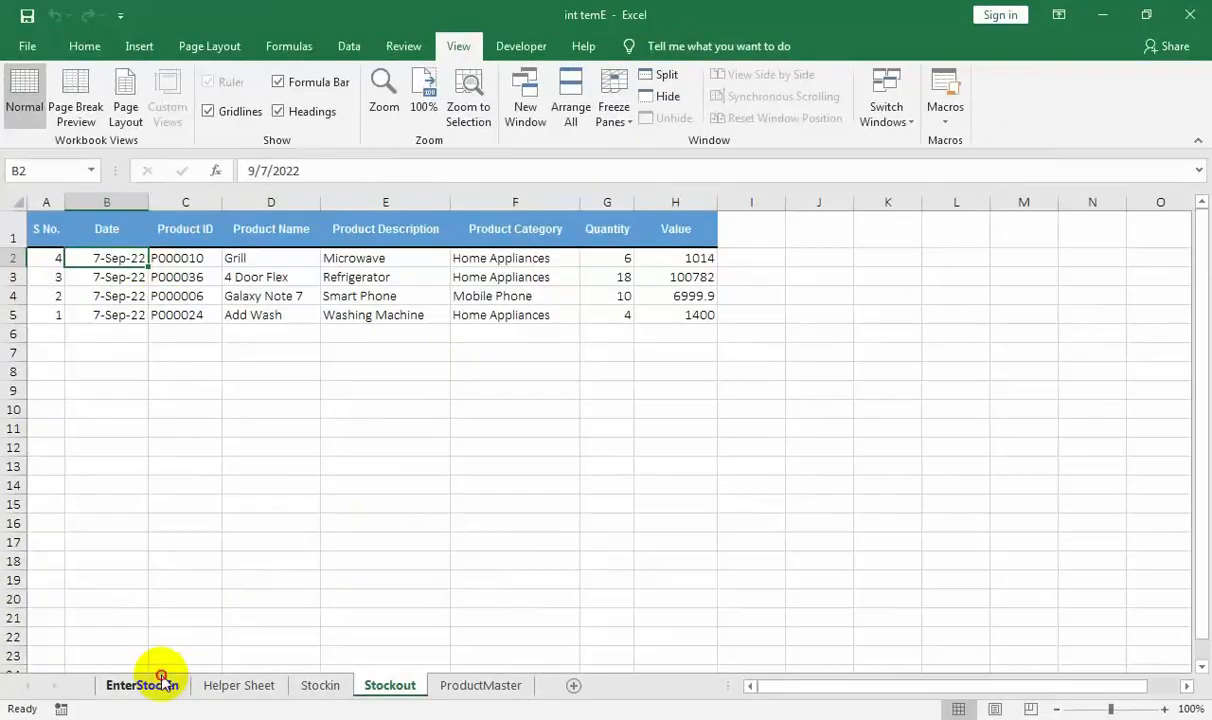
- Clear the OUT checkbox on the EnterStockIn sheet
left_click(161, 681)
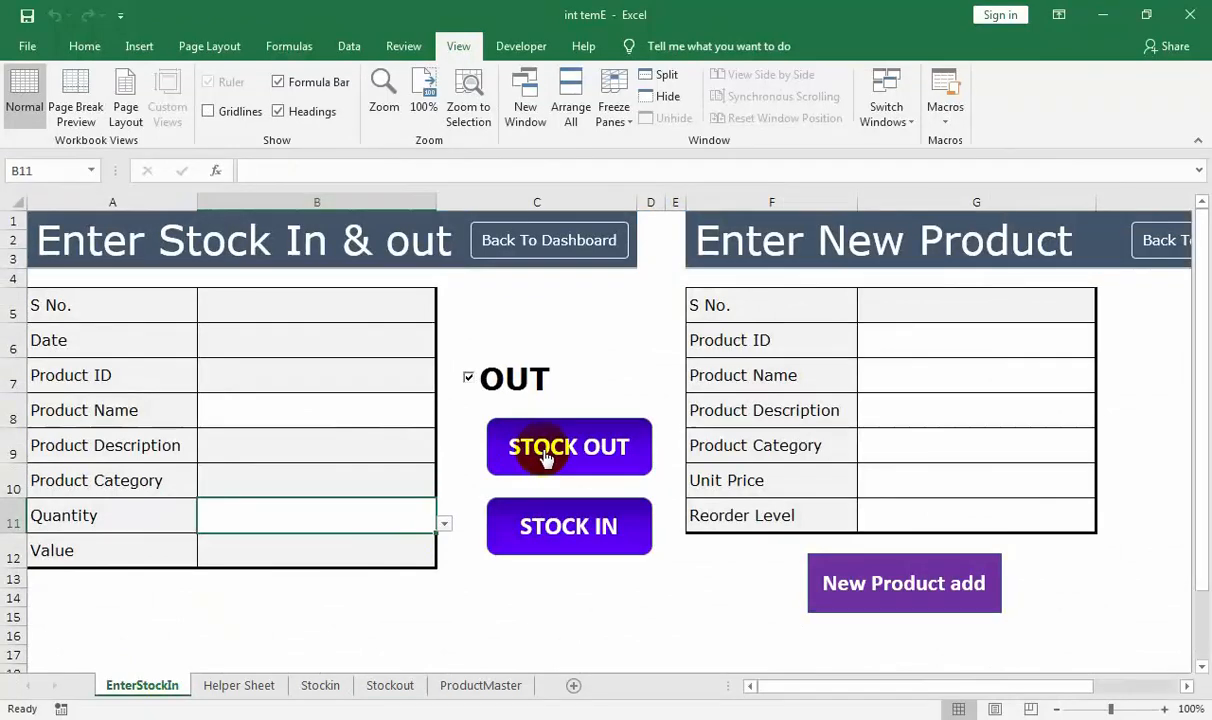
left_click(470, 378)
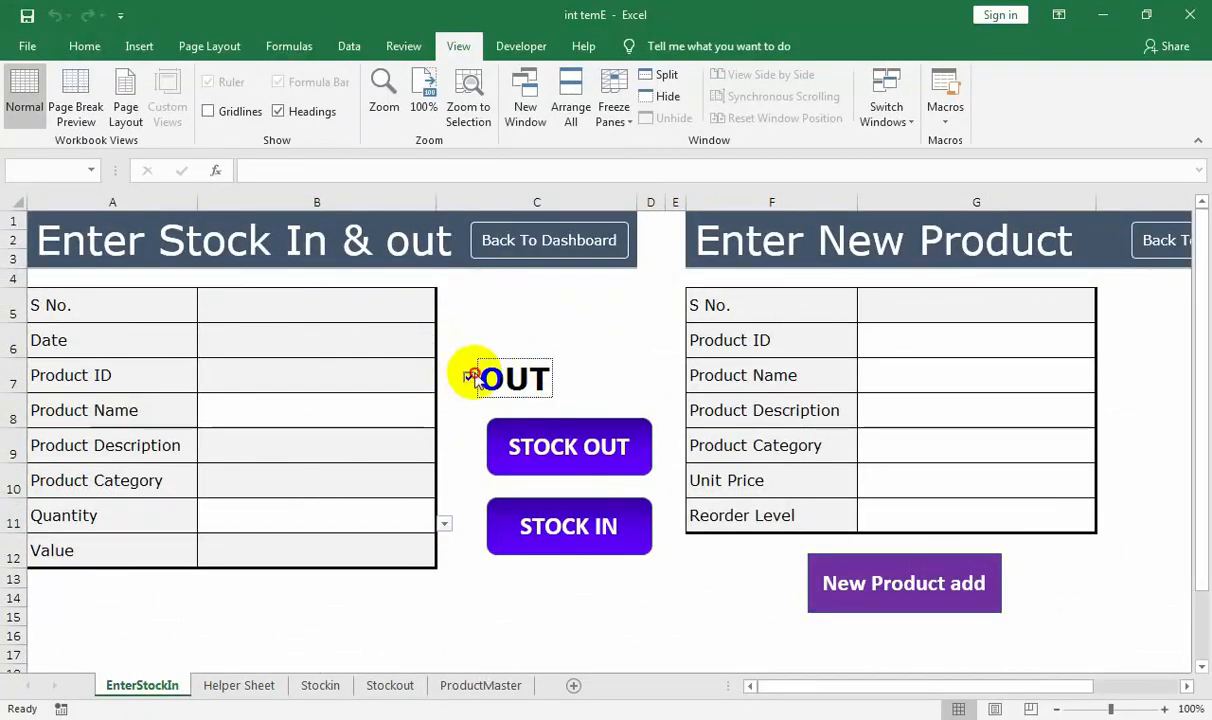
left_click(530, 598)
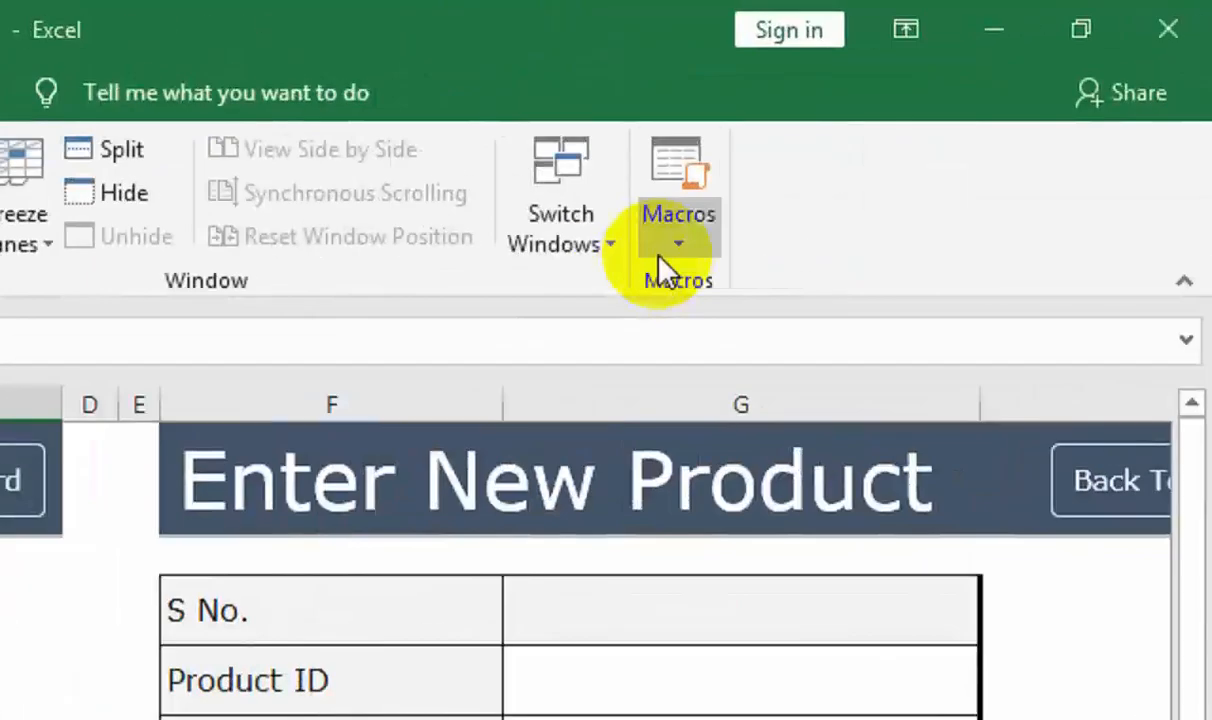
- Start recording a macro named STOCKIN, stored in This Workbook
left_click(937, 129)
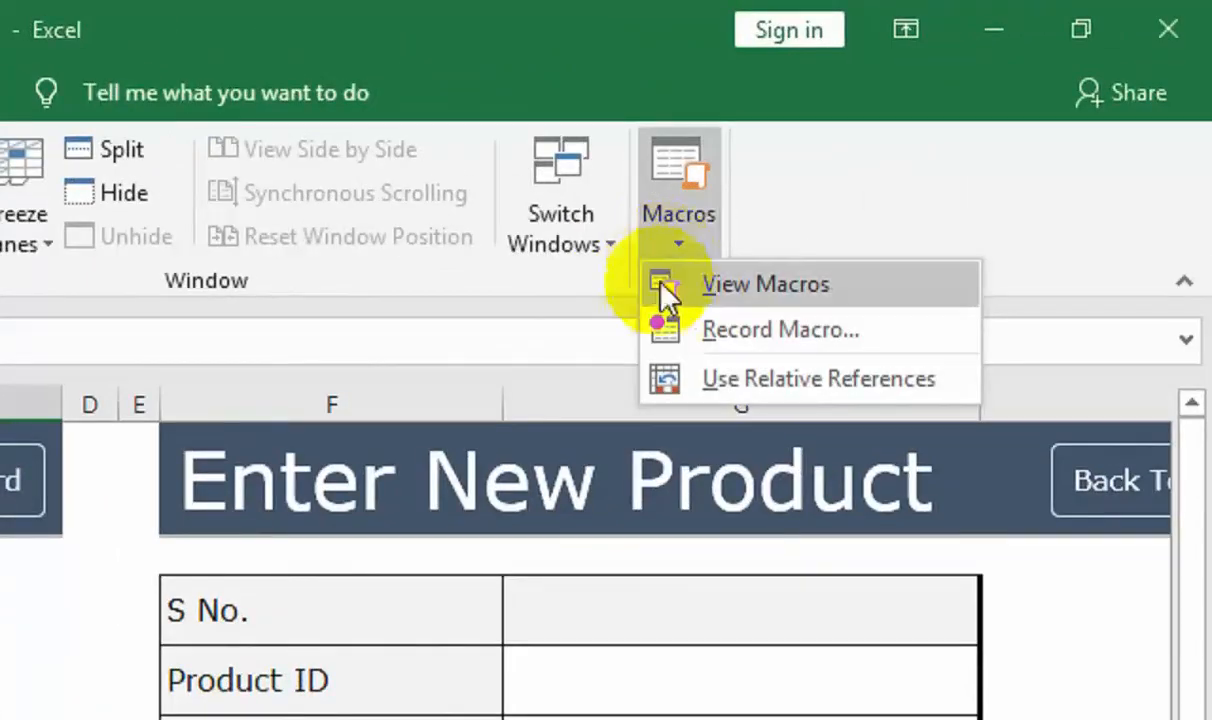
left_click(938, 144)
type("IN")
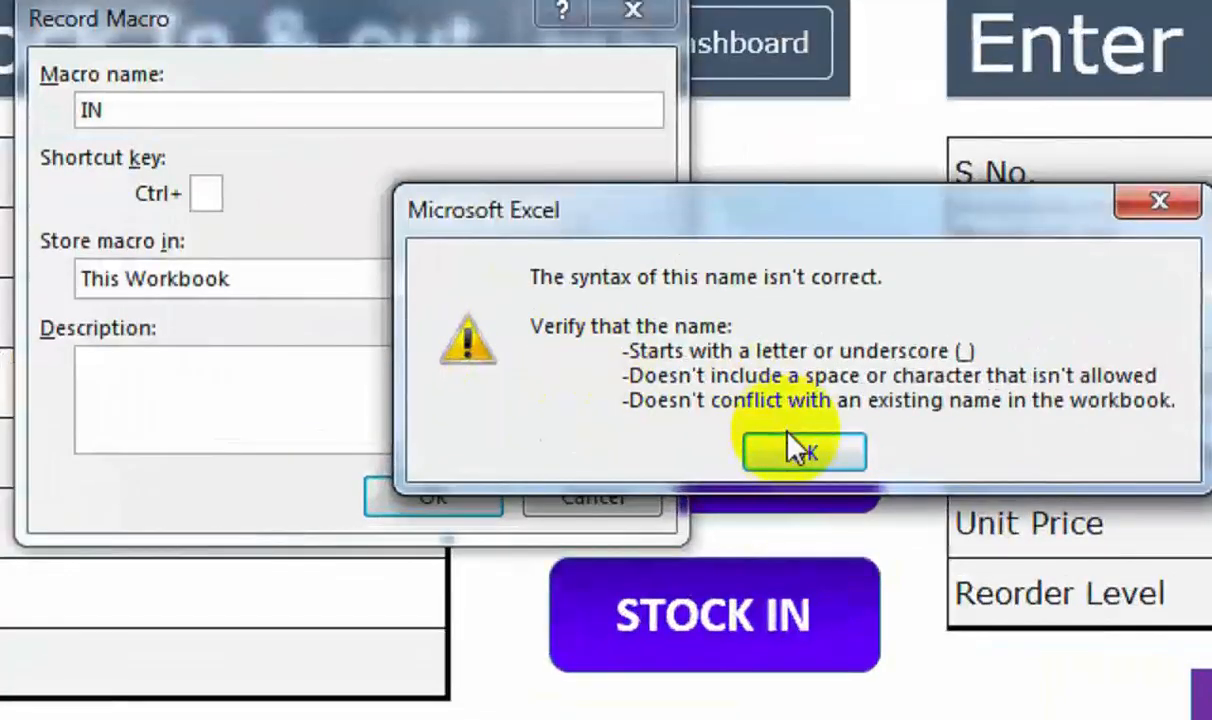
left_click(611, 446)
key("BackSpace")
key("BackSpace")
type("STO")
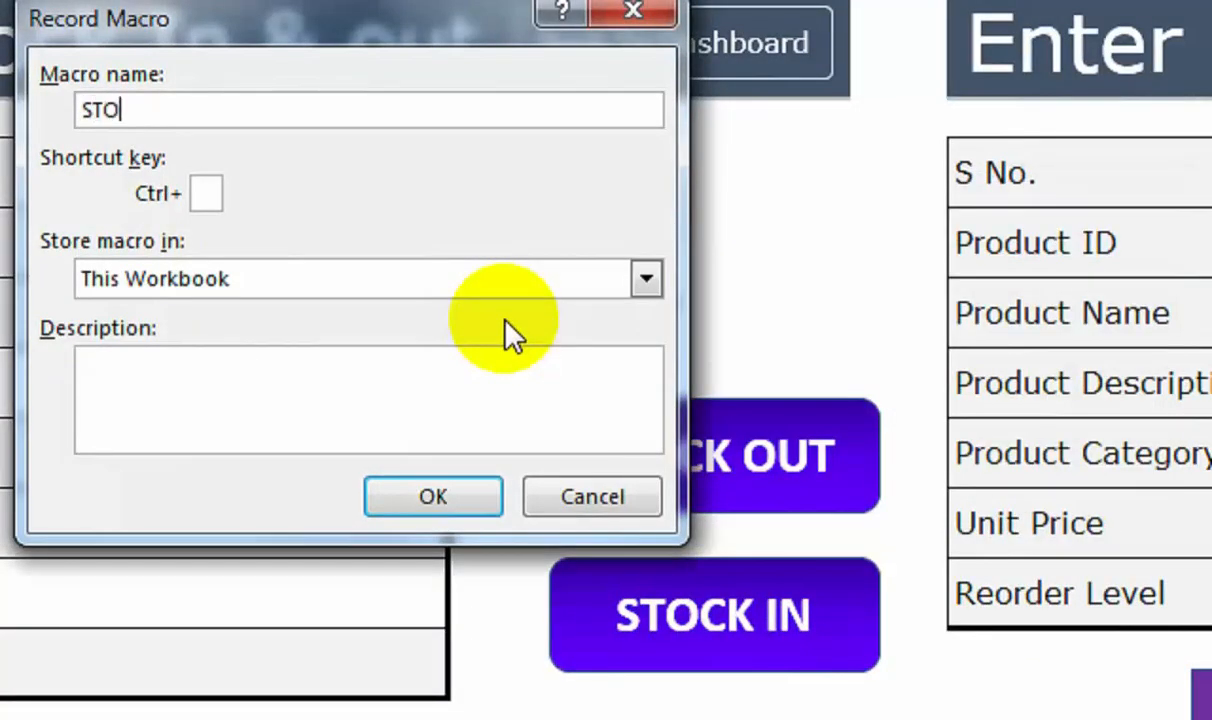
type("CK IN")
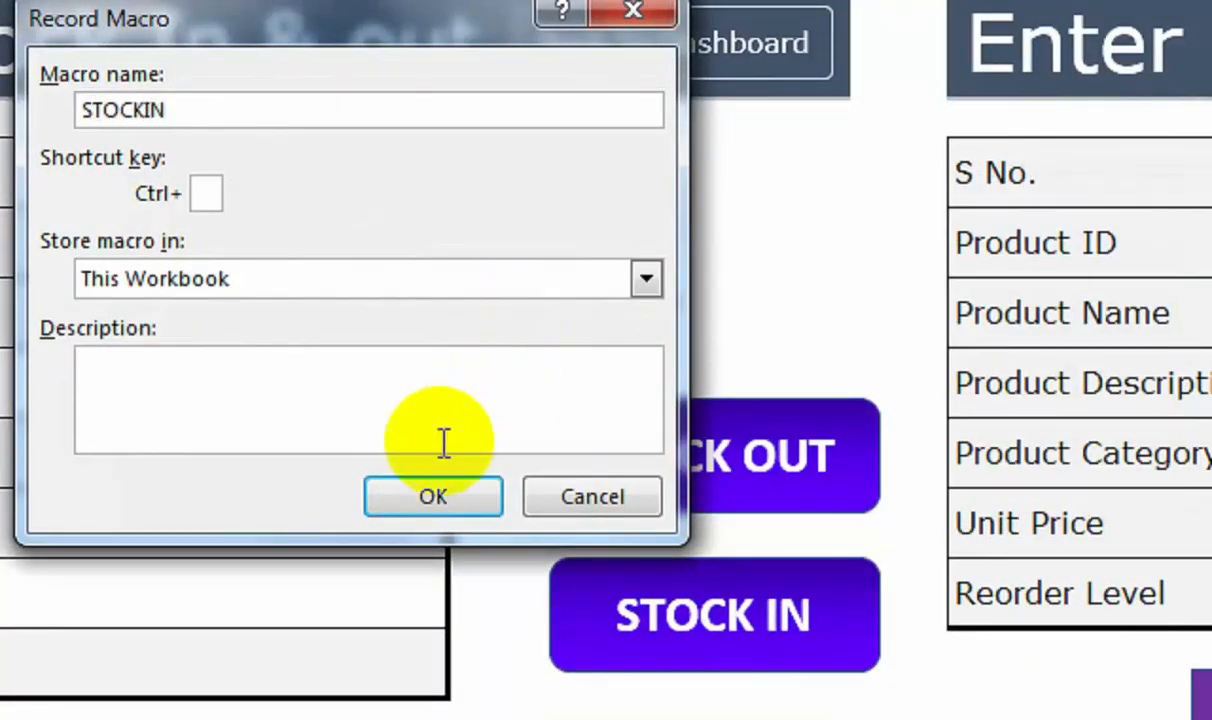
left_click(441, 497)
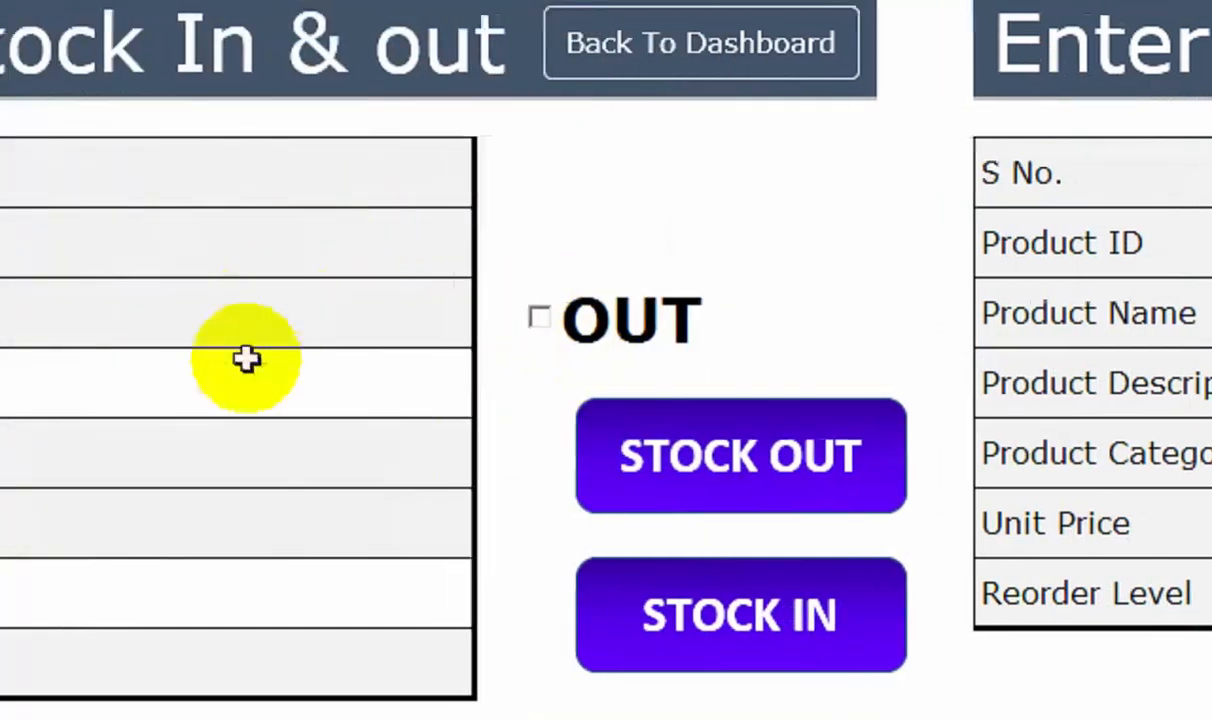
- Enter Galaxy S7 as the product name with quantity 2 in the stock entry table
left_click(316, 385)
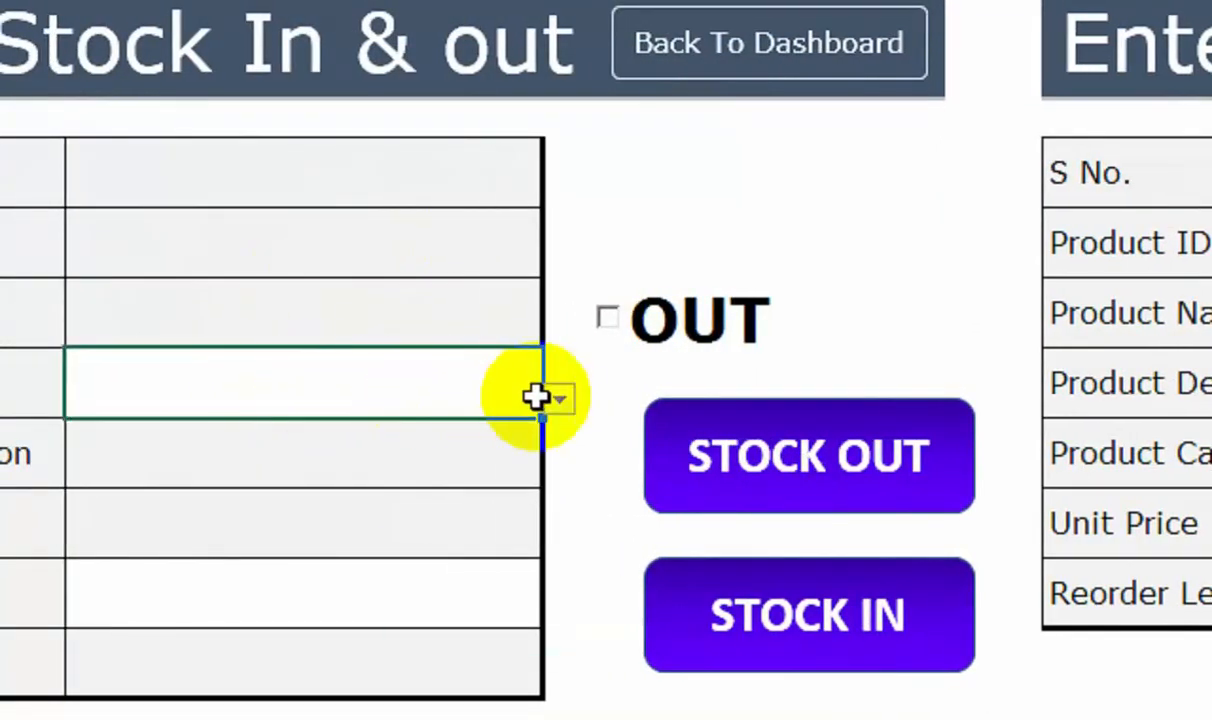
left_click(557, 397)
left_click(505, 537)
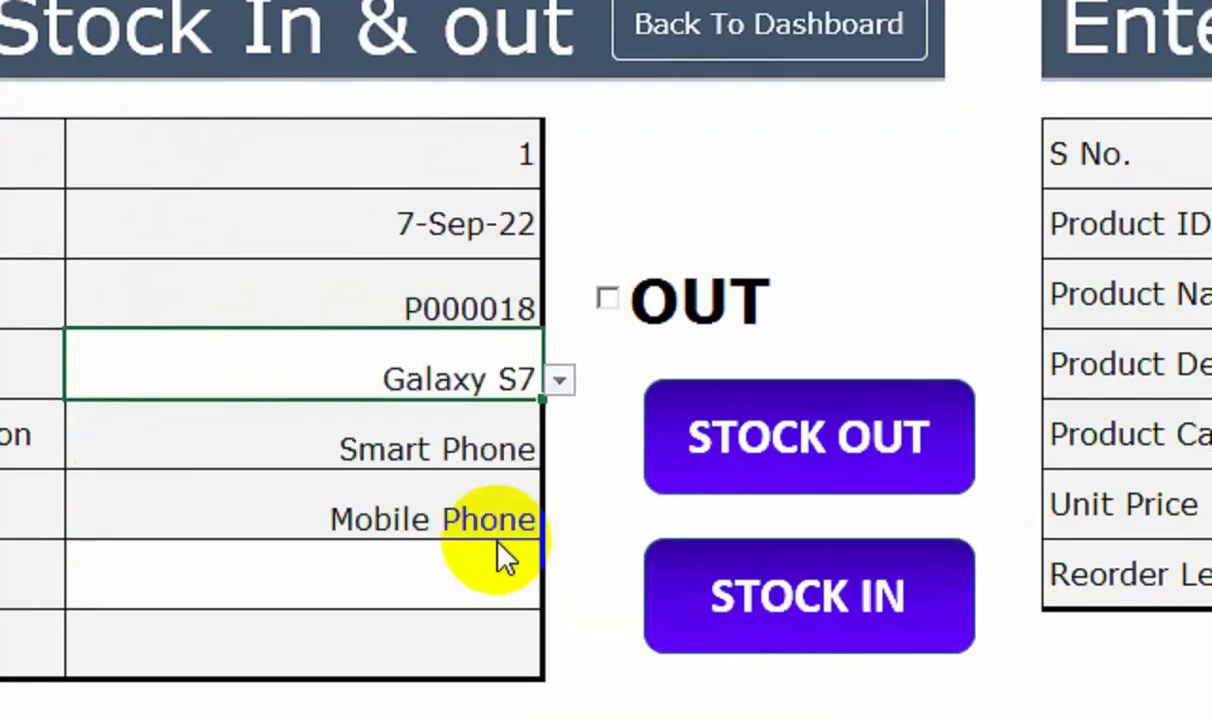
left_click(505, 568)
key("alt+Down")
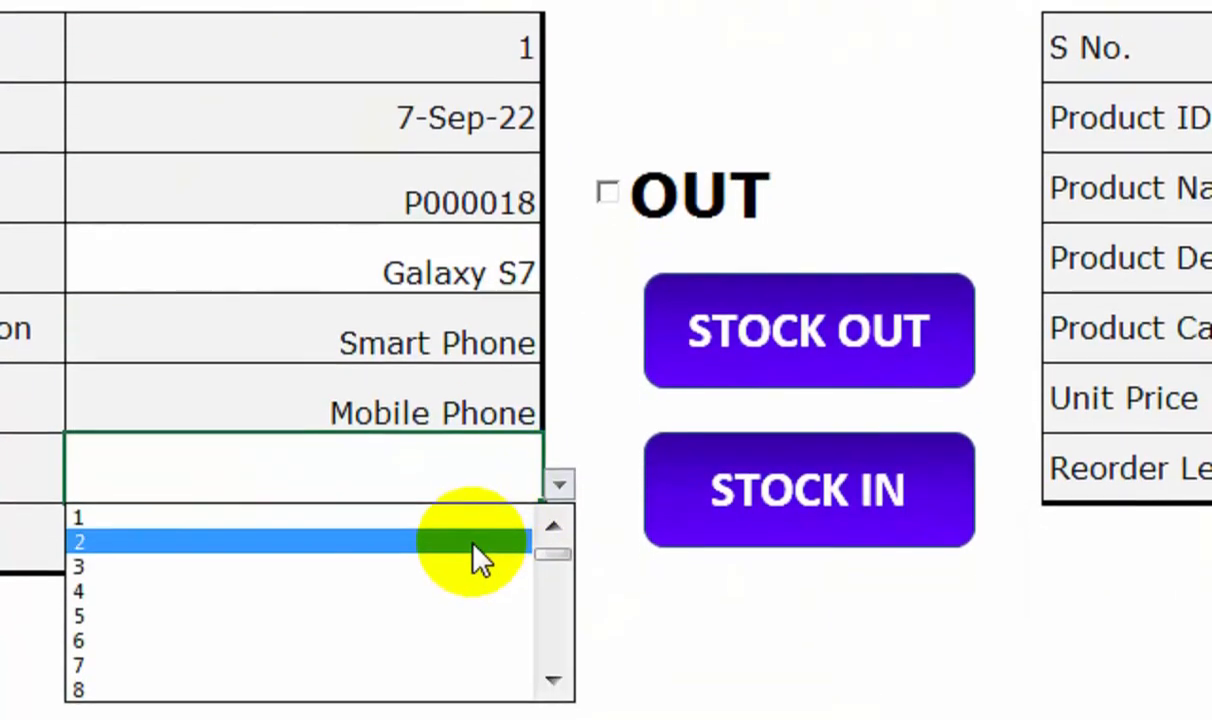
left_click(470, 587)
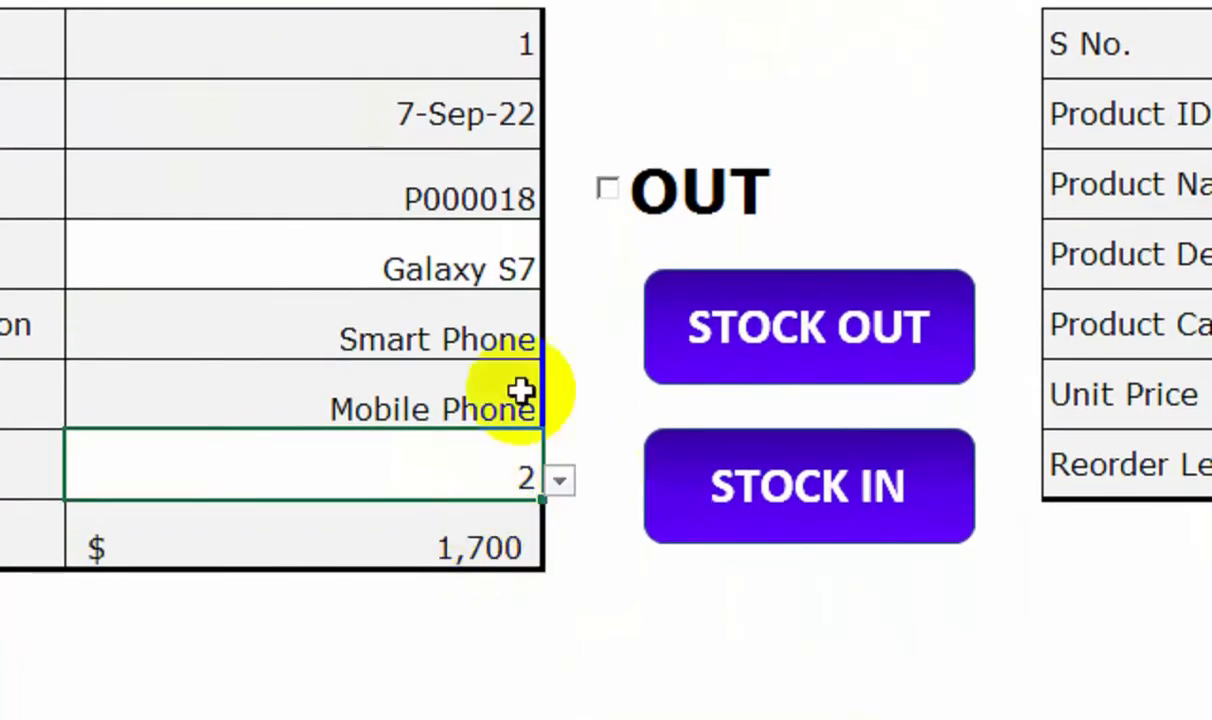
- Copy the stock entry values B5:B12 and paste them as transposed values at A1 of the Helper Sheet
left_click(422, 63)
key("ctrl+shift+Down")
key("ctrl+c")
left_click(238, 682)
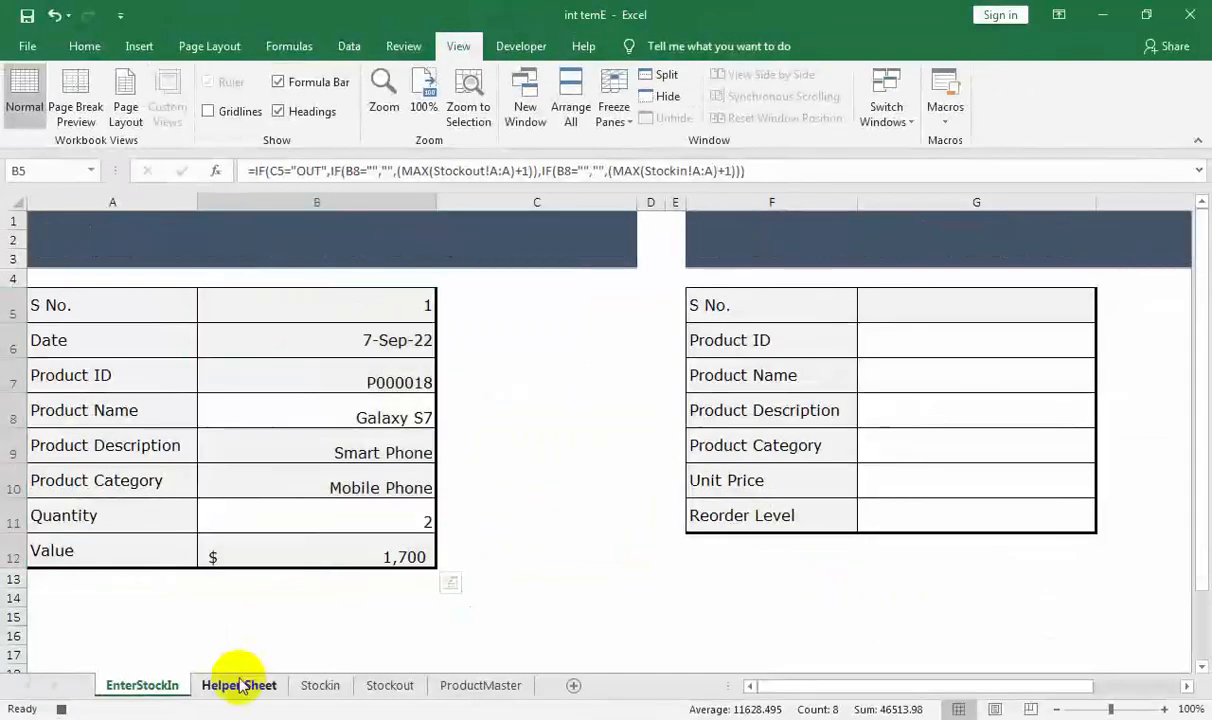
left_click(160, 370)
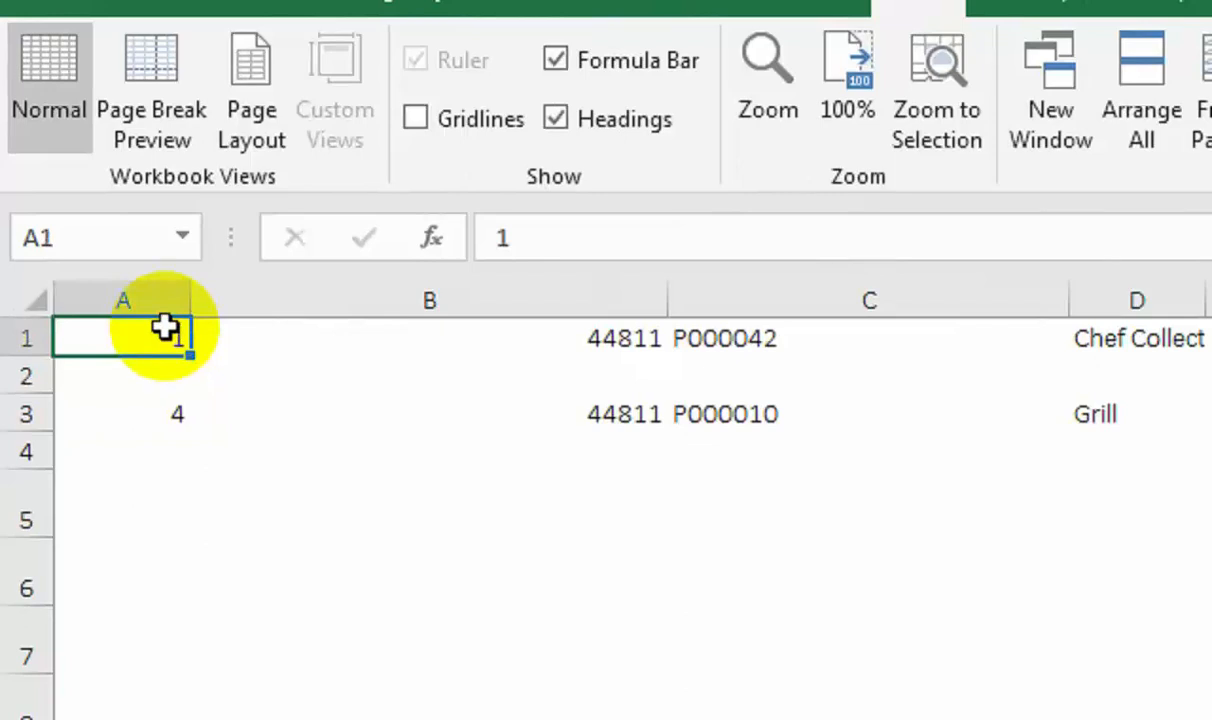
key("ctrl+alt+v")
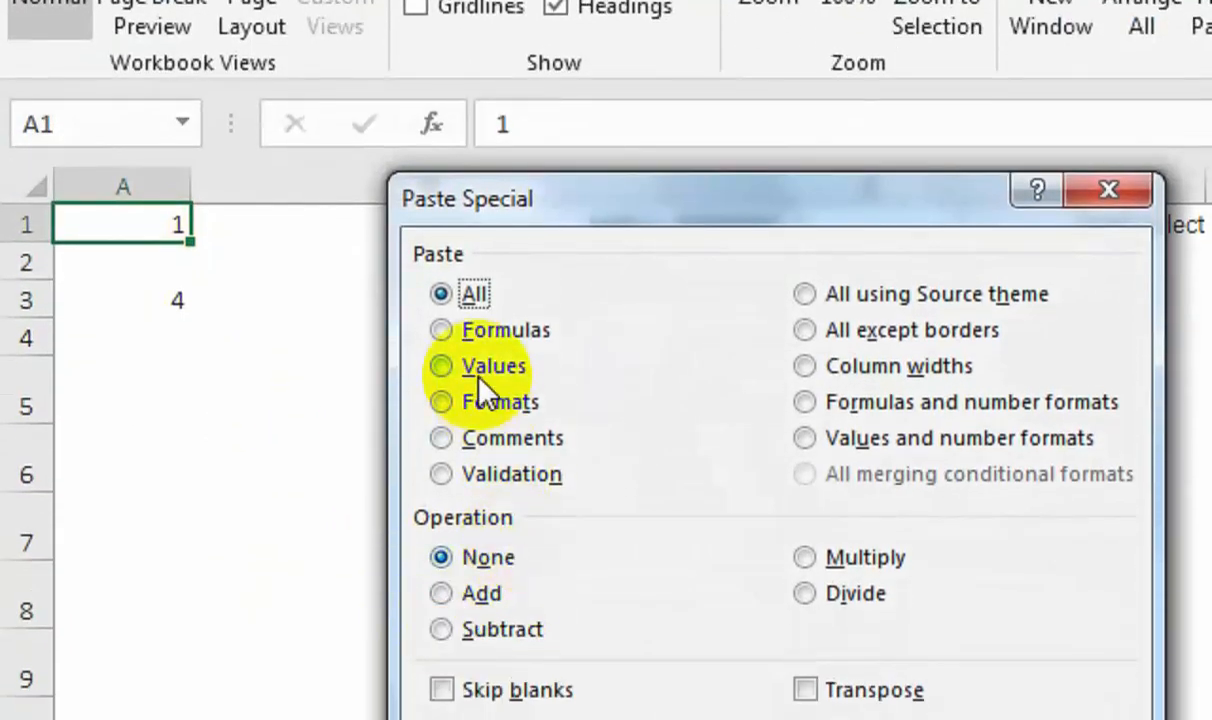
left_click(452, 358)
left_click(866, 672)
left_click(910, 718)
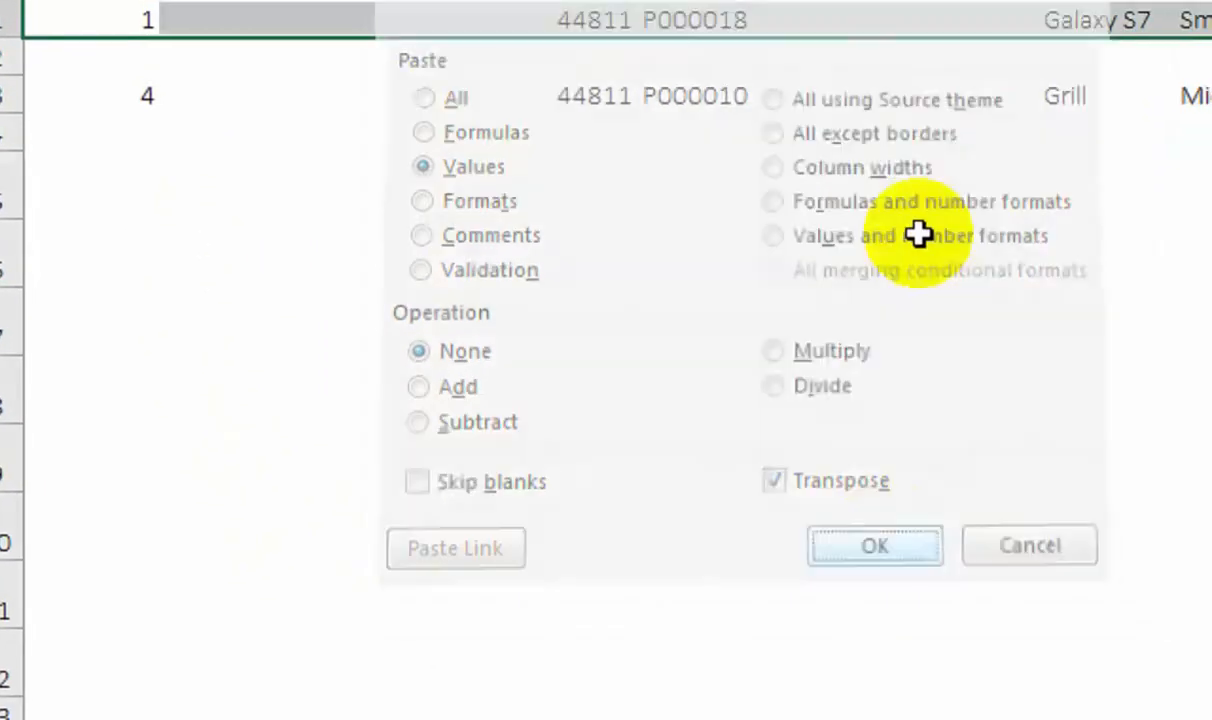
- Copy the transposed row and insert it at A2 of the Stockin sheet, shifting cells down
key("ctrl+c")
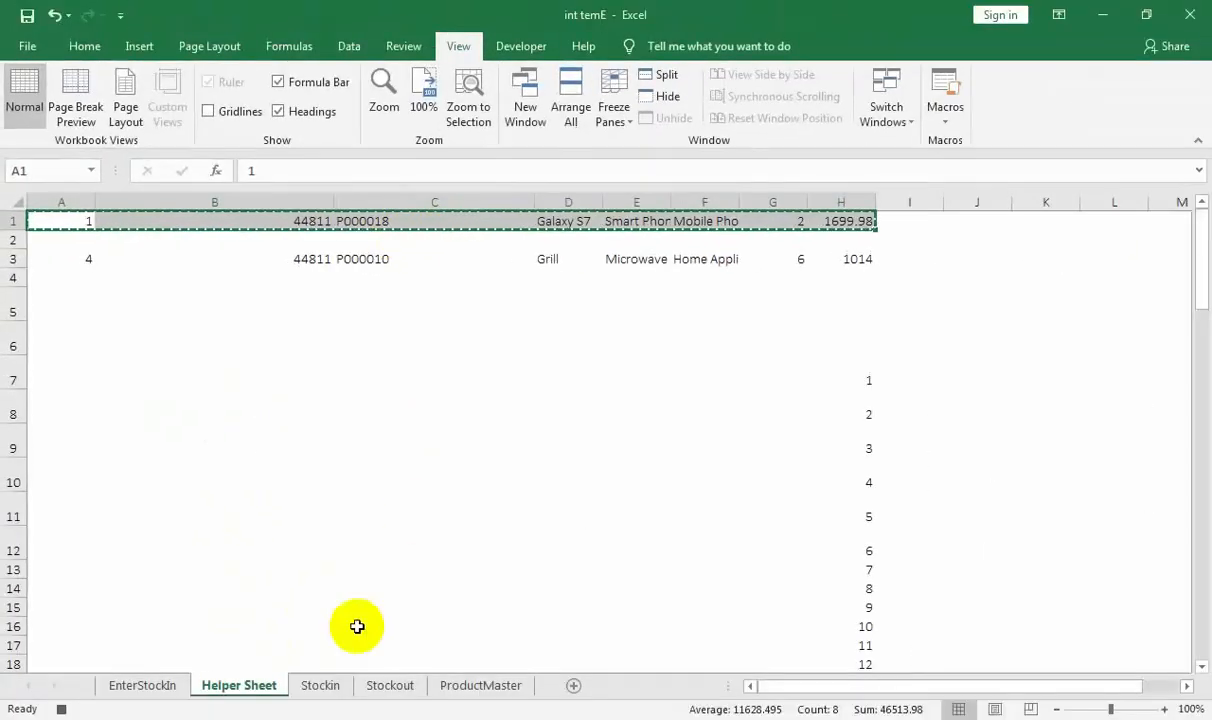
left_click(339, 685)
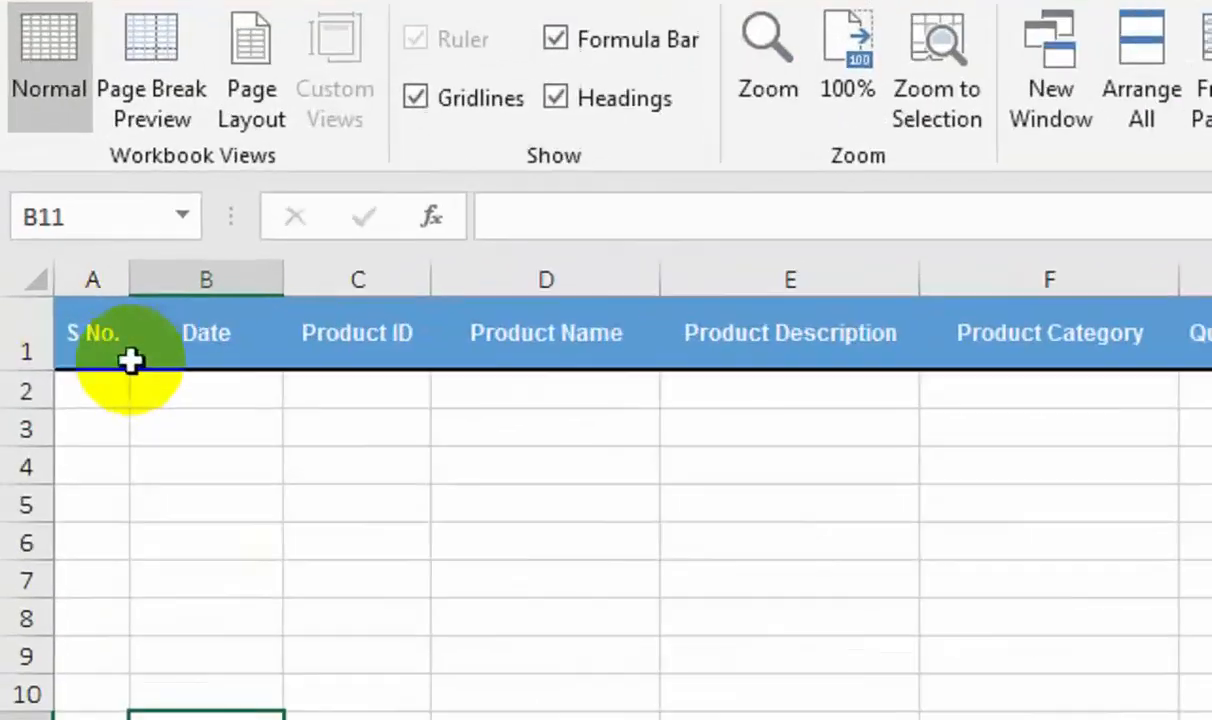
left_click(38, 230)
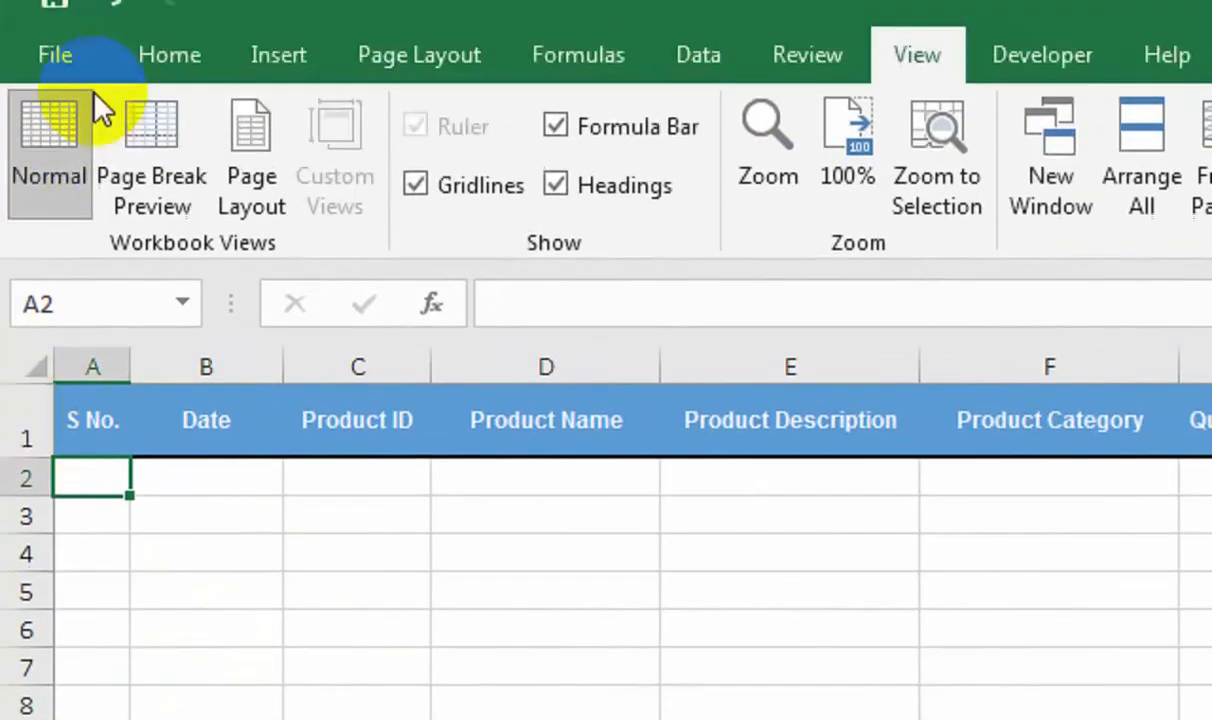
left_click(168, 54)
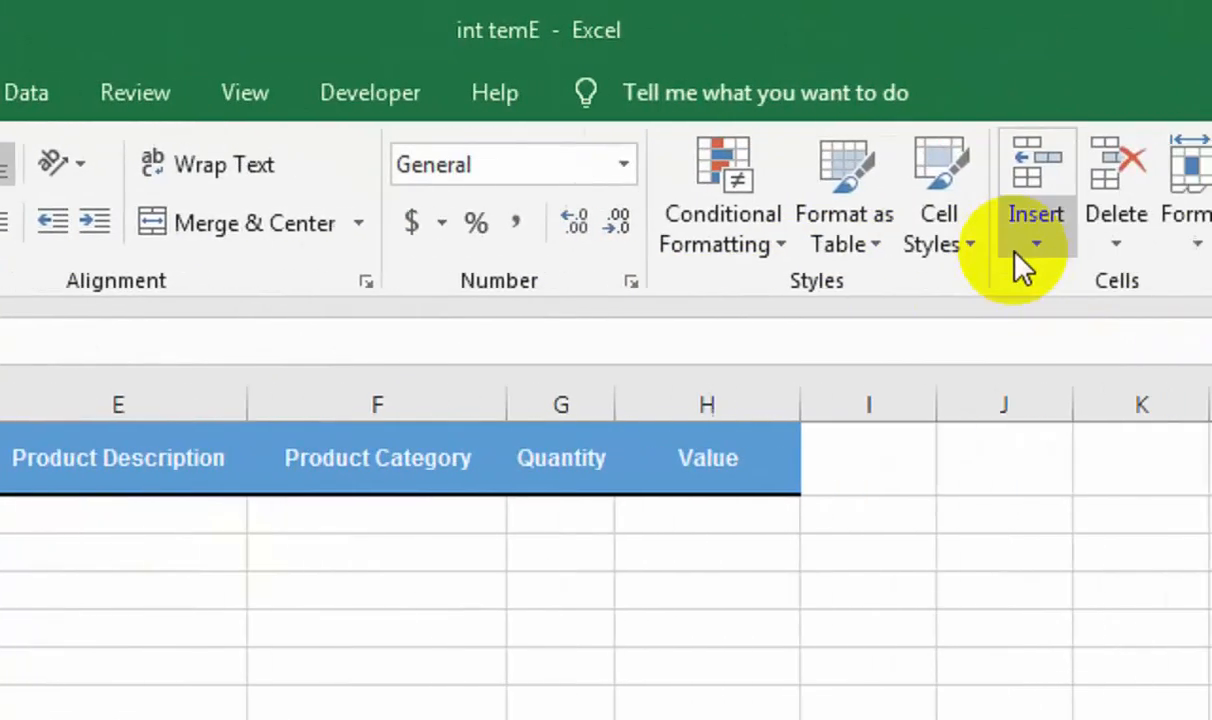
left_click(1022, 265)
left_click(1038, 290)
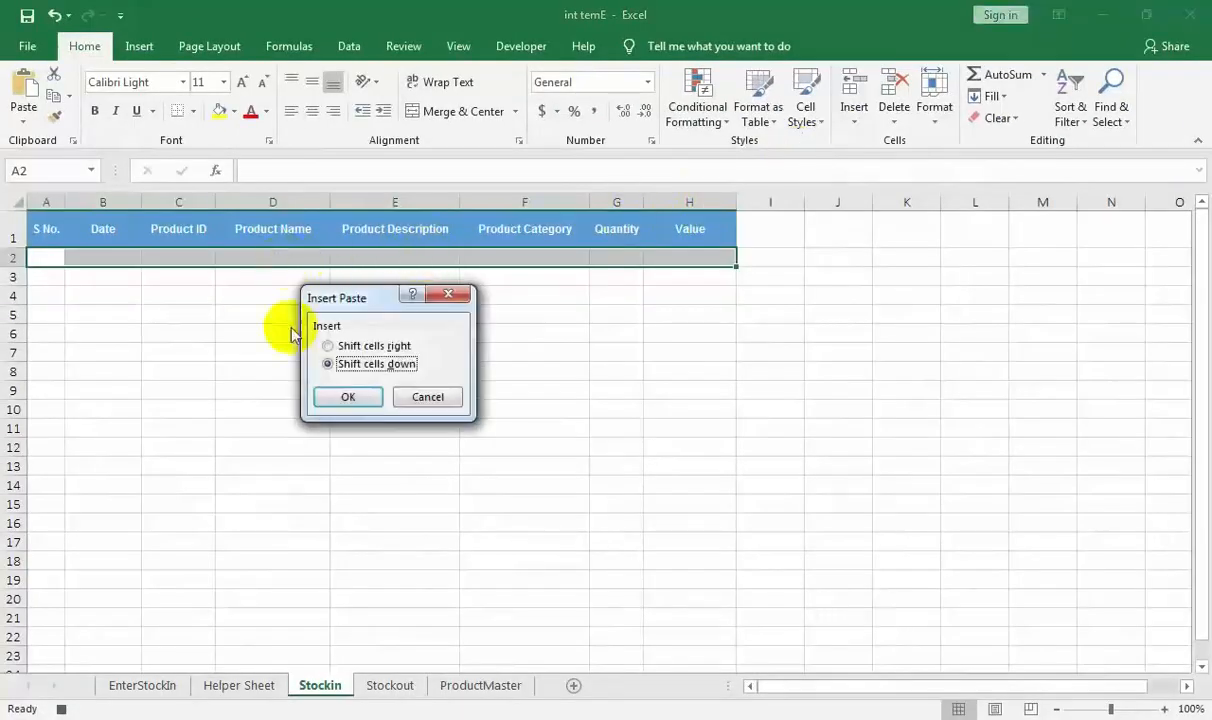
left_click(338, 398)
- Clear the product name and quantity in the stock entry table on the EnterStockIn sheet
left_click(134, 260)
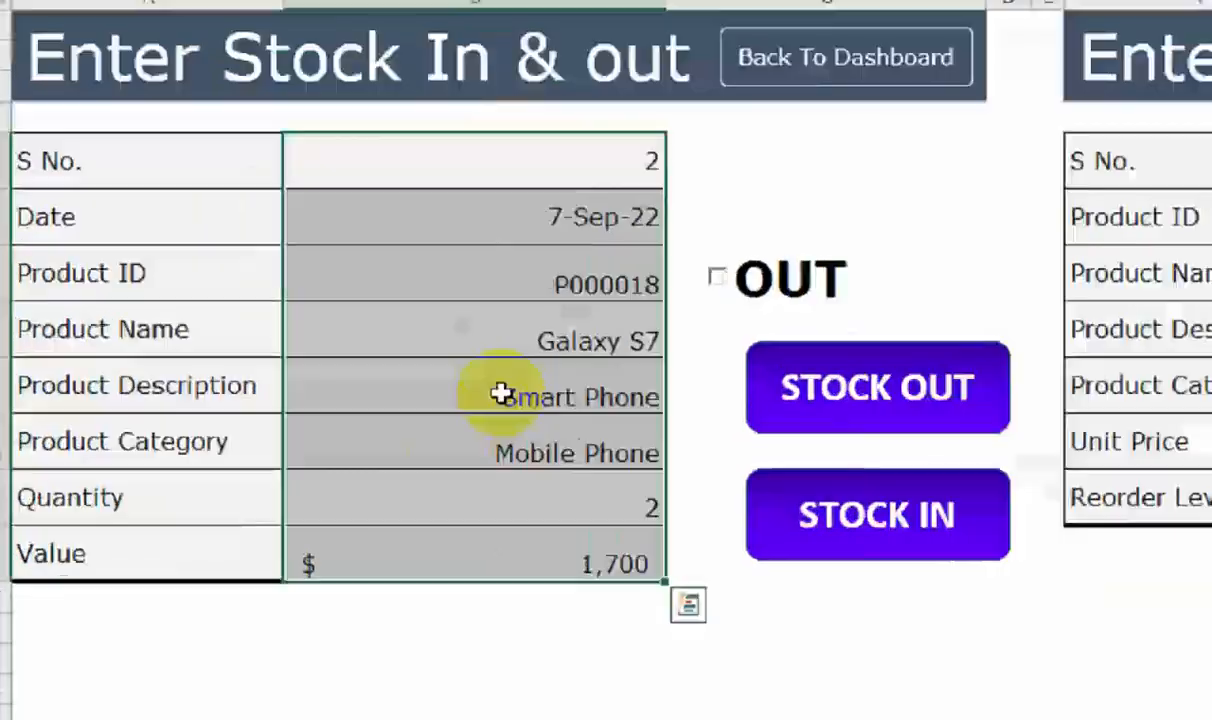
left_click(360, 416)
key("Delete")
left_click(580, 542)
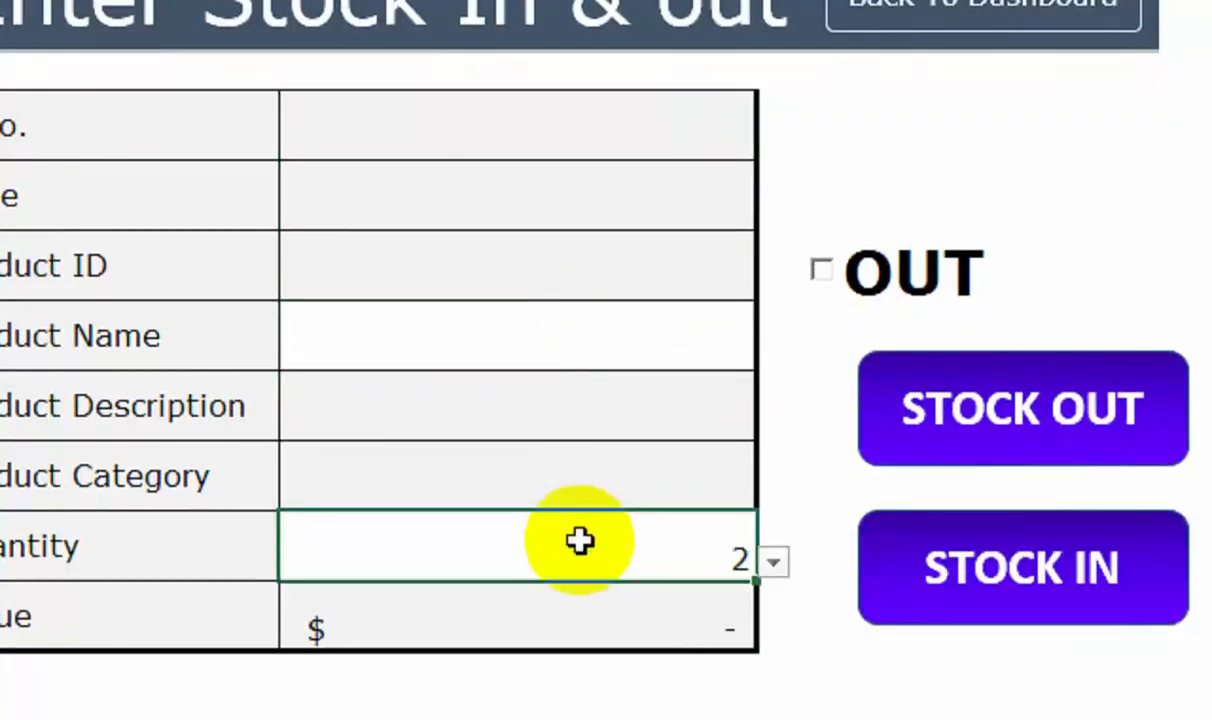
key("Delete")
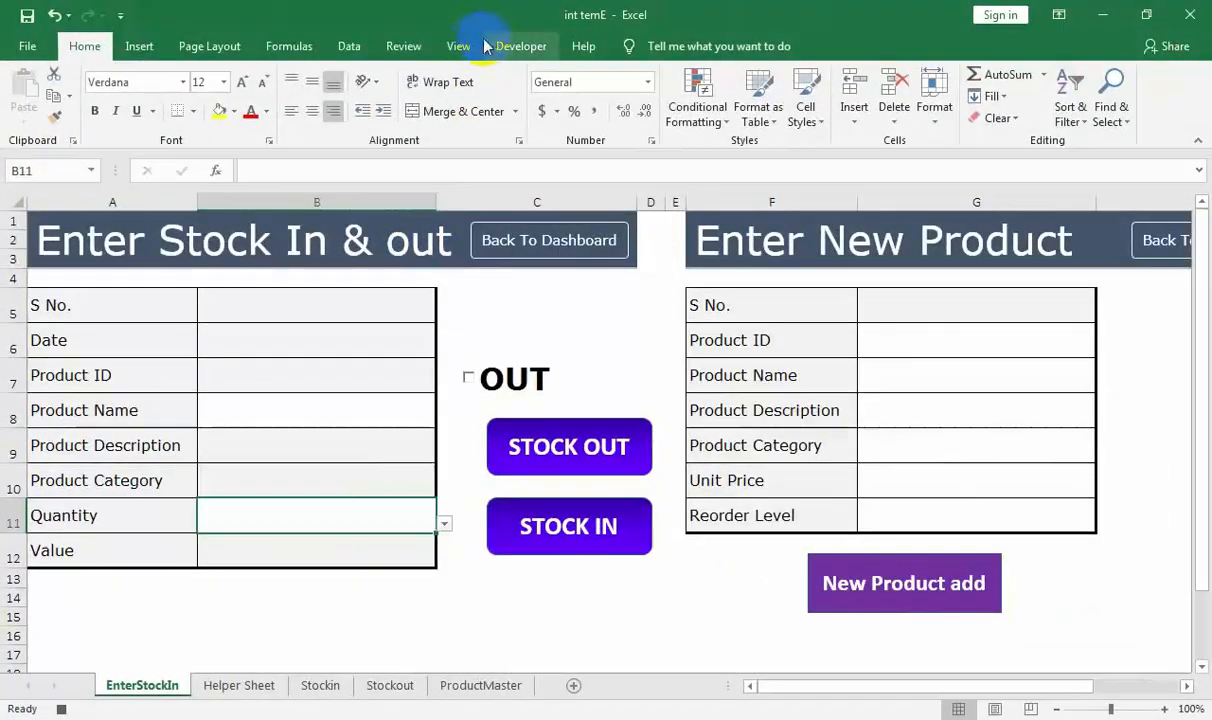
- Stop recording the STOCKIN macro
left_click(450, 45)
left_click(685, 235)
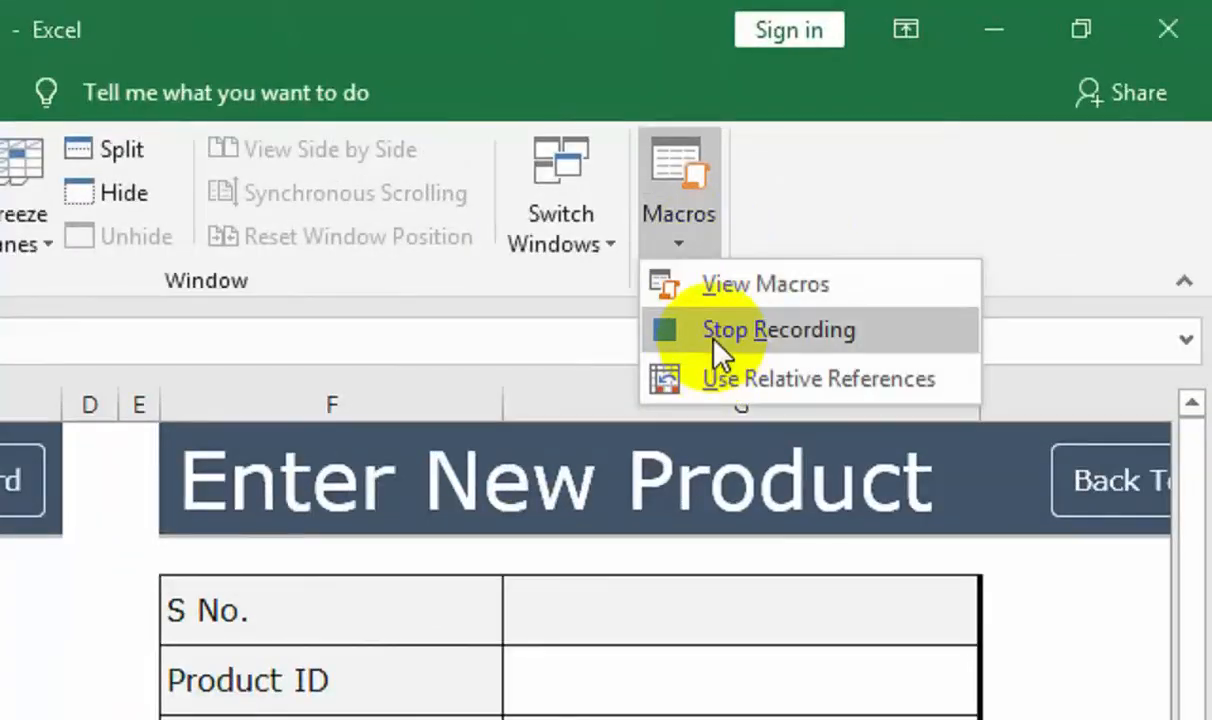
left_click(718, 330)
- Assign the STOCKIN macro to the STOCK IN button
right_click(612, 512)
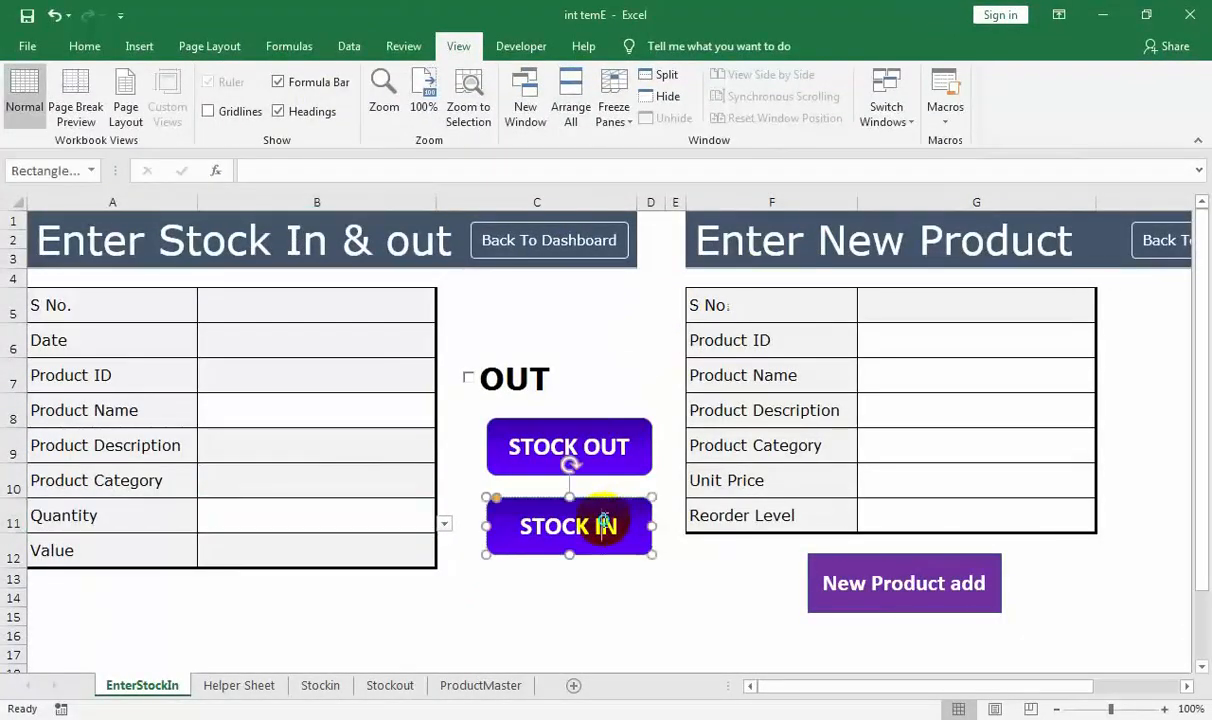
left_click(577, 495)
right_click(578, 497)
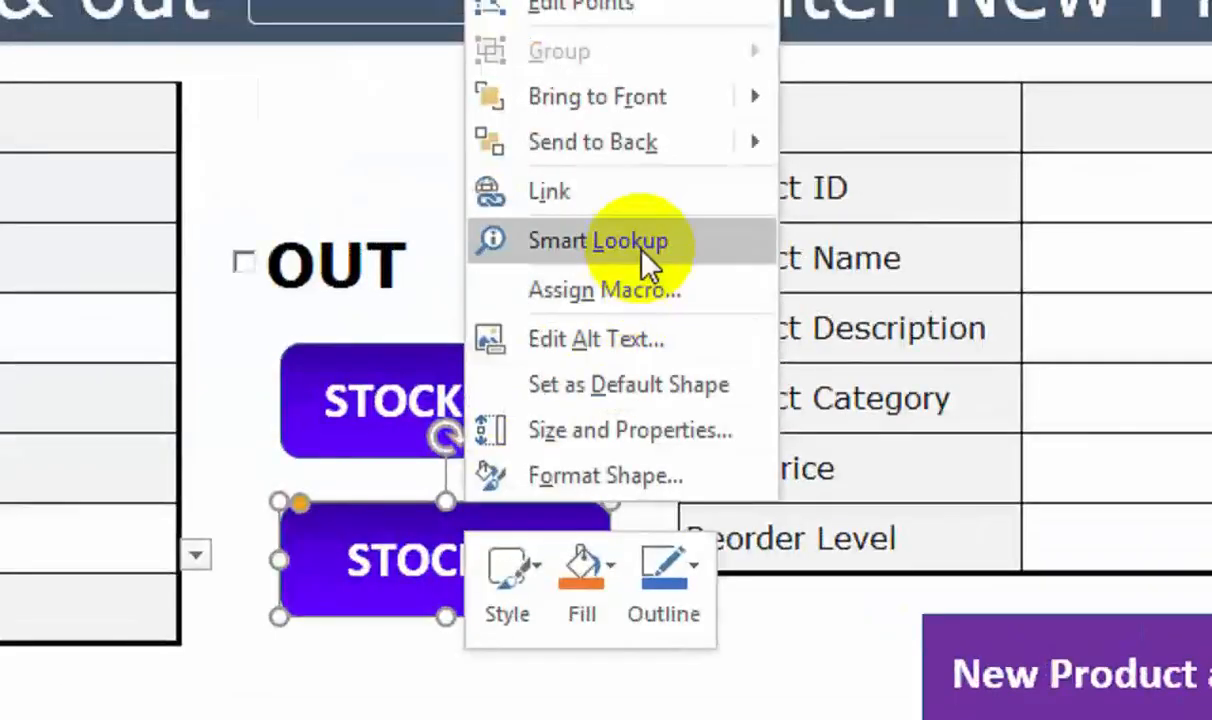
left_click(622, 290)
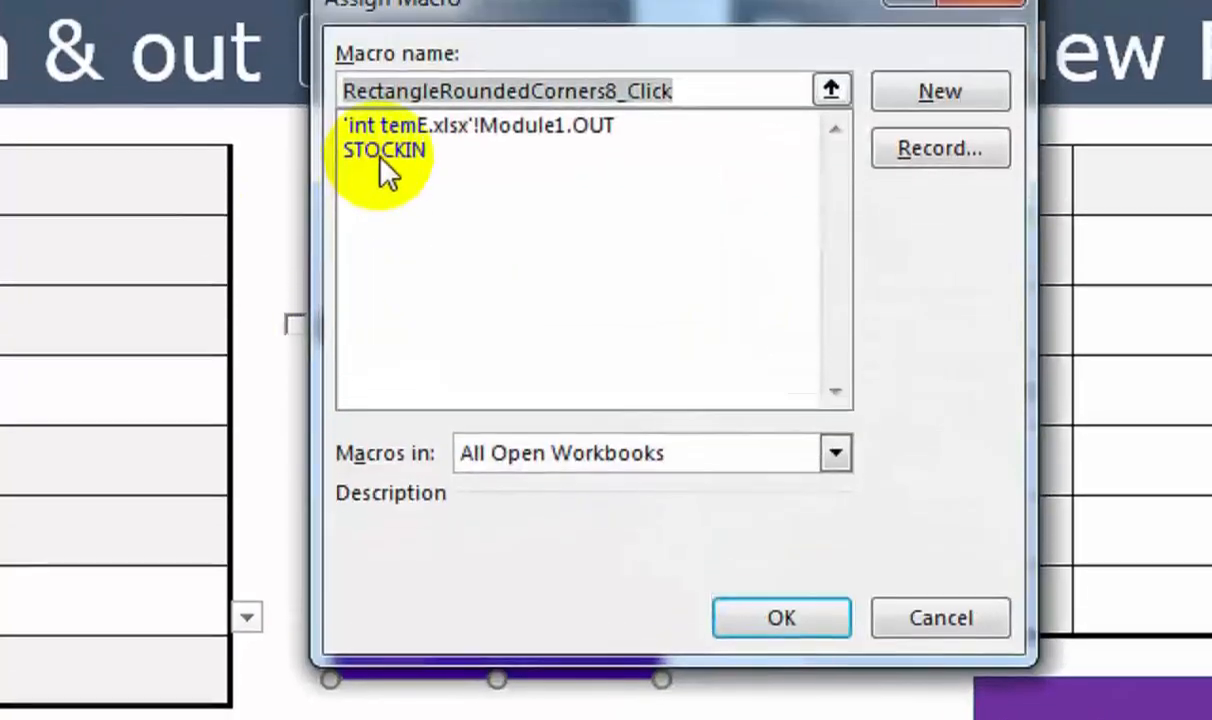
left_click(384, 152)
left_click(781, 615)
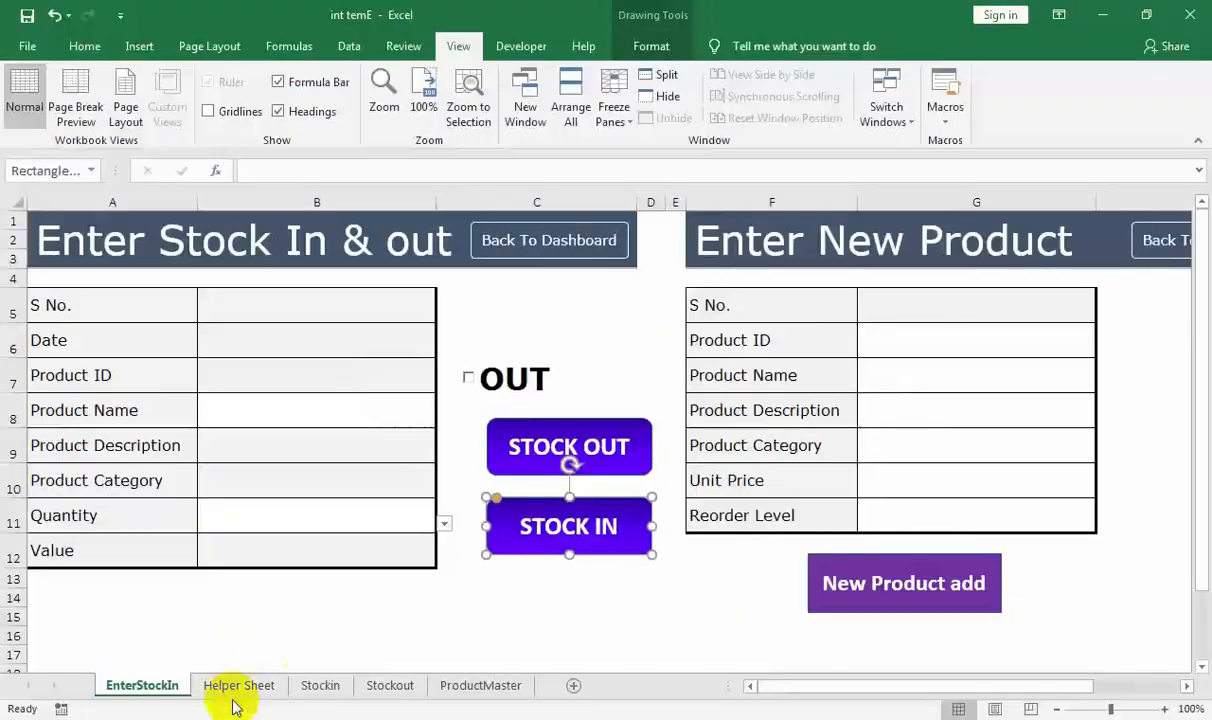
- Fill in the stock entry form on the EnterStockIn sheet with product name Chef Collection and quantity 10
left_click(319, 684)
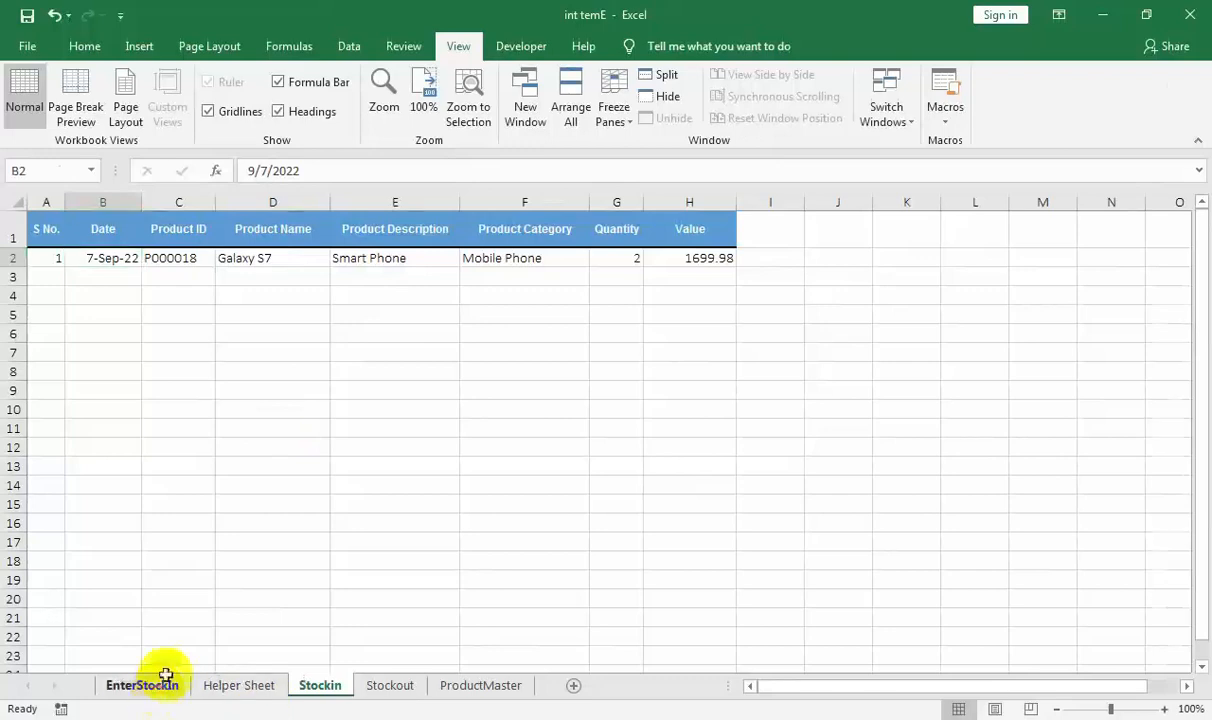
left_click(166, 677)
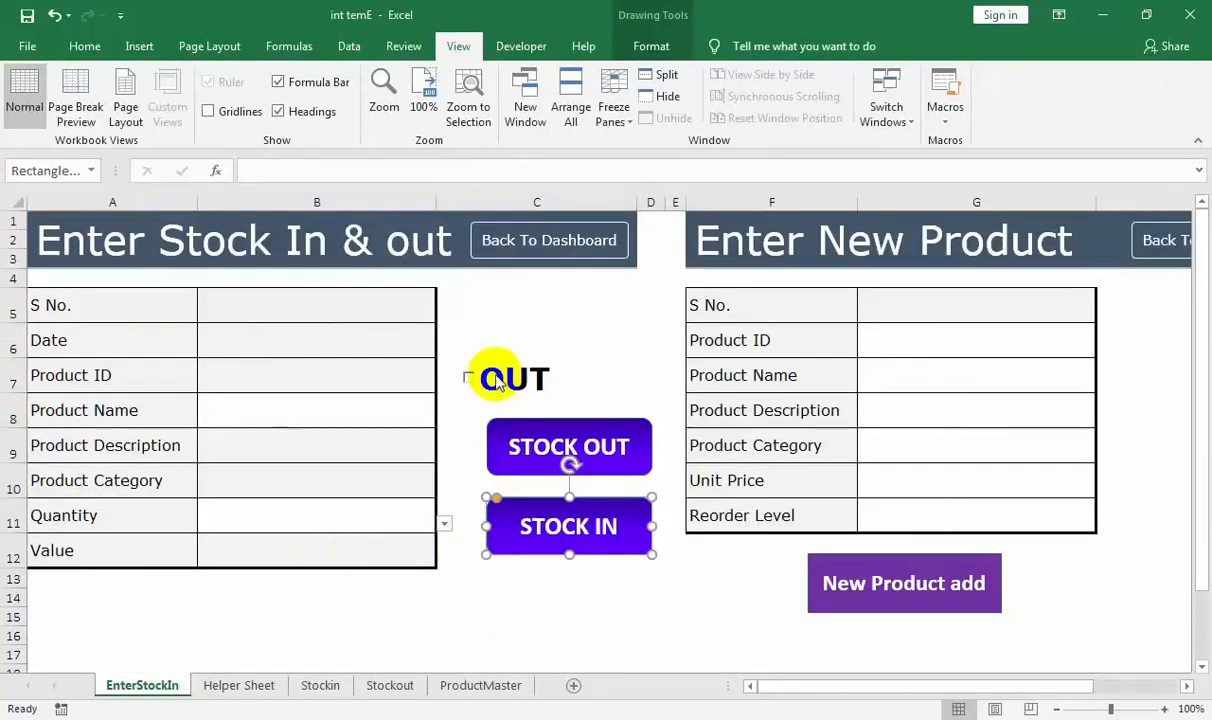
left_click(411, 411)
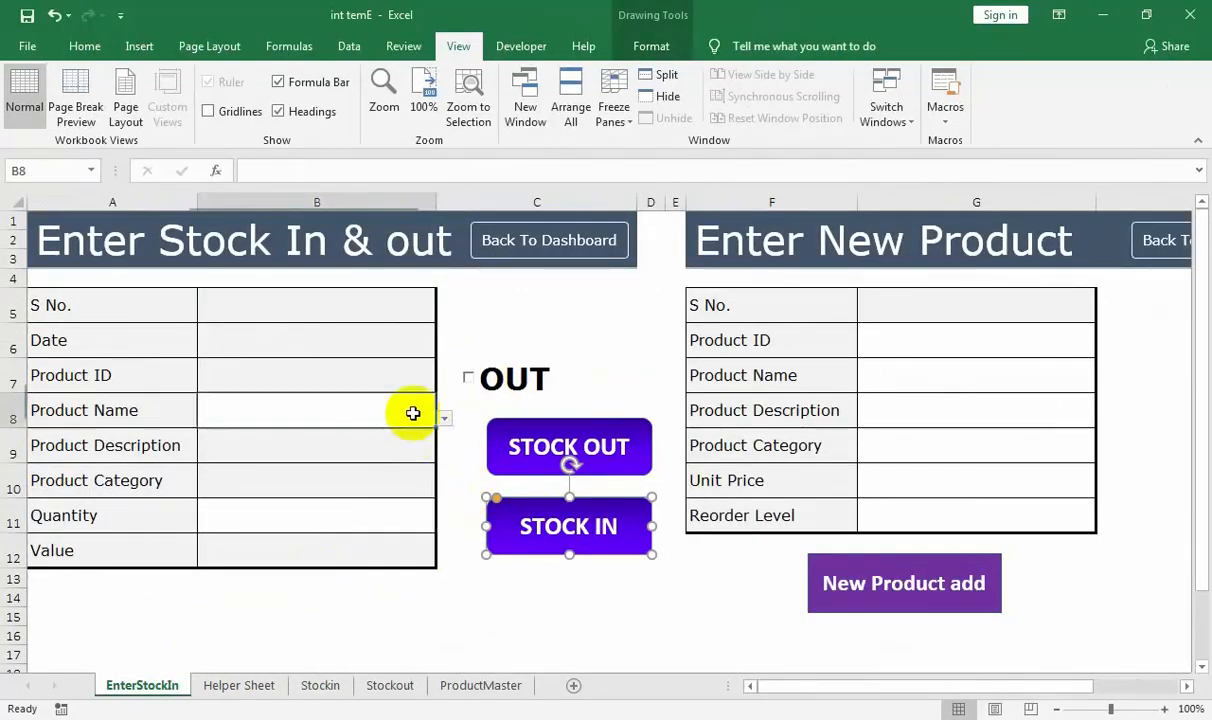
left_click(444, 418)
left_click(403, 461)
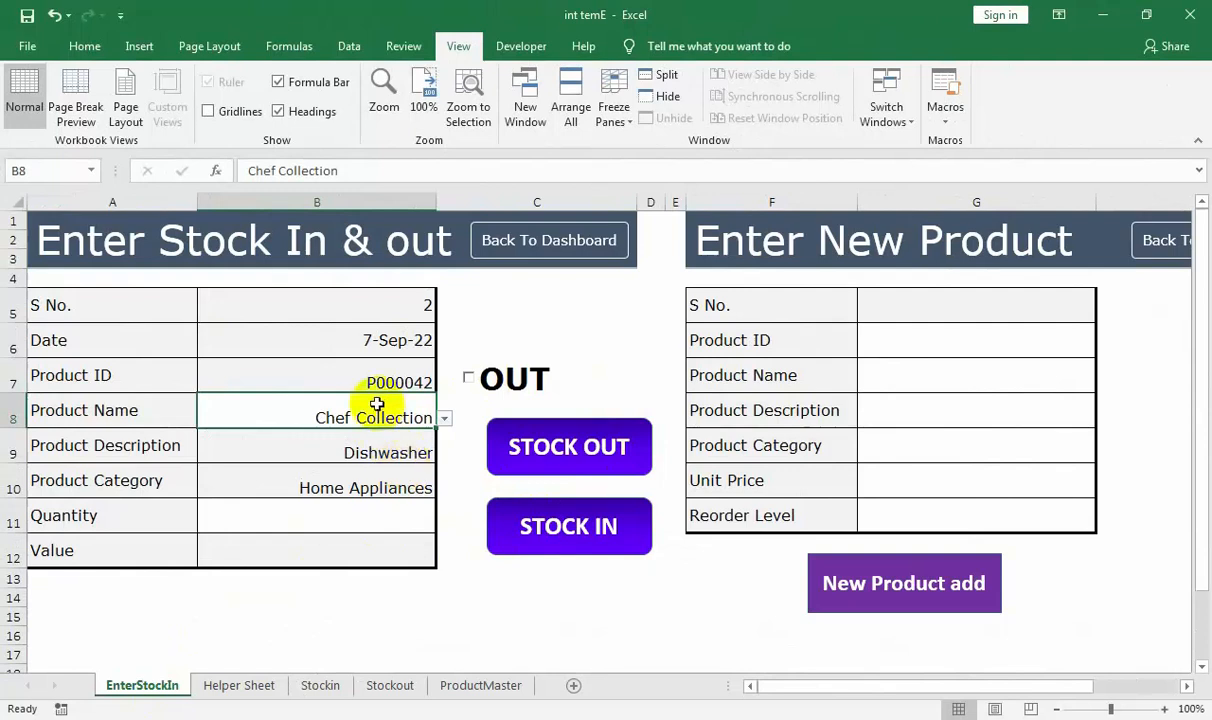
left_click(406, 512)
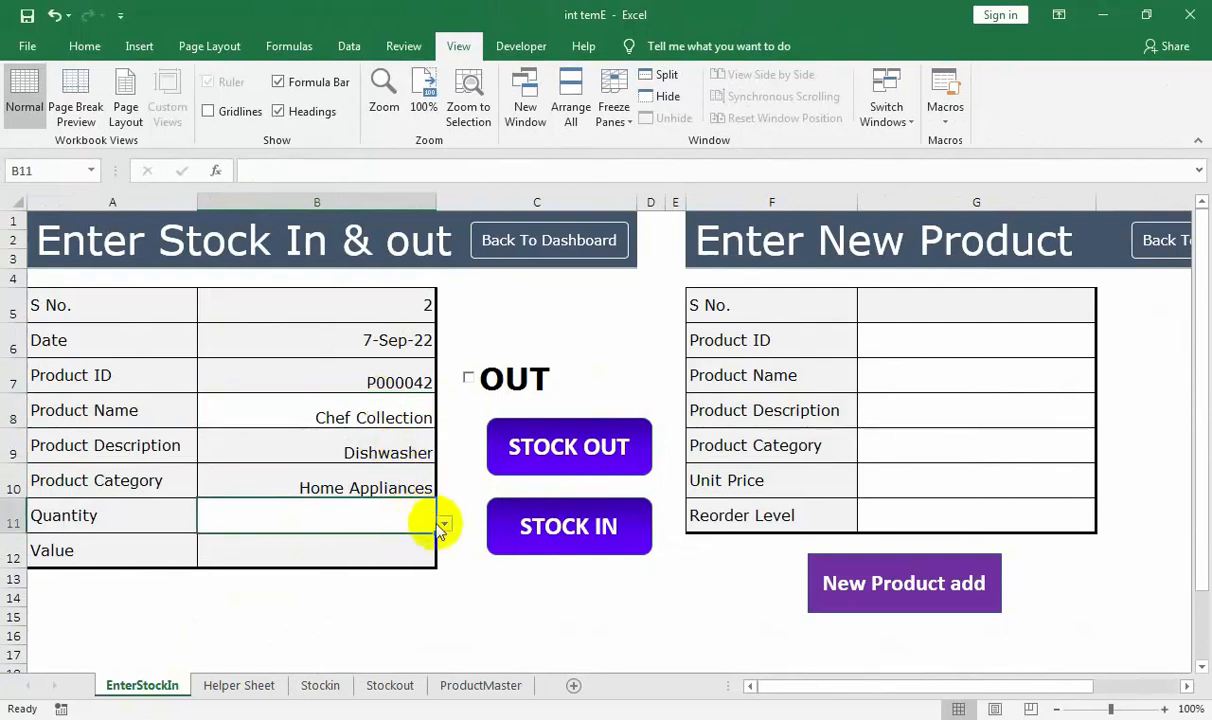
left_click(443, 524)
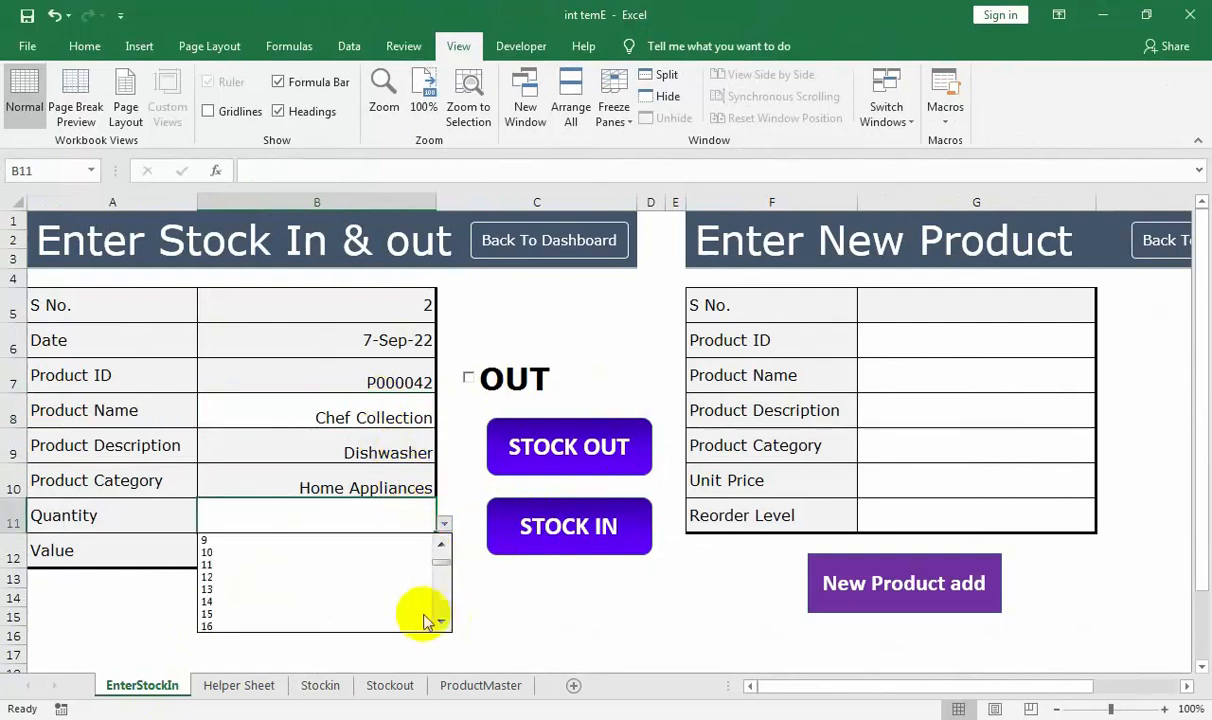
left_click(352, 563)
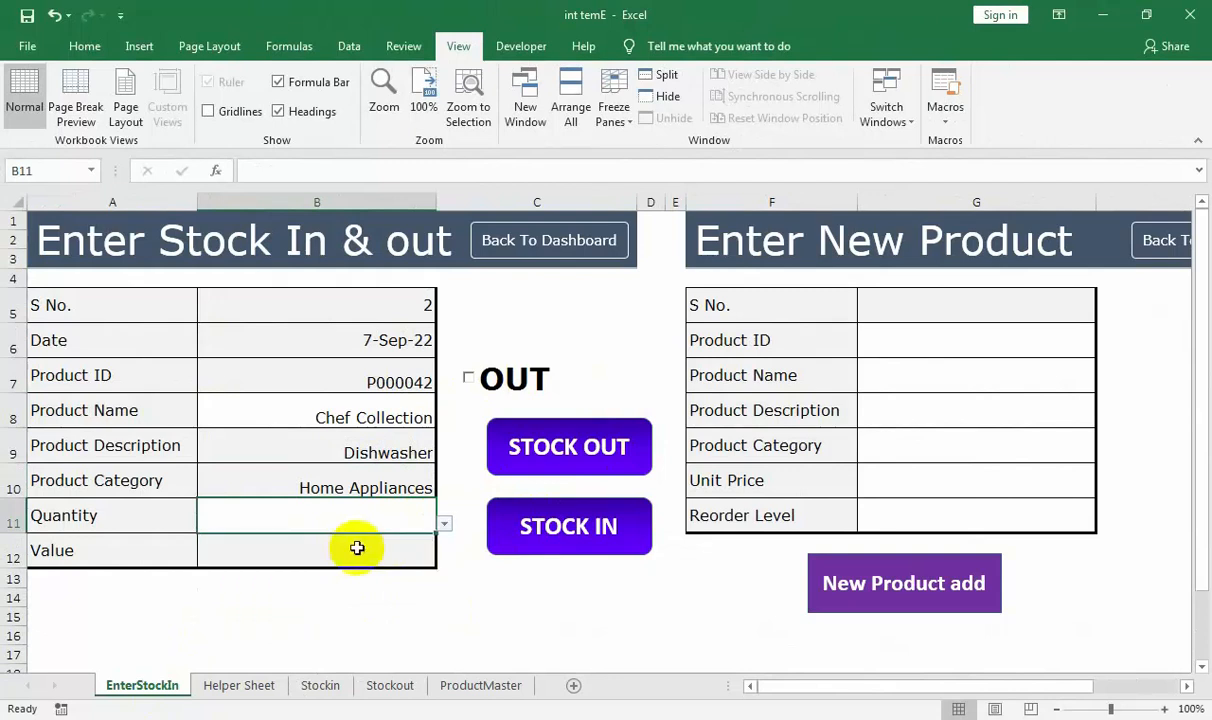
- Submit the Chef Collection entry as stock in and check its row on the Stockin sheet
left_click(532, 527)
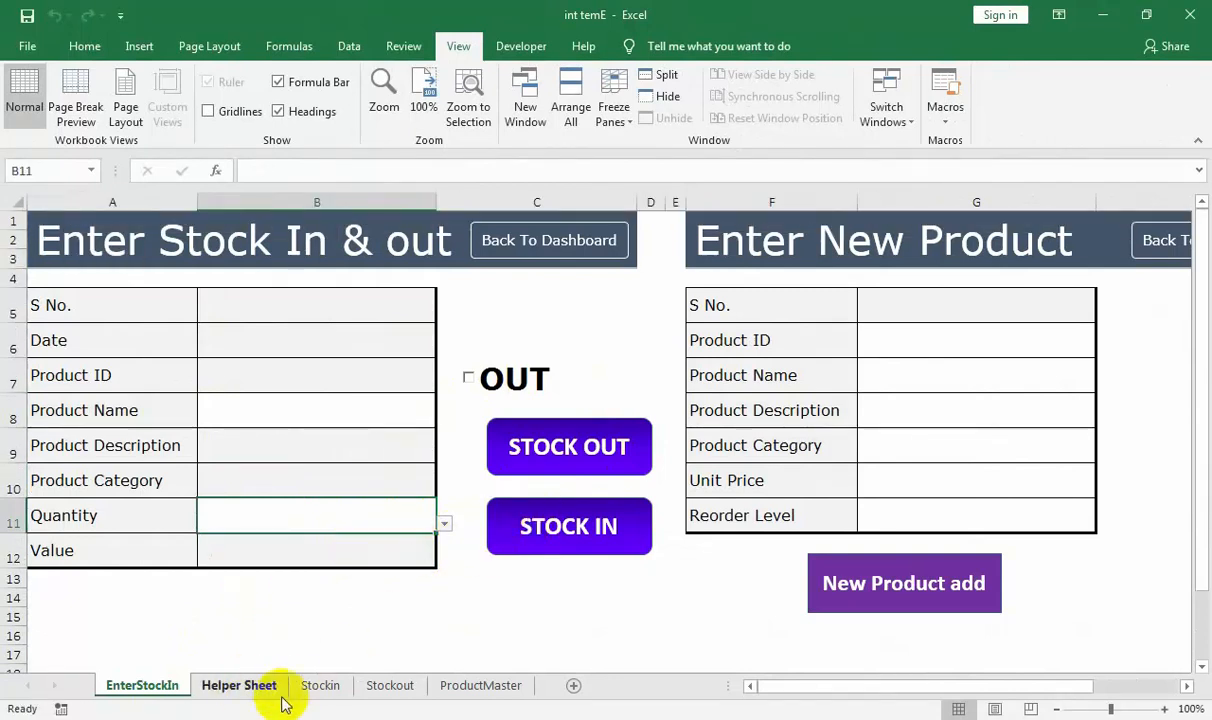
left_click(303, 687)
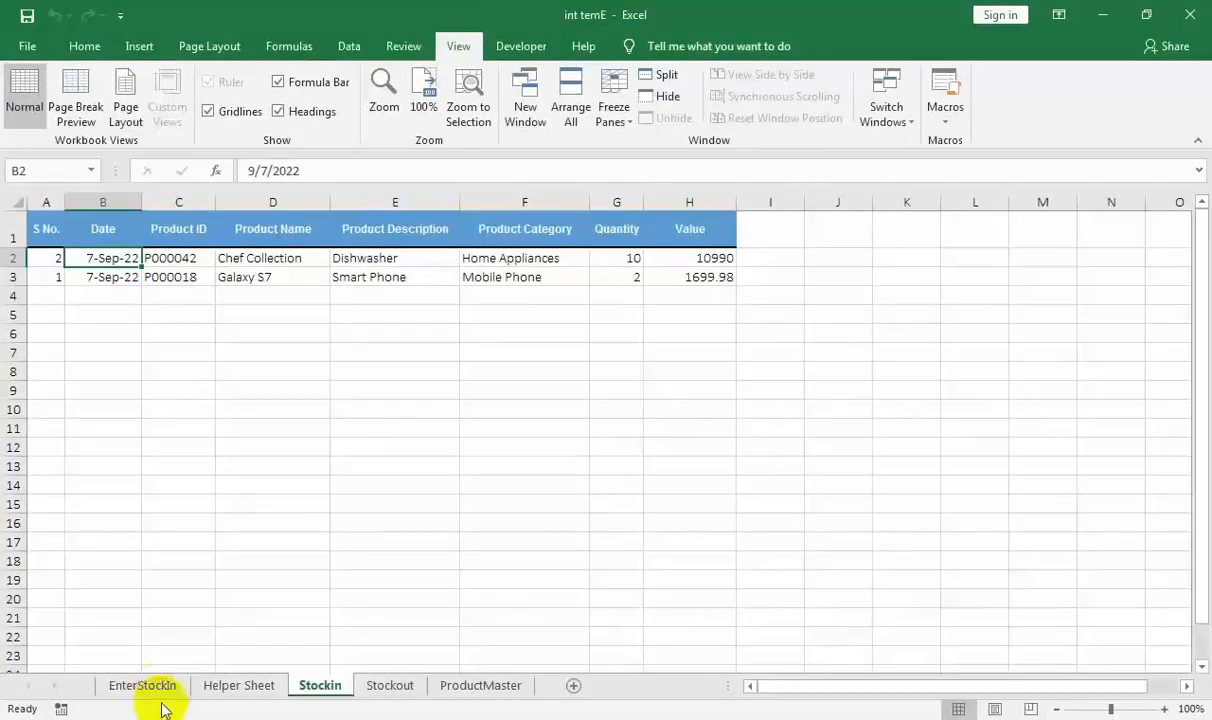
left_click(152, 686)
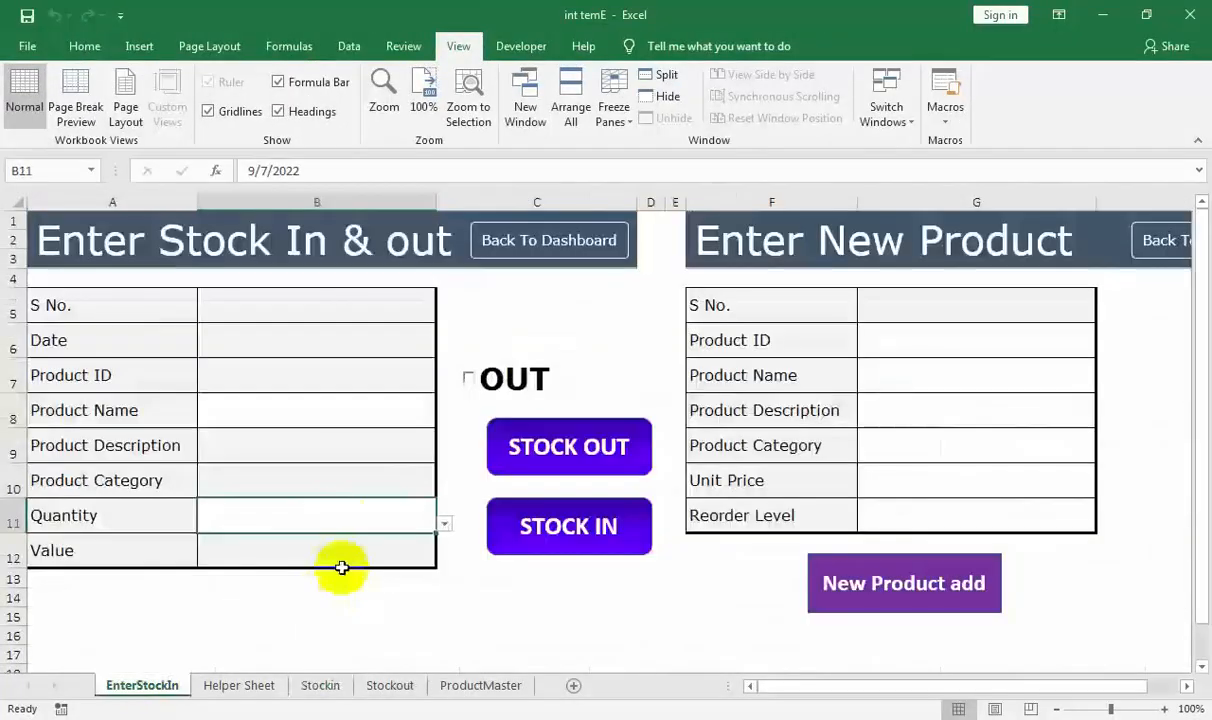
- Fill in the stock entry form with product name Notebook 9 and quantity 40
left_click(416, 420)
left_click(443, 419)
scroll(435, 490, "down", 1)
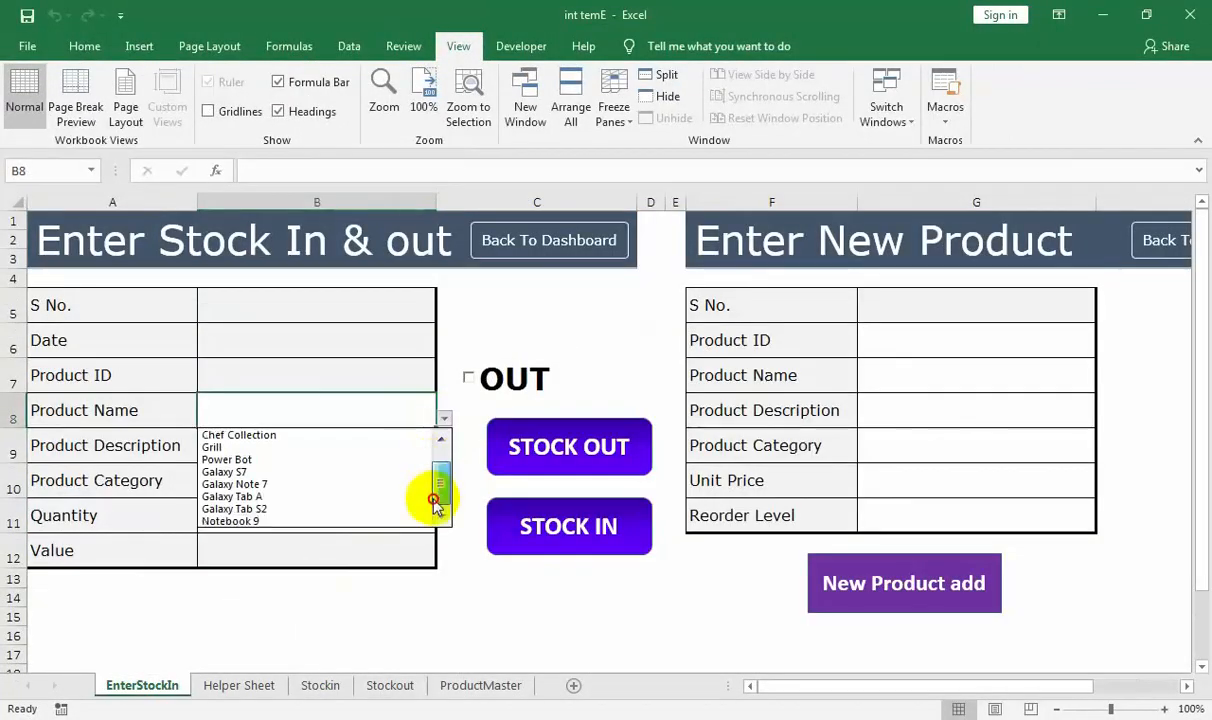
left_click(387, 521)
left_click(407, 511)
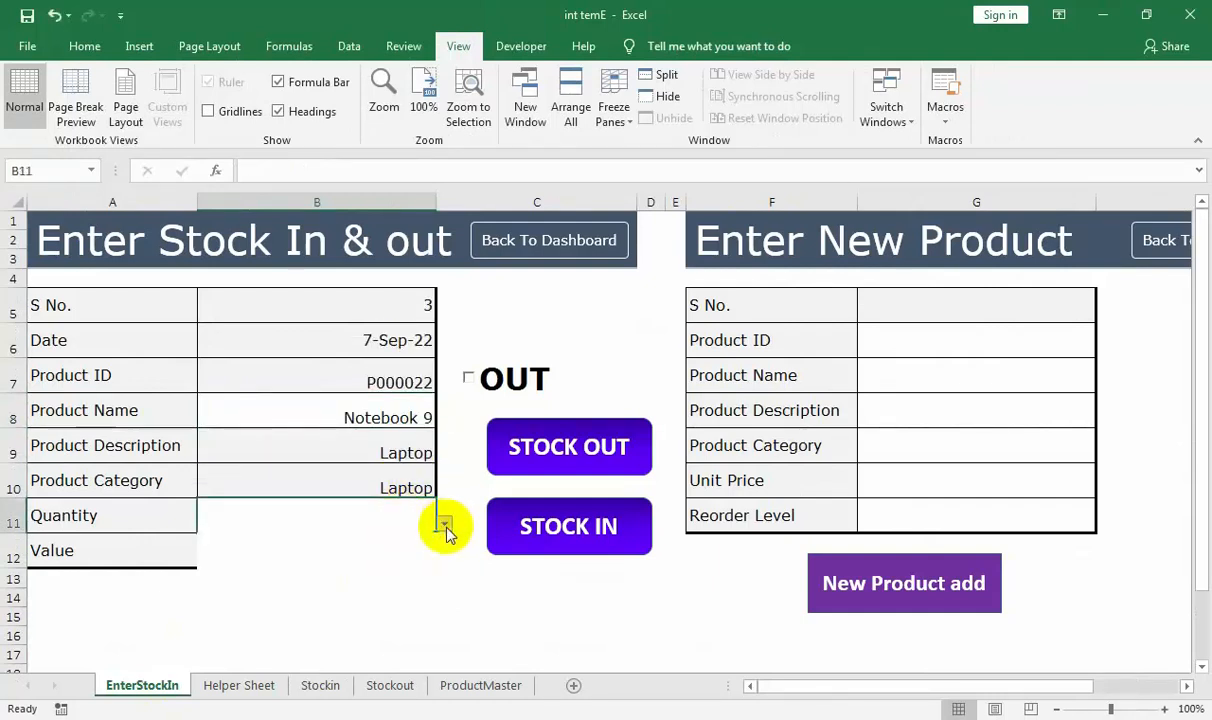
left_click(443, 523)
left_click_drag(445, 560, 445, 574)
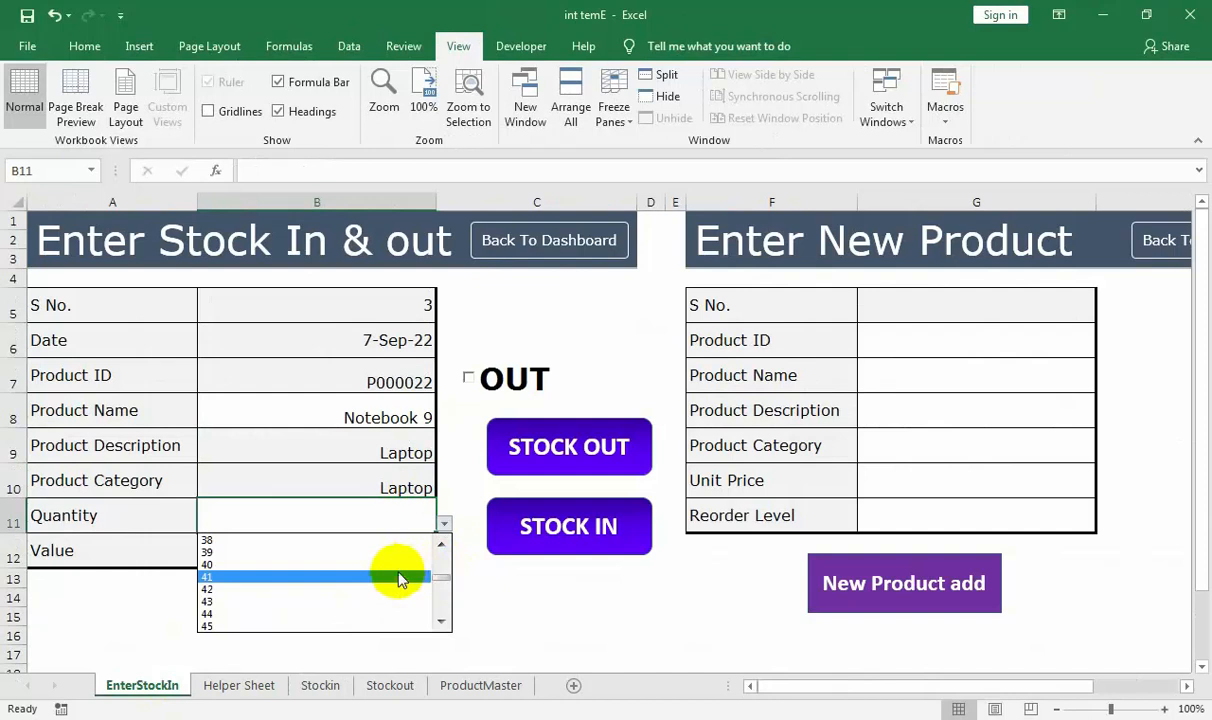
left_click(398, 578)
- Submit the Notebook 9 entry as stock in and check its row on the Stockin sheet
left_click(613, 541)
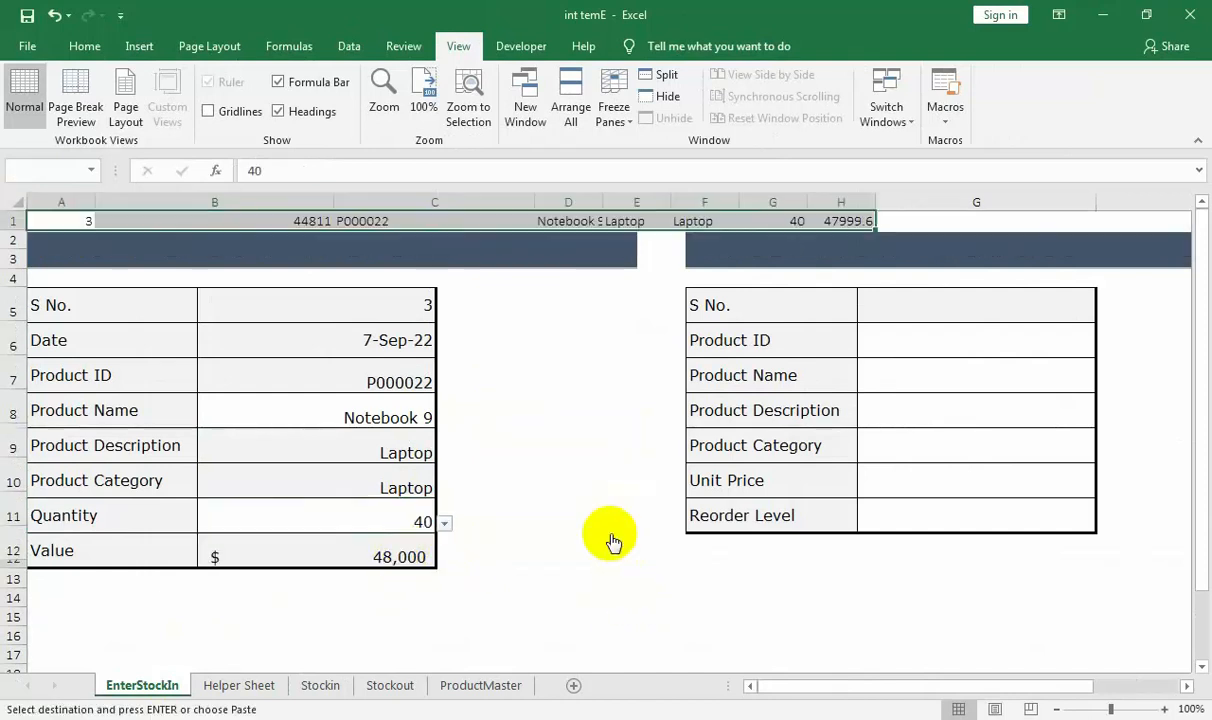
left_click(319, 685)
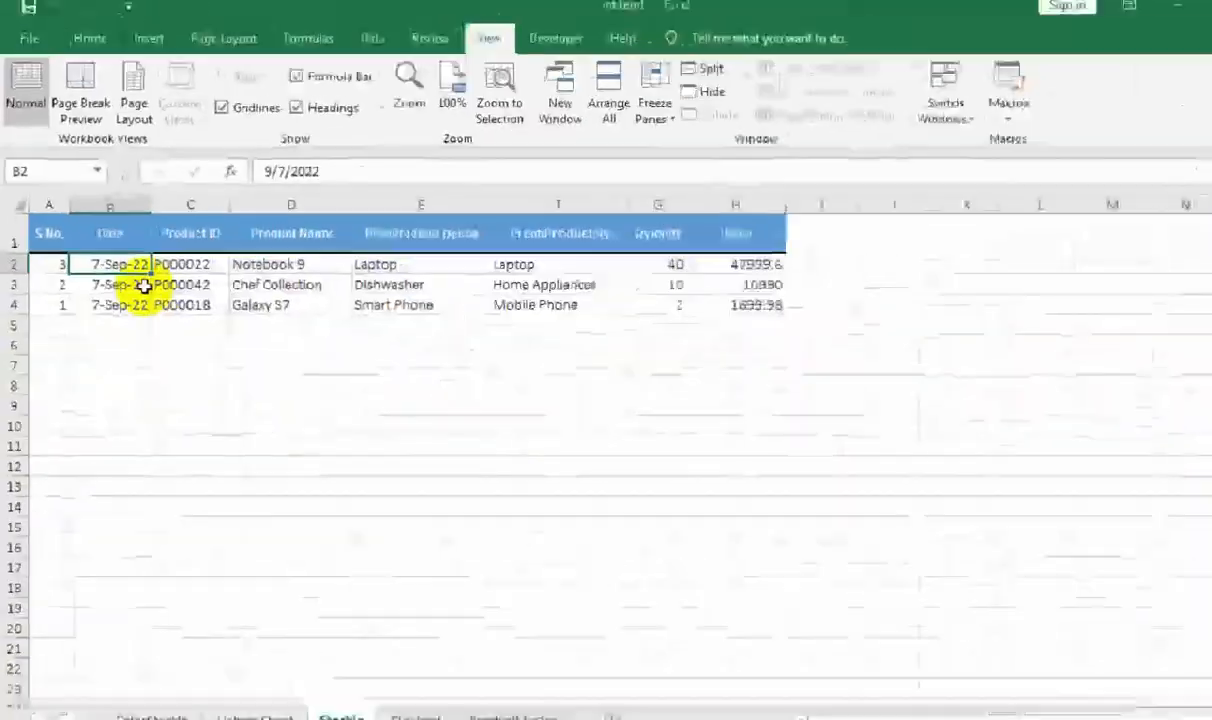
left_click(145, 690)
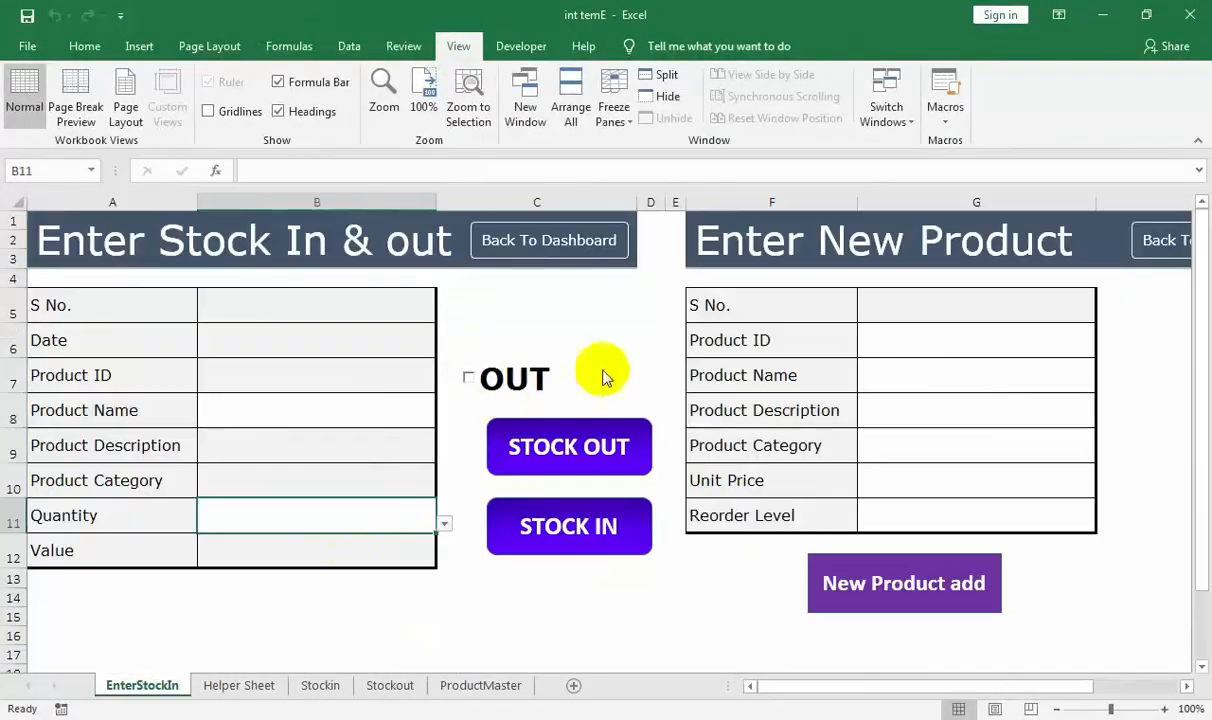
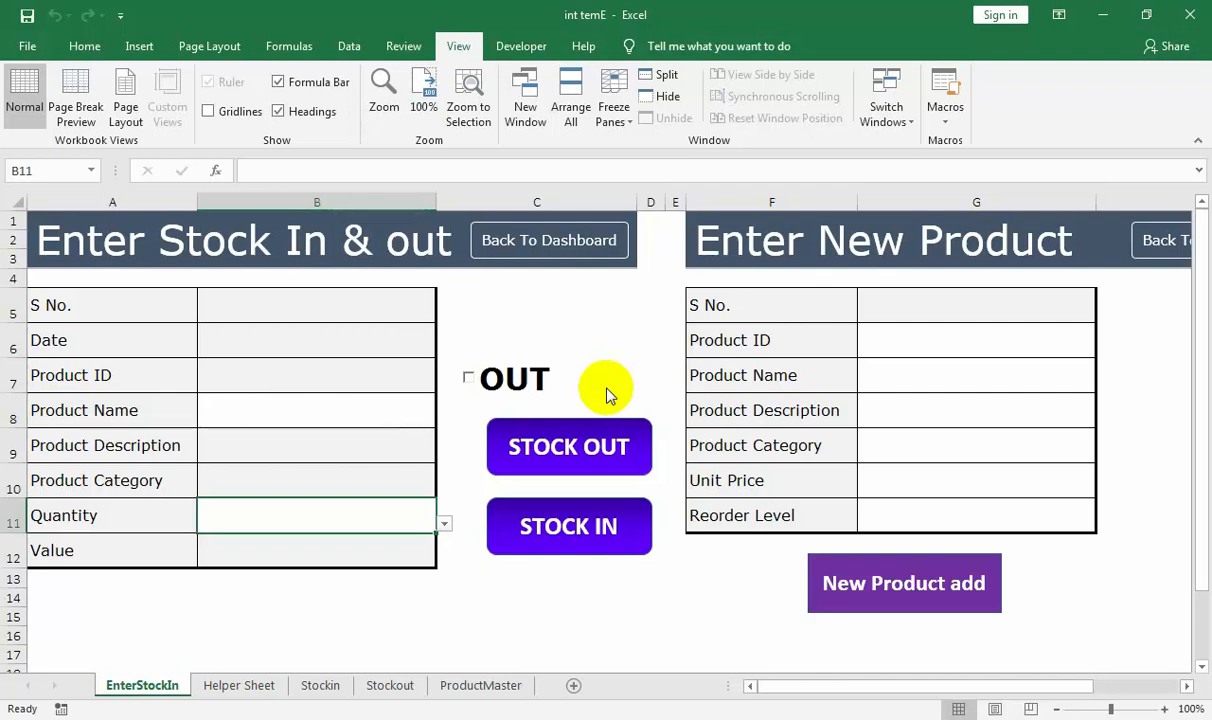
- Compare the recorded entries on the Stockin sheet with the products on the ProductMaster sheet, and return to EnterStockIn
left_click(320, 685)
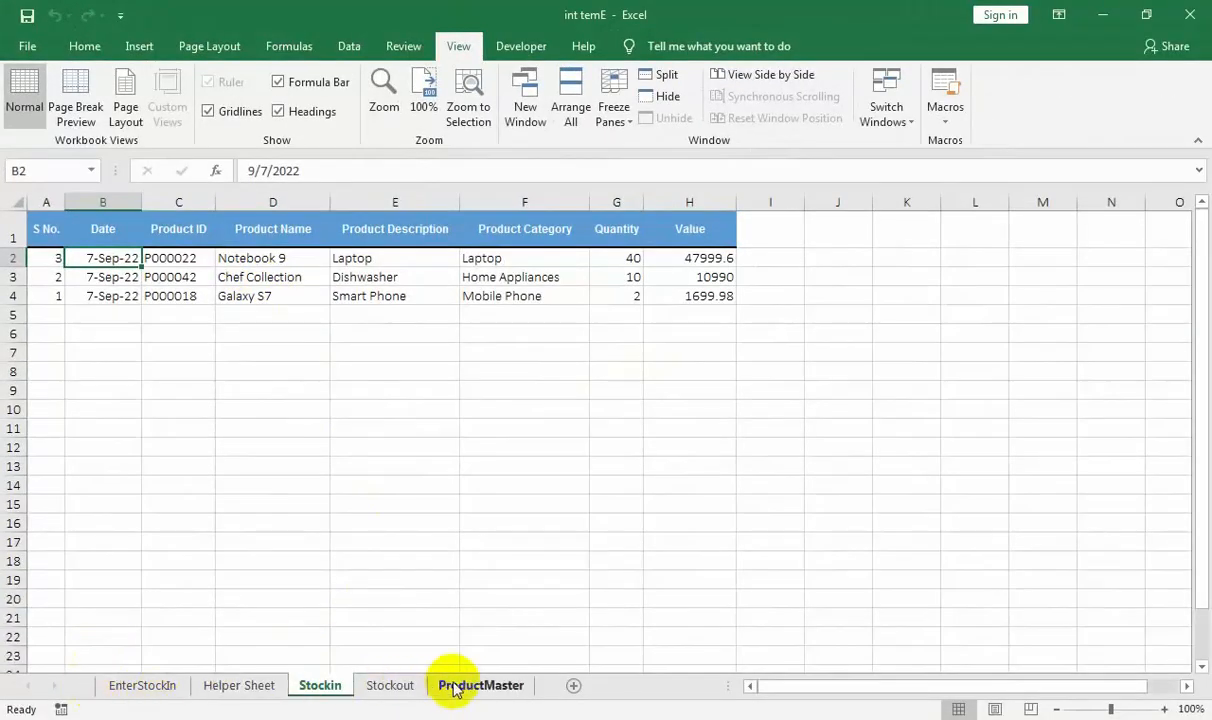
left_click(479, 685)
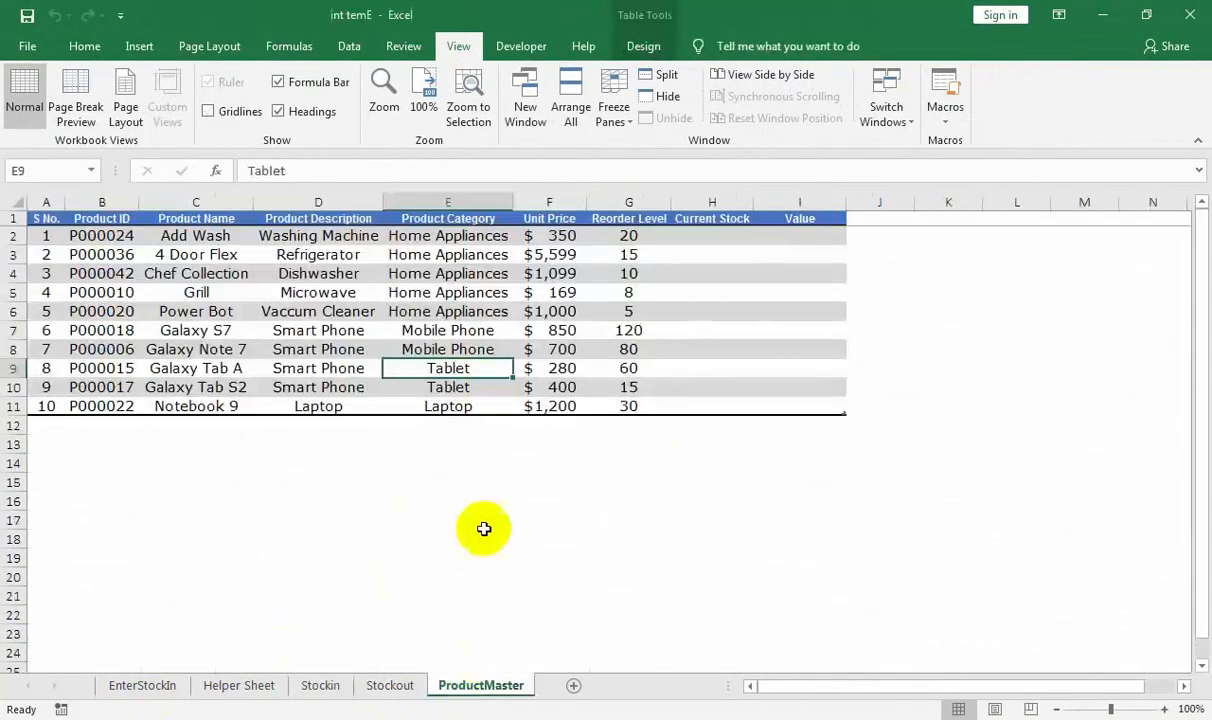
left_click(316, 686)
left_click(154, 680)
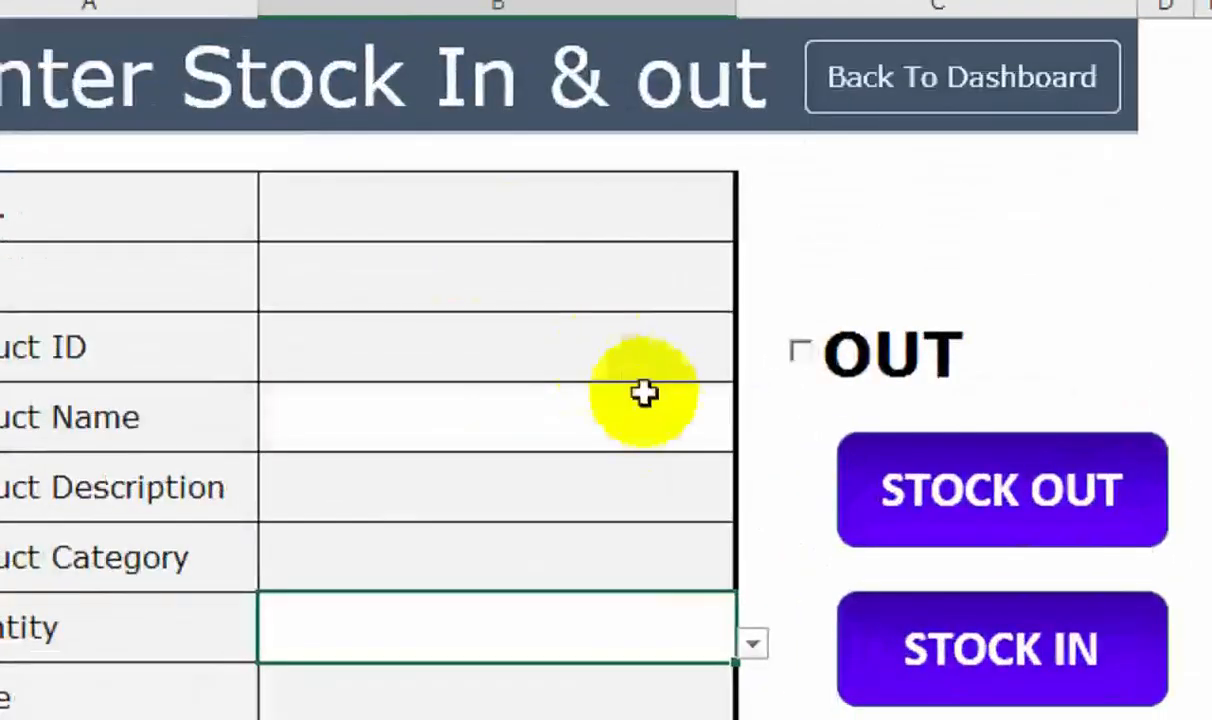
- Enter product 4 Door Flex with quantity 4 in the stock entry form and submit it as stock in
left_click(643, 393)
left_click(752, 433)
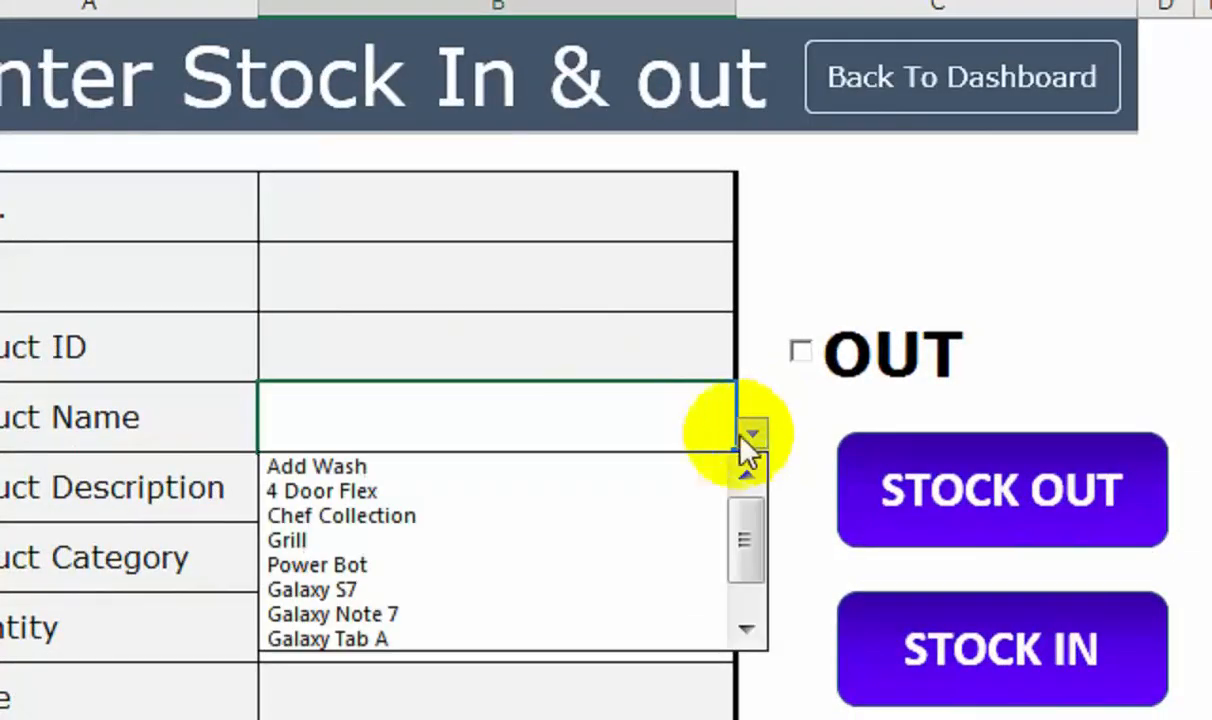
left_click(675, 492)
left_click(617, 632)
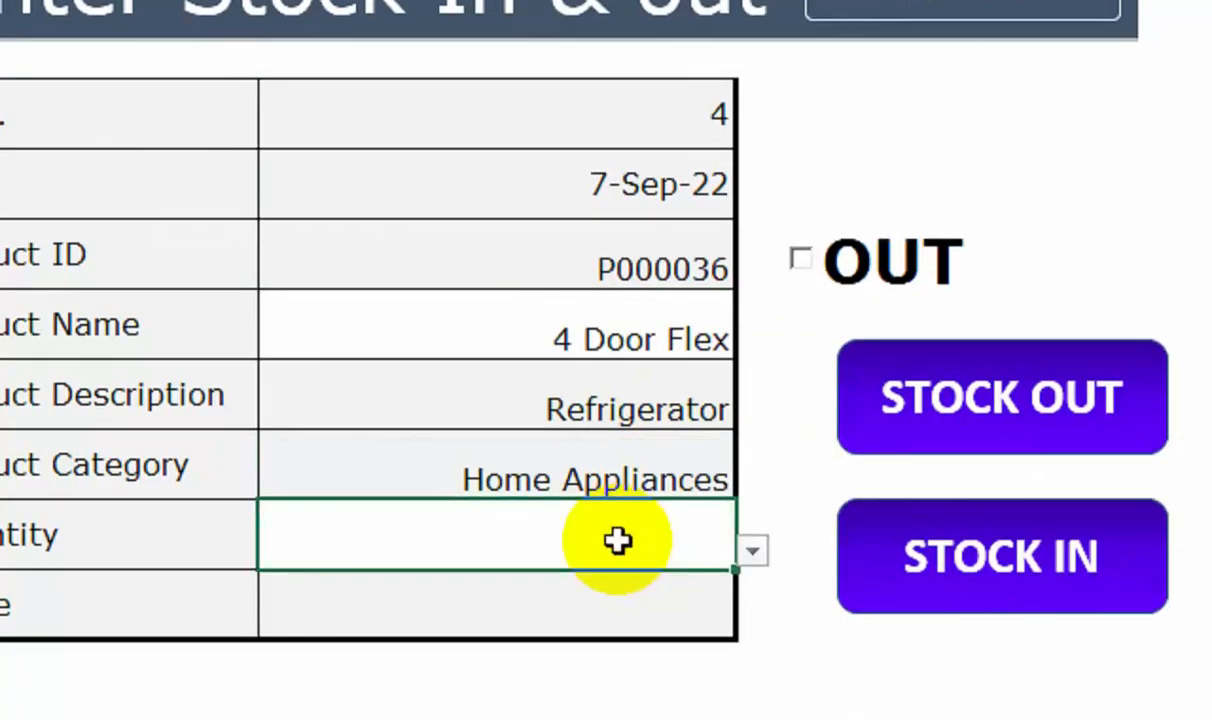
left_click(752, 550)
left_click(668, 570)
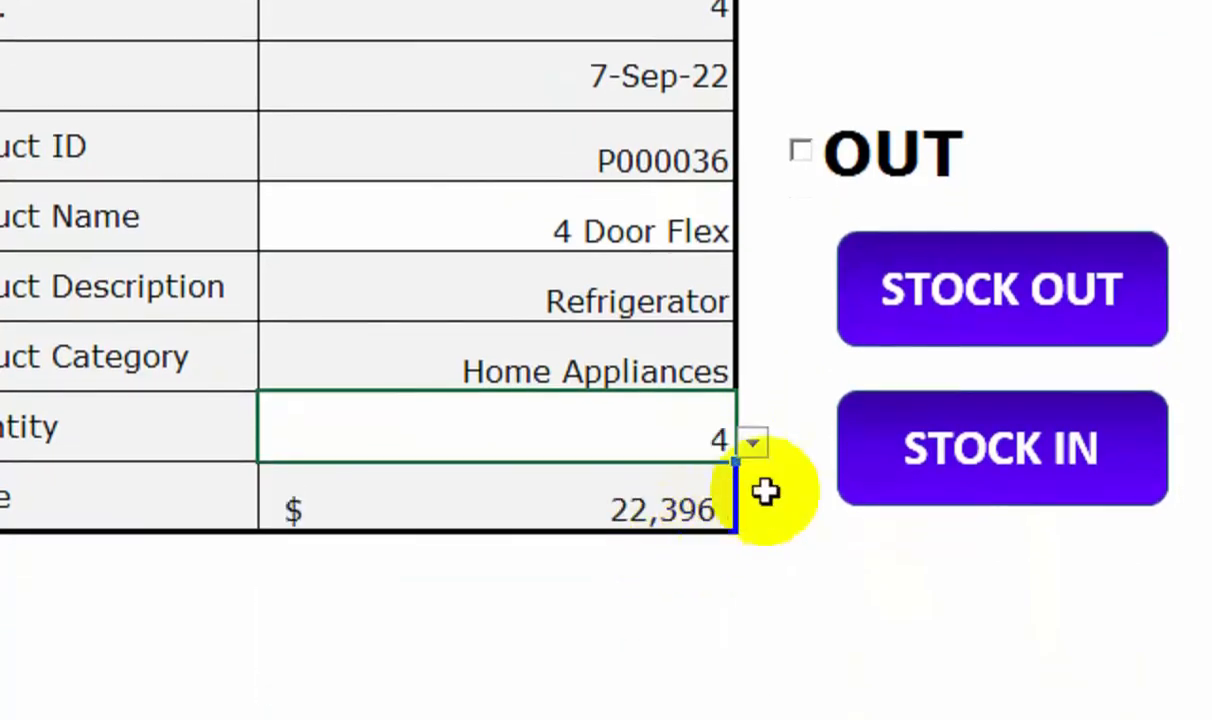
left_click(912, 428)
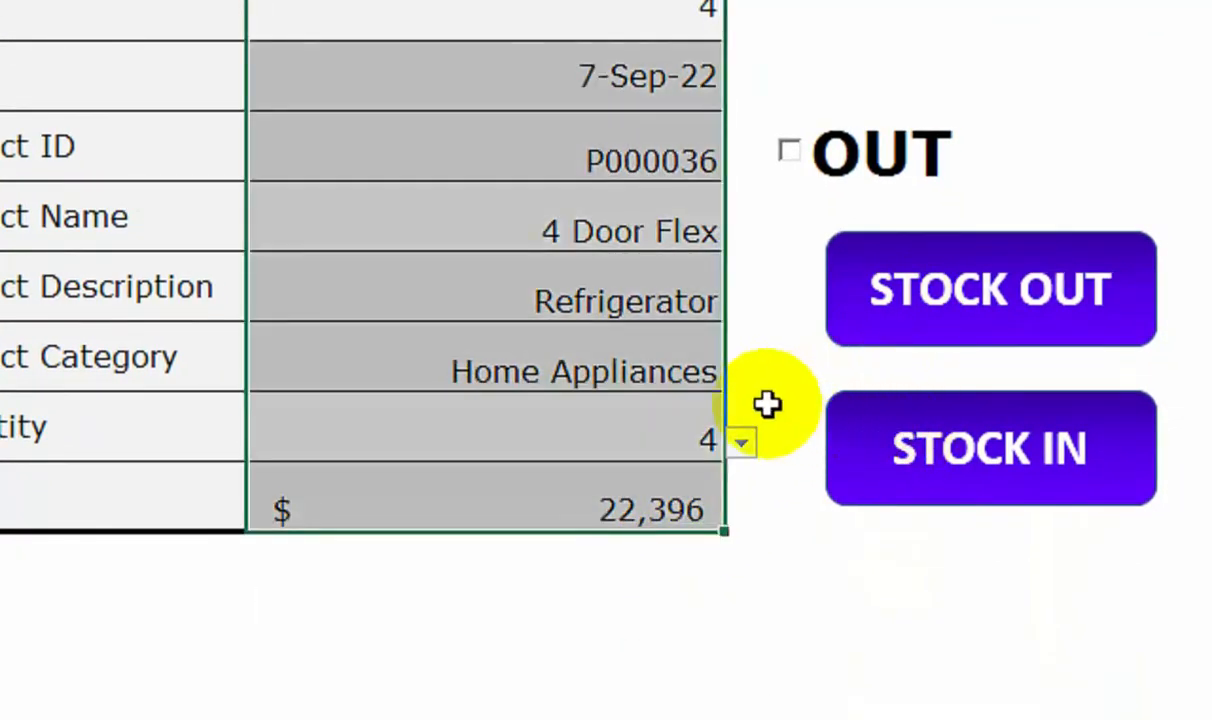
- Enter product Add Wash with quantity 24 in the stock entry form and submit it as stock in
left_click(685, 226)
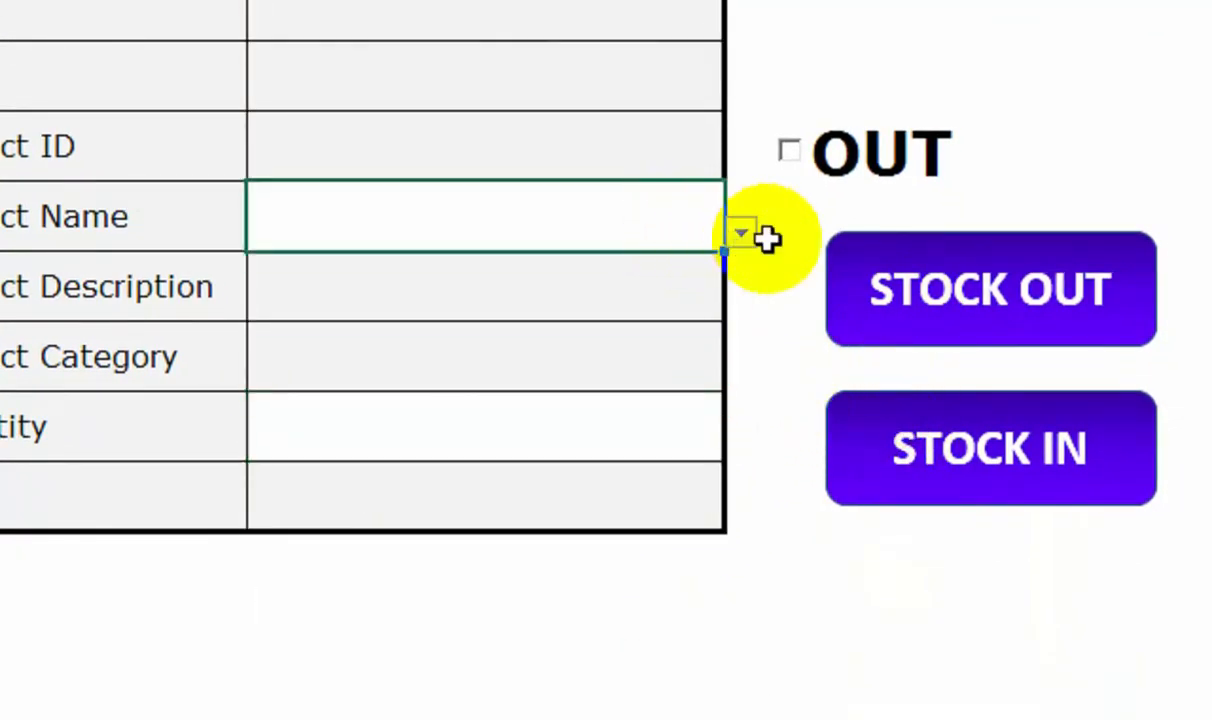
left_click(741, 234)
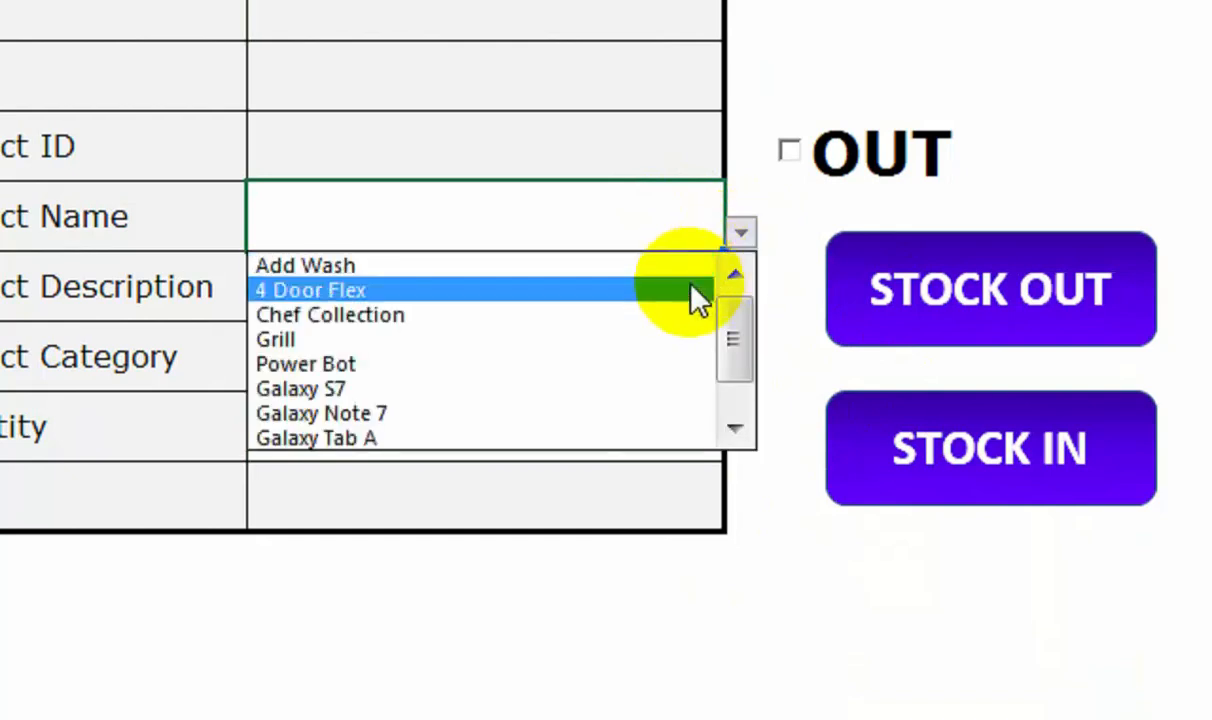
left_click(662, 268)
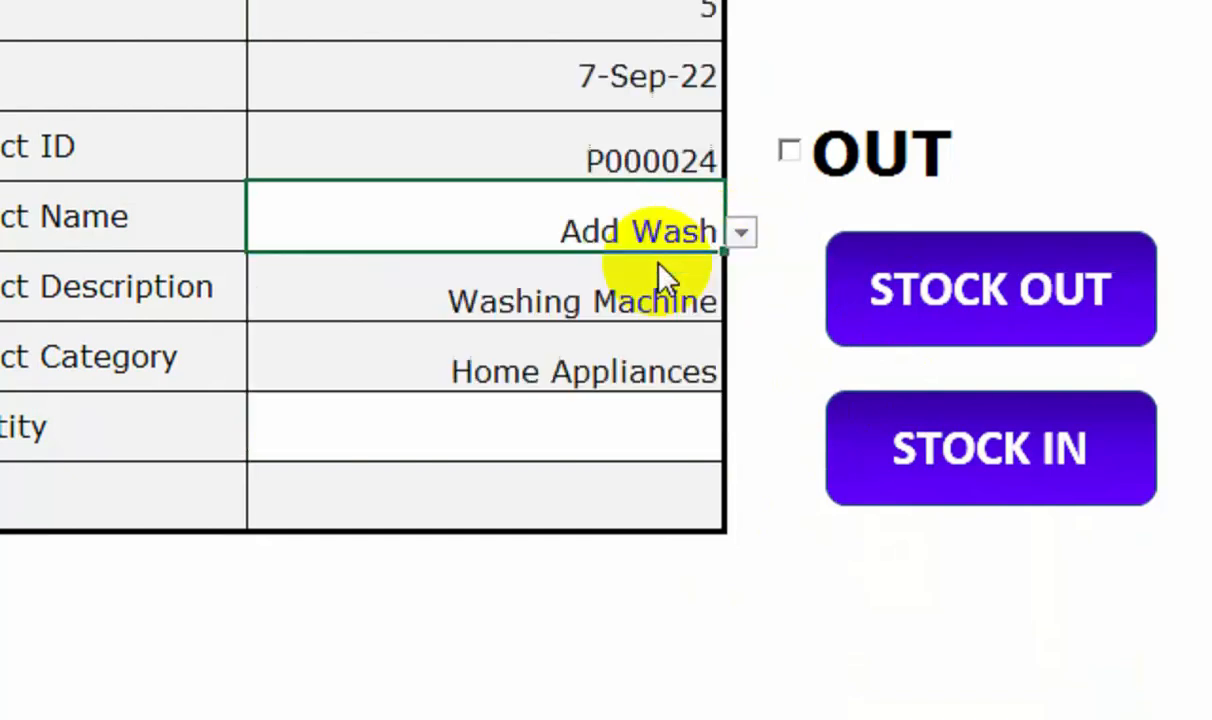
left_click(699, 430)
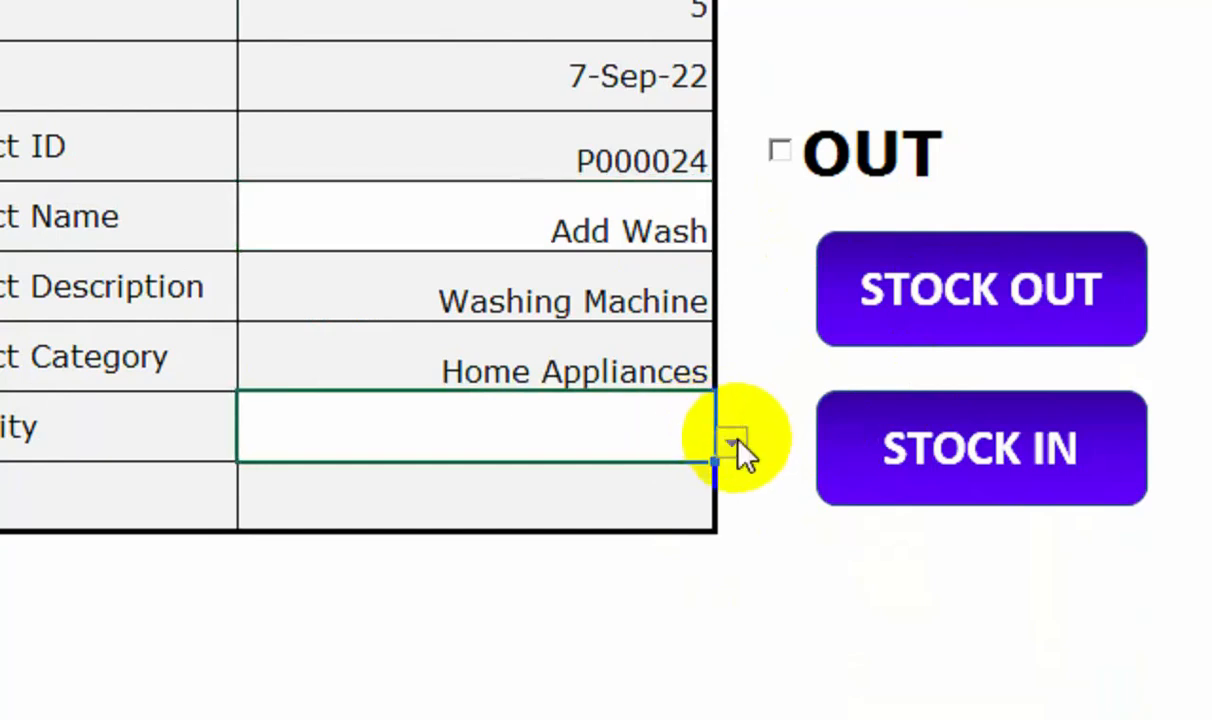
left_click(734, 445)
left_click_drag(727, 515, 730, 549)
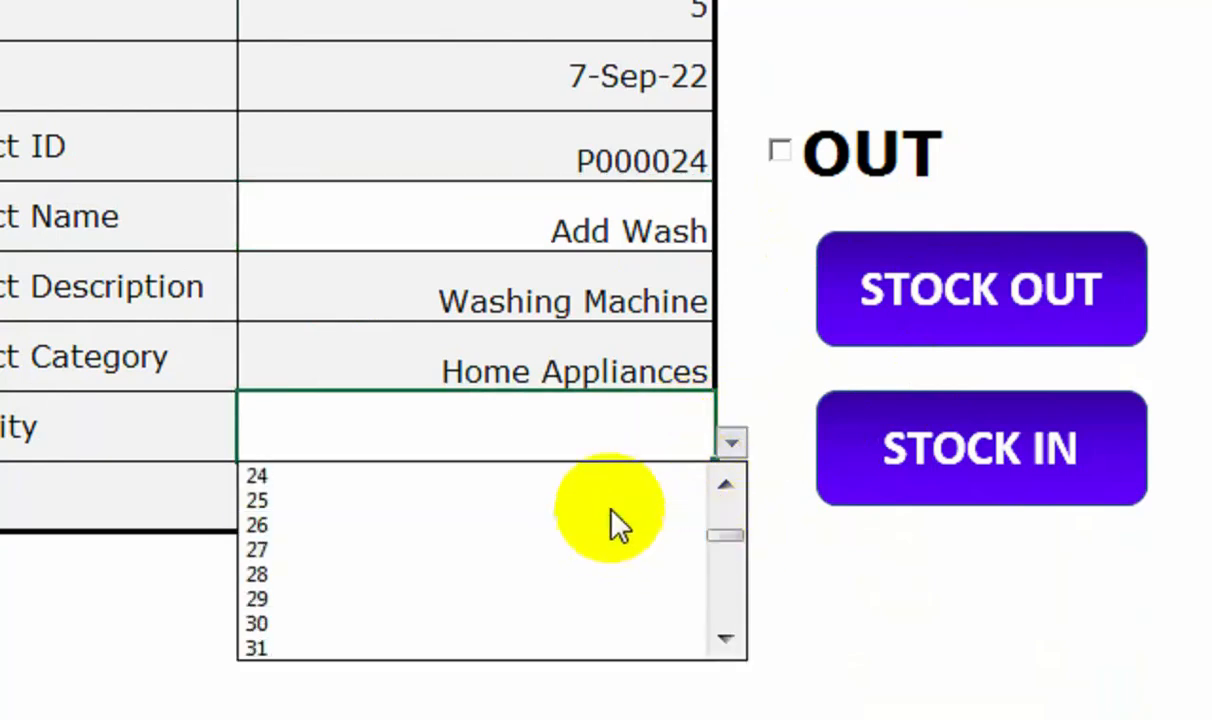
left_click(617, 476)
left_click(901, 453)
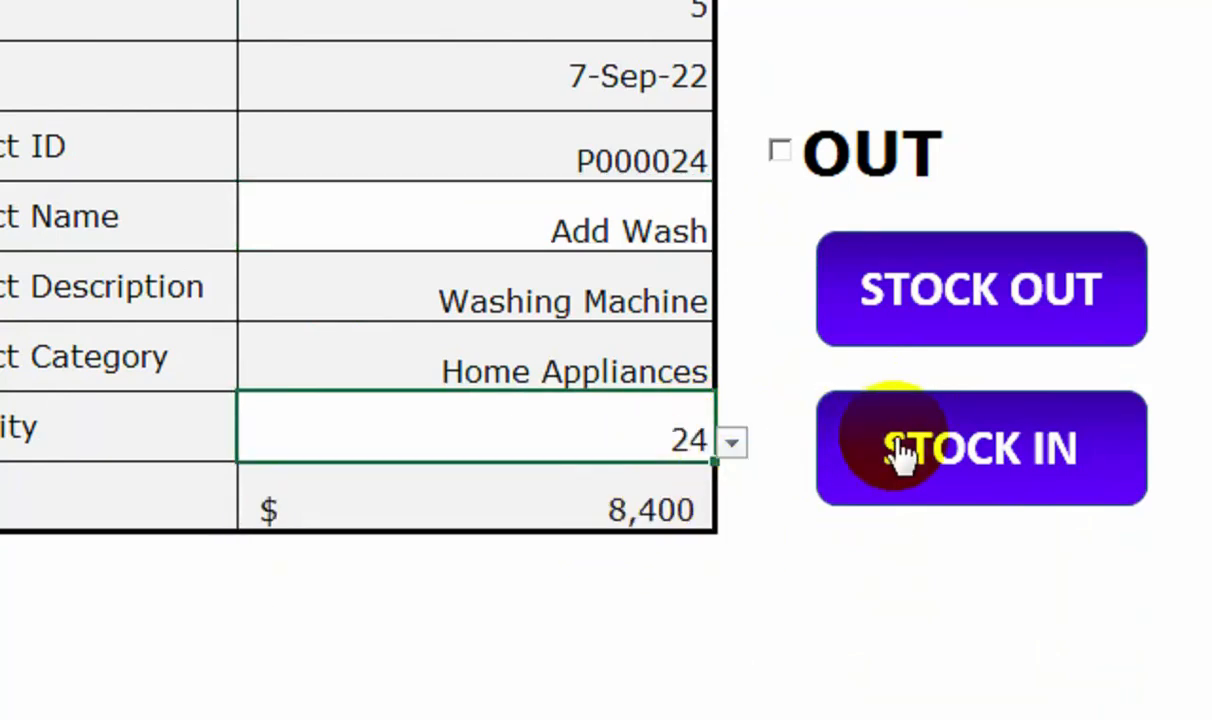
- Enter product Grill with quantity 6 in the stock entry form and submit it as stock in
left_click(665, 226)
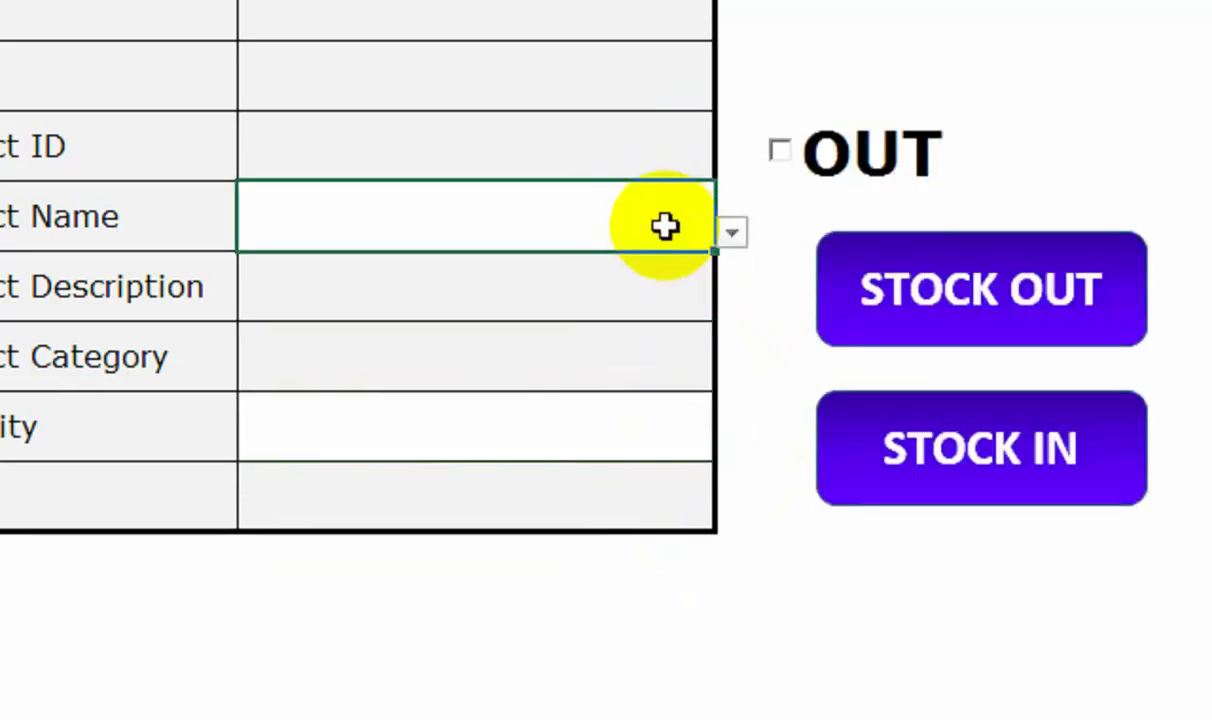
left_click(729, 236)
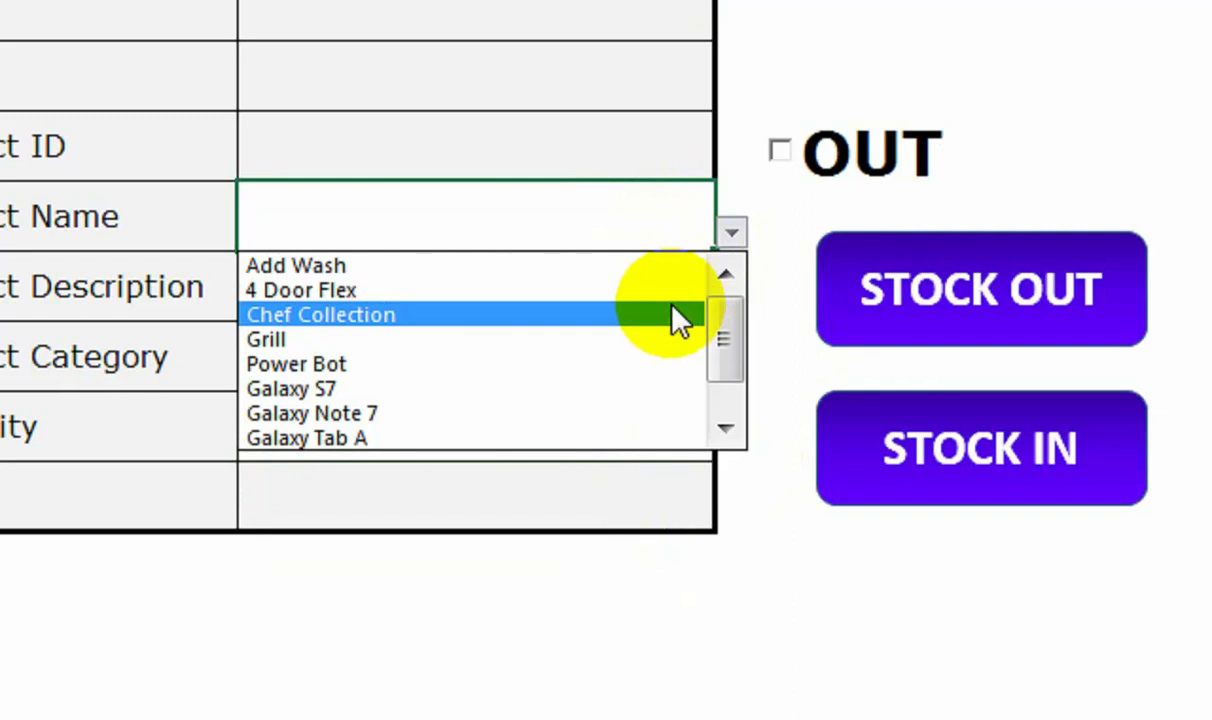
left_click(667, 342)
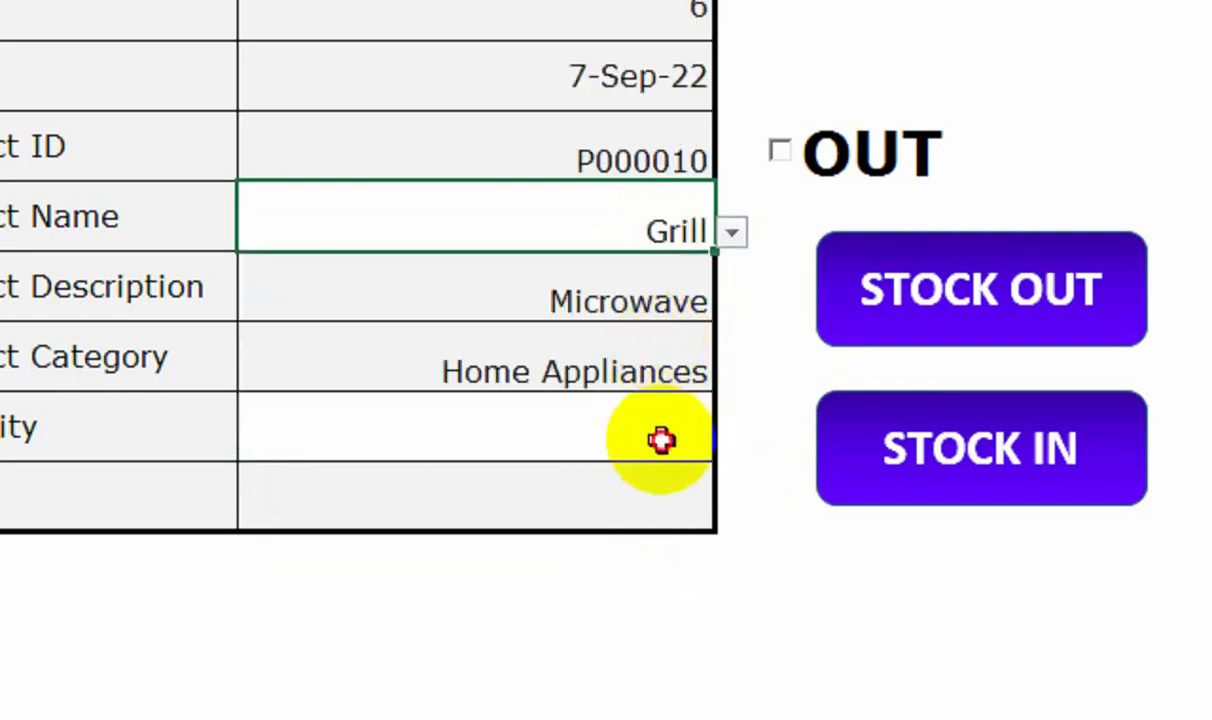
left_click(660, 432)
left_click(731, 438)
left_click(657, 598)
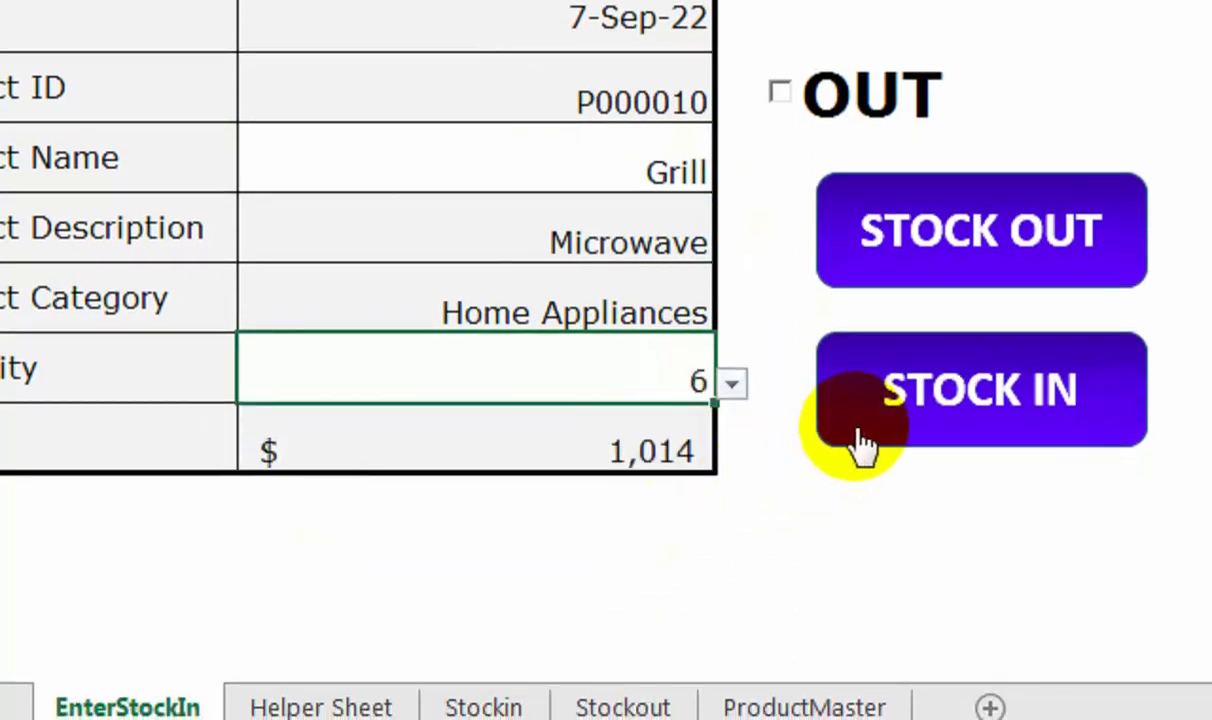
left_click(895, 388)
- Enter product Power Bot with quantity 8 in the stock entry form and submit it as stock in
left_click(687, 179)
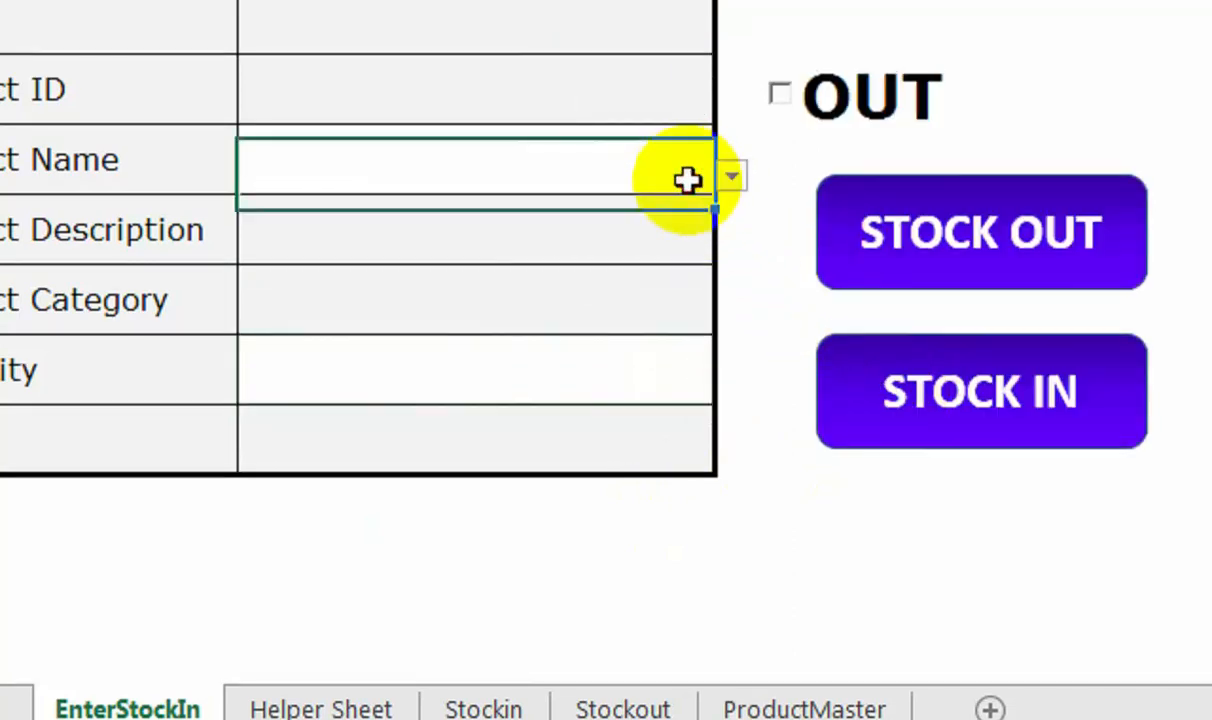
left_click(729, 182)
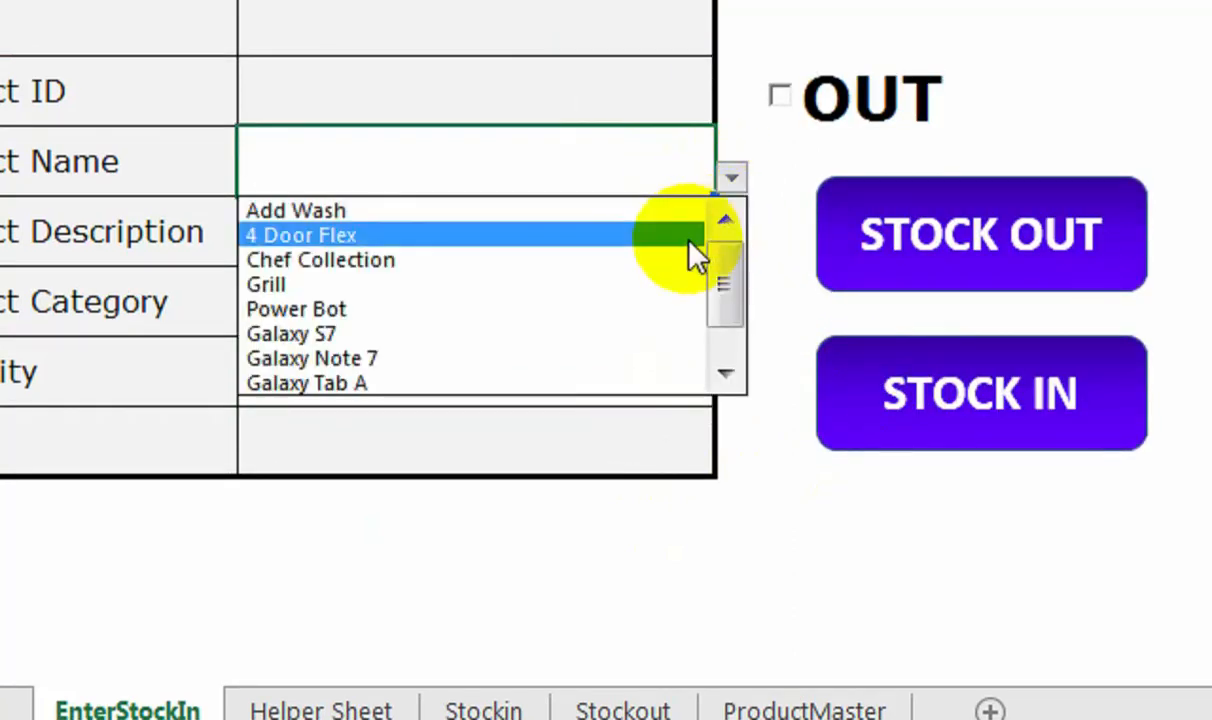
left_click(638, 310)
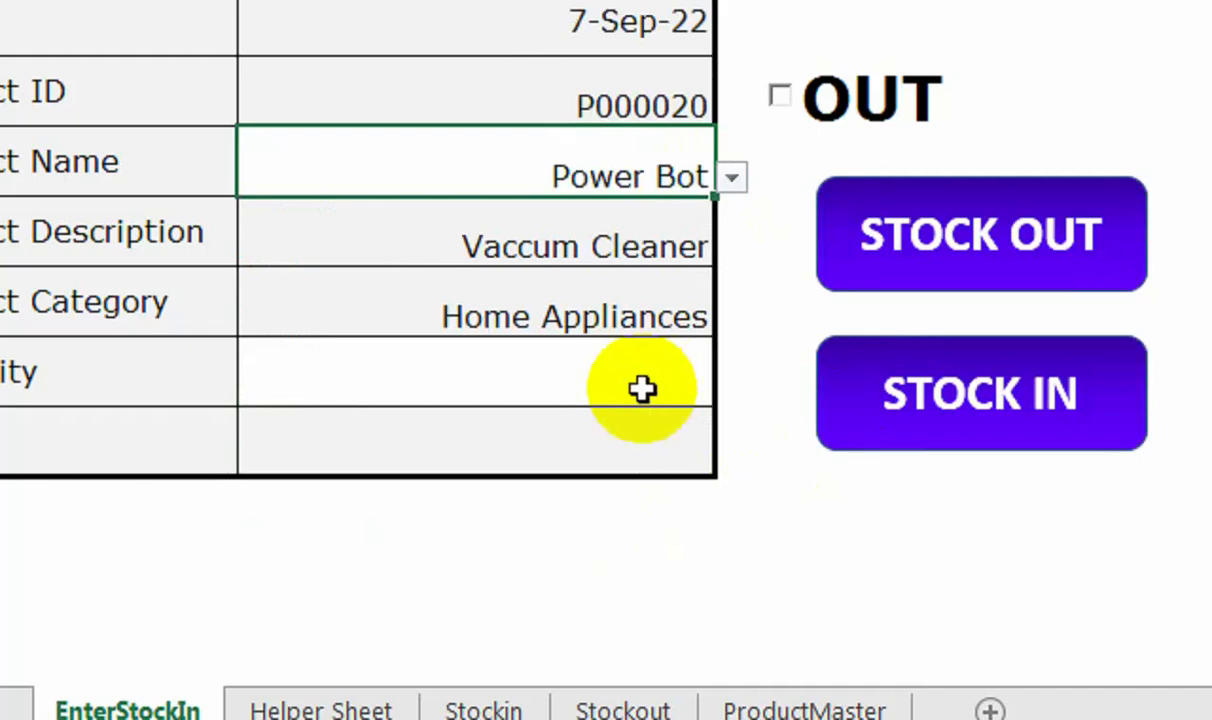
left_click(641, 390)
left_click(730, 387)
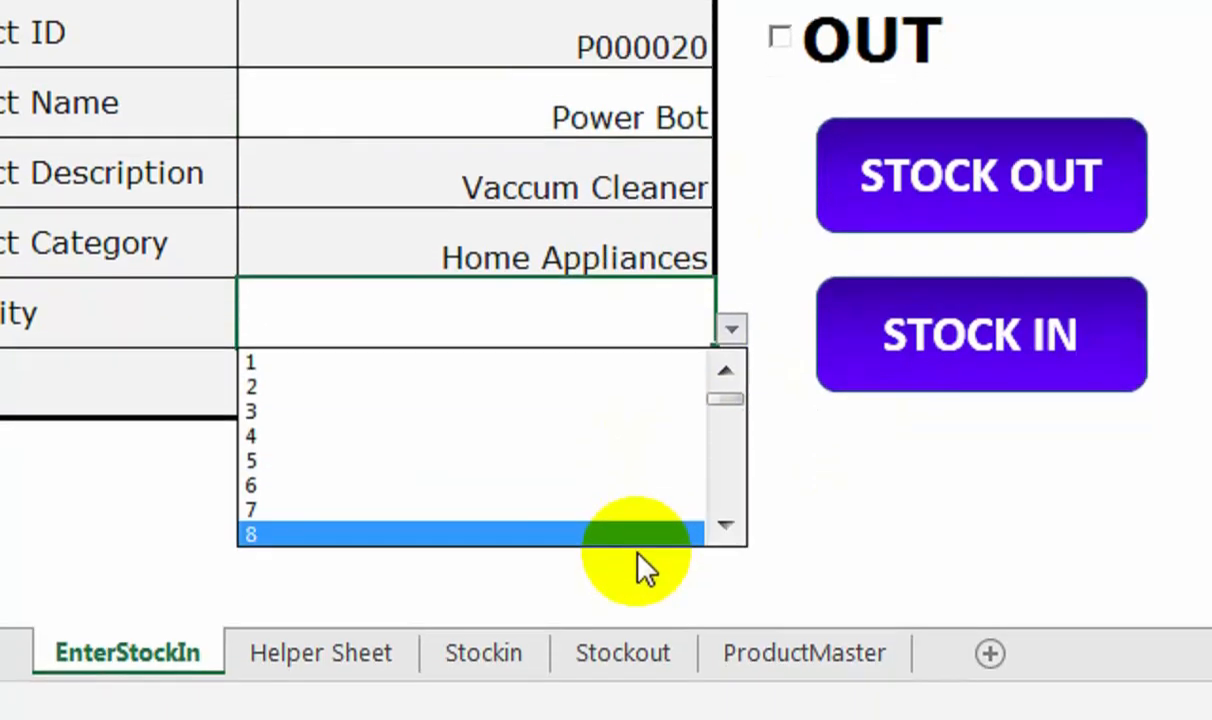
left_click(645, 565)
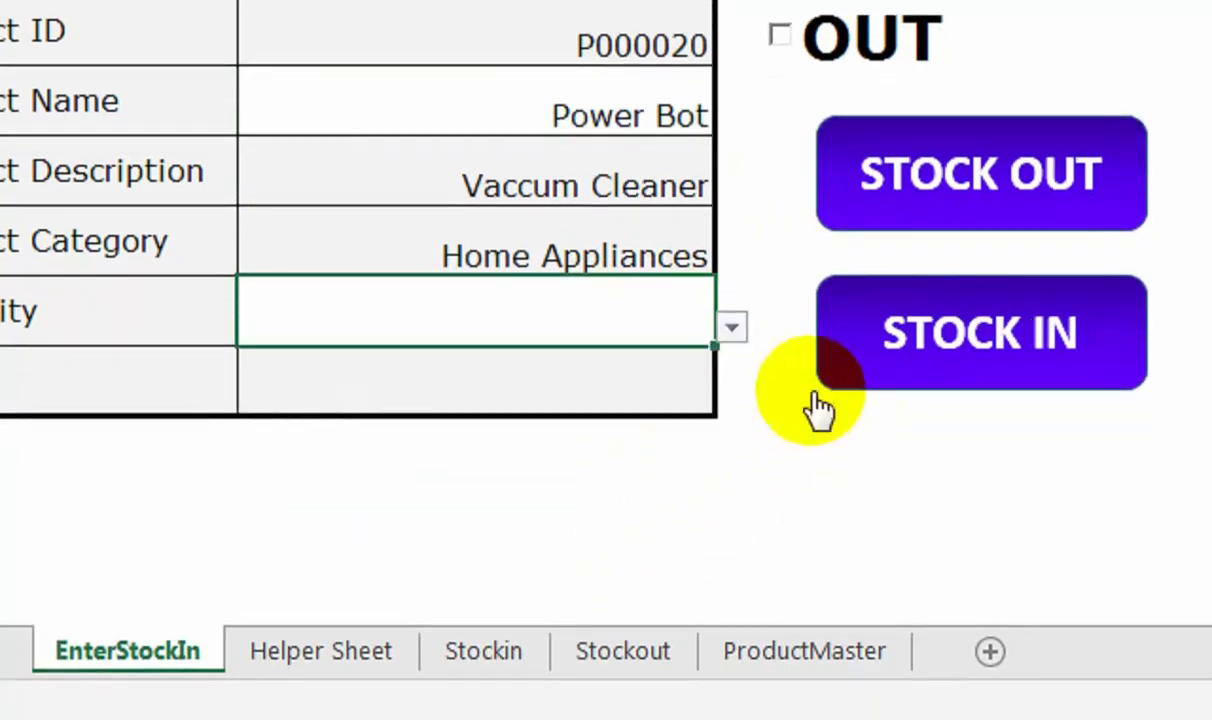
left_click(731, 327)
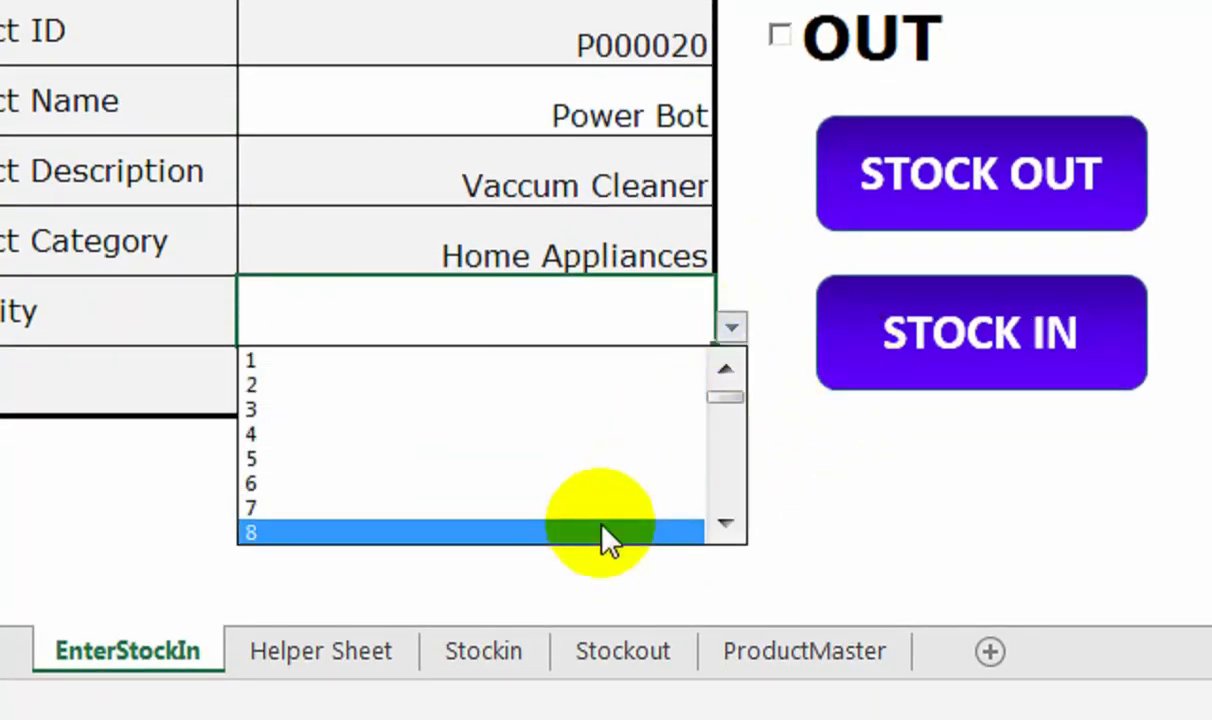
left_click(603, 533)
left_click(852, 362)
- Enter product Galaxy Note 7 with quantity 5 in the stock entry form and submit it as stock in
key("Up")
key("Up")
key("Up")
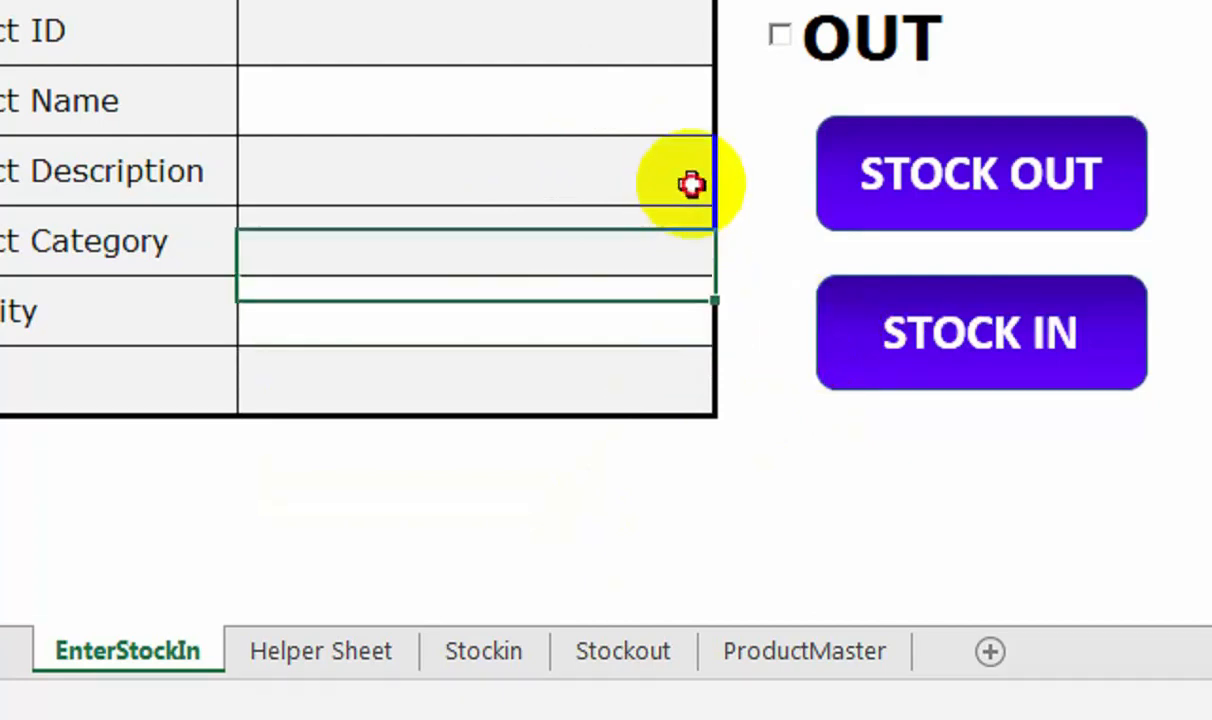
left_click(731, 119)
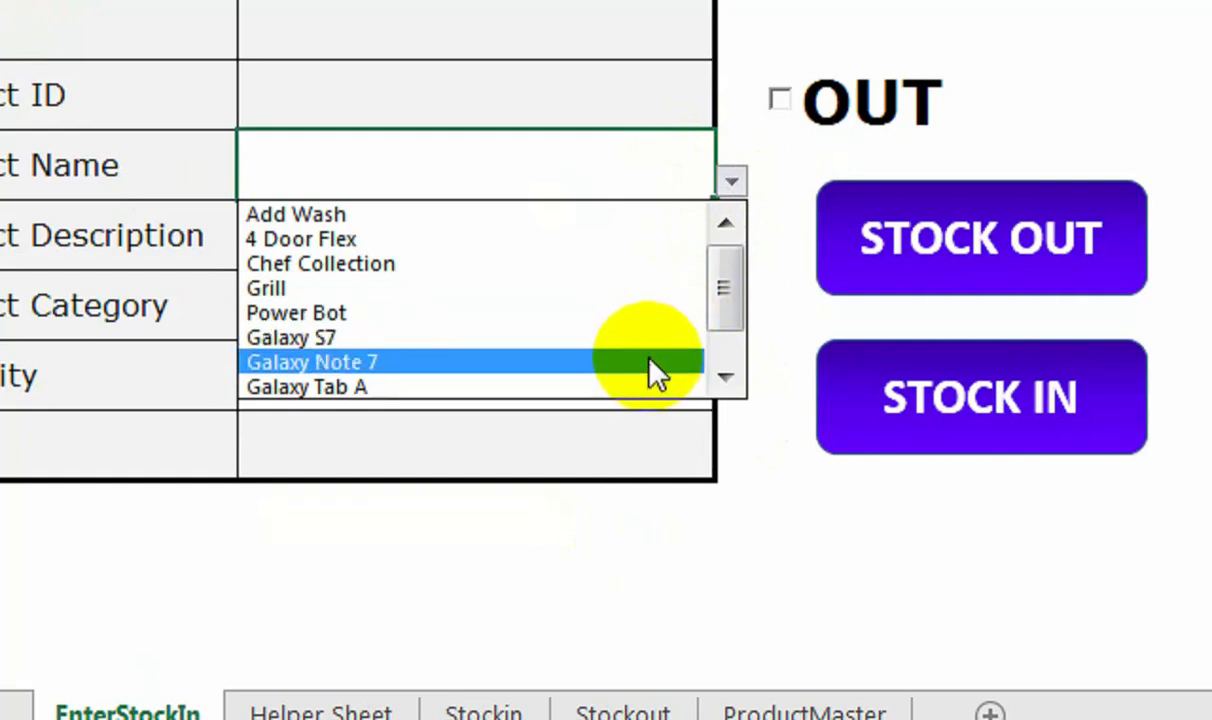
left_click(648, 360)
left_click(663, 379)
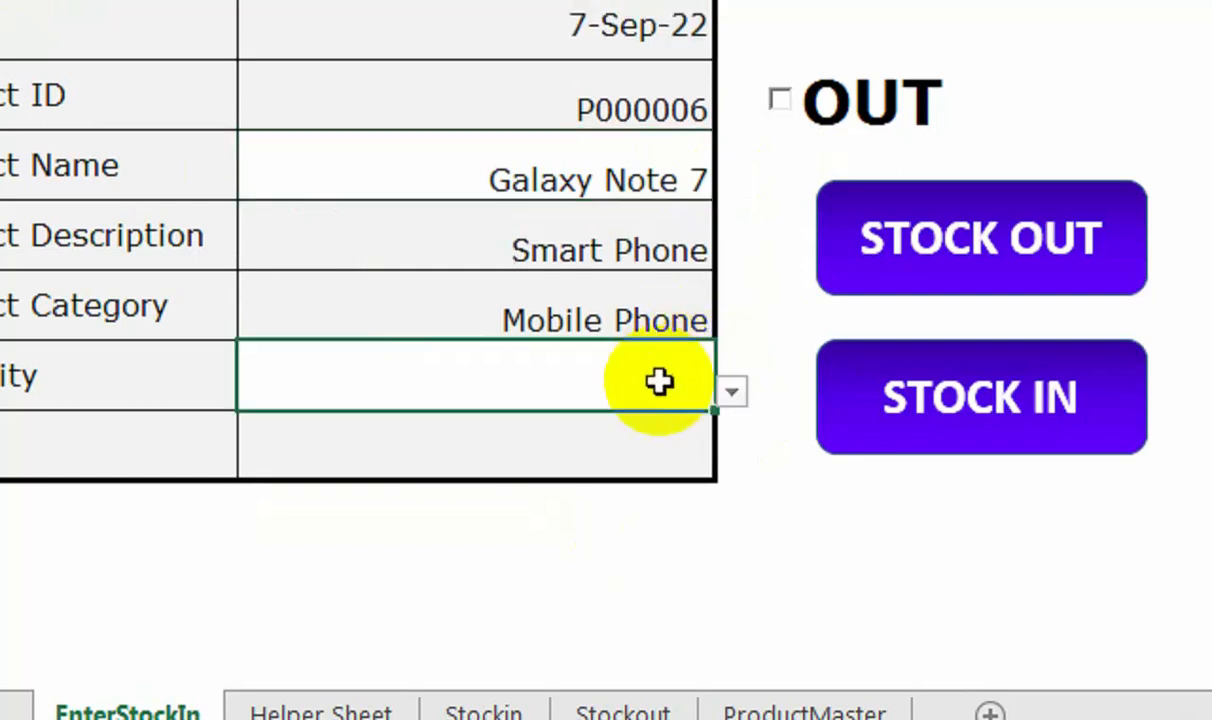
left_click(731, 391)
left_click(645, 524)
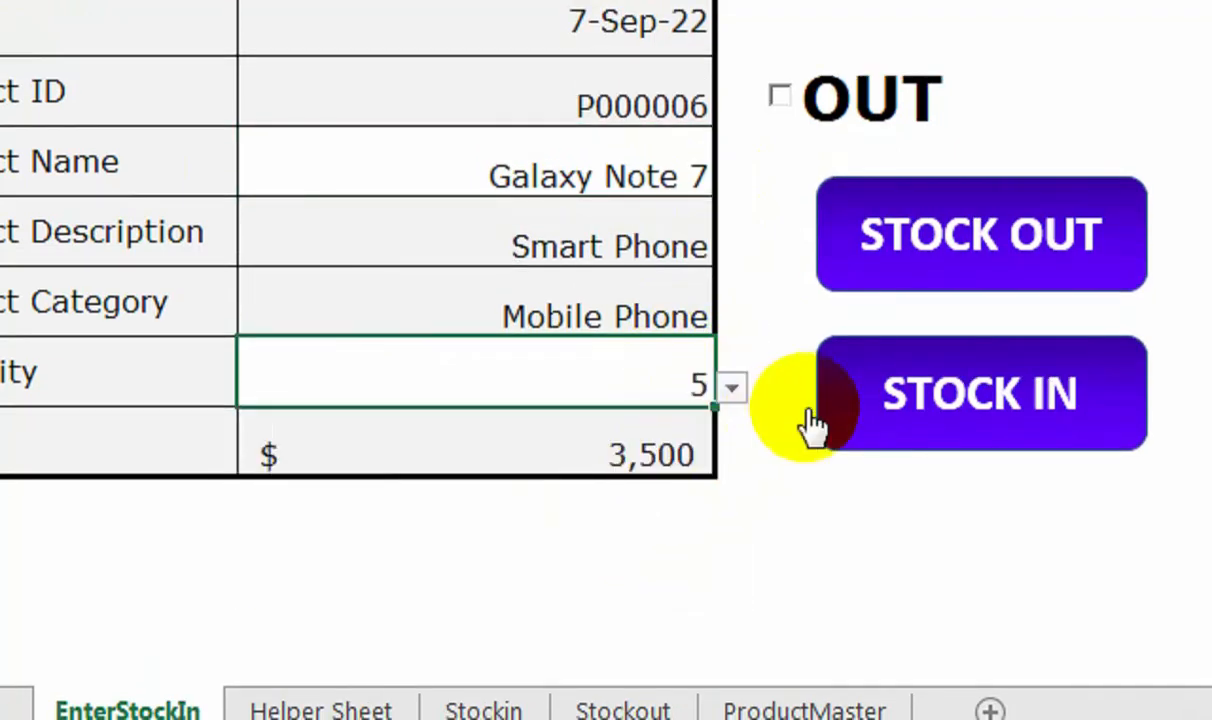
left_click(836, 400)
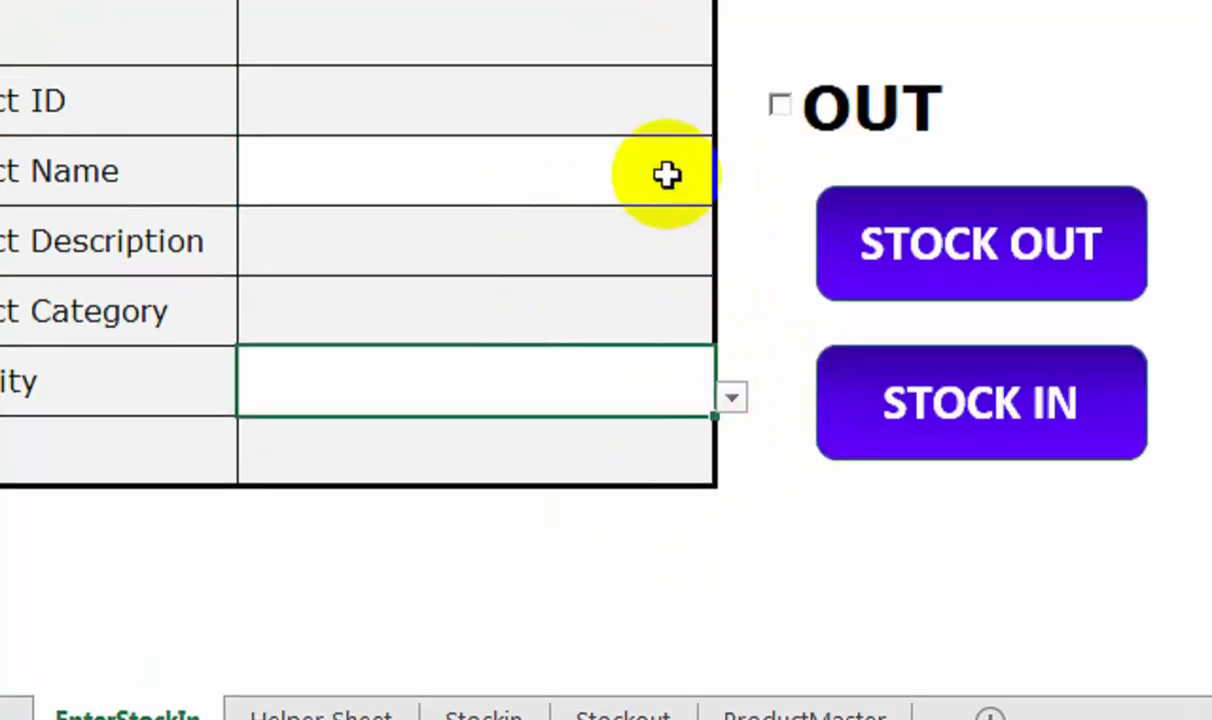
- Choose Galaxy Tab A as the product name in the stock entry form and move on to its quantity
left_click(665, 170)
left_click(732, 178)
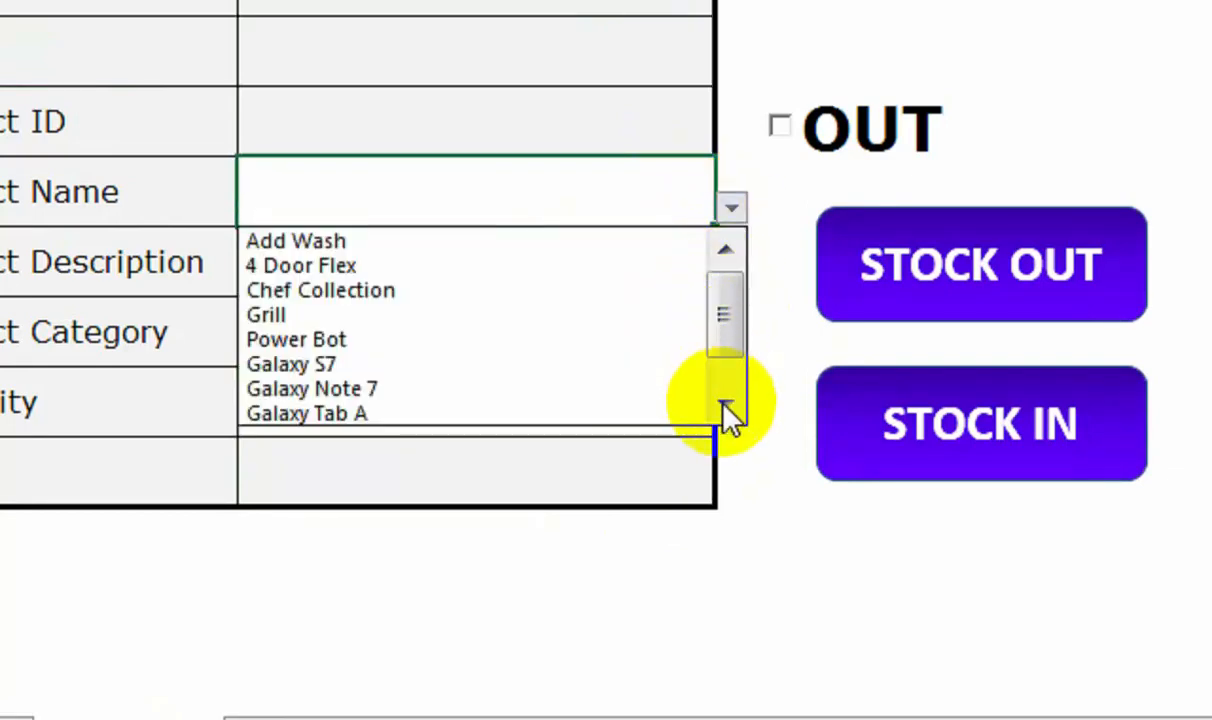
left_click(671, 413)
left_click(700, 405)
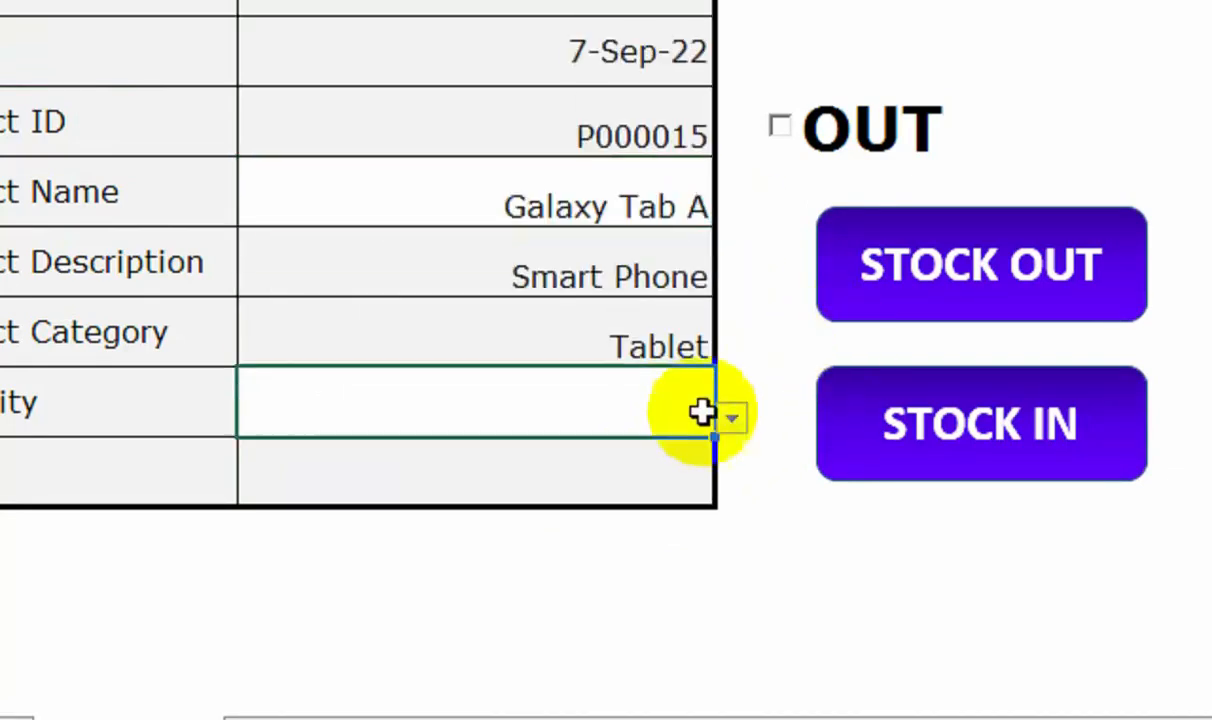
- Set the quantity for the Galaxy Tab A to 10 and record the entry as stock in
left_click(732, 418)
left_click(725, 614)
left_click(725, 614)
left_click(725, 614)
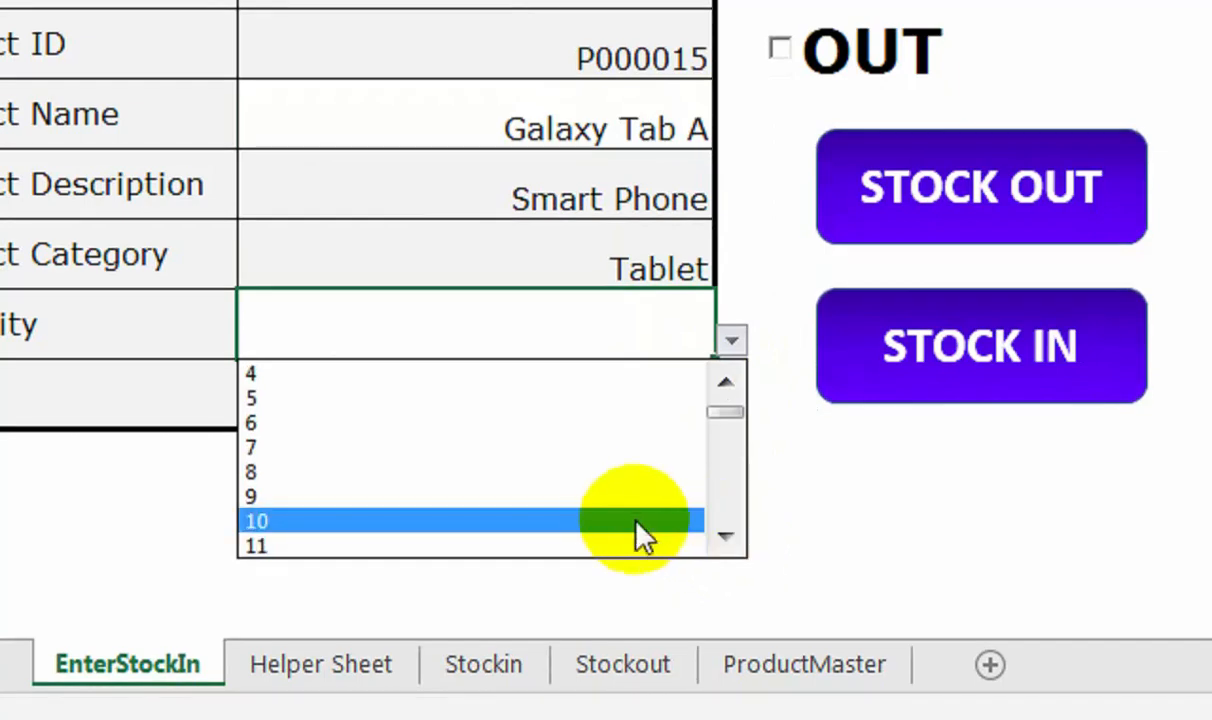
left_click(636, 597)
left_click(866, 396)
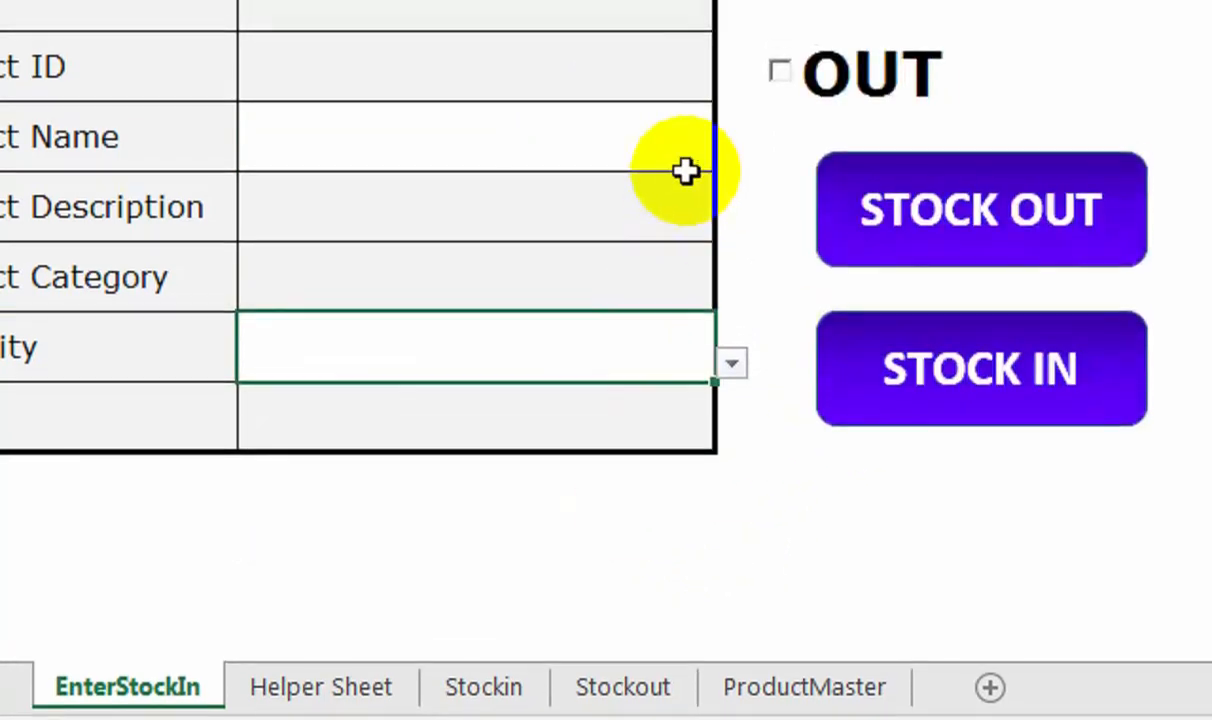
- Record a stock-in entry for the product Galaxy Tab A with a quantity of 3
left_click(708, 129)
left_click(732, 189)
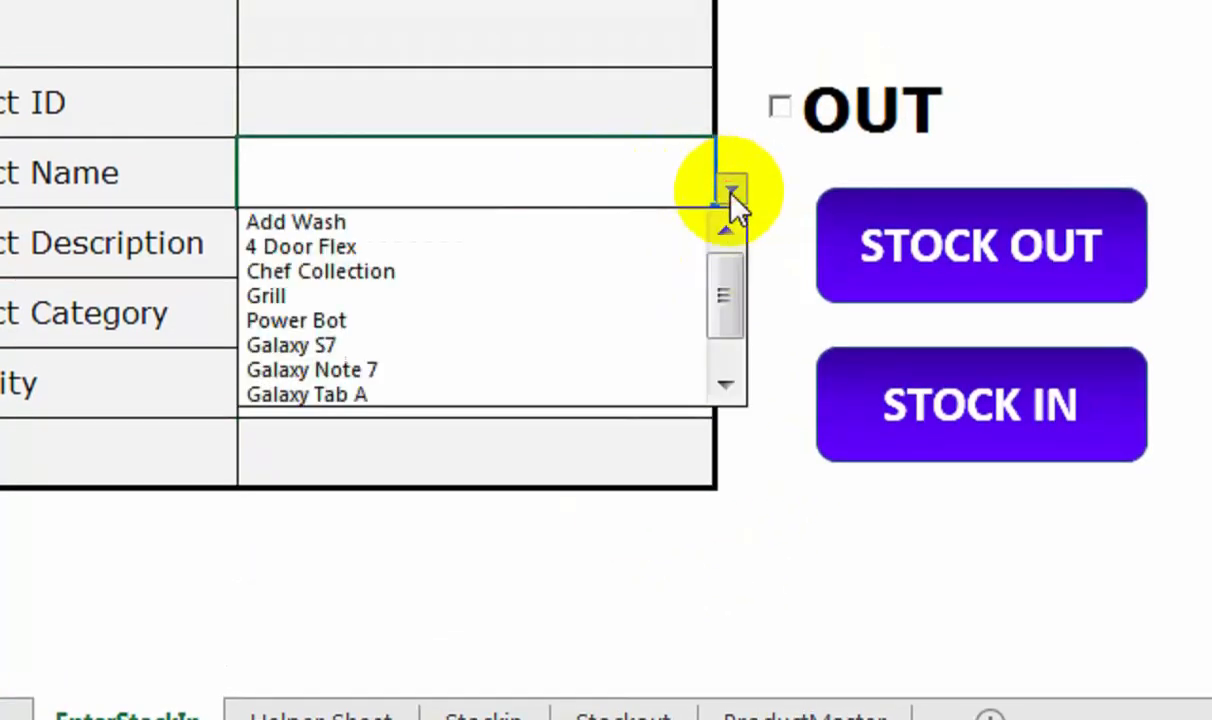
left_click(724, 383)
left_click(724, 388)
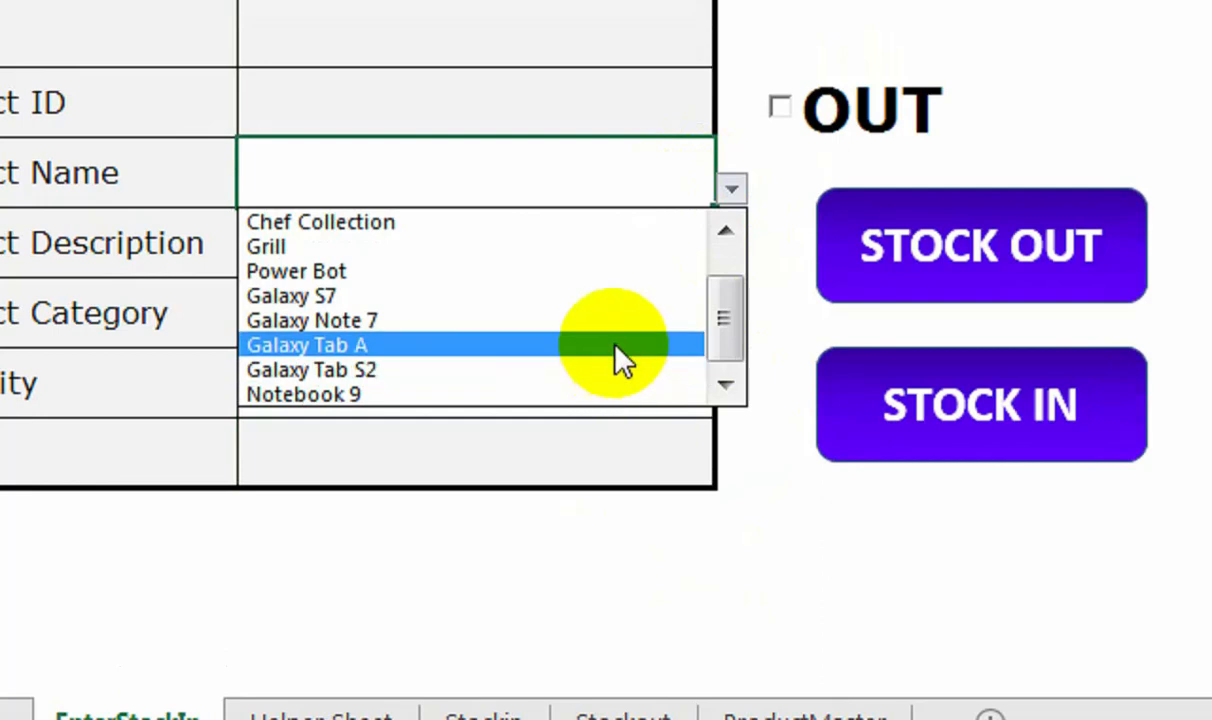
left_click(615, 346)
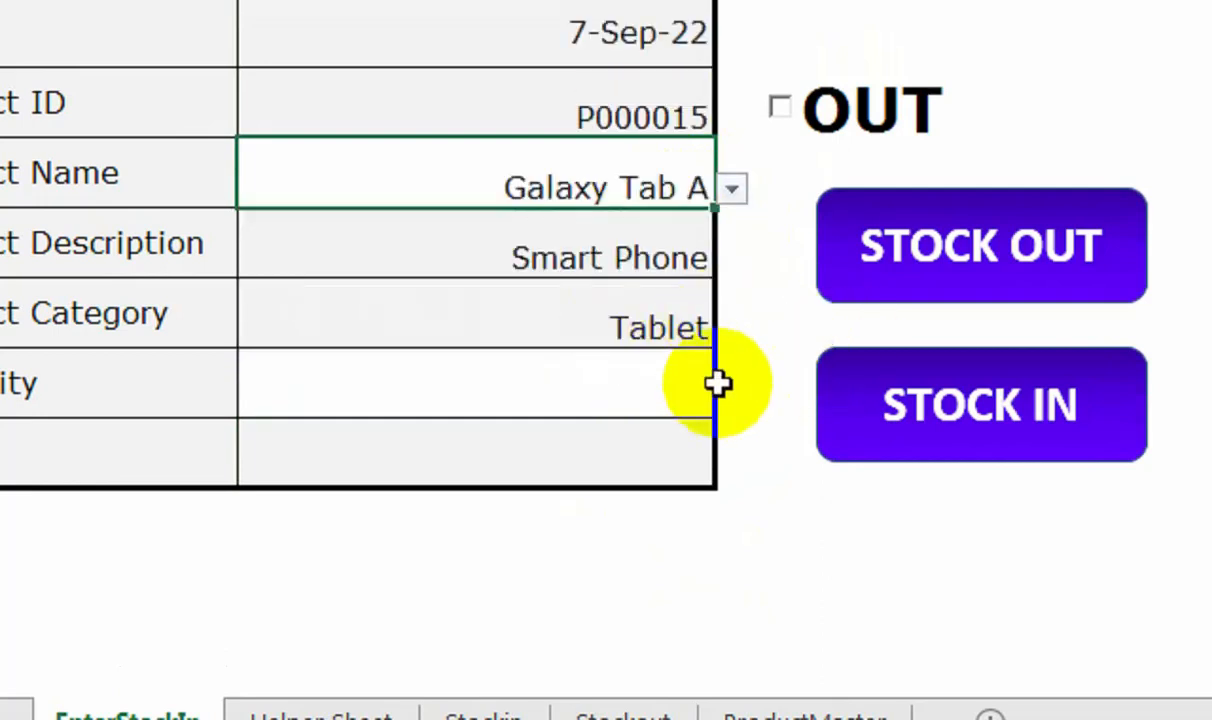
left_click(718, 385)
left_click(731, 400)
left_click(706, 481)
left_click(830, 458)
- Record a stock-in entry for the product Galaxy Tab S2 with a quantity of 6
left_click(692, 186)
left_click(731, 189)
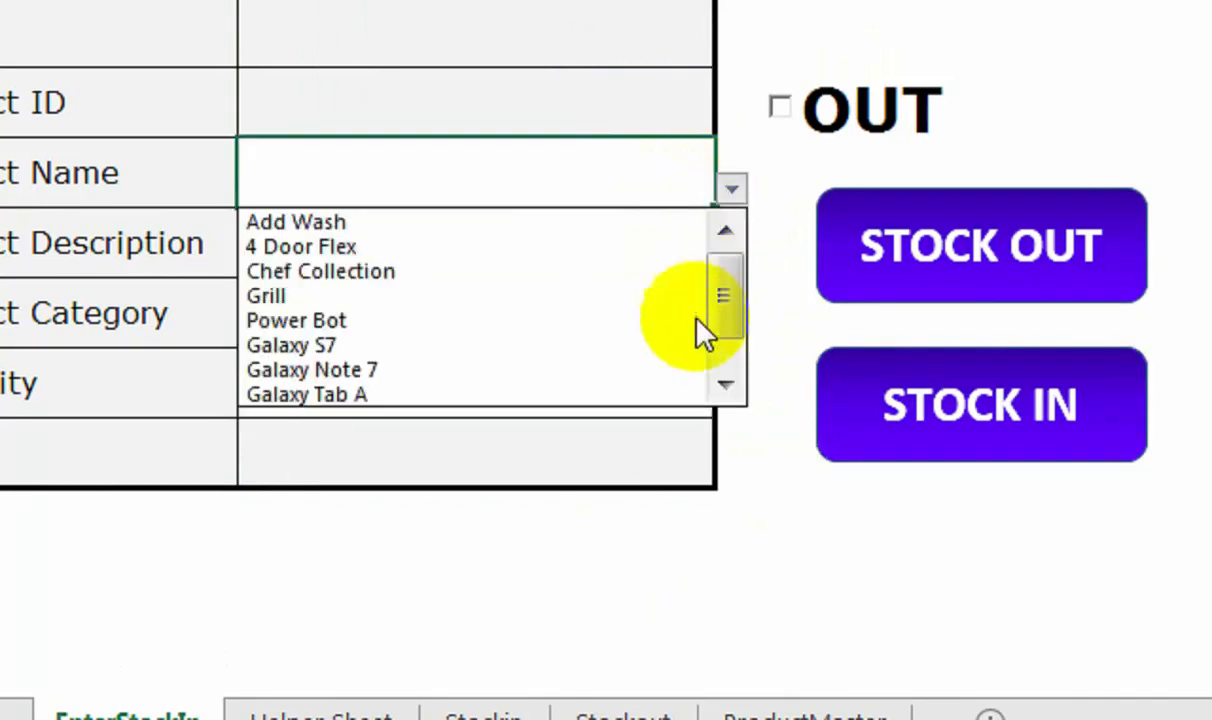
left_click(724, 386)
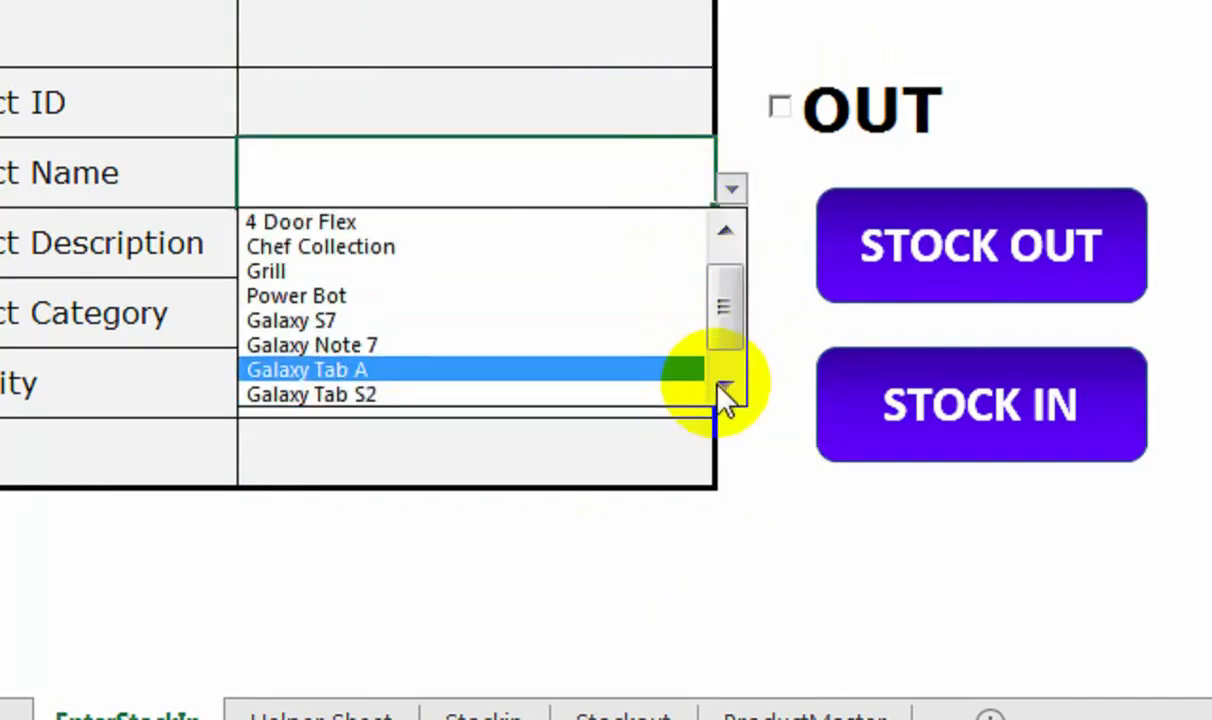
left_click(724, 386)
left_click(680, 388)
left_click(674, 410)
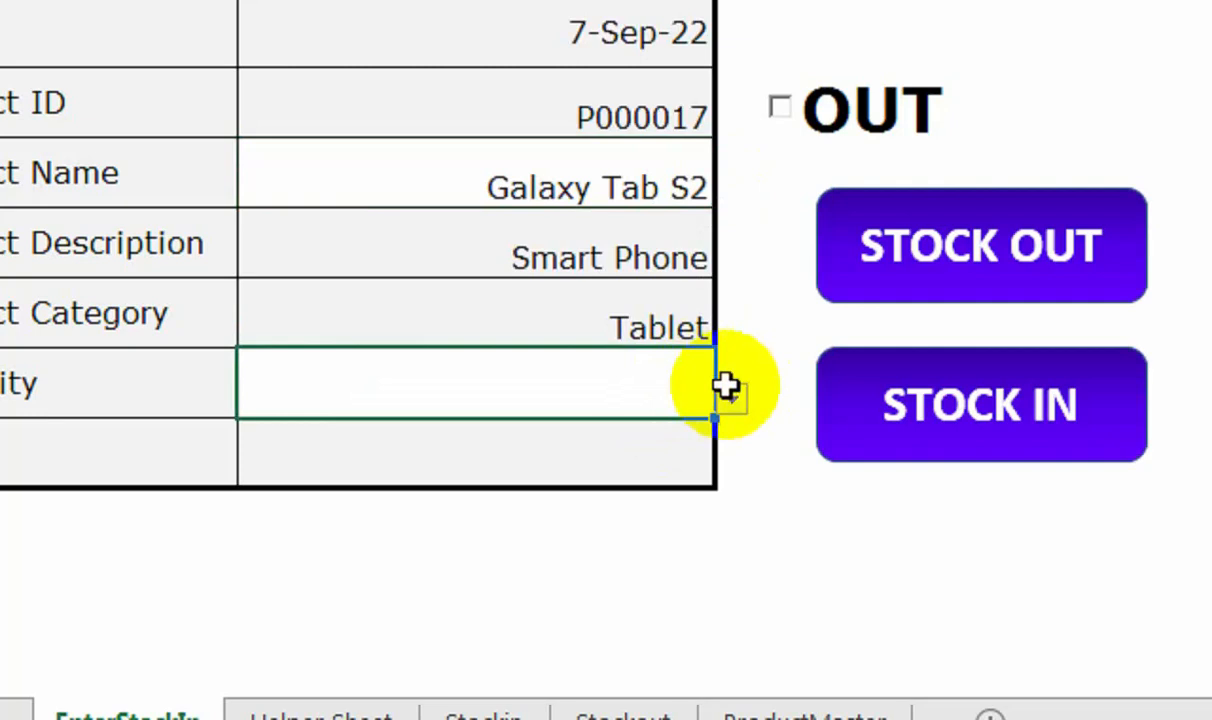
left_click(731, 399)
left_click(636, 555)
left_click(855, 453)
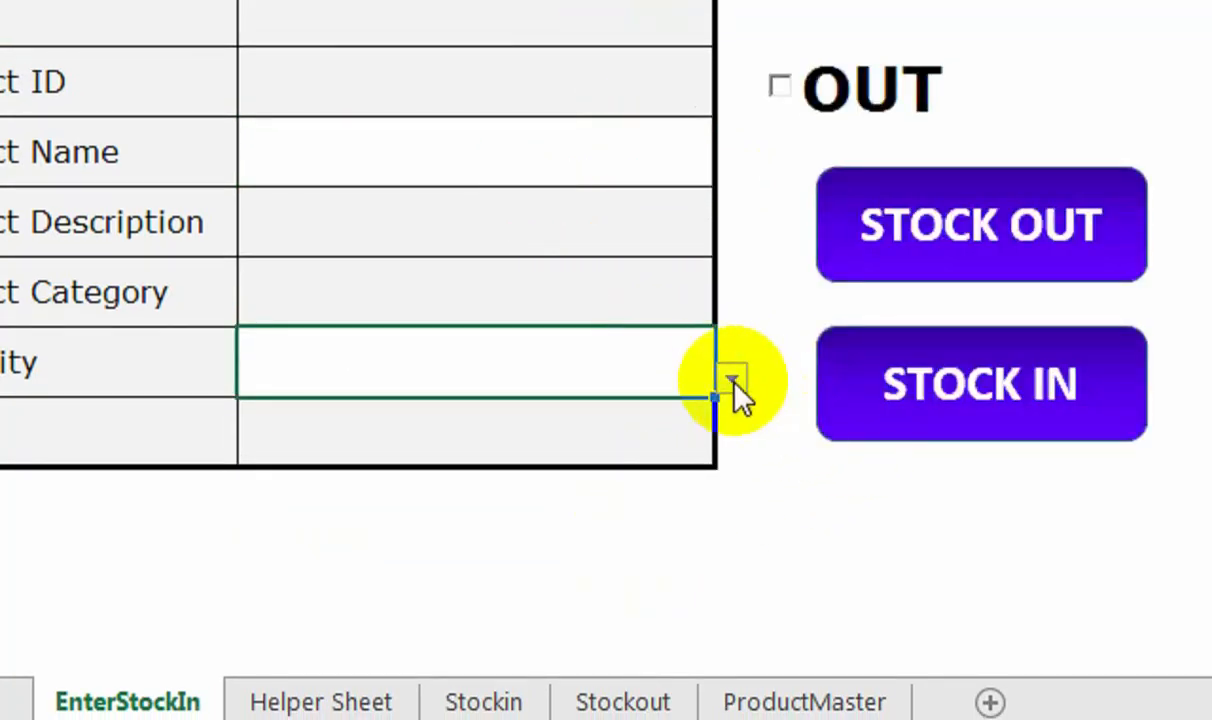
- Choose Notebook 9 as the product name in the blank stock entry form
left_click(733, 378)
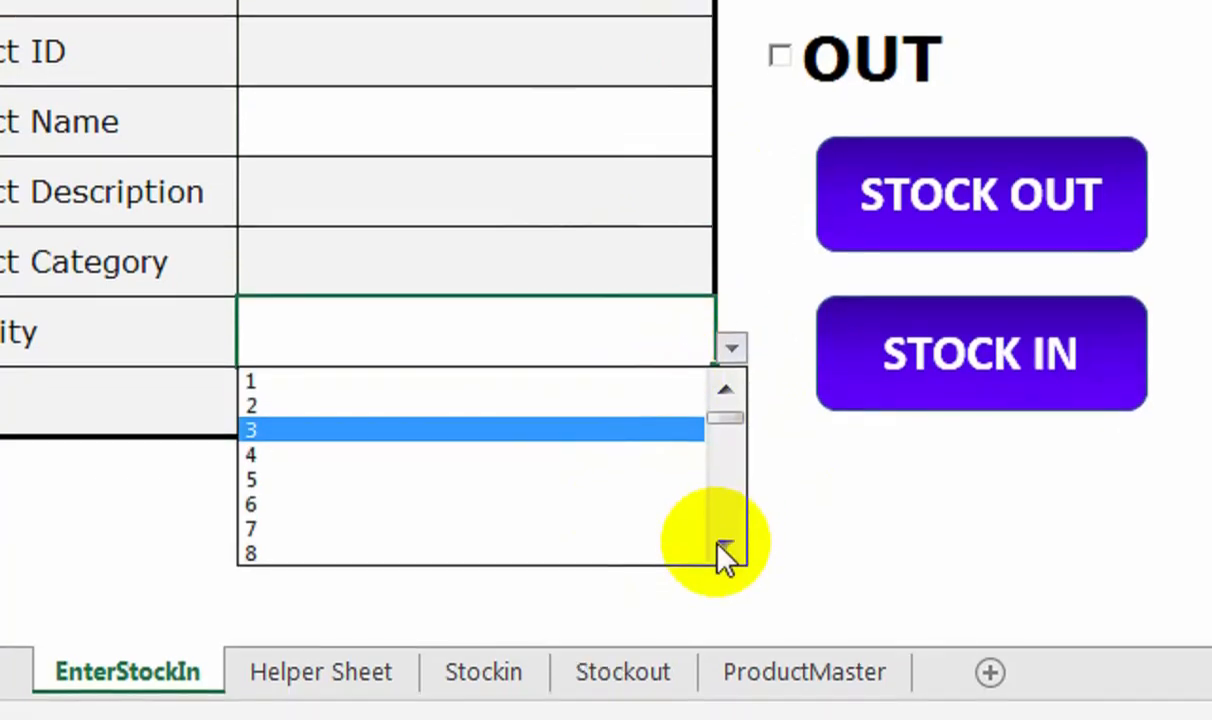
left_click(724, 548)
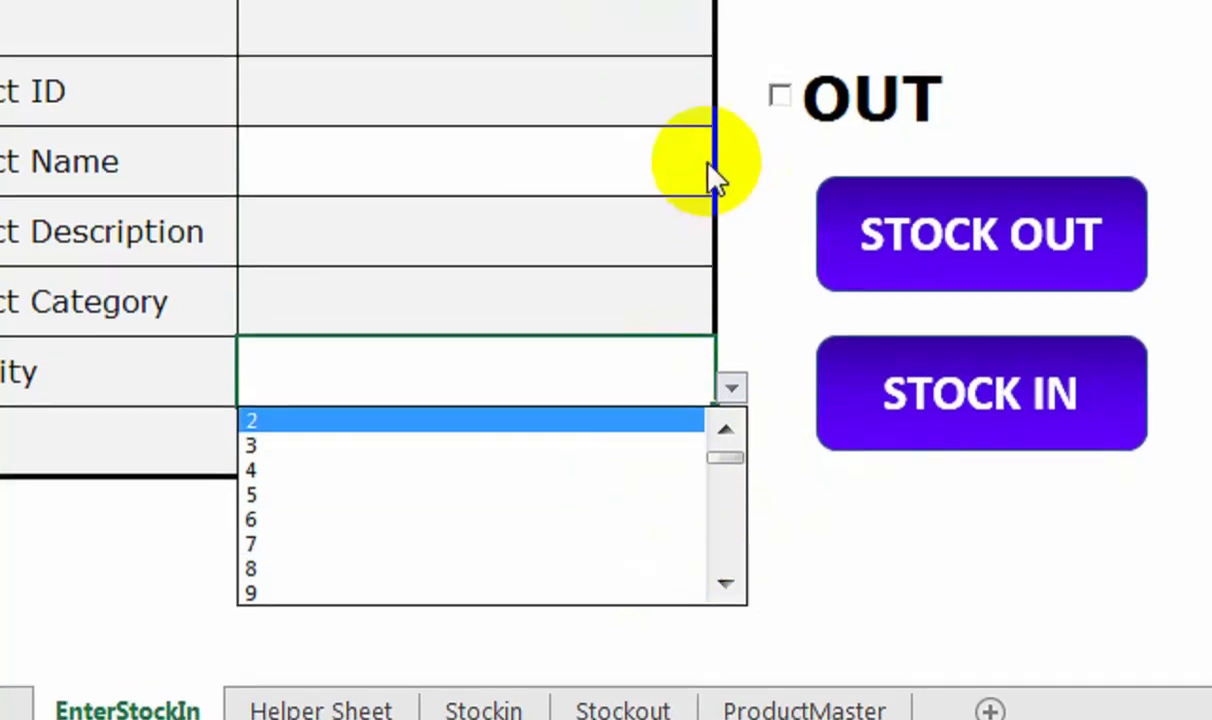
left_click(700, 120)
left_click(731, 195)
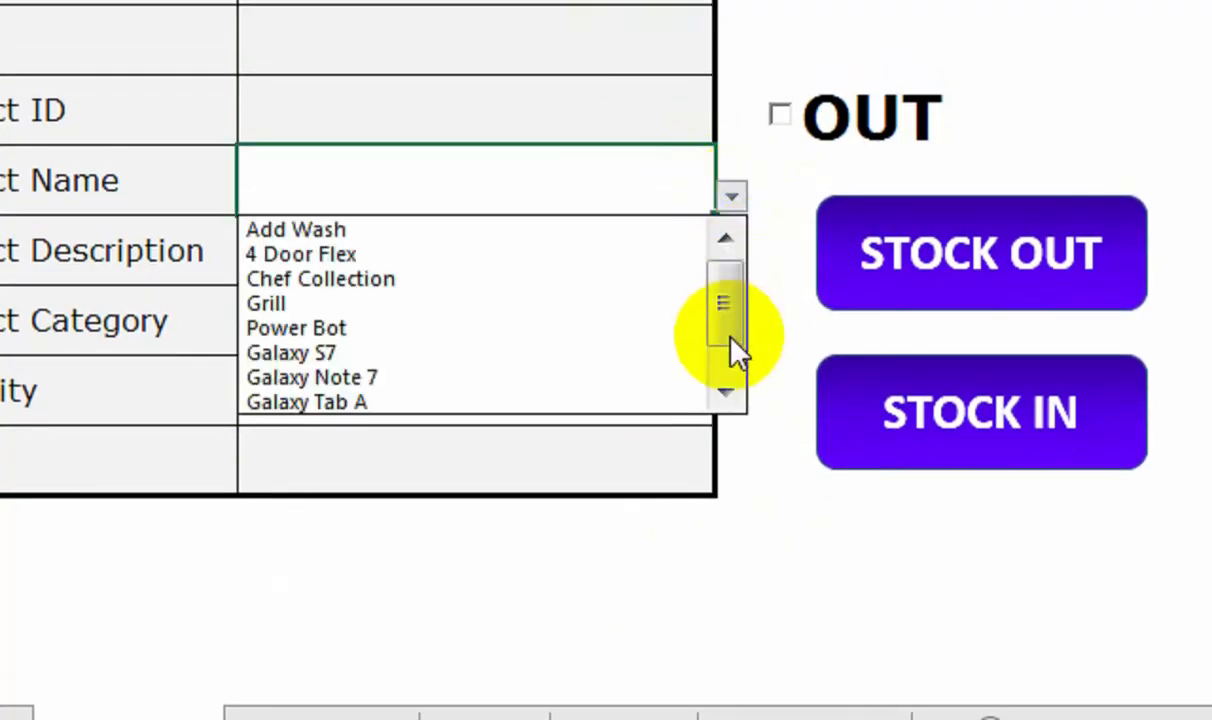
left_click(726, 394)
left_click(726, 396)
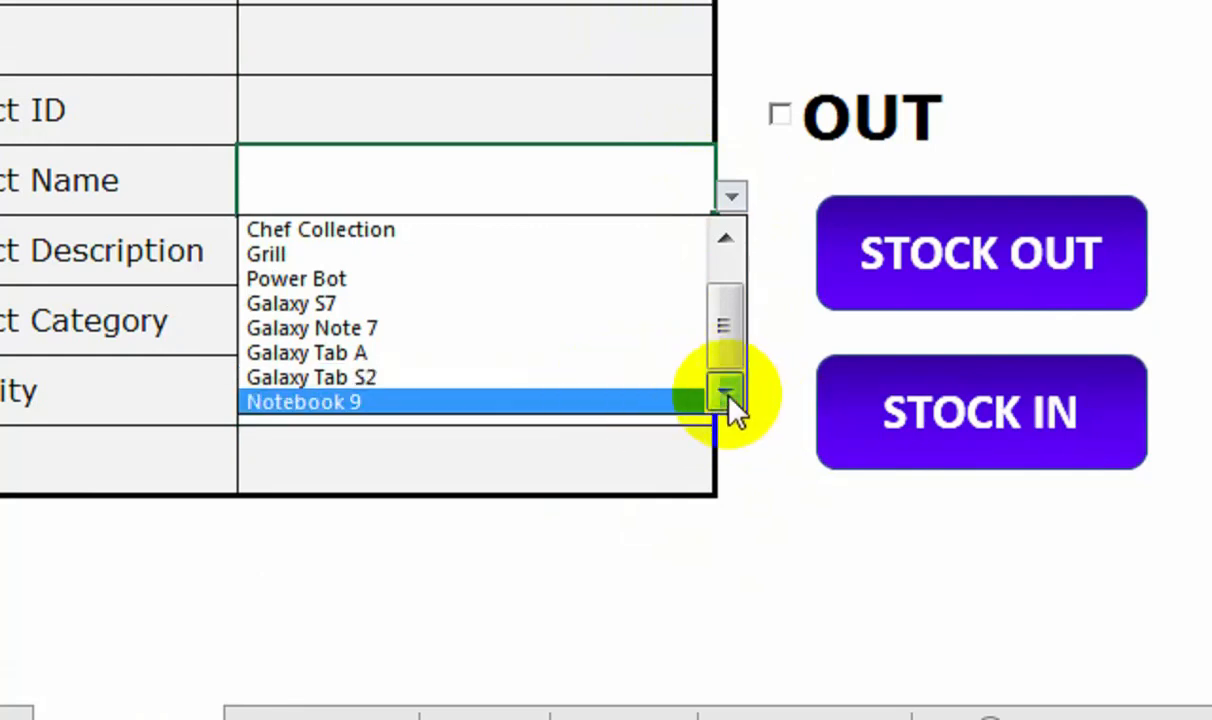
left_click(598, 403)
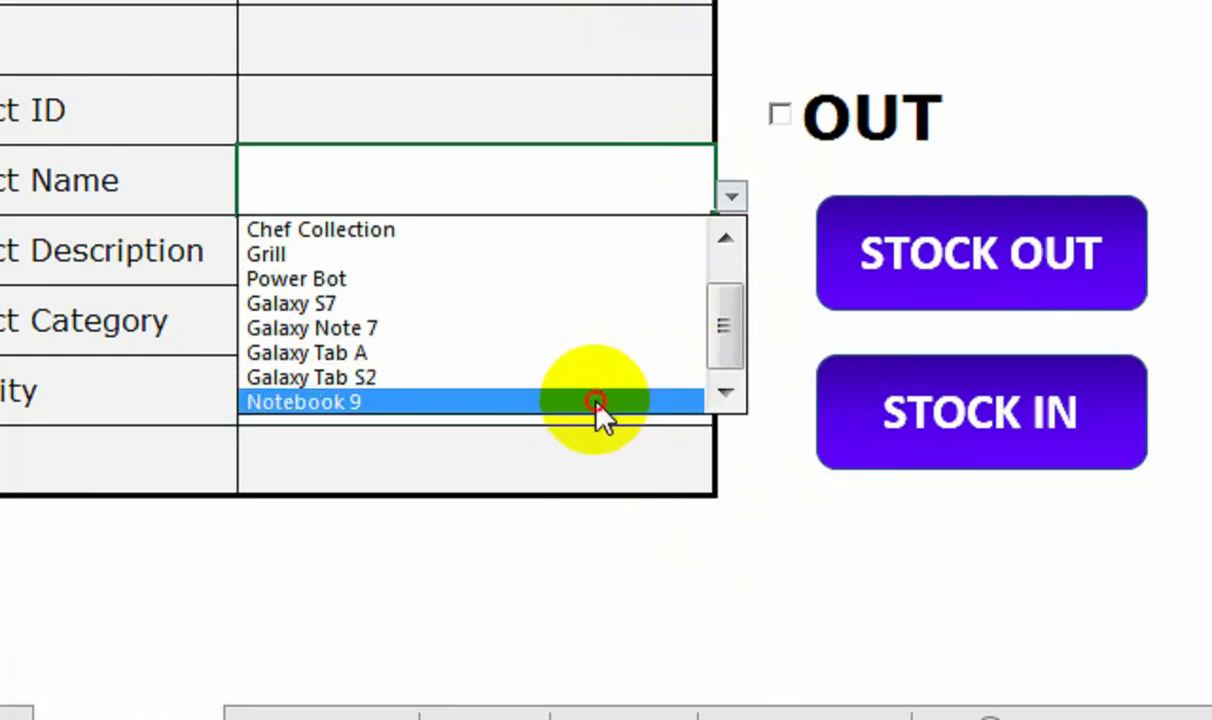
- Set the Notebook 9 quantity to 10 and record the entry as stock in
left_click(731, 406)
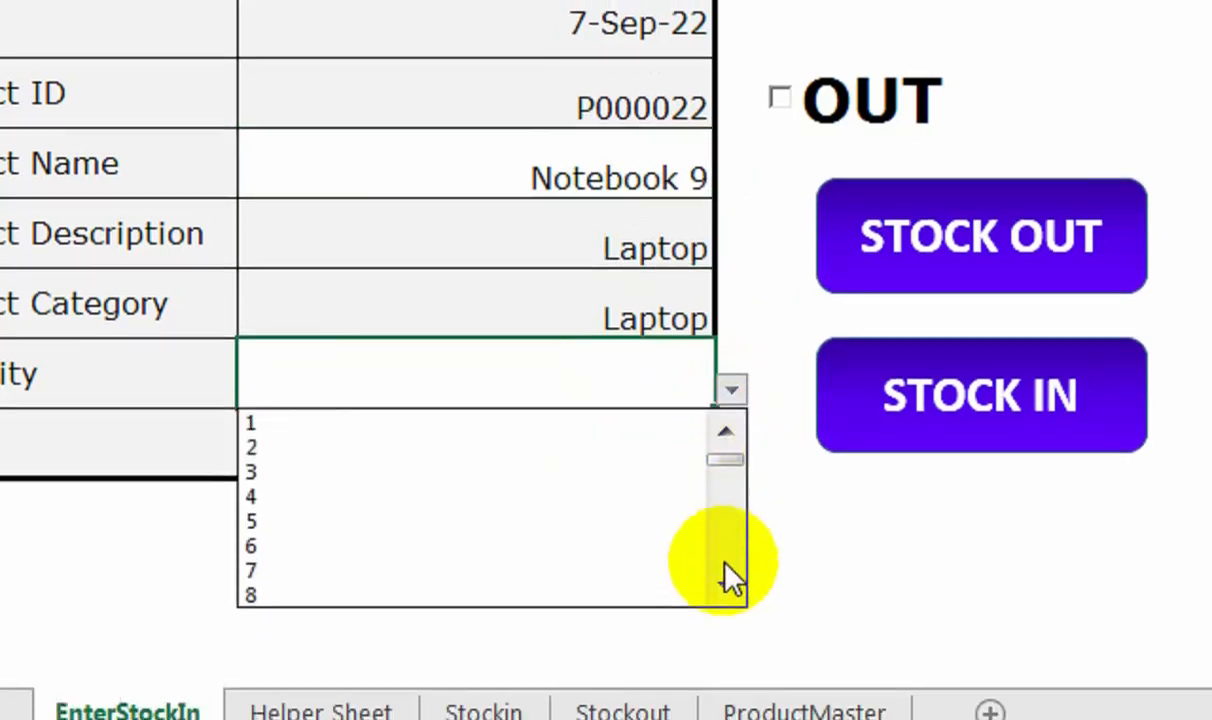
left_click(725, 602)
left_click(725, 545)
left_click(725, 545)
left_click(684, 497)
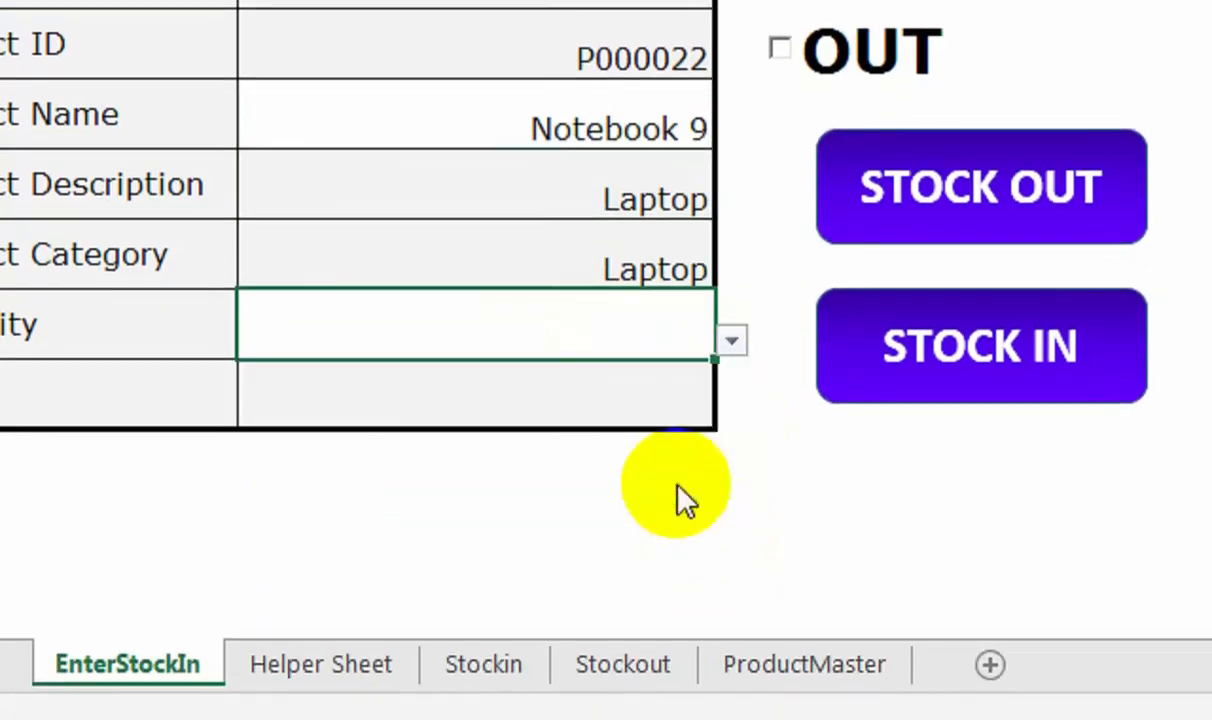
left_click(848, 372)
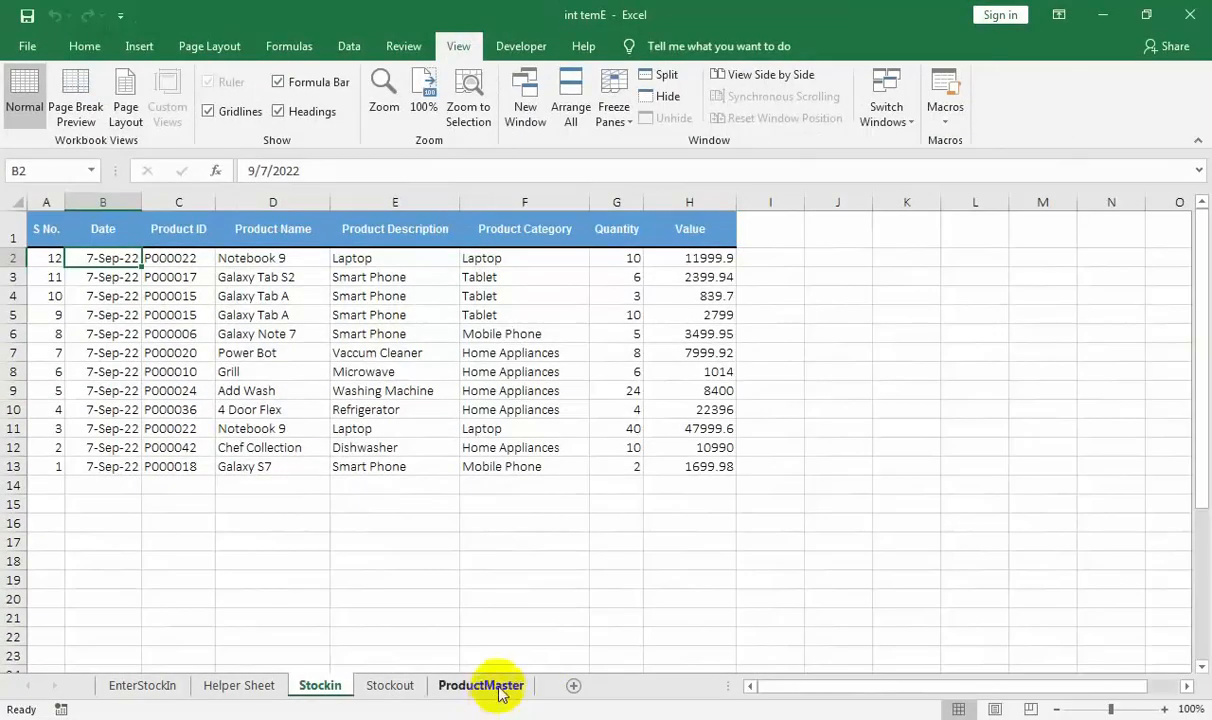
- Start a SUMIFS formula in the first Current Stock cell of ProductMaster, with Stockin's Quantity column G:G as the sum range
left_click(500, 690)
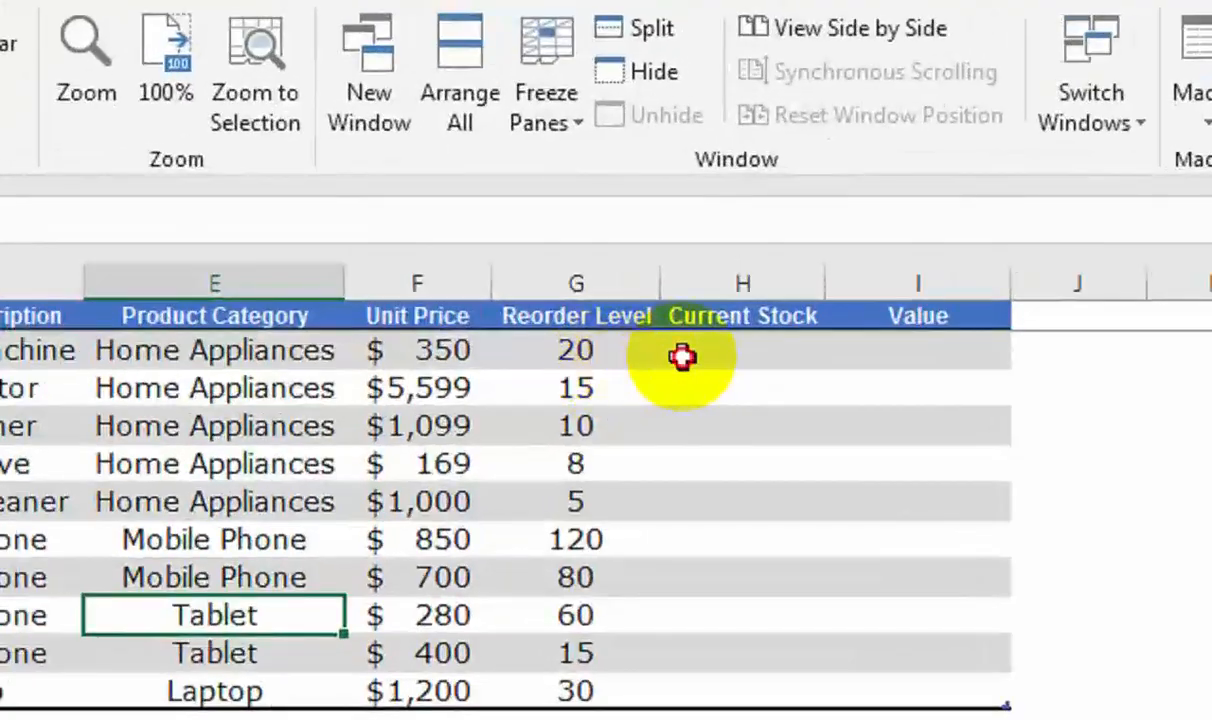
left_click(682, 239)
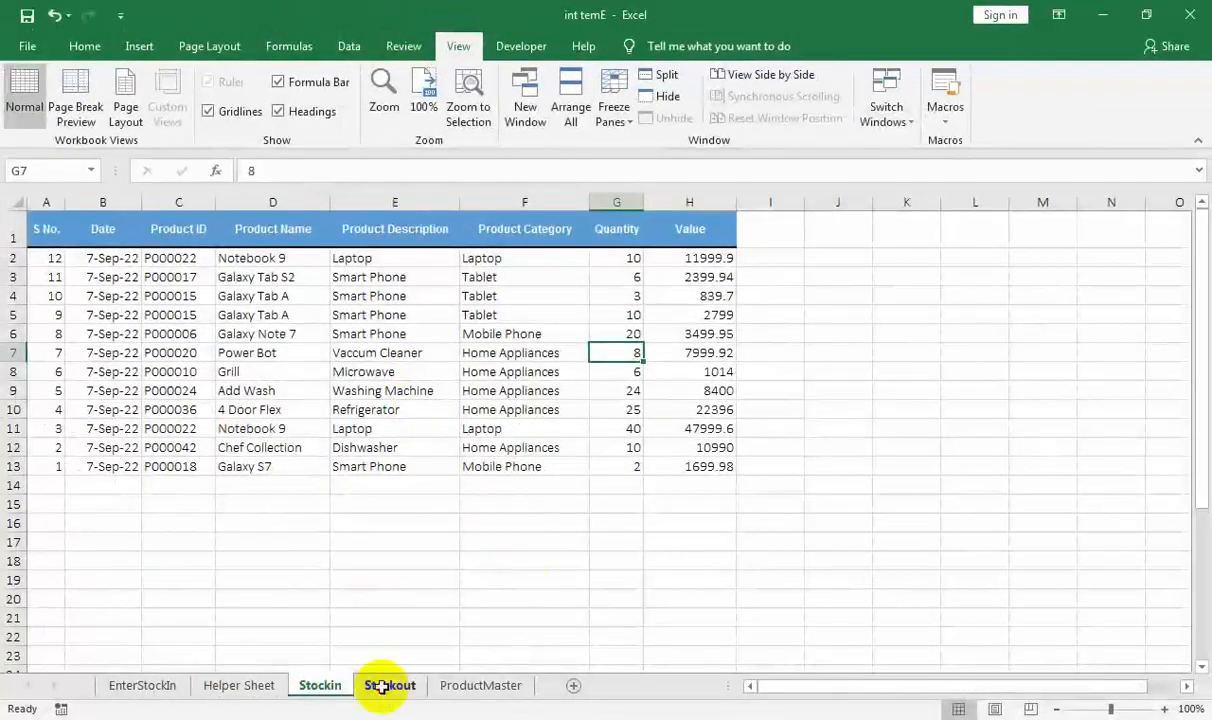
left_click(389, 685)
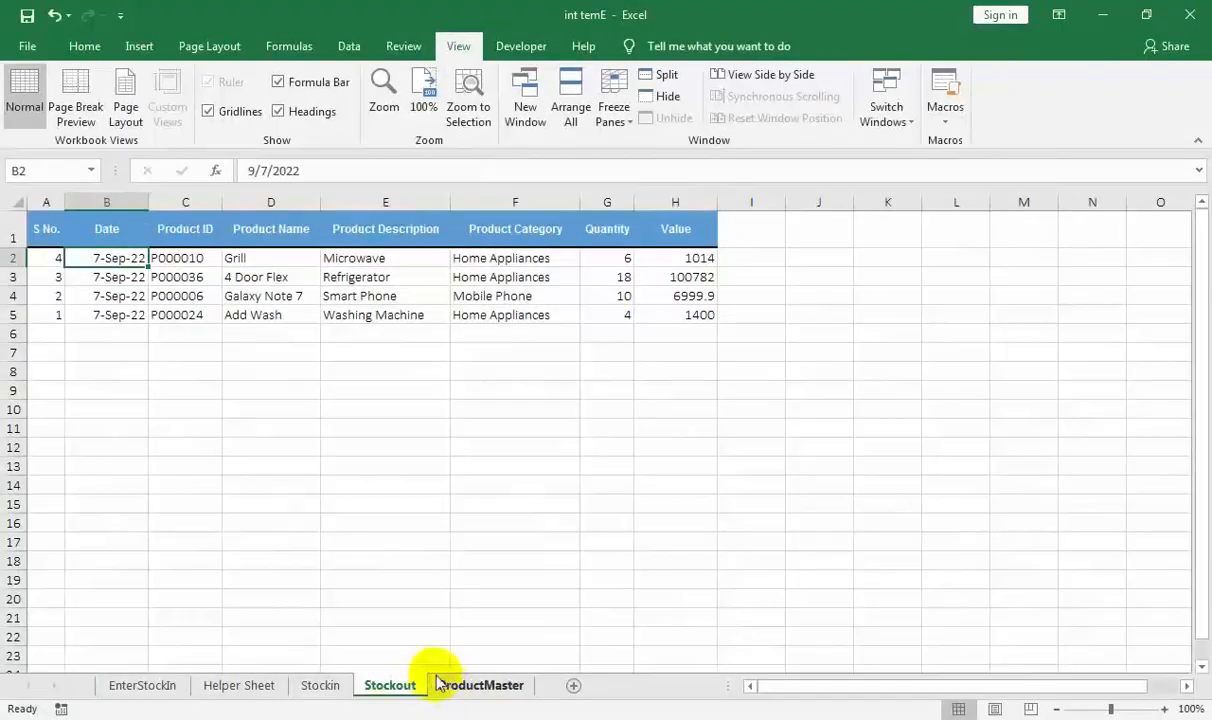
left_click(440, 684)
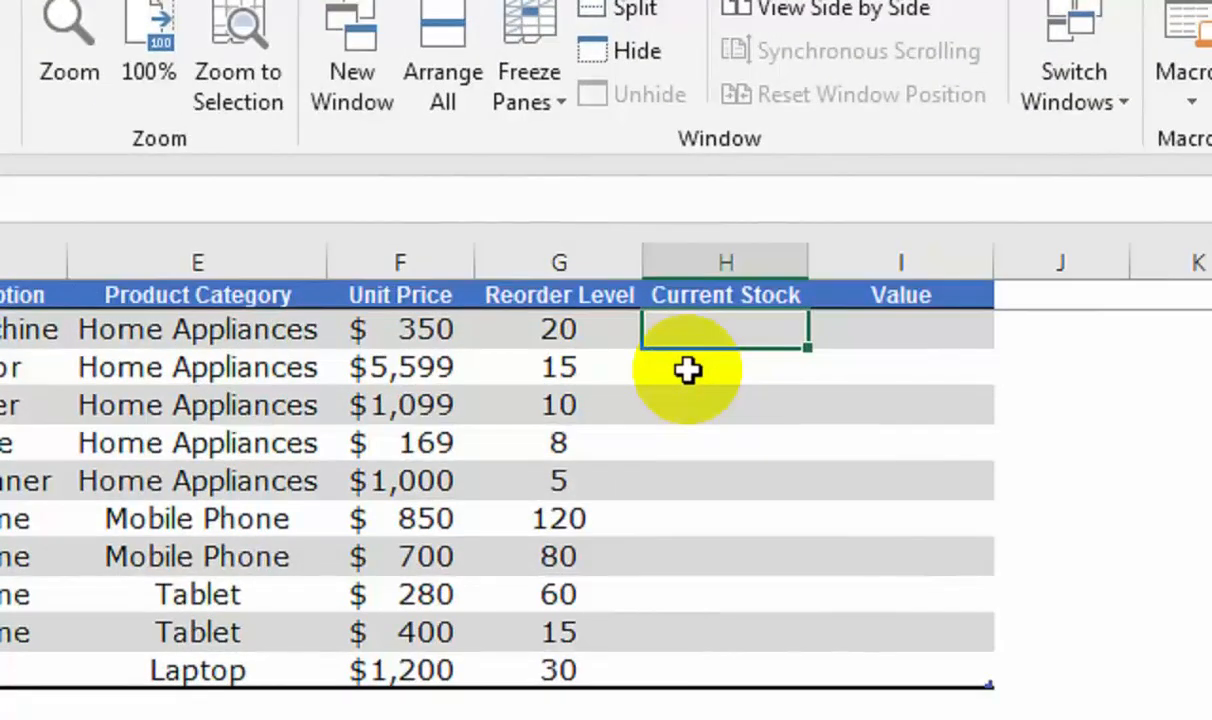
type("=SUMIFS(")
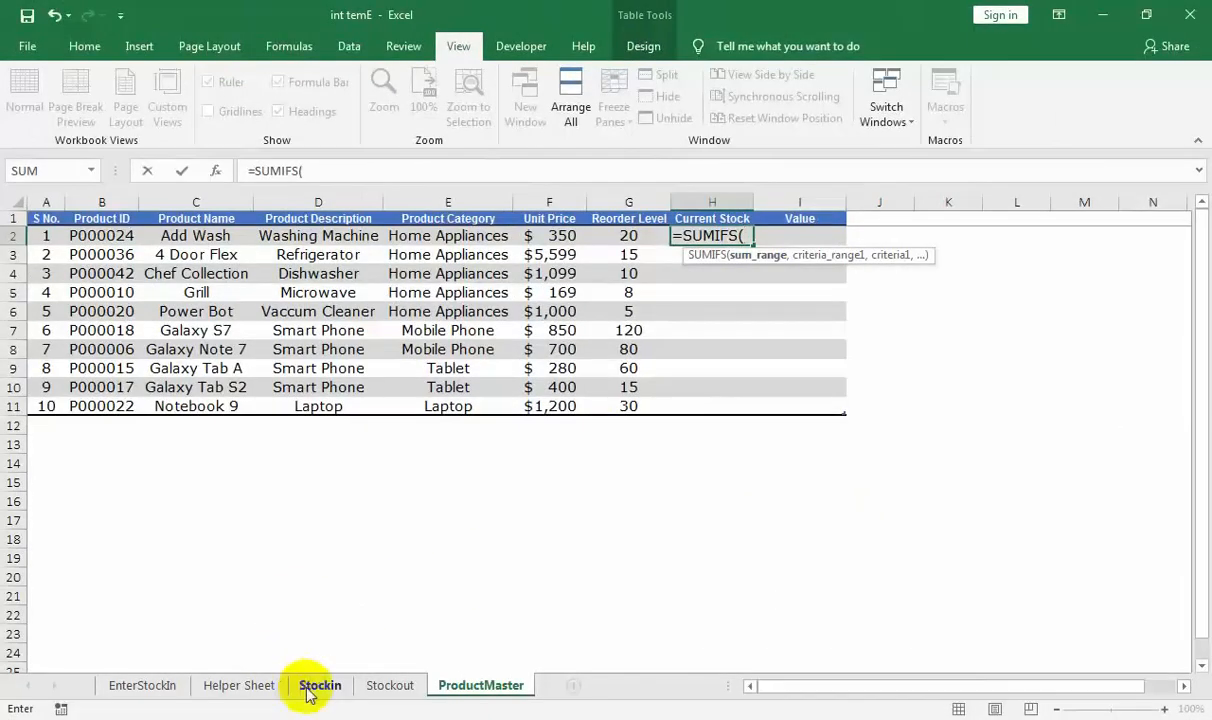
left_click(310, 690)
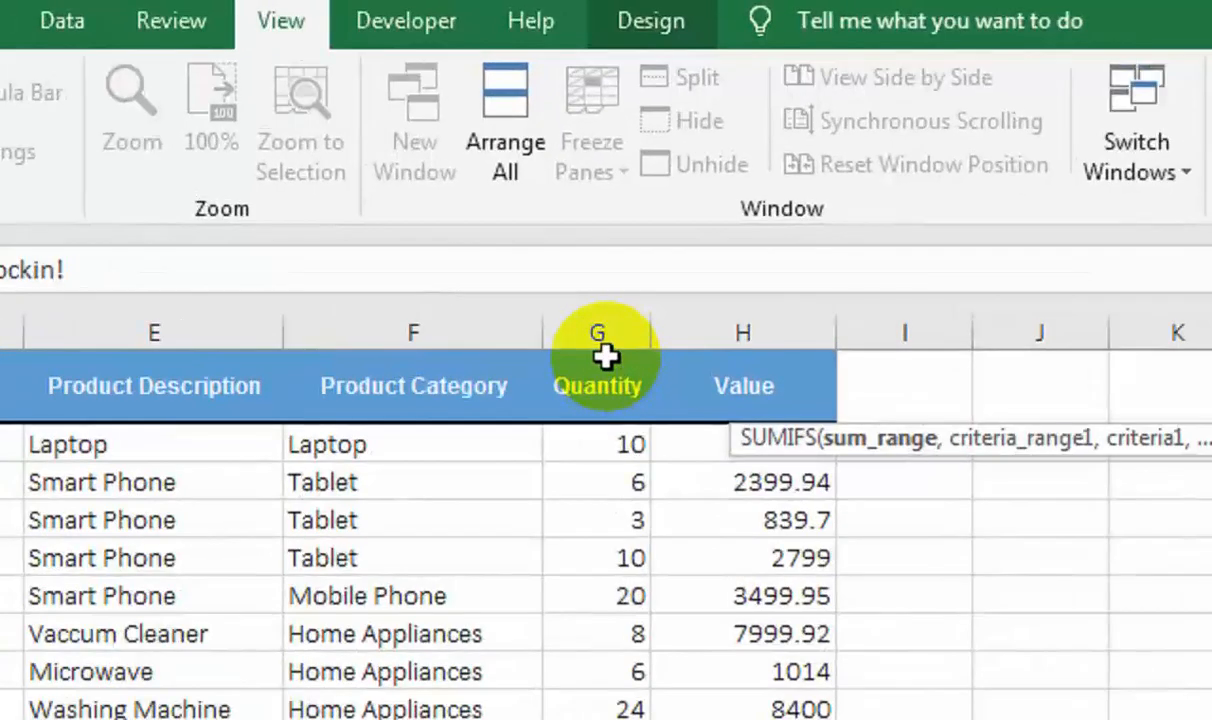
left_click(600, 333)
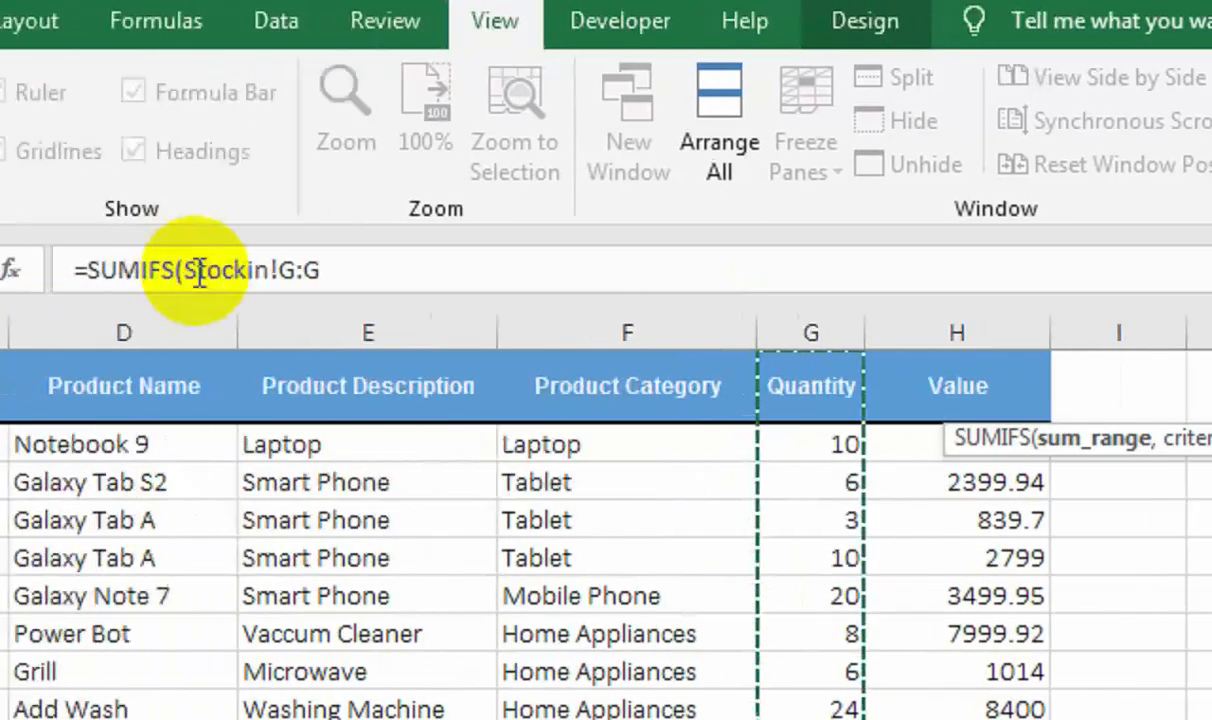
type(",")
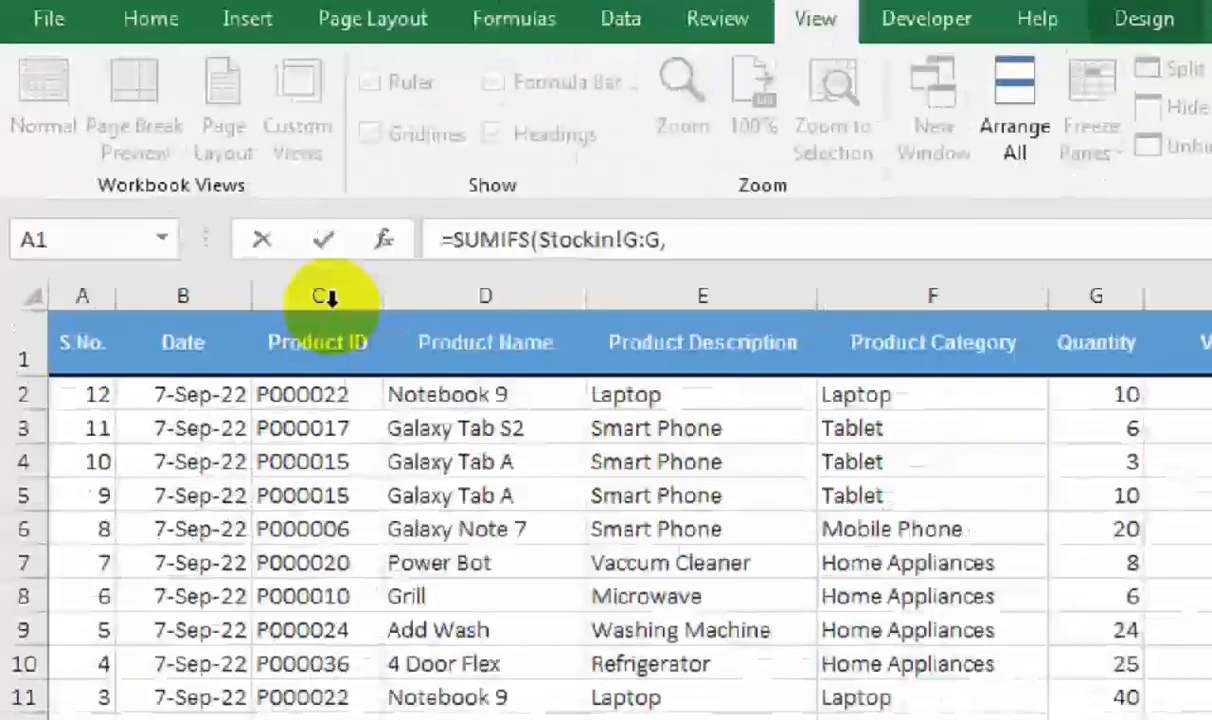
- Complete the SUMIFS with Stockin's Product ID column C:C as criteria range and ProductMaster's [@[Product ID]] as the criterion
left_click(330, 297)
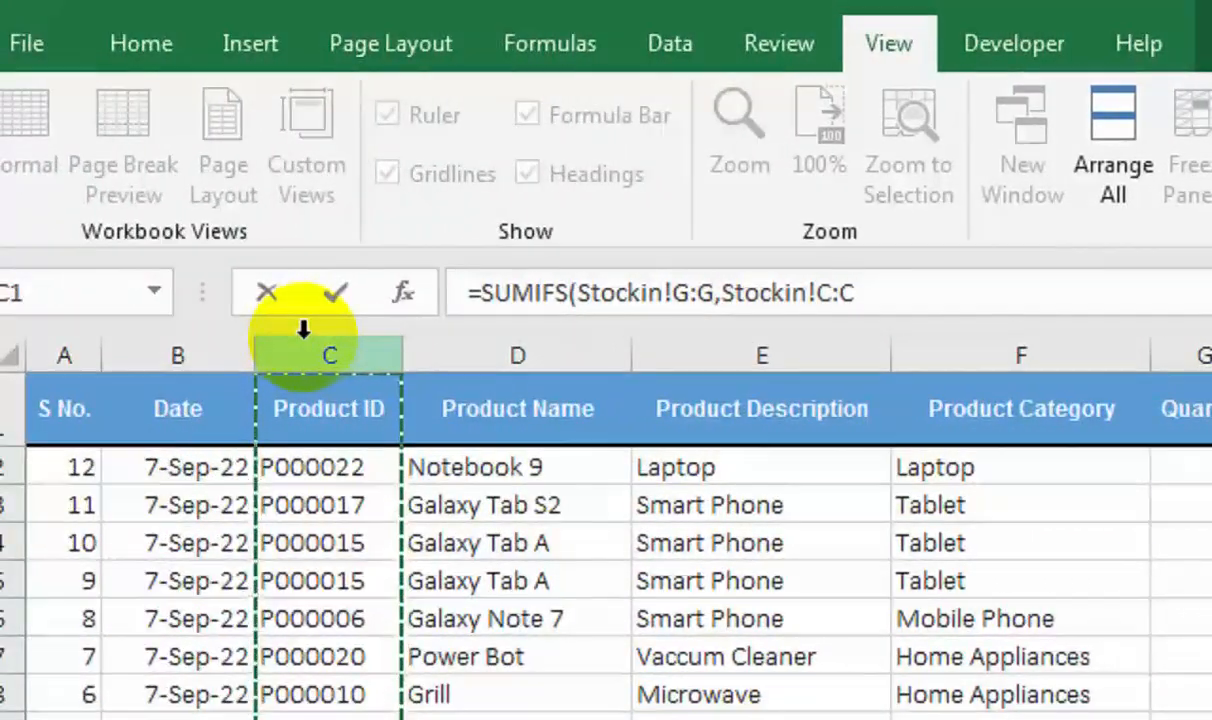
type(",")
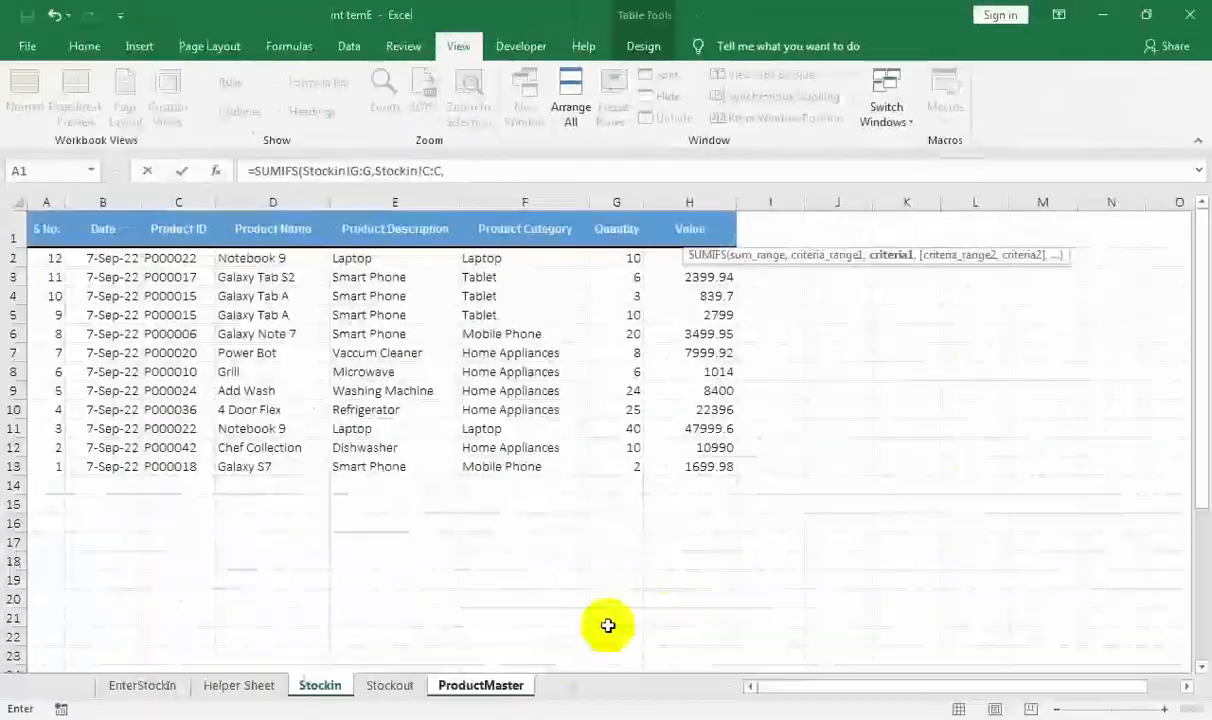
left_click(519, 682)
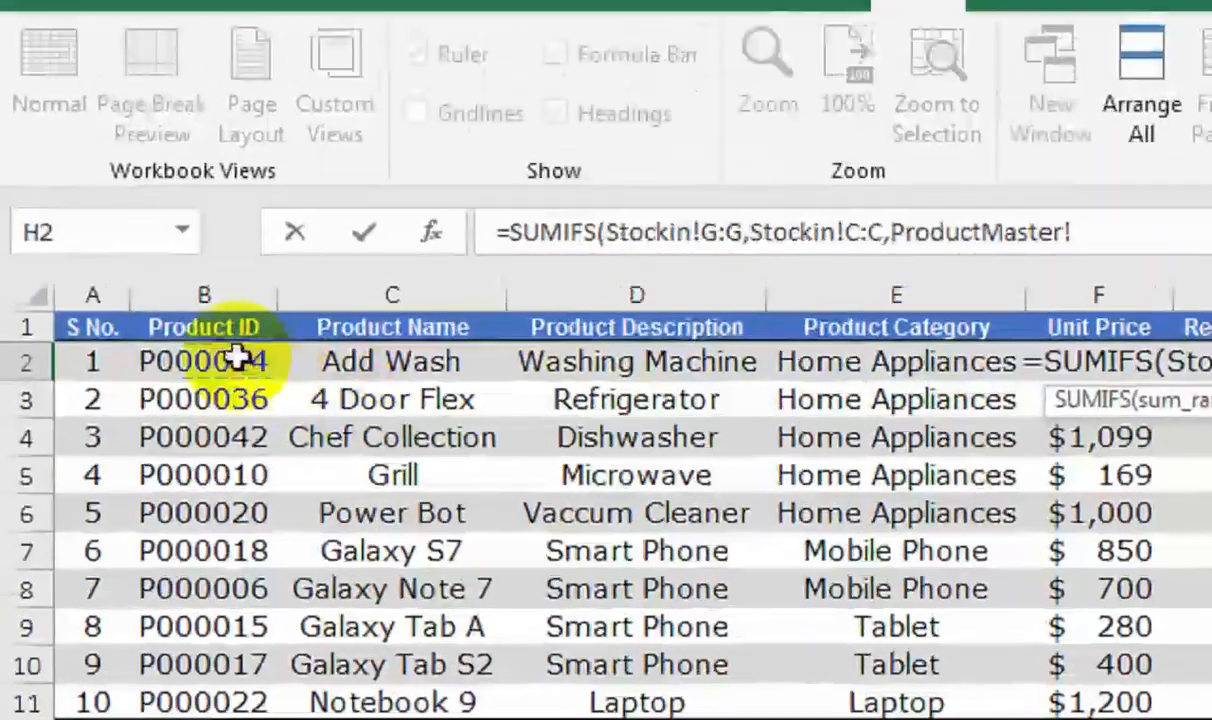
left_click(237, 356)
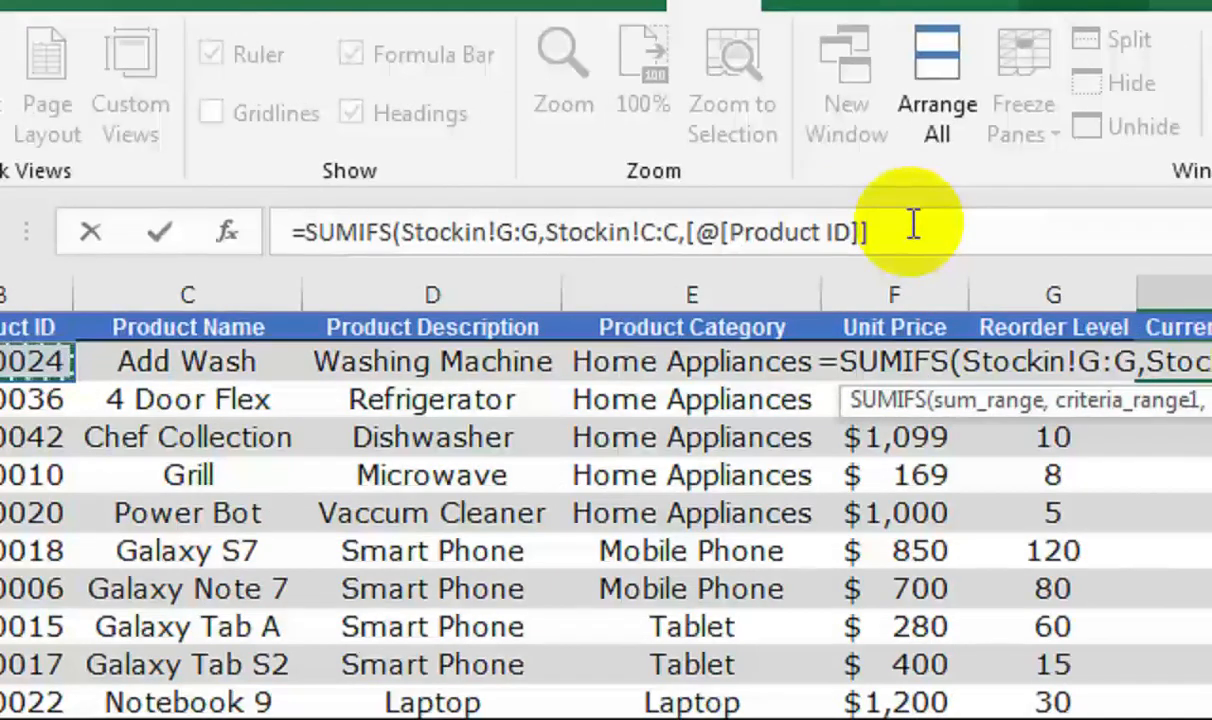
left_click(913, 225)
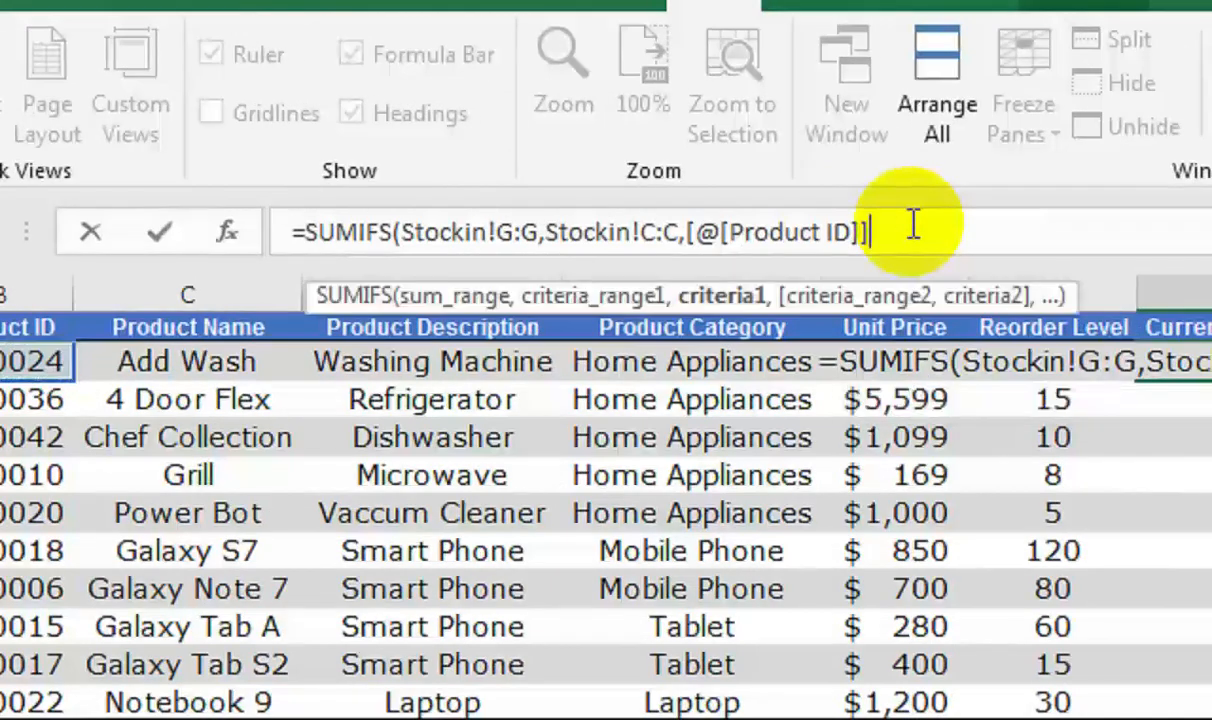
type(")")
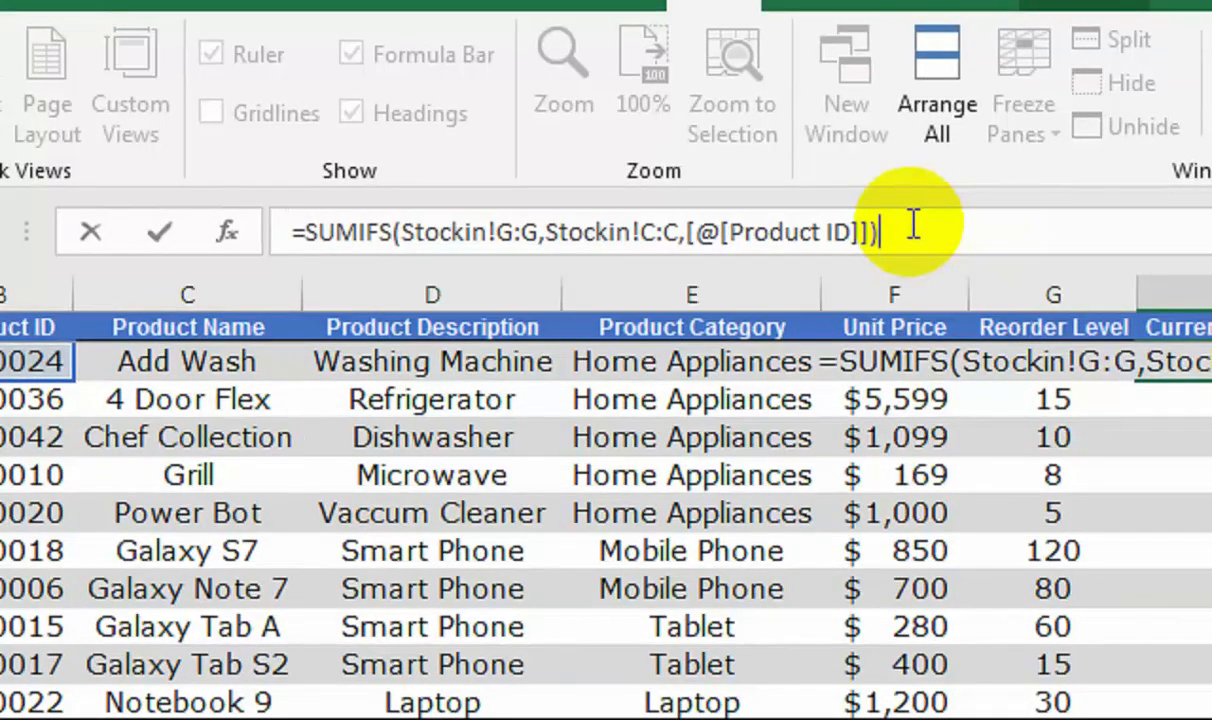
- Subtract a second SUMIFS in the Current Stock formula, using Stockout's Quantity column G:G as the sum range
type("-SUM")
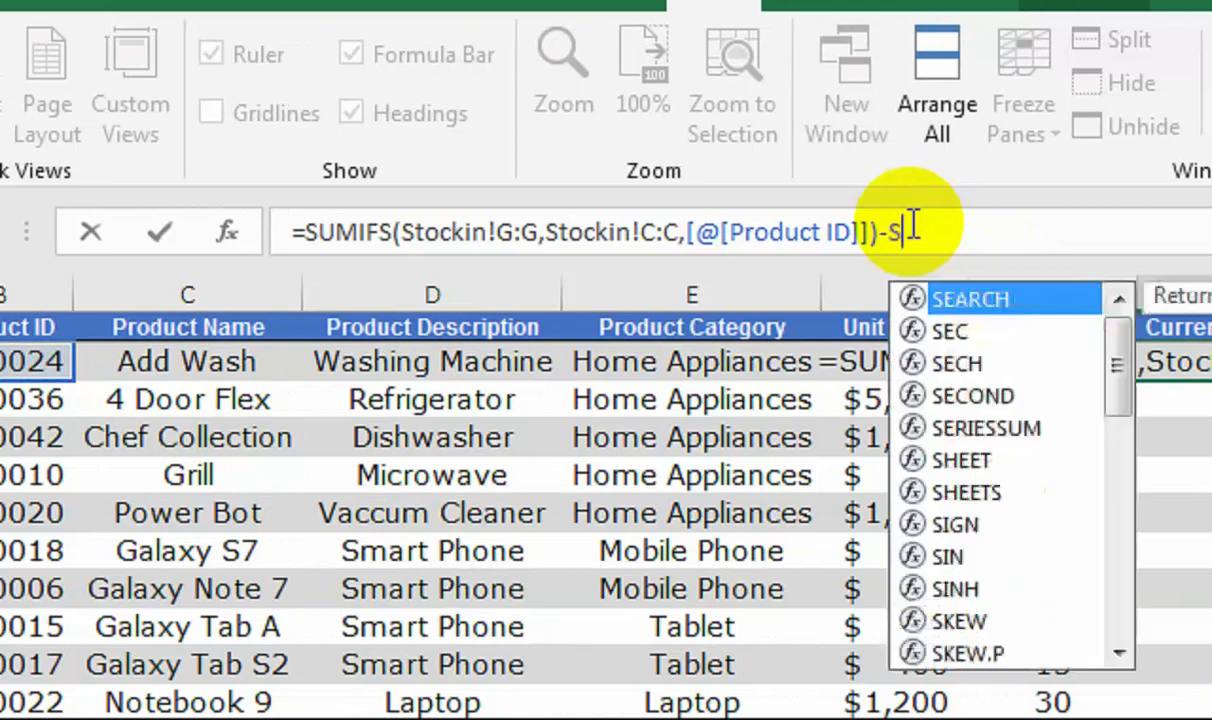
type("IFS(")
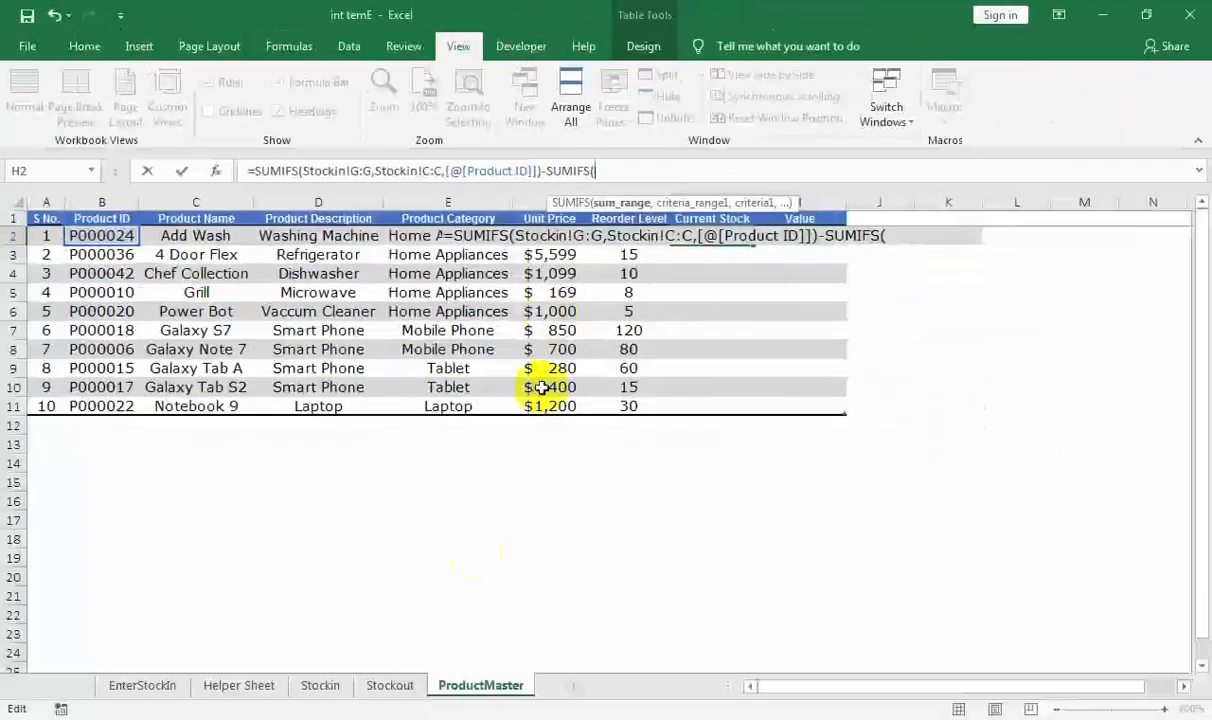
left_click(395, 665)
left_click(399, 691)
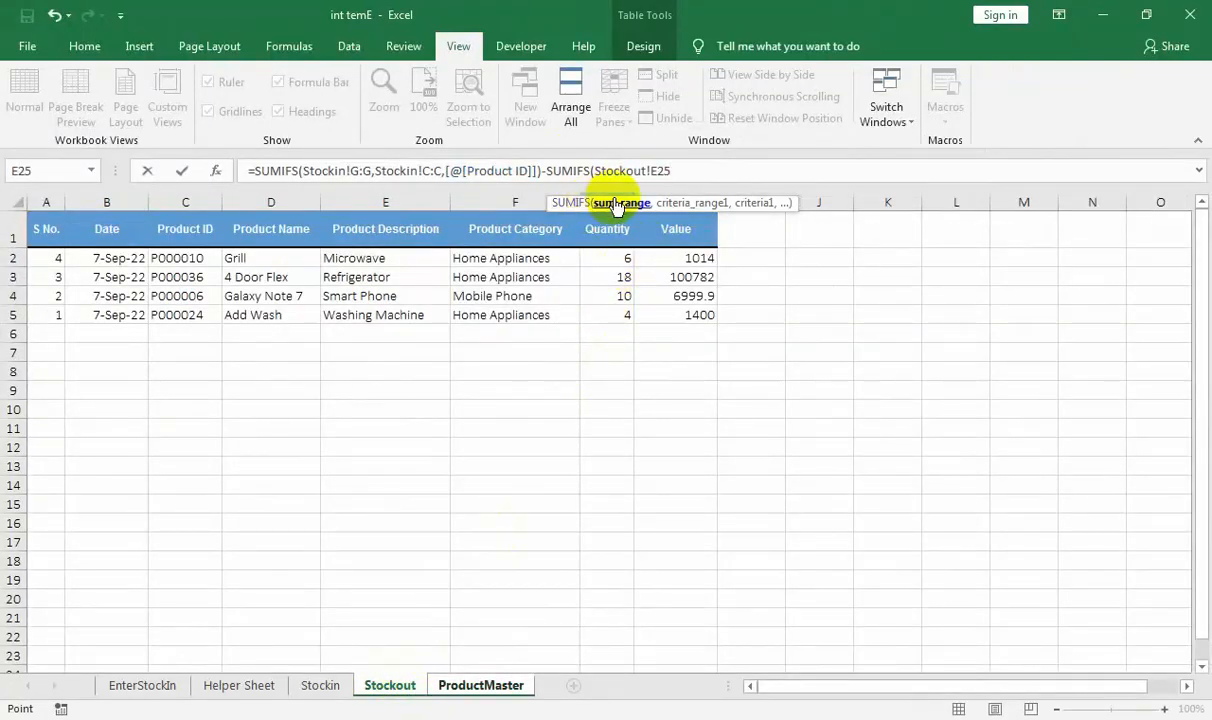
left_click(591, 197)
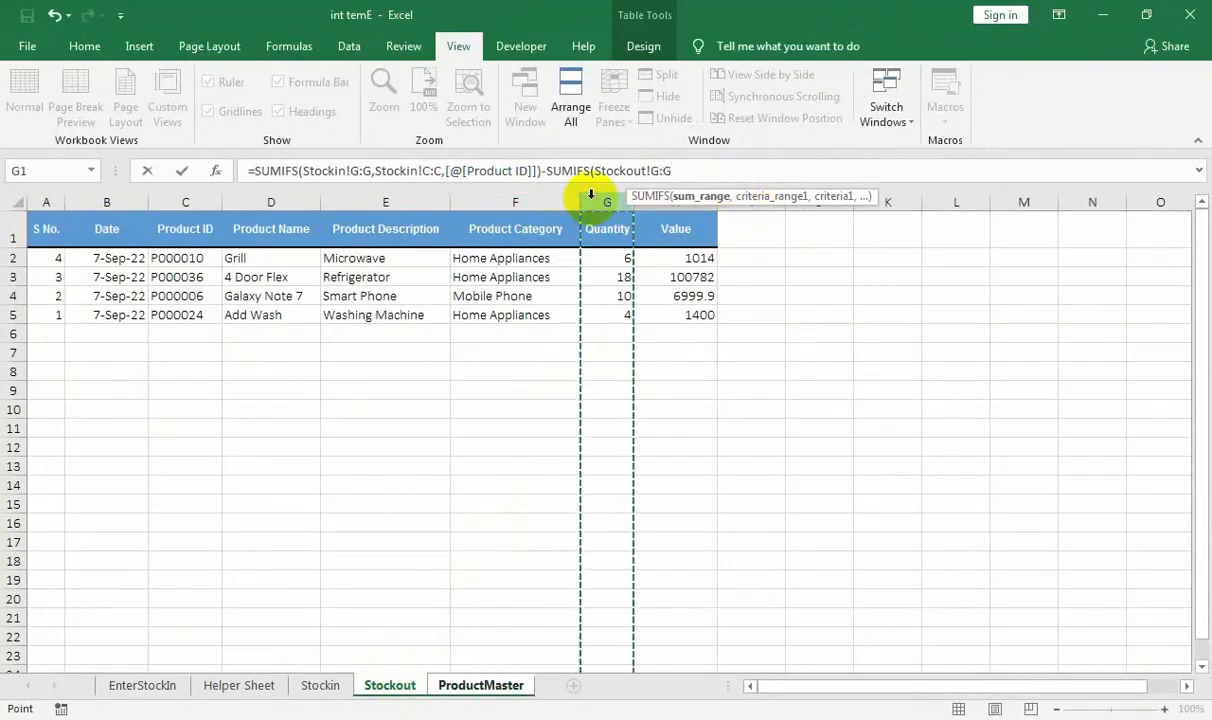
type(",")
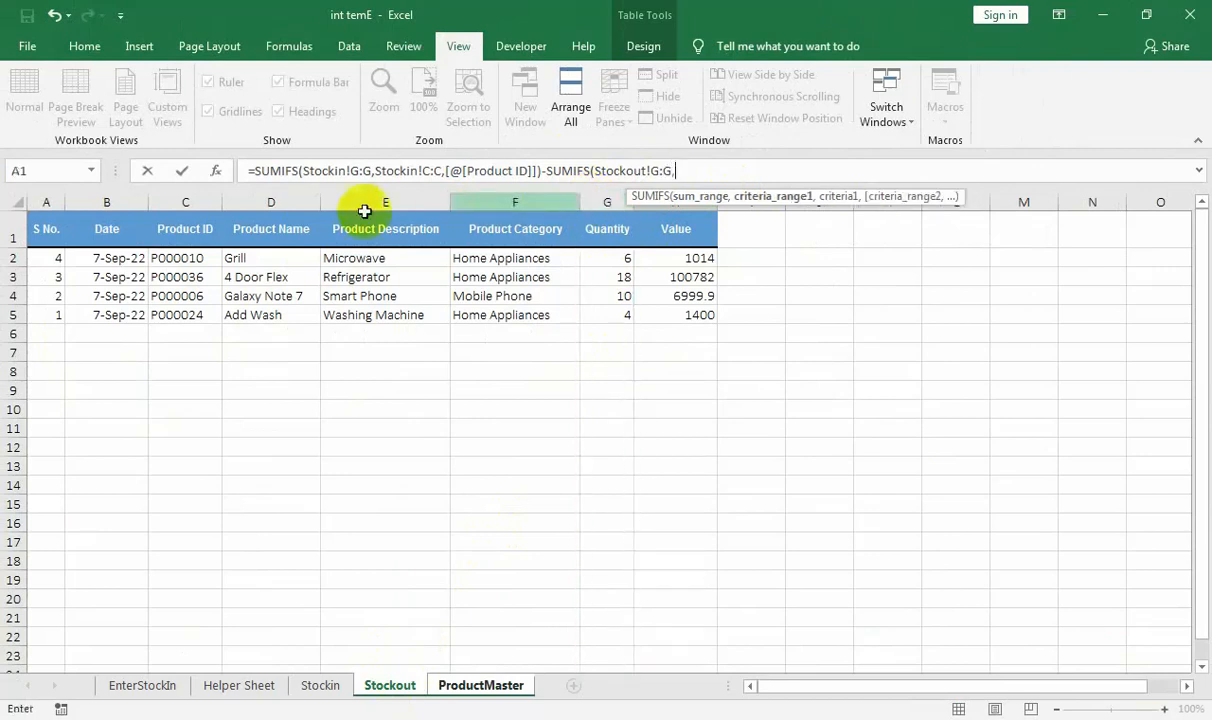
- Complete the second SUMIFS with Stockout's Product ID column C:C as criteria range and [@[Product ID]] as criterion, and enter the formula
left_click(173, 197)
type(",")
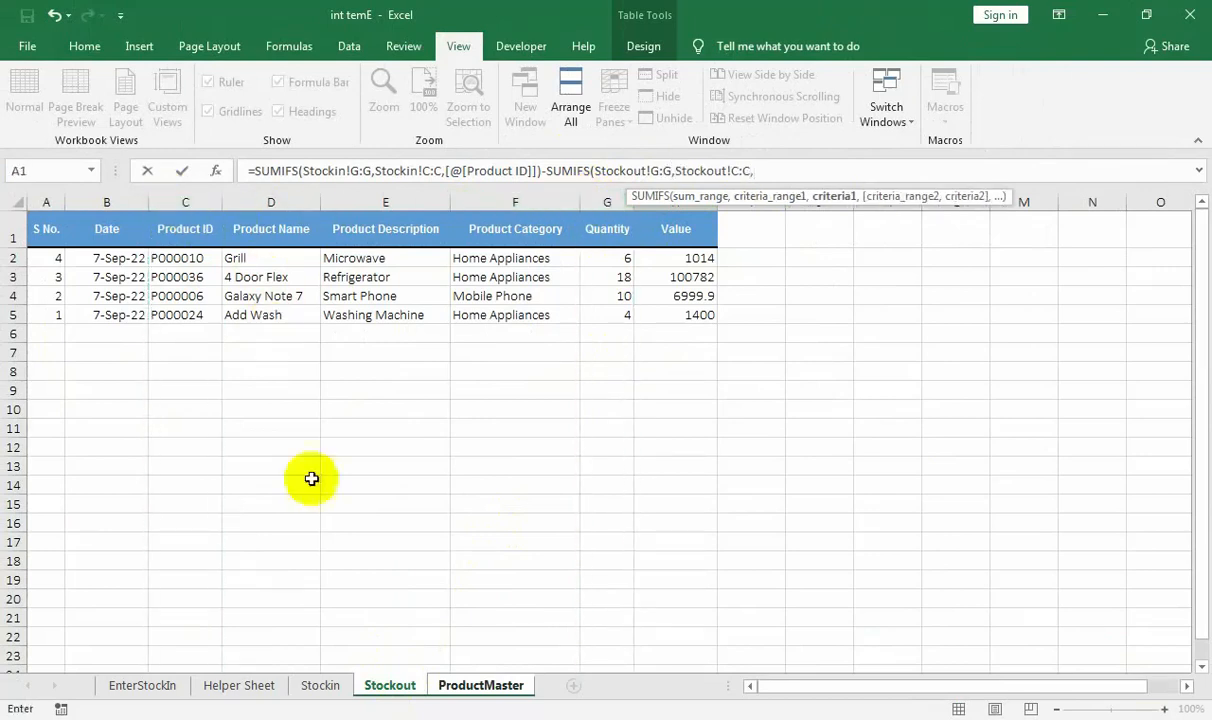
left_click(477, 688)
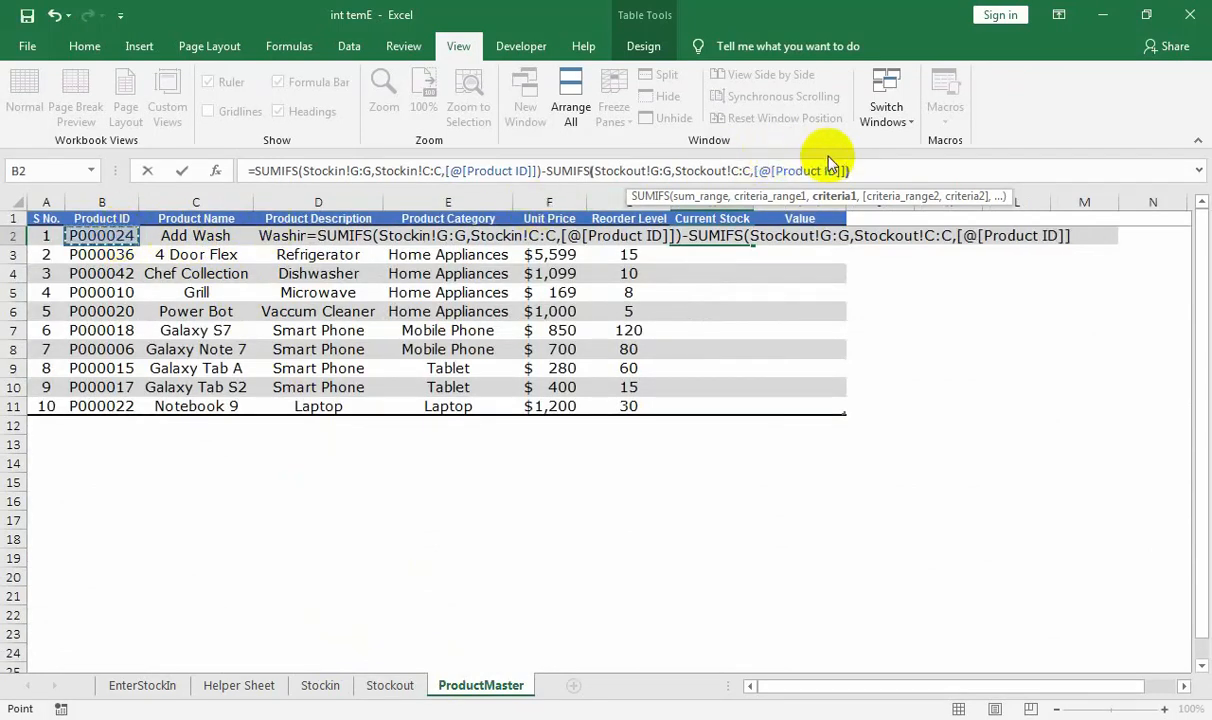
type(")")
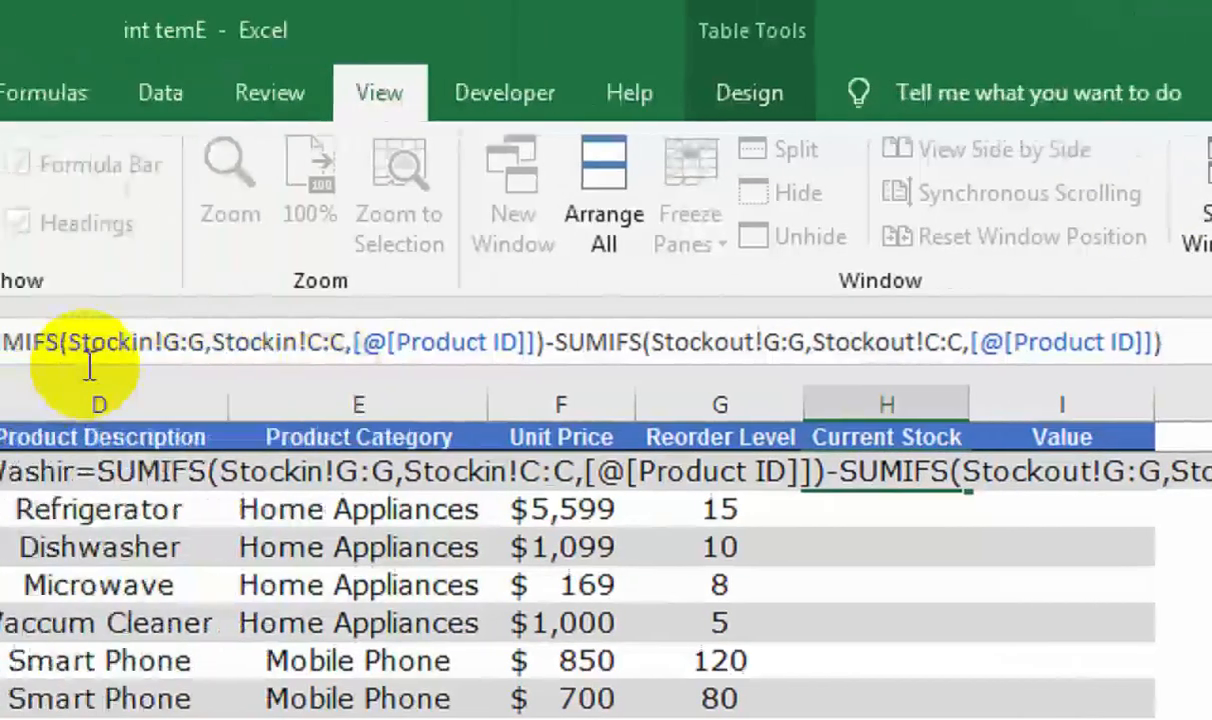
key("Return")
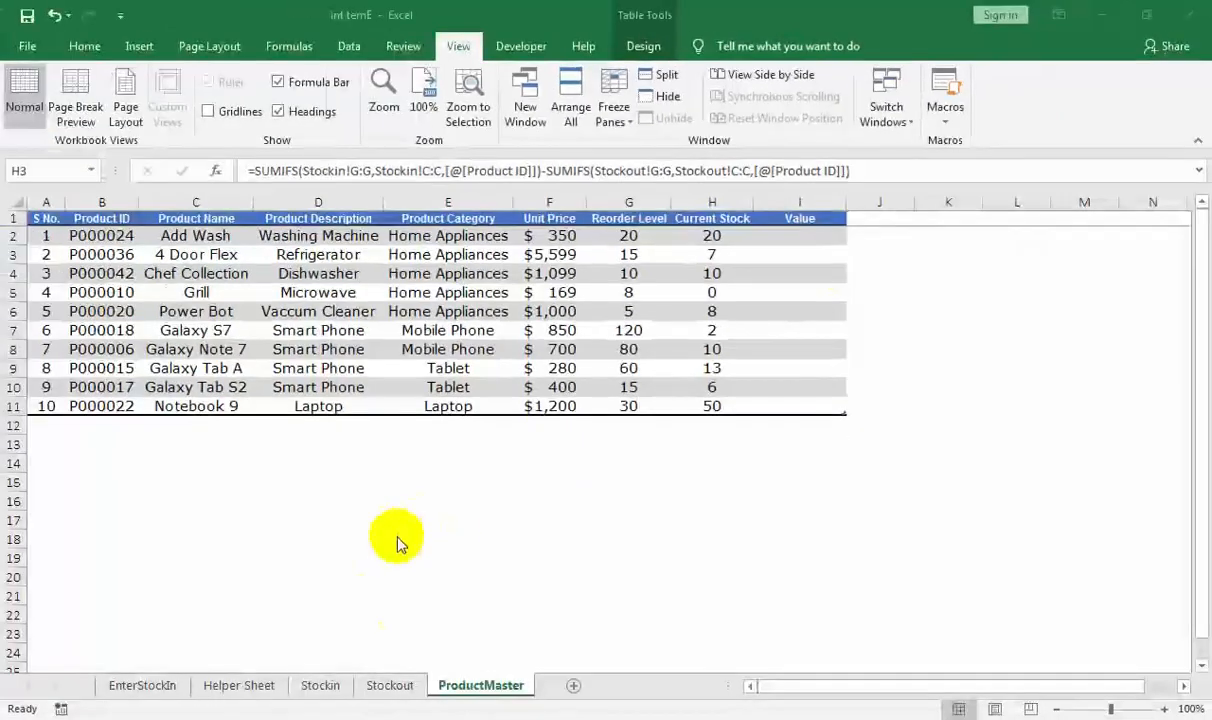
- Check the column layout of Stockin, and copy ProductMaster's Current Stock formula into the first Value cell
left_click(335, 686)
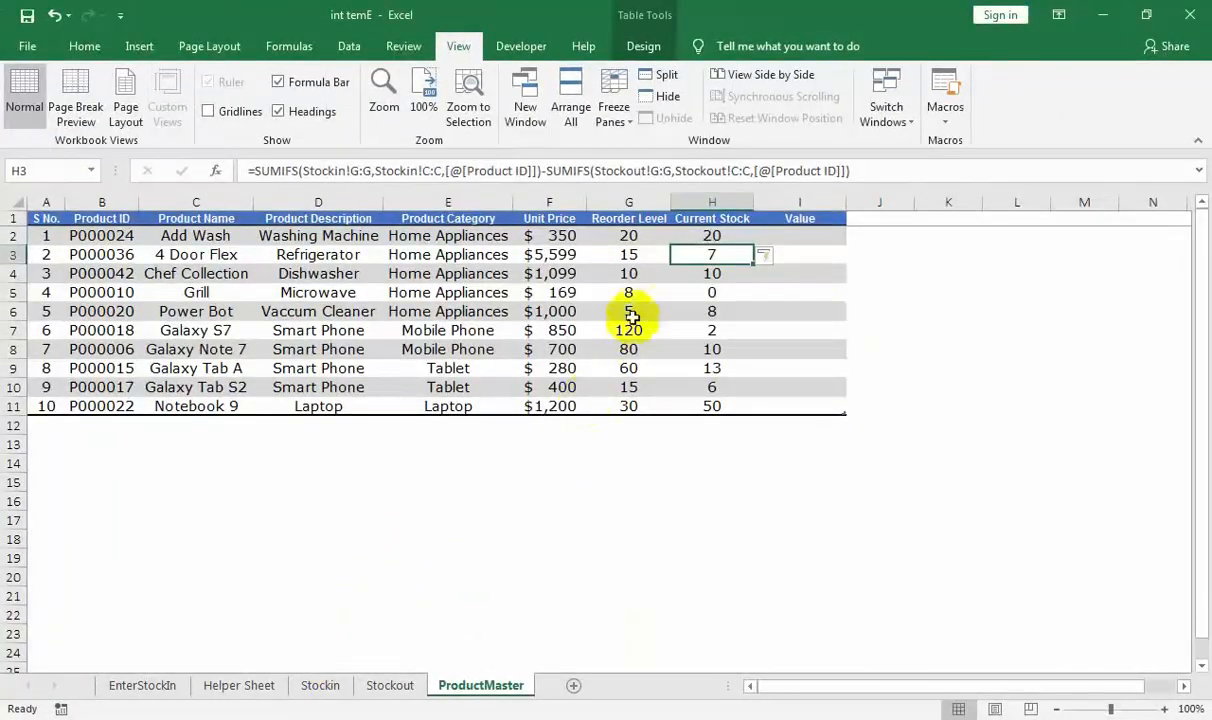
left_click(310, 685)
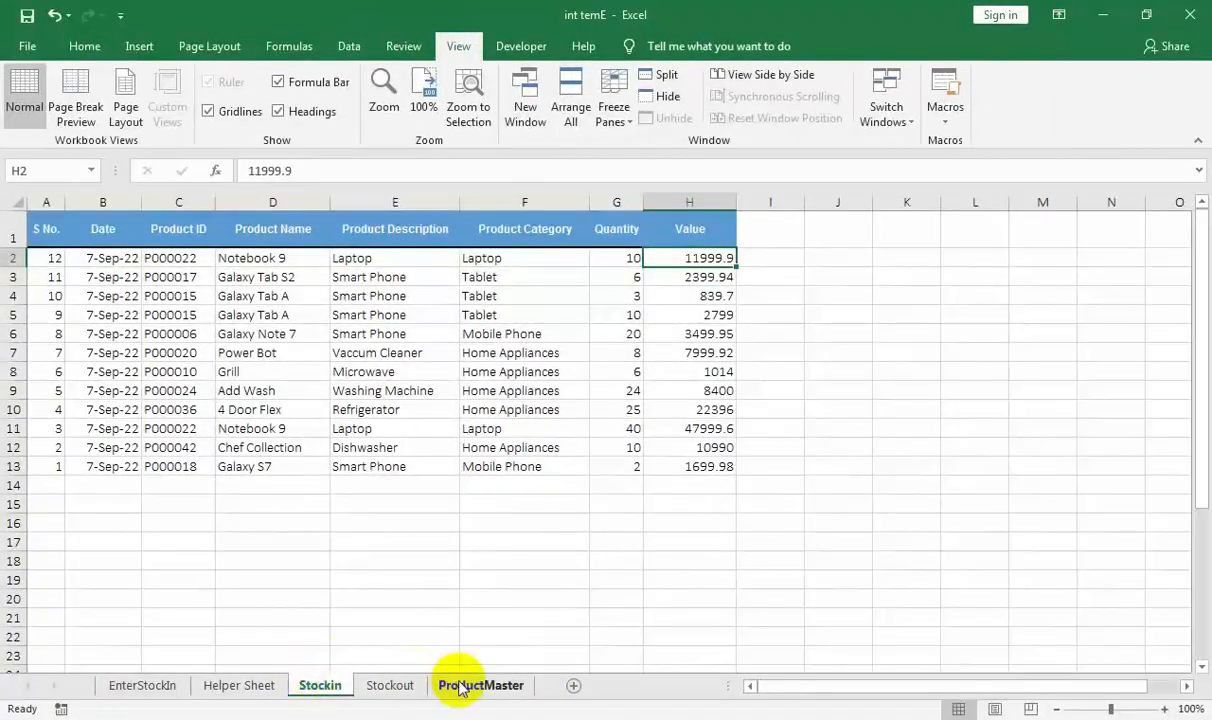
left_click(470, 686)
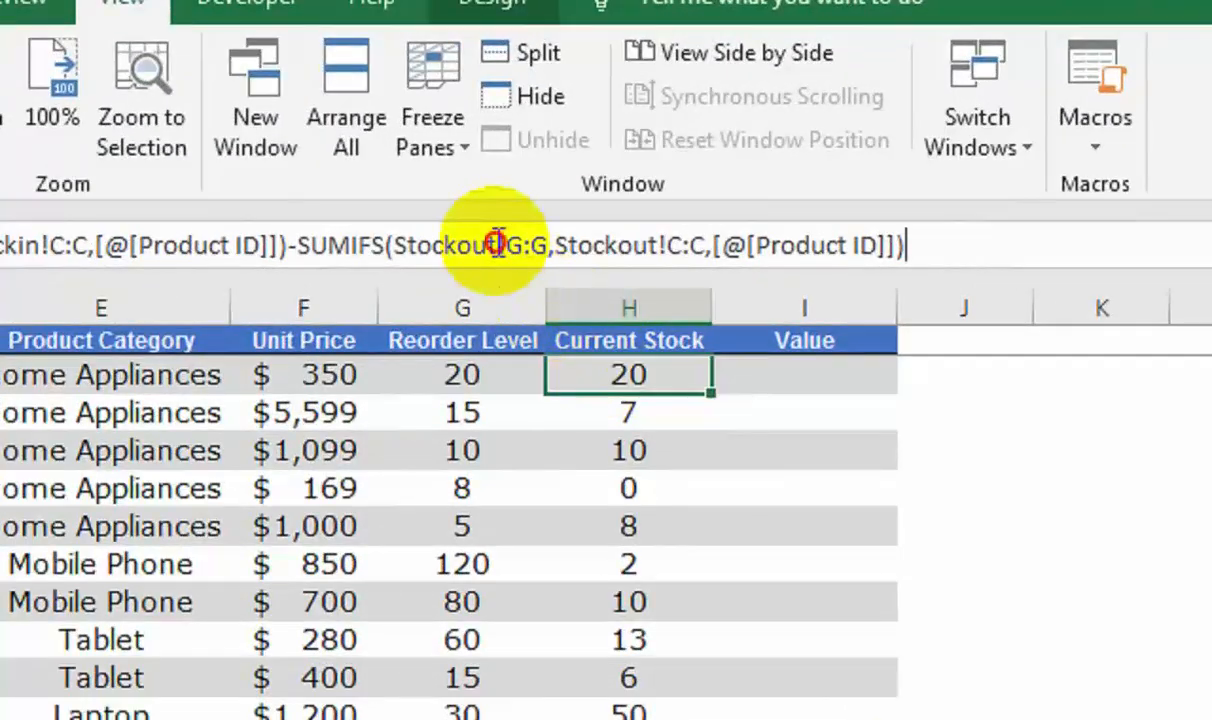
left_click(497, 244)
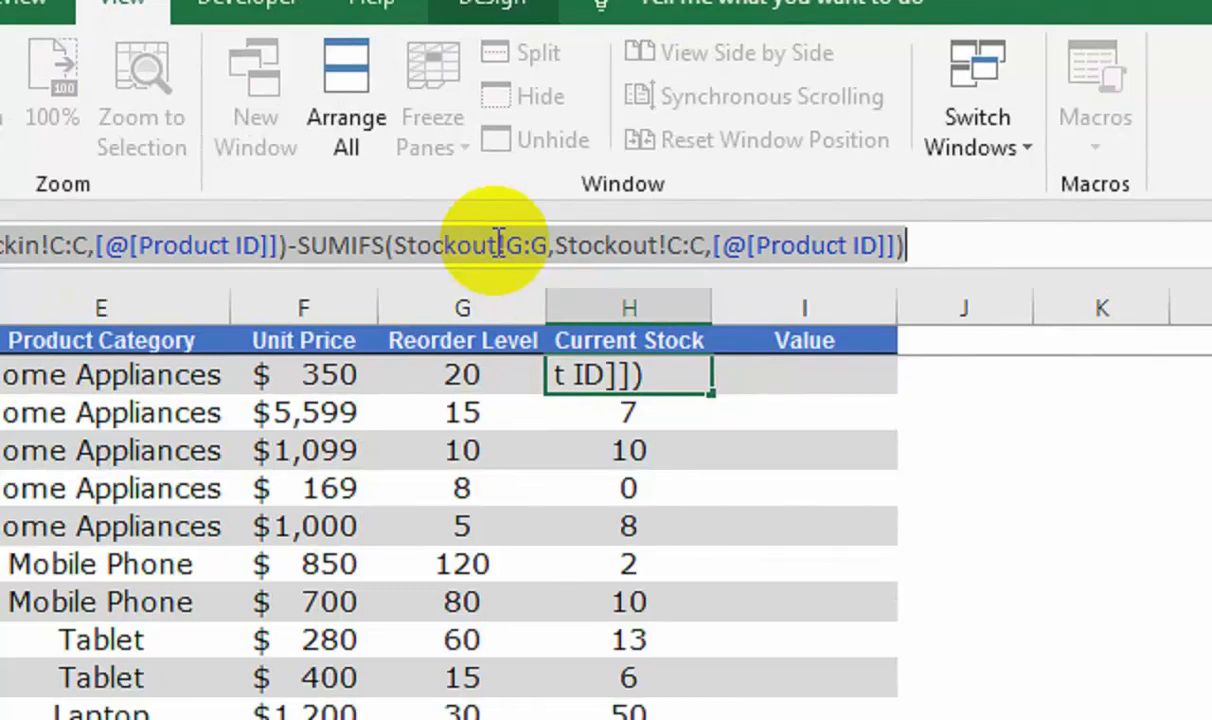
left_click(792, 366)
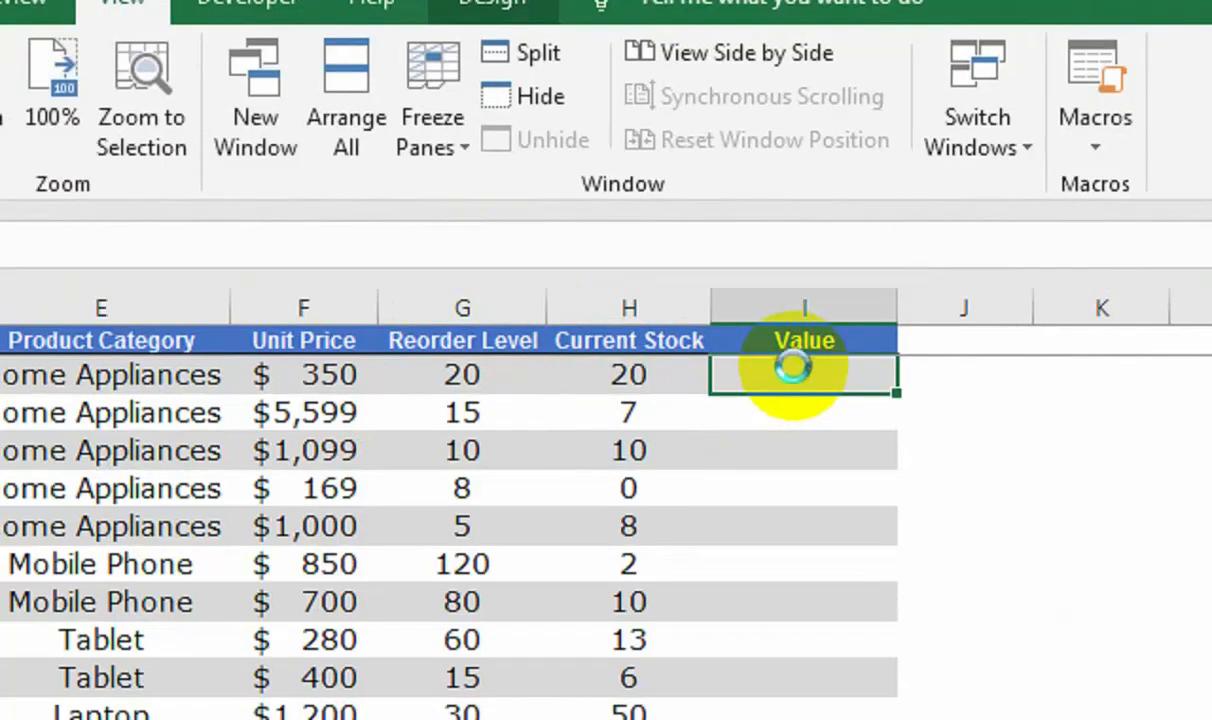
key("ctrl+v")
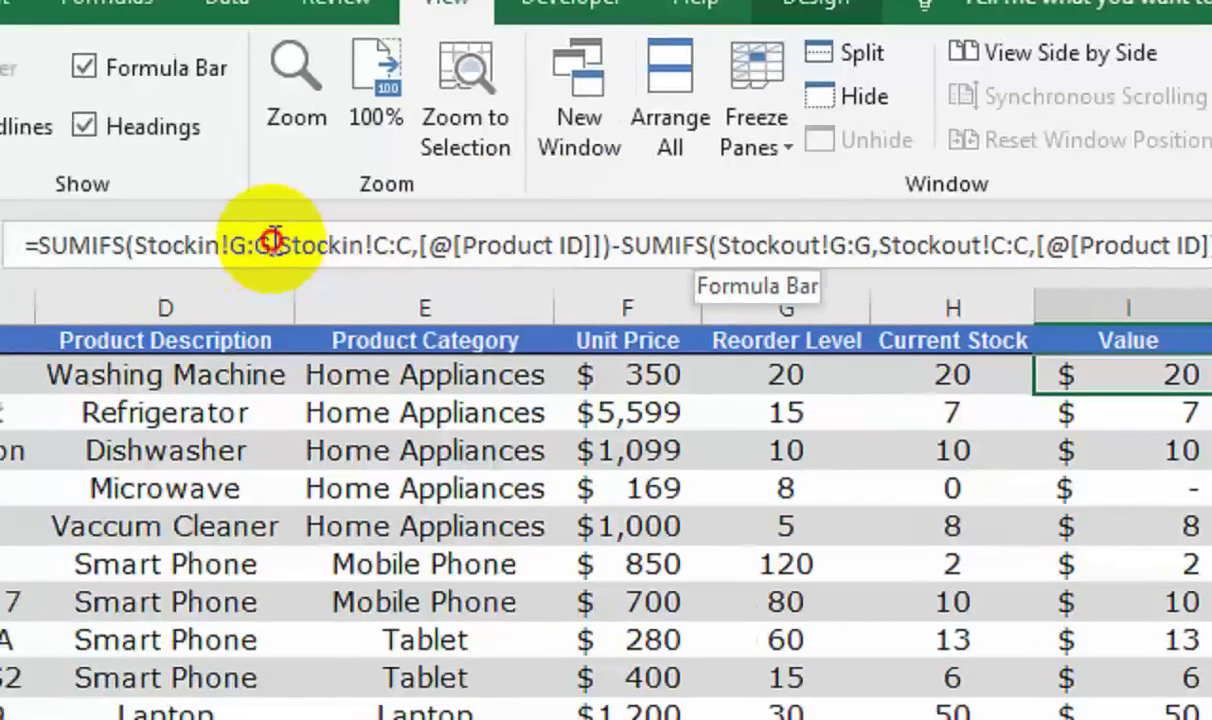
- Change the Stockin sum range in the first Value cell's formula to the Value column H:H
left_click_drag(272, 244, 225, 258)
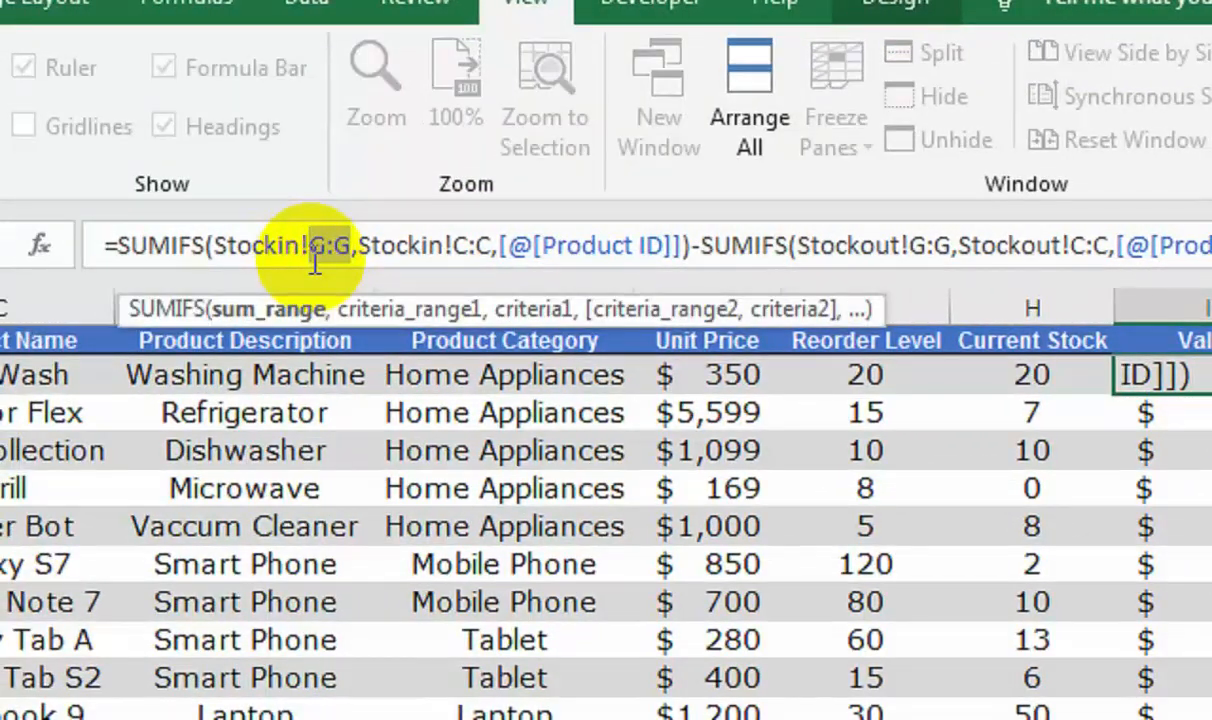
key("BackSpace")
type("H:h")
key("BackSpace")
type("h")
key("Escape")
key("BackSpace")
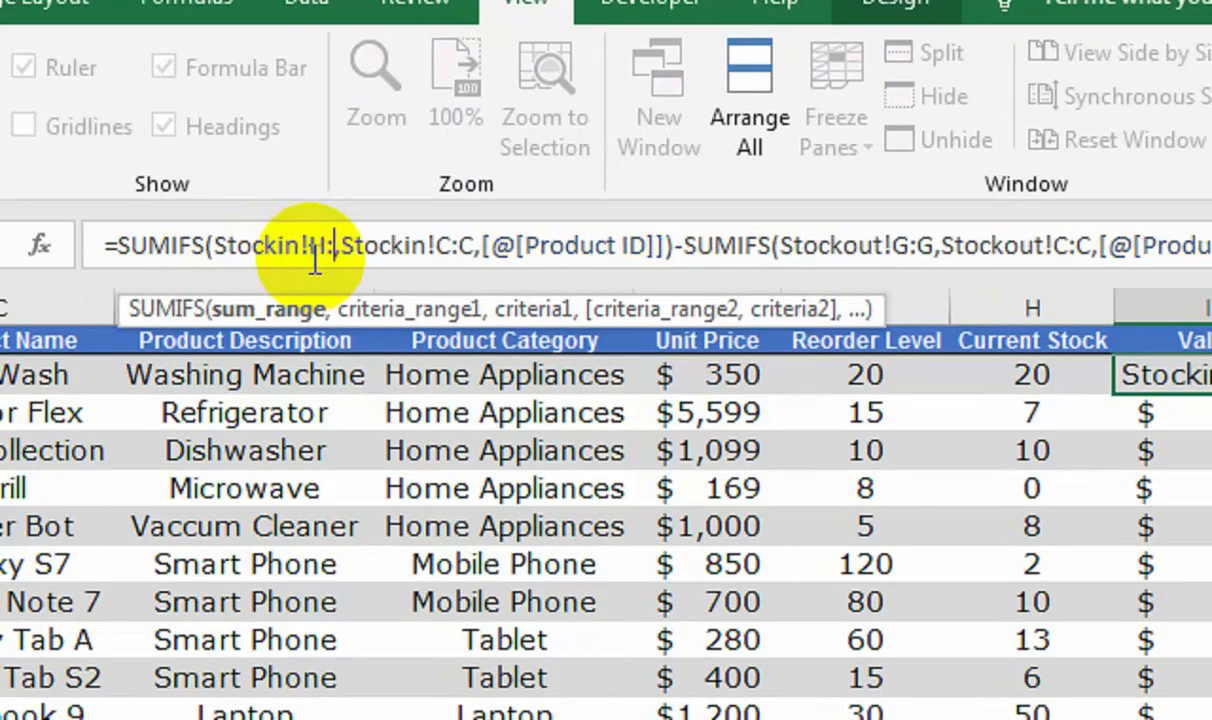
type("H")
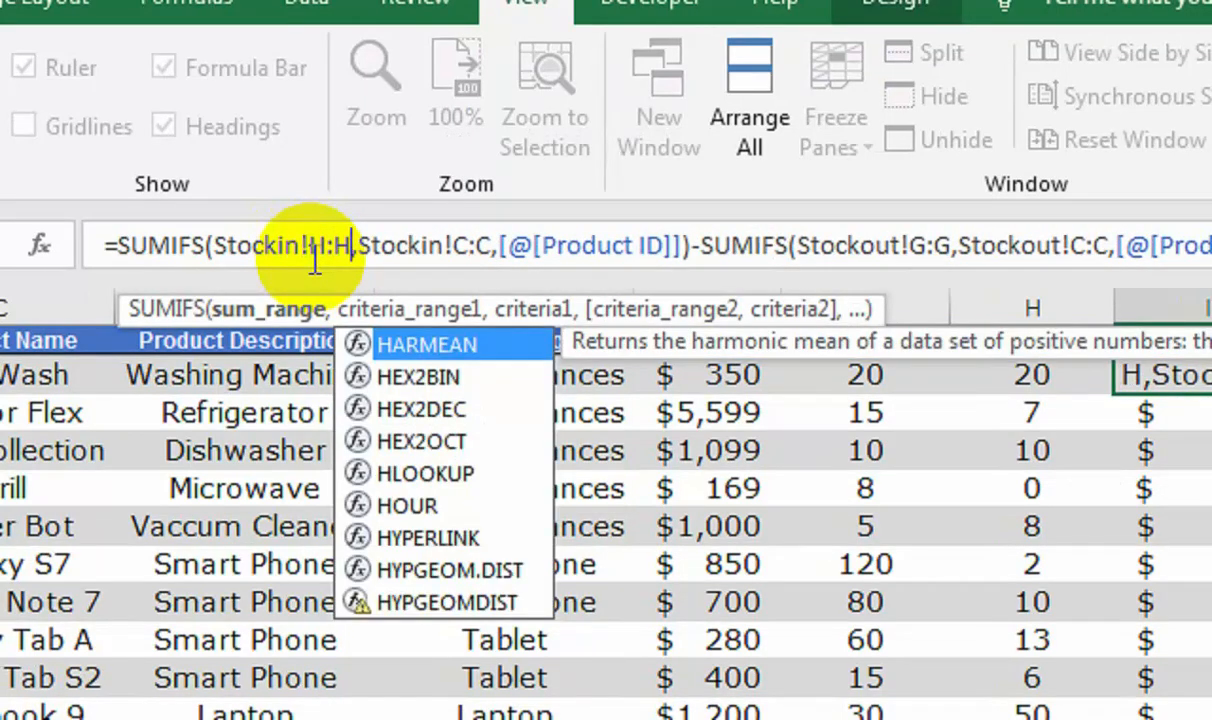
- Change the Stockout sum range in the Value formula to H:H and enter the formula
left_click(940, 250)
key("BackSpace")
key("BackSpace")
key("BackSpace")
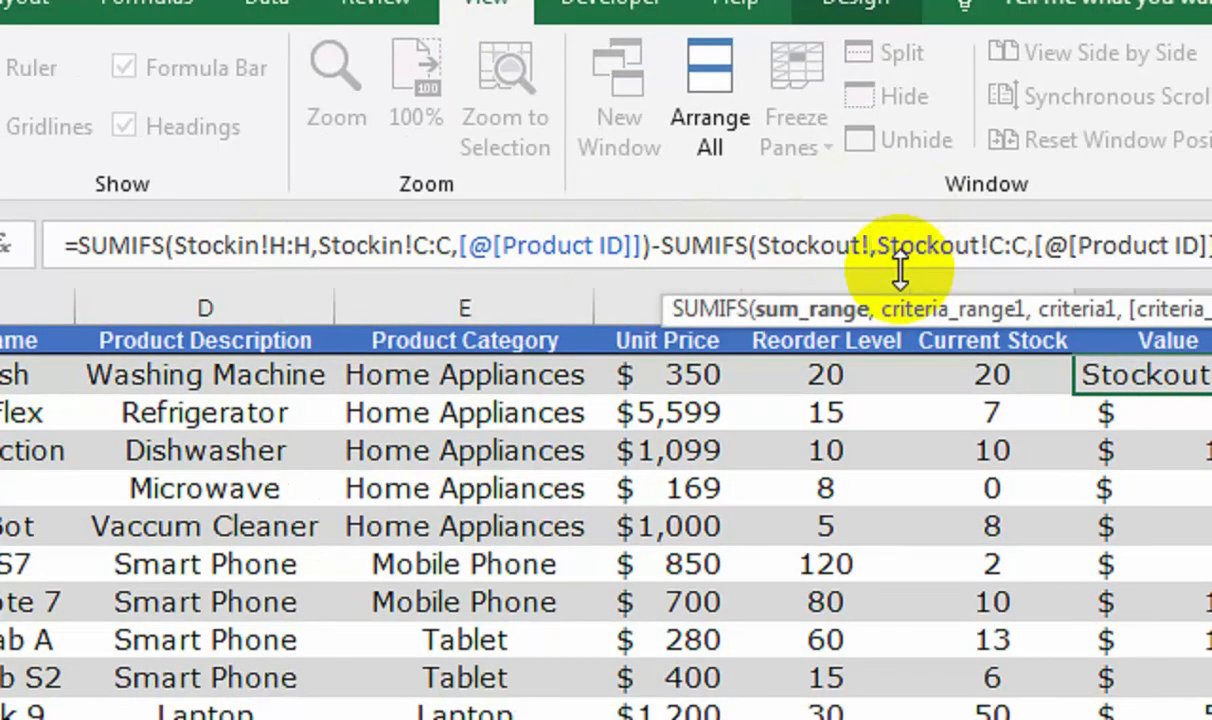
type("H:H")
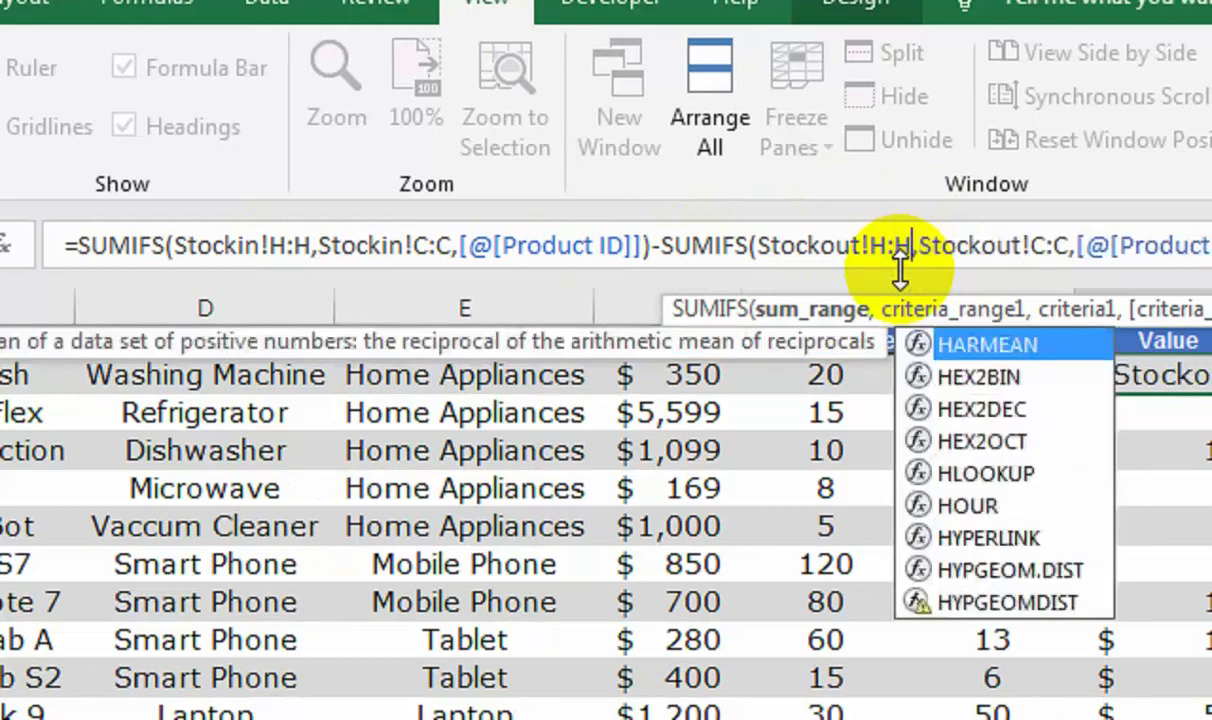
key("Return")
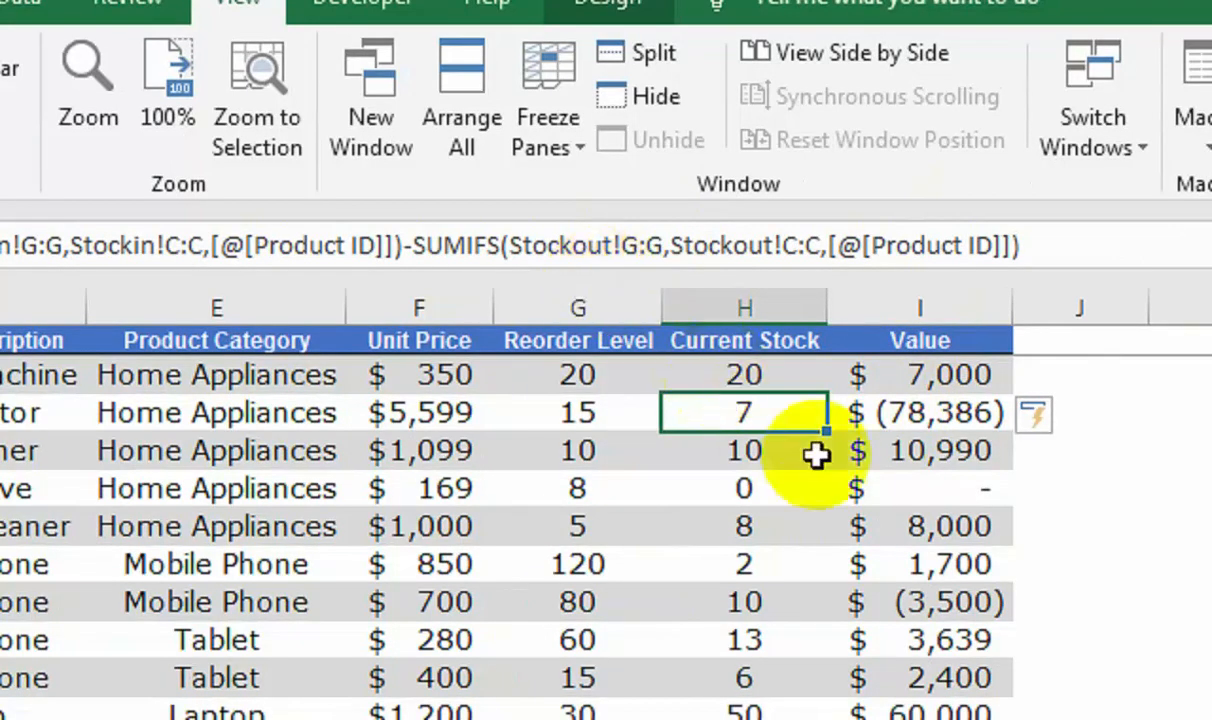
left_click(876, 535)
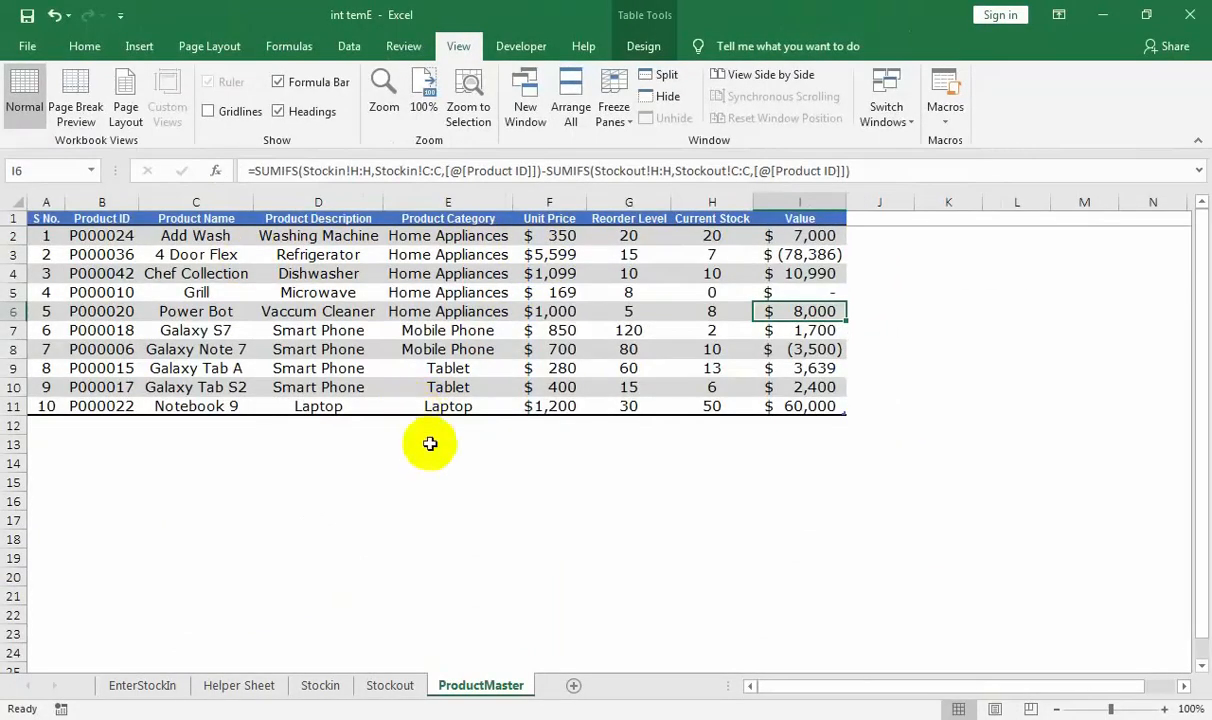
- In Stockin, enter the unit price 5599 in I10 beside the 4 Door Flex entry and calculate =I10*G10 in the cell below
left_click(319, 684)
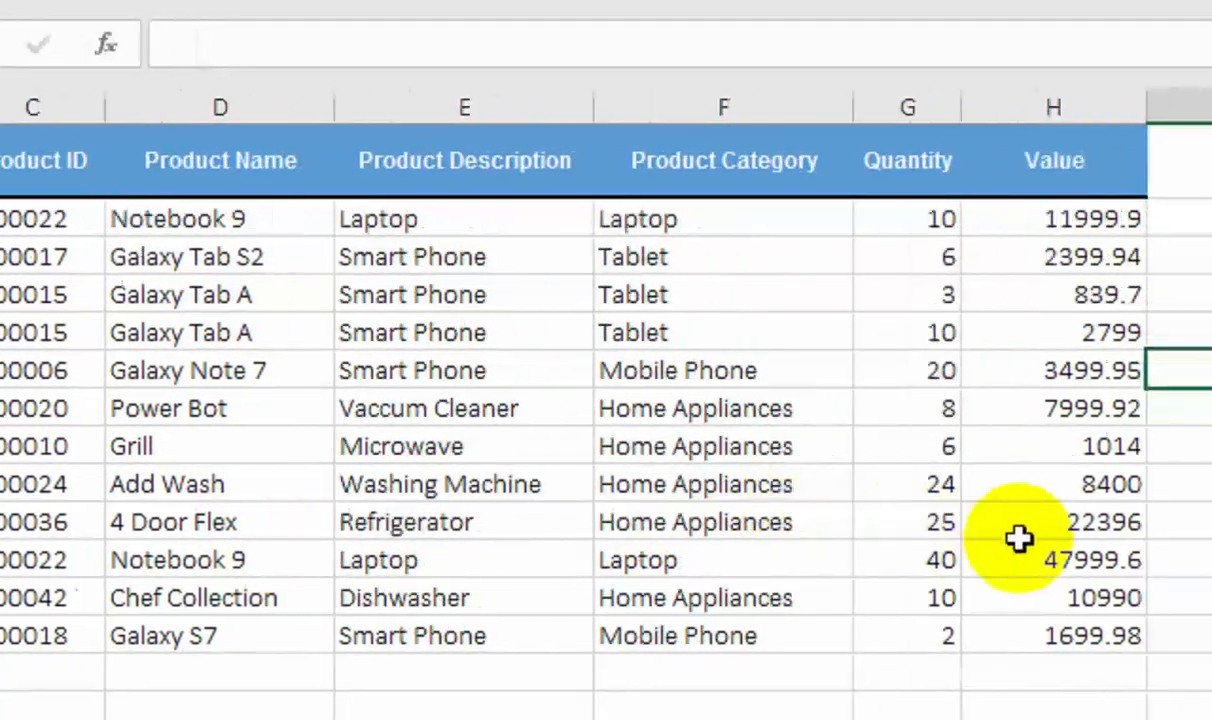
left_click(1176, 522)
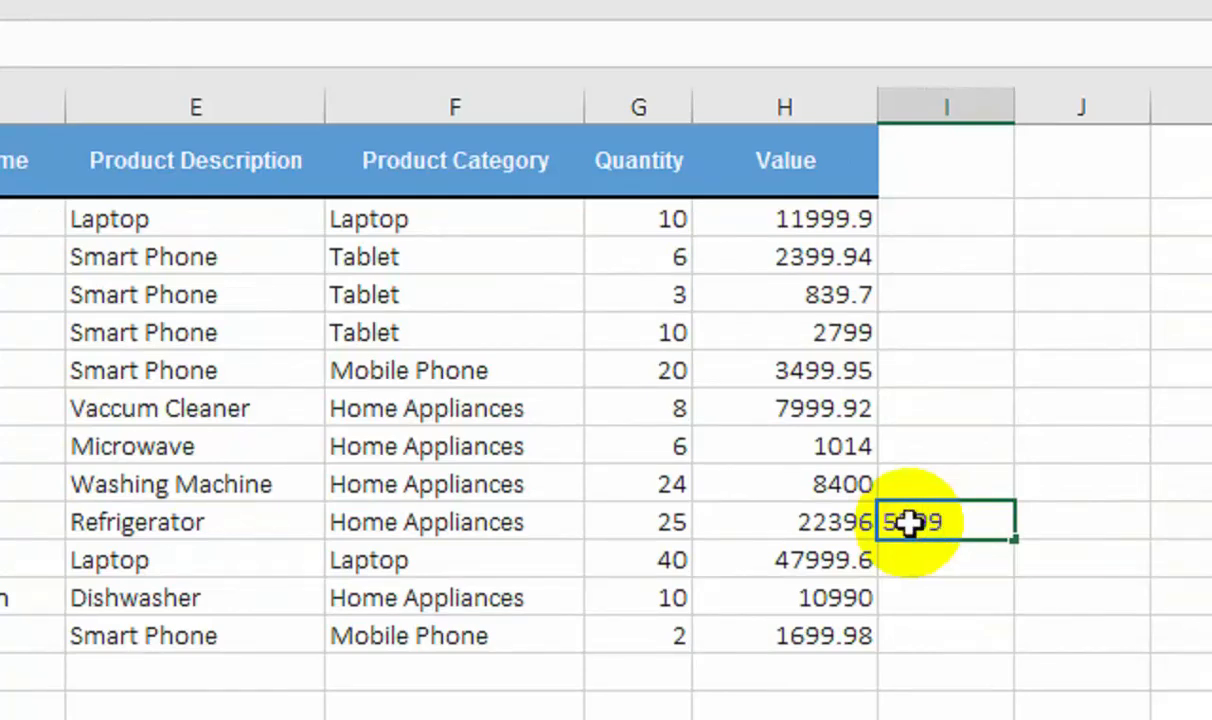
key("Return")
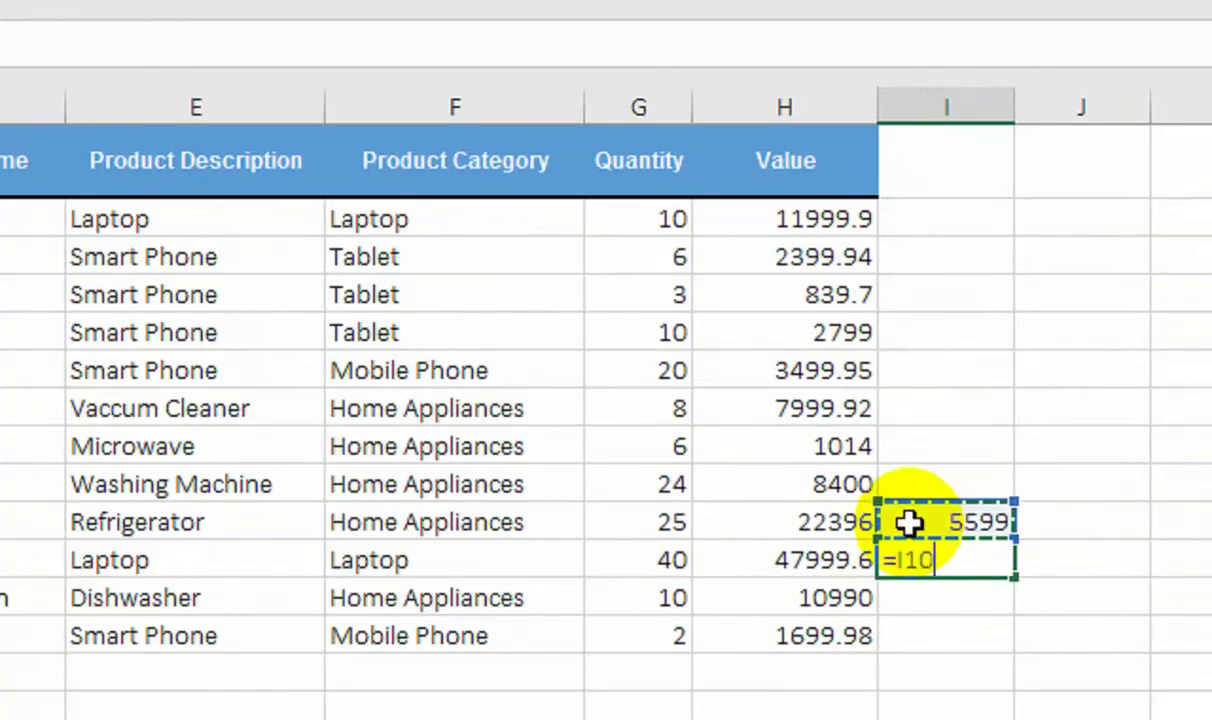
left_click(645, 528)
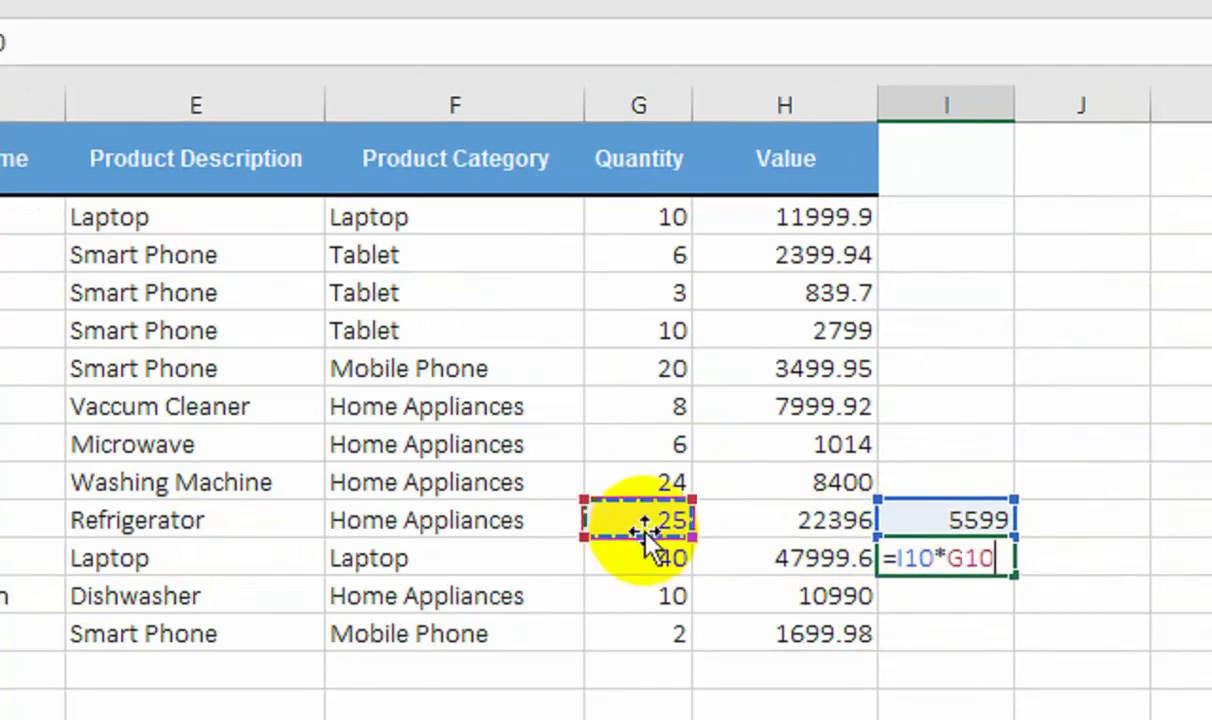
key("Return")
left_click(915, 552)
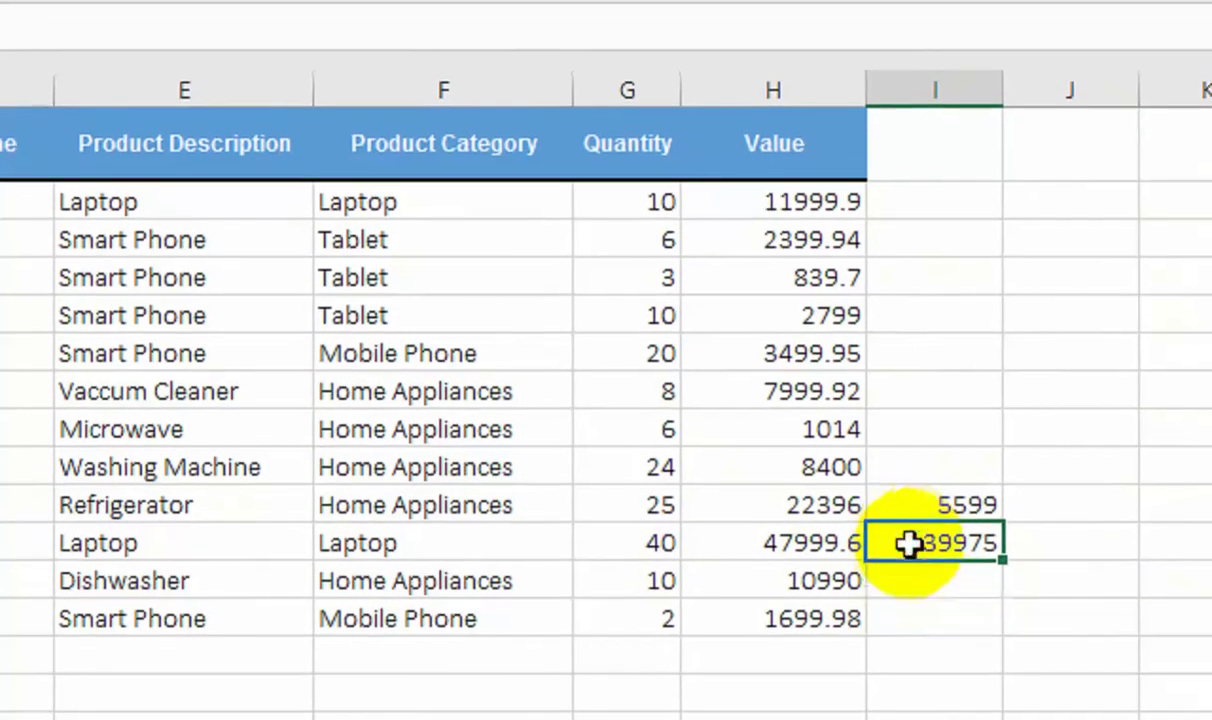
- Set the 4 Door Flex entry's Value in Stockin to 139975 and clear the helper cells I10:I11
left_click(824, 496)
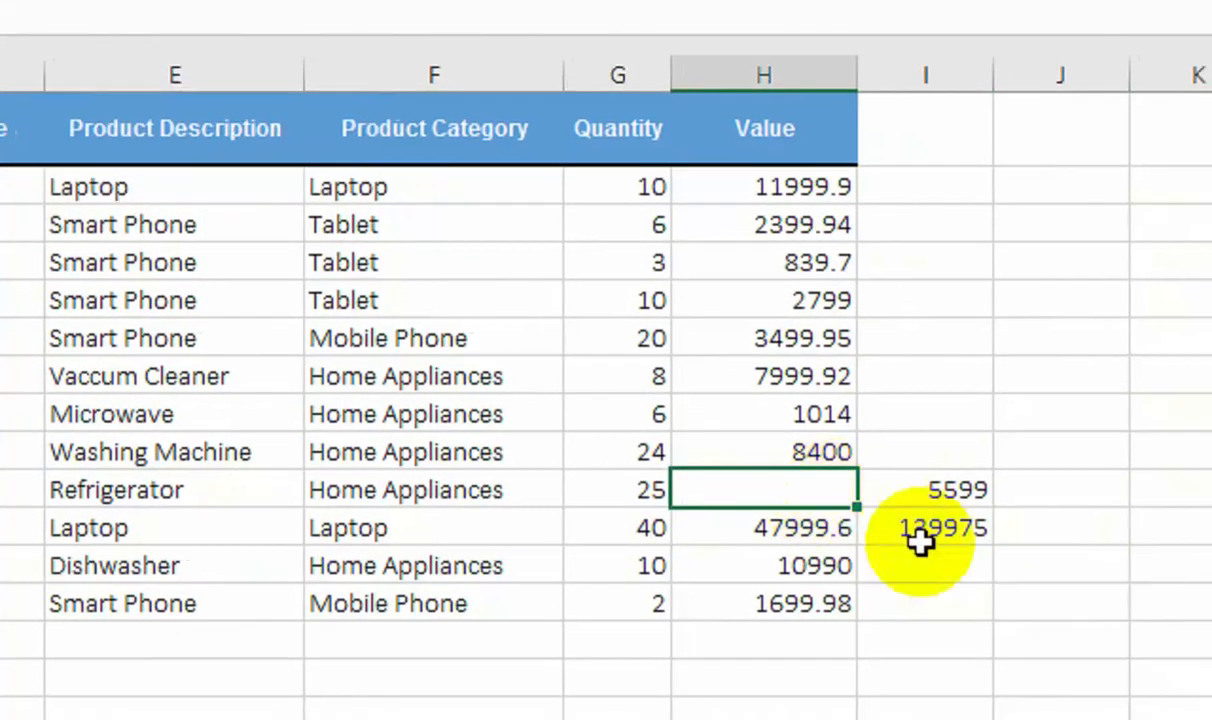
left_click(938, 540)
left_click(800, 483)
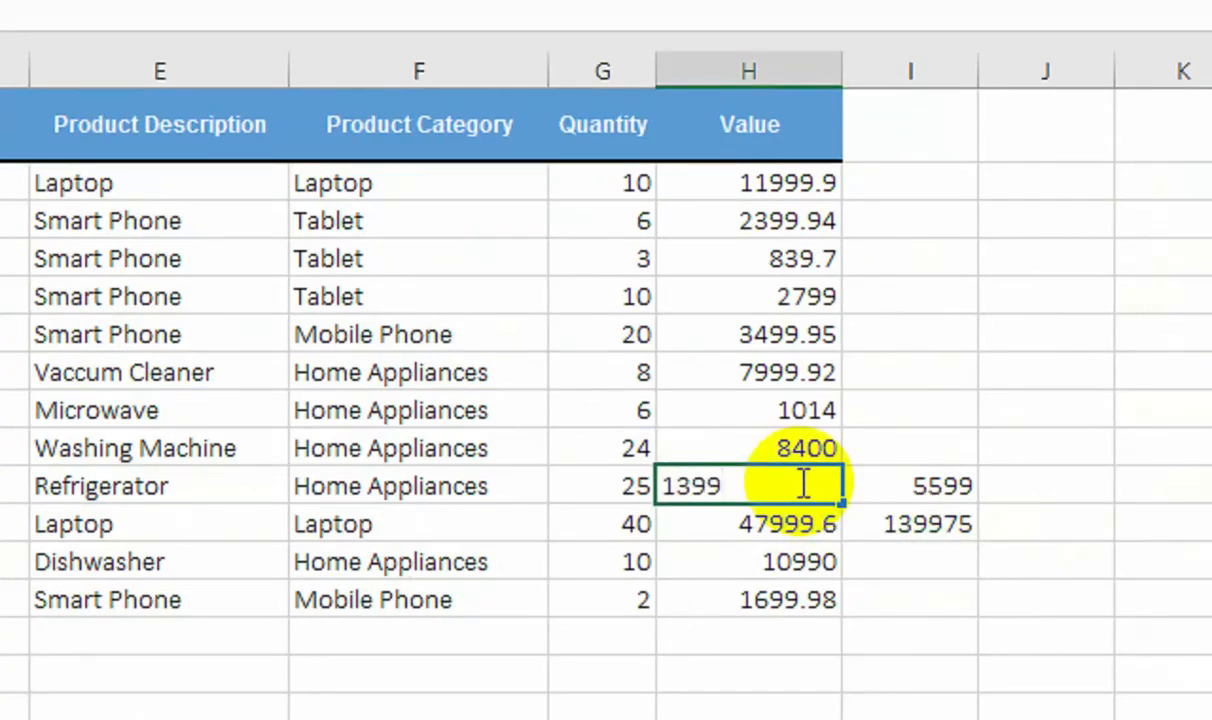
key("Return")
left_click_drag(877, 490, 892, 514)
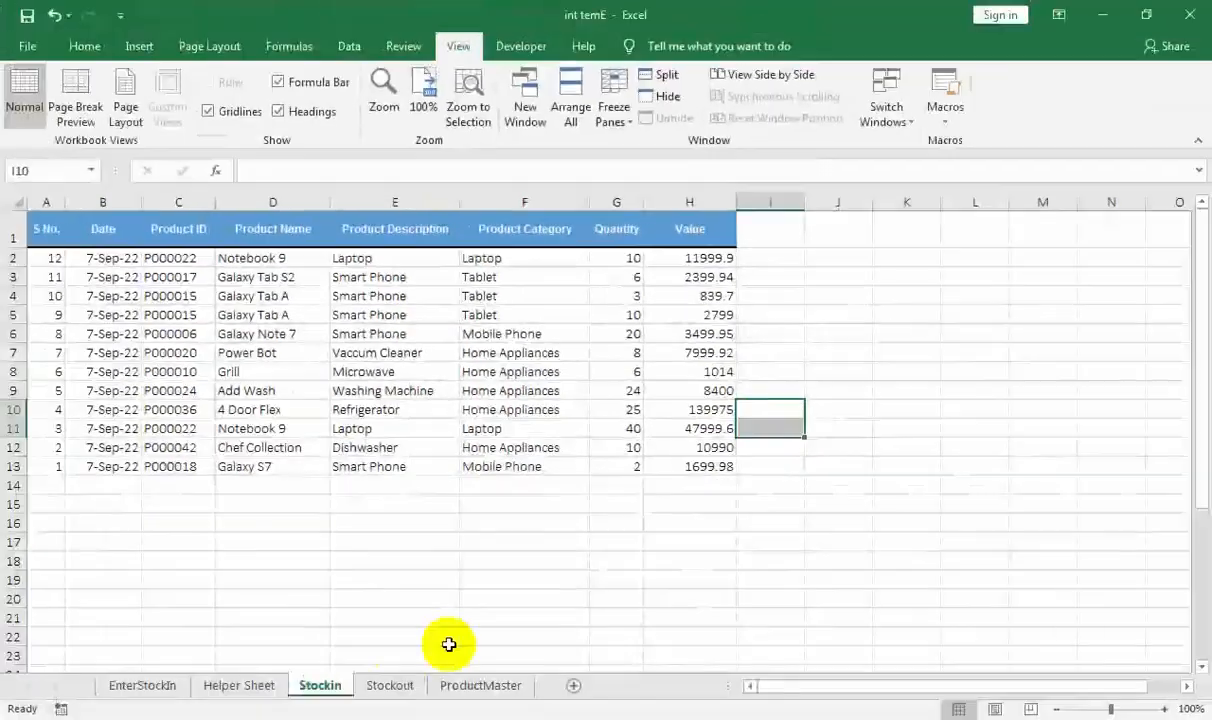
- Check the Galaxy Note 7 value in ProductMaster and calculate =G6*700 in I6 beside its Stockin entry
left_click(452, 682)
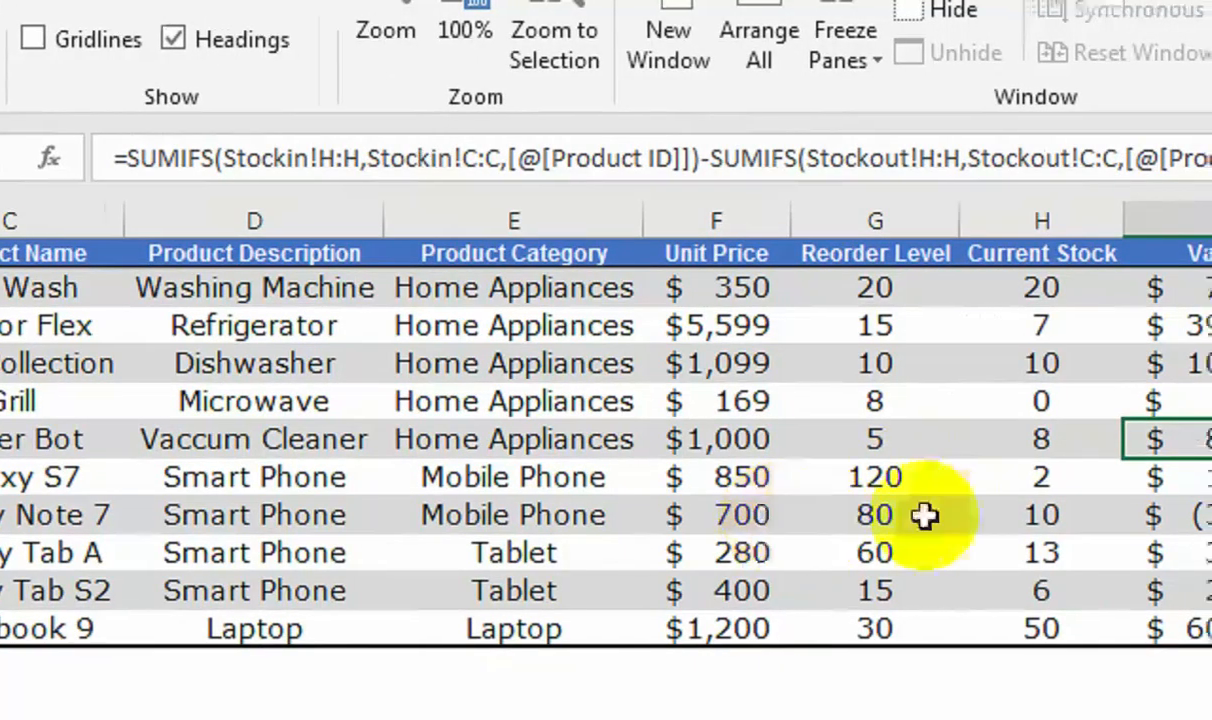
left_click(1193, 515)
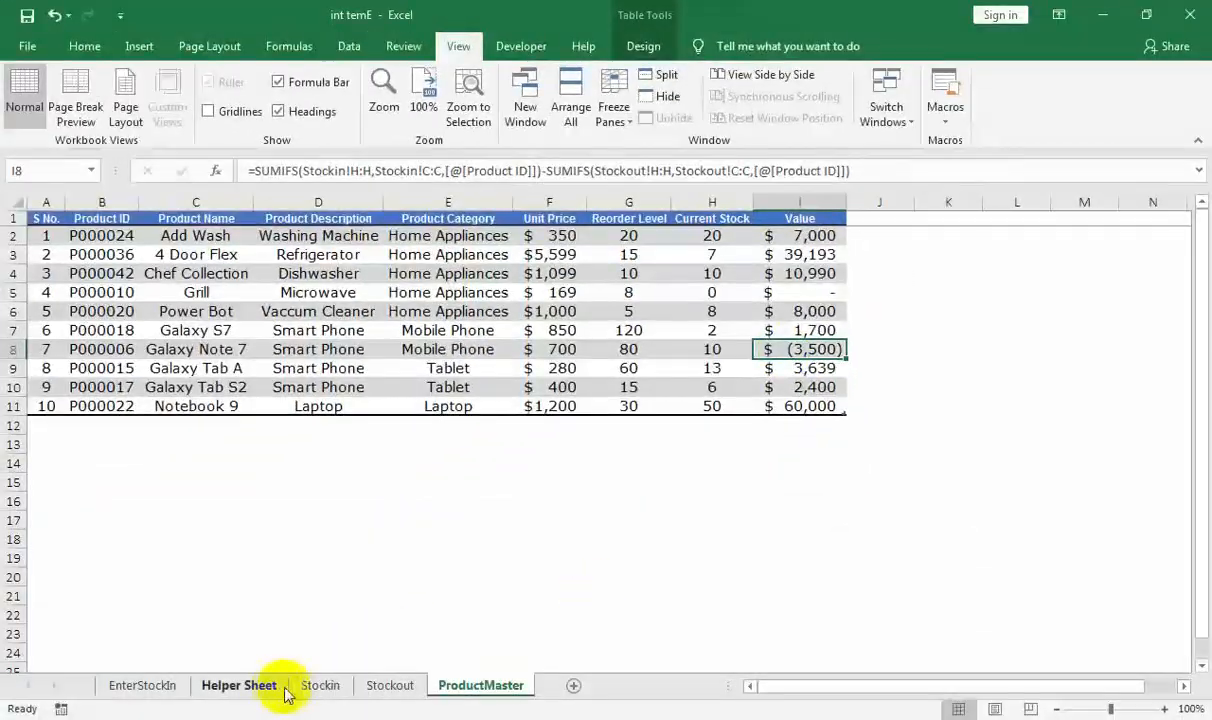
left_click(319, 701)
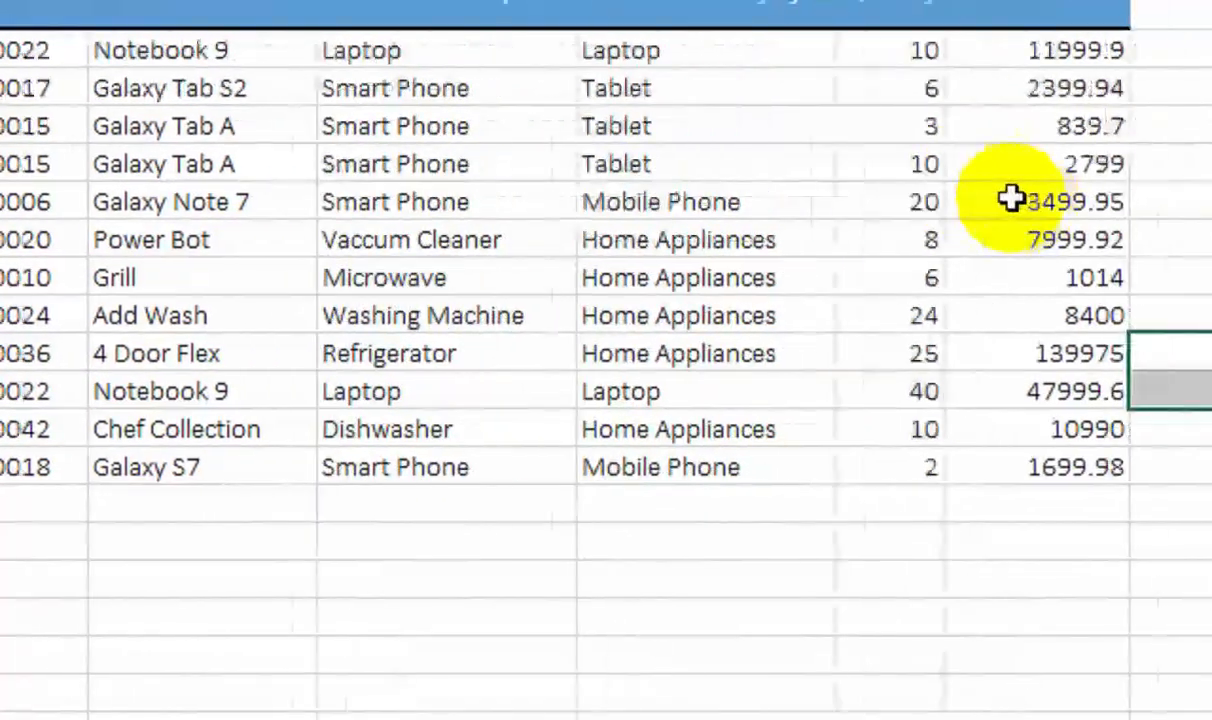
left_click(920, 203)
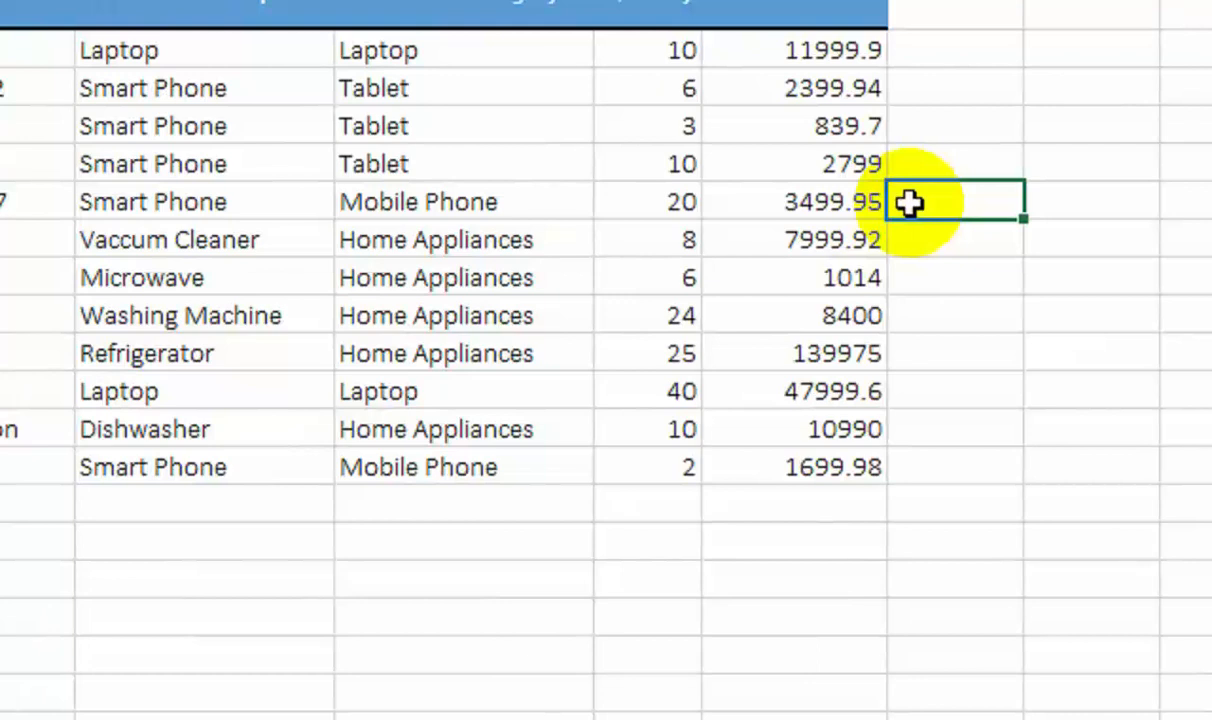
type("=")
key("Left")
key("Left")
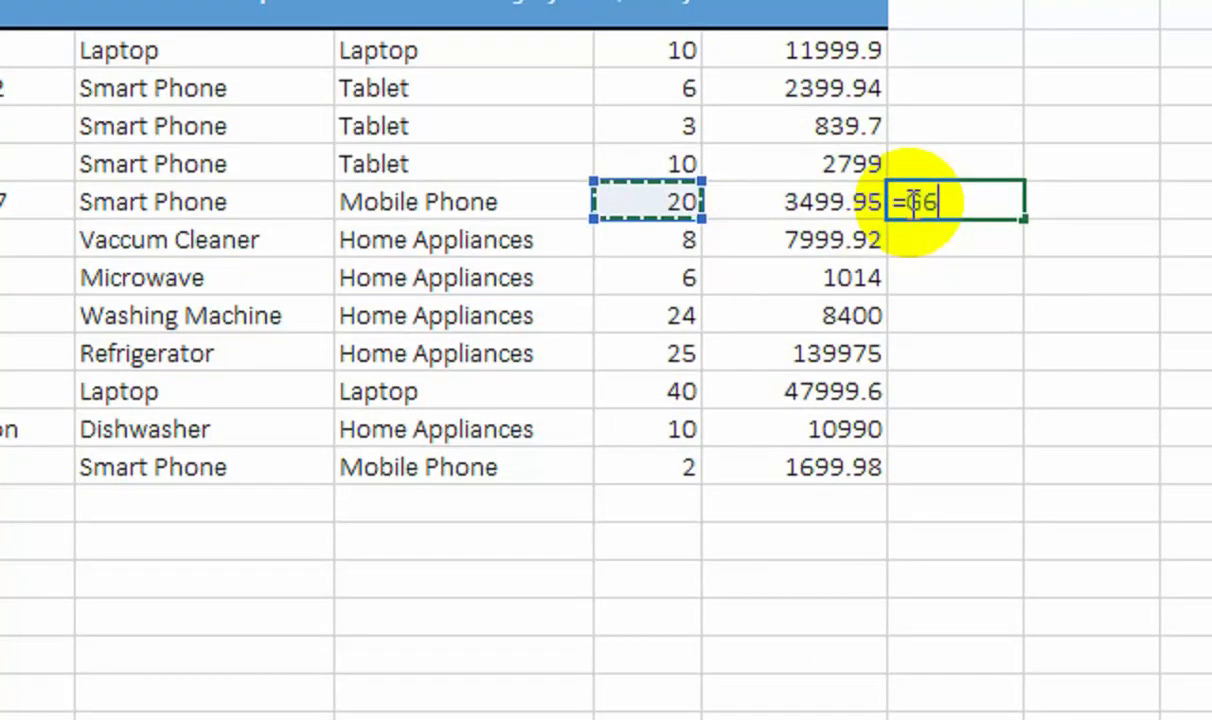
type("*700")
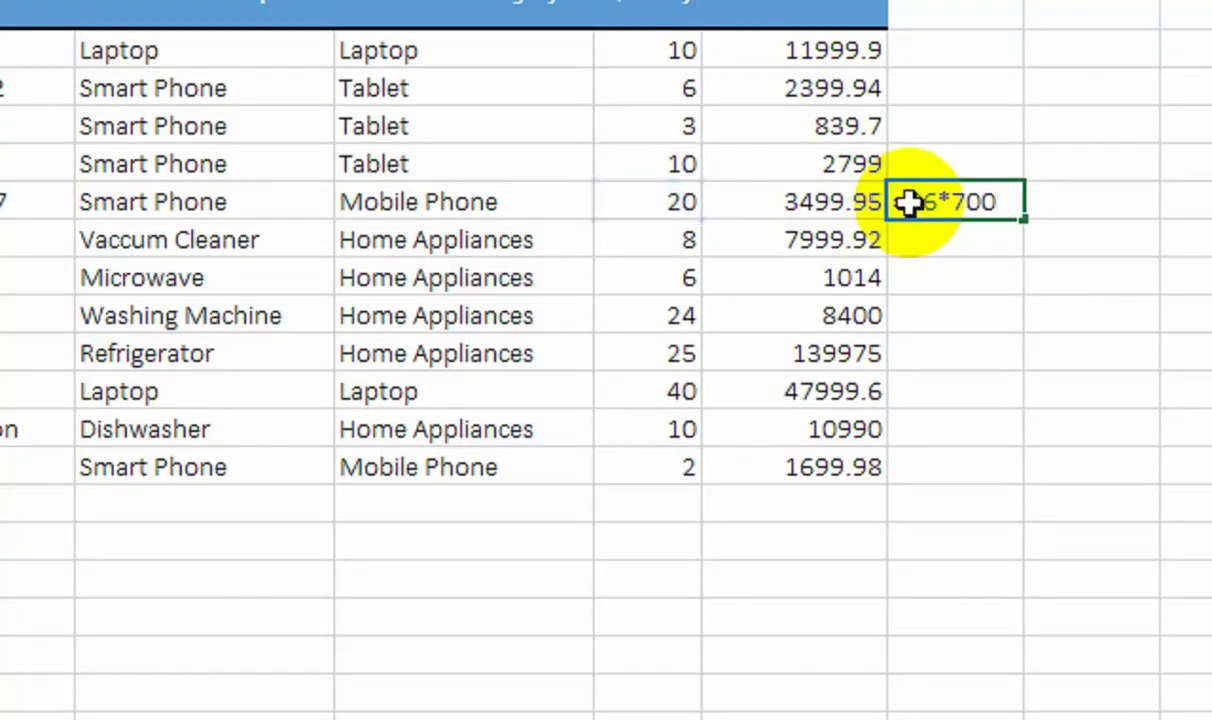
key("Return")
- Set the Galaxy Note 7 entry's Value in Stockin to 14000, clear helper cell I6, and return to ProductMaster
key("Up")
key("Left")
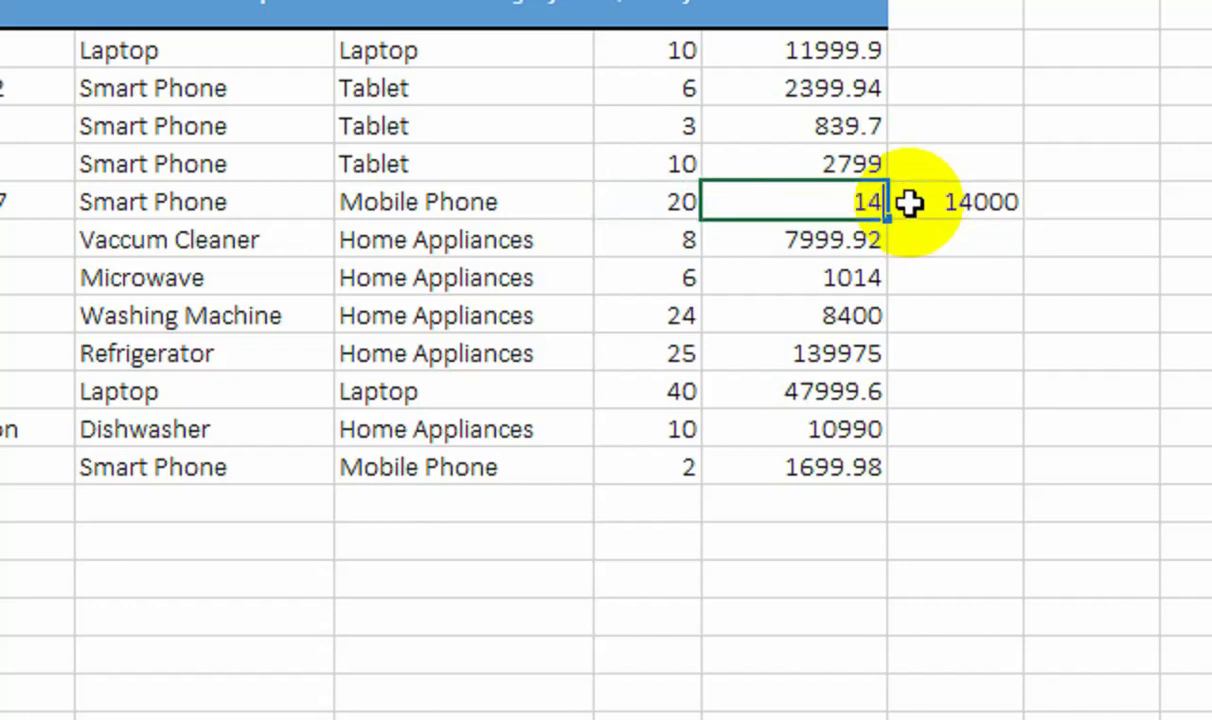
left_click(1068, 233)
left_click(970, 200)
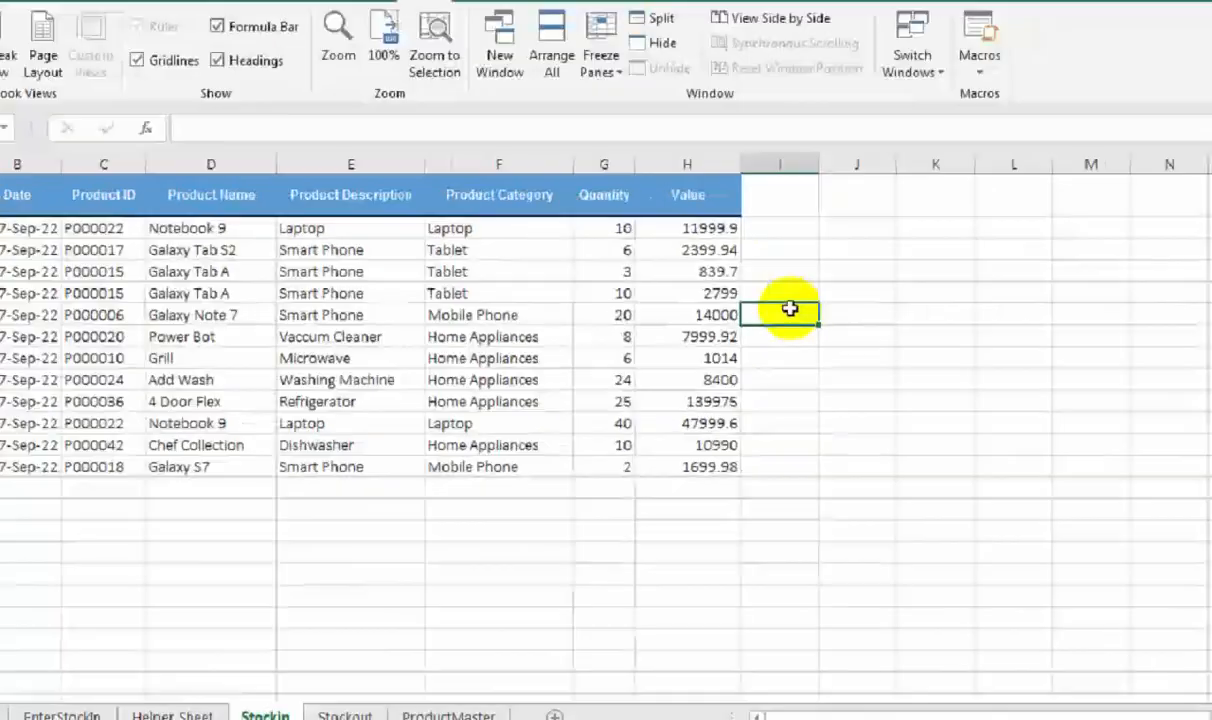
left_click(448, 714)
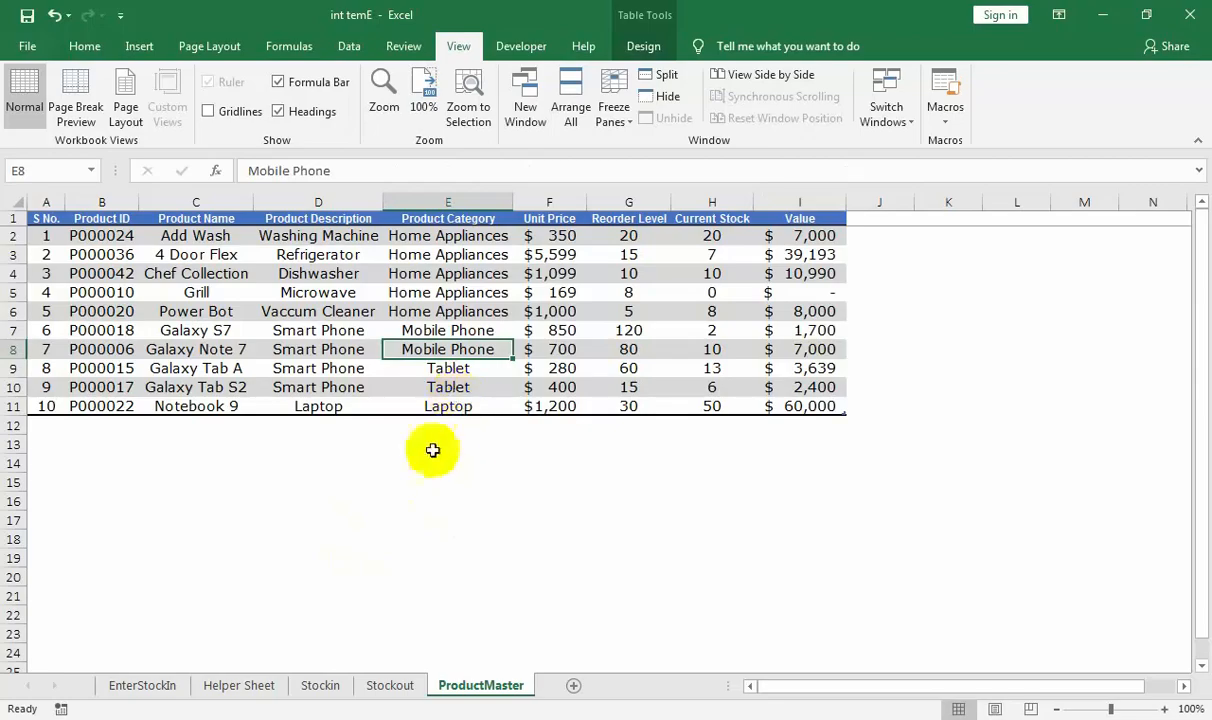
- In EnterStockIn, begin the new product form's S No. formula as =IF(G6="","",MAX so it stays blank without a Product ID
left_click(165, 690)
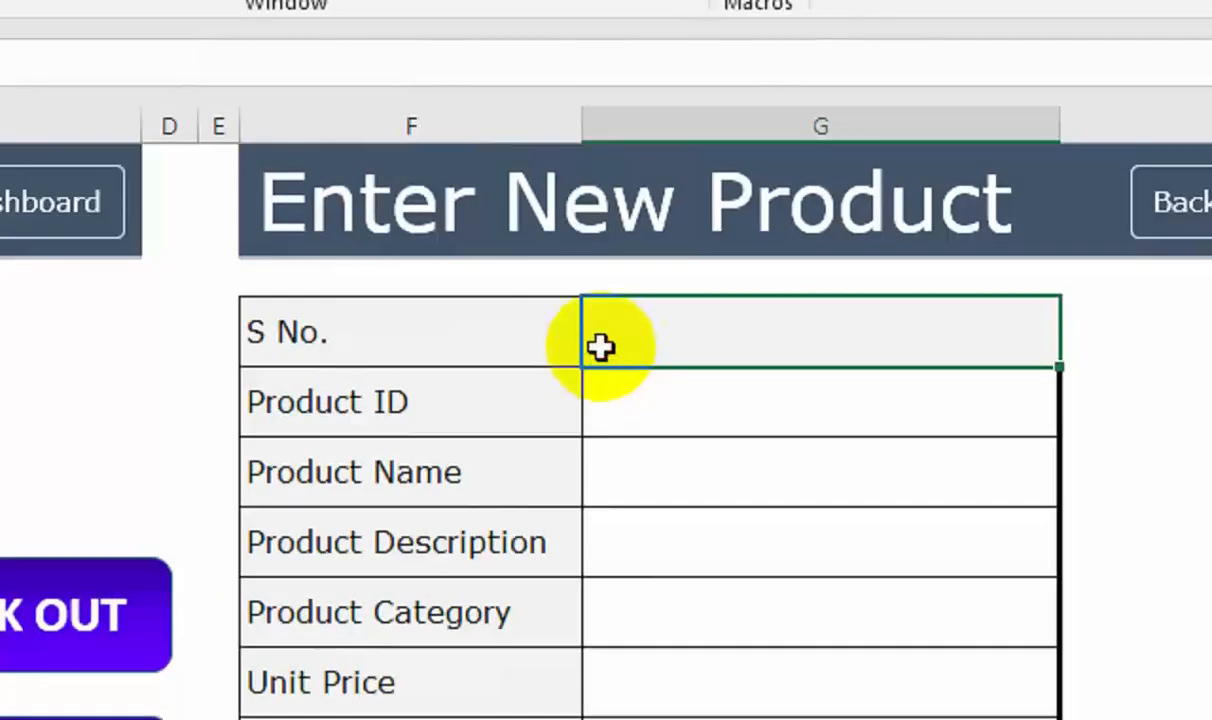
type("=IF(")
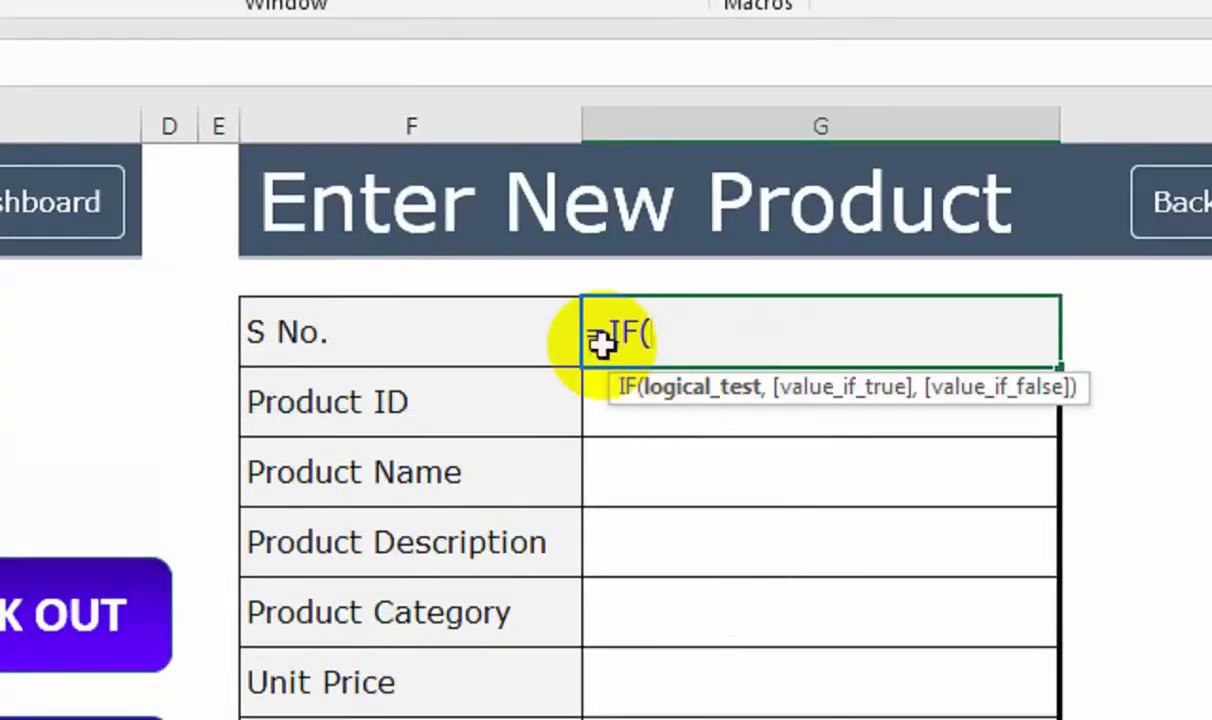
left_click(600, 406)
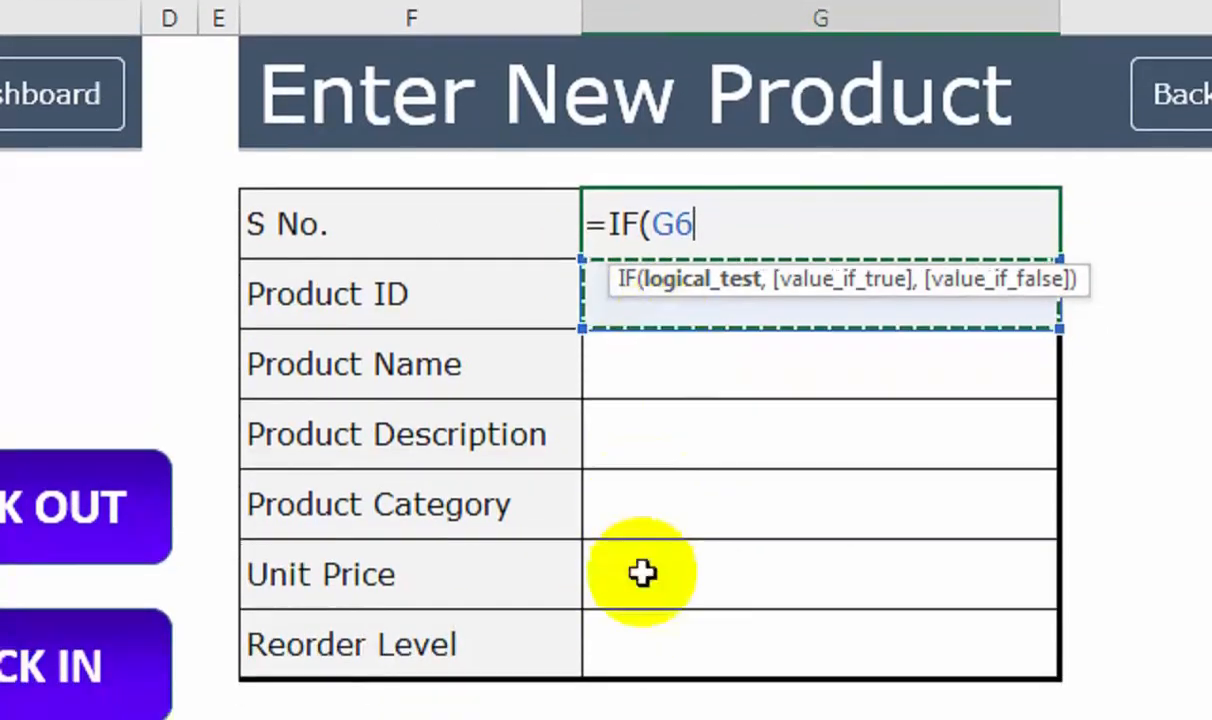
type("=\"\",\"\"\",MA")
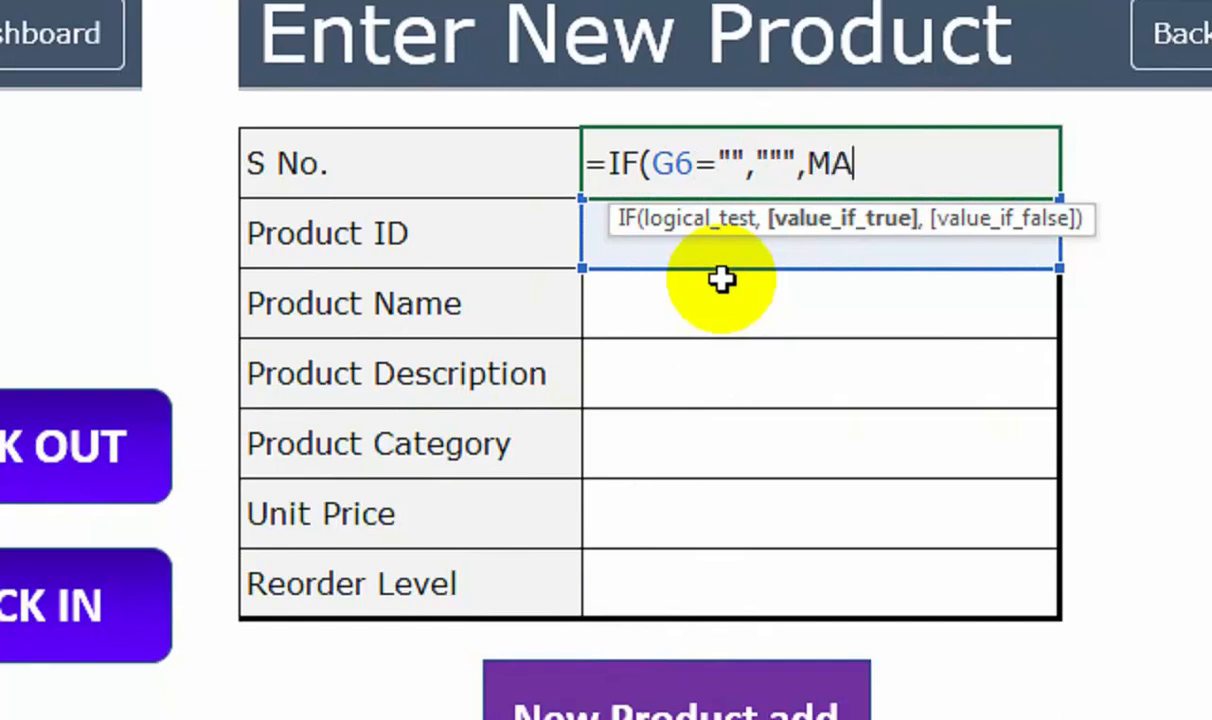
key("Return")
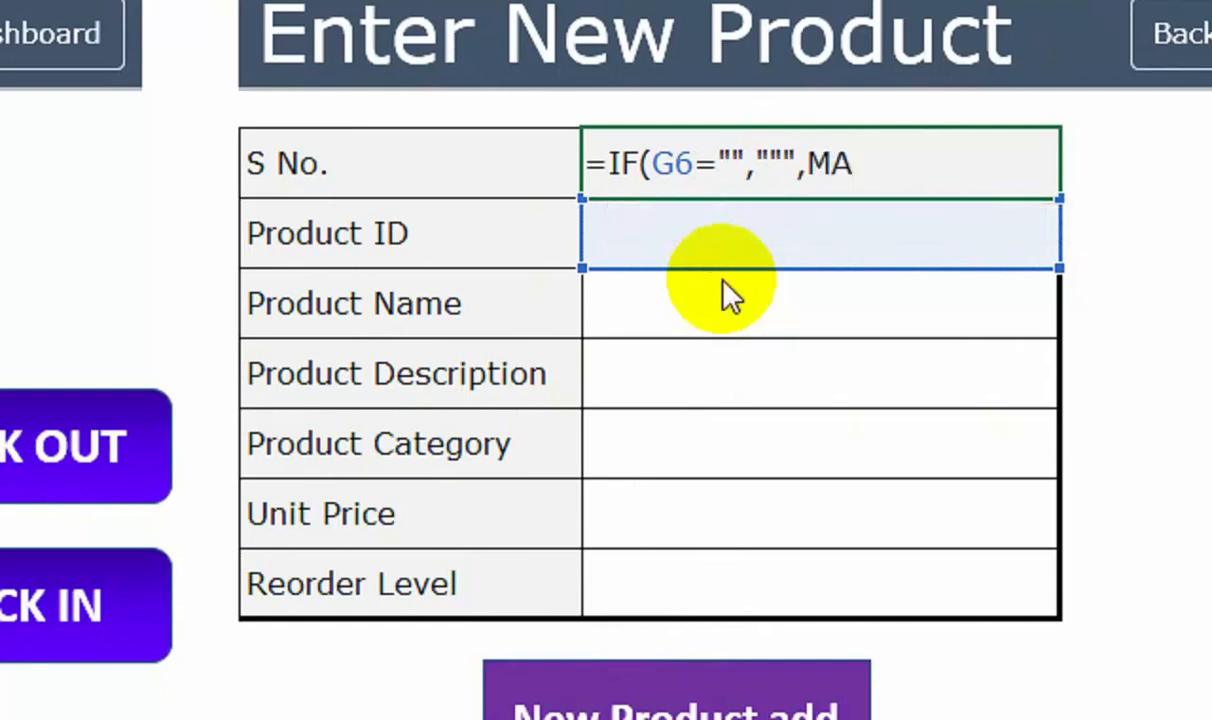
key("Return")
key("Left")
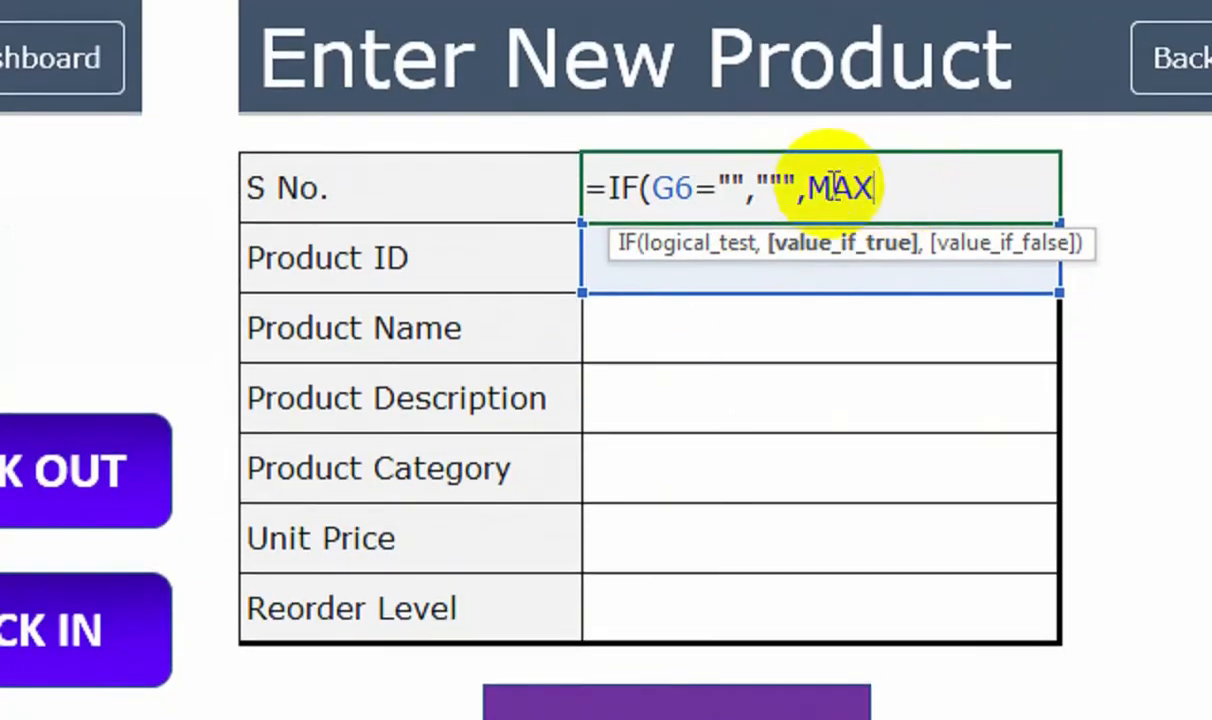
left_click(944, 185)
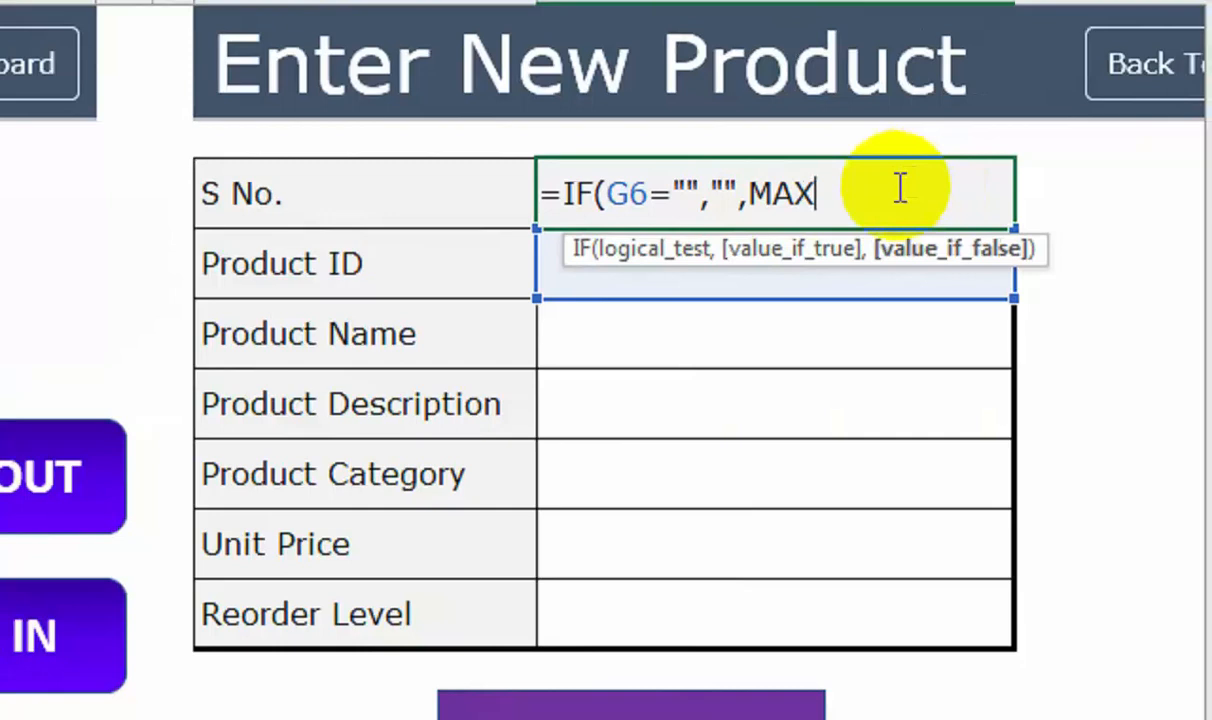
- Complete the S No. formula with MAX(ProductMaster!A:A)+1 as the value if false and enter it
type("(")
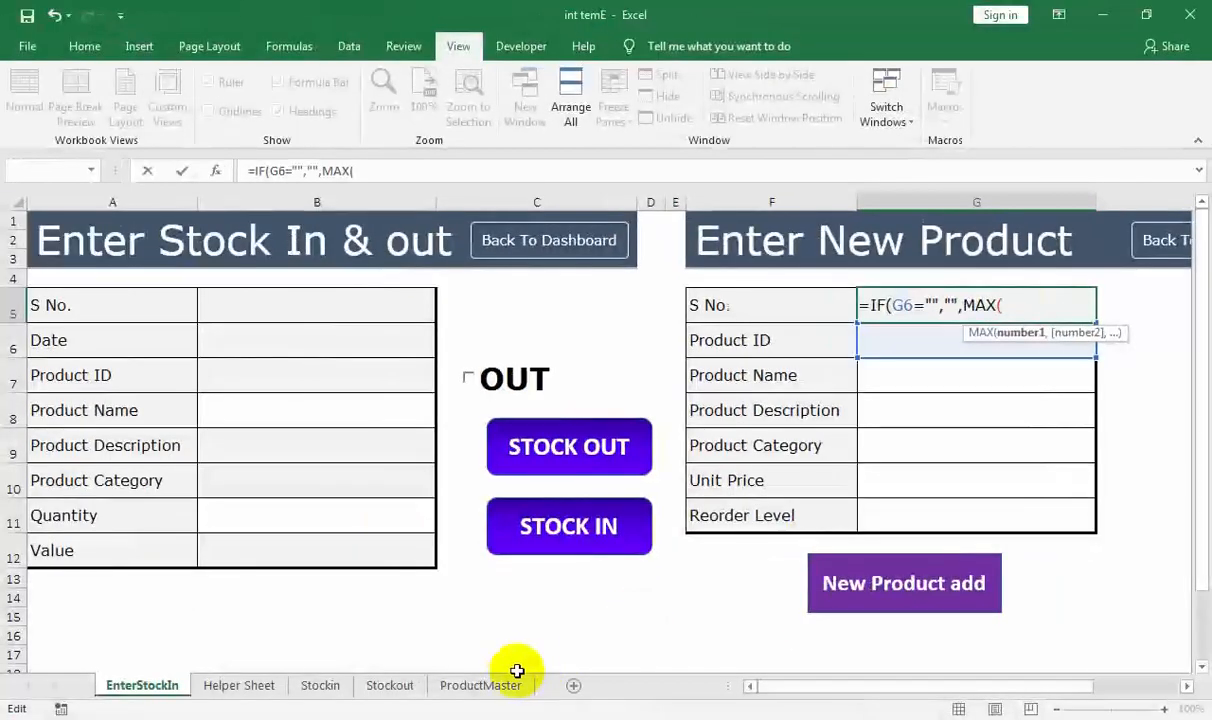
left_click(497, 680)
left_click(62, 249)
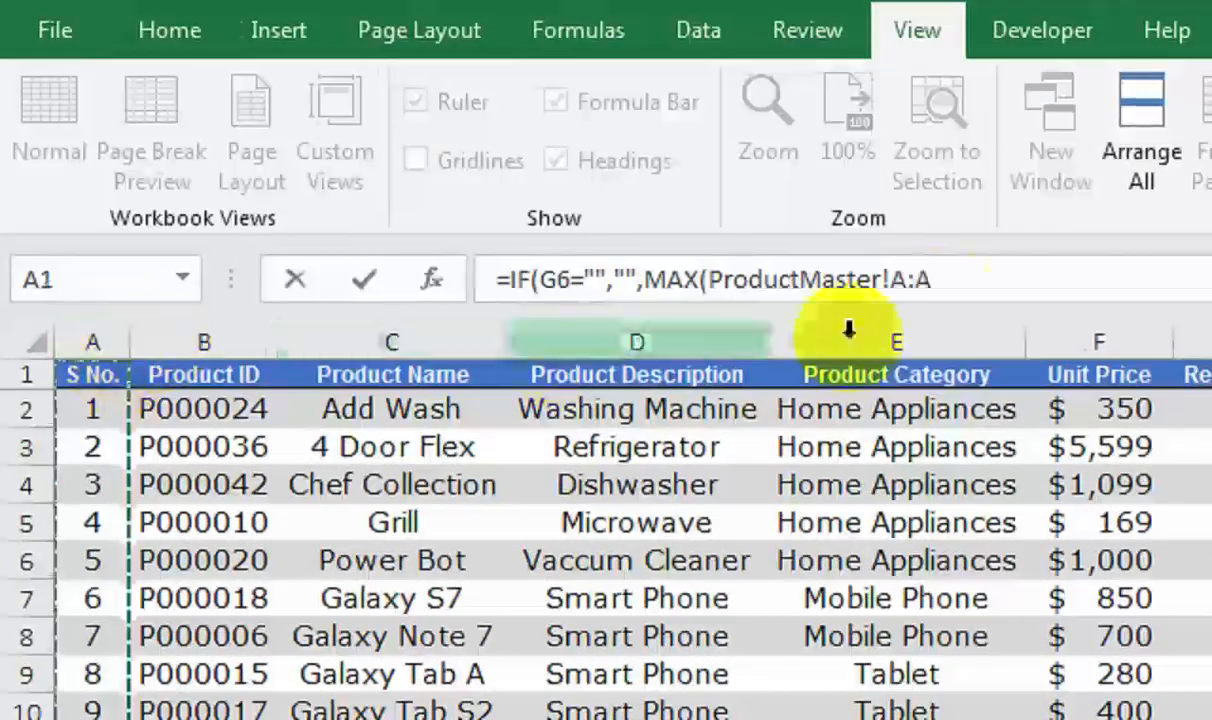
type(")+1")
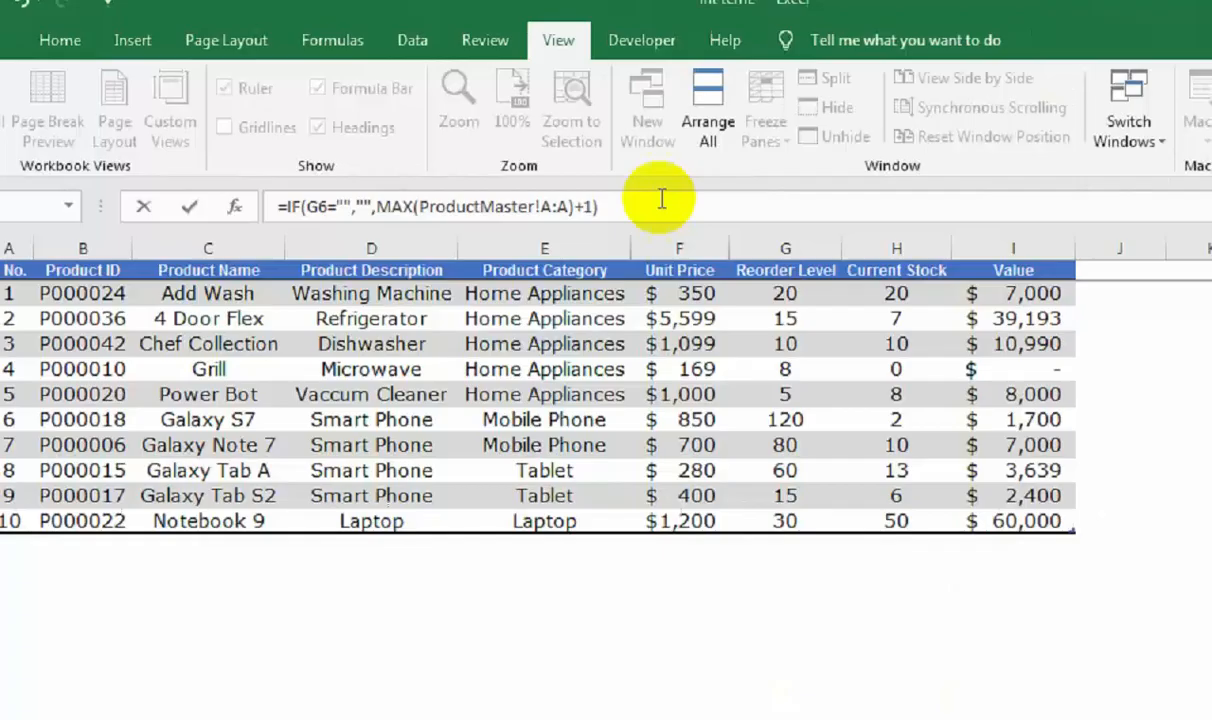
key("Return")
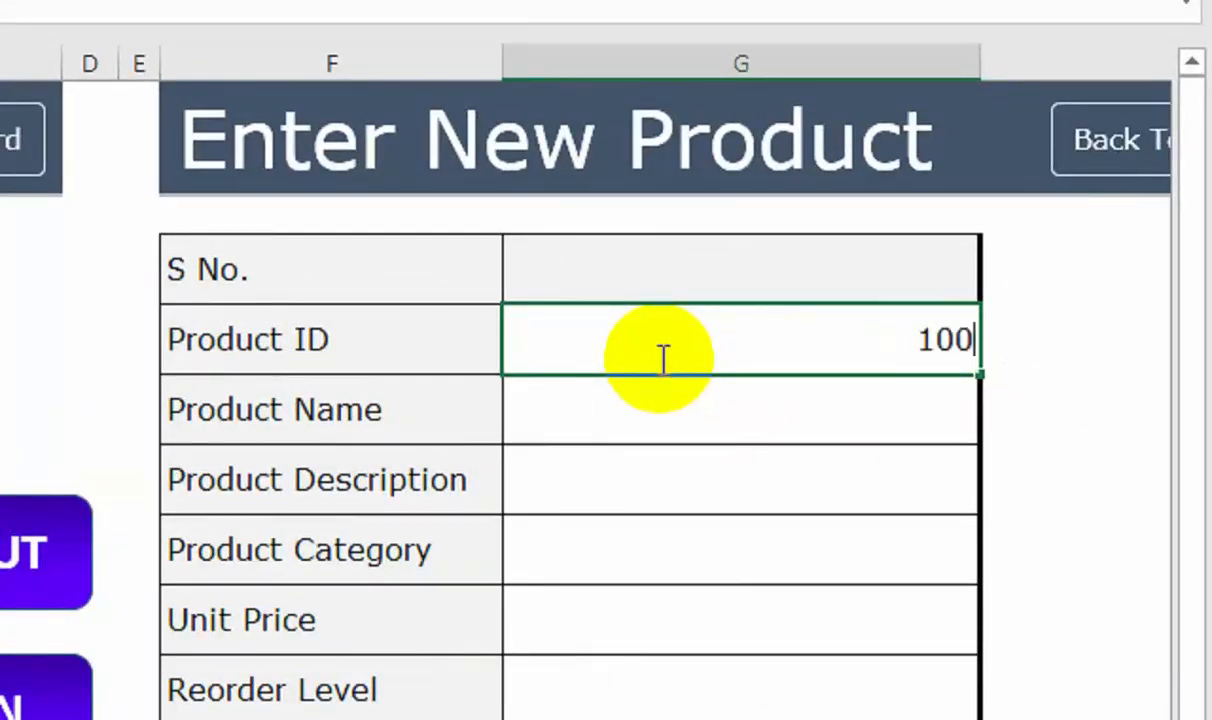
- Test the S No. formula with Product ID 10003O, check the ID format in ProductMaster, and clear the test ID
type("10003O")
key("Return")
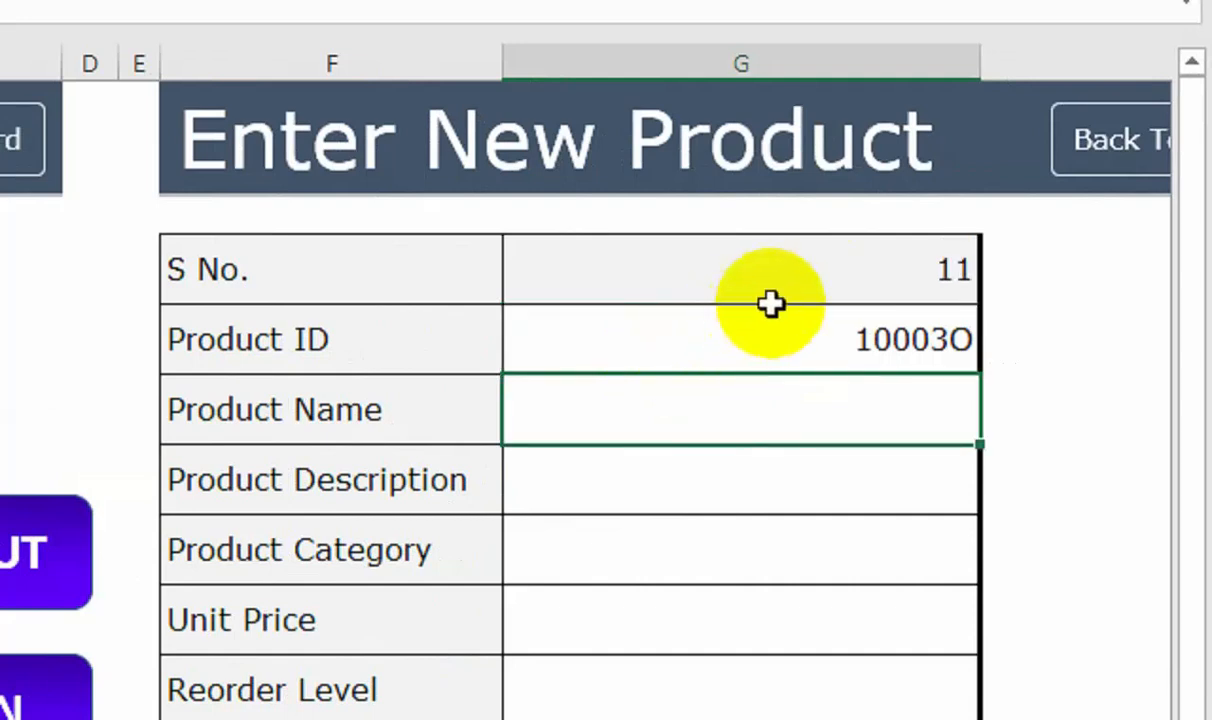
left_click(752, 404)
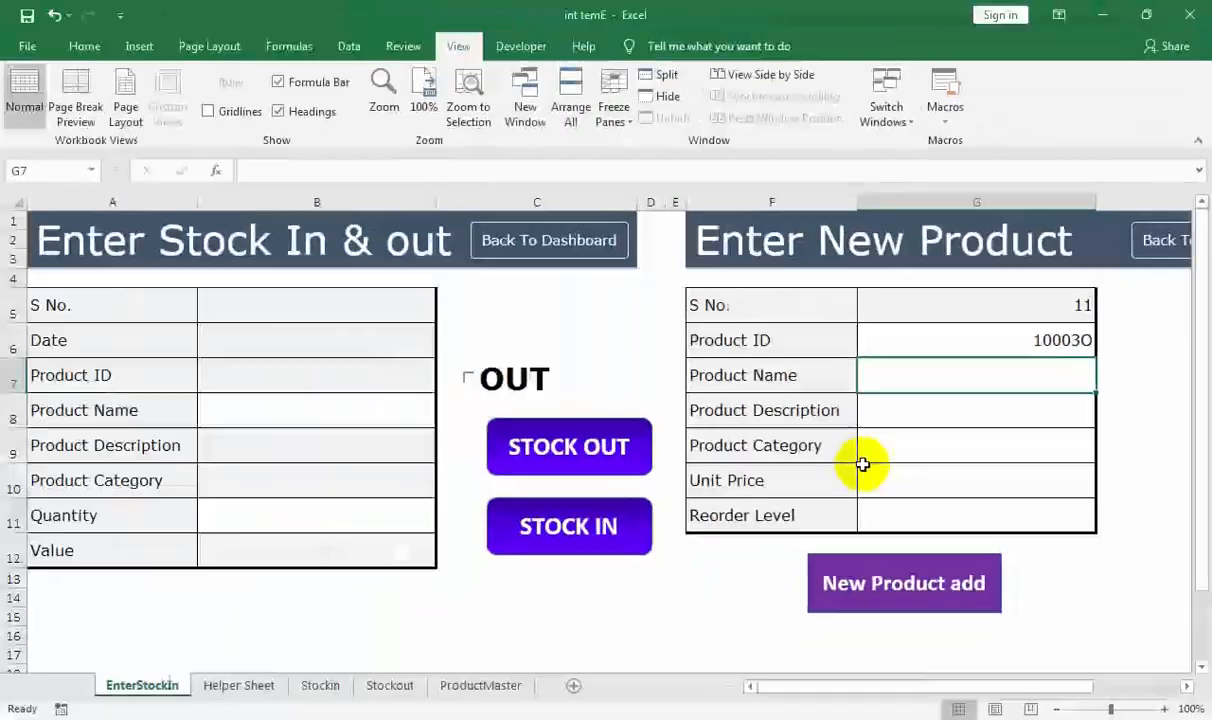
left_click(465, 685)
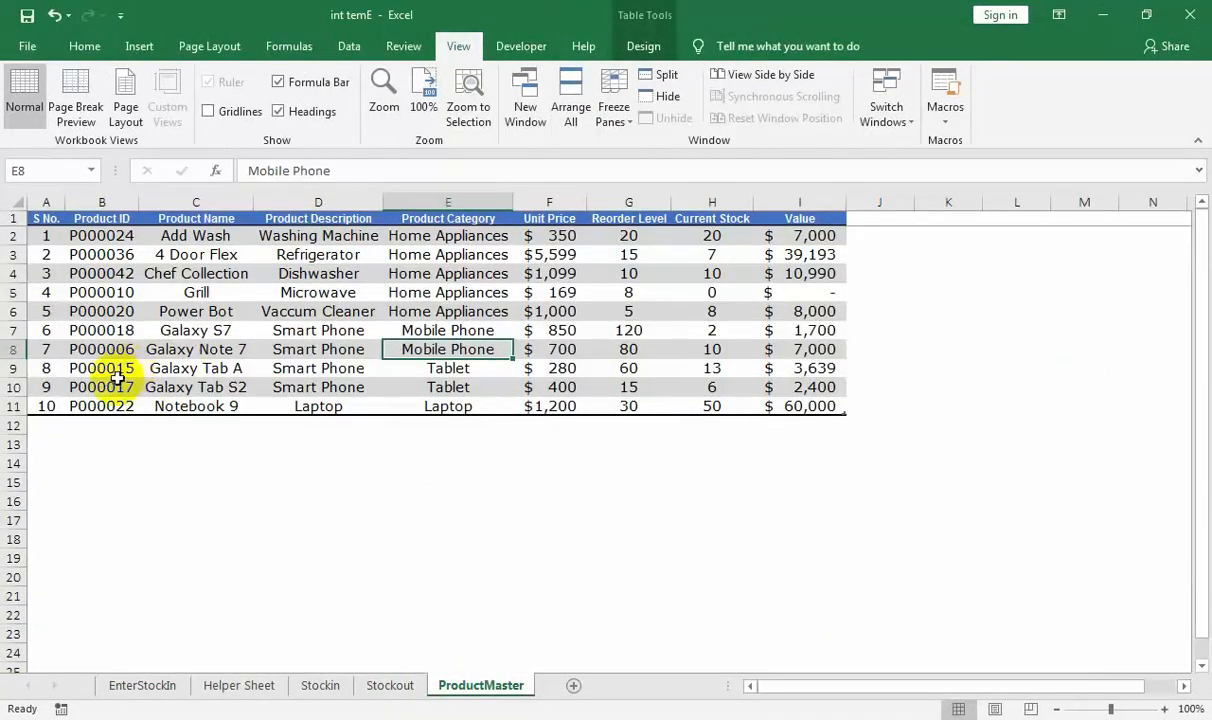
left_click(140, 684)
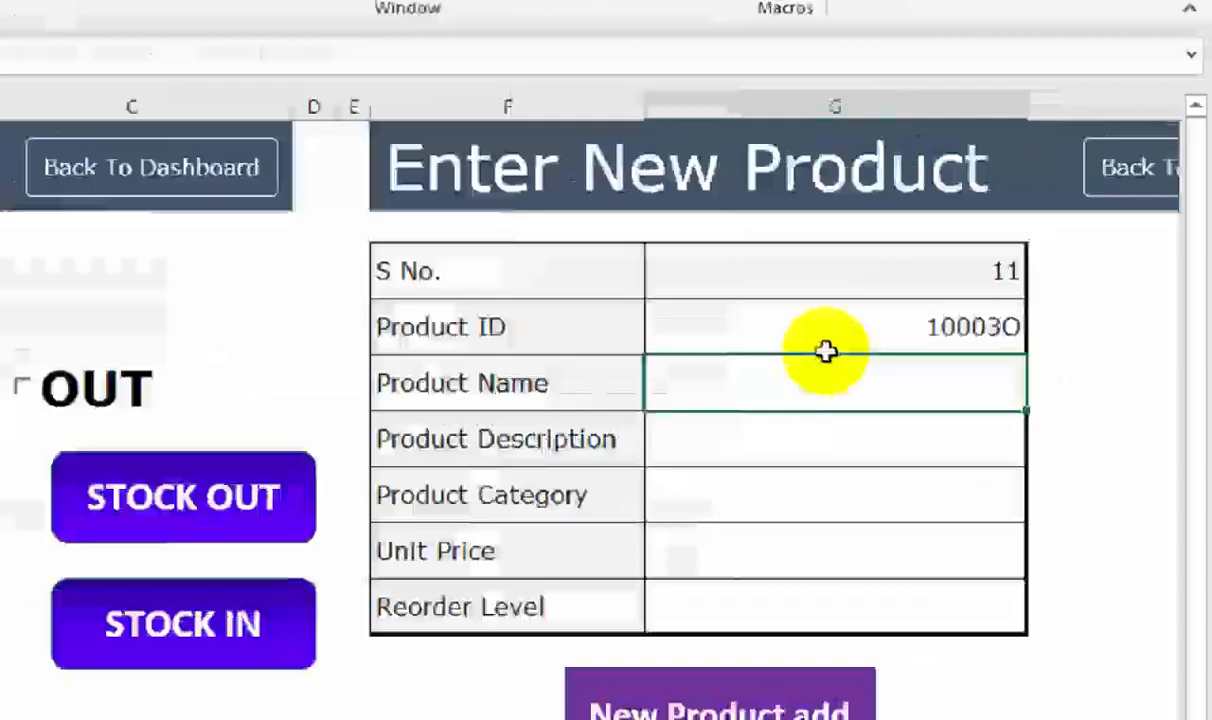
left_click(970, 342)
key("Delete")
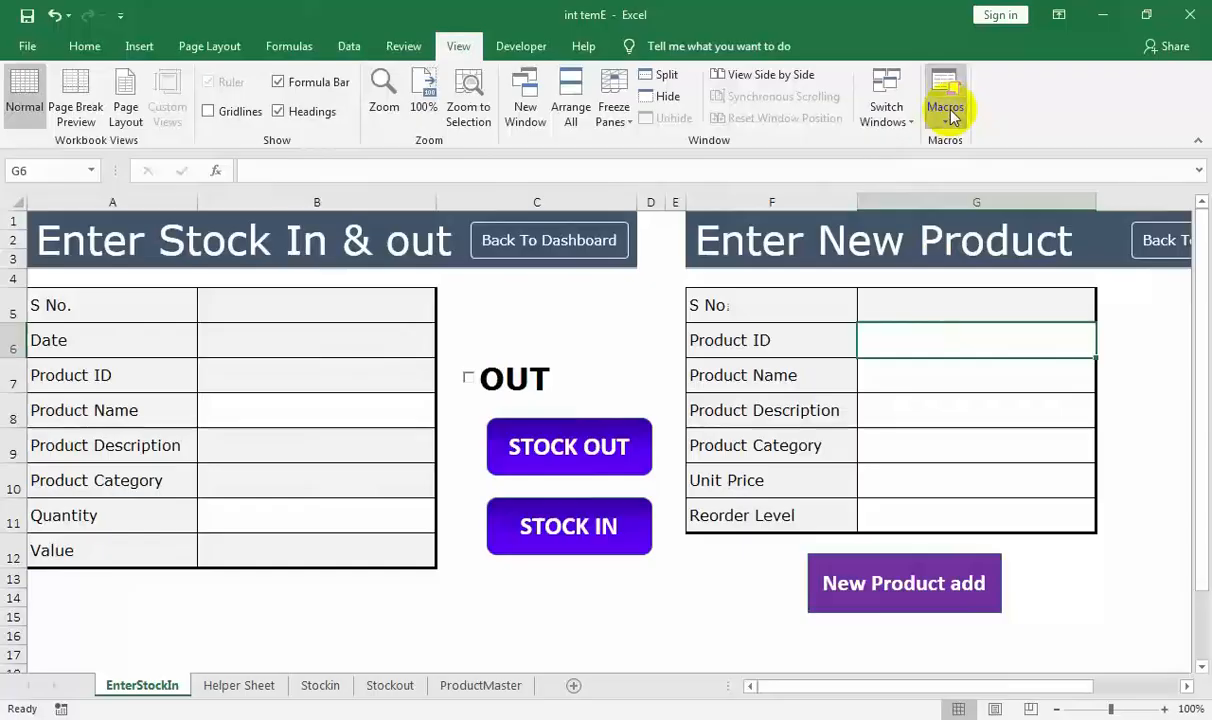
- Start recording a macro named NEWENTRY, stored in This Workbook
left_click(952, 106)
left_click(713, 332)
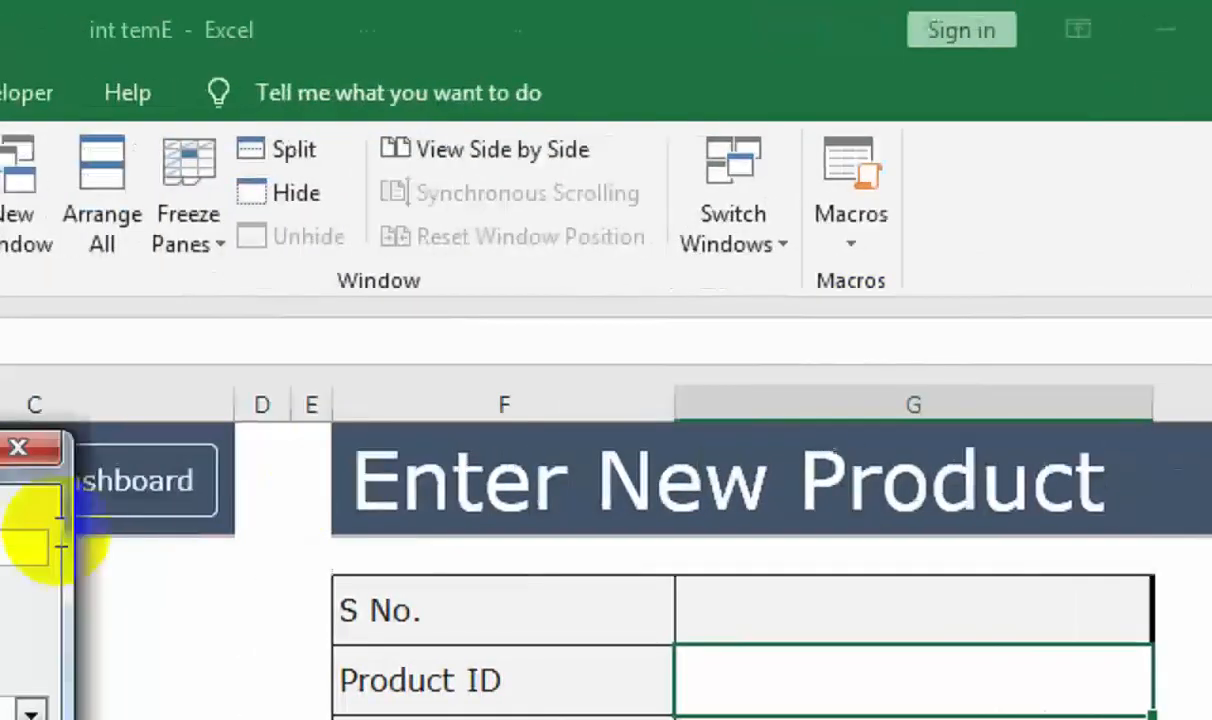
type("NE")
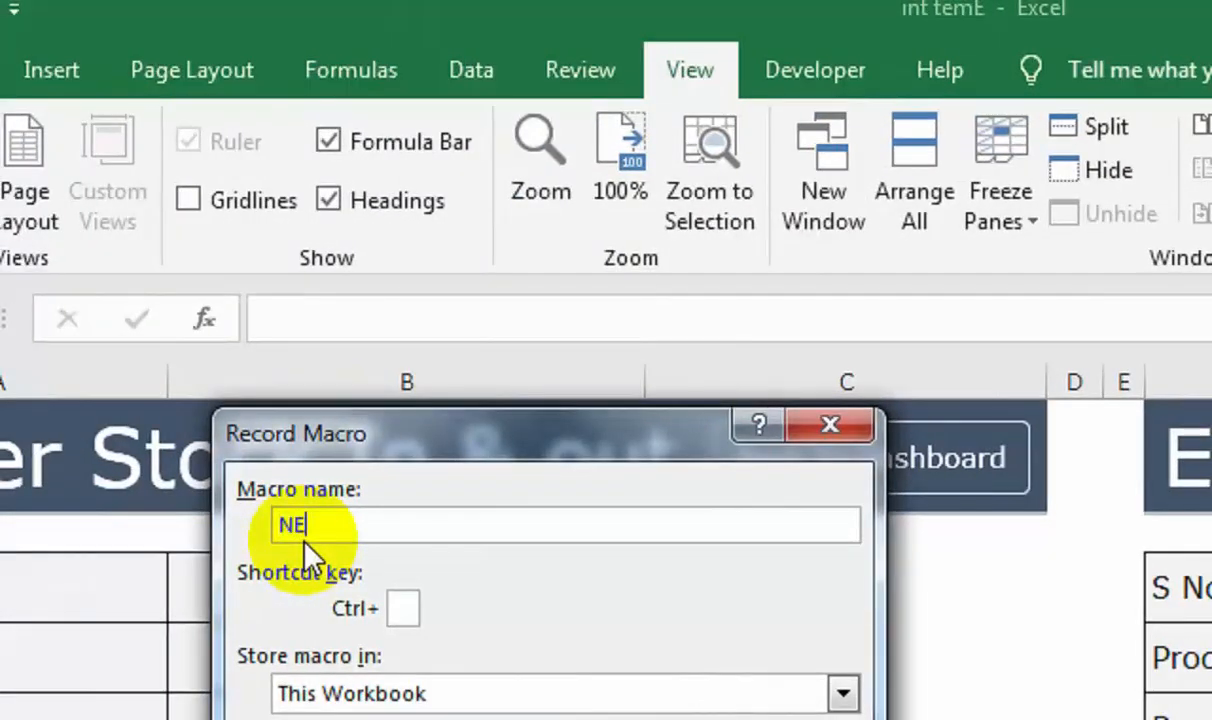
type("WENTRY")
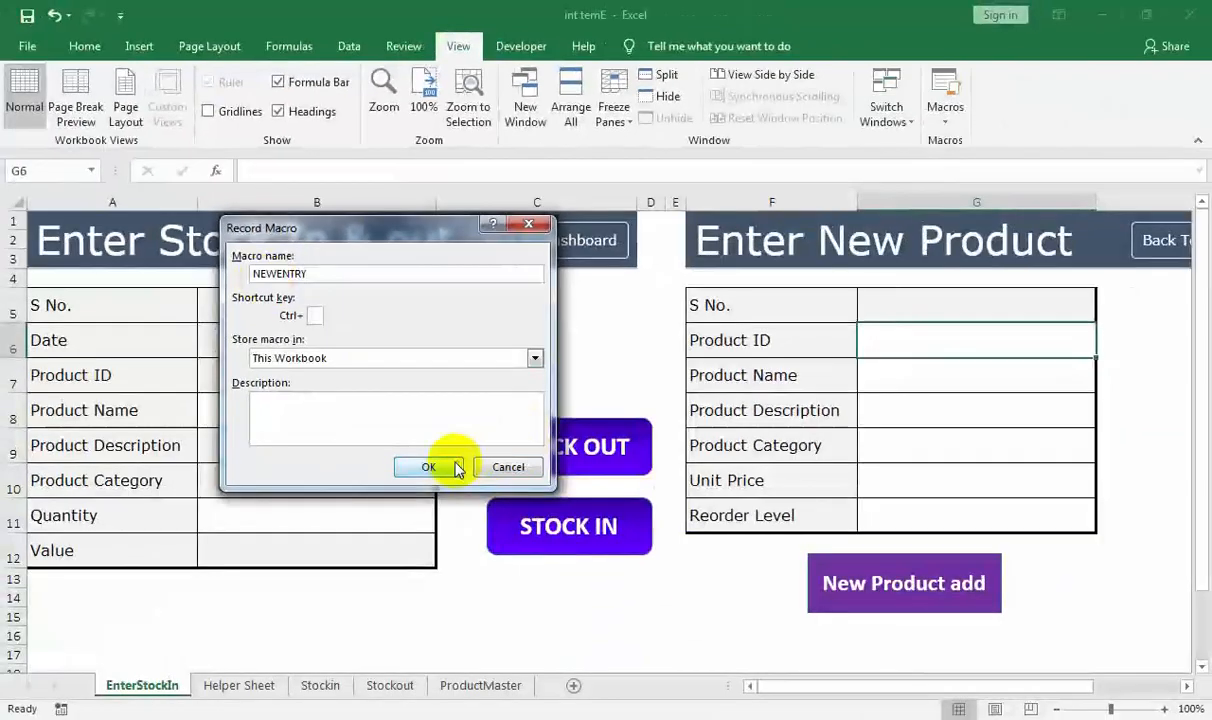
left_click(450, 465)
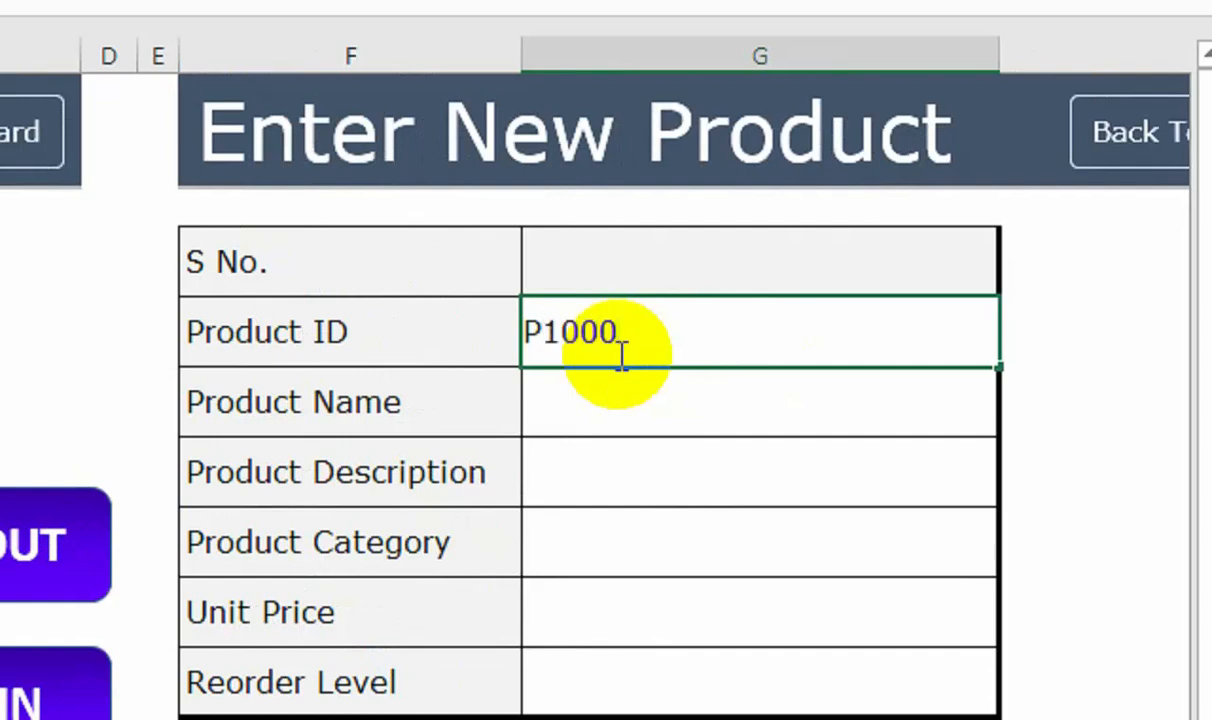
- Fill in the new product form with Product ID P1000016, name USB, description 32 GB, category ABC, unit price 3500 and reorder level 20
type("6")
key("Return")
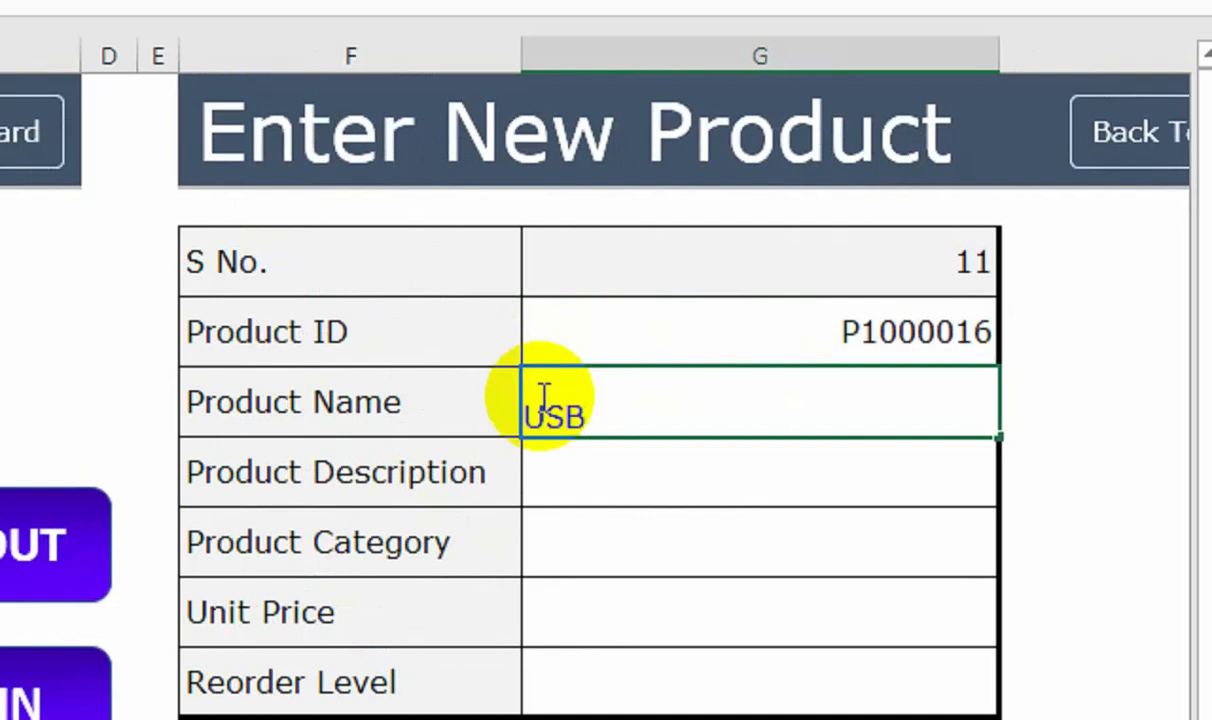
key("Return")
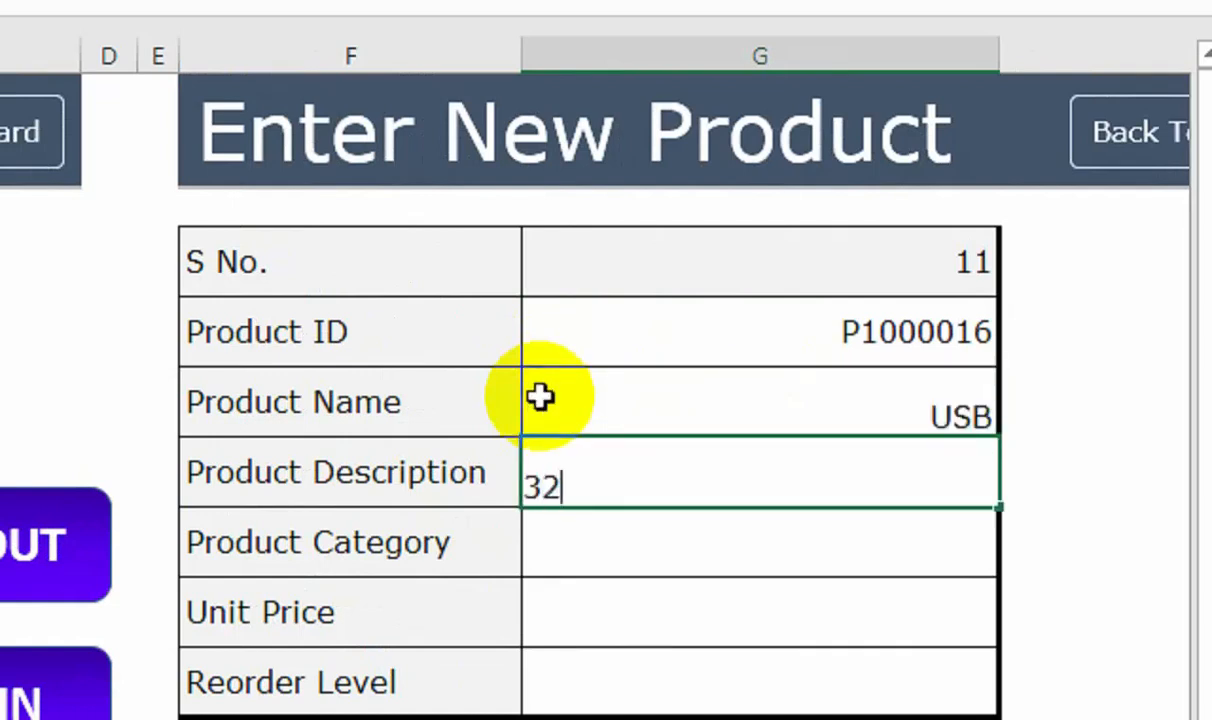
key("Return")
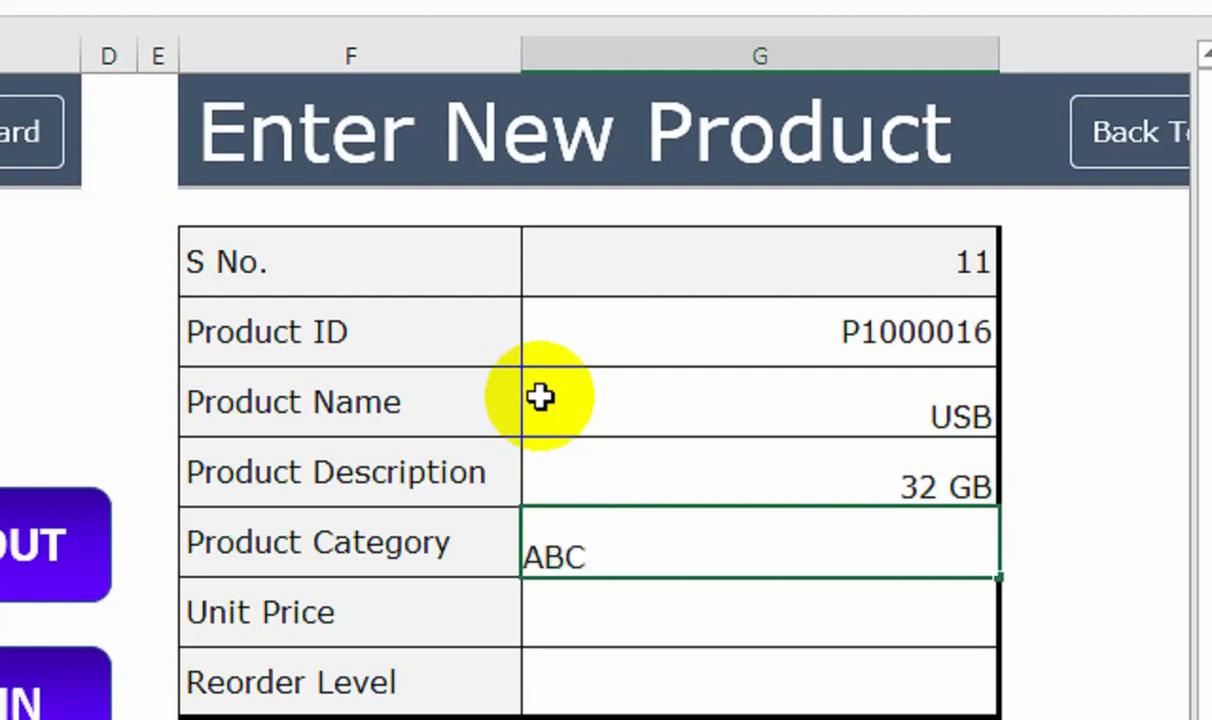
key("Return")
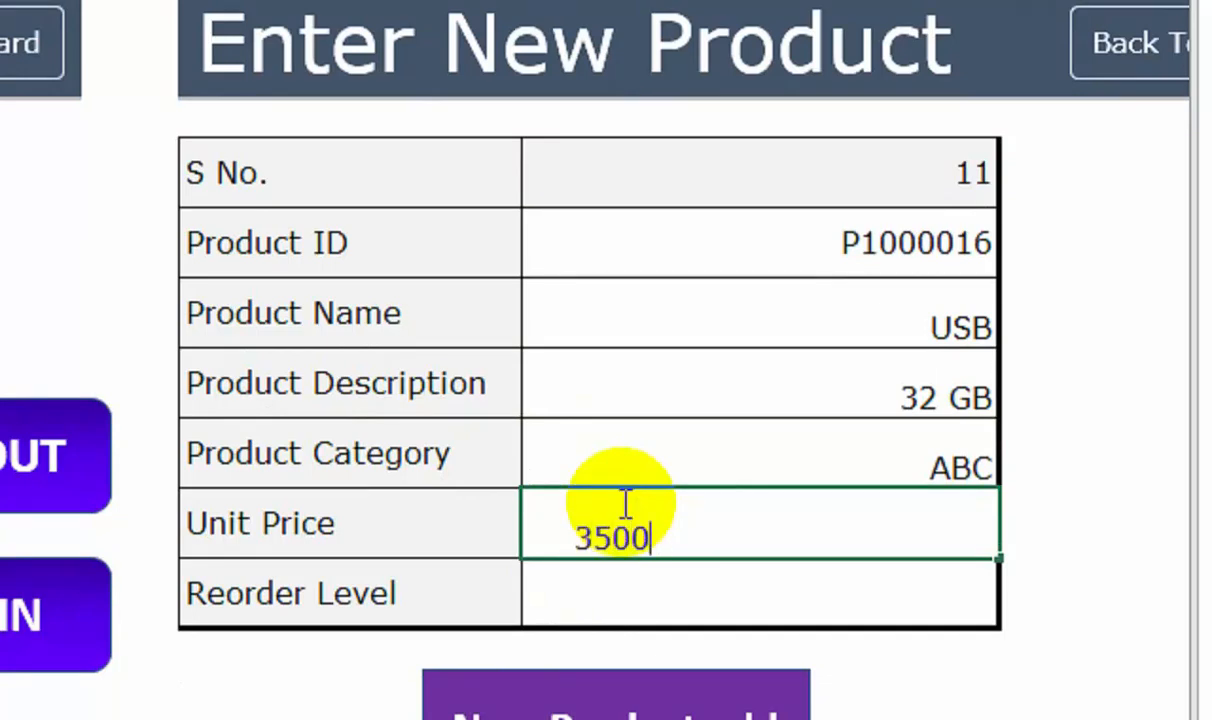
key("Return")
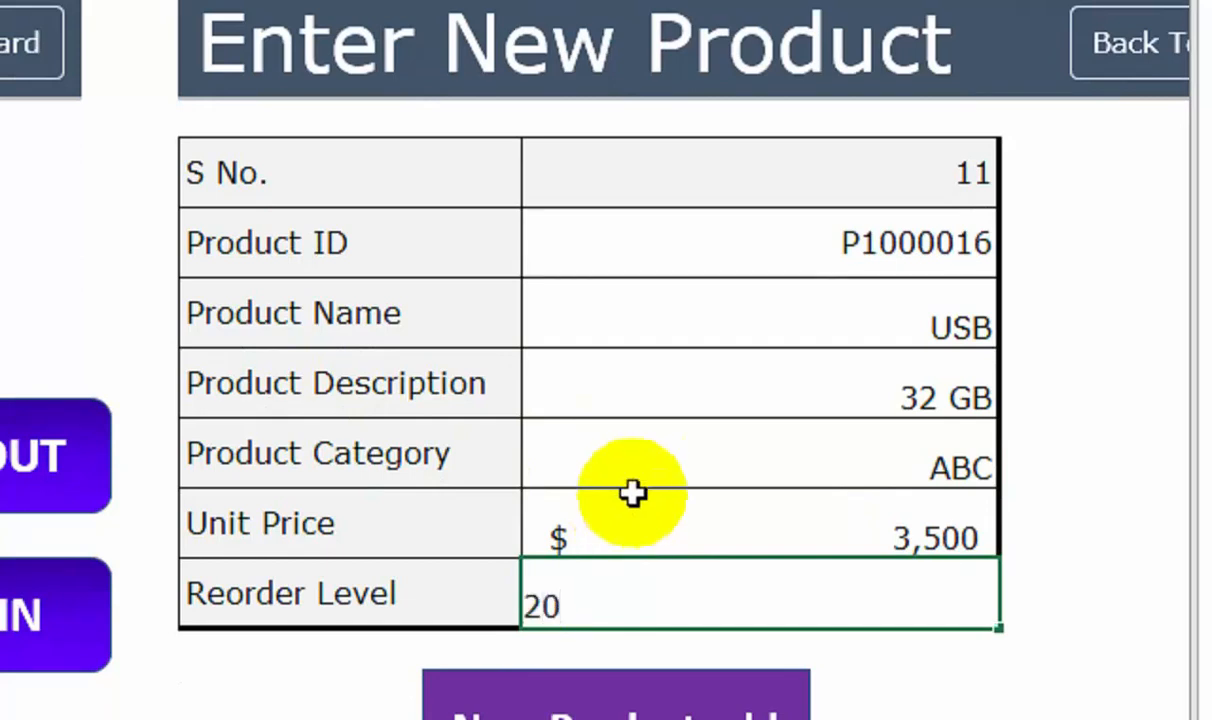
scroll(686, 551, "down", 1)
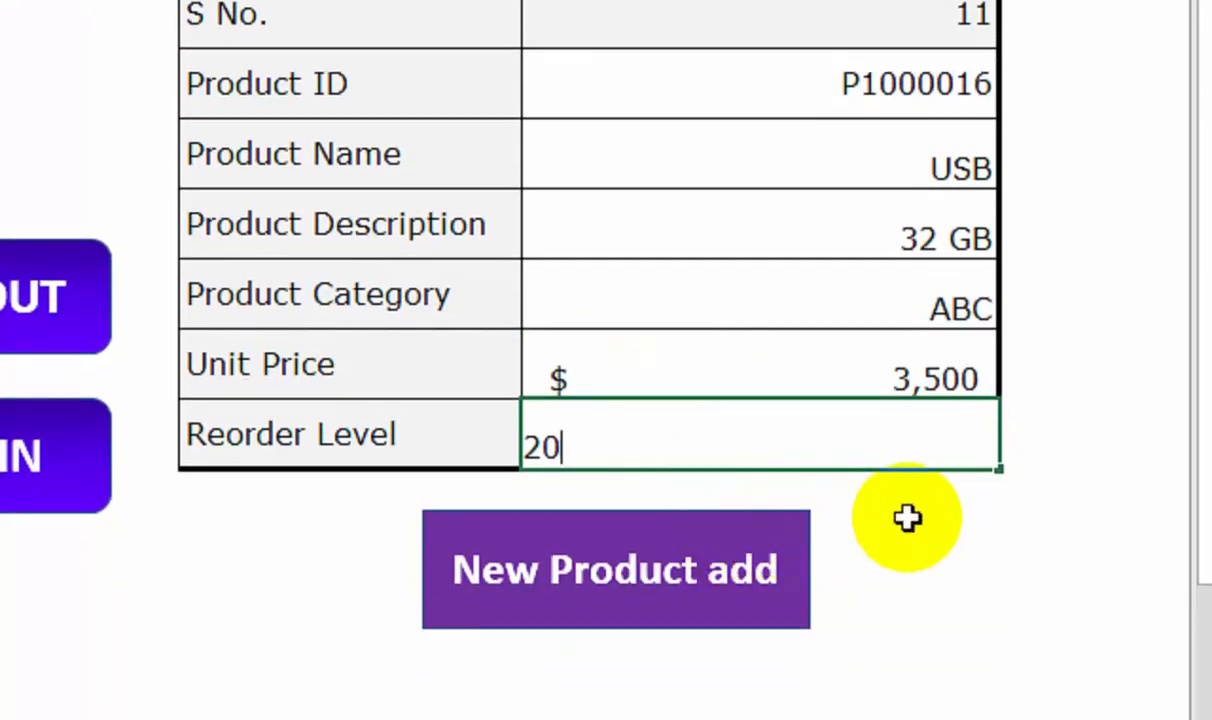
key("Return")
- Copy the new product form's entries from S No. to Reorder Level (G5:G11)
left_click(886, 30)
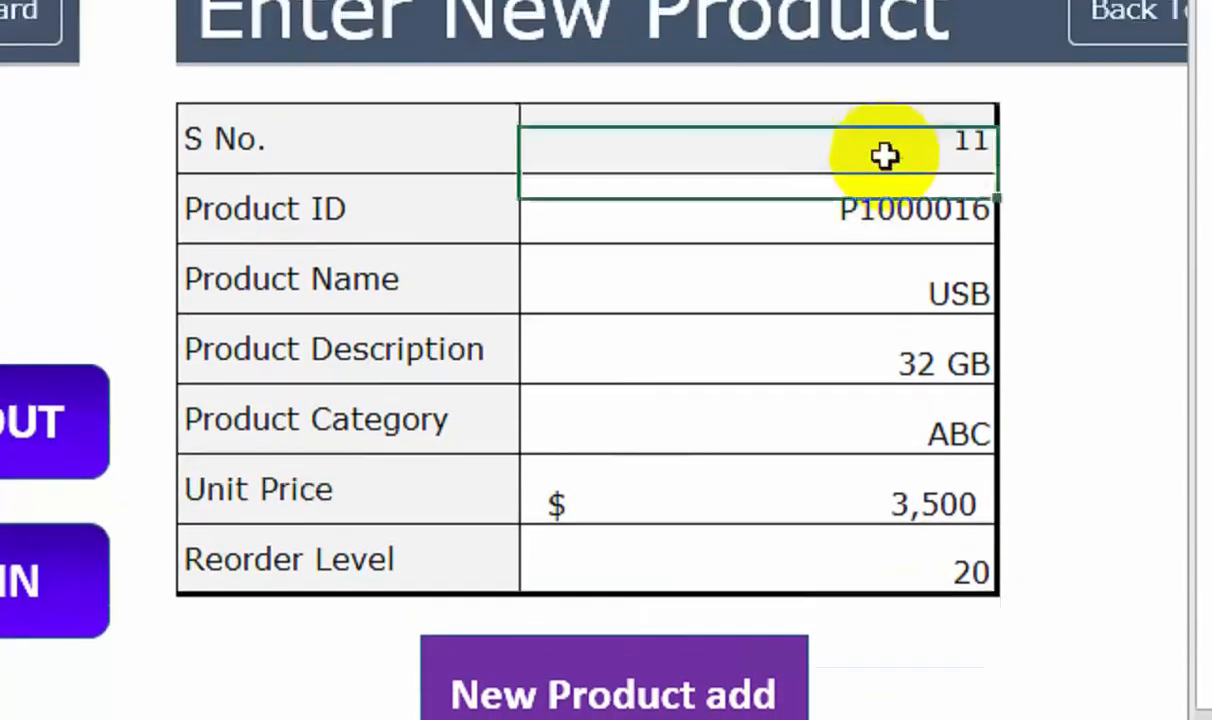
key("shift+Down")
key("shift+Down")
key("shift+Down")
key("shift+Down")
key("shift+Down")
key("shift+Down")
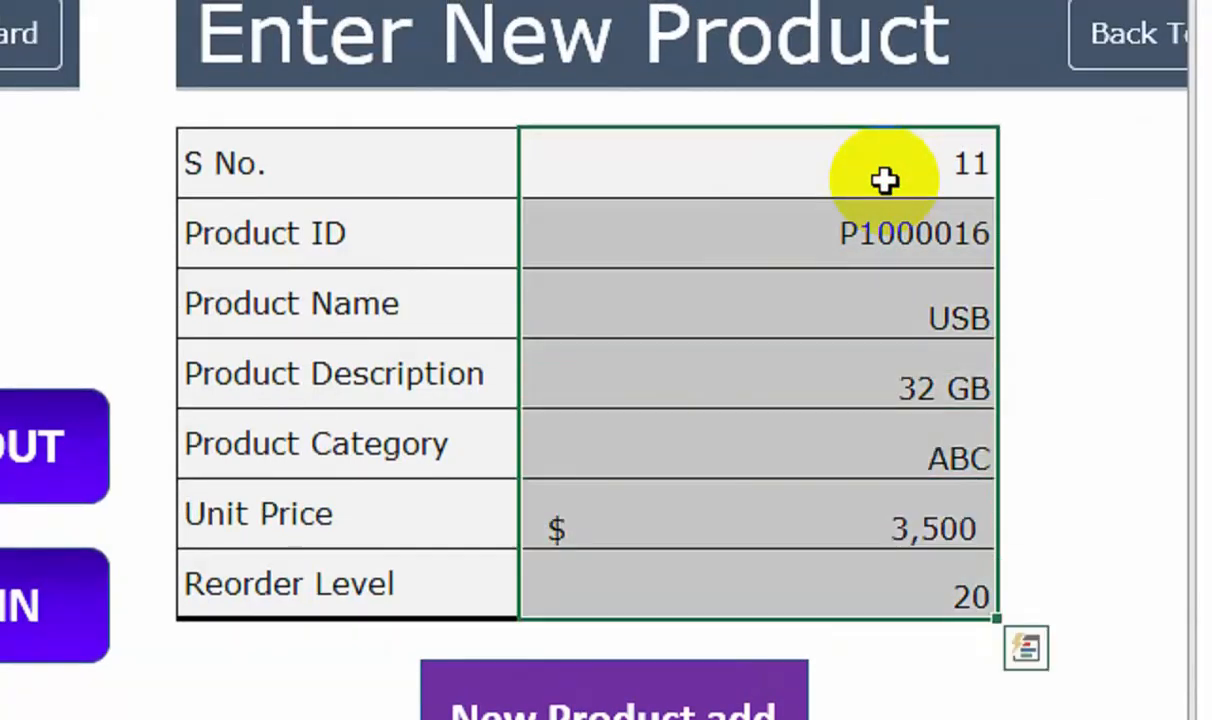
key("ctrl+c")
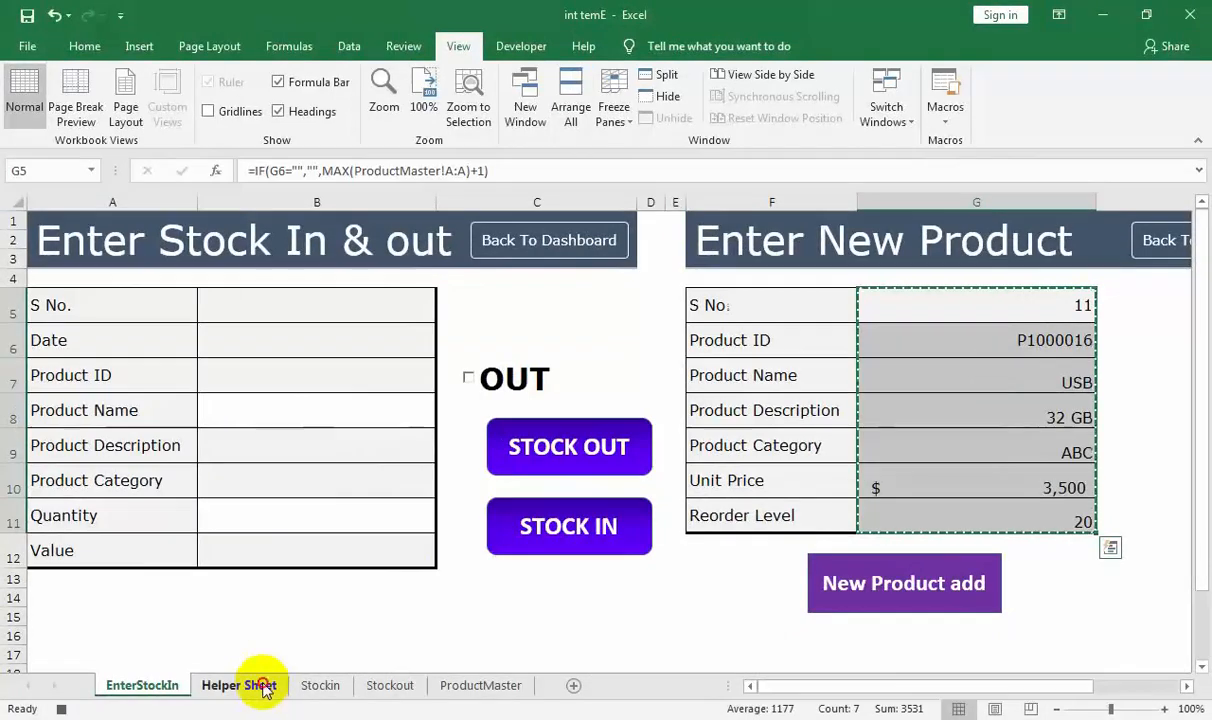
- Paste the copied entries into Helper Sheet at A5 as transposed values
left_click(195, 700)
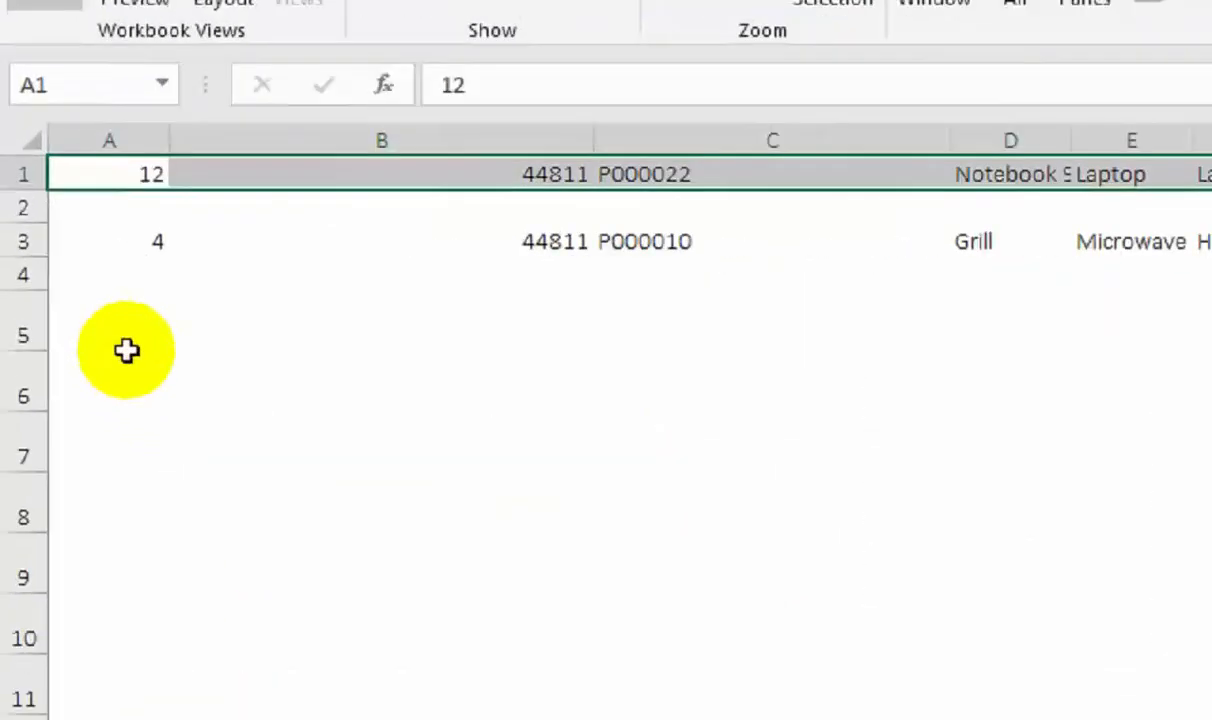
left_click(70, 320)
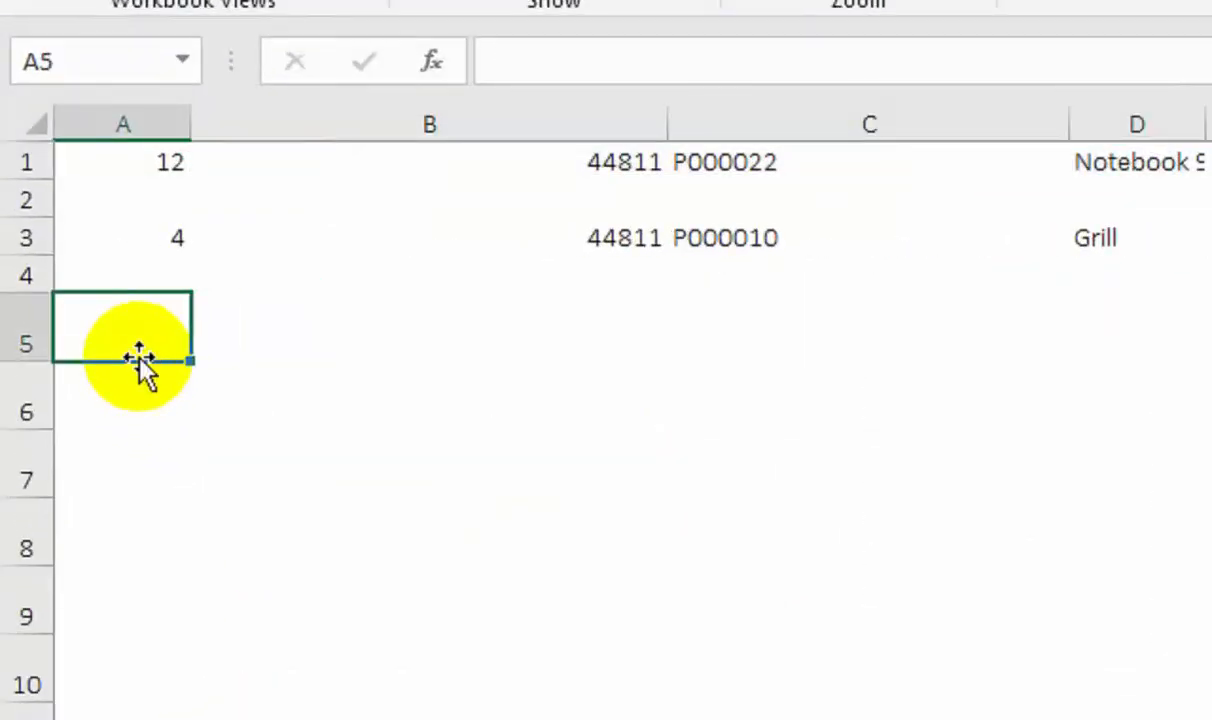
key("ctrl+alt+v")
left_click(487, 303)
left_click(805, 627)
left_click(908, 693)
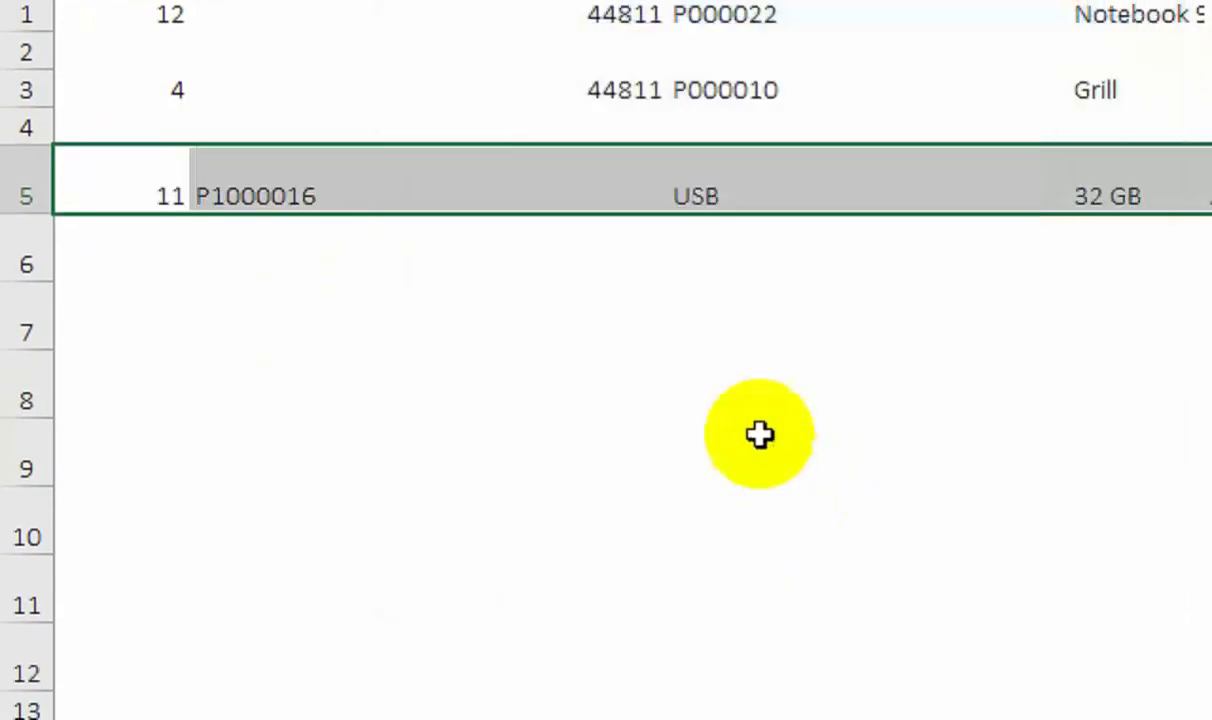
- Copy the transposed product row and insert it in ProductMaster at A12, shifting cells down
key("ctrl+c")
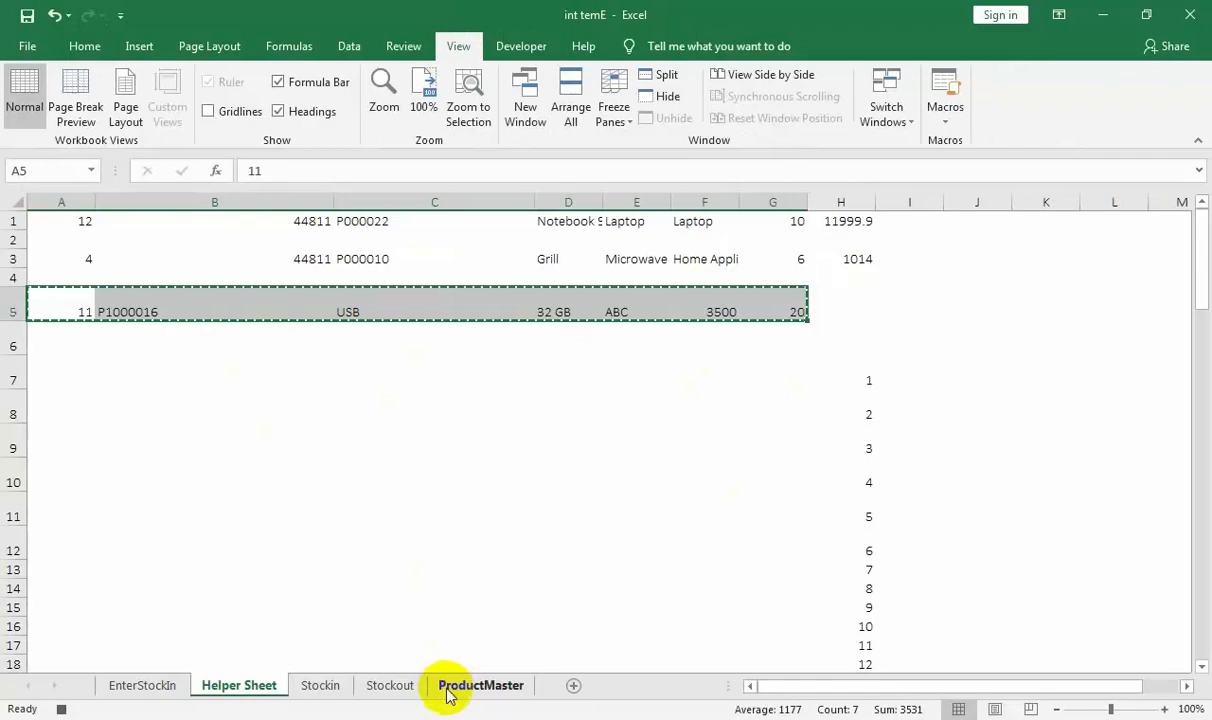
left_click(480, 685)
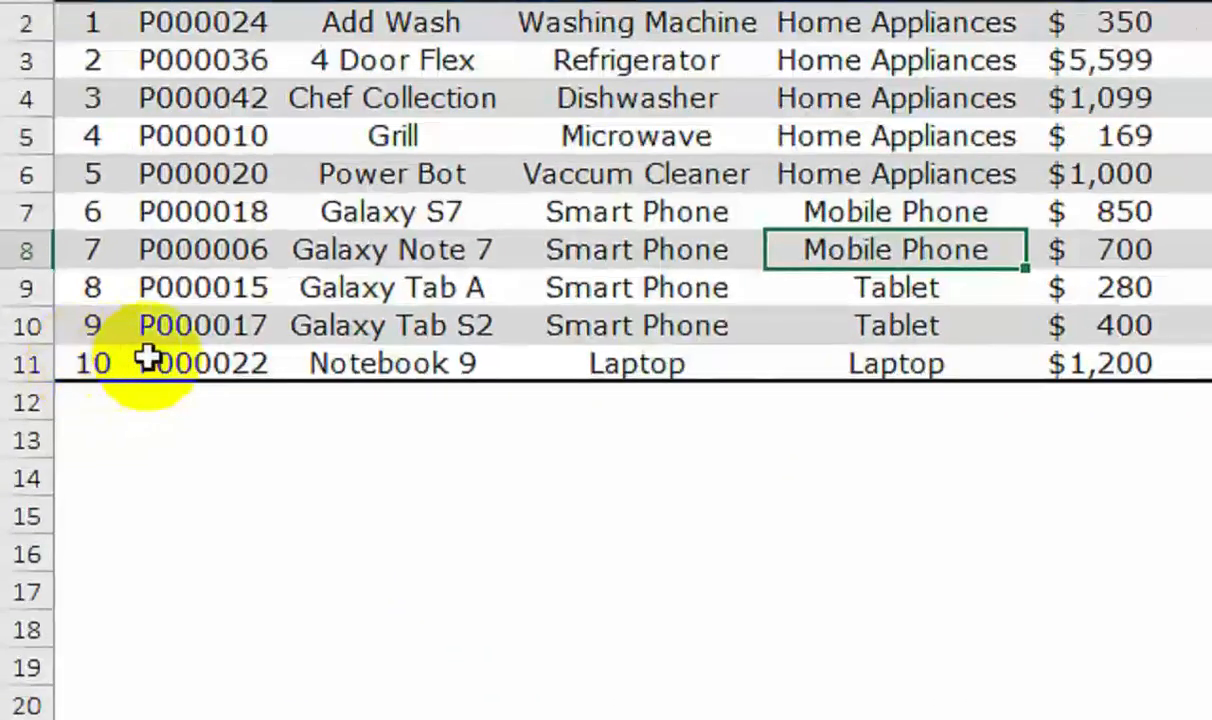
left_click(112, 392)
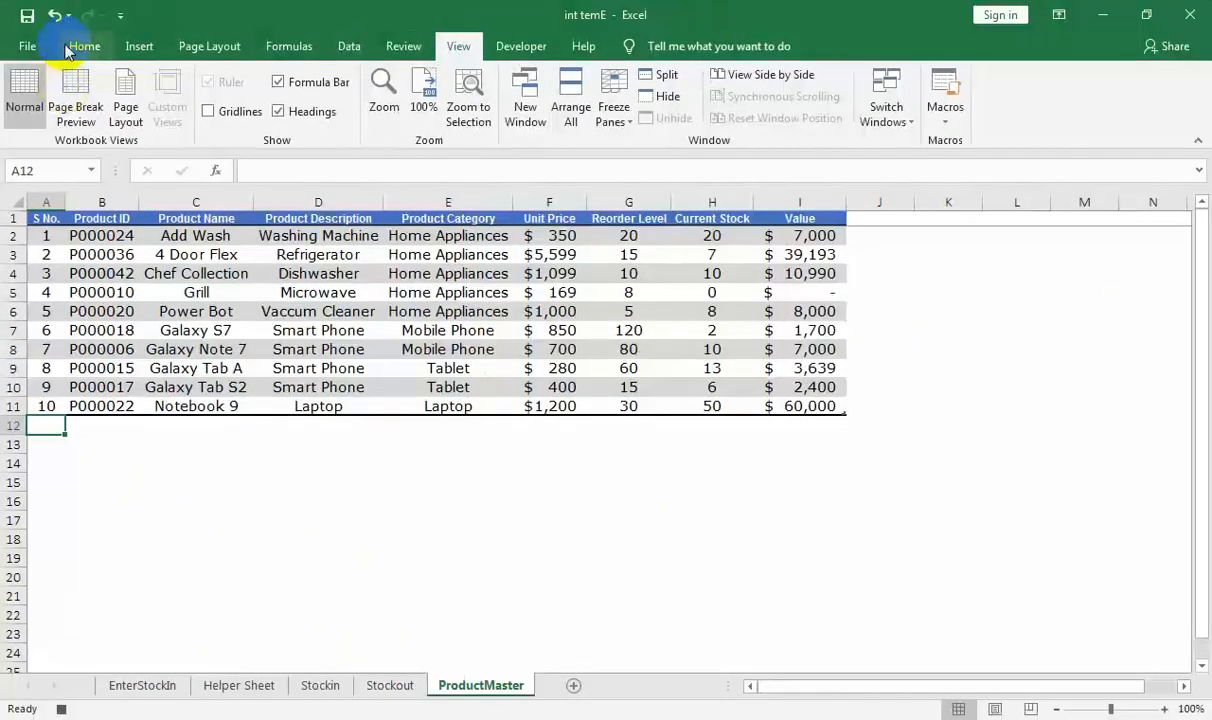
left_click(84, 46)
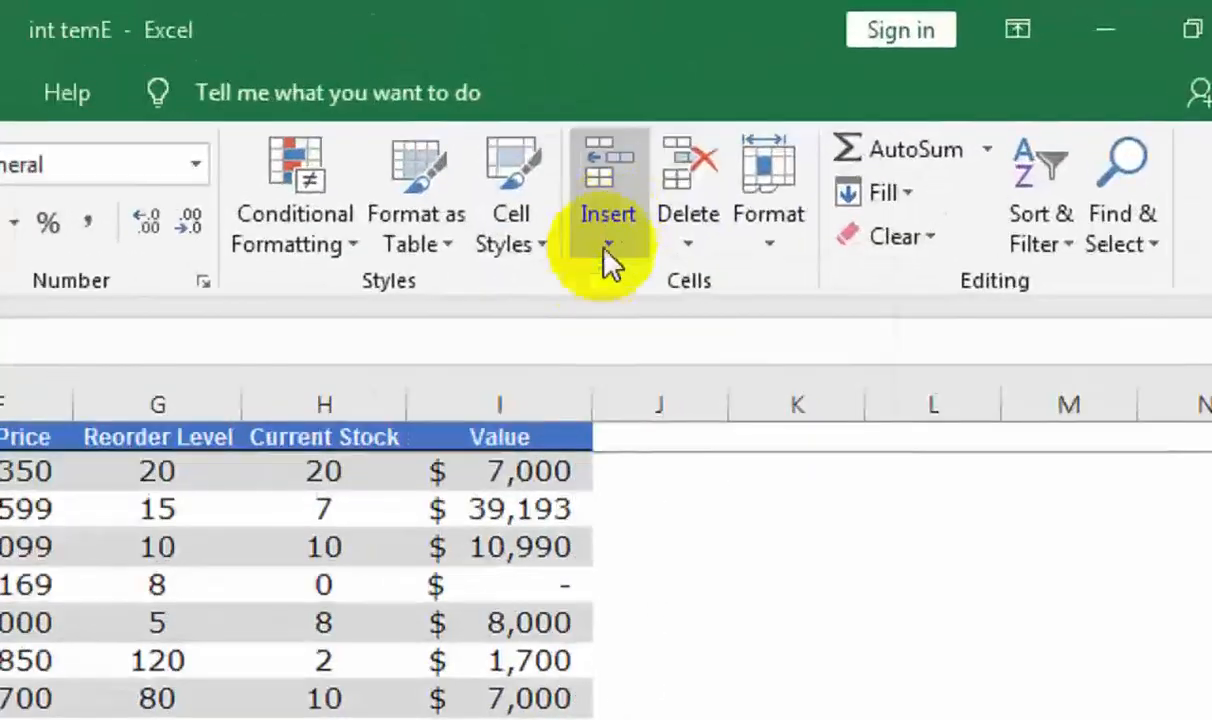
left_click(606, 250)
left_click(615, 284)
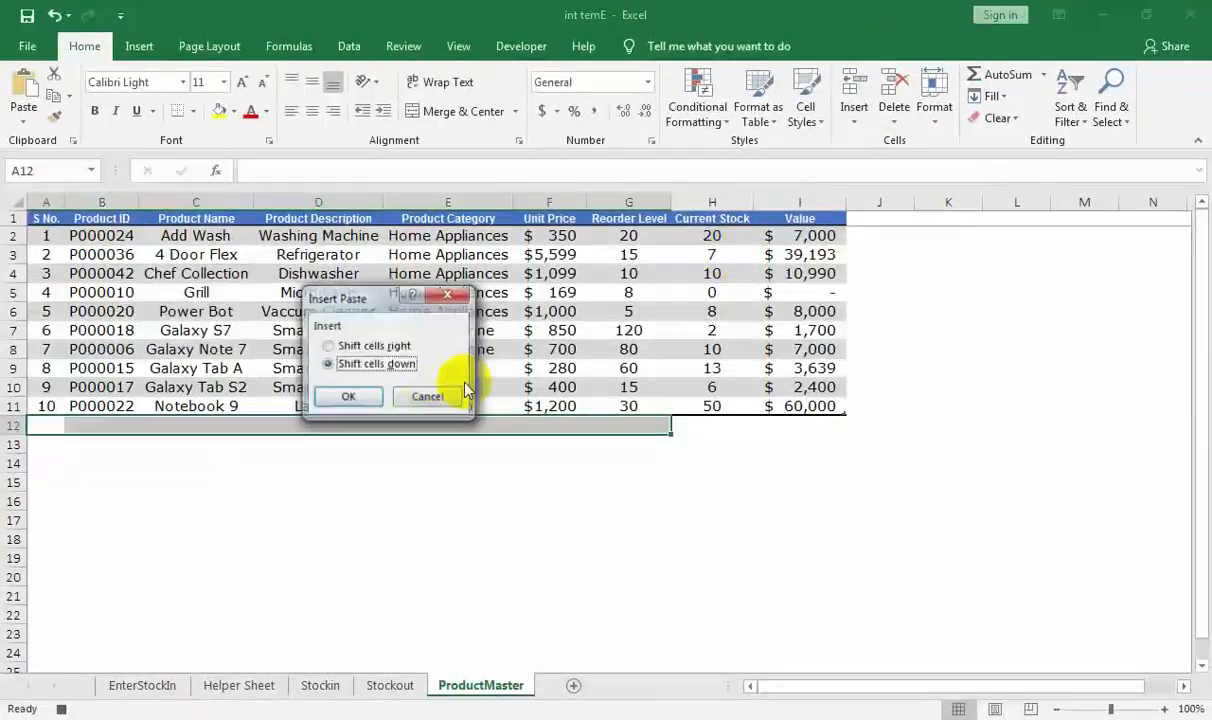
left_click(345, 398)
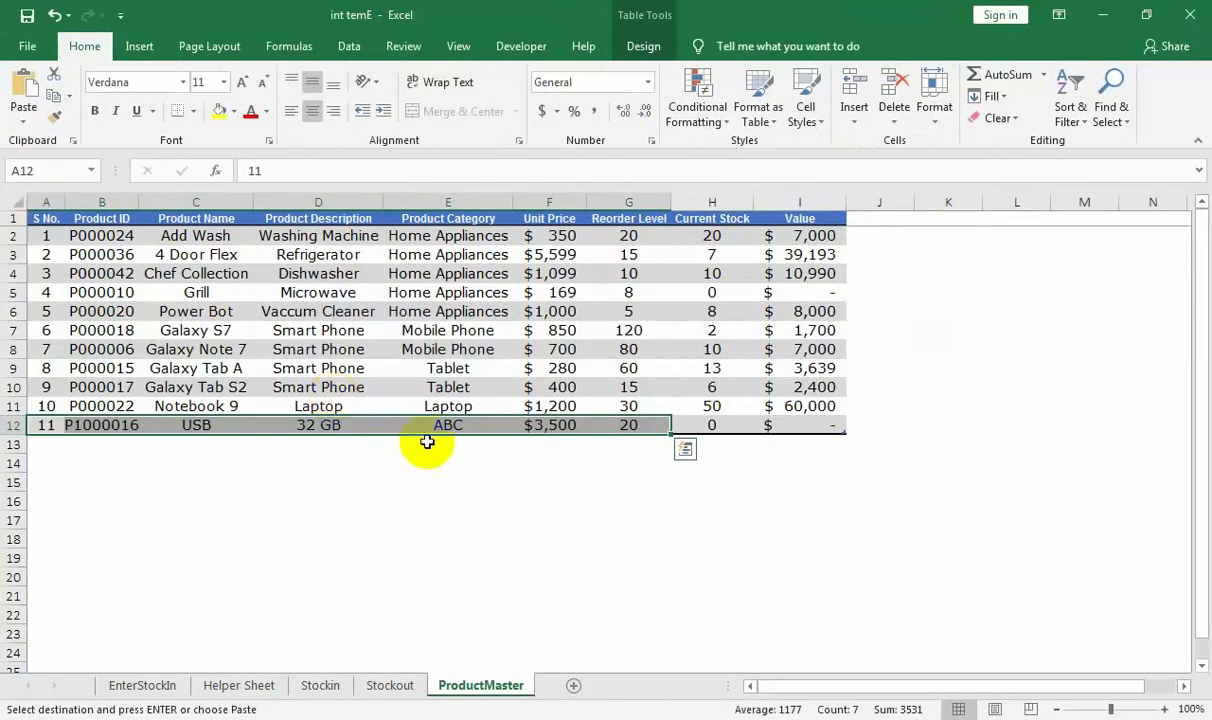
- Clear the new product form's entries from Product ID to Reorder Level in EnterStockIn
left_click(95, 400)
left_click(128, 686)
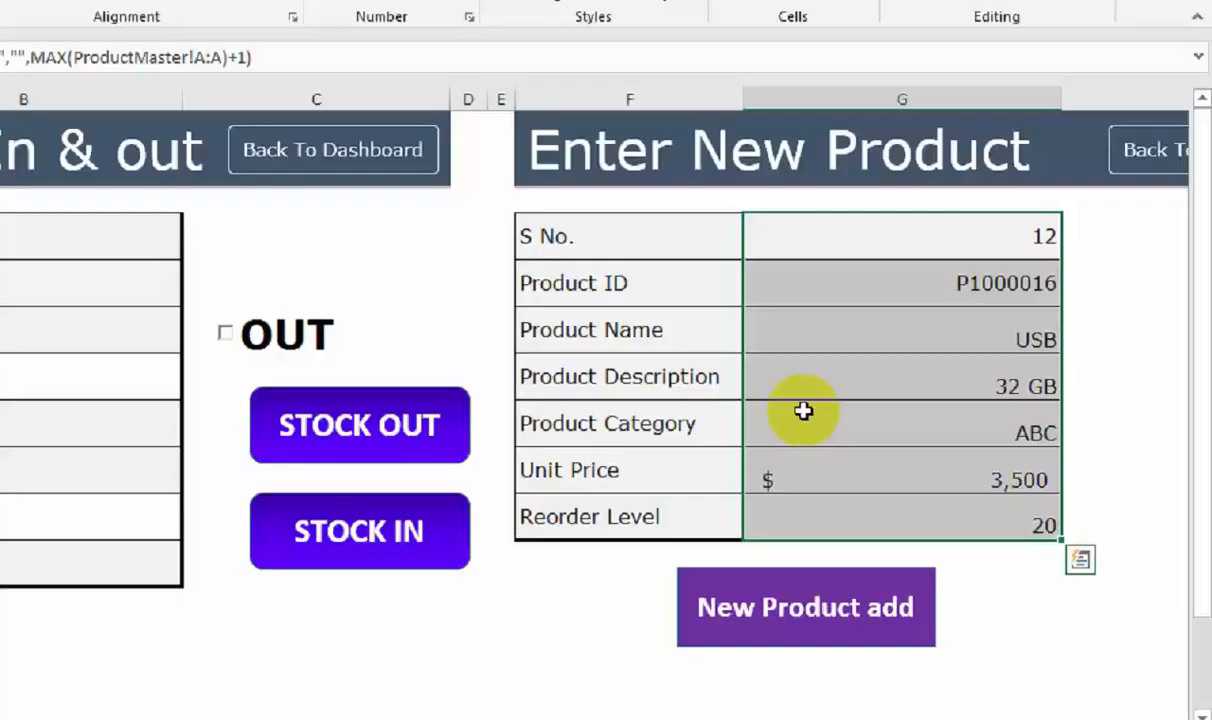
left_click_drag(698, 290, 655, 631)
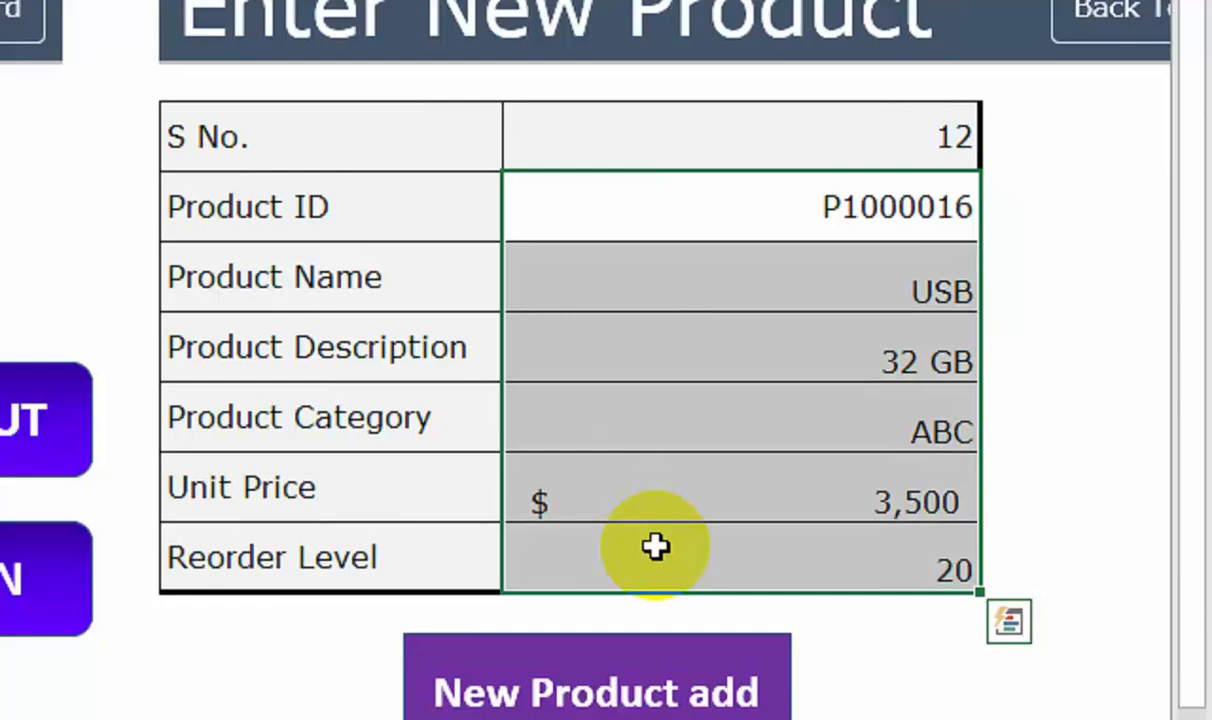
key("Delete")
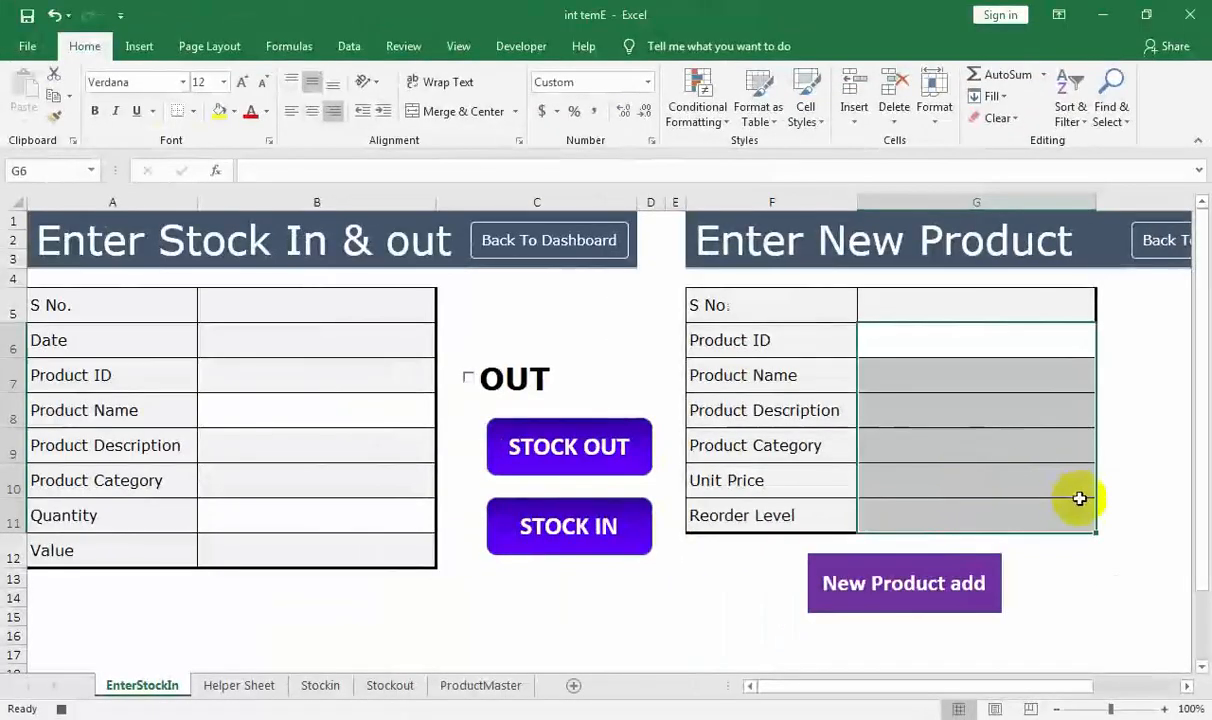
left_click(1028, 479)
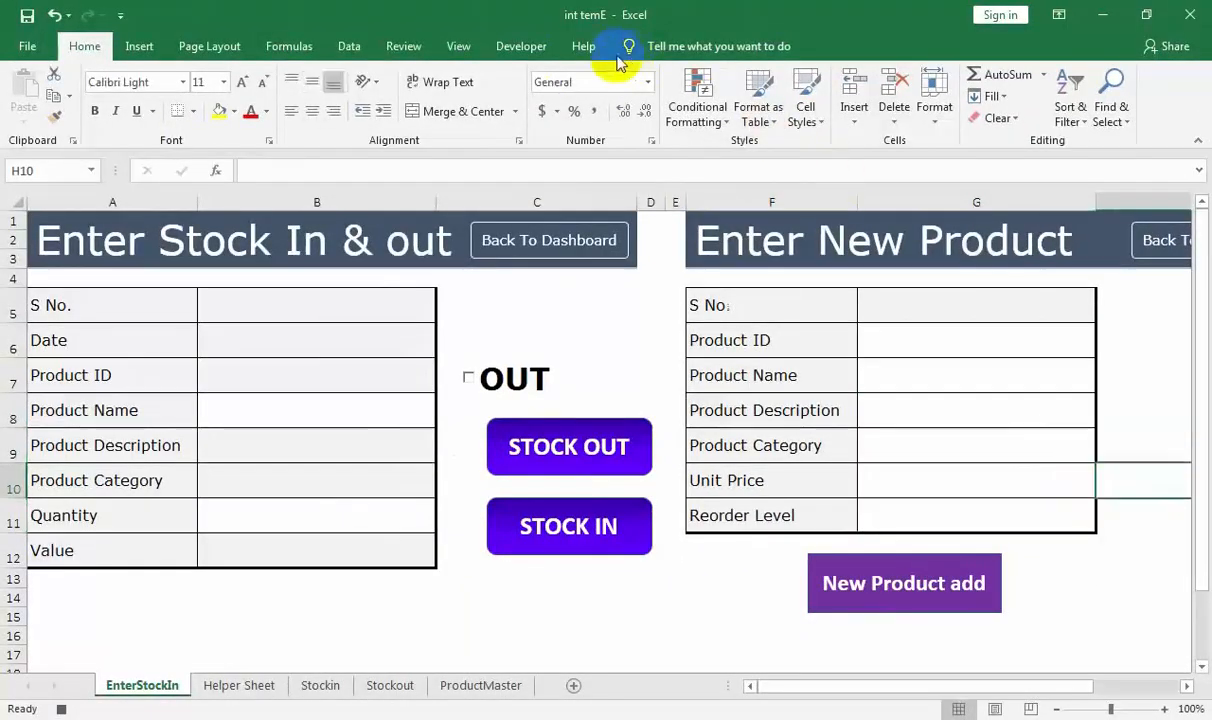
- Stop recording the NEWENTRY macro
left_click(459, 46)
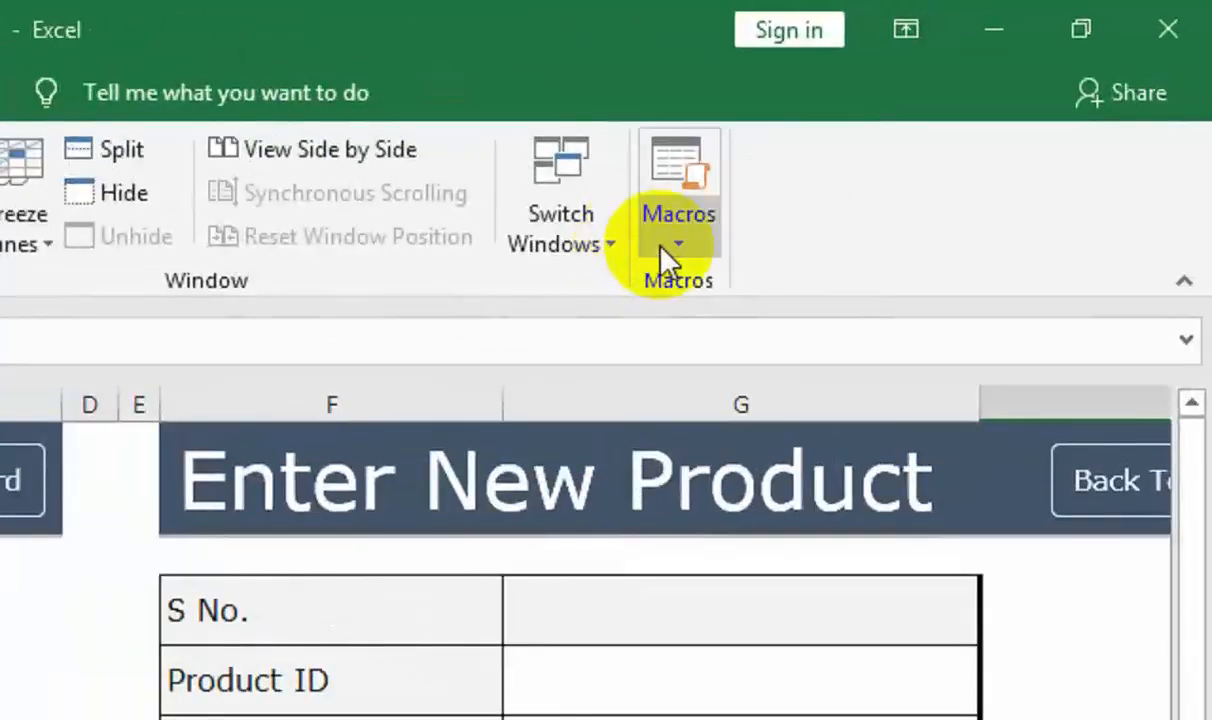
left_click(660, 248)
left_click(676, 332)
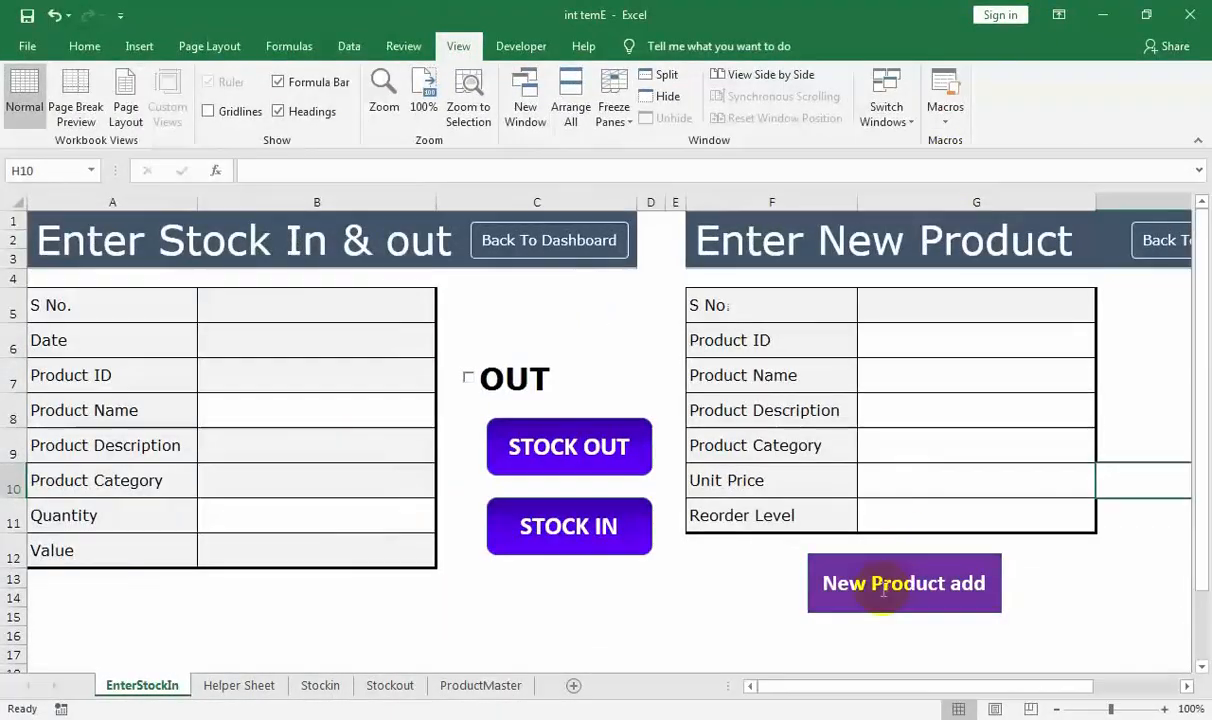
- Assign the NEWENTRY macro from This Workbook to the New Product add shape
right_click(875, 566)
left_click(910, 458)
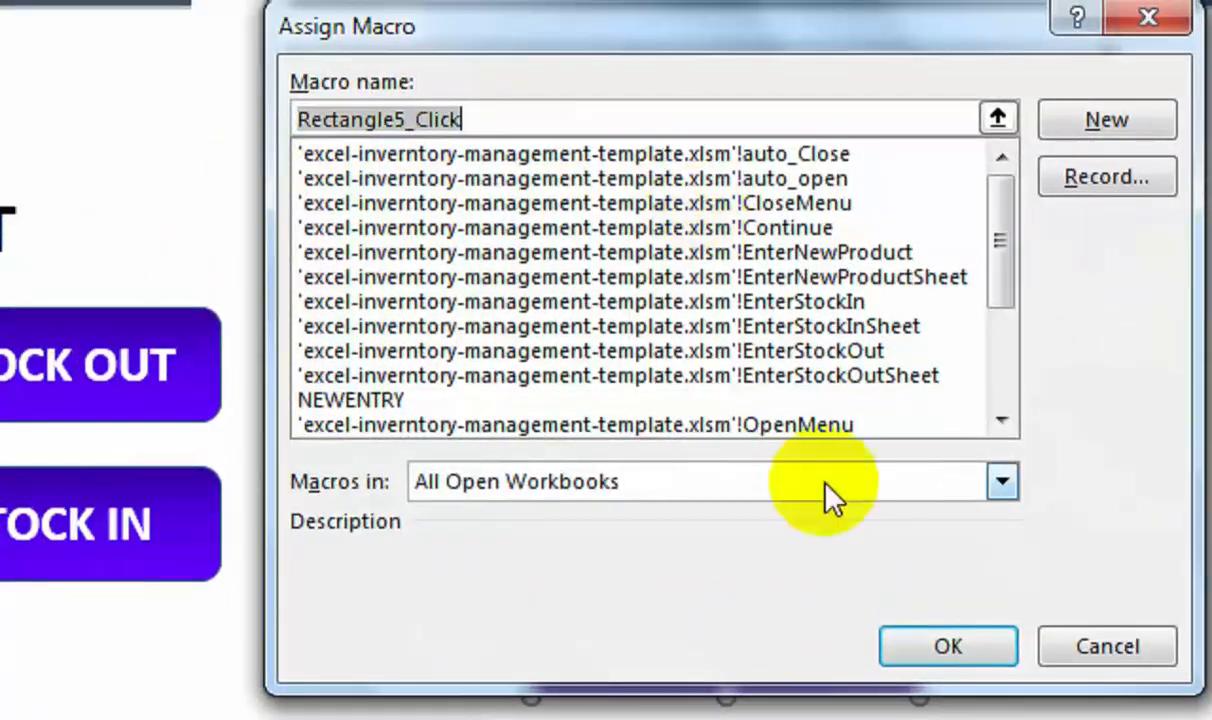
left_click(818, 480)
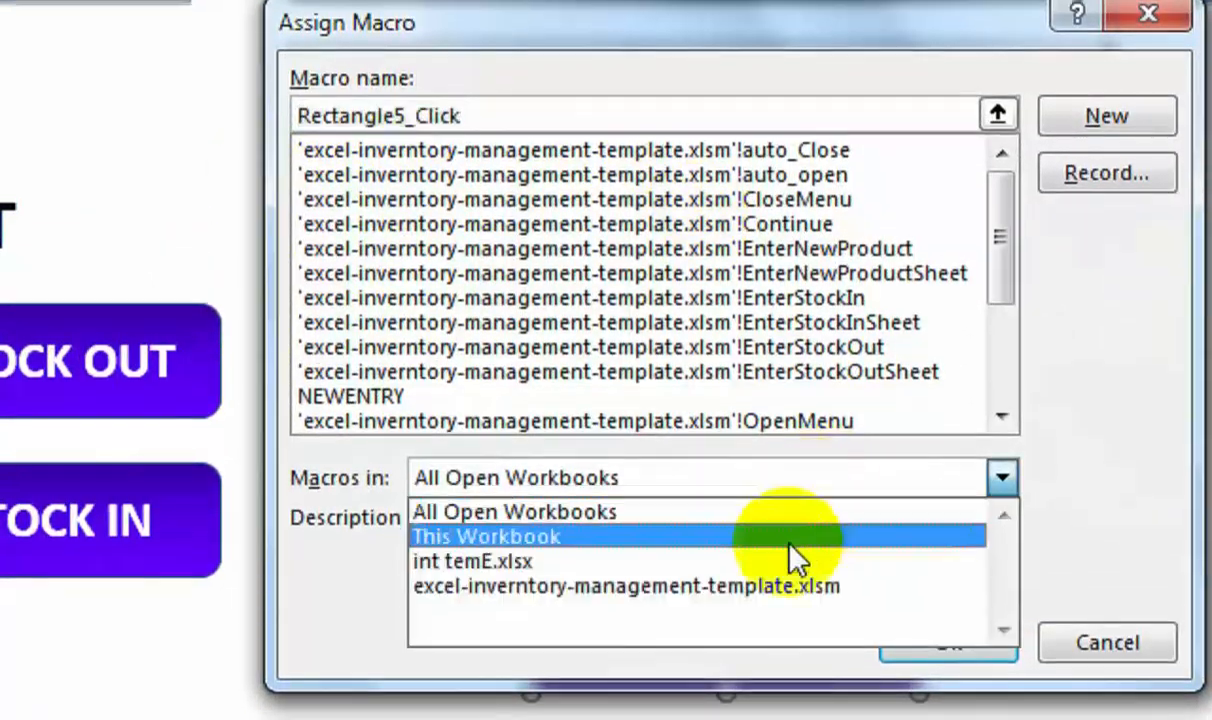
left_click(790, 538)
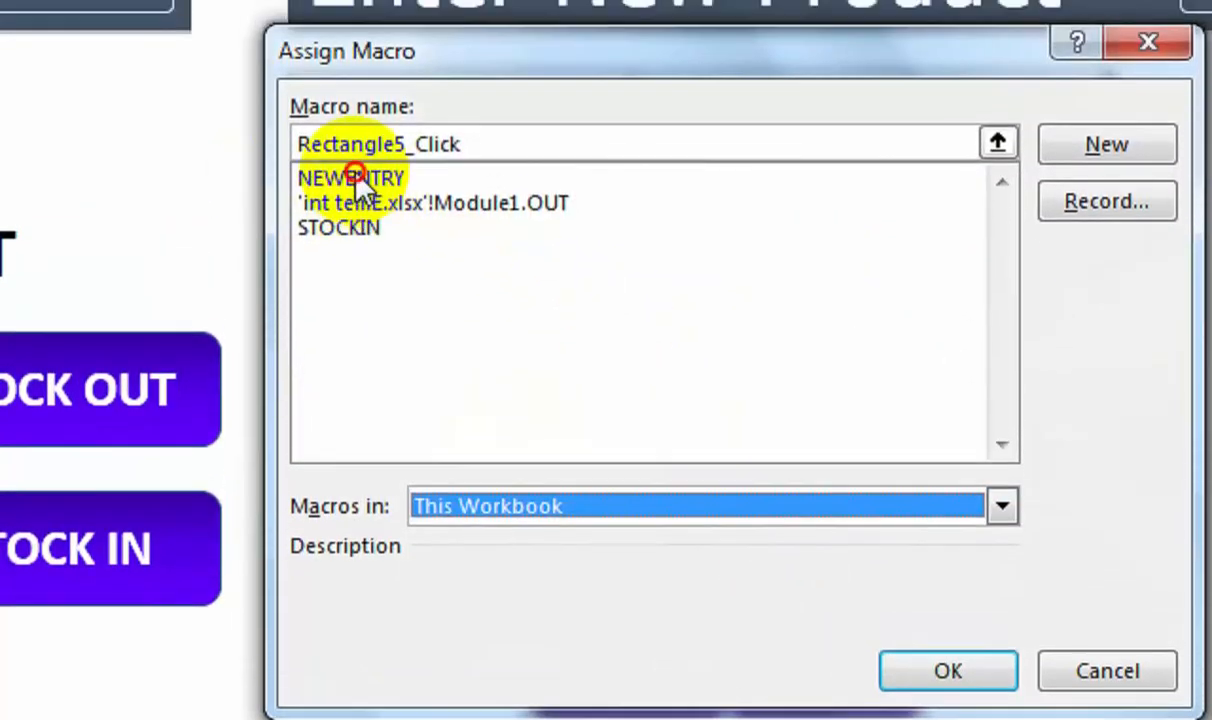
left_click(356, 176)
left_click(948, 671)
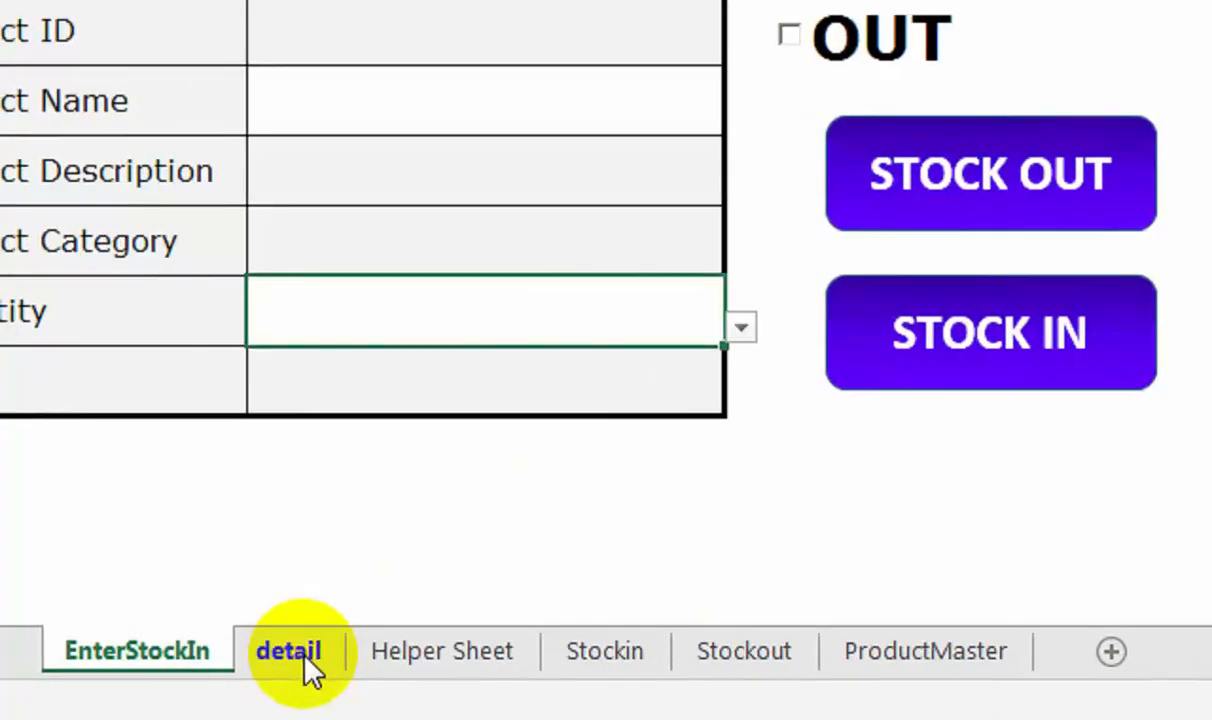
- Paste the copied list of labels, beginning with Current Stock, at A1 of the detail sheet and fit column A's width to it
left_click(306, 656)
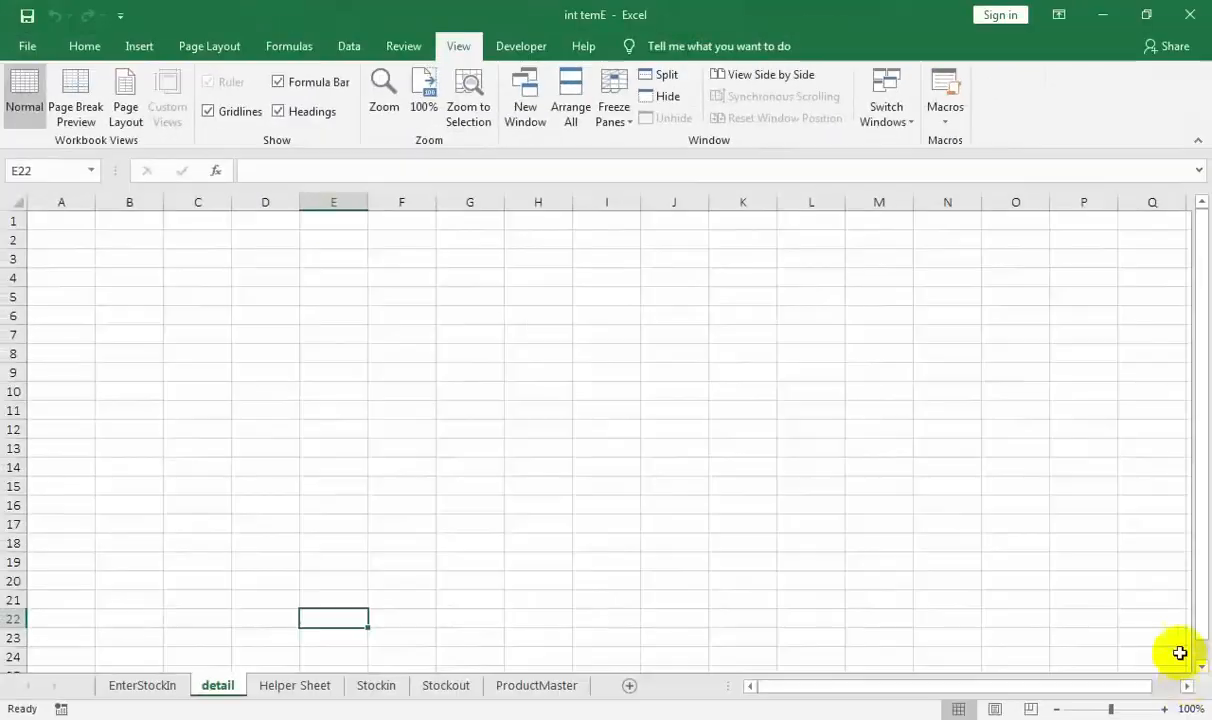
left_click(1149, 709)
left_click_drag(204, 320, 170, 223)
left_click_drag(154, 271, 154, 227)
left_click(180, 286)
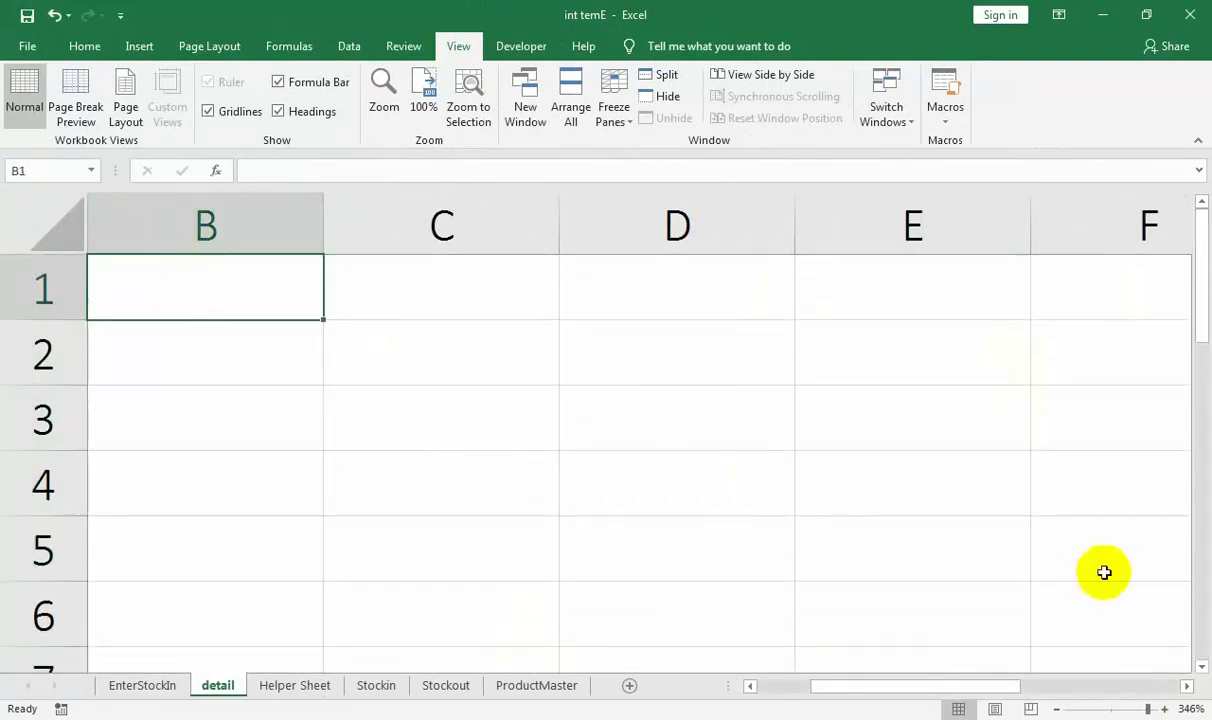
left_click_drag(1141, 709, 1135, 709)
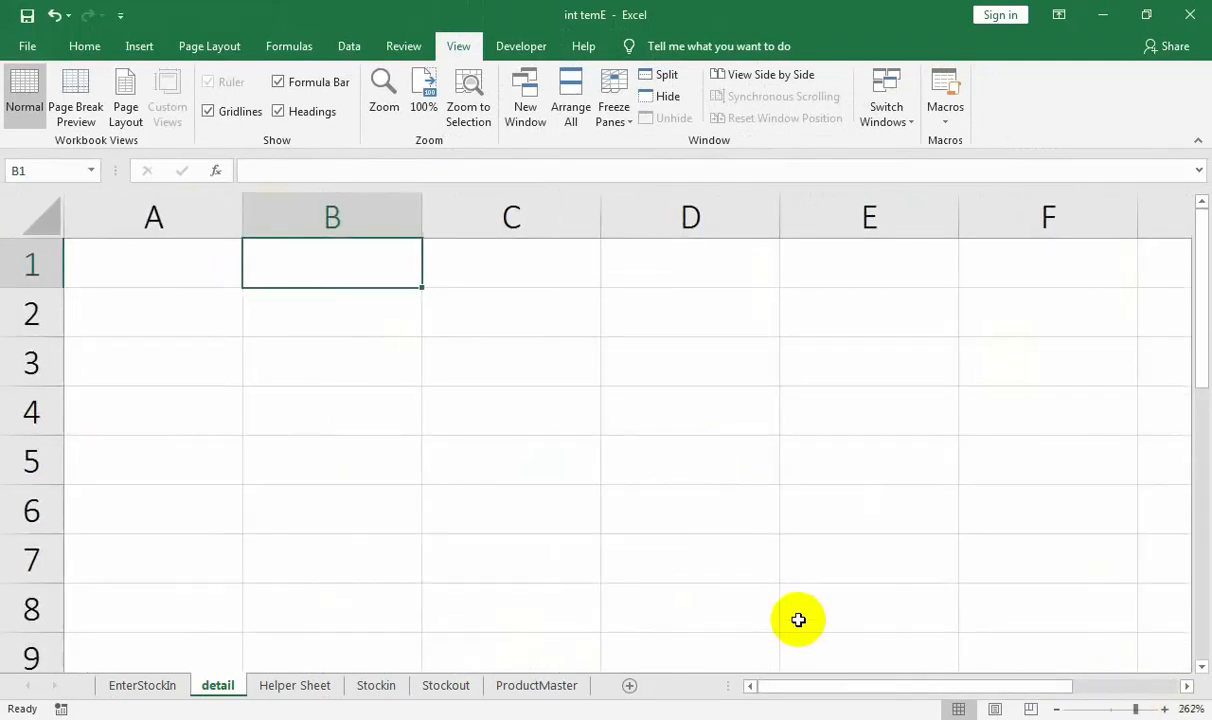
key("Left")
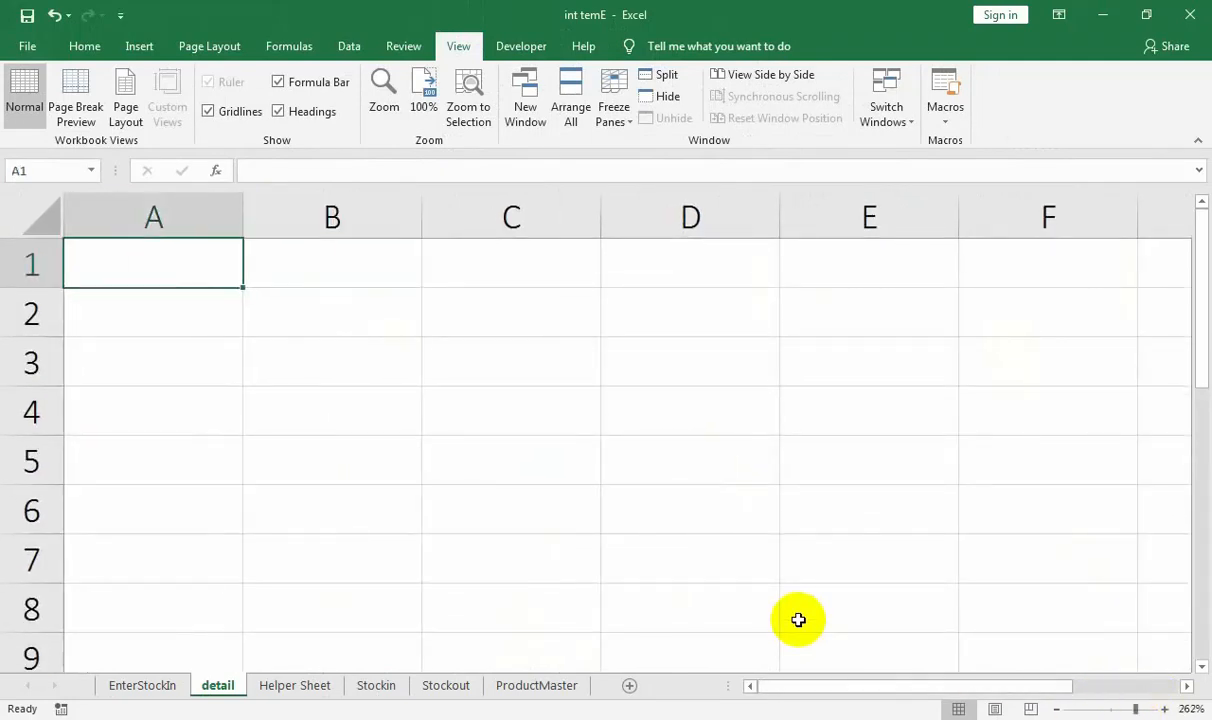
key("ctrl+v")
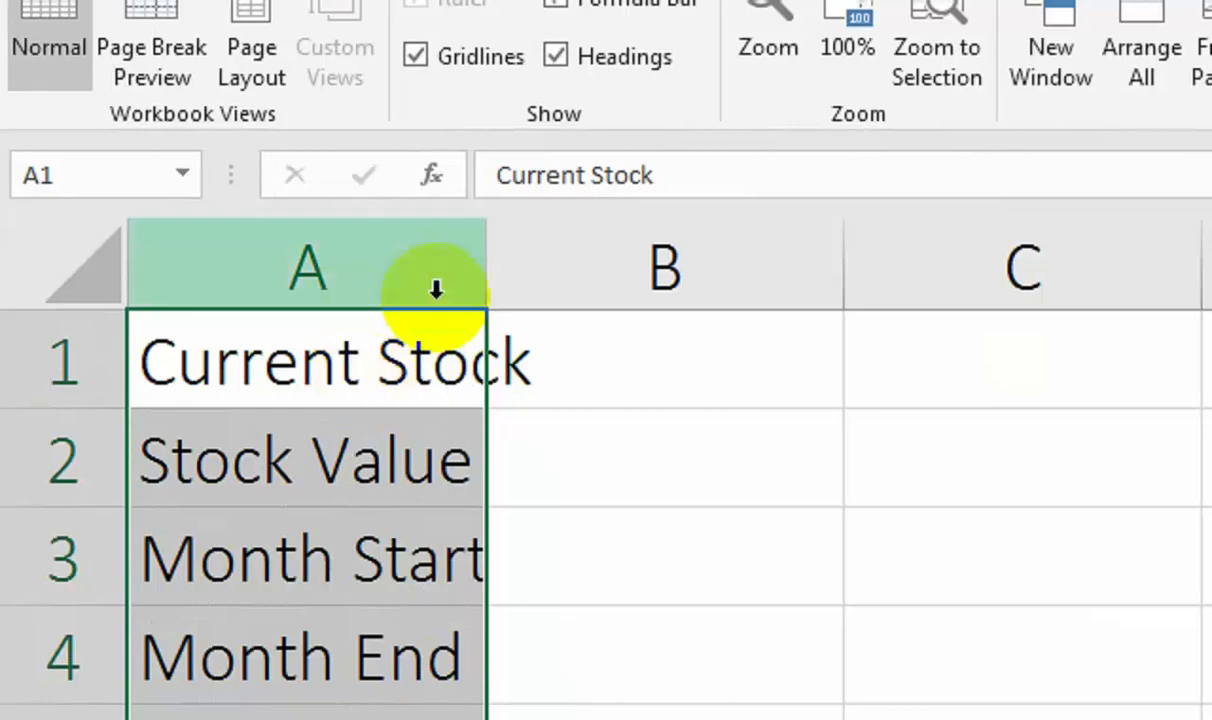
double_click(482, 252)
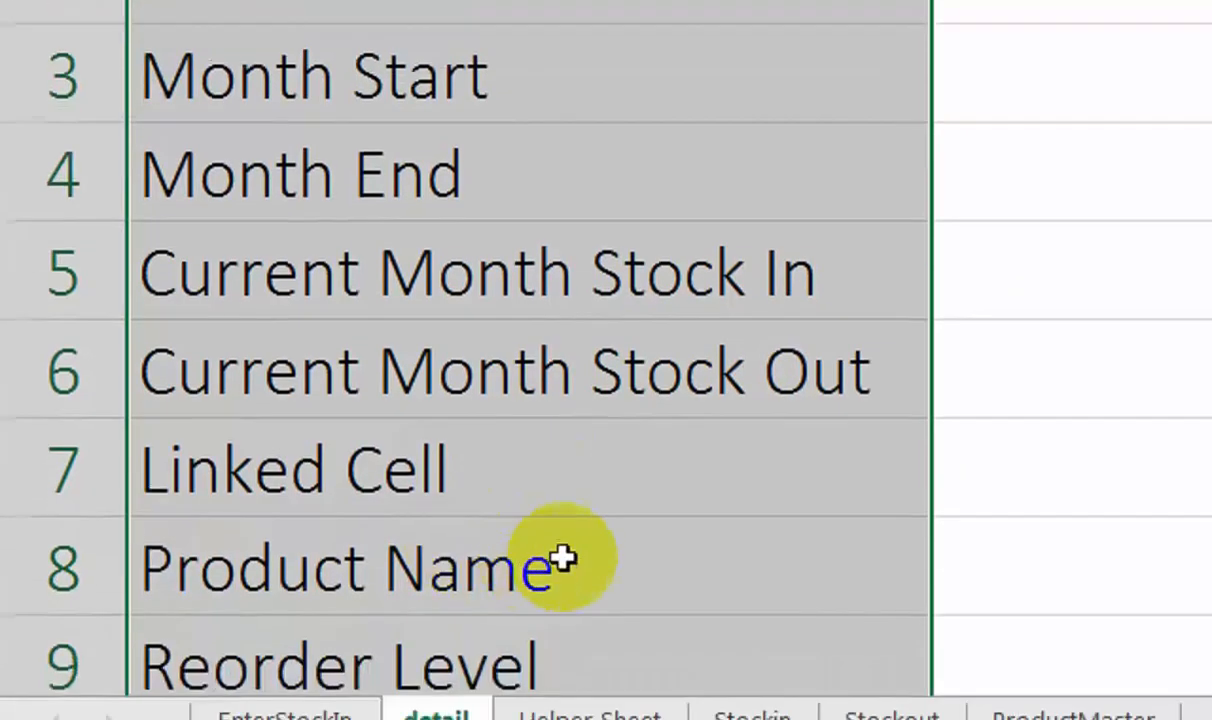
left_click(465, 625)
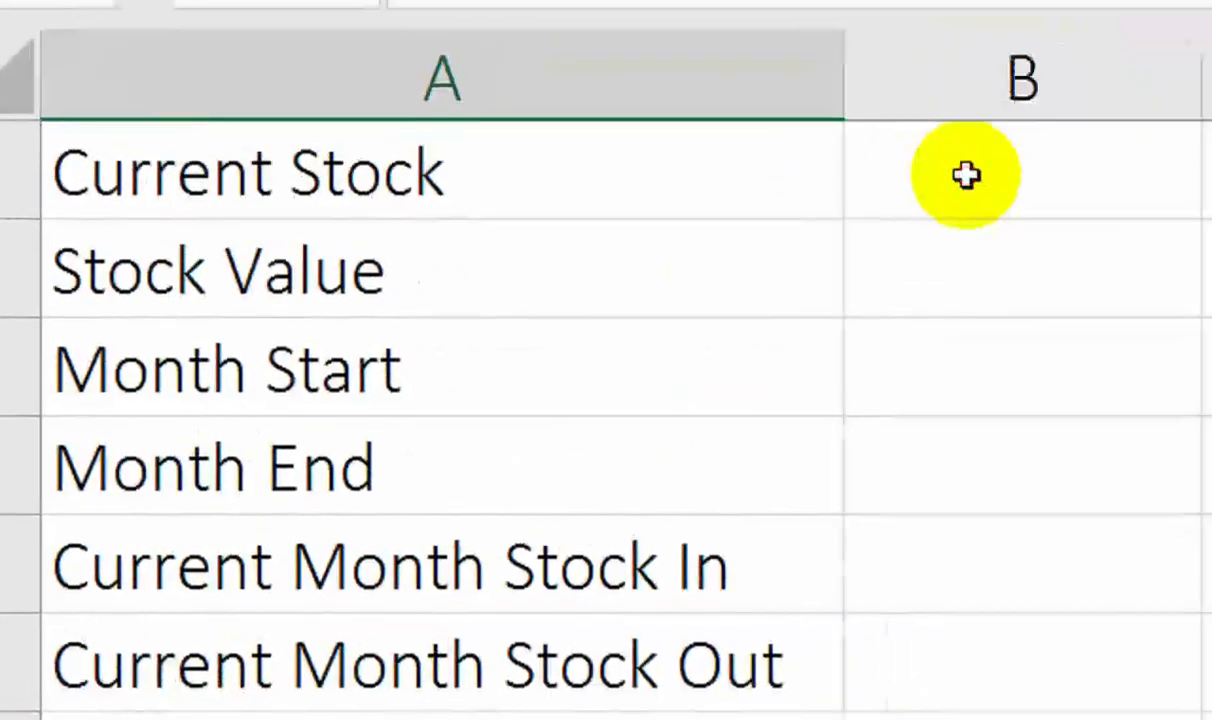
- Enter =SUM(ProductMaster!H:H) in B1 of the detail sheet to total the Current Stock column
left_click(966, 176)
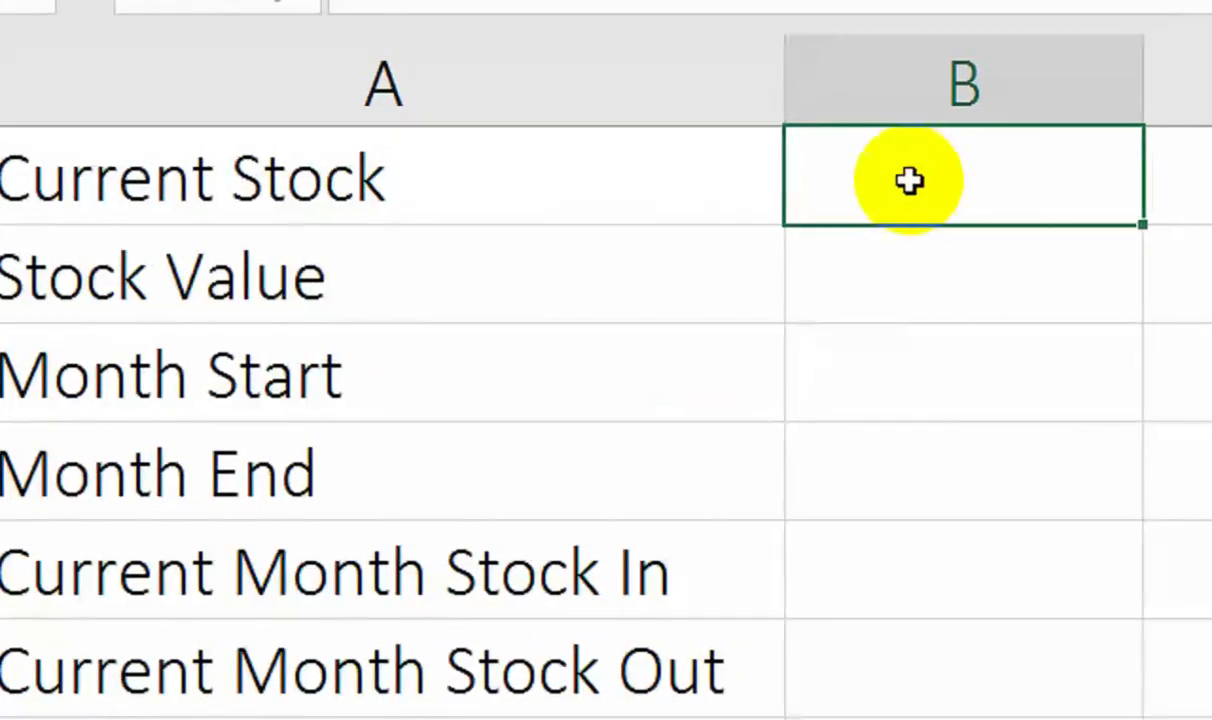
type("=sum")
key("Tab")
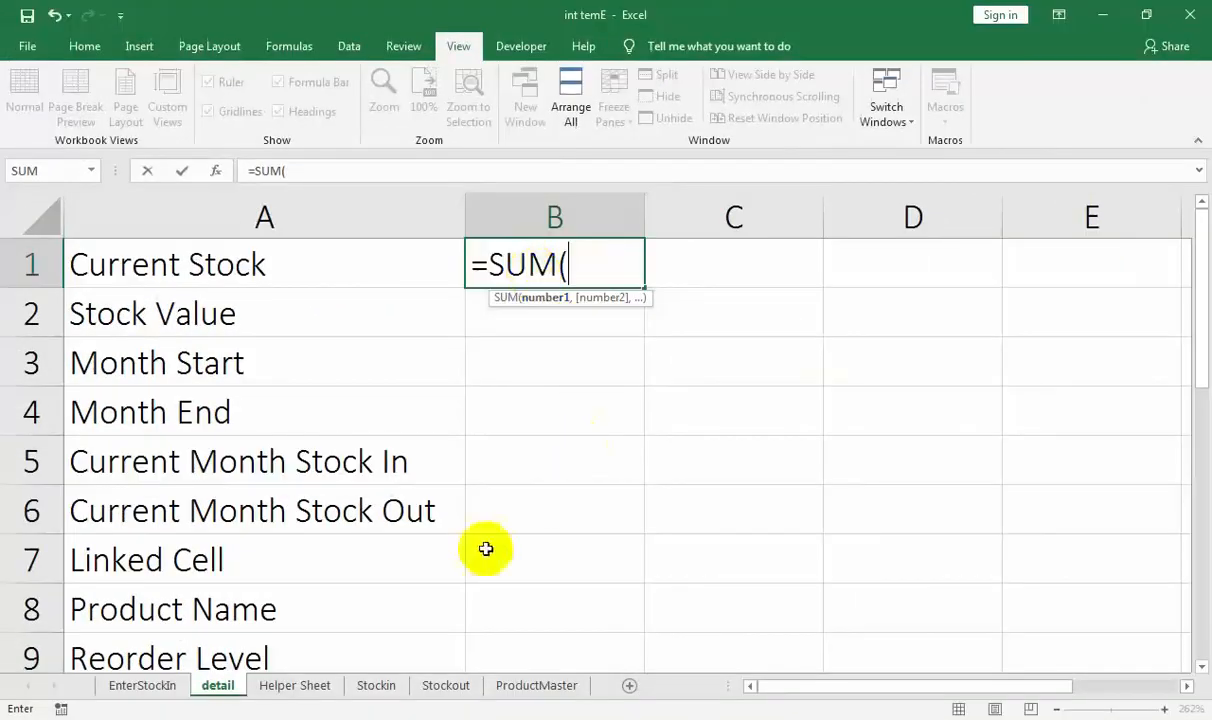
left_click(560, 682)
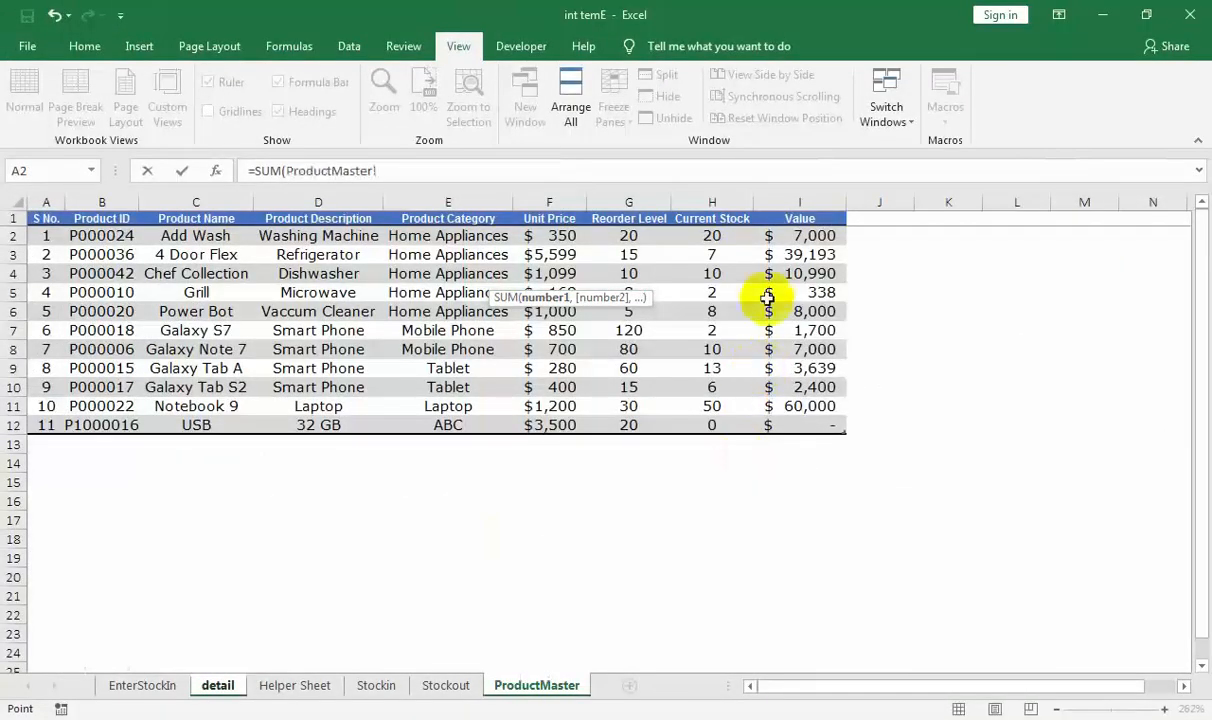
left_click(712, 202)
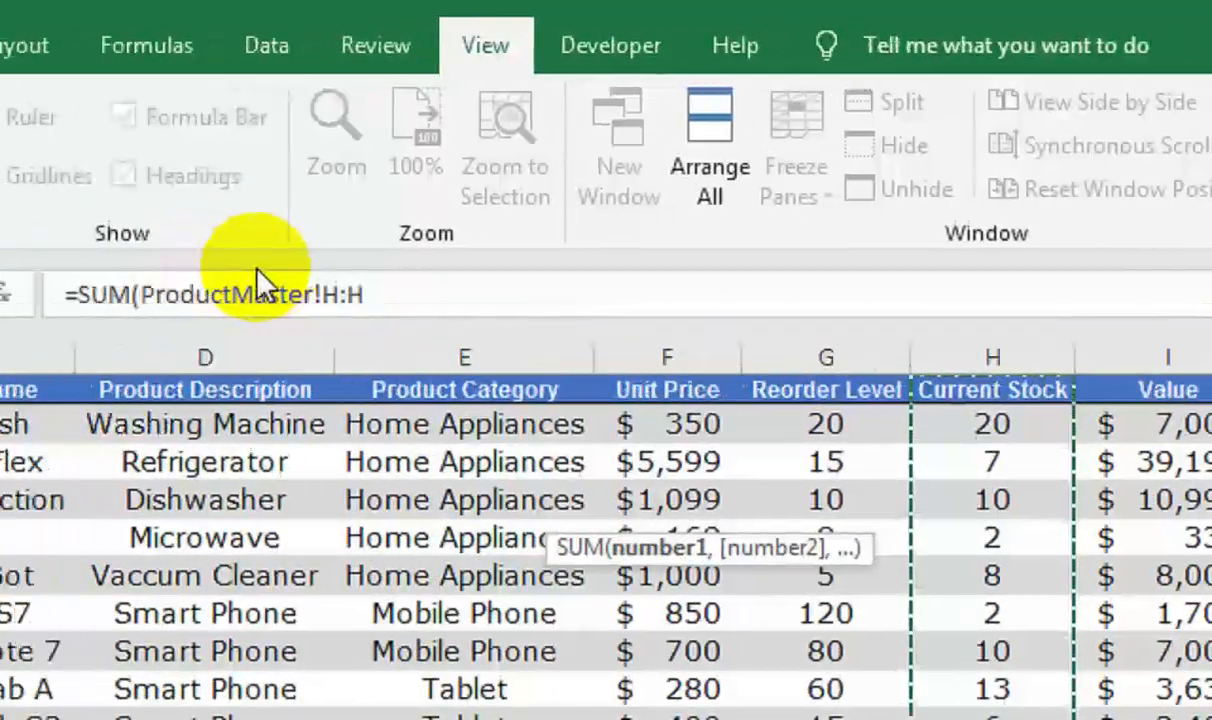
type(")")
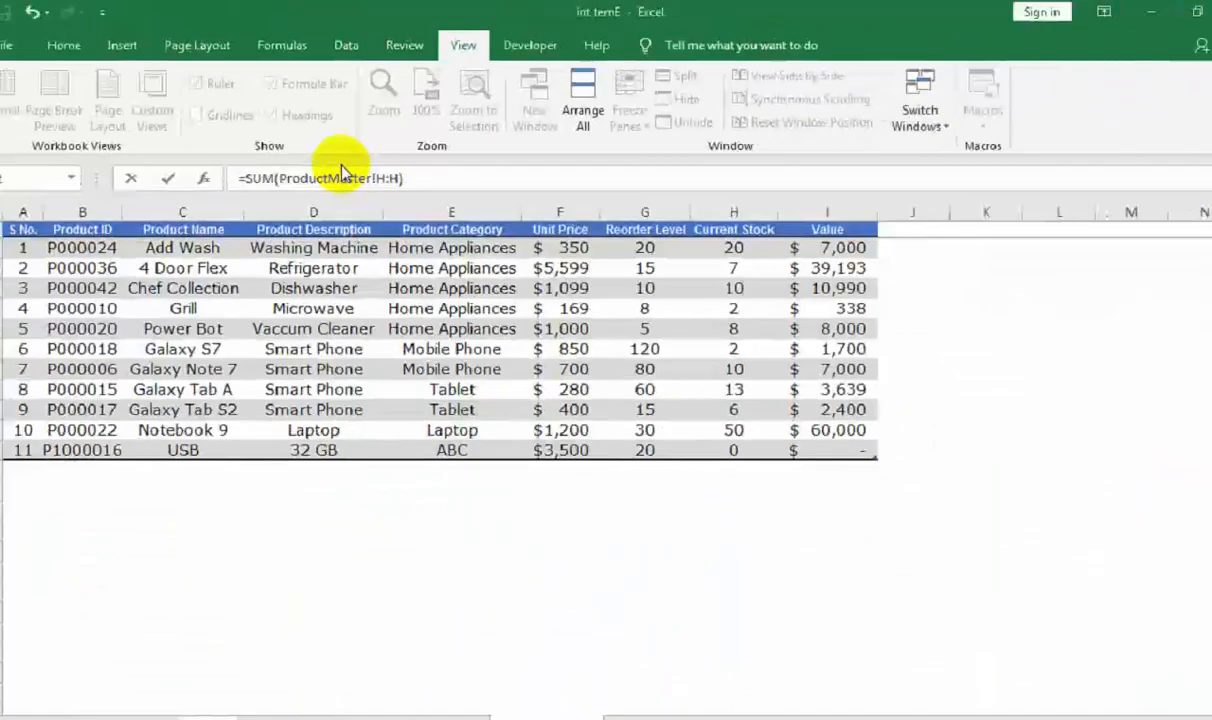
key("Return")
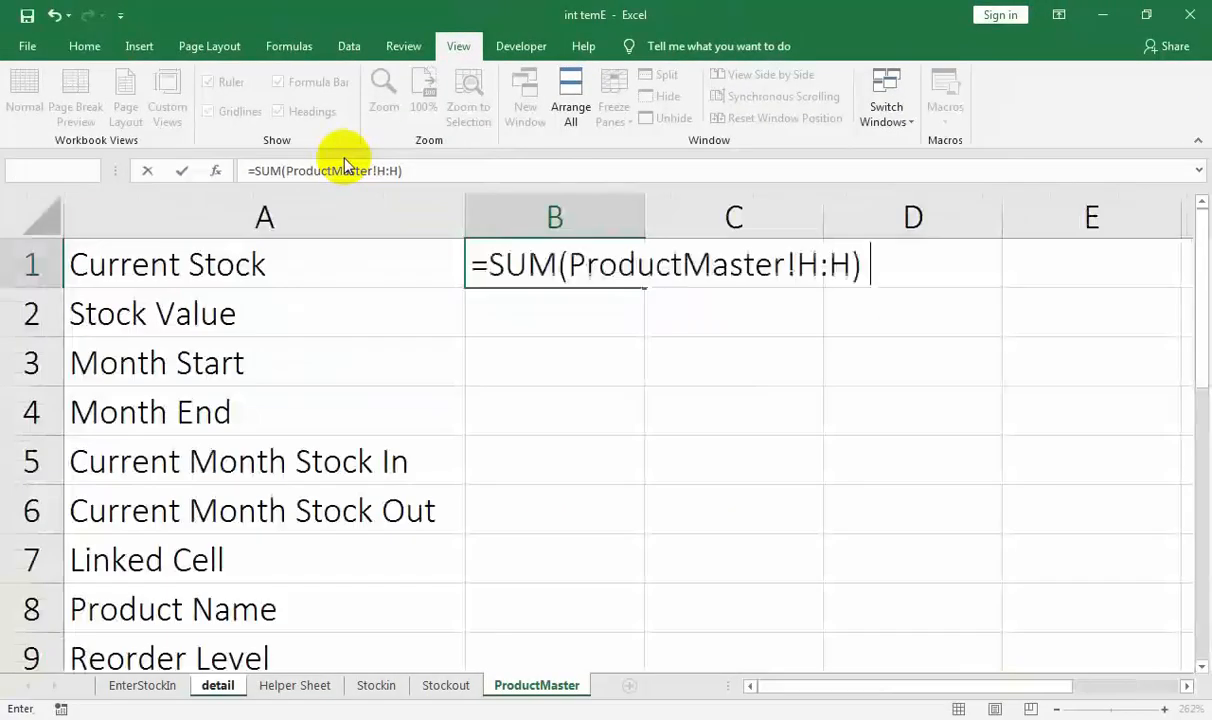
left_click(518, 250)
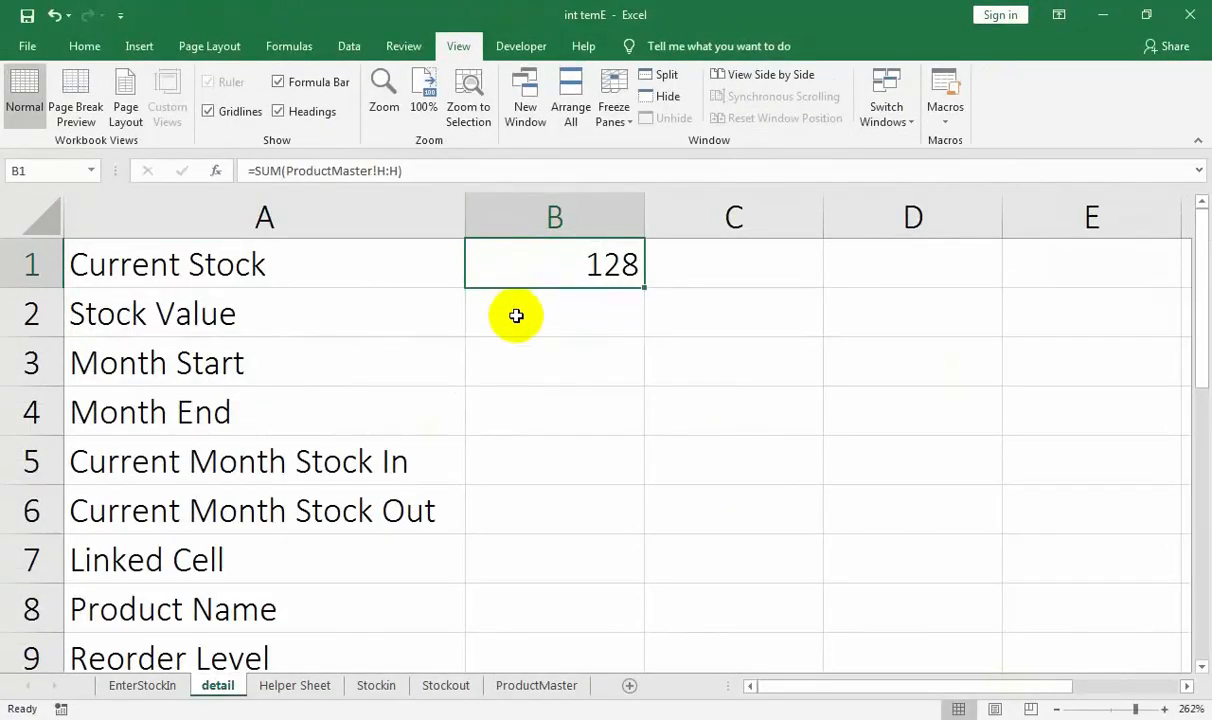
- Total the ProductMaster Value column (I:I) with a SUM formula in B2, beside Stock Value
left_click(502, 305)
type("=su")
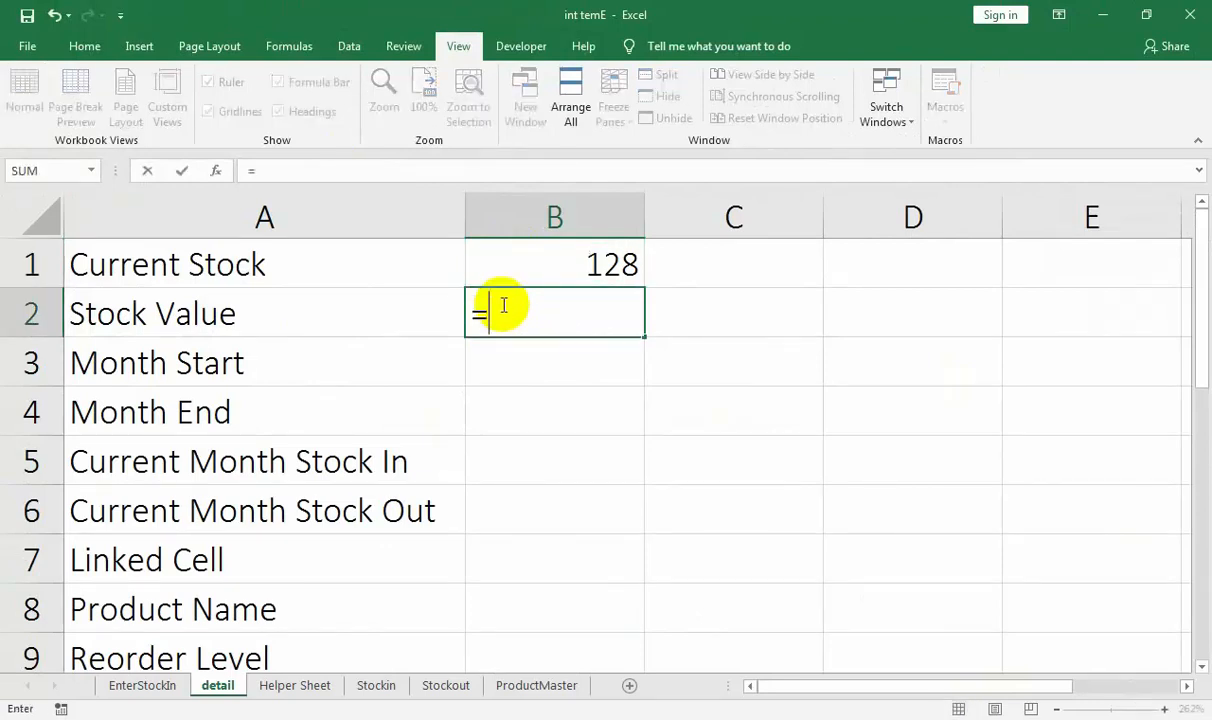
key("Tab")
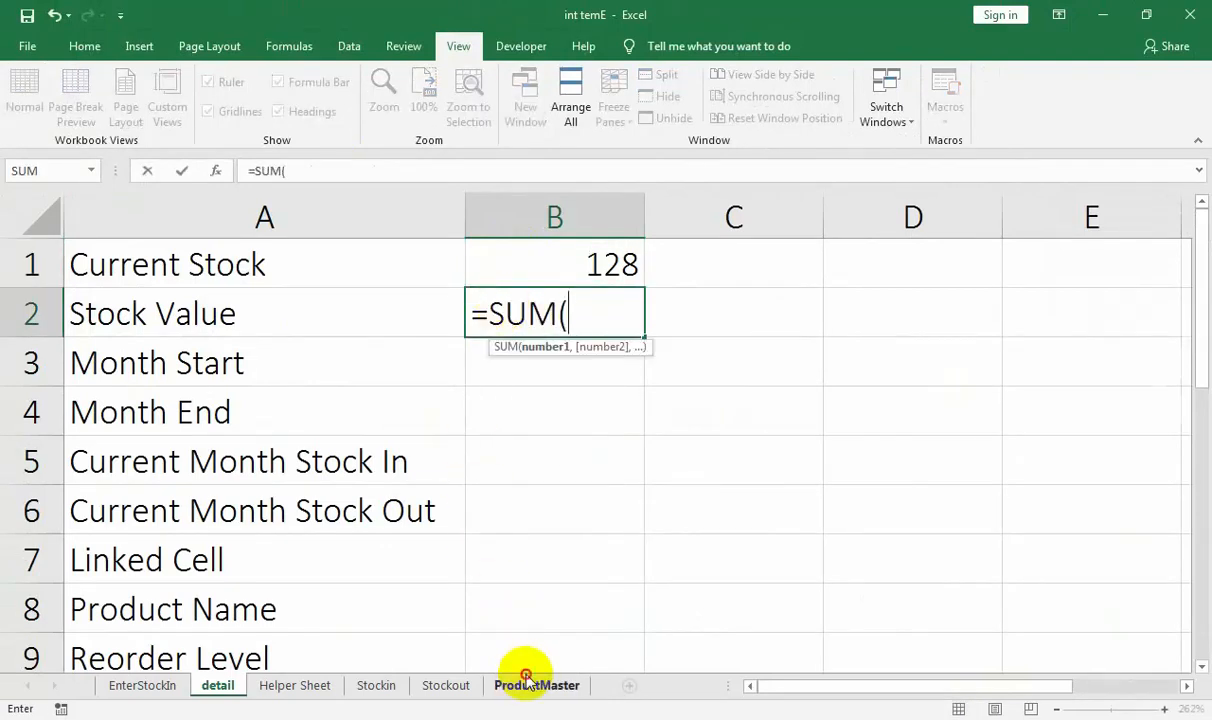
left_click(527, 683)
left_click(797, 201)
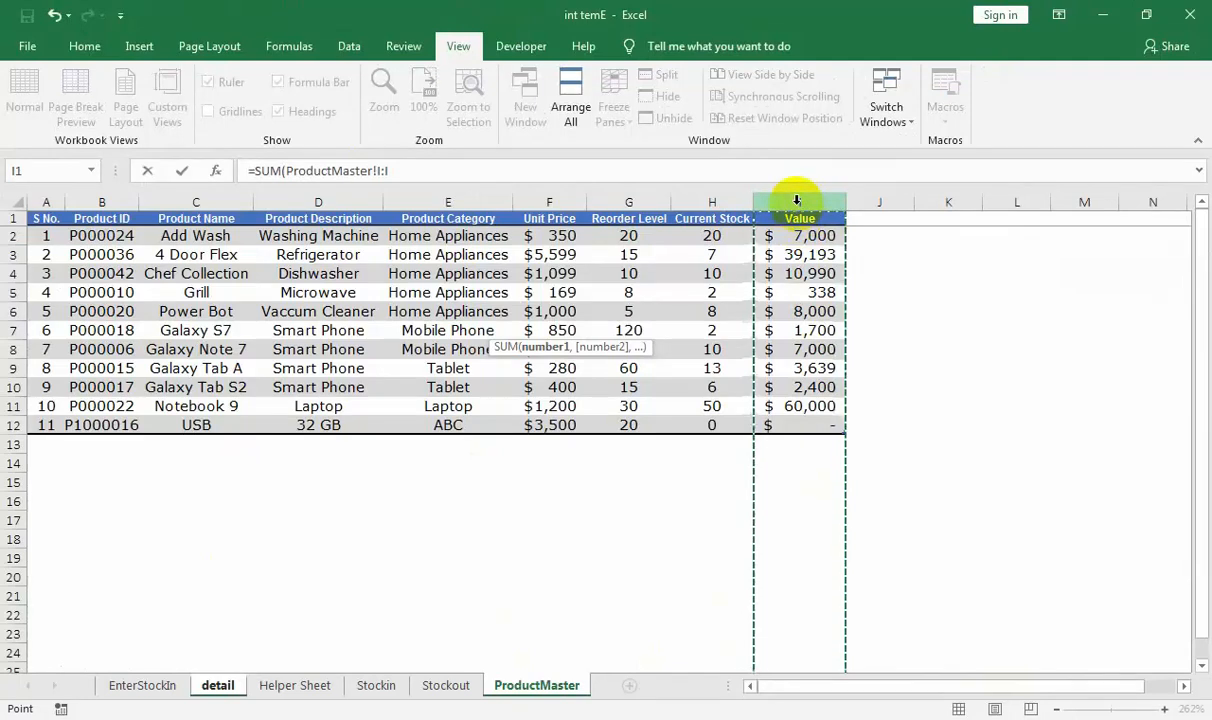
key("Return")
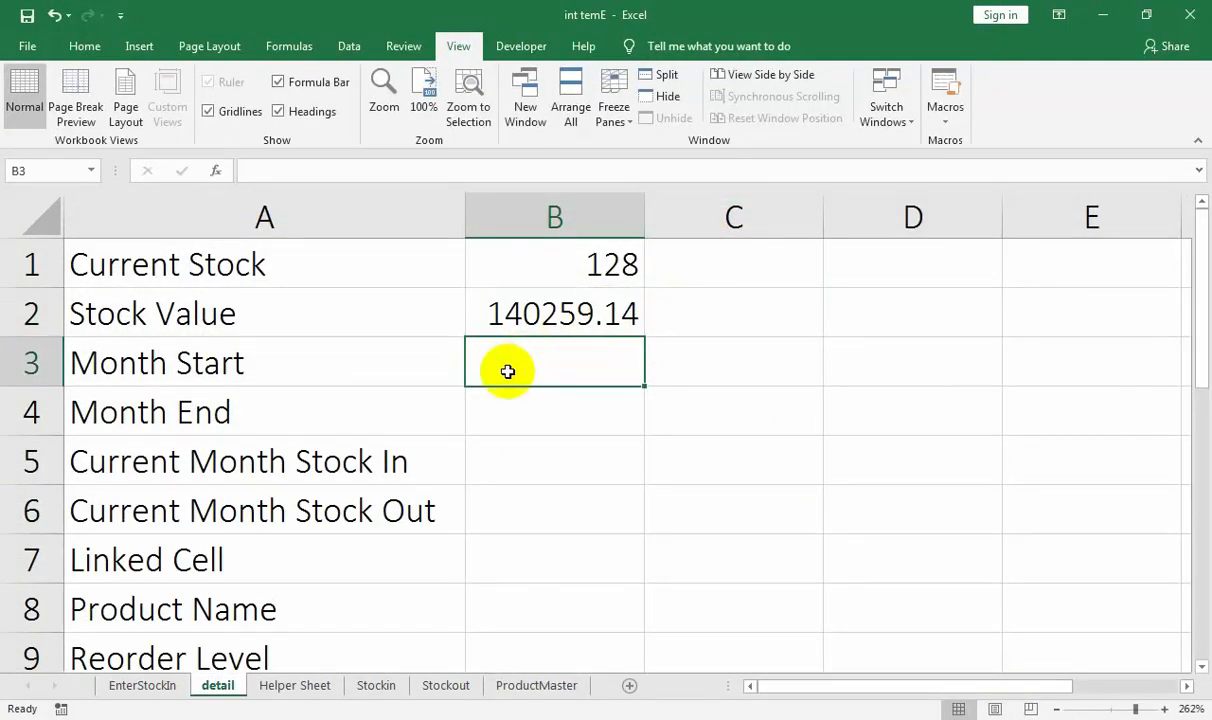
- Enter =DATE(YEAR(TODAY()),MONTH(TODAY()),1)-1 in B3 for Month Start
type("=date")
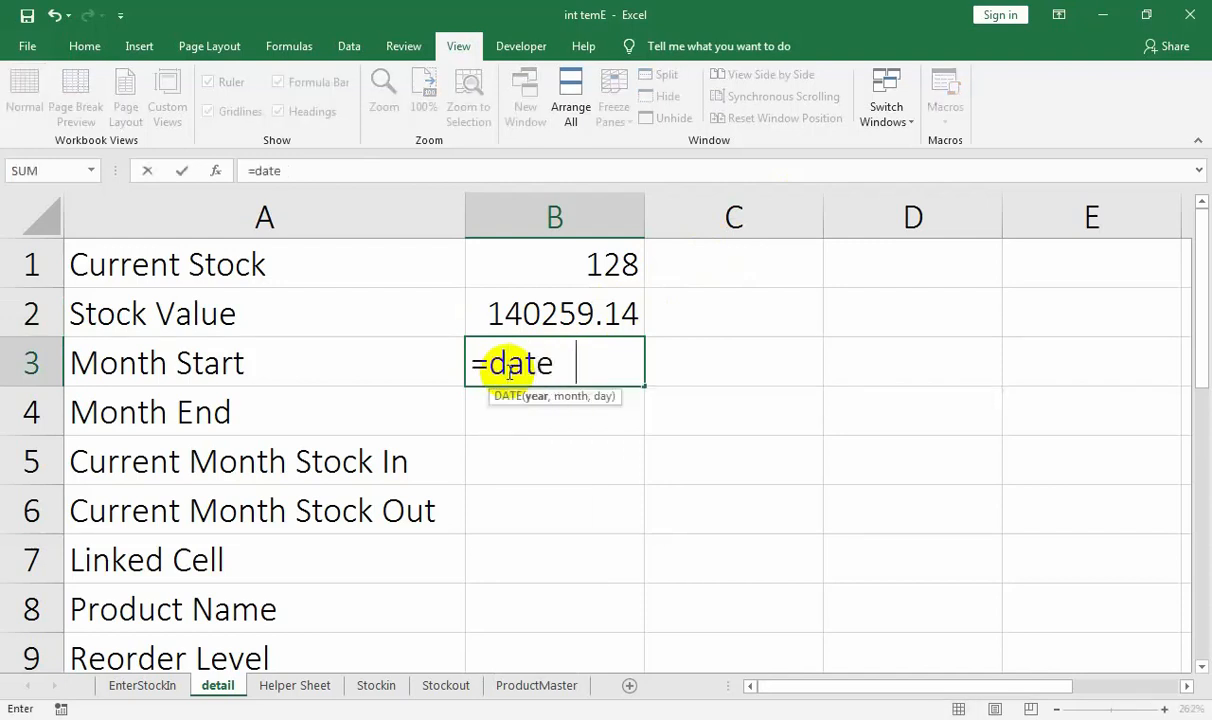
type("(ye")
key("Tab")
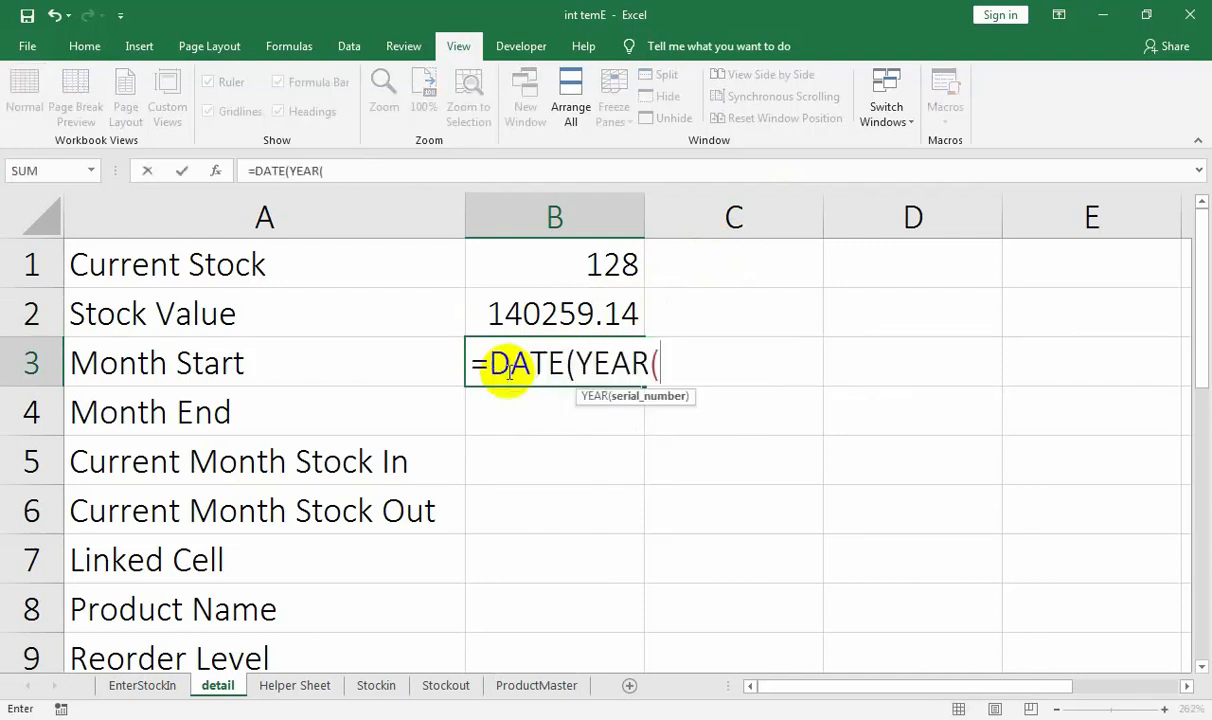
type("toda")
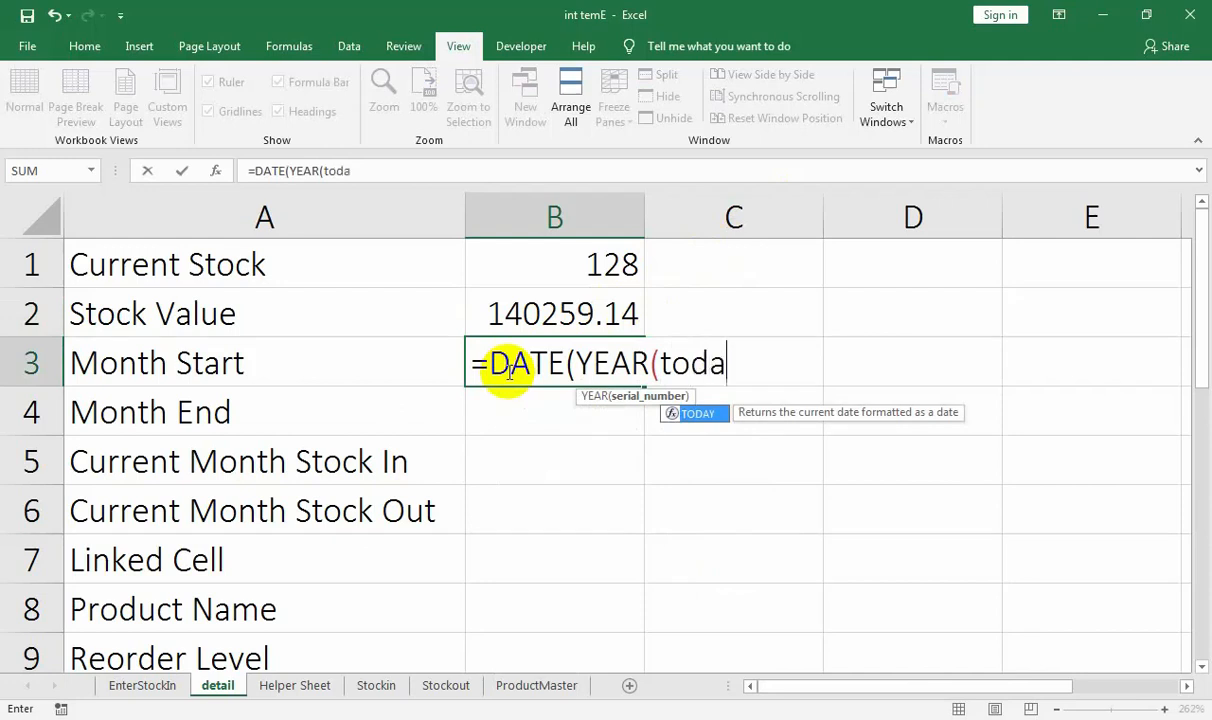
type("y")
key("Tab")
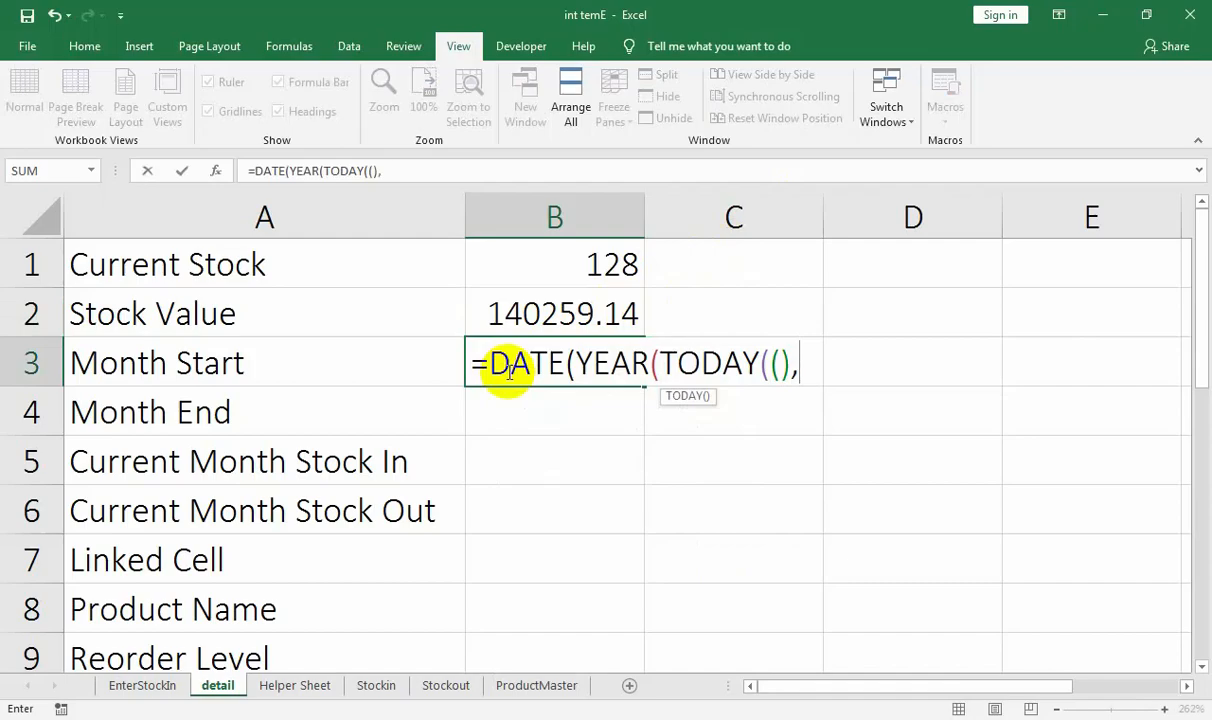
left_click(777, 366)
key("BackSpace")
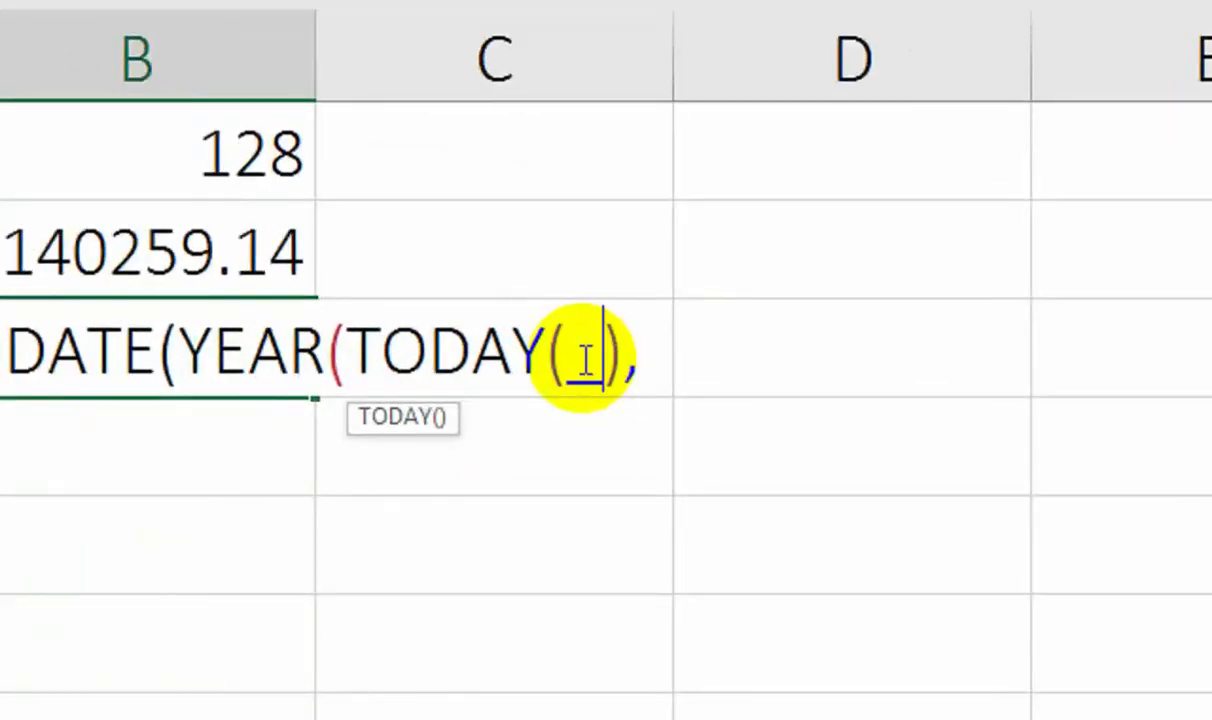
type(")")
key("Right")
key("Right")
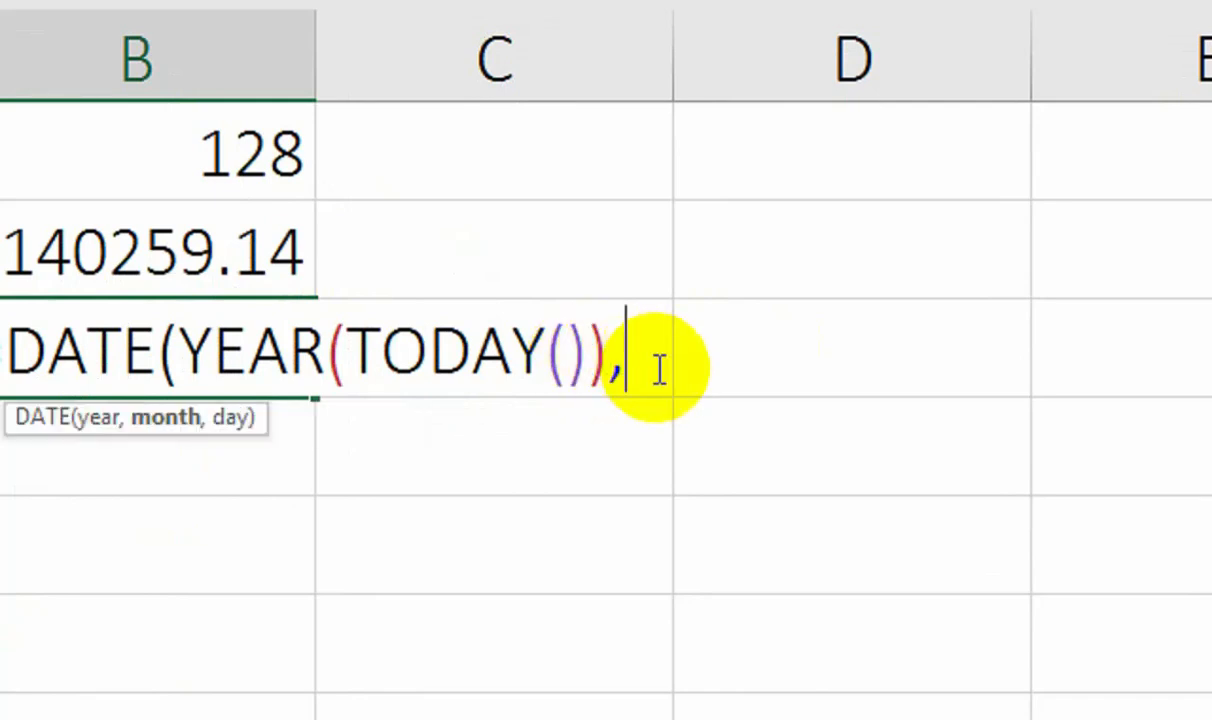
type("MONTH(")
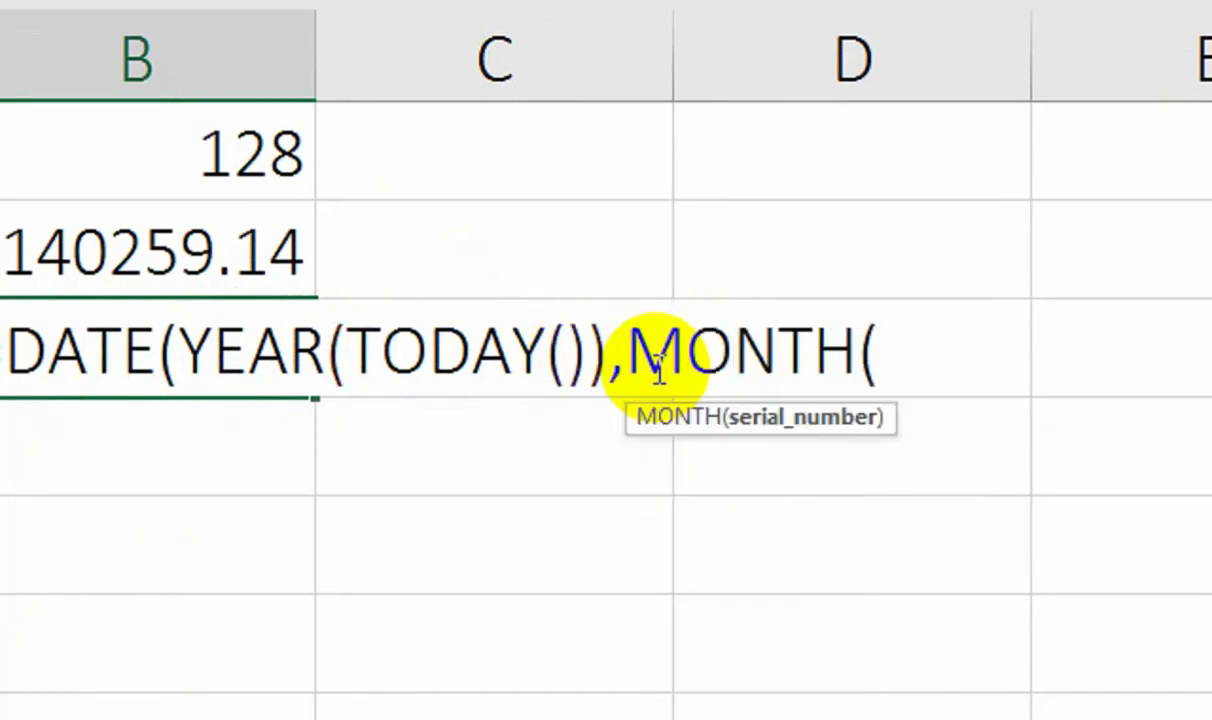
type("TODAY())")
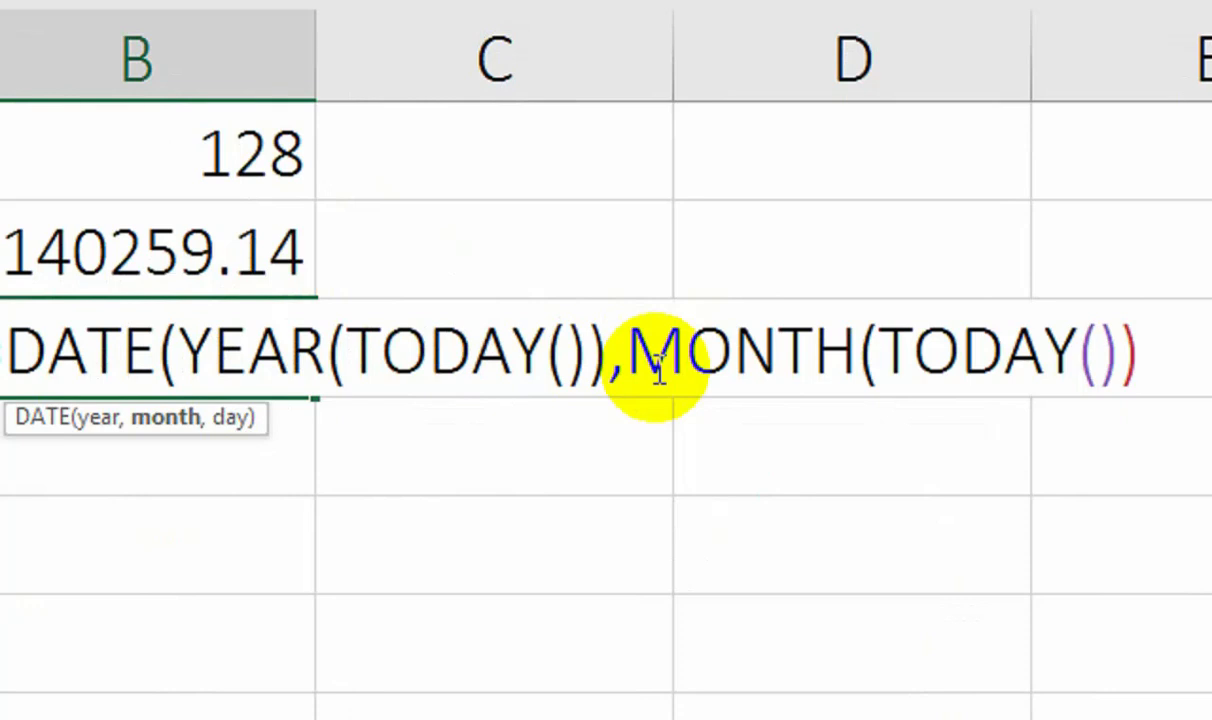
type(",1")
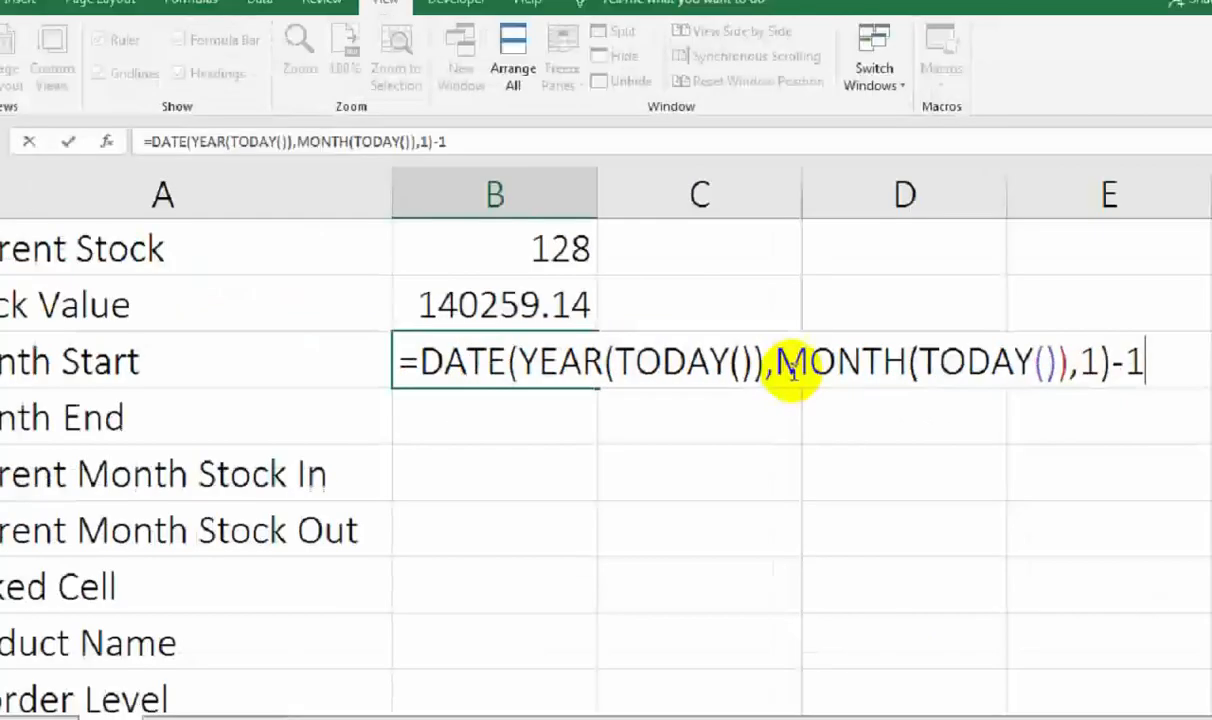
key("Return")
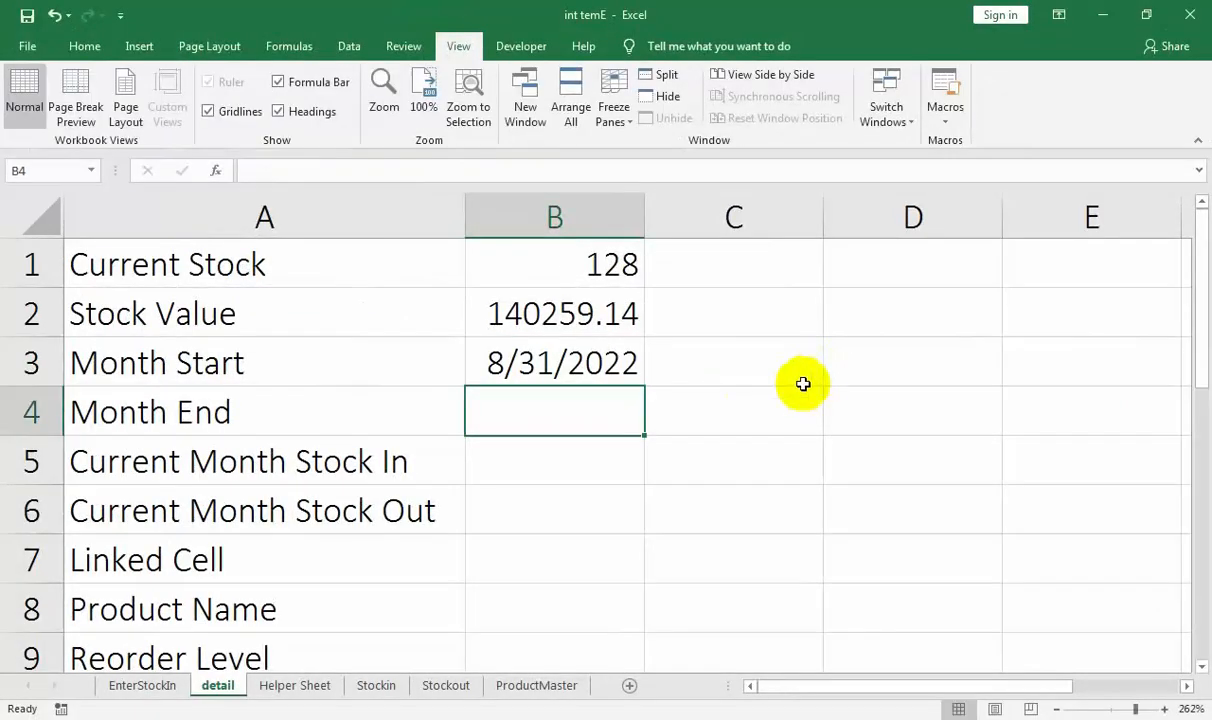
- Format the Month Start date in B3 in the day-month-year style with an abbreviated month name
left_click(322, 370)
left_click(611, 366)
key("ctrl+shift+numbersign")
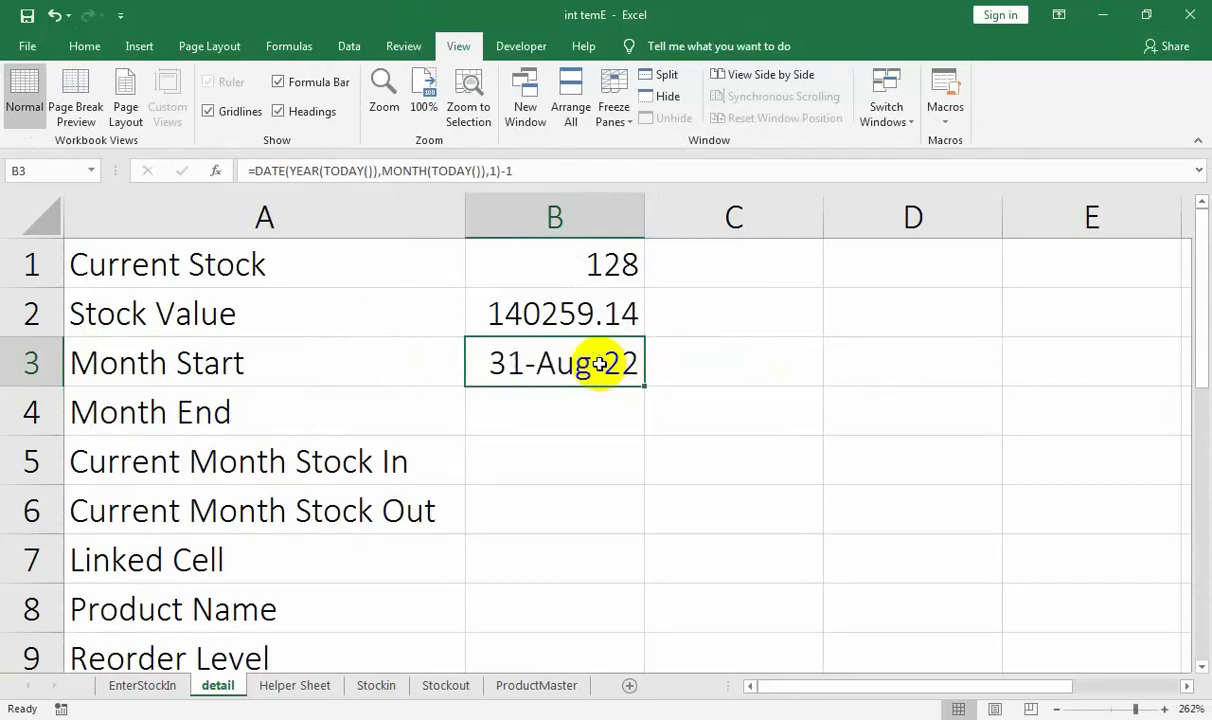
- Enter =EOMONTH(TODAY(),0)+1 in B4 for Month End and format it as a day-month-year date with abbreviated month name
left_click(563, 400)
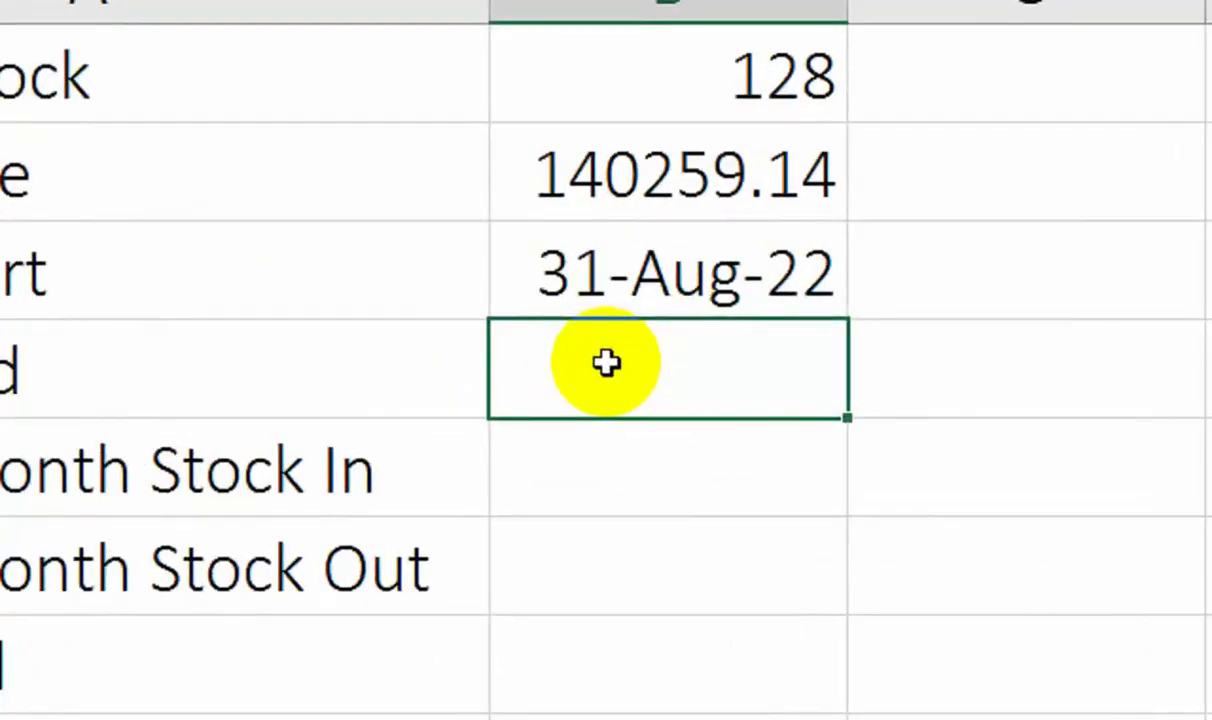
type("=EO")
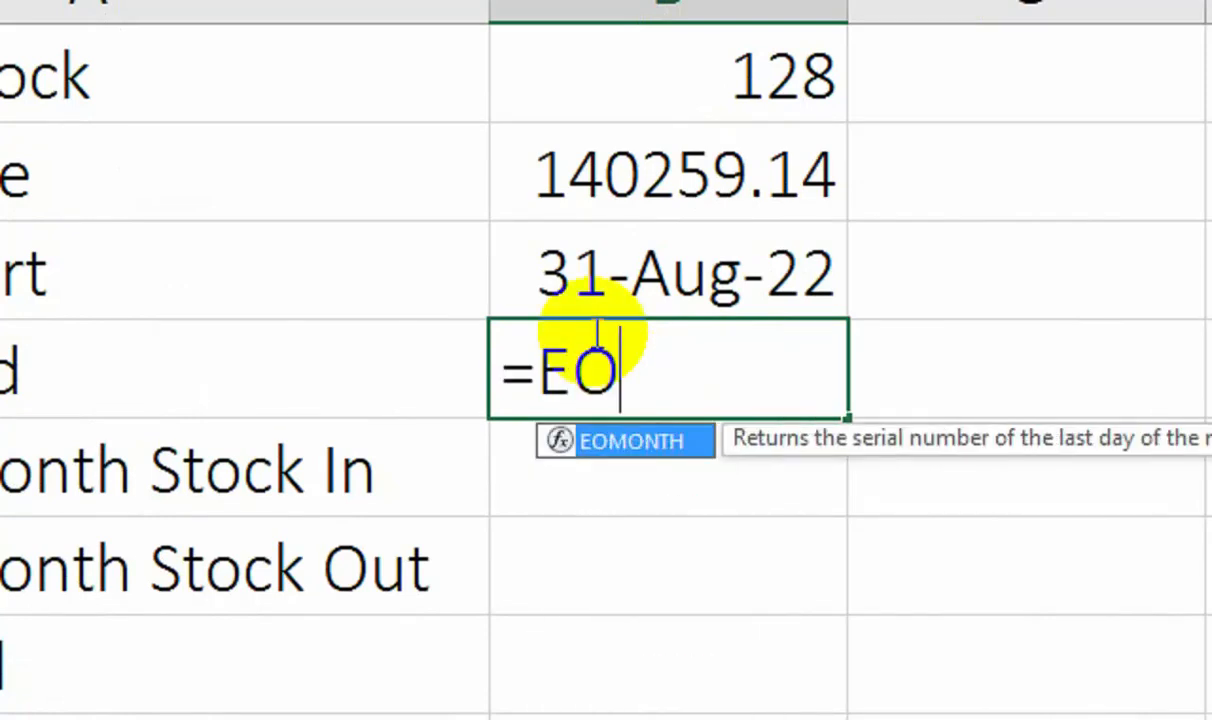
key("Tab")
type("TODAY")
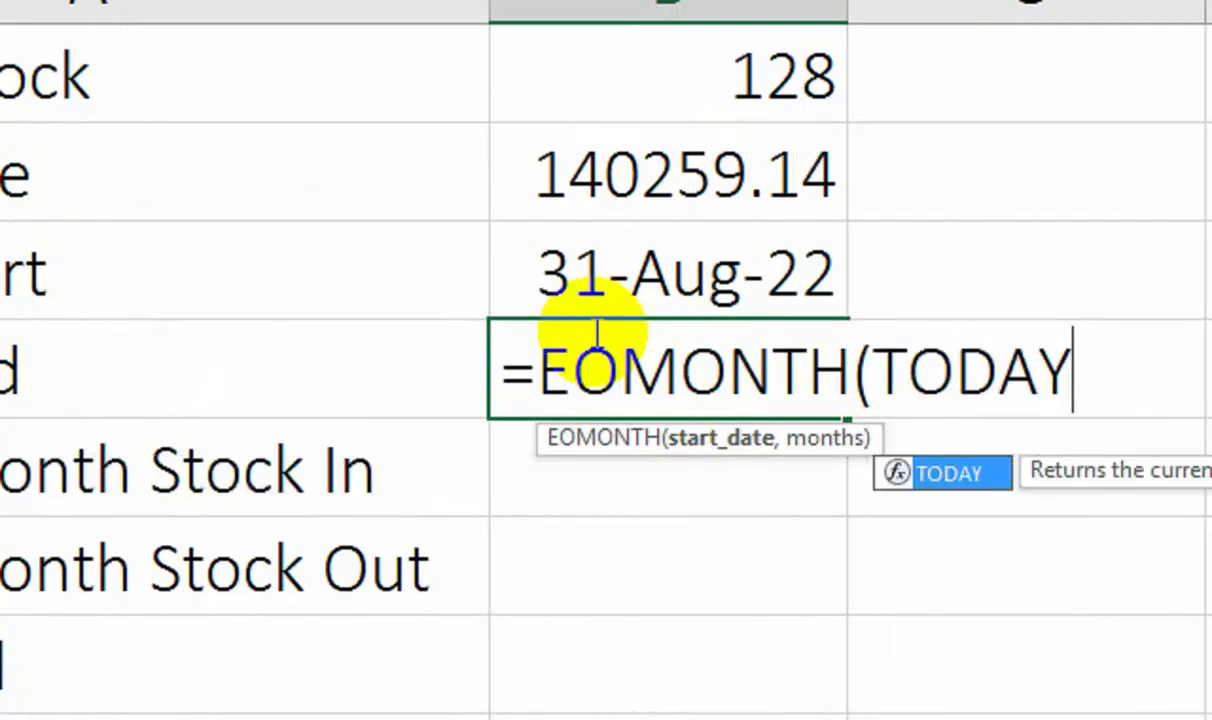
type("(),")
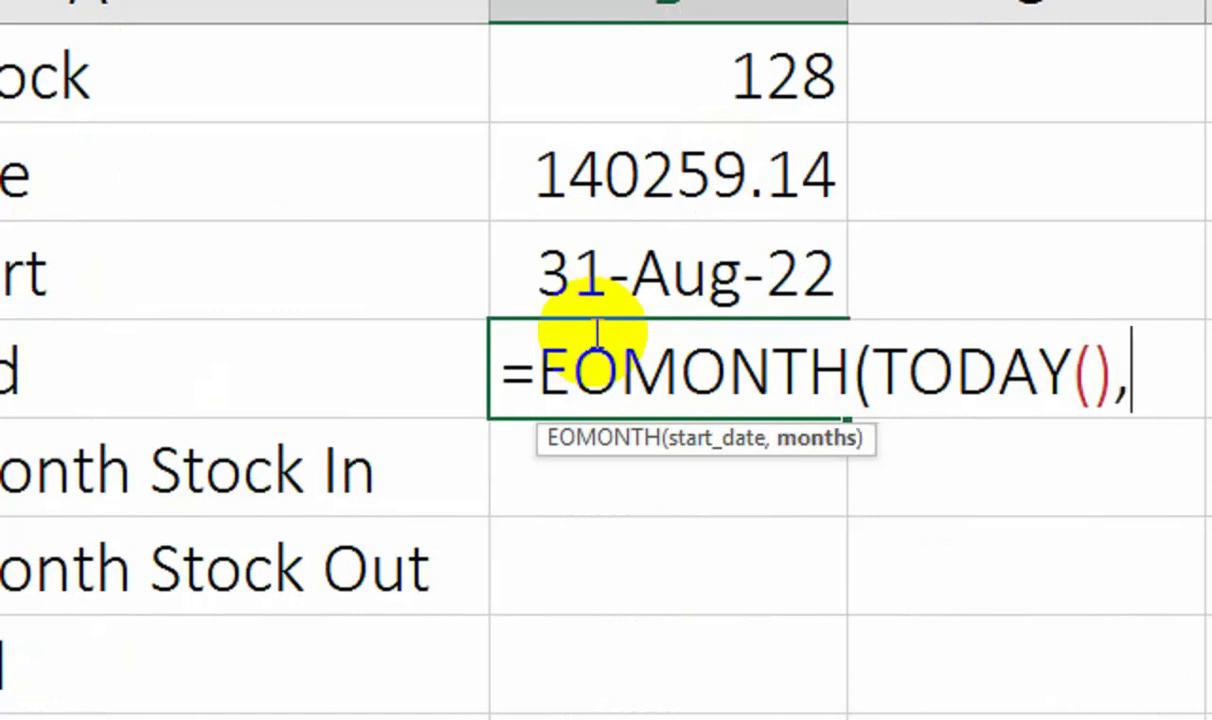
type("0)+")
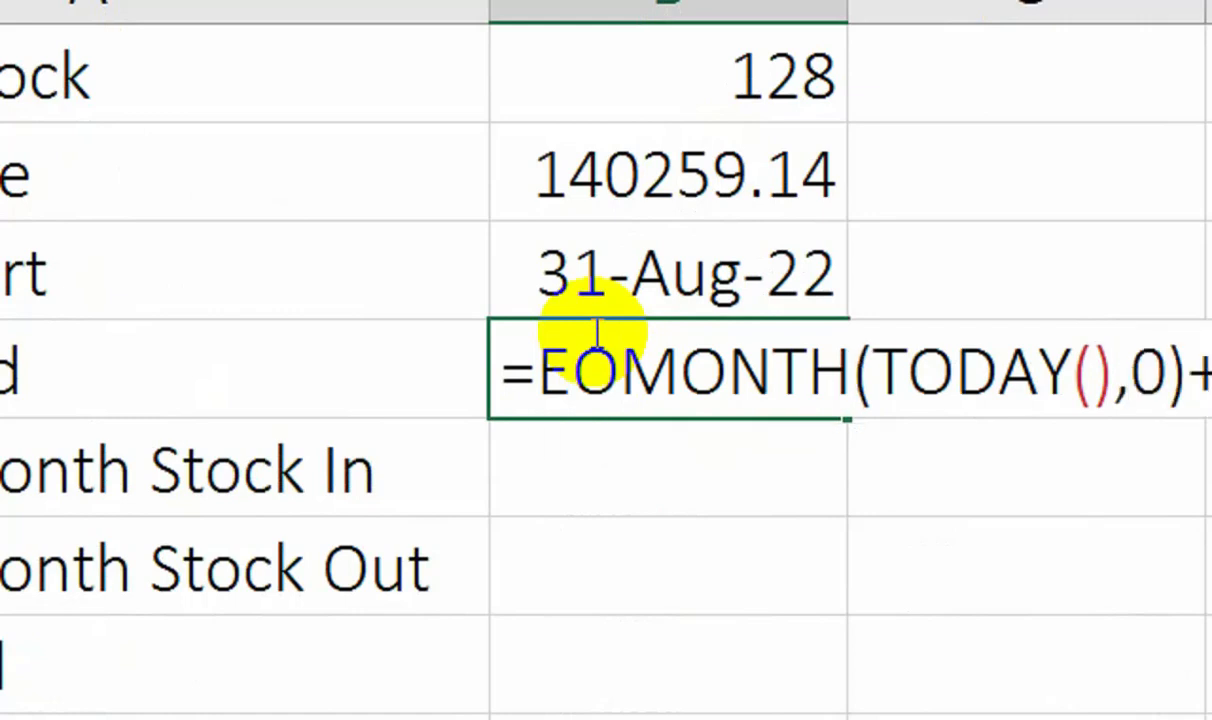
key("Return")
left_click(593, 333)
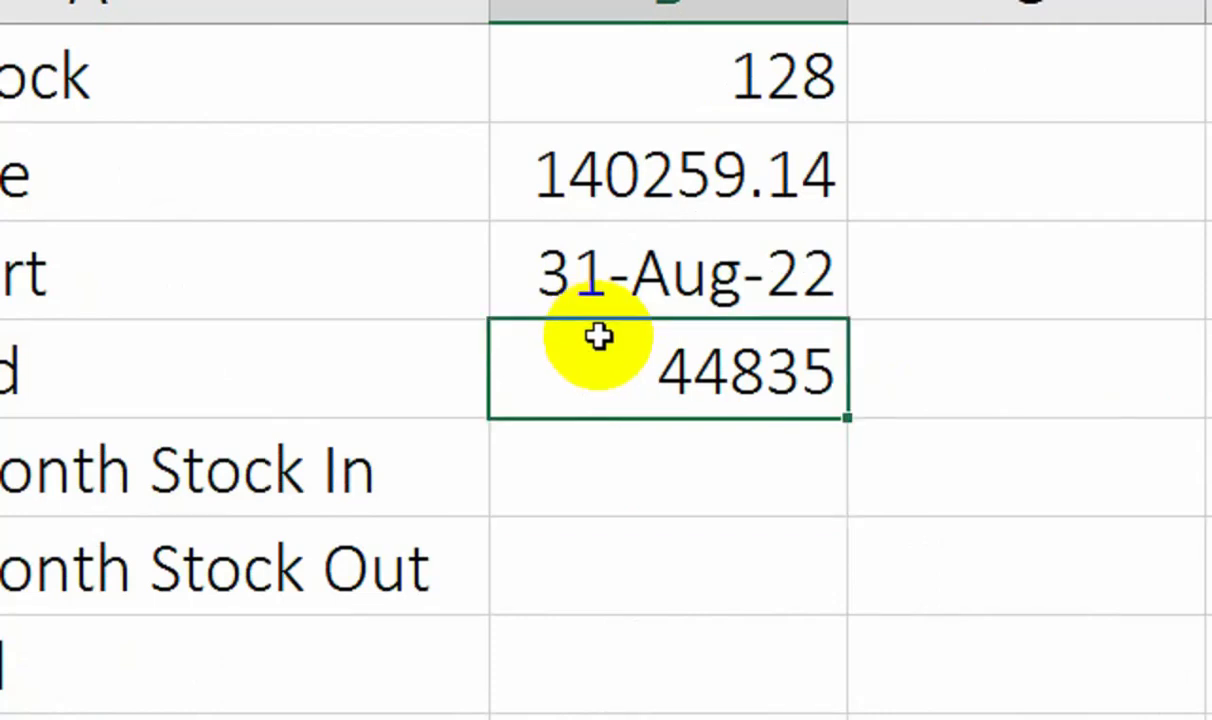
key("ctrl+shift+3")
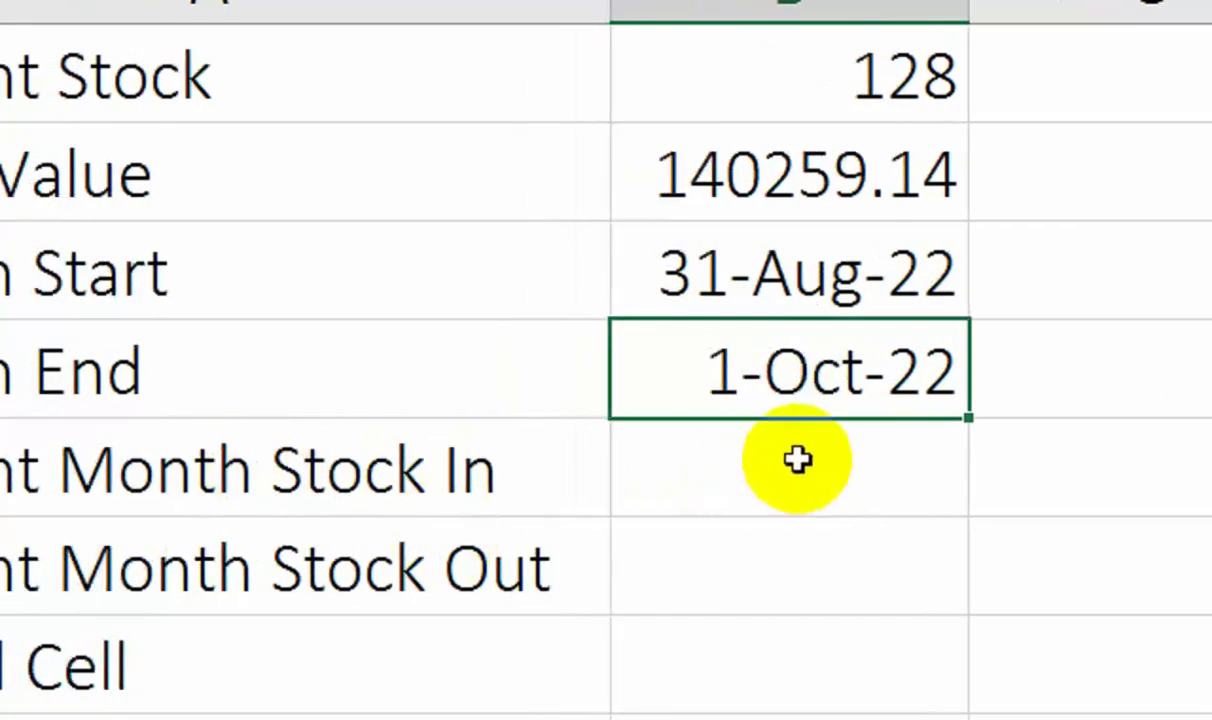
- Start a SUMIFS formula in B5 summing Stockin!G:G where Stockin!B:B is ">="&detail!B3, the Month Start date
left_click(798, 459)
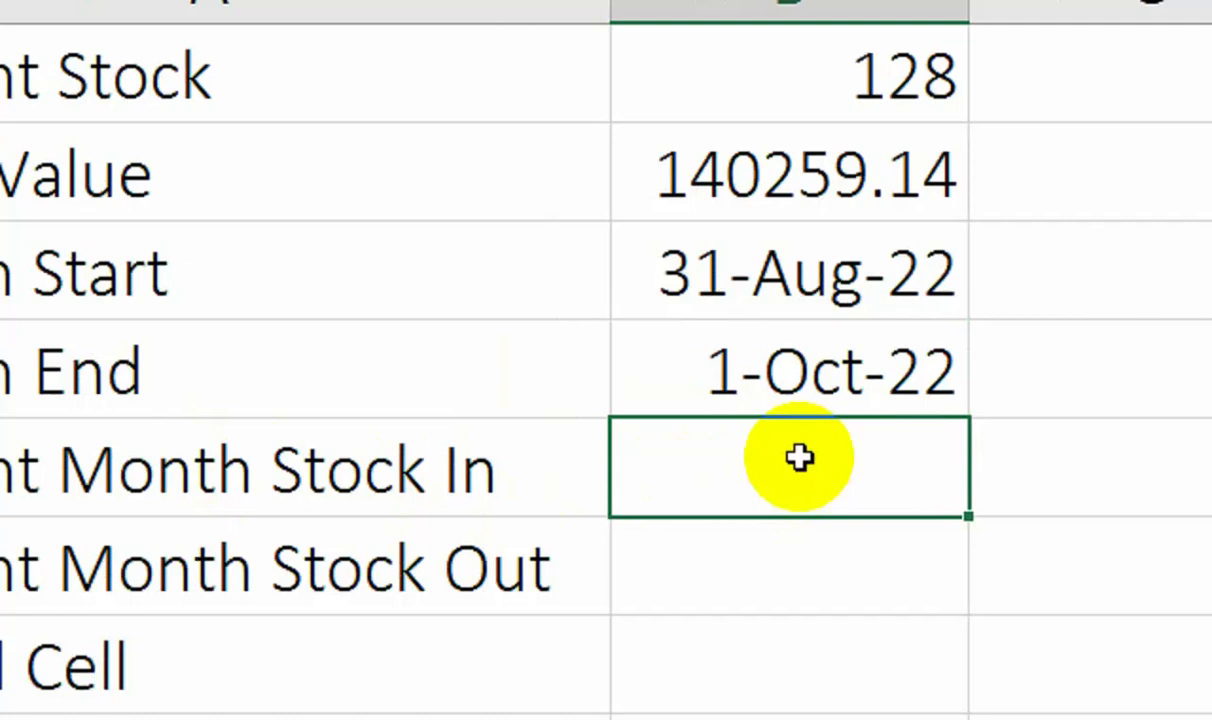
type("=SUM")
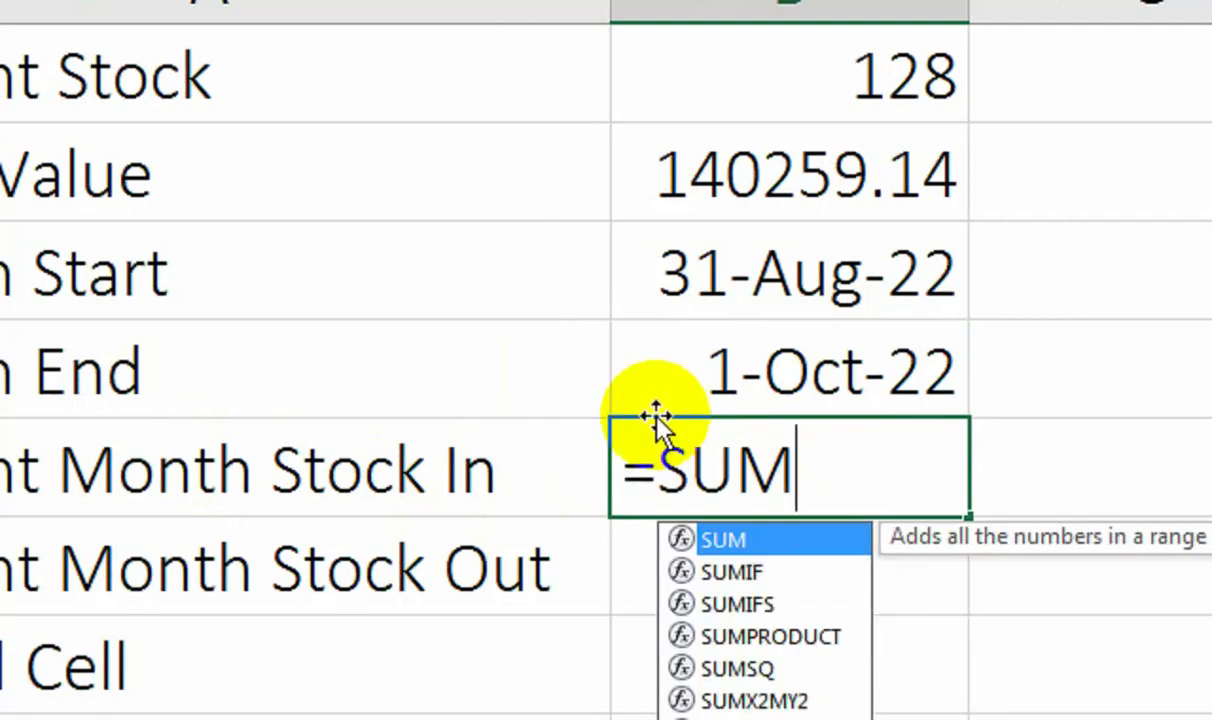
type("IFS(")
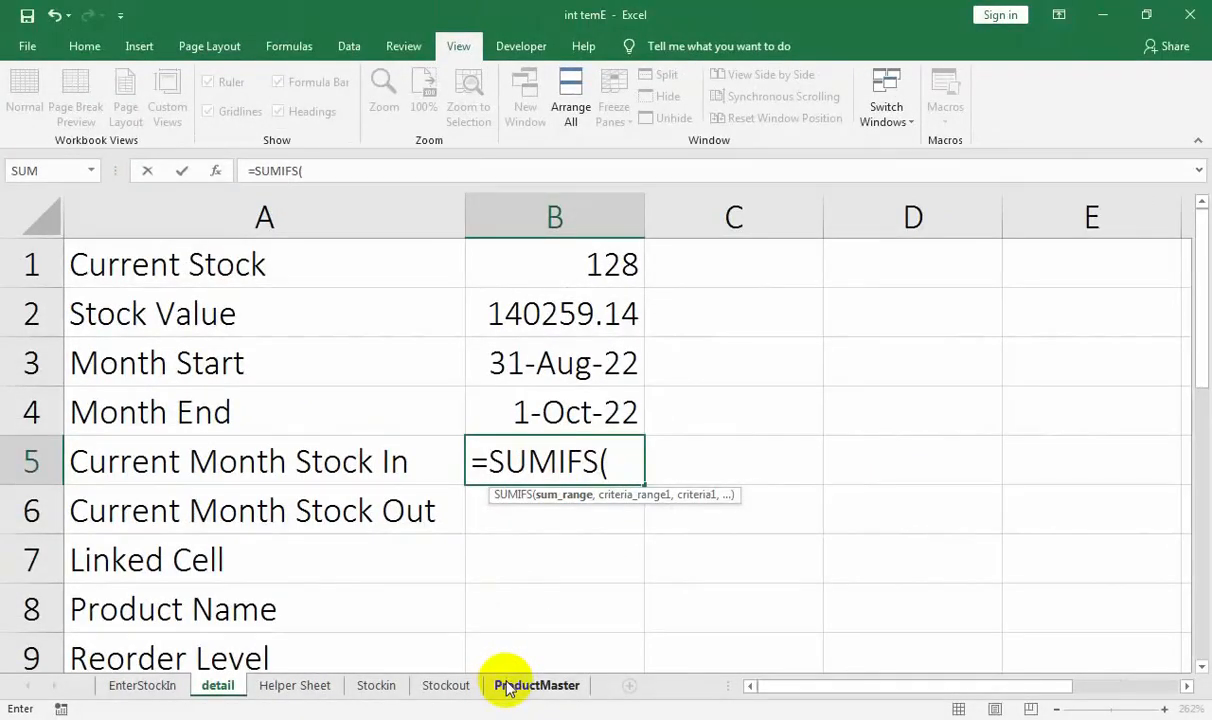
left_click(362, 686)
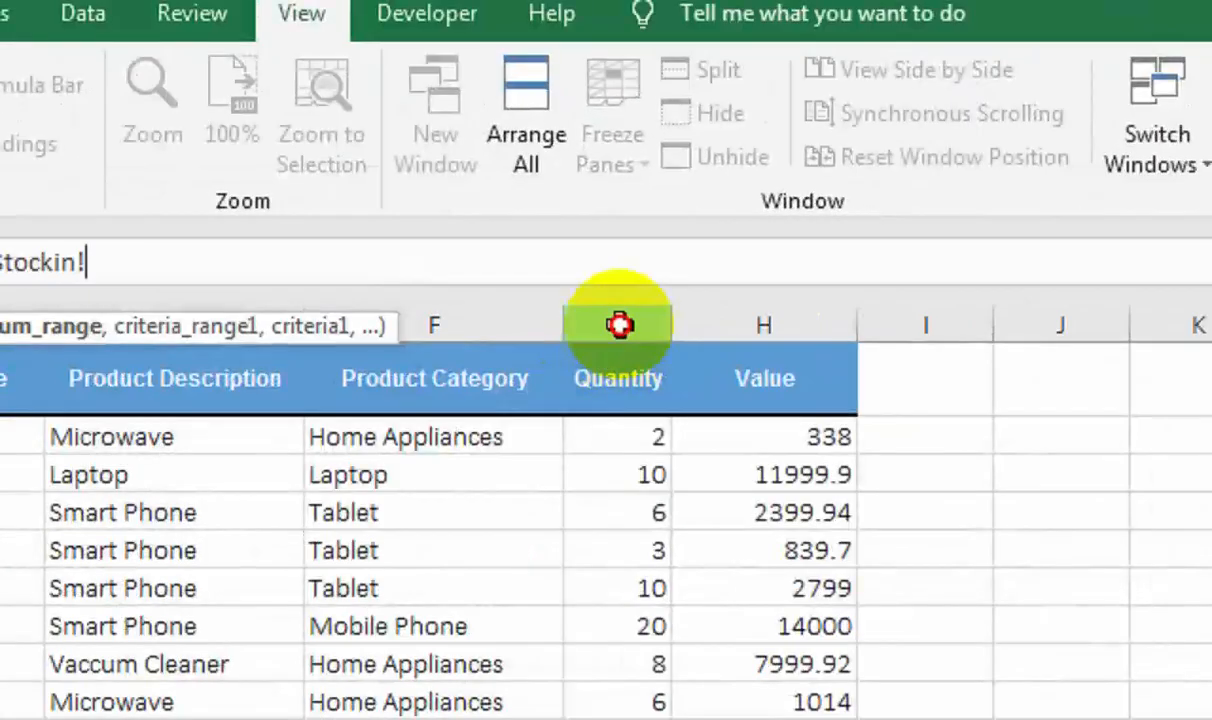
left_click(617, 202)
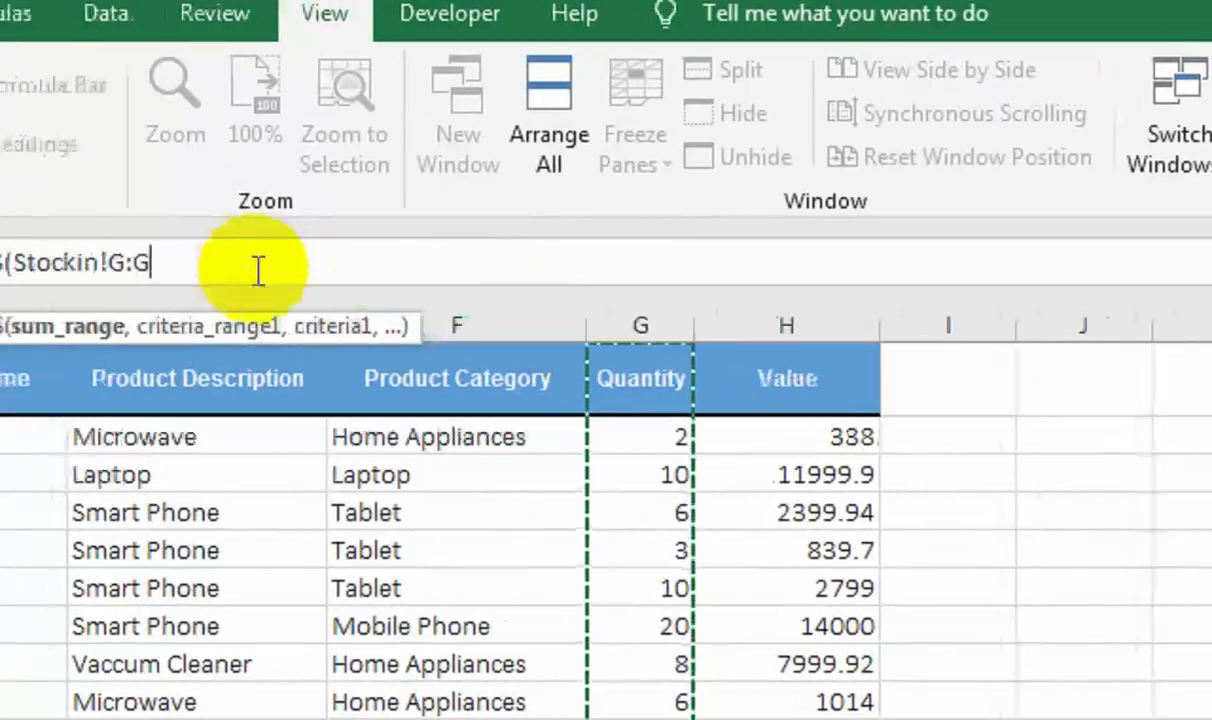
type(",")
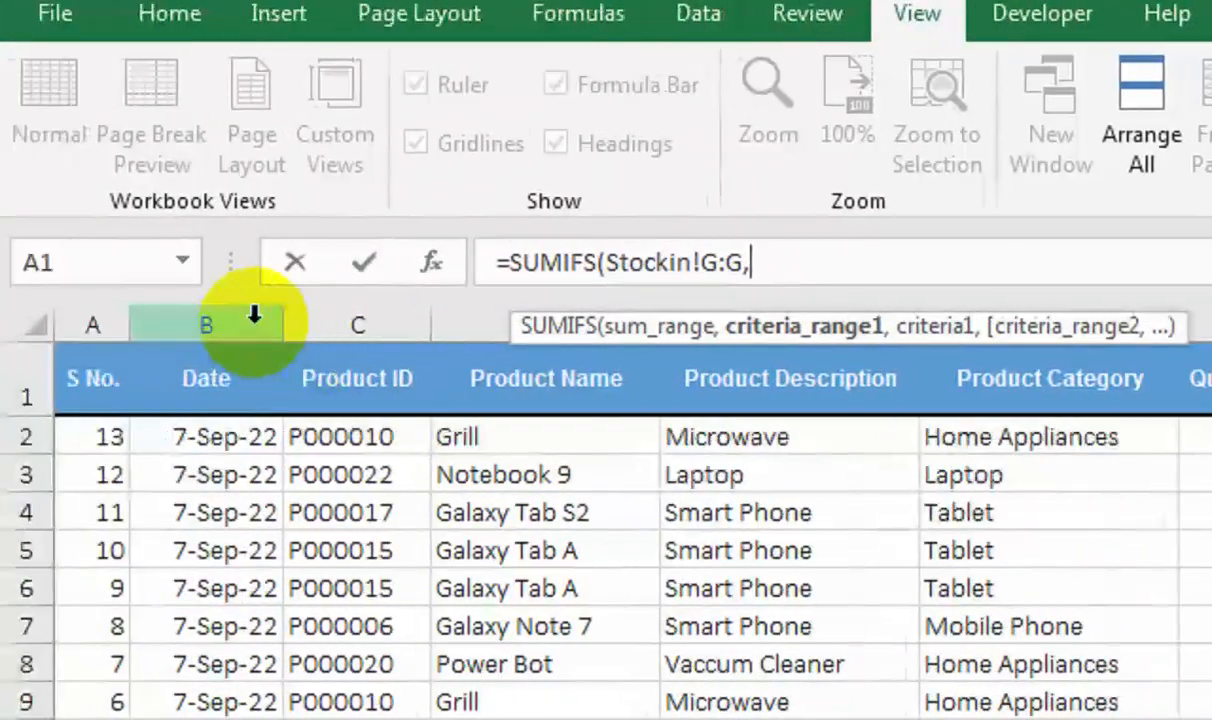
left_click(252, 316)
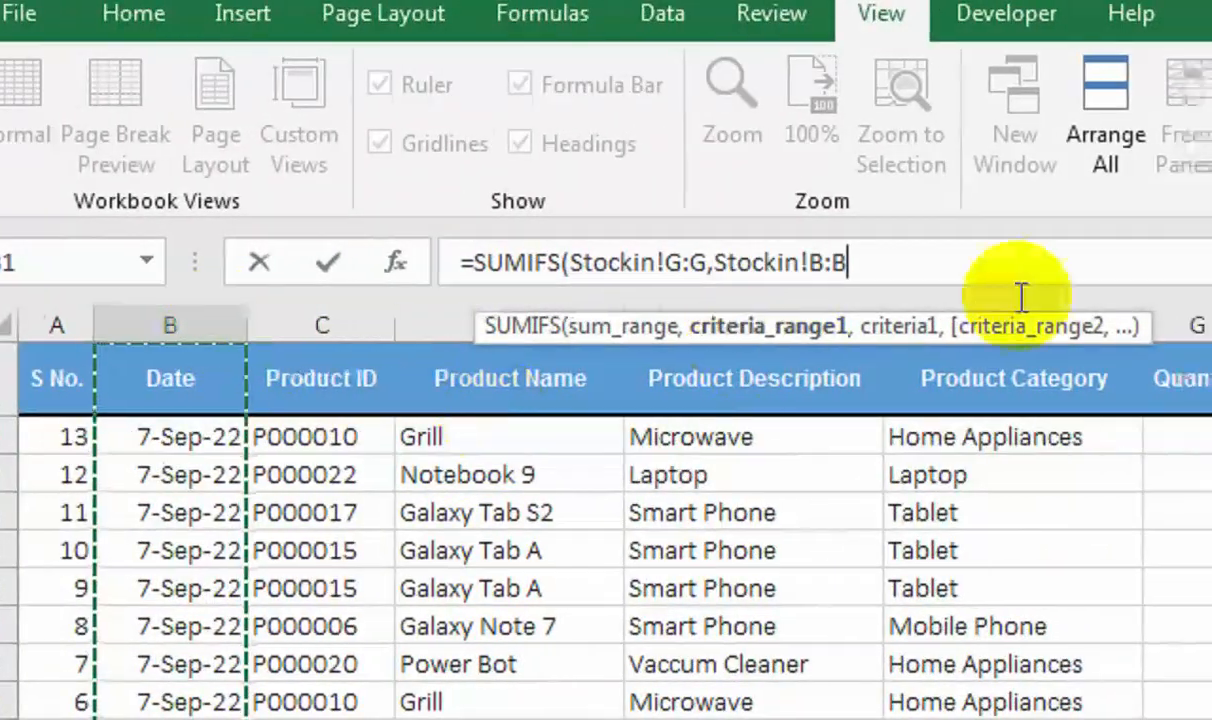
type(",\">=\"&")
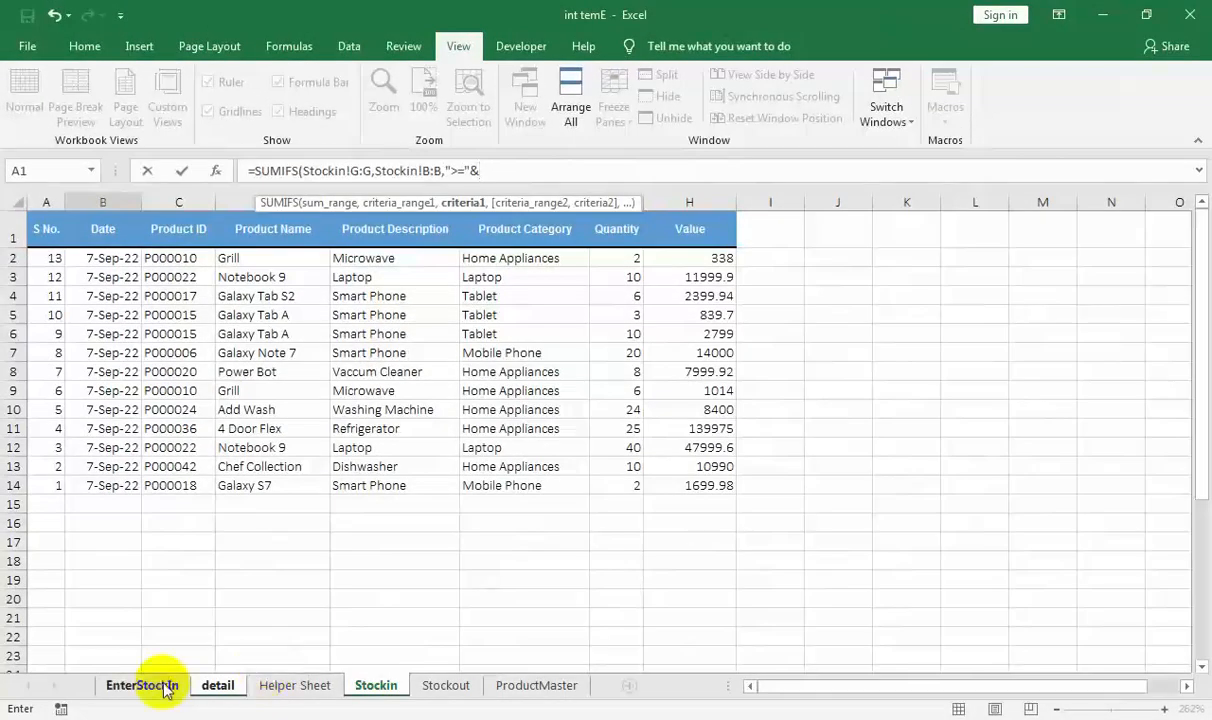
left_click(217, 685)
left_click(542, 365)
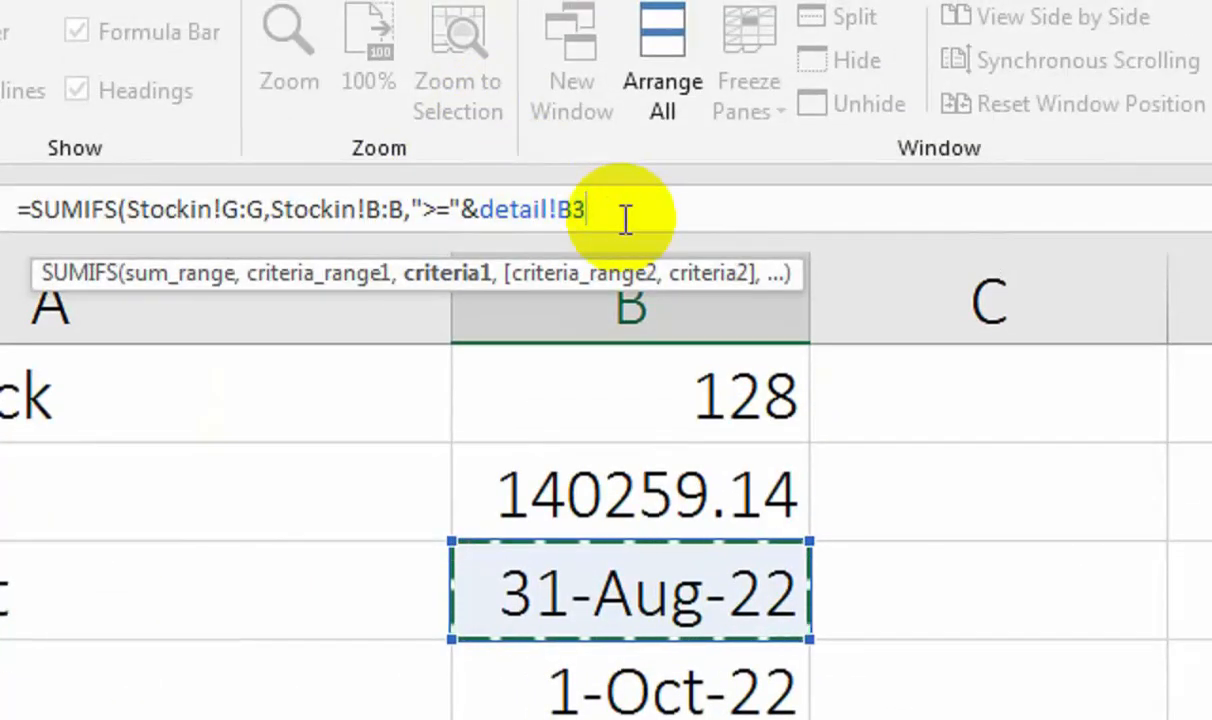
- Complete the B5 SUMIFS with a second condition that Stockin!B:B is "<="&detail!B4, the Month End date
type(",")
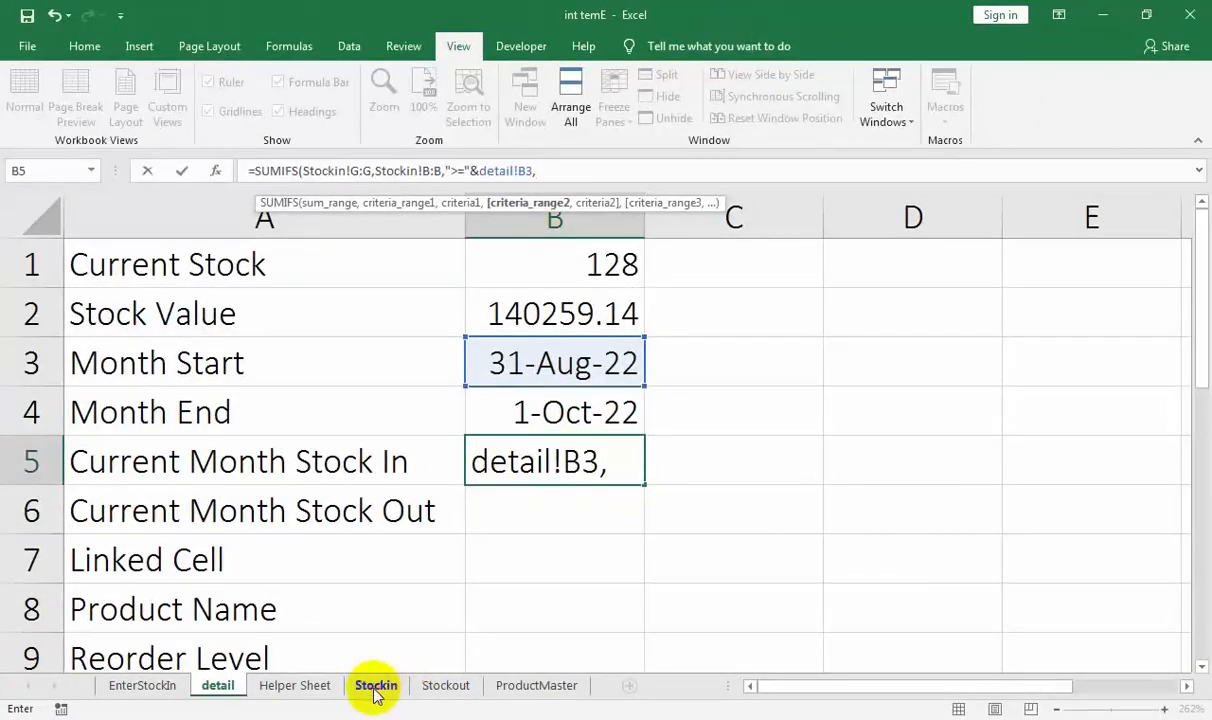
left_click(376, 686)
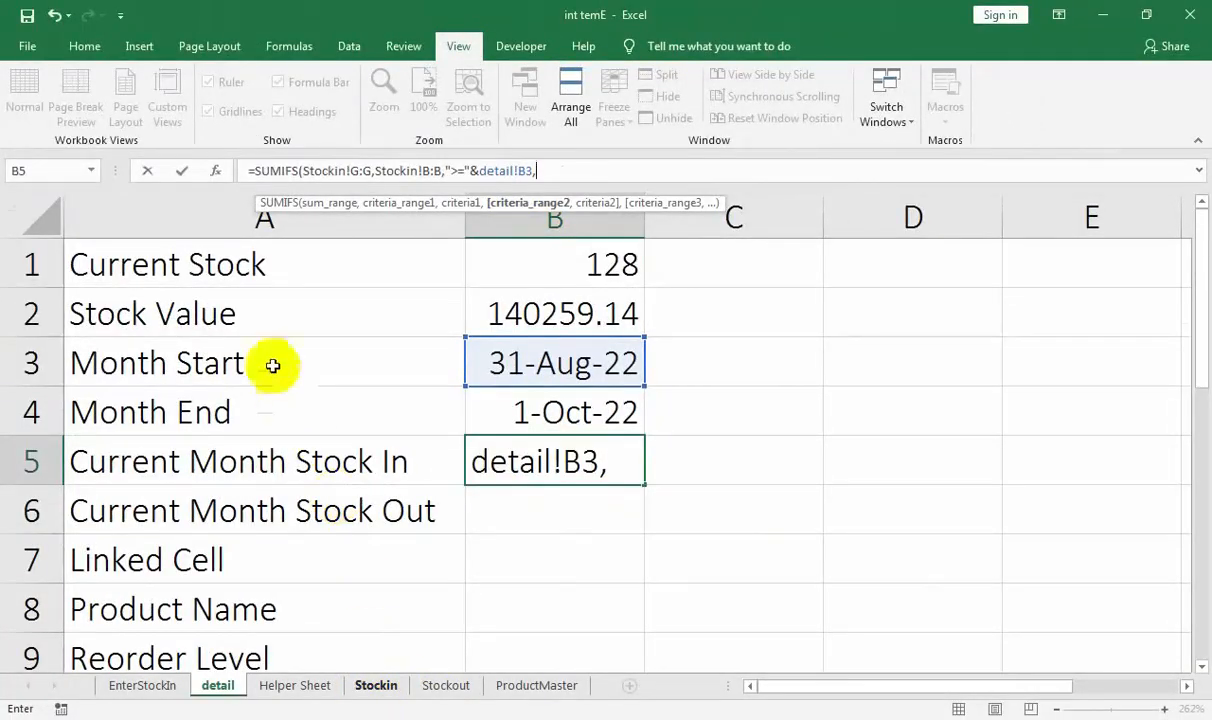
left_click(103, 202)
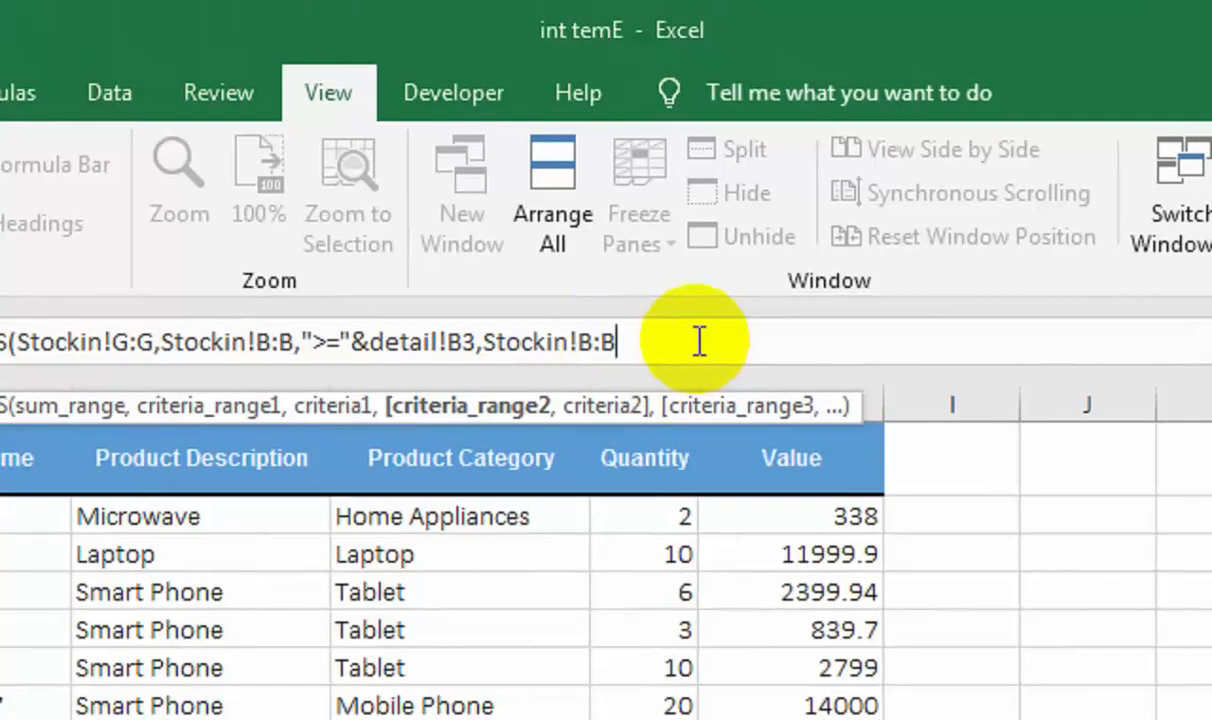
type(",")
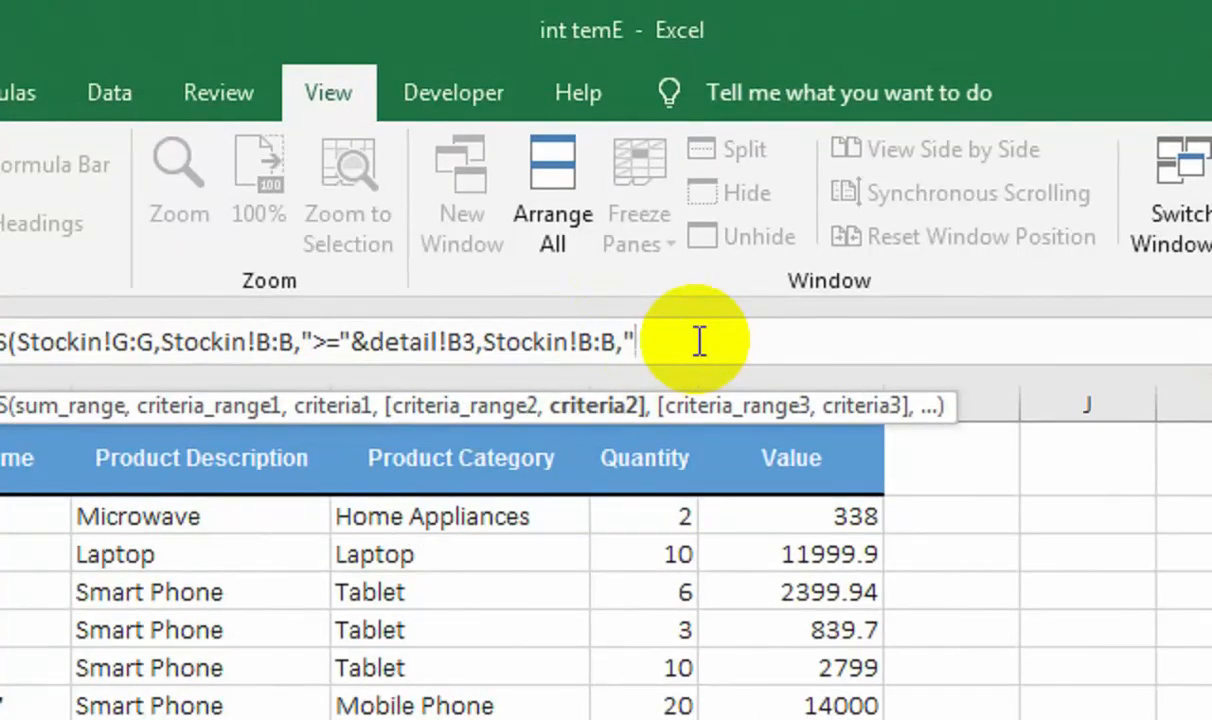
key("Return")
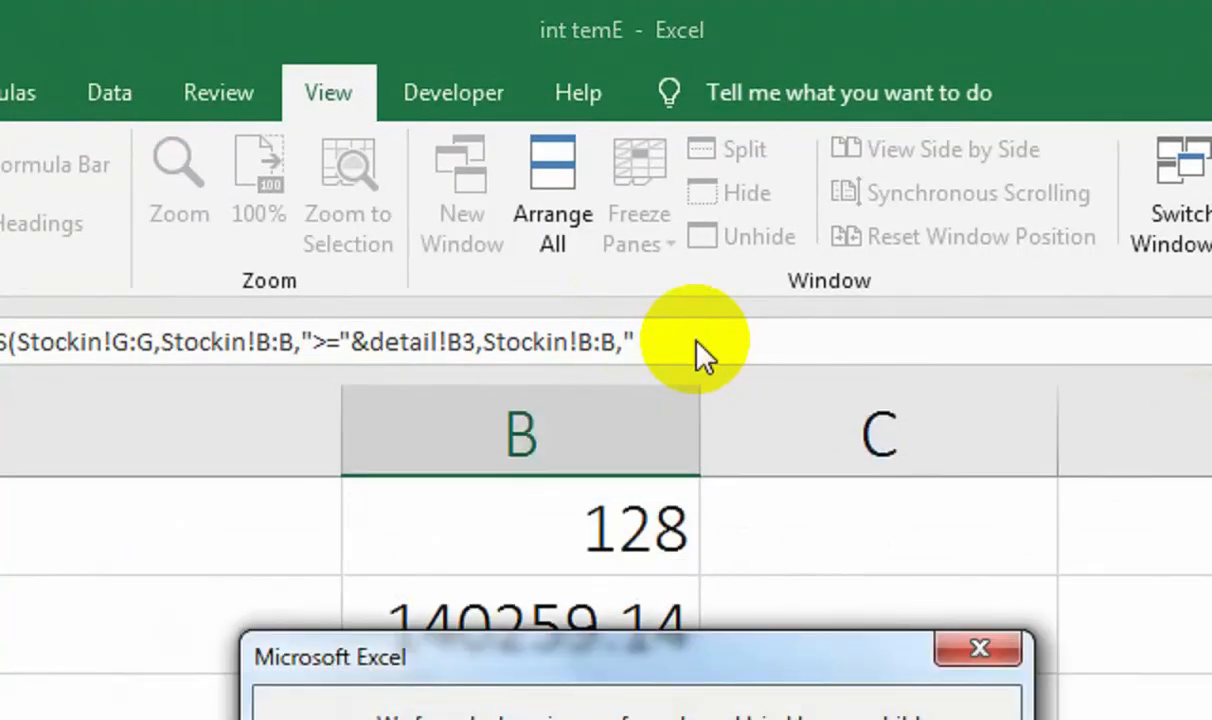
key("Return")
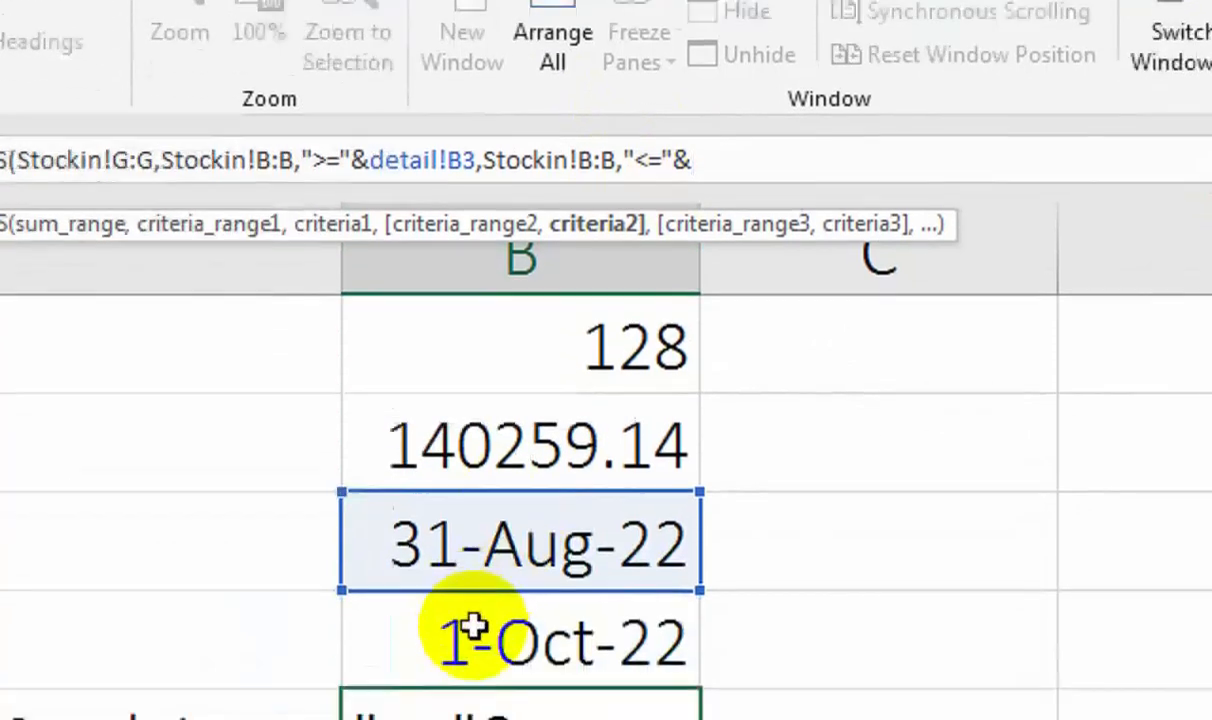
left_click(465, 633)
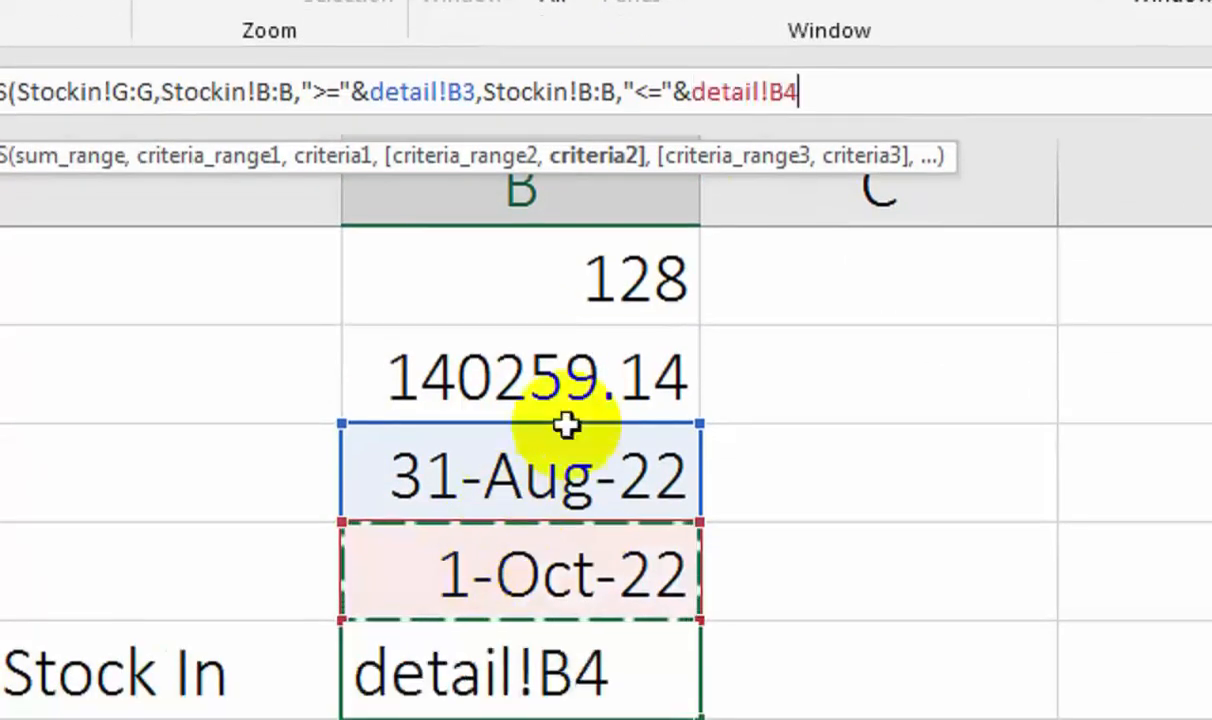
type(")")
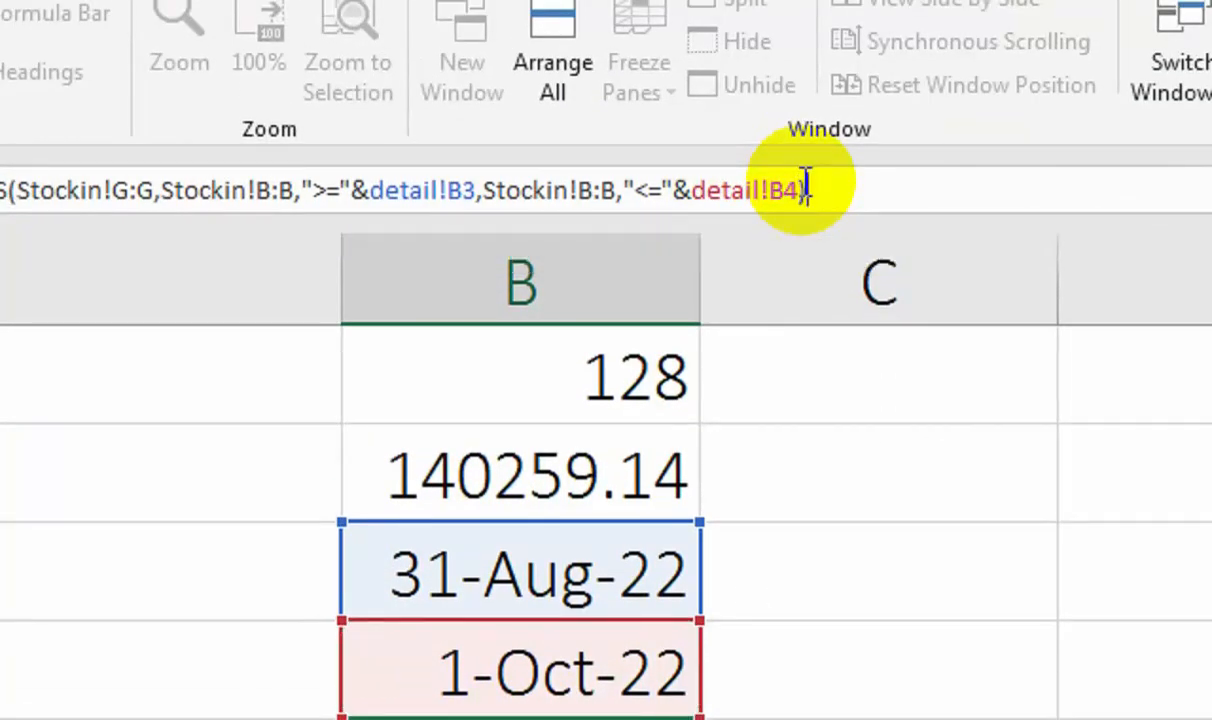
key("Return")
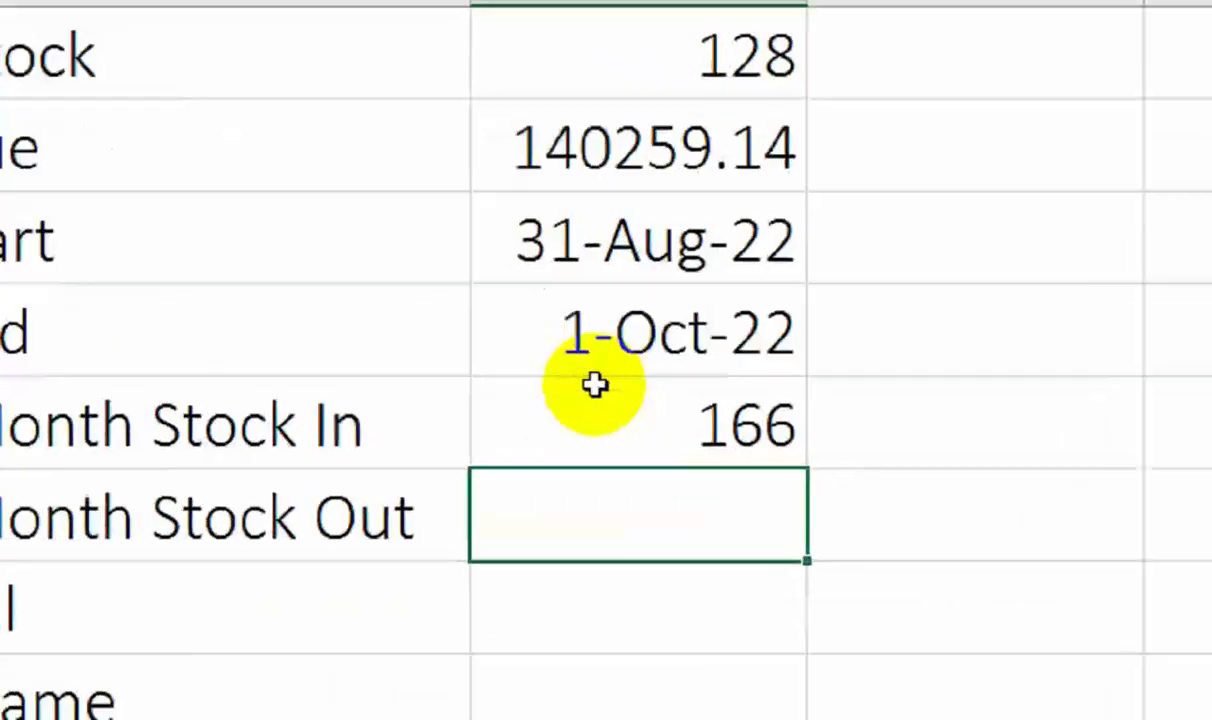
- Copy the SUMIFS formula text from B5 into B6 for Current Month Stock Out, keeping its references the same
left_click(618, 392)
left_click(602, 493)
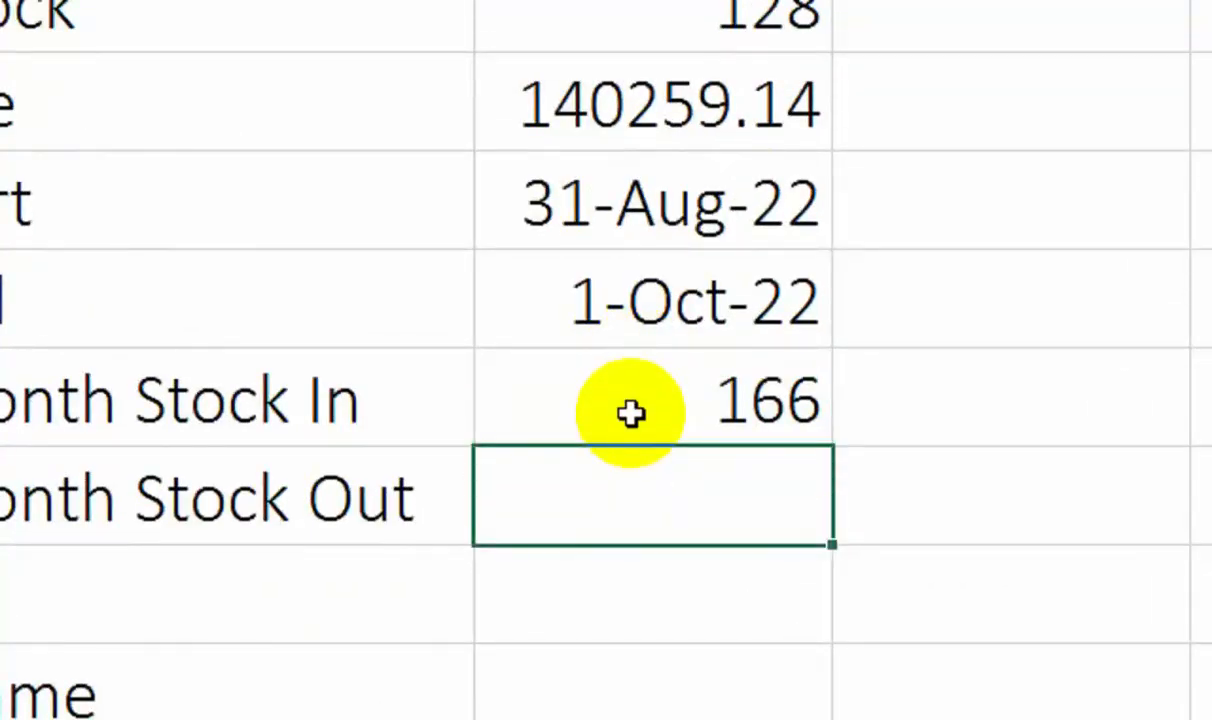
left_click(684, 383)
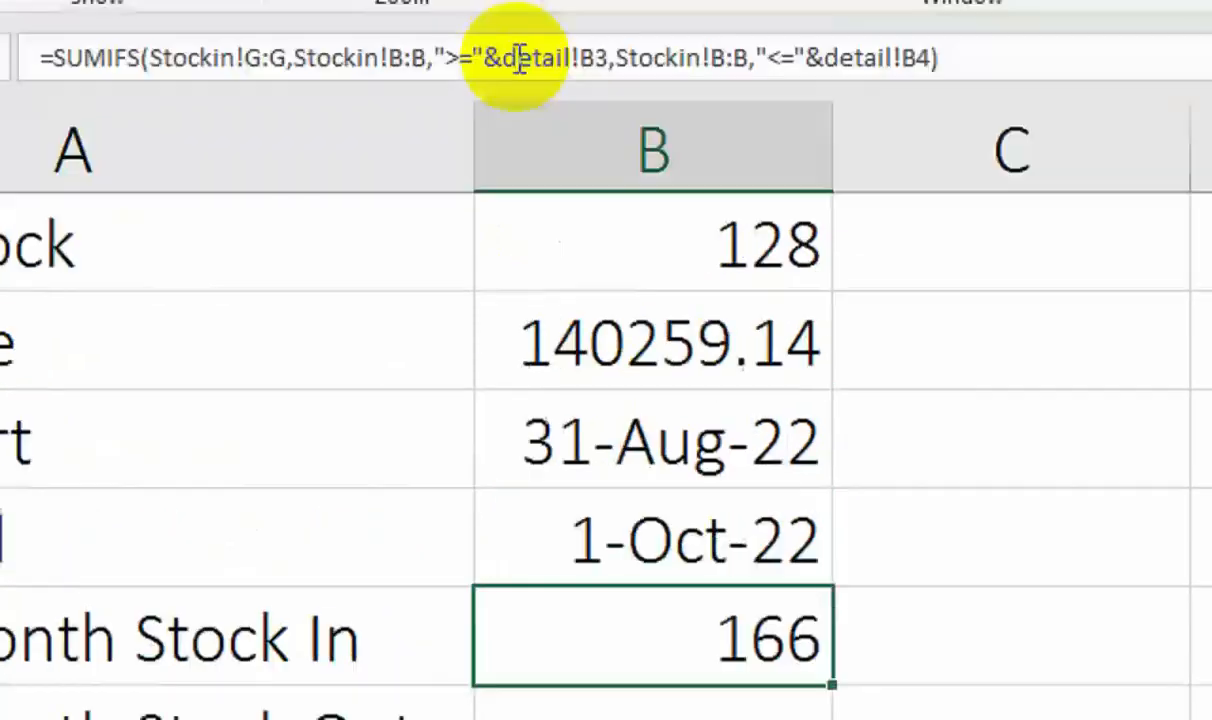
triple_click(481, 58)
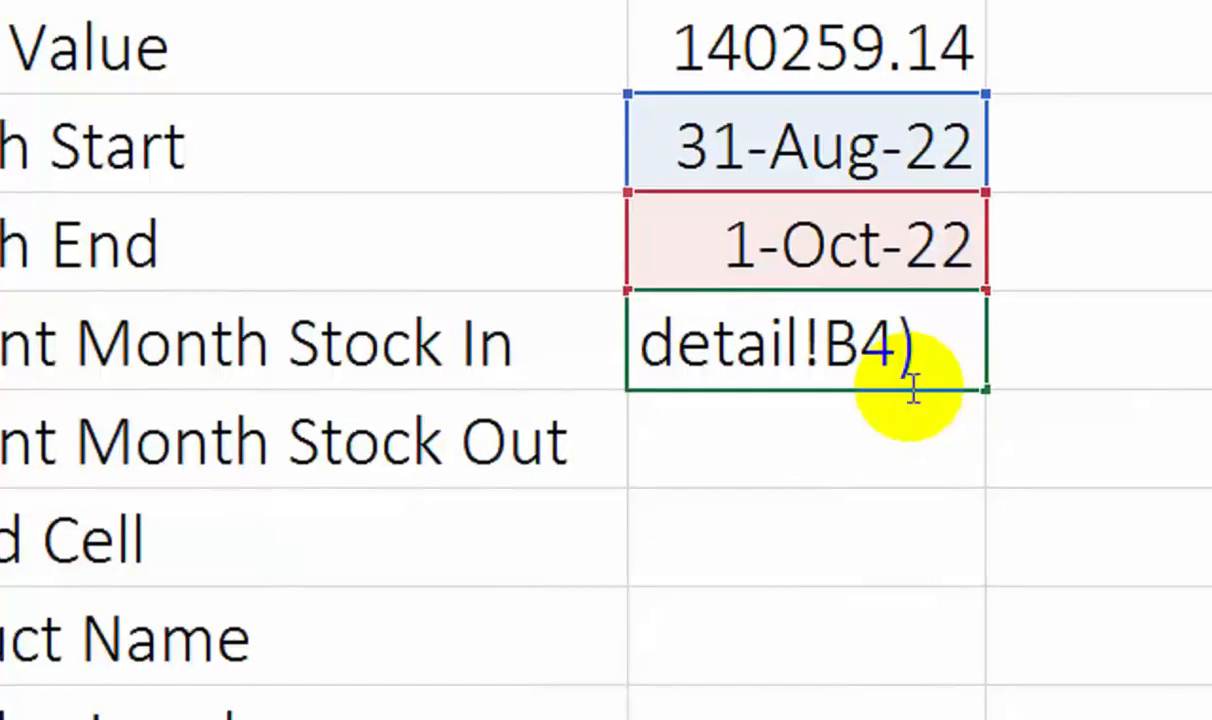
key("Return")
key("ctrl+v")
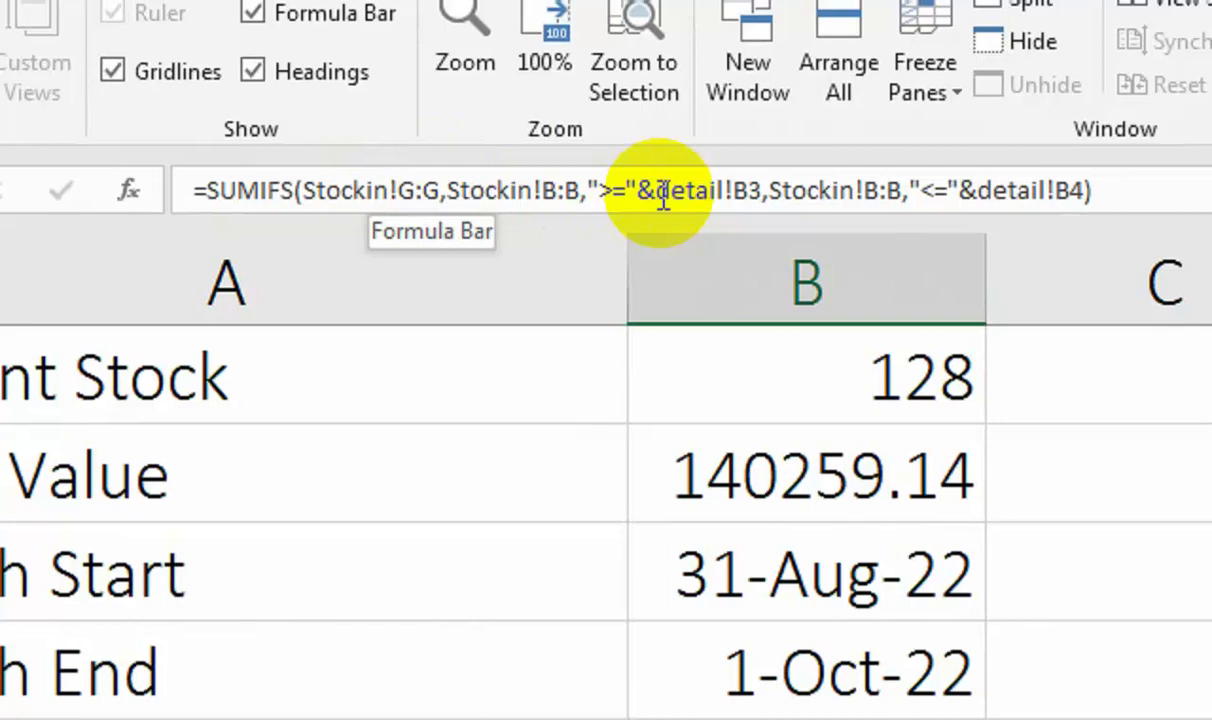
- Change the sum range in the B6 formula to Stockout!G:G
left_click(386, 191)
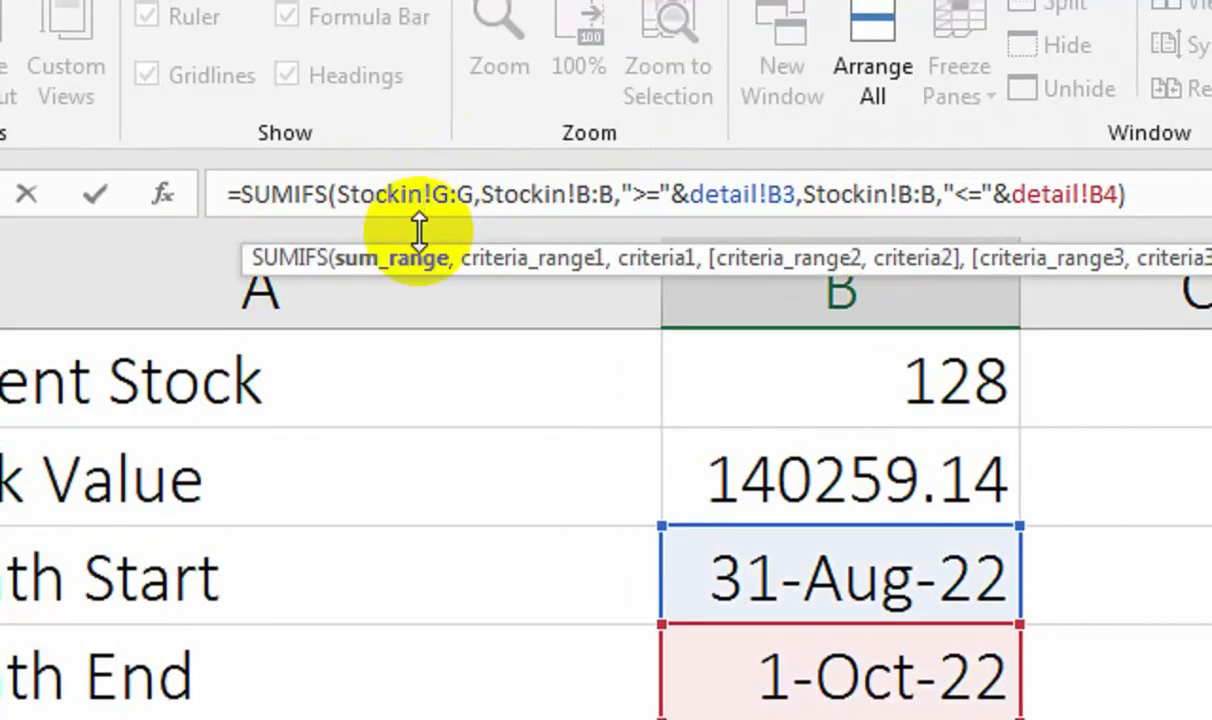
key("BackSpace")
key("BackSpace")
type("OUT")
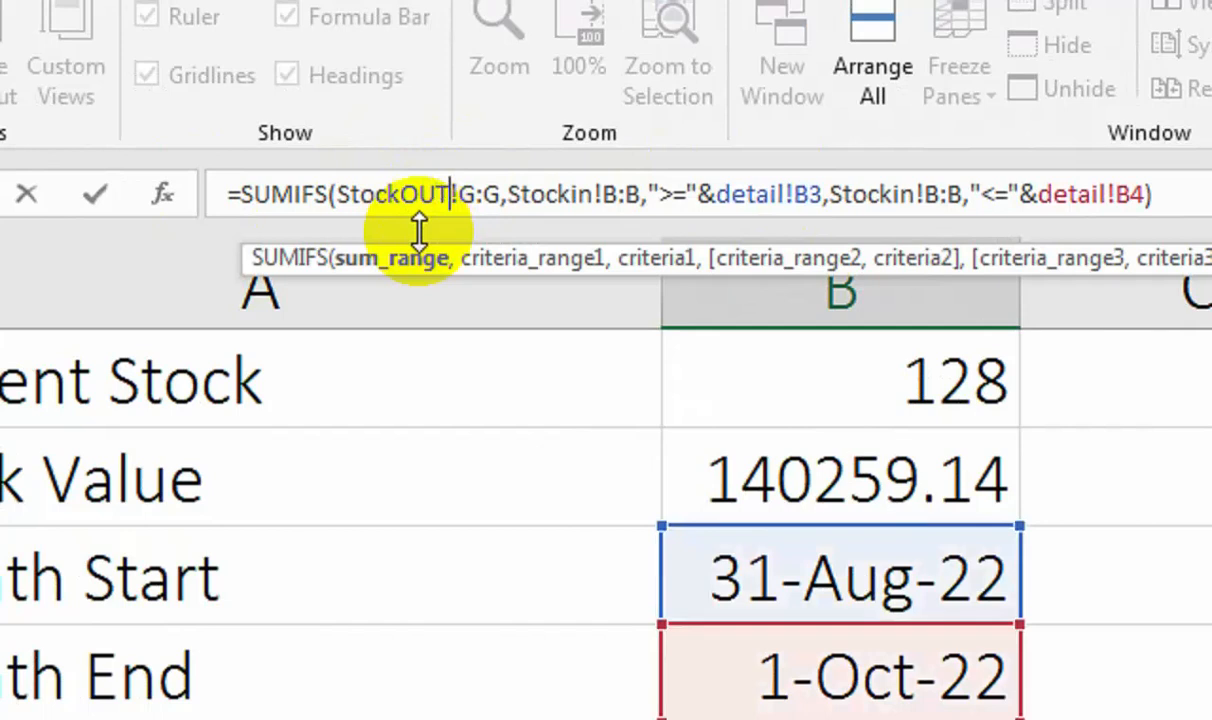
key("BackSpace")
key("BackSpace")
key("BackSpace")
type("out")
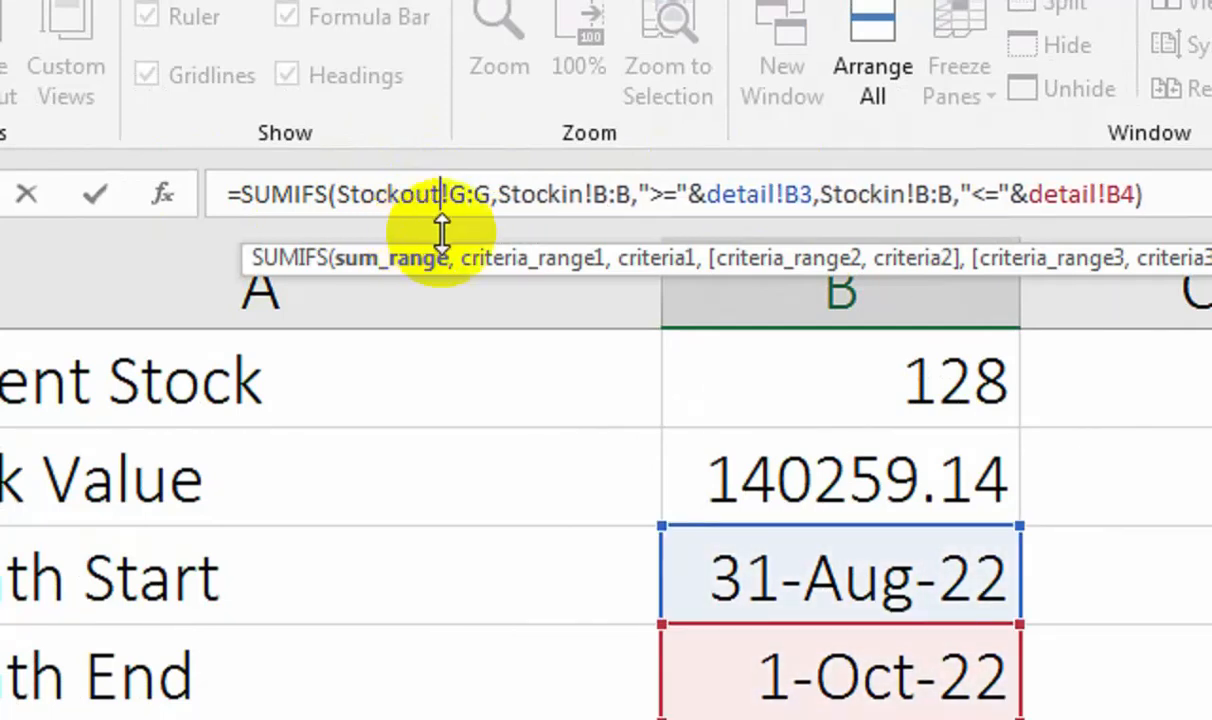
- Change the second criteria range in the B6 formula to Stockout!B:B and enter the formula
left_click(903, 194)
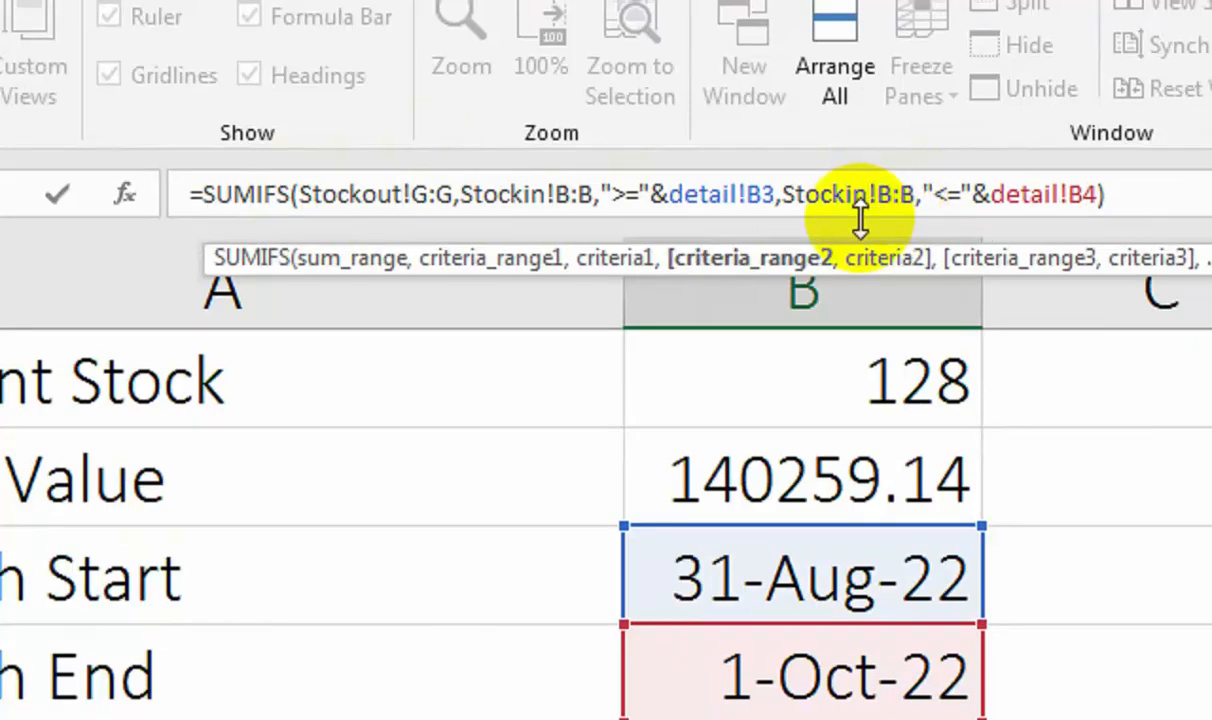
key("BackSpace")
key("BackSpace")
type("out")
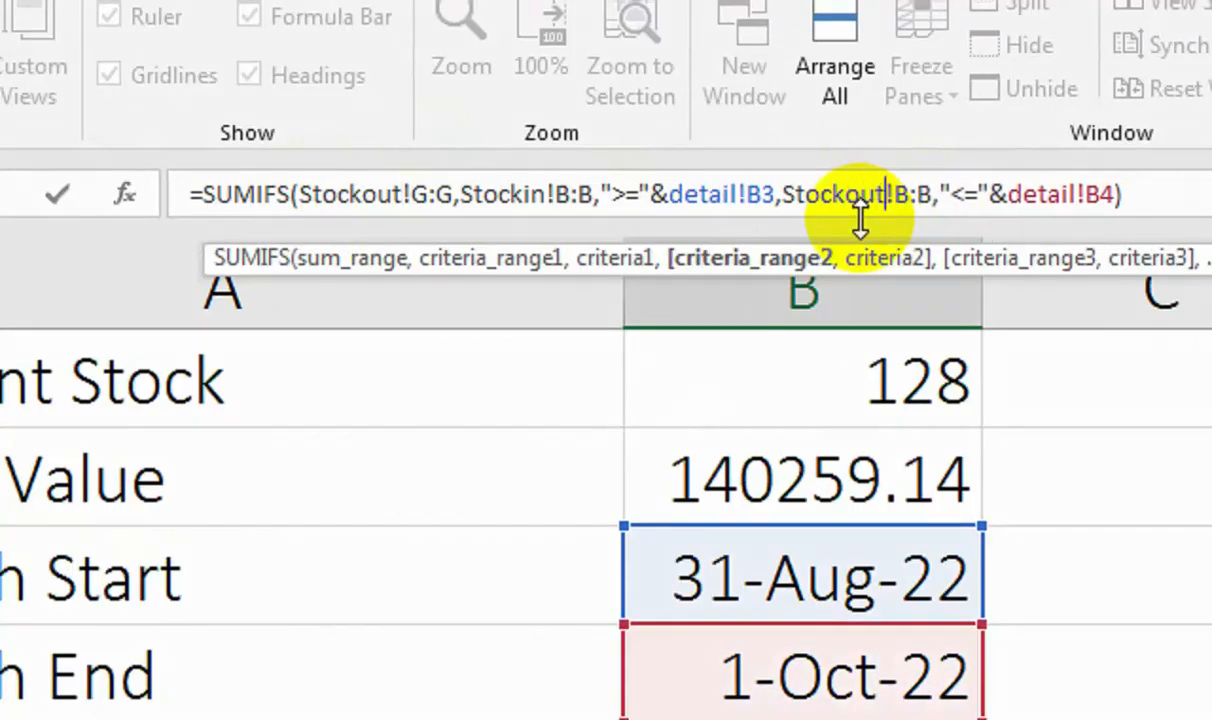
key("Return")
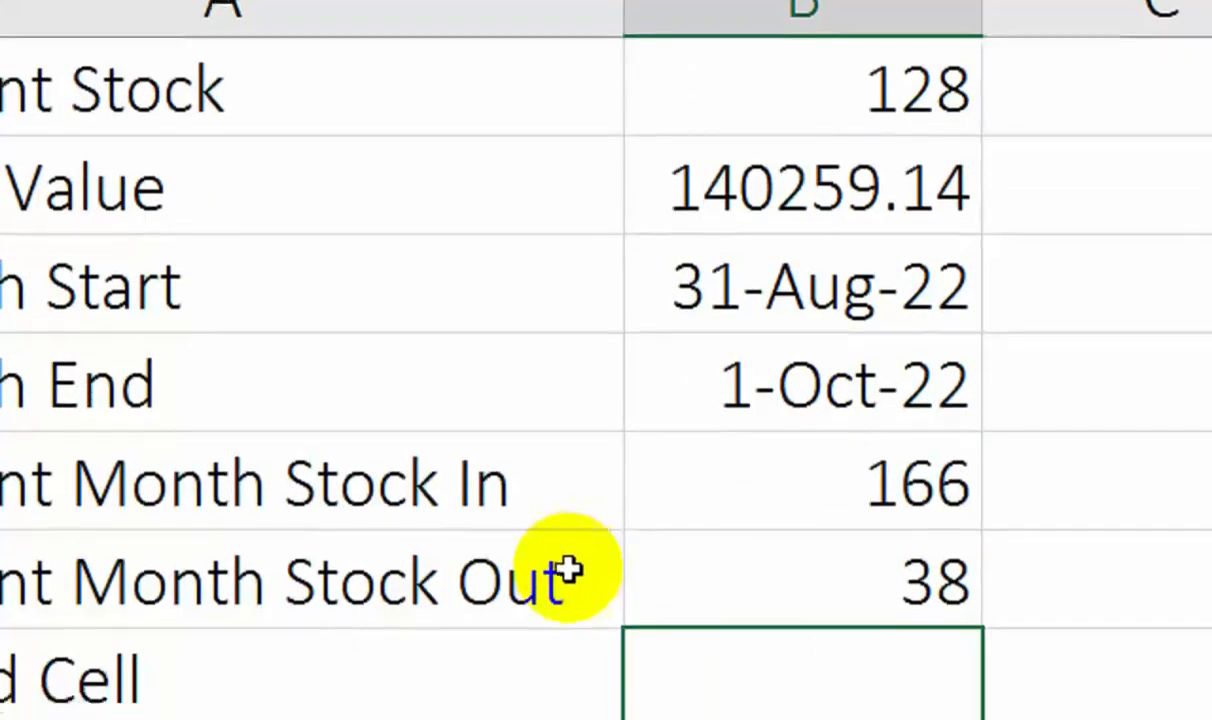
left_click(715, 540)
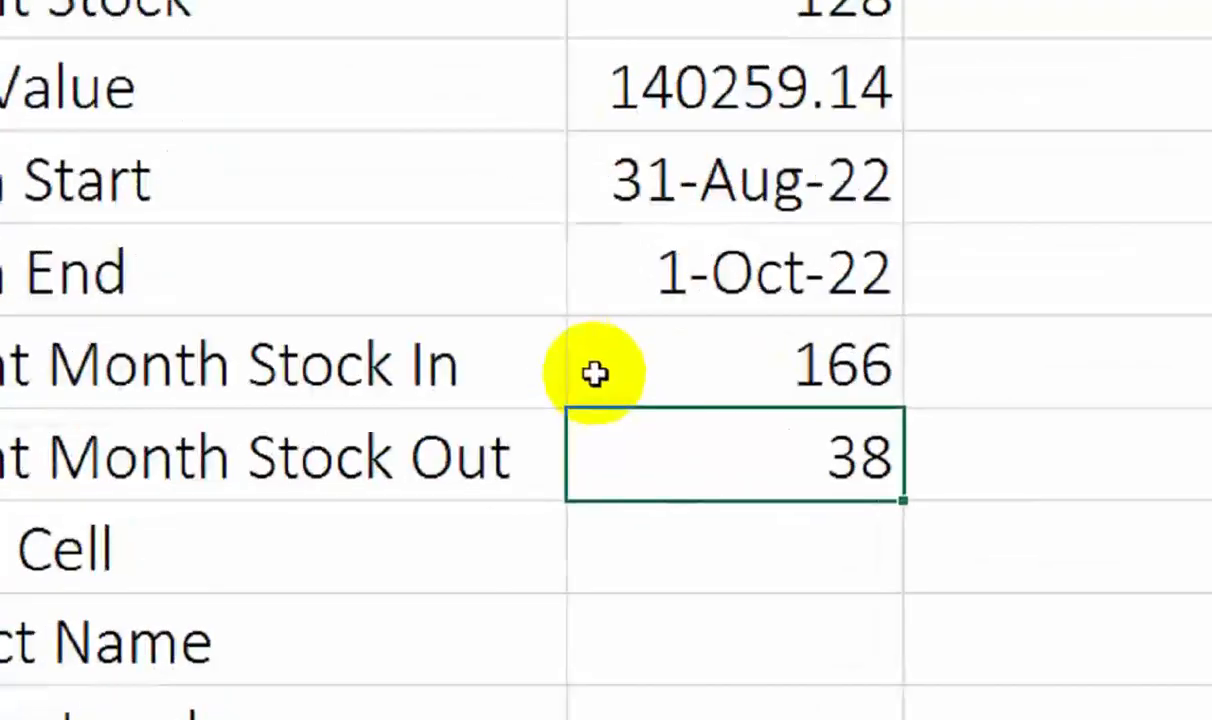
- Add a new worksheet after the detail sheet, name it DashBoard and hide its gridlines
scroll(345, 568, "down", 1)
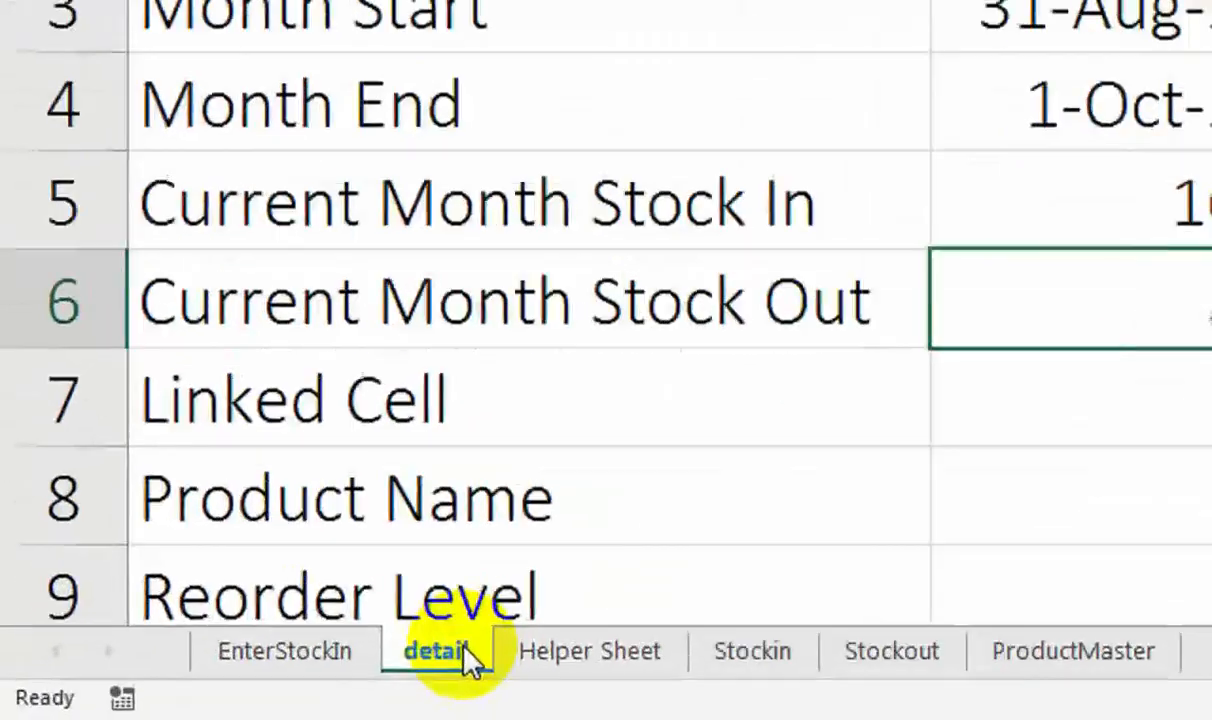
left_click(1211, 654)
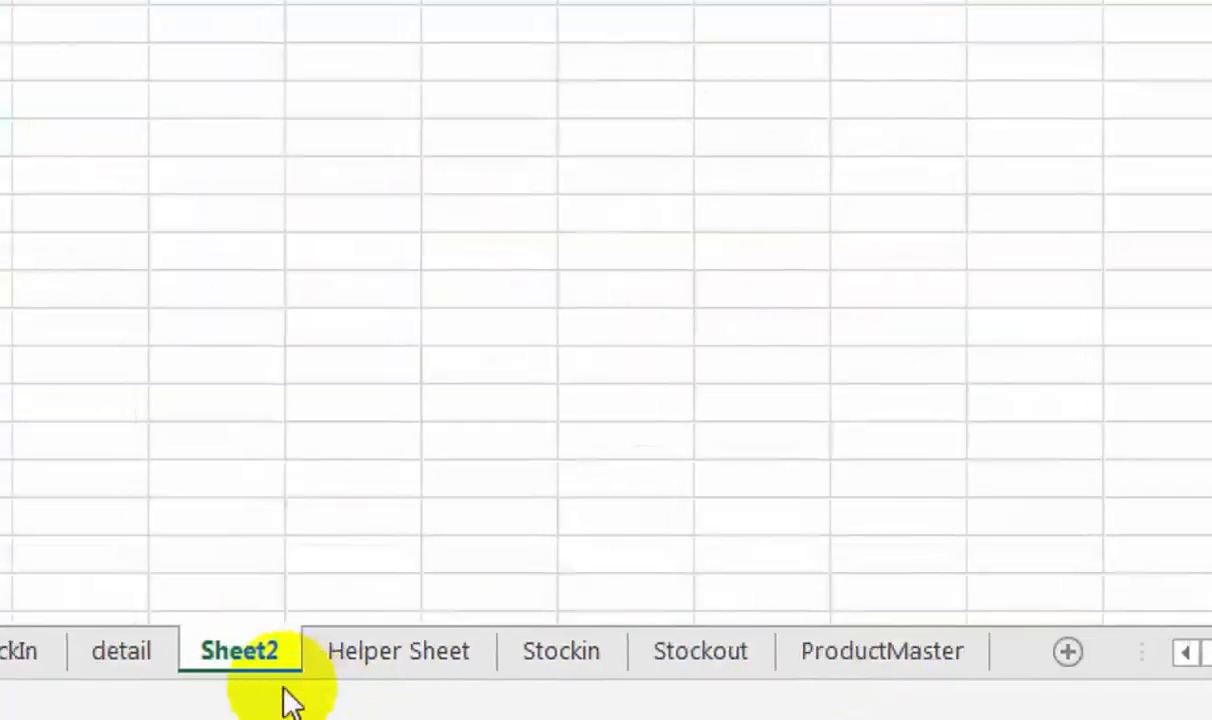
double_click(287, 648)
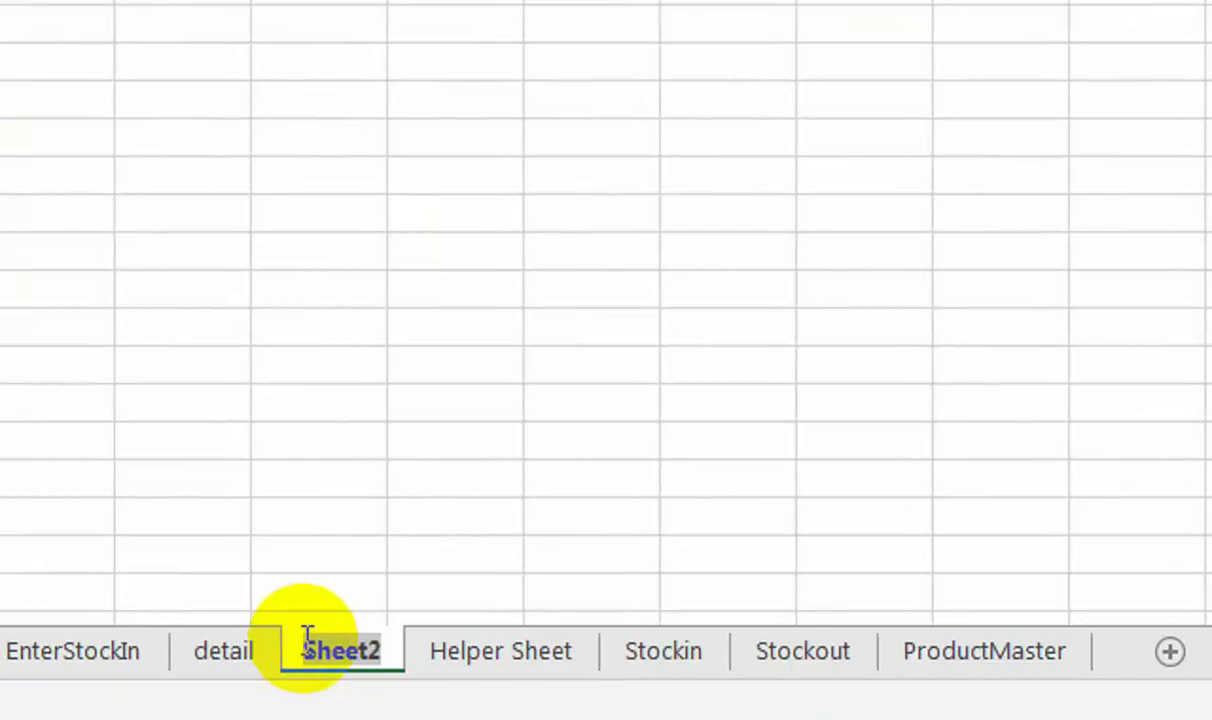
type("D")
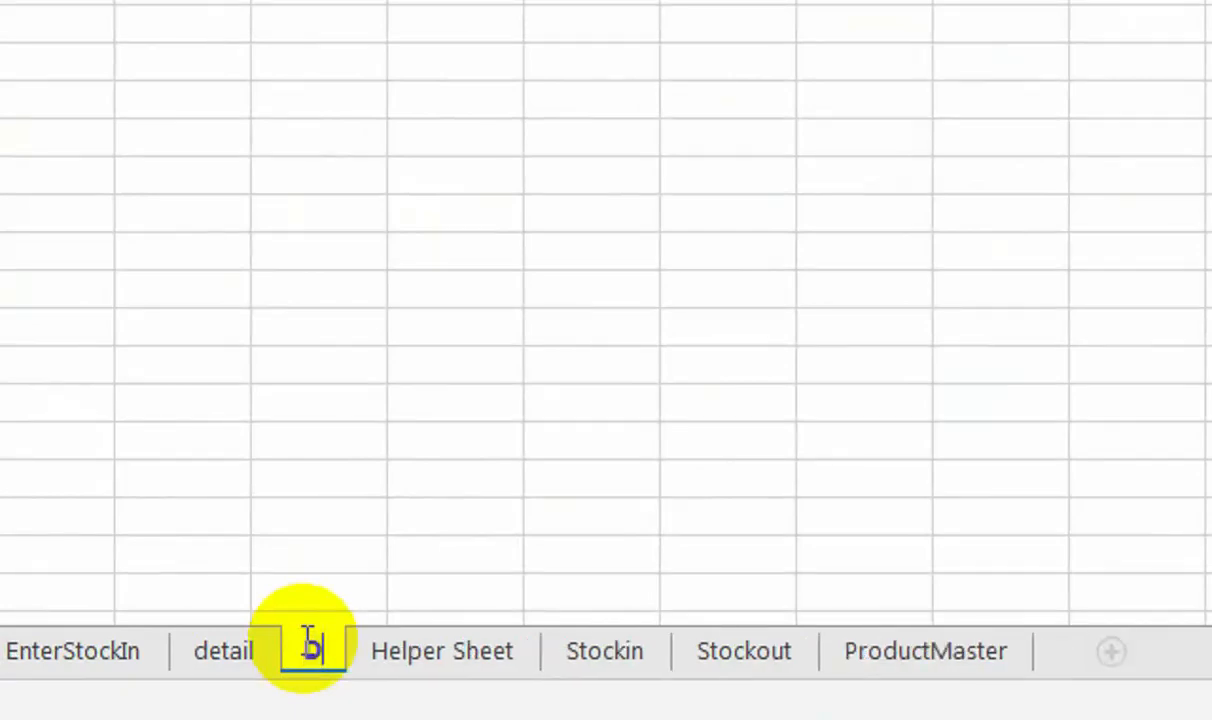
type("ashN")
key("BackSpace")
type("Ba")
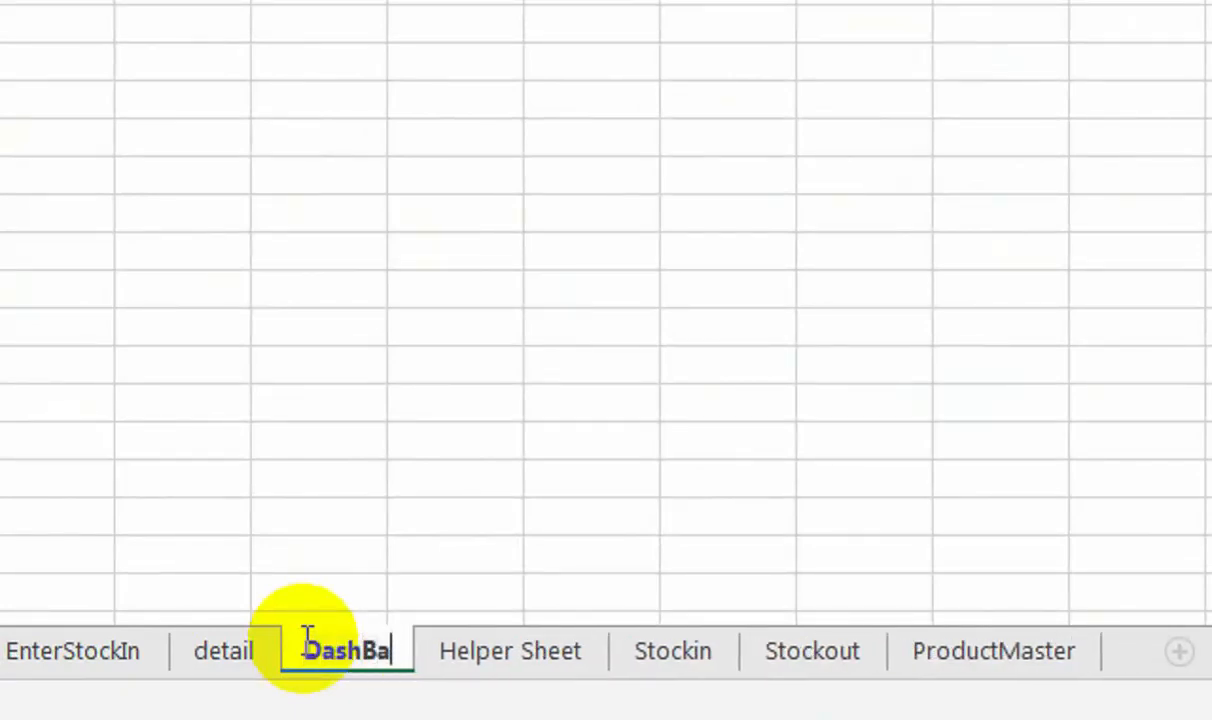
key("BackSpace")
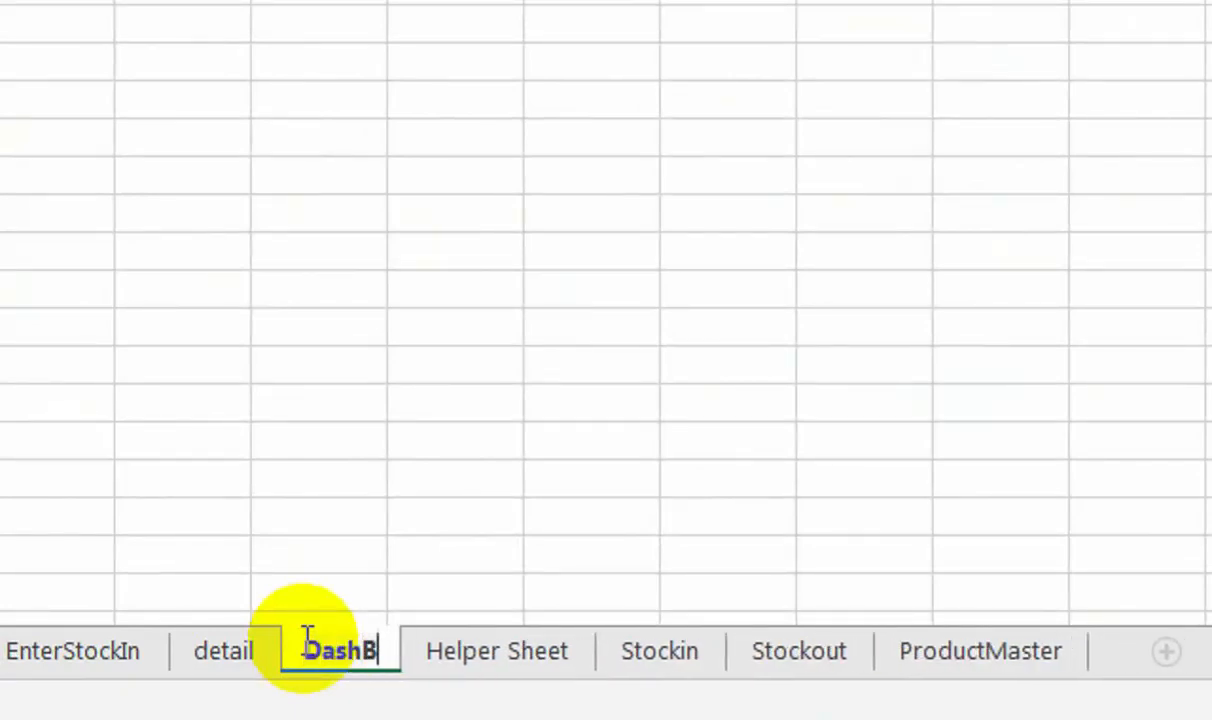
type("oard")
left_click(360, 578)
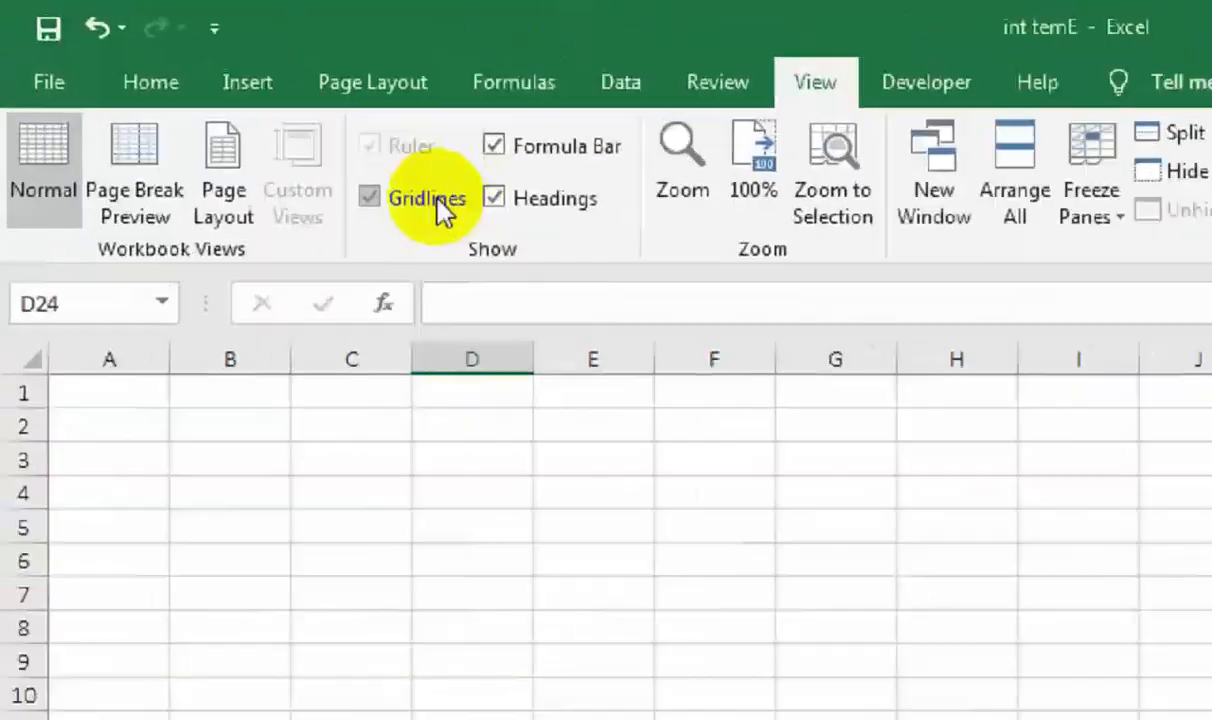
left_click(245, 112)
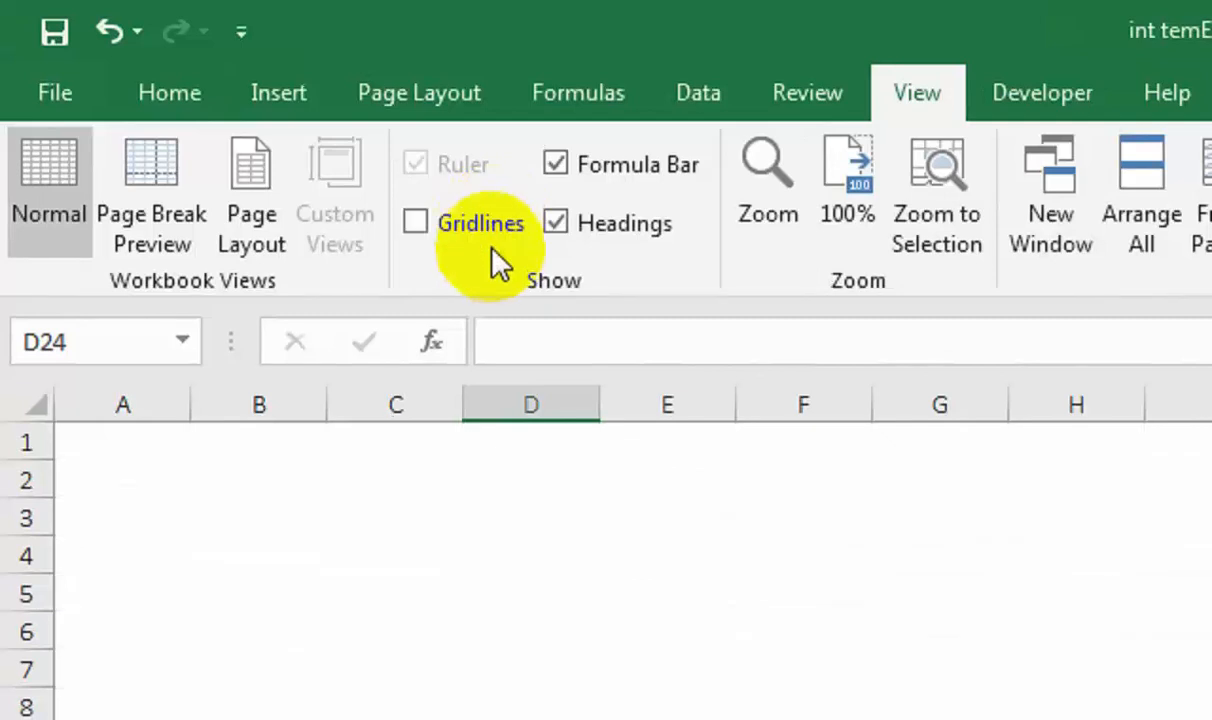
left_click(188, 95)
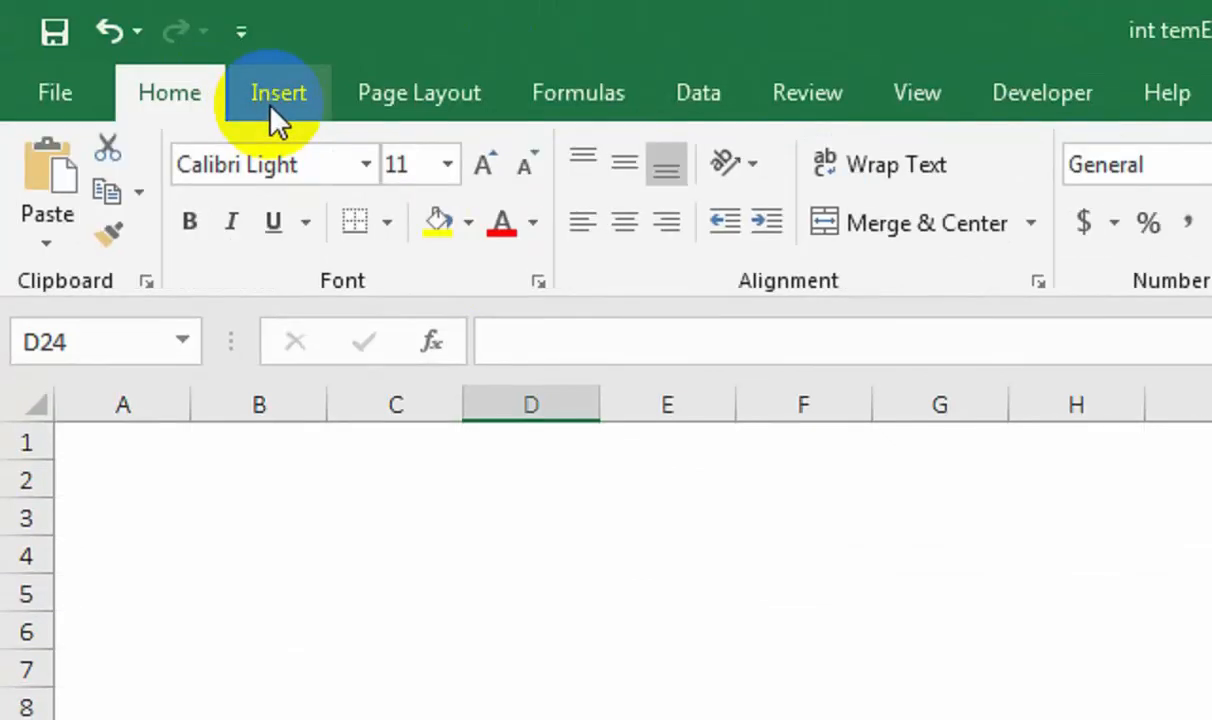
left_click(278, 92)
left_click(445, 260)
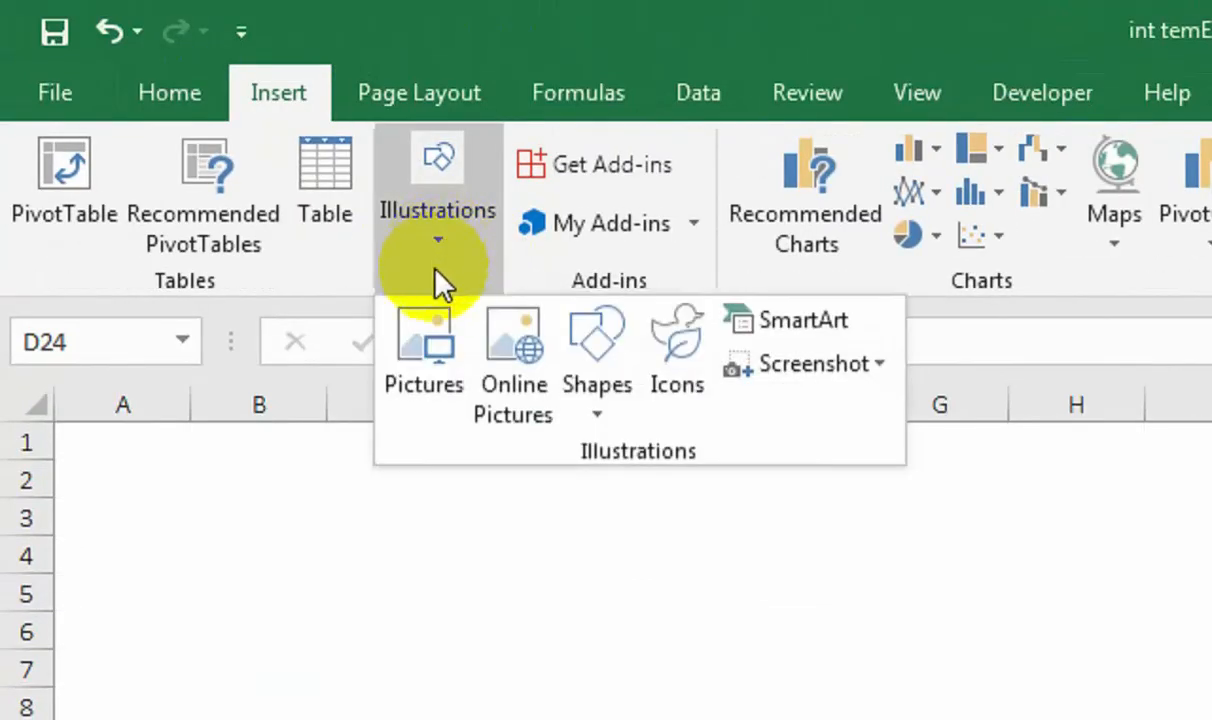
left_click(594, 415)
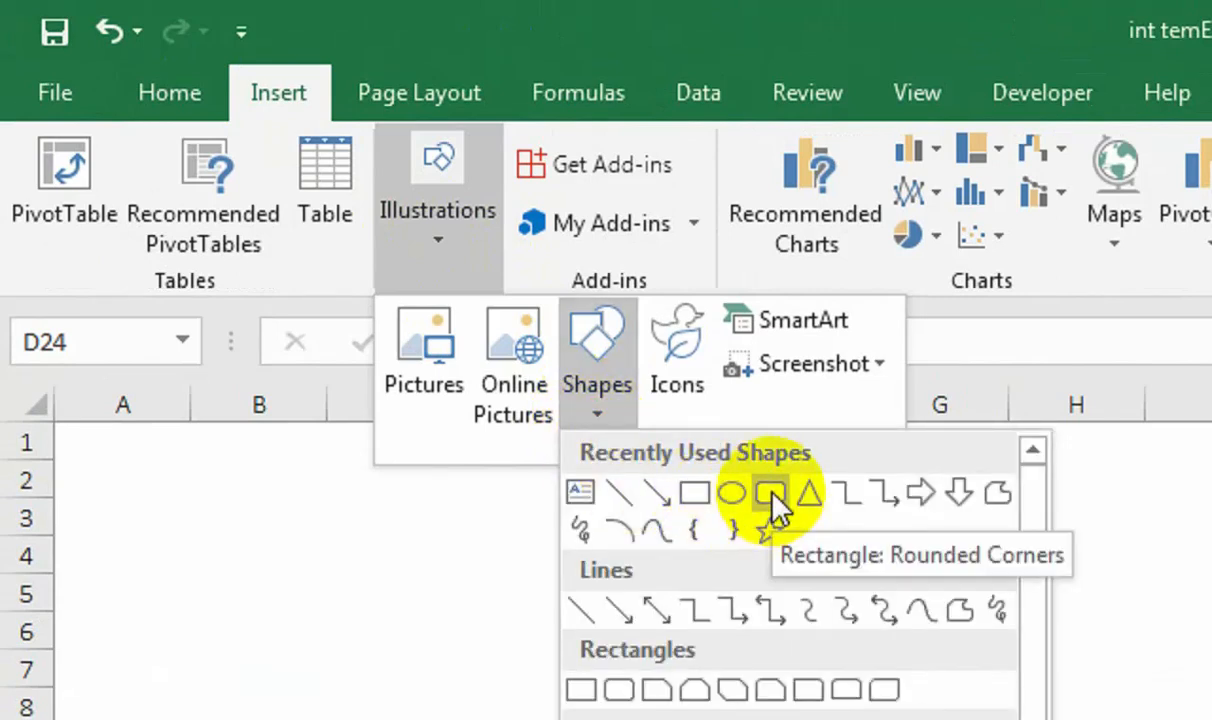
left_click(772, 495)
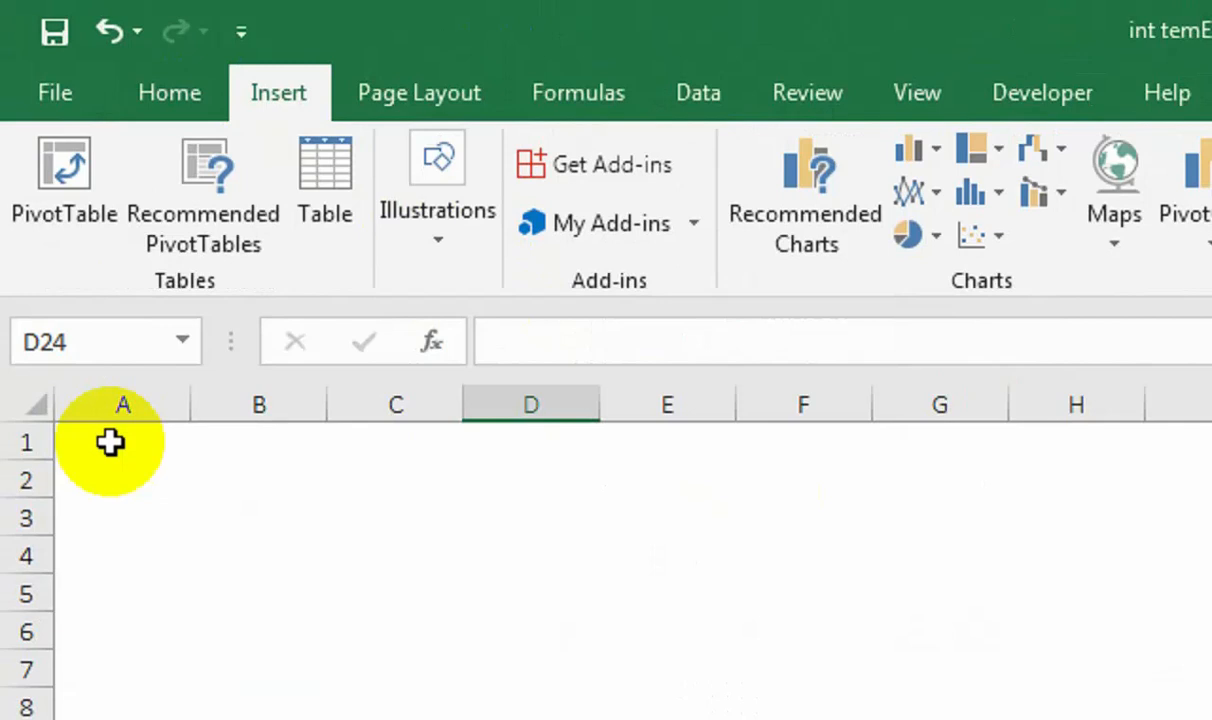
- Make row 1 taller and fill it with the standard dark red across columns A to Q as a header band
left_click_drag(38, 461, 40, 481)
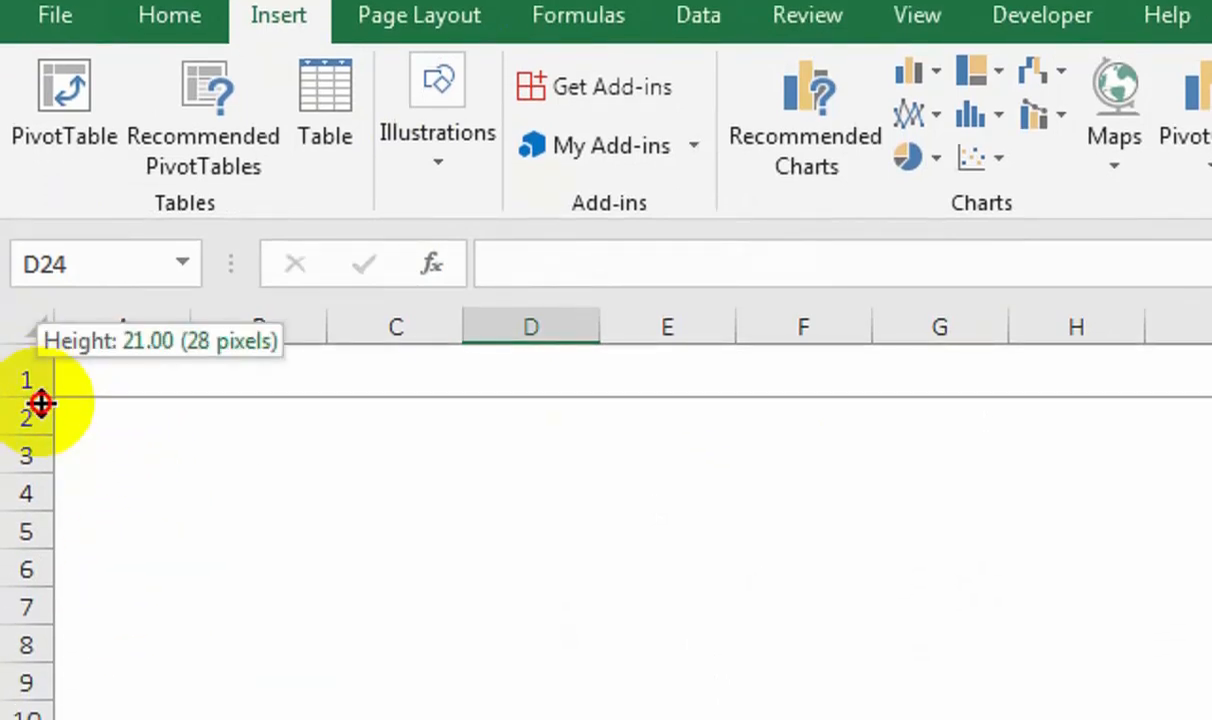
left_click_drag(41, 403, 46, 424)
left_click_drag(83, 373, 1129, 222)
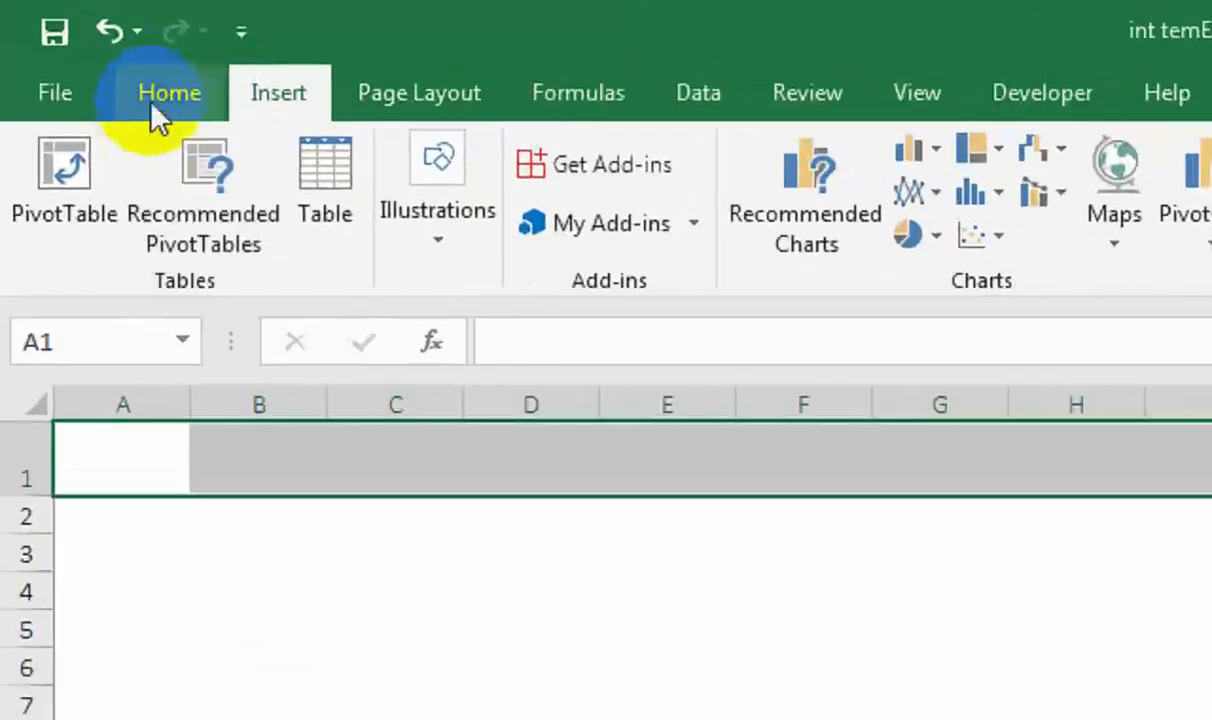
left_click(78, 49)
left_click(234, 113)
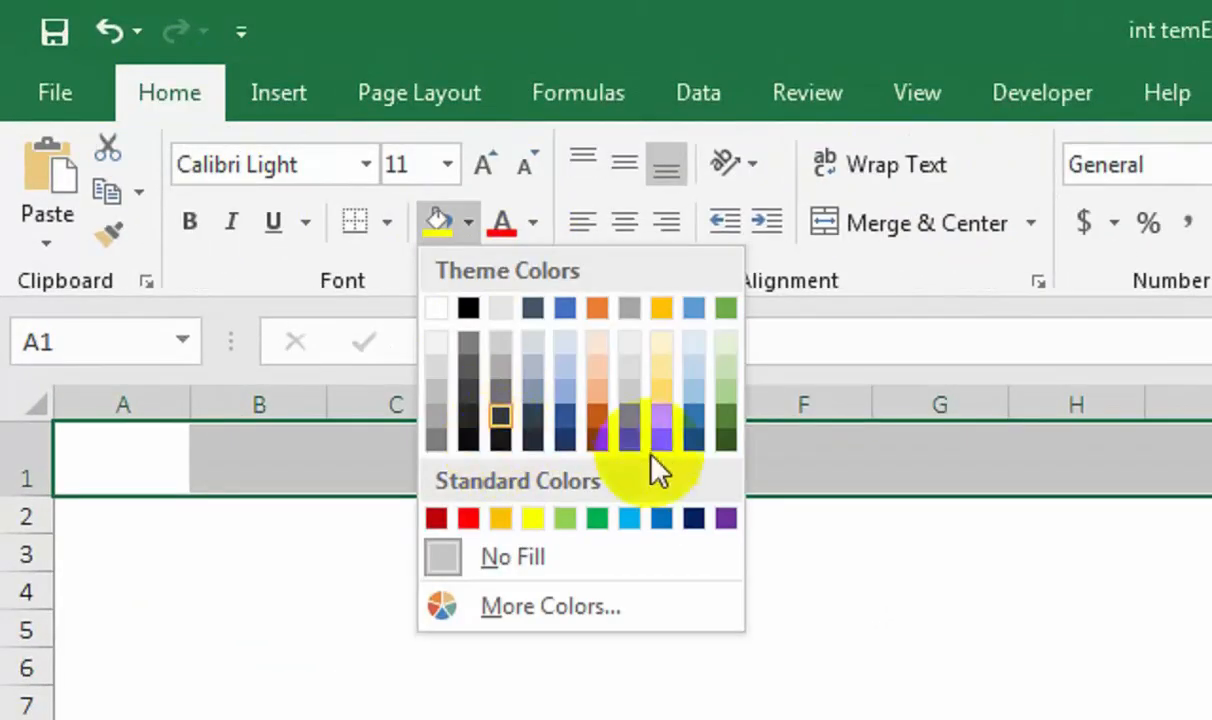
left_click(439, 519)
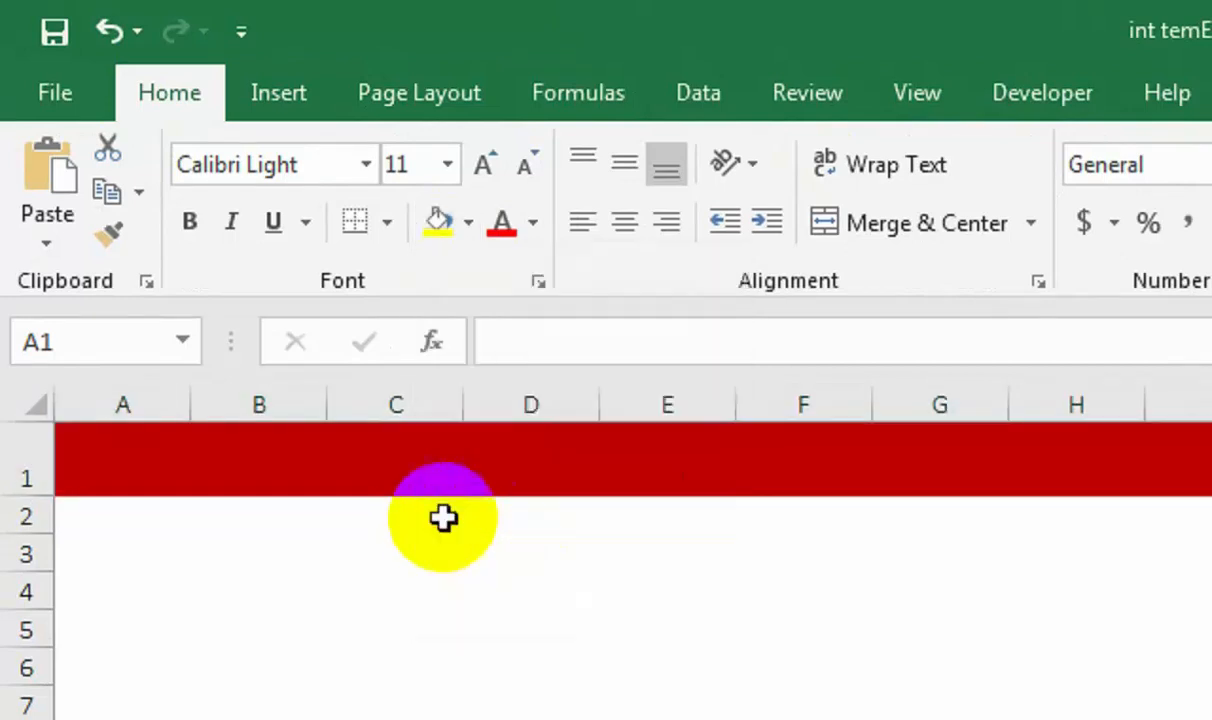
- Fill the range A2:E7 below the header band with the light gray theme color
left_click_drag(27, 508, 369, 597)
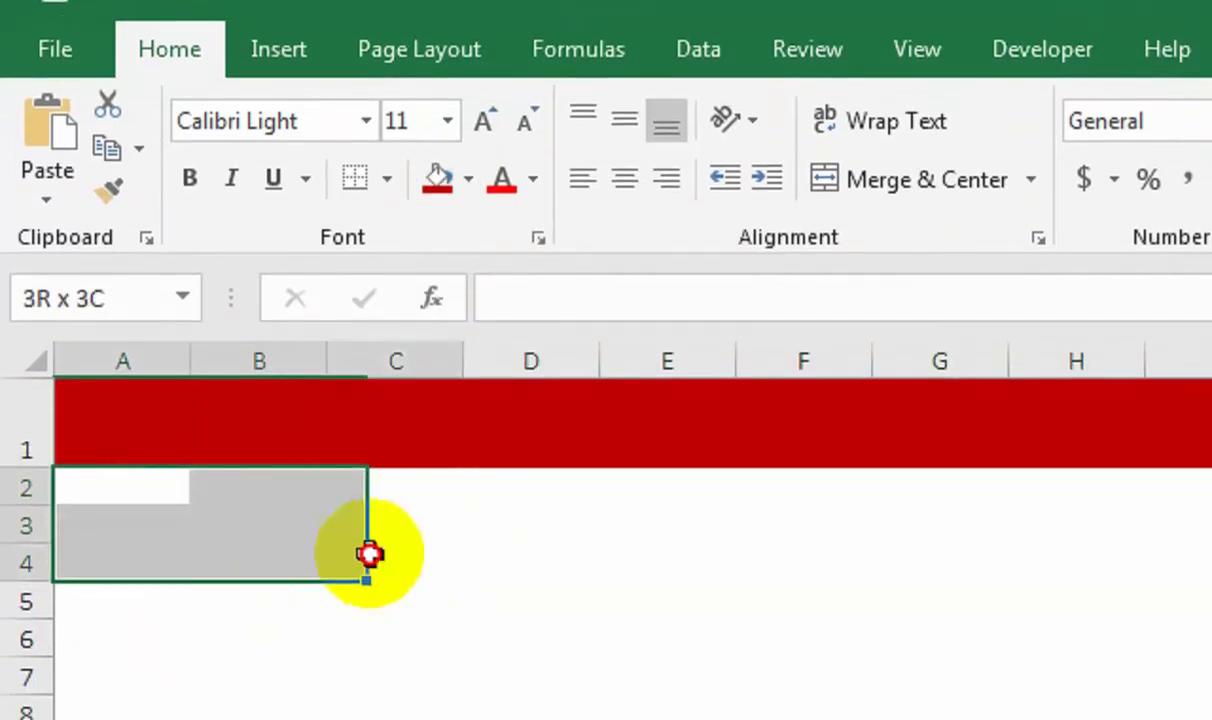
left_click_drag(369, 553, 580, 620)
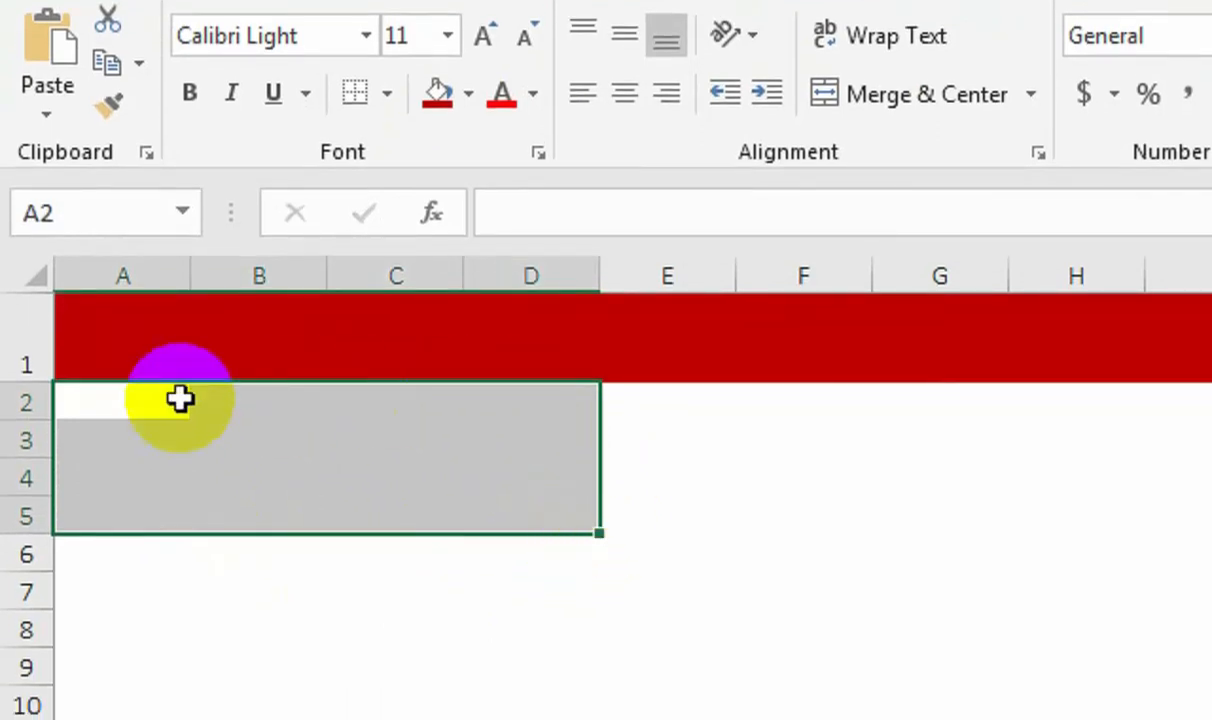
left_click_drag(180, 399, 667, 590)
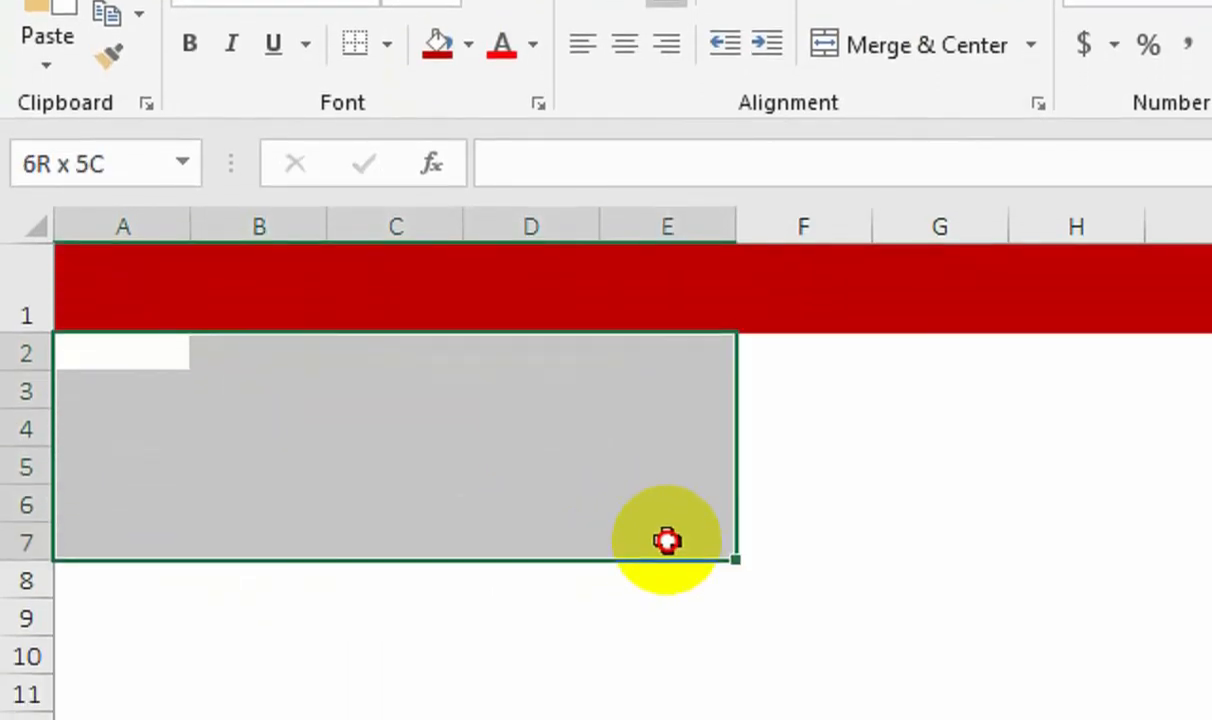
left_click_drag(667, 541, 667, 541)
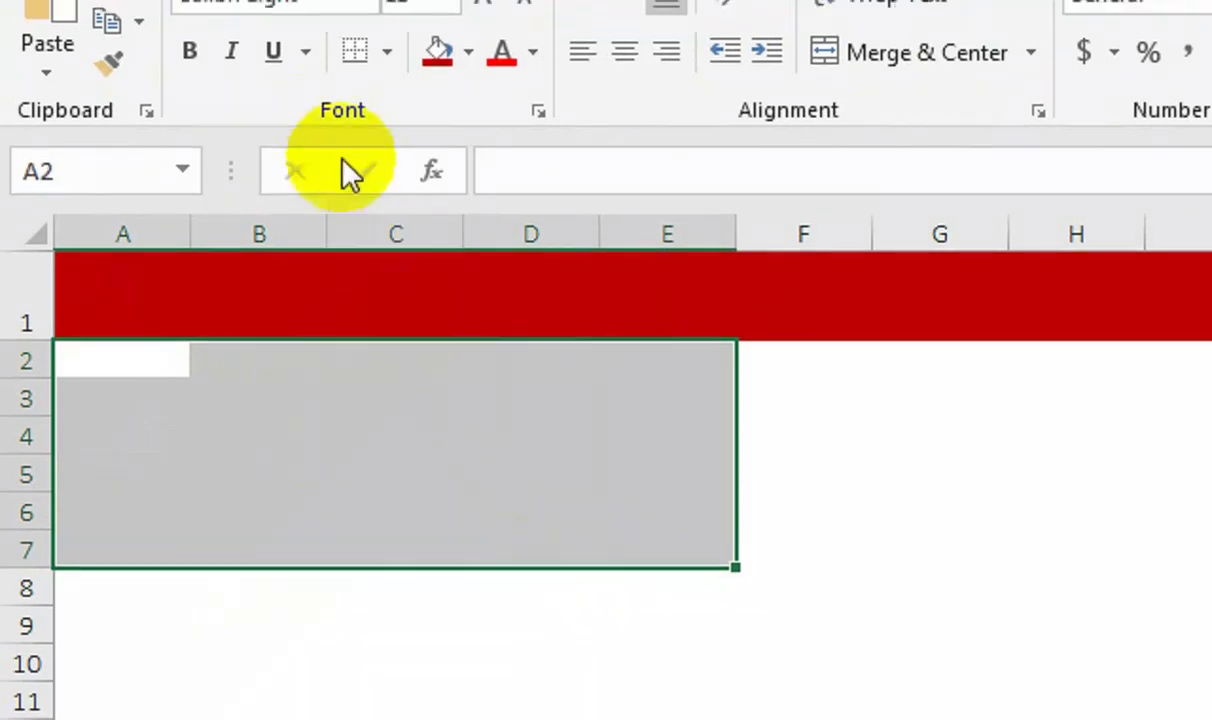
left_click(467, 43)
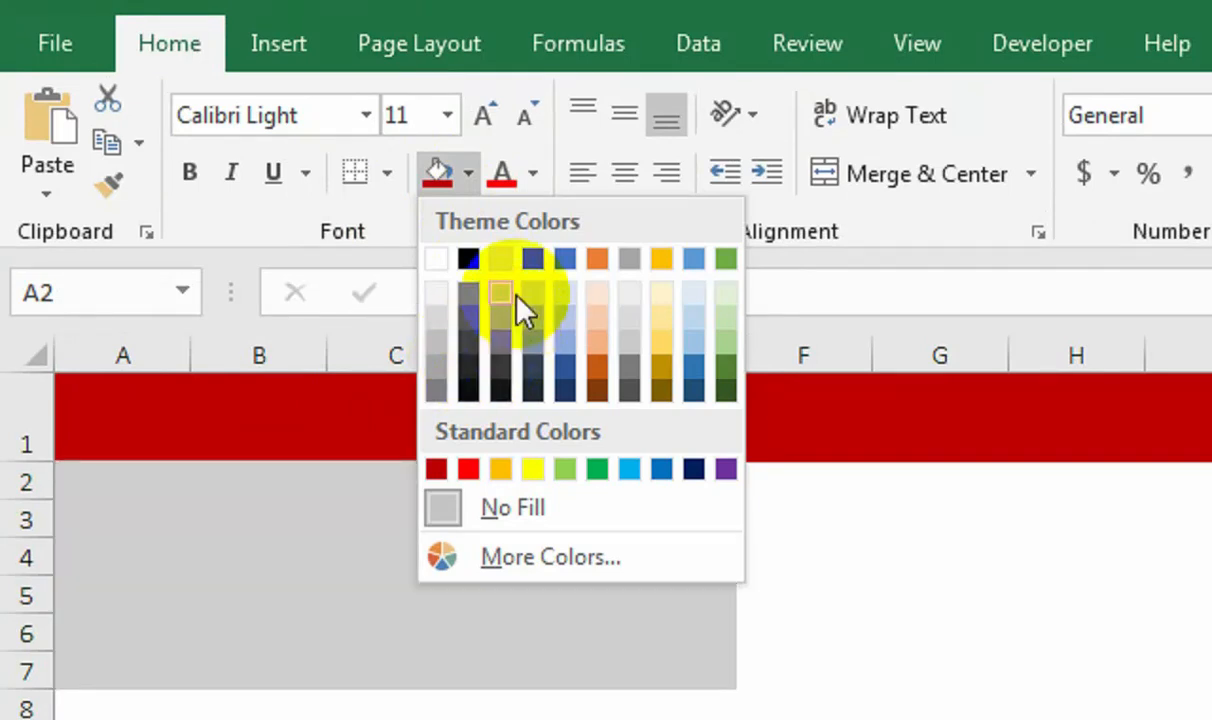
left_click(500, 291)
left_click(468, 175)
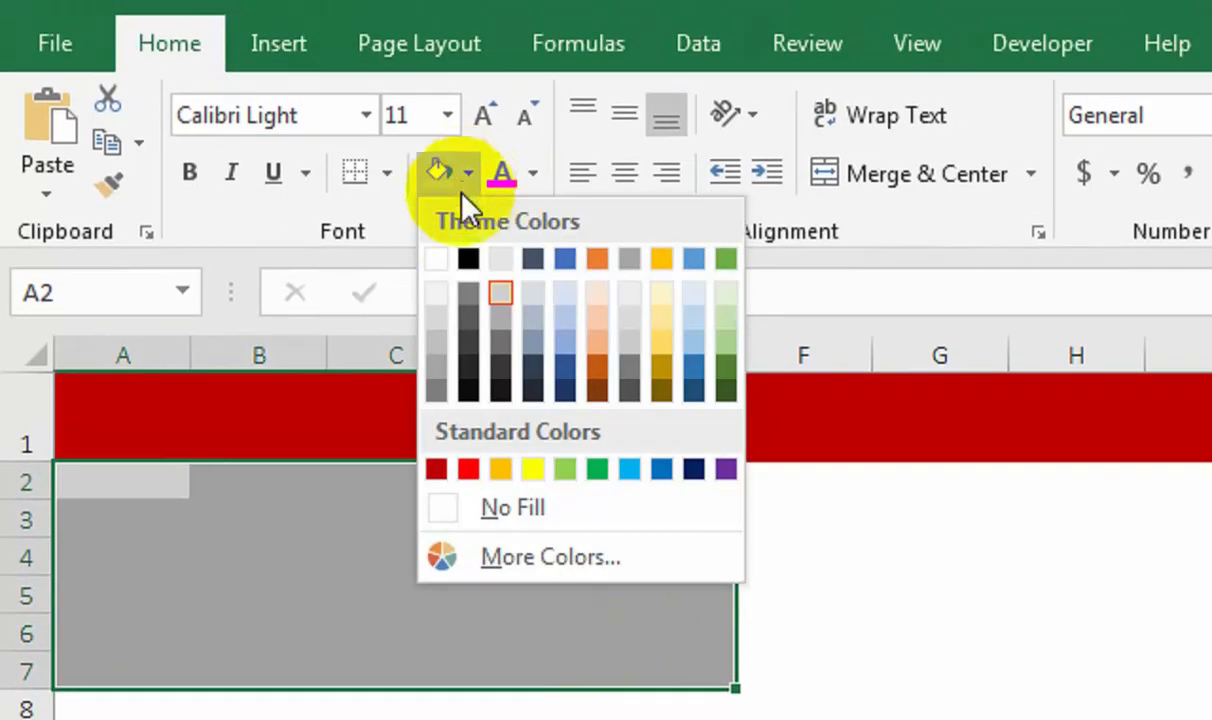
left_click(499, 263)
left_click(595, 545)
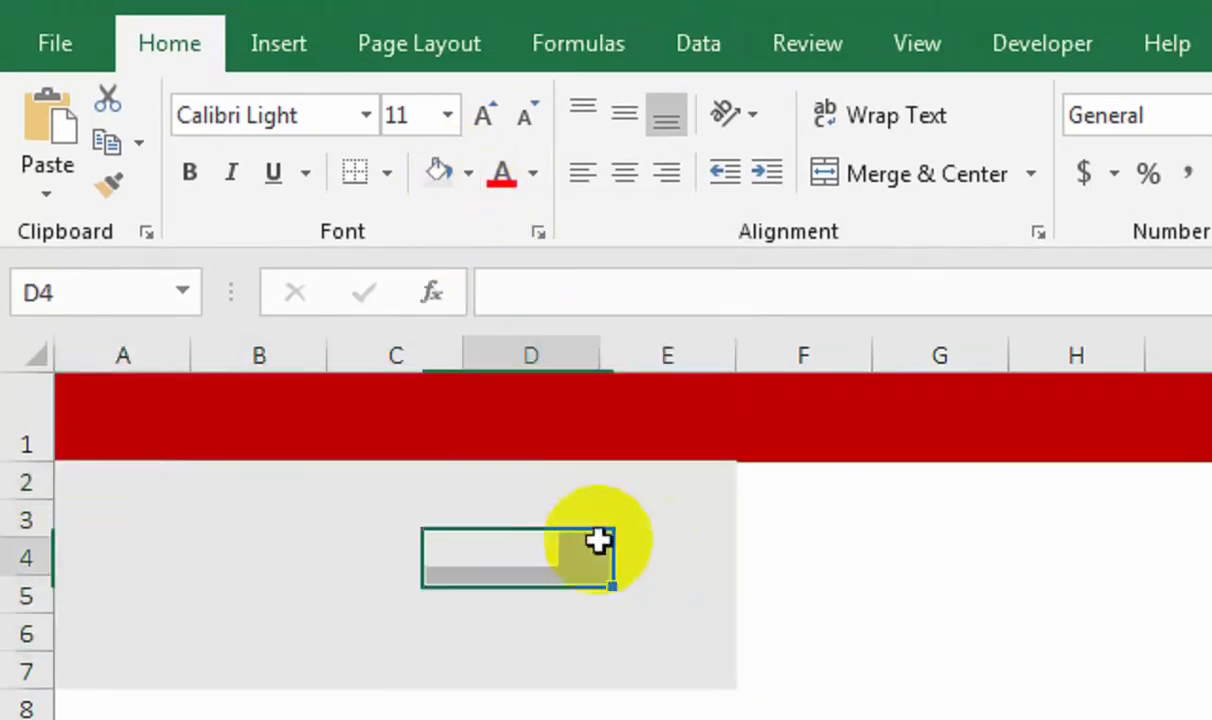
- Extend the same light gray fill across rows 2 to 7 so it covers A2:Q7
left_click_drag(777, 481, 1211, 639)
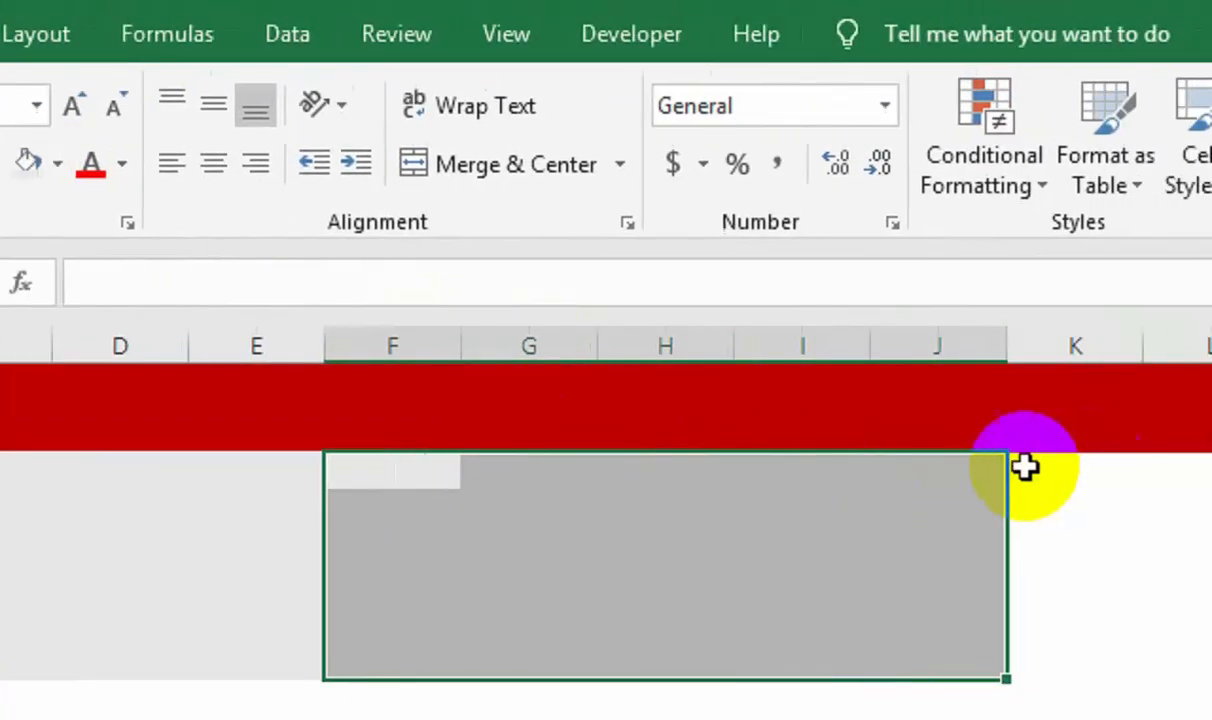
left_click_drag(1025, 467, 1211, 640)
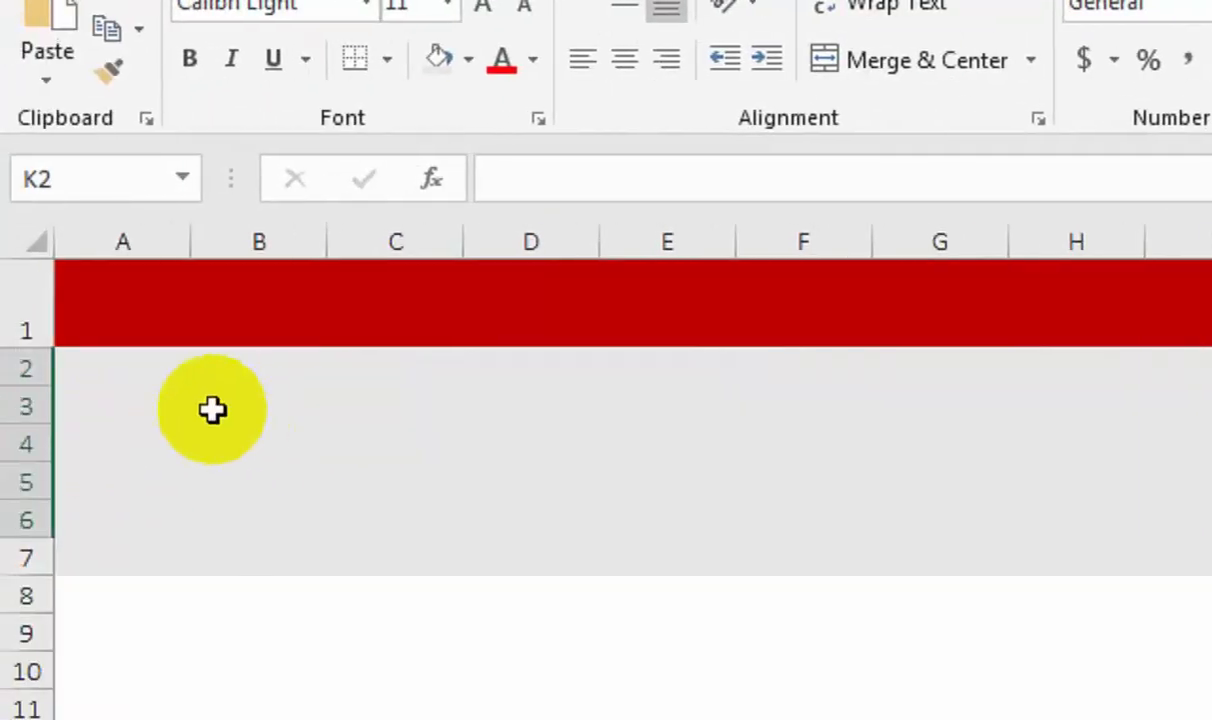
left_click_drag(114, 362, 1211, 598)
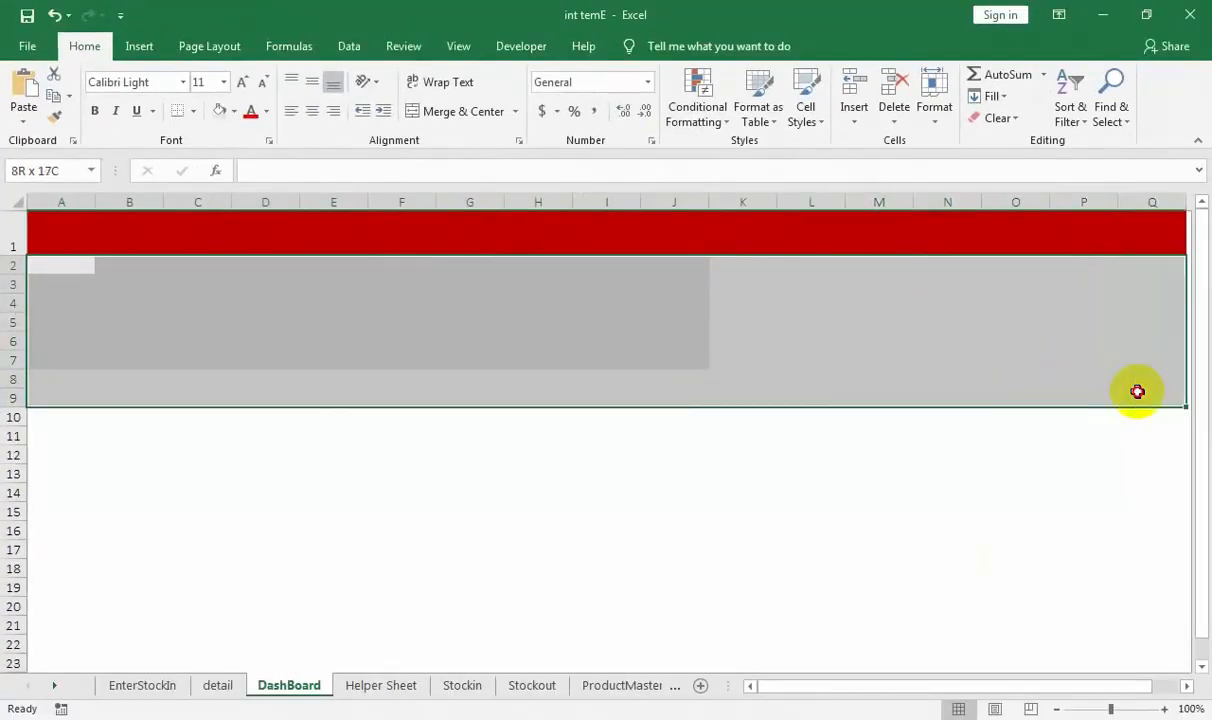
left_click_drag(1127, 391, 1118, 358)
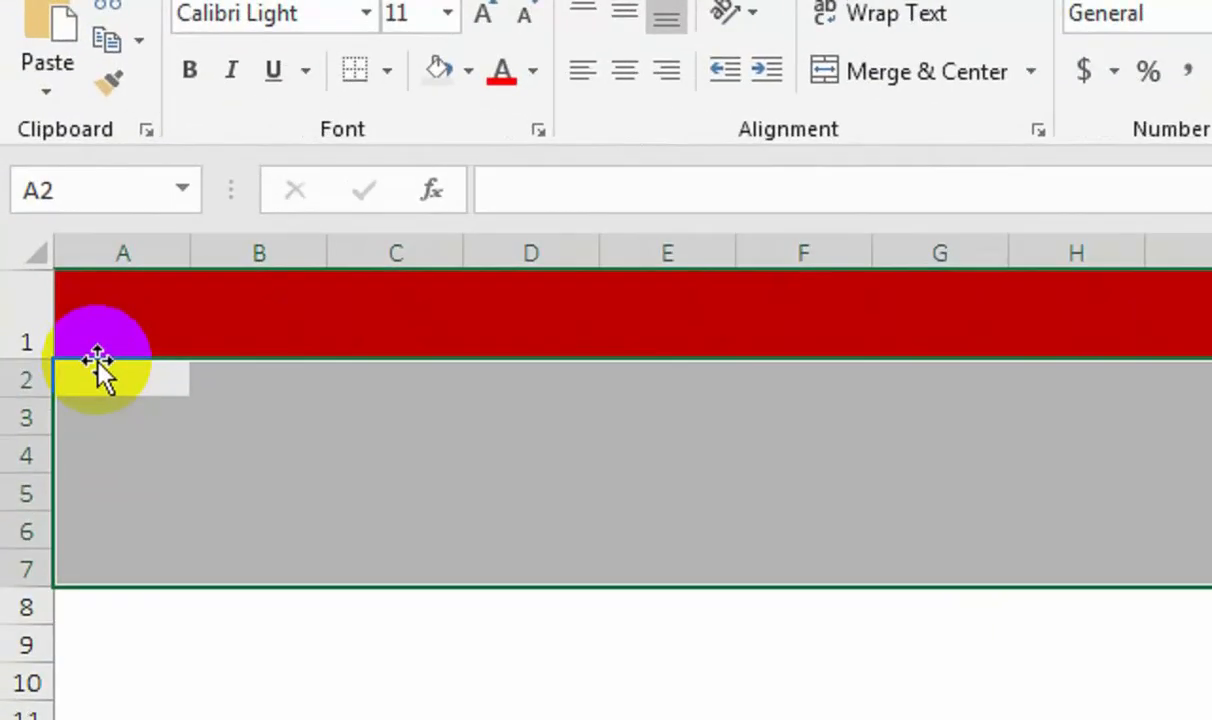
- Enter =COLUMN() in cell Q2 to check its column number
left_click(149, 381)
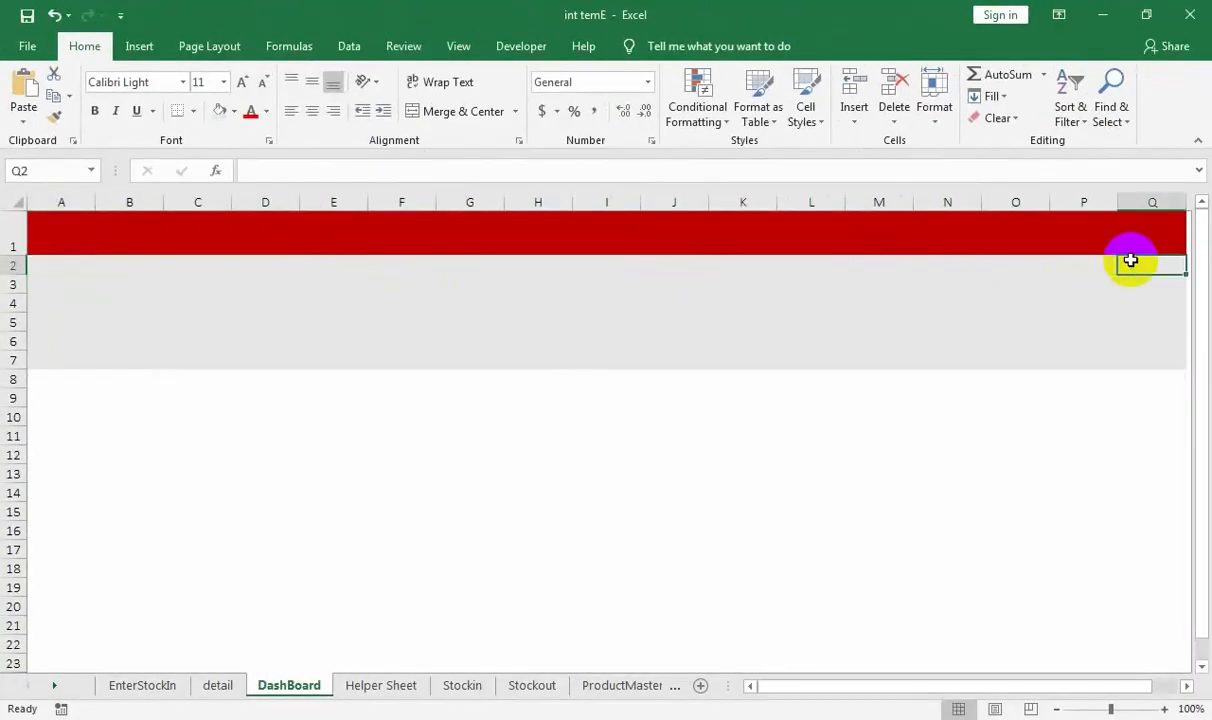
type("=col")
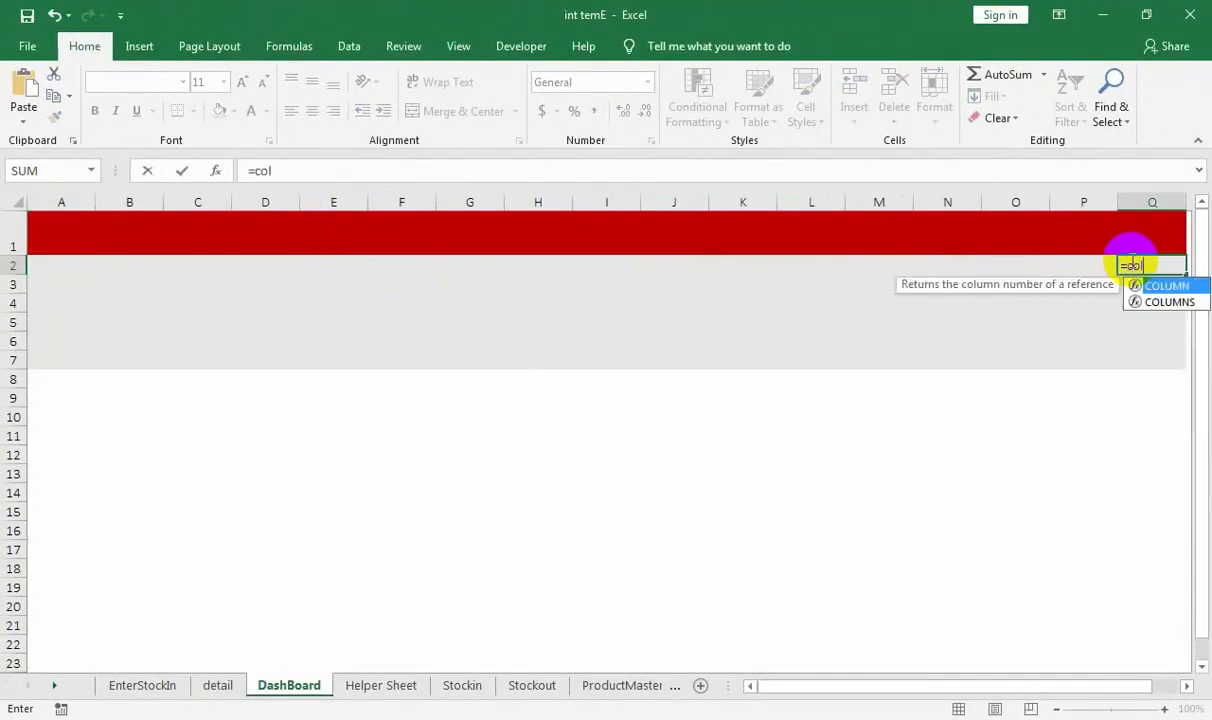
type("umn")
key("Tab")
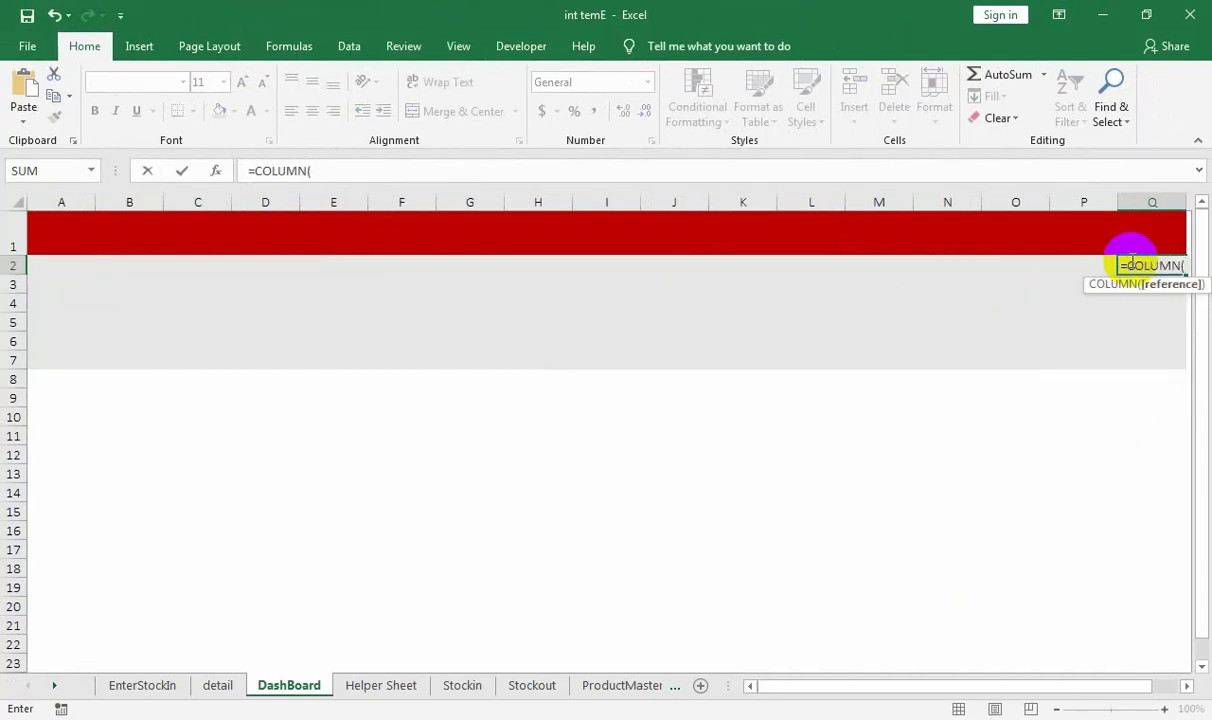
key("Return")
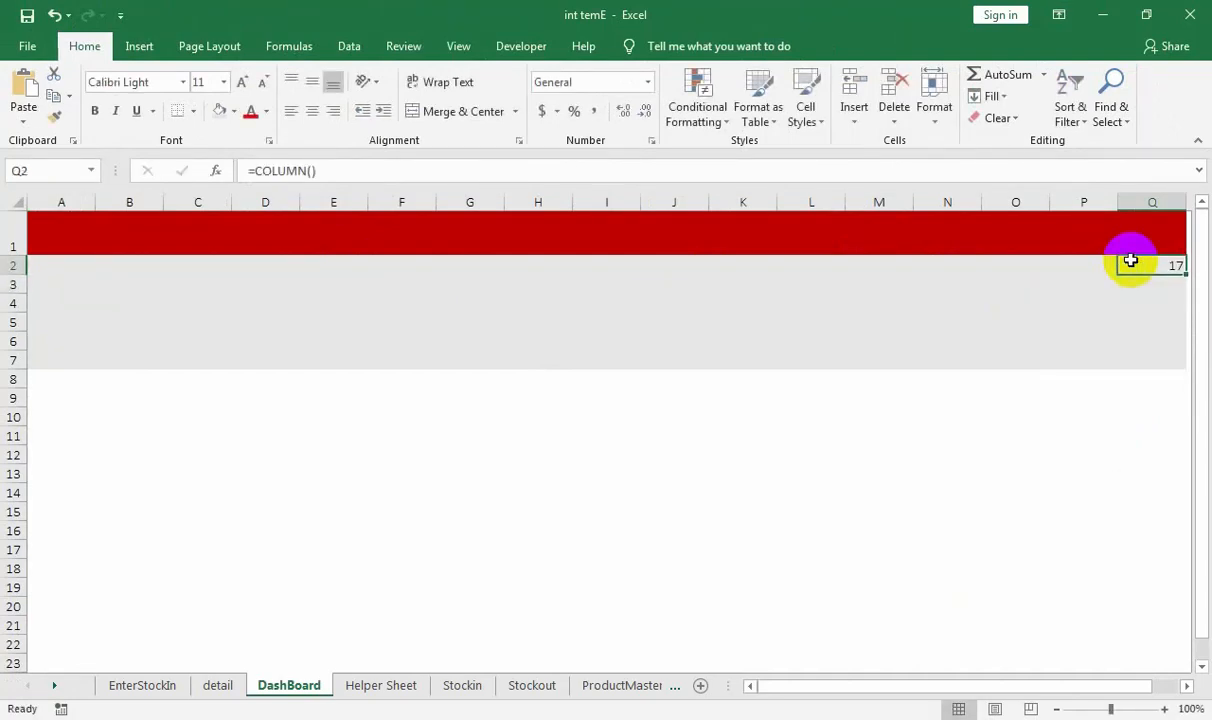
- Zoom the DashBoard sheet to fit the range A1:P7
left_click_drag(1081, 351, 40, 212)
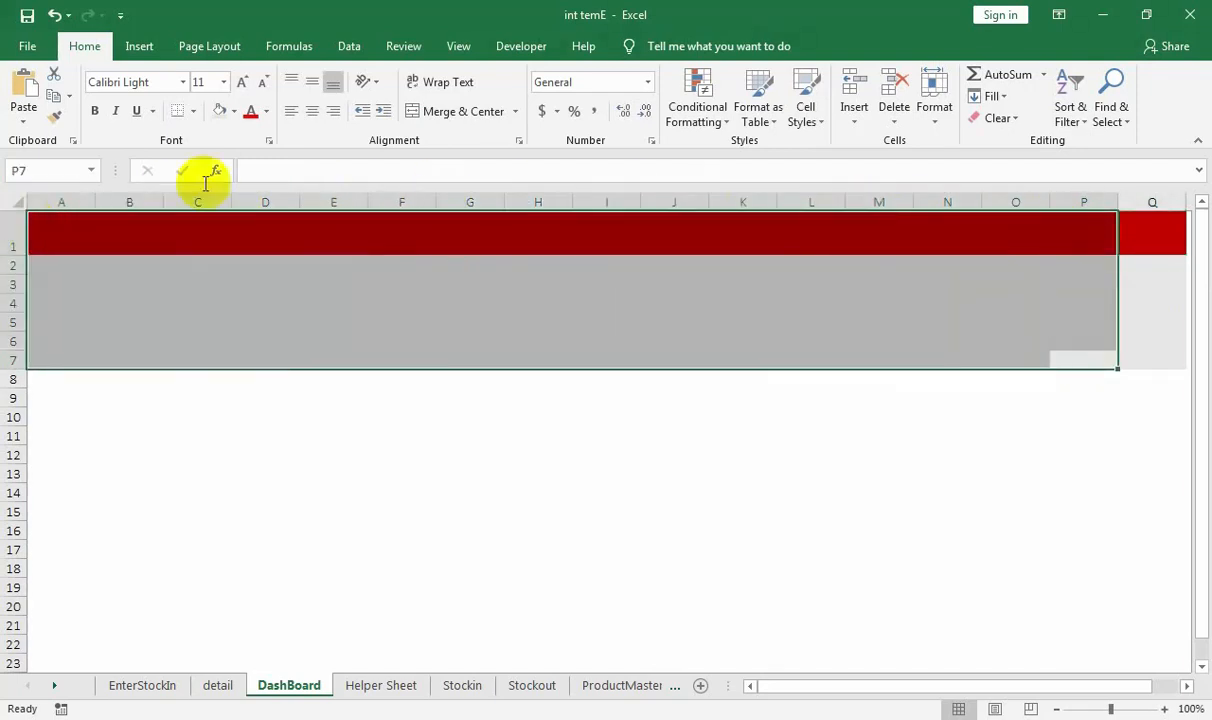
left_click(456, 47)
left_click(468, 115)
left_click(575, 265)
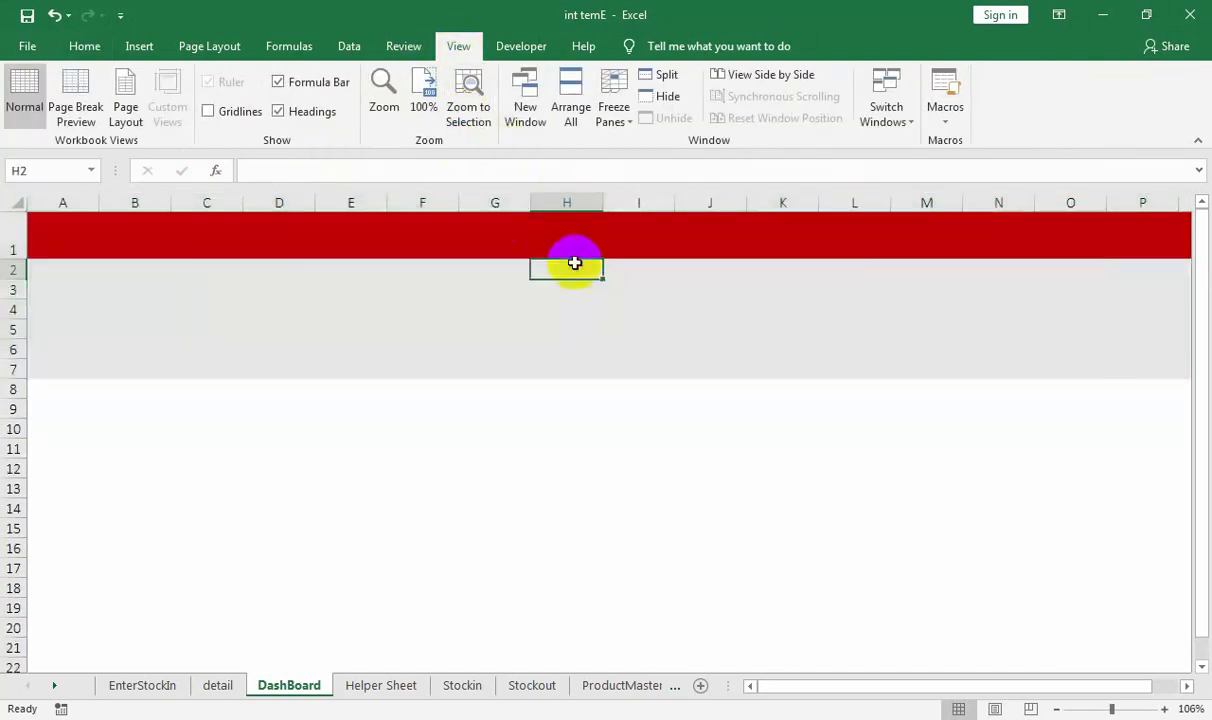
left_click_drag(47, 268, 276, 370)
left_click(86, 47)
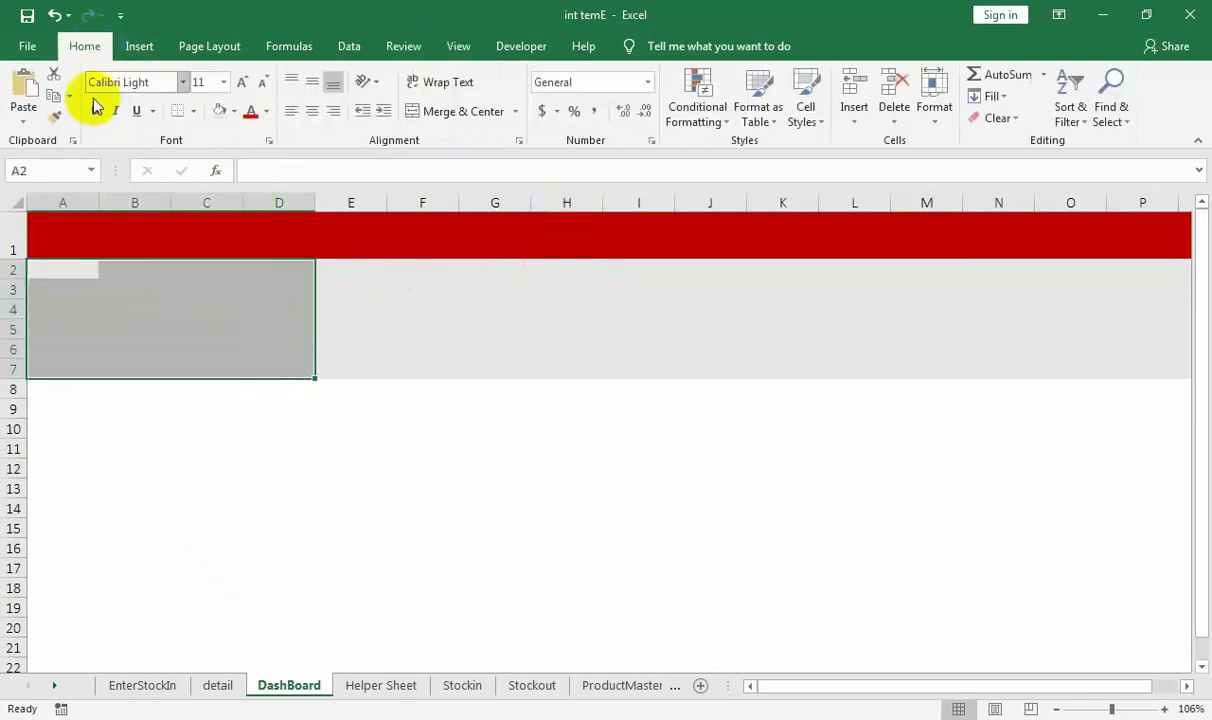
left_click(191, 111)
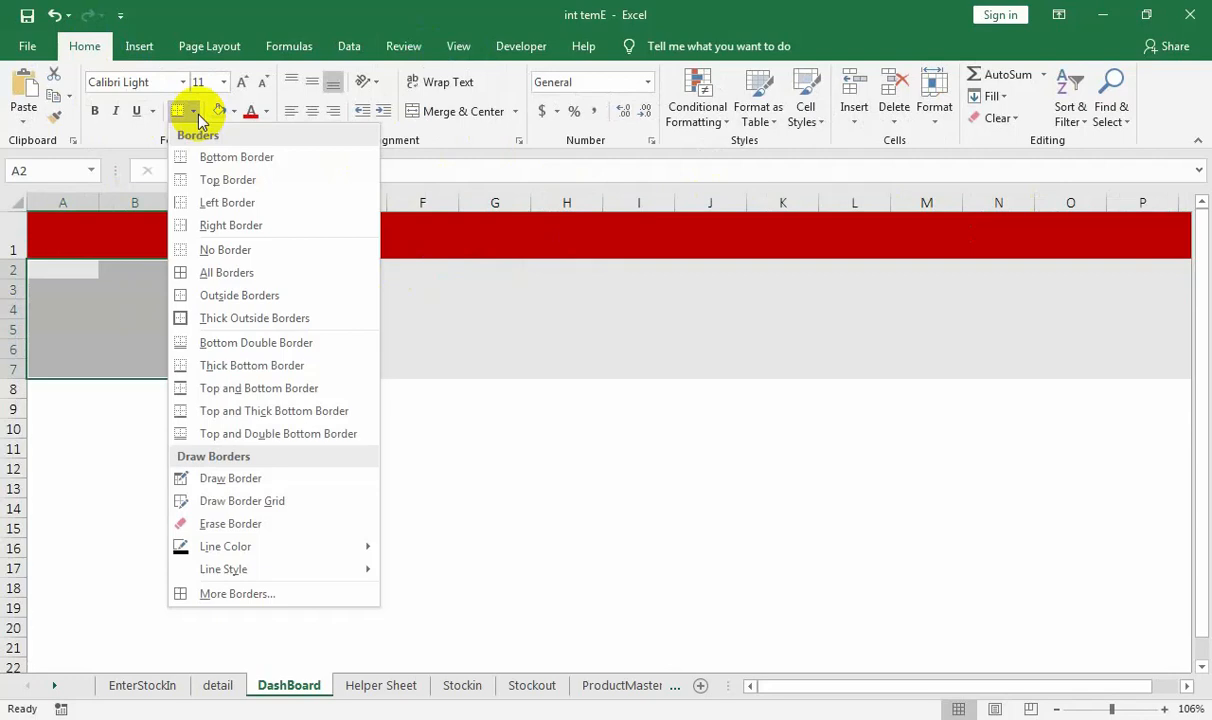
left_click(228, 415)
left_click(252, 303)
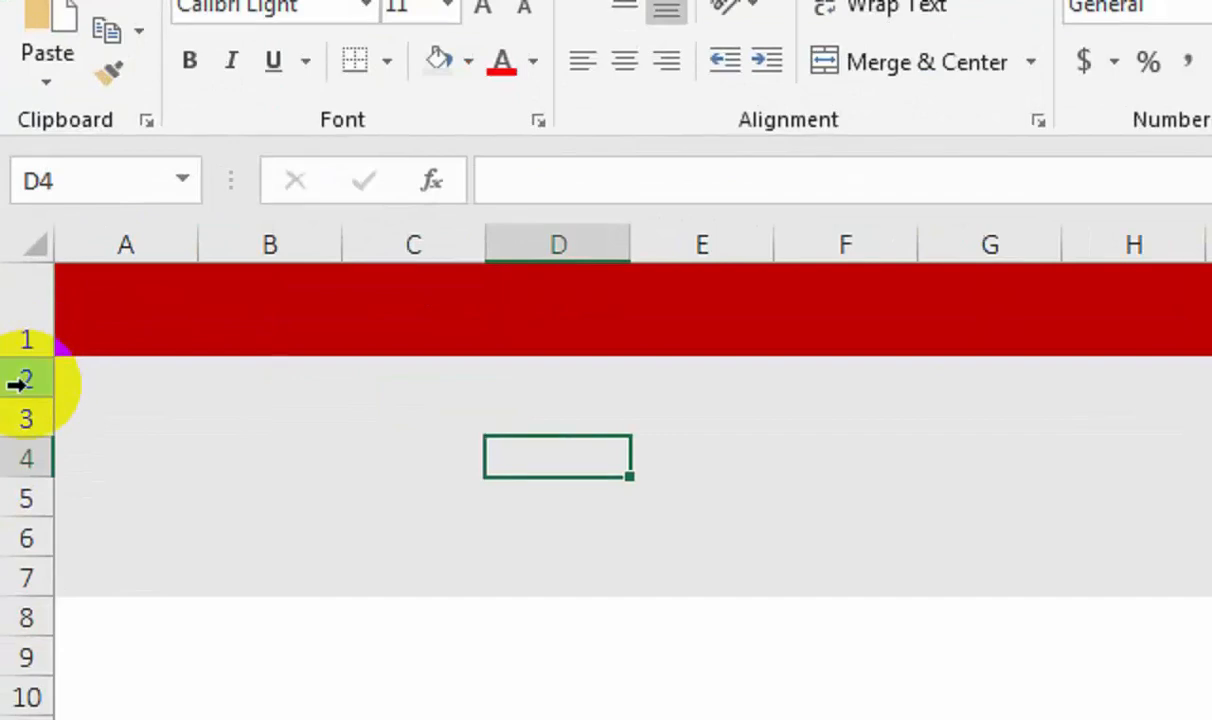
- Insert a row above row 2, clear its fill, and shrink it to a thin white separator below the red header
left_click(9, 270)
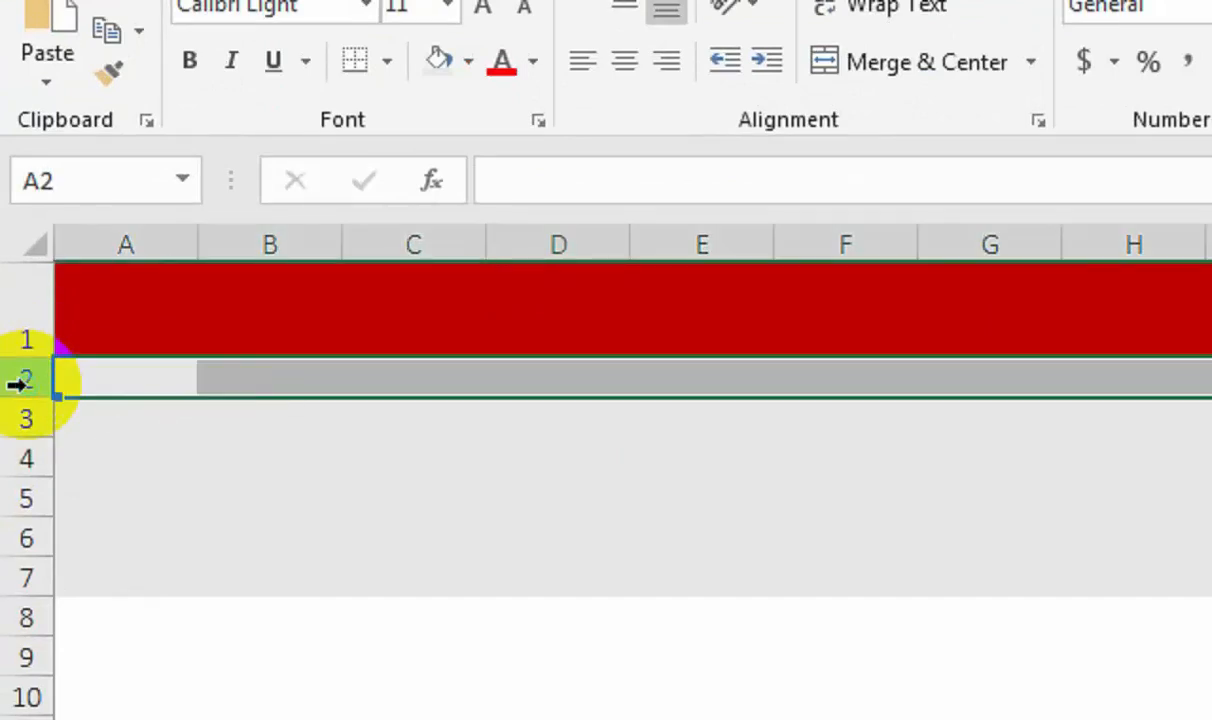
right_click(27, 390)
left_click(113, 652)
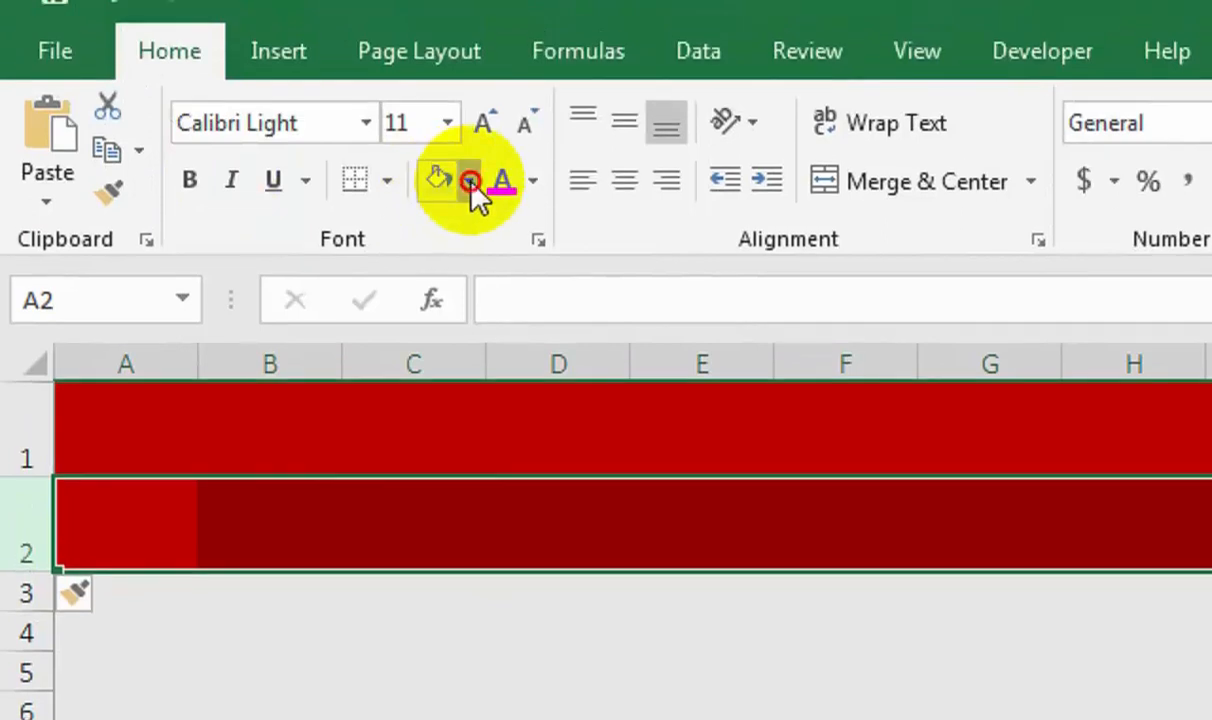
left_click(470, 182)
left_click(470, 514)
left_click_drag(23, 571, 70, 458)
left_click(385, 550)
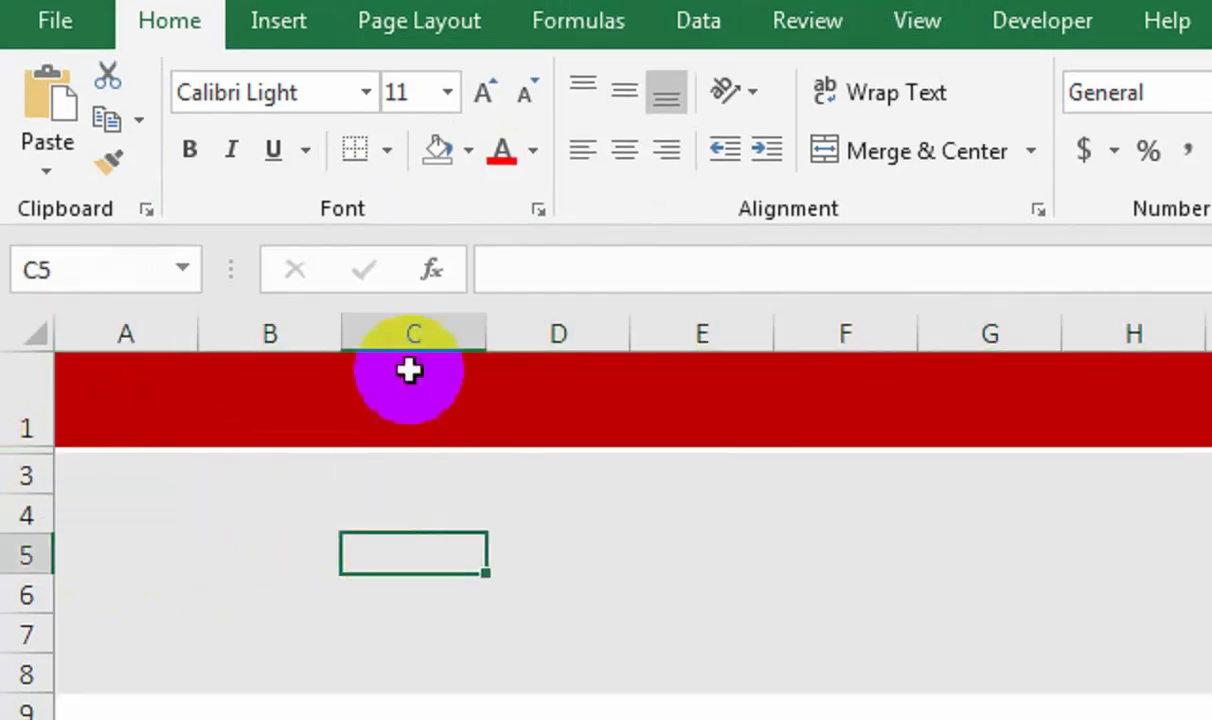
- Insert a new column before column E and make it a narrow spacer column
right_click(677, 324)
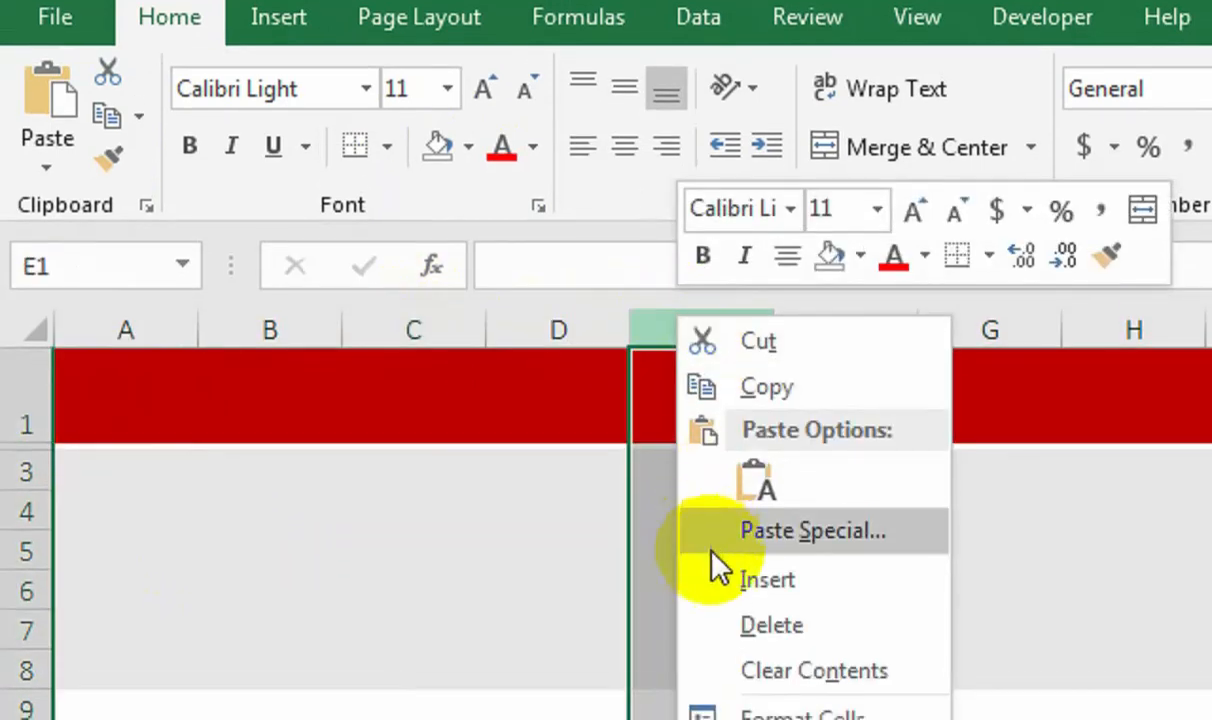
left_click(728, 580)
left_click_drag(772, 286, 670, 301)
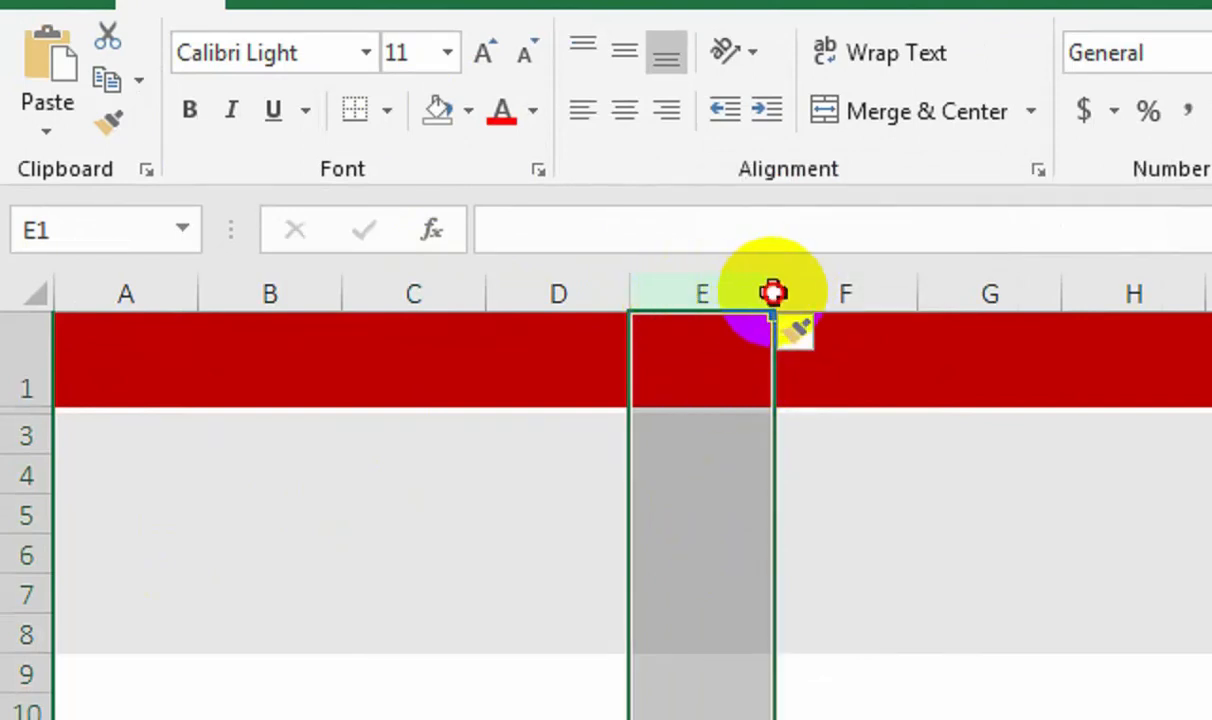
left_click(649, 558)
left_click_drag(663, 290, 636, 322)
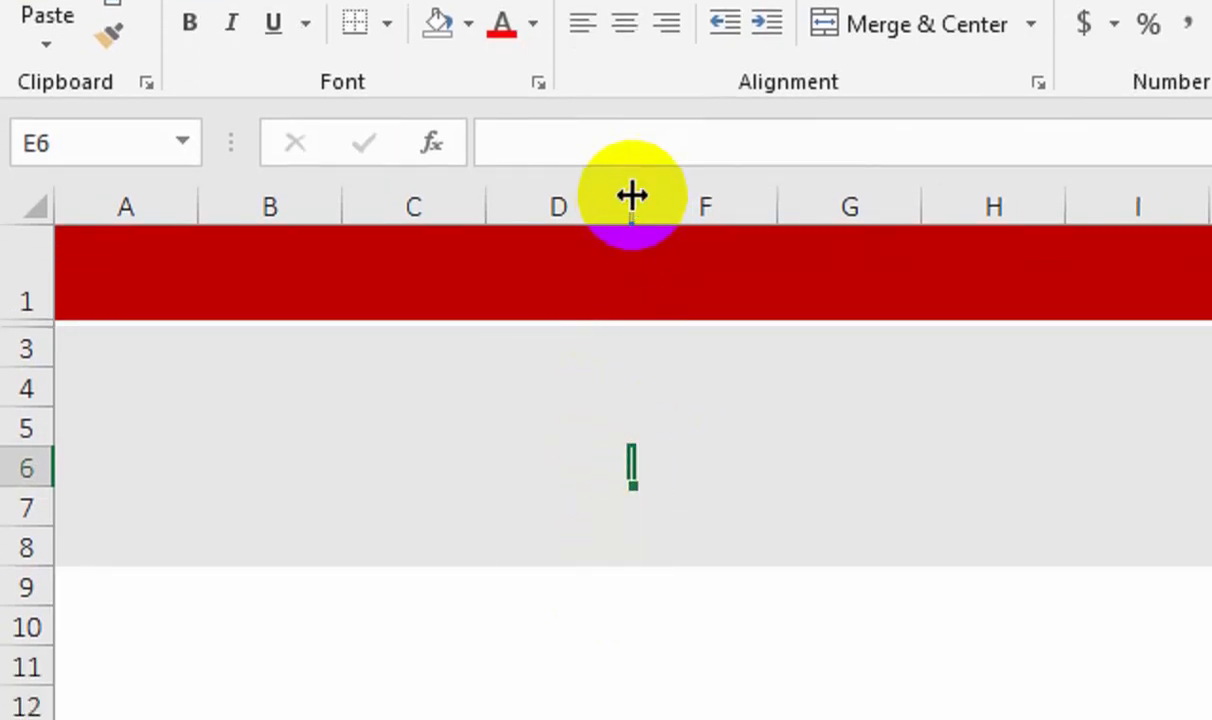
left_click_drag(632, 200, 665, 208)
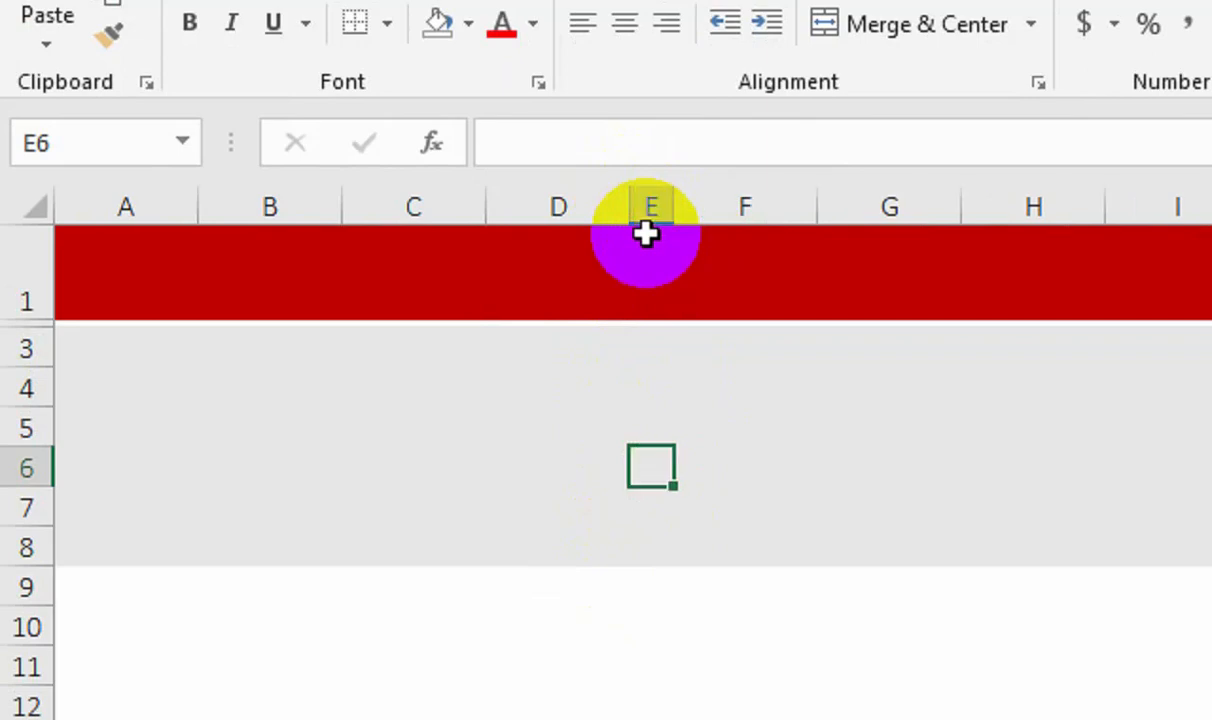
- Fill the new column E with white and narrow it to a thin gap after column D
left_click(650, 200)
left_click(467, 23)
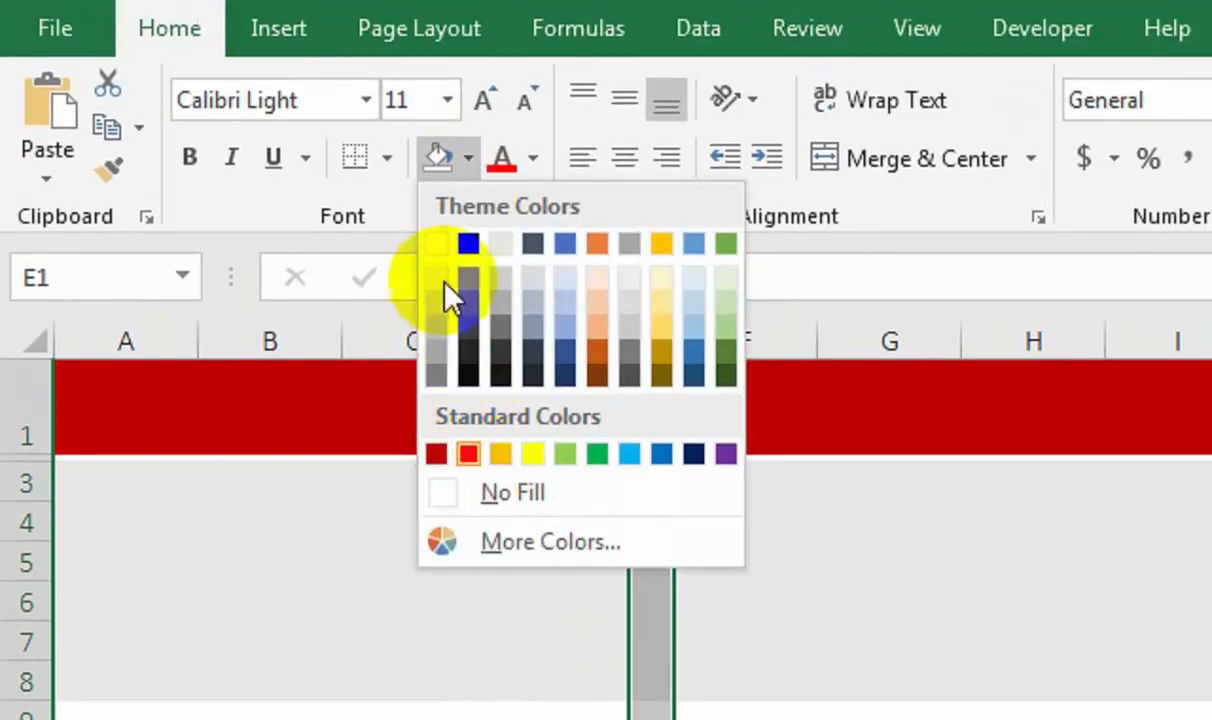
left_click(436, 243)
left_click_drag(682, 333, 641, 363)
left_click(805, 547)
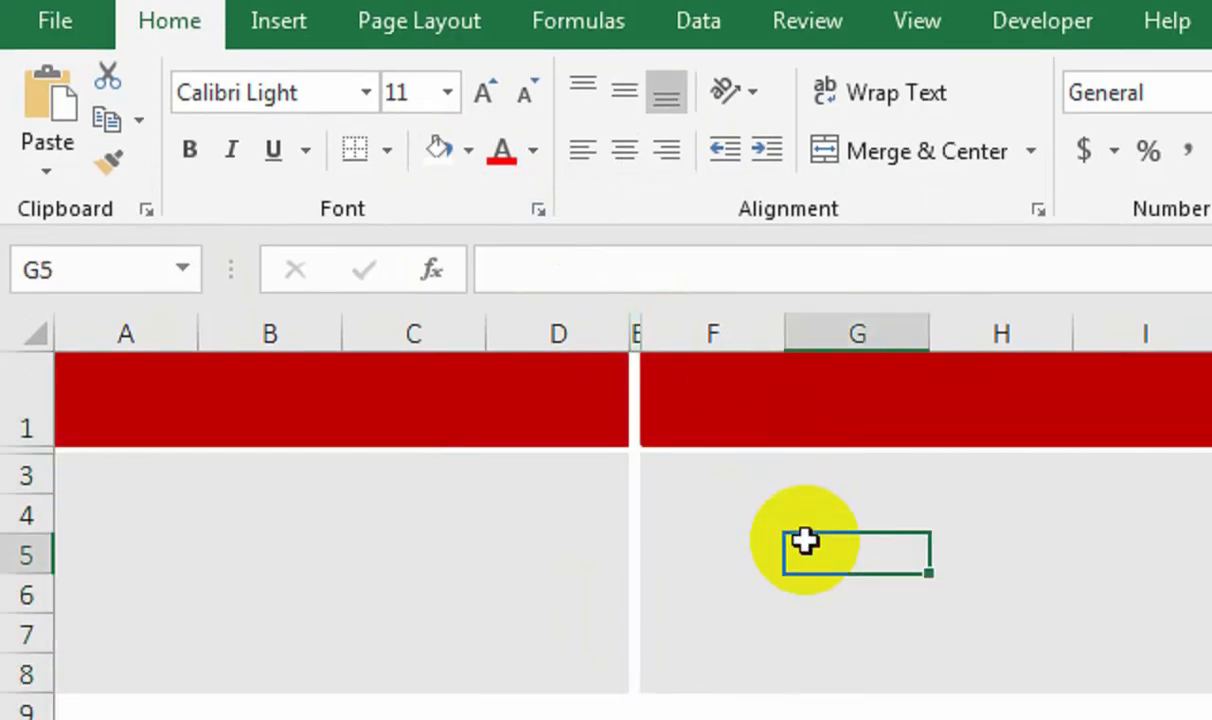
- Insert a column before column J, fill it with white, and narrow it to a thin separator after column I
right_click(935, 352)
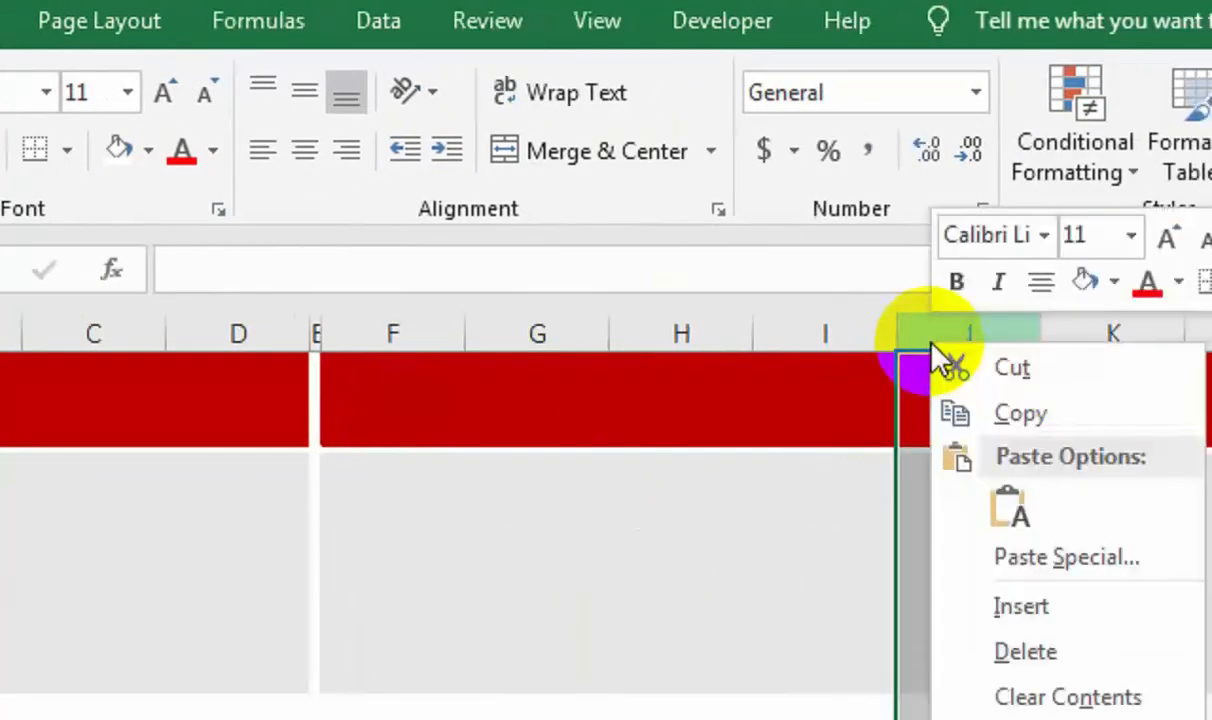
left_click(1021, 606)
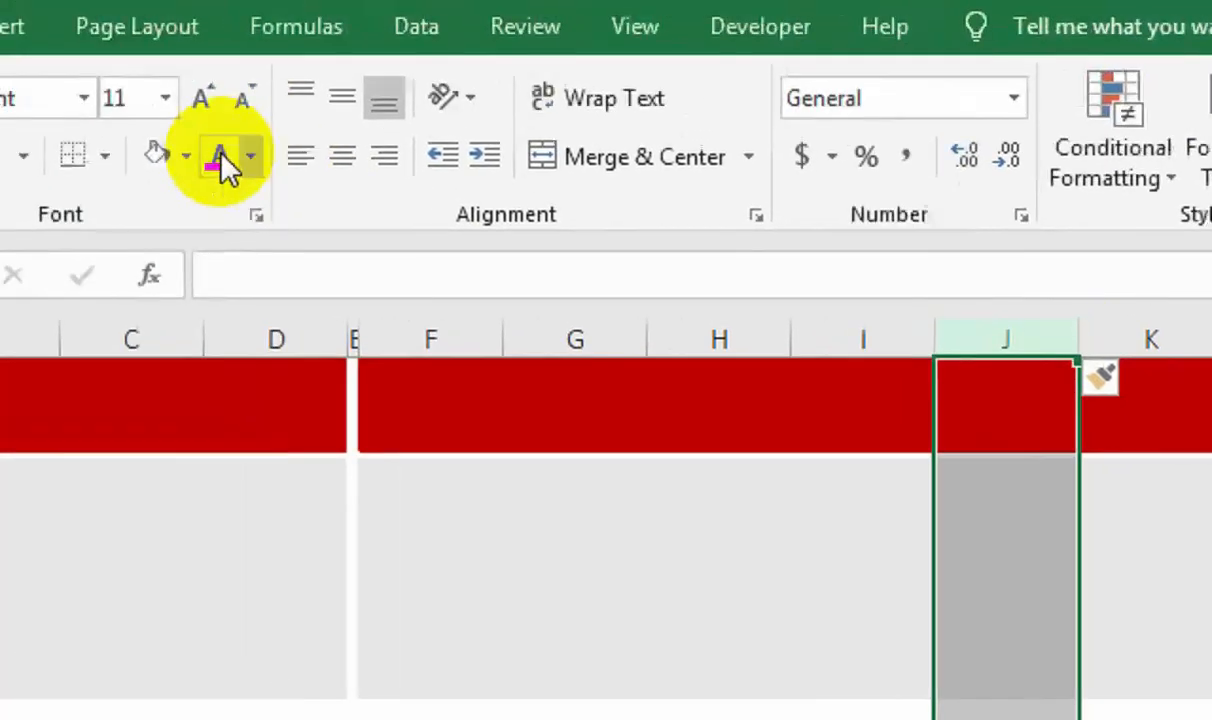
left_click(3, 93)
left_click_drag(955, 338, 778, 430)
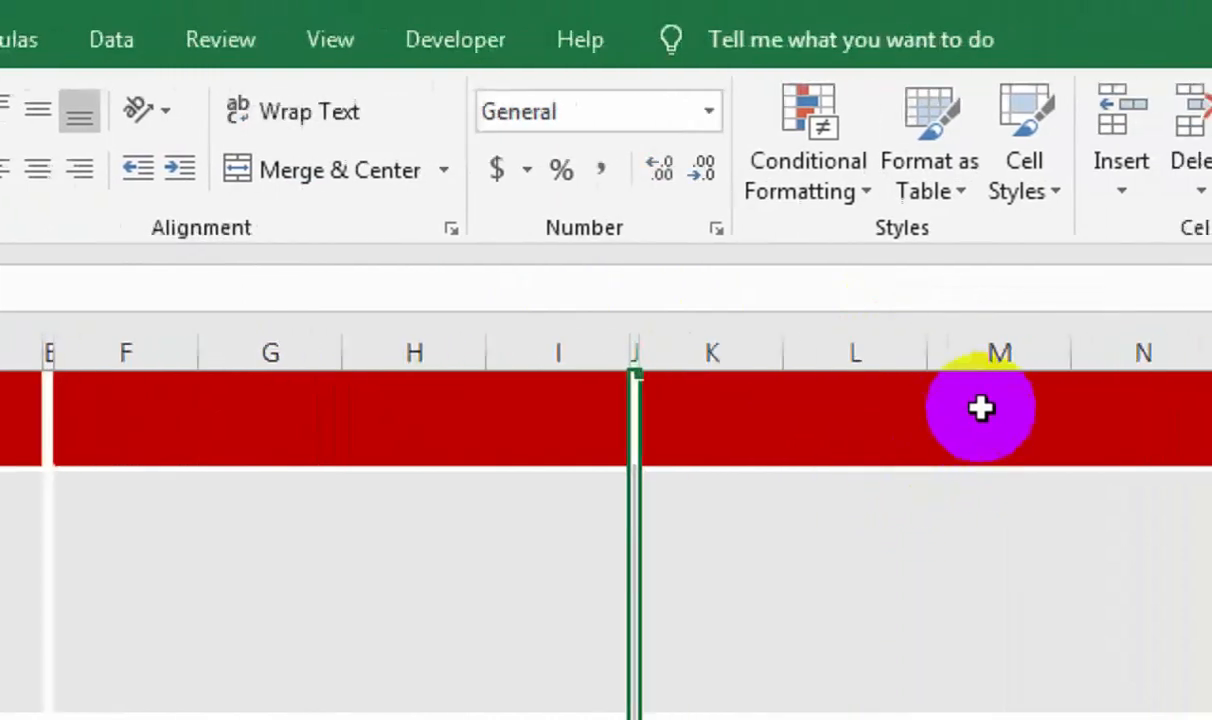
- Insert a column before column O, fill it with white, and narrow it to a thin separator after column N
left_click(1086, 352)
right_click(1086, 352)
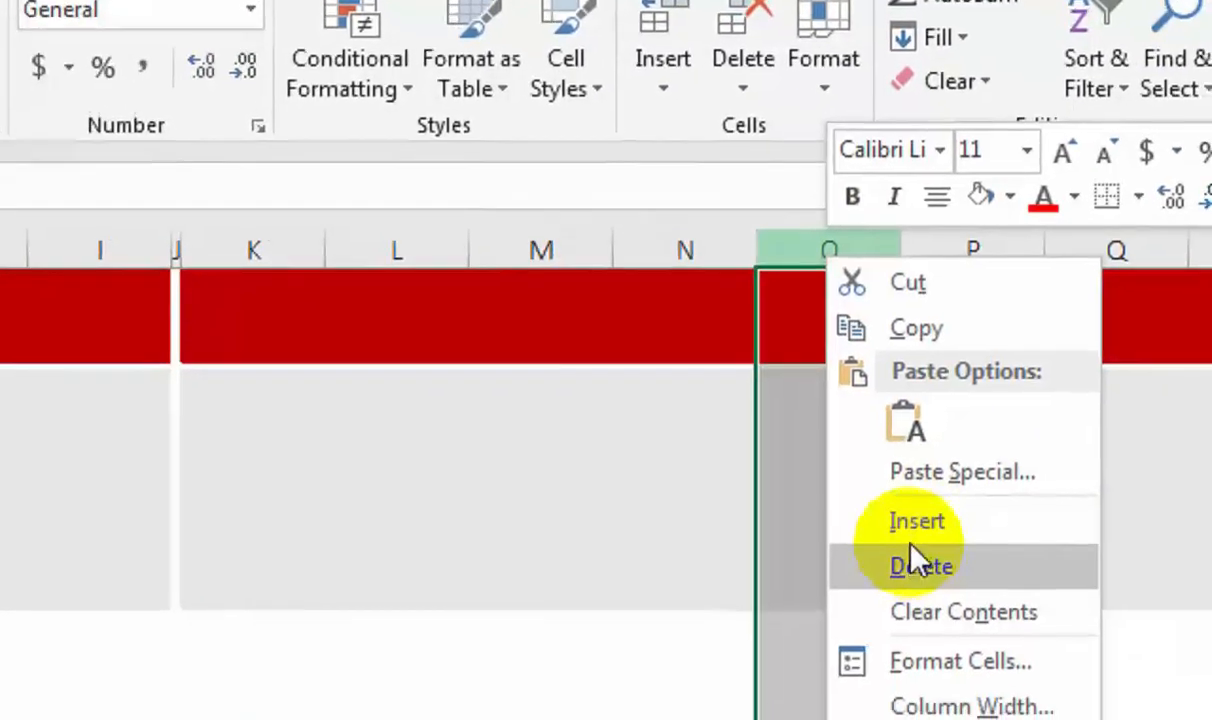
left_click(1135, 617)
left_click(825, 236)
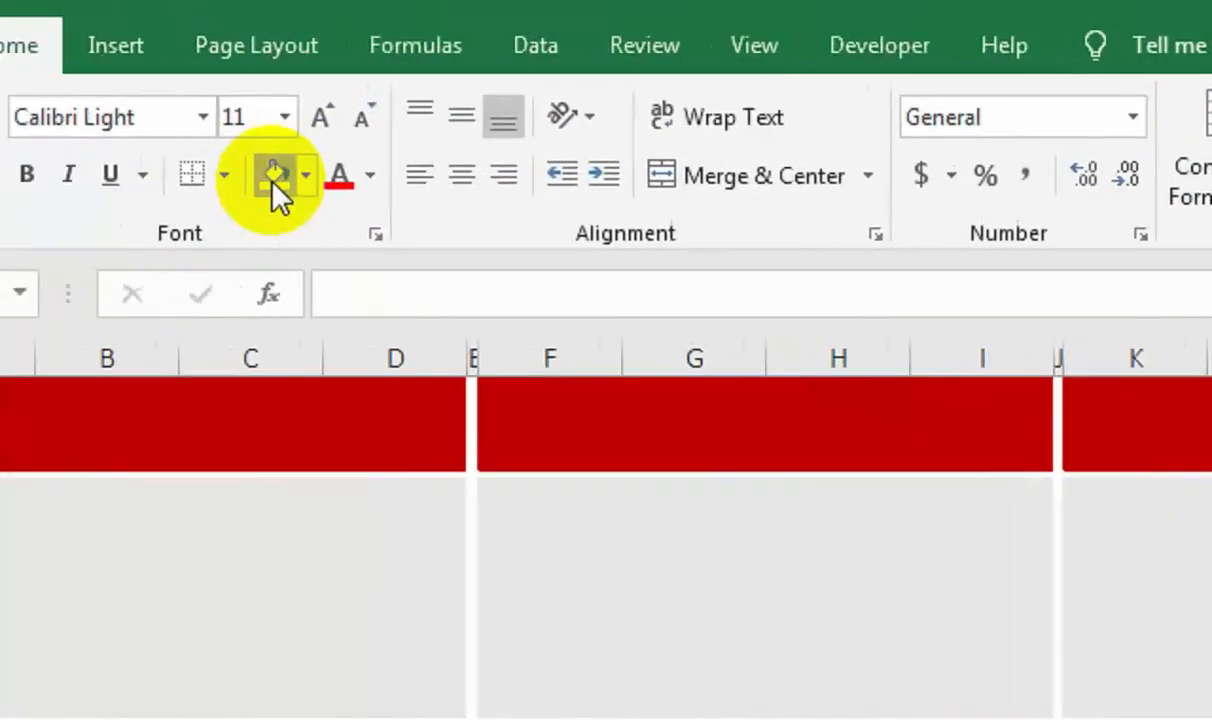
left_click(99, 158)
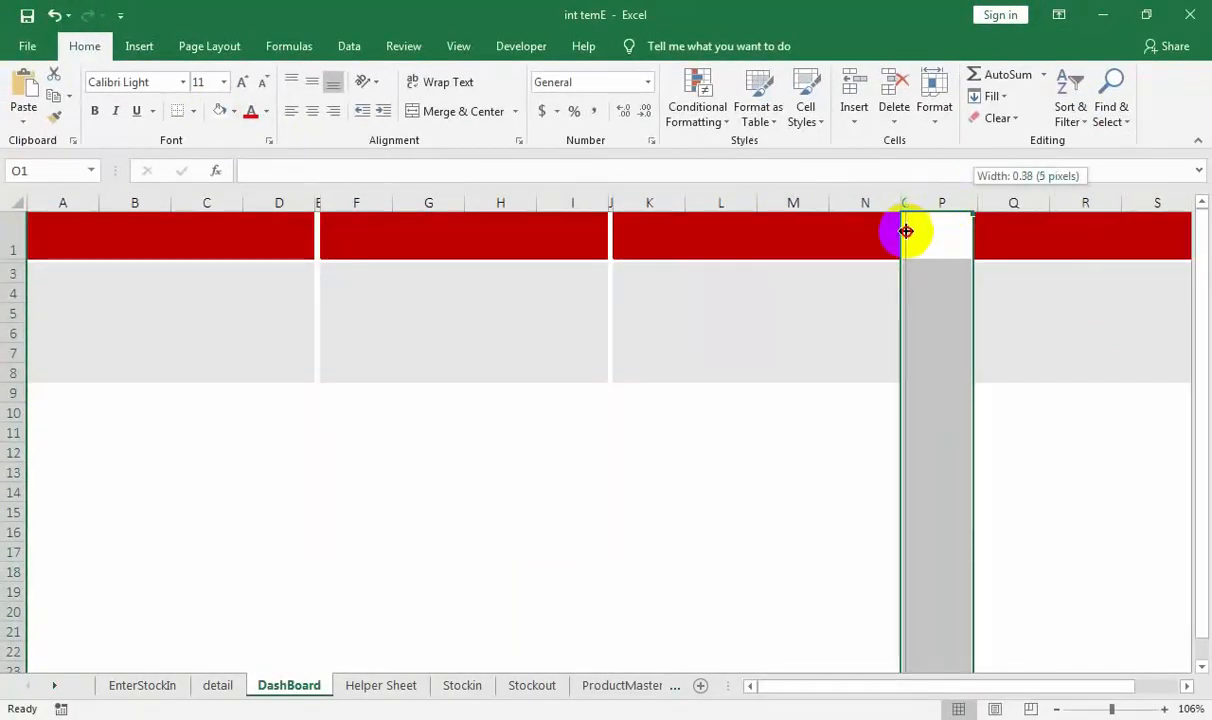
left_click_drag(903, 238, 904, 238)
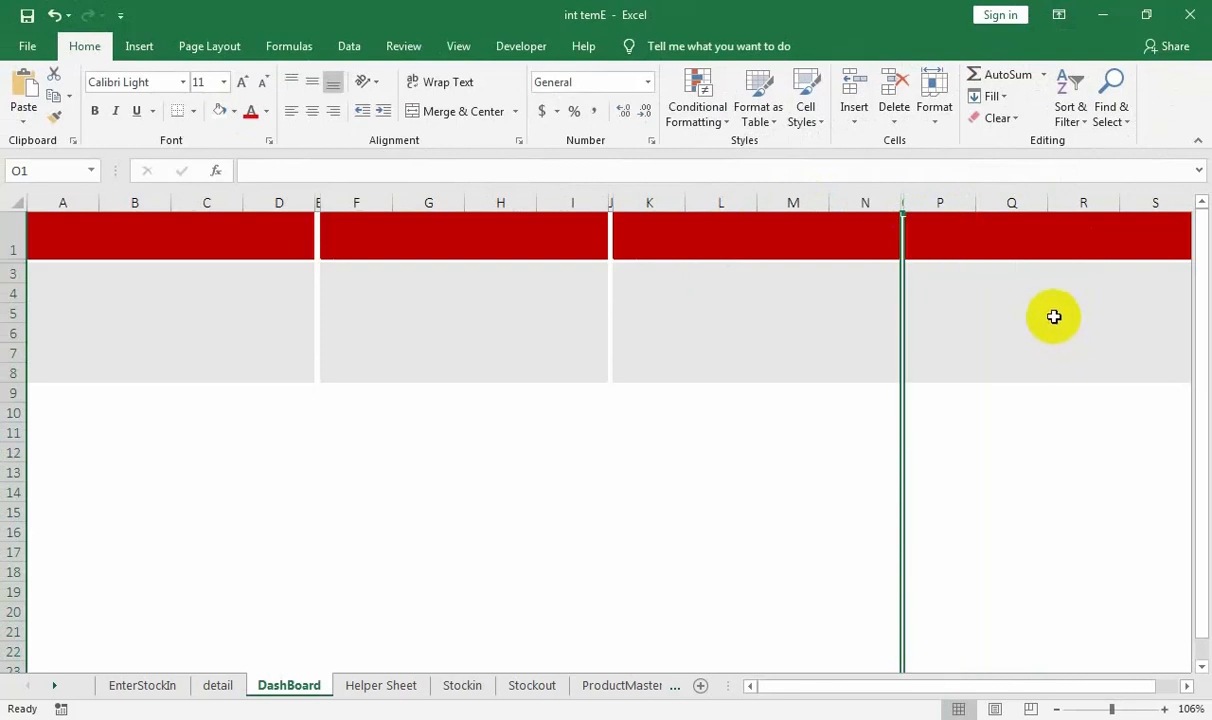
left_click(803, 297)
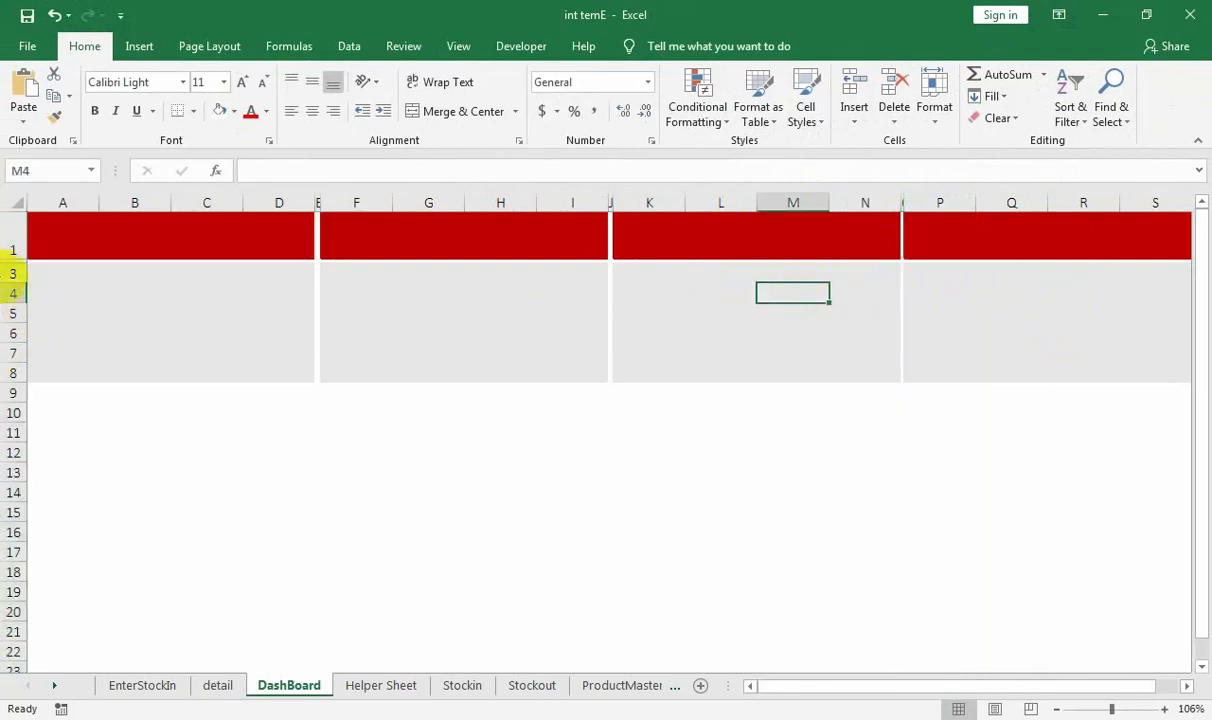
- Fill the header cells A1:S1 with standard dark red to form one continuous band across the separator columns
left_click_drag(191, 231, 938, 239)
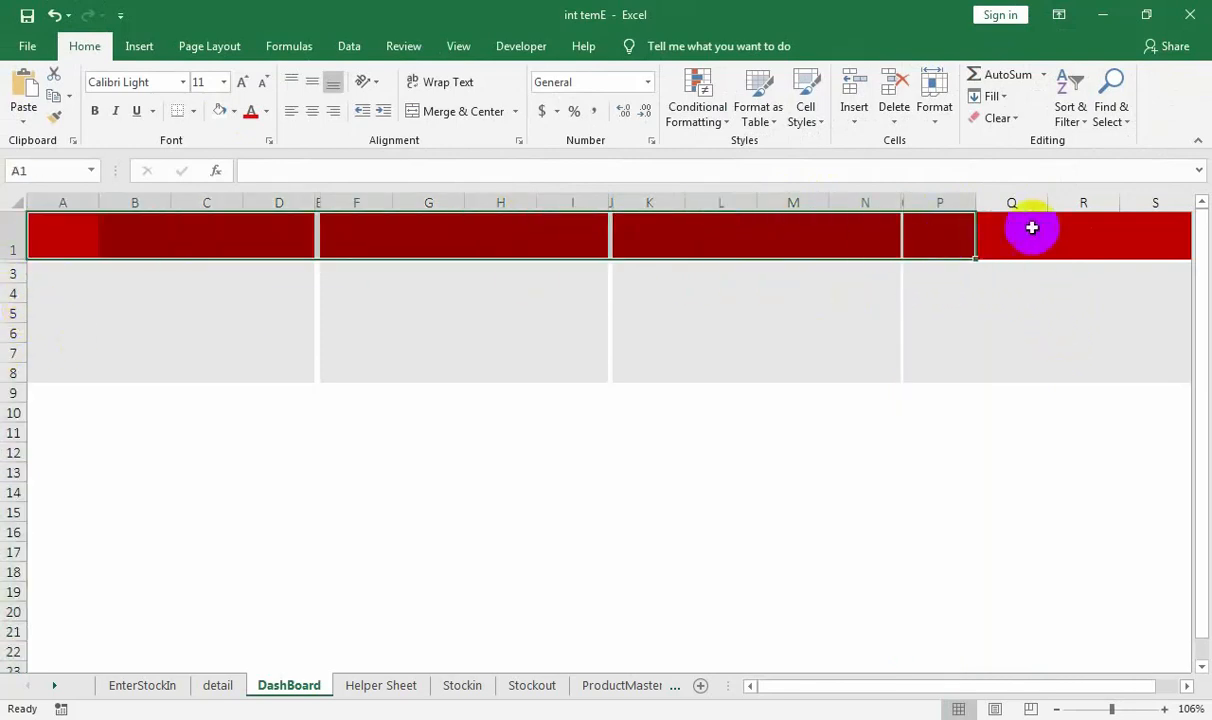
left_click_drag(1143, 229, 144, 244)
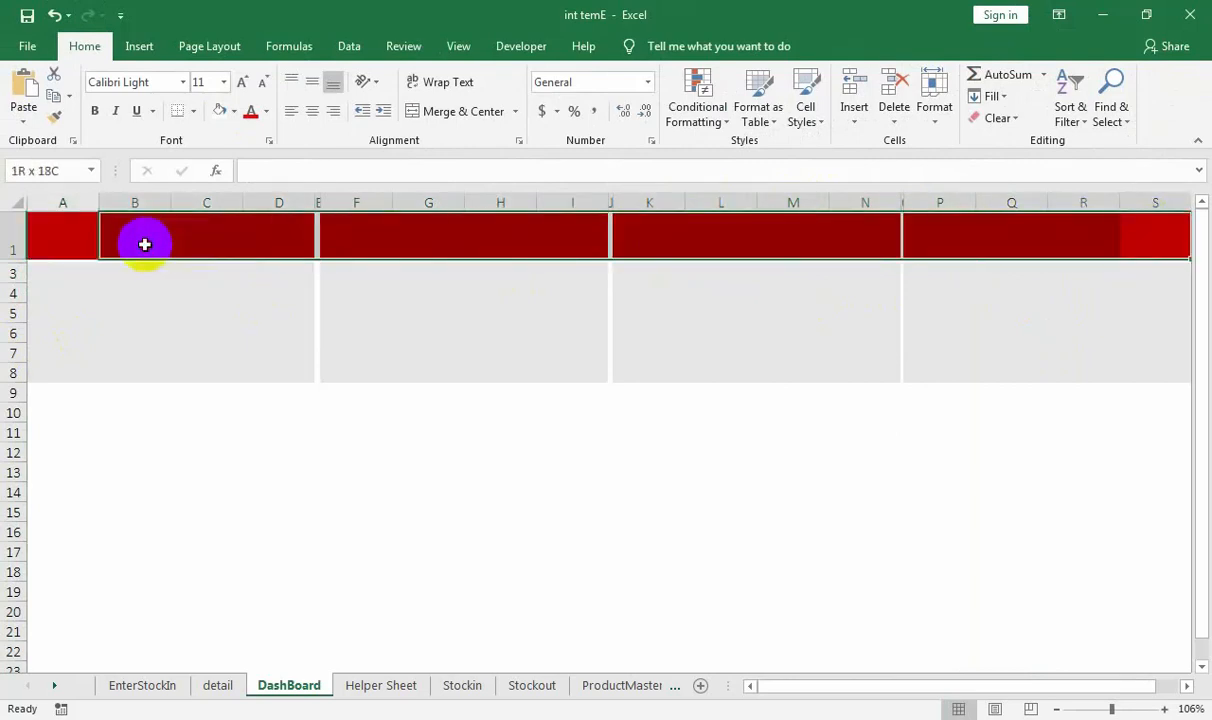
left_click_drag(71, 227, 1110, 241)
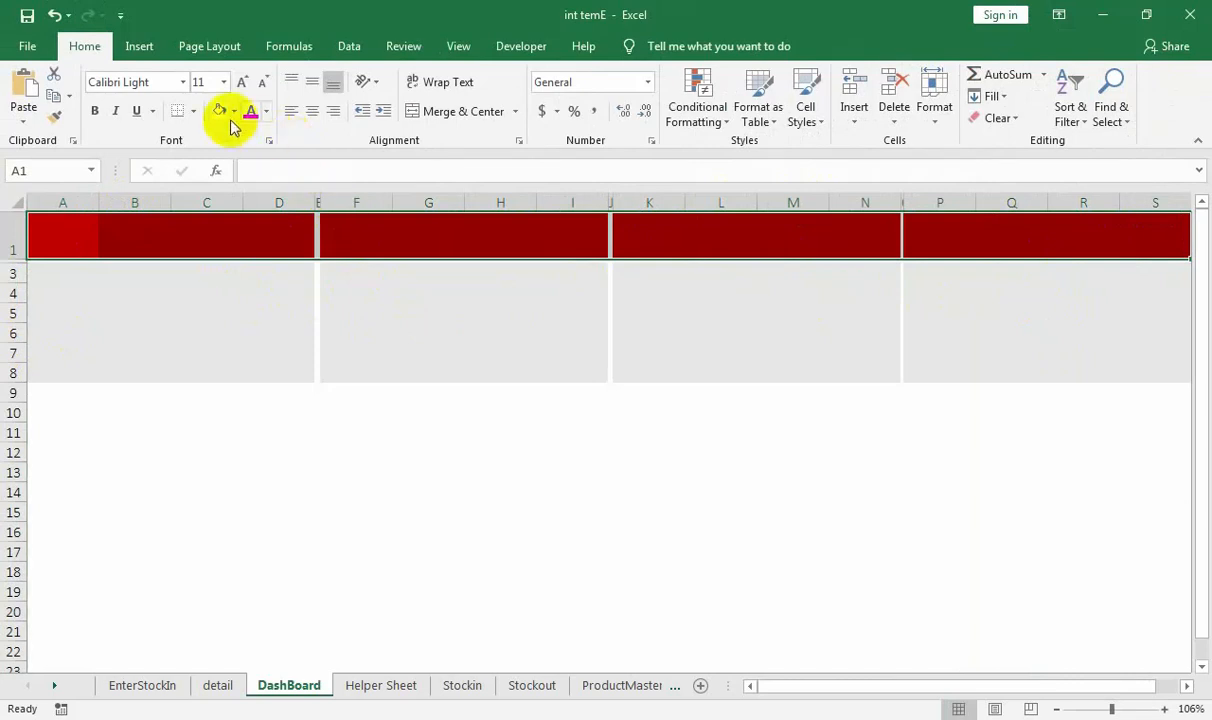
left_click(234, 111)
left_click(221, 276)
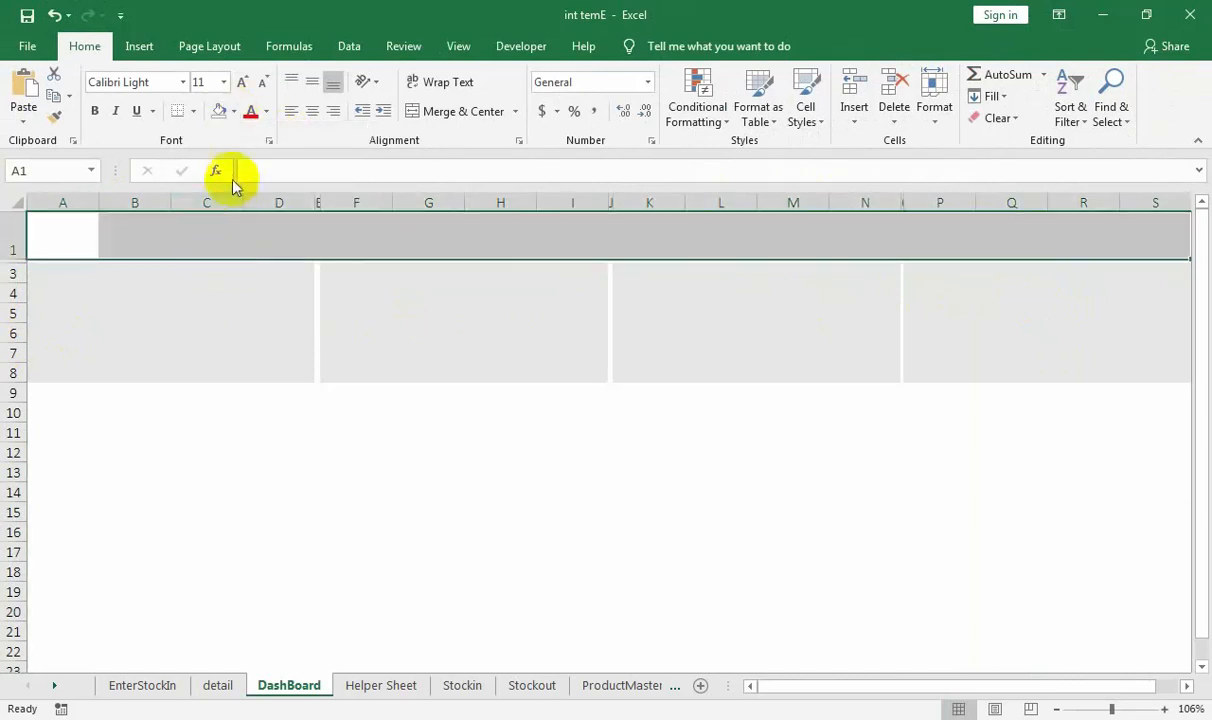
left_click(234, 112)
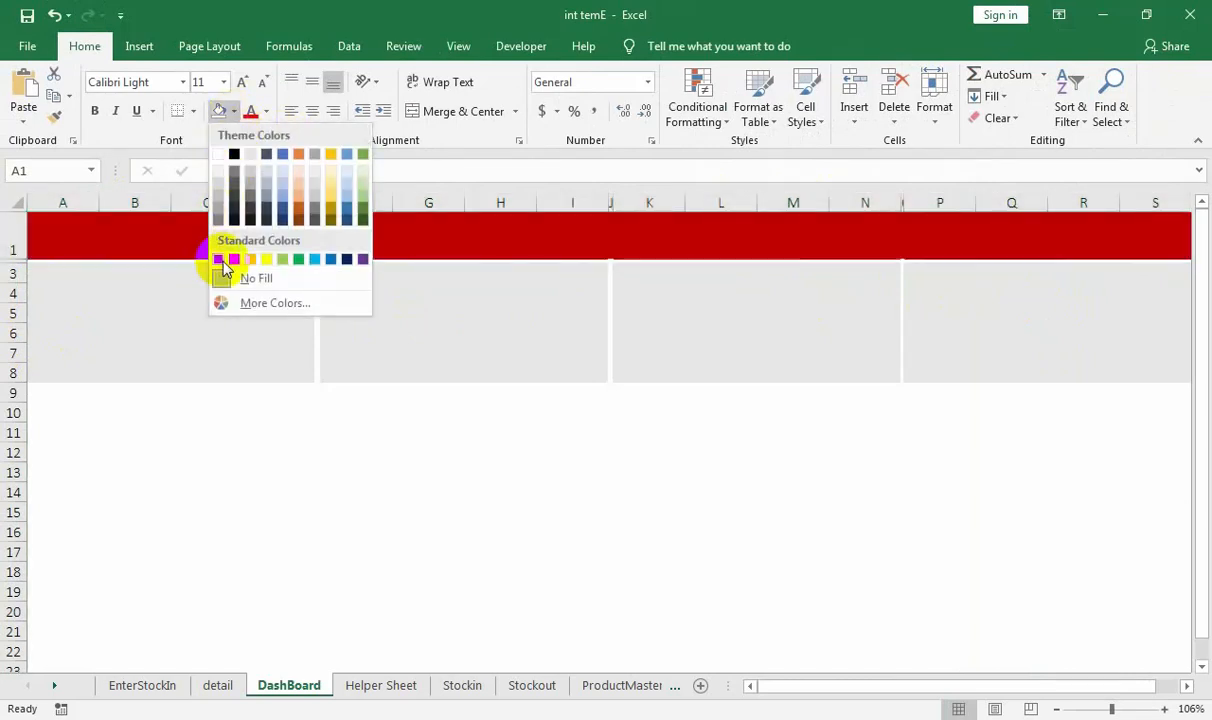
left_click(219, 259)
left_click(345, 455)
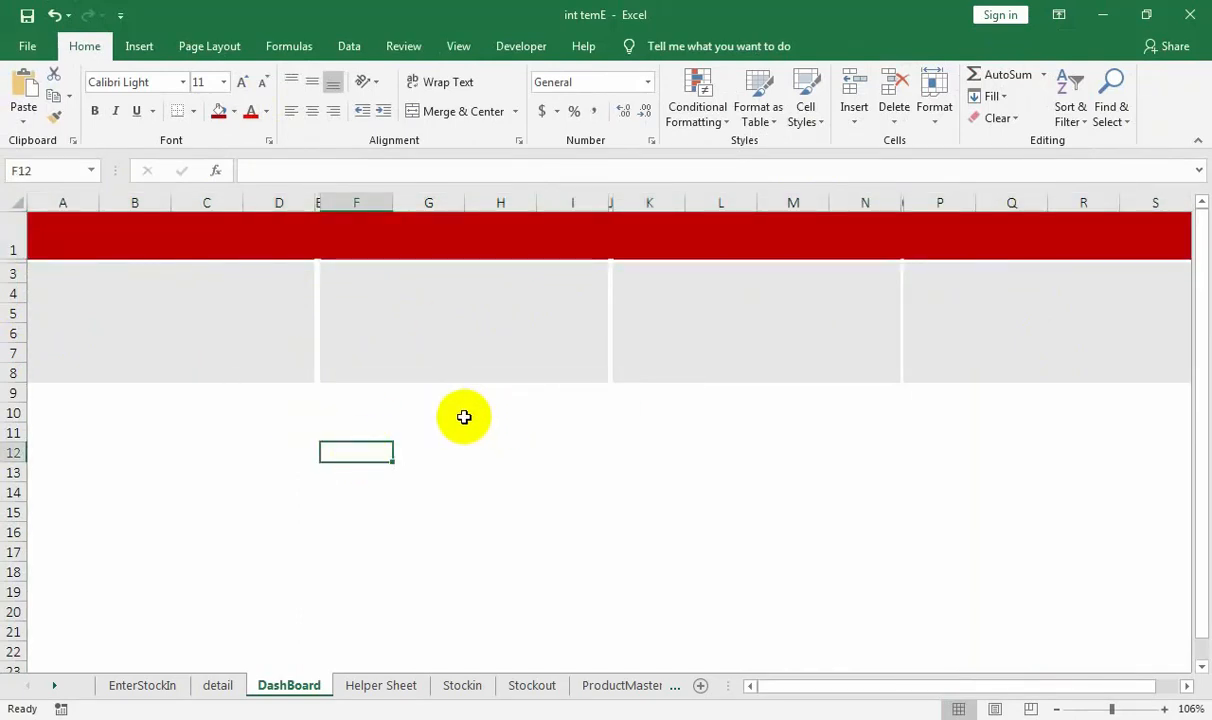
- Narrow the white separator columns E and J slightly further
left_click_drag(320, 204, 323, 205)
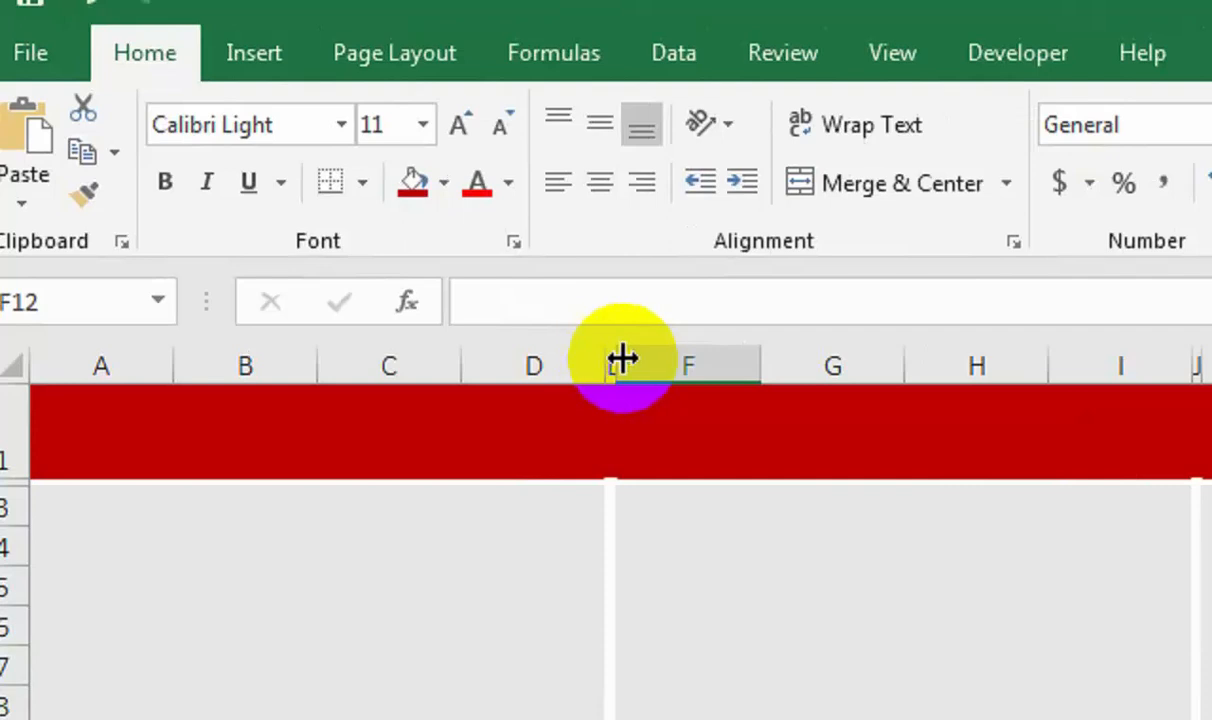
left_click_drag(624, 369, 611, 390)
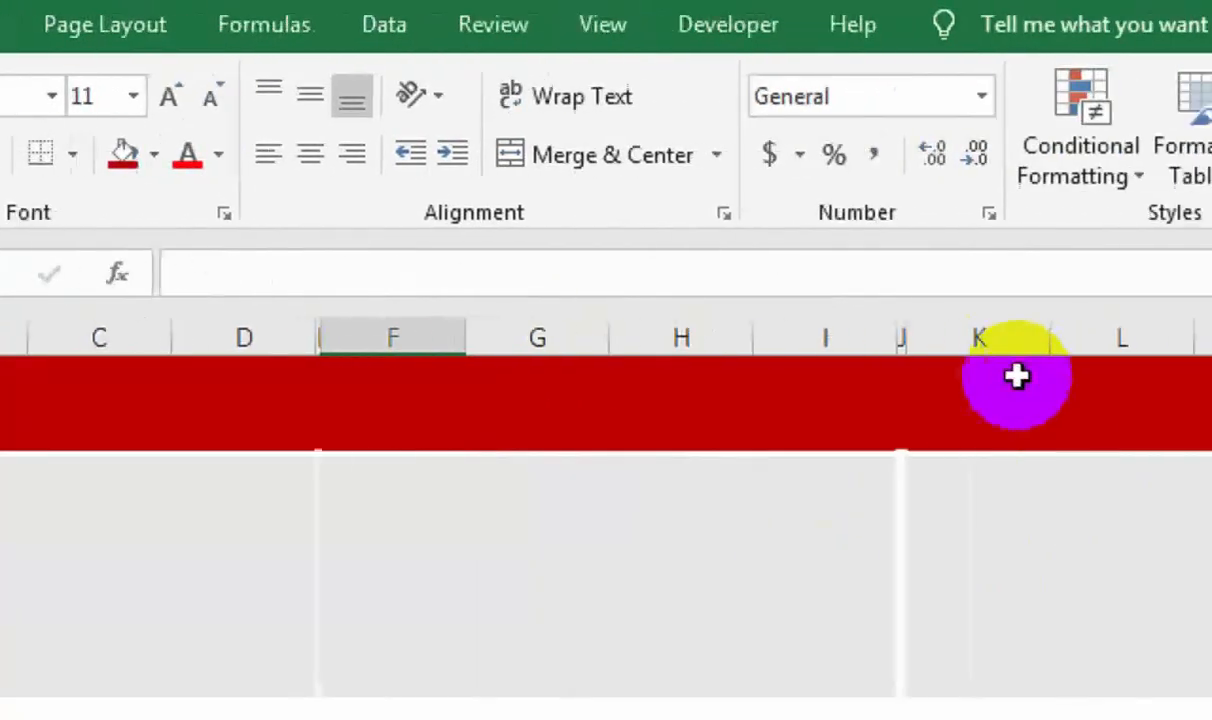
left_click_drag(876, 338, 870, 345)
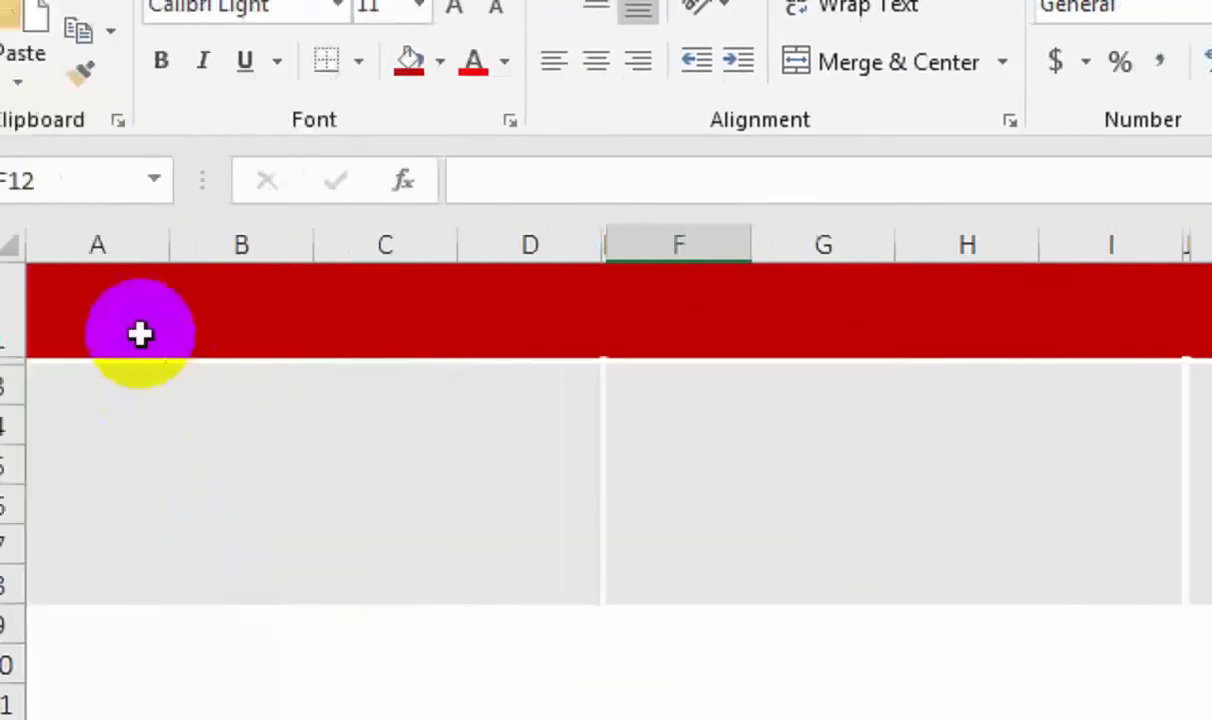
- Draw a text box across A3:D5 in the first gray block, enter CURRENT STOCK in it, and make the text bold
left_click(203, 392)
left_click(279, 92)
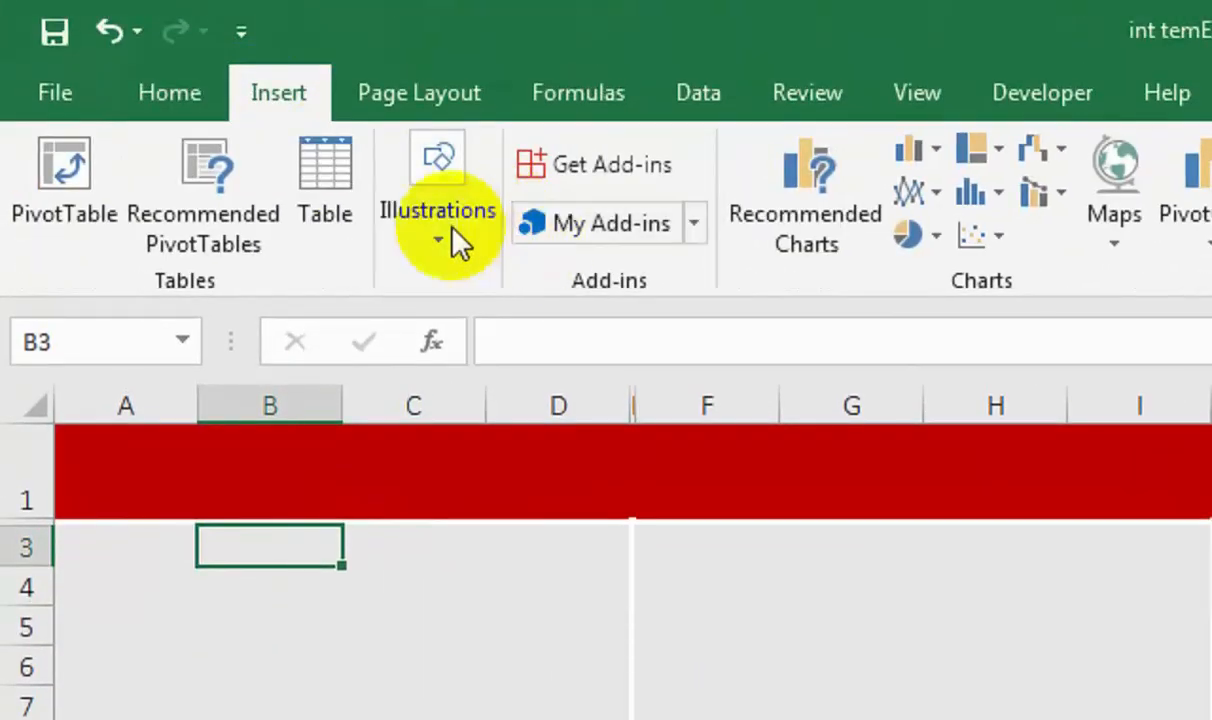
left_click(440, 220)
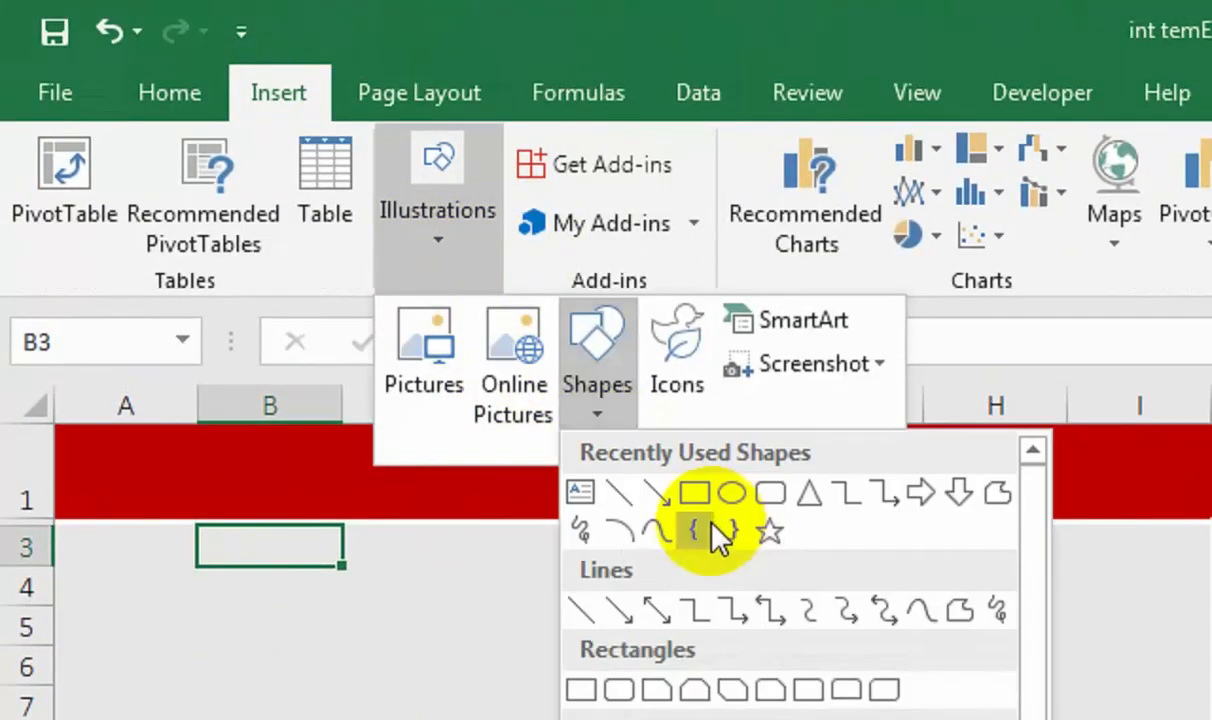
left_click(594, 496)
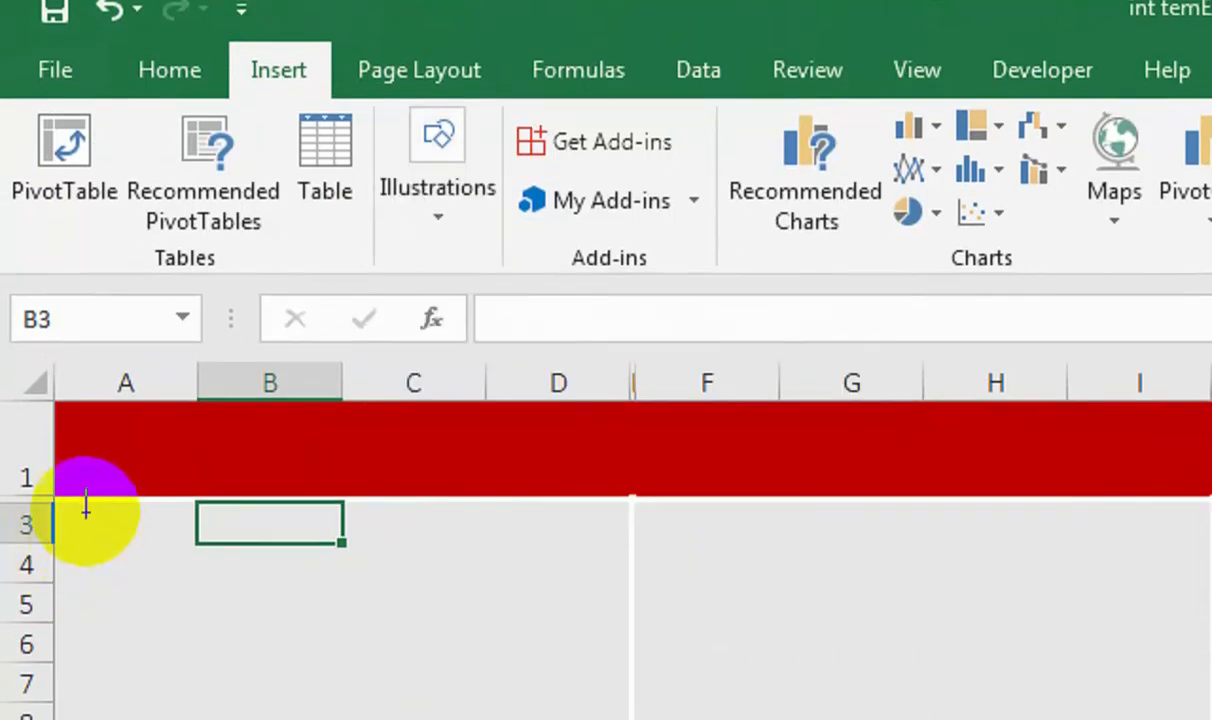
left_click_drag(100, 528, 553, 603)
left_click_drag(553, 533, 590, 536)
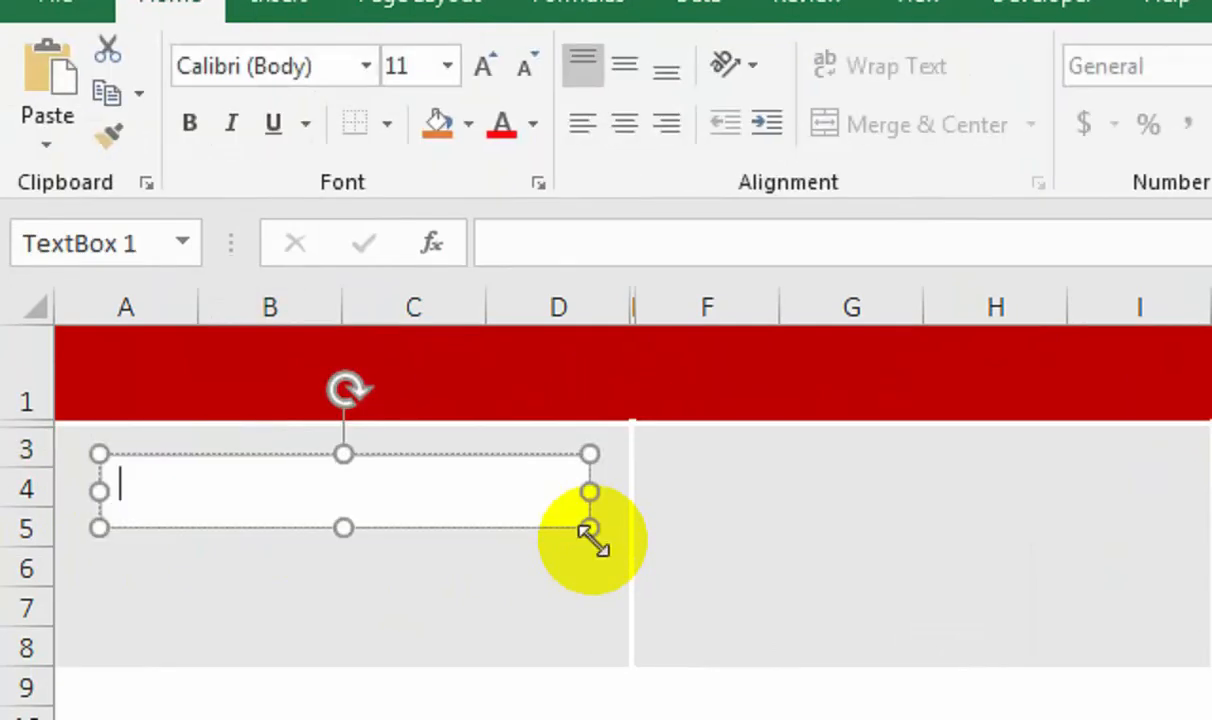
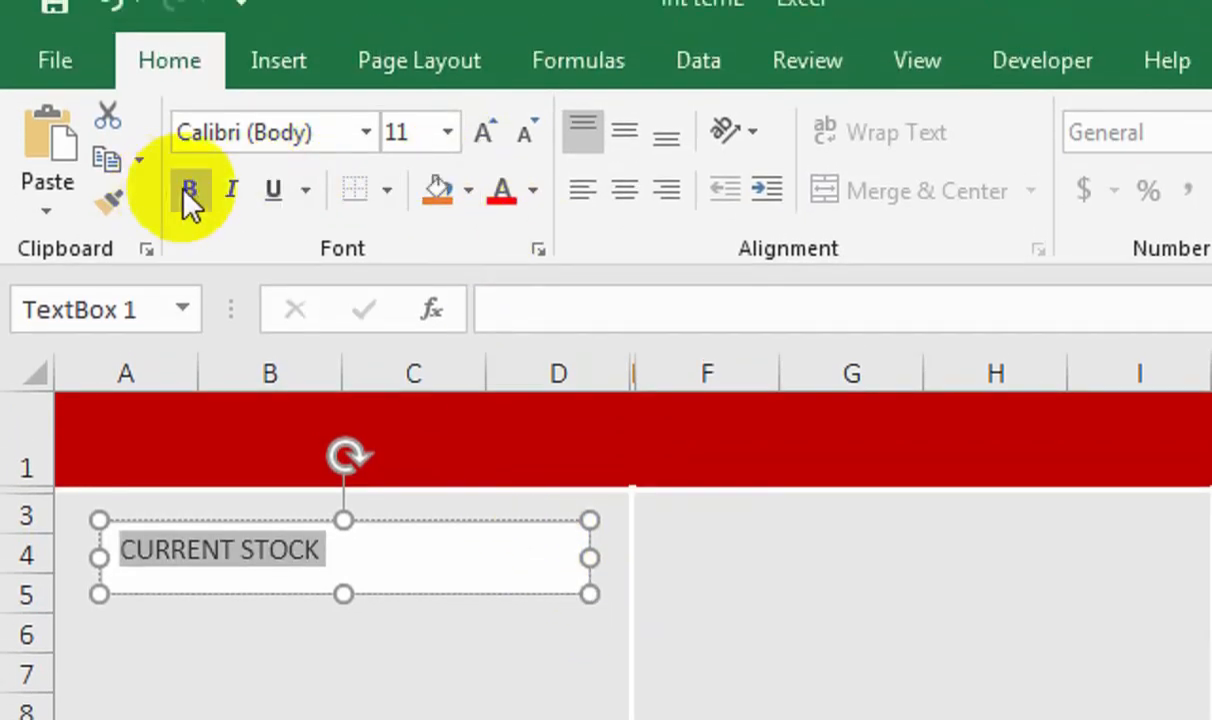
left_click(189, 122)
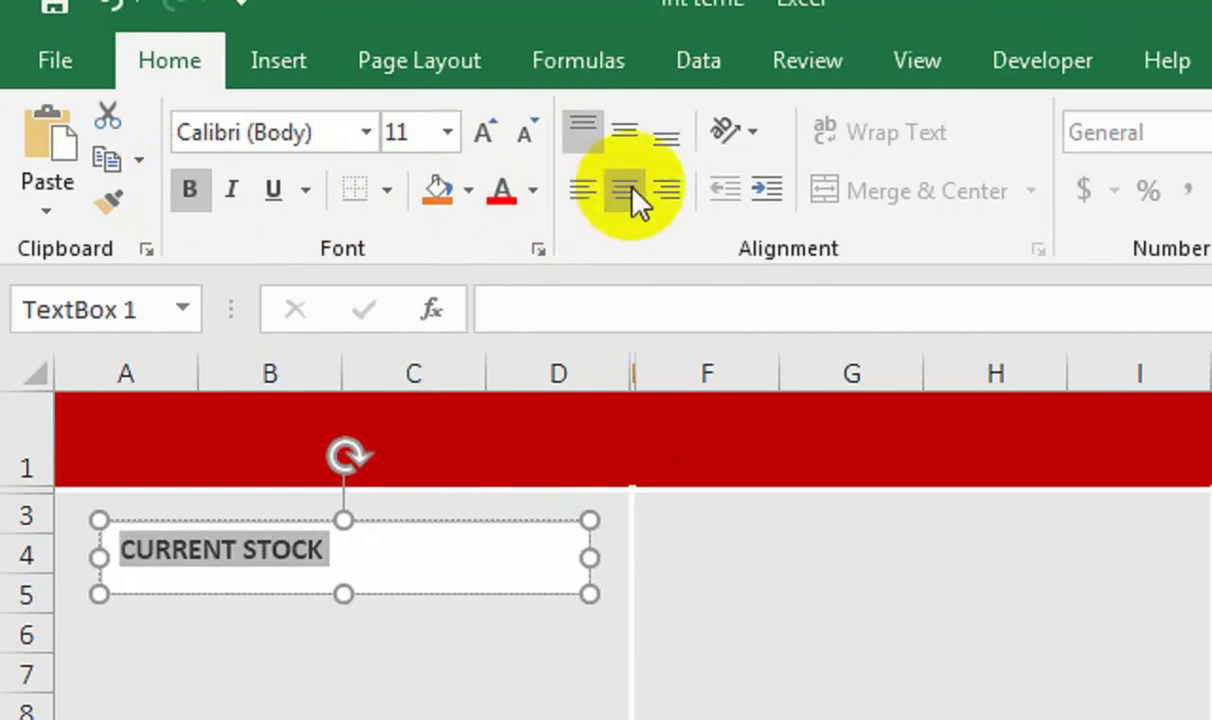
- Center the CURRENT STOCK label horizontally and vertically in its text box and enlarge its font to size 20
left_click(626, 189)
left_click(624, 131)
left_click(480, 166)
left_click(480, 166)
left_click(480, 166)
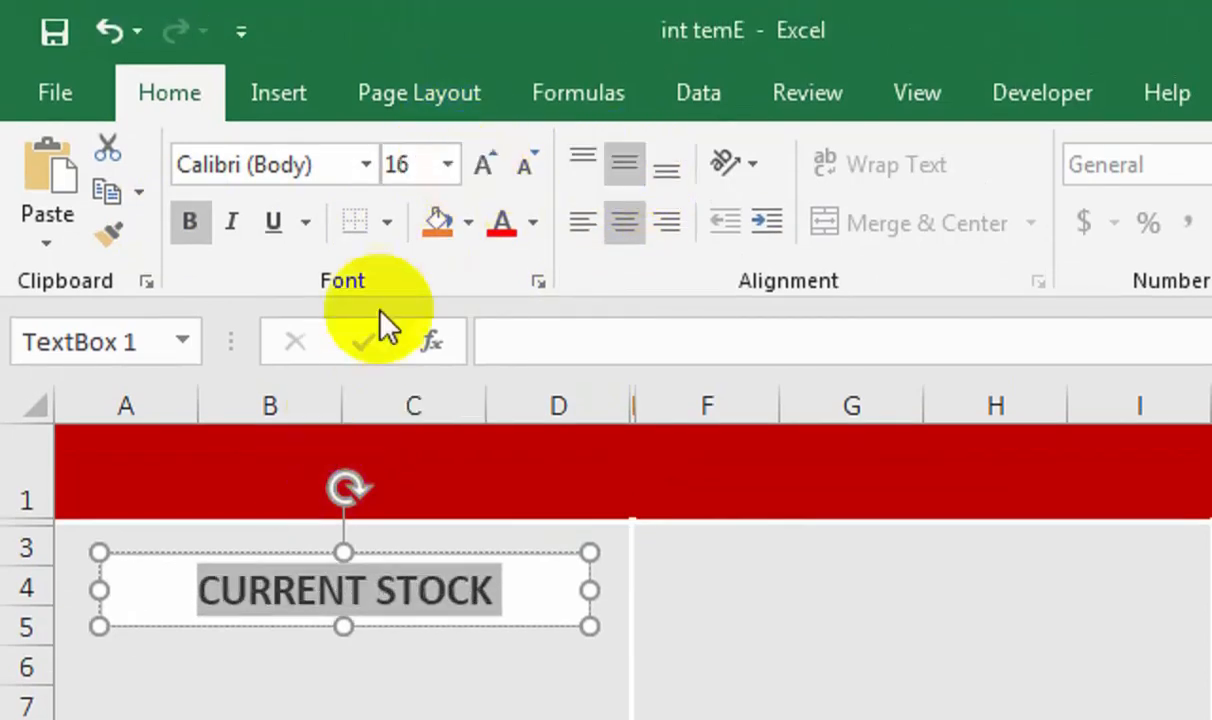
left_click(482, 166)
left_click(482, 166)
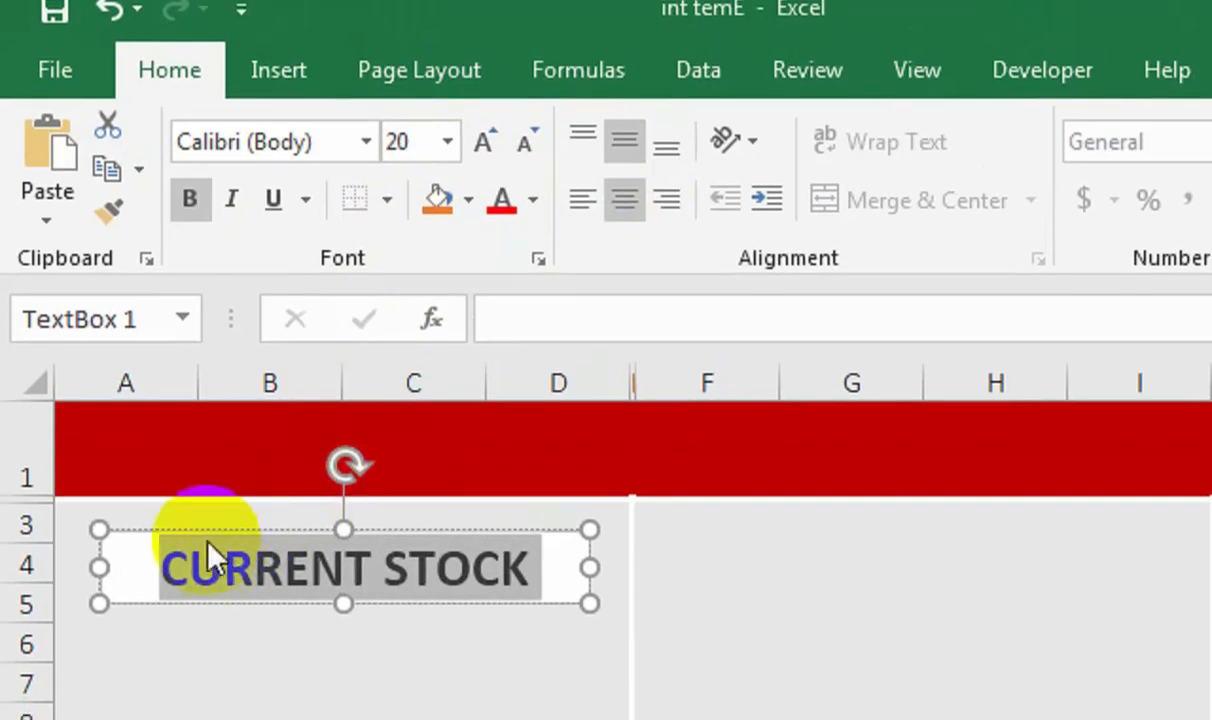
- Copy the CURRENT STOCK text box into the second gray block and change the copy's text to STOCK VALUE
left_click_drag(213, 540, 779, 560)
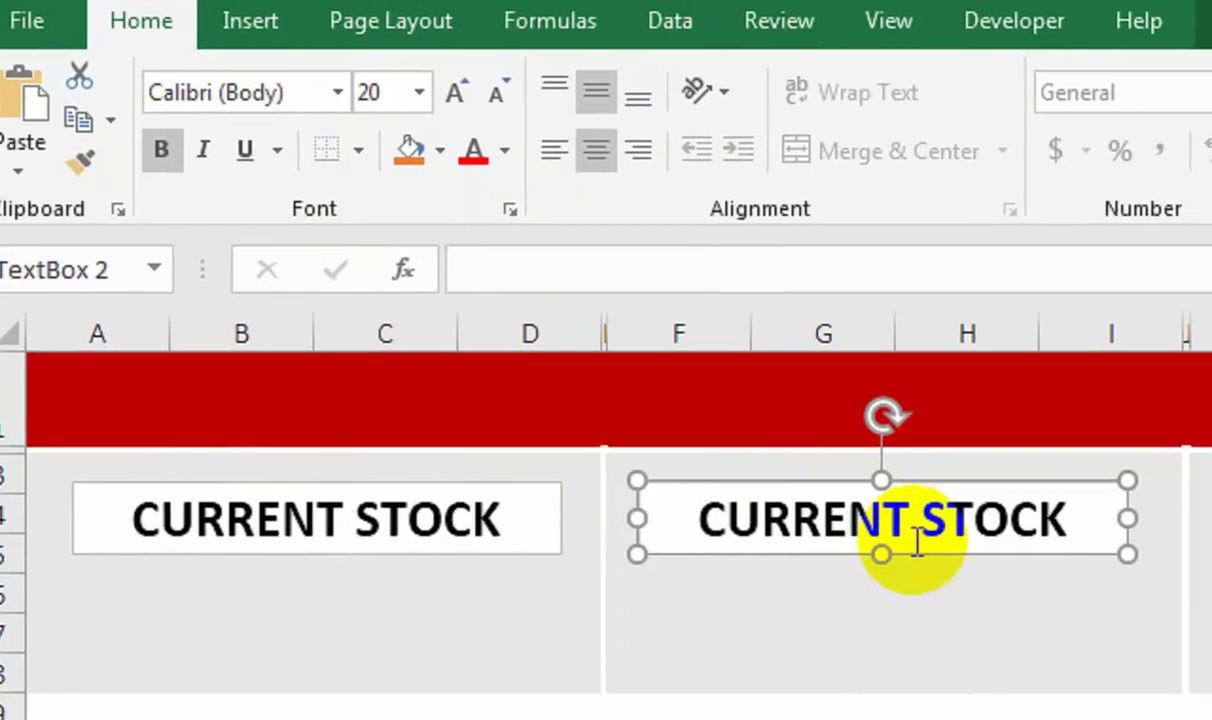
left_click(947, 580)
left_click_drag(999, 517, 680, 550)
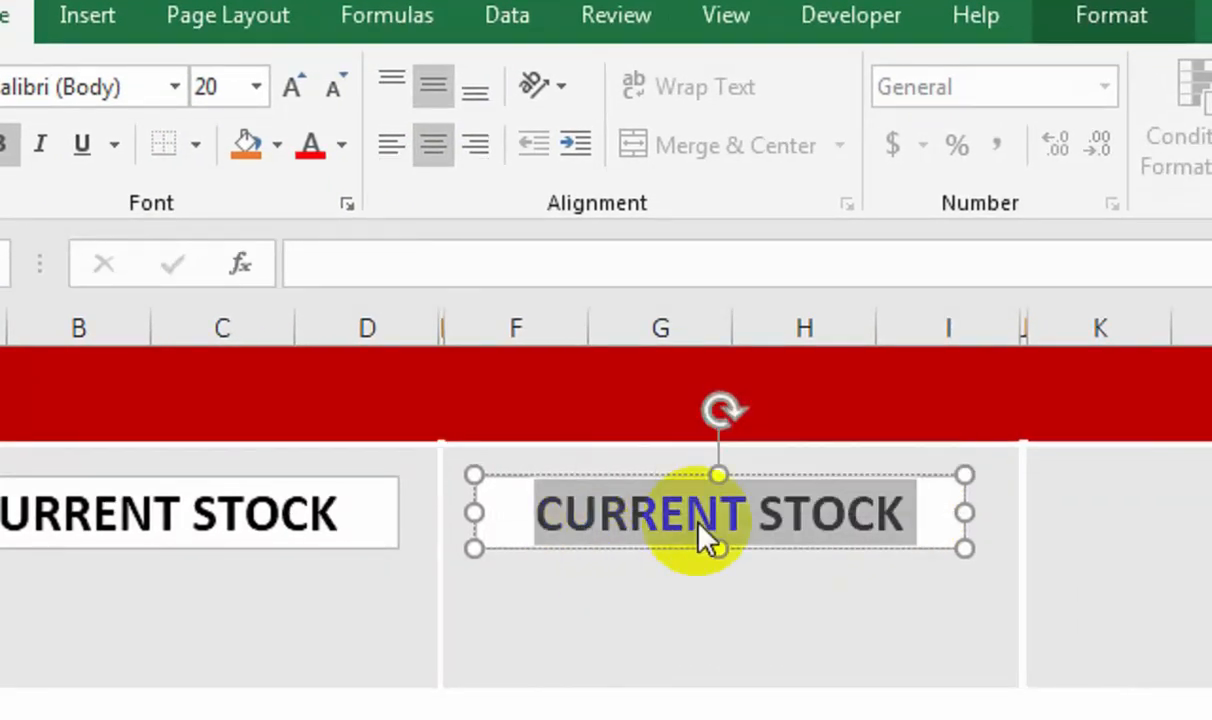
key("End")
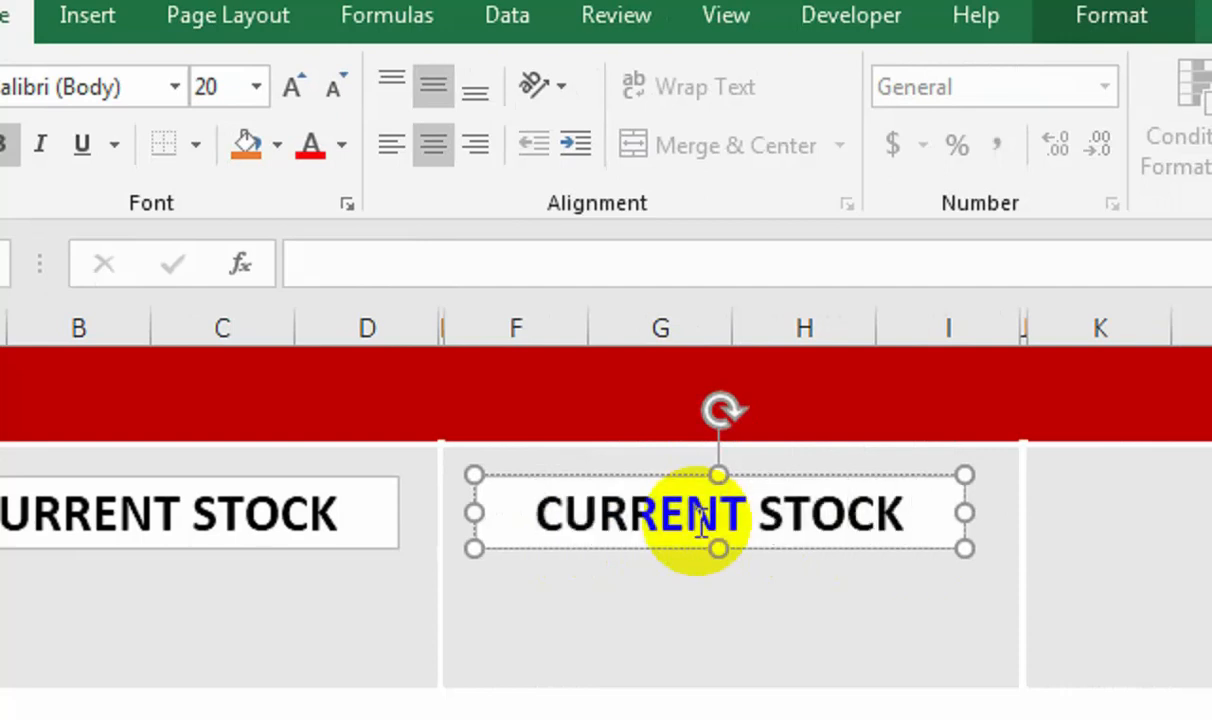
key("BackSpace")
key("BackSpace")
key("BackSpace")
key("BackSpace")
key("BackSpace")
key("BackSpace")
key("BackSpace")
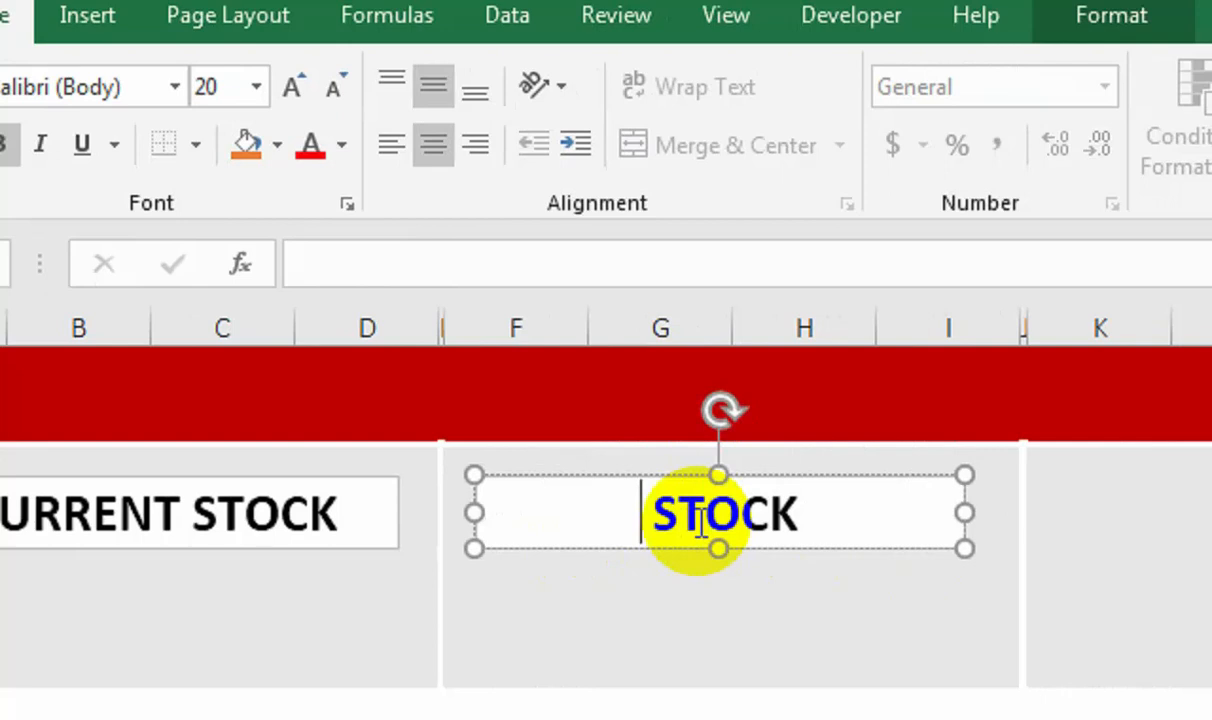
type("VASLUE")
key("BackSpace")
key("BackSpace")
key("BackSpace")
key("BackSpace")
type("LUE")
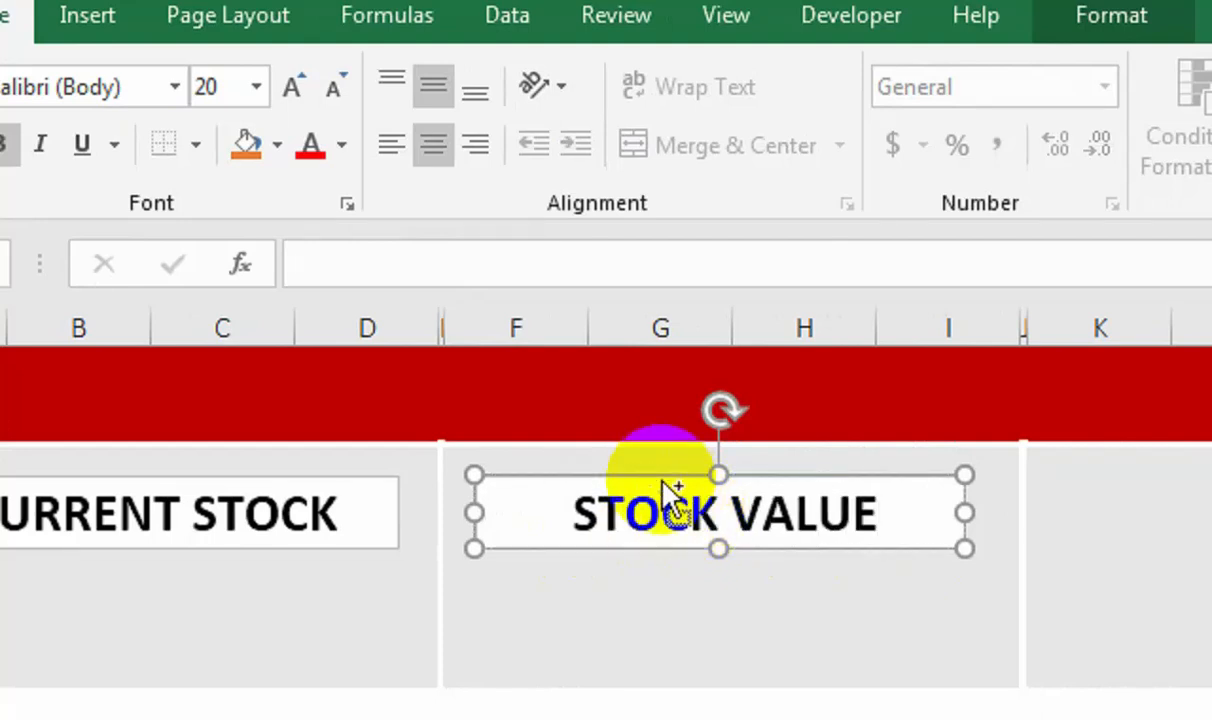
- Copy the STOCK VALUE text box into the third gray block and change the copy's text to STOCK IN
left_click_drag(661, 481, 888, 490)
left_click(1095, 500)
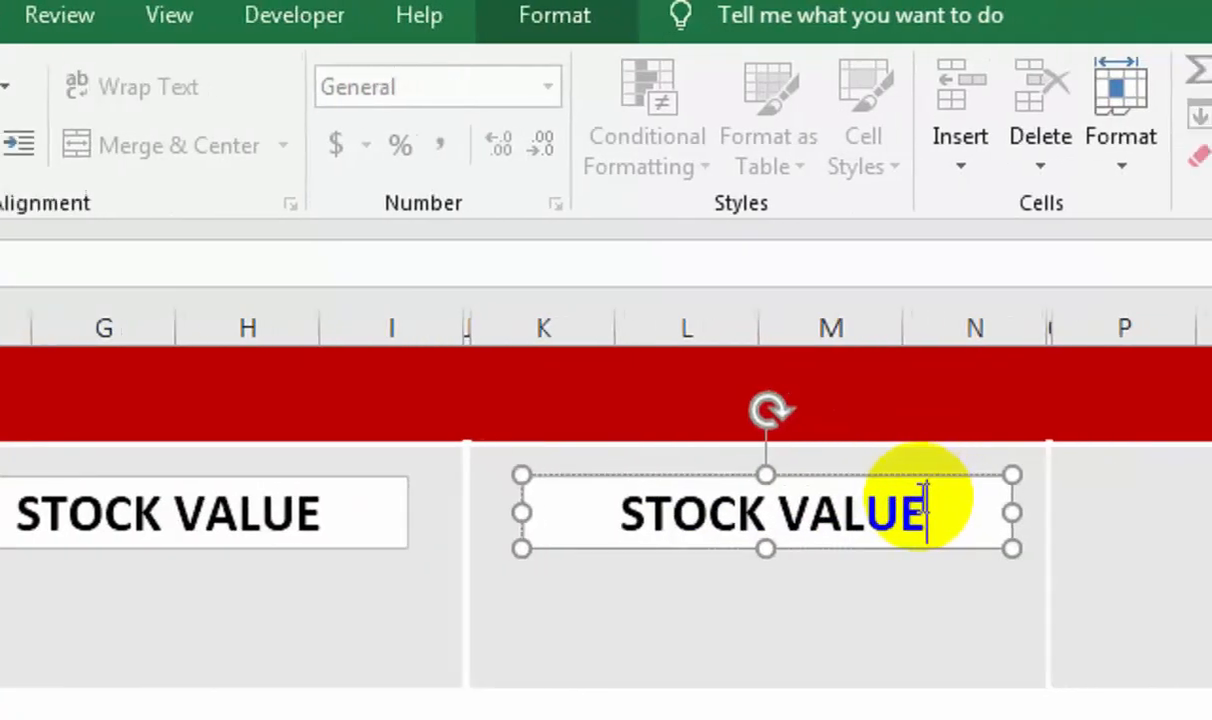
key("BackSpace")
key("BackSpace")
key("BackSpace")
key("BackSpace")
key("BackSpace")
type("IN")
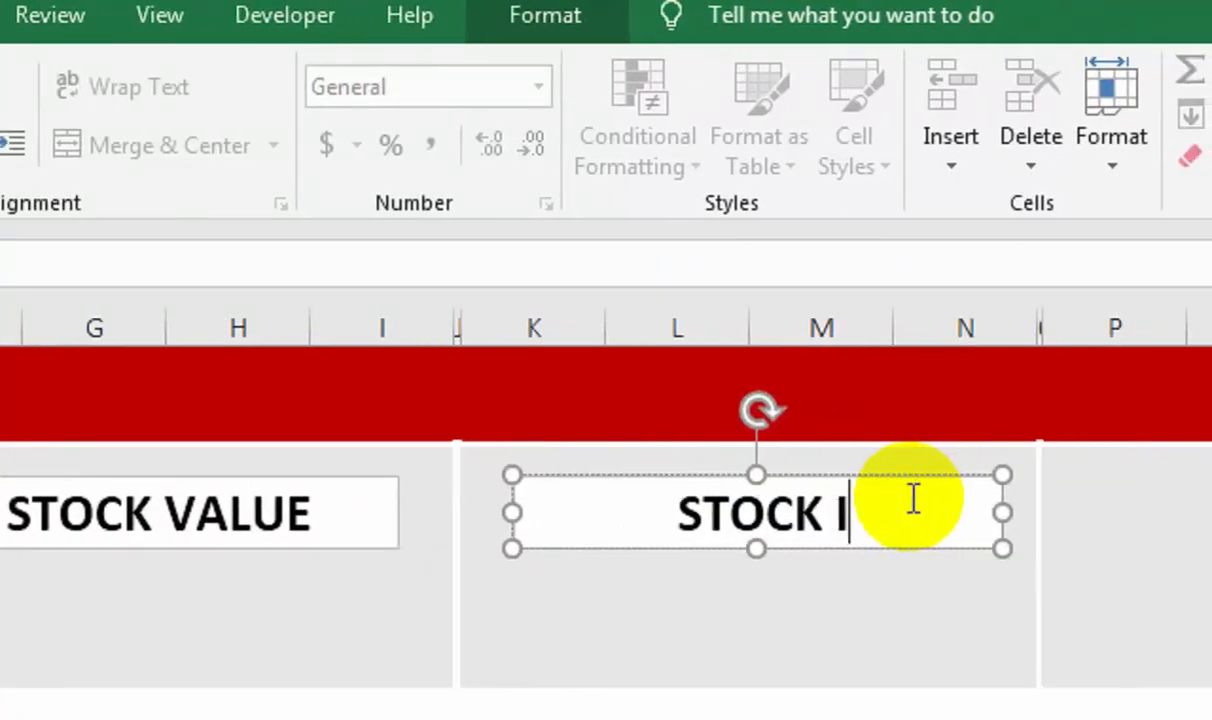
- Copy the STOCK IN text box into the fourth gray block and change the copy's text to STOCK OUT
left_click_drag(706, 490, 1211, 478)
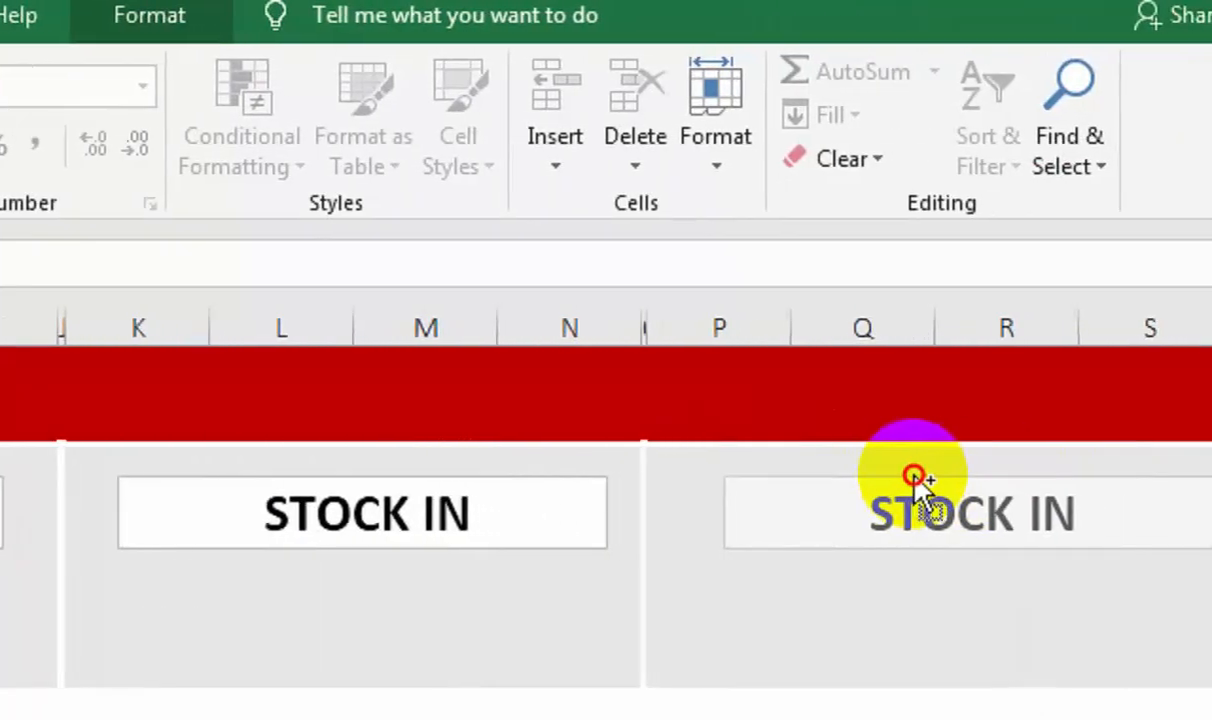
left_click_drag(918, 480, 912, 481)
key("BackSpace")
key("BackSpace")
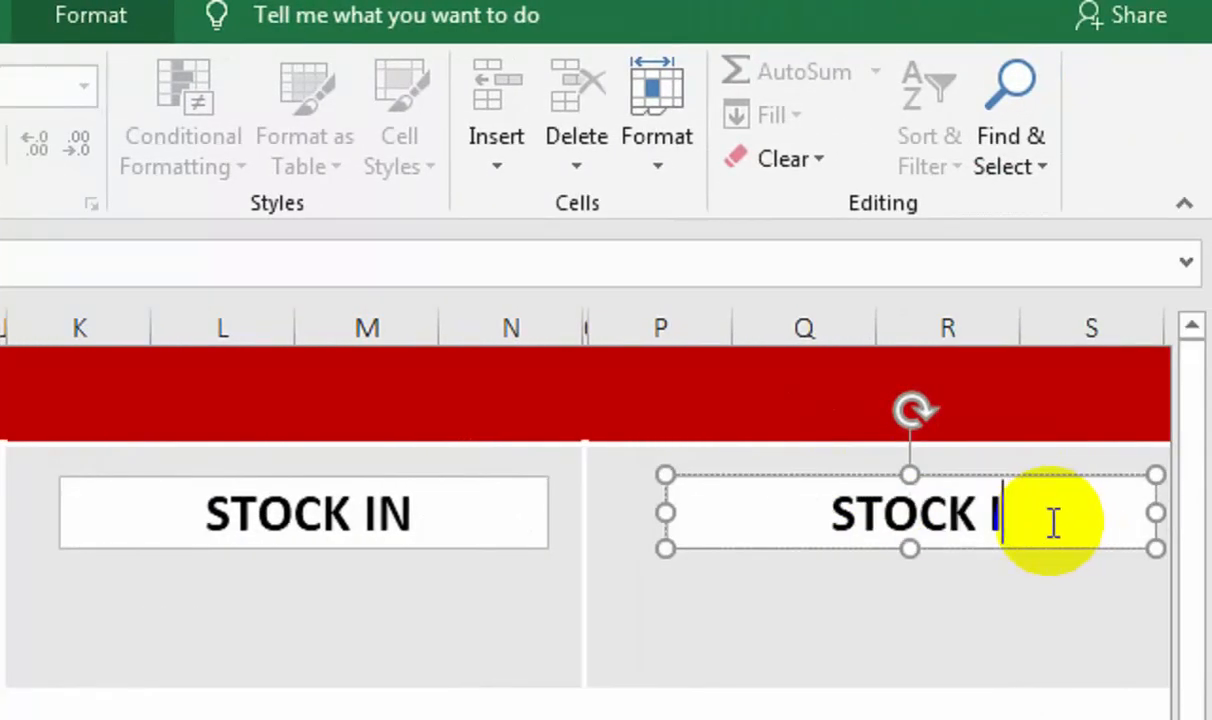
type("OUT")
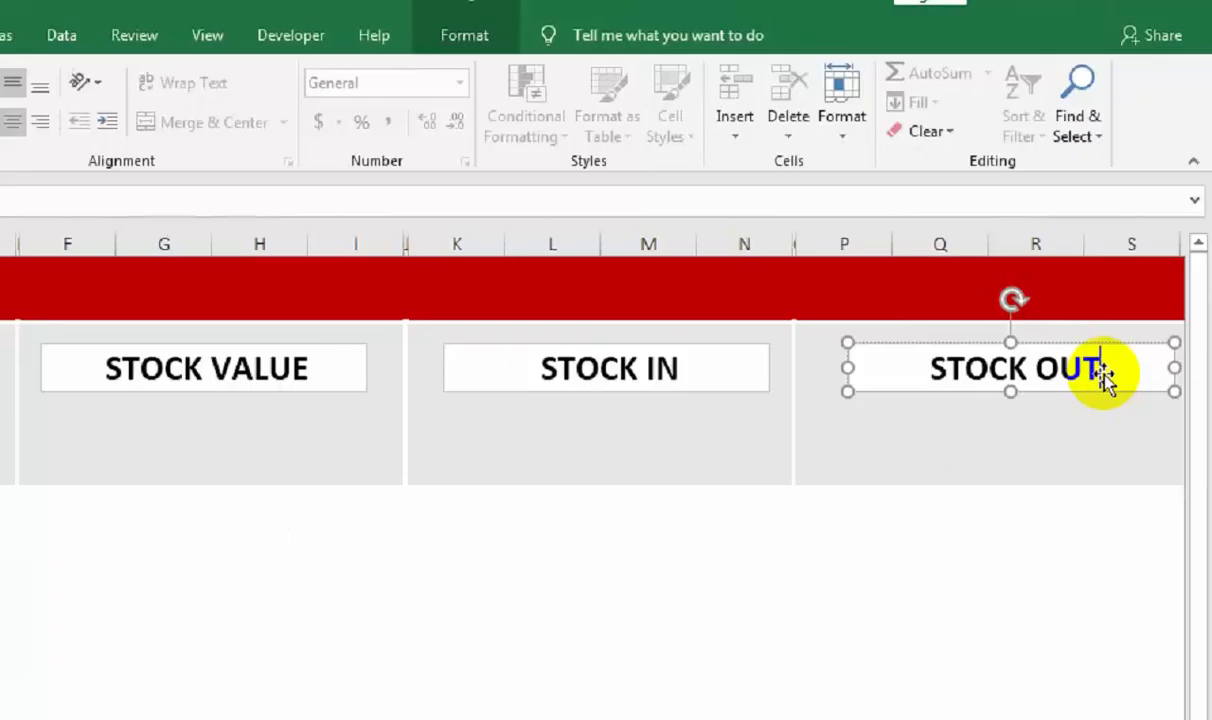
left_click(1050, 433)
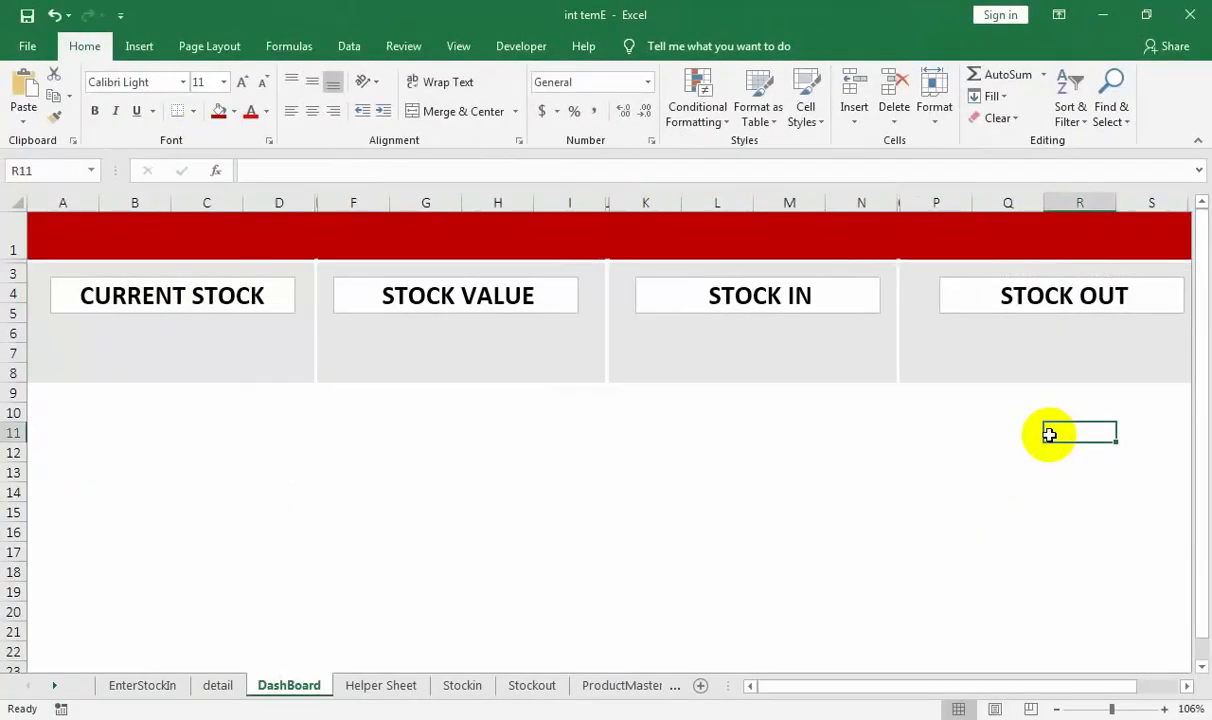
- Insert an empty text box below the CURRENT STOCK label and size it to span about columns A to D, rows 6 to 8
left_click(139, 46)
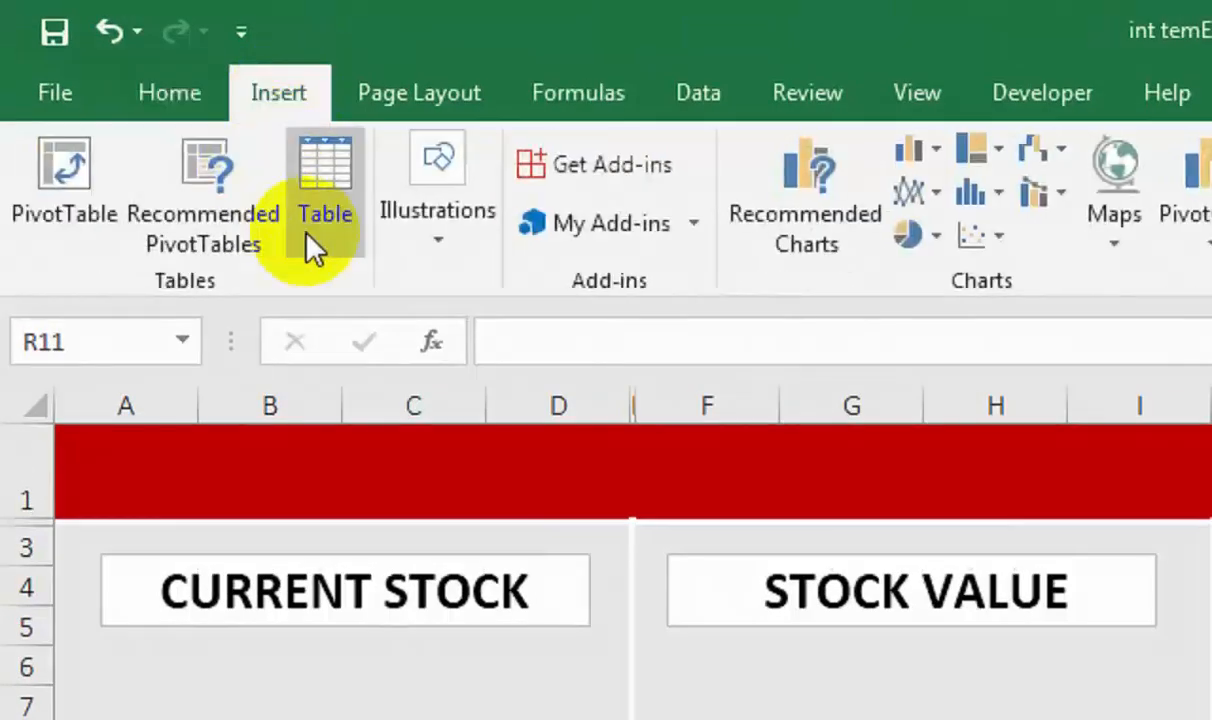
left_click(428, 258)
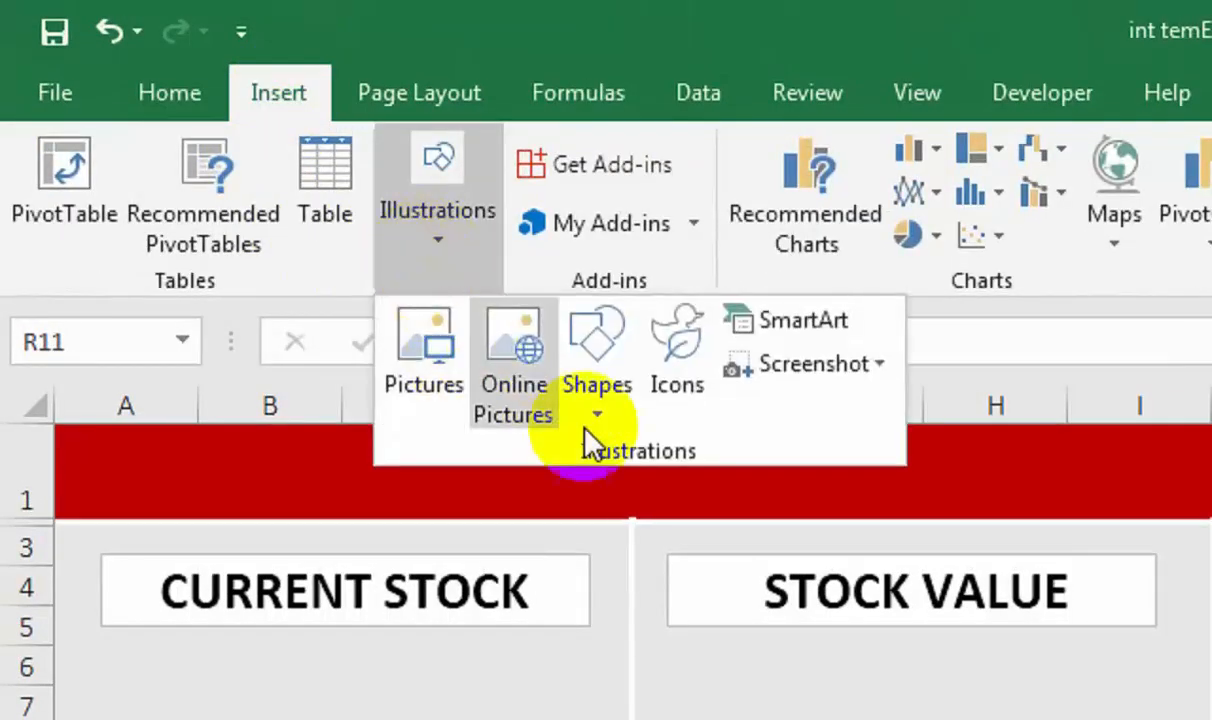
left_click(579, 495)
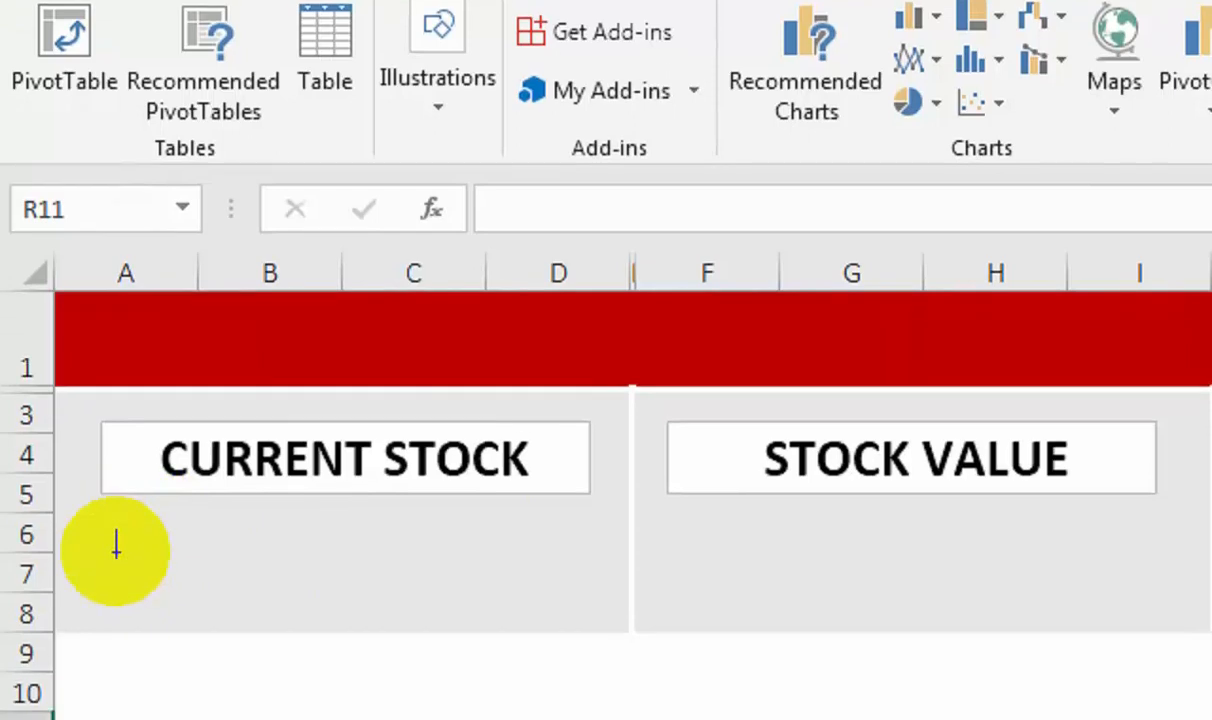
left_click(116, 545)
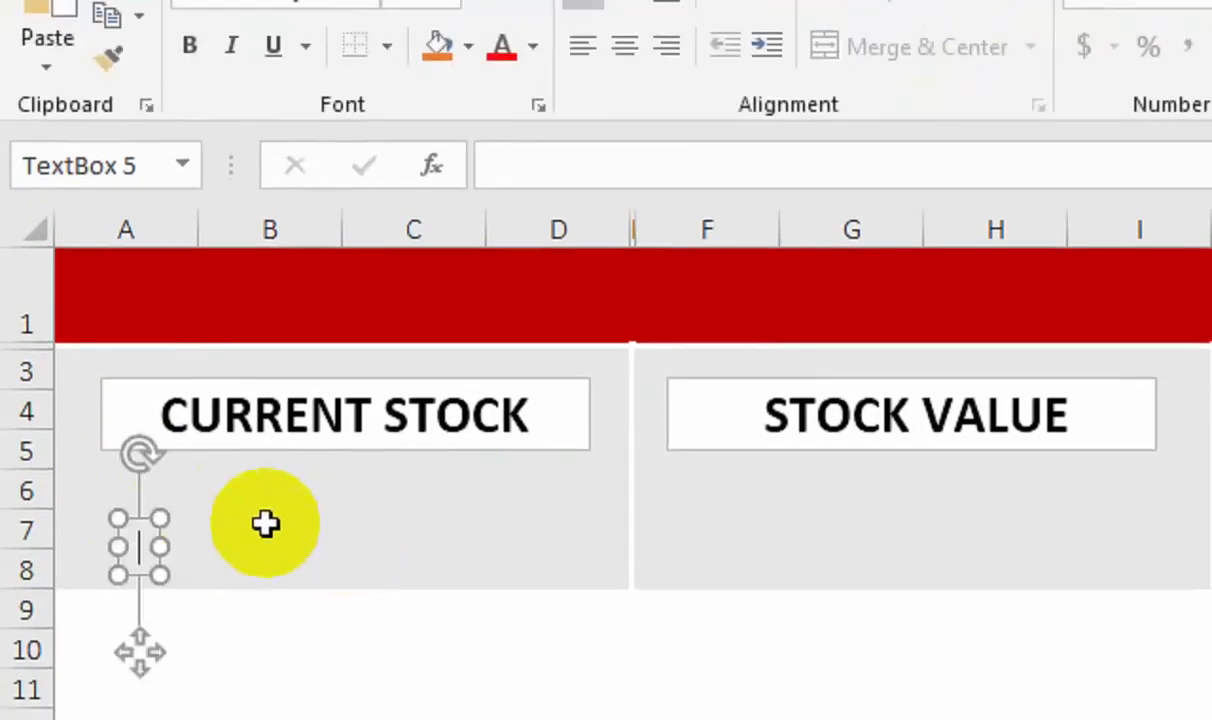
left_click_drag(160, 590, 497, 593)
left_click_drag(497, 540, 587, 537)
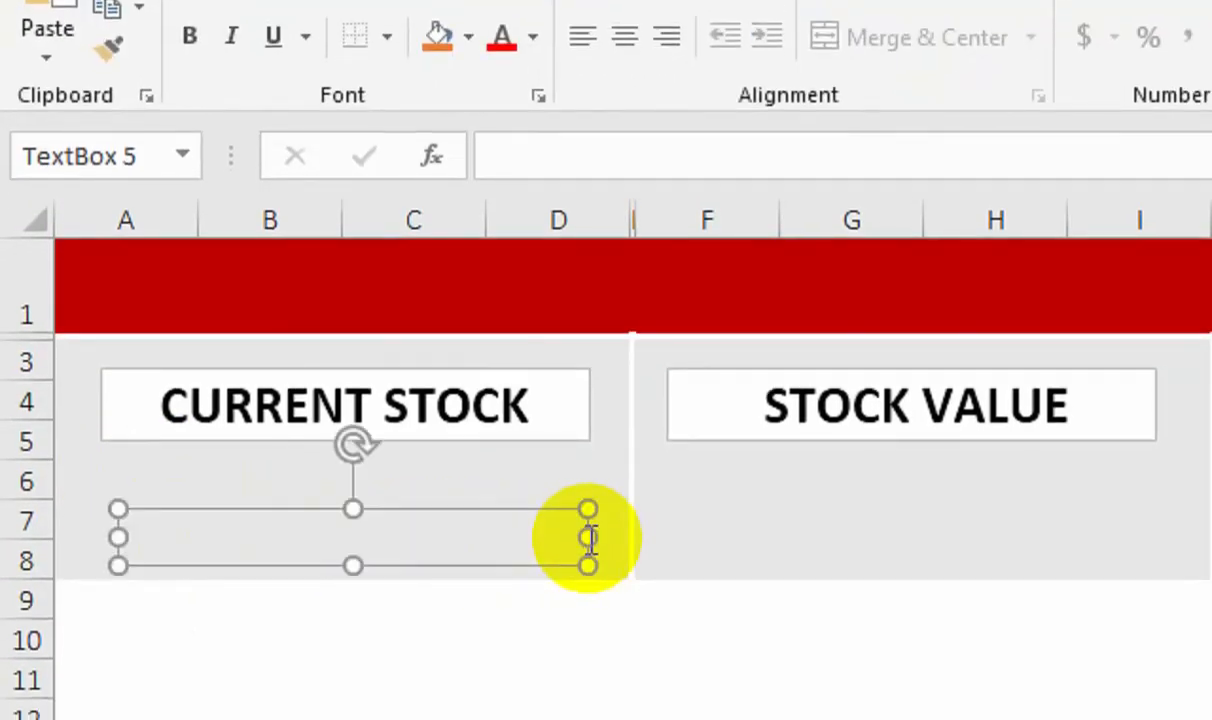
left_click_drag(352, 507, 335, 452)
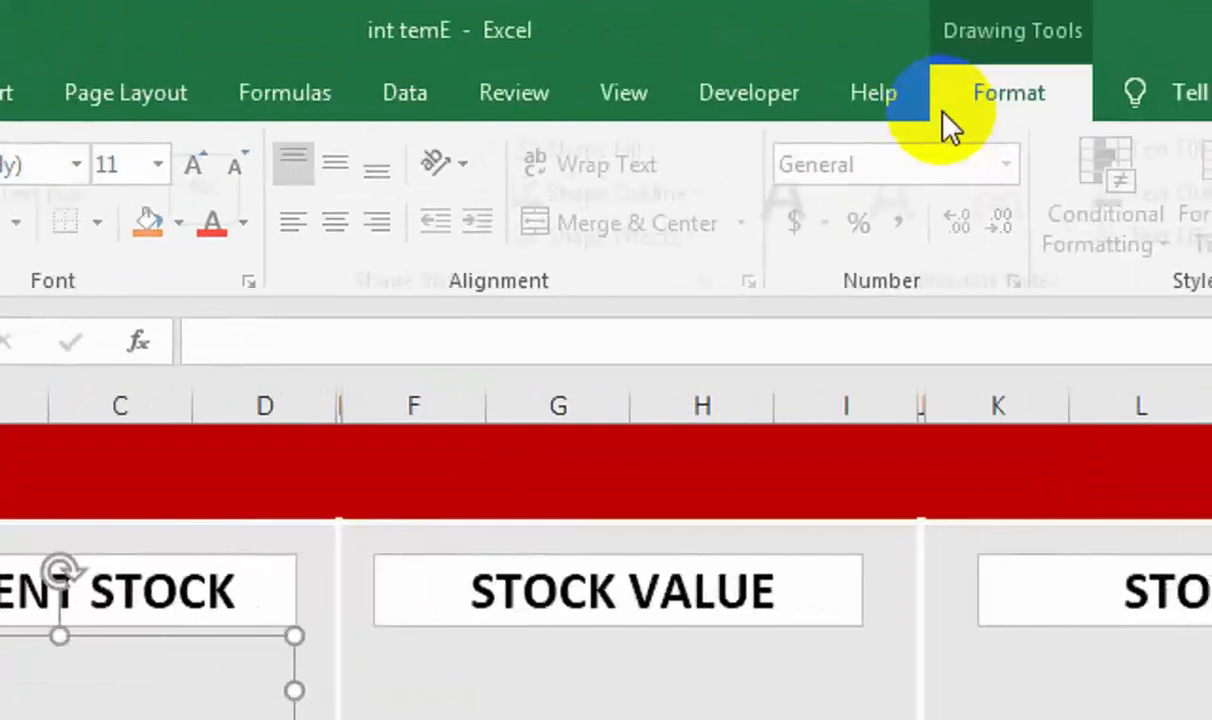
- Remove the shape outline from the empty text box under CURRENT STOCK
left_click(941, 116)
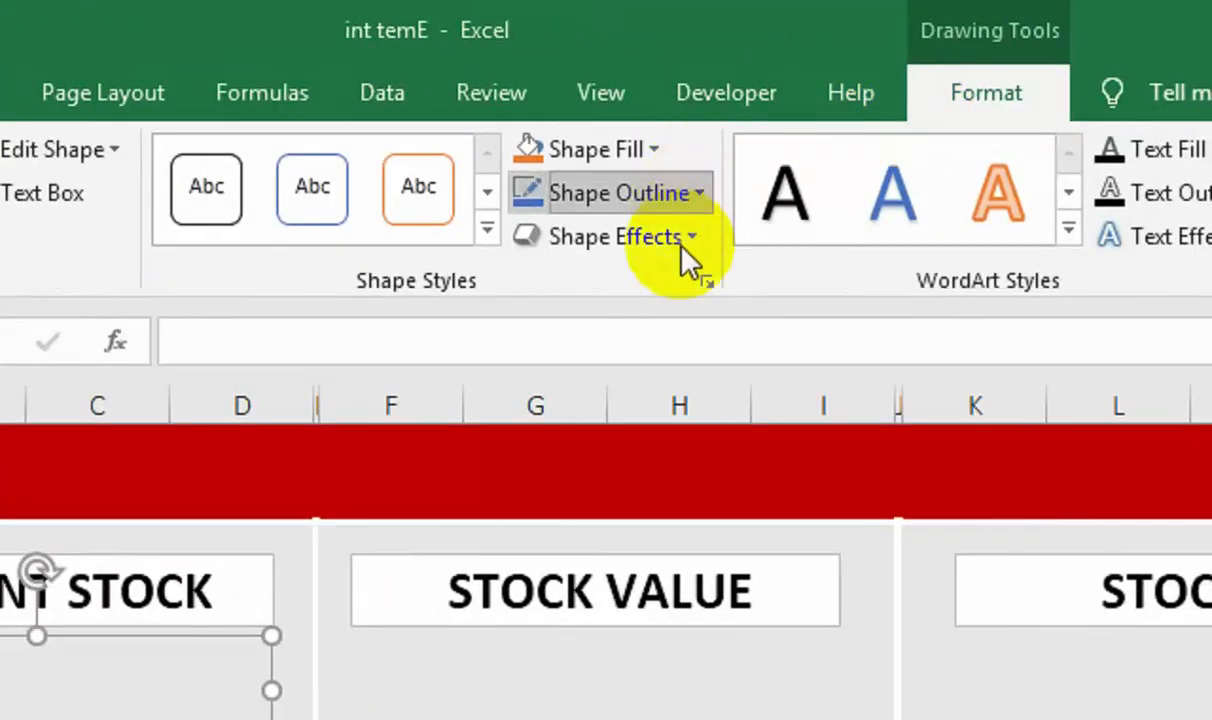
left_click(648, 193)
left_click(638, 549)
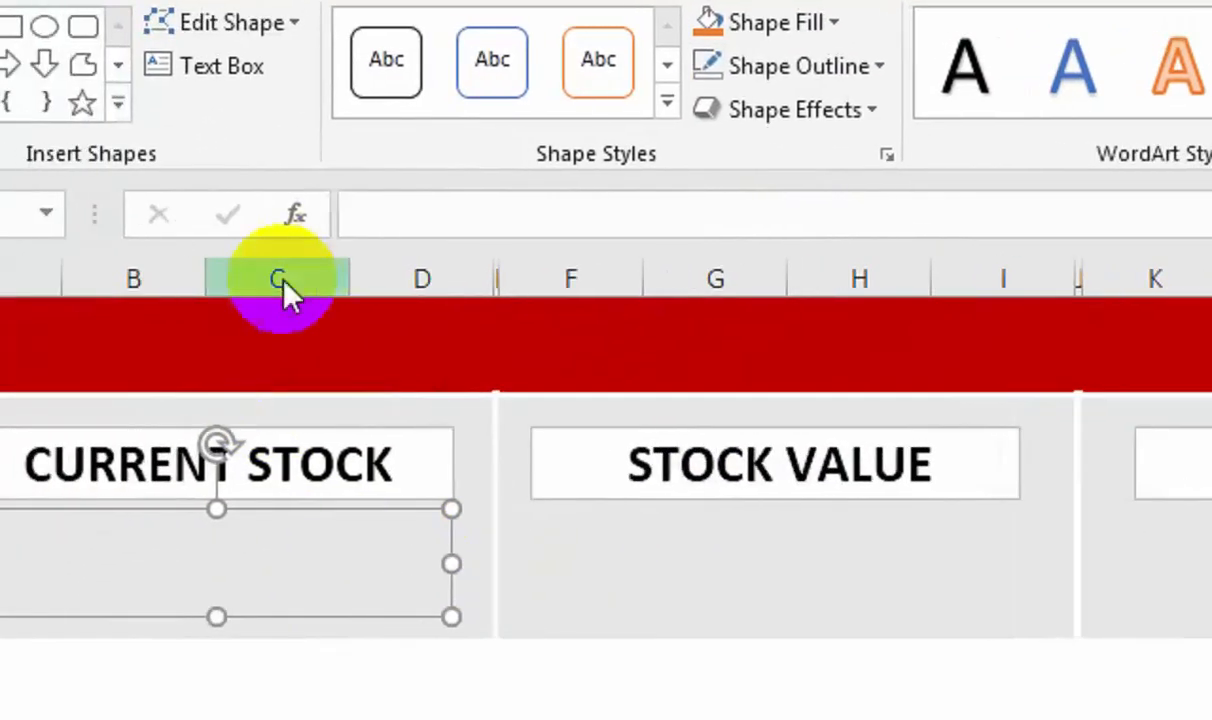
- Link the text box under CURRENT STOCK to the current stock figure with the formula =detail!B1
left_click(374, 222)
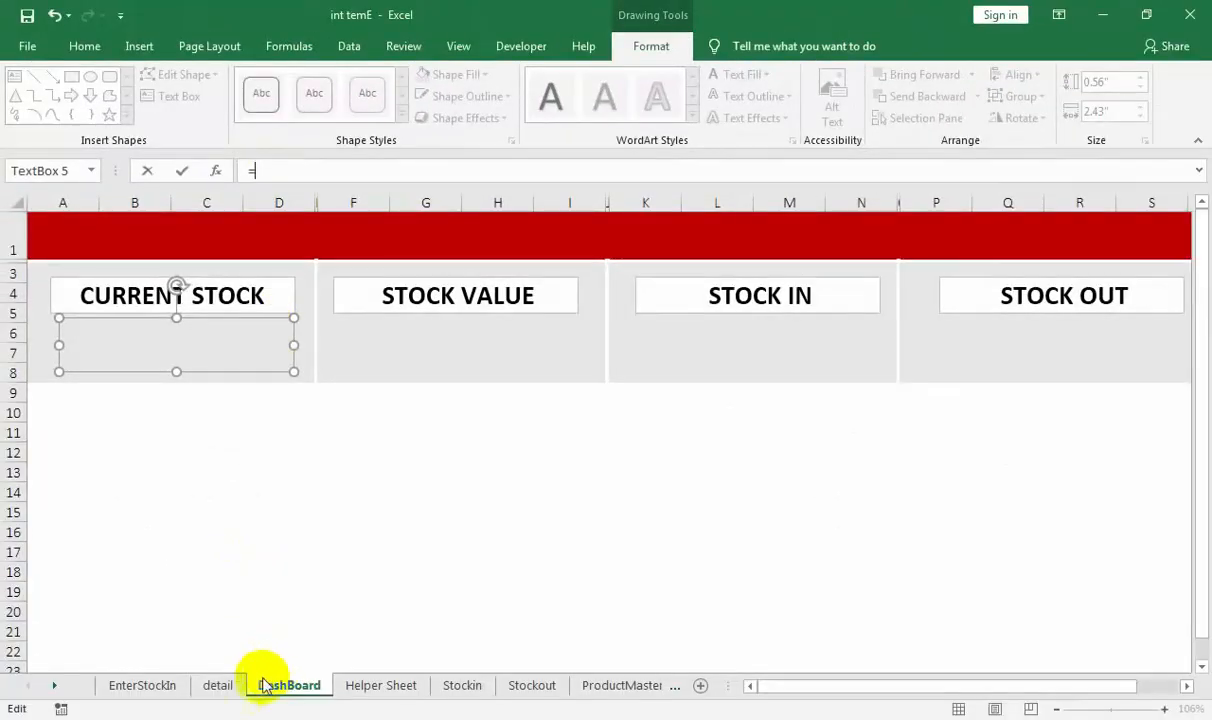
left_click(218, 685)
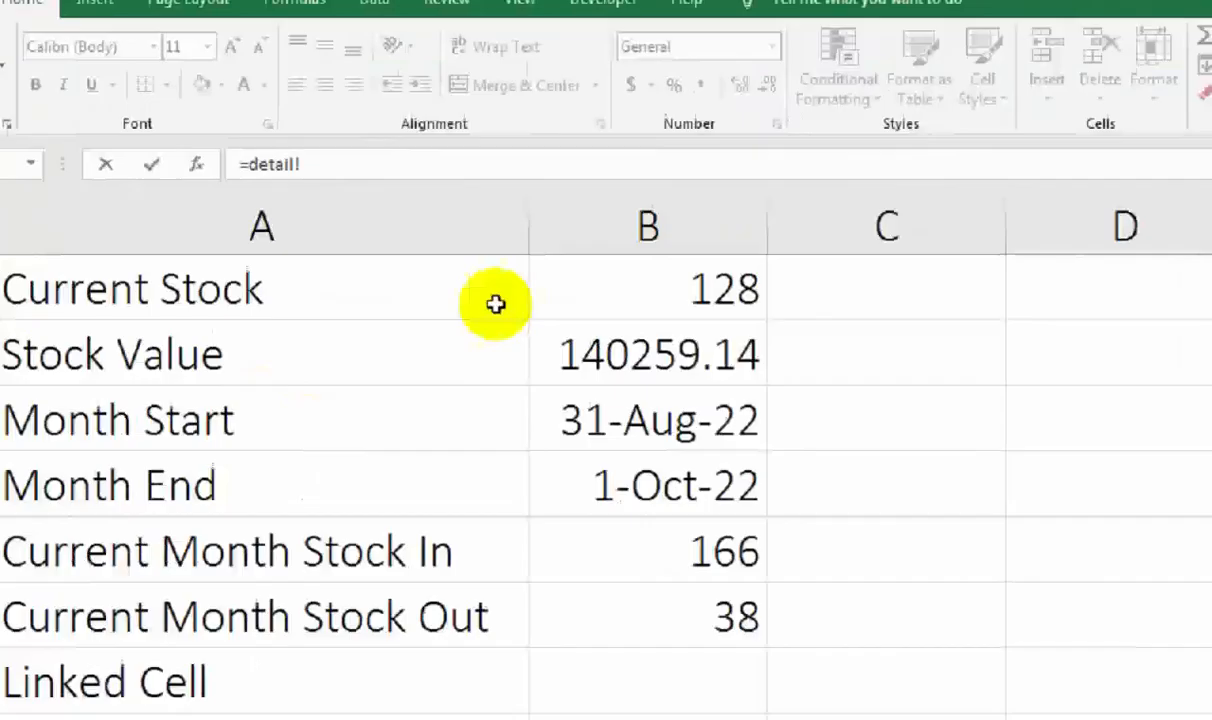
left_click(557, 255)
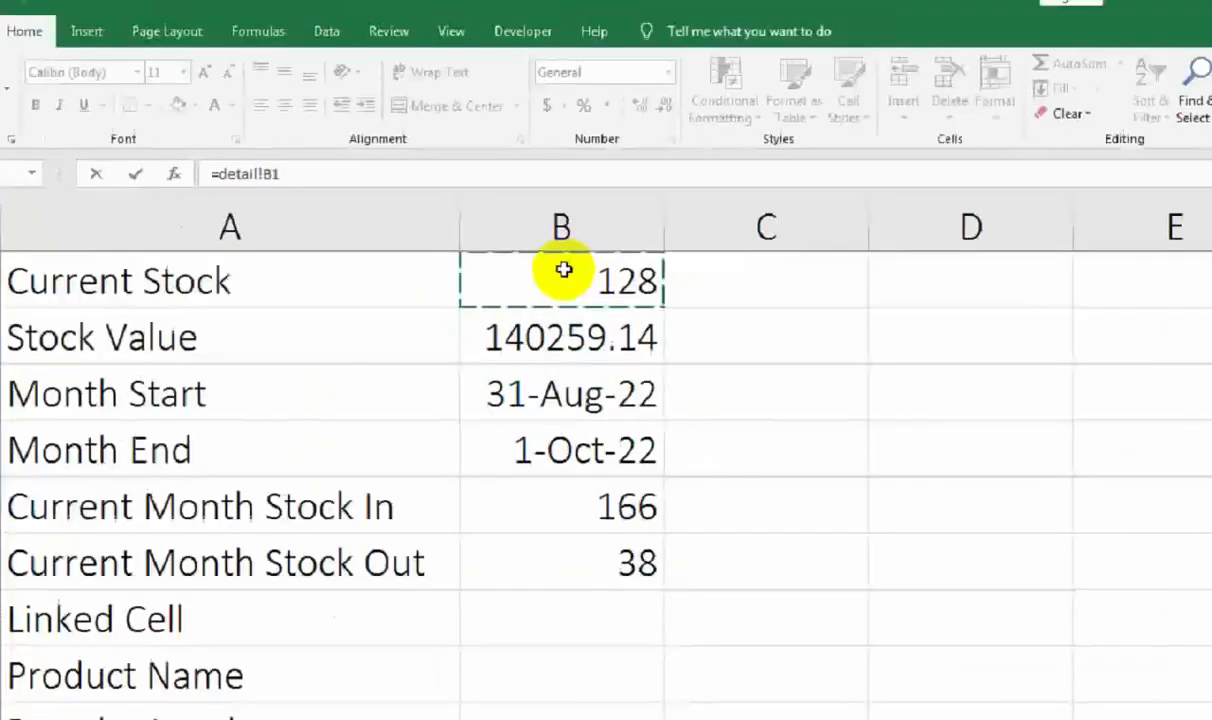
key("Return")
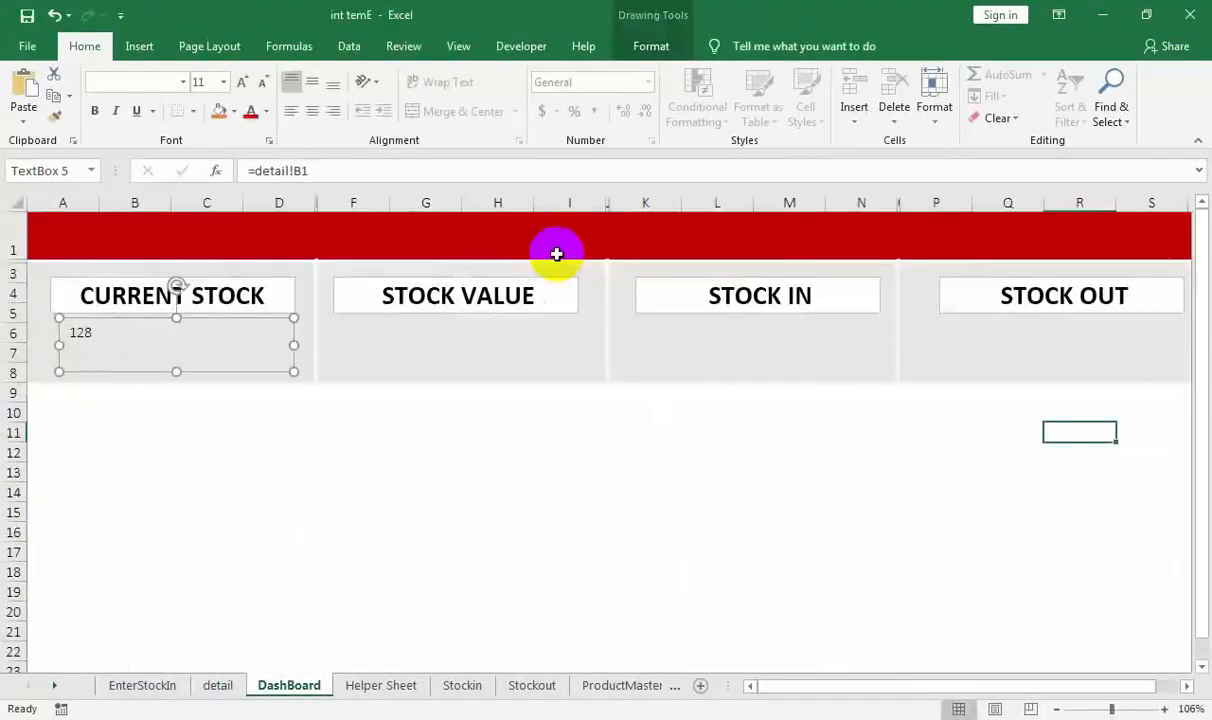
- Center the linked current stock figure in bold at size 36 and shift its text box slightly up and to the left
left_click(312, 82)
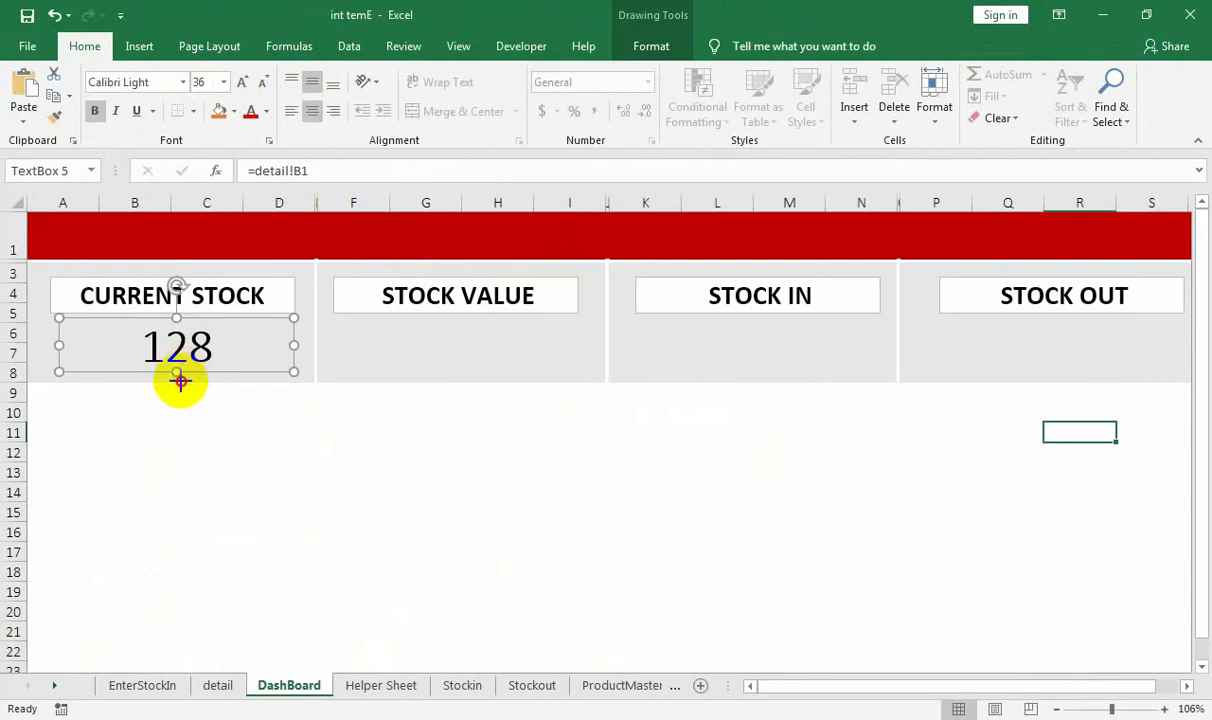
left_click_drag(177, 371, 176, 373)
left_click_drag(201, 316, 185, 310)
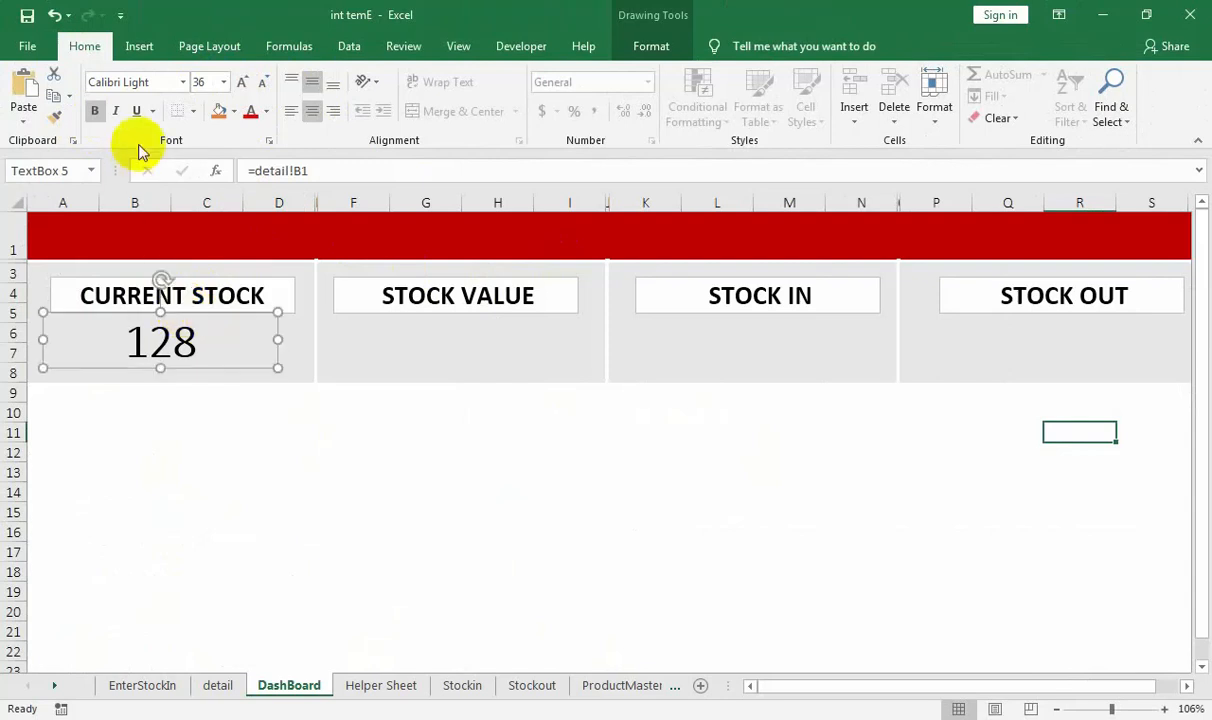
- Try Berlin Sans FB Demi on the current stock figure, and set its font to Arial Black
left_click(190, 85)
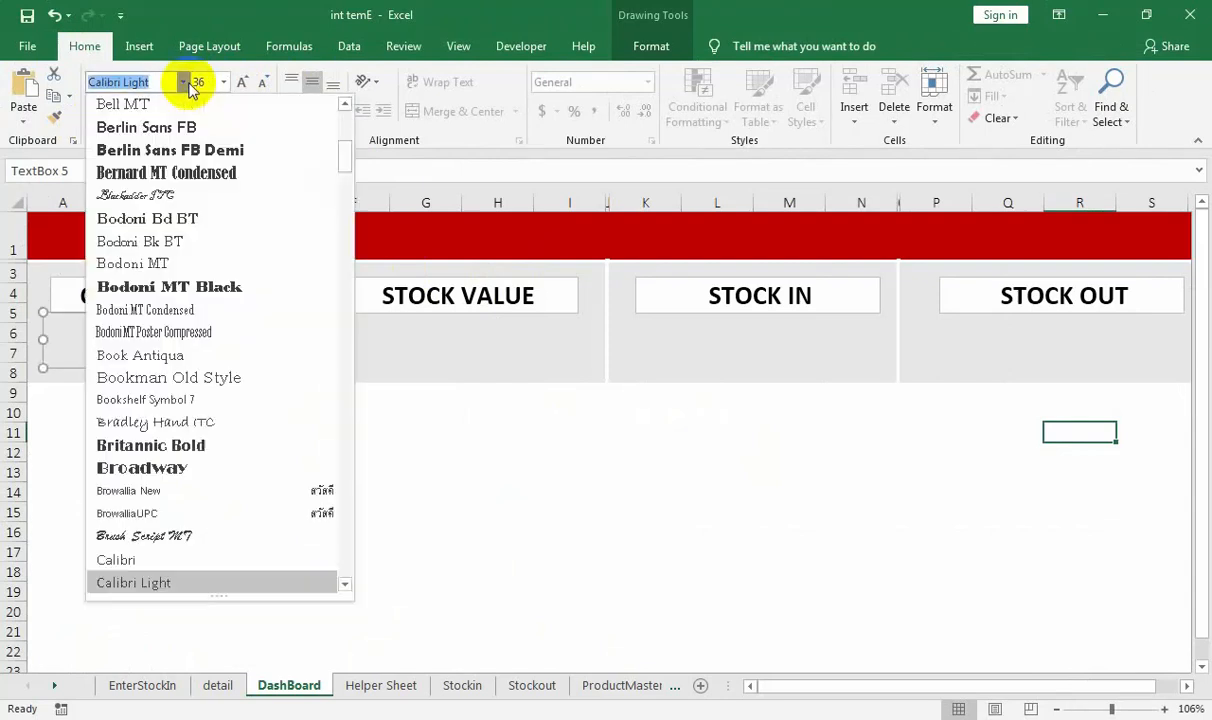
left_click(189, 150)
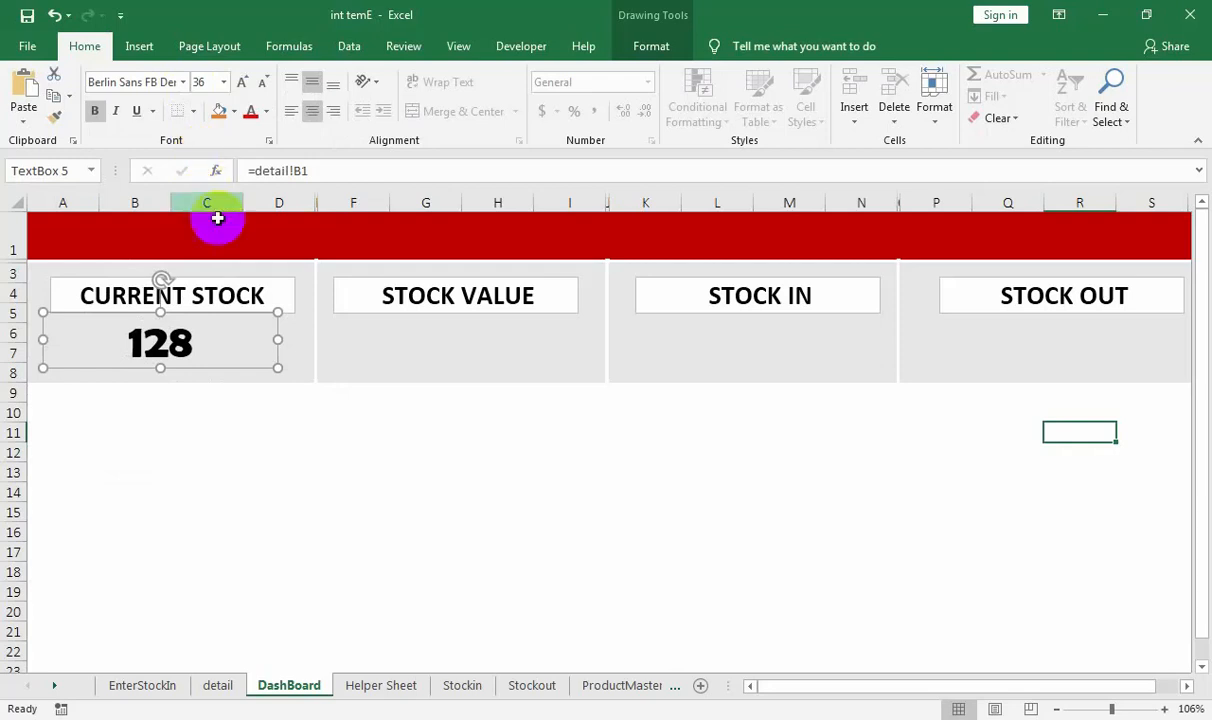
left_click(182, 91)
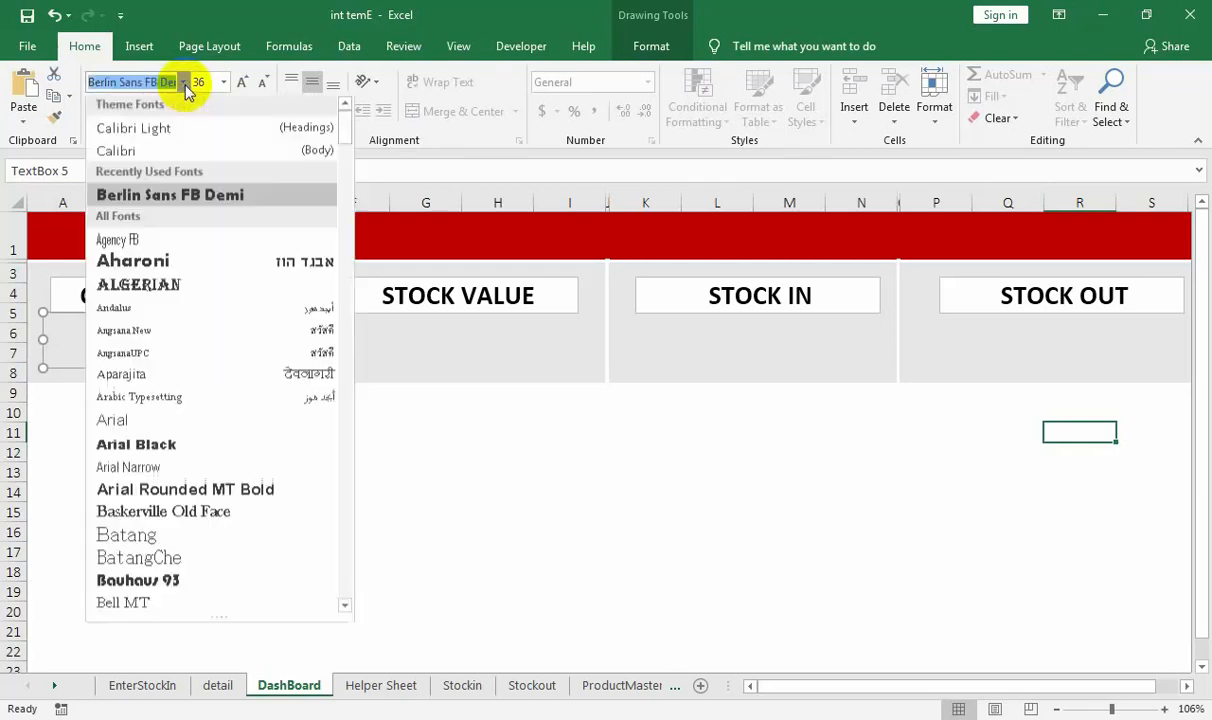
left_click(183, 446)
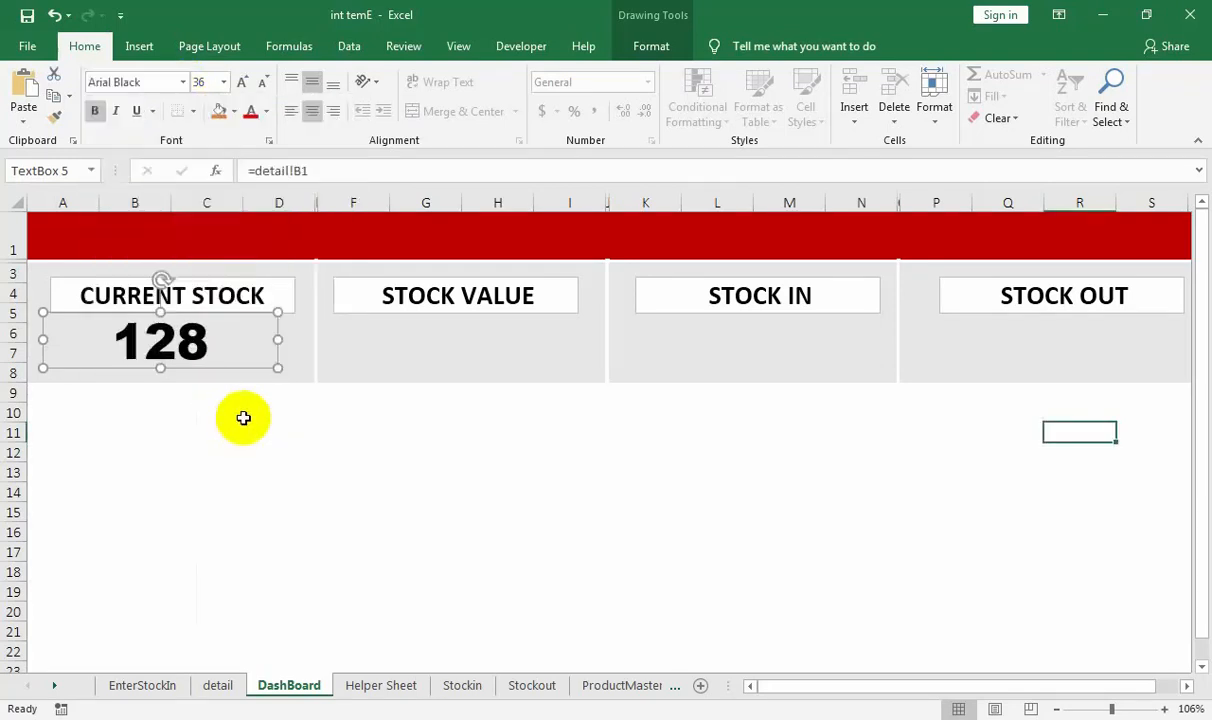
- Copy the current stock figure's text box under STOCK VALUE and link the copy to =detail!B2
left_click_drag(230, 318, 526, 334)
left_click(303, 171)
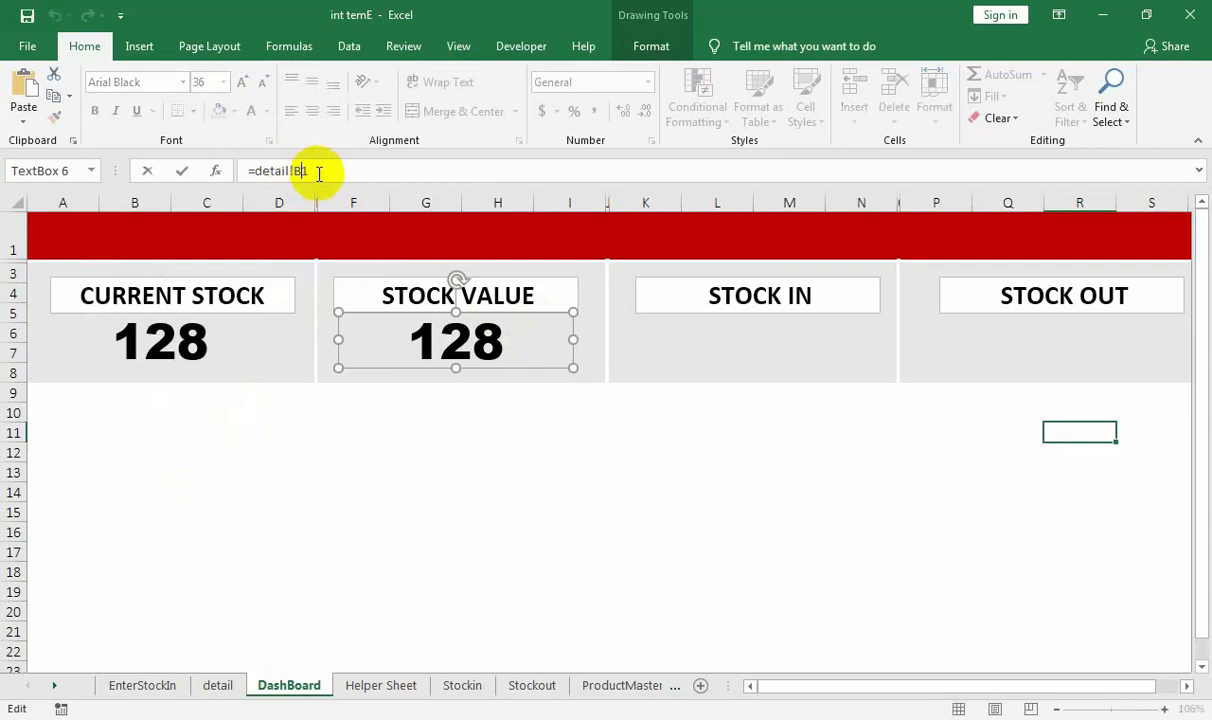
key("Return")
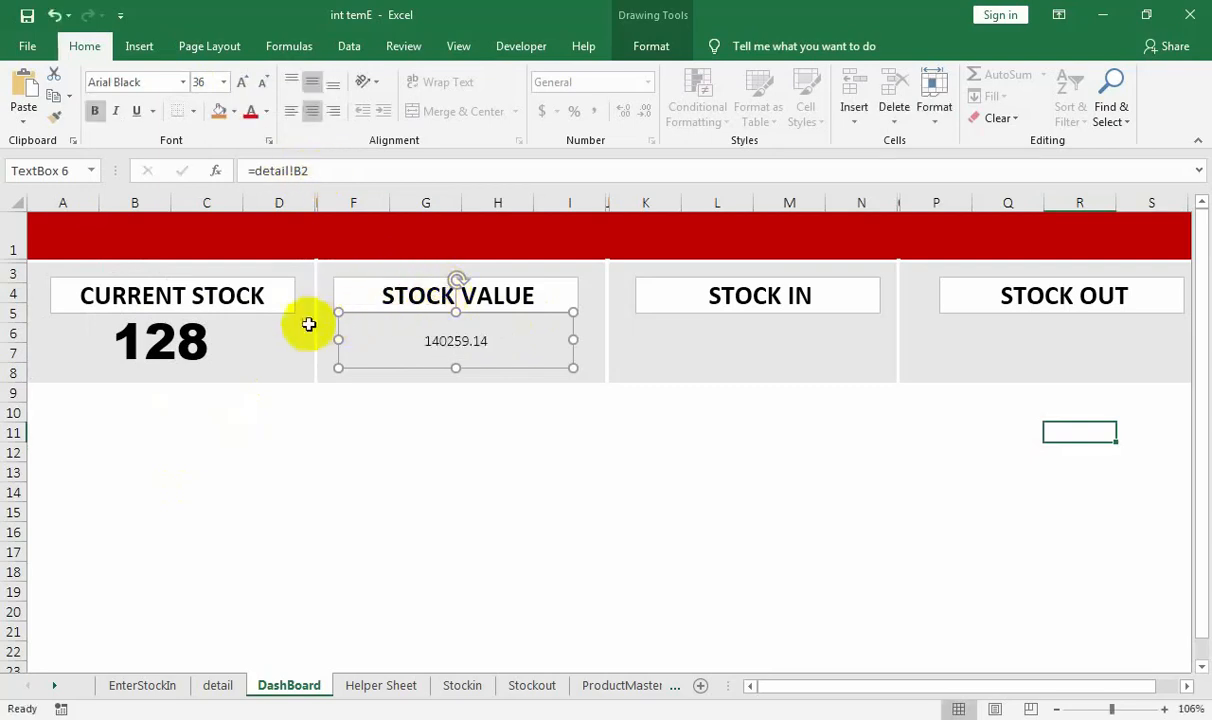
- Format the stock value figure in Arial Black at size 36 to match the current stock figure
left_click(190, 318)
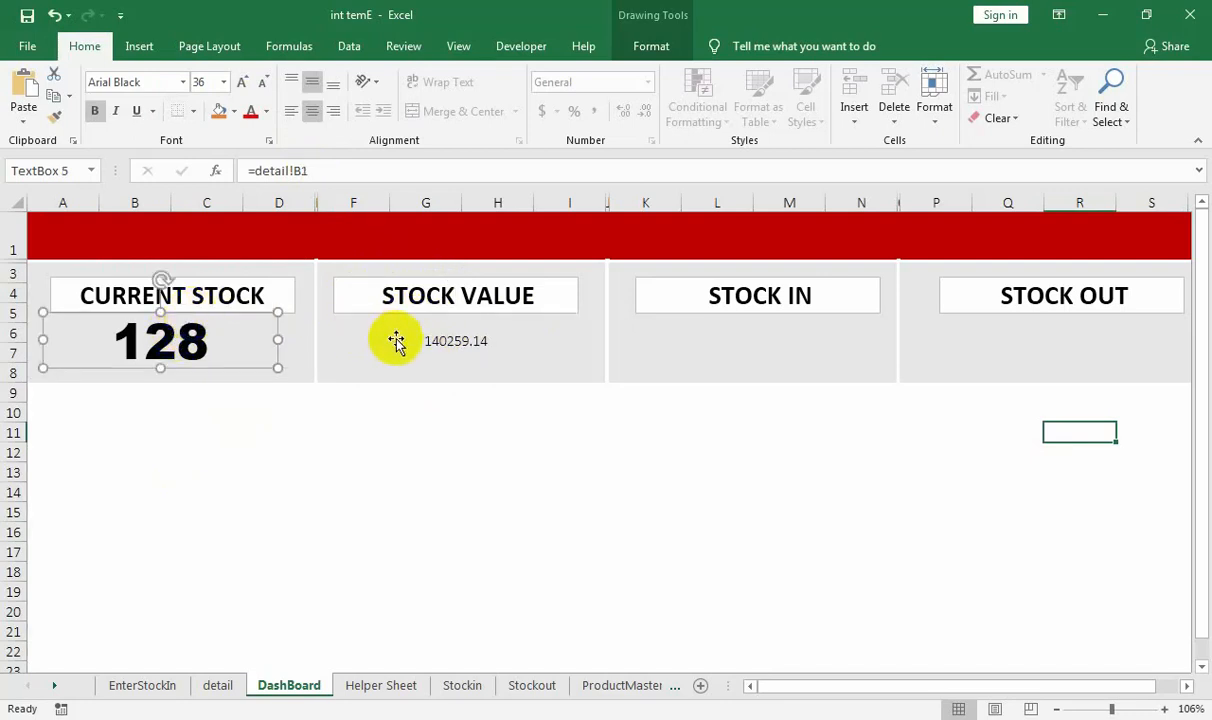
left_click(438, 342)
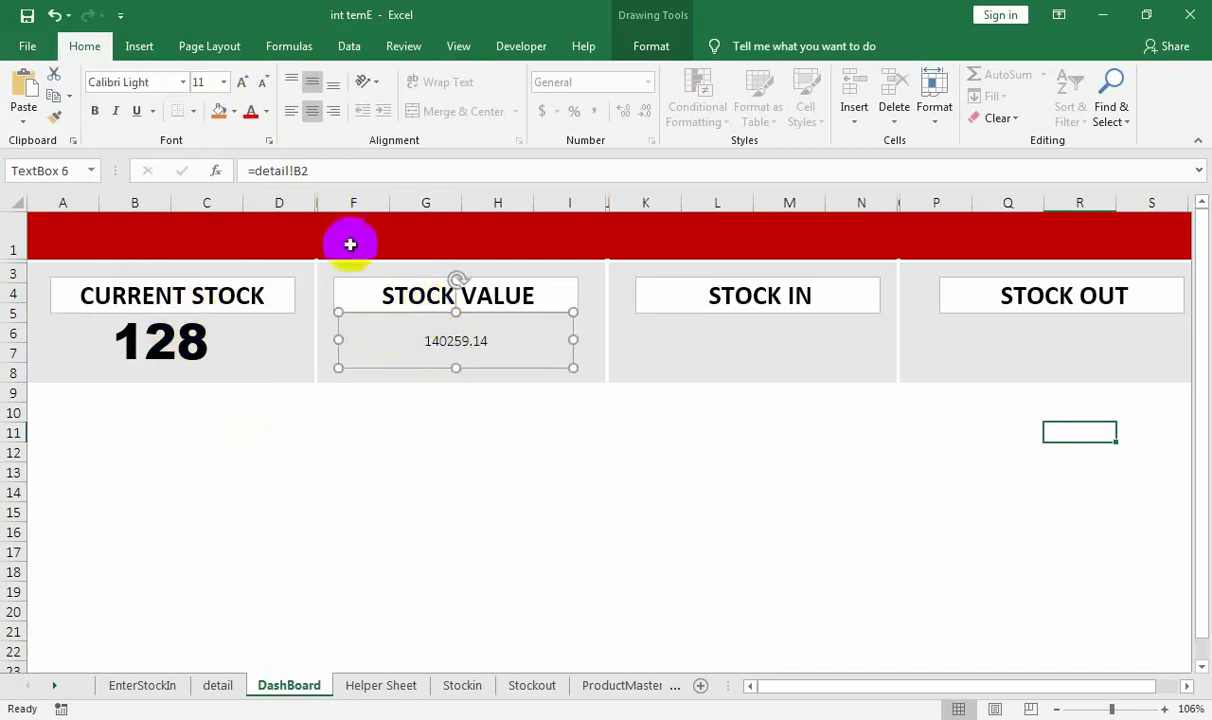
left_click(244, 83)
left_click(244, 83)
left_click(244, 83)
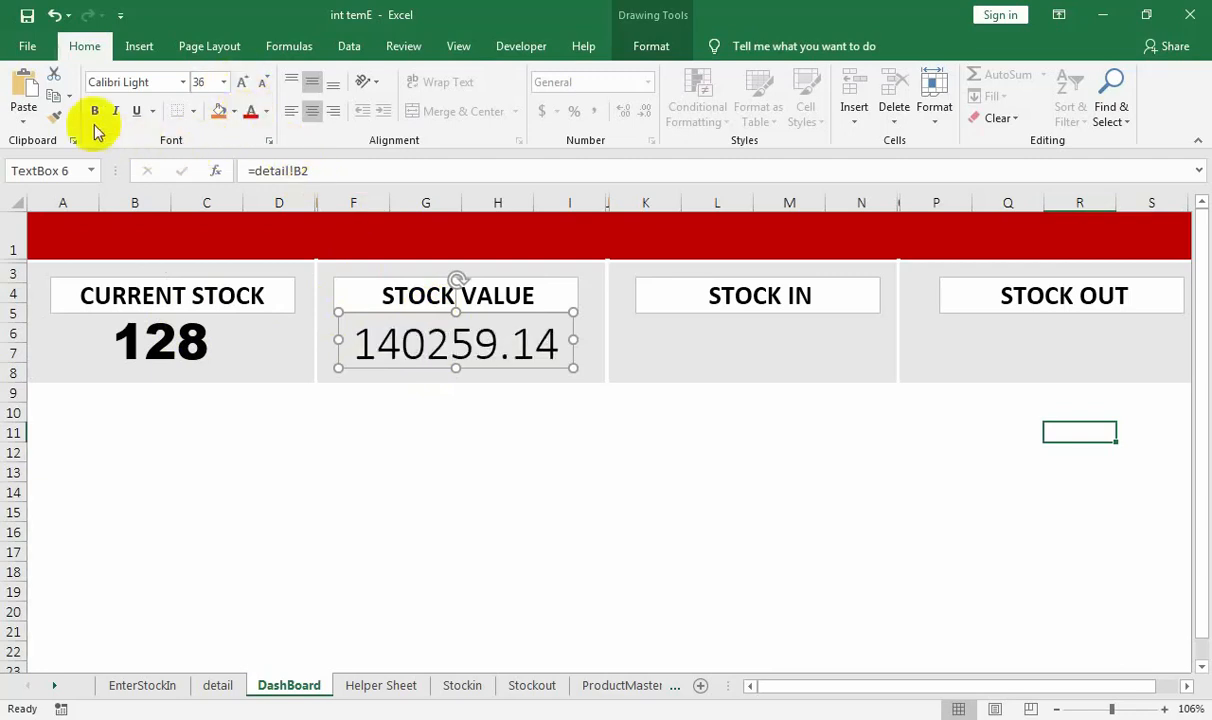
left_click(183, 85)
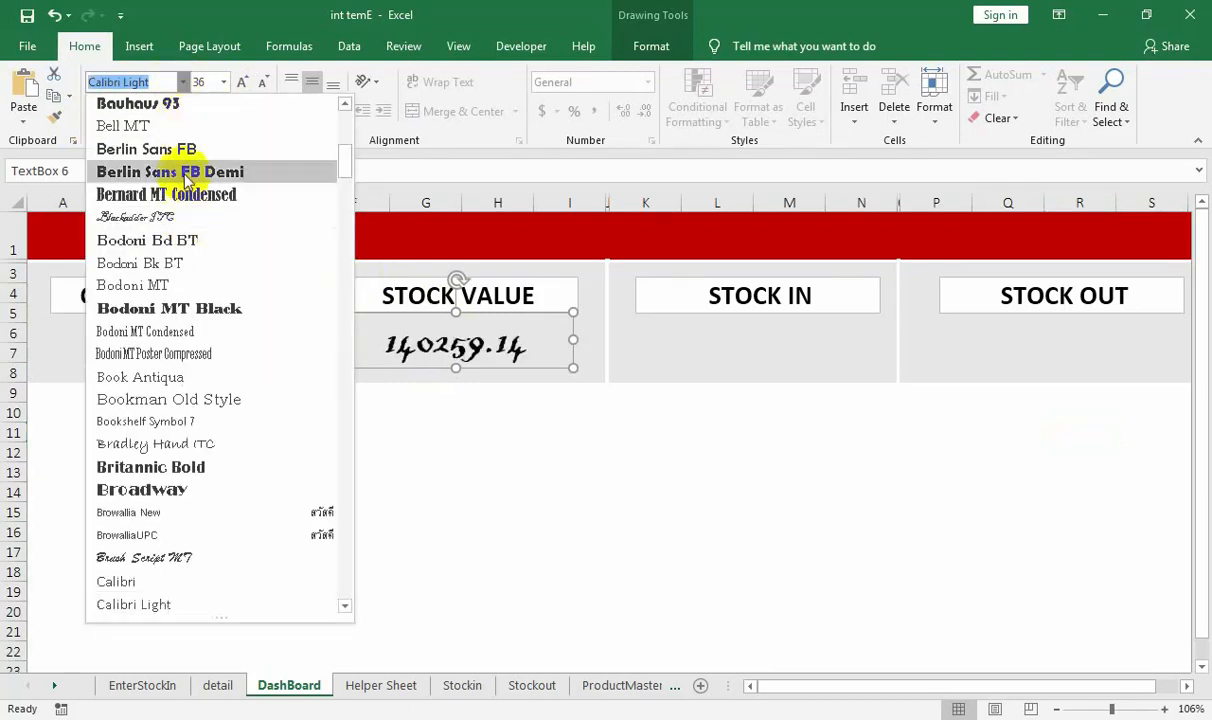
scroll(111, 238, "up", 5)
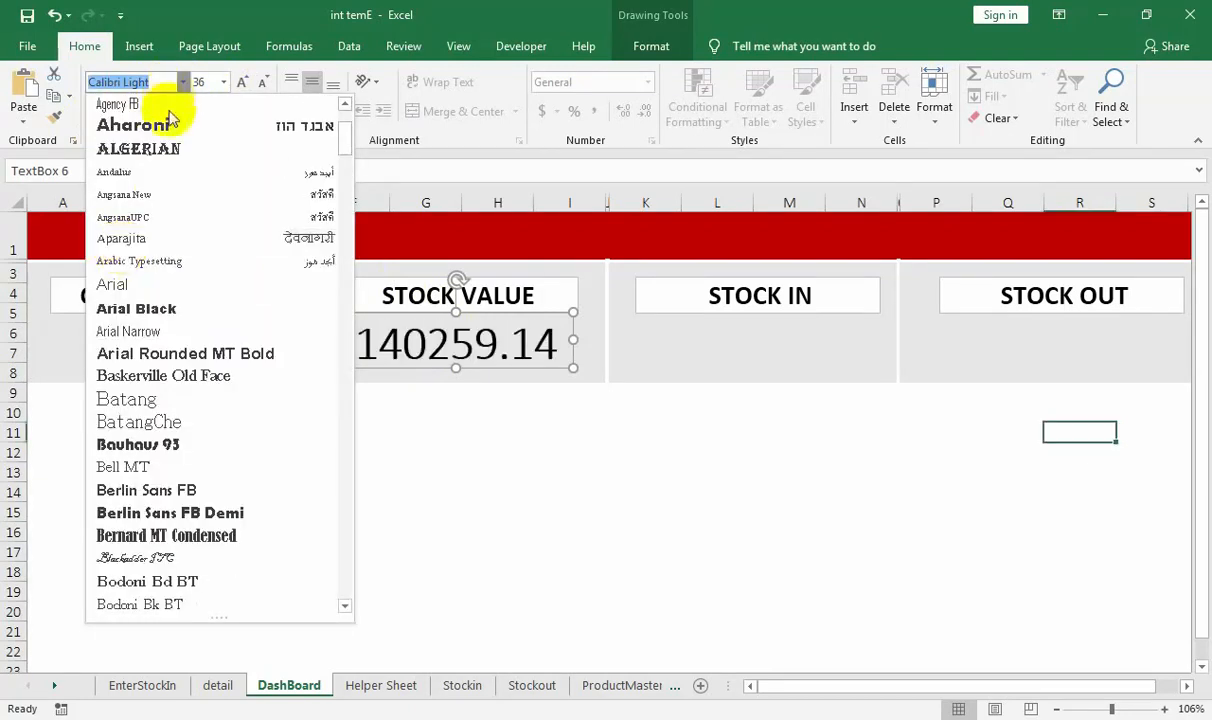
left_click(150, 305)
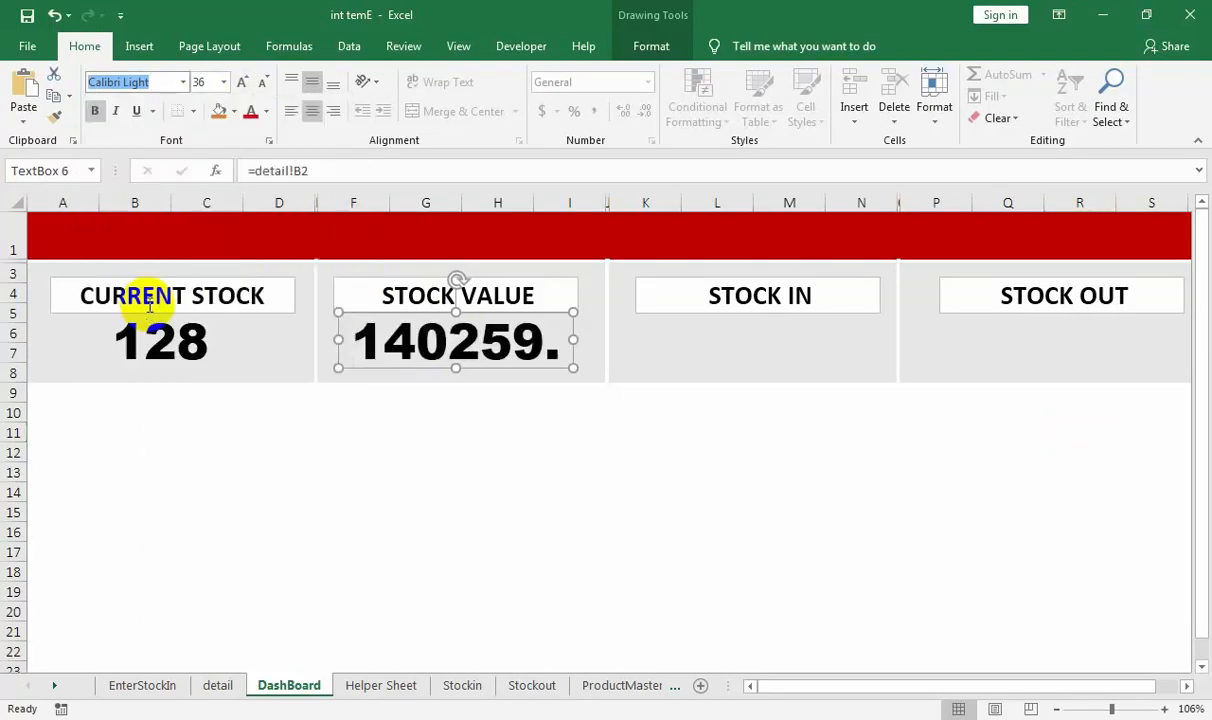
left_click(557, 466)
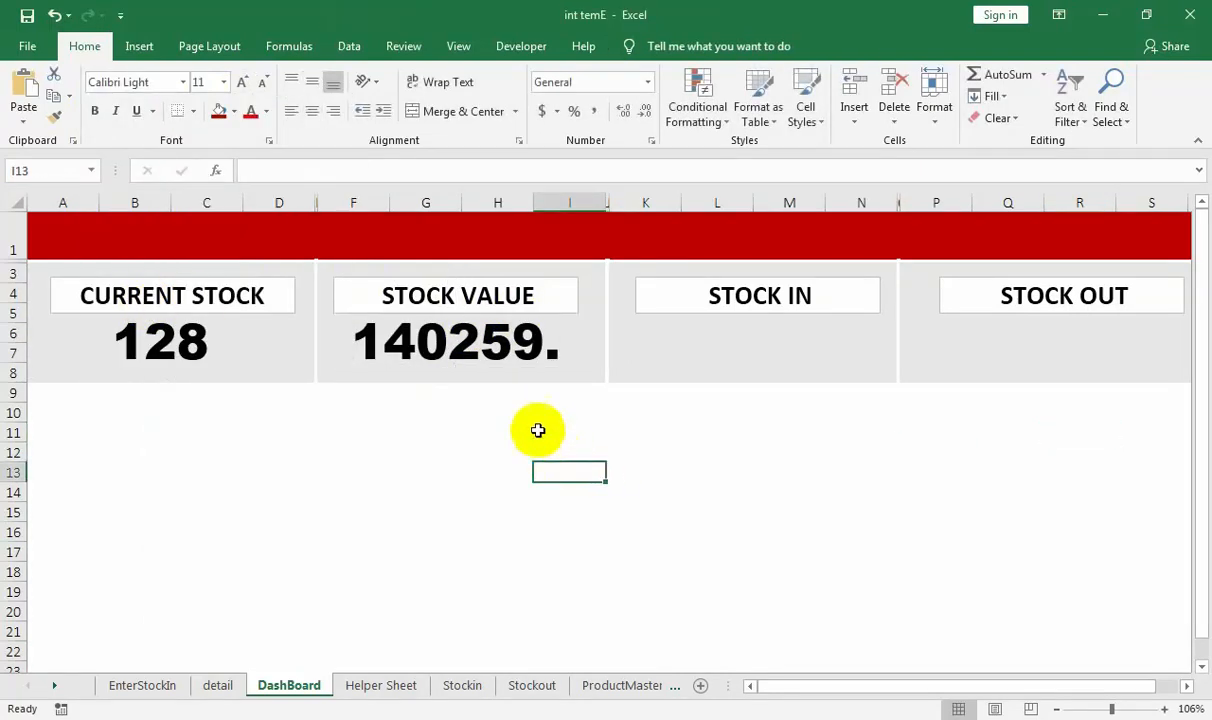
- Color the text of both the current stock and stock value figures dark red
left_click(505, 330)
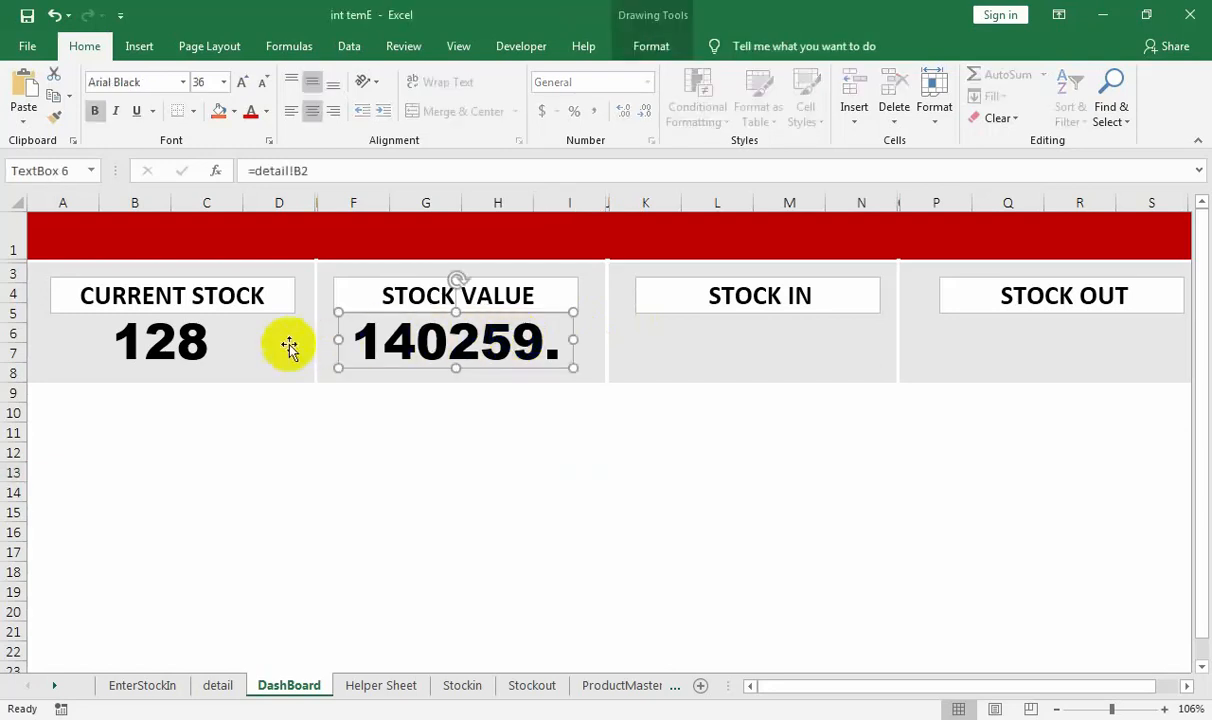
left_click(203, 342, "shift")
left_click(650, 50)
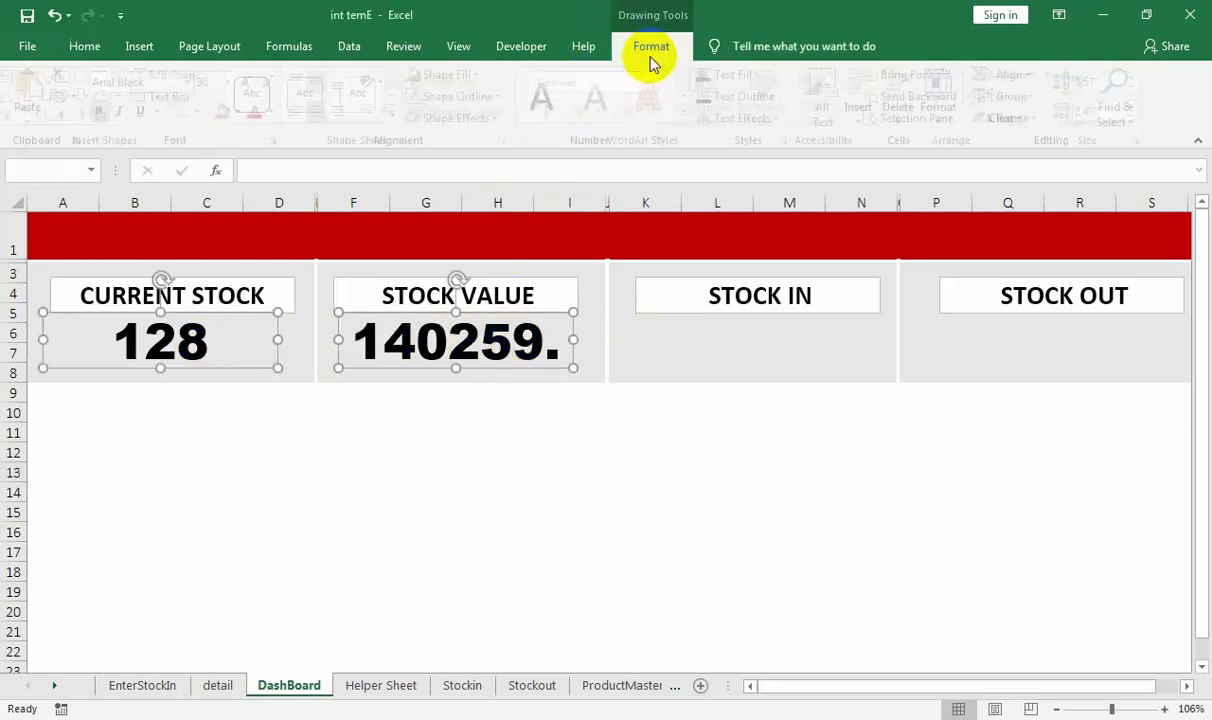
left_click(766, 75)
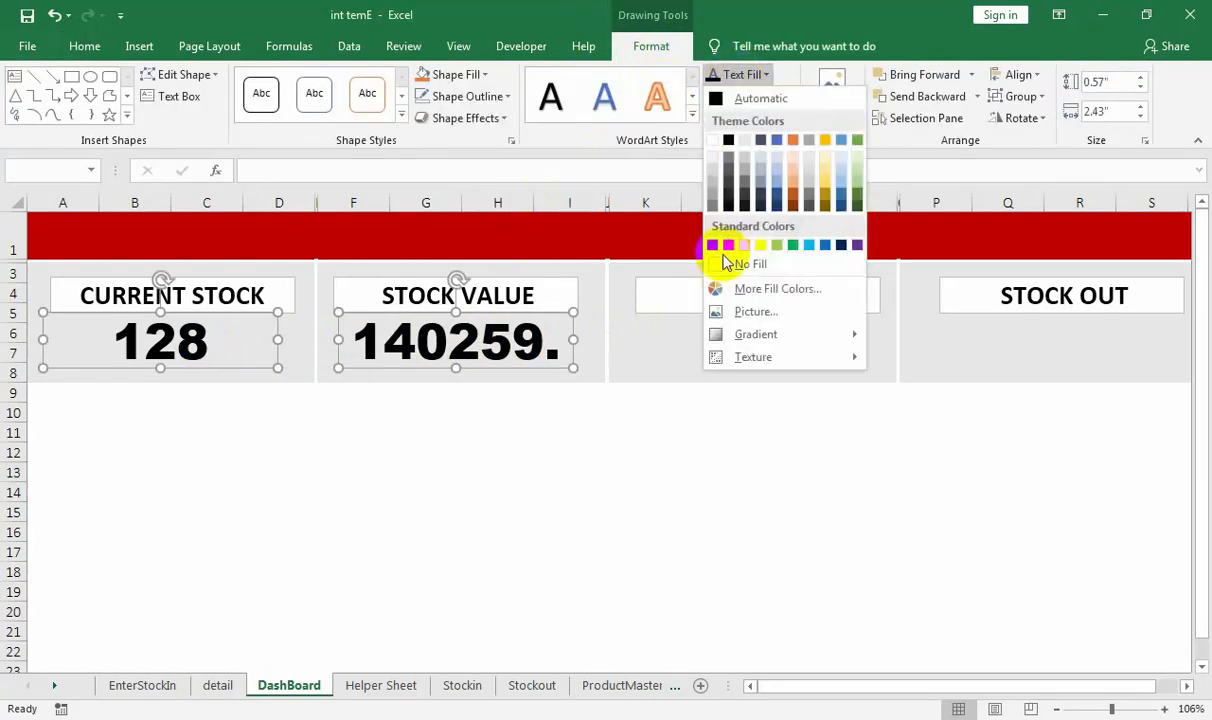
left_click(714, 244)
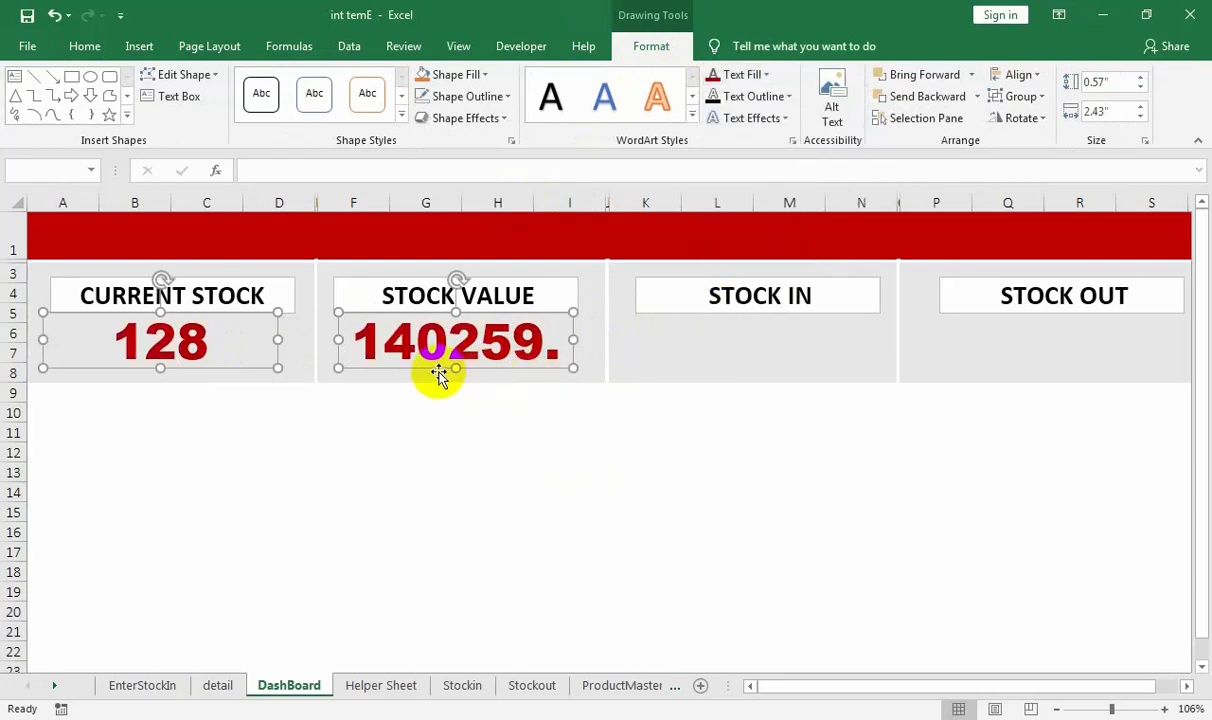
left_click(439, 404)
- Copy the current stock figure's text box under STOCK IN and link the copy to =detail!B5
left_click(230, 372)
left_click_drag(230, 372, 820, 383)
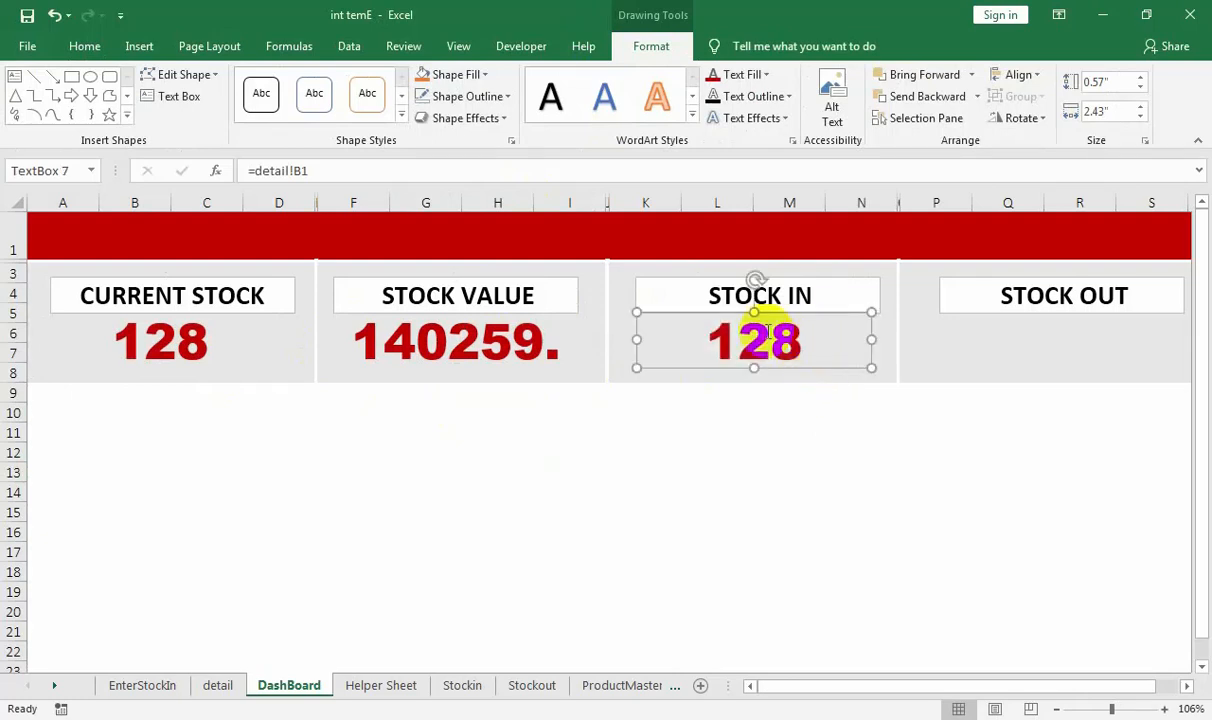
left_click(220, 686)
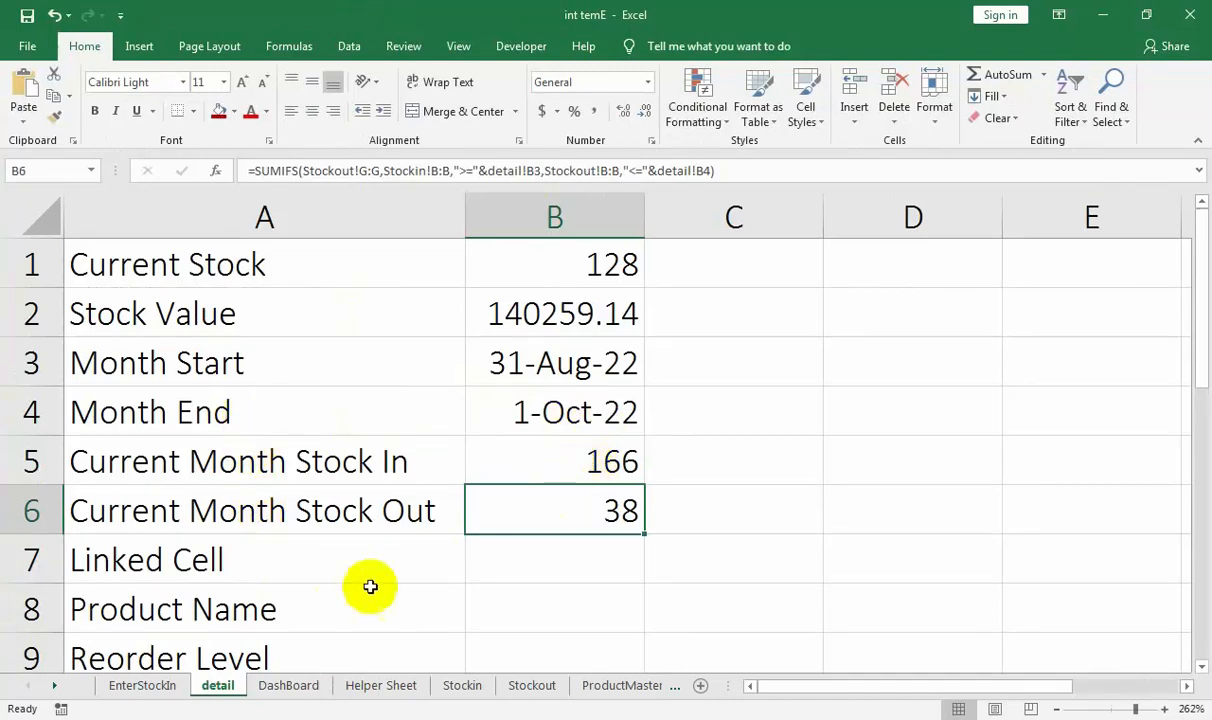
left_click(262, 687)
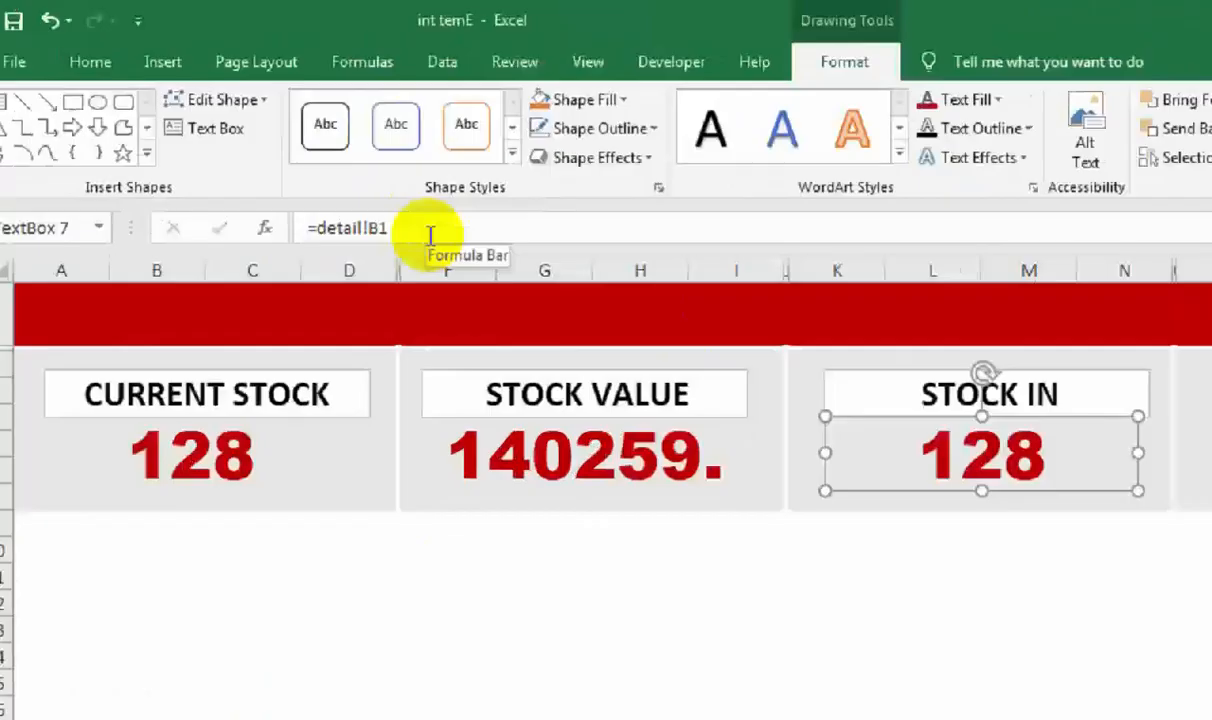
left_click(339, 175)
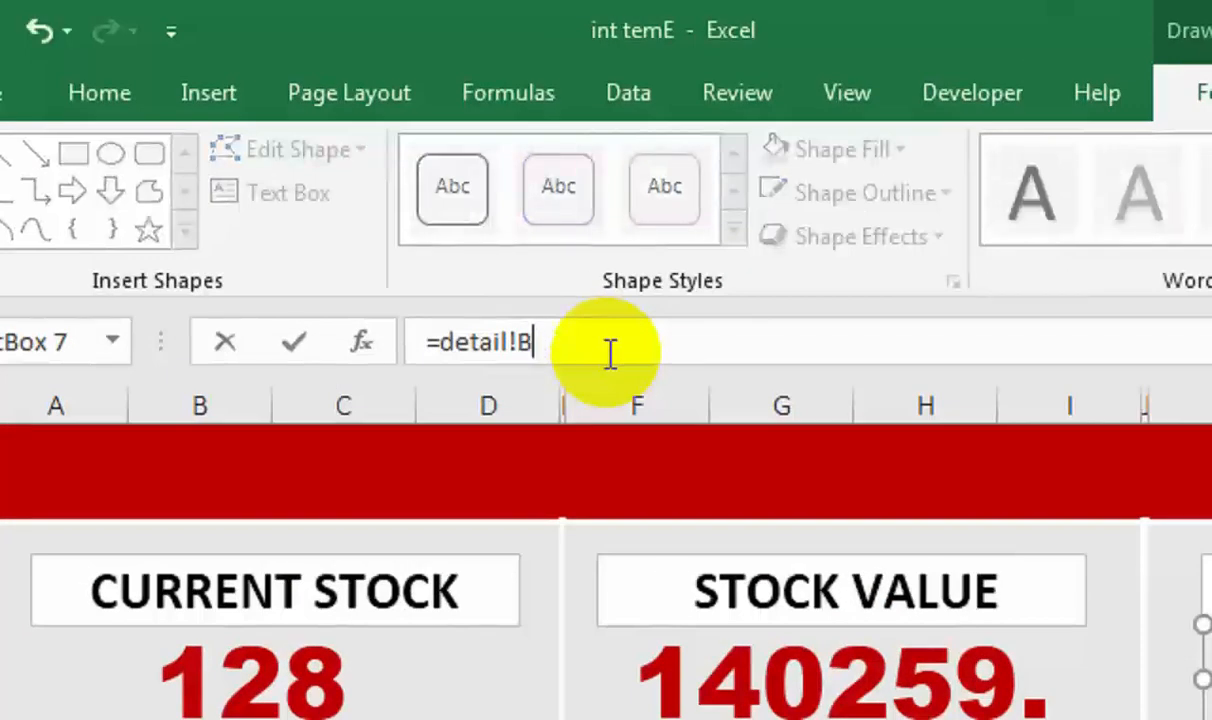
key("Return")
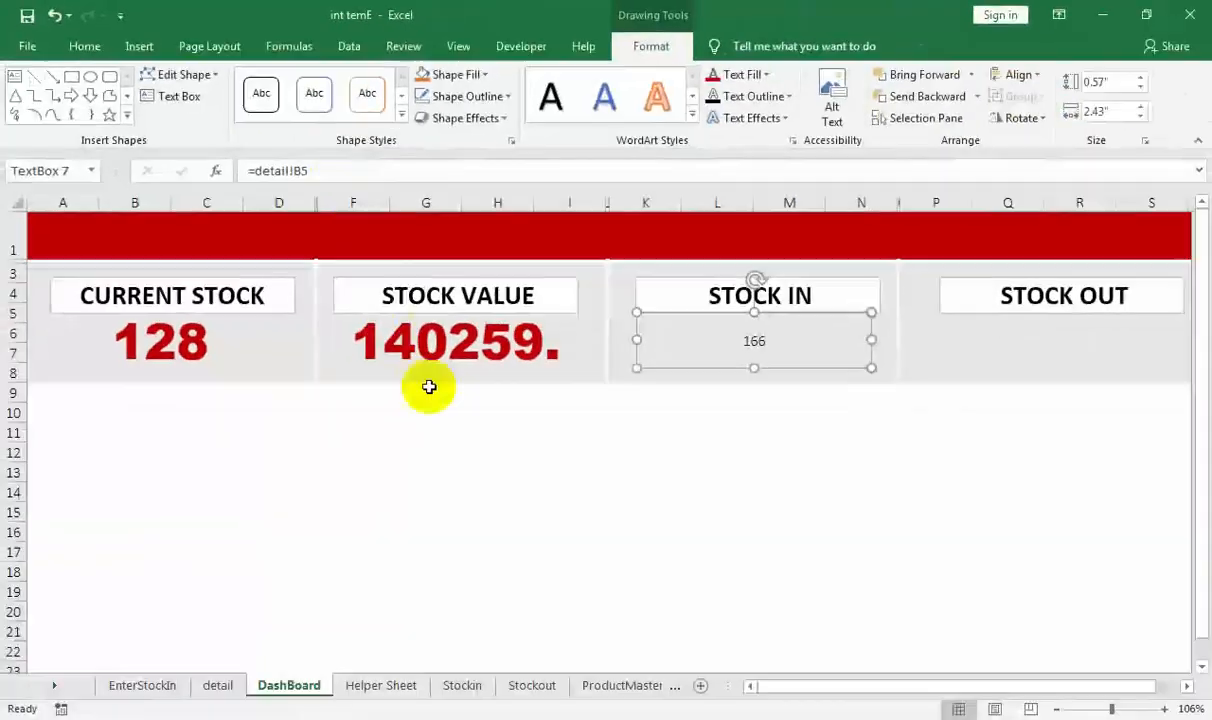
- Copy the stock value figure's formatting onto the stock in figure with Format Painter
left_click(812, 704)
left_click(85, 47)
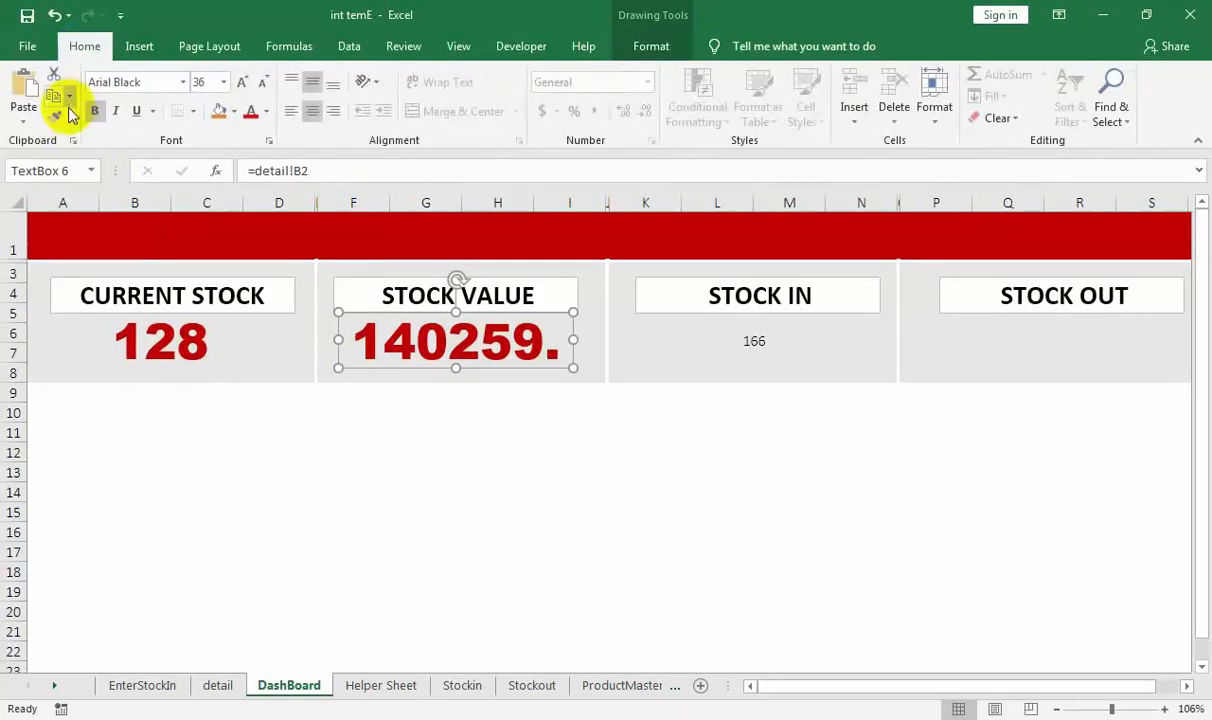
left_click(55, 123)
left_click(766, 341)
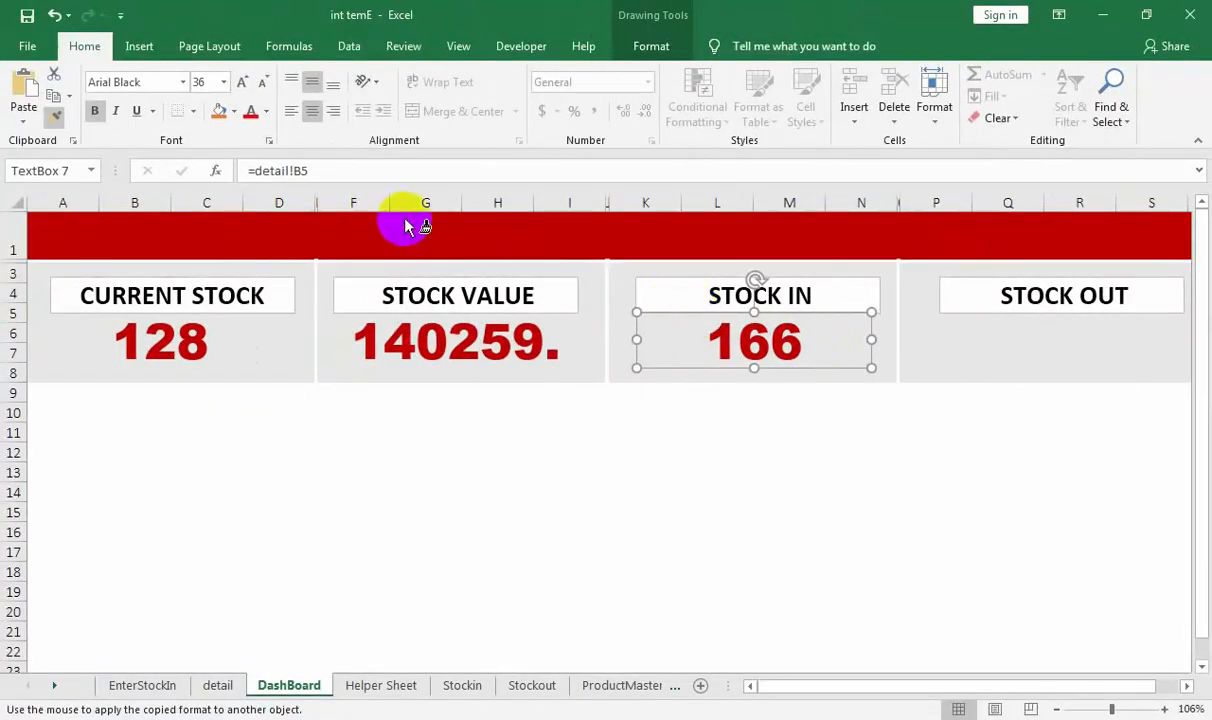
left_click(768, 342)
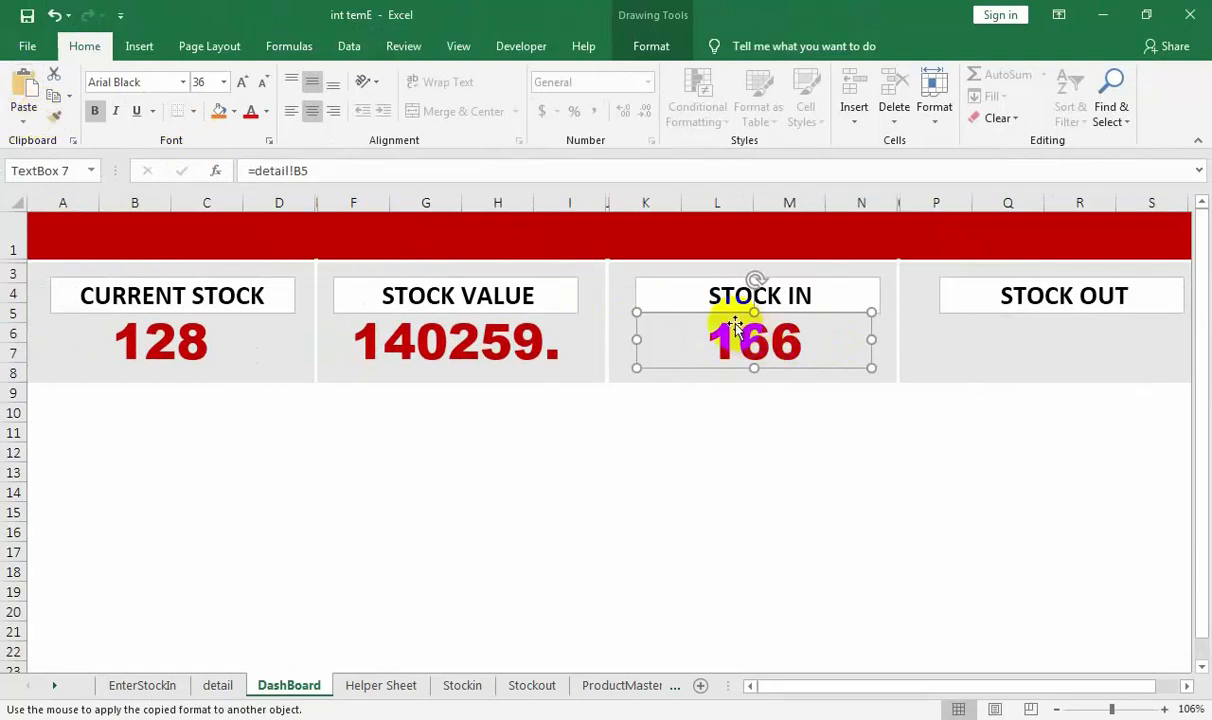
- Copy the stock in figure's text box under STOCK OUT and link the copy to =detail!B6
left_click_drag(738, 318, 1048, 320)
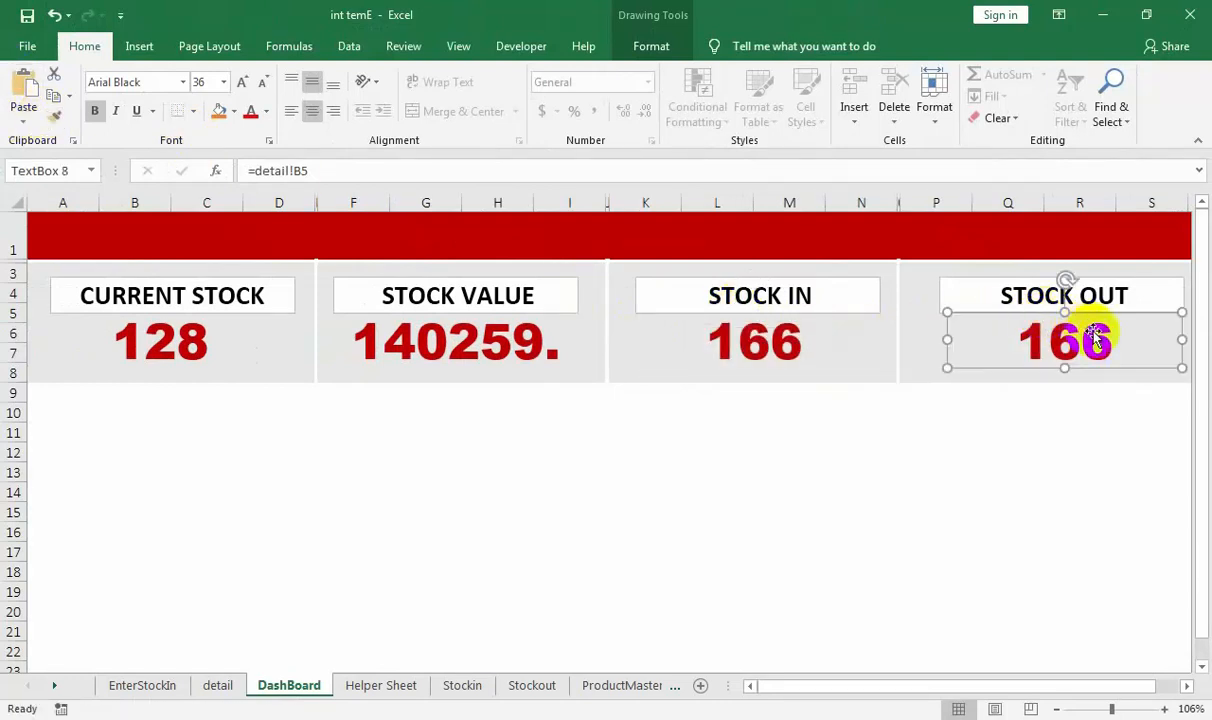
left_click(362, 170)
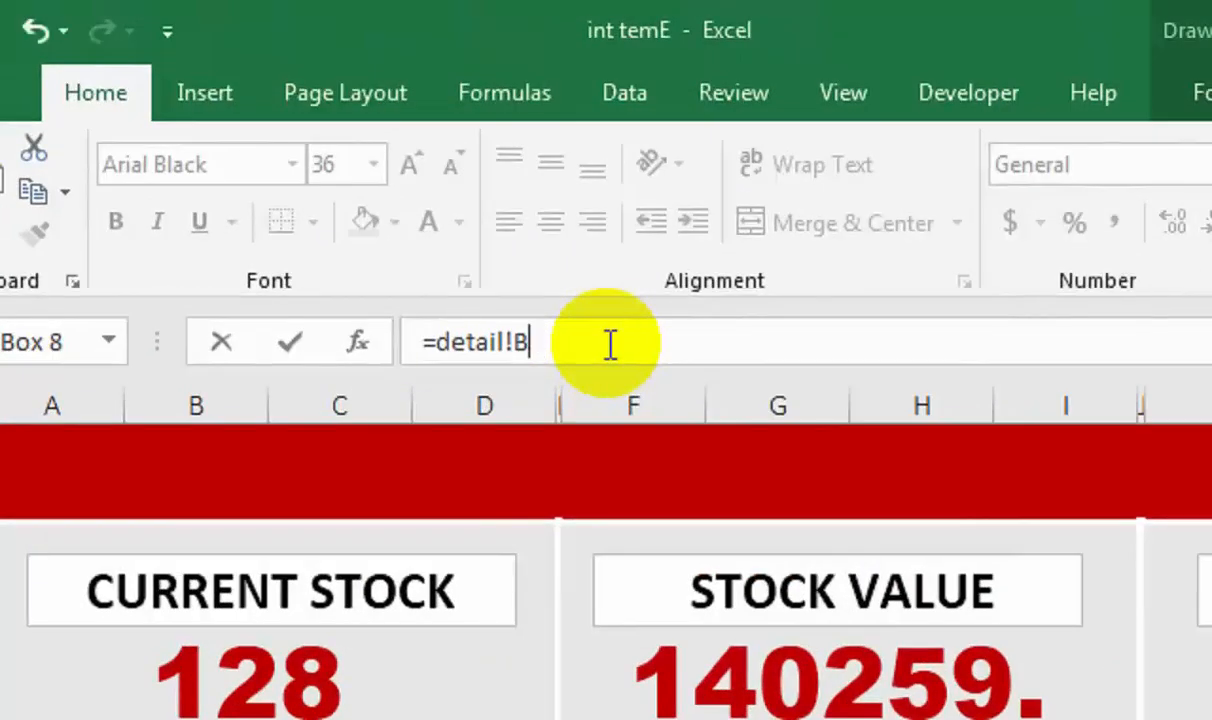
key("Return")
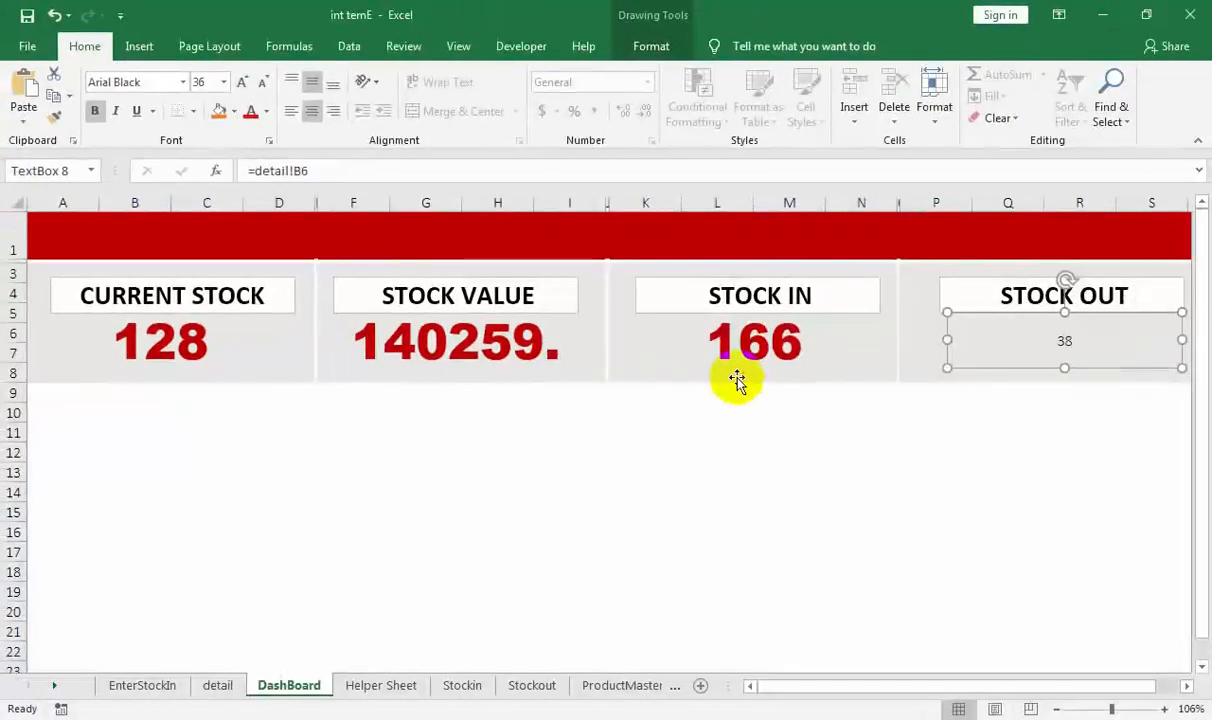
- Copy the stock in figure's formatting onto the stock out figure with Format Painter
left_click(700, 355)
left_click(55, 117)
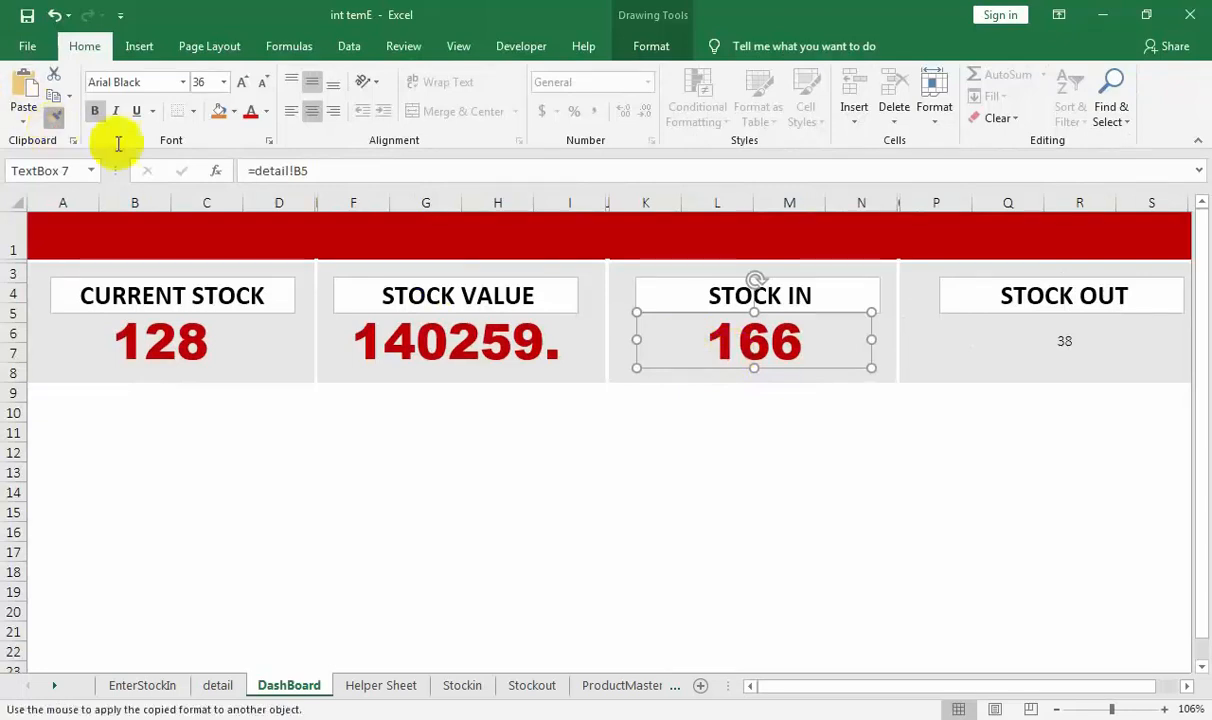
left_click(1063, 340)
key("Escape")
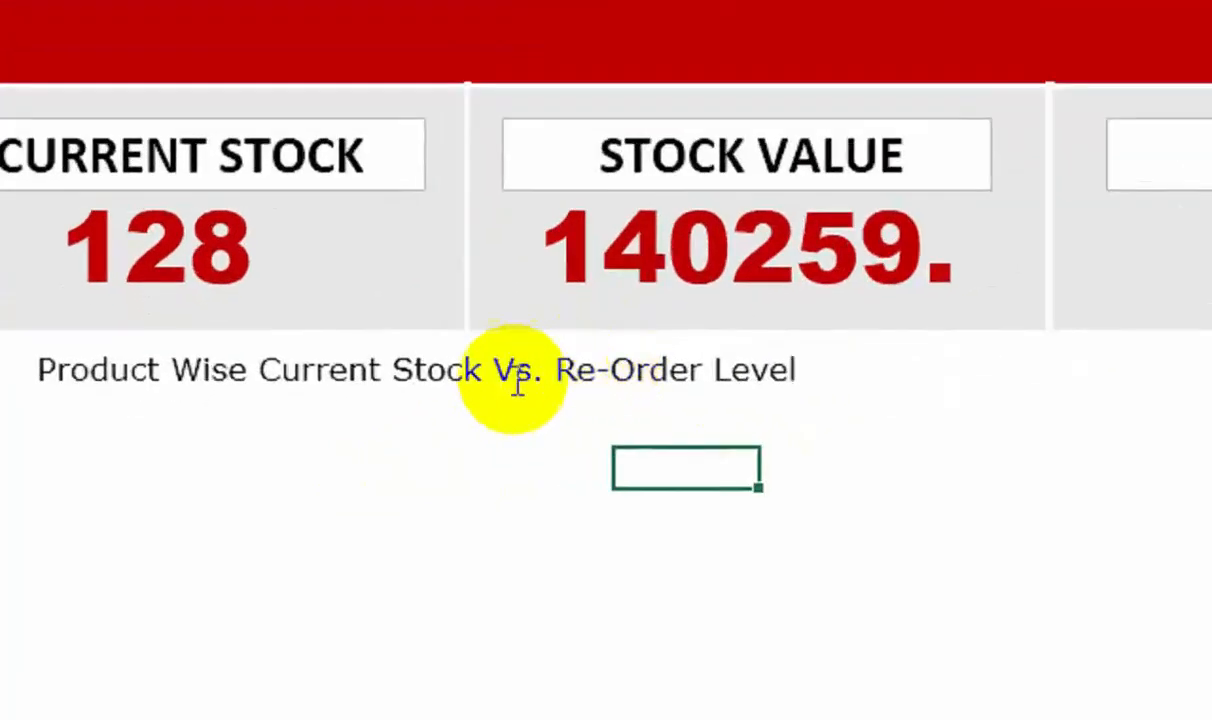
- Shift the Product Wise Current Stock Vs. Re-Order Level label to the right, and merge and center cells K9:M10 beside it
left_click(518, 385)
left_click_drag(609, 406, 801, 408)
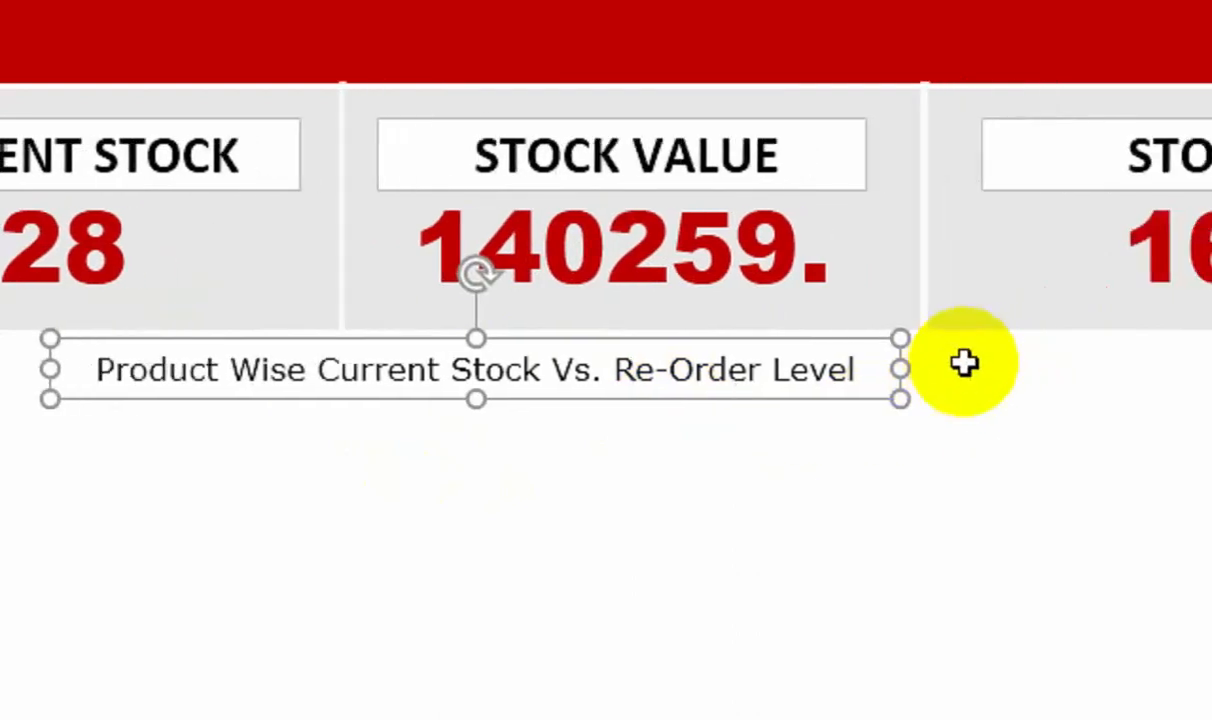
left_click_drag(1008, 370, 1180, 368)
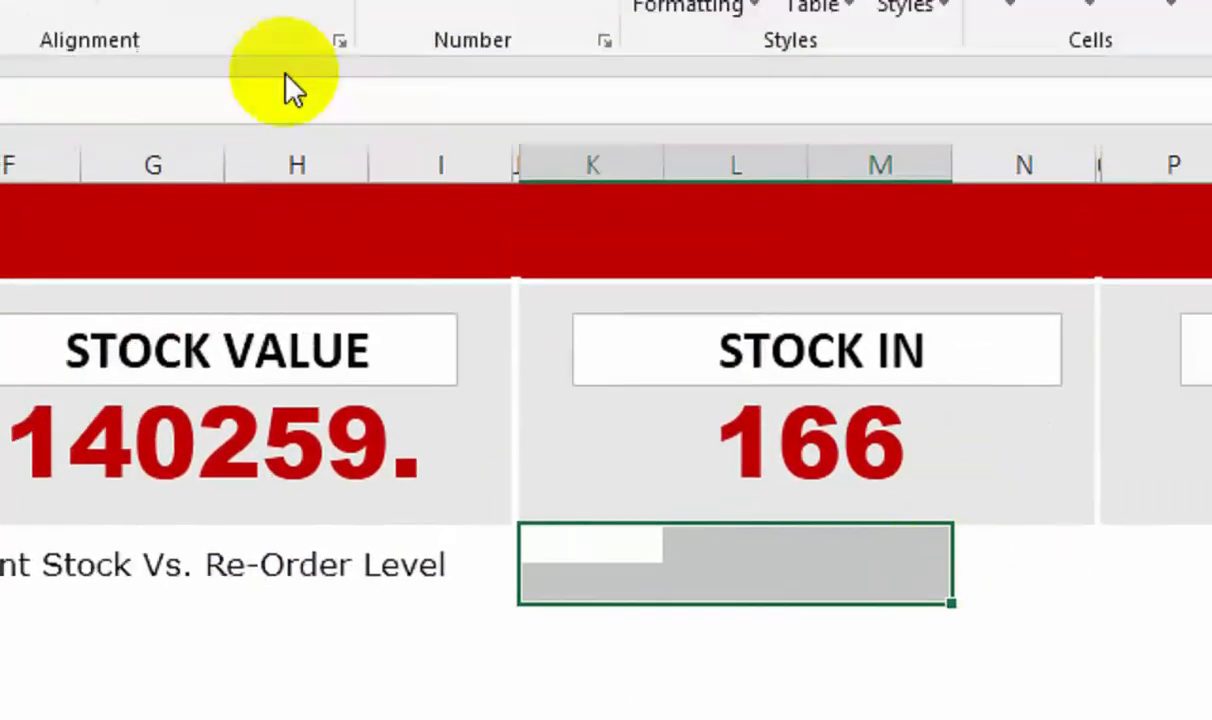
left_click(296, 148)
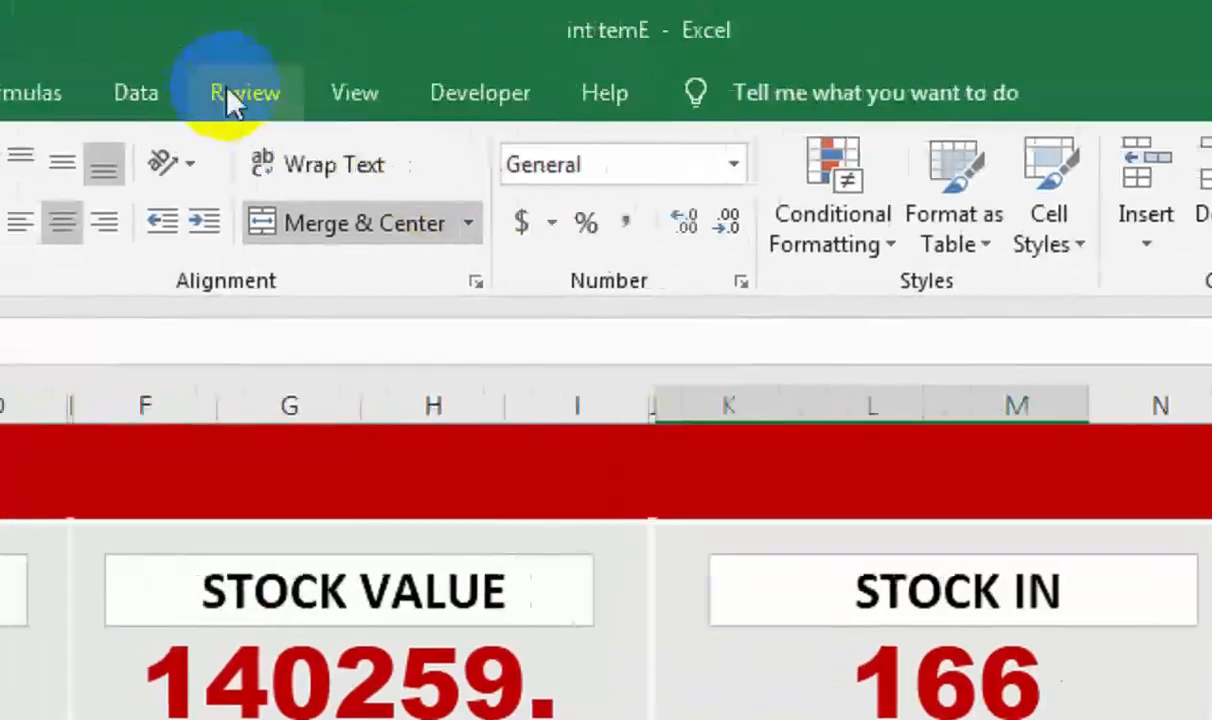
- Add list data validation to the merged cell K9 with the source =ProductMaster!$C$2:$C$12
left_click(268, 98)
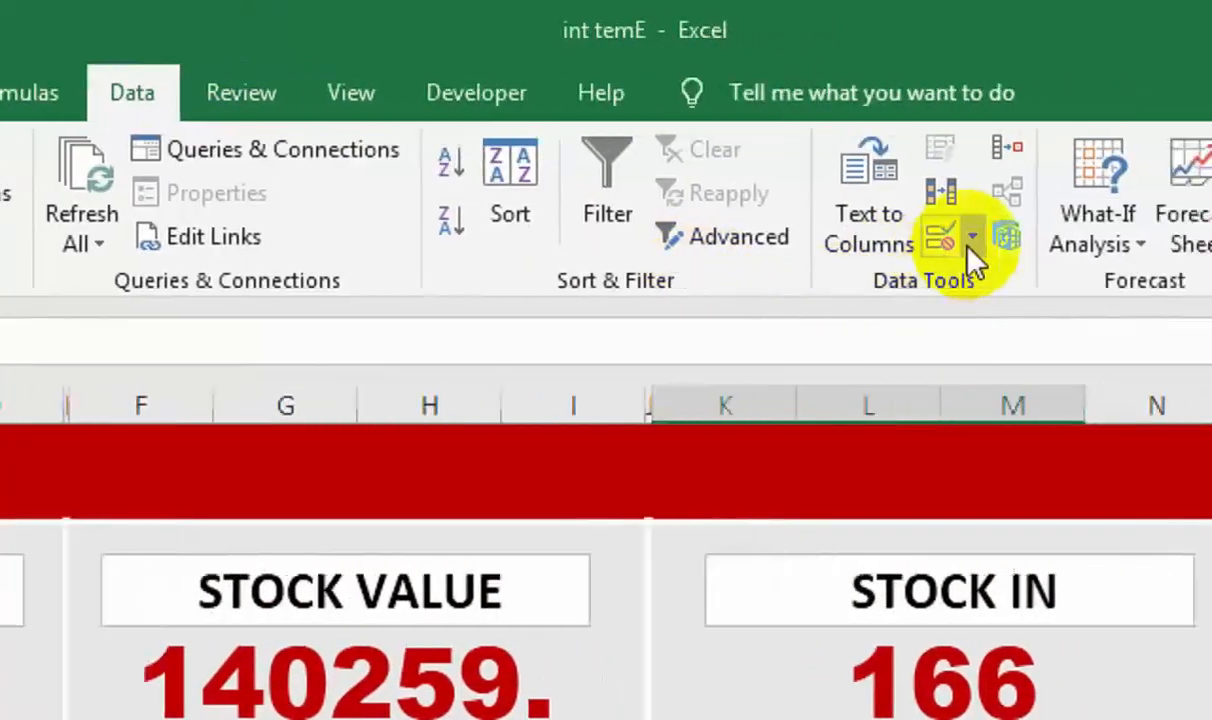
left_click(1088, 236)
left_click(928, 285)
left_click(165, 570)
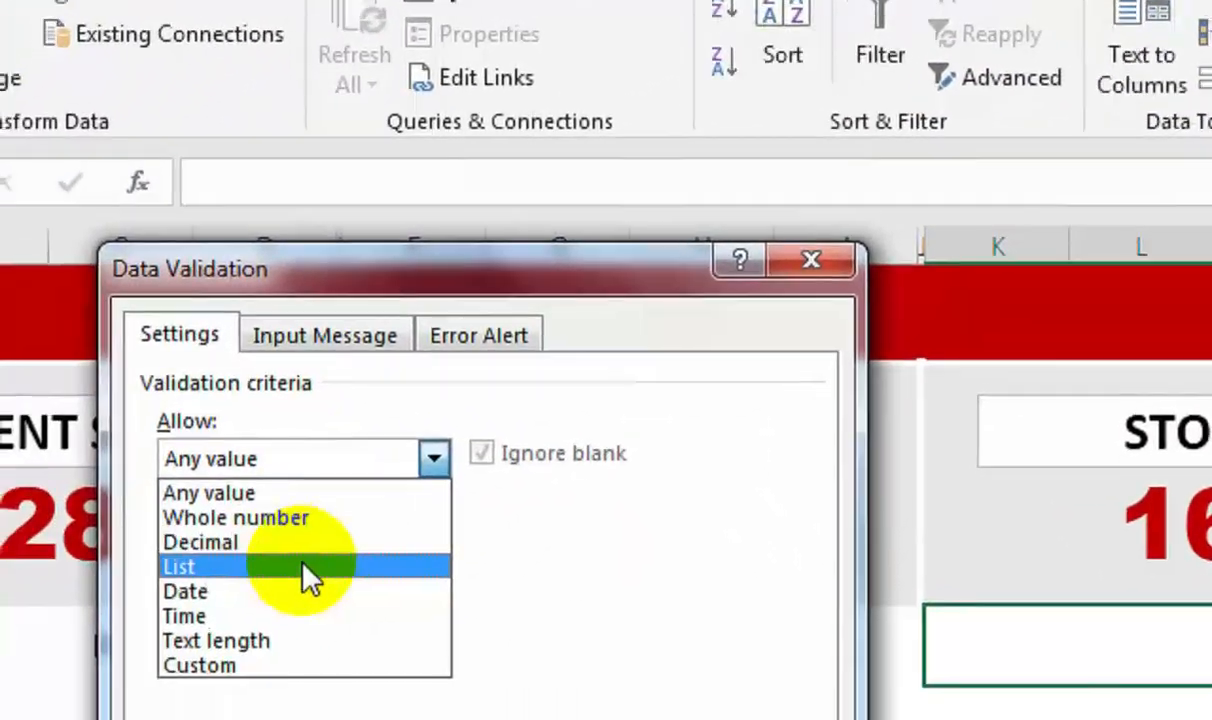
left_click(305, 567)
left_click(319, 533)
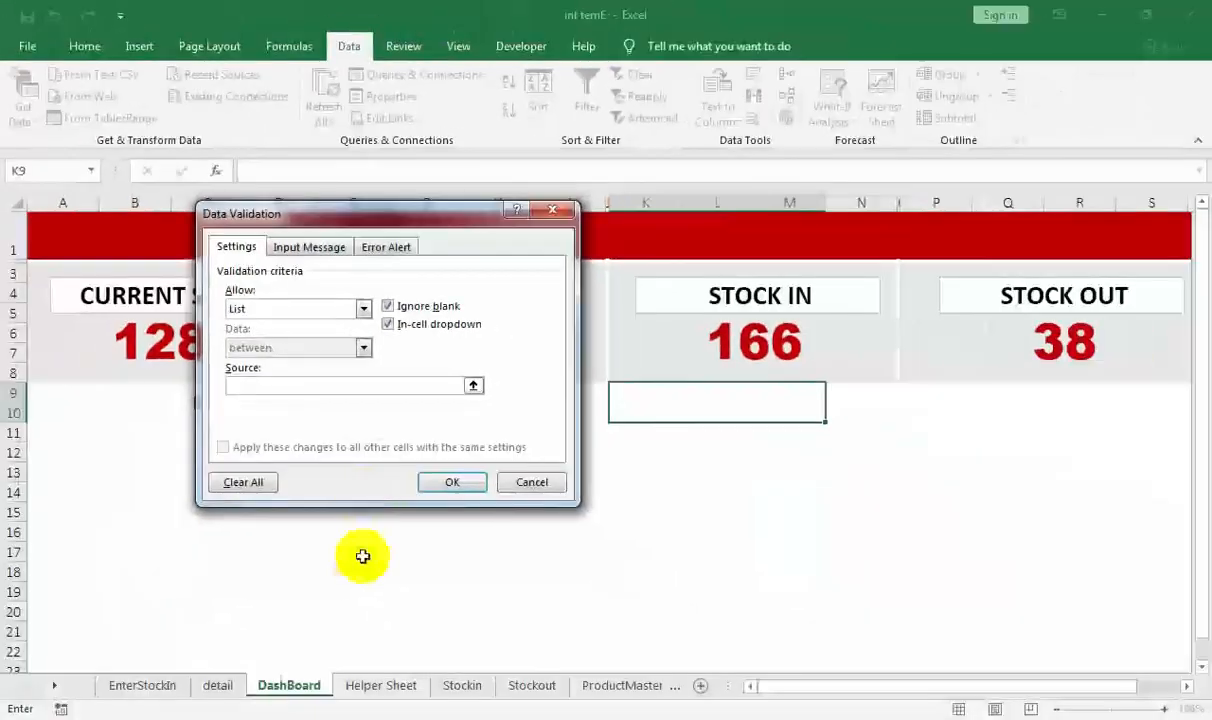
left_click(605, 685)
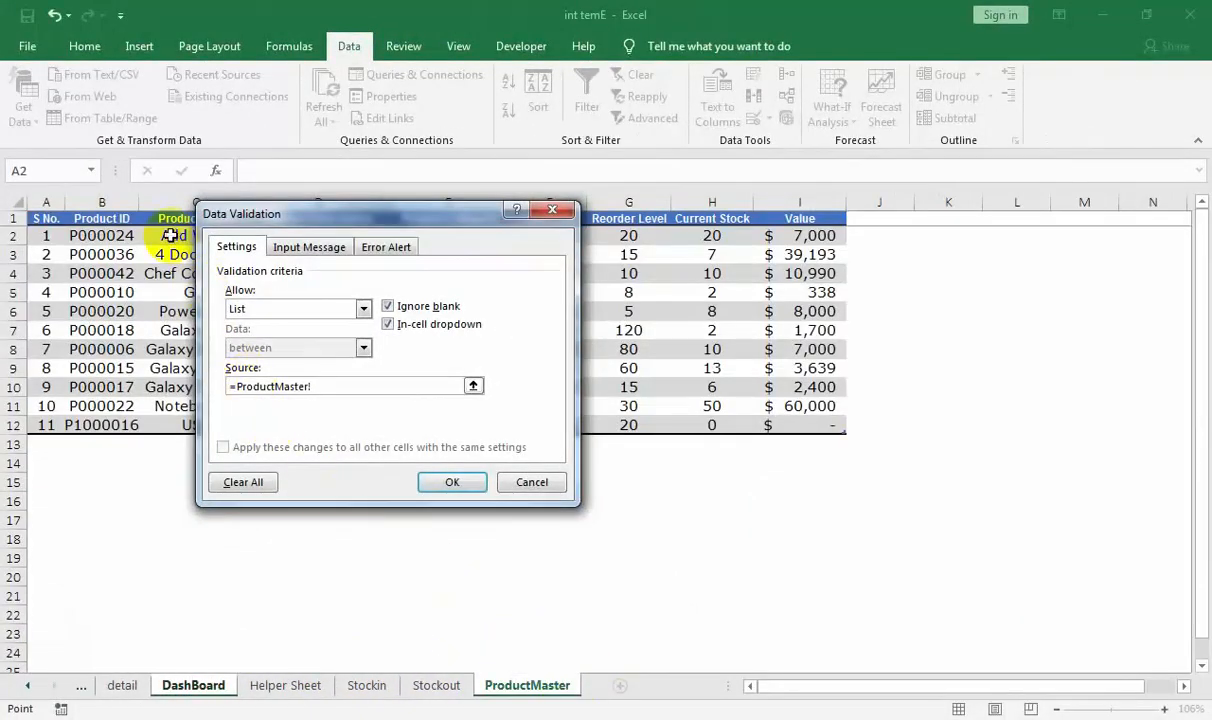
left_click_drag(171, 235, 173, 360)
left_click_drag(180, 426, 180, 426)
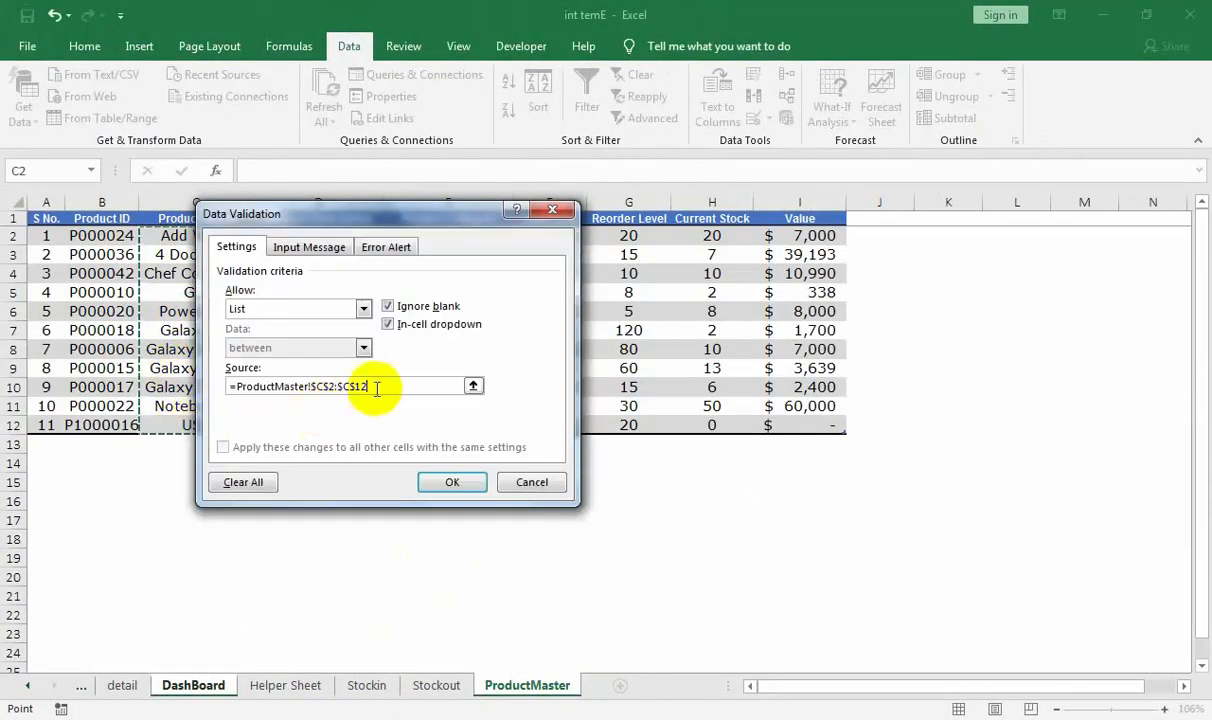
left_click(458, 479)
- Choose Power Bot from the product list in K9 and format it bold, size 20 and vertically centered
left_click(833, 394)
key("Escape")
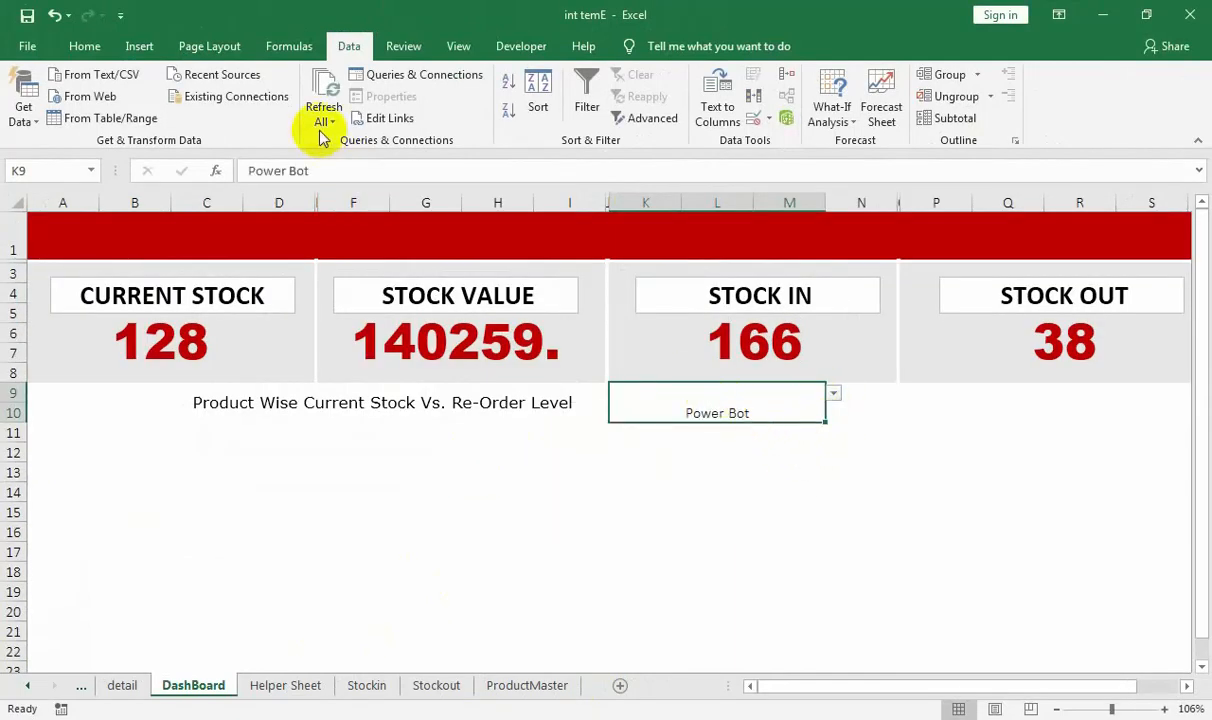
left_click(87, 46)
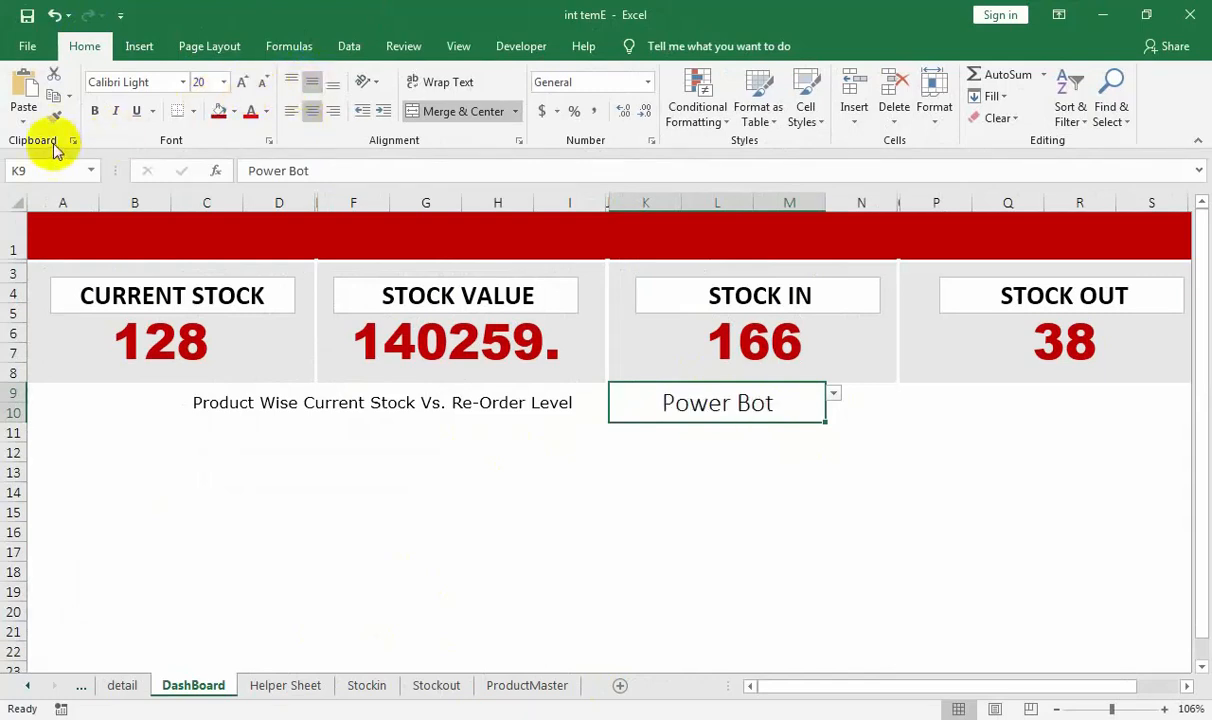
left_click(852, 447)
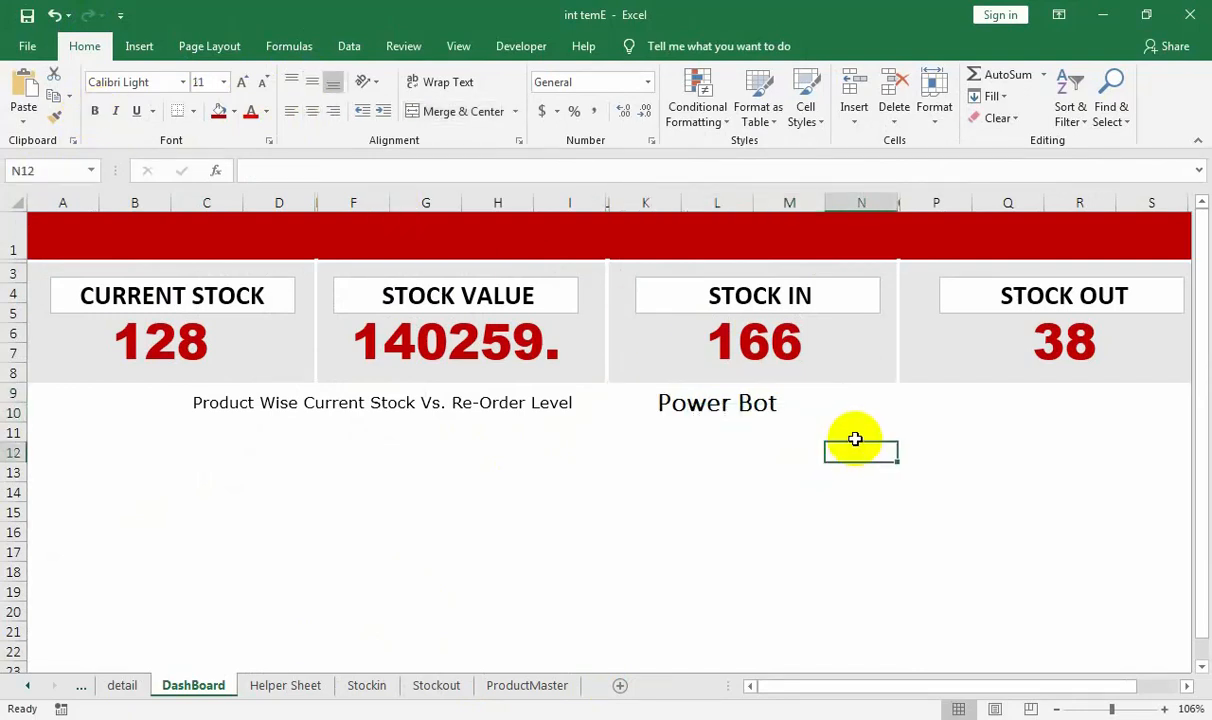
- Open the detailed border settings for the merged product cell K9
left_click(684, 433)
mouse_move(633, 430)
left_mouse_down()
mouse_move(828, 452)
mouse_move(1028, 517)
mouse_move(1089, 609)
left_mouse_up()
left_click(710, 404)
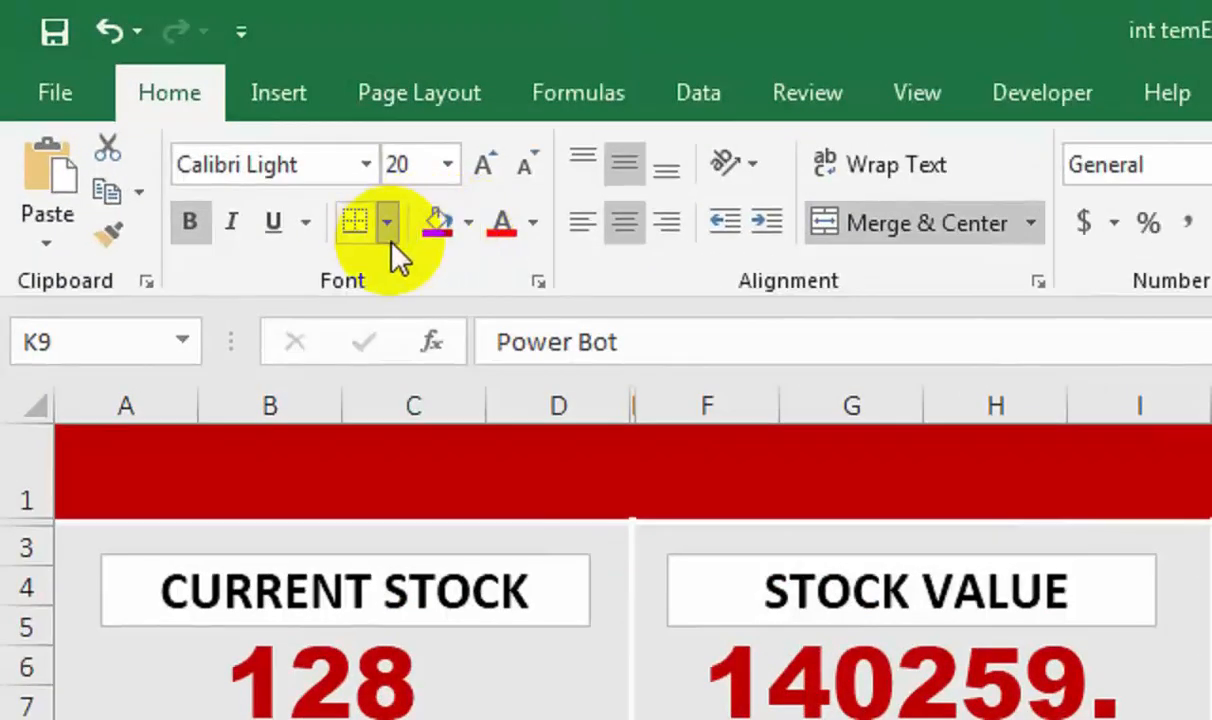
left_click(193, 112)
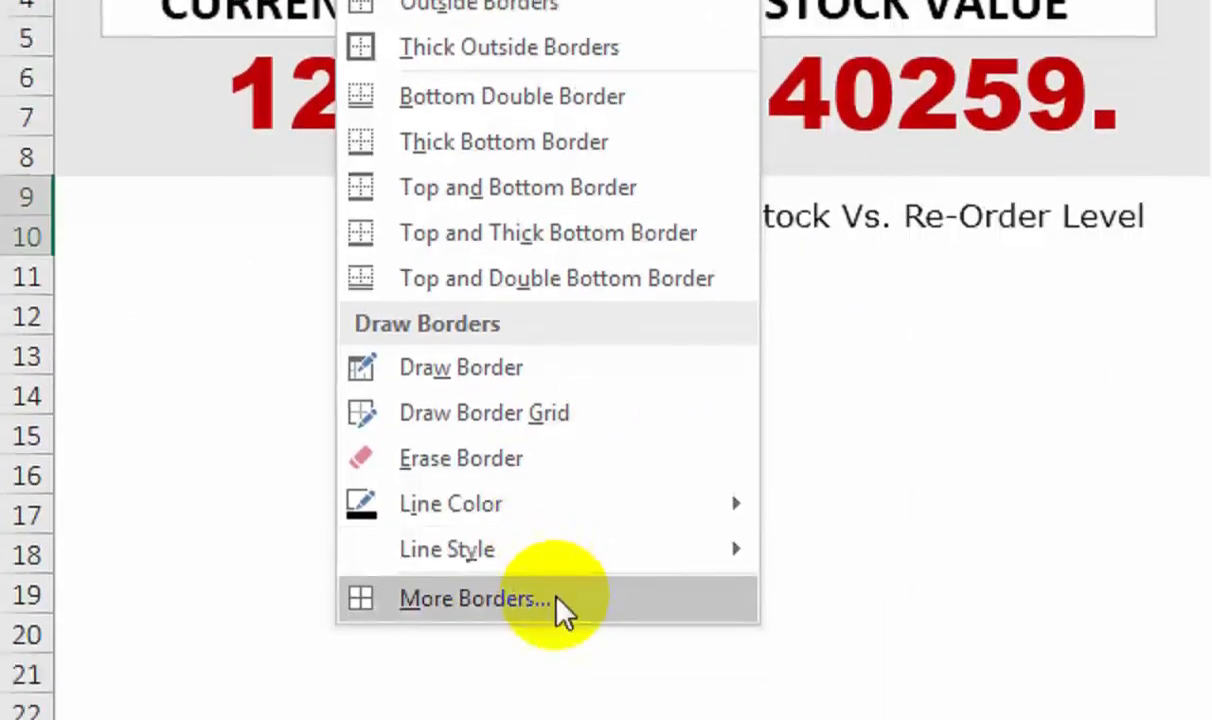
left_click(558, 602)
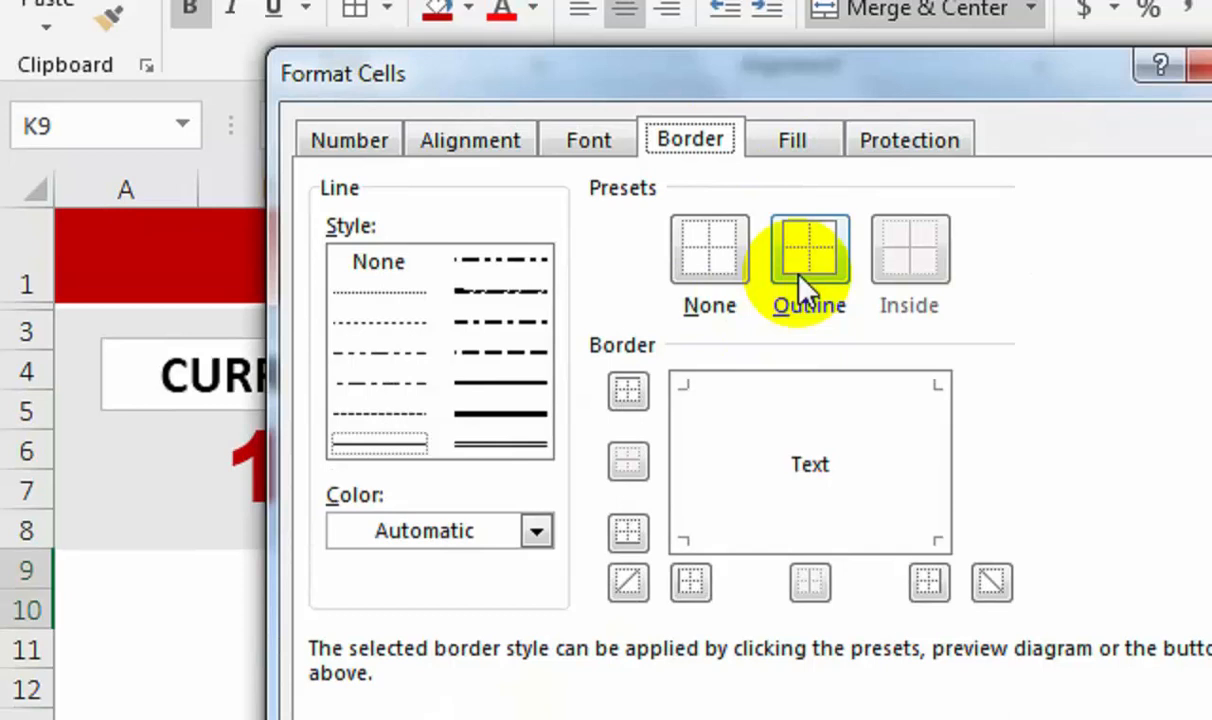
- Apply a thin grey outline border to the Power Bot product cell K9 on the dashboard
left_click(801, 272)
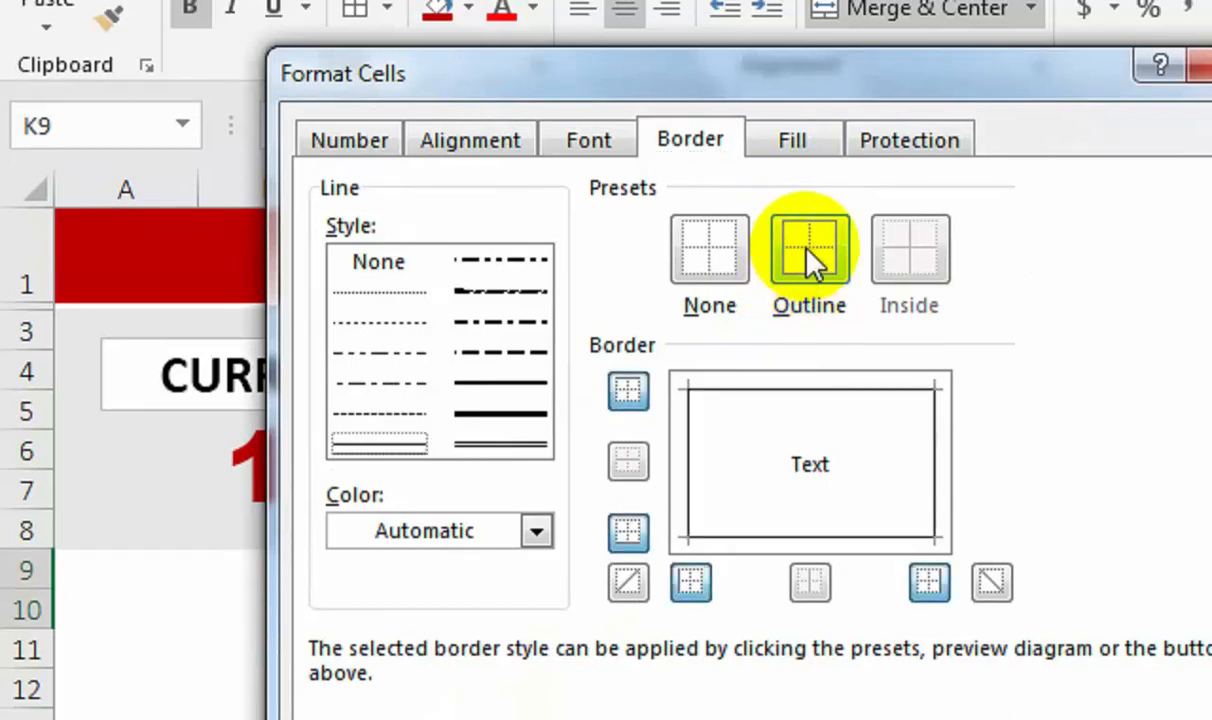
left_click(548, 528)
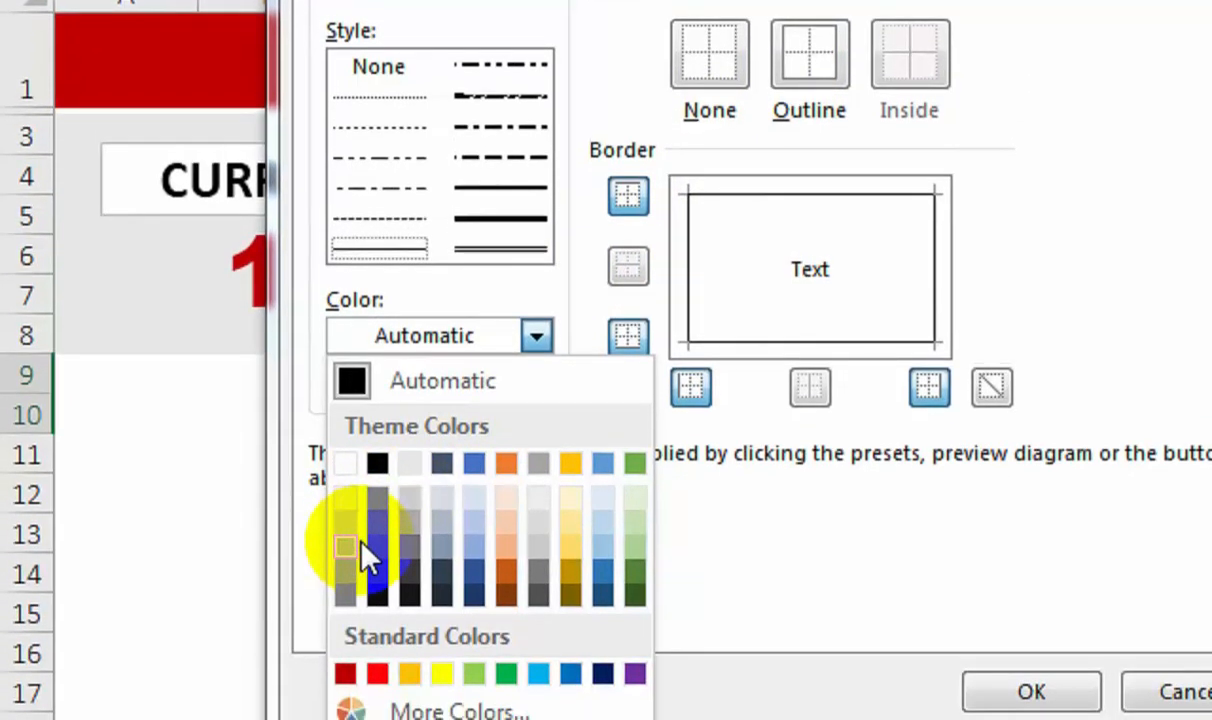
left_click(360, 546)
left_click(805, 75)
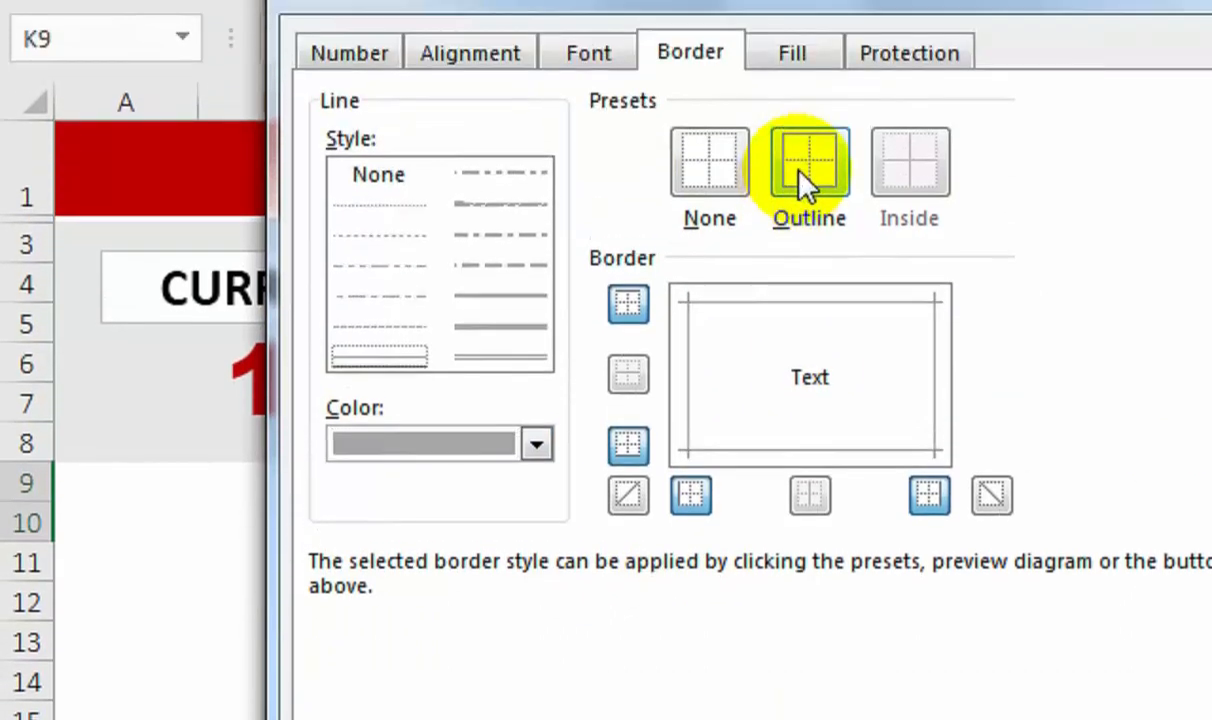
left_click(925, 614)
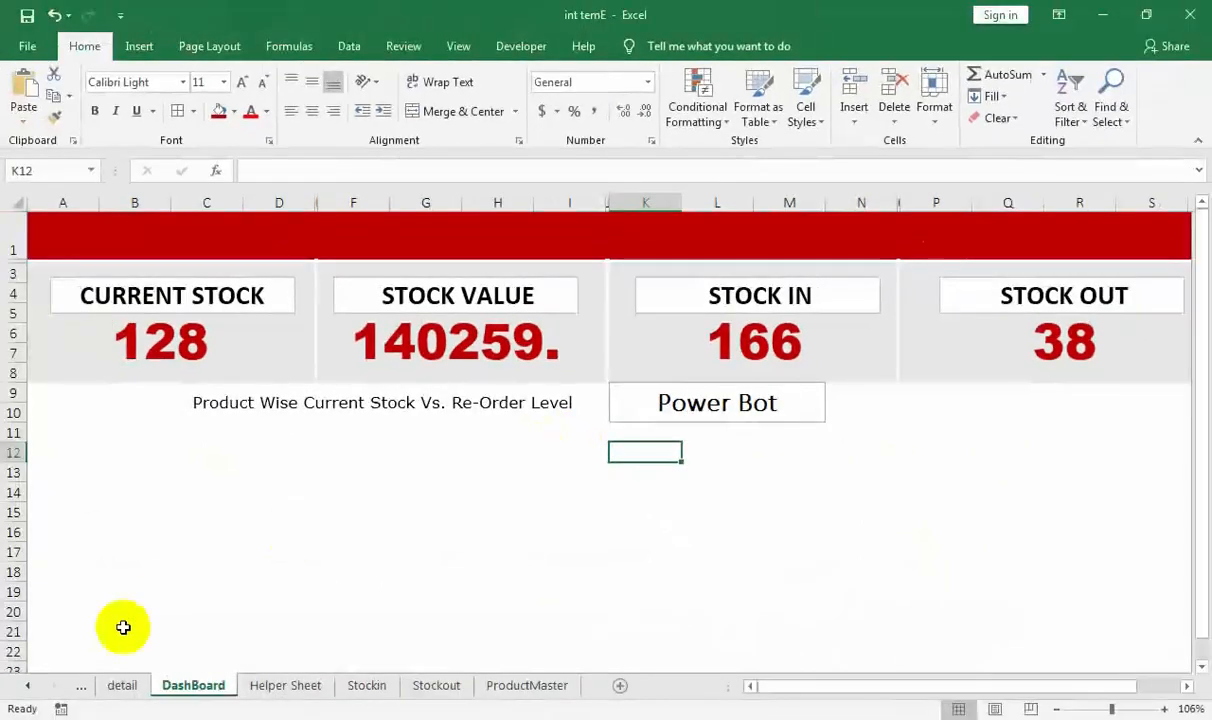
- Link cell B7 of the detail sheet to the product selection cell K9 on the DashBoard sheet
left_click(122, 685)
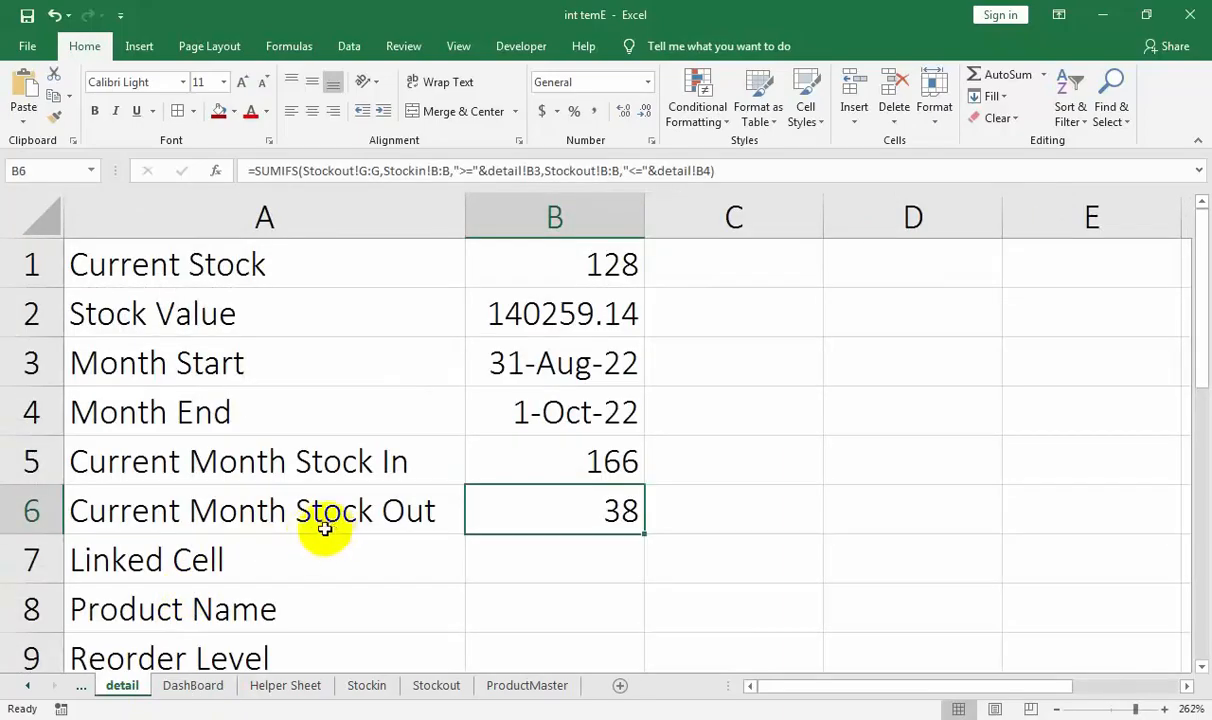
left_click(995, 412)
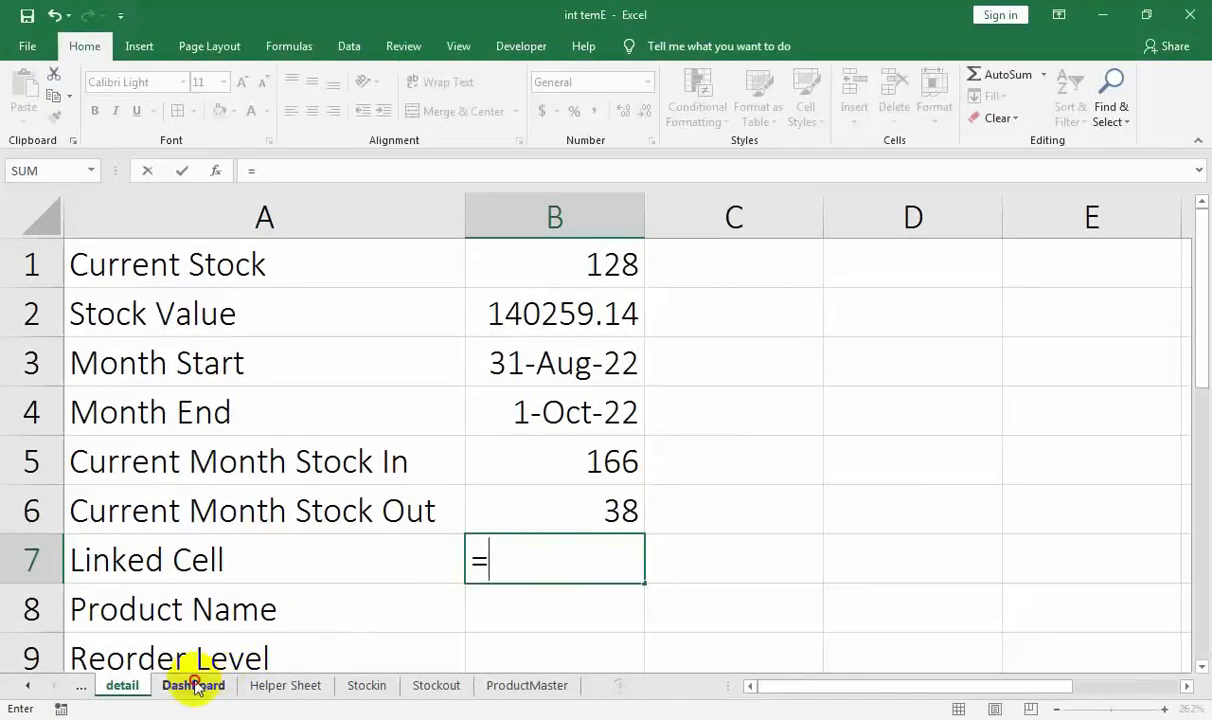
left_click(229, 666)
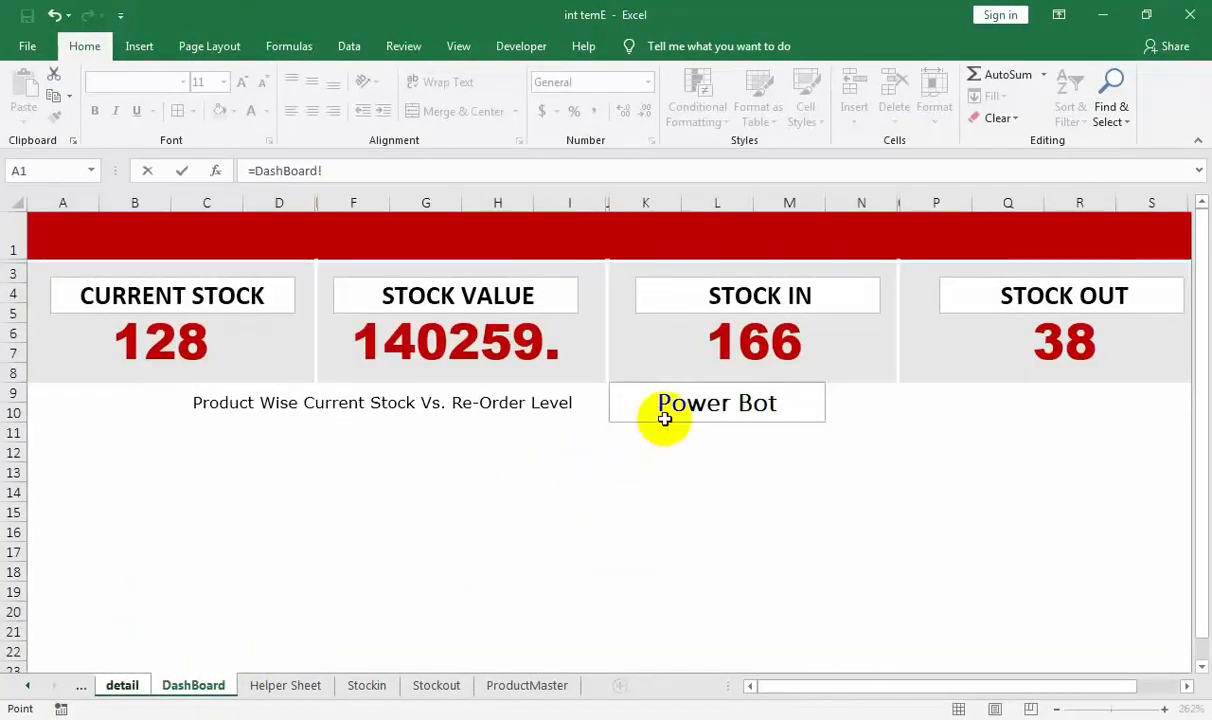
key("Return")
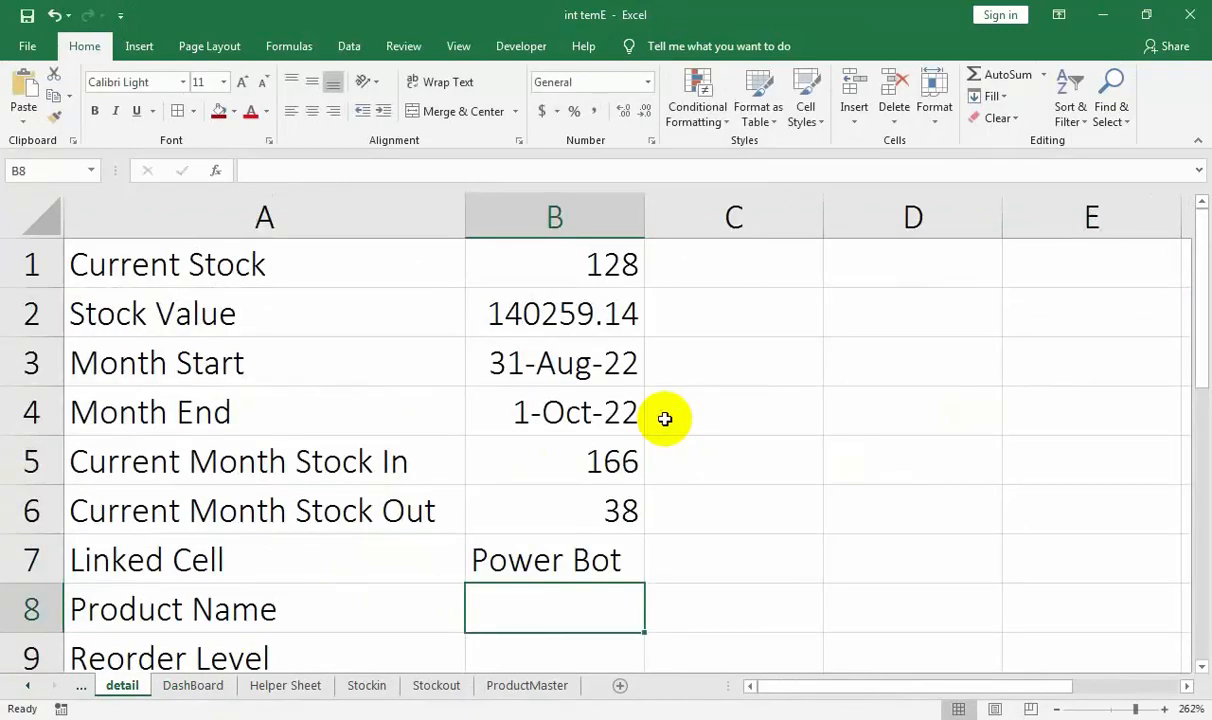
- Clear the Linked Cell label in A7 and move the labels Product Name through Stock Value up one row to A7:A10
scroll(262, 411, "down", 1)
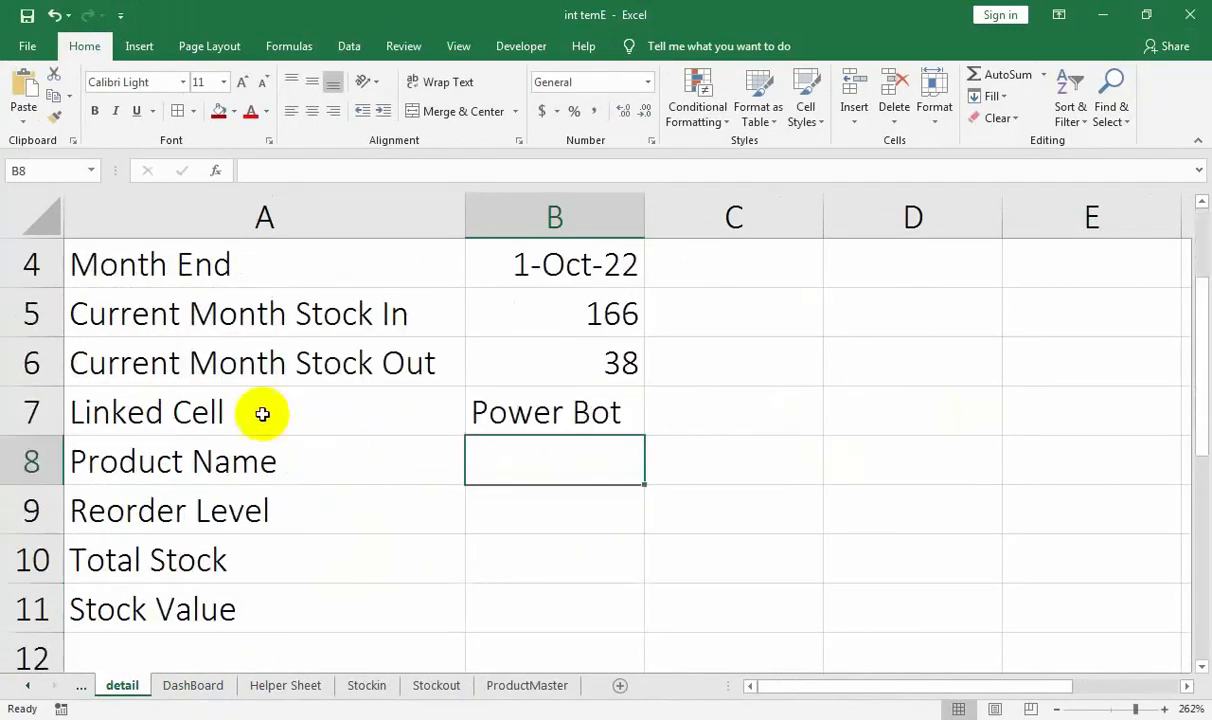
left_click(113, 414)
key("Delete")
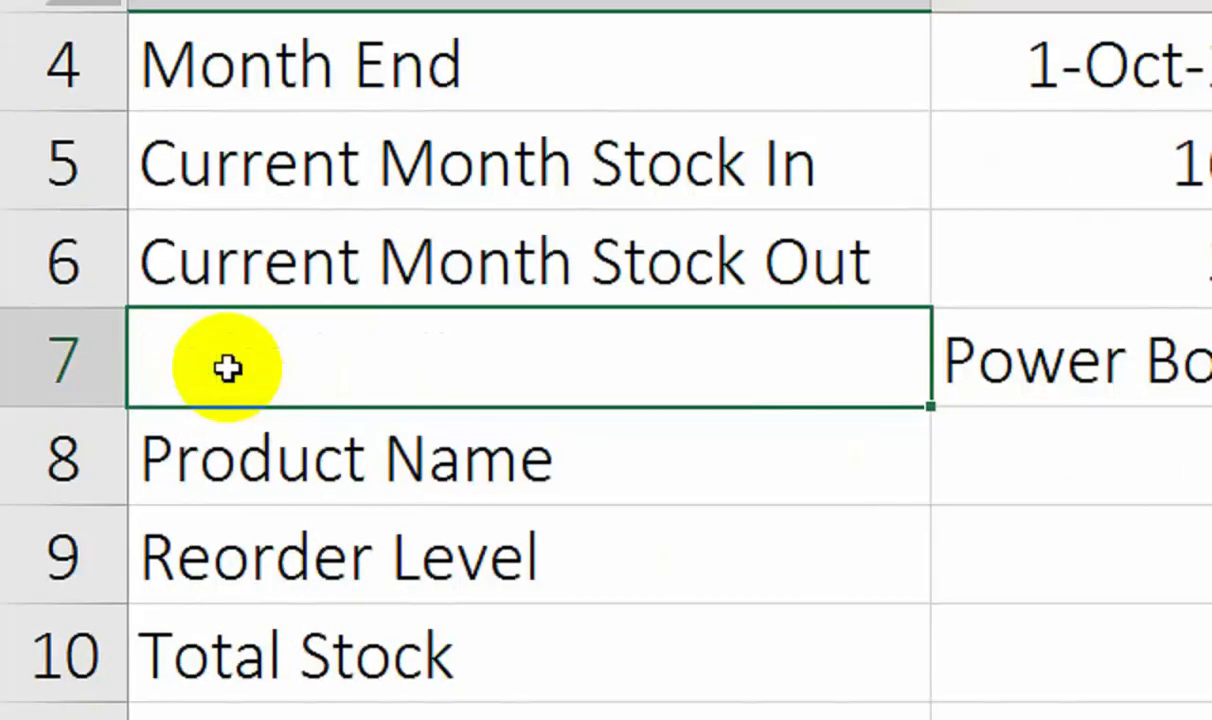
left_click_drag(248, 470, 342, 719)
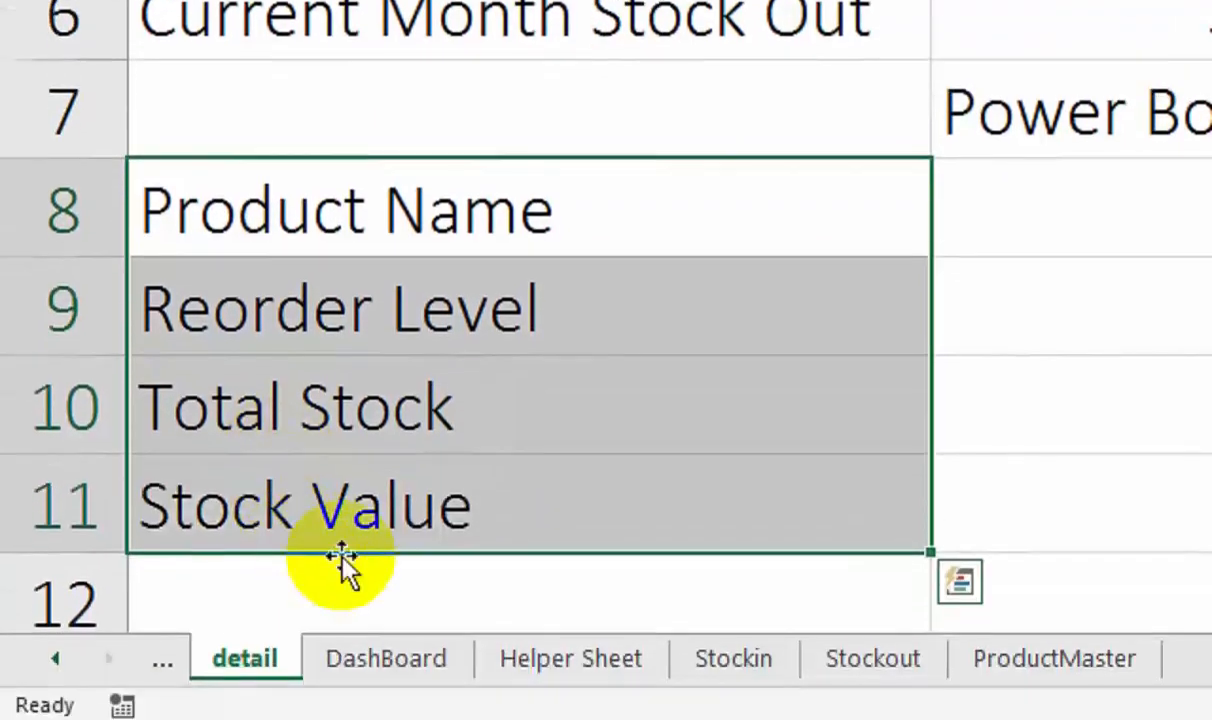
left_click(342, 555)
left_click(375, 432)
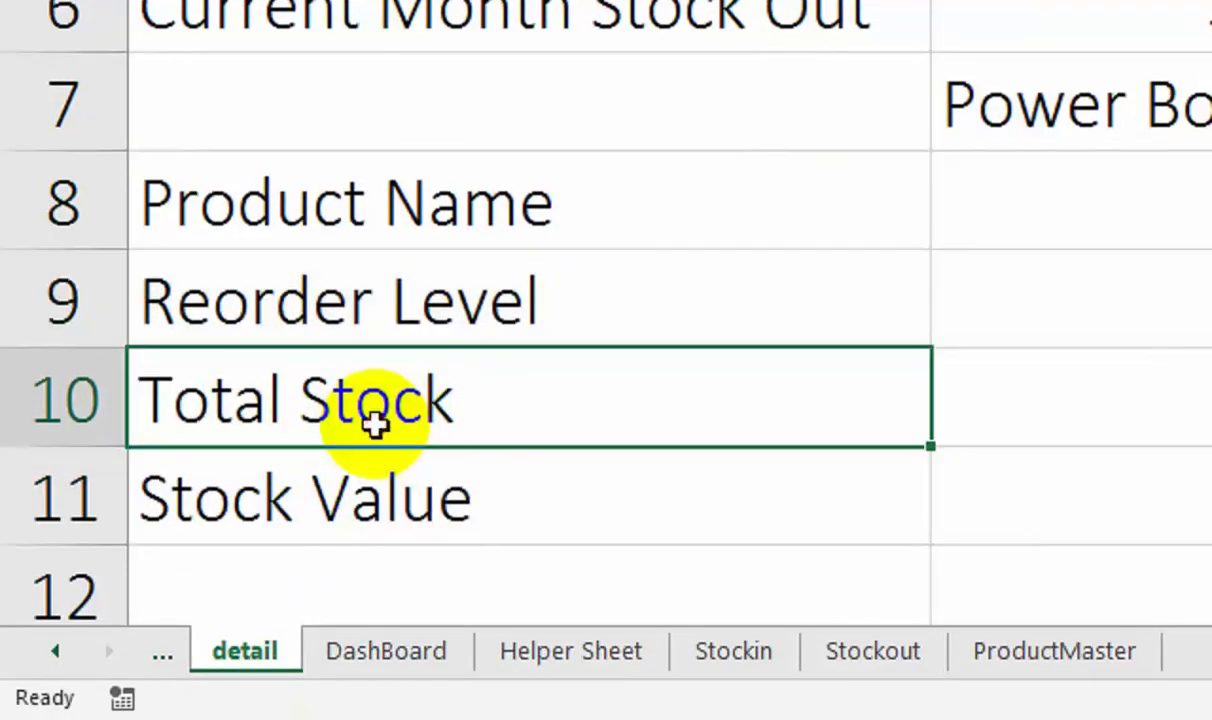
left_click_drag(441, 222, 449, 487)
left_click_drag(927, 268, 927, 268)
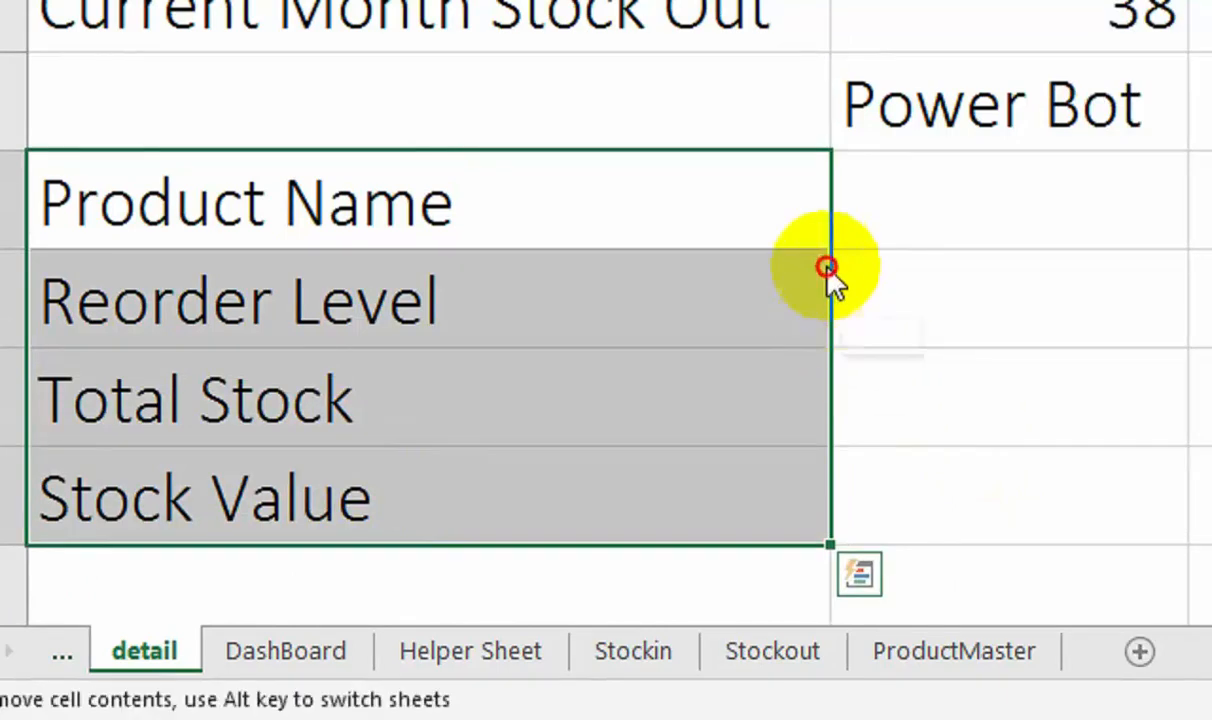
left_click_drag(826, 268, 826, 170)
- Start a VLOOKUP in B8 for Reorder Level, looking up B7 in ProductMaster from Product Name to Value, including headers
left_click(912, 195)
type("=VLOOKUP(")
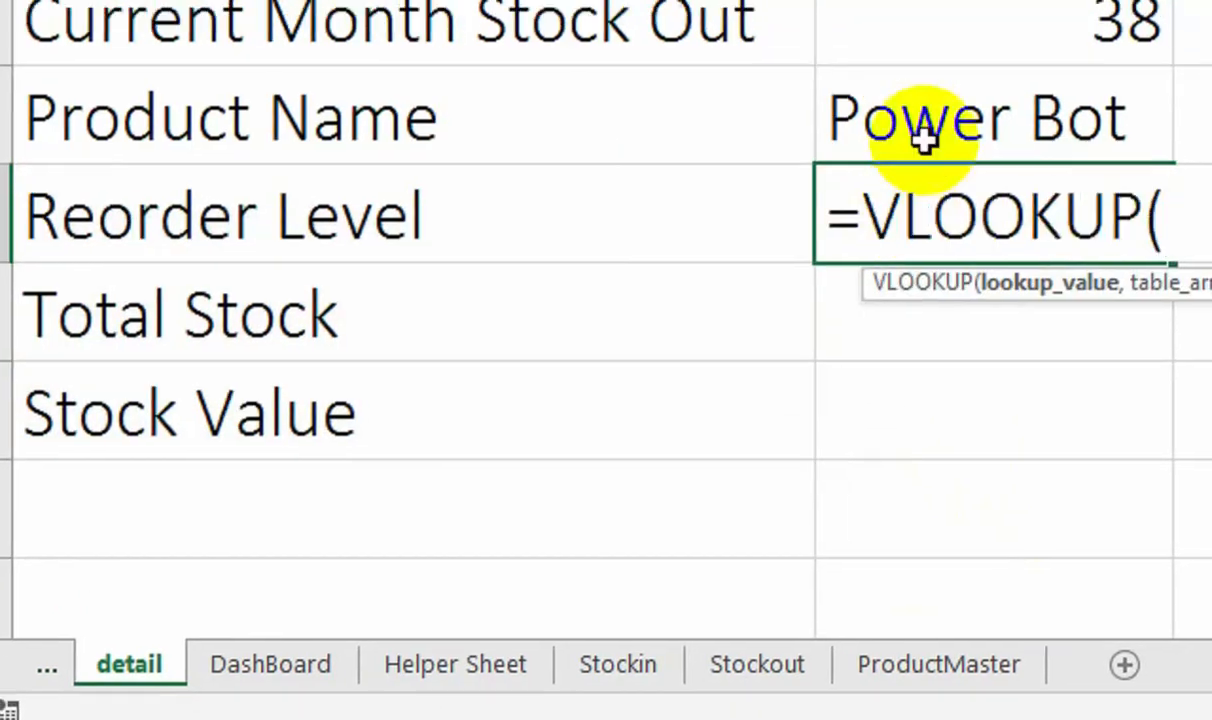
left_click(958, 73)
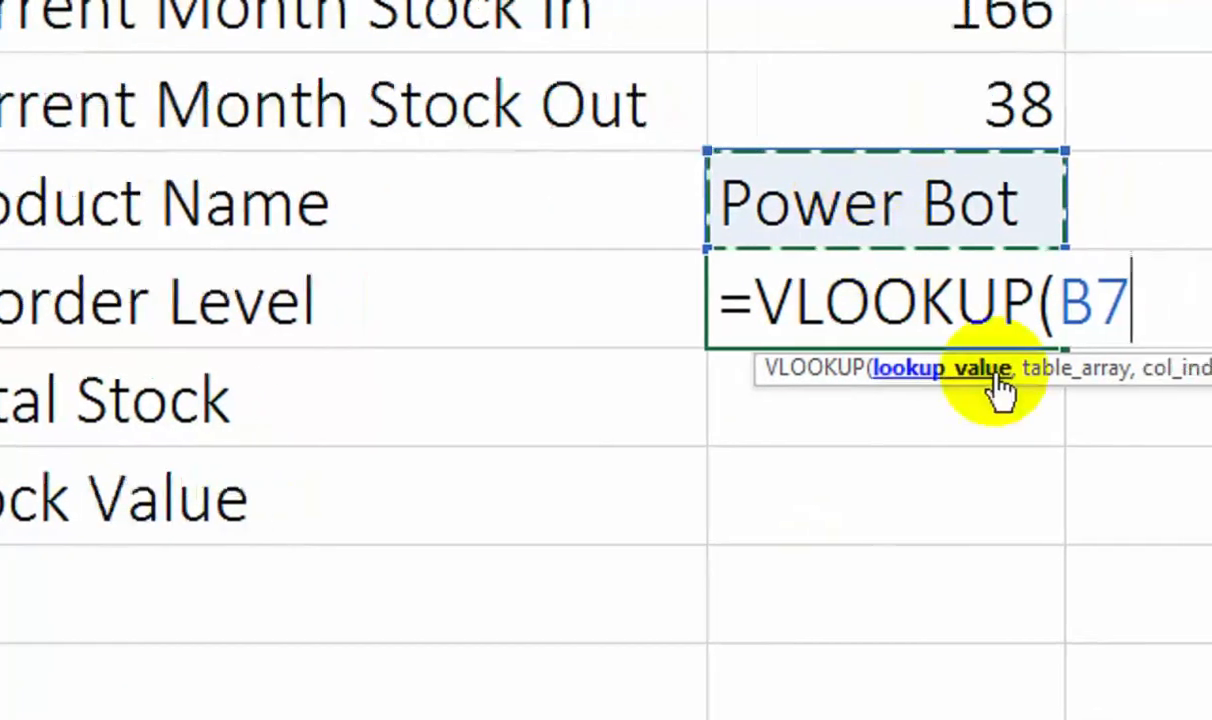
type(",")
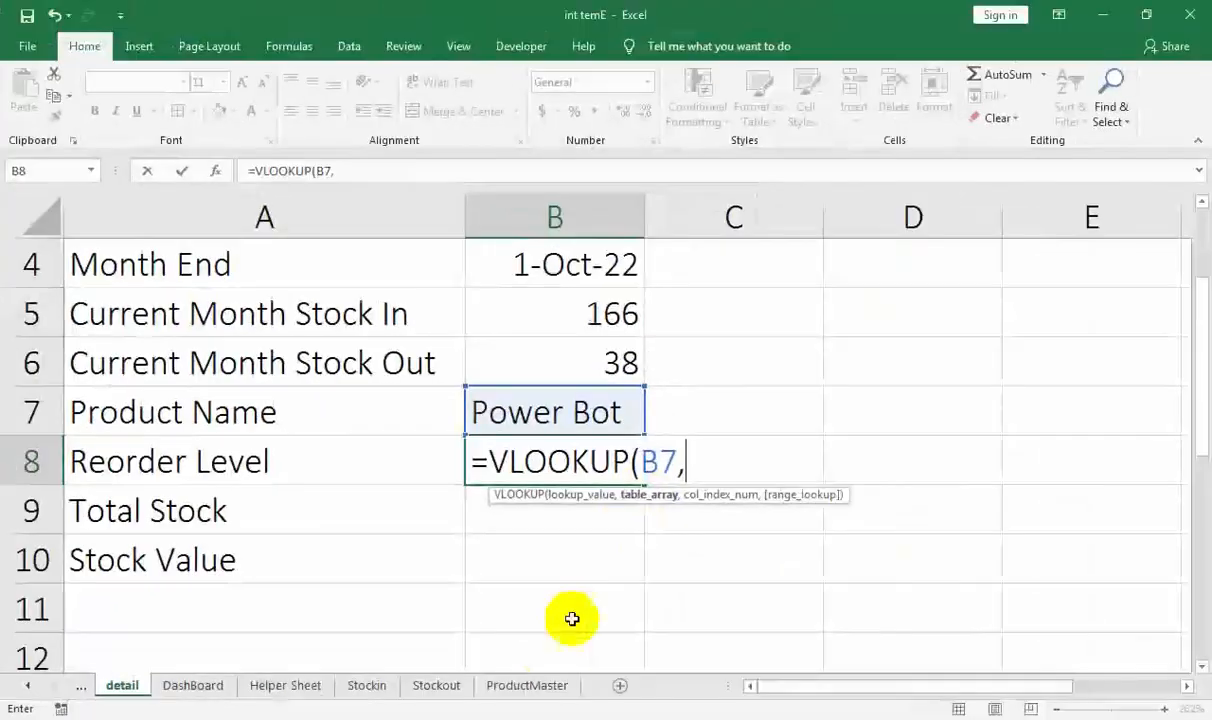
left_click(528, 685)
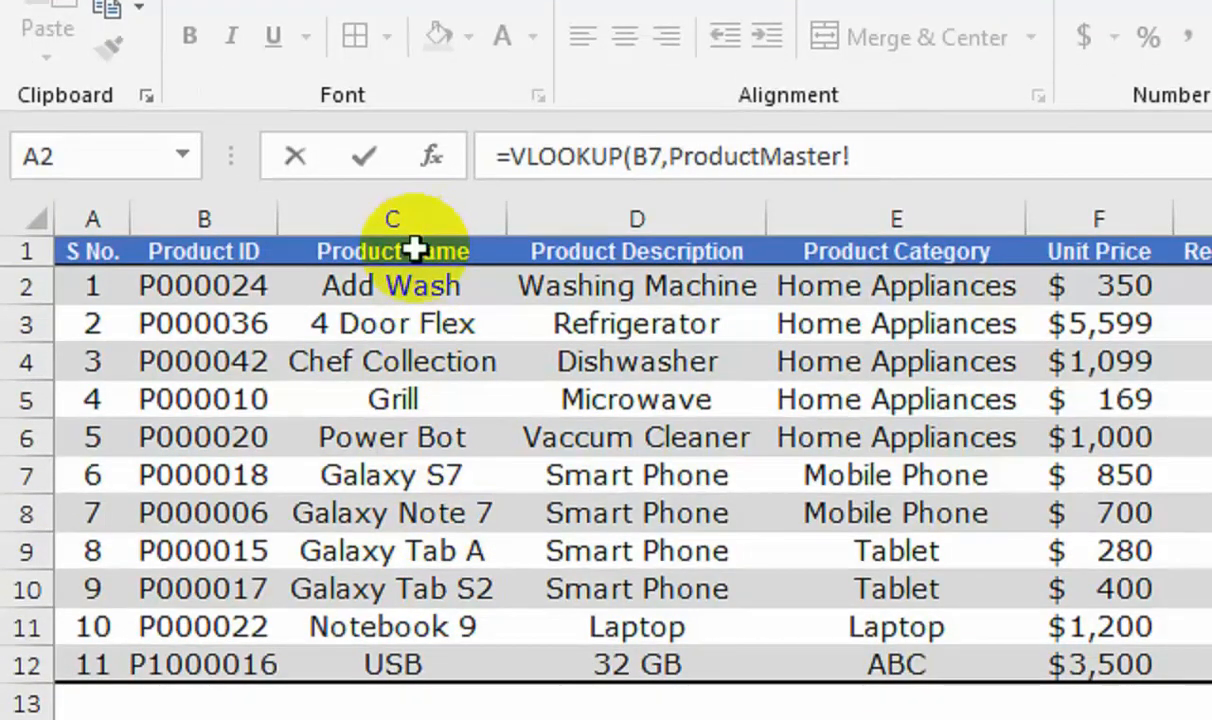
left_click_drag(415, 250, 1190, 583)
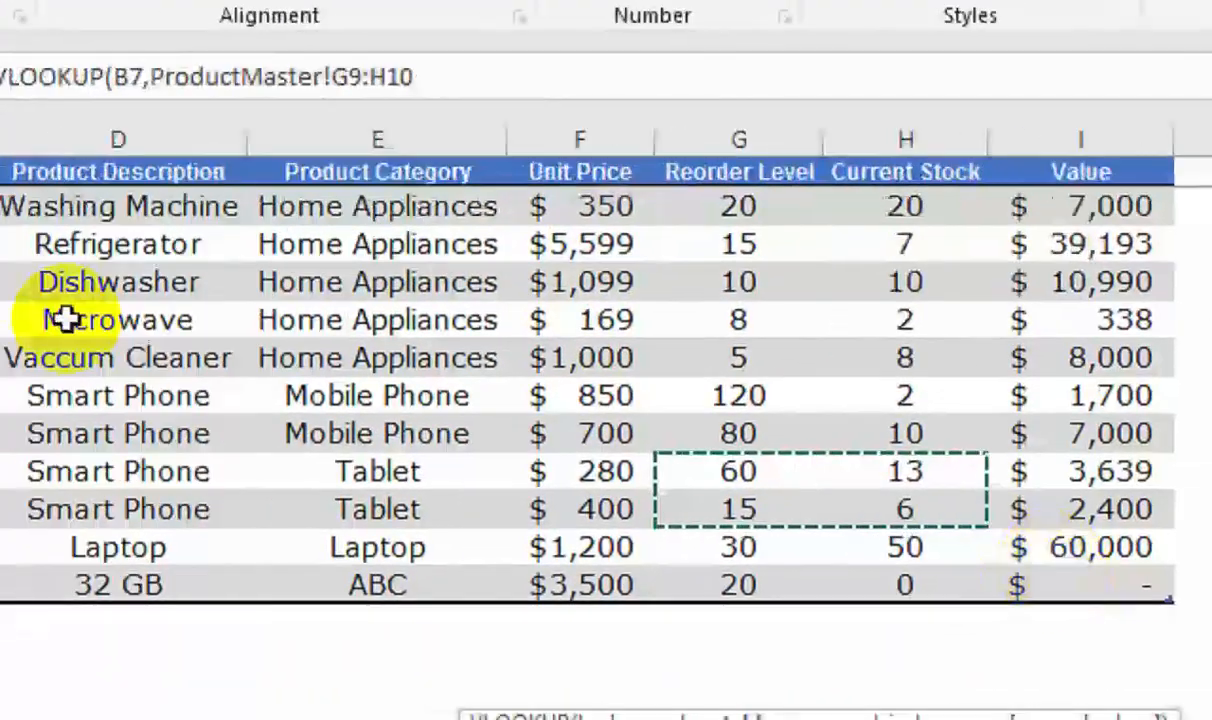
left_click_drag(243, 173, 920, 540)
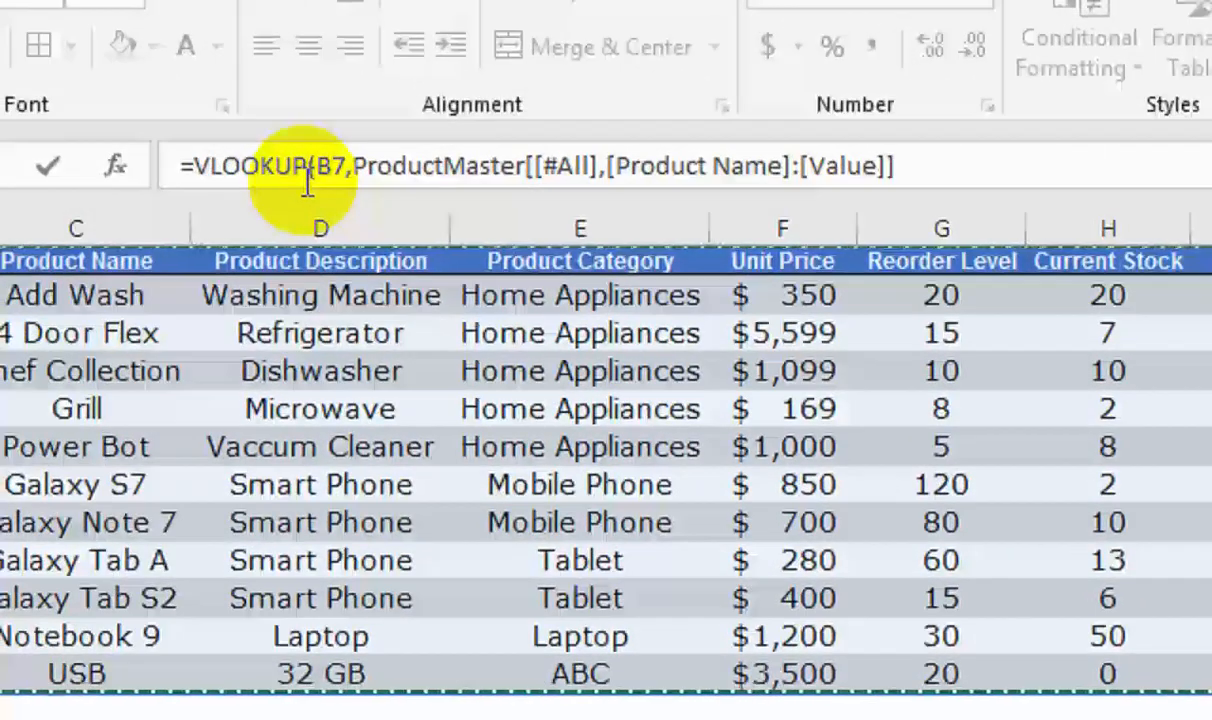
- Complete the Reorder Level VLOOKUP in B8 with column index 6 and FALSE for an exact match
type(",")
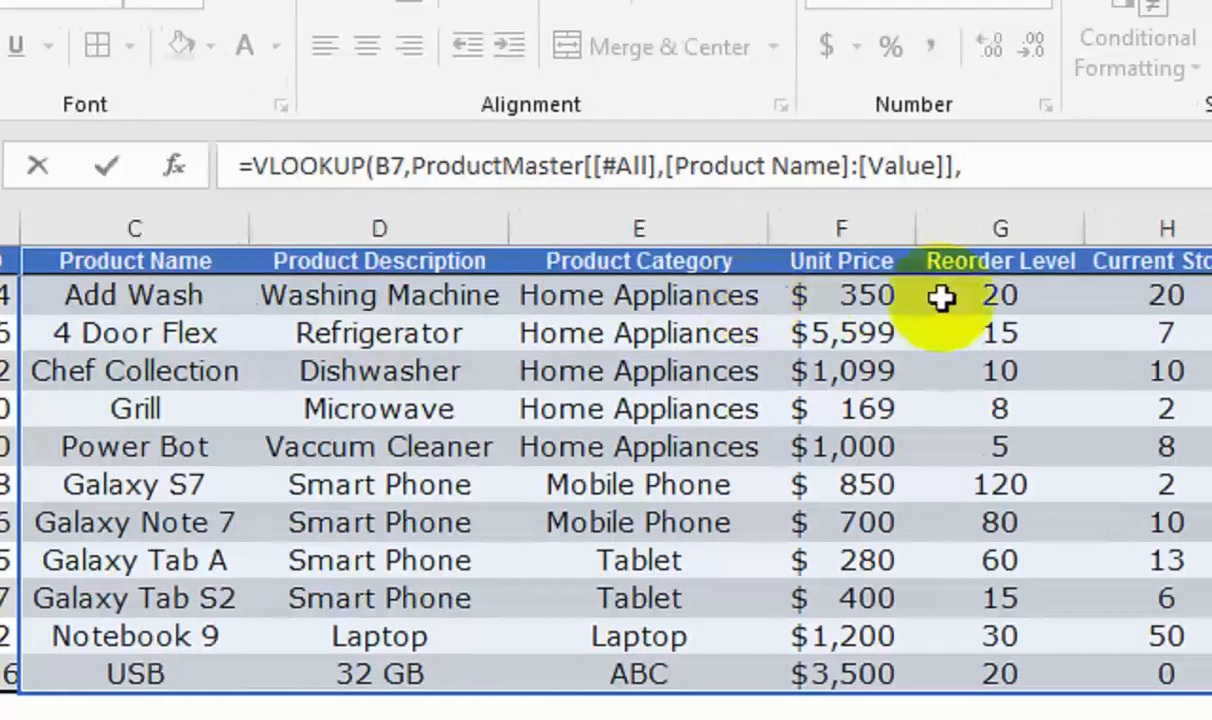
type("3")
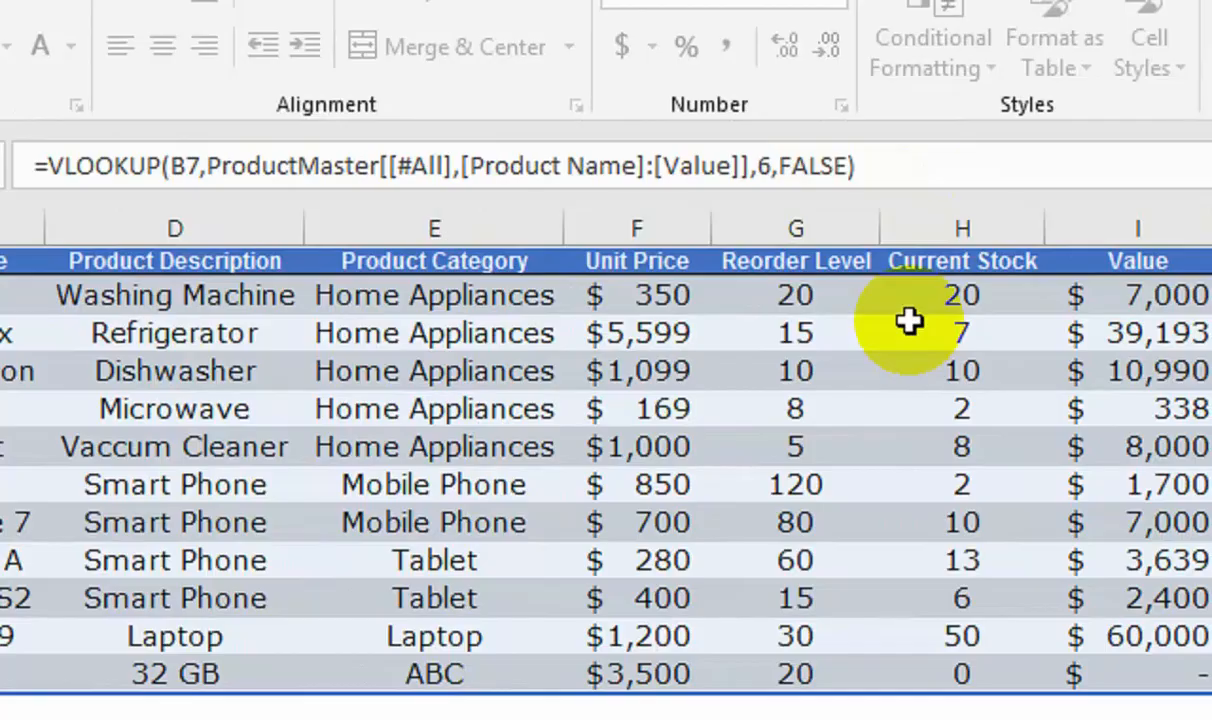
type(",FALSE)")
key("Return")
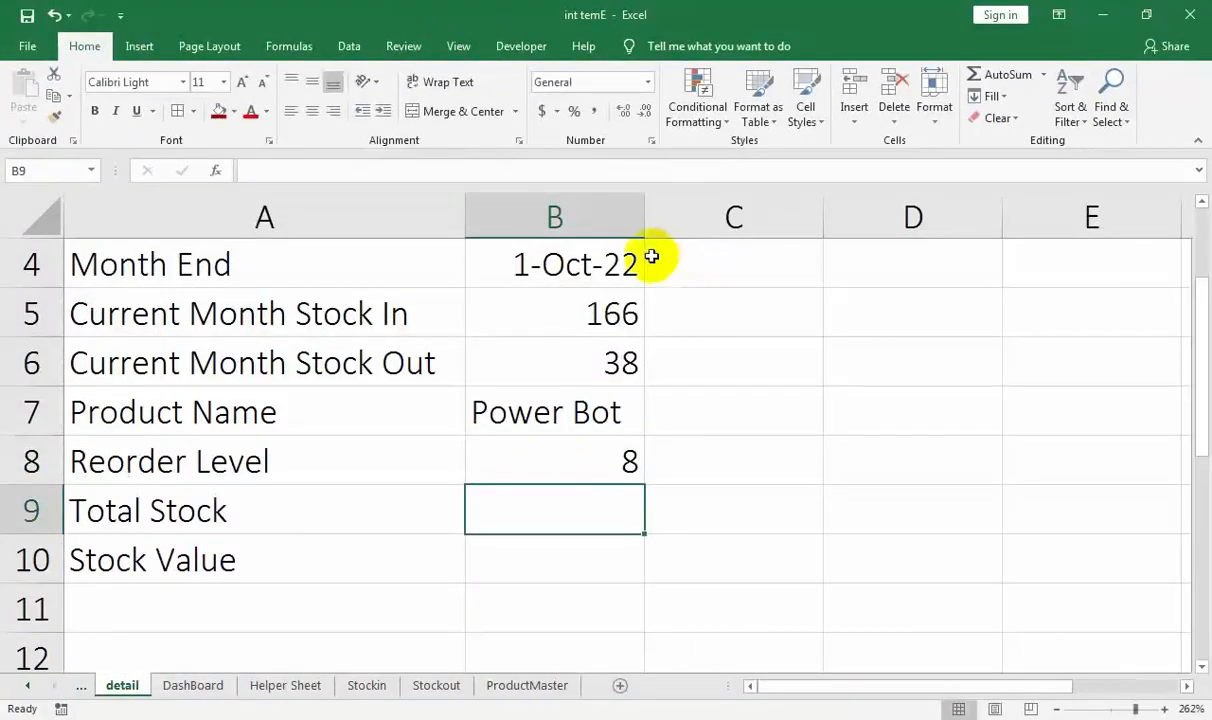
- Check the Reorder Level column in ProductMaster and set the column index of the B8 formula to 5
left_click(550, 453)
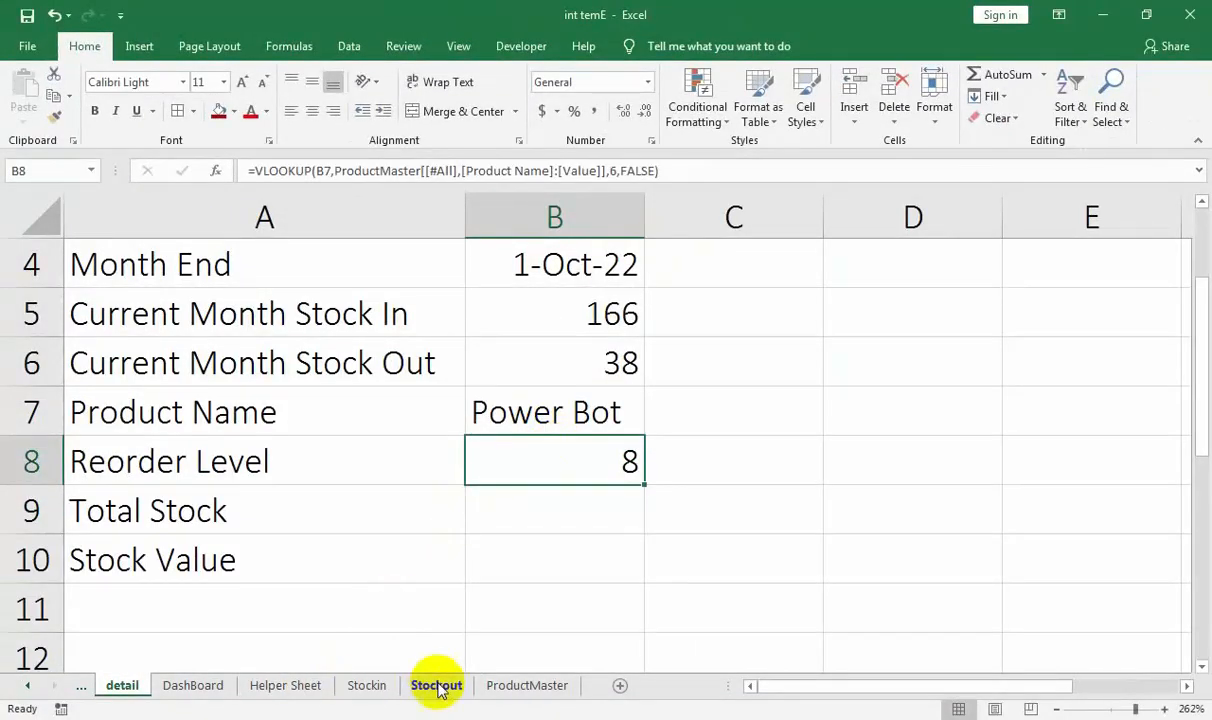
left_click(497, 685)
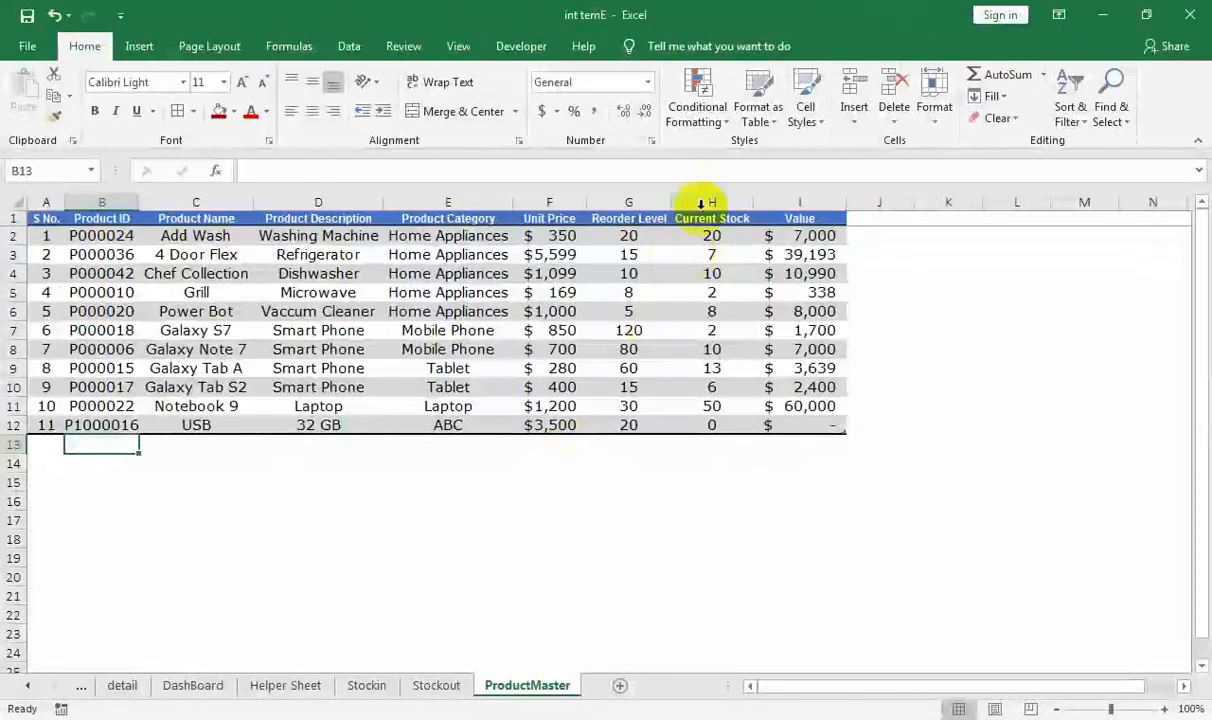
left_click(204, 690)
left_click(281, 690)
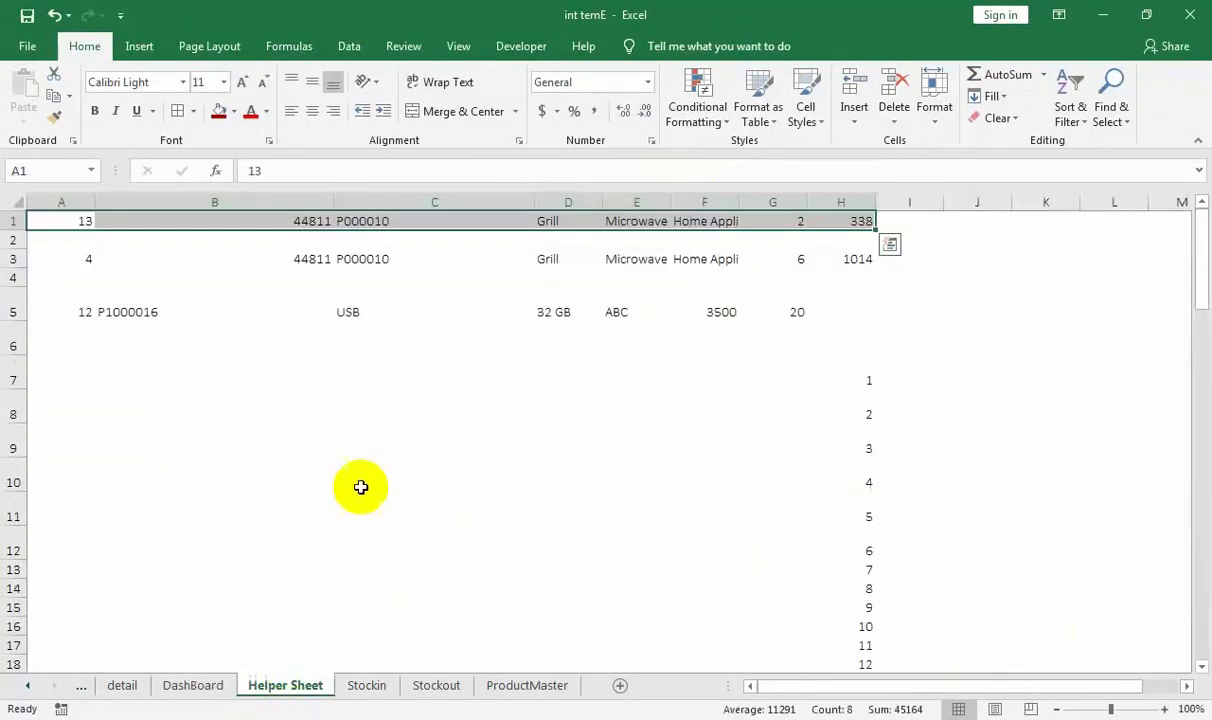
left_click(118, 686)
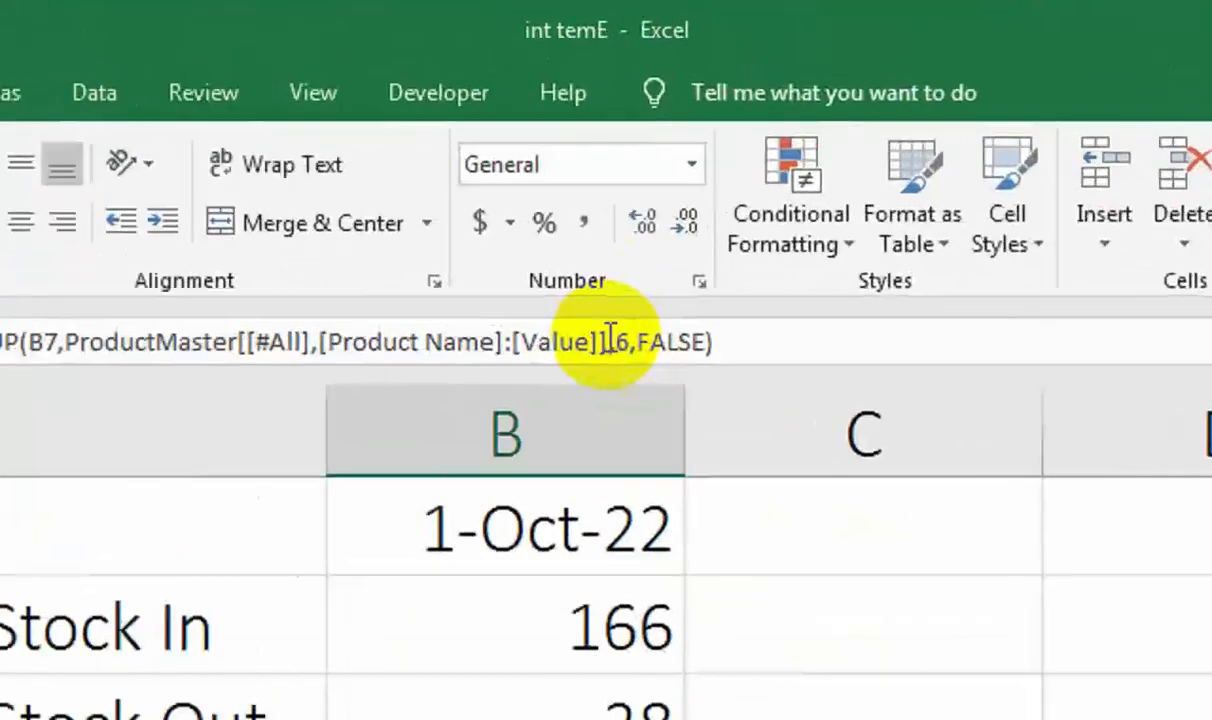
left_click(615, 348)
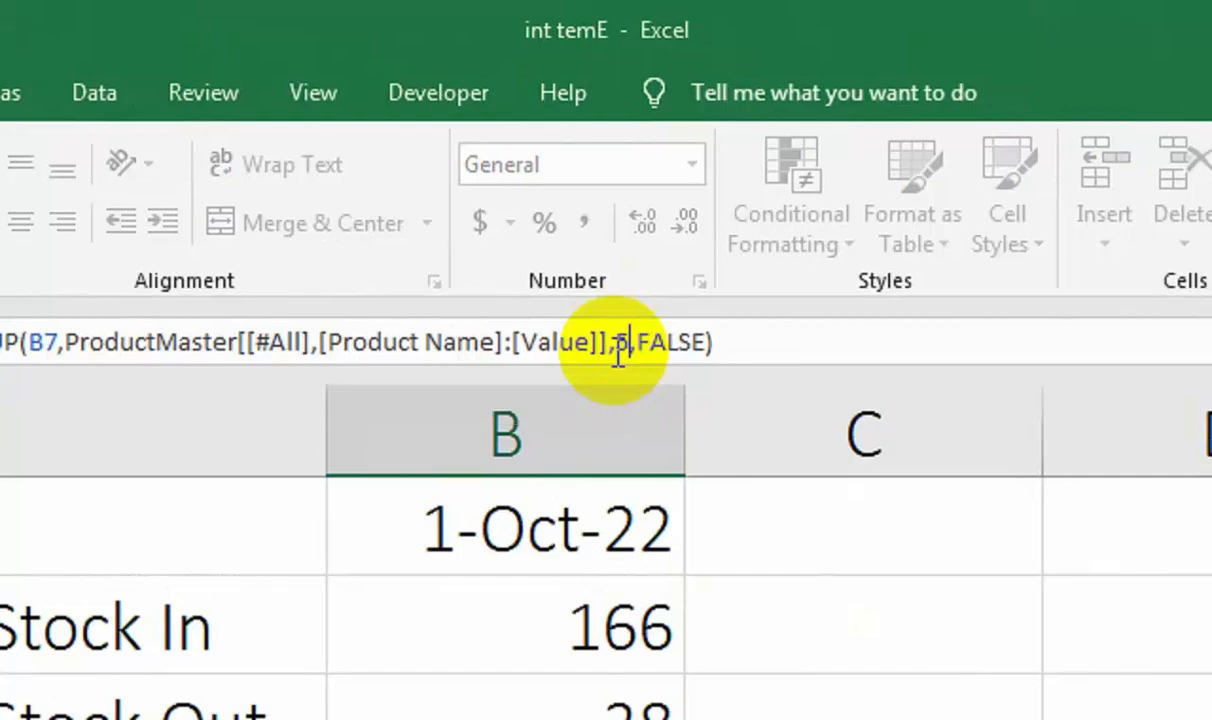
key("Return")
left_click(502, 603)
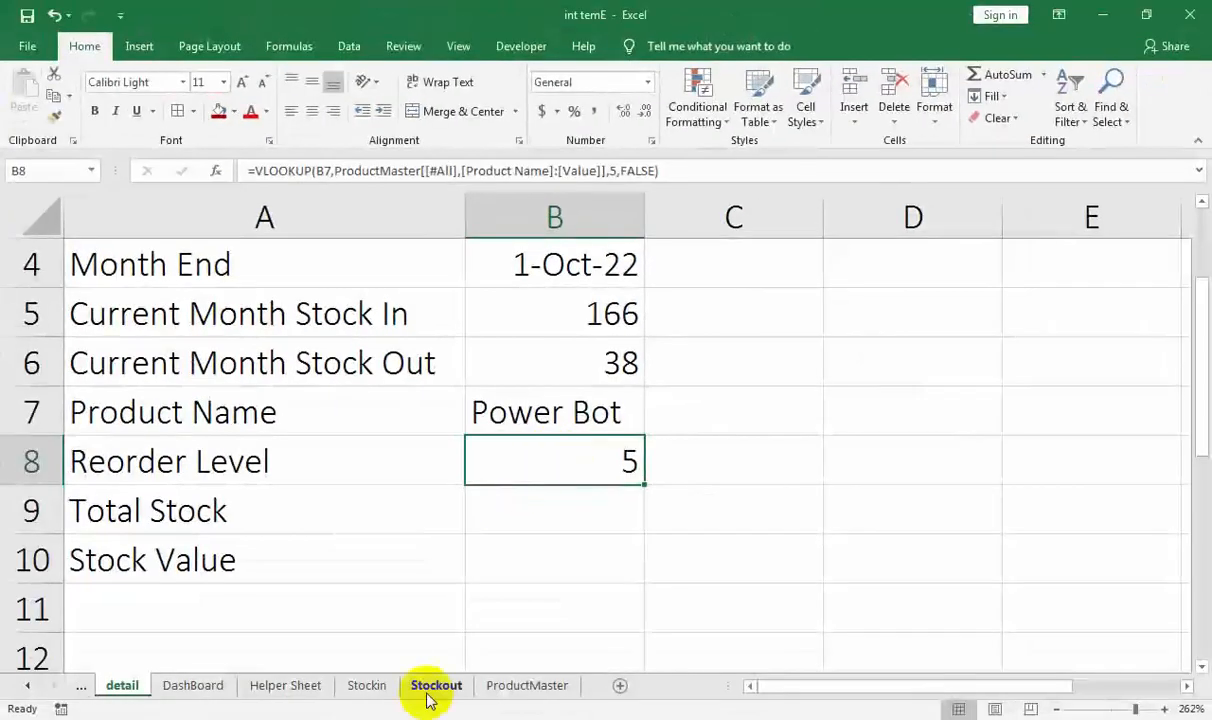
- Review the ProductMaster columns and copy the Reorder Level formula text from B8 into the Total Stock cell B9
left_click(490, 686)
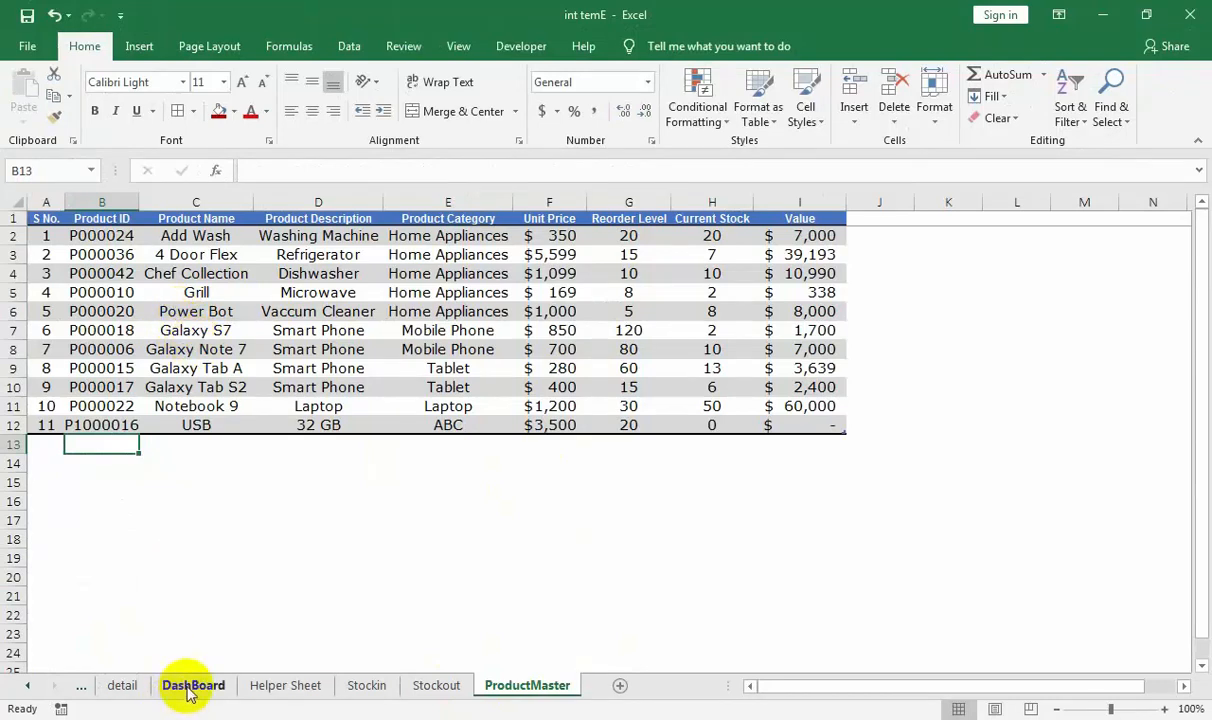
left_click(140, 687)
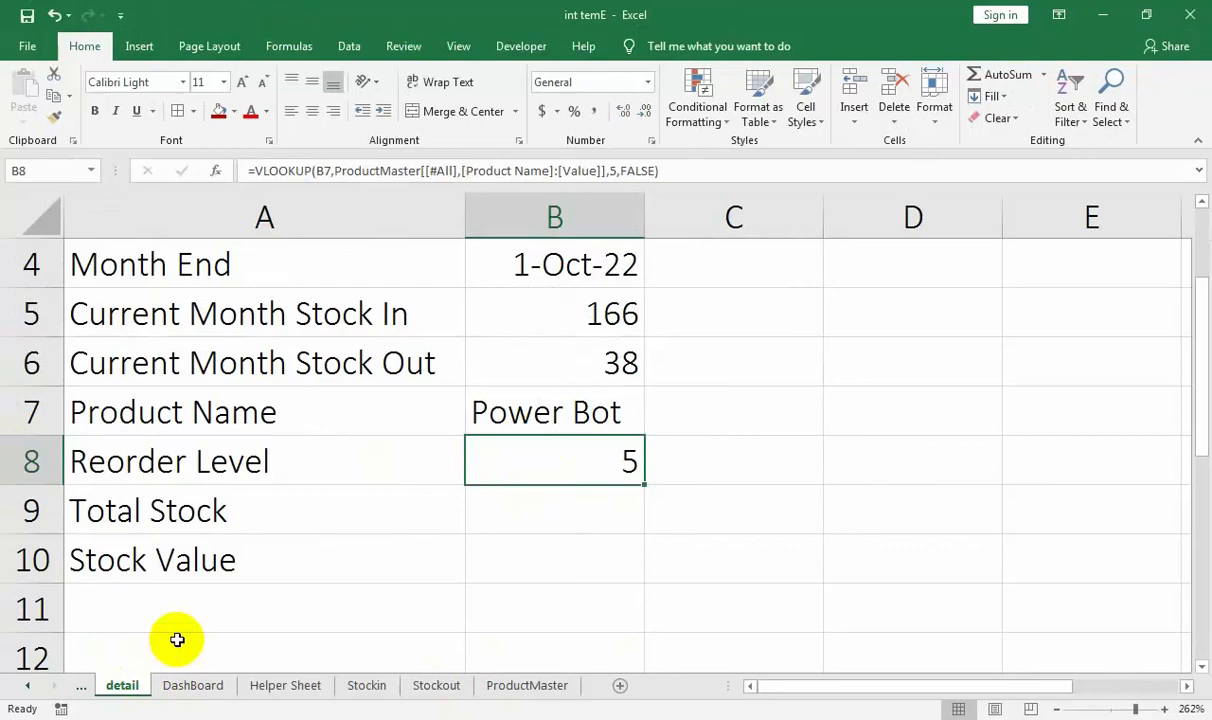
left_click(487, 686)
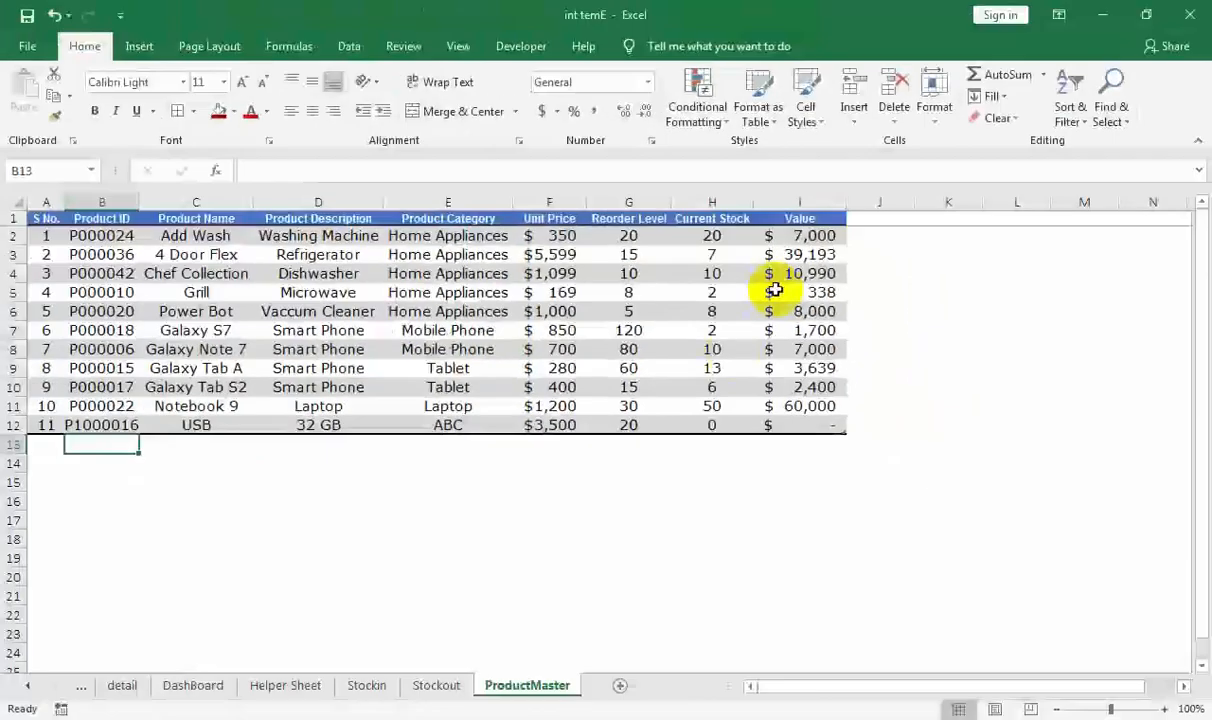
left_click(120, 686)
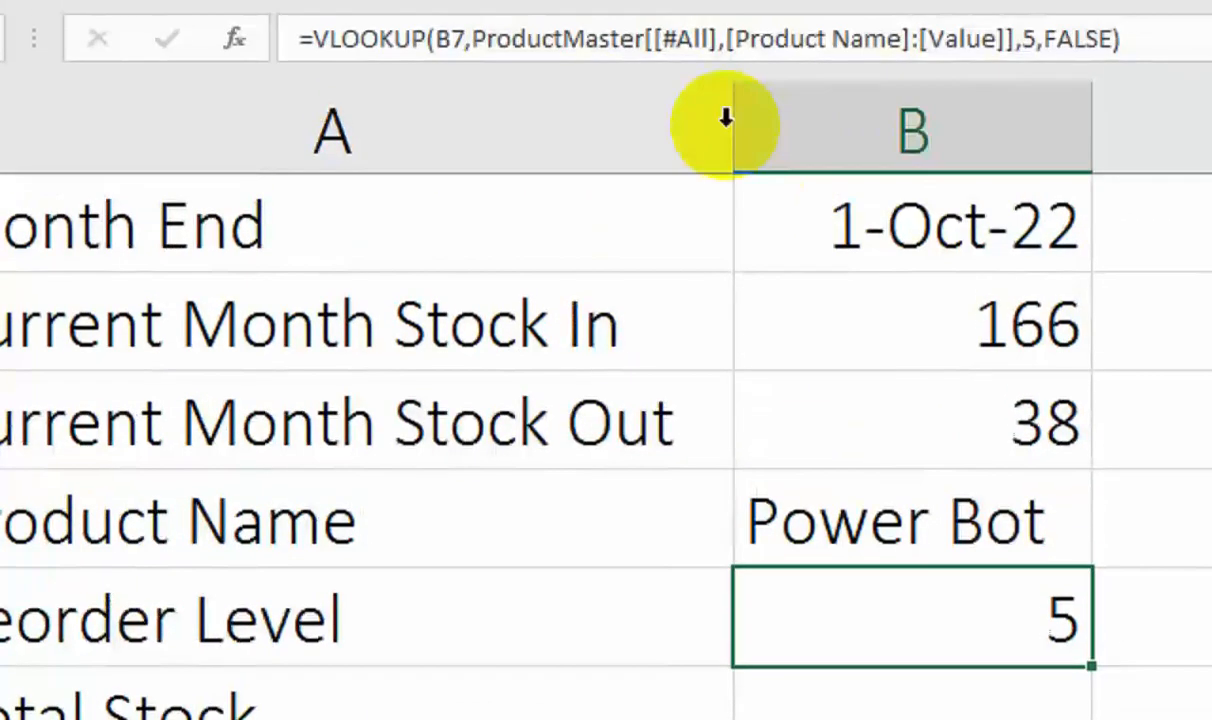
left_click(631, 135)
triple_click(632, 136)
key("ctrl+c")
key("Return")
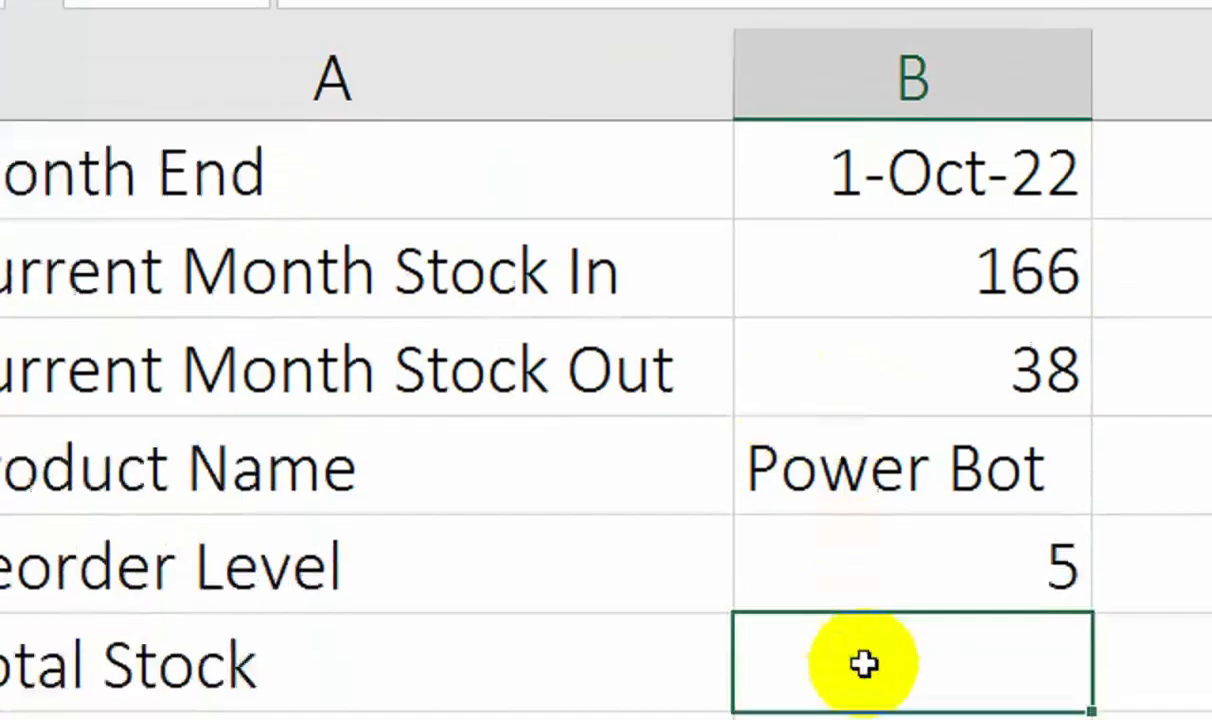
key("ctrl+v")
- Set the column index of the Total Stock VLOOKUP in B9 to 6
double_click(864, 545)
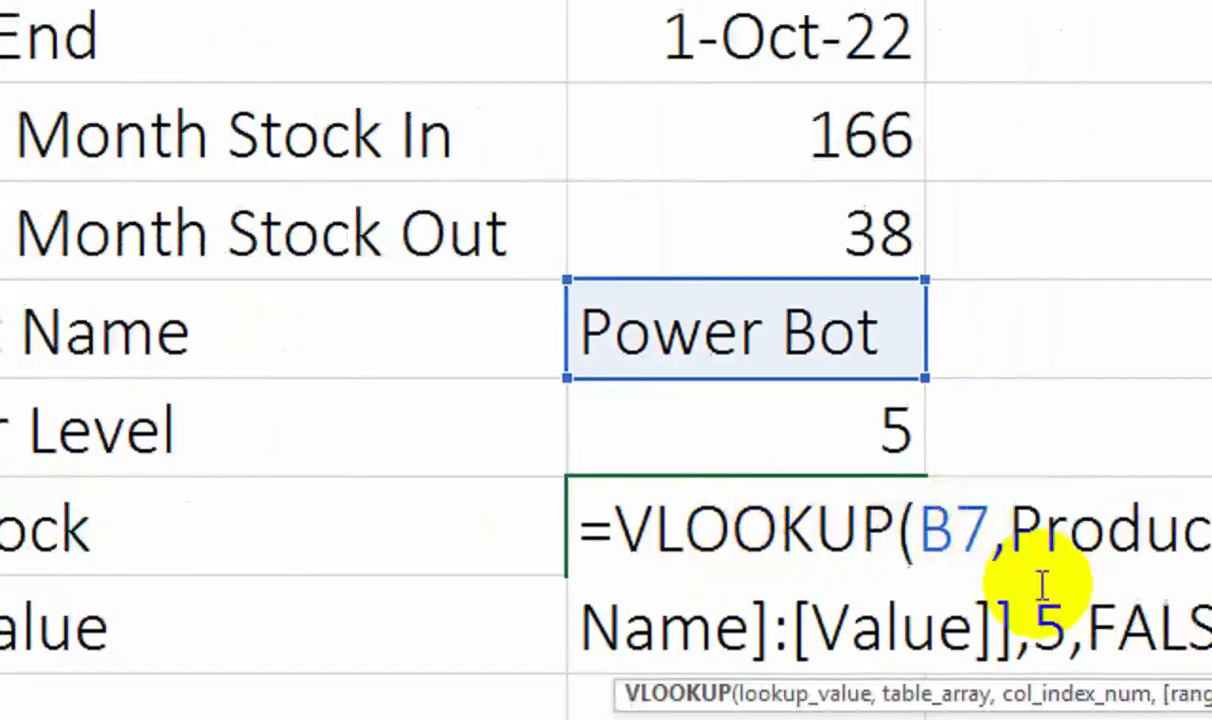
double_click(928, 552)
type("6")
key("Return")
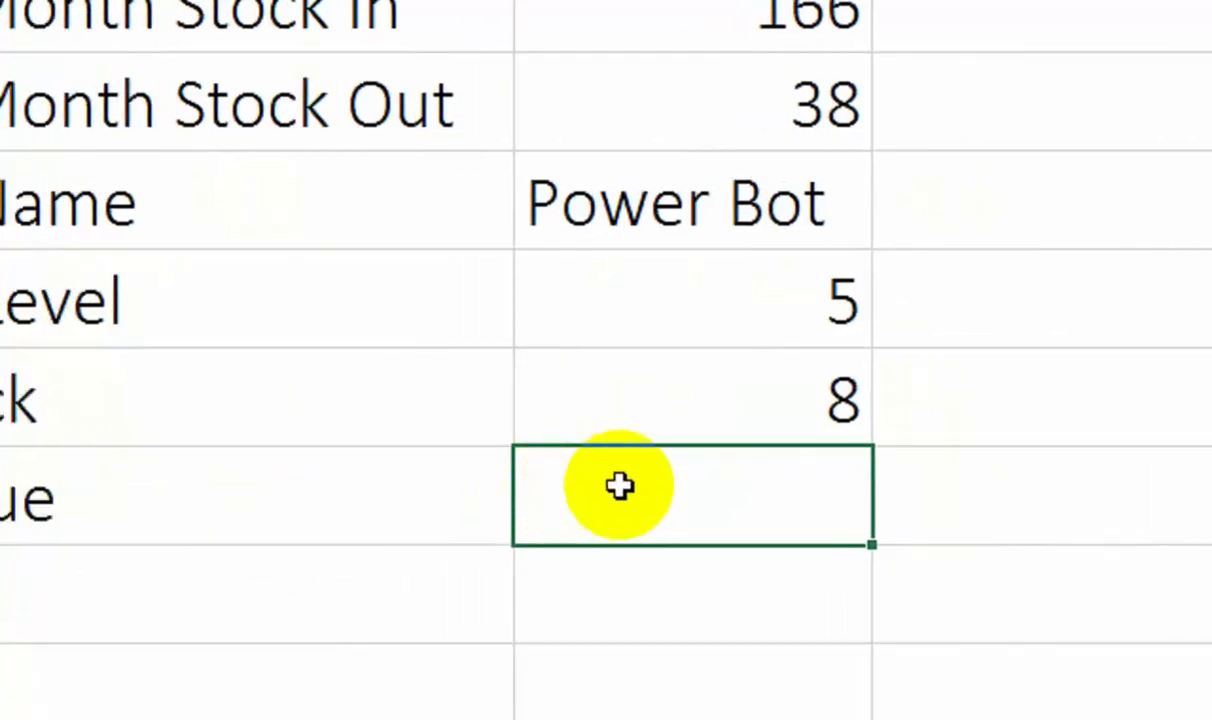
- Paste the lookup formula into the Stock Value cell B10 and set its column index to 7
key("ctrl+v")
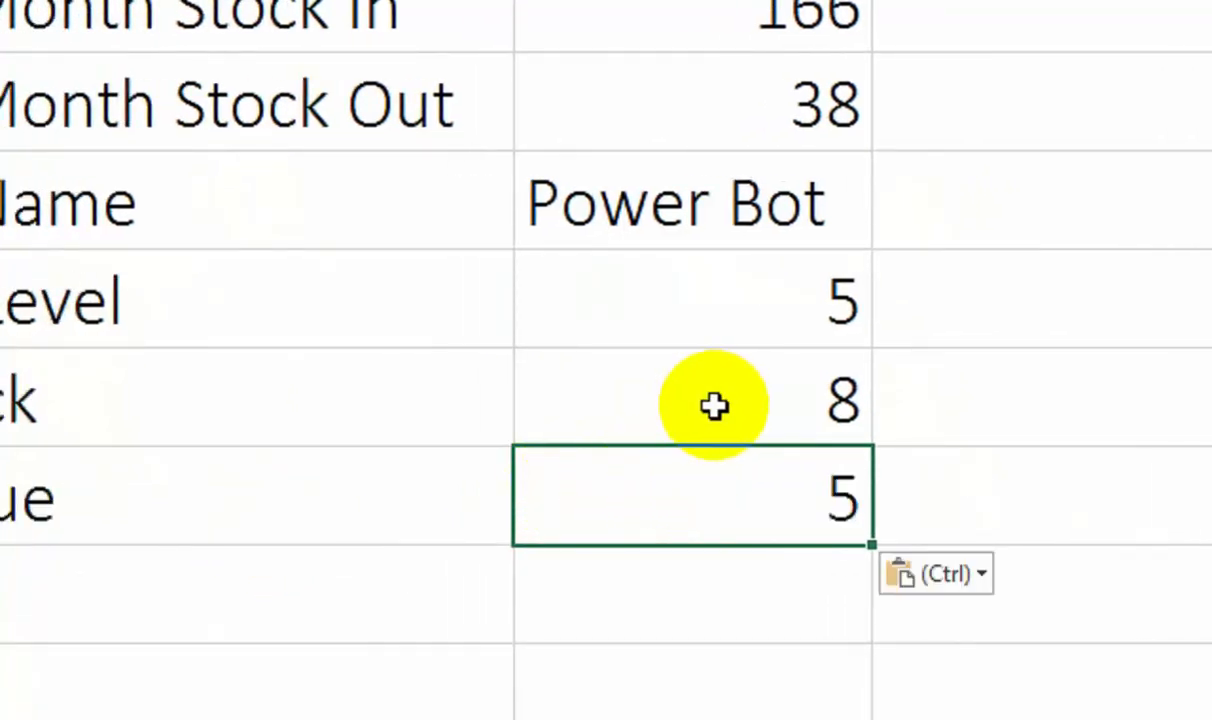
double_click(721, 477)
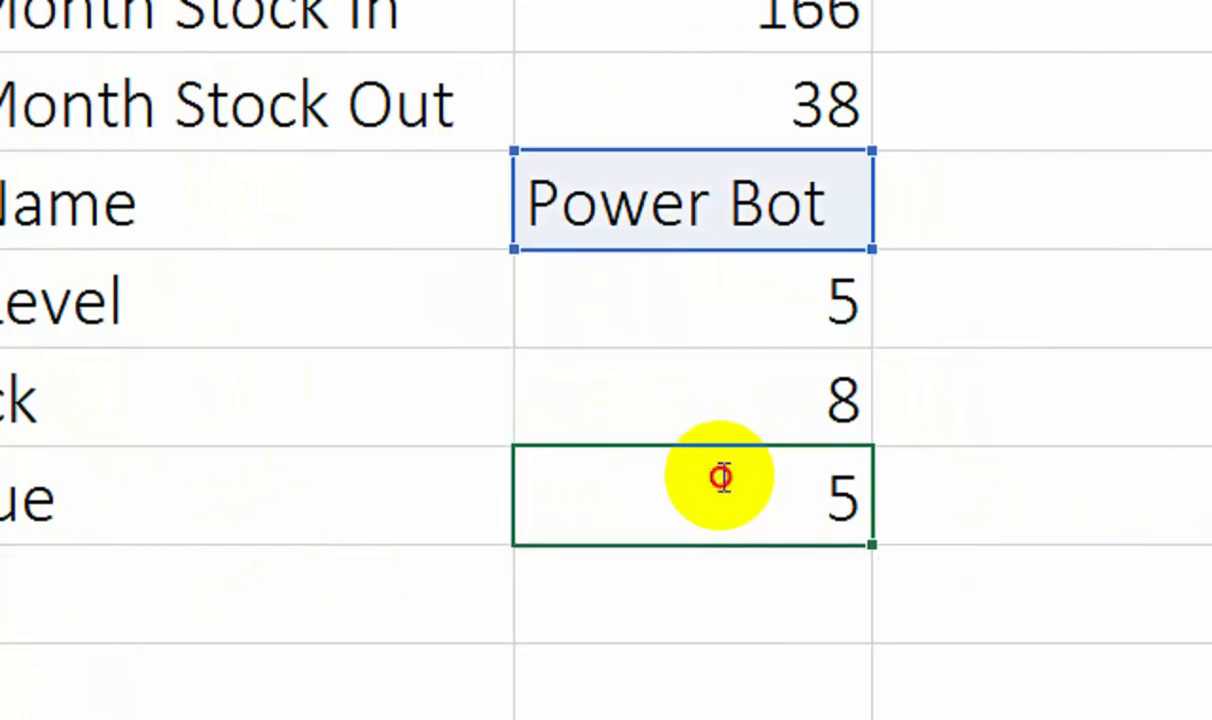
double_click(995, 590)
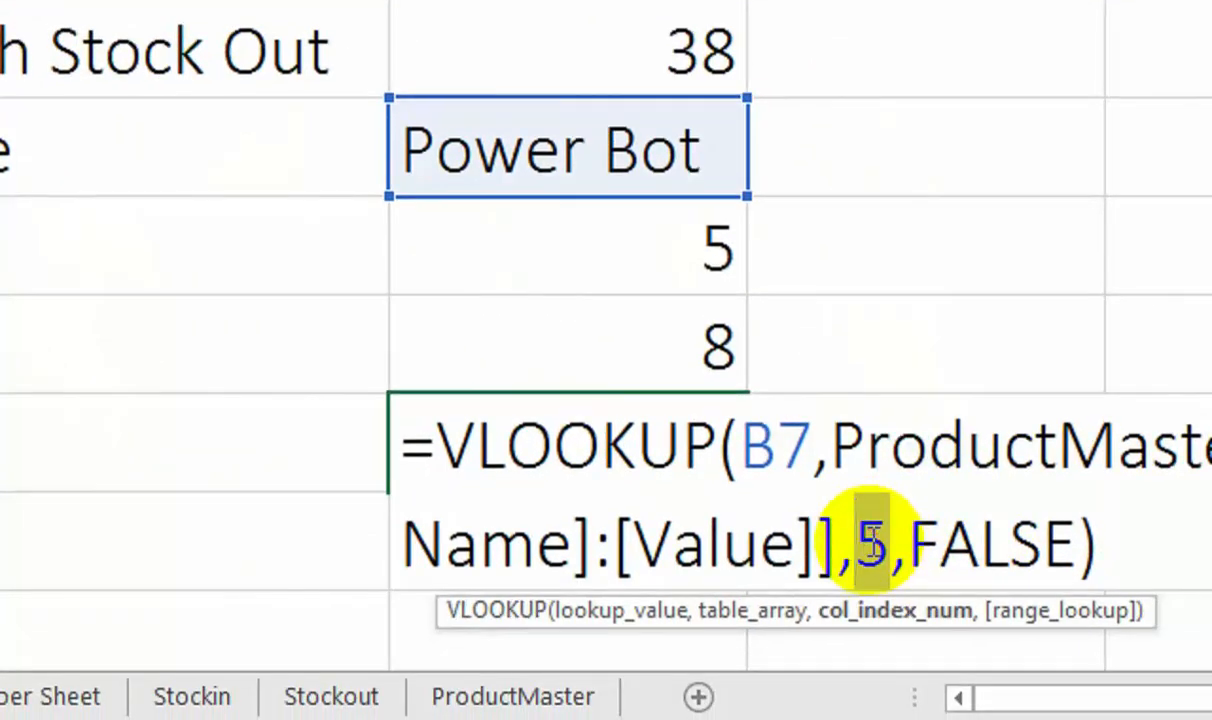
type("7")
key("Return")
left_click(510, 455)
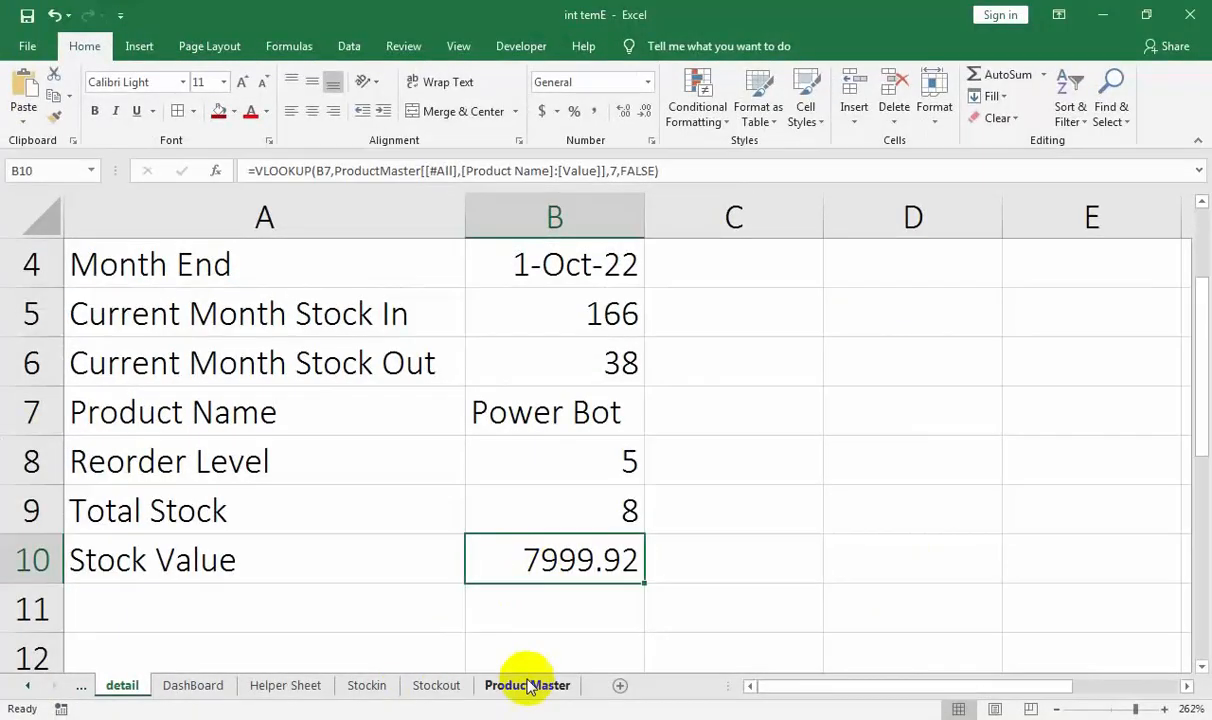
- Check the Power Bot row in ProductMaster and choose Notebook 9 as the product in K9 on the DashBoard sheet
left_click(512, 696)
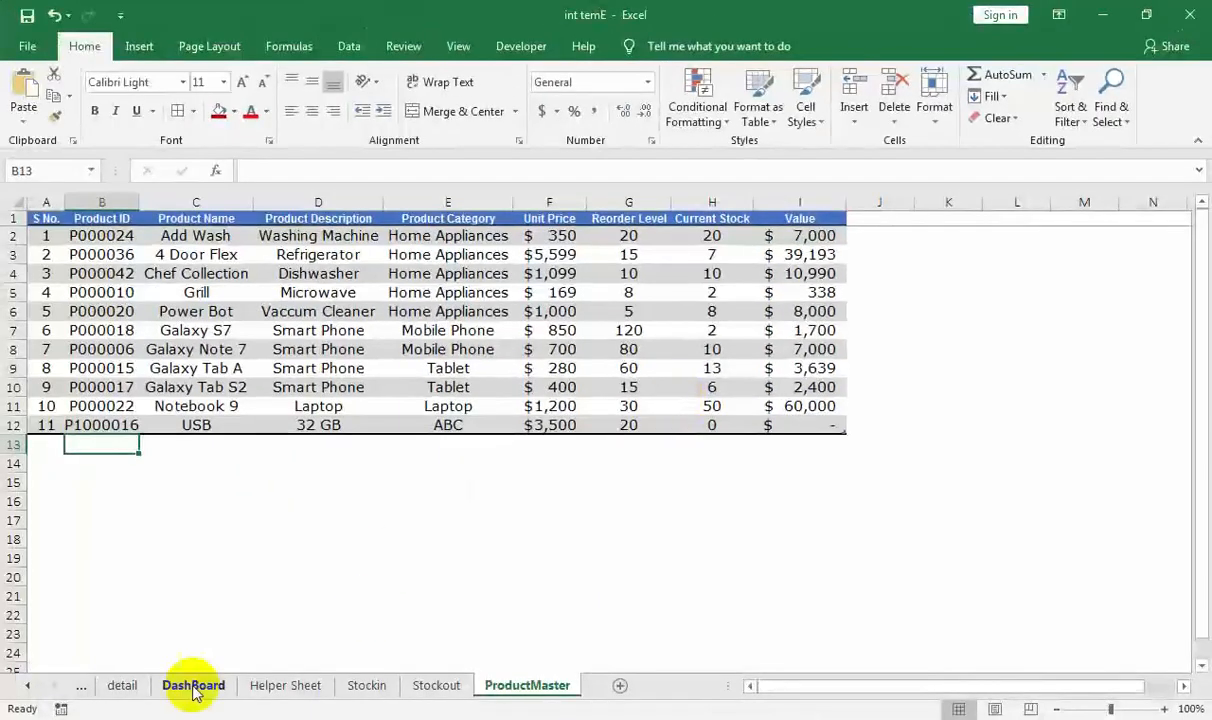
left_click(190, 686)
left_click(790, 402)
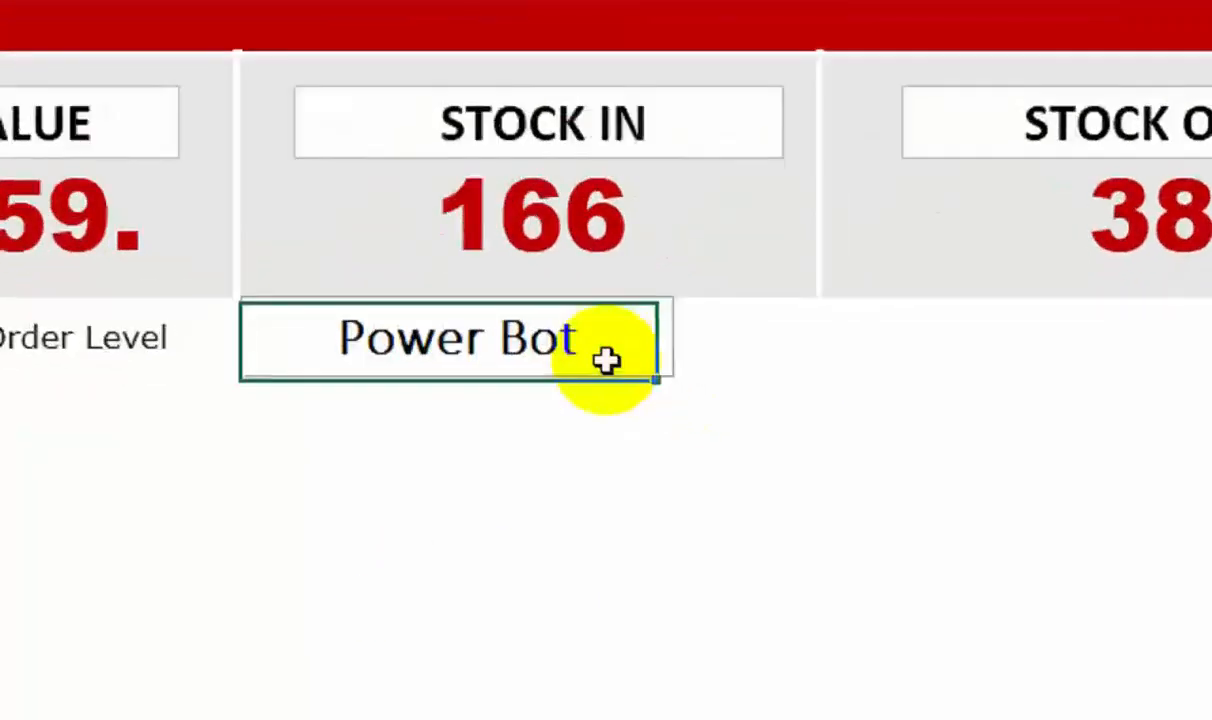
left_click(690, 320)
left_click(673, 481)
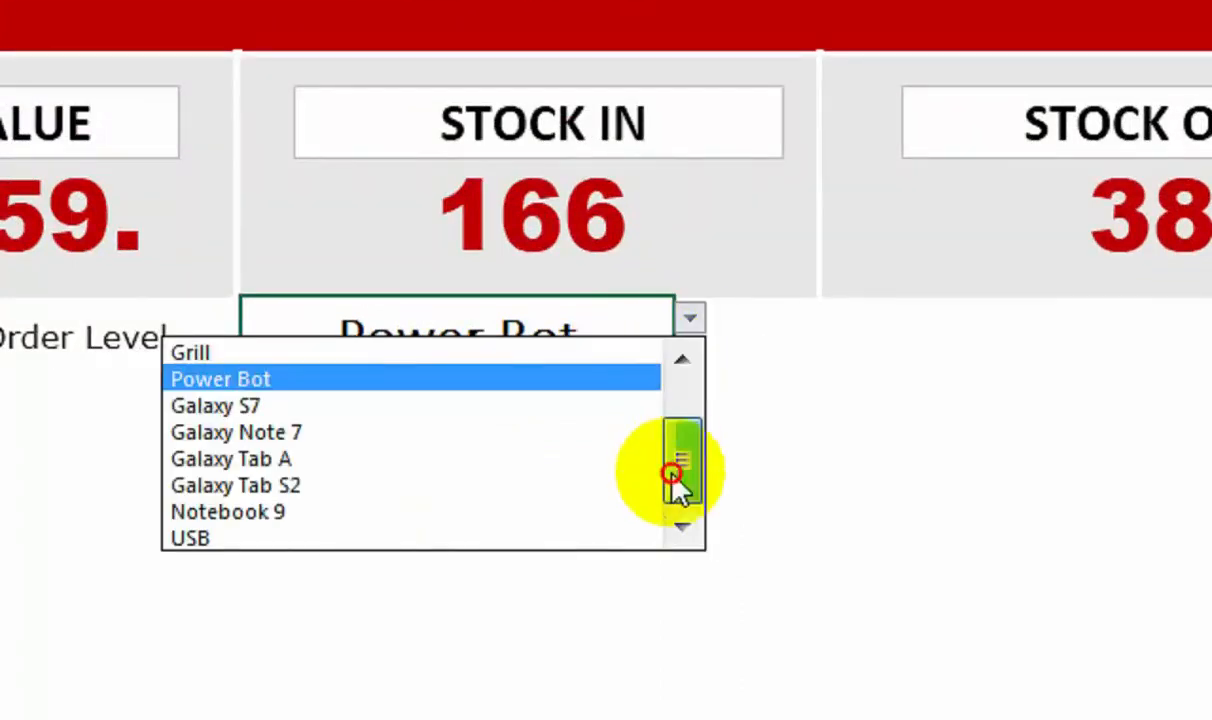
left_click(478, 514)
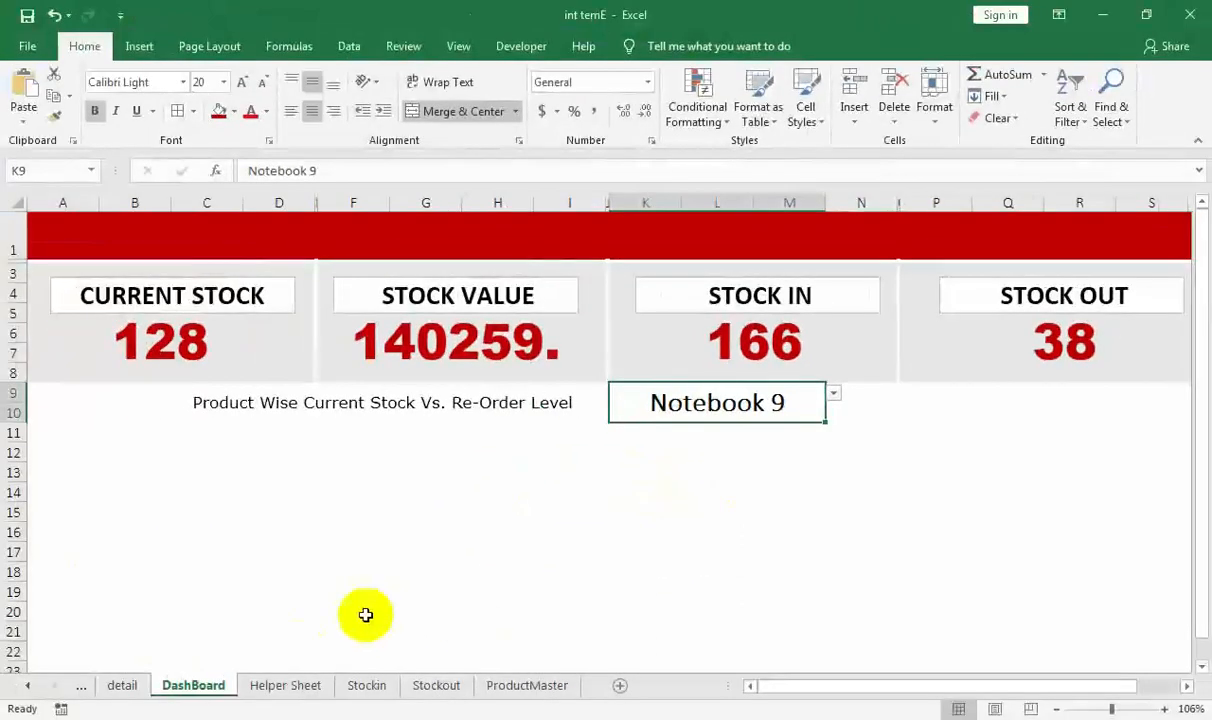
- Compare Notebook 9's reorder level, total stock and stock value on the detail sheet with its ProductMaster row
left_click(282, 686)
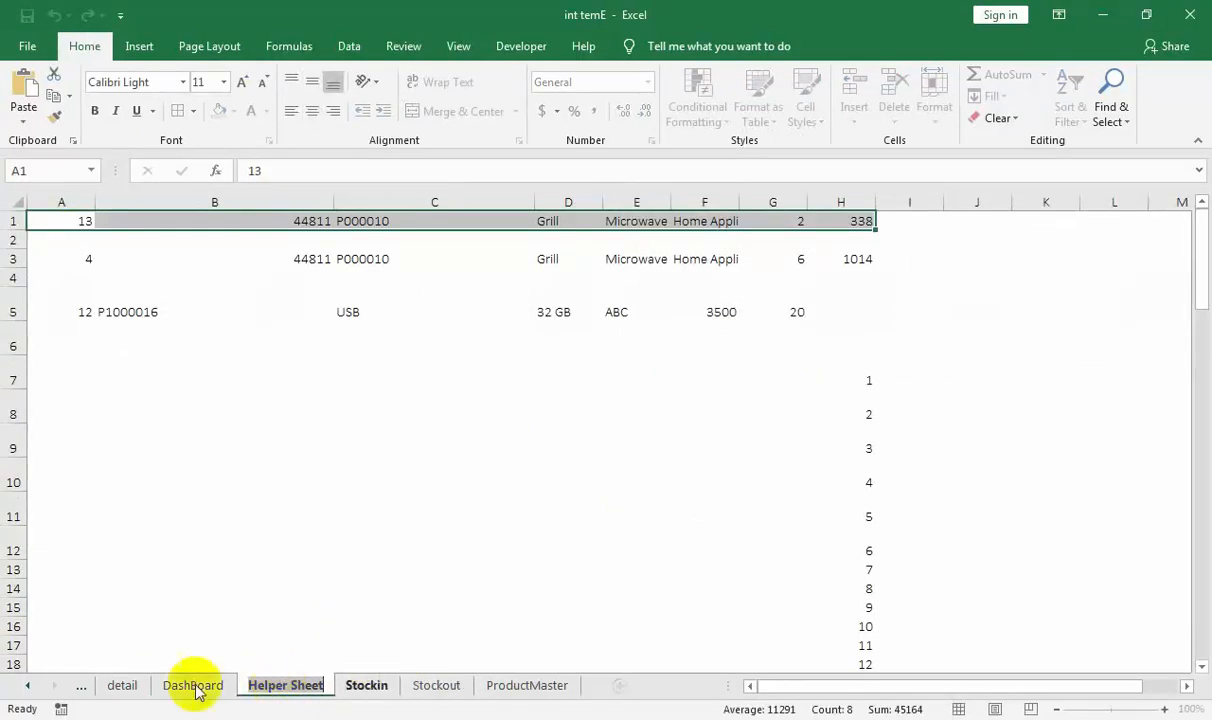
left_click(146, 687)
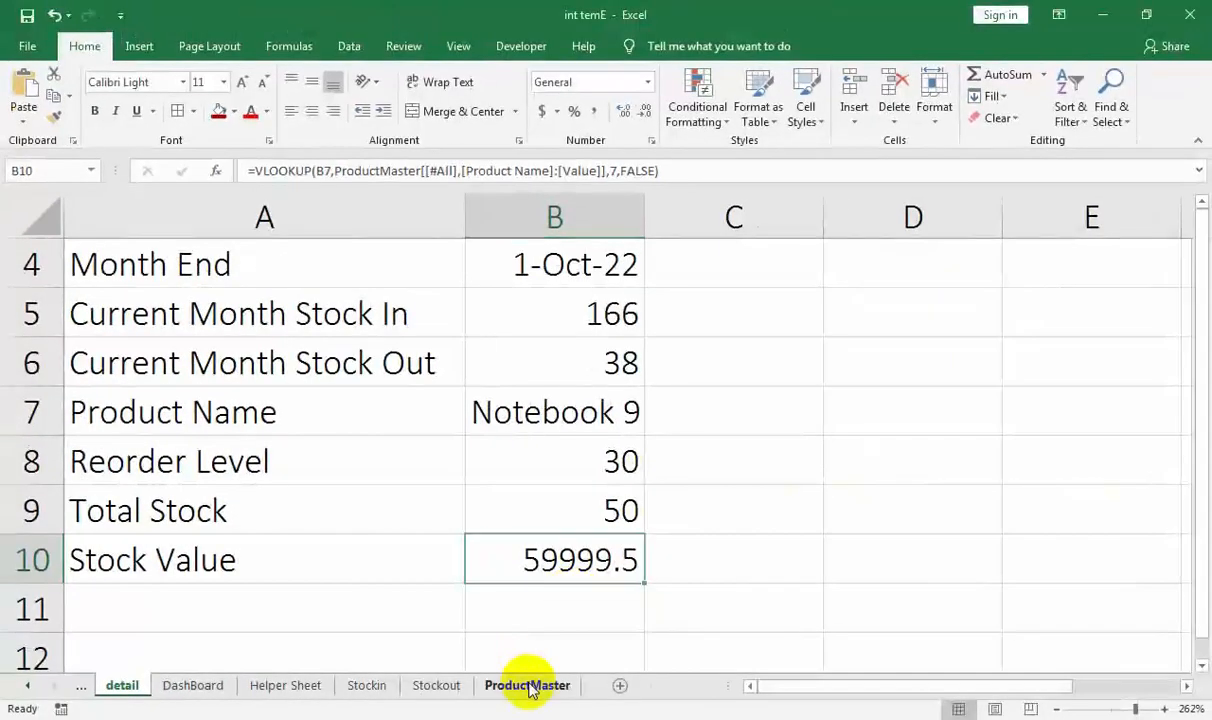
left_click(533, 687)
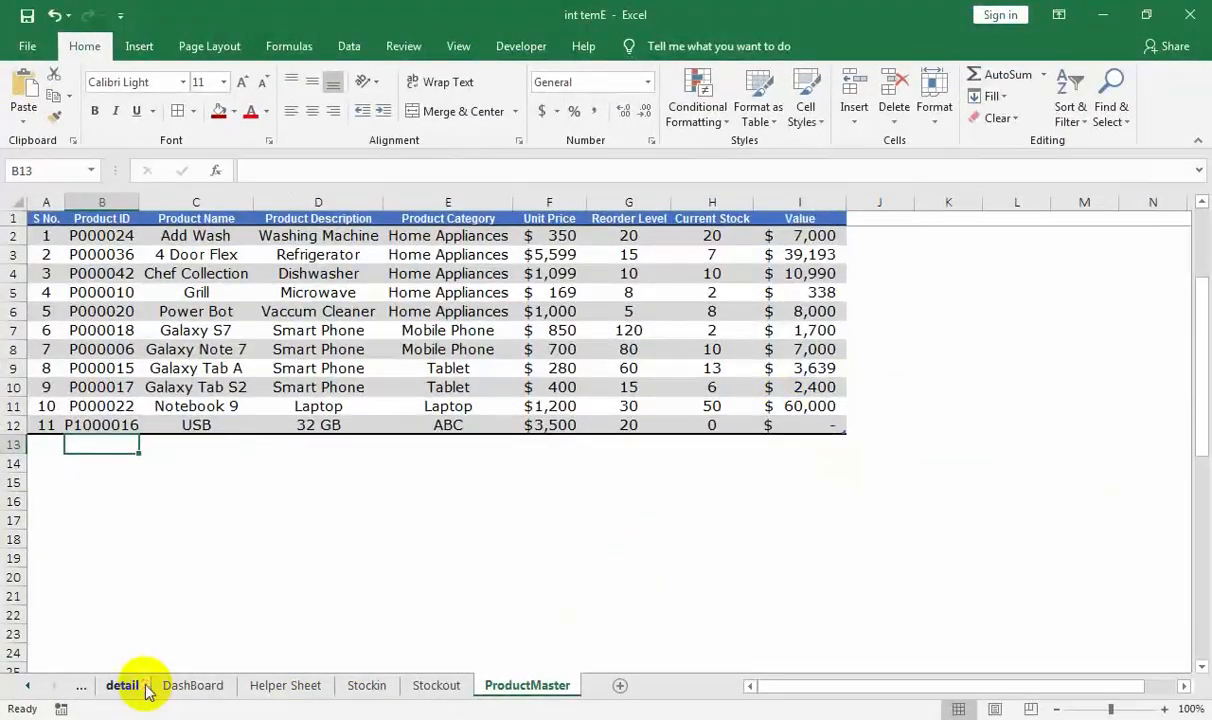
left_click(145, 690)
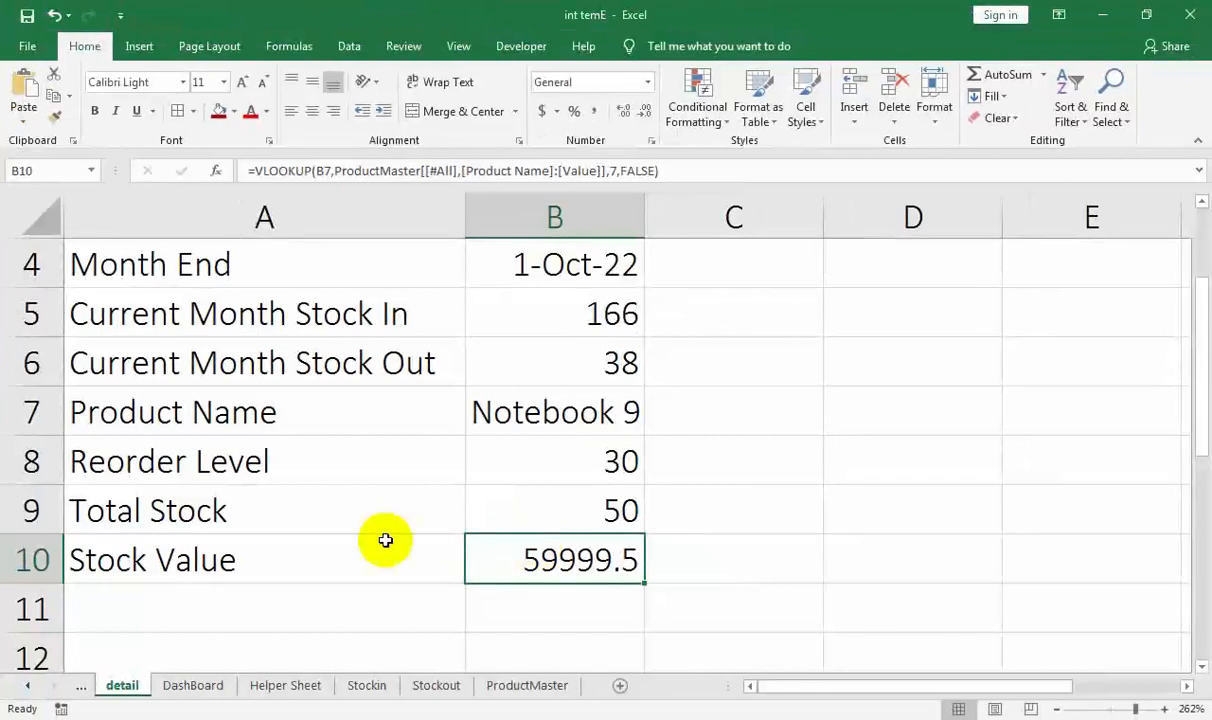
scroll(385, 540, "up", 1)
scroll(384, 498, "down", 1)
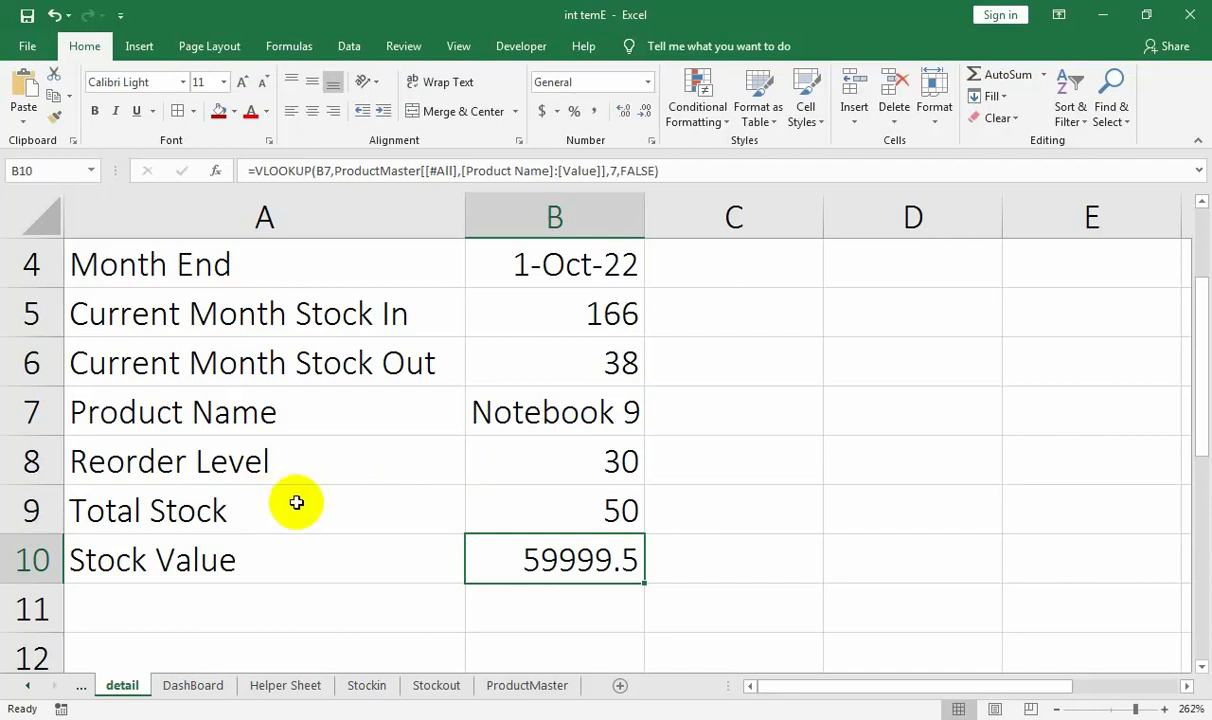
- Insert a 2-D stacked bar chart from the Reorder Level and Total Stock cells A8:B9 on the detail sheet
left_click(159, 512)
left_click_drag(190, 459, 490, 560)
left_click(512, 566)
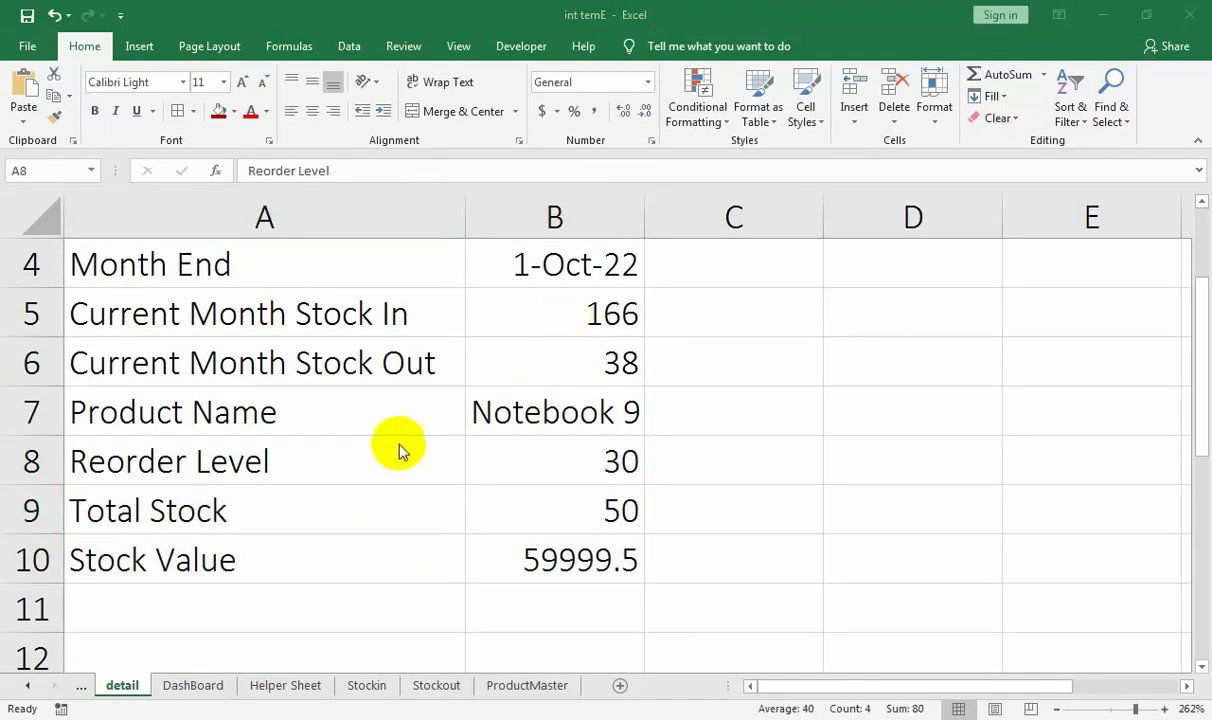
left_click_drag(400, 448, 555, 510)
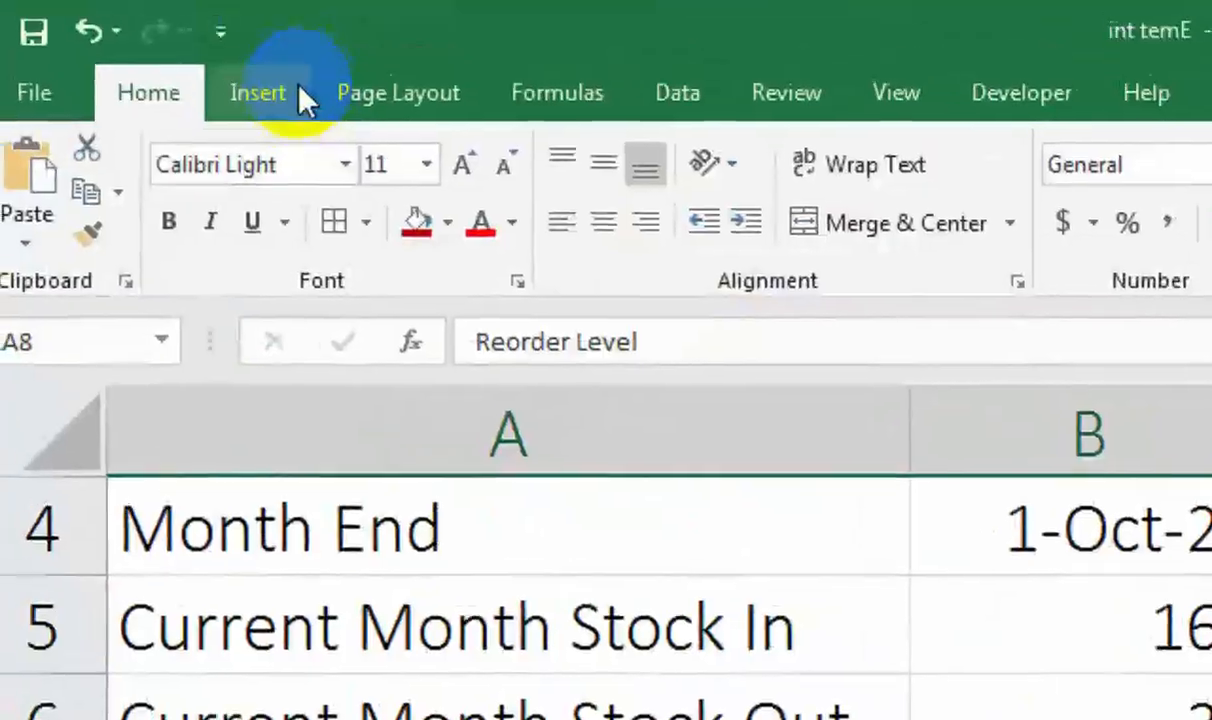
left_click(298, 86)
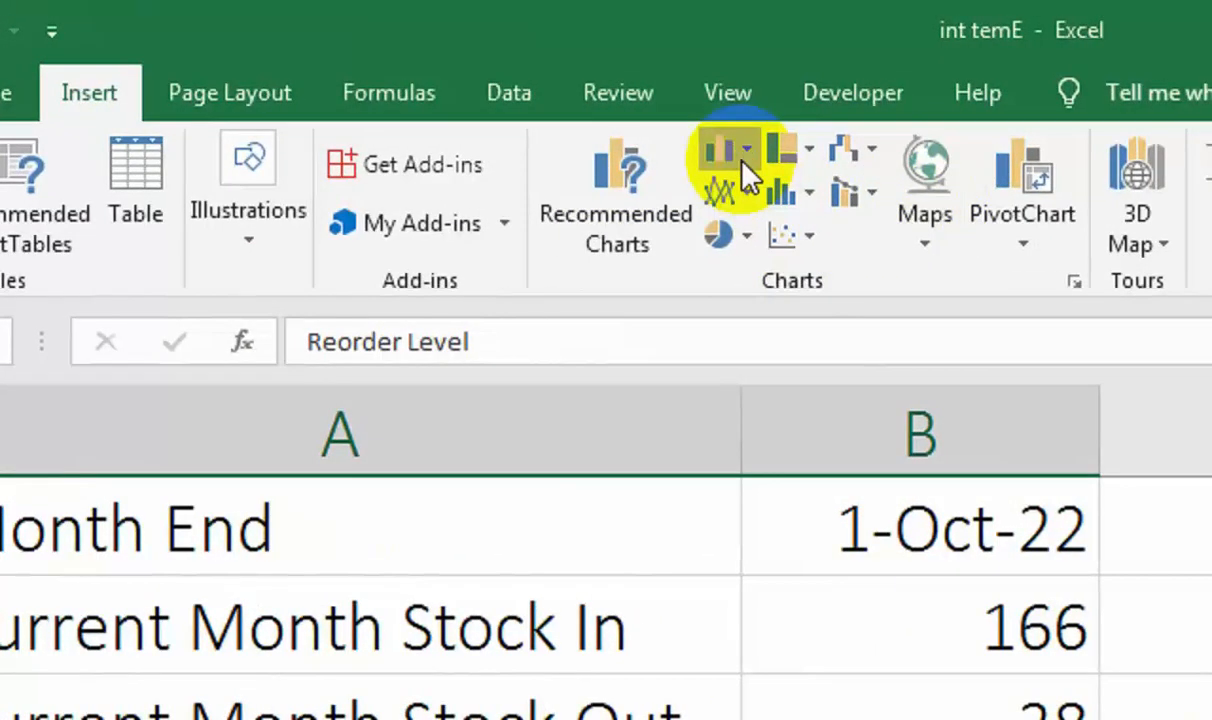
left_click(742, 160)
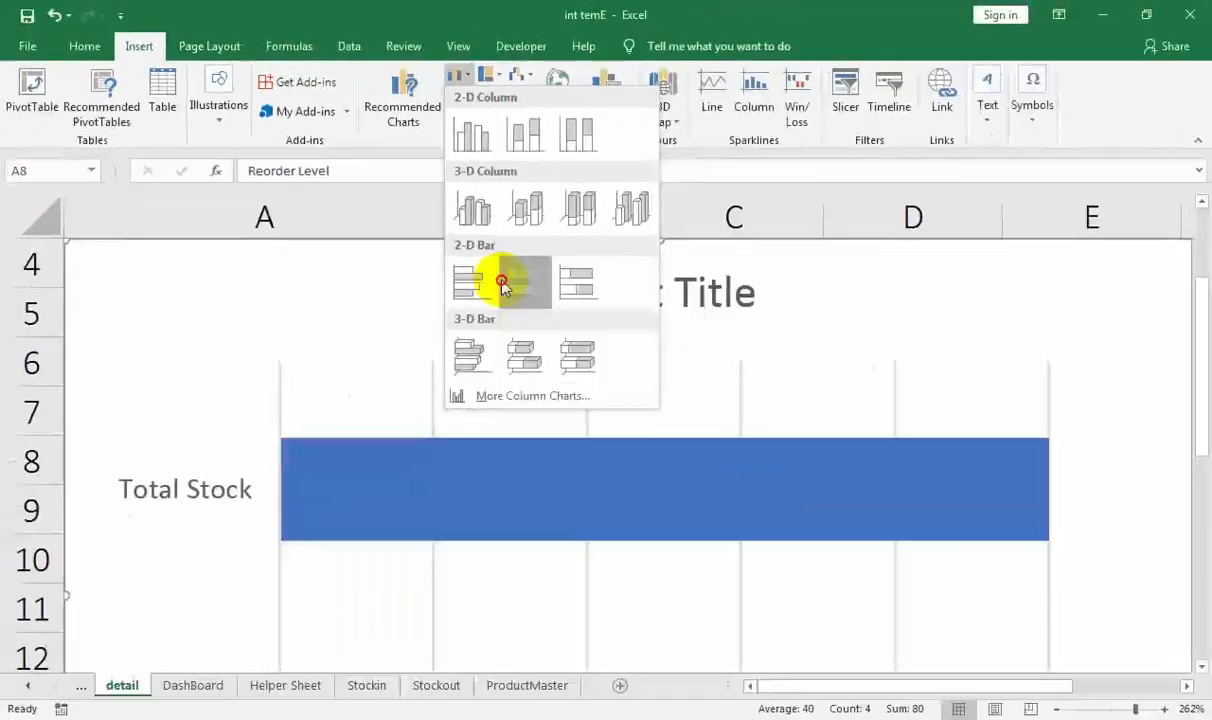
left_click(820, 526)
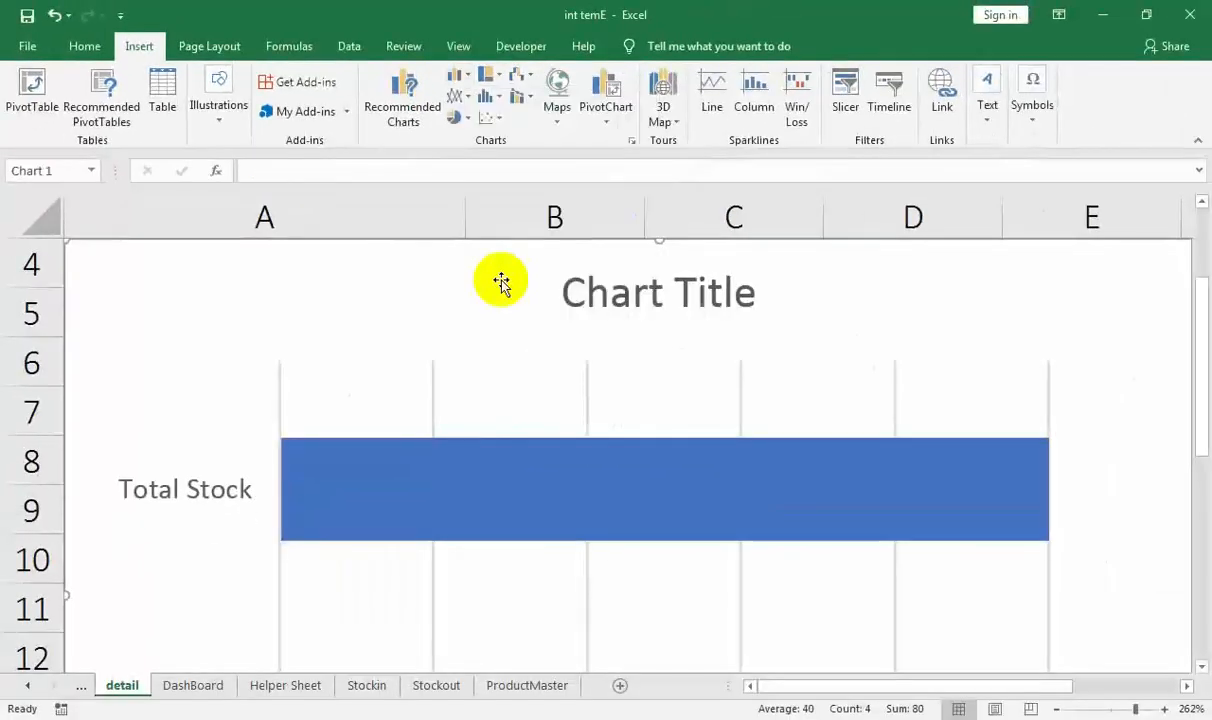
- Shrink the new bar chart from its lower corner and move it up to start at row 2
scroll(505, 300, "down", 2)
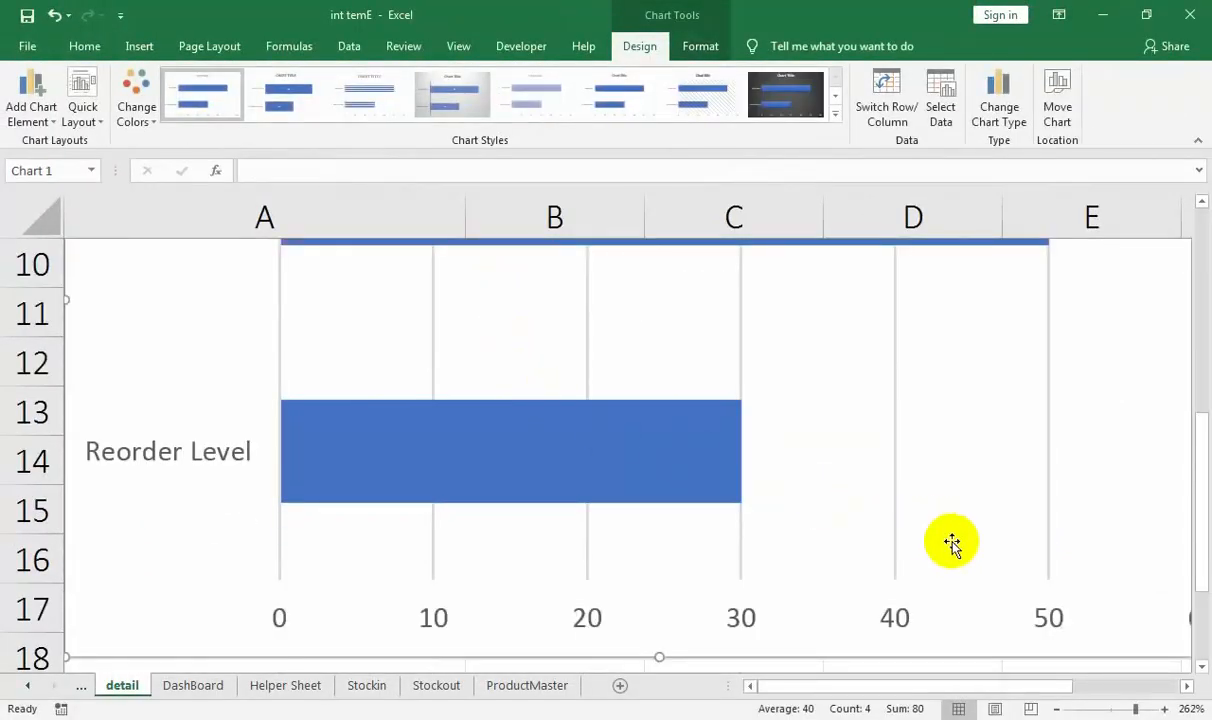
left_click_drag(65, 655, 422, 352)
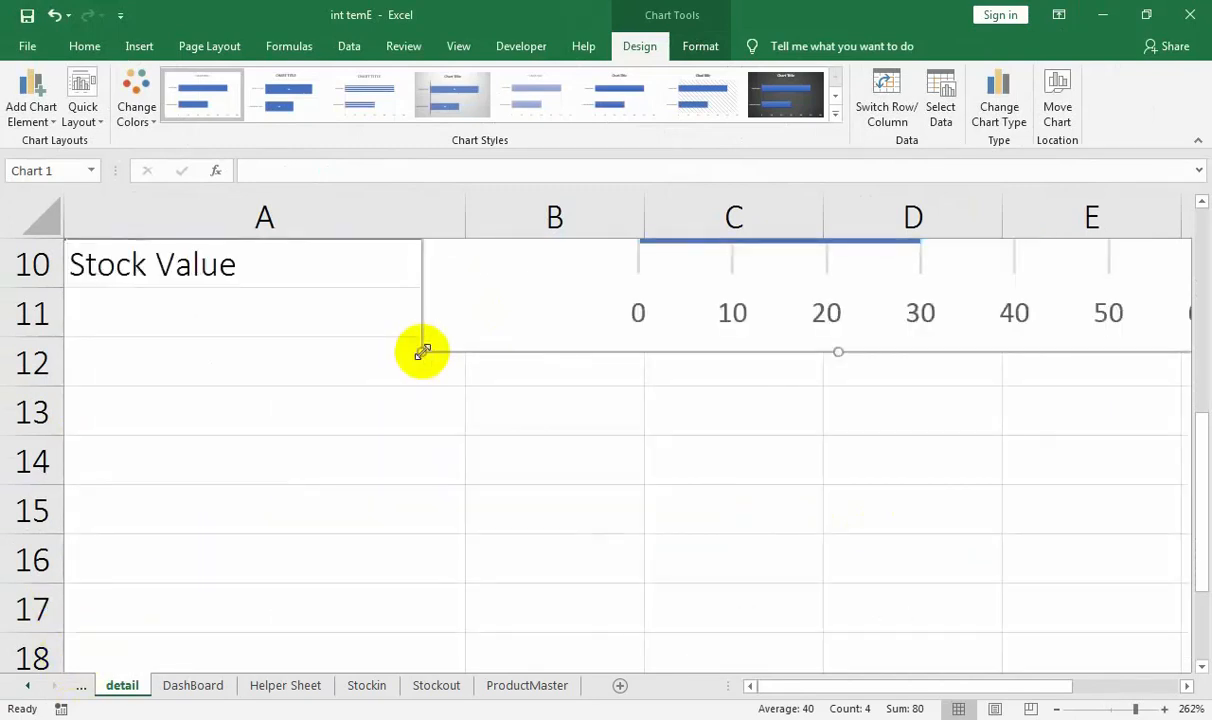
scroll(422, 352, "up", 3)
left_click_drag(480, 404, 275, 303)
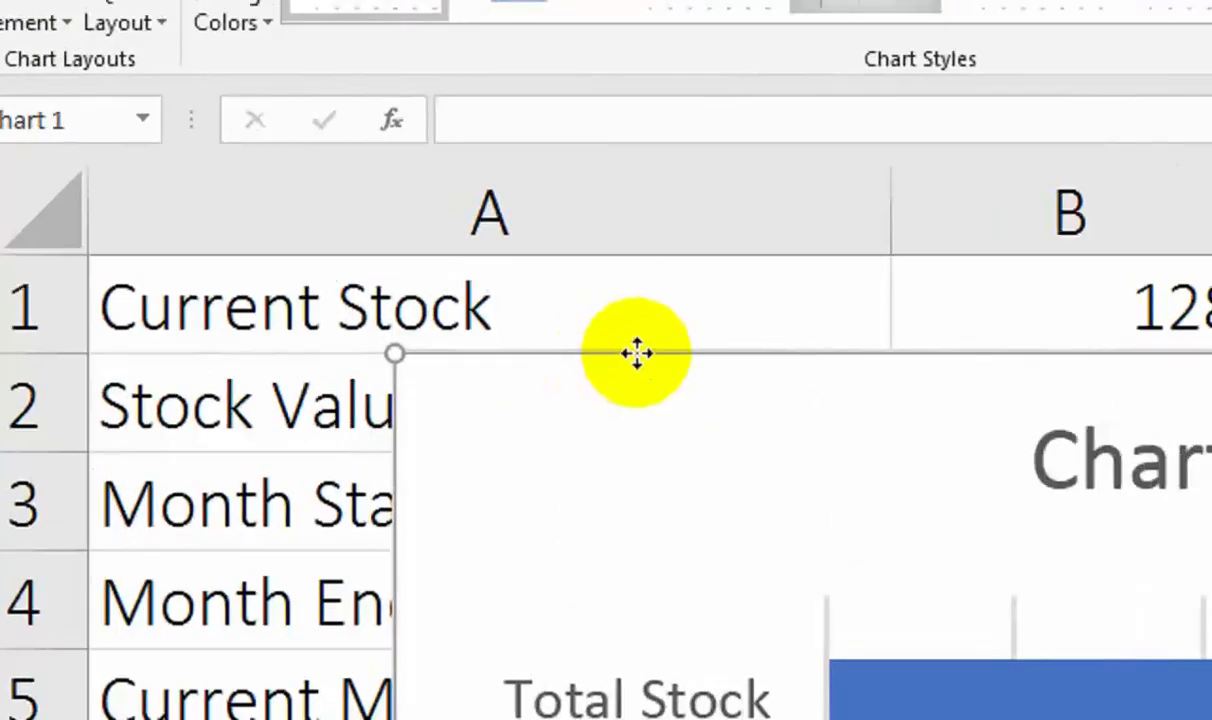
- Cut the bar chart from the detail sheet and paste it at cell K12 on the DashBoard sheet
right_click(335, 289)
left_click(666, 382)
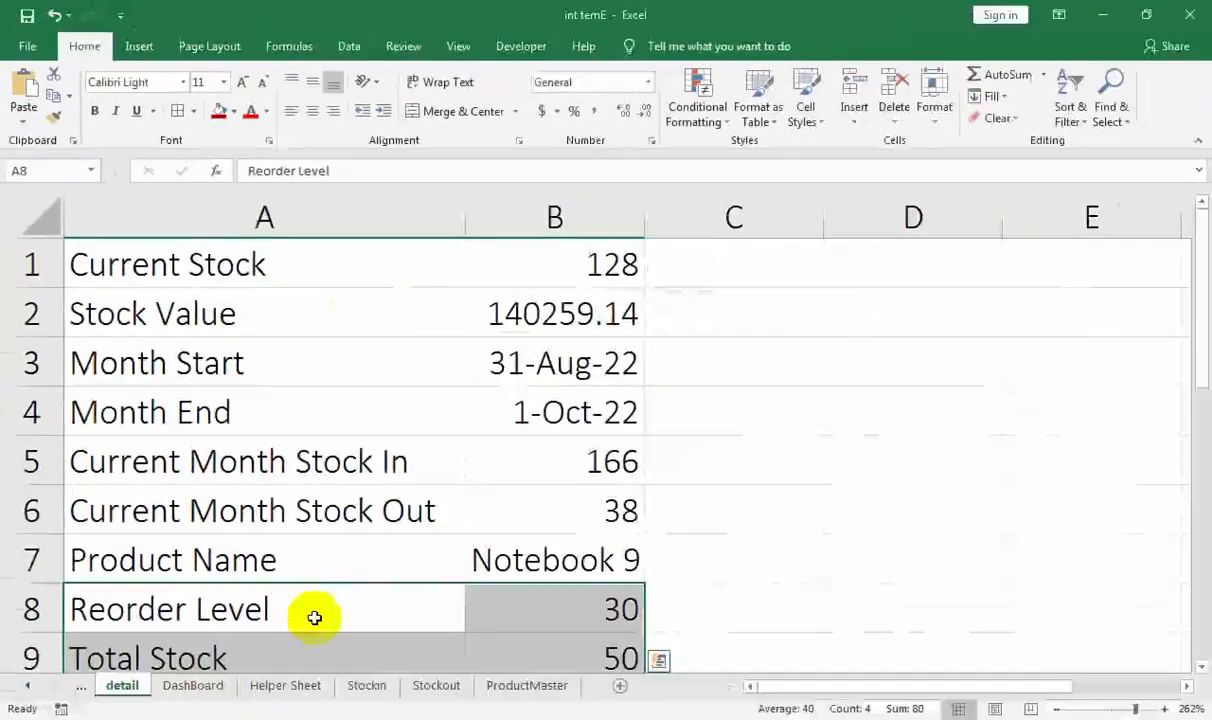
left_click(190, 686)
left_click(622, 447)
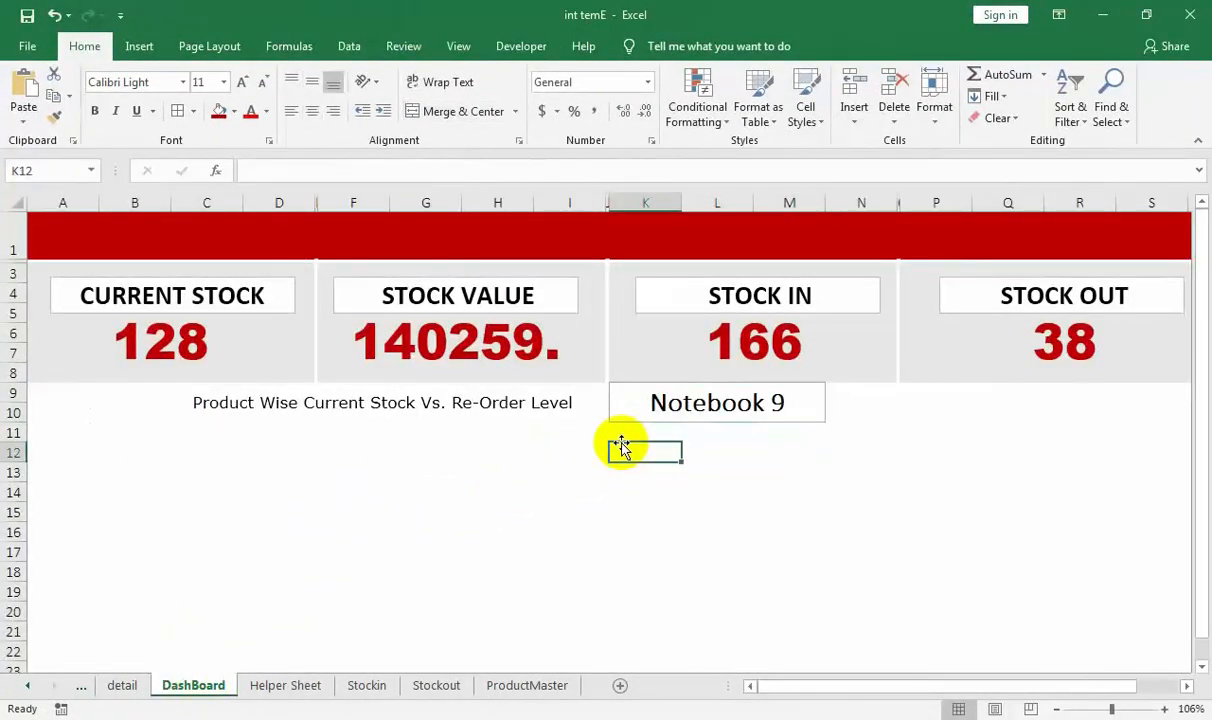
key("ctrl+v")
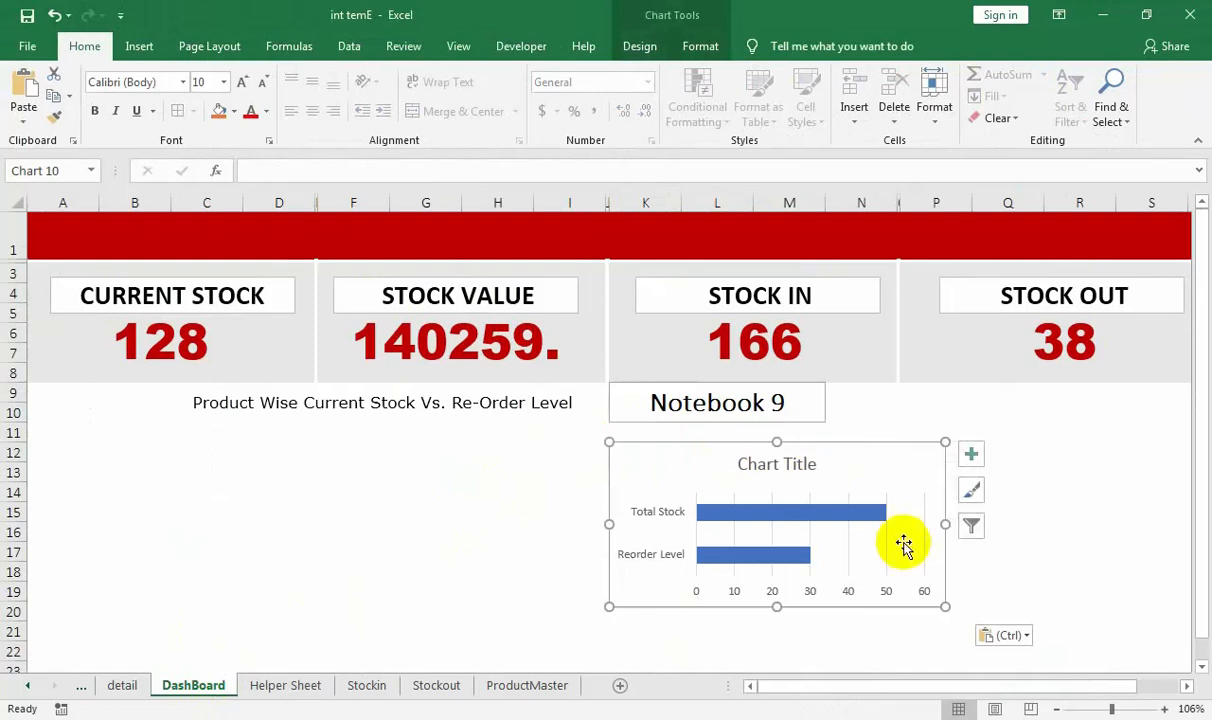
- Enlarge the pasted chart so it spans columns K to T and rows 12 to 21
left_click_drag(947, 605, 999, 609)
left_click_drag(1014, 613, 1078, 624)
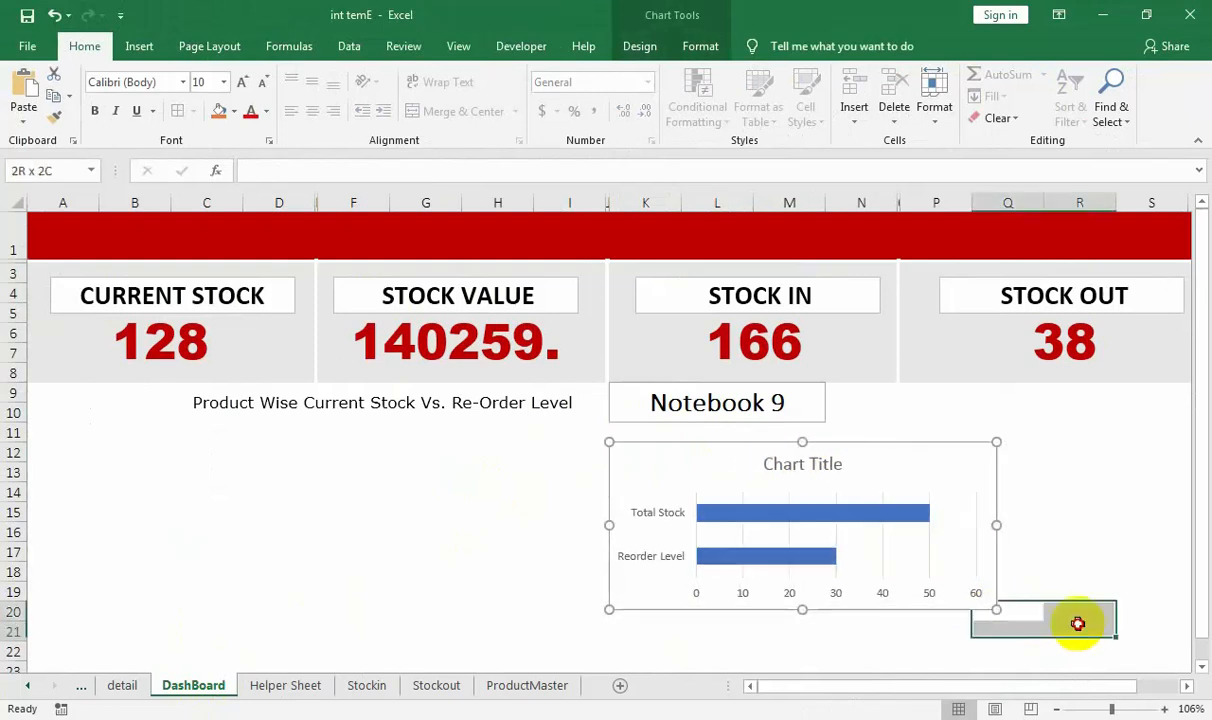
left_click(980, 591)
left_click_drag(996, 609, 1118, 538)
scroll(1122, 534, "up", 2)
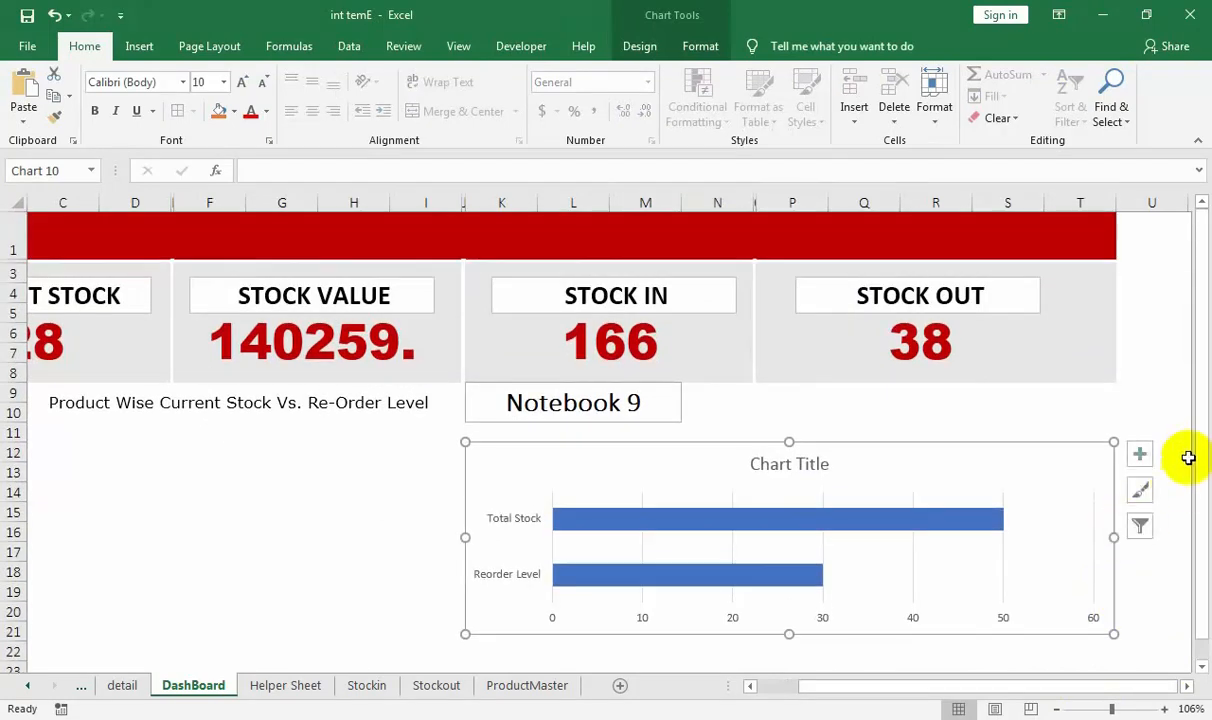
- Narrow the chart by about one column and shift it back to start at column K below the product selector
left_click_drag(1198, 370, 1188, 270)
left_click_drag(814, 688, 735, 685)
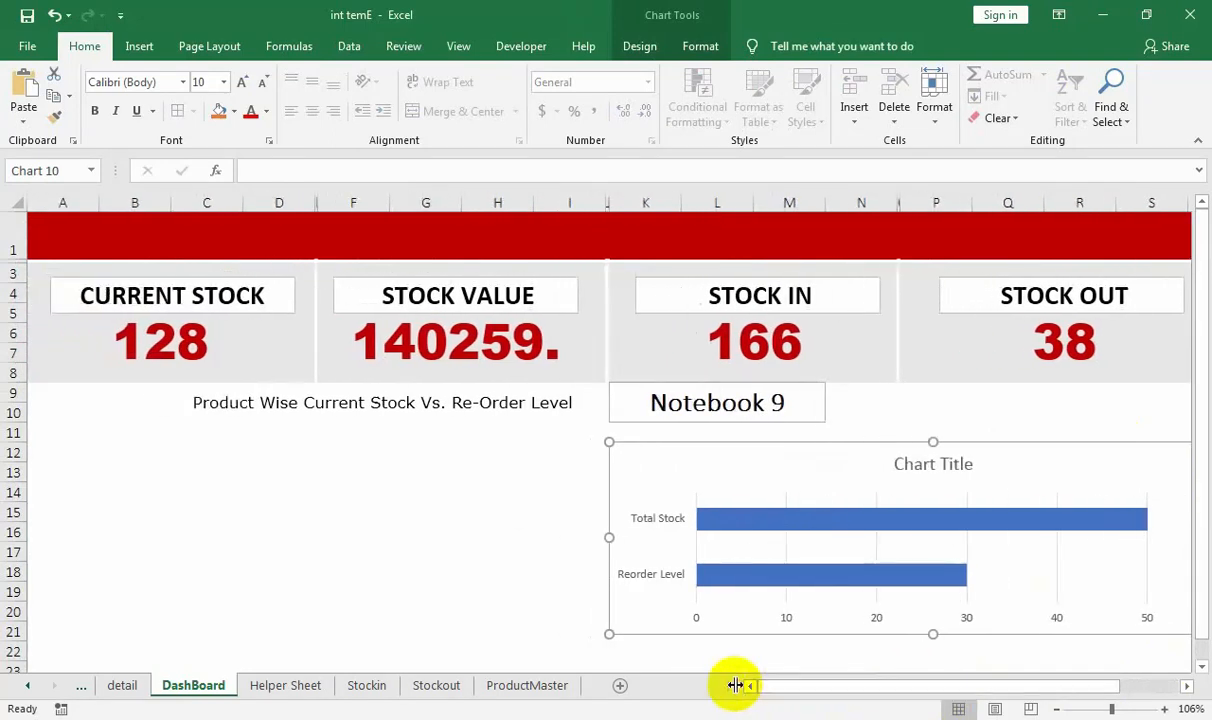
left_click_drag(609, 537, 682, 537)
left_click_drag(749, 446, 677, 440)
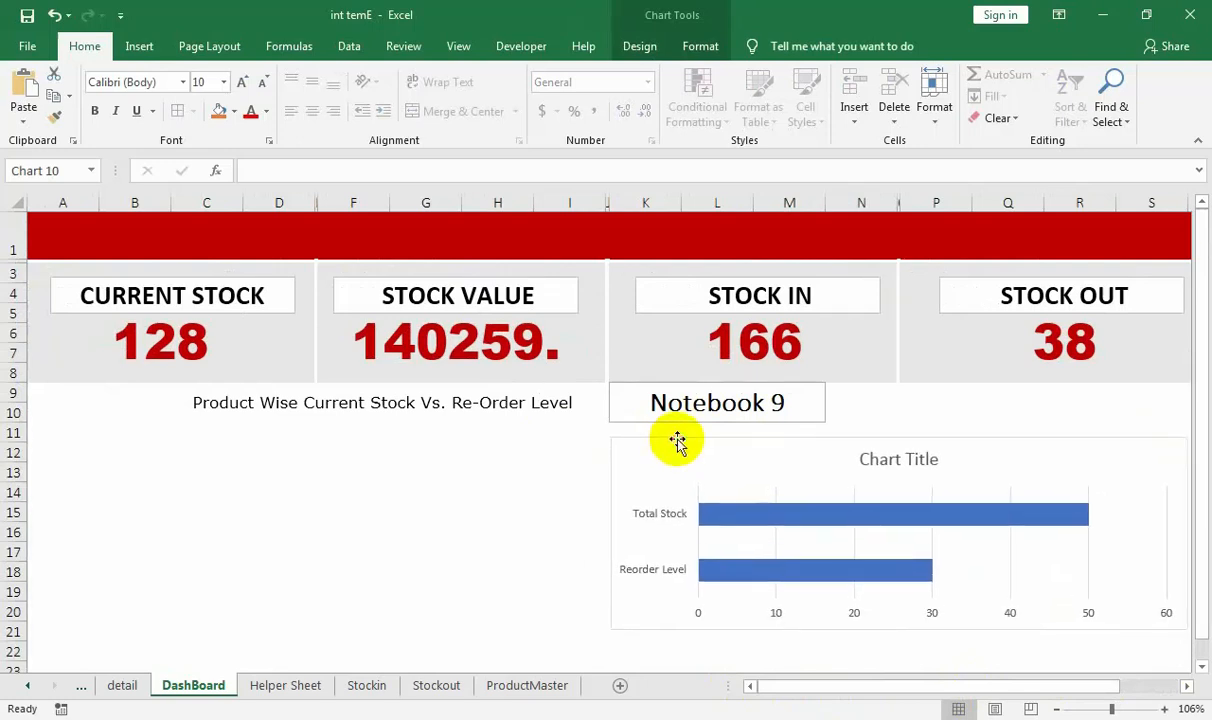
- Change the dashboard chart to the Stacked Bar variant that combines Reorder Level and Total Stock in a single bar
right_click(718, 447)
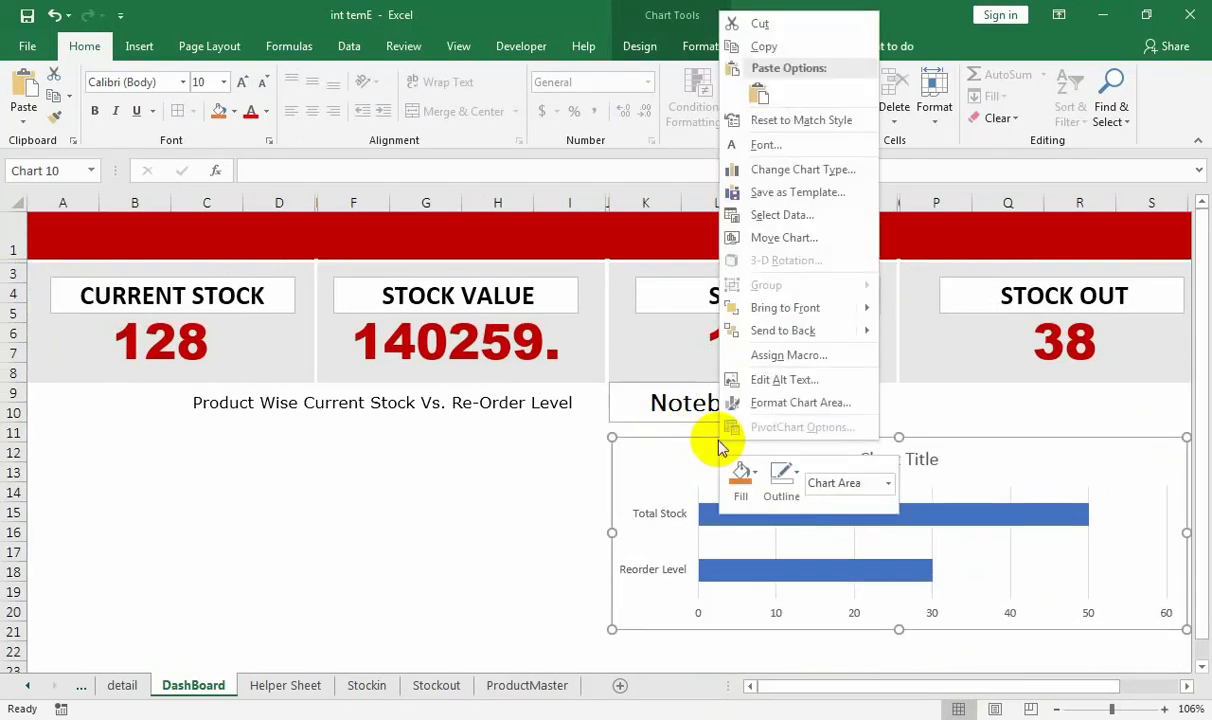
left_click(694, 443)
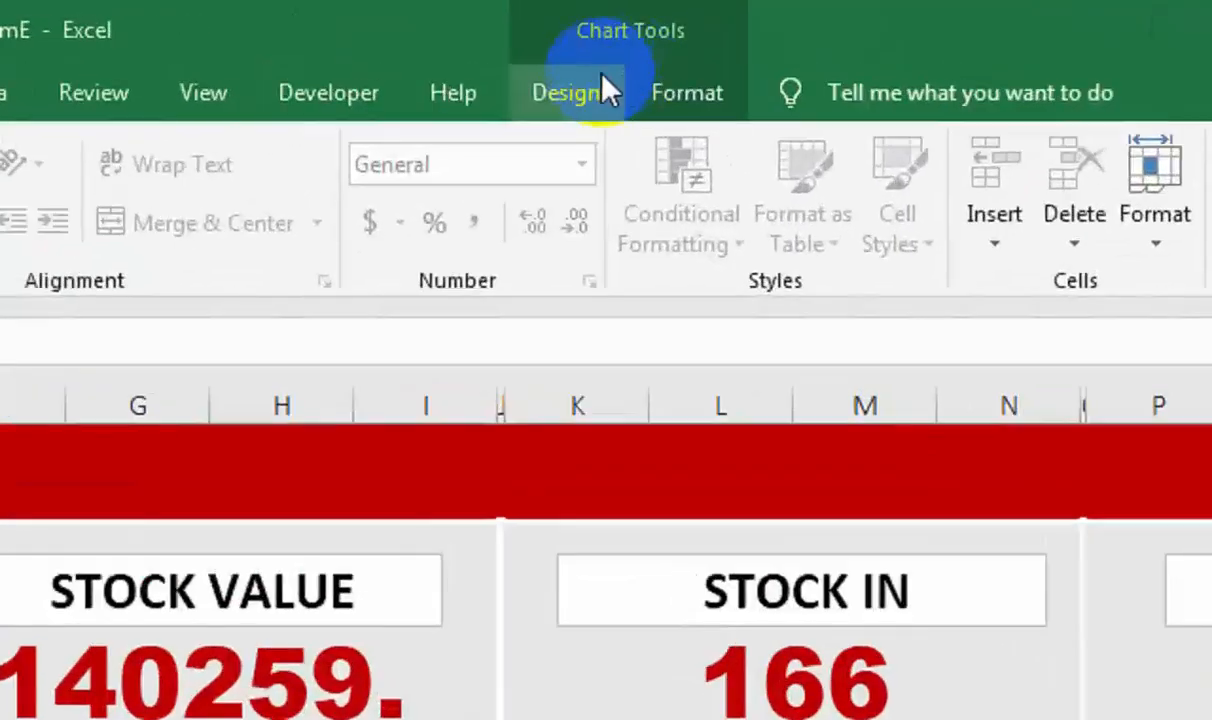
left_click(646, 50)
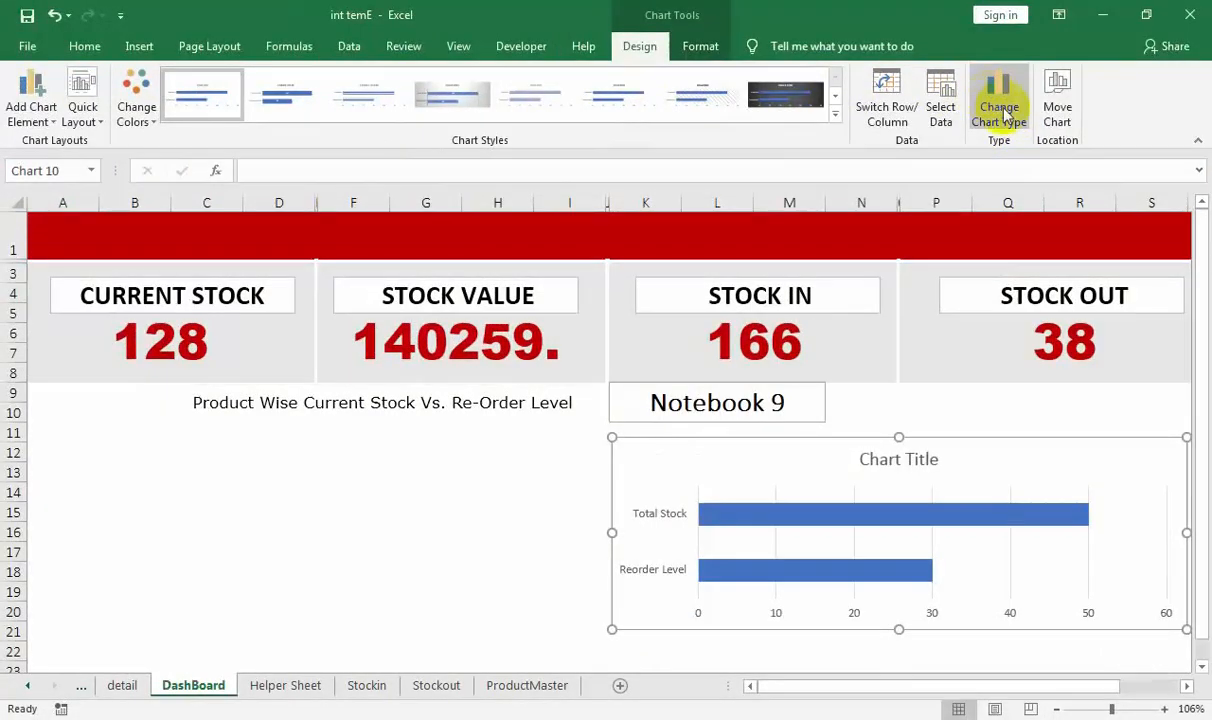
left_click(1005, 117)
mouse_move(698, 233)
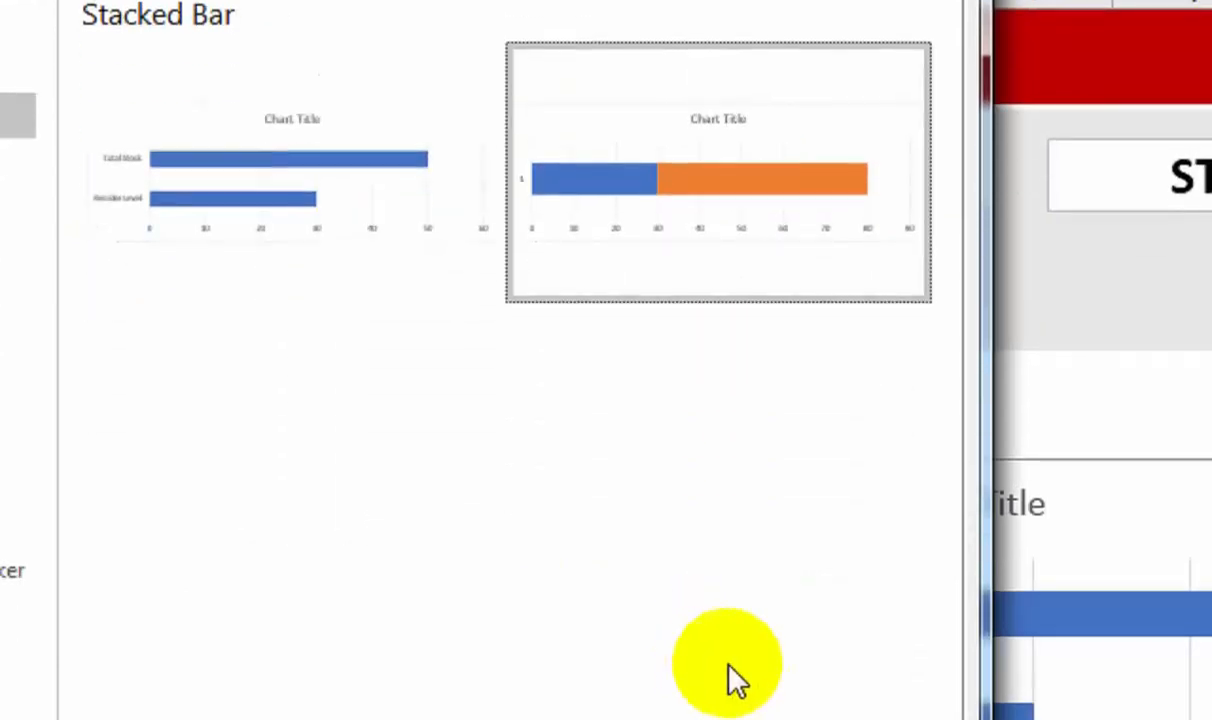
left_click(760, 584)
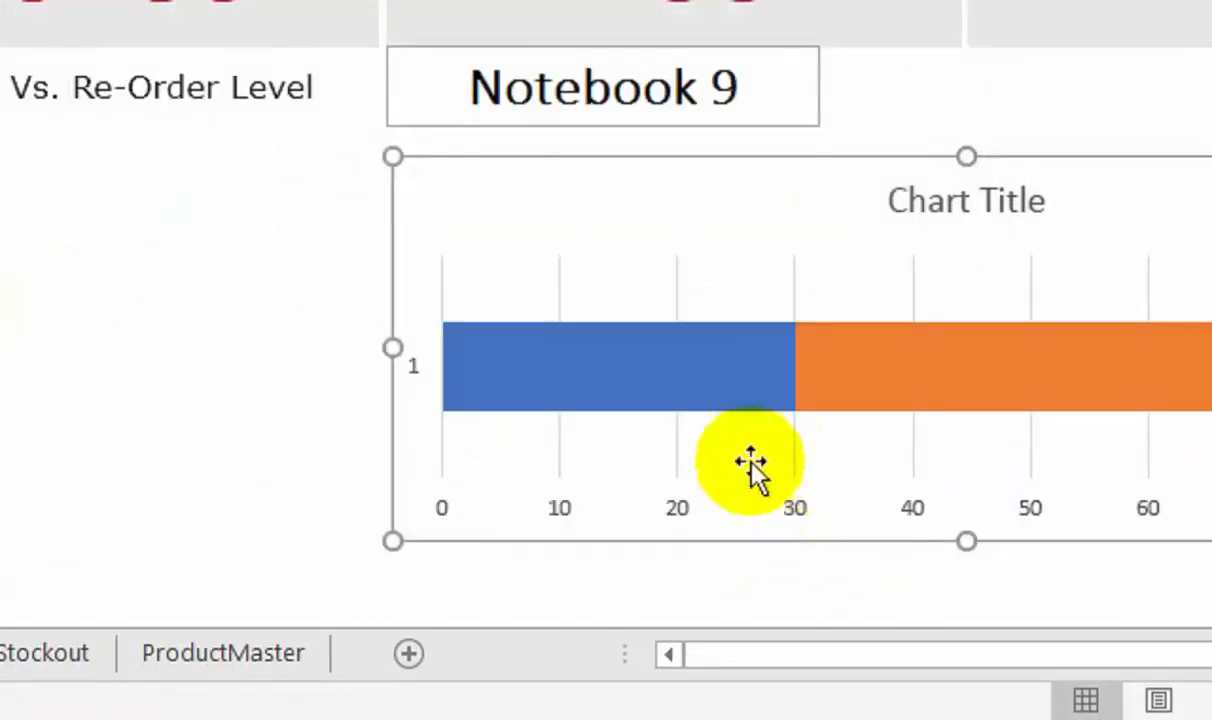
- Add data labels to the Total Stock series in the dashboard chart
right_click(975, 373)
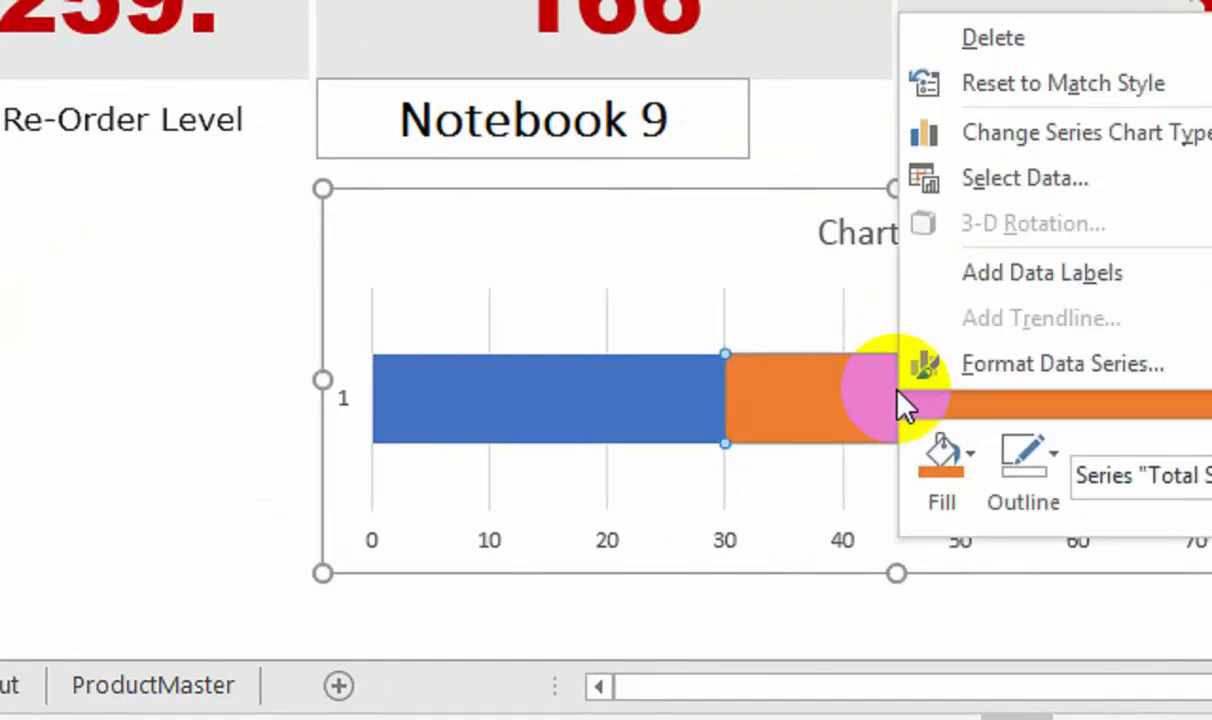
mouse_move(1150, 272)
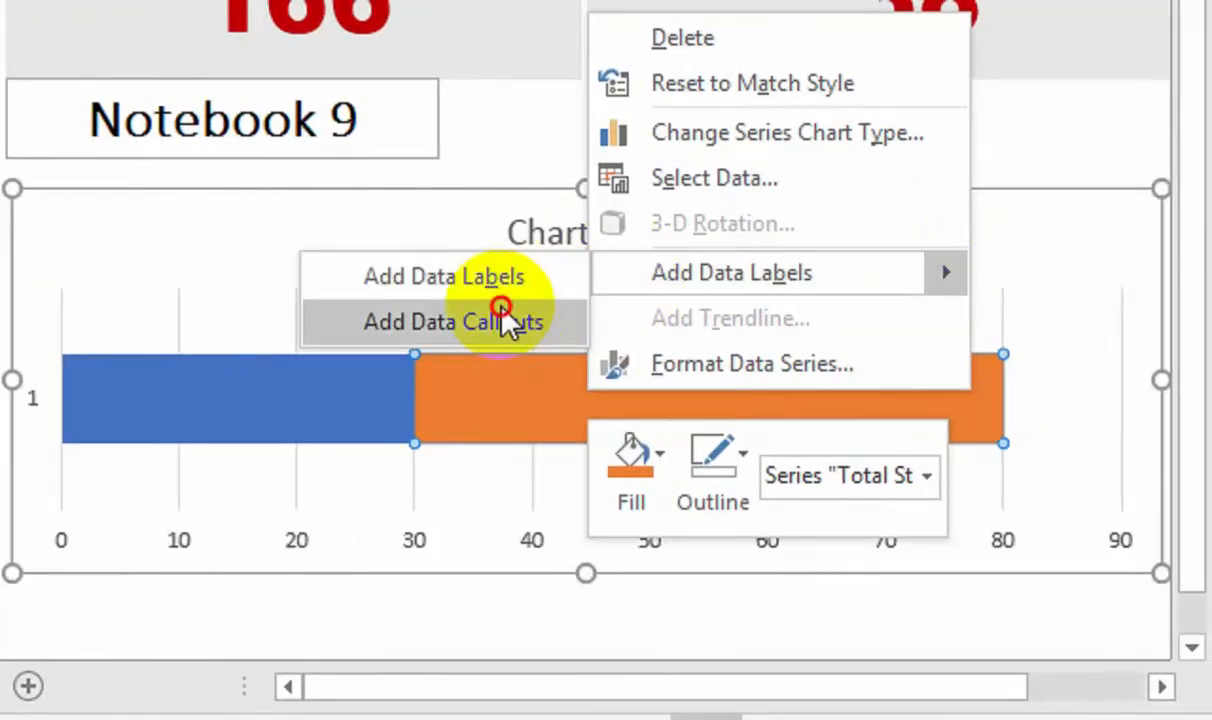
left_click(505, 273)
- Make the Total Stock data label bold and set its font size to 24
left_click(690, 392)
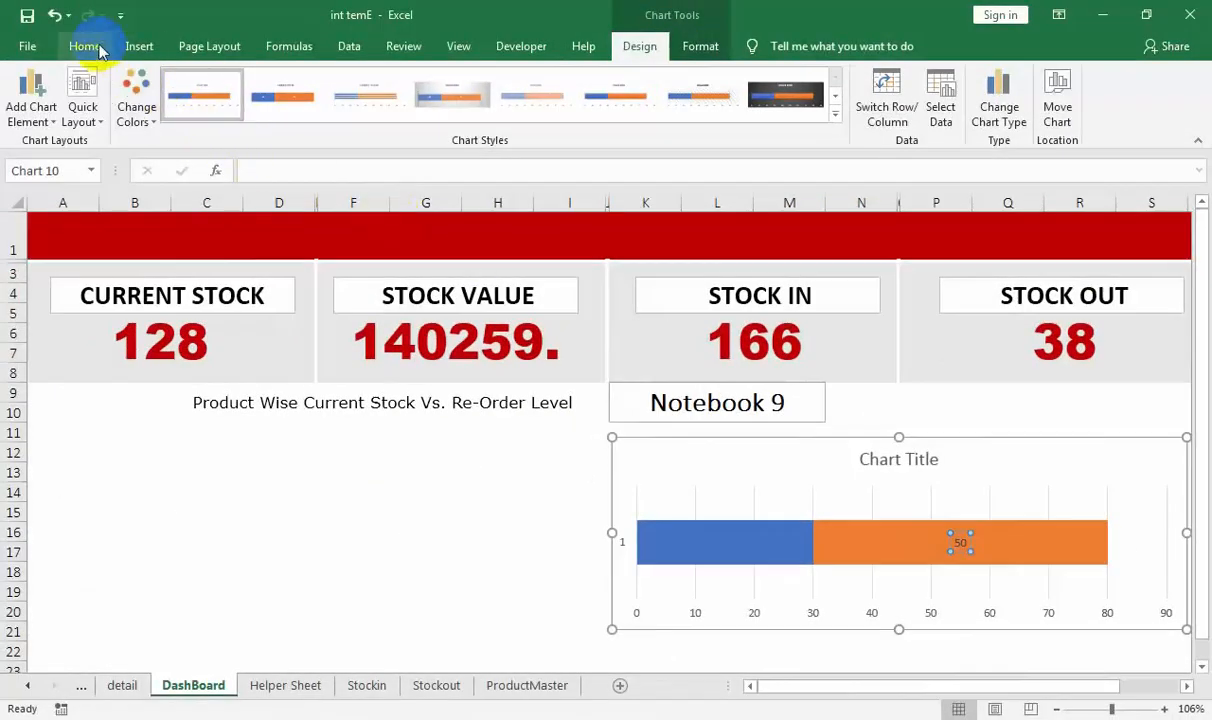
left_click(86, 46)
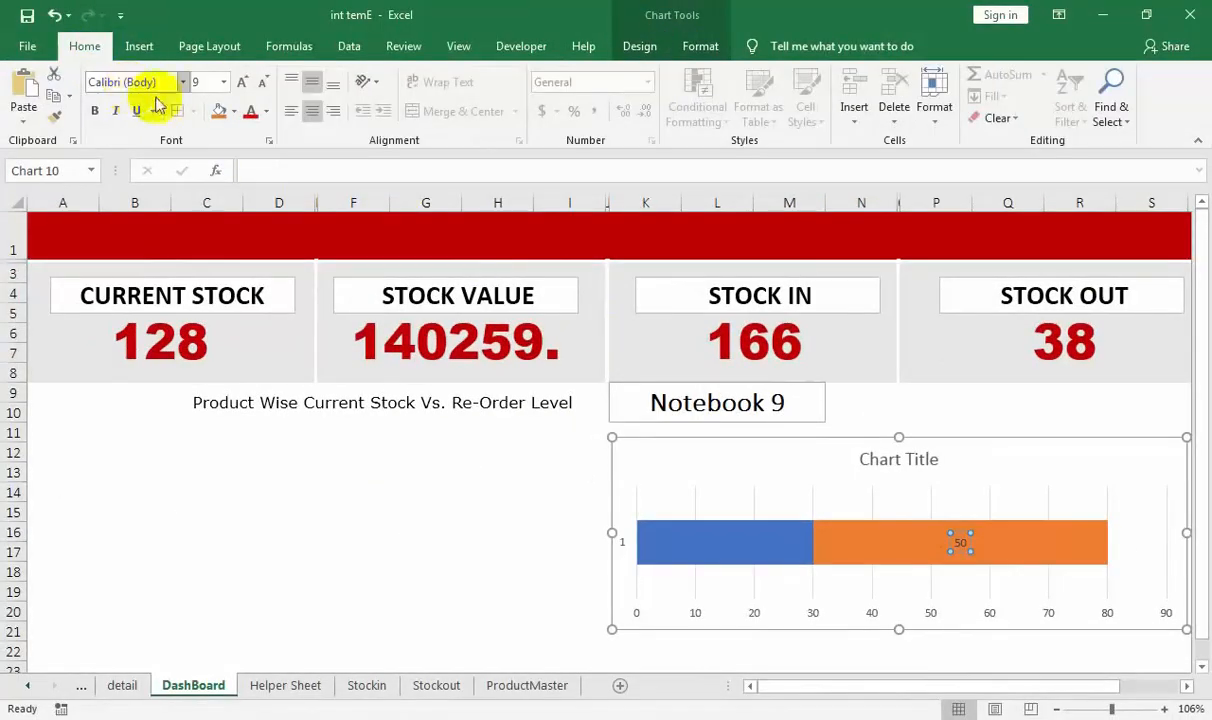
left_click(104, 115)
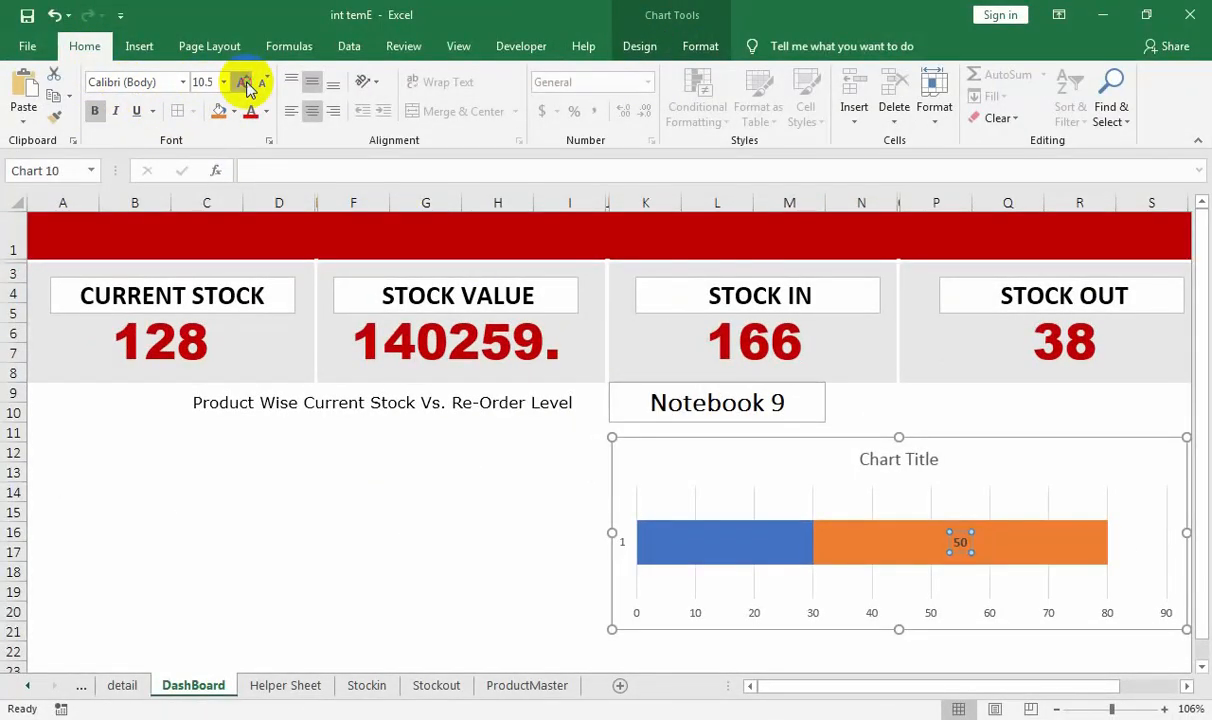
left_click(249, 83)
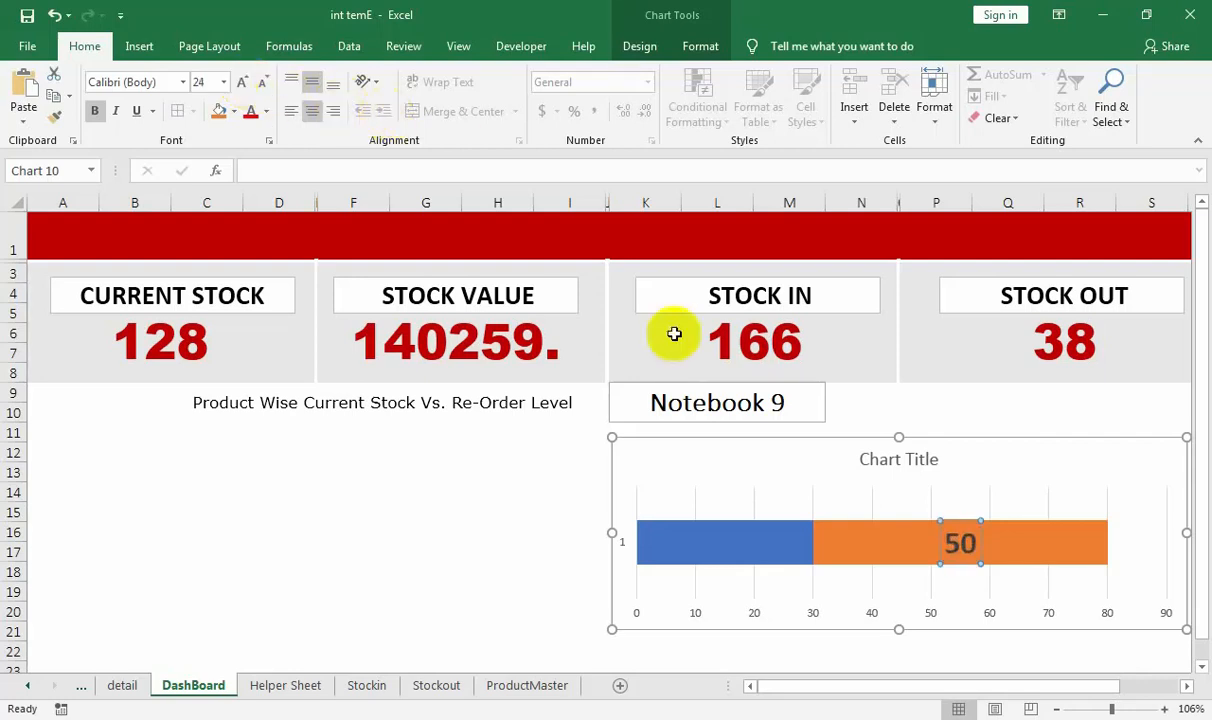
- Add series lines to the stacked bar chart
left_click(826, 547)
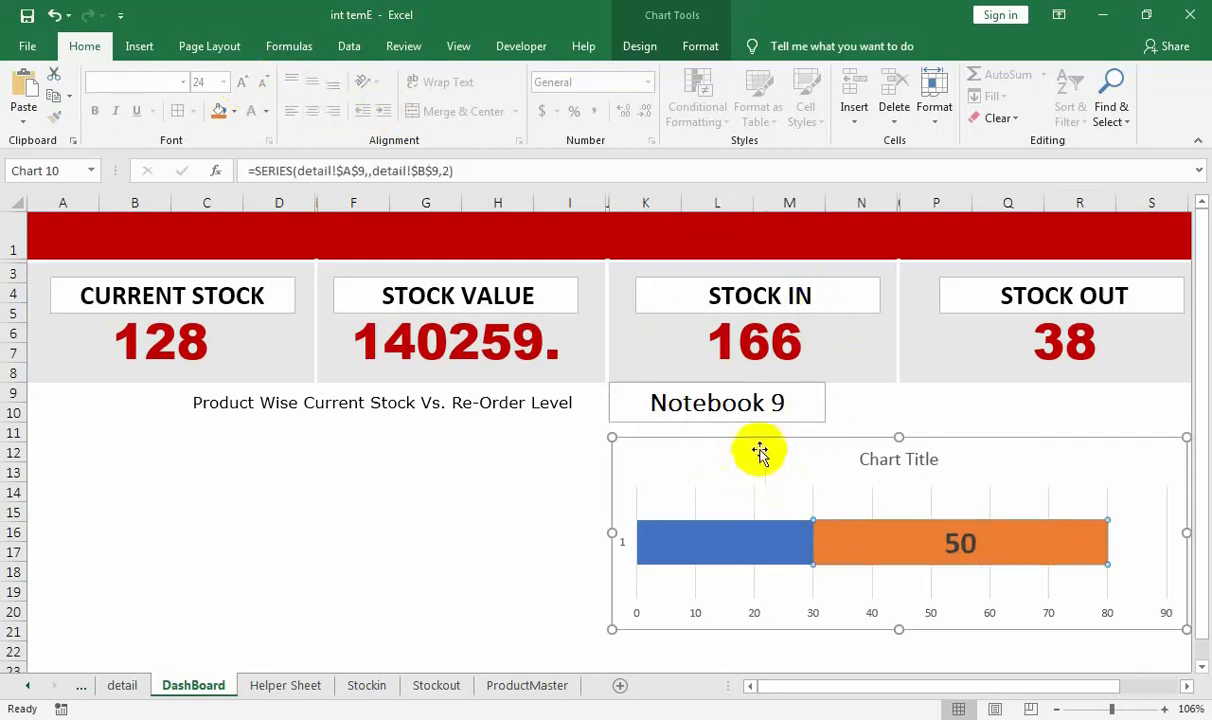
left_click(700, 46)
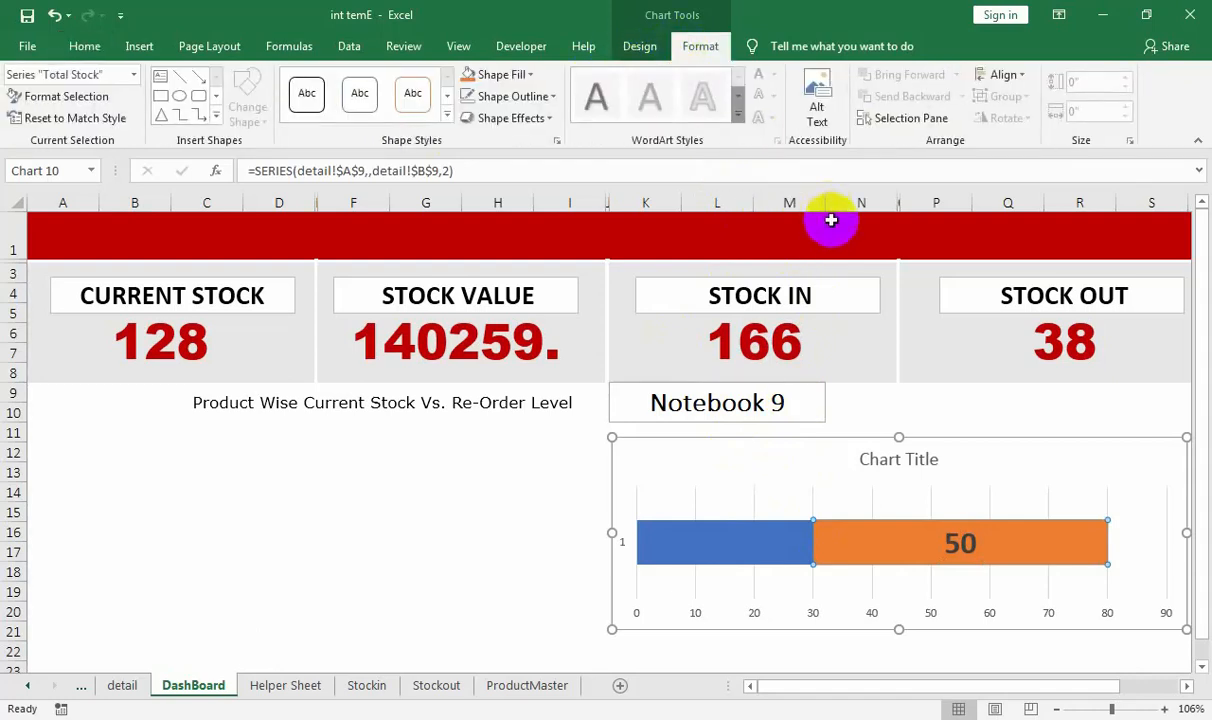
left_click(640, 46)
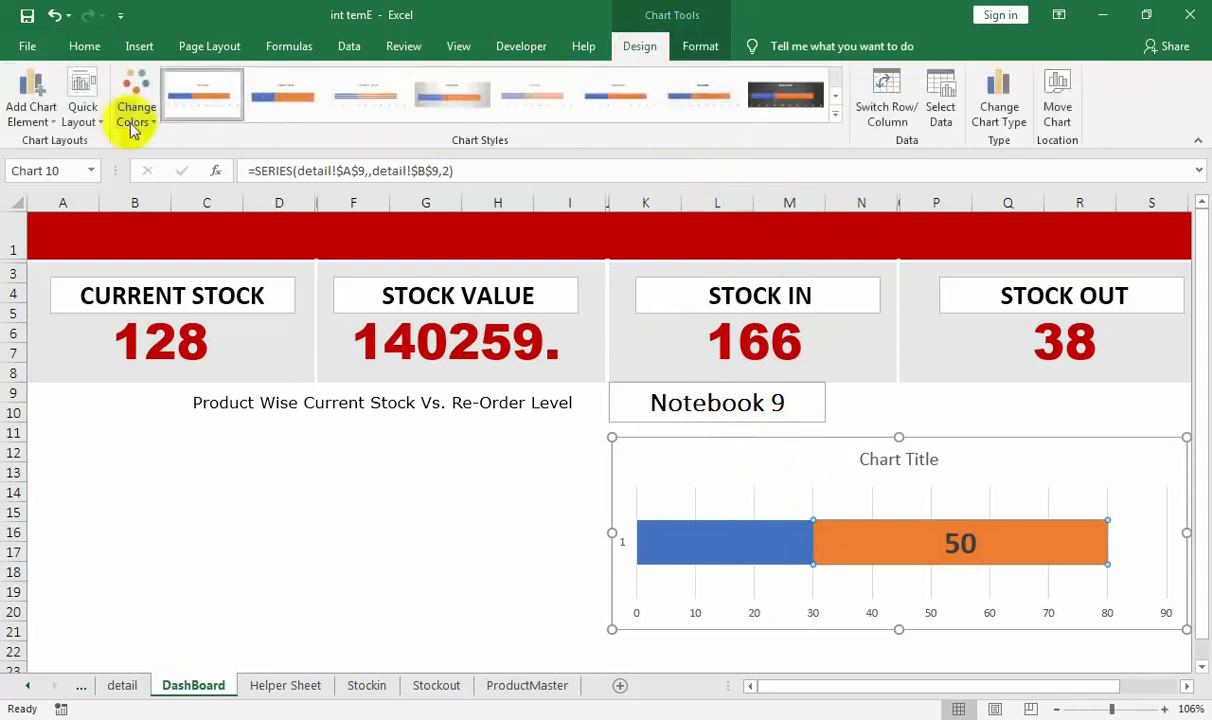
left_click(36, 118)
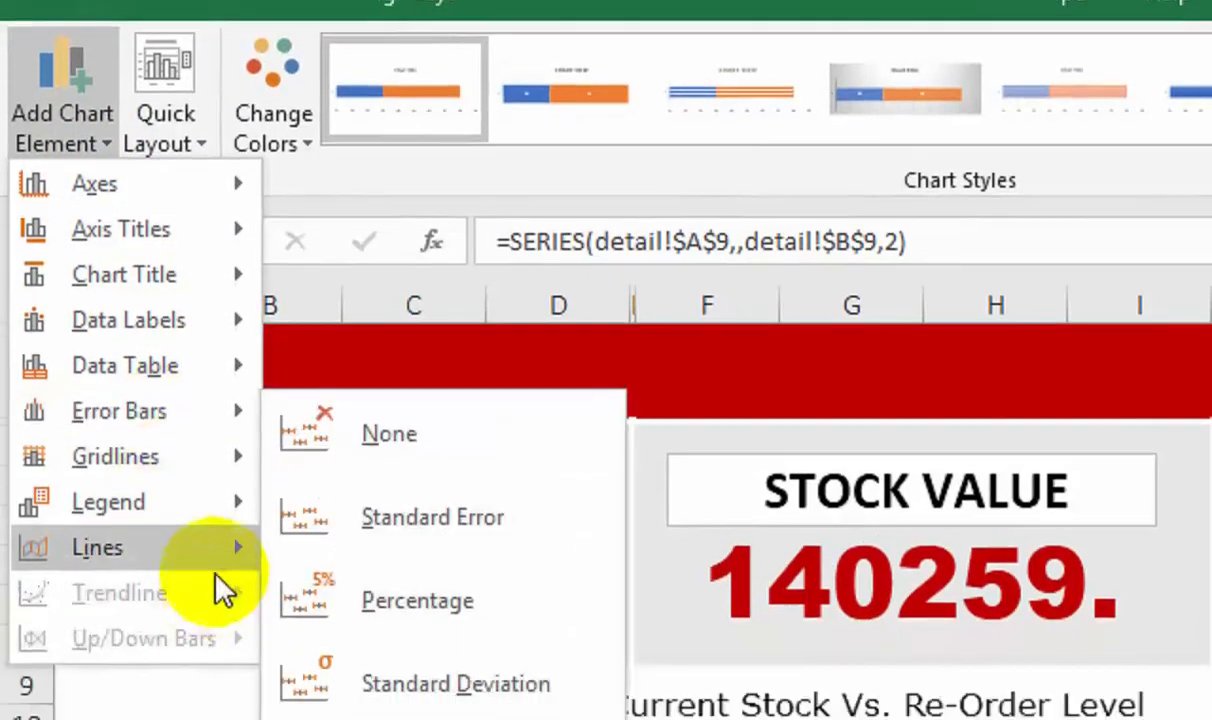
mouse_move(215, 550)
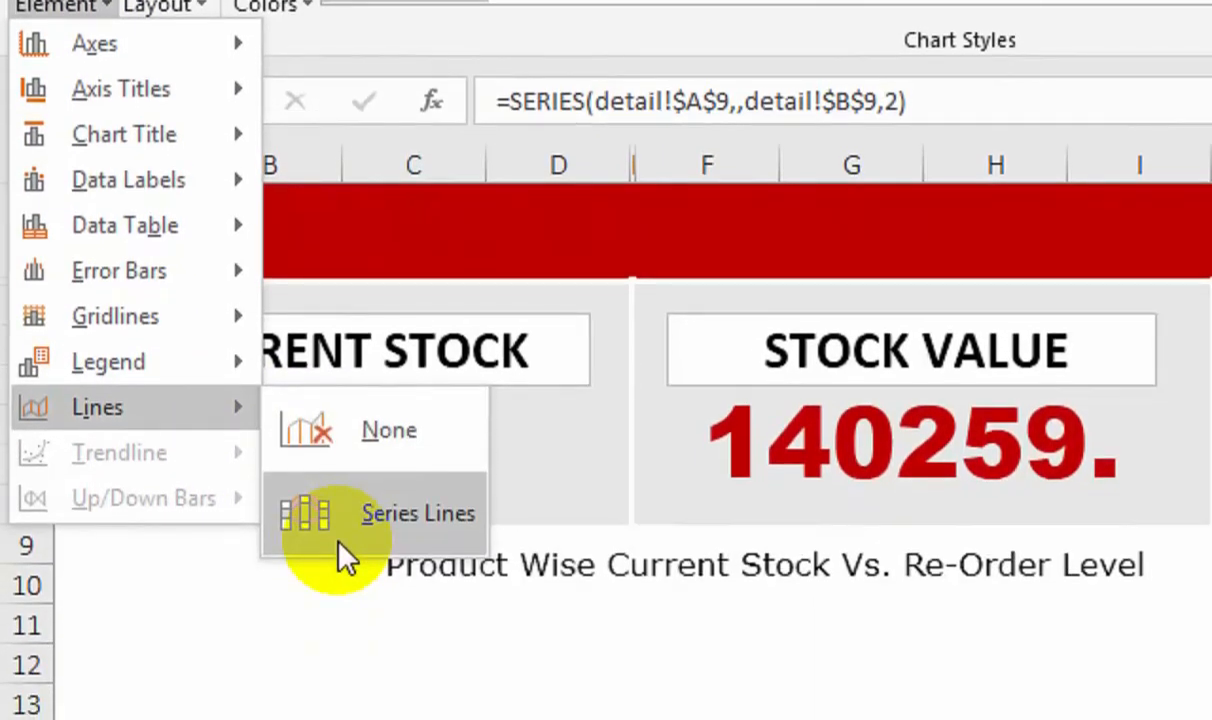
left_click(352, 533)
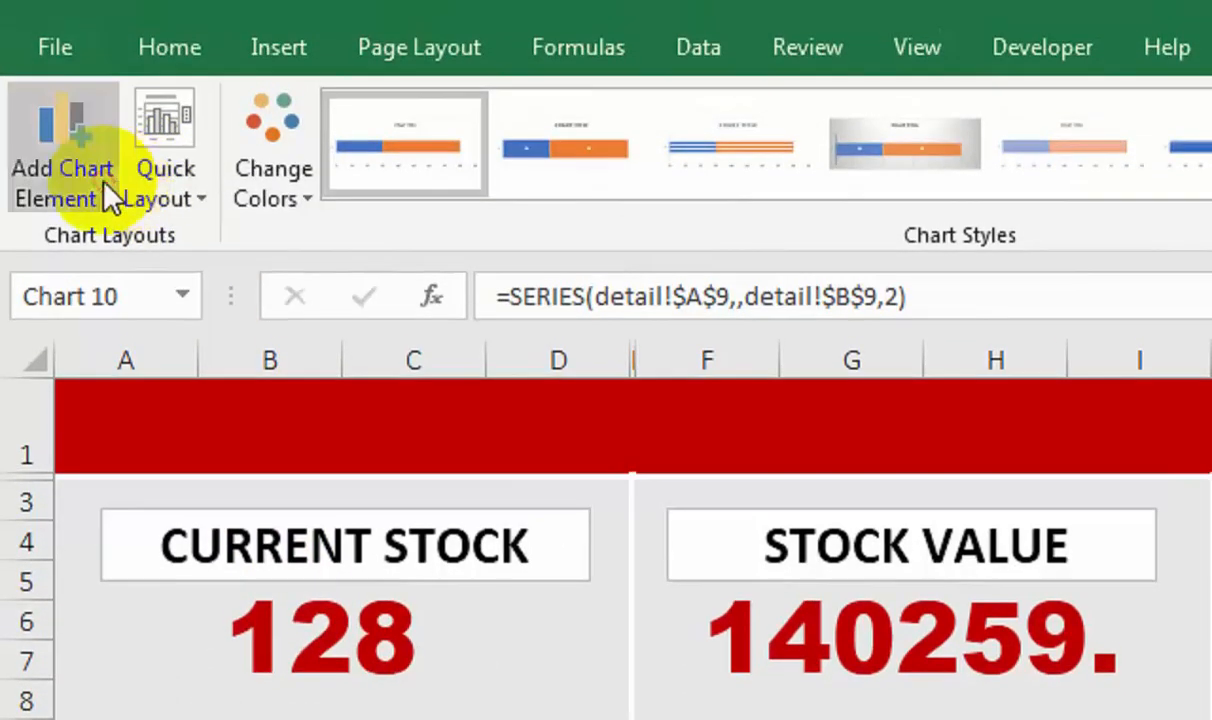
- Add a legend below the plot area of the stacked bar chart
left_click(58, 5)
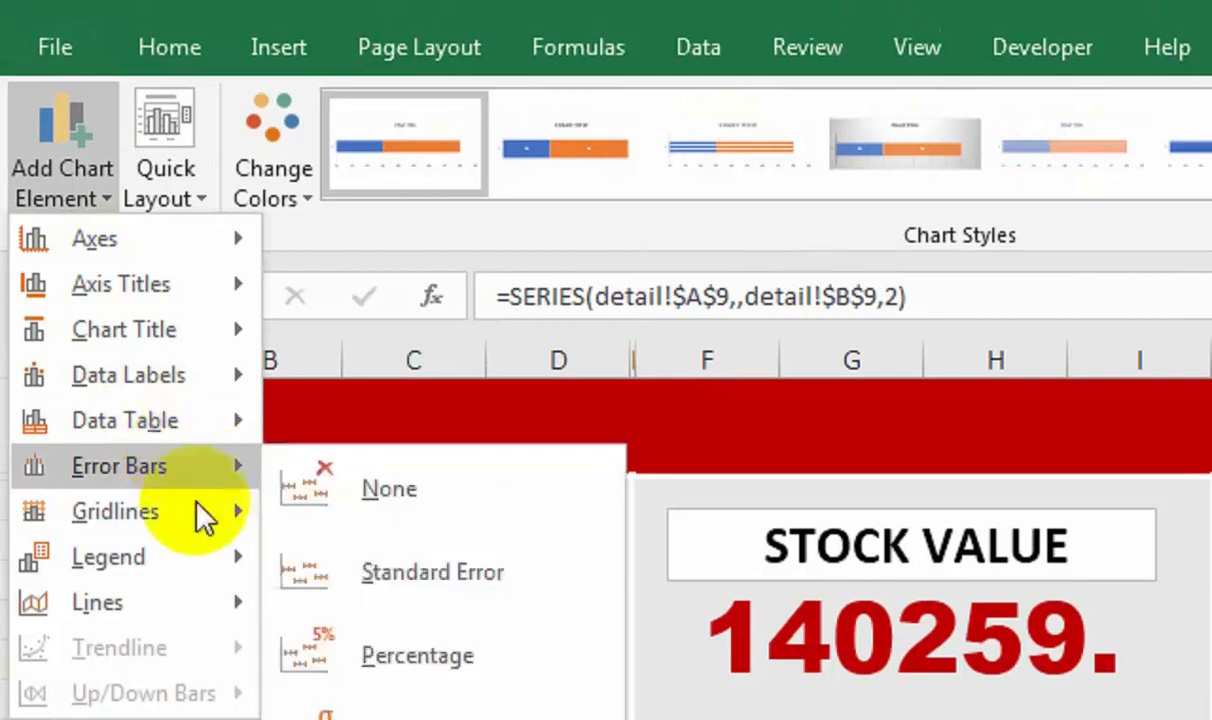
mouse_move(214, 565)
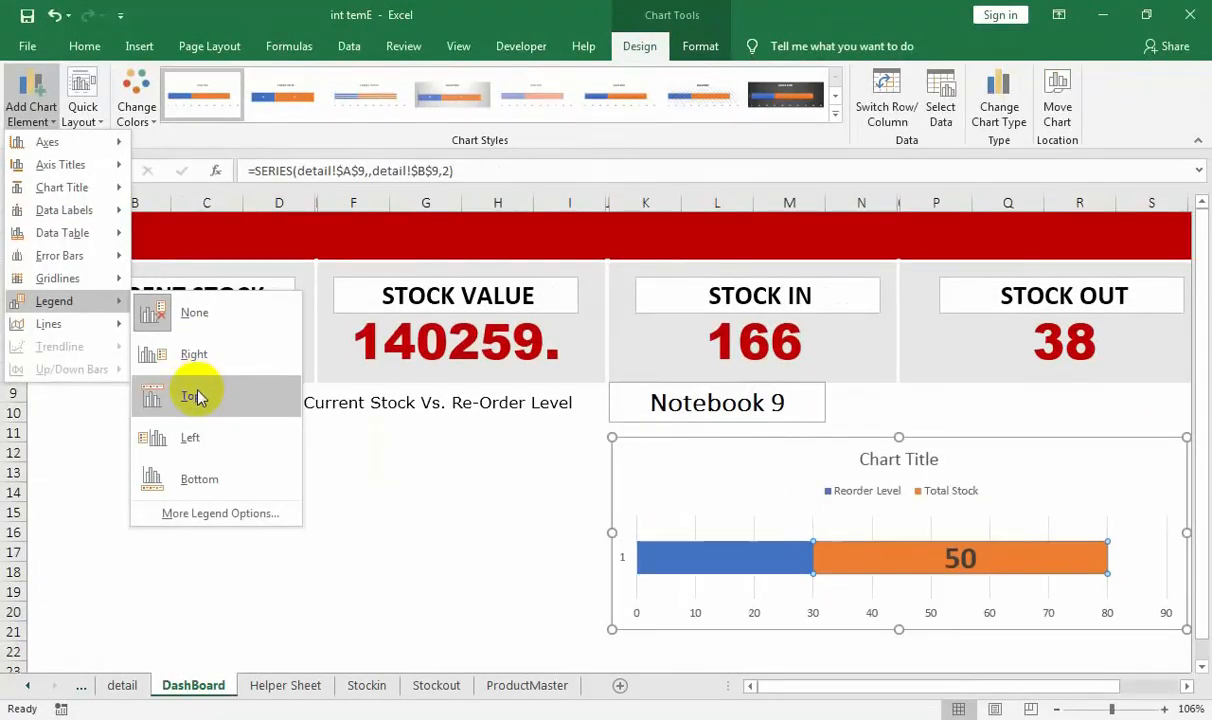
left_click(202, 479)
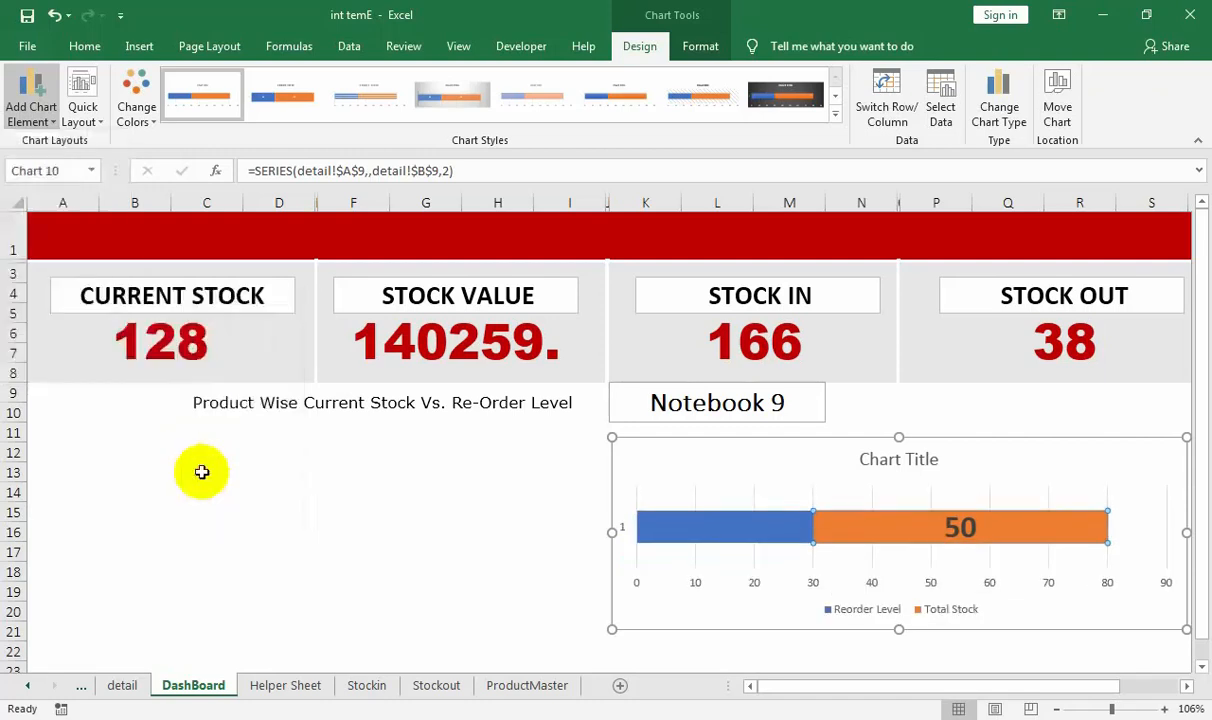
- Link the chart title to the product name in cell B7 of the detail sheet
left_click(898, 455)
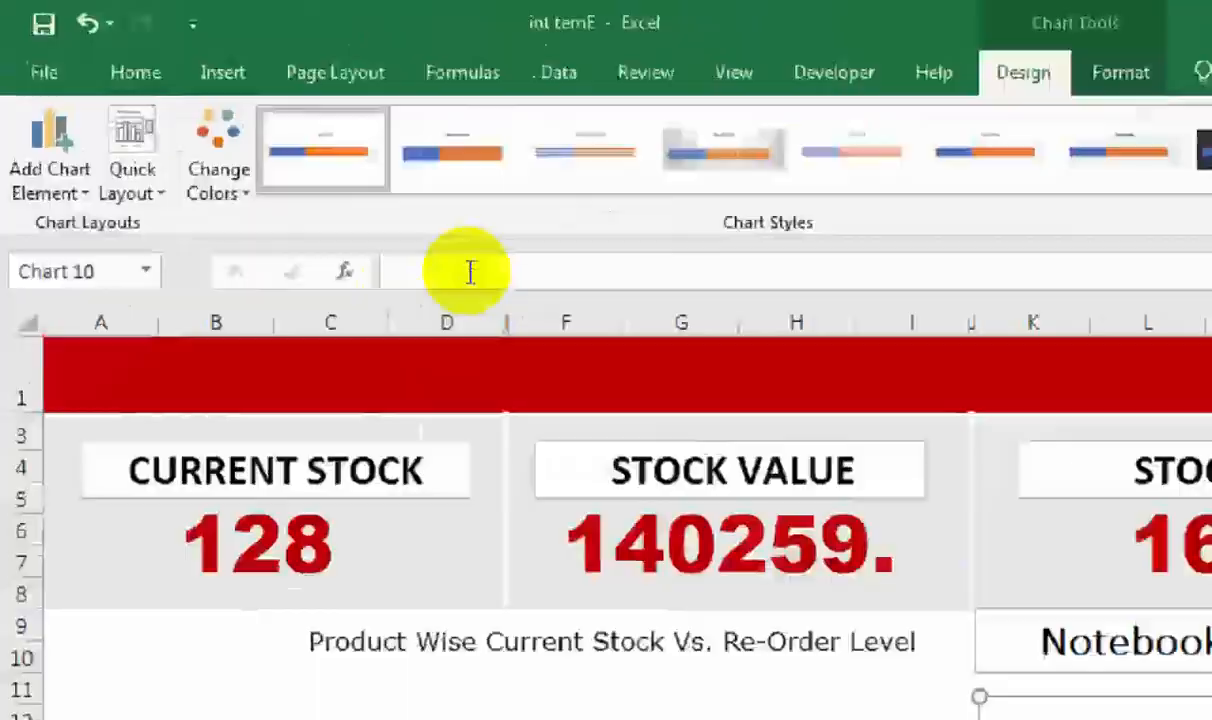
left_click(285, 171)
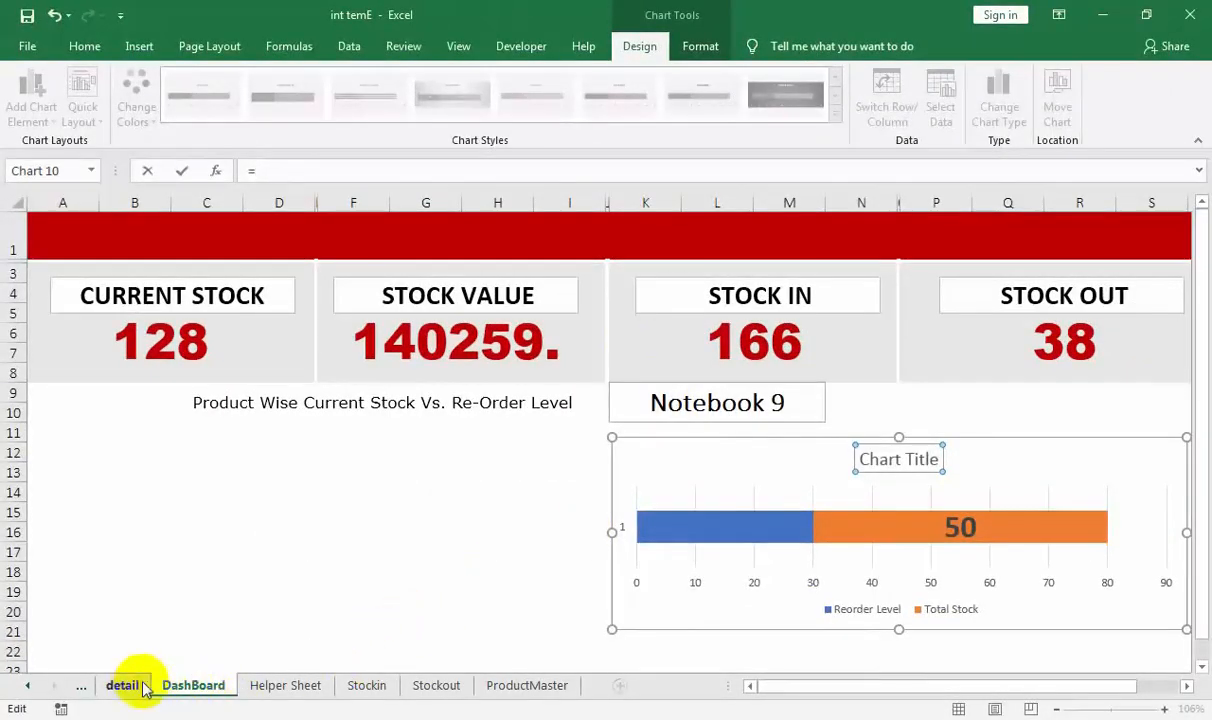
left_click(138, 686)
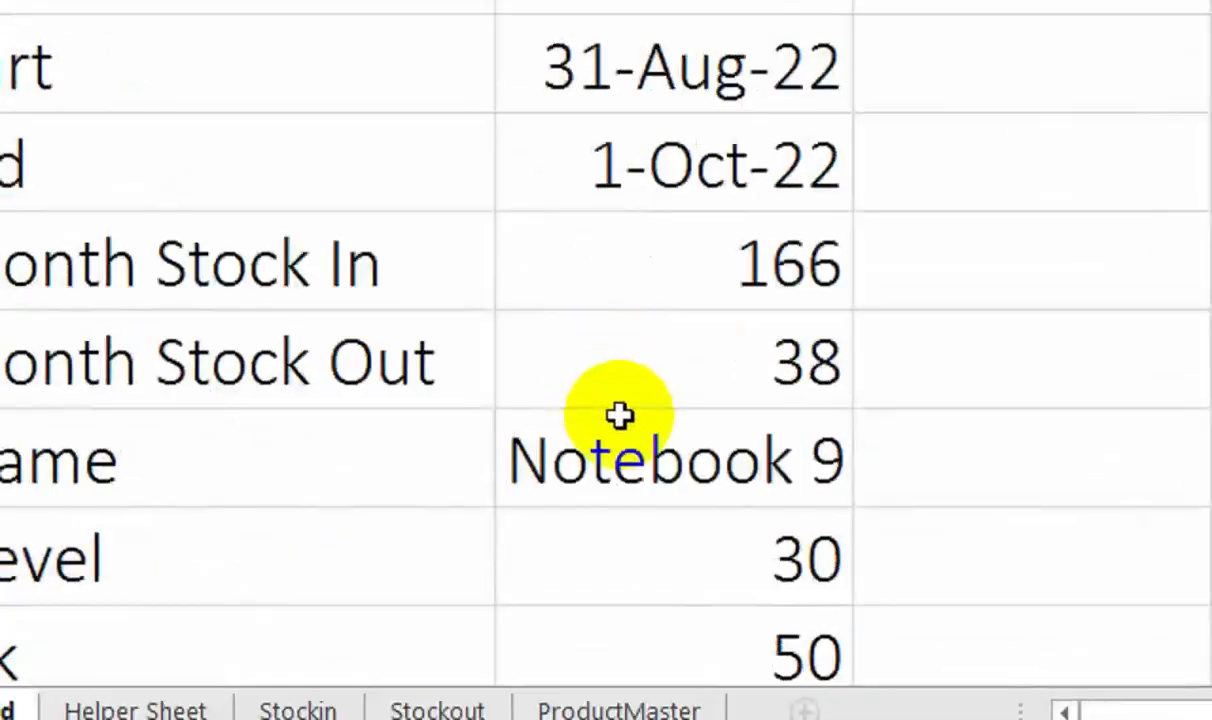
left_click(619, 415)
key("Return")
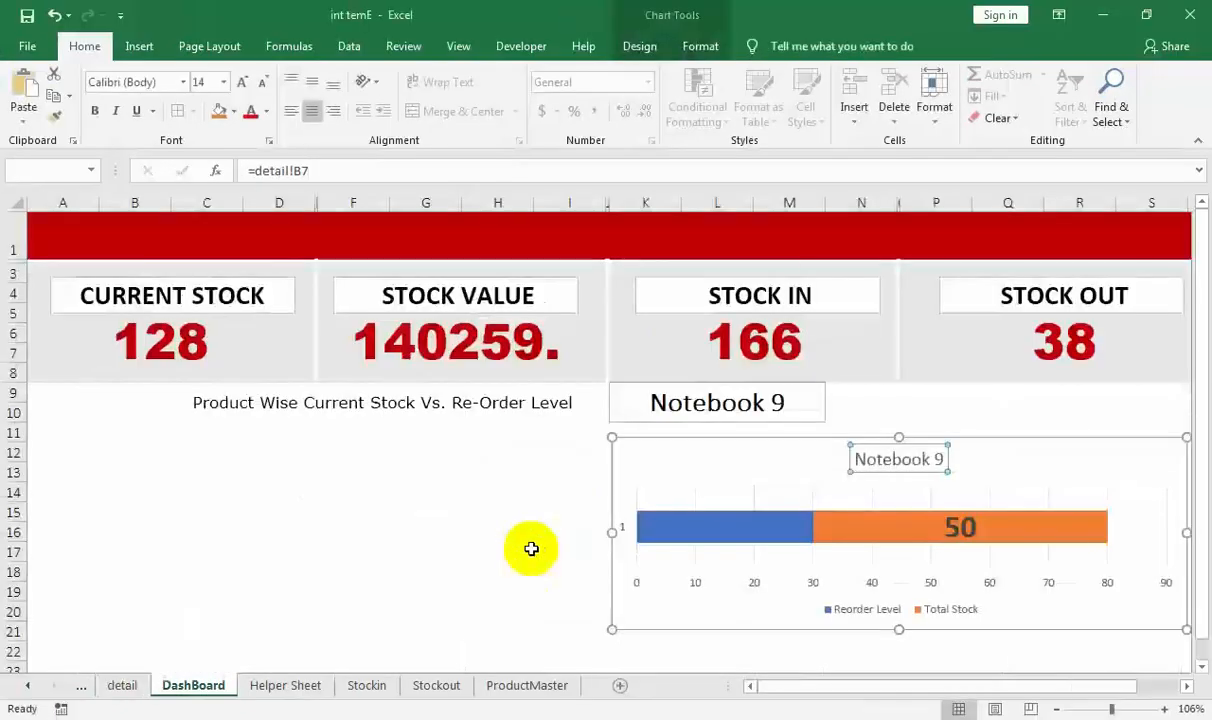
- Choose Power Bot as the product in cell K9 of the dashboard
left_click(814, 407)
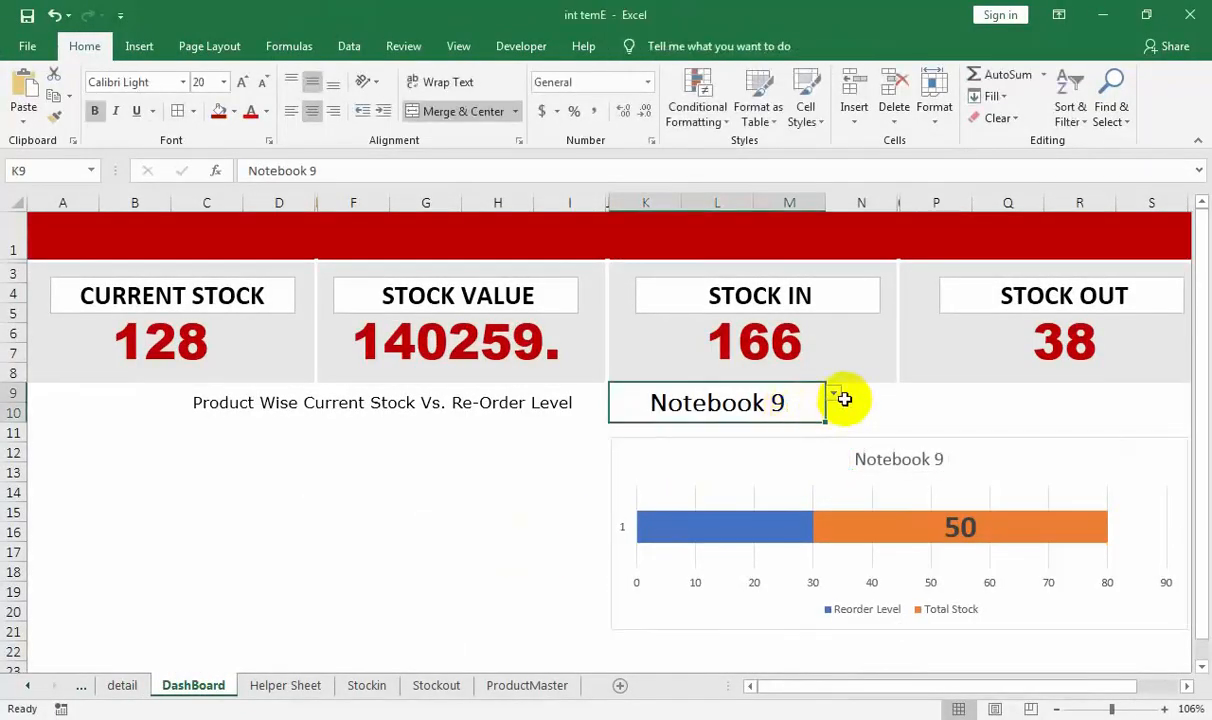
left_click(835, 397)
left_click(795, 432)
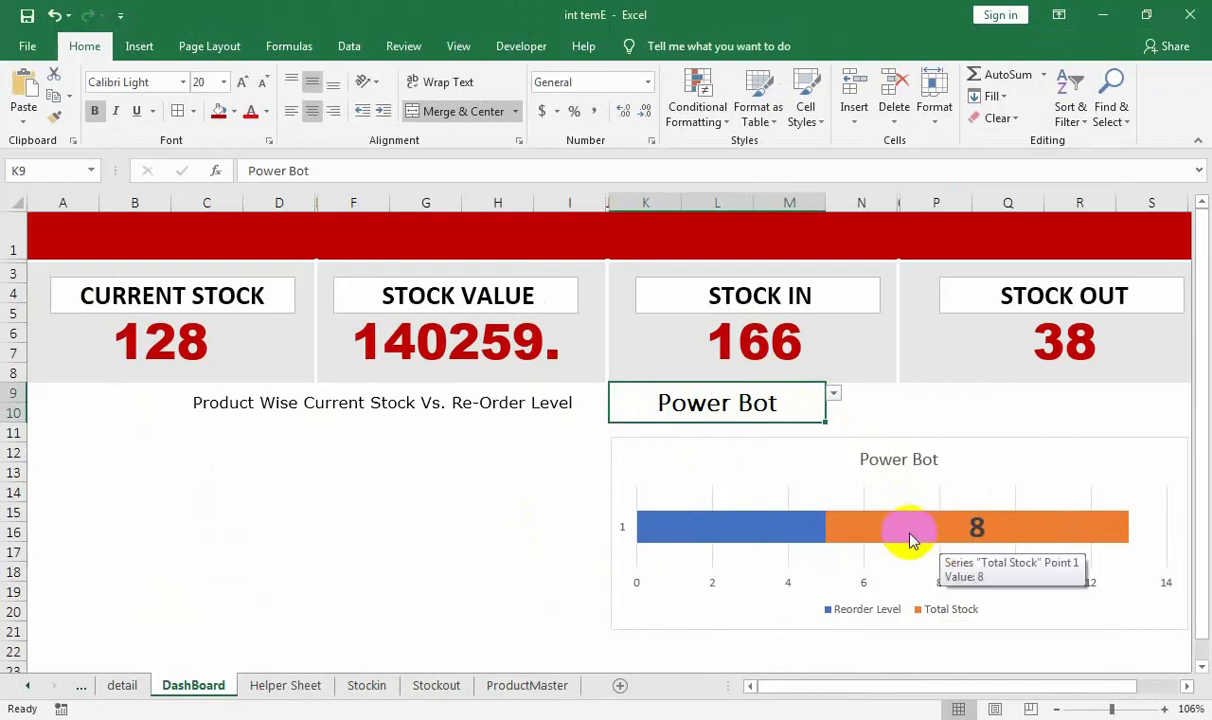
- Apply the chart style with a grey gradient background and white data labels to the stacked bar chart
left_click(870, 535)
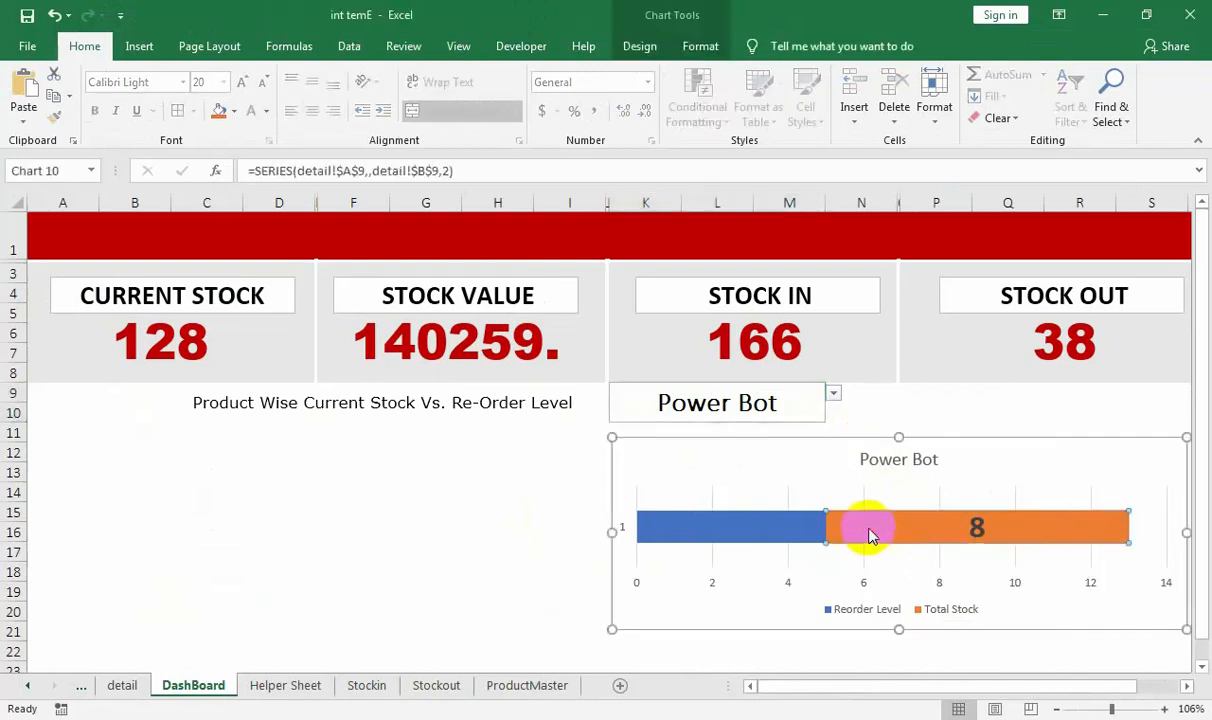
left_click(695, 50)
left_click(635, 48)
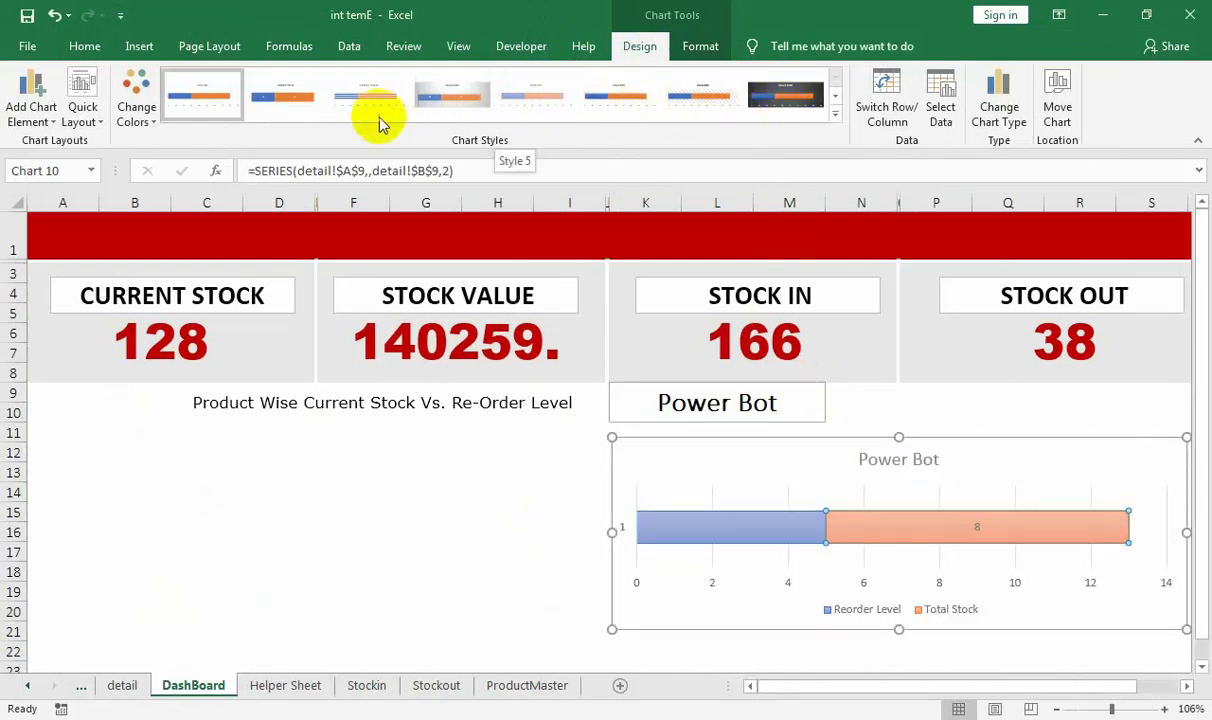
left_click(433, 101)
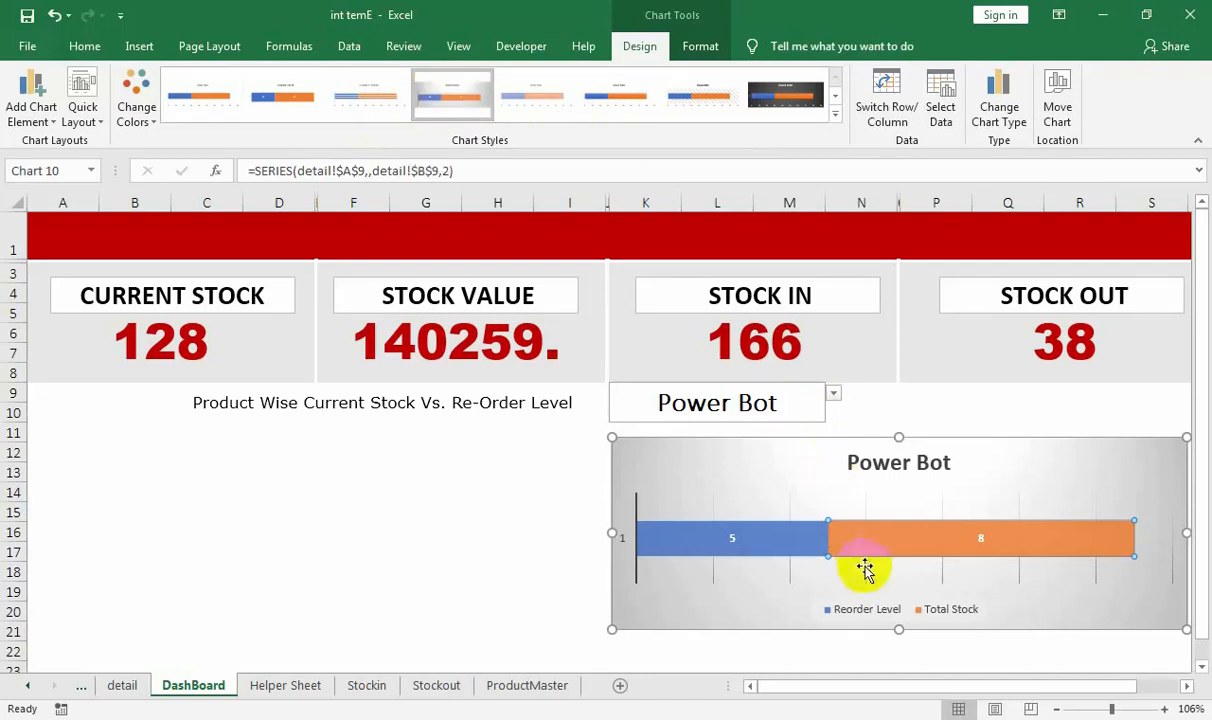
- Fill the Total Stock bar segment with the standard dark red colour
left_click(700, 46)
left_click(531, 74)
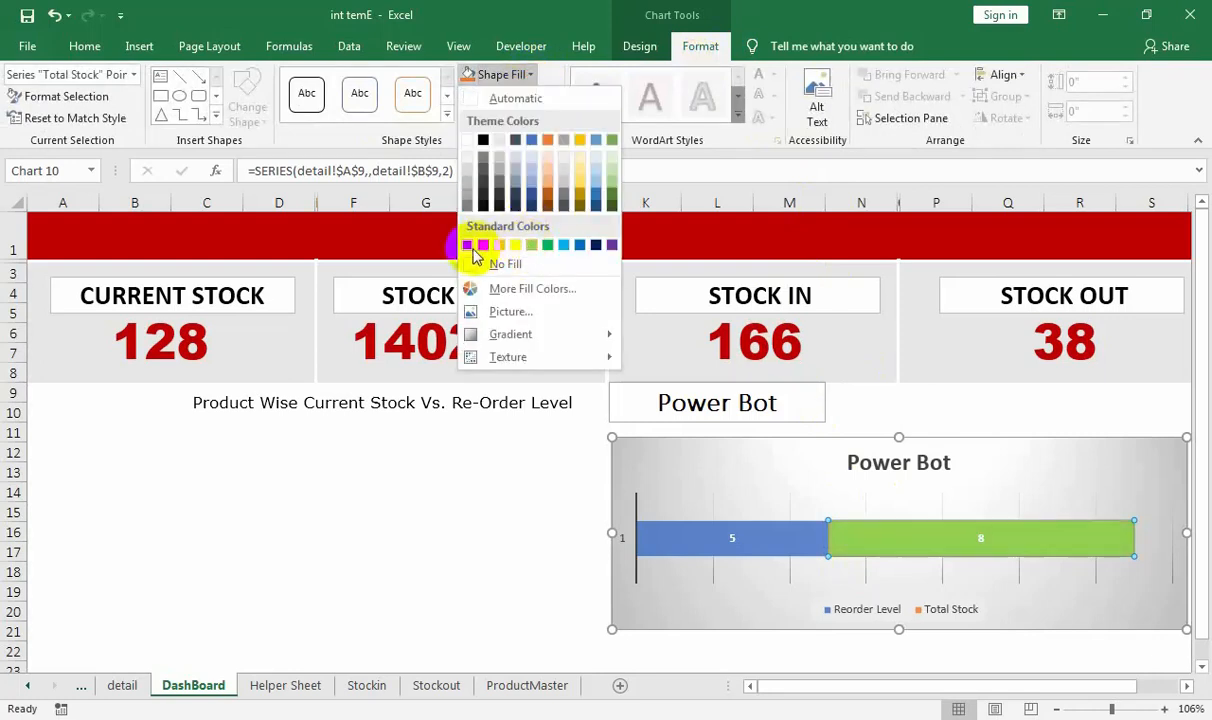
left_click(467, 246)
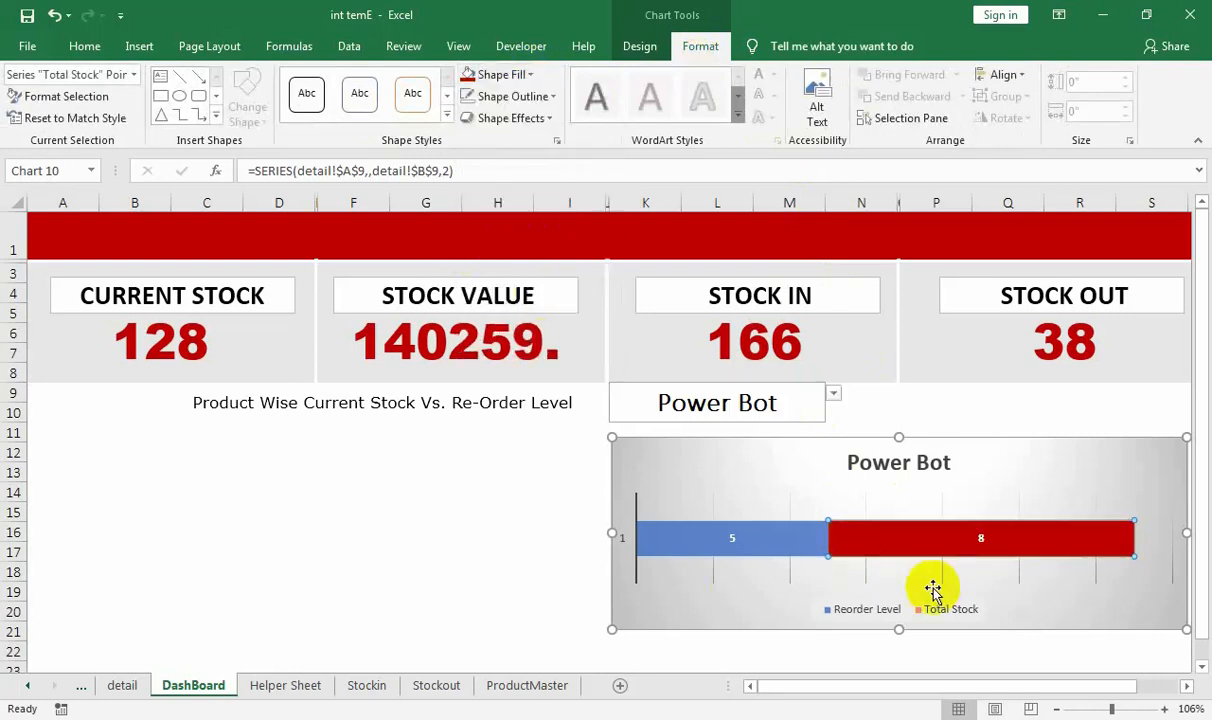
left_click(520, 608)
- Fill the Reorder Level bar segment with the standard light green colour
left_click(752, 540)
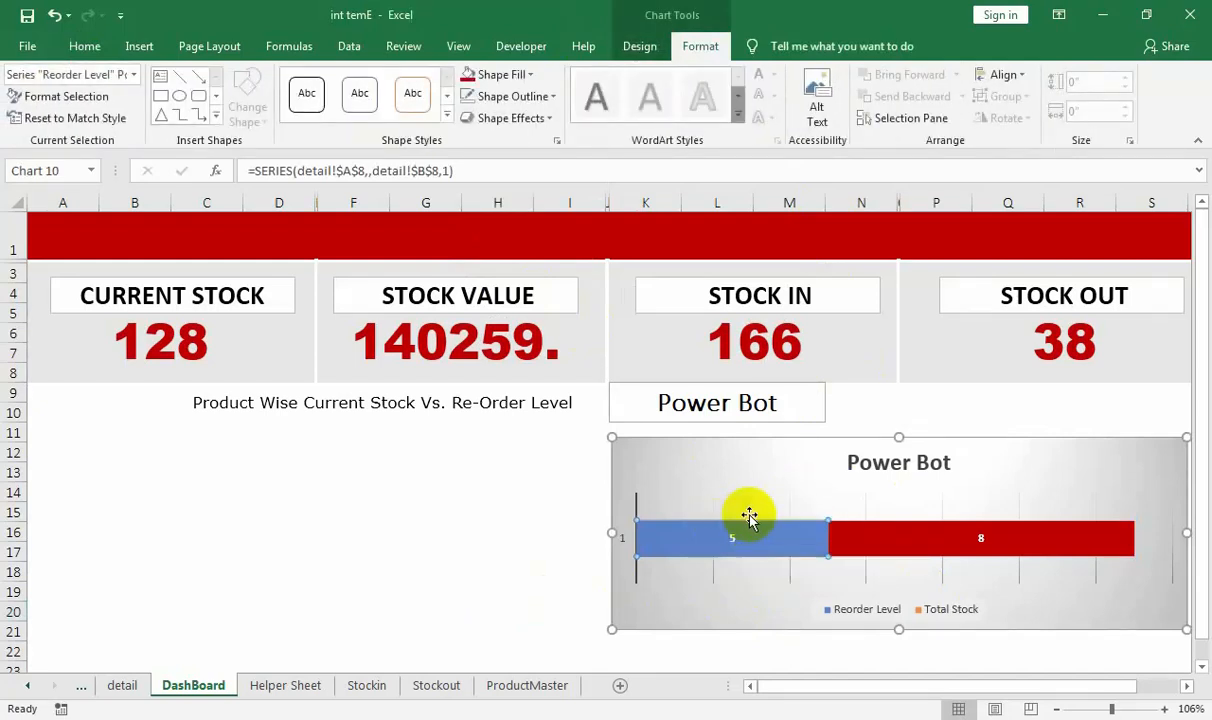
left_click(532, 76)
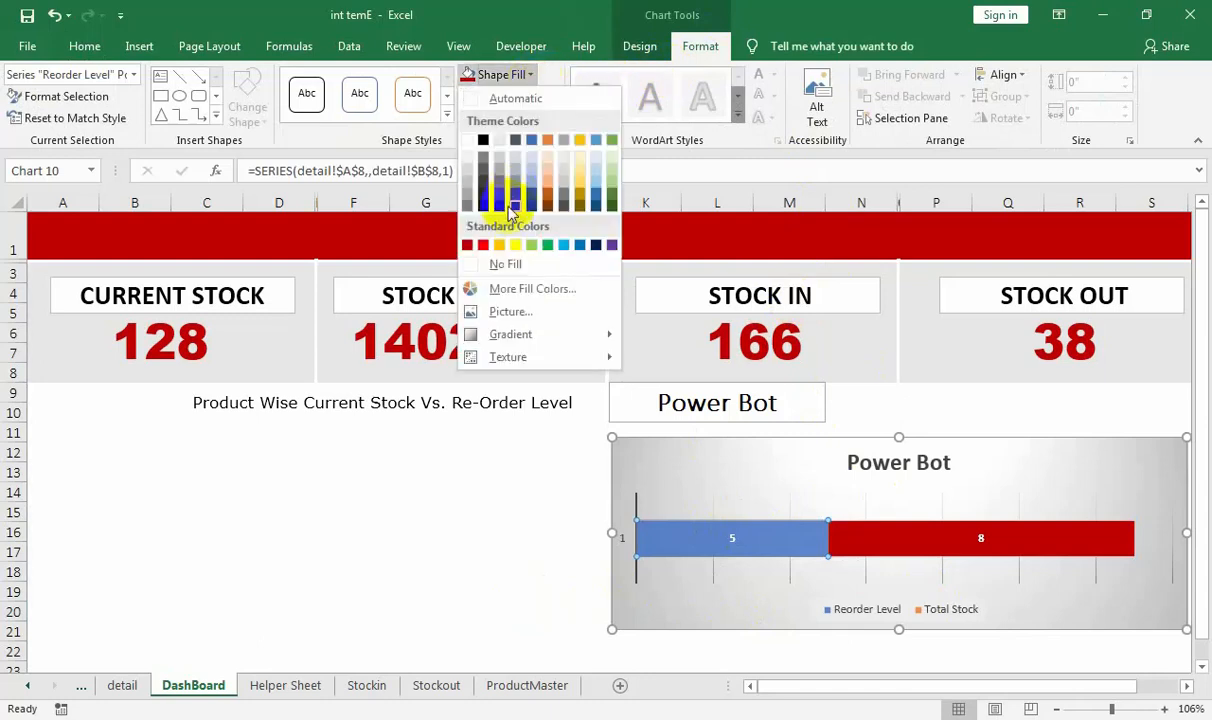
left_click(533, 245)
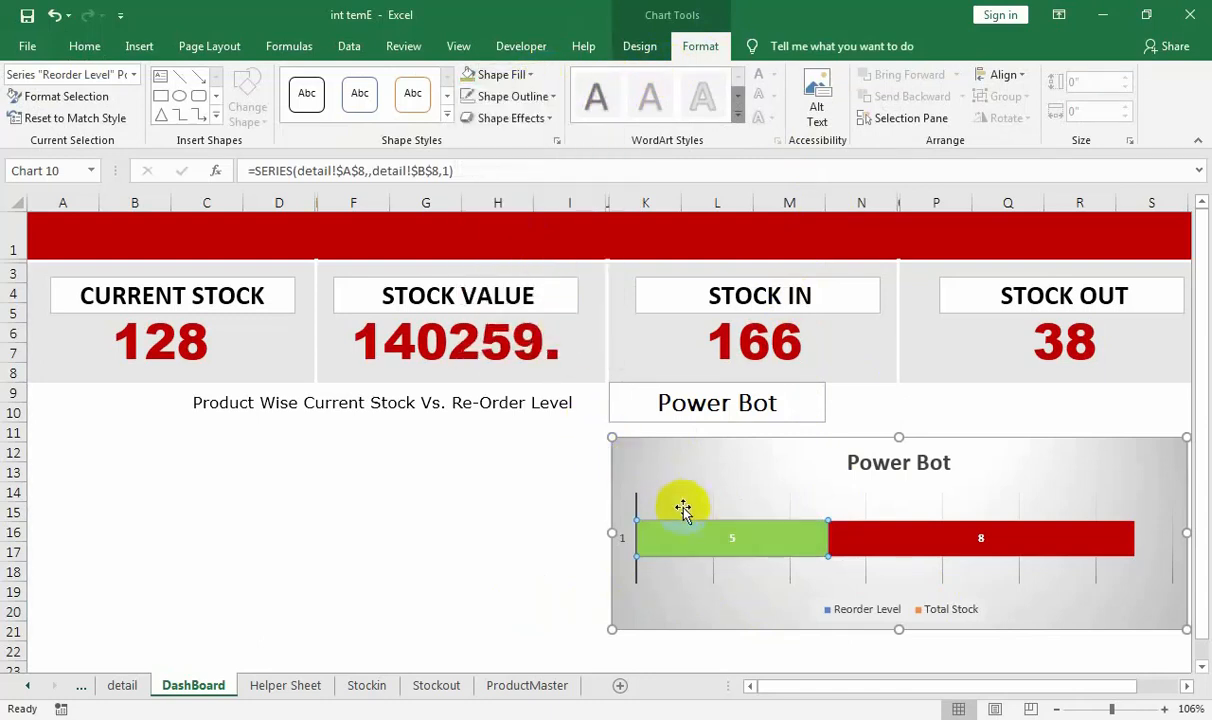
- Change the Reorder Level data label's text colour to black
left_click(735, 537)
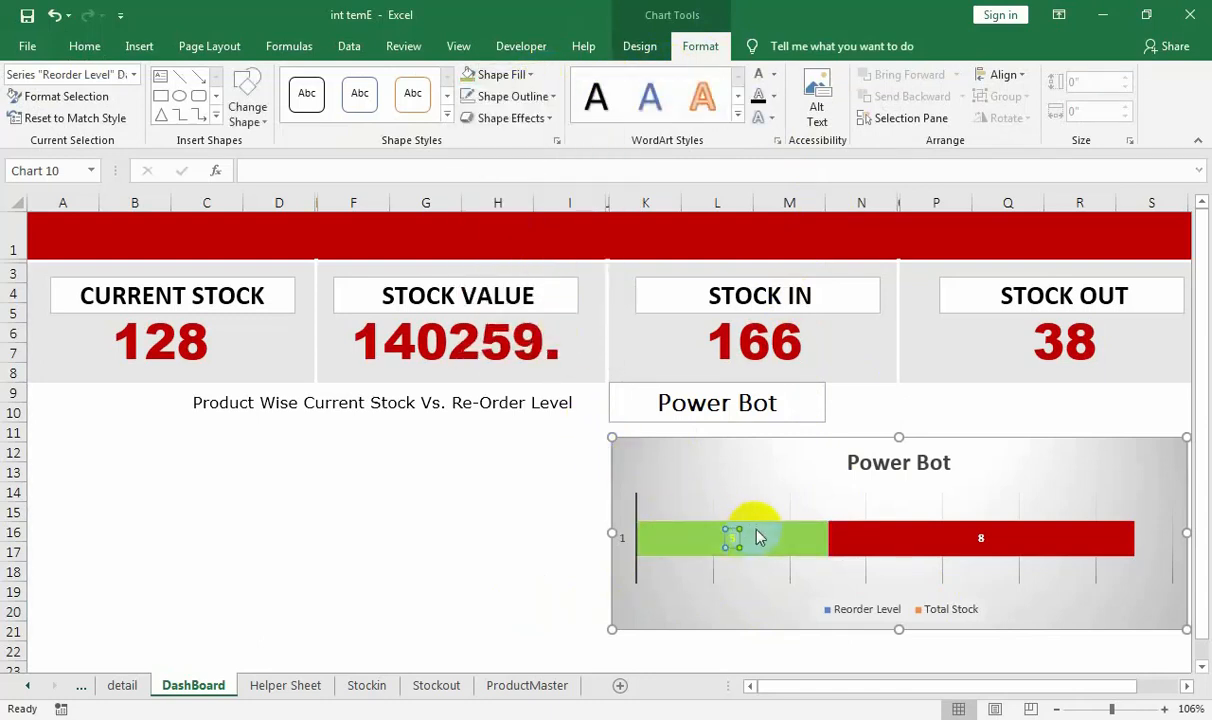
left_click(776, 80)
left_click(769, 129)
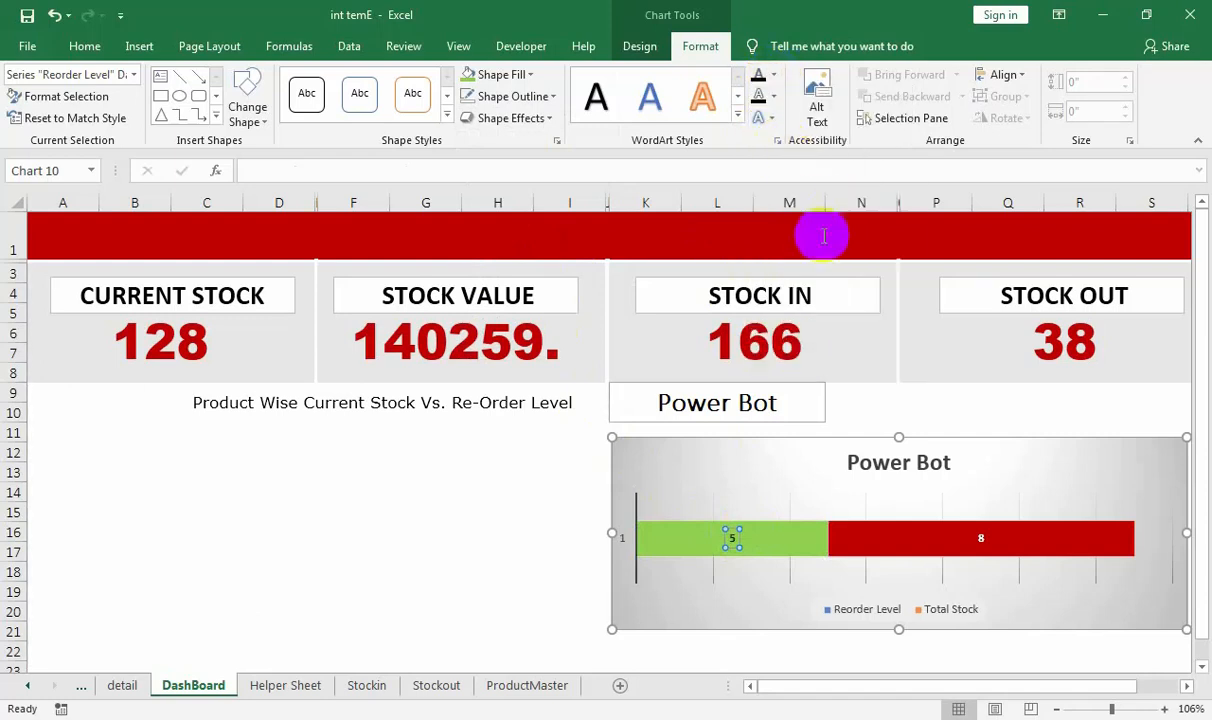
- Set the Reorder Level data label to font size 20 and format the Total Stock label in black at the same size
left_click(977, 540)
left_click(979, 541)
left_click(979, 541)
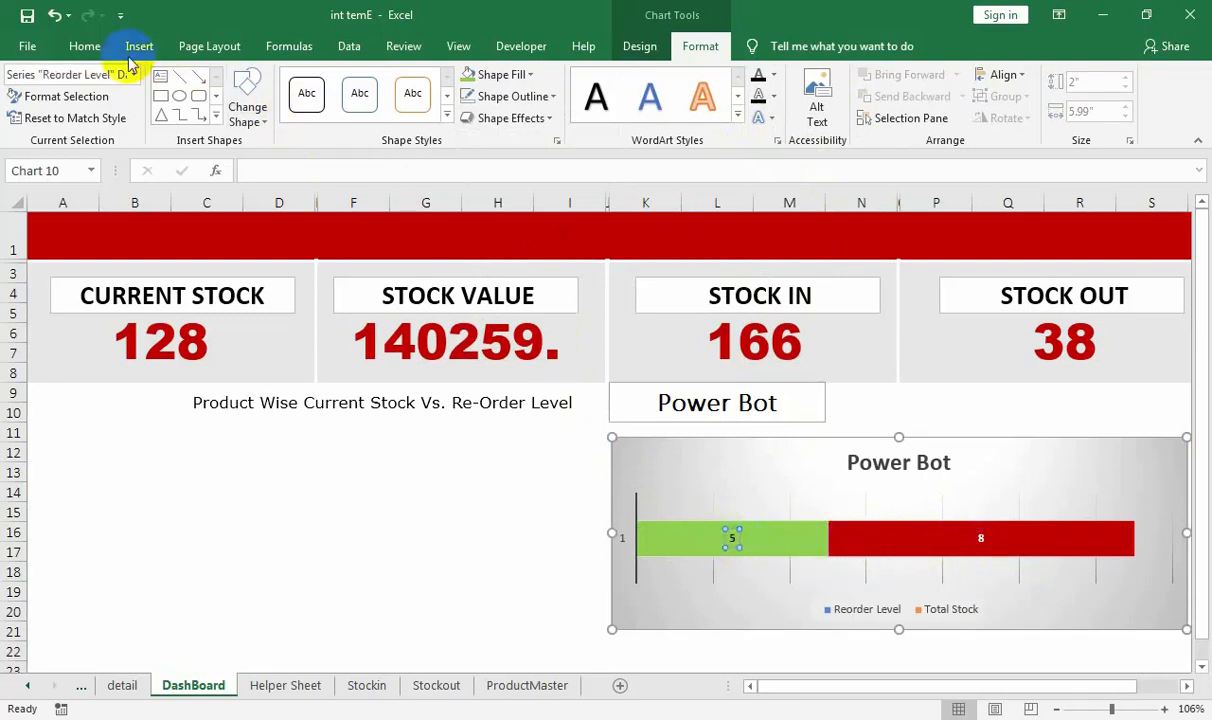
left_click(85, 46)
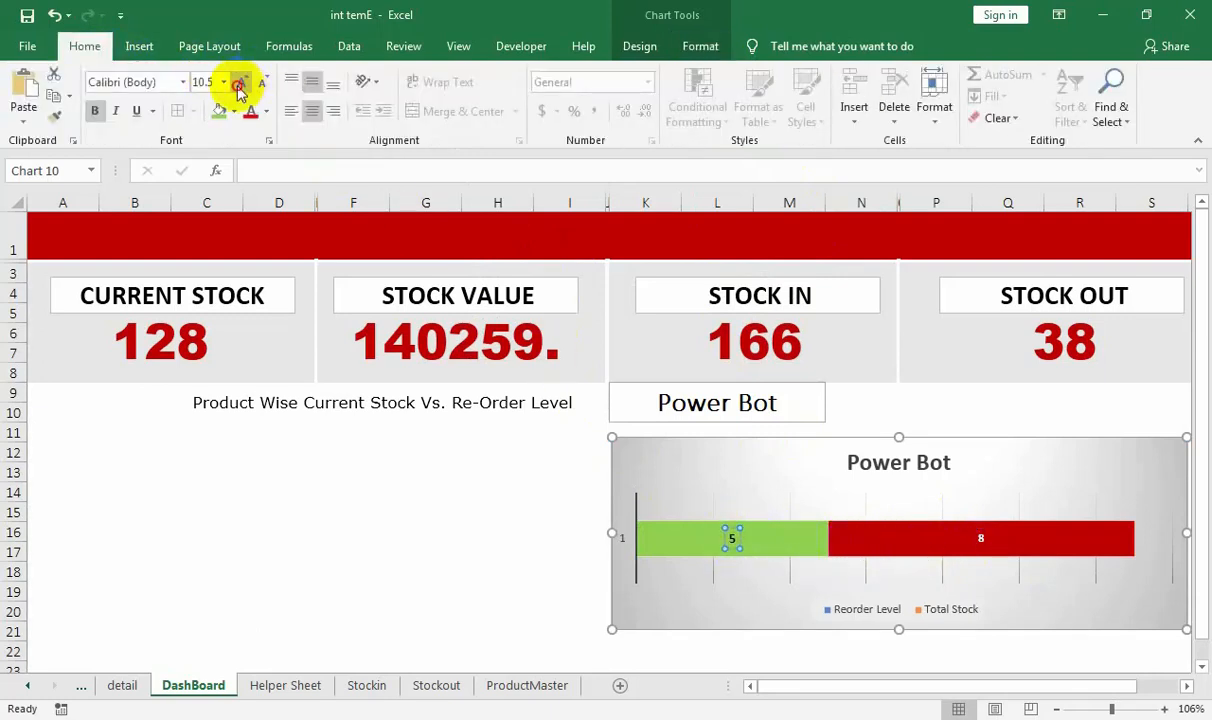
left_click(238, 86)
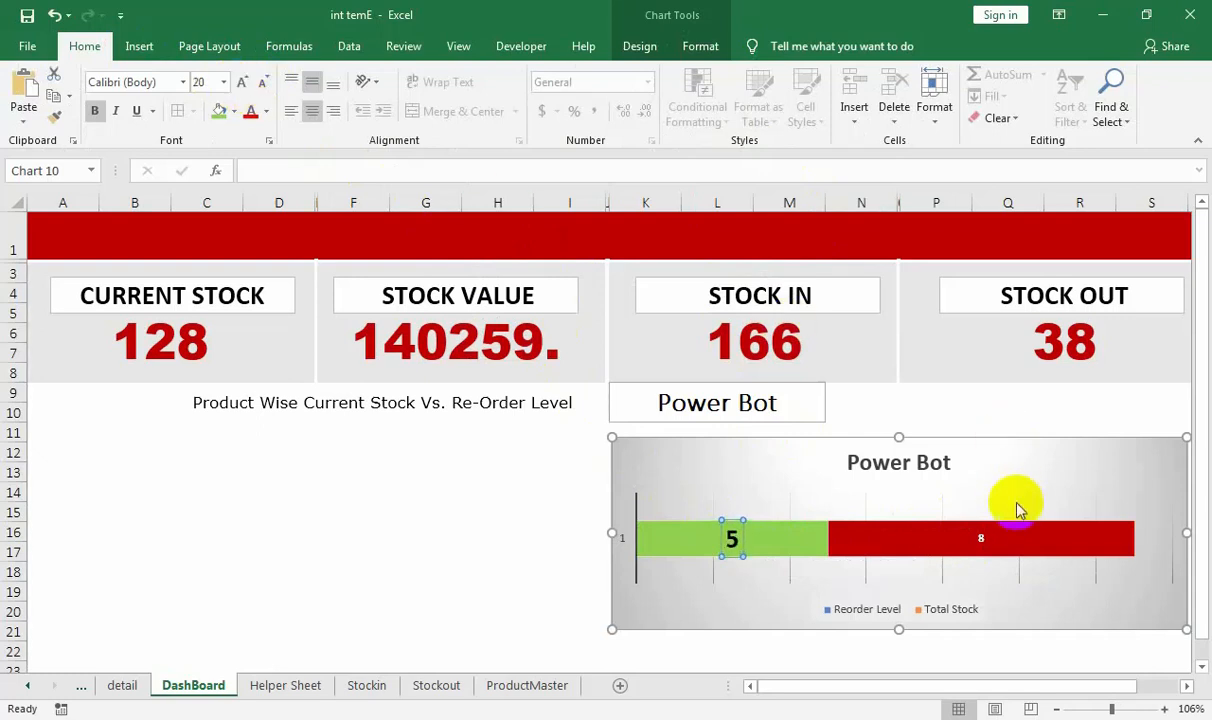
left_click(980, 537)
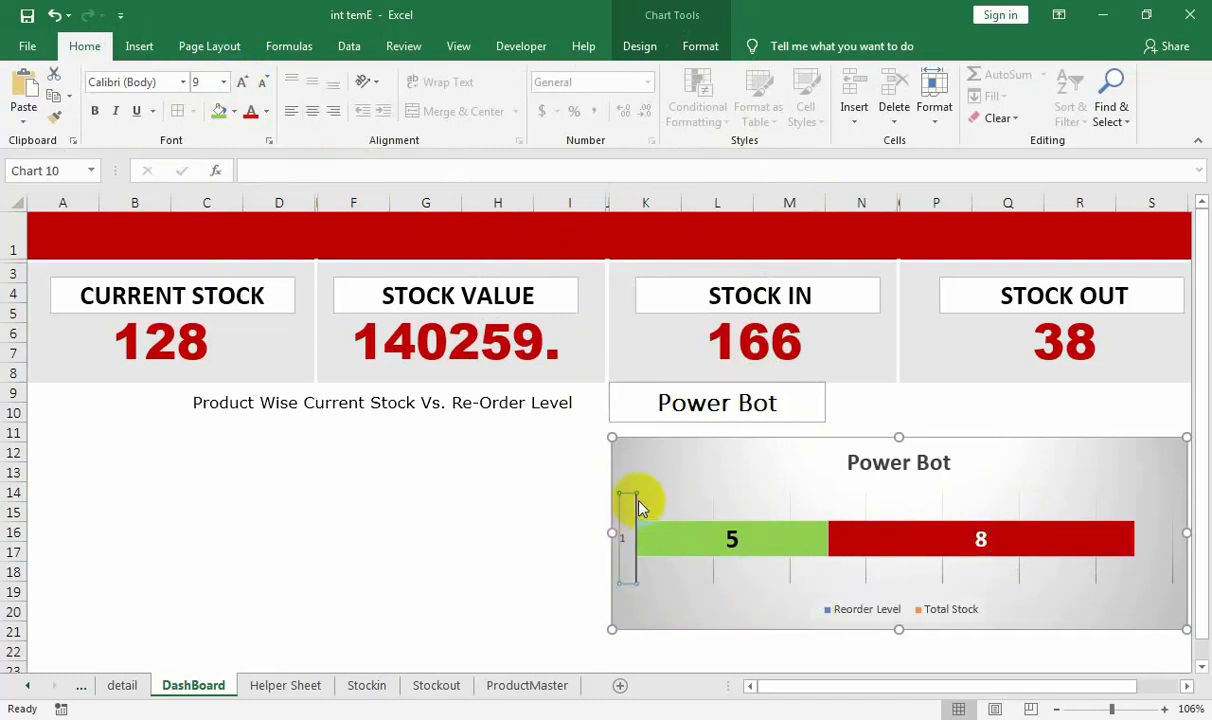
- Remove the chart's vertical axis and gridlines, and move the chart title to the chart's upper-left corner
key("Delete")
left_click(782, 580)
left_click(783, 576)
key("Delete")
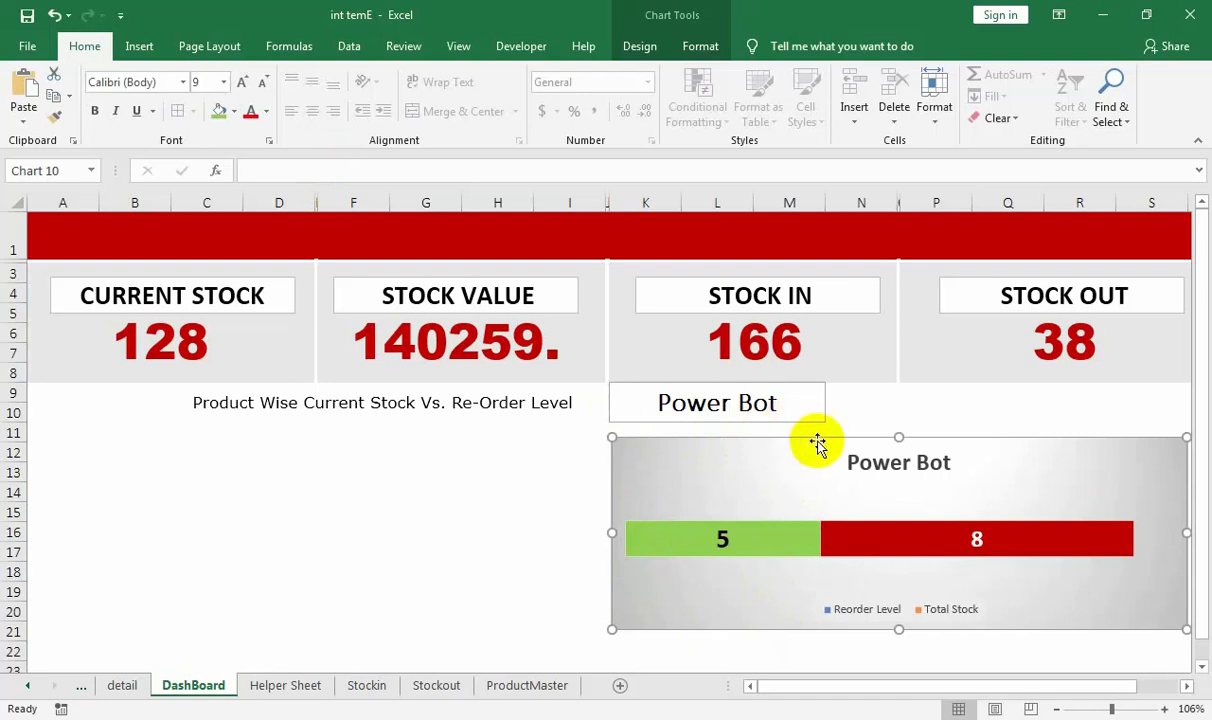
left_click(870, 463)
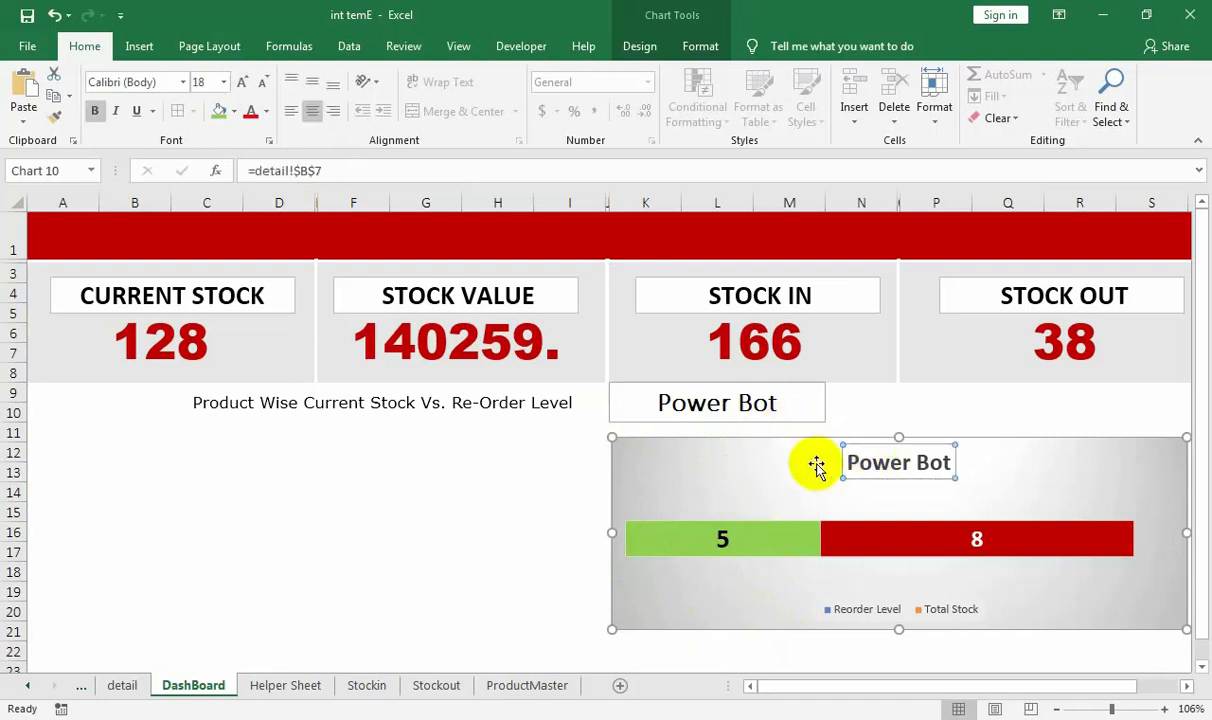
left_click_drag(851, 444, 655, 446)
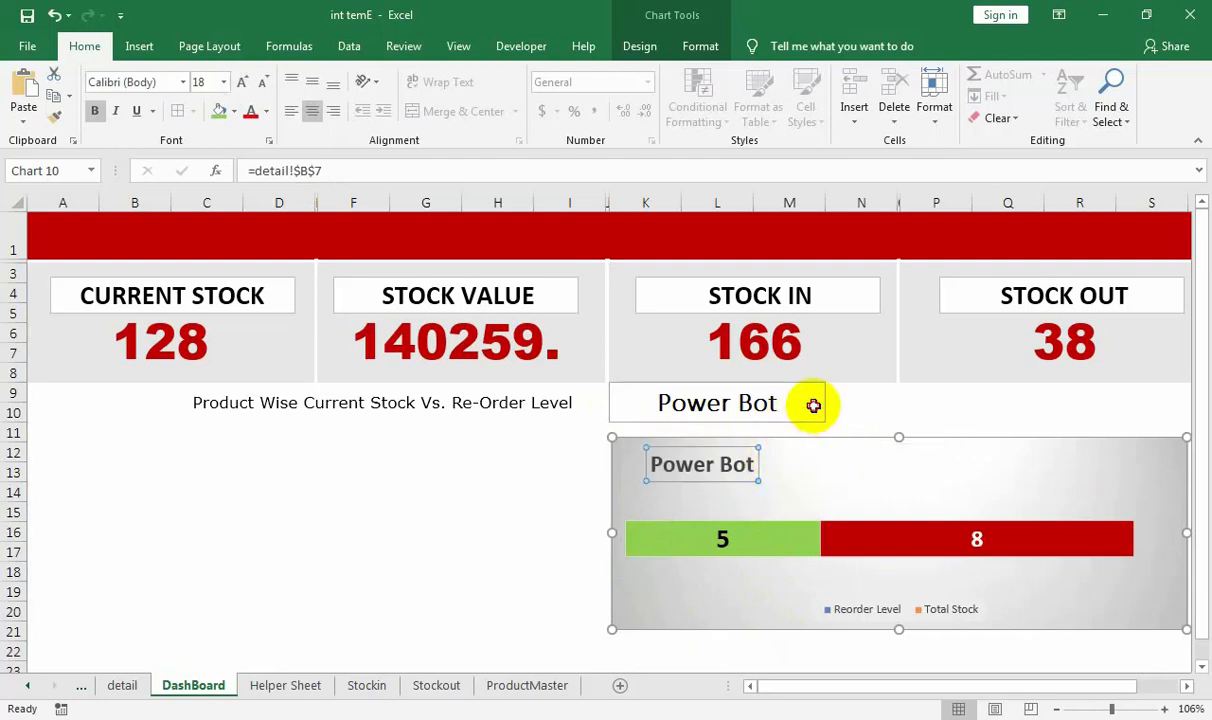
- Choose Galaxy Note 7 as the dashboard's product in cell K9
left_click(810, 403)
left_click(833, 400)
left_click(771, 450)
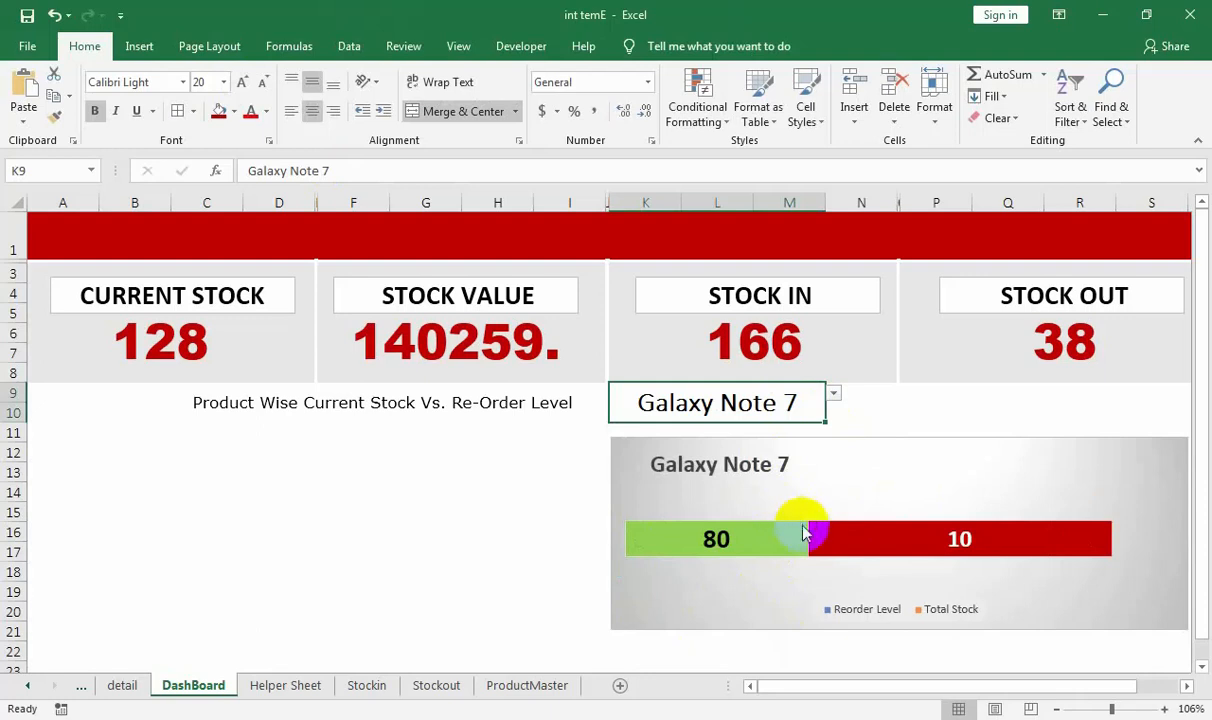
left_click(556, 515)
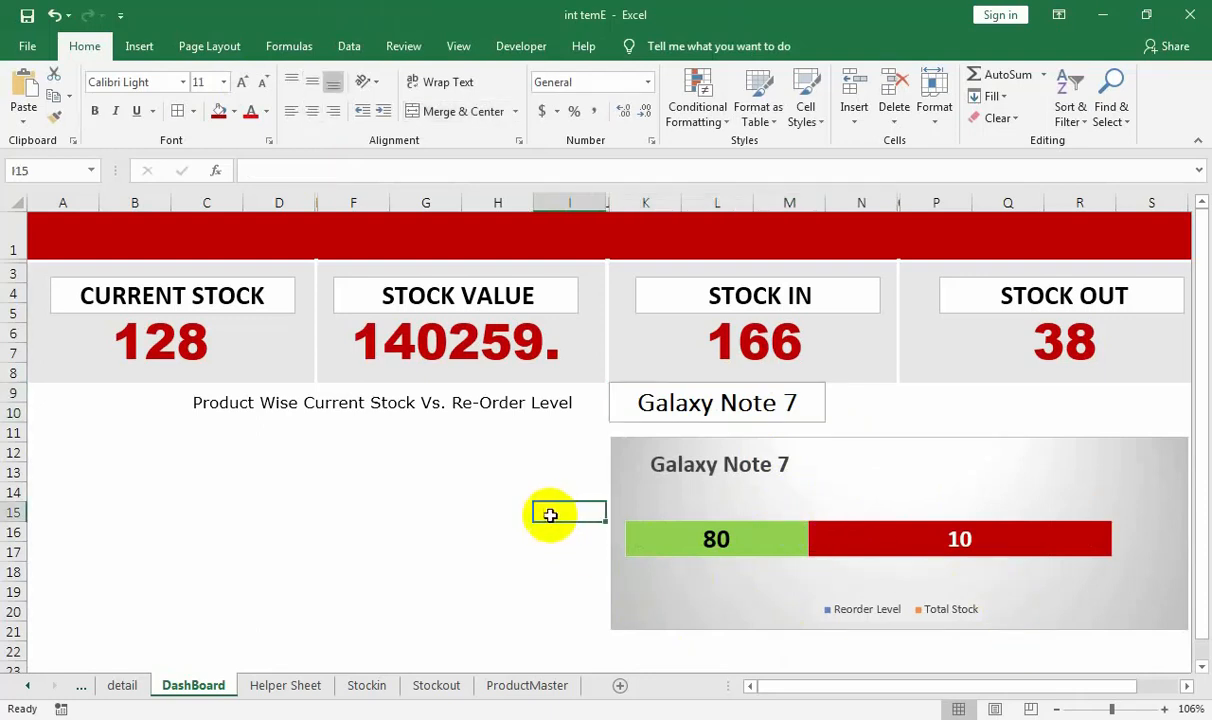
left_click(392, 490)
left_click(140, 400)
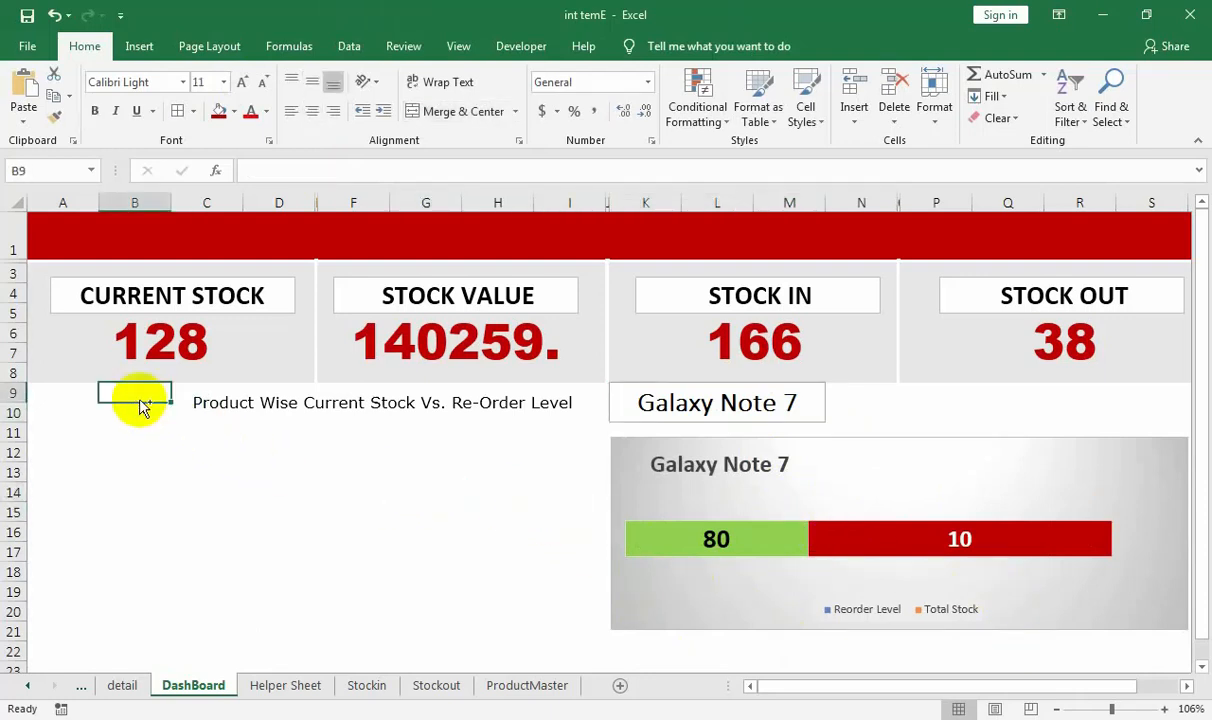
- Enlarge the chart legend text to size 12 and place the legend centred just below the stacked bar
left_click(880, 600)
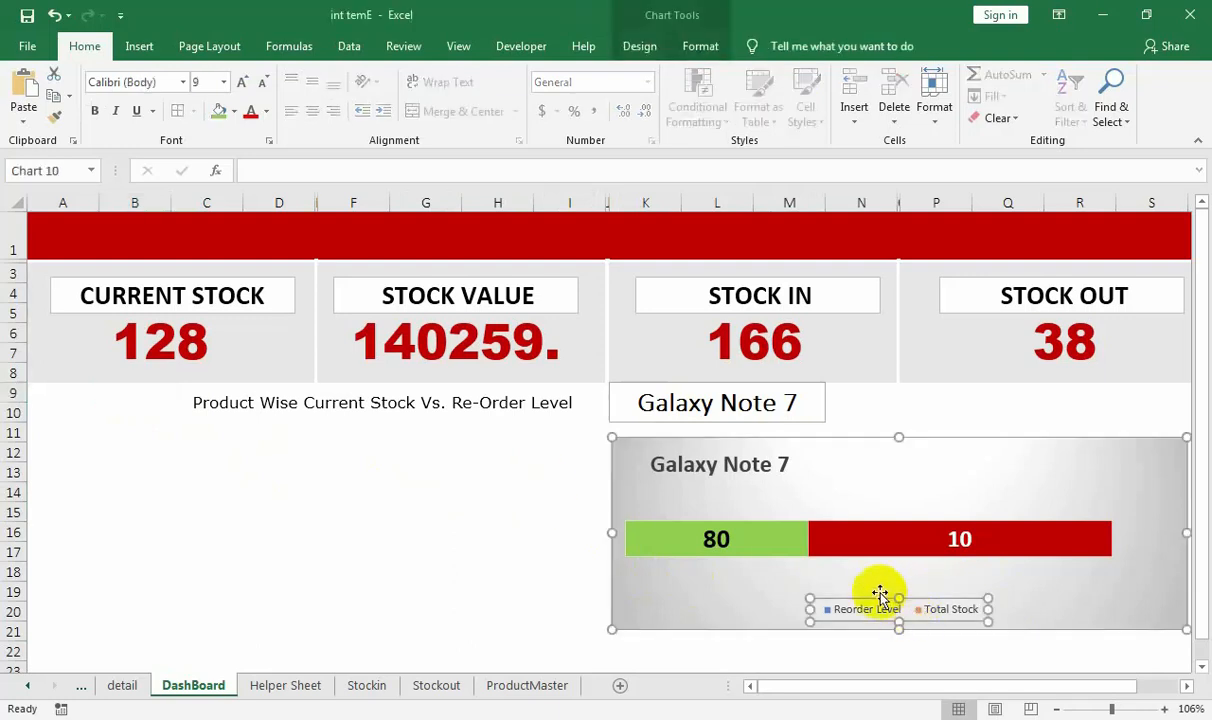
left_click_drag(875, 599, 874, 578)
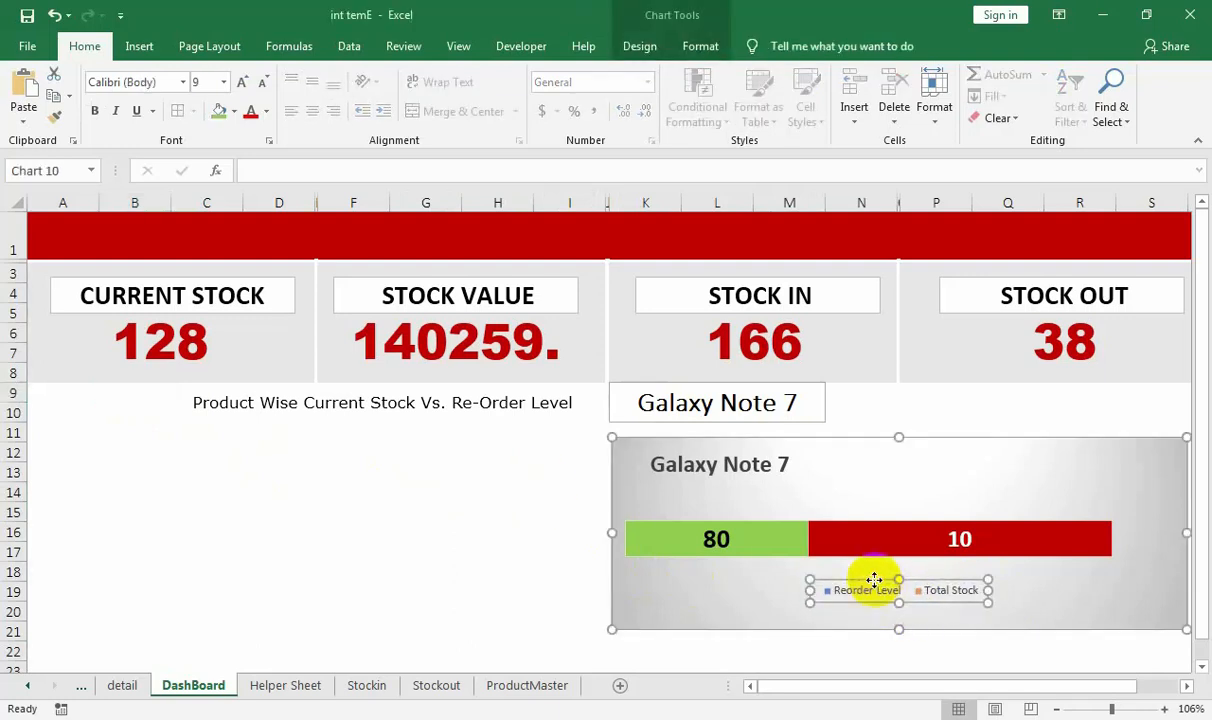
left_click(128, 46)
left_click(89, 46)
left_click(243, 83)
left_click(245, 84)
left_click(248, 86)
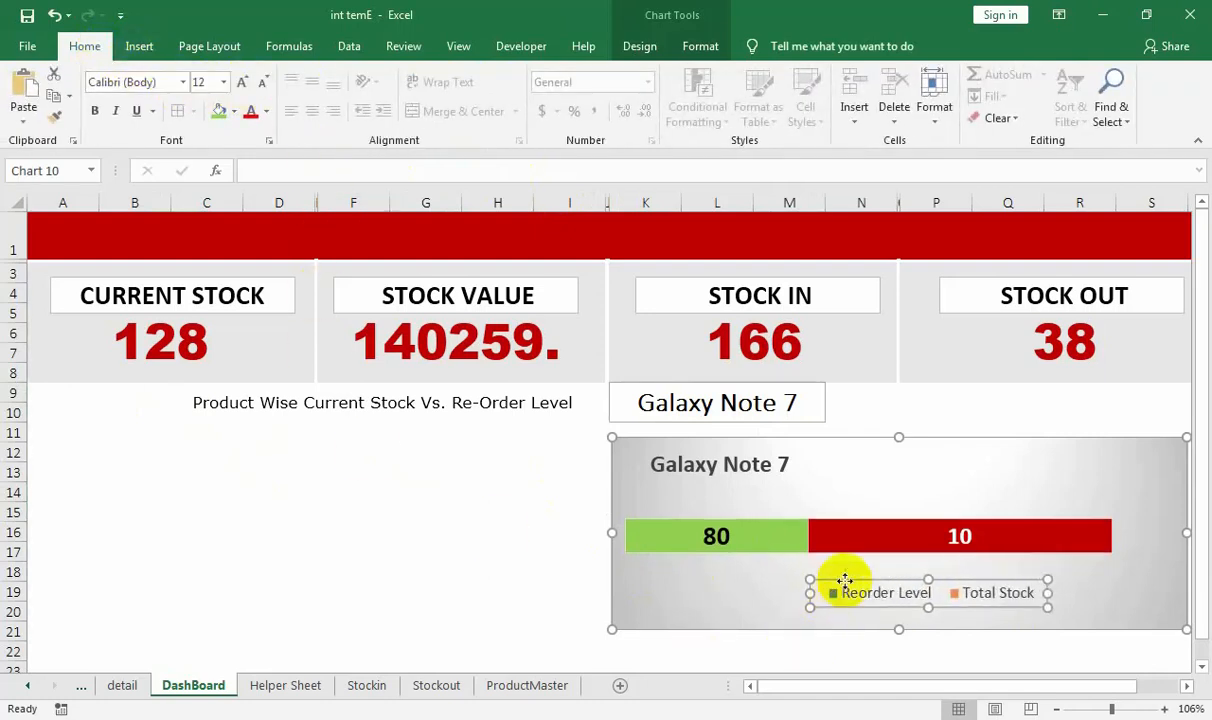
left_click_drag(786, 570, 728, 561)
left_click(425, 533)
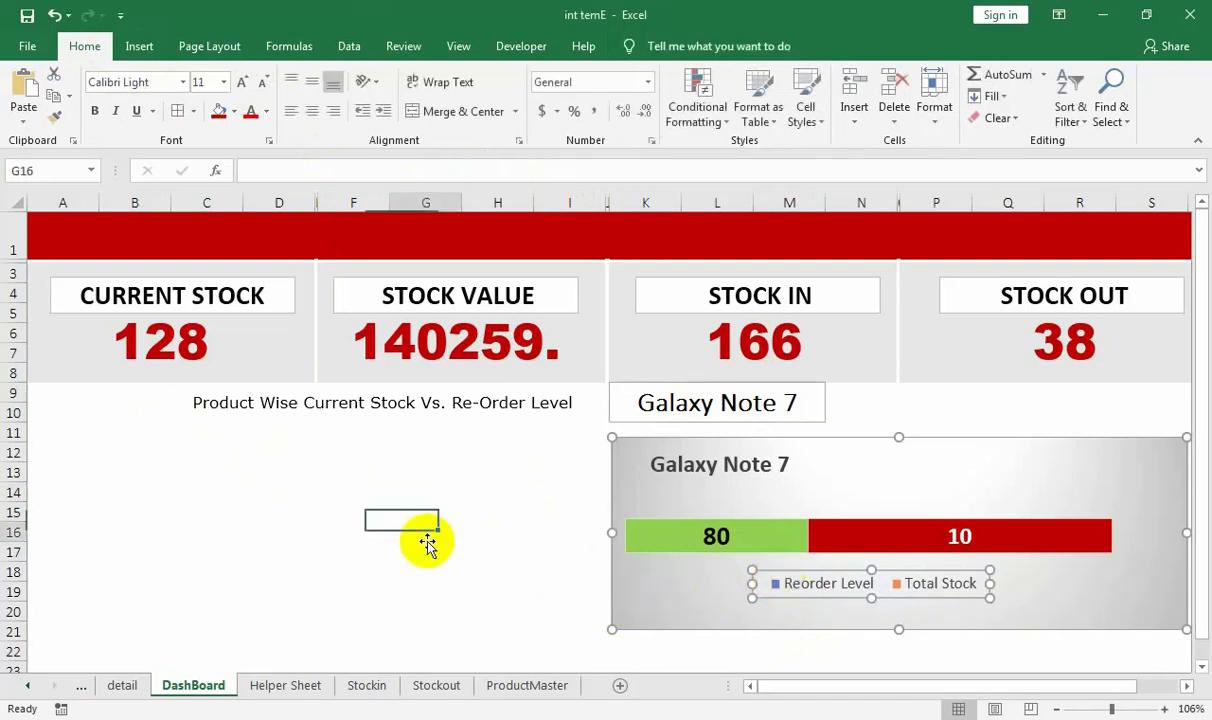
- Switch the dashboard's selected product to Galaxy S7
left_click(810, 411)
left_click(842, 408)
left_click(825, 400)
left_click(833, 395)
left_click(798, 437)
left_click(801, 433)
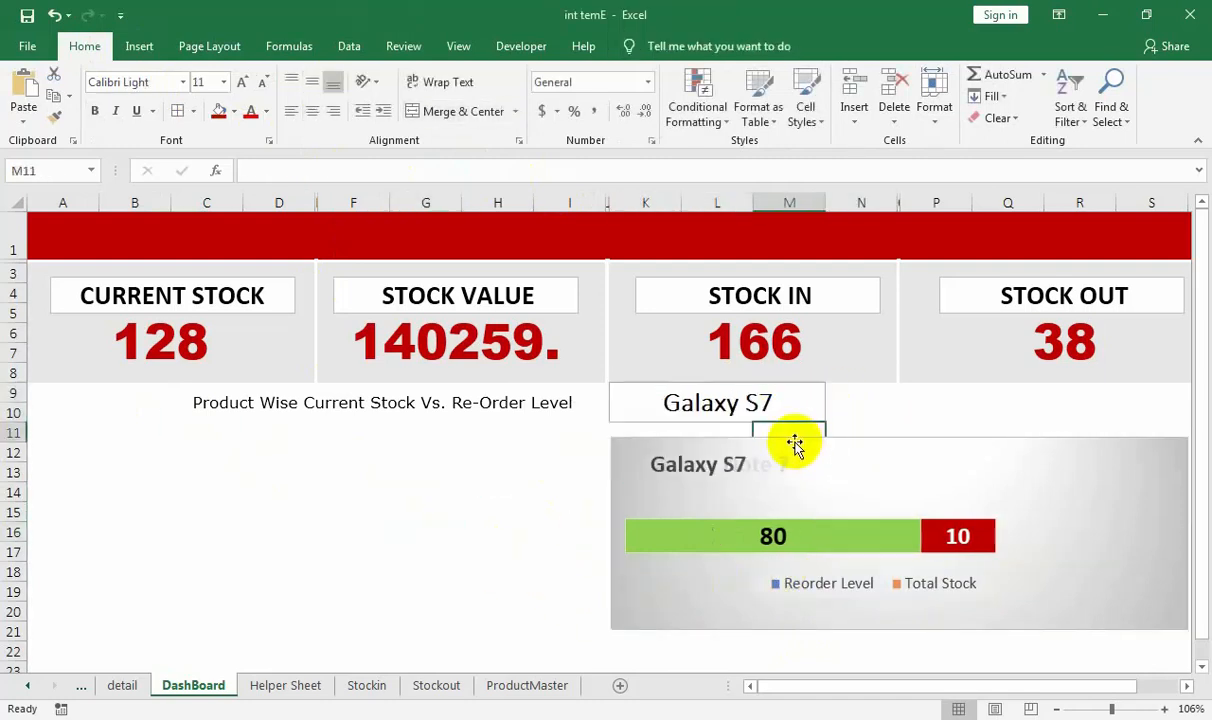
- Set the product selection in cell K9 to Galaxy Tab S2
left_click(802, 410)
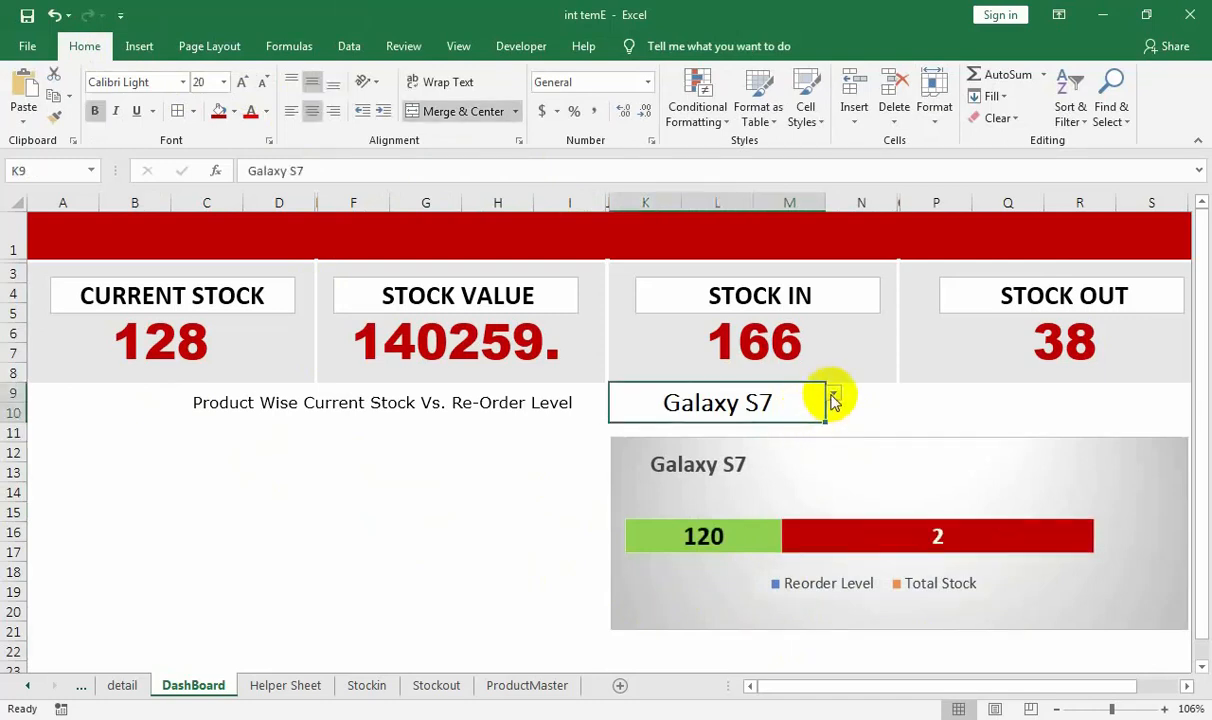
left_click(835, 398)
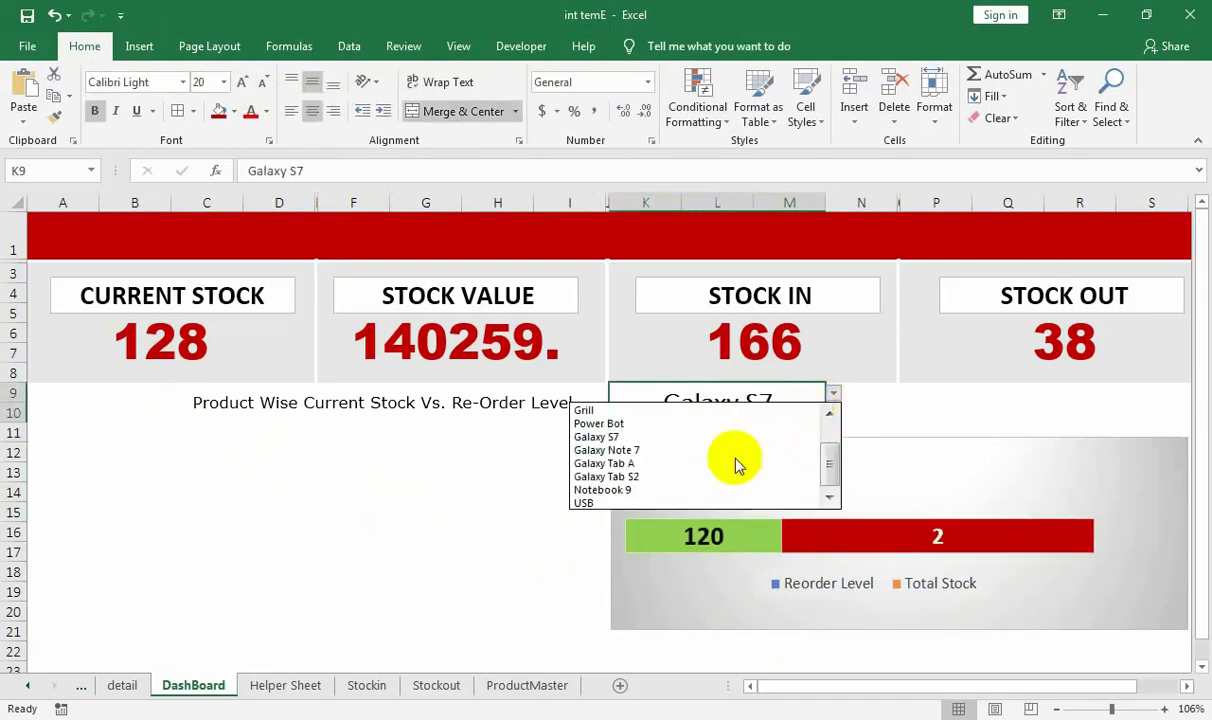
left_click(709, 477)
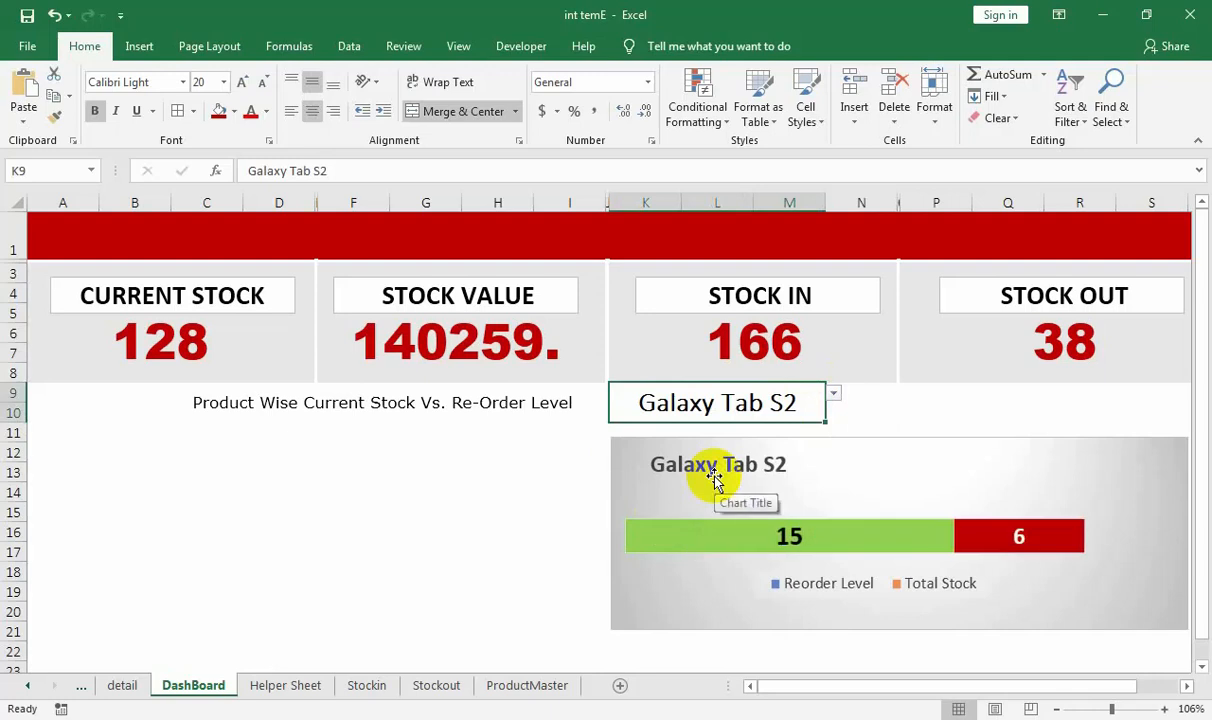
left_click(414, 549)
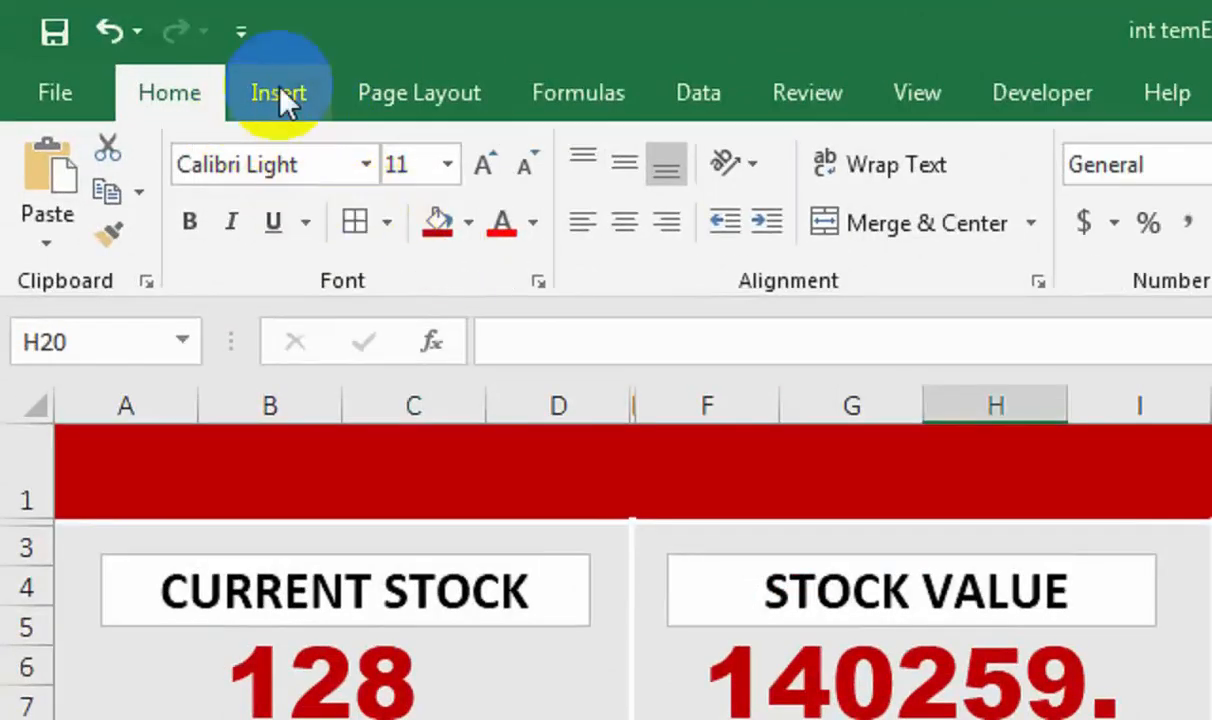
- Add a text box reading "Current Montha" below the Stock In figure, widening and positioning it in the card's lower-right area
left_click(248, 86)
left_click(440, 235)
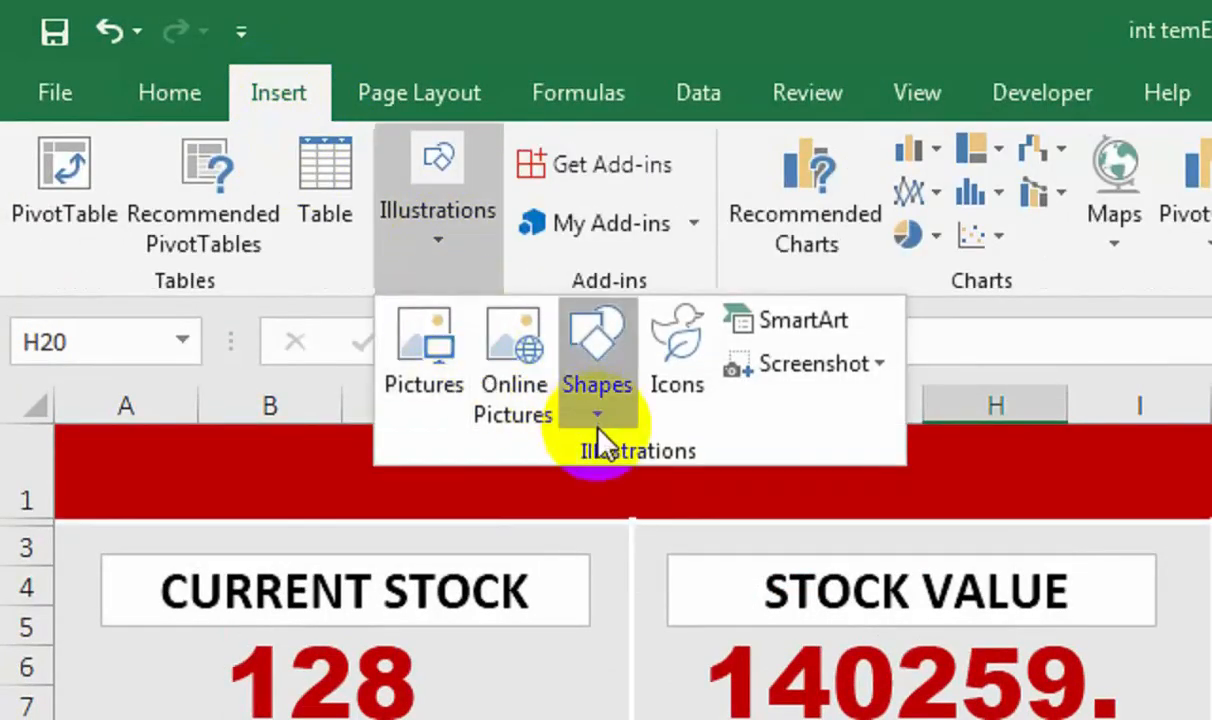
left_click(590, 412)
left_click(597, 490)
left_click_drag(788, 505, 956, 540)
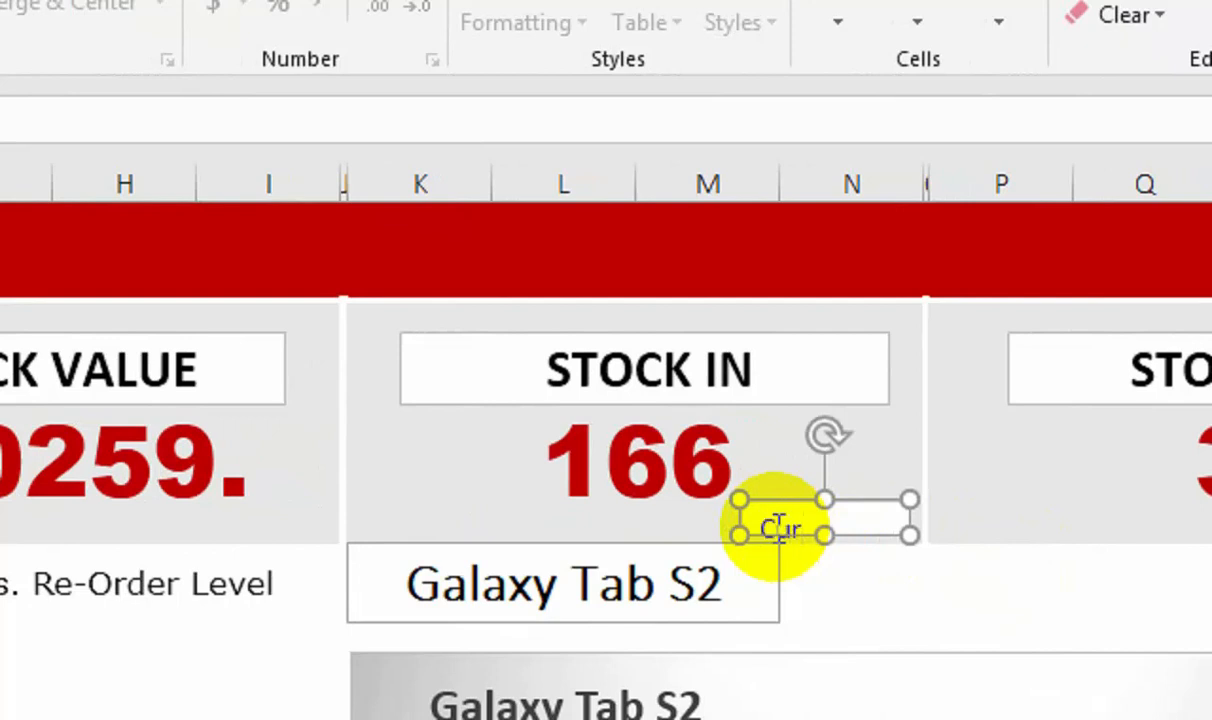
type("Current Montha")
left_click_drag(738, 534, 653, 534)
mouse_move(782, 496)
left_mouse_down()
mouse_move(784, 483)
mouse_move(840, 487)
left_mouse_up()
- Remove the fill and outline from the text box below the Stock In figure
left_click(438, 110)
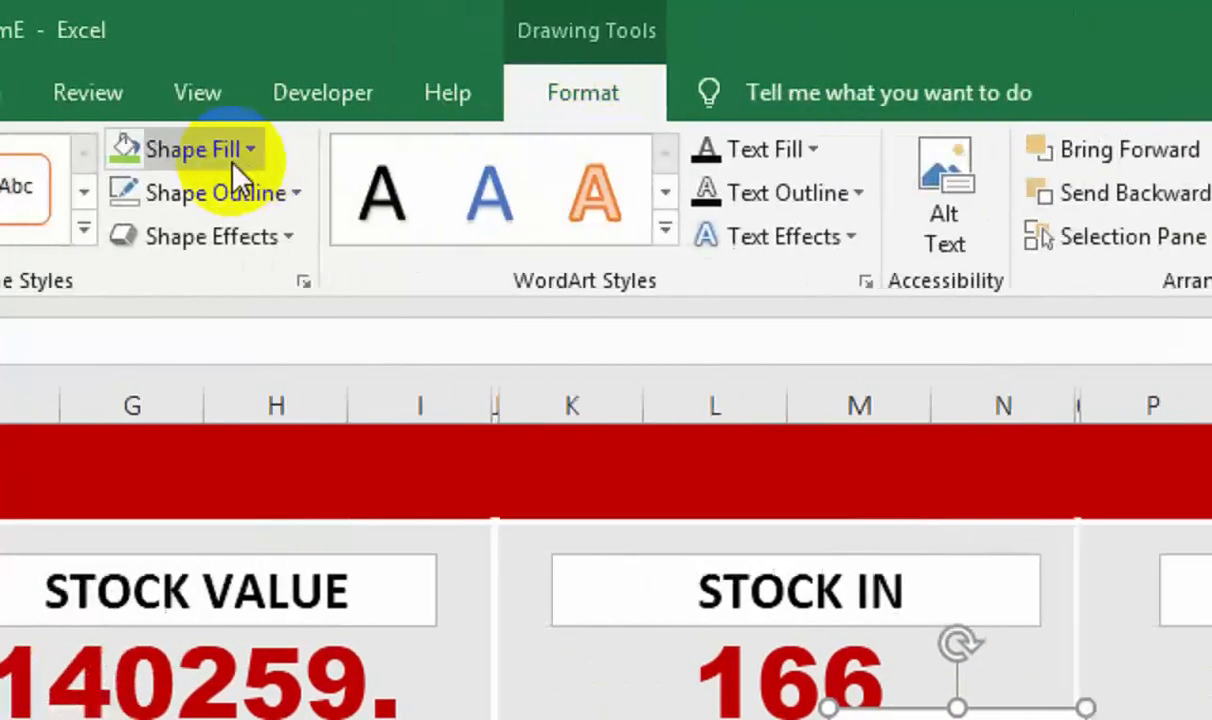
left_click(233, 160)
left_click(288, 527)
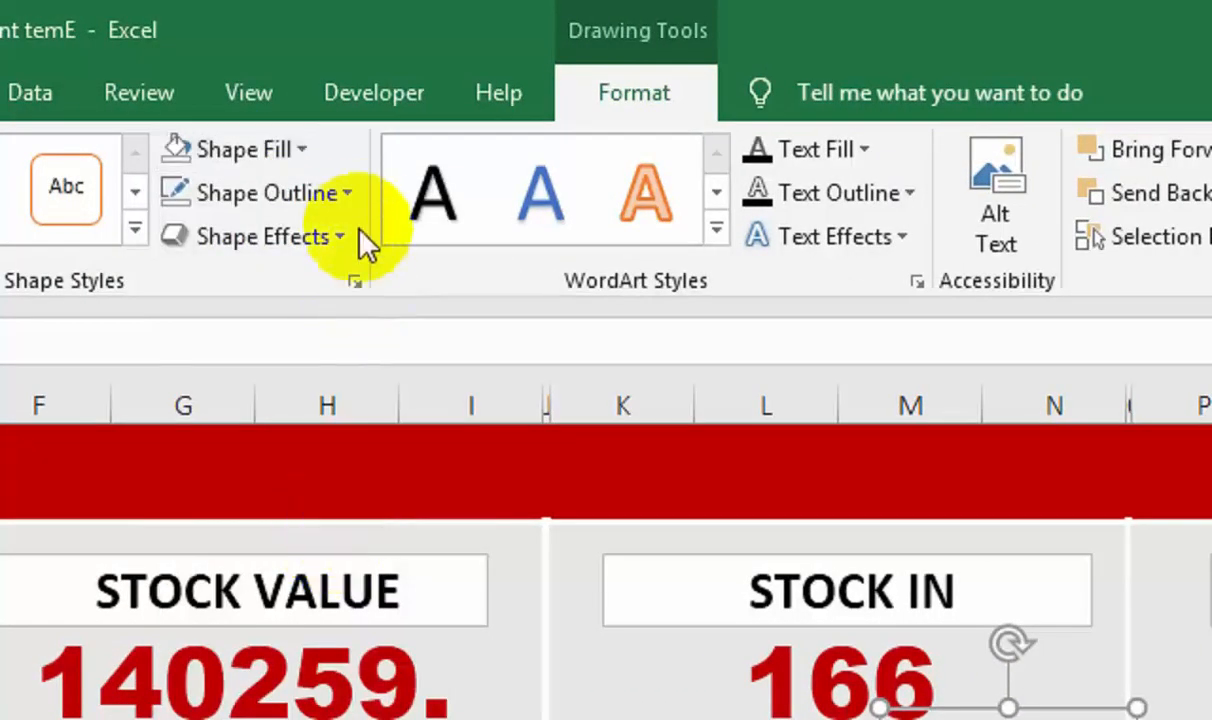
left_click(346, 193)
left_click(420, 575)
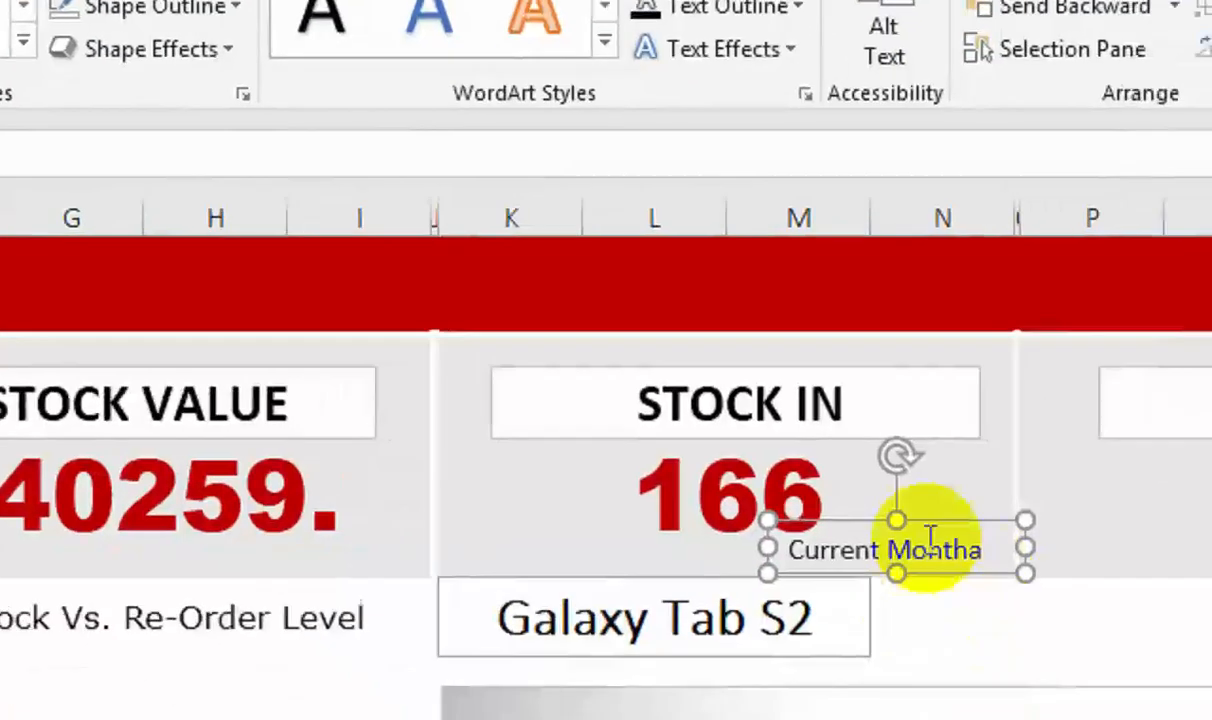
- Correct the Stock In text box to "Current Month" and place a copy of it below the Stock Out figure
mouse_move(843, 520)
left_mouse_down()
mouse_move(866, 522)
mouse_move(851, 525)
left_mouse_up()
left_click(992, 559)
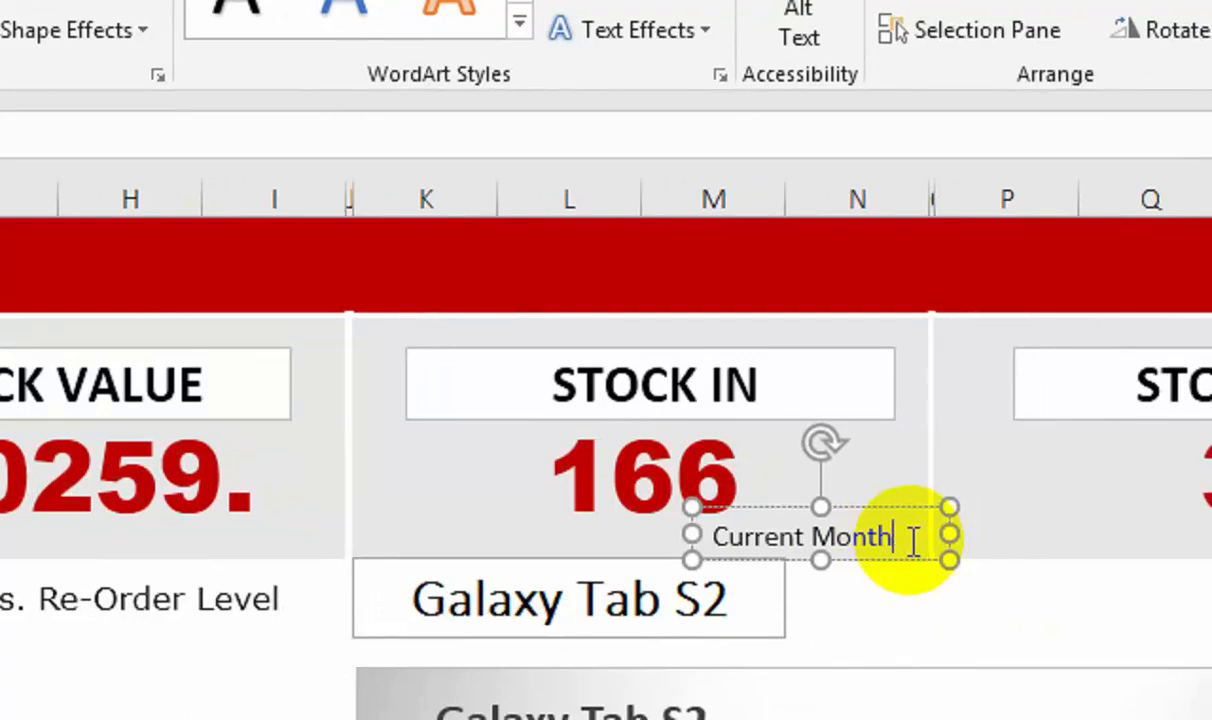
left_click_drag(793, 517, 1211, 510)
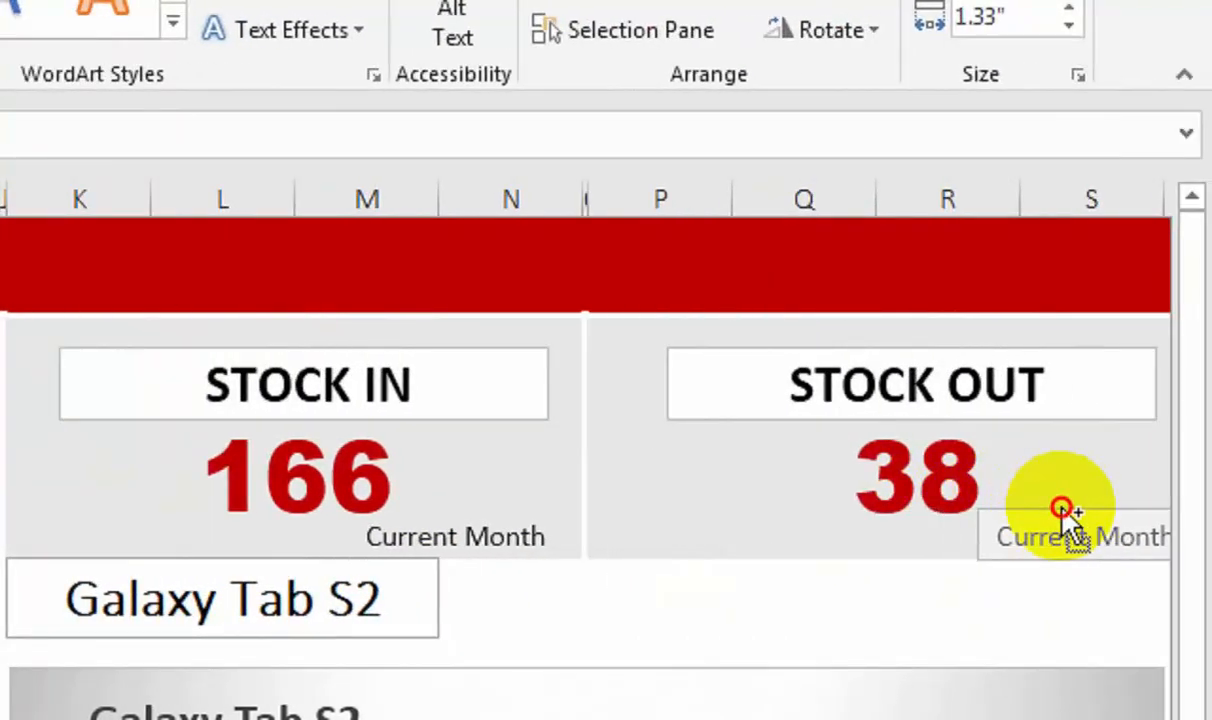
left_click_drag(1063, 510, 1044, 519)
left_click(822, 609)
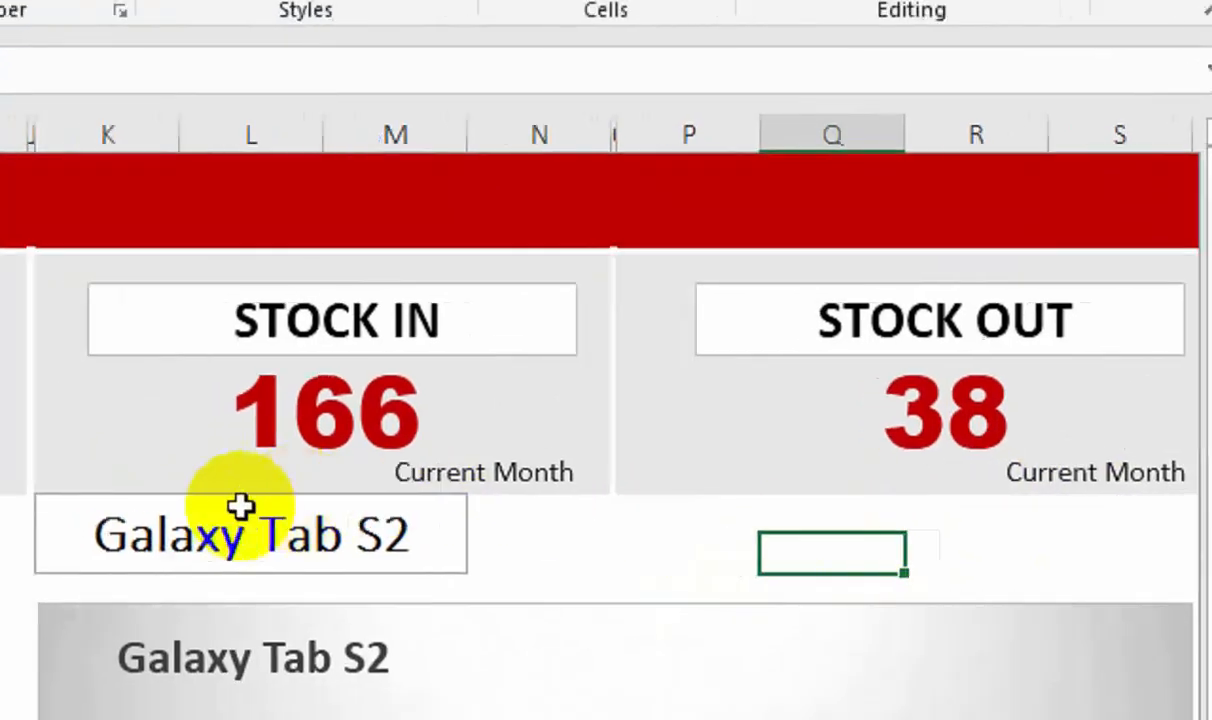
- Remove the fill from the Current Stock, Stock Value, Stock In and Stock Out heading boxes and apply the blue WordArt style
left_click(252, 339)
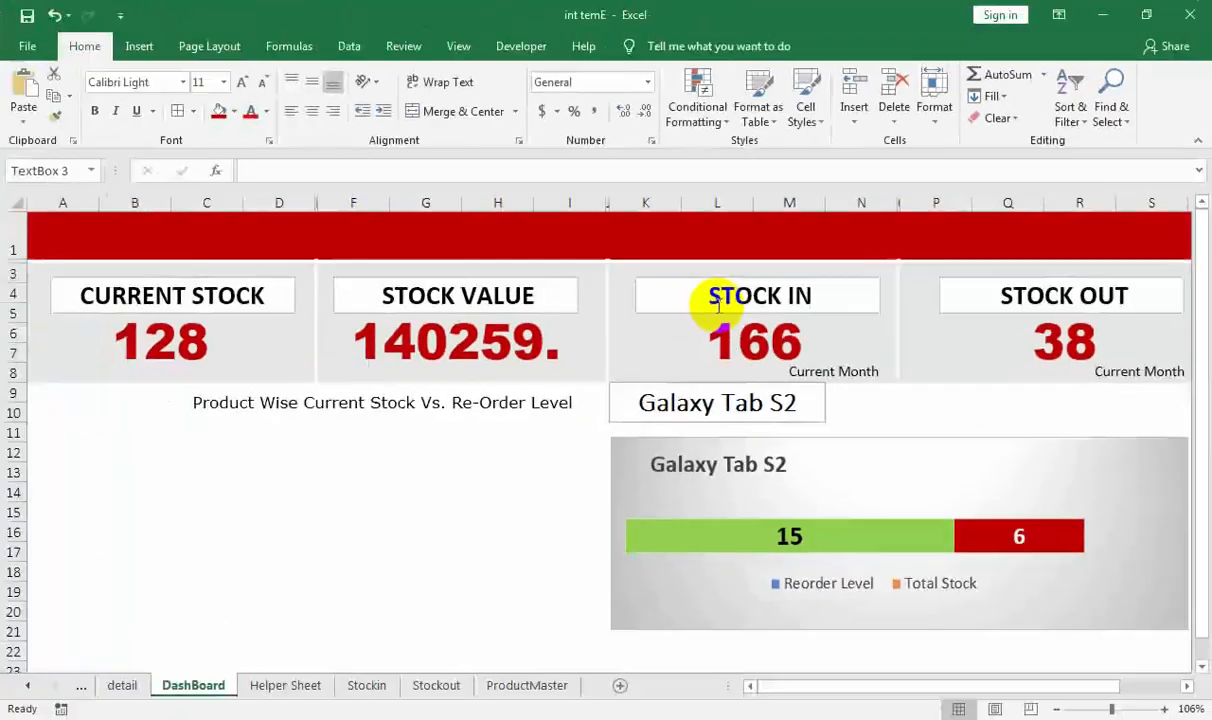
left_click(718, 305)
left_click(952, 306, "ctrl")
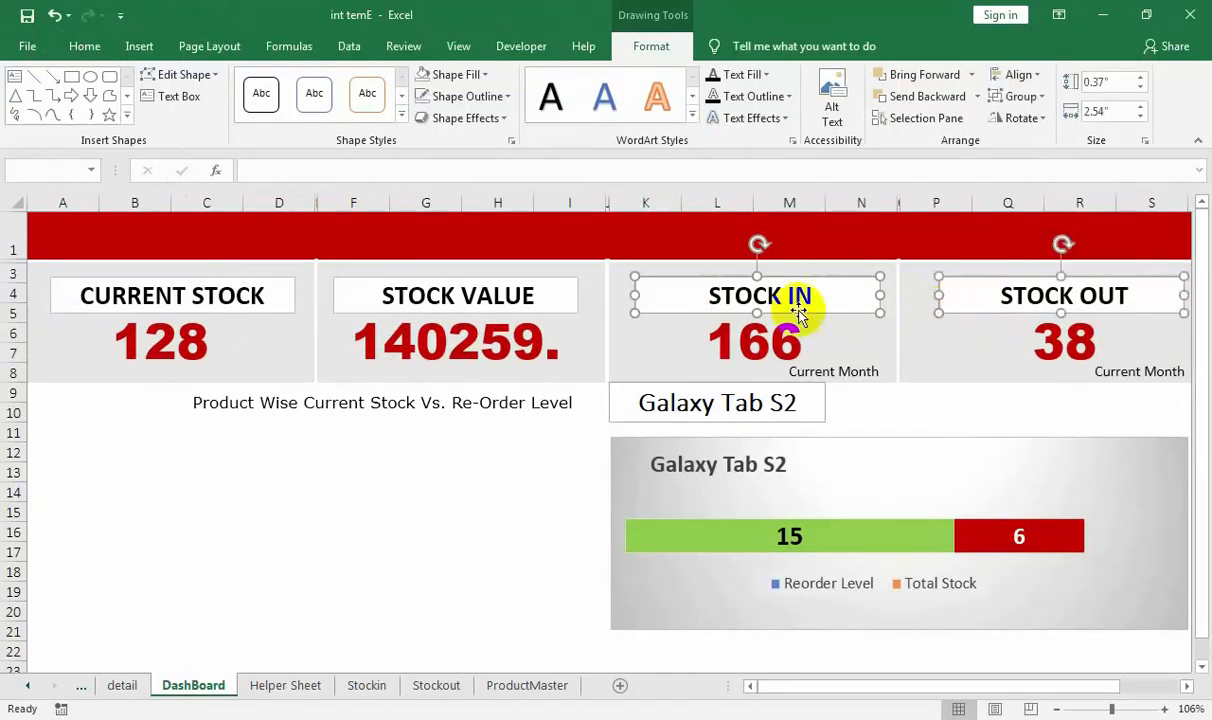
left_click(545, 305, "ctrl")
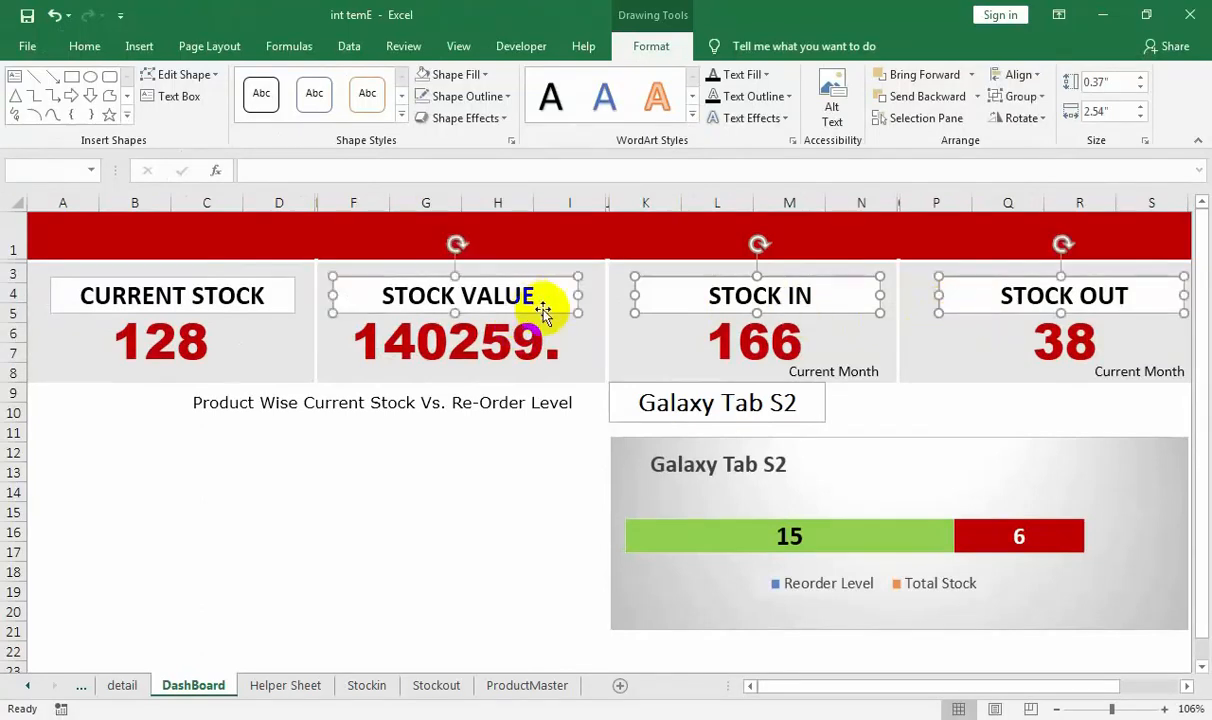
left_click(269, 310, "ctrl")
left_click(452, 74)
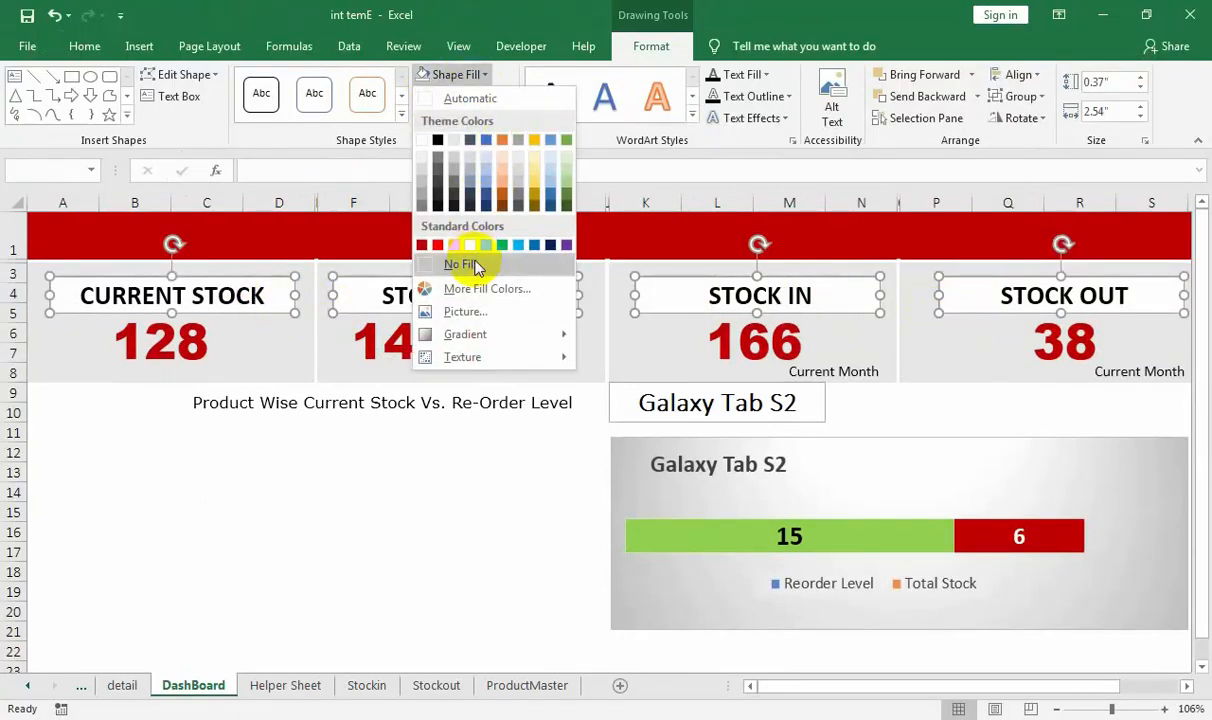
left_click(473, 264)
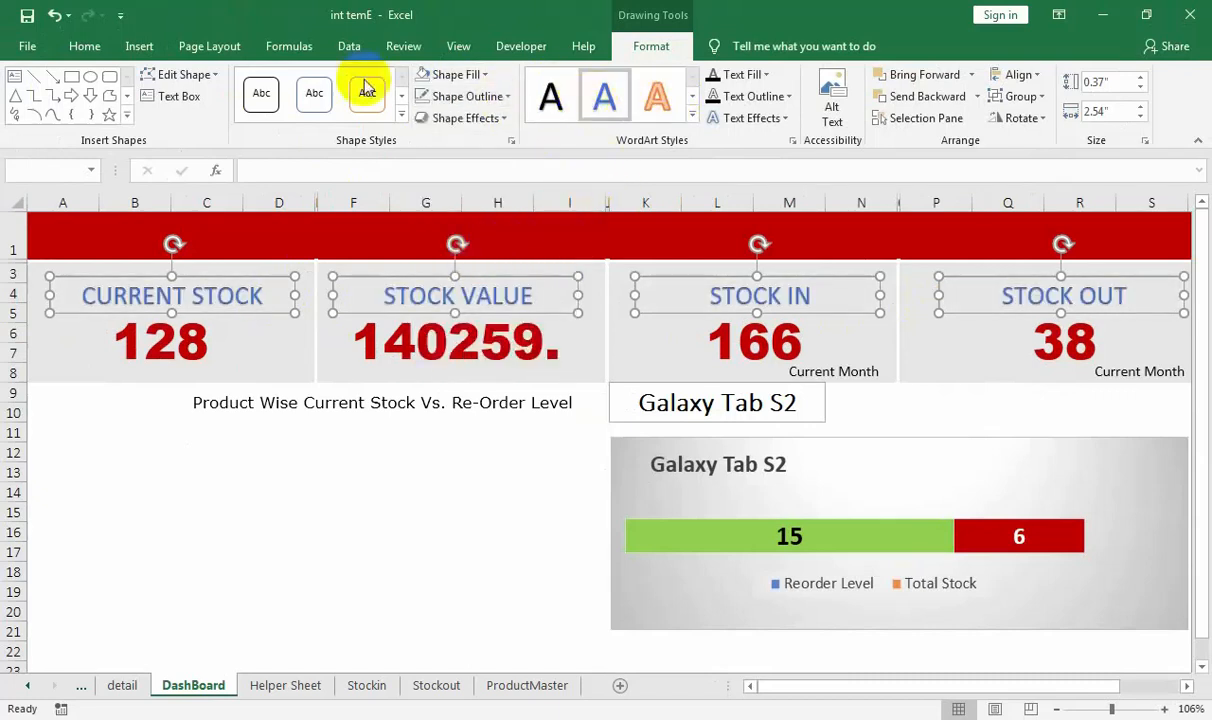
- Make the text of the four card headings bold
left_click(85, 47)
left_click(96, 111)
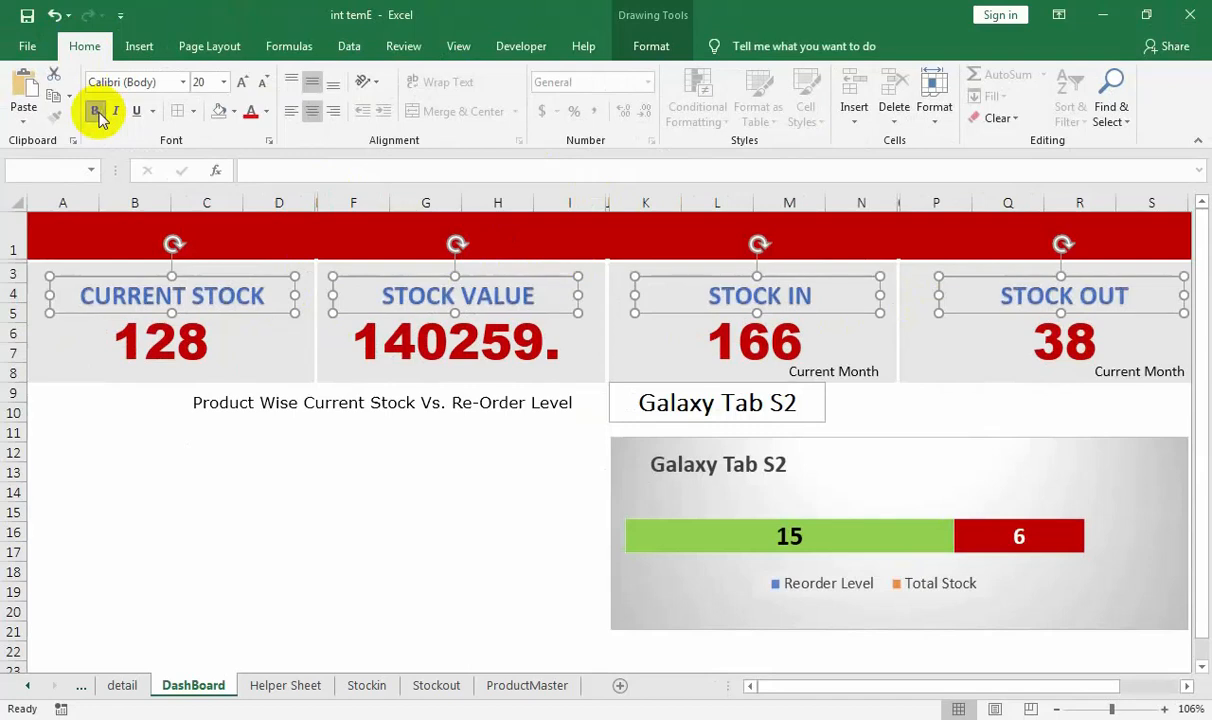
left_click(212, 490)
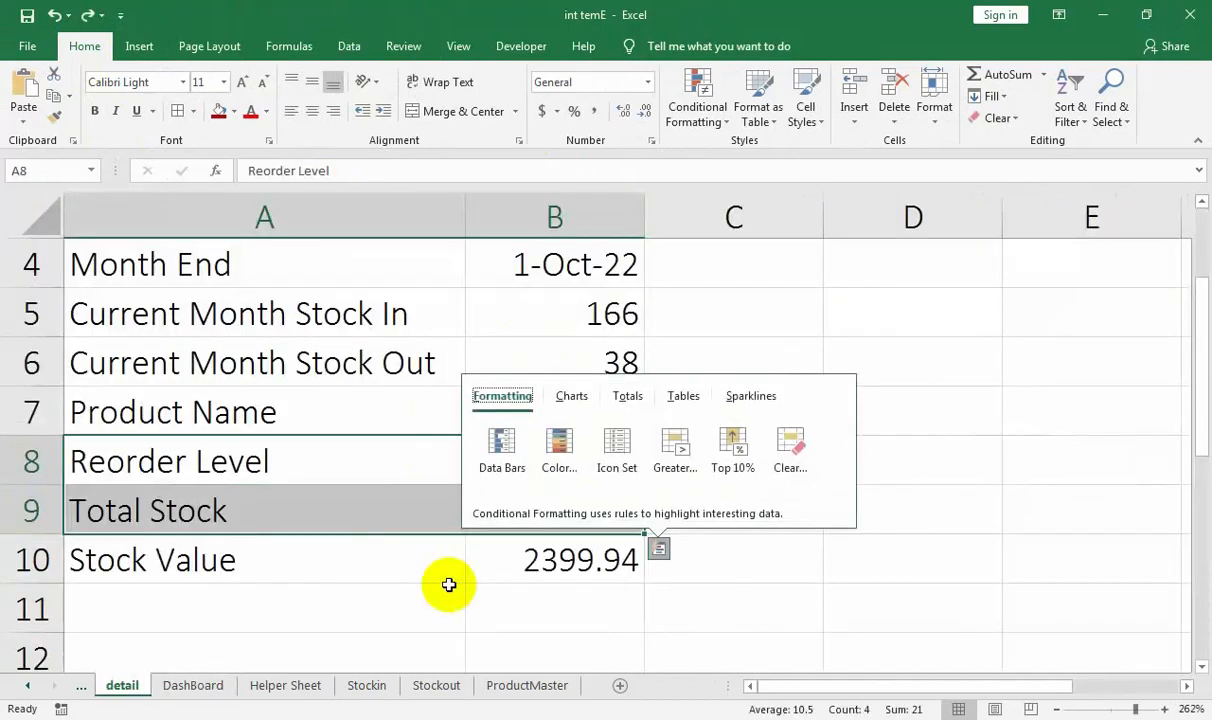
- Start a formula in cell B11 of the detail sheet that joins the text "Current Stock is" with the total stock in B9
left_click(472, 597)
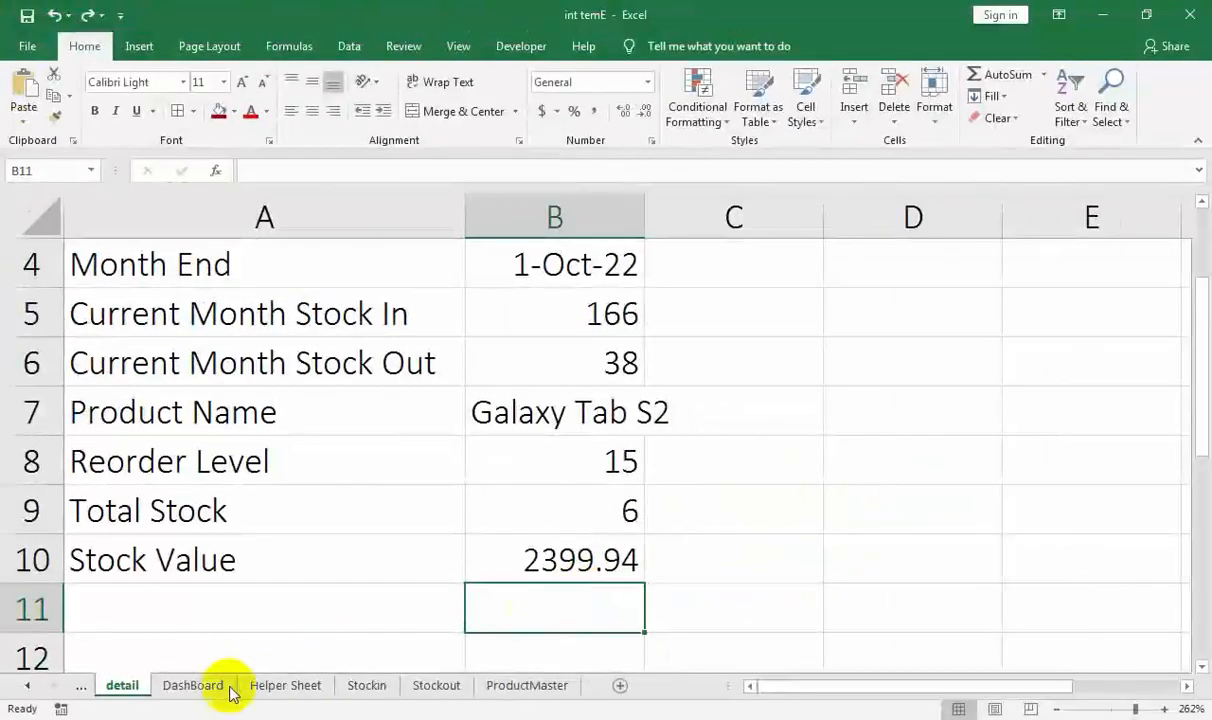
left_click(227, 690)
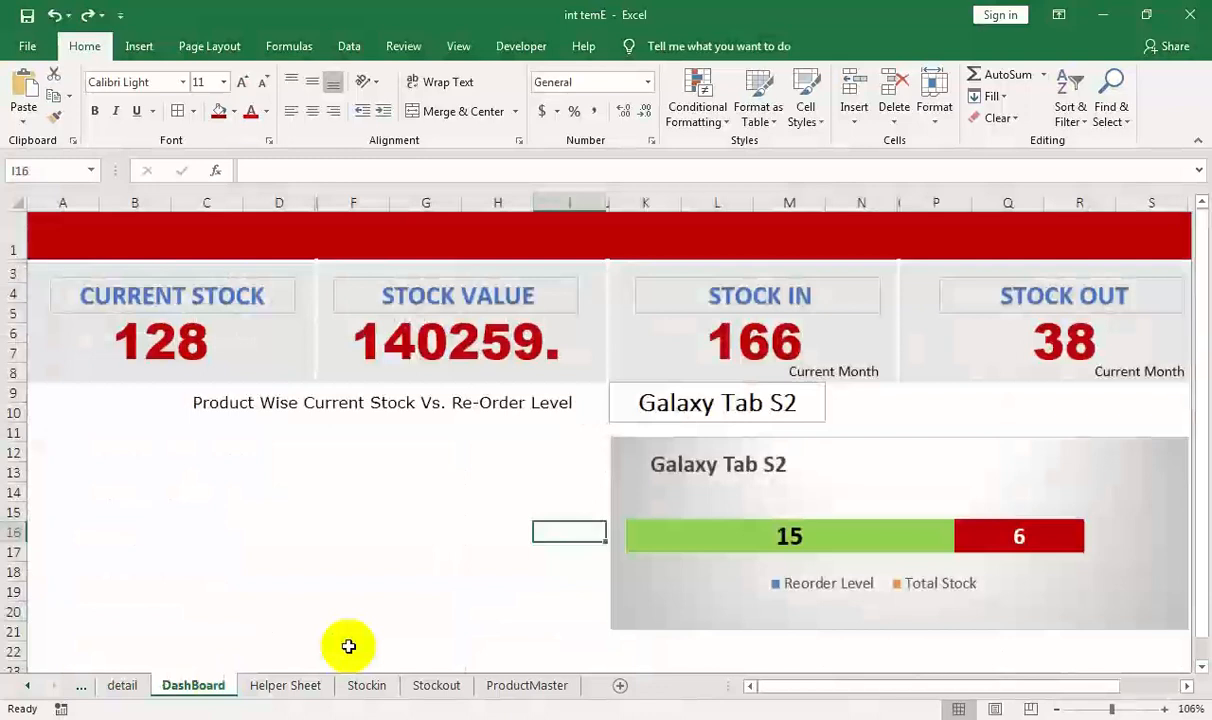
left_click(298, 690)
left_click(212, 690)
left_click(138, 688)
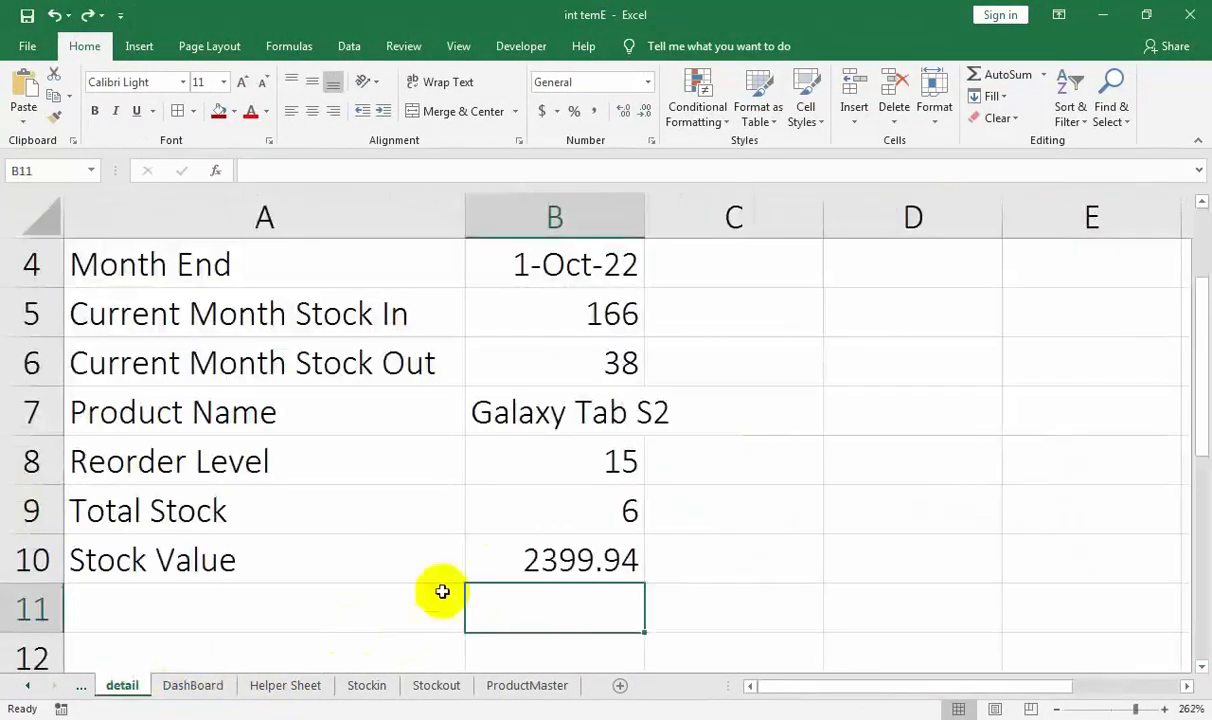
type("=")
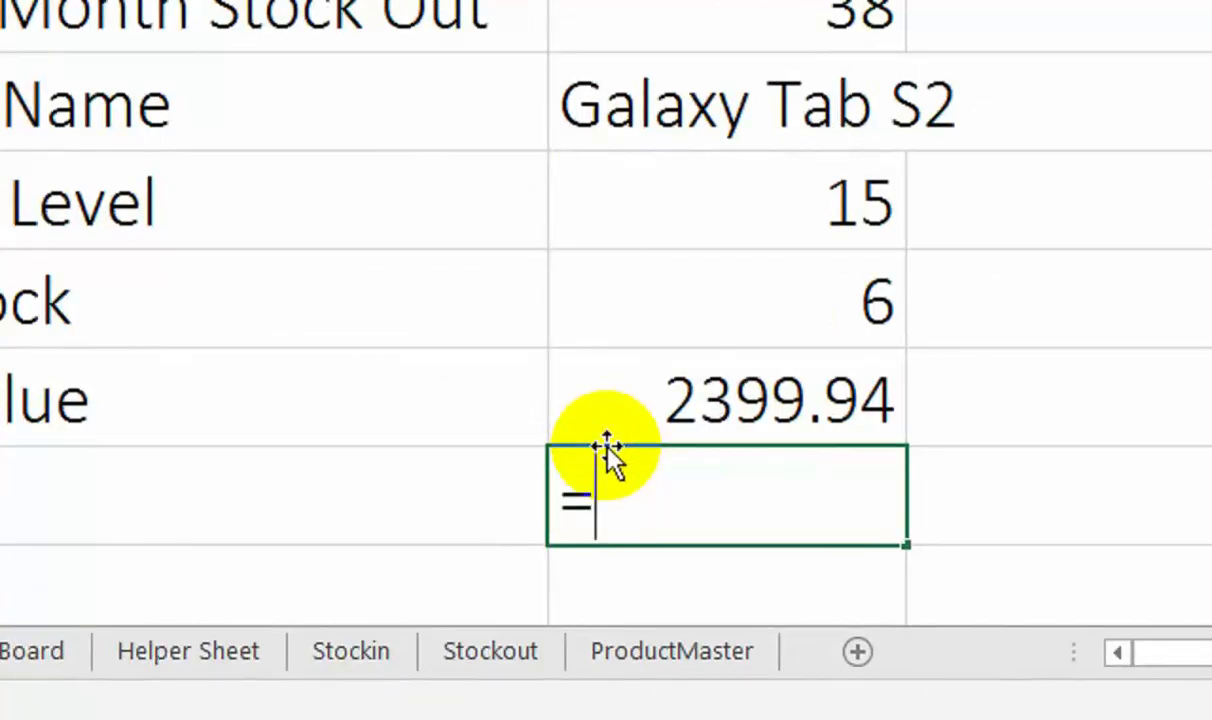
type(" \"Cuurrent ")
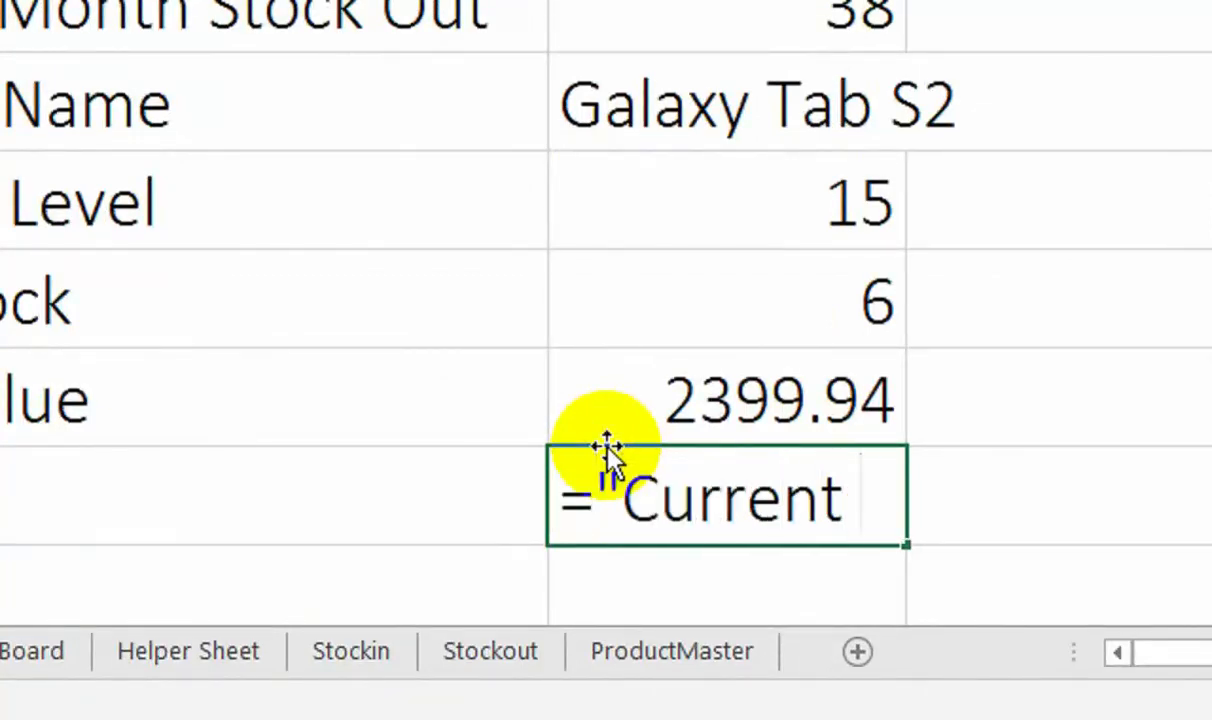
type("Stock")
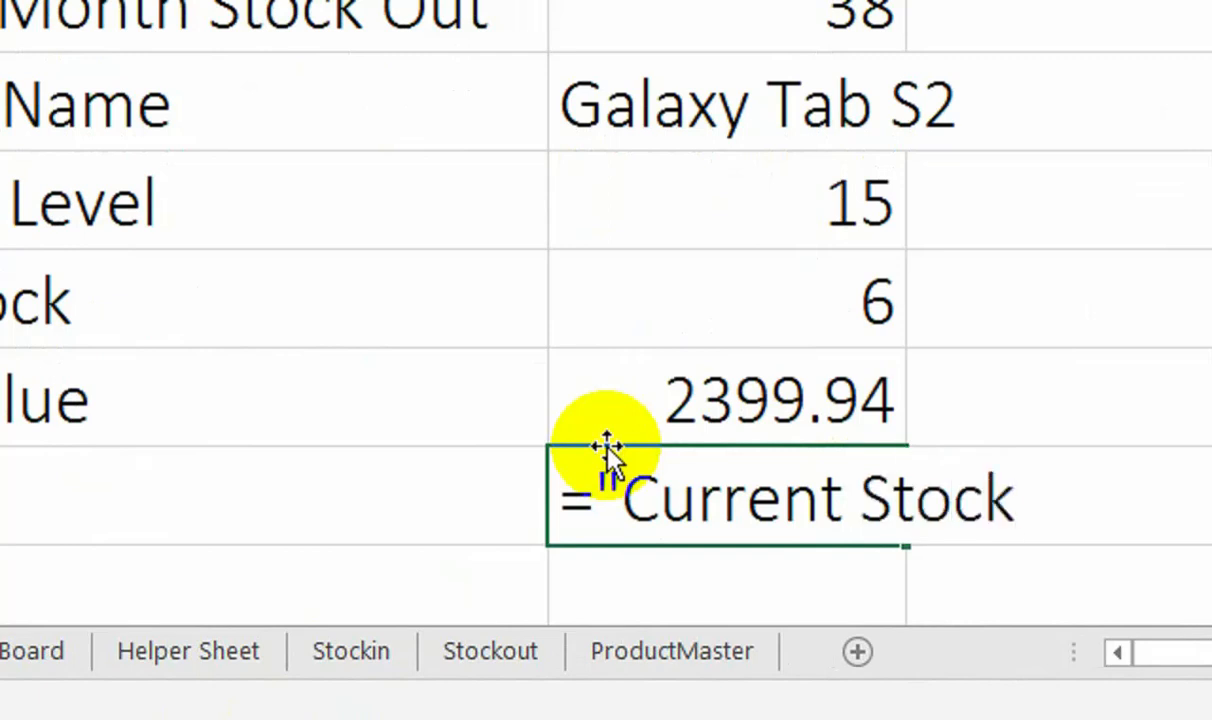
type(" is\"")
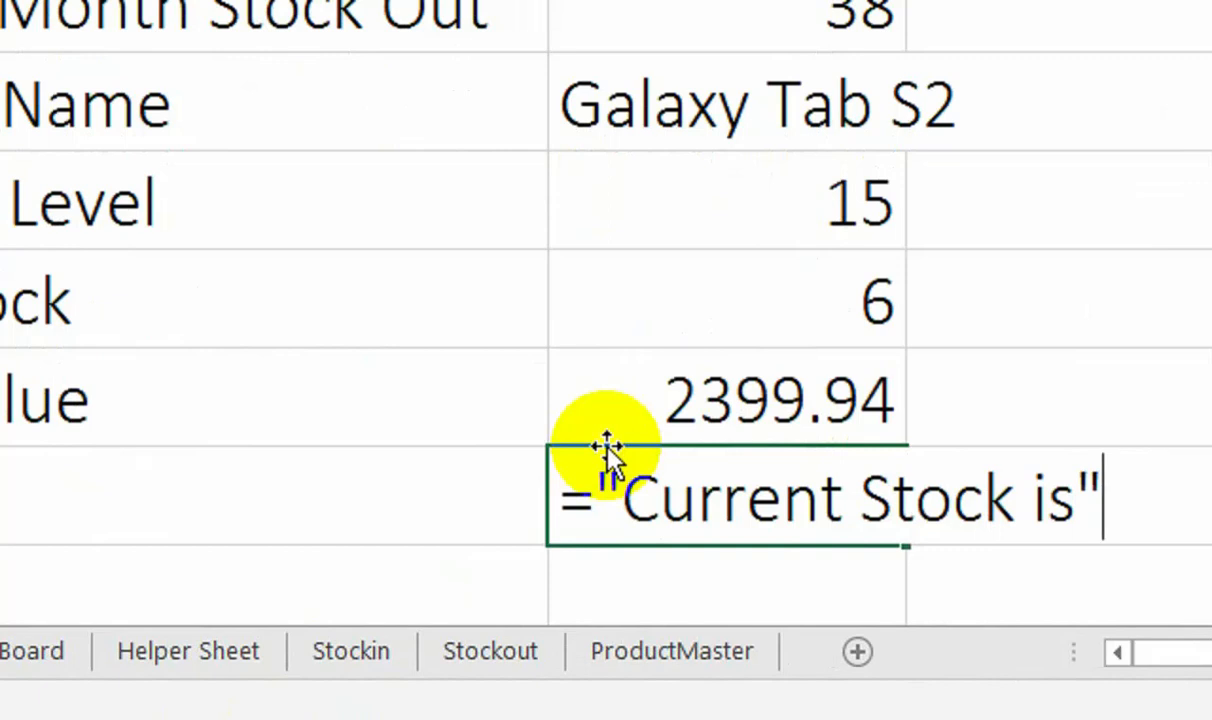
type("&")
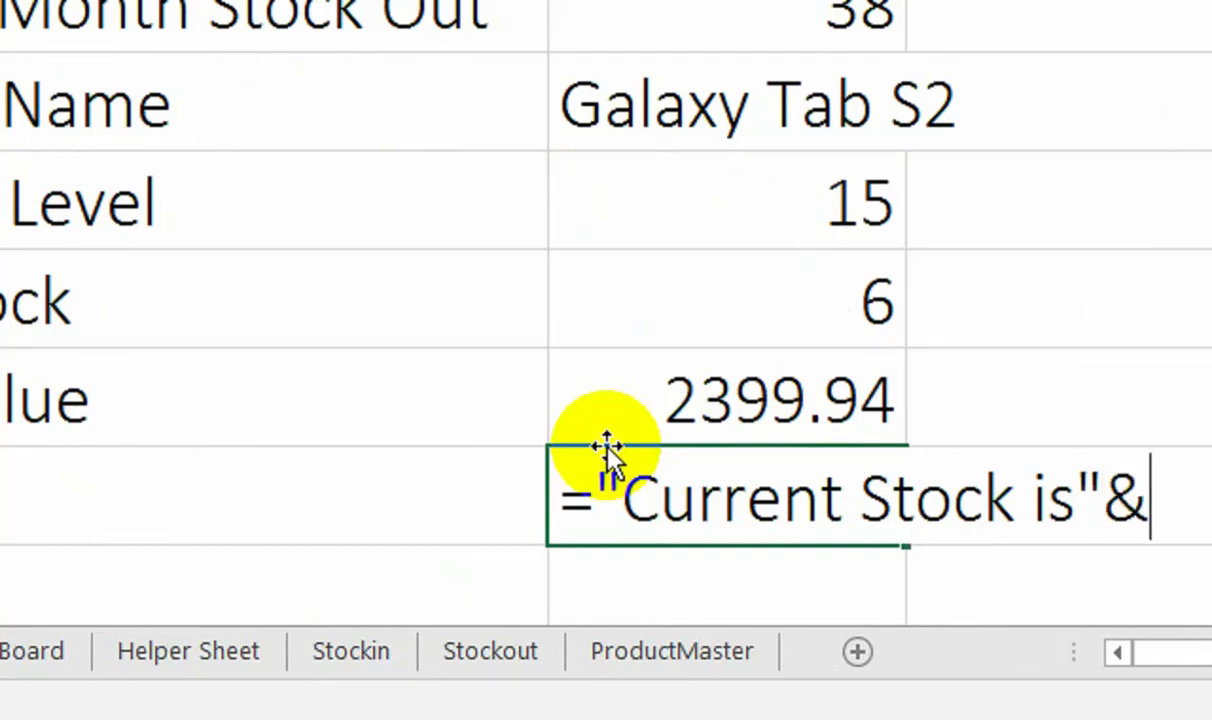
left_click(676, 309)
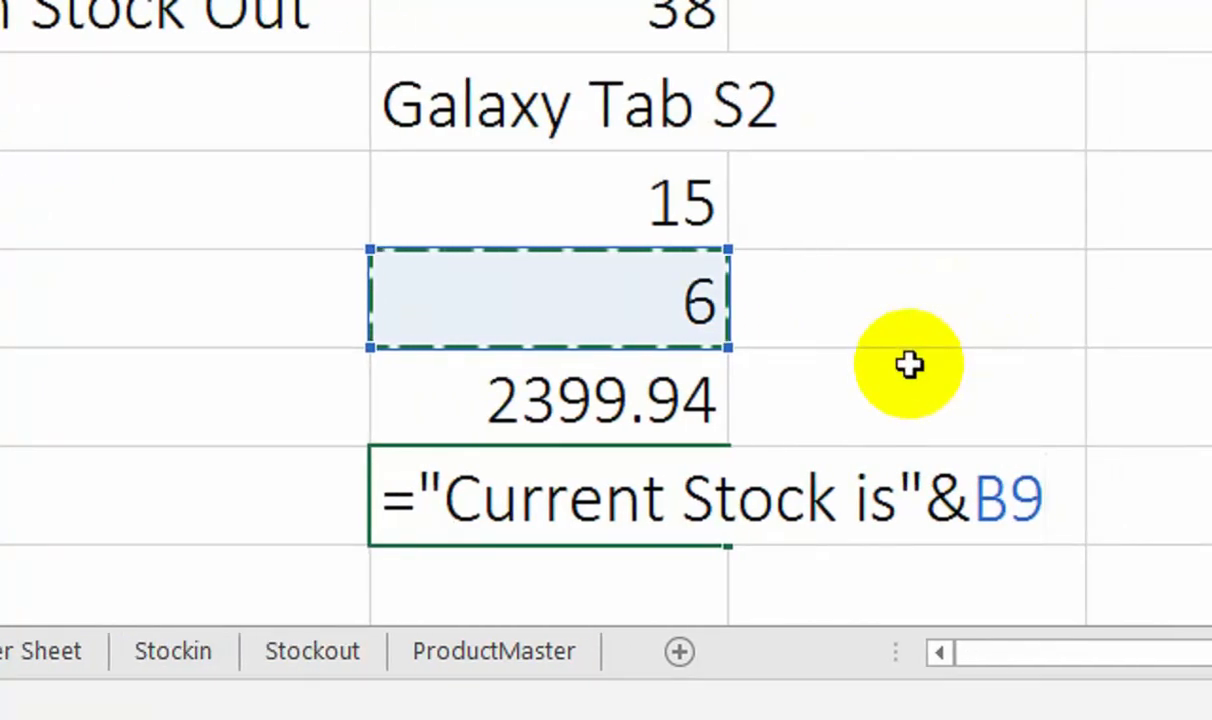
- Extend the B11 formula with the joined text " units(s). And, Stock Value is "
type("&")
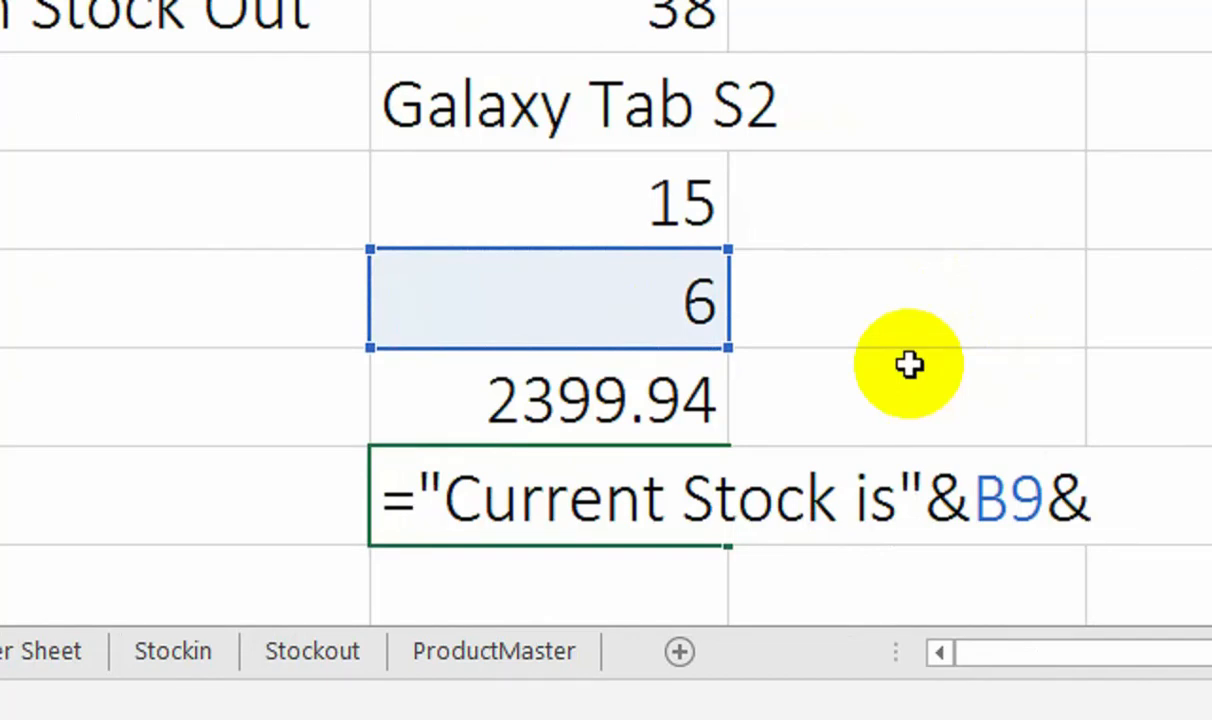
type(" unit")
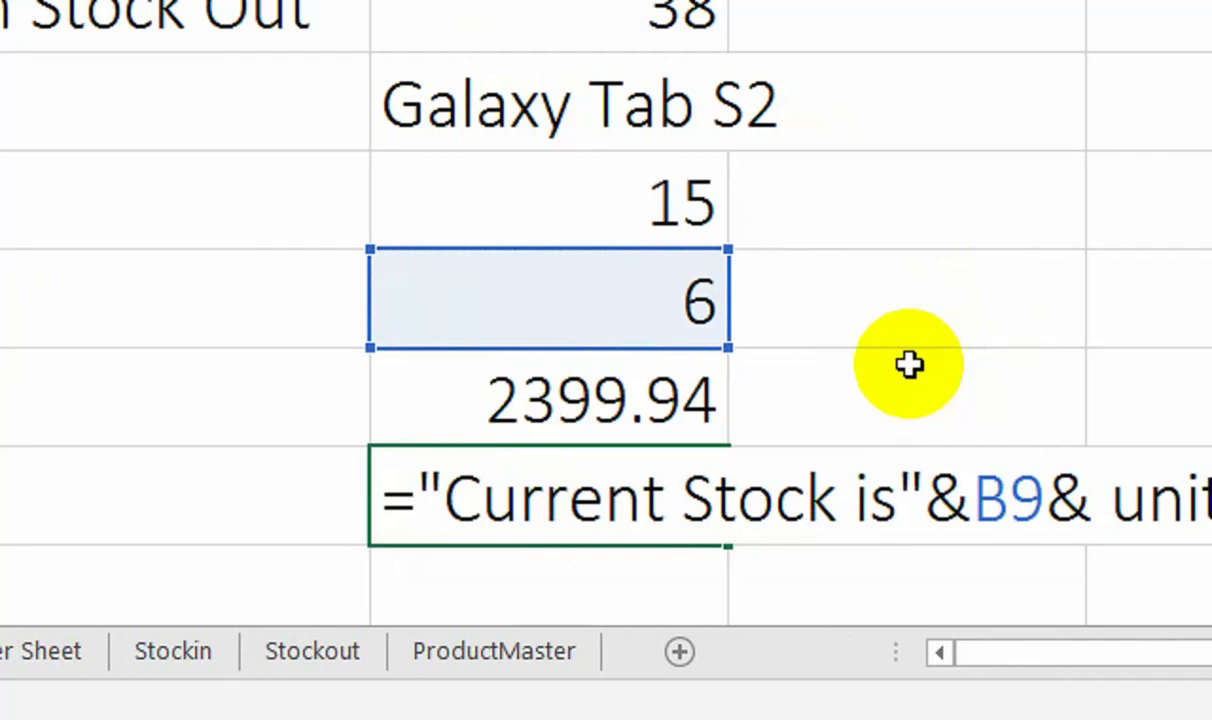
type("s")
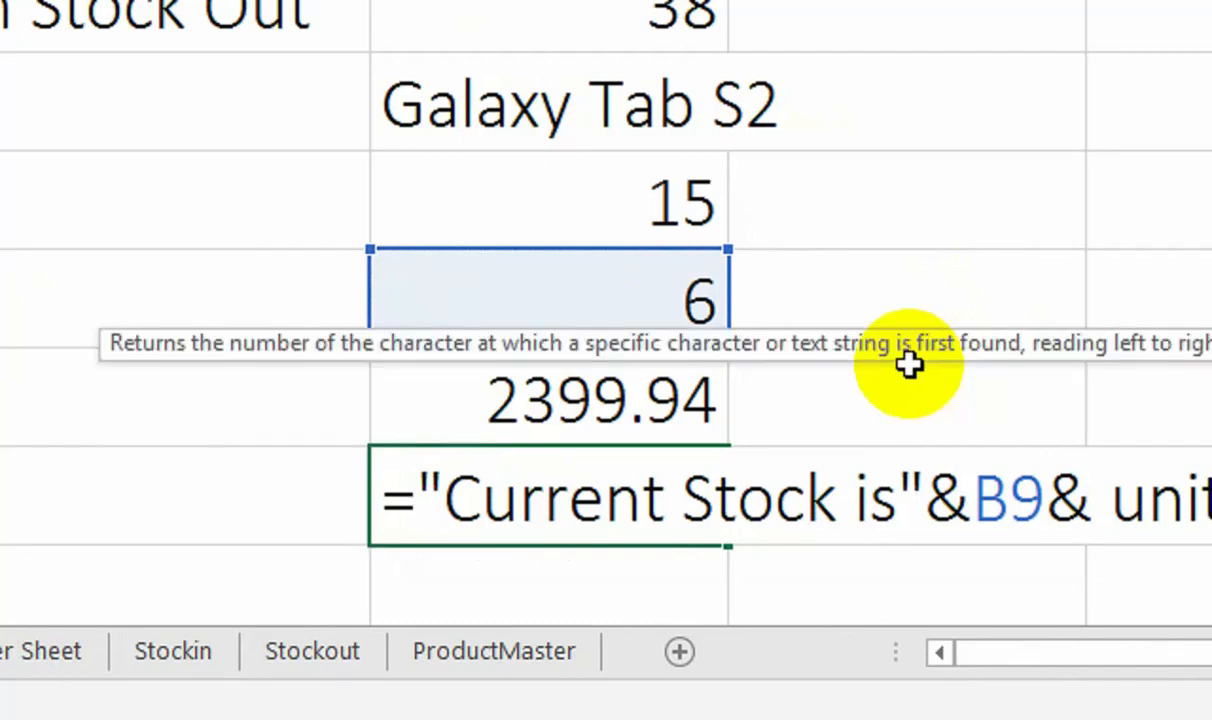
type("to")
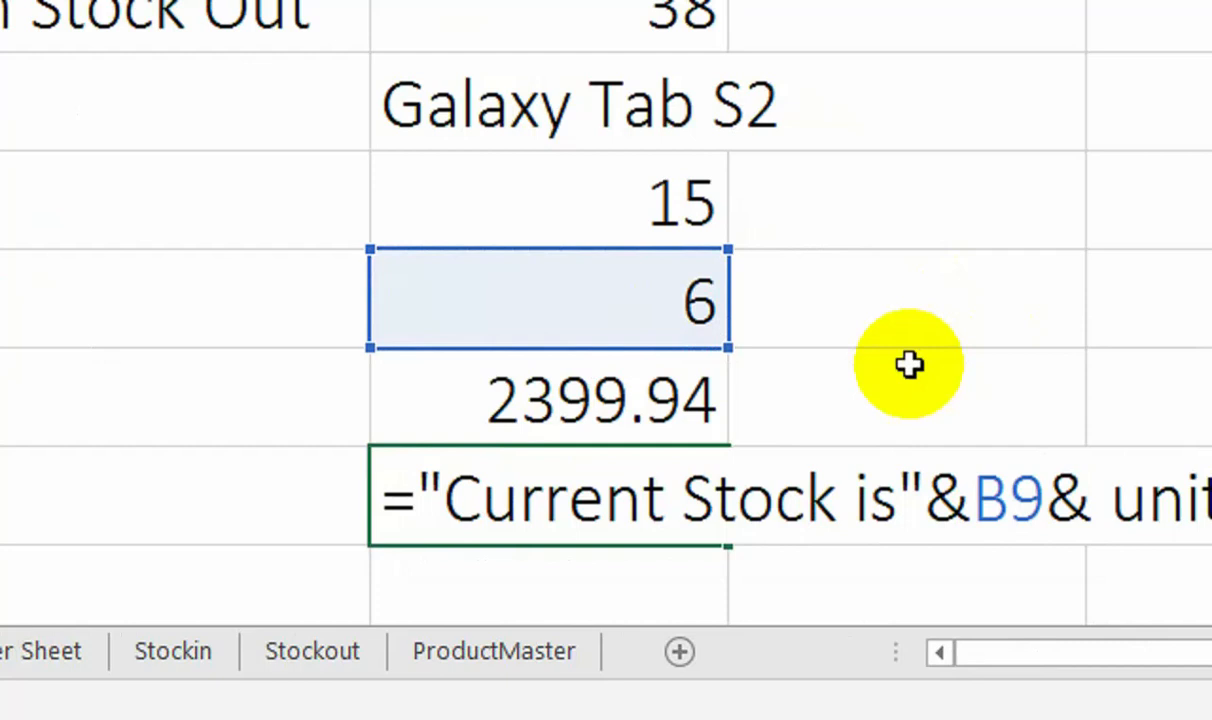
type("an sto")
type("va")
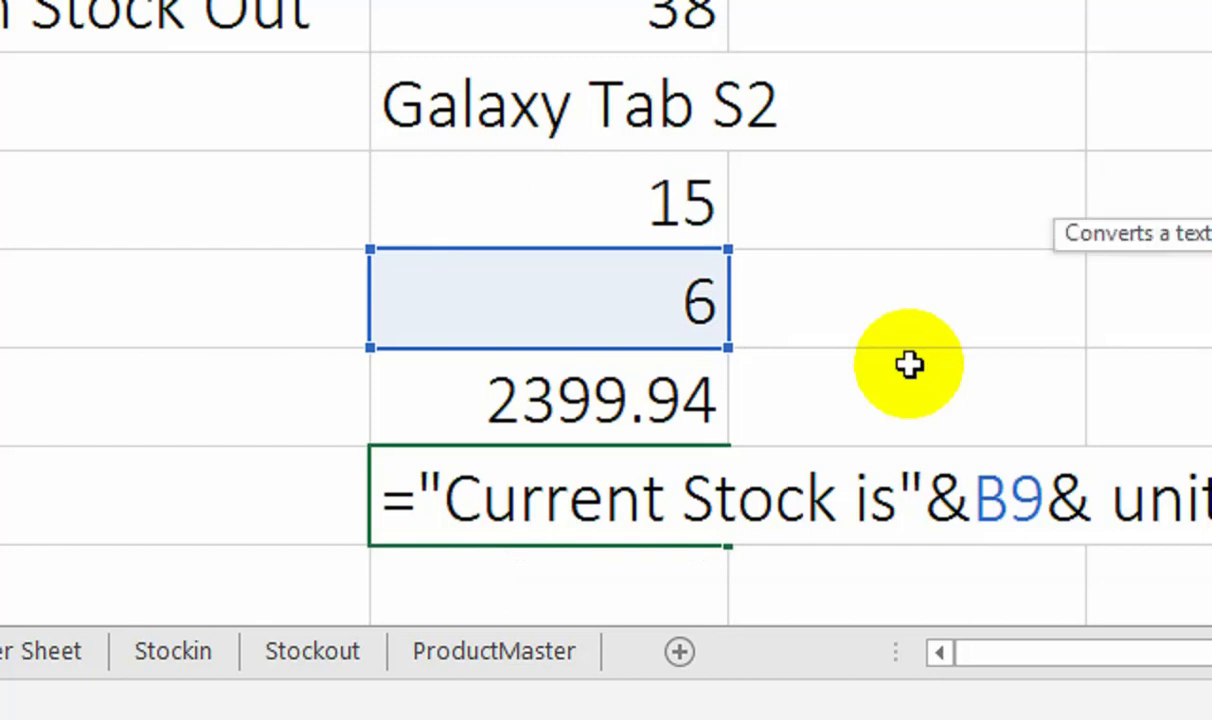
type("lue")
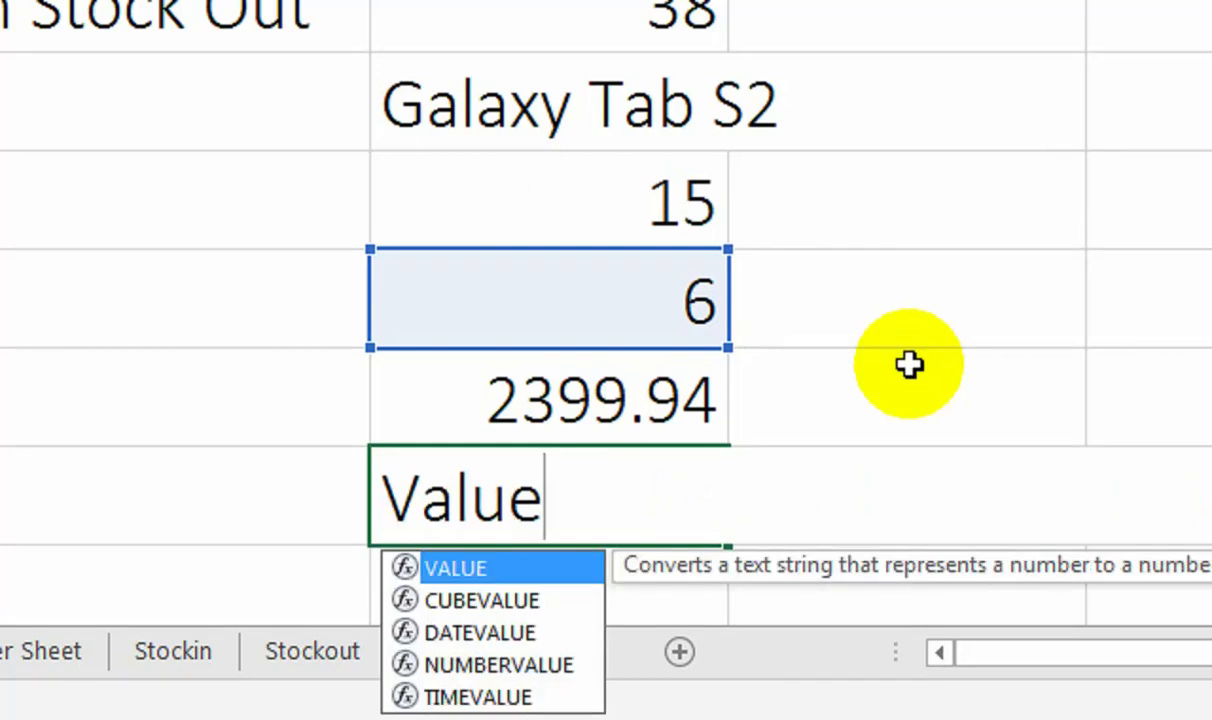
type(" is")
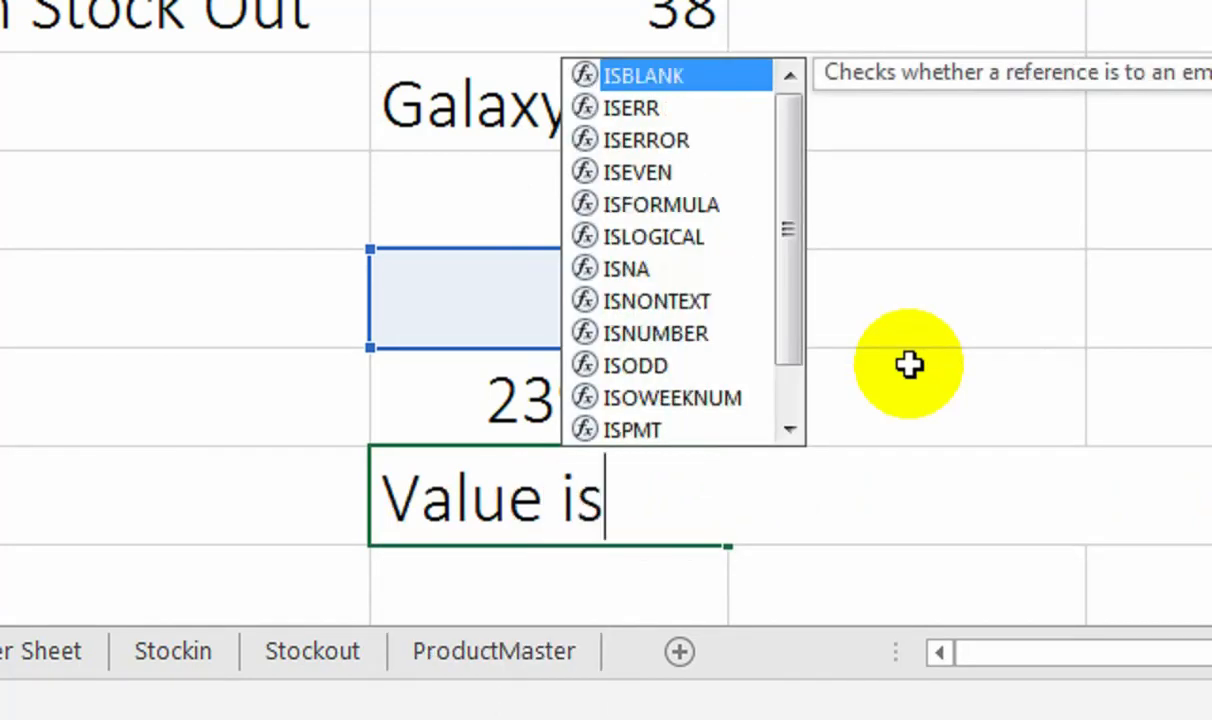
type("\"")
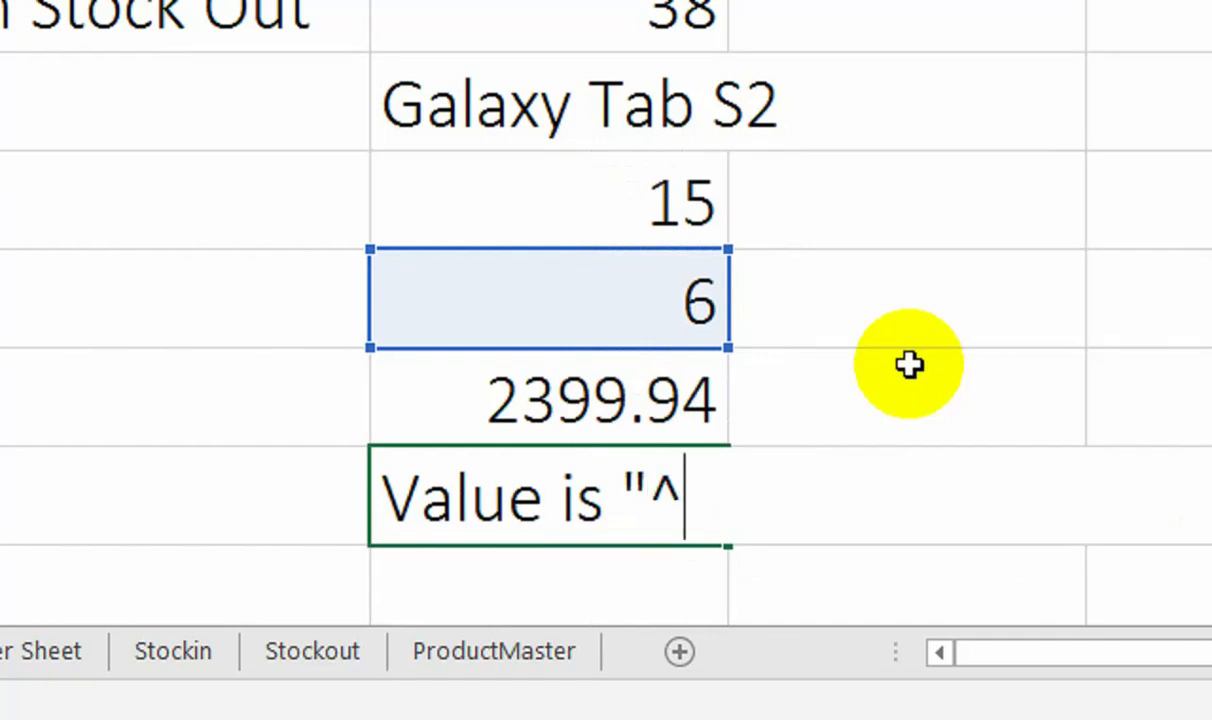
type("^")
key("BackSpace")
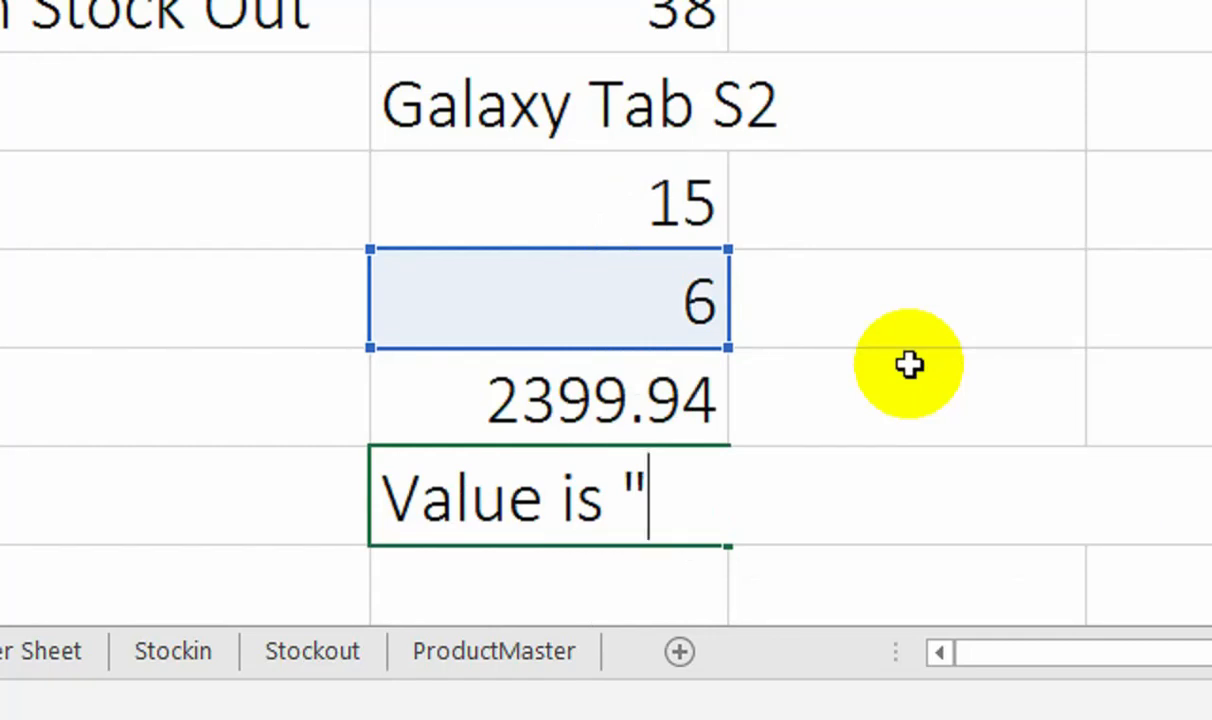
- Append TEXT(B10,"$0") to the B11 formula and try to enter it
type("&t")
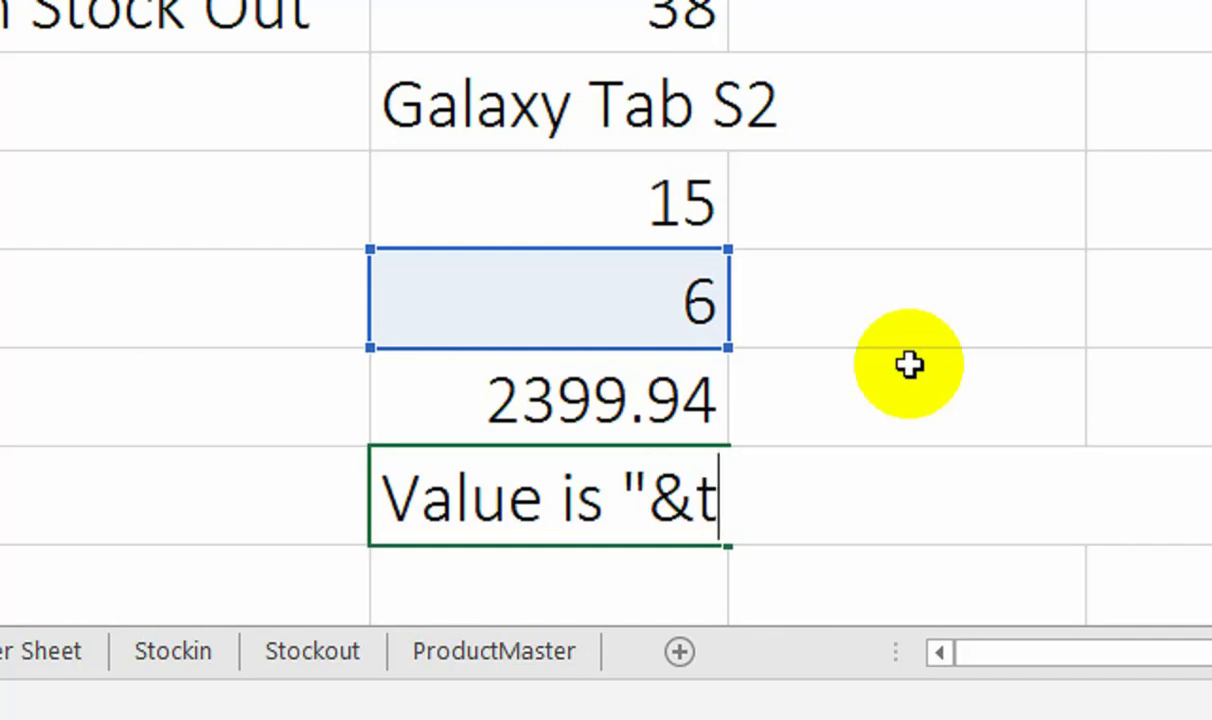
type("extt")
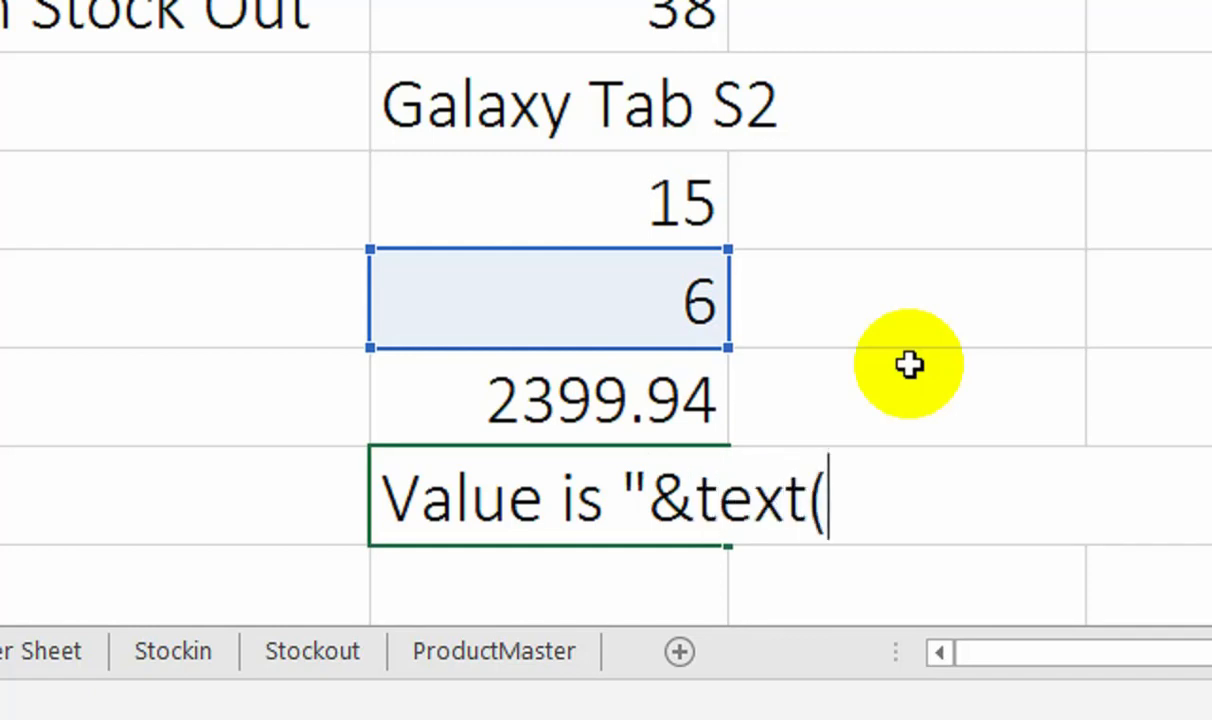
left_click(563, 388)
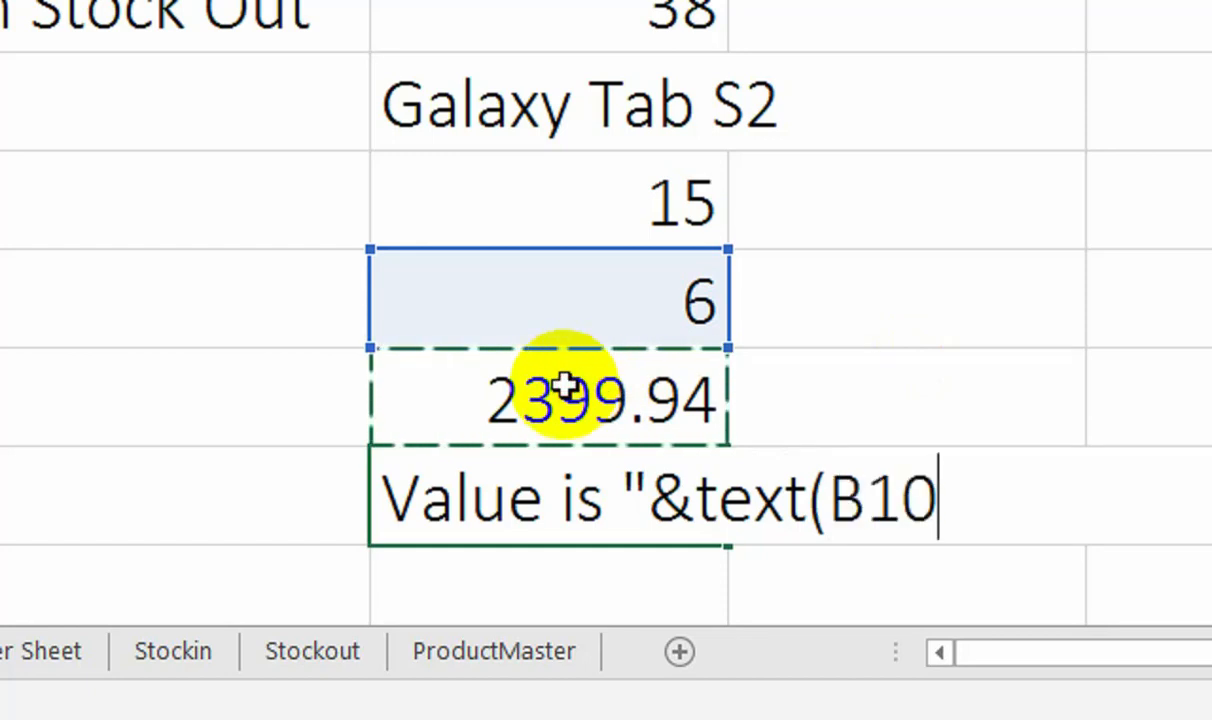
type(")")
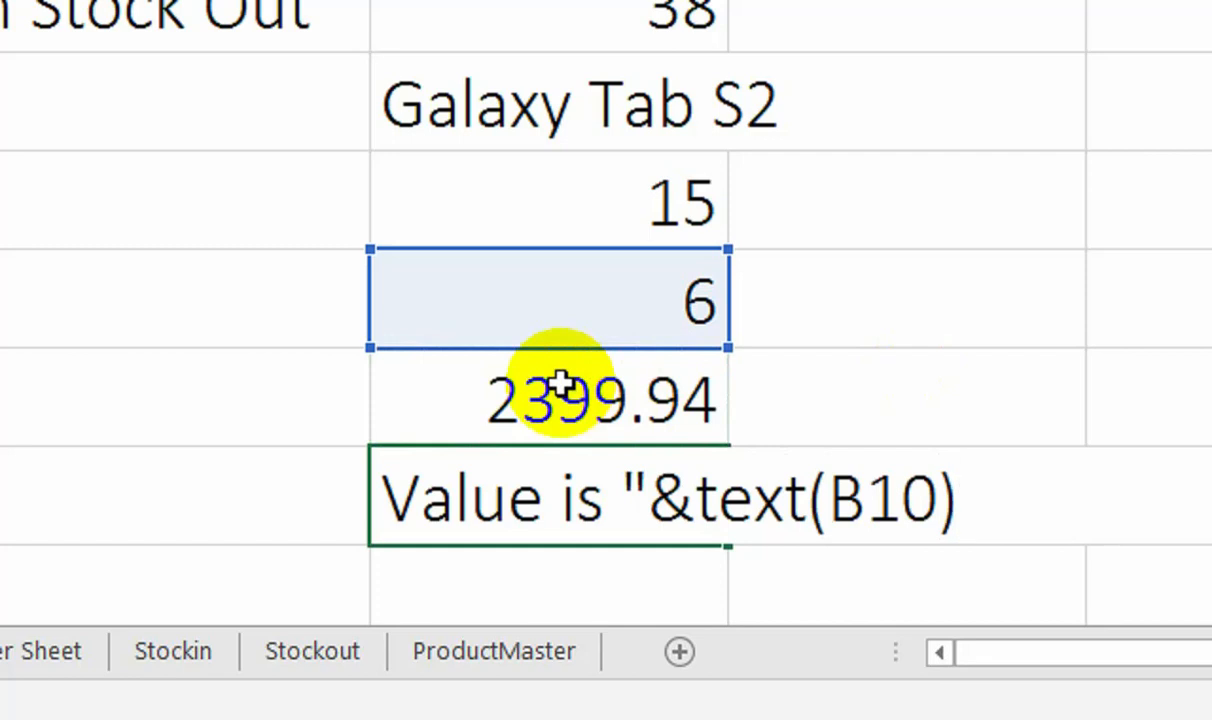
key("BackSpace")
type(",")
type("\"#")
type("$0")
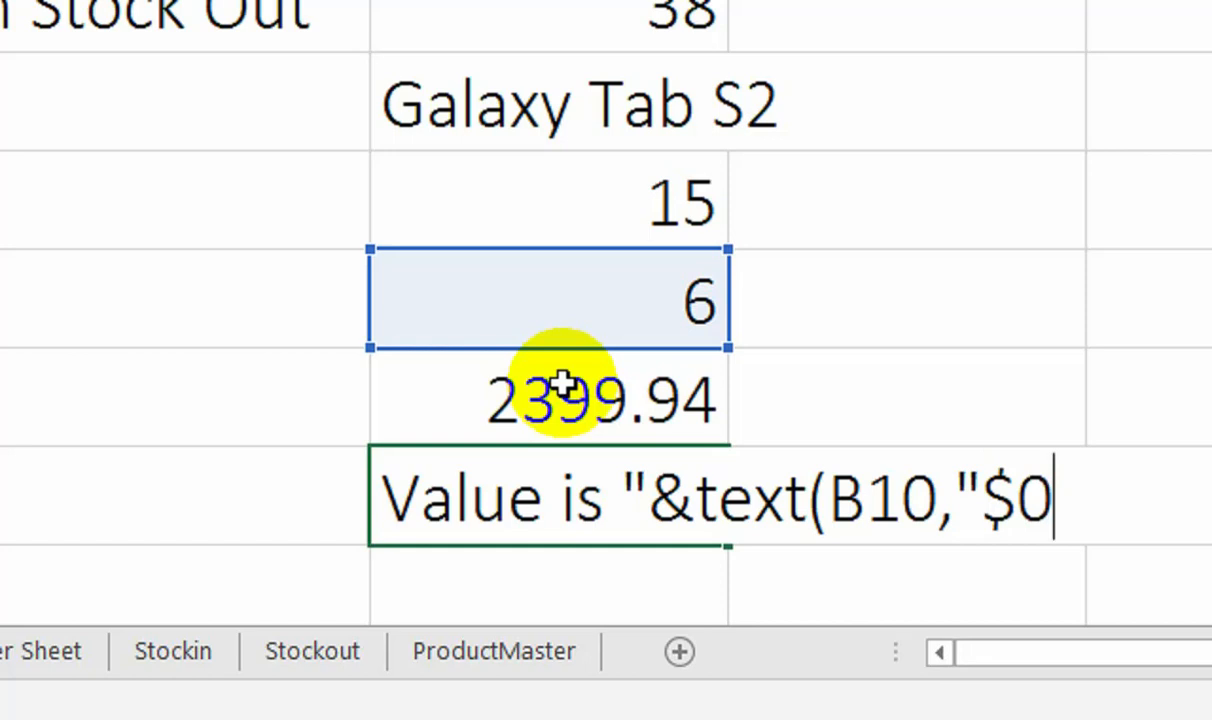
type("\")")
key("Return")
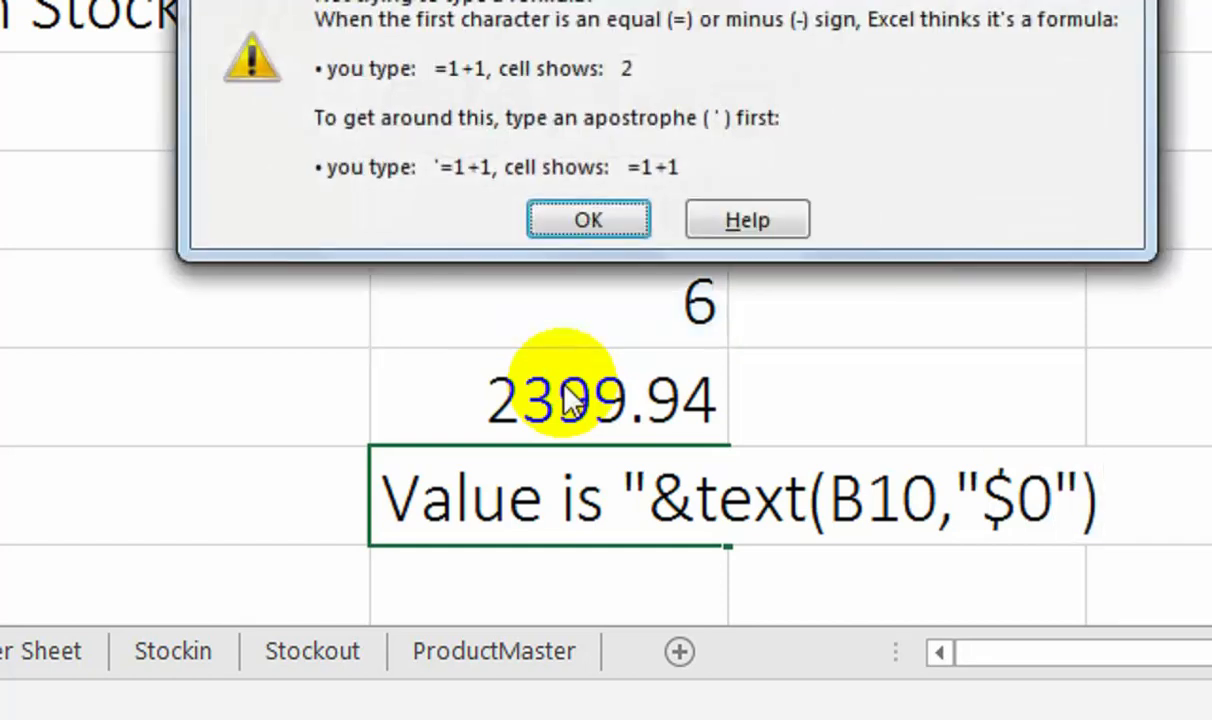
key("Return")
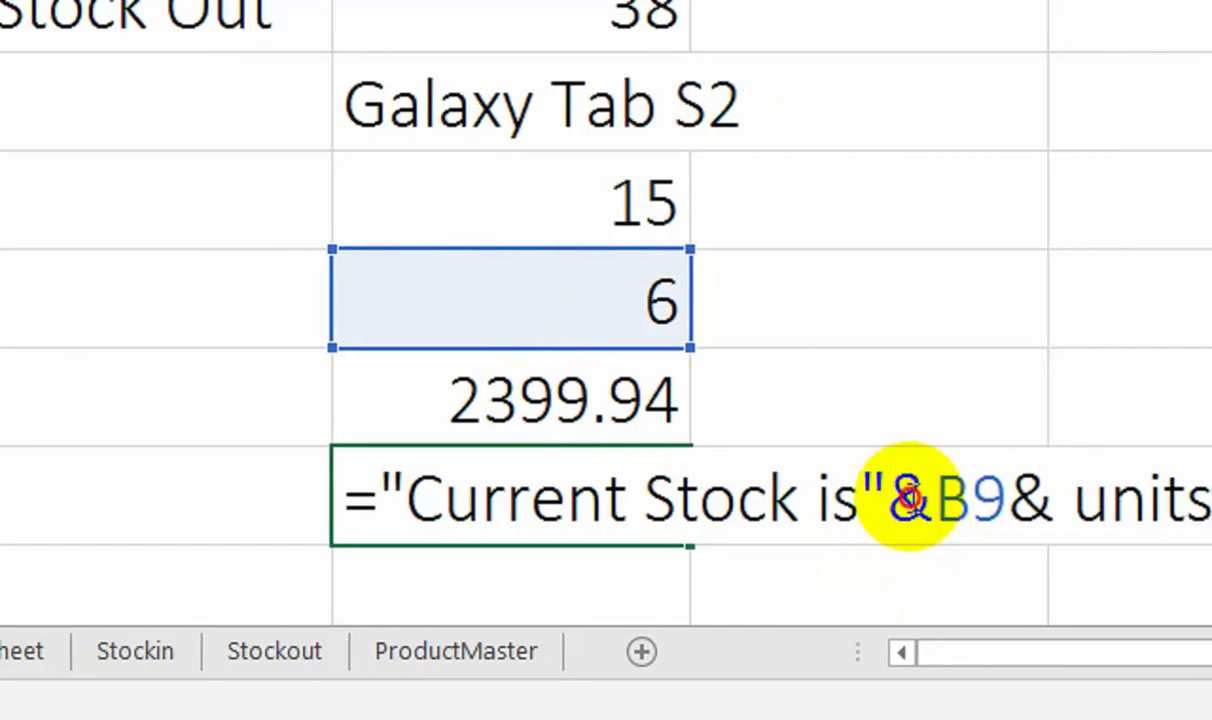
- Add the missing opening quotation mark before " units(s)" in the B11 formula, enter it and reselect the cell
left_click(901, 500)
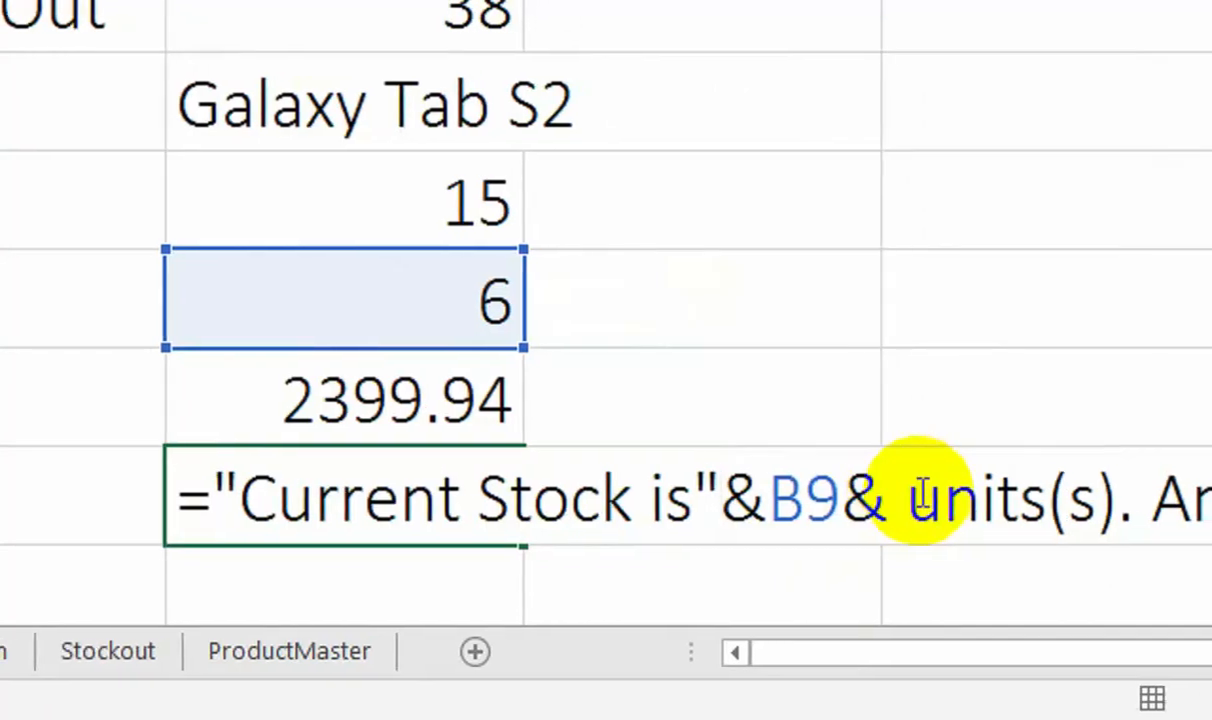
left_click(902, 512)
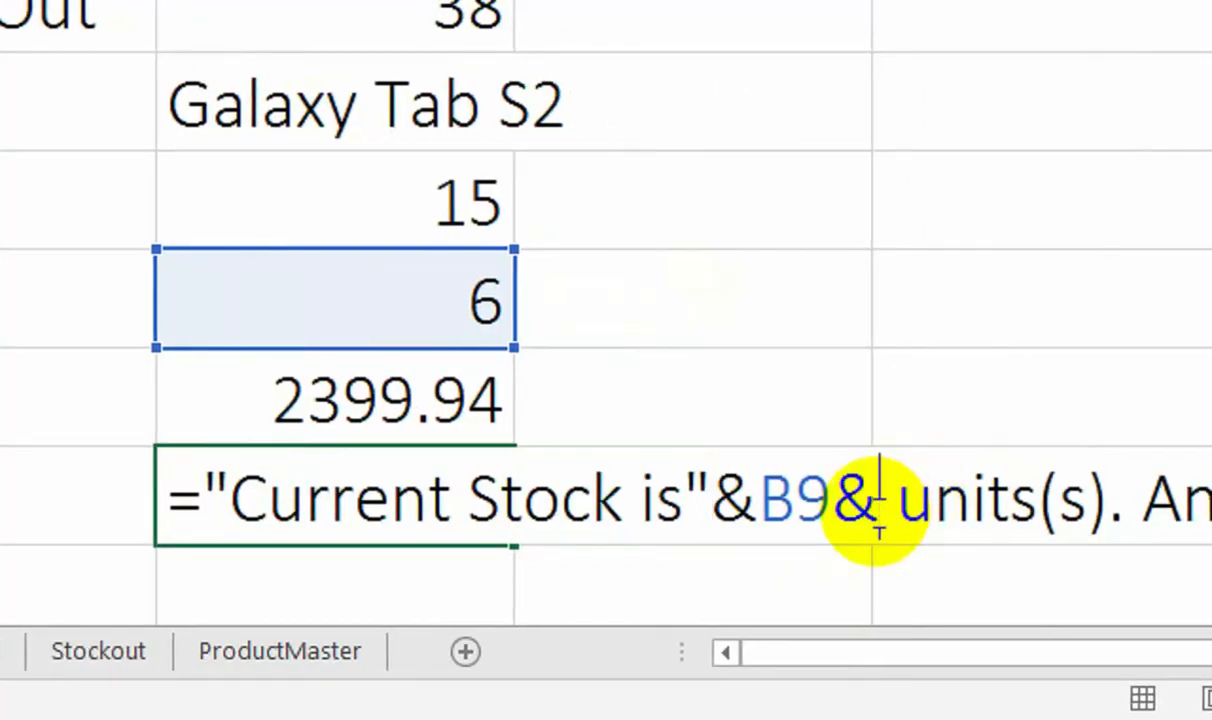
type("\"")
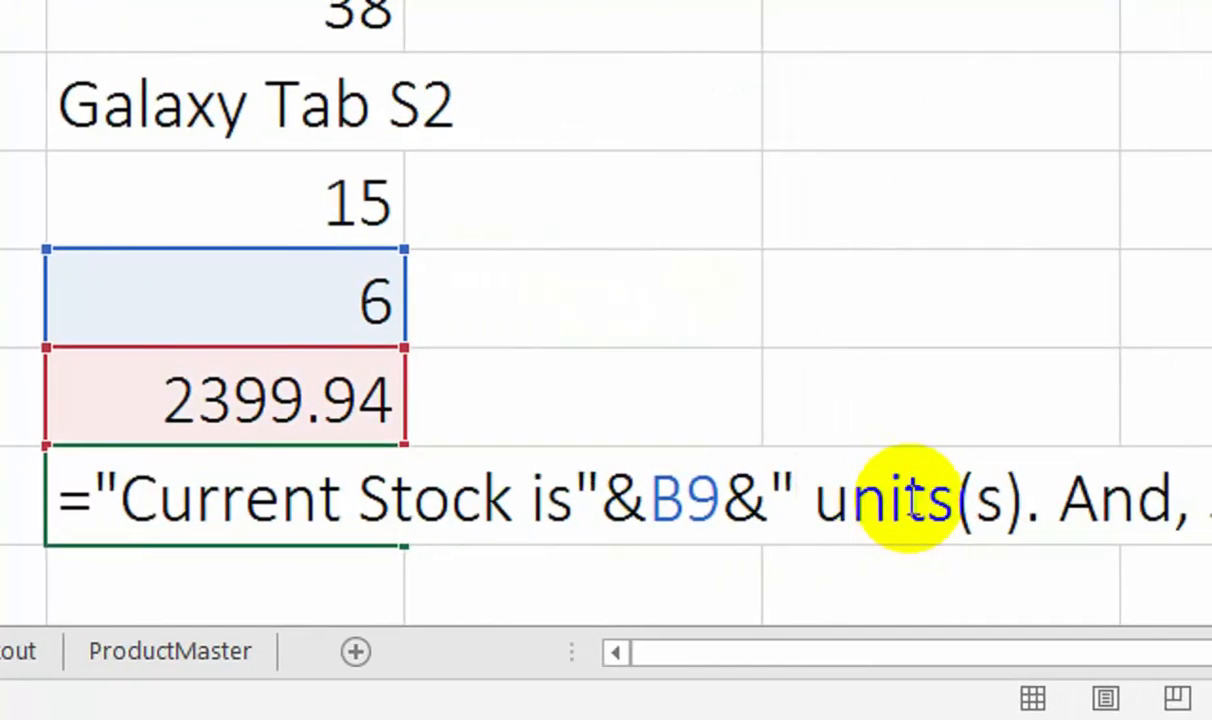
key("Return")
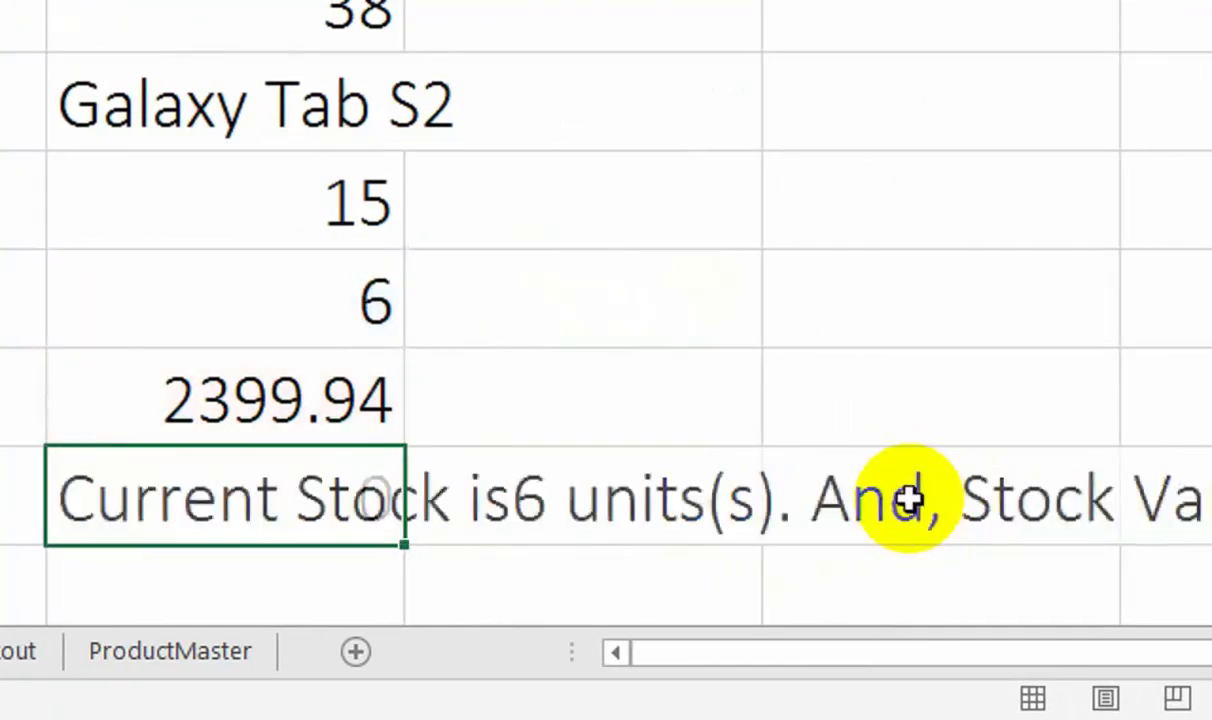
left_click(408, 405)
left_click(312, 402)
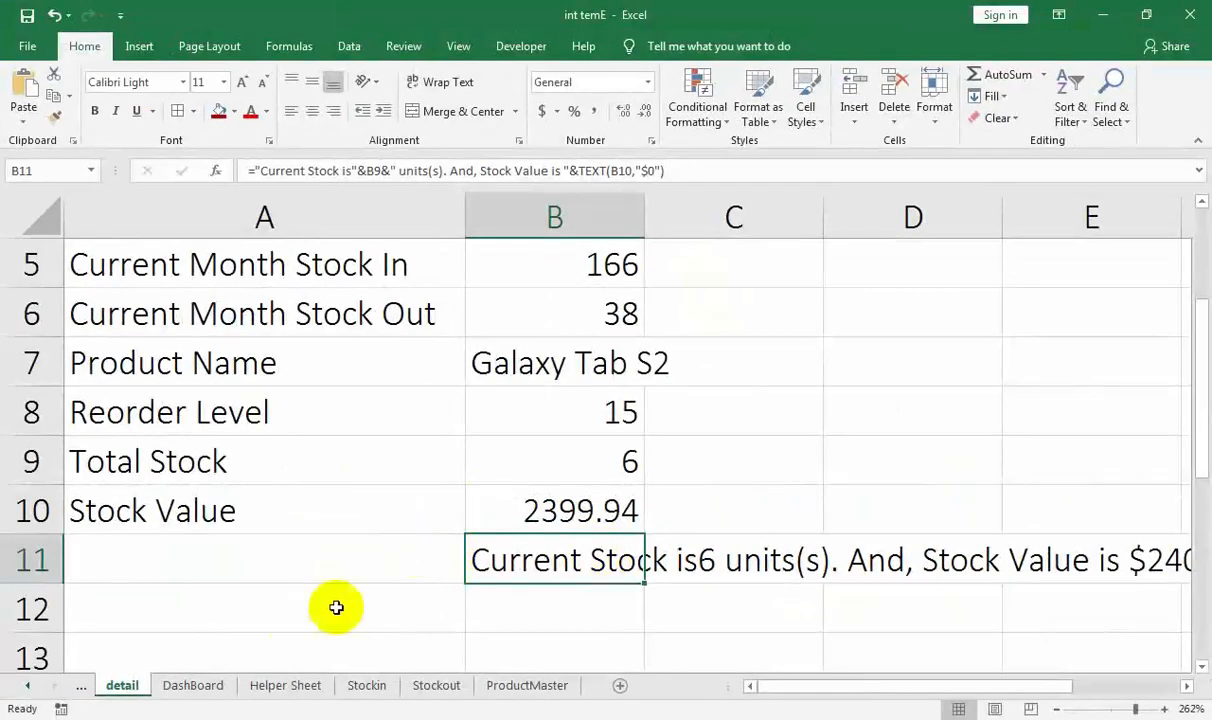
- On the DashBoard sheet, draw a rectangle about 0.35" by 5.21" between the chart title and the bars, and remove its fill
left_click(180, 685)
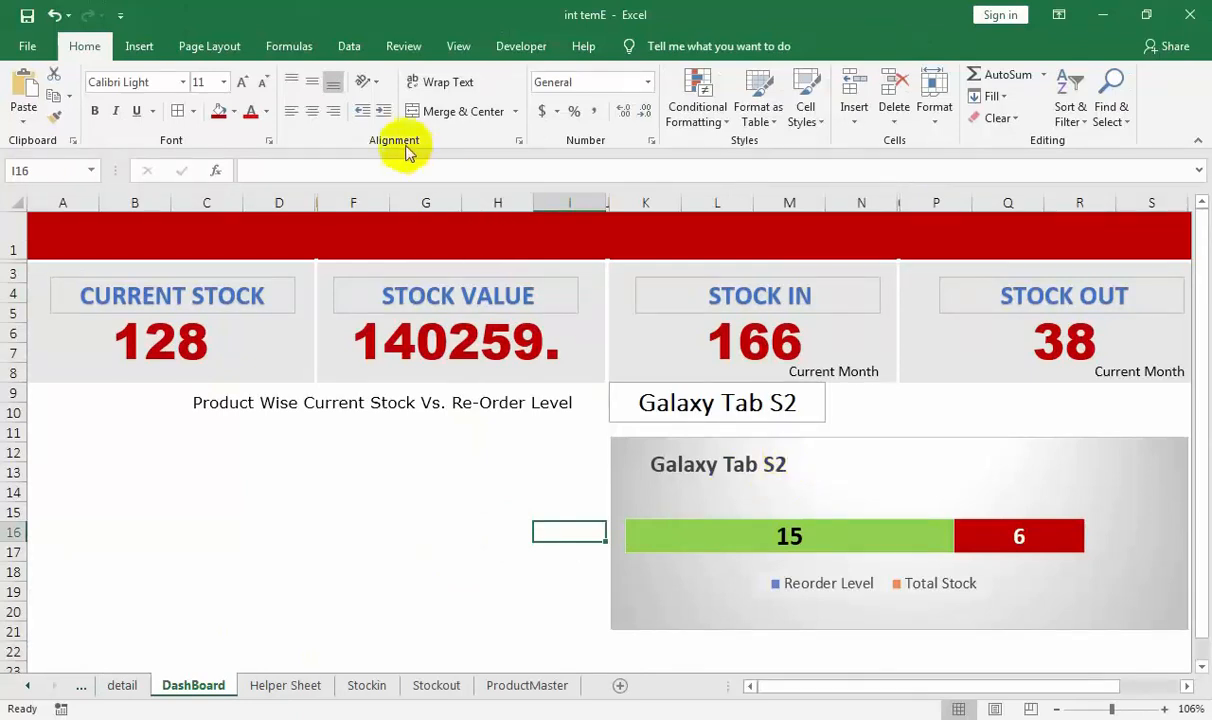
left_click(142, 46)
left_click(220, 118)
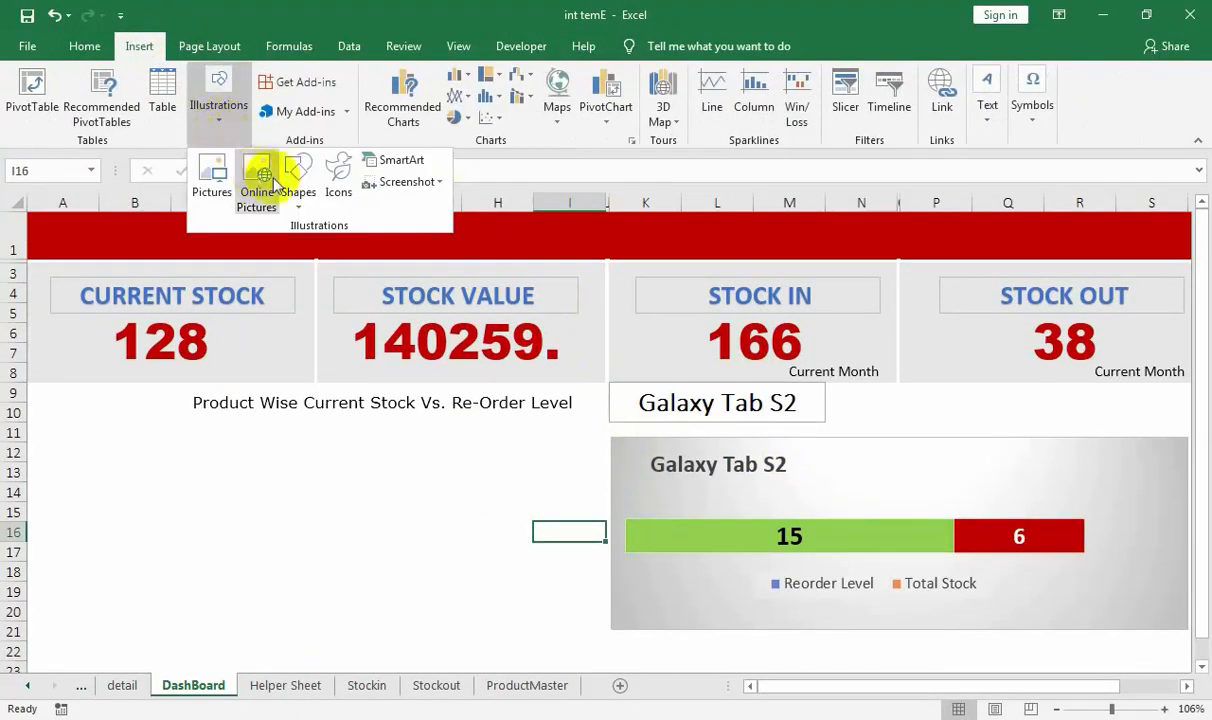
left_click(298, 172)
left_click(341, 249)
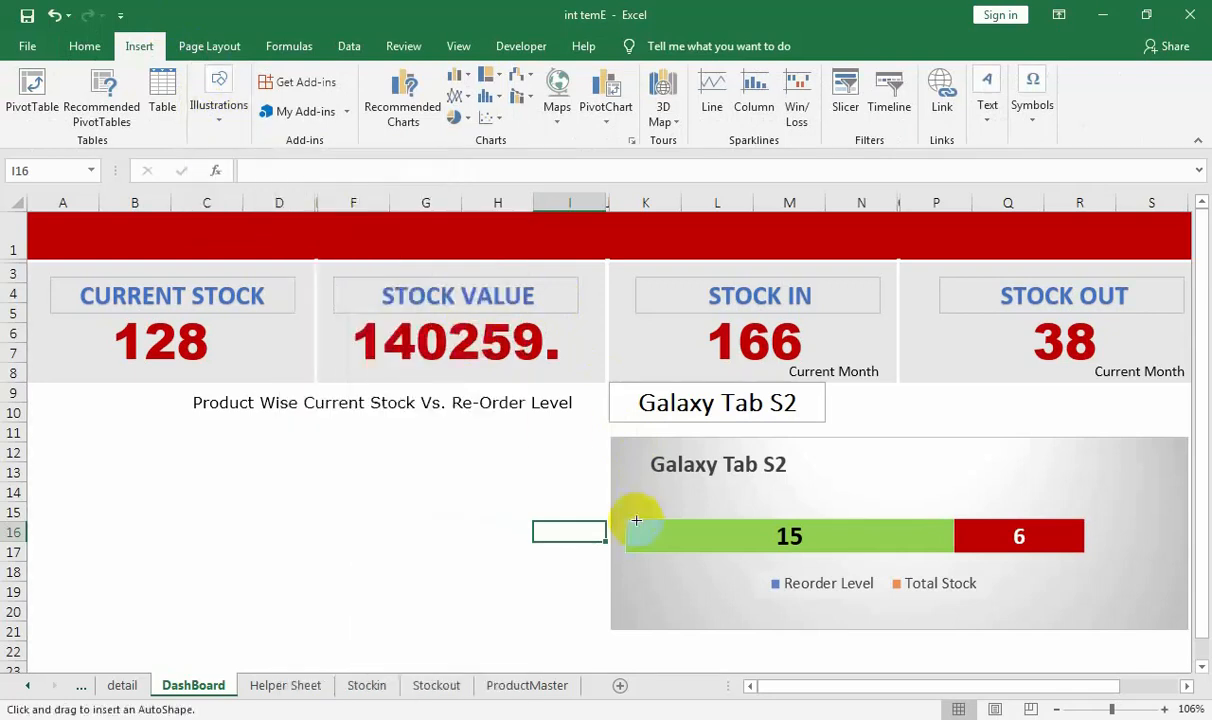
mouse_move(627, 478)
left_mouse_down()
mouse_move(882, 509)
mouse_move(1130, 513)
left_mouse_up()
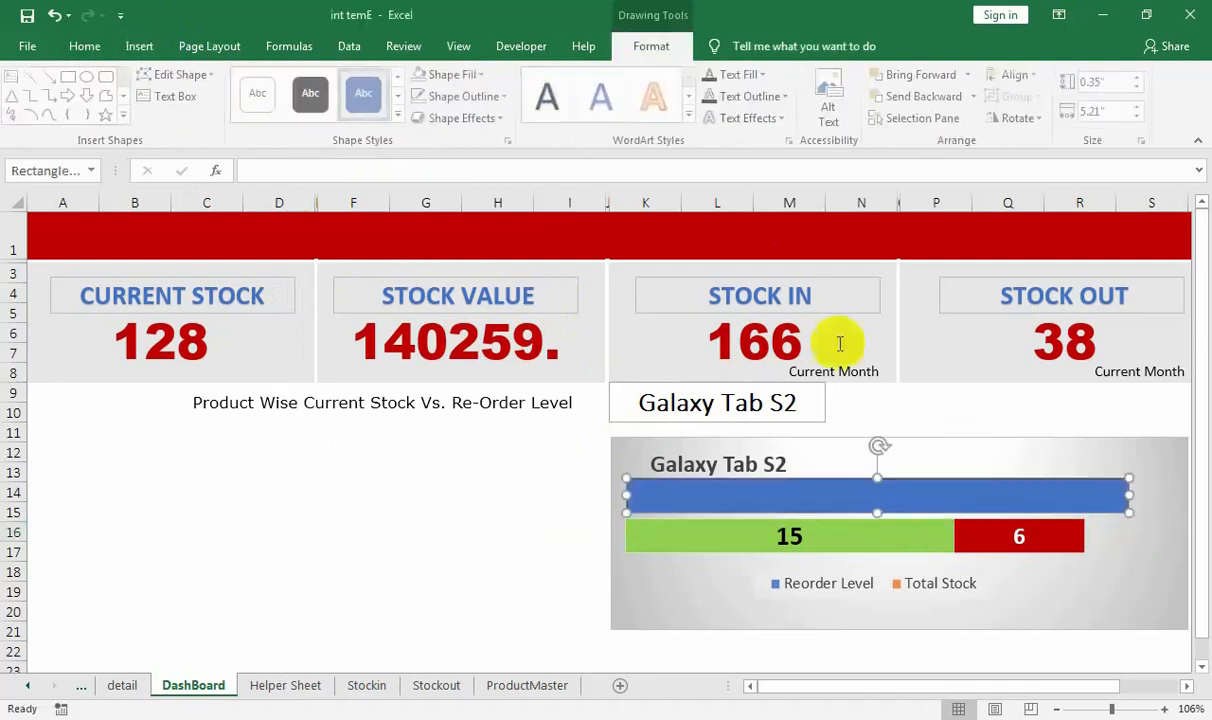
left_click(470, 74)
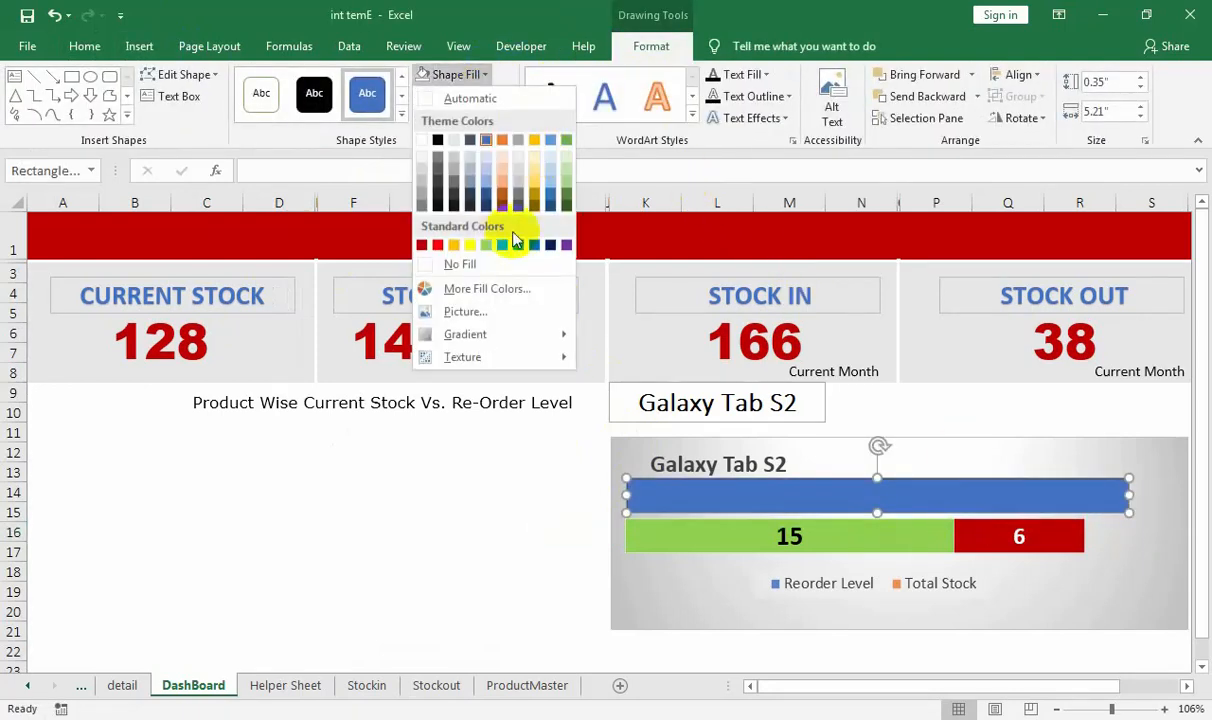
left_click(462, 265)
left_click(470, 96)
left_click(490, 281)
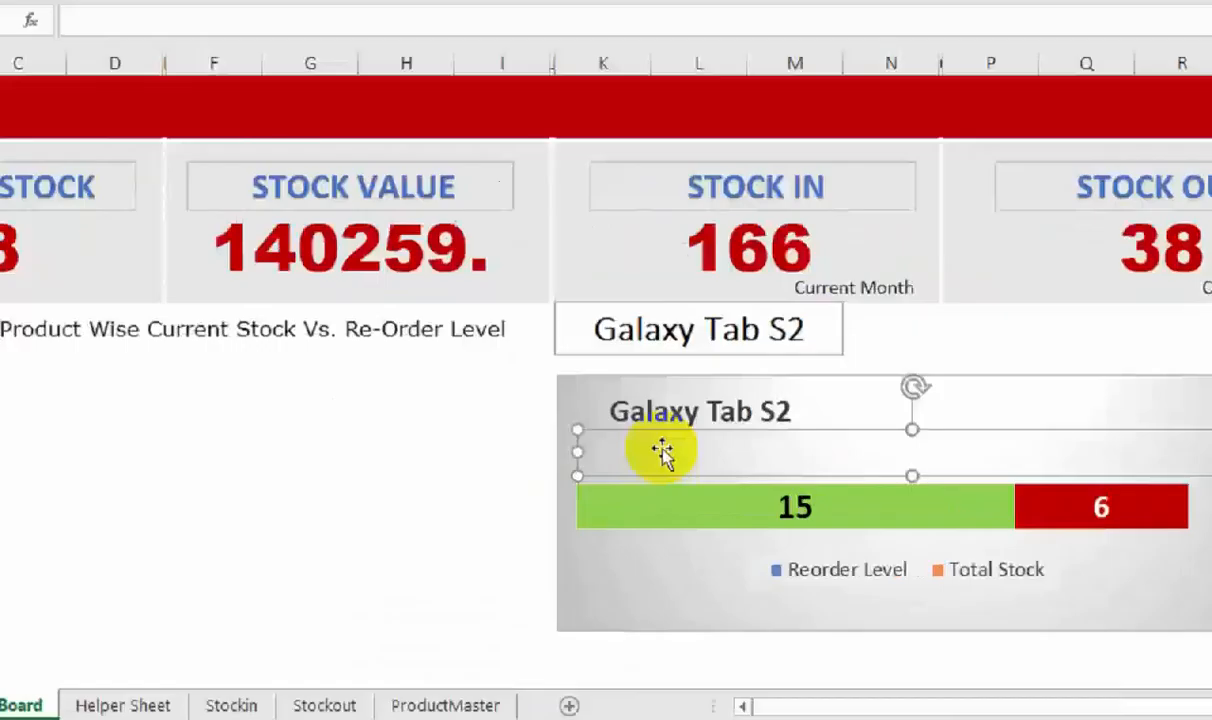
left_click(658, 443)
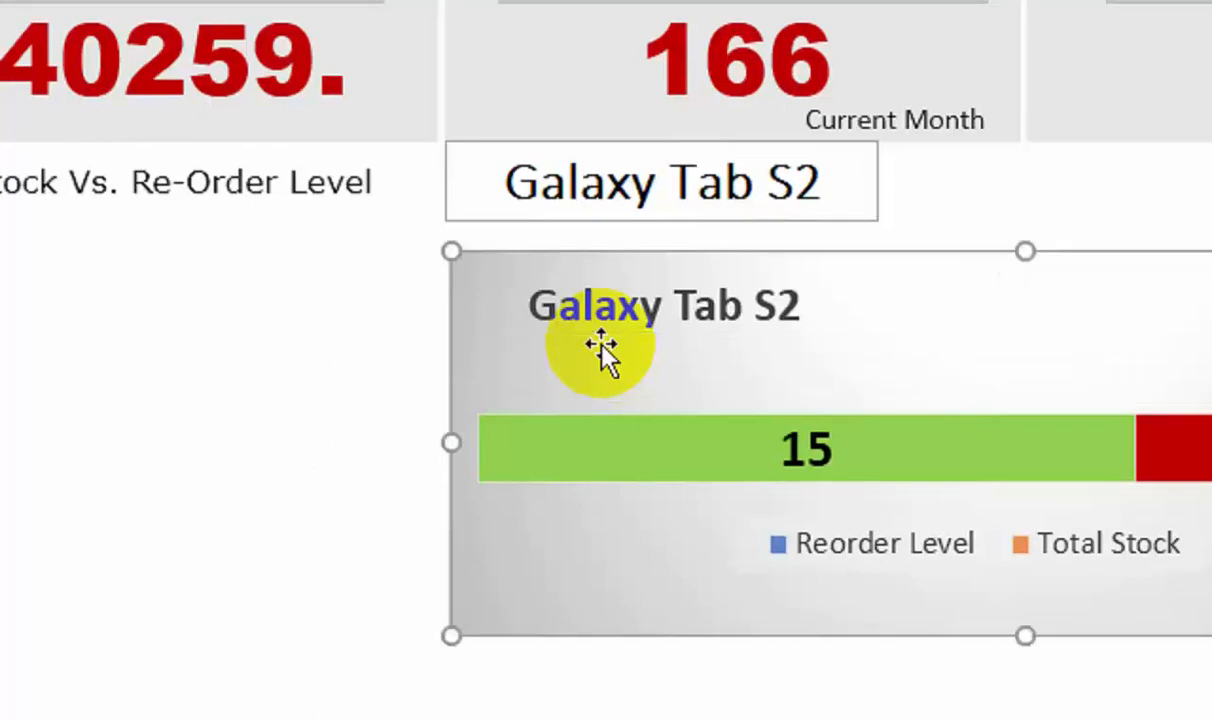
left_click(684, 388)
left_click(736, 347)
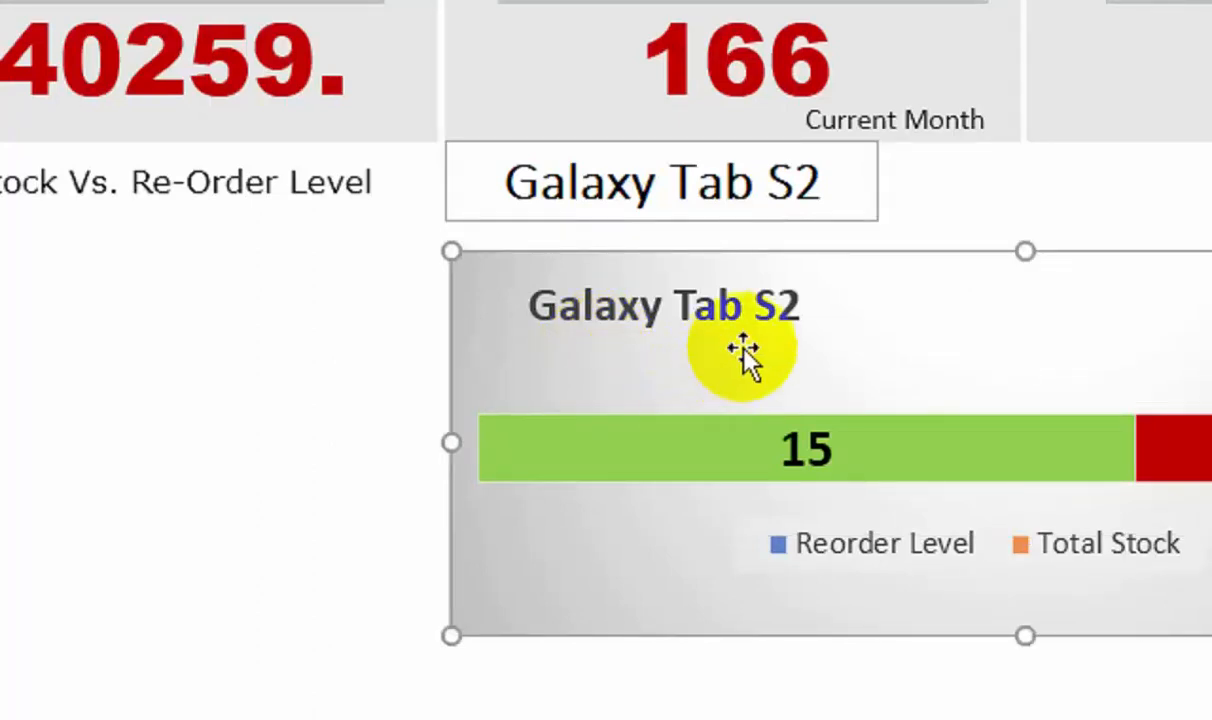
left_click(776, 319)
left_click(874, 352)
left_click(883, 362)
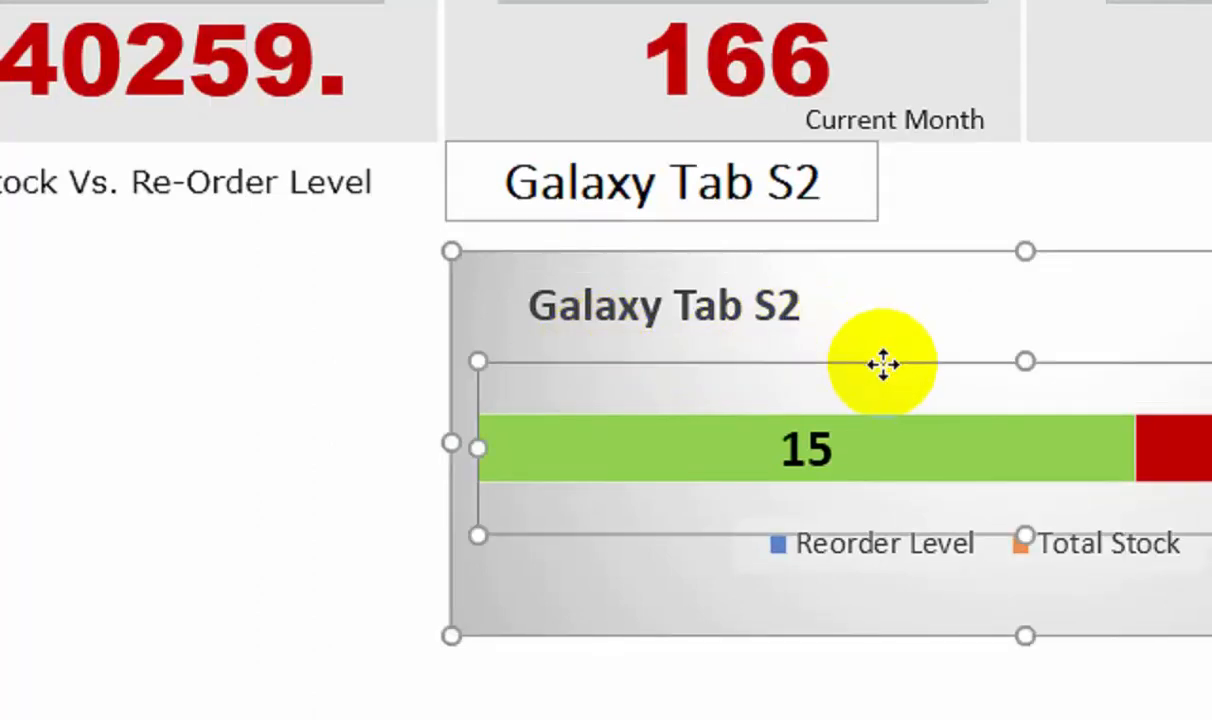
left_click(845, 335)
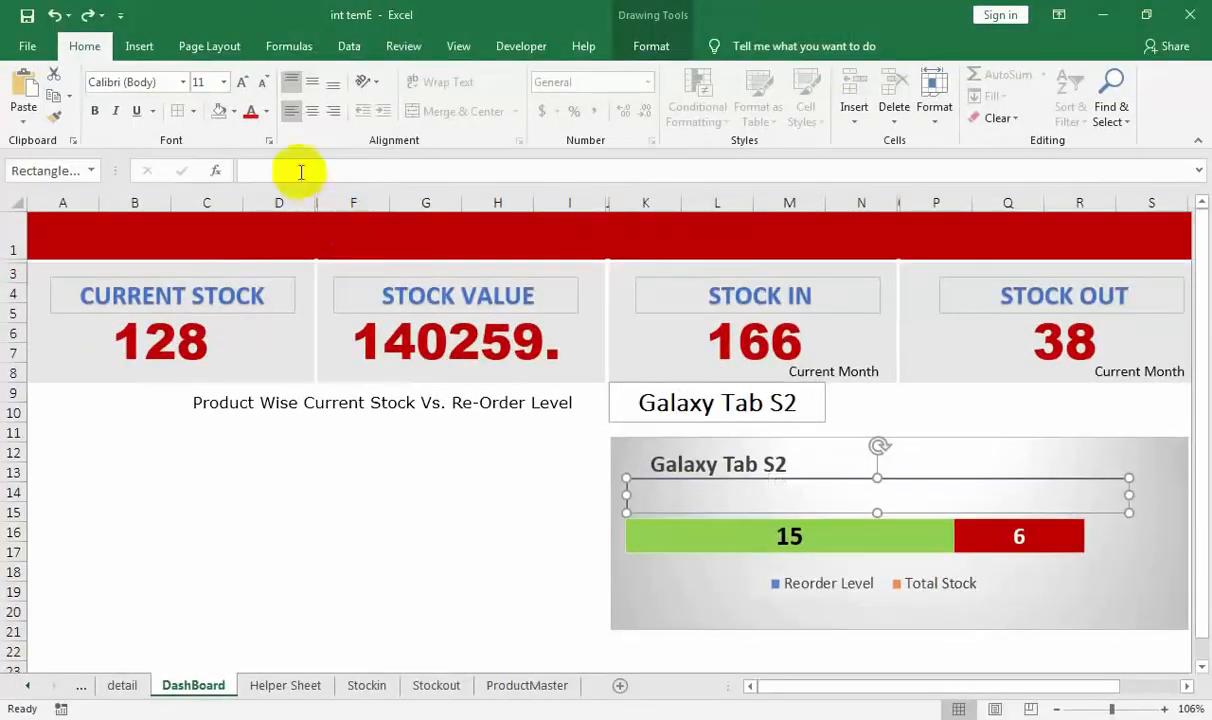
- Link the rectangle's text to the stock summary sentence with the formula =detail!B11
left_click(301, 171)
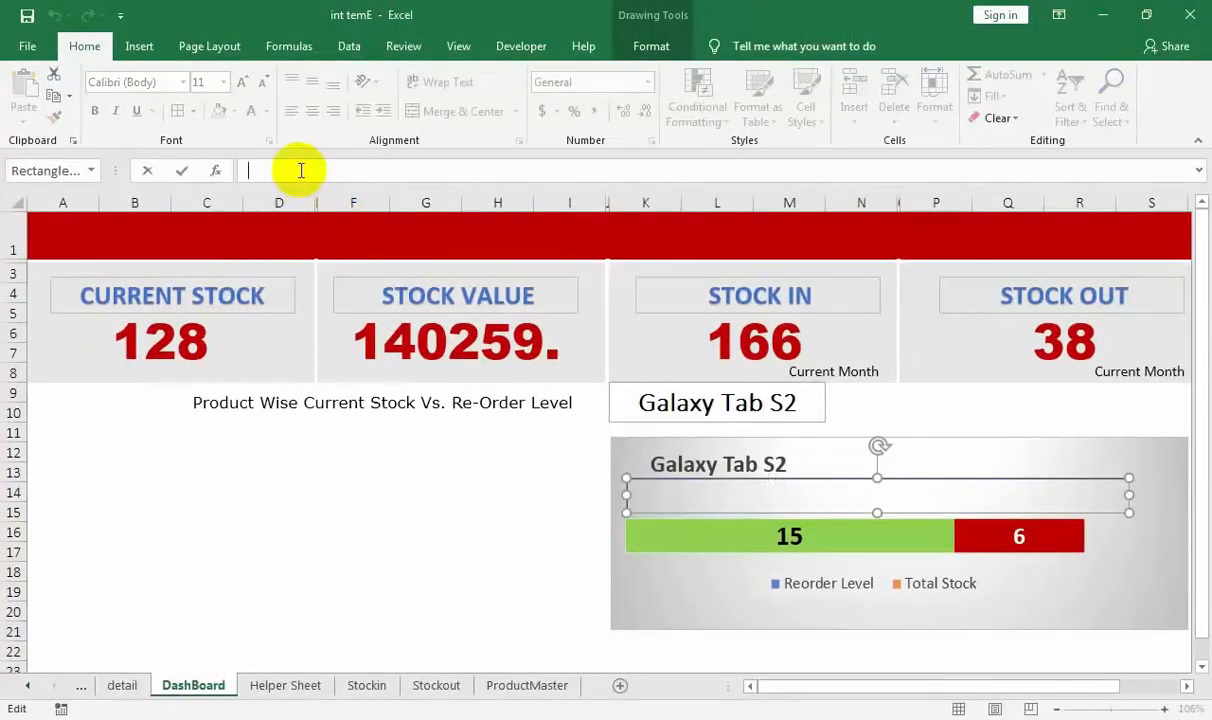
left_click(122, 685)
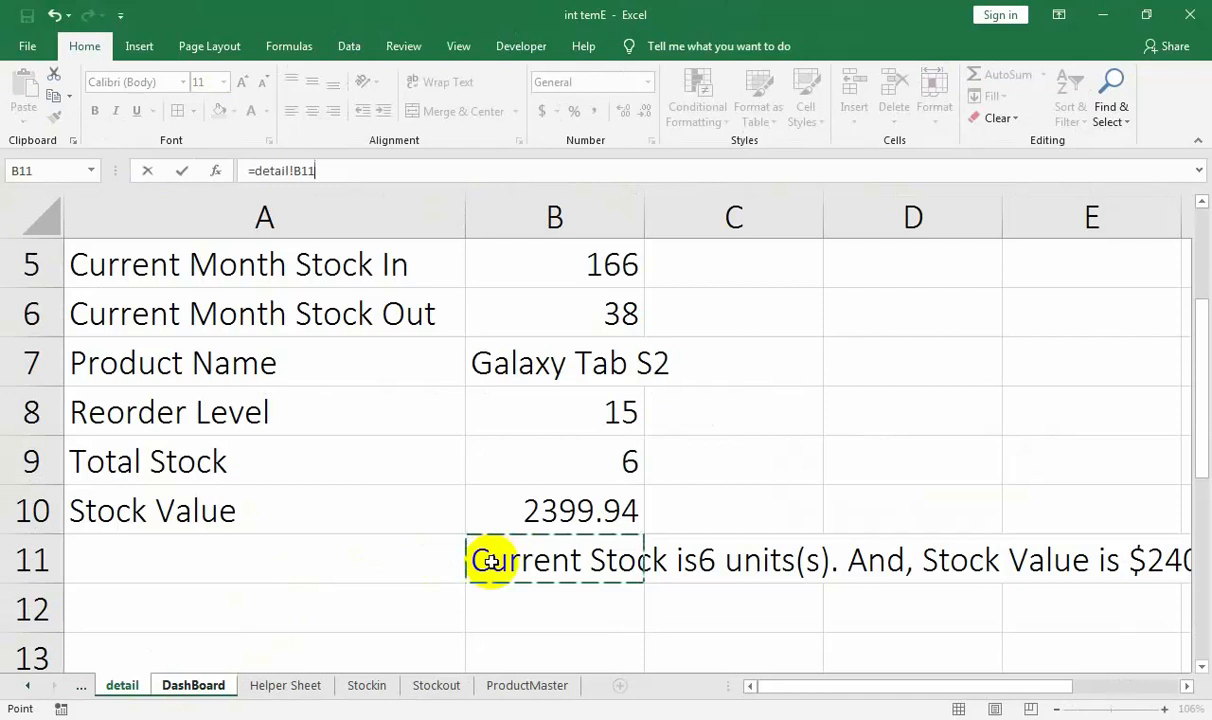
key("Return")
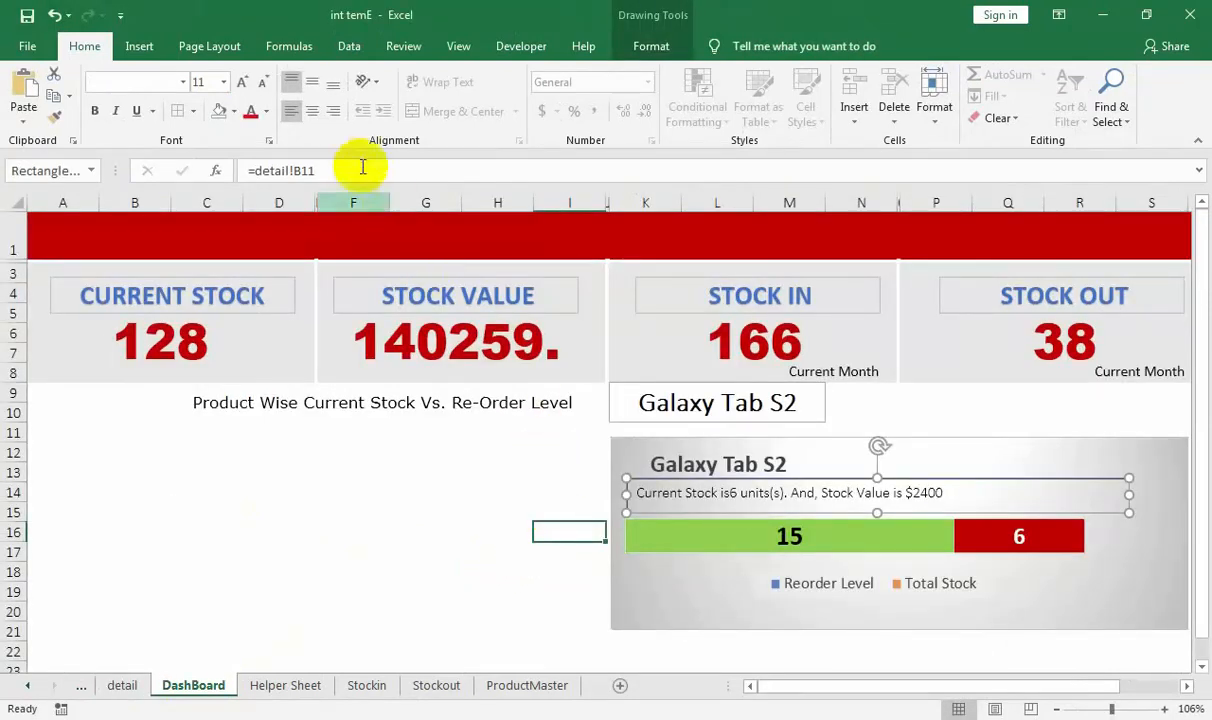
- Increase the summary text's font size to 14 and widen its rectangle to about 5.75"
left_click(241, 84)
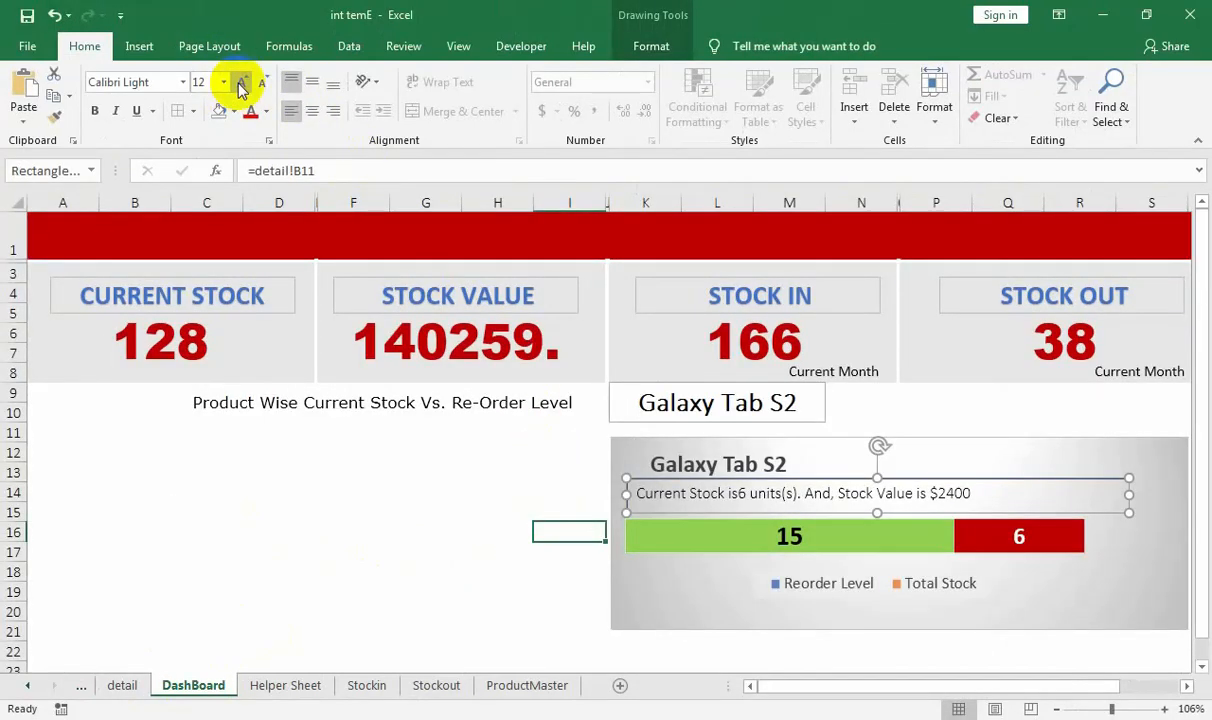
left_click(241, 84)
left_click_drag(1127, 493, 1181, 492)
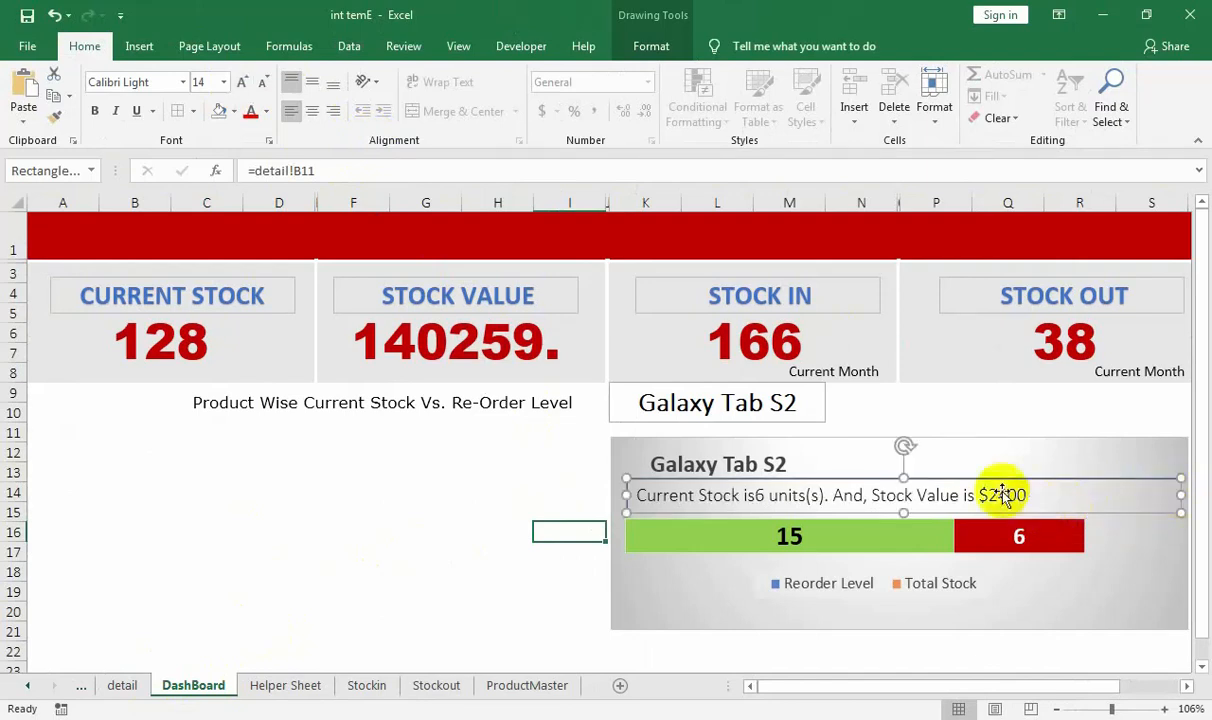
- Move the chart legend toward the lower-right corner of the chart
left_click(928, 519)
left_click(904, 584)
left_click_drag(989, 584, 1013, 591)
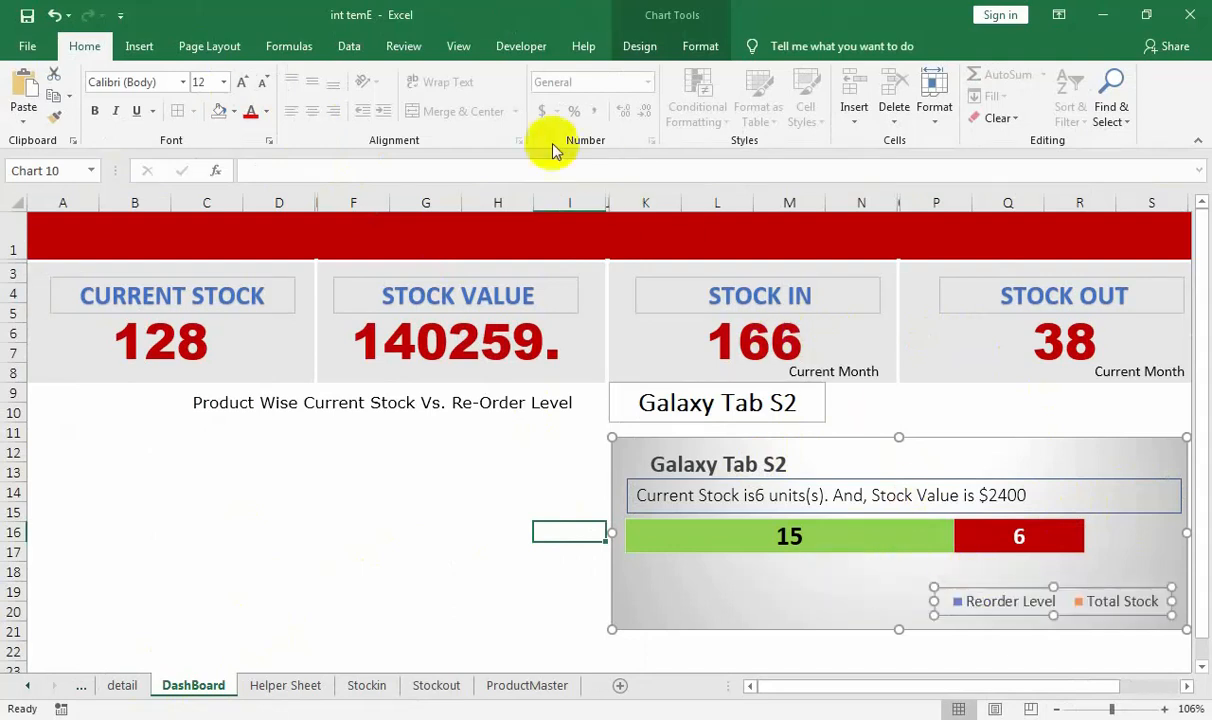
- Reduce the chart legend's font size to 7
left_click(260, 90)
left_click(260, 90)
left_click(260, 90)
left_click(260, 90)
left_click(260, 90)
left_click(260, 90)
left_click(260, 90)
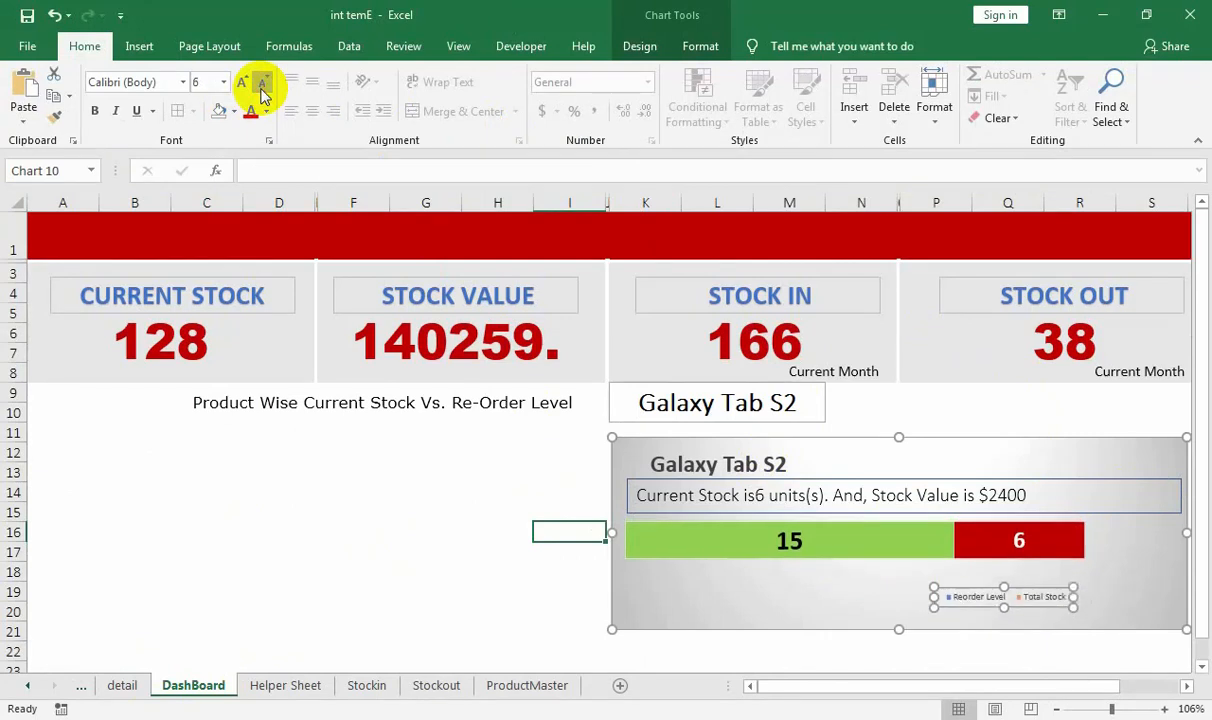
left_click(260, 90)
left_click(260, 90)
left_click(260, 90)
left_click(240, 88)
left_click(240, 88)
left_click(240, 88)
left_click(240, 88)
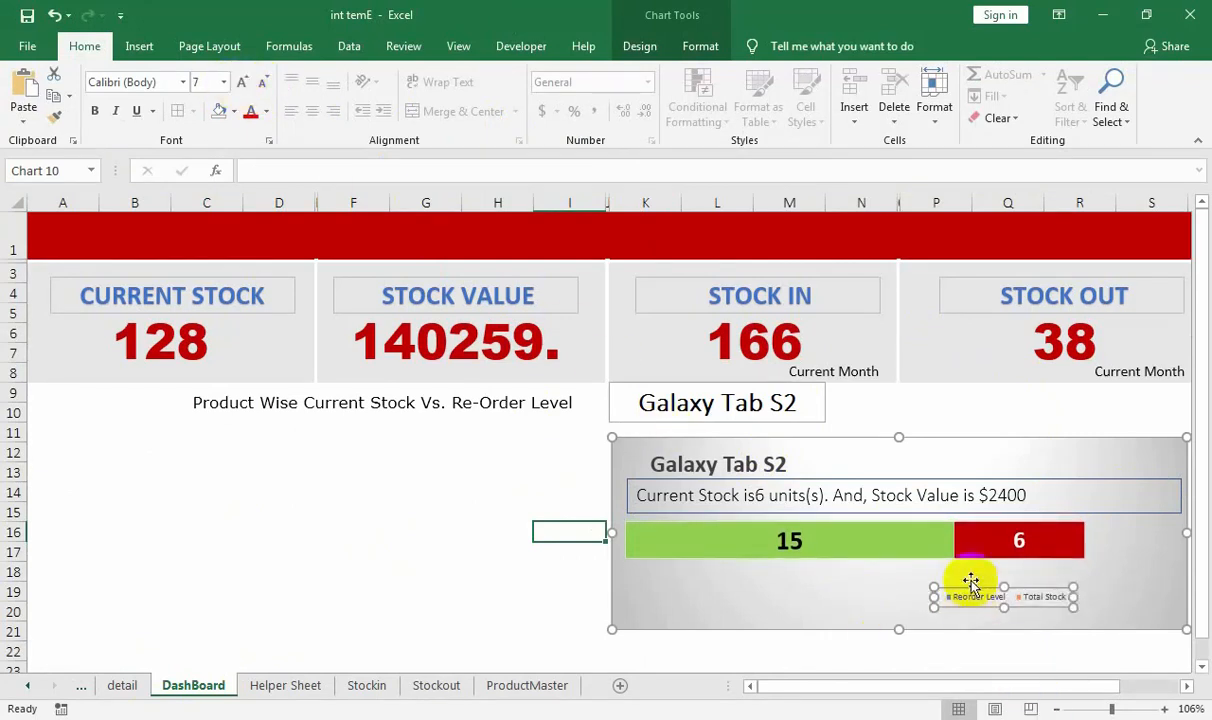
- Undo the accidental plot area move and place the small legend farther into the chart's lower-right corner
left_click_drag(977, 585, 1034, 595)
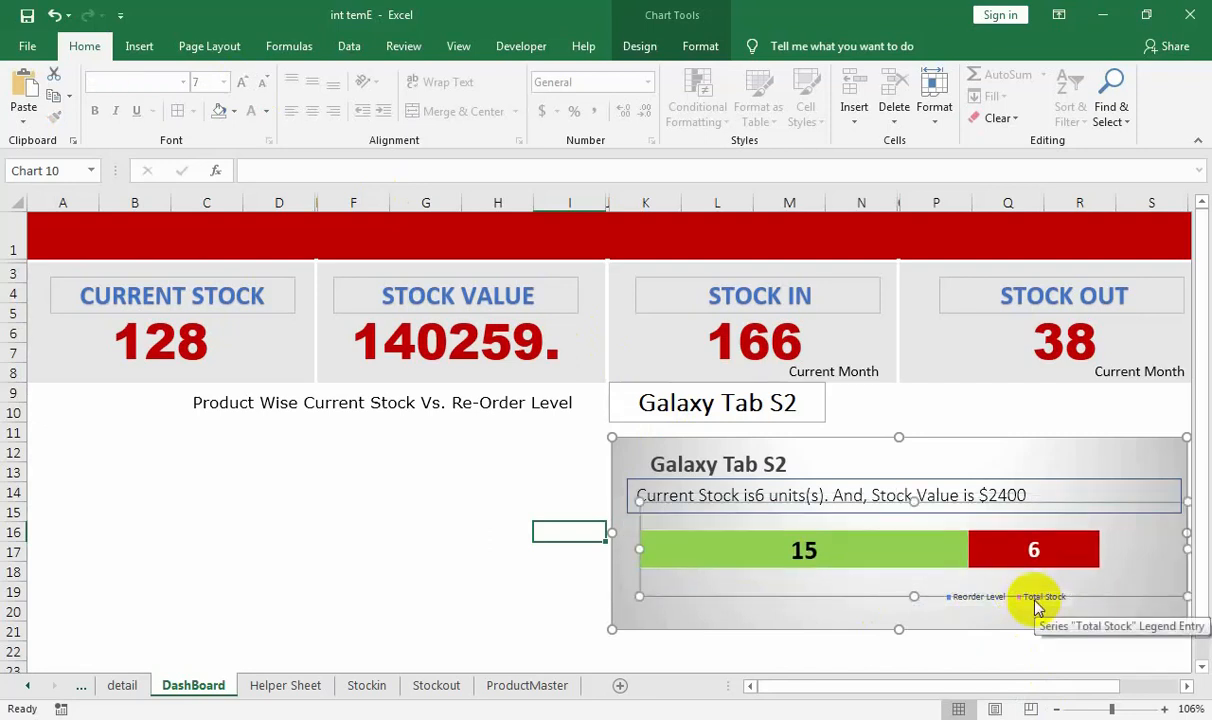
key("ctrl+z")
left_click(1006, 600)
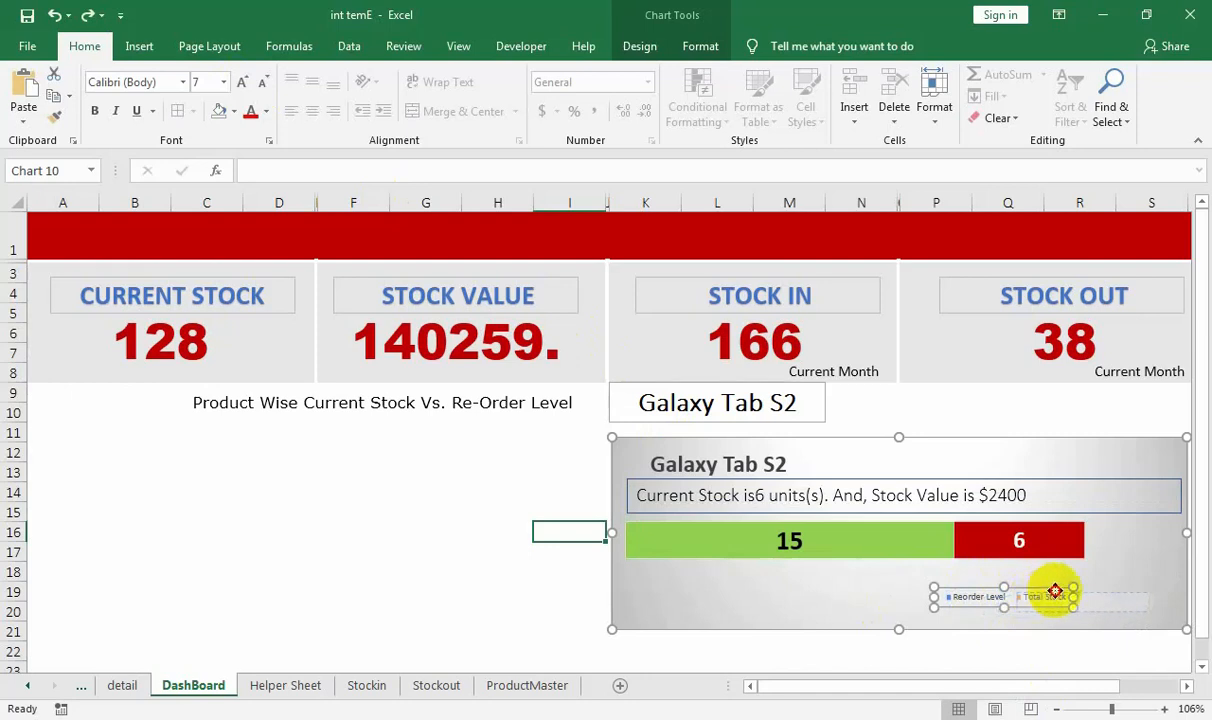
left_click_drag(1055, 591, 1082, 600)
left_click(893, 580)
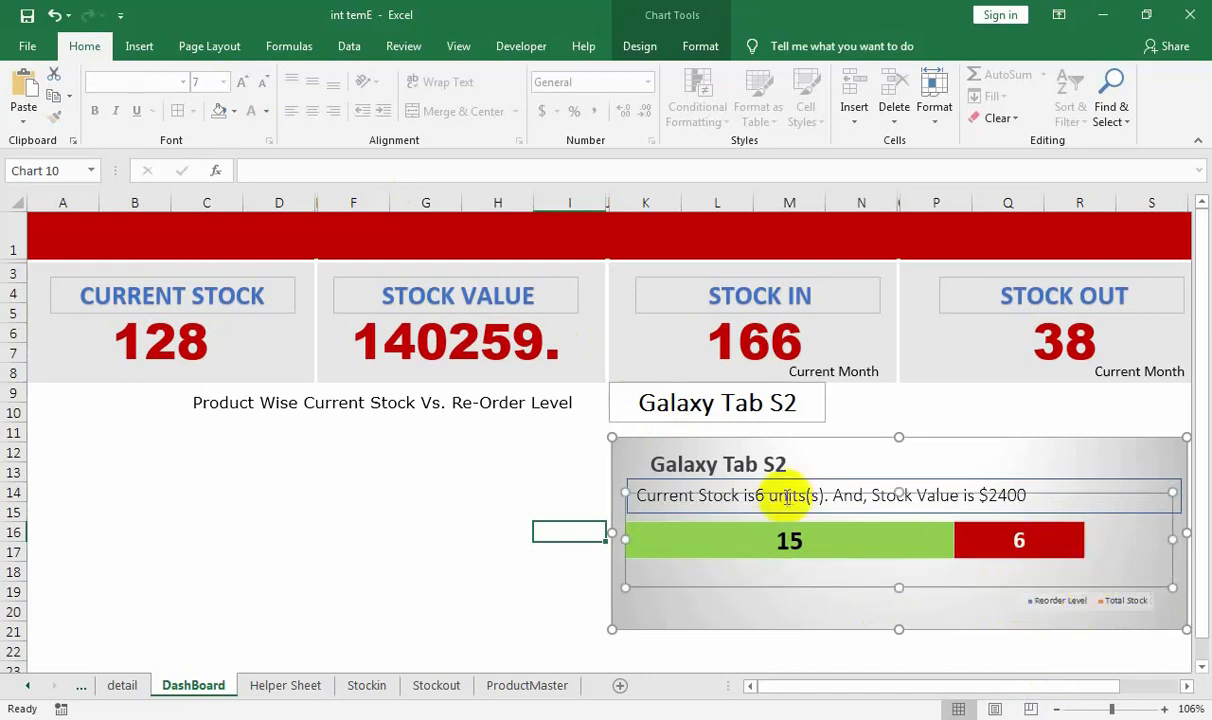
left_click(874, 424)
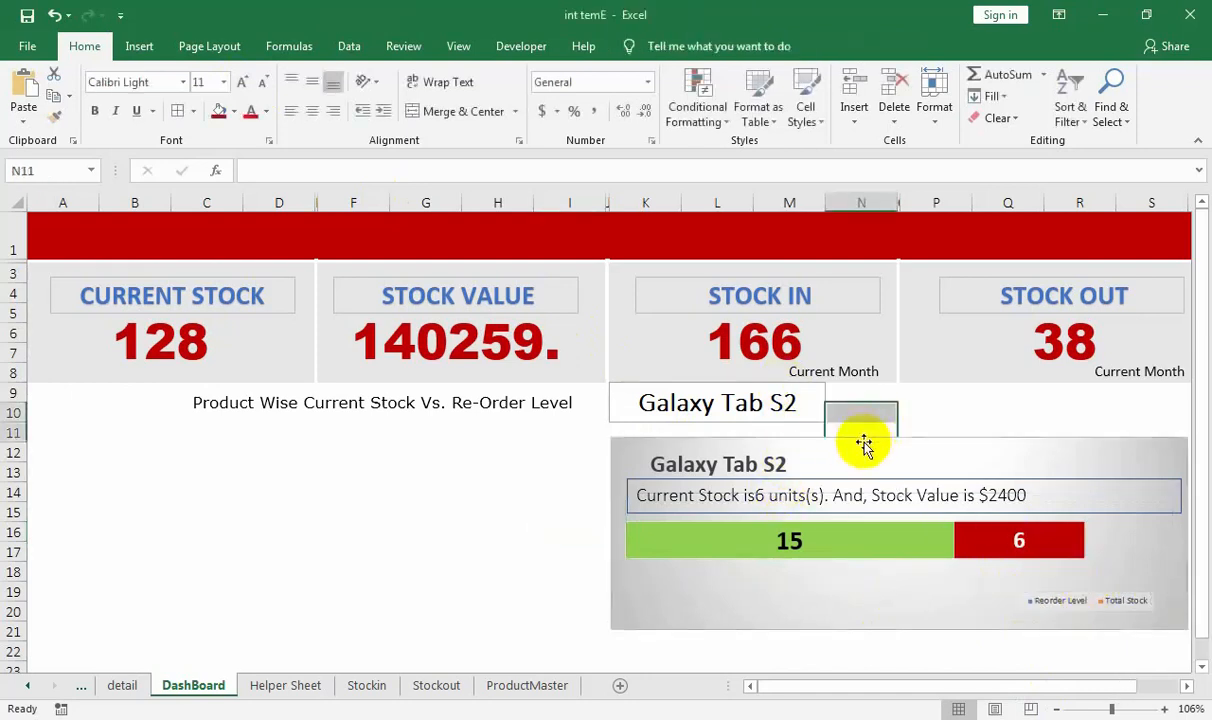
- Set the chart area to No Fill and No Outline
left_click(860, 441)
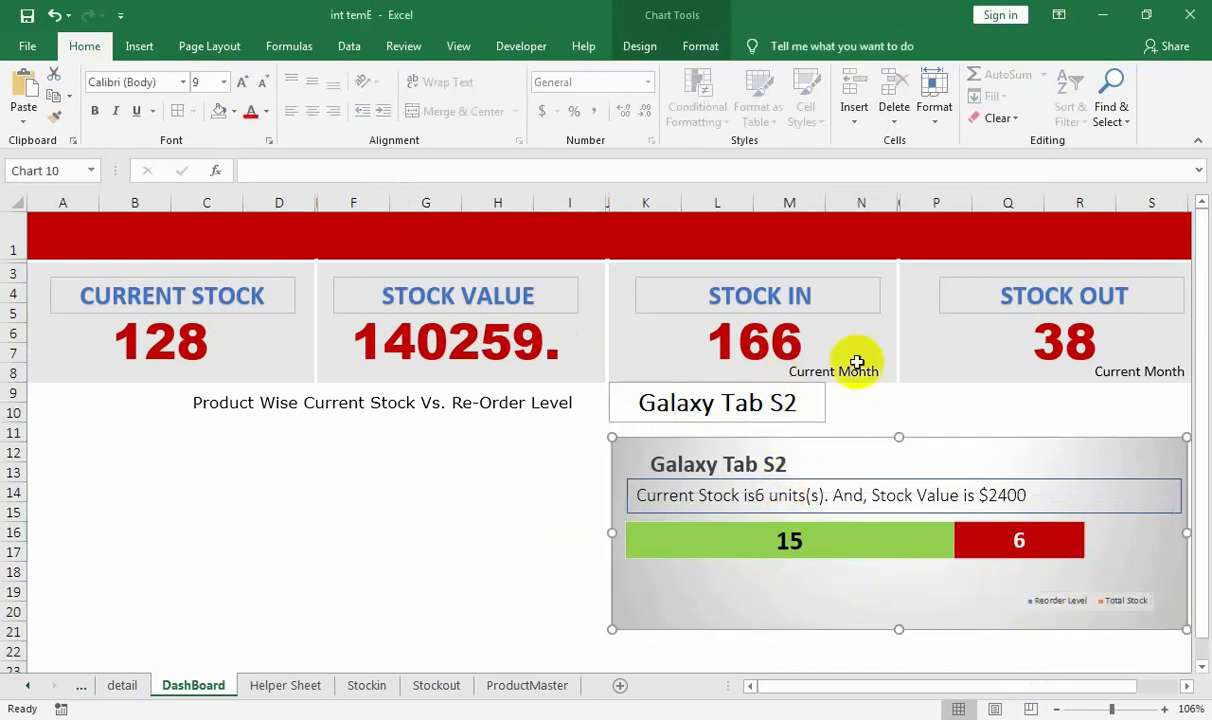
left_click(706, 47)
left_click(514, 75)
left_click(505, 261)
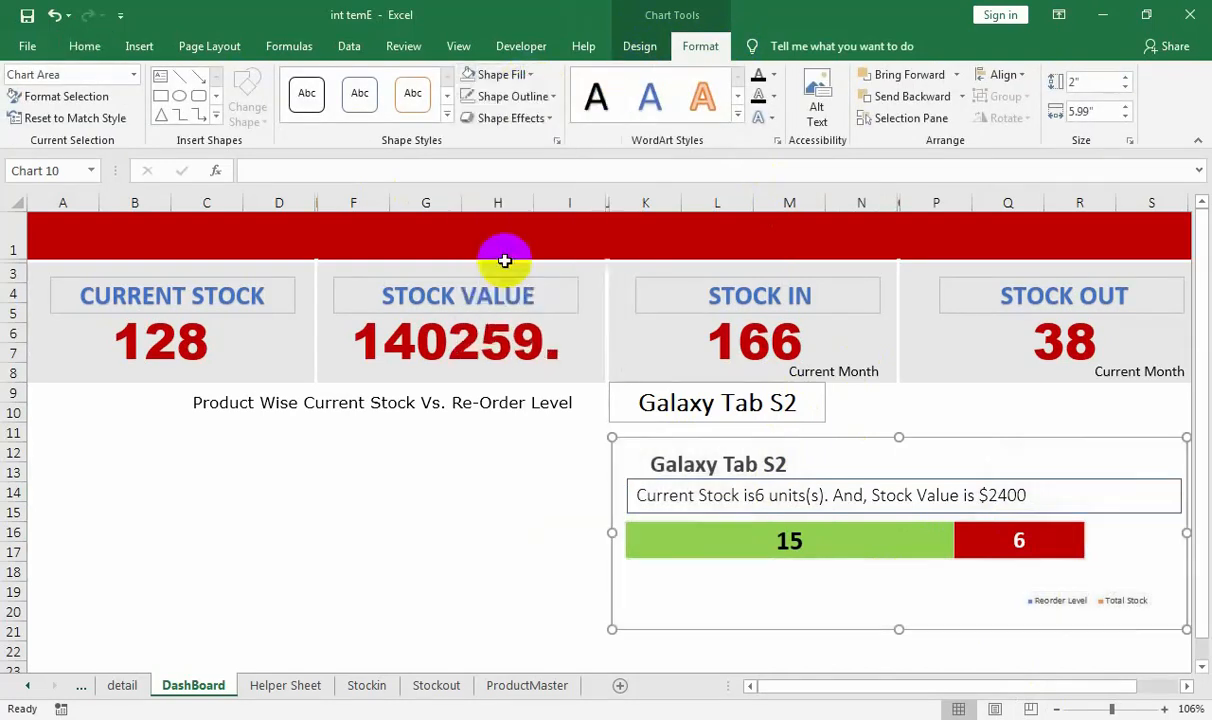
left_click(507, 97)
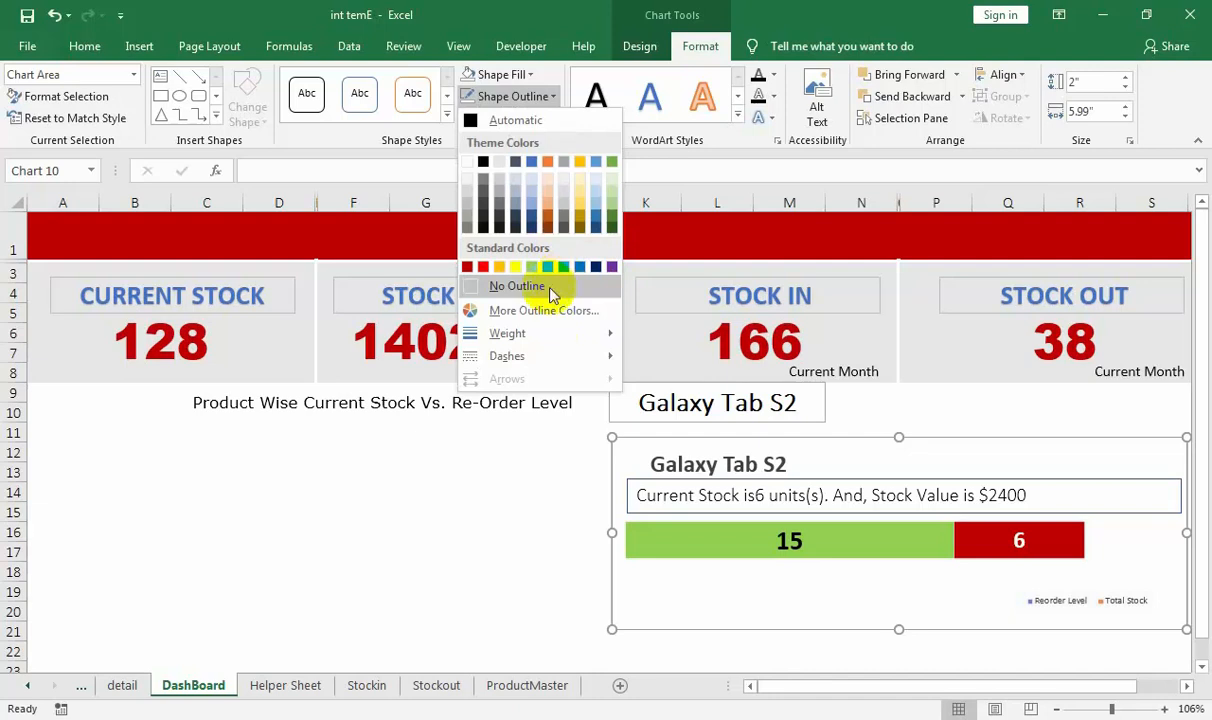
left_click(551, 288)
left_click(530, 494)
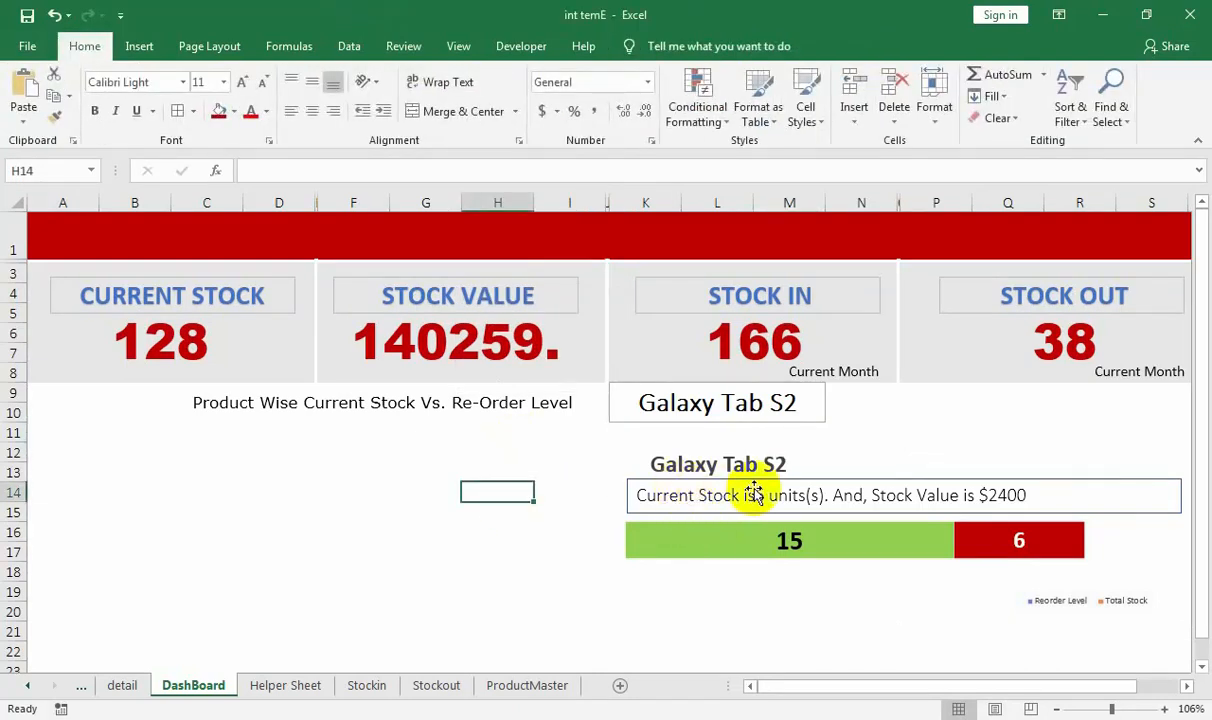
- Remove the outline of the stock summary text rectangle
left_click(776, 474)
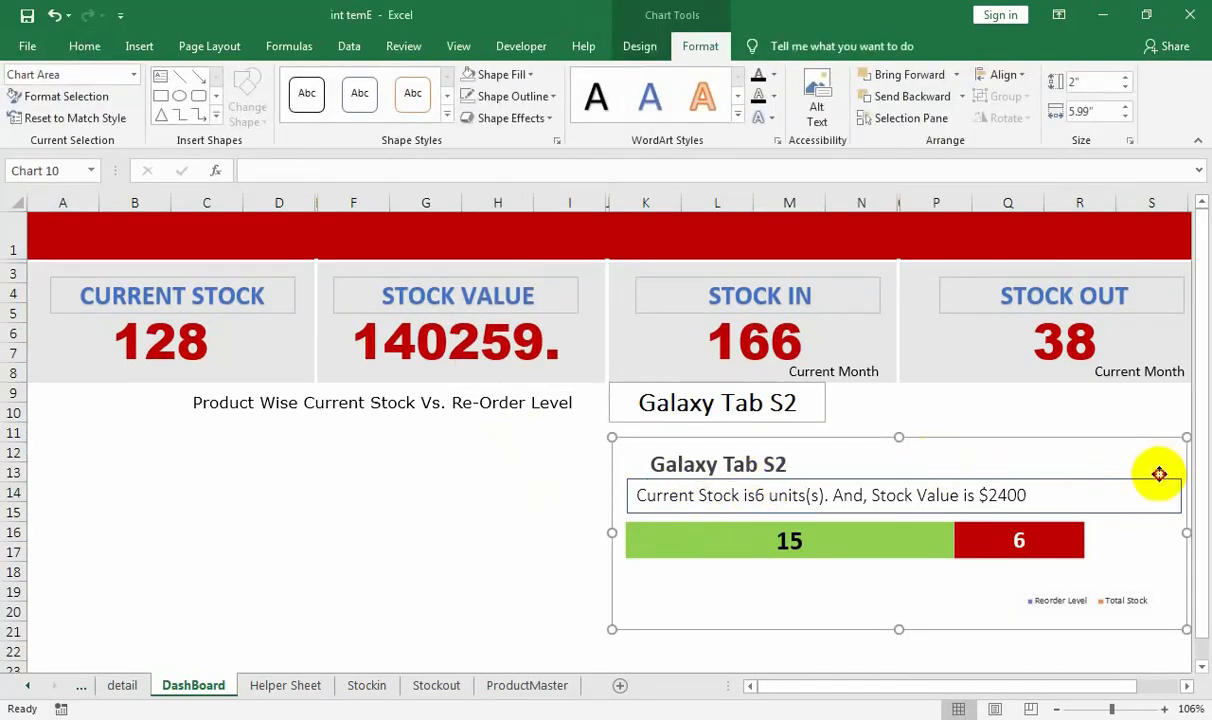
left_click(1001, 490)
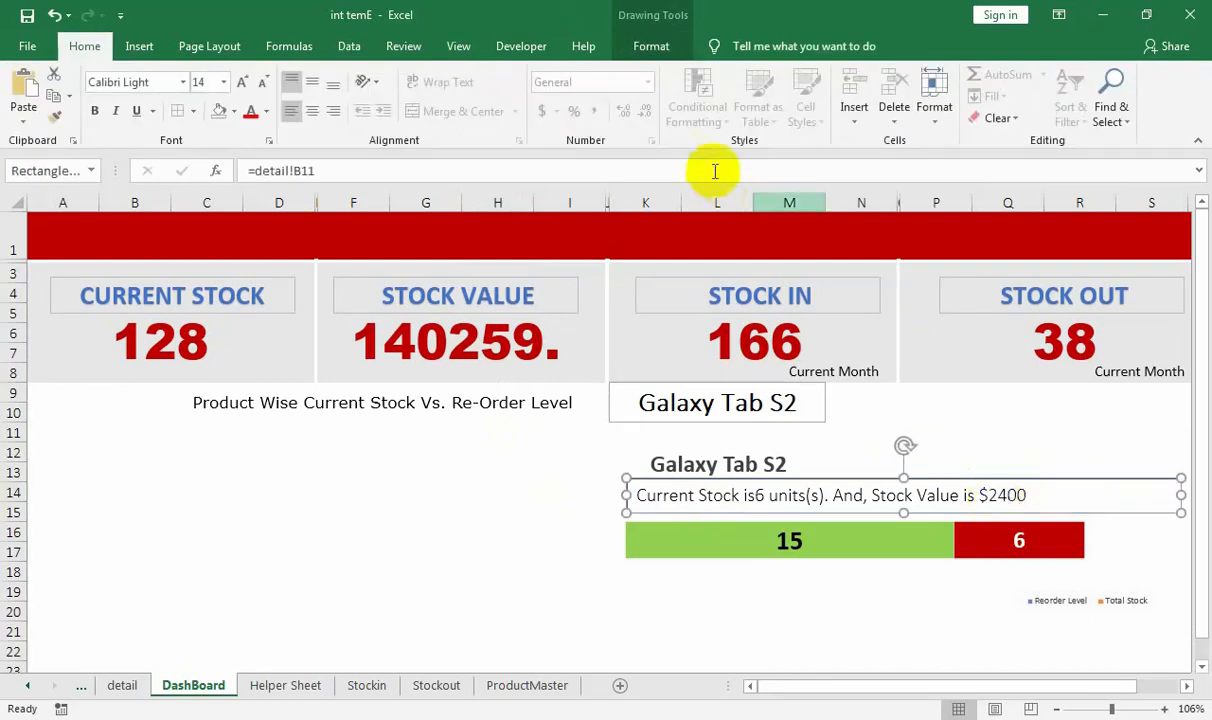
left_click(651, 46)
left_click(466, 96)
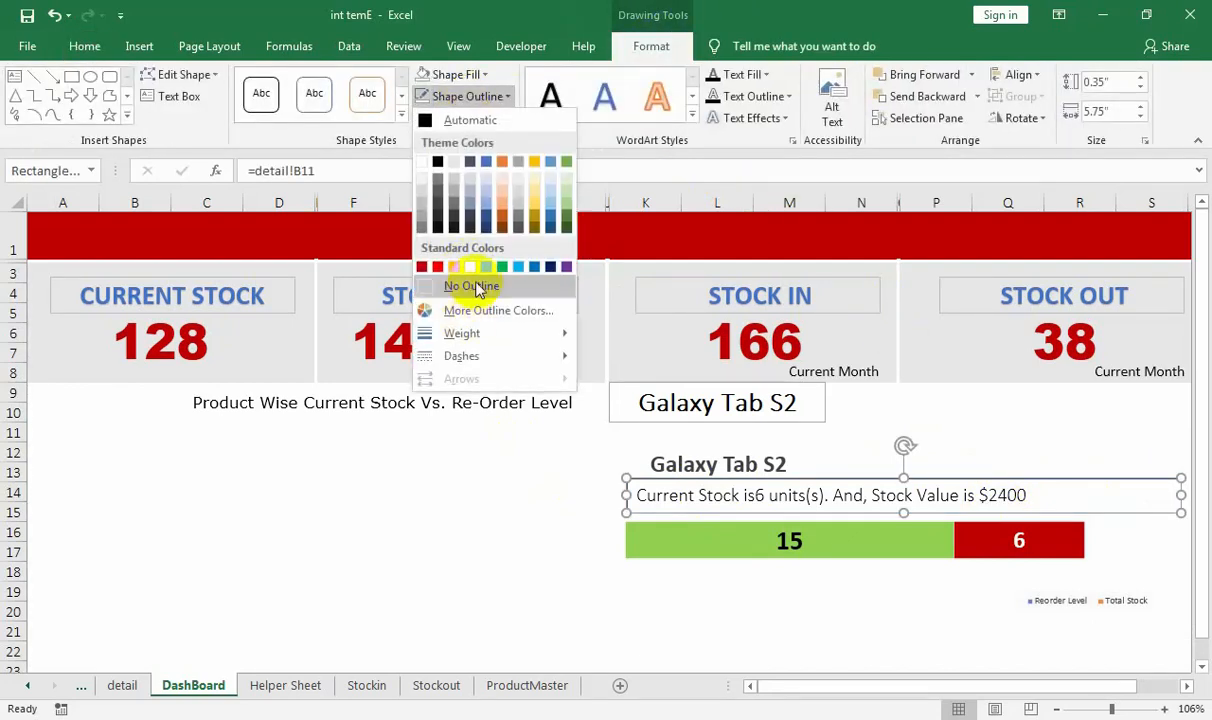
left_click(466, 282)
left_click(528, 532)
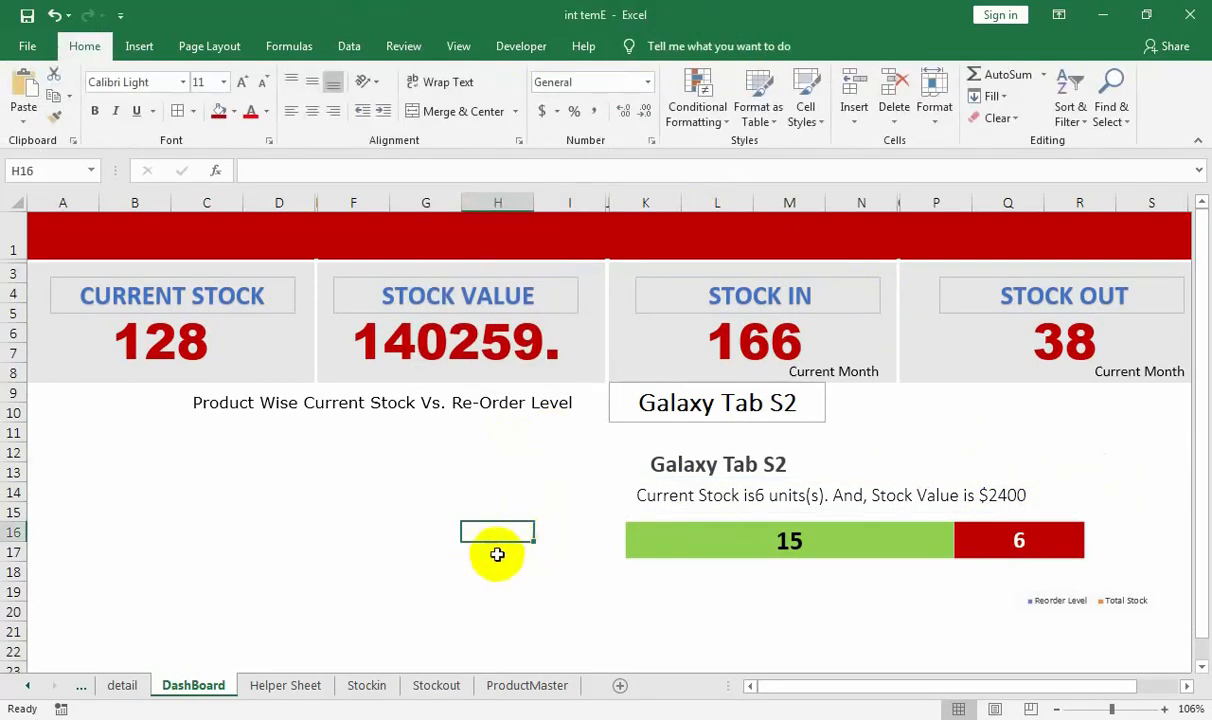
- Set the Gap Width of the chart's Reorder Level data series to 100%
left_click(684, 500)
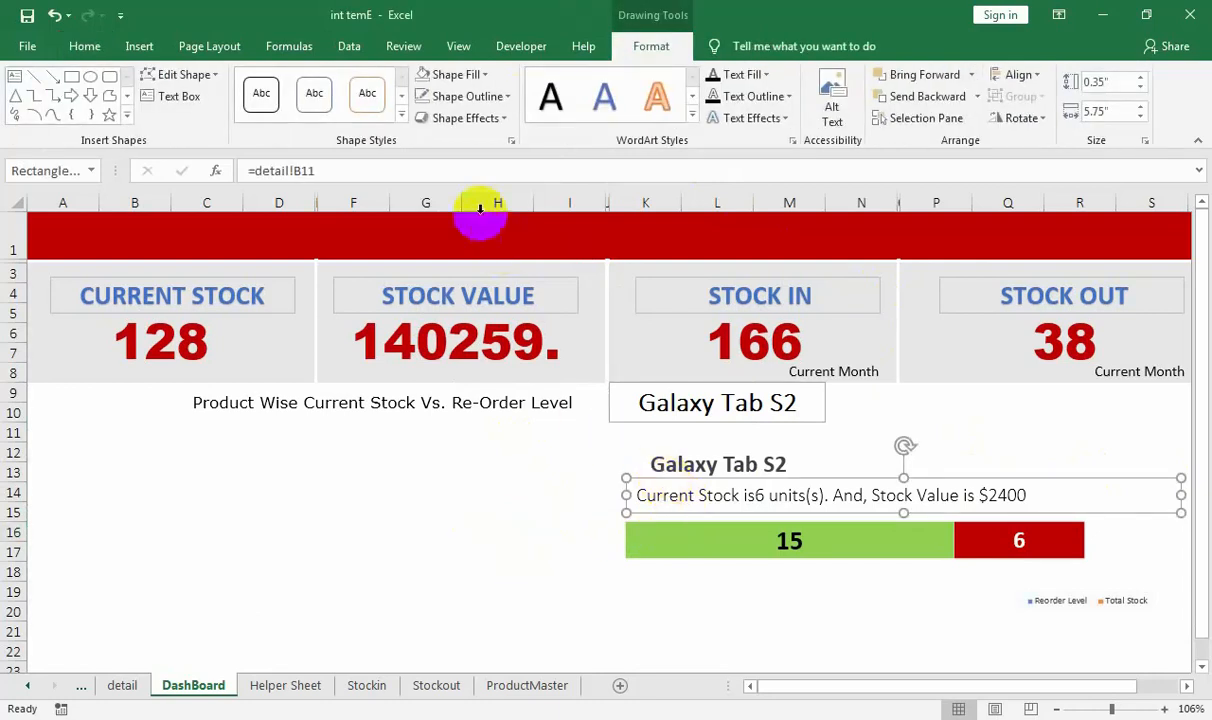
right_click(697, 546)
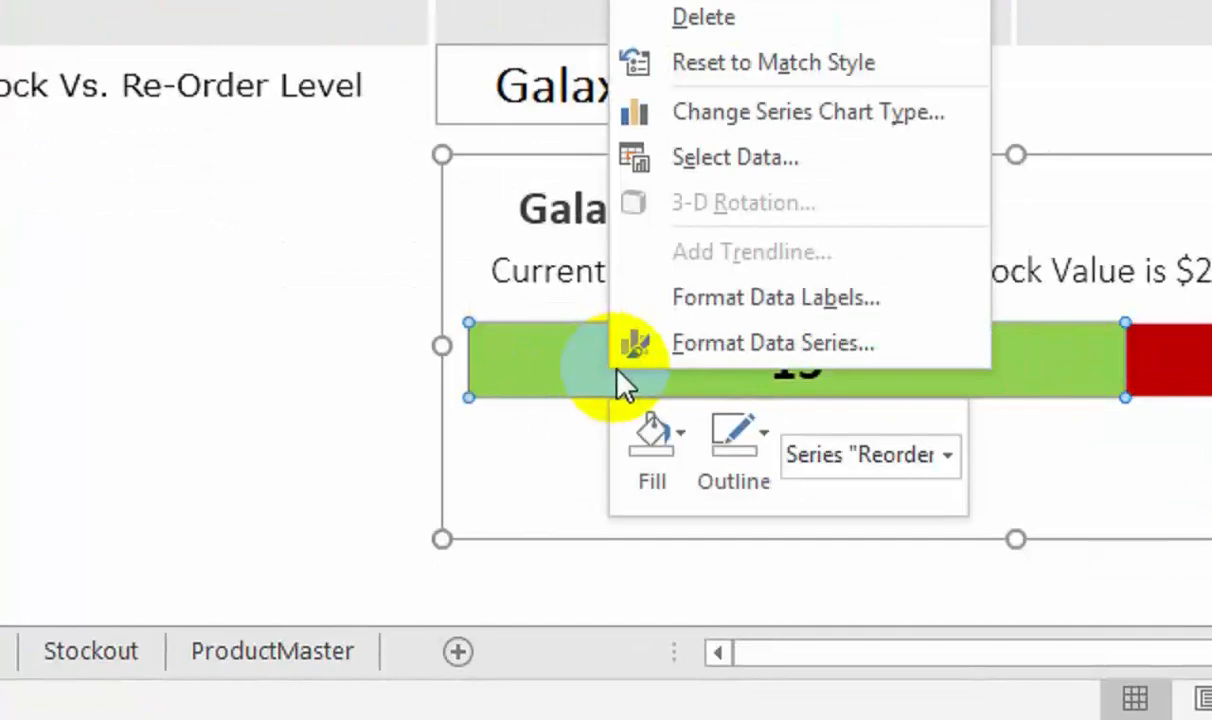
left_click(709, 346)
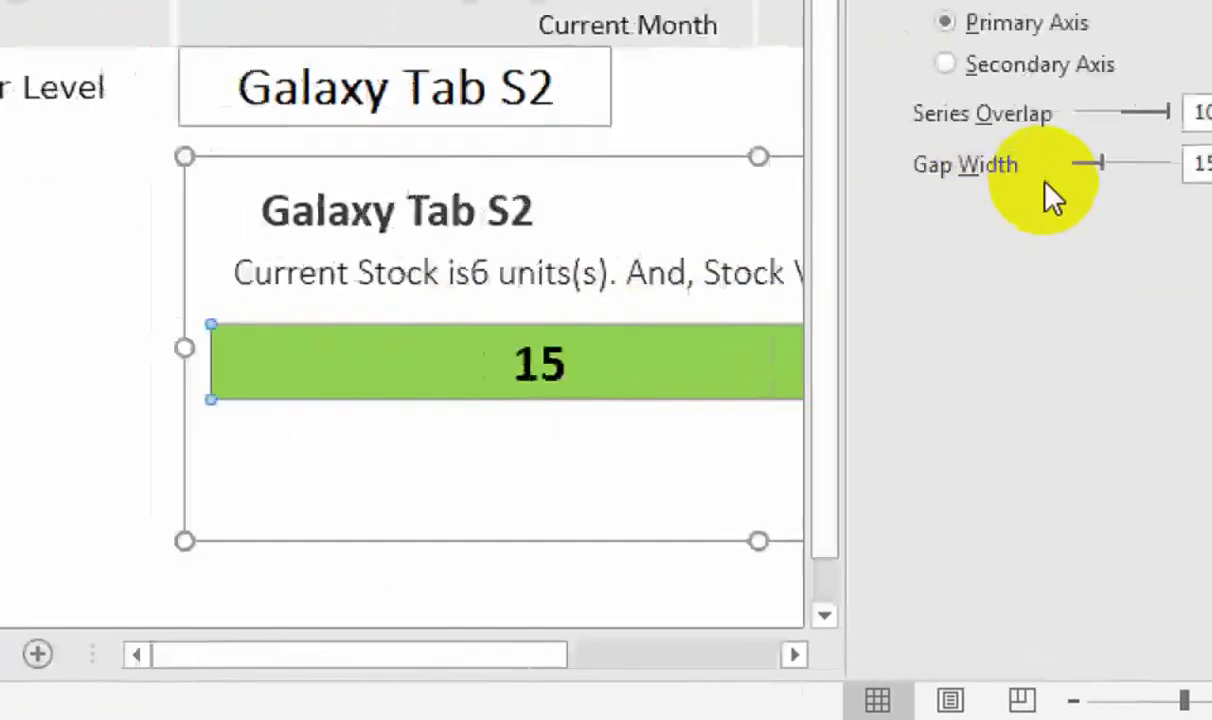
left_click_drag(1079, 185, 1014, 185)
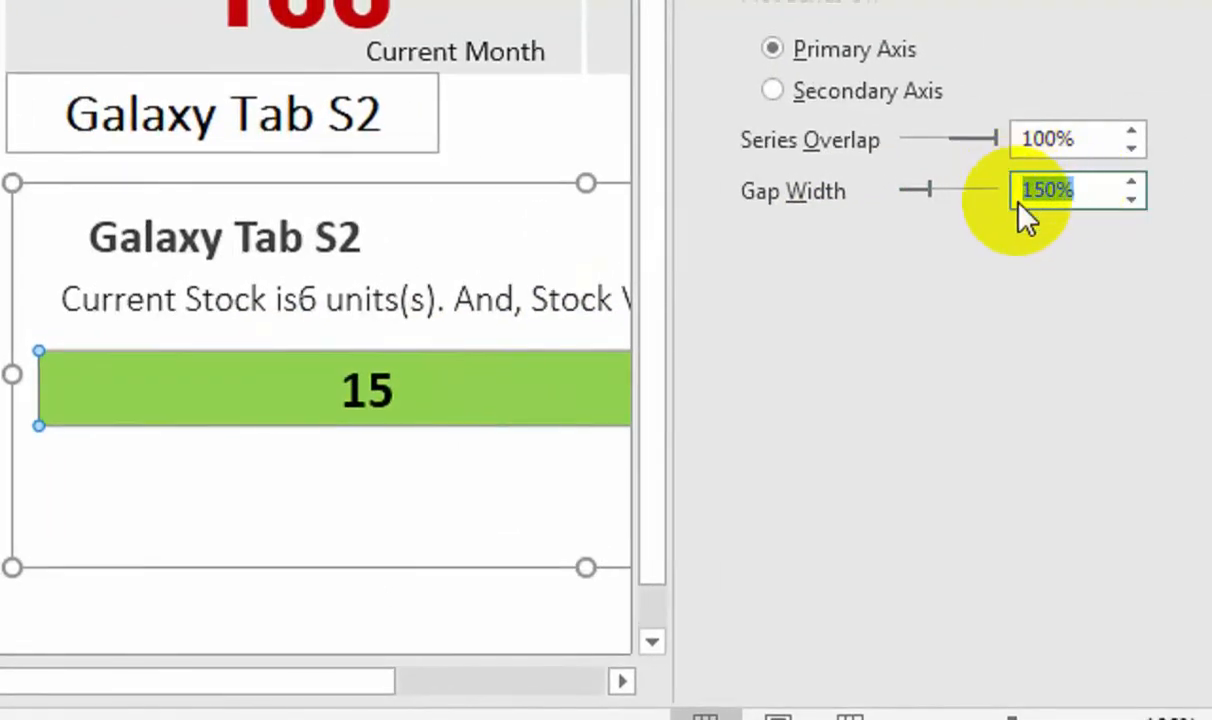
type("100")
key("Return")
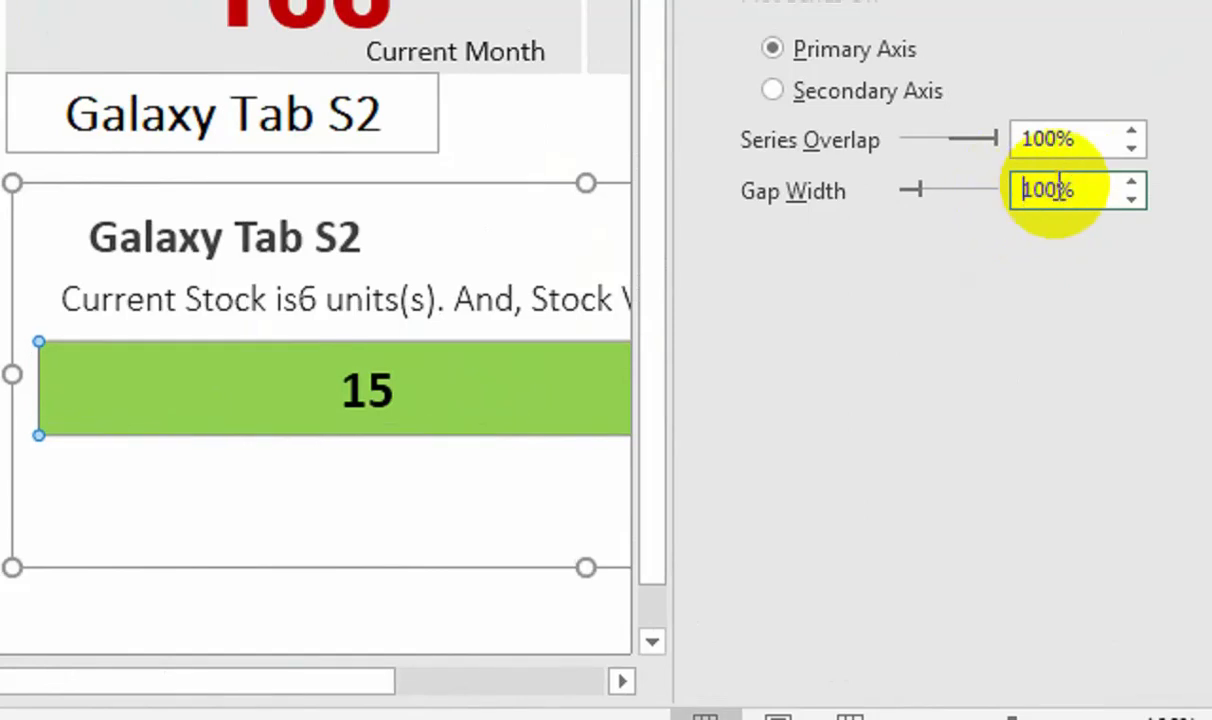
- Reduce the Gap Width of the chart's Reorder Level series below 80% and nudge the chart slightly down
left_click_drag(1088, 142, 1015, 143)
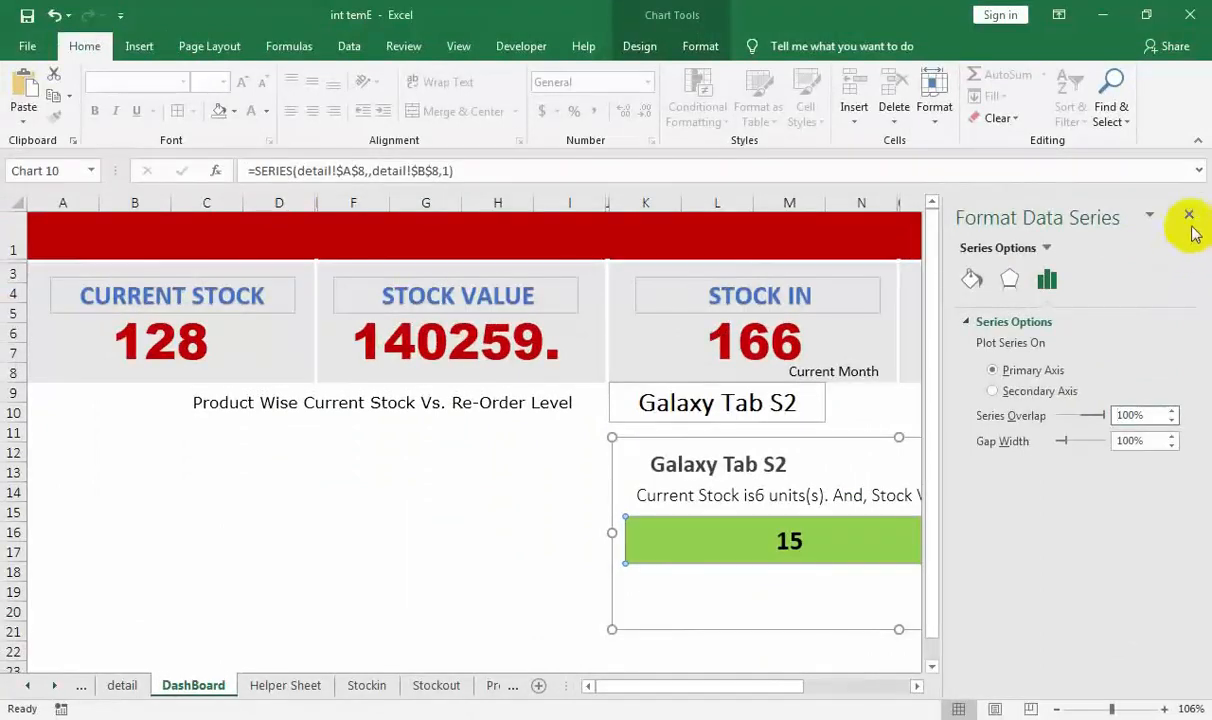
left_click(1190, 216)
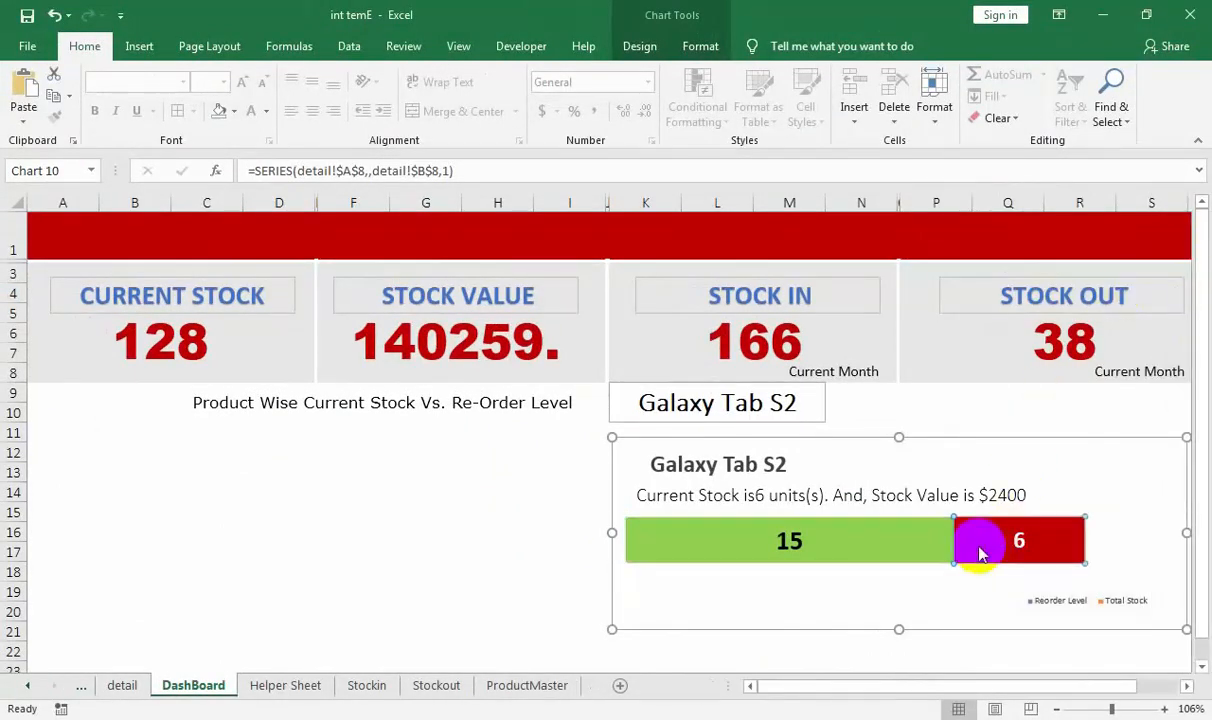
right_click(900, 553)
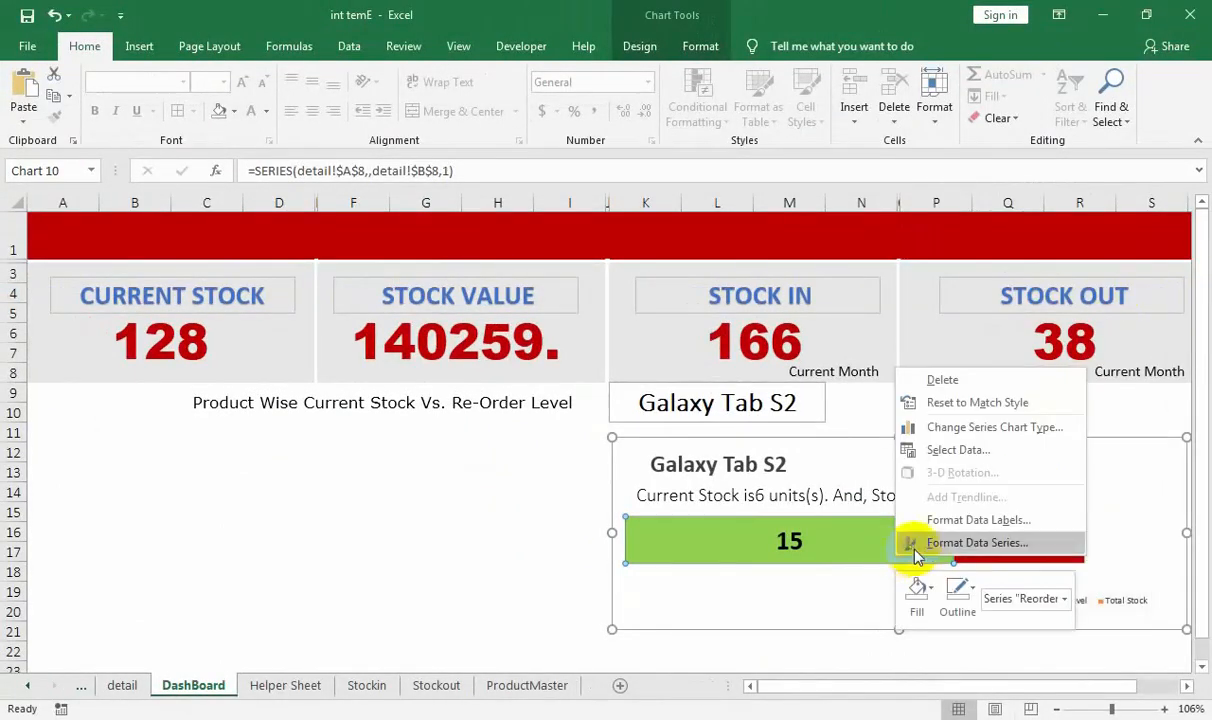
left_click(908, 543)
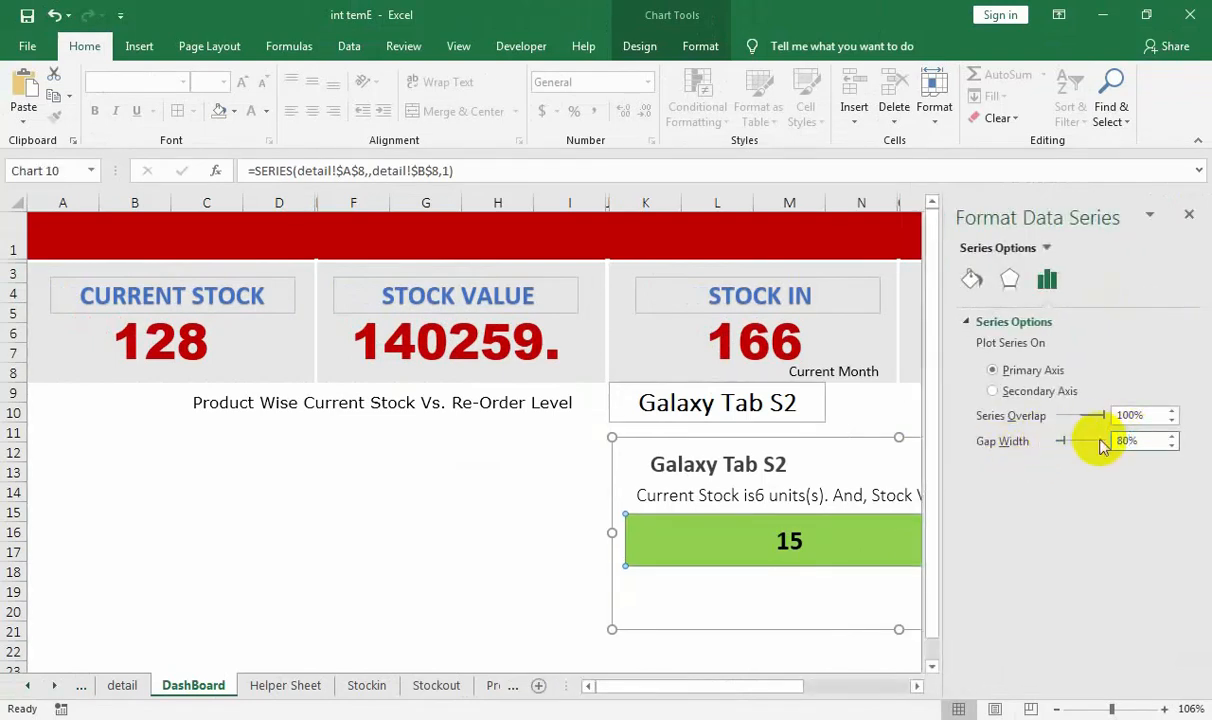
left_click_drag(1158, 439, 1087, 445)
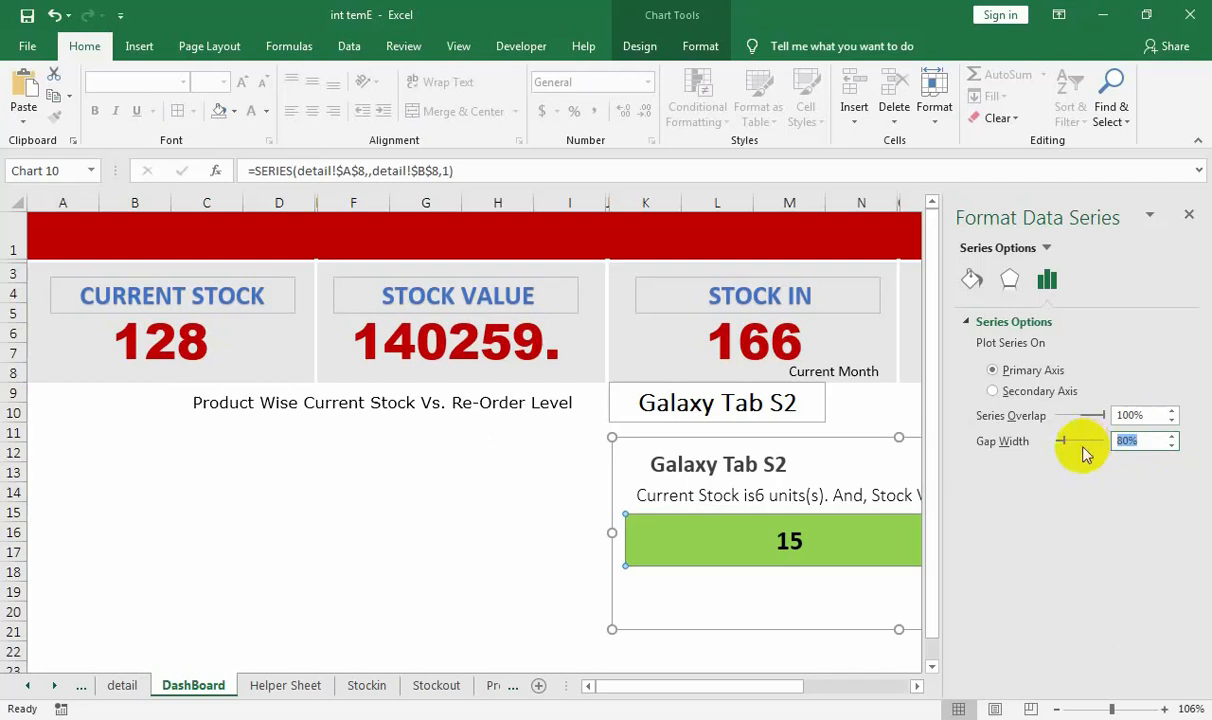
key("Return")
left_click(1189, 214)
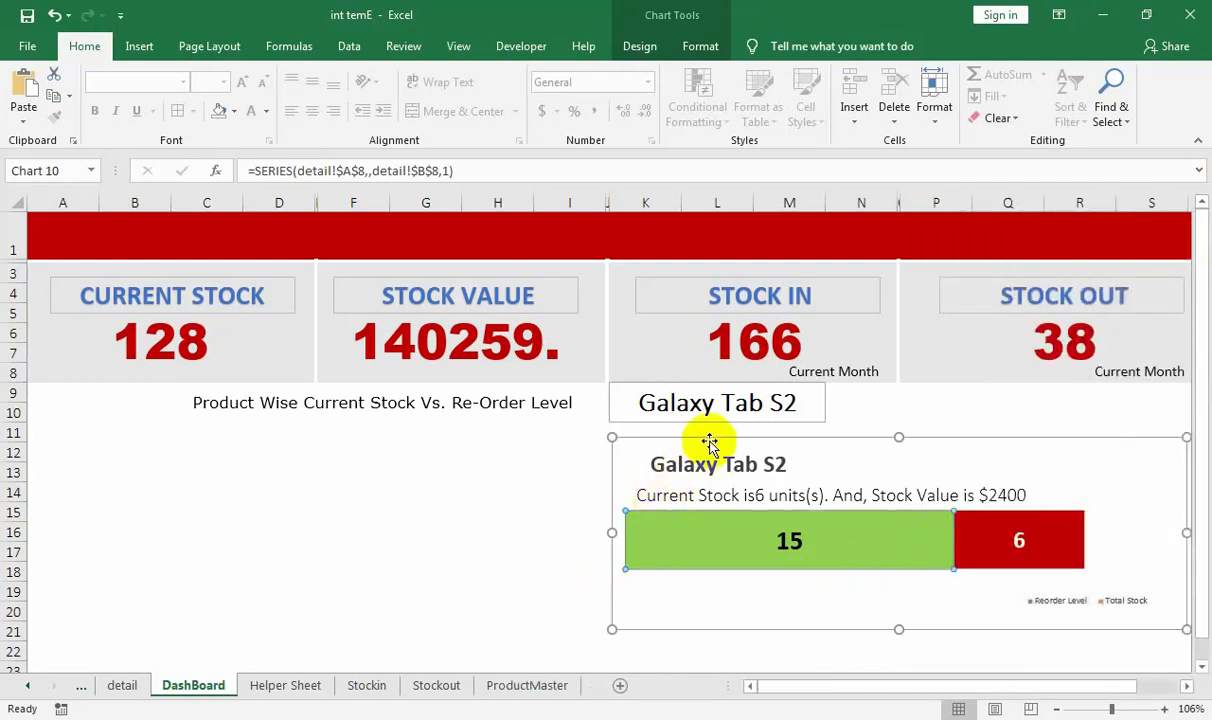
left_click_drag(712, 435, 711, 441)
- Make the stock summary sentence bold and colour its text light blue
left_click(705, 488)
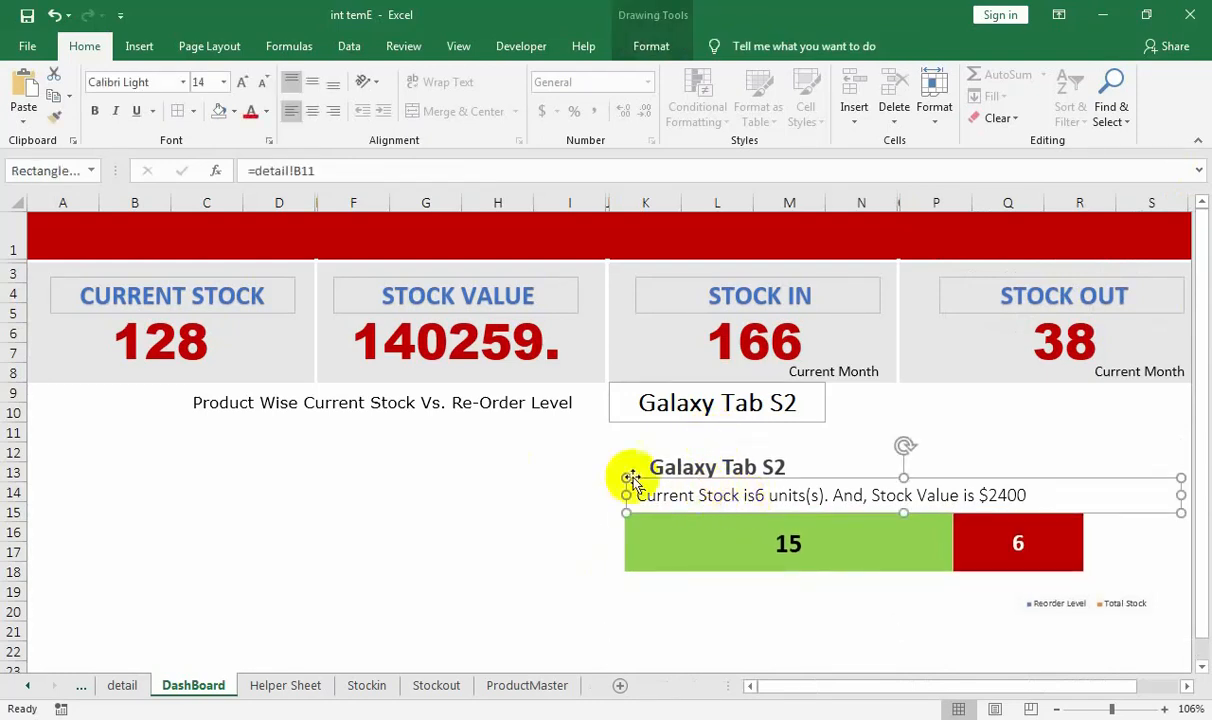
left_click(95, 111)
left_click(266, 111)
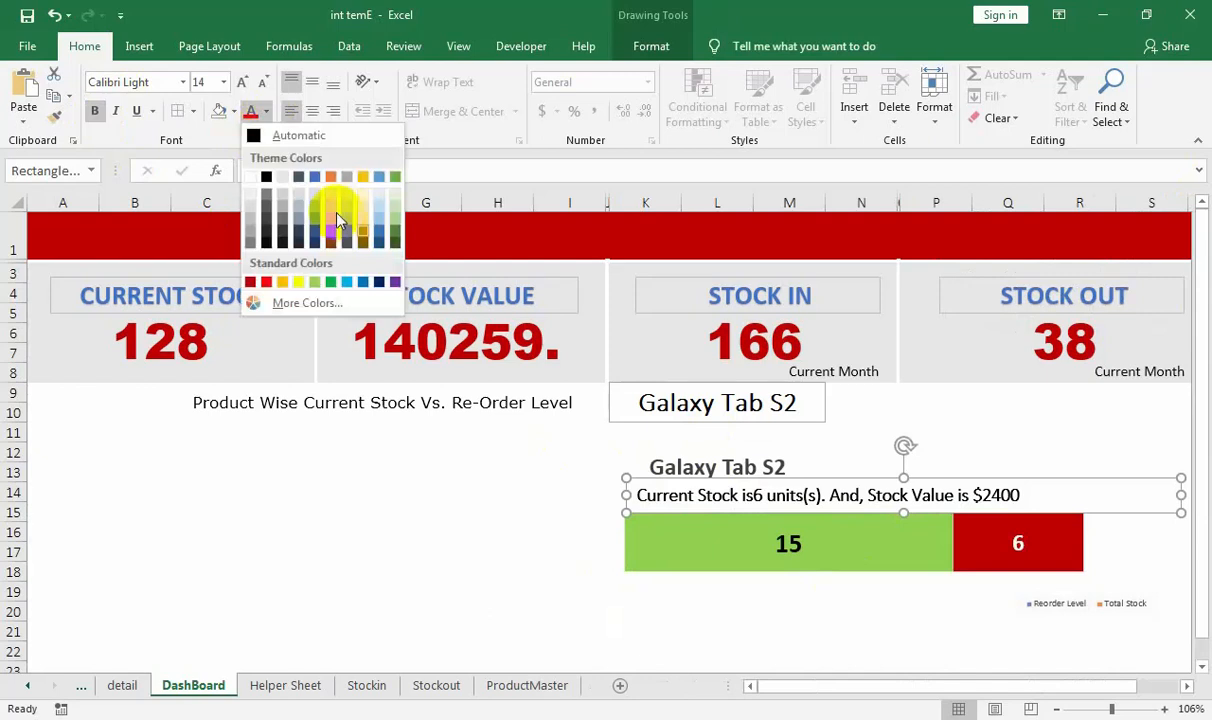
left_click(348, 281)
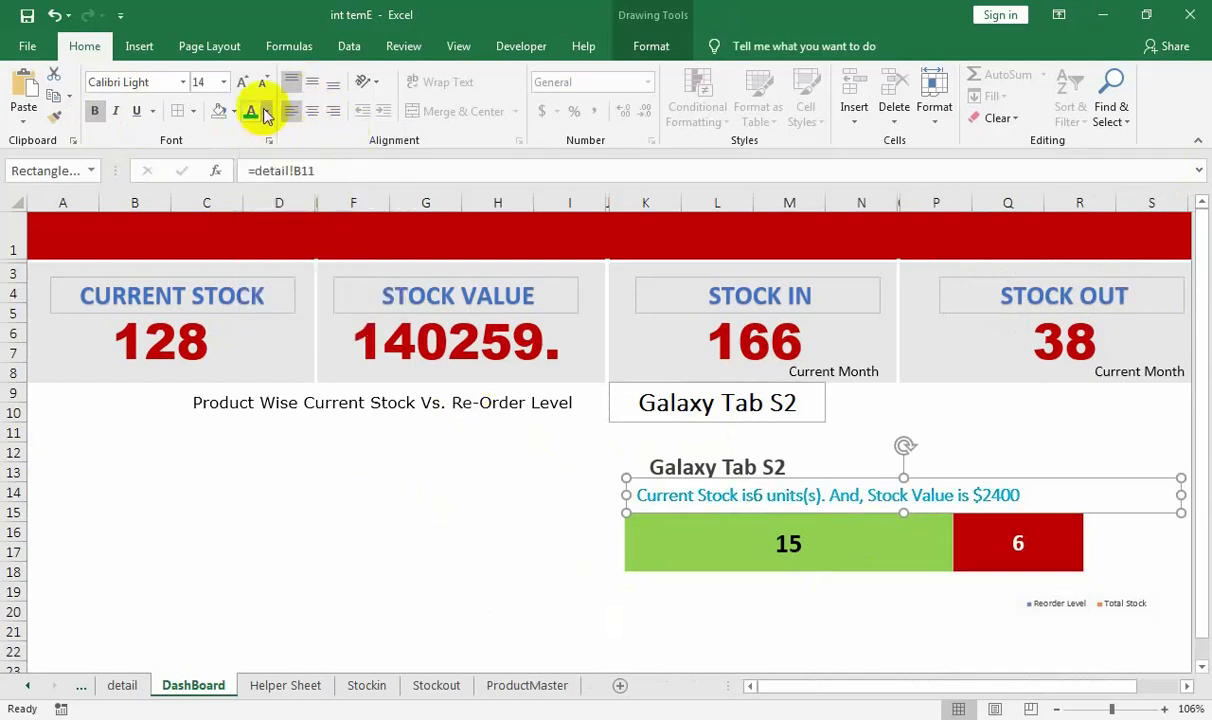
- Copy the STOCK VALUE heading's formatting onto the stock summary rectangle, then widen and position it to fit the whole sentence above the bars
left_click(425, 296)
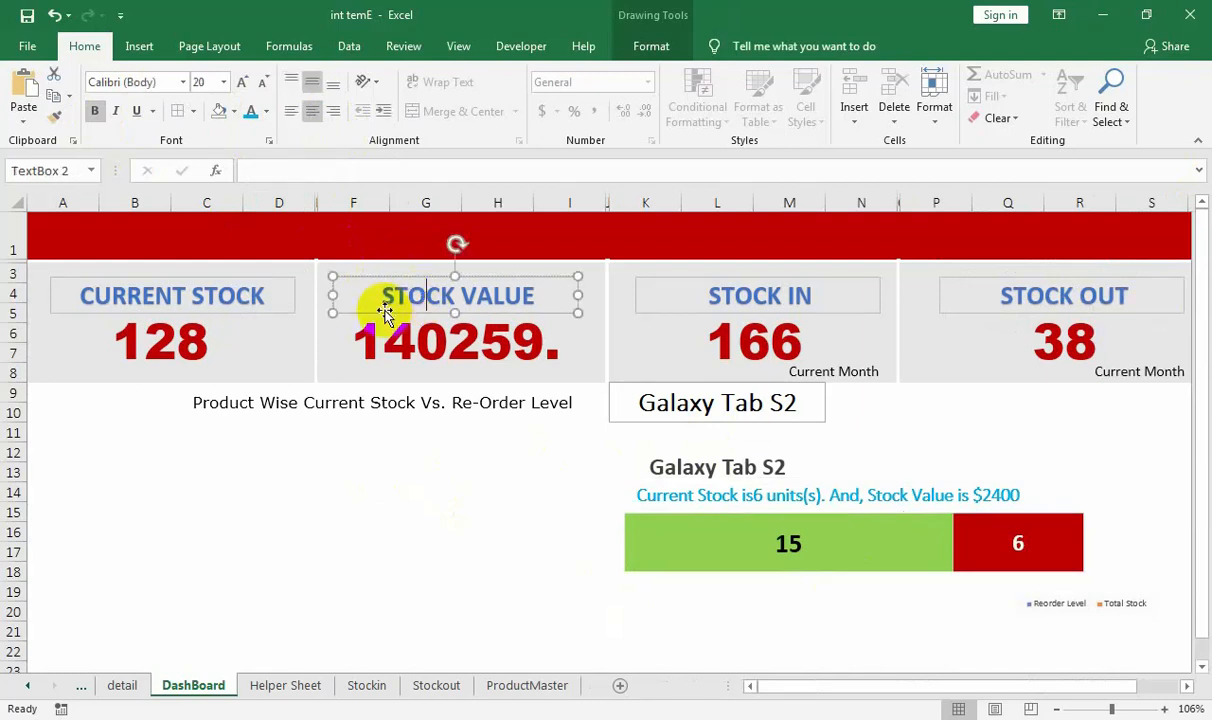
left_click(737, 502)
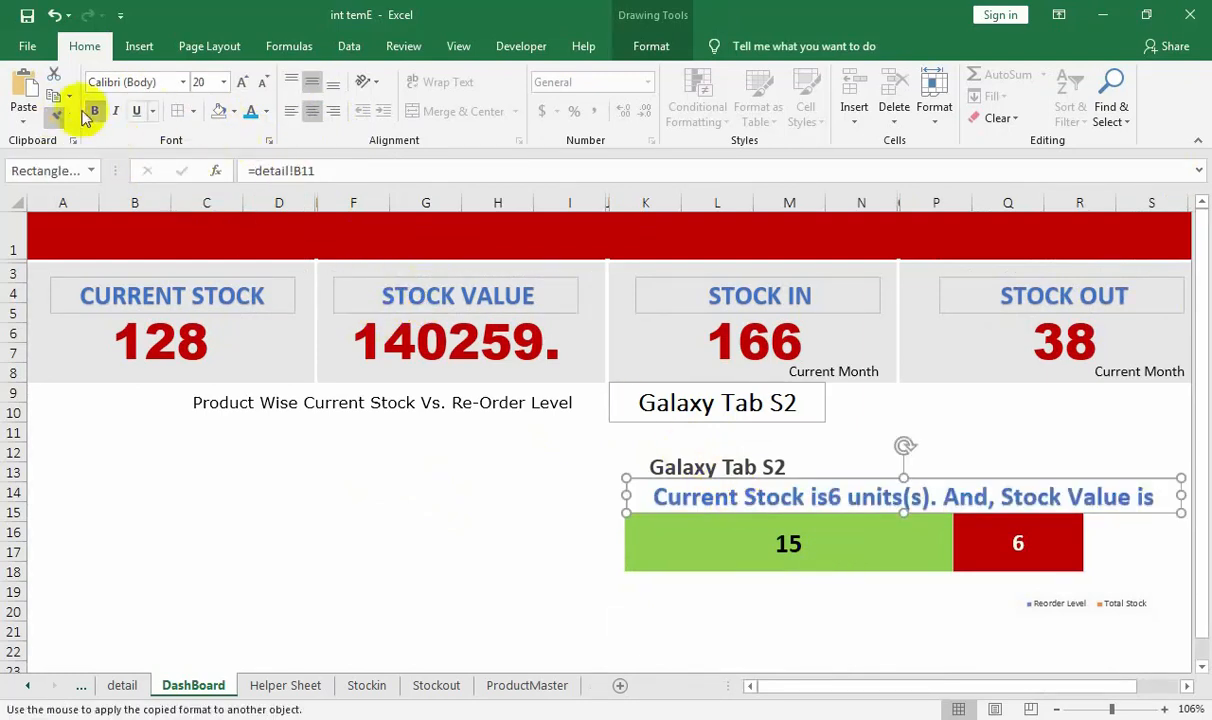
left_click(770, 481)
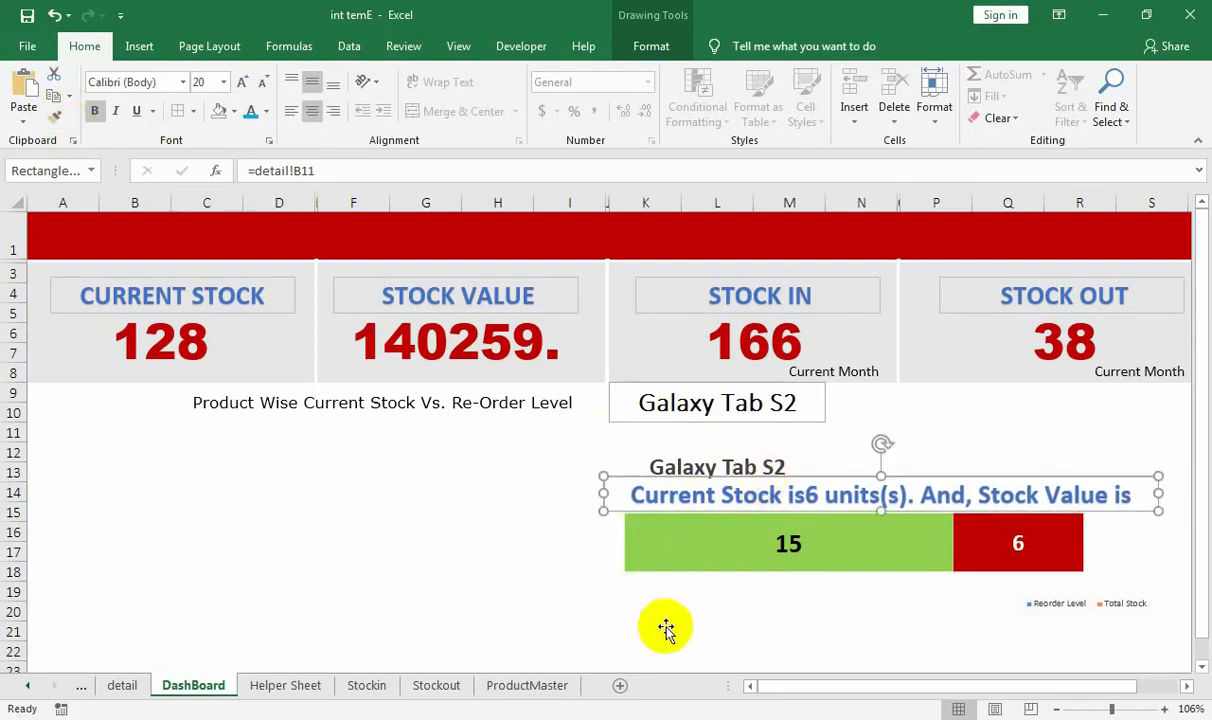
left_click_drag(595, 495, 549, 496)
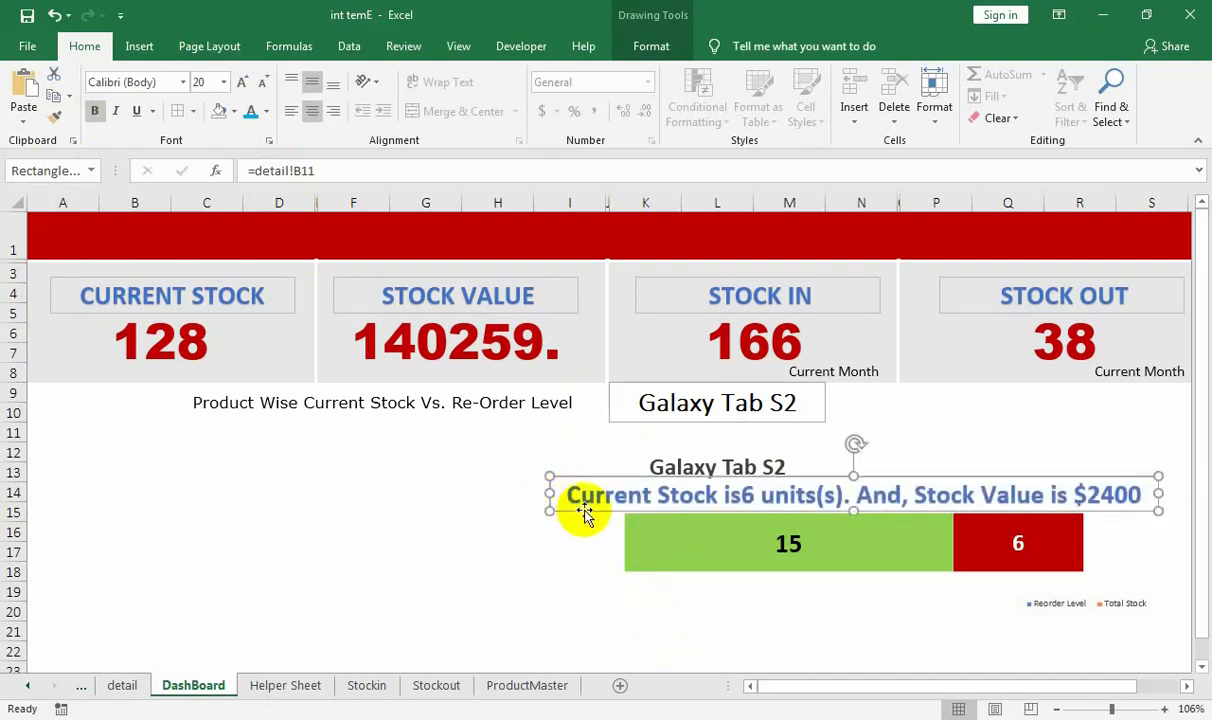
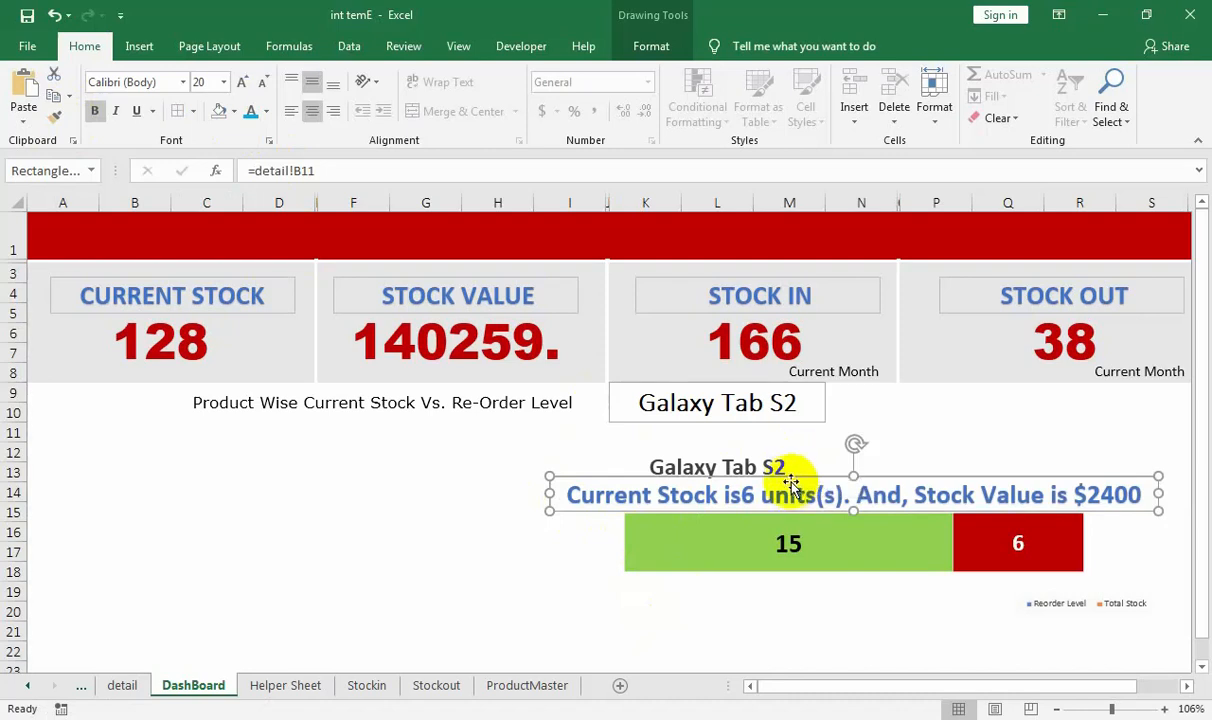
left_click_drag(800, 476, 813, 478)
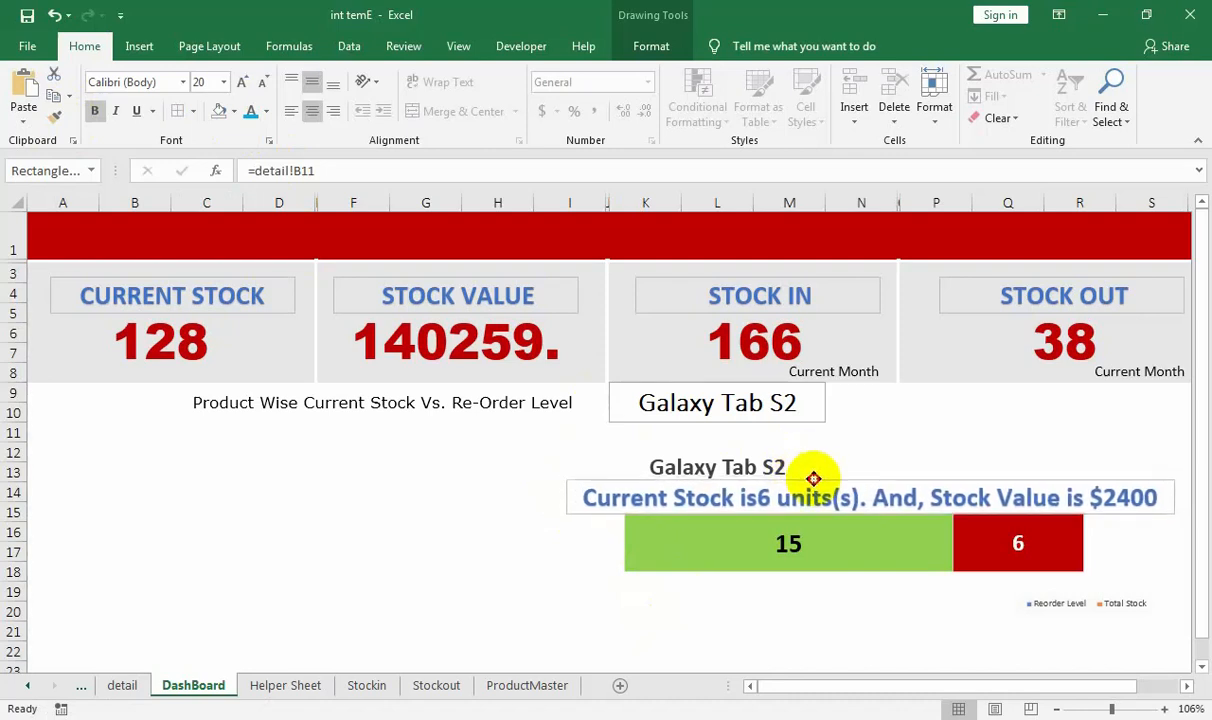
- Choose Grill in product cell K9 and shift the chart left under the stock summary sentence
left_click(797, 410)
left_click(834, 395)
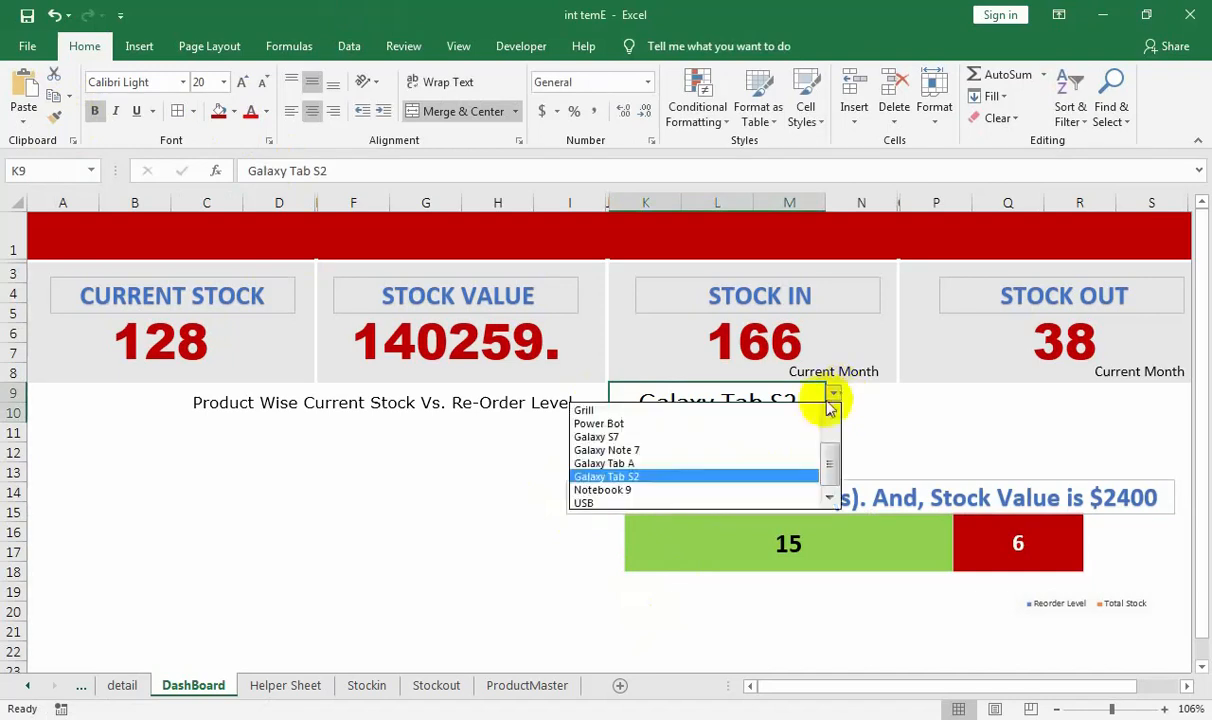
left_click(781, 411)
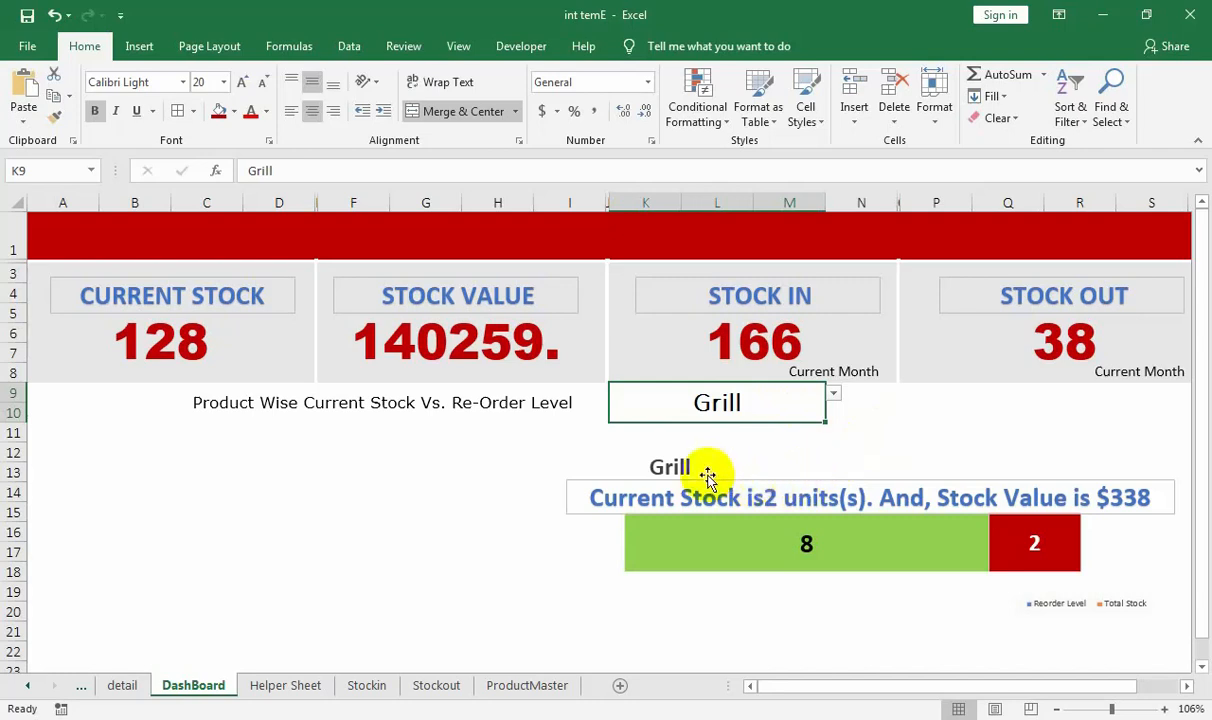
left_click_drag(707, 477, 684, 447)
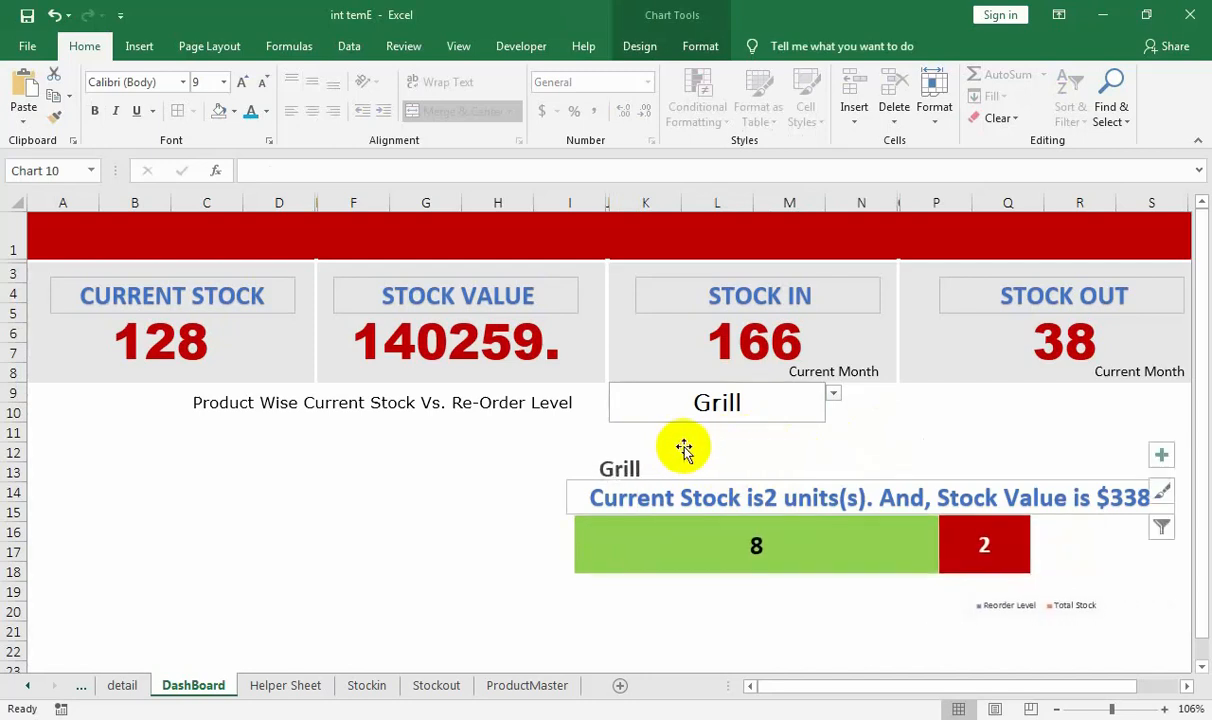
- Set the stock summary rectangle to No Fill and No Outline
left_click(1136, 484)
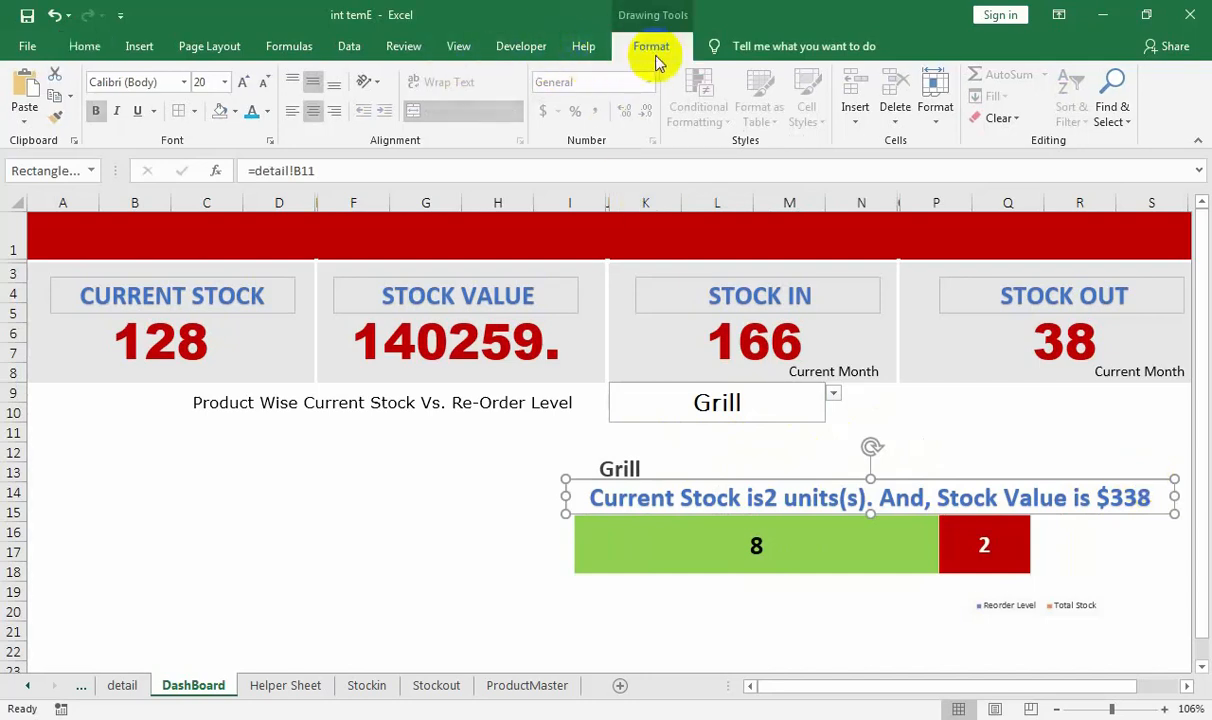
left_click(651, 48)
left_click(462, 75)
left_click(462, 264)
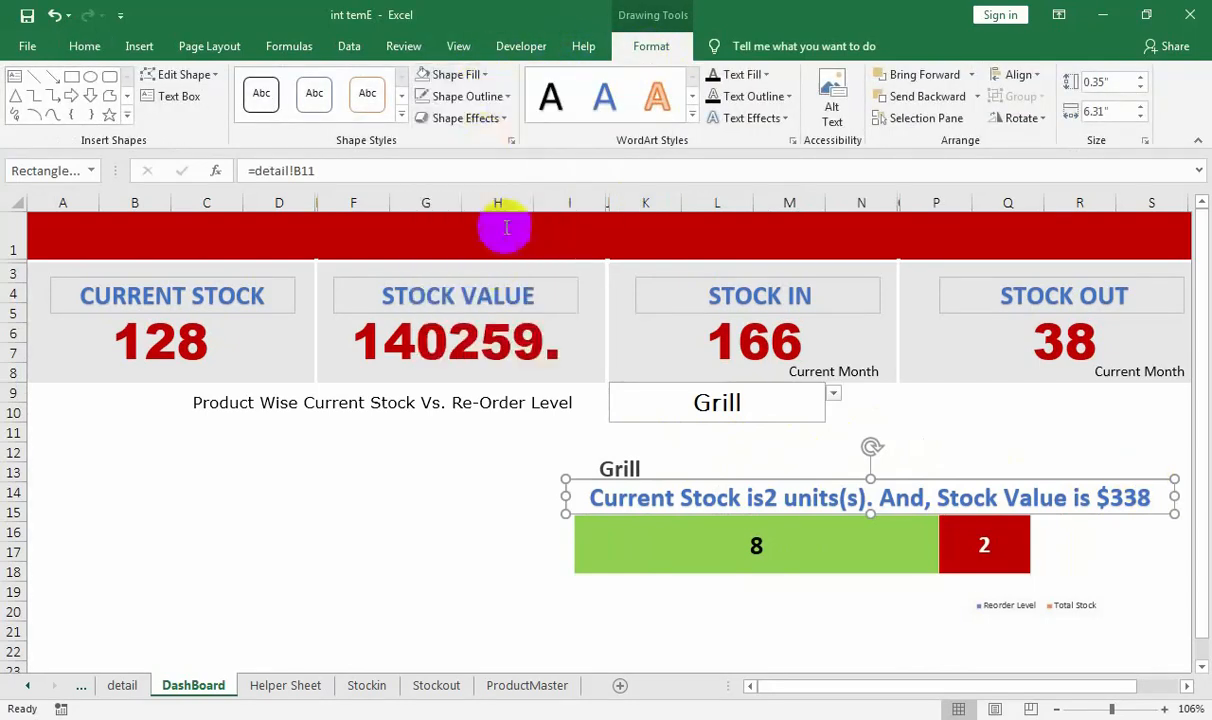
left_click(468, 96)
left_click(478, 265)
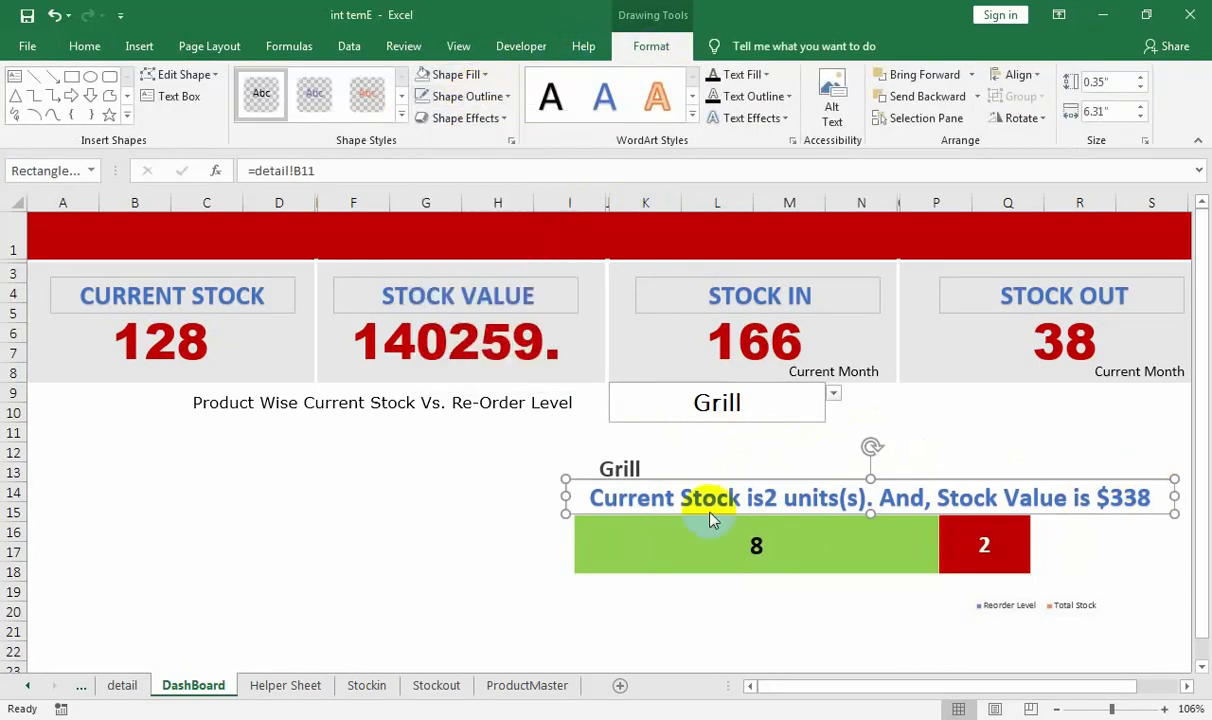
- Widen the chart toward the right so it extends past the end of the stock summary sentence
left_click(739, 620)
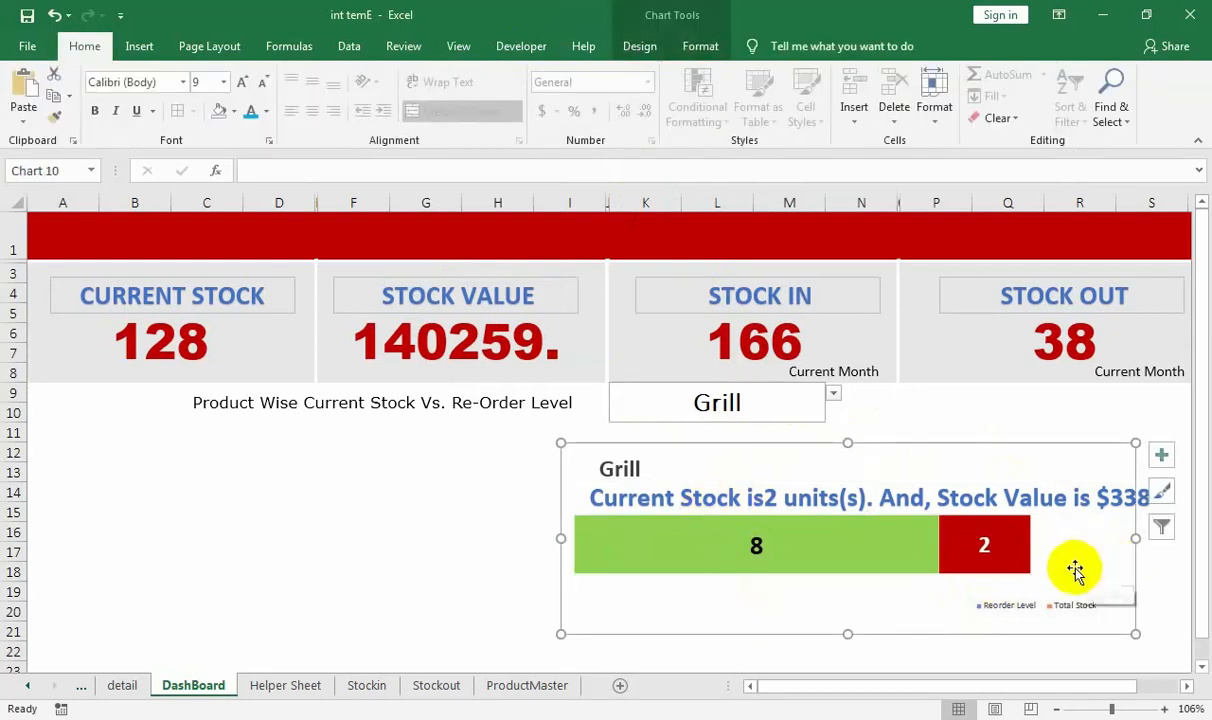
left_click_drag(1135, 538, 988, 572)
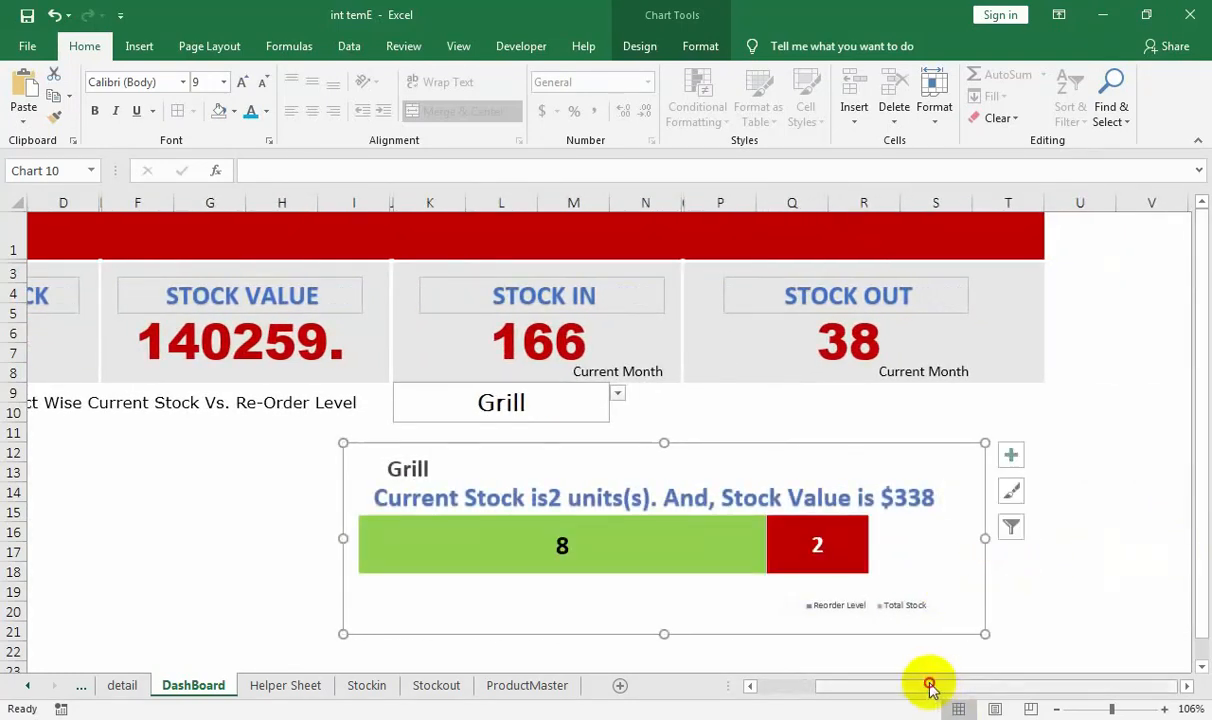
left_click_drag(928, 682, 803, 684)
key("Escape")
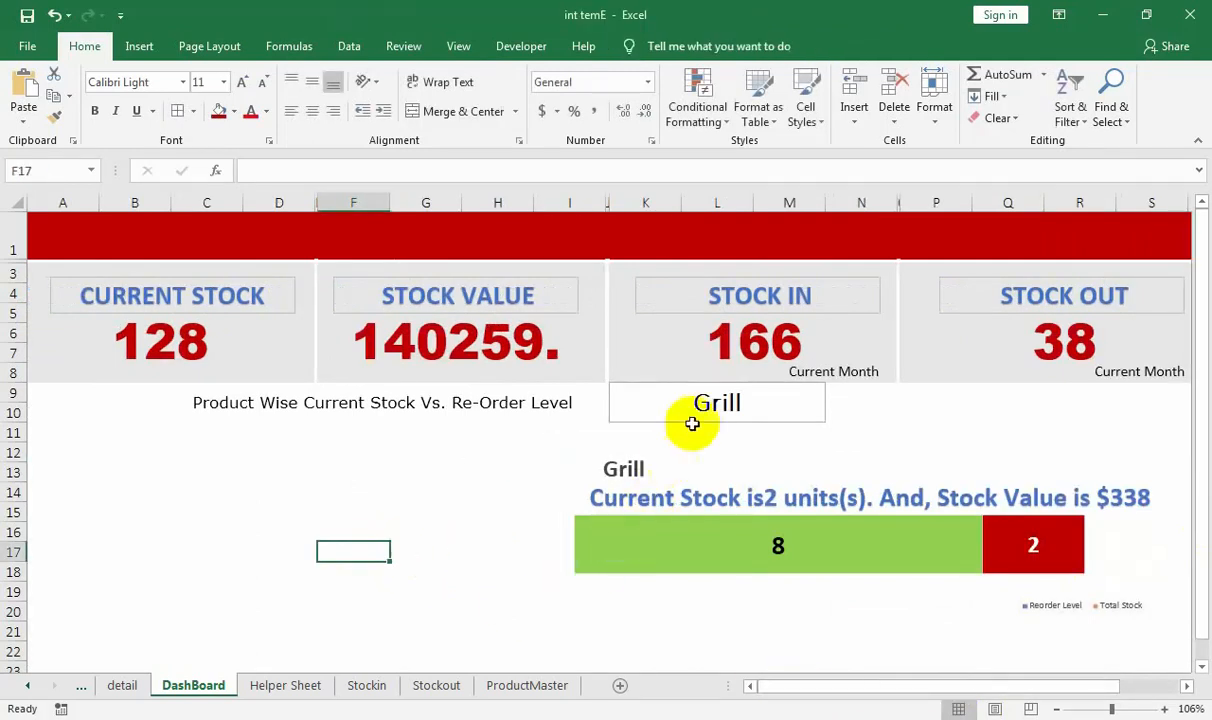
- Try the chart with other products by choosing Galaxy Note 7 and Notebook 9 in cell K9
left_click(760, 402)
left_click(833, 394)
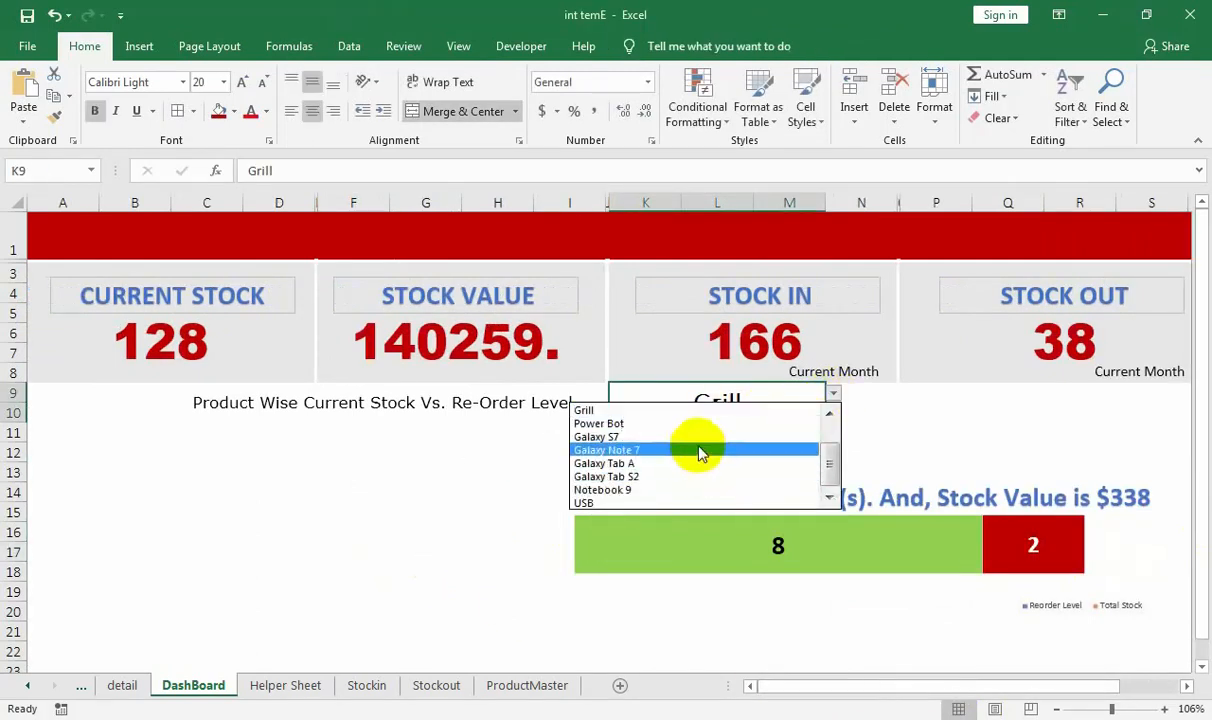
left_click(699, 452)
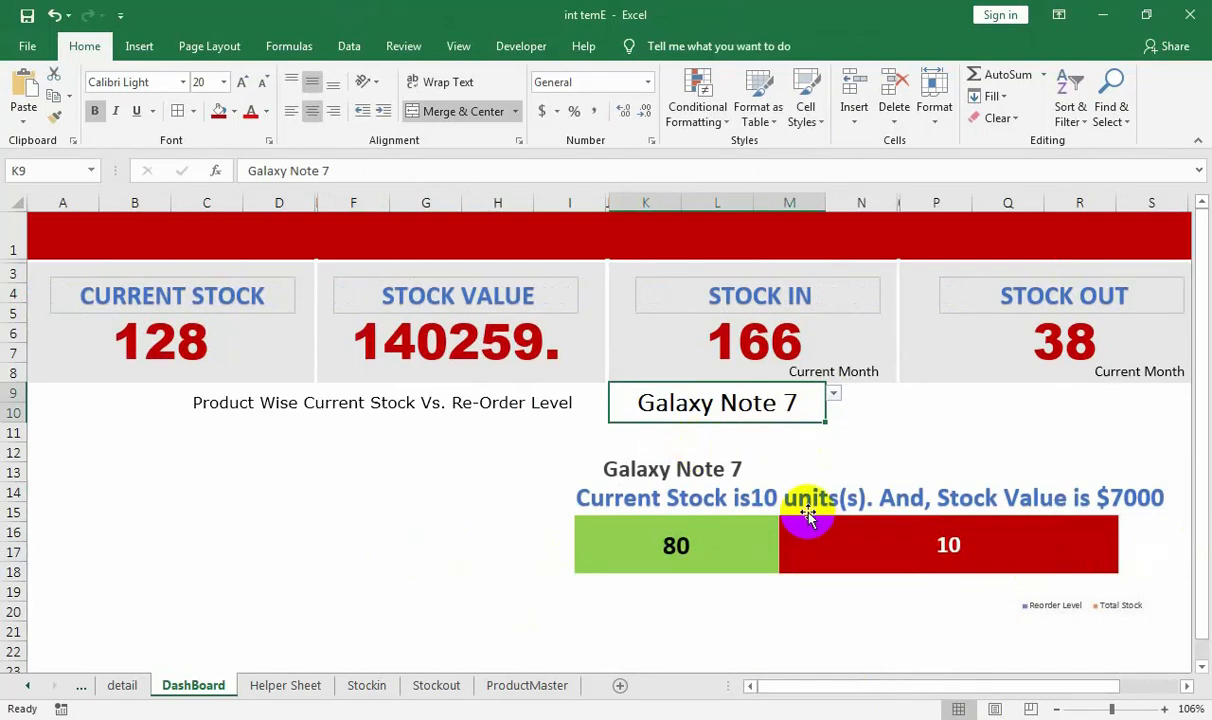
left_click(833, 394)
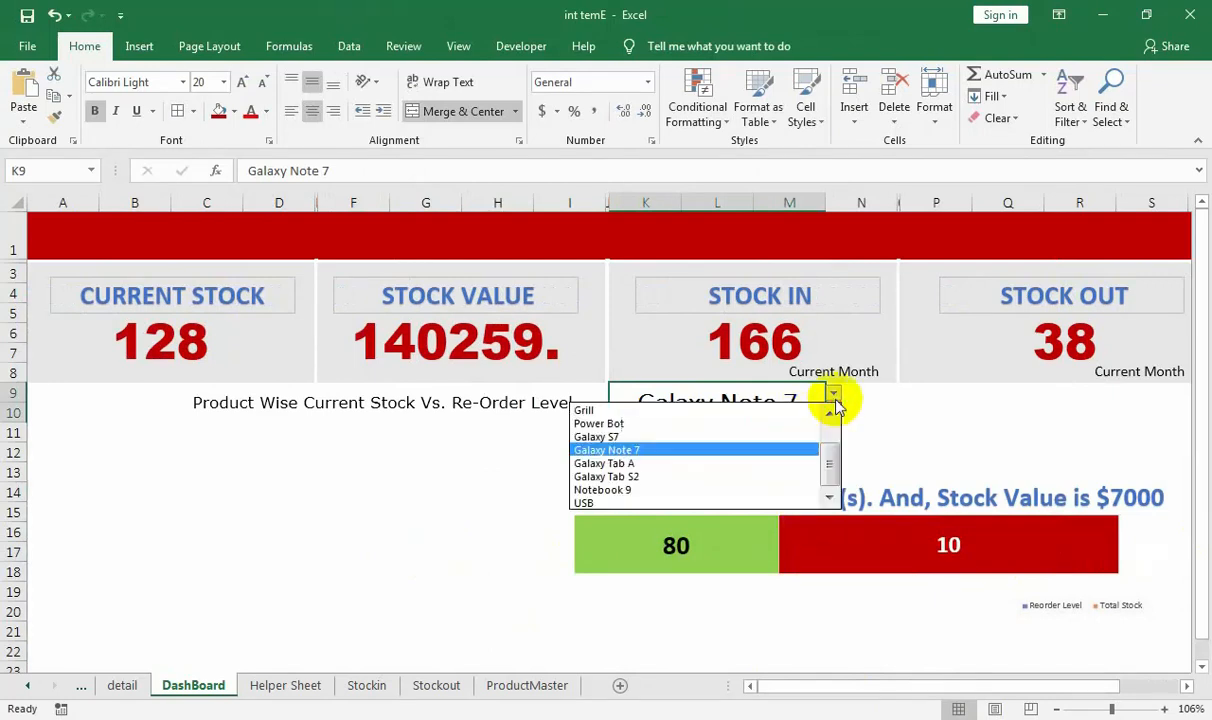
left_click(737, 485)
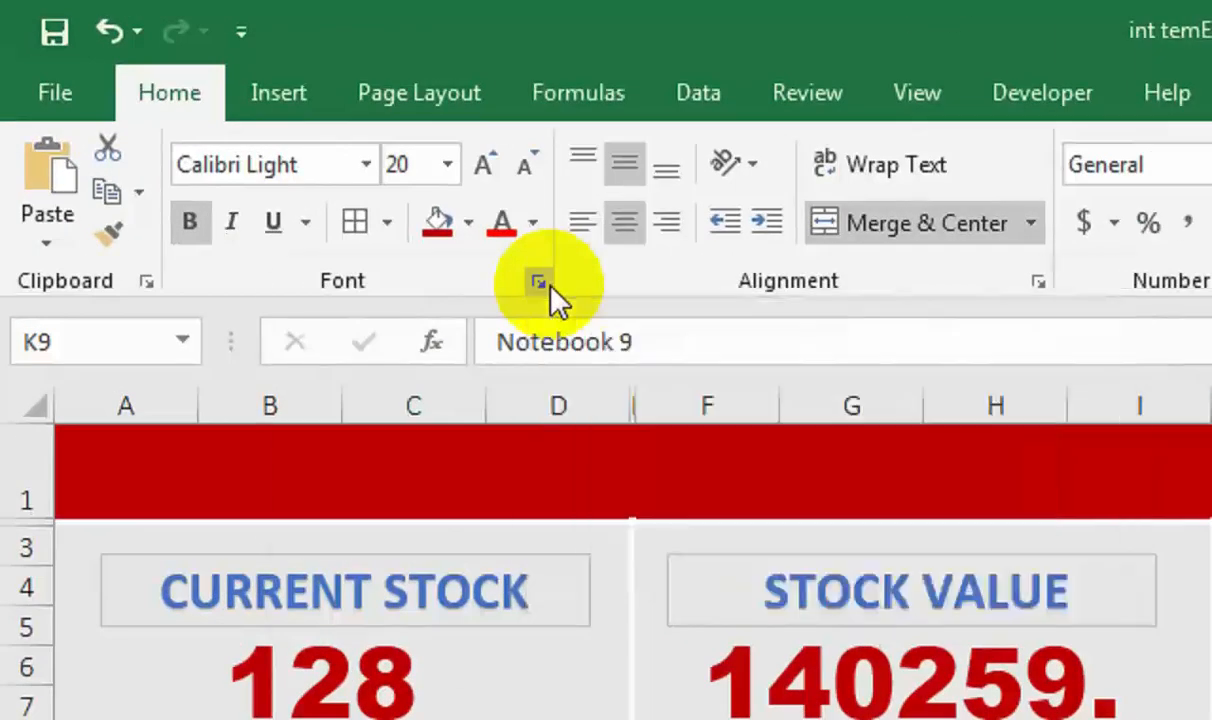
- Remove the left and right borders of product cell K9 and give it a thick grey bottom border
left_click(508, 267)
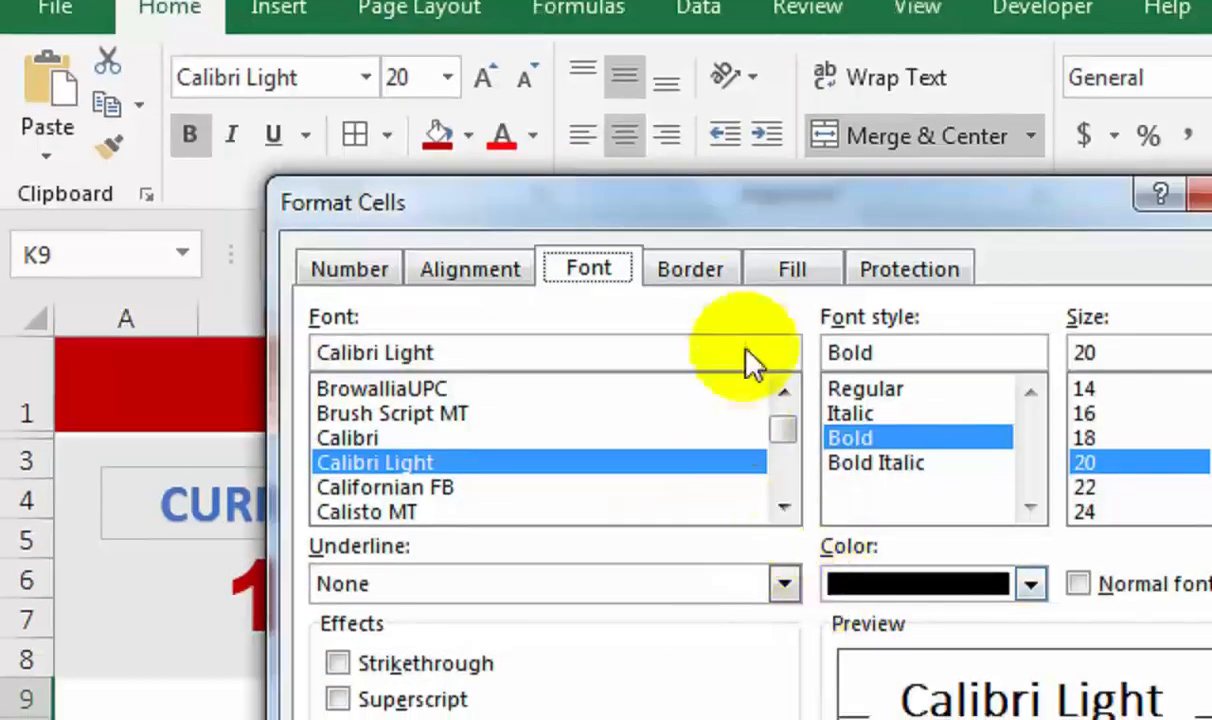
left_click(718, 281)
left_click(774, 522)
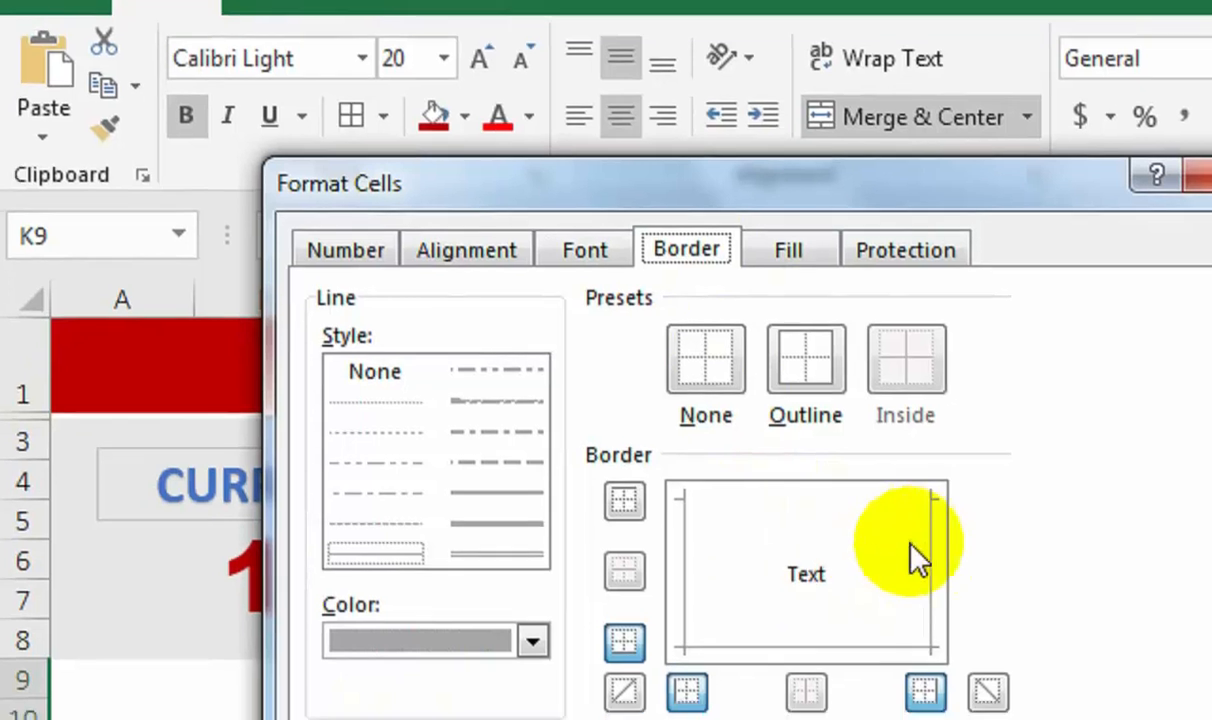
left_click(911, 543)
left_click(662, 532)
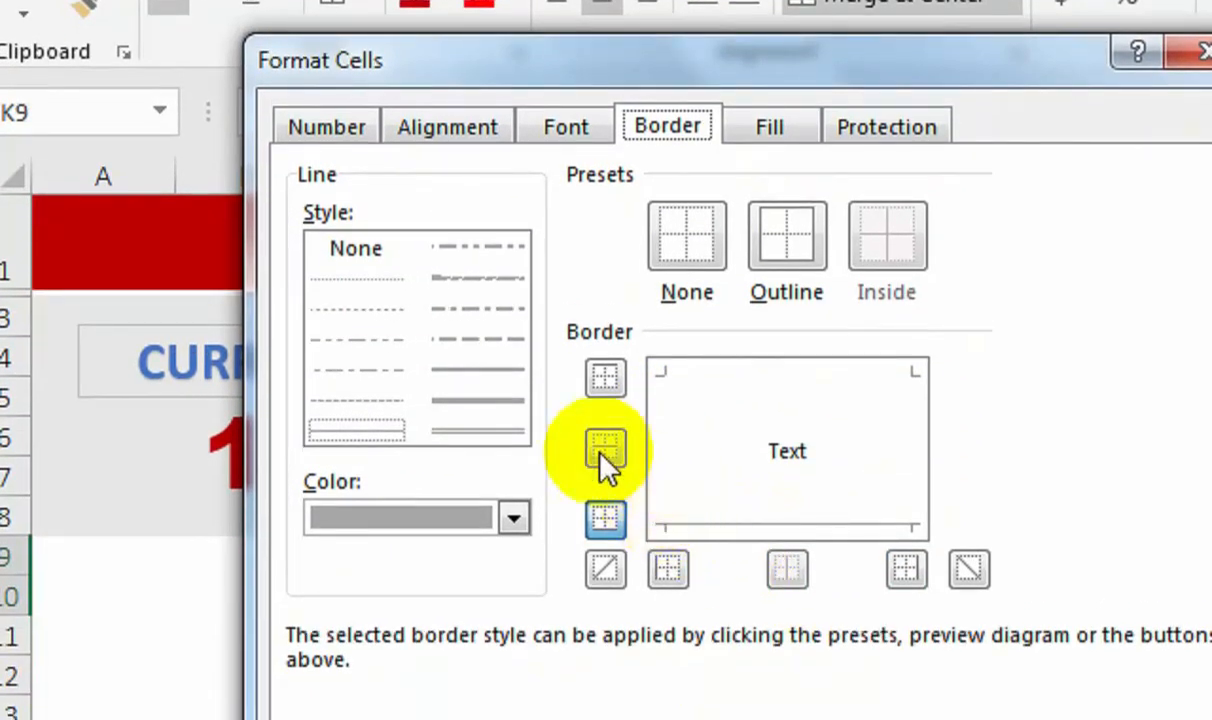
left_click(509, 402)
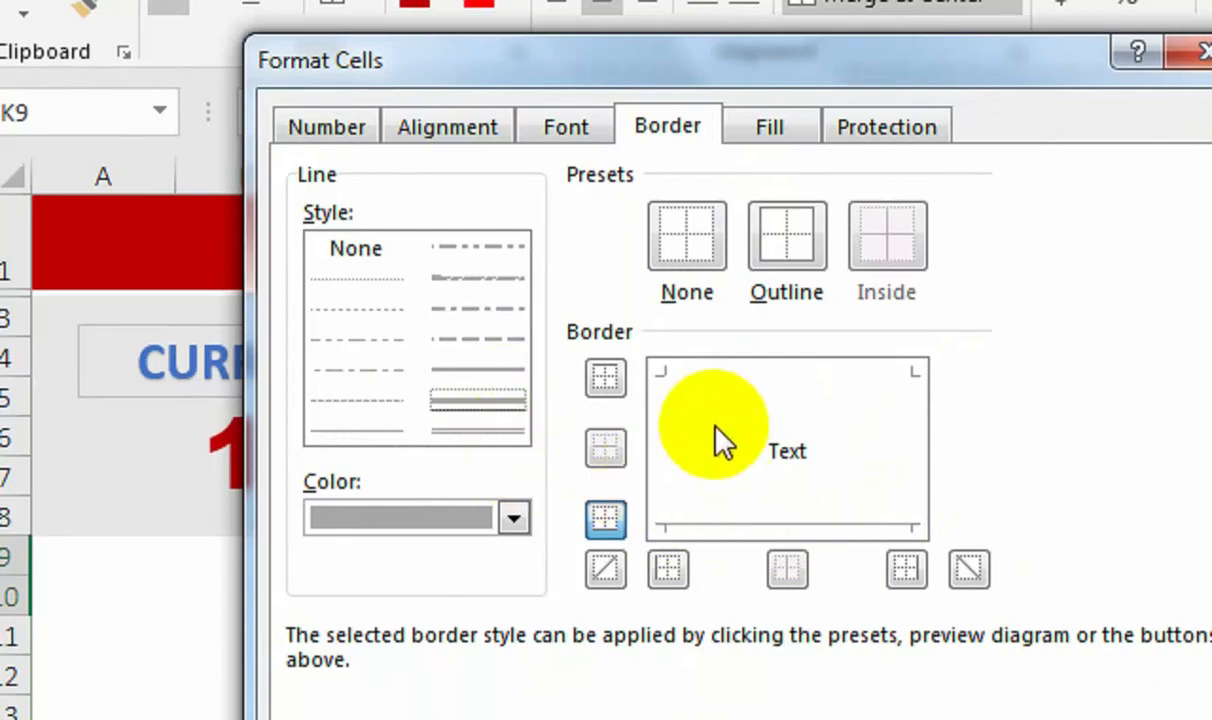
left_click(608, 522)
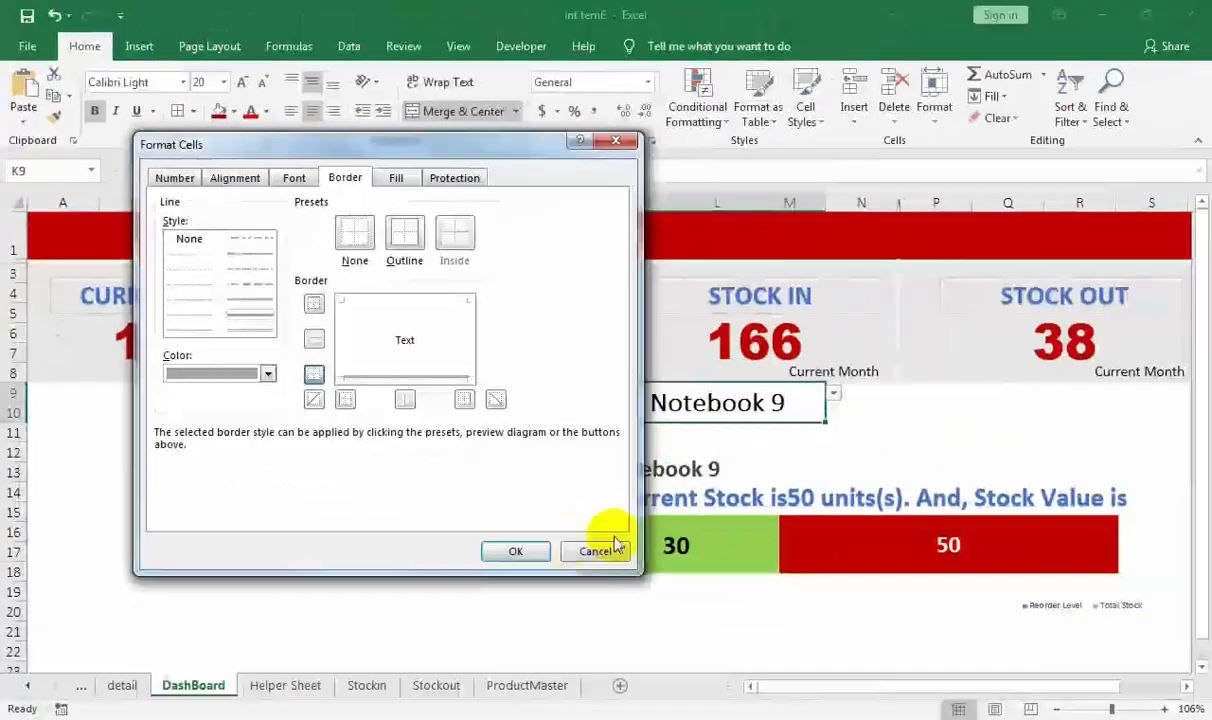
left_click(592, 549)
- Choose Galaxy S7 in product cell K9 to update the chart and its stock summary
left_click(643, 578)
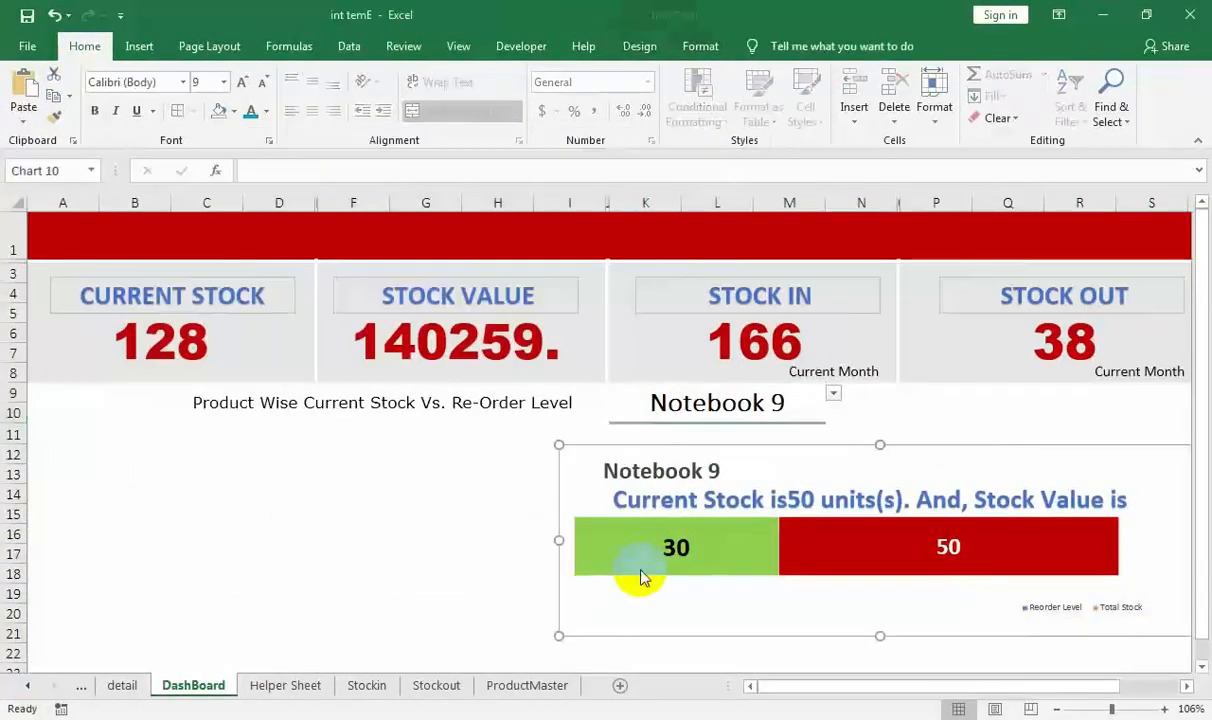
left_click(835, 399)
left_click(770, 436)
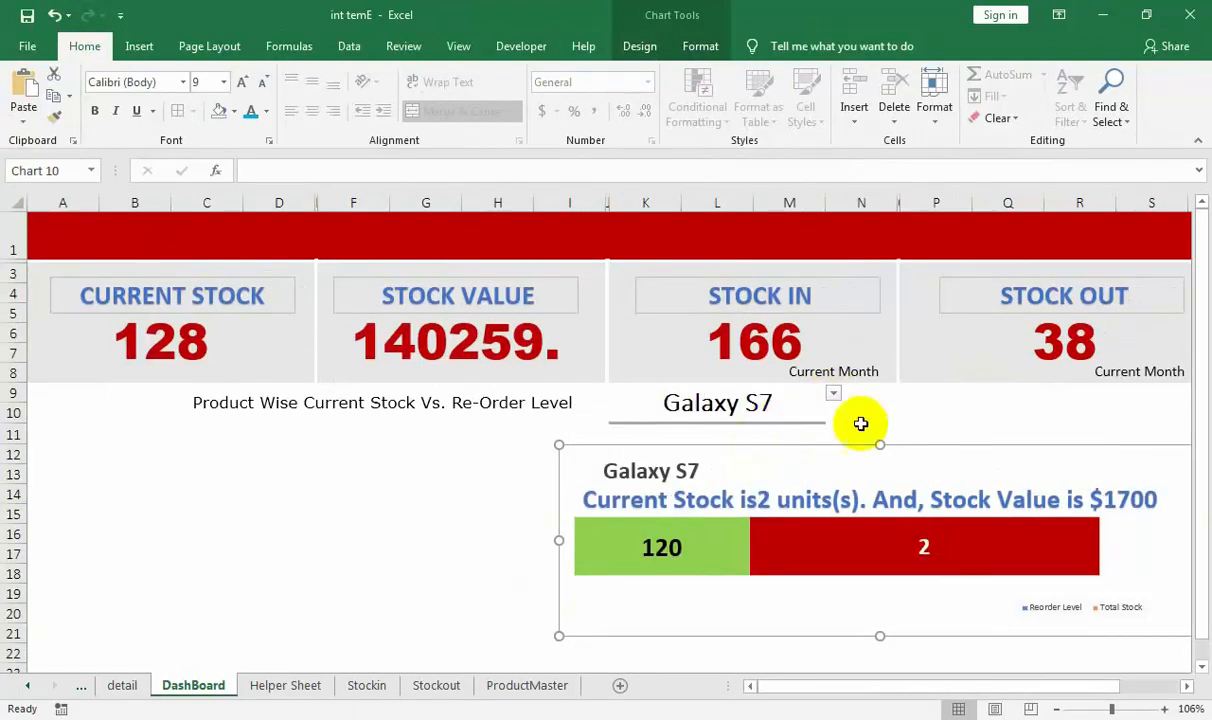
- Resize the chart vertically so it spans about rows 12 to 21, and undo its stray sideways shift
left_click(413, 580)
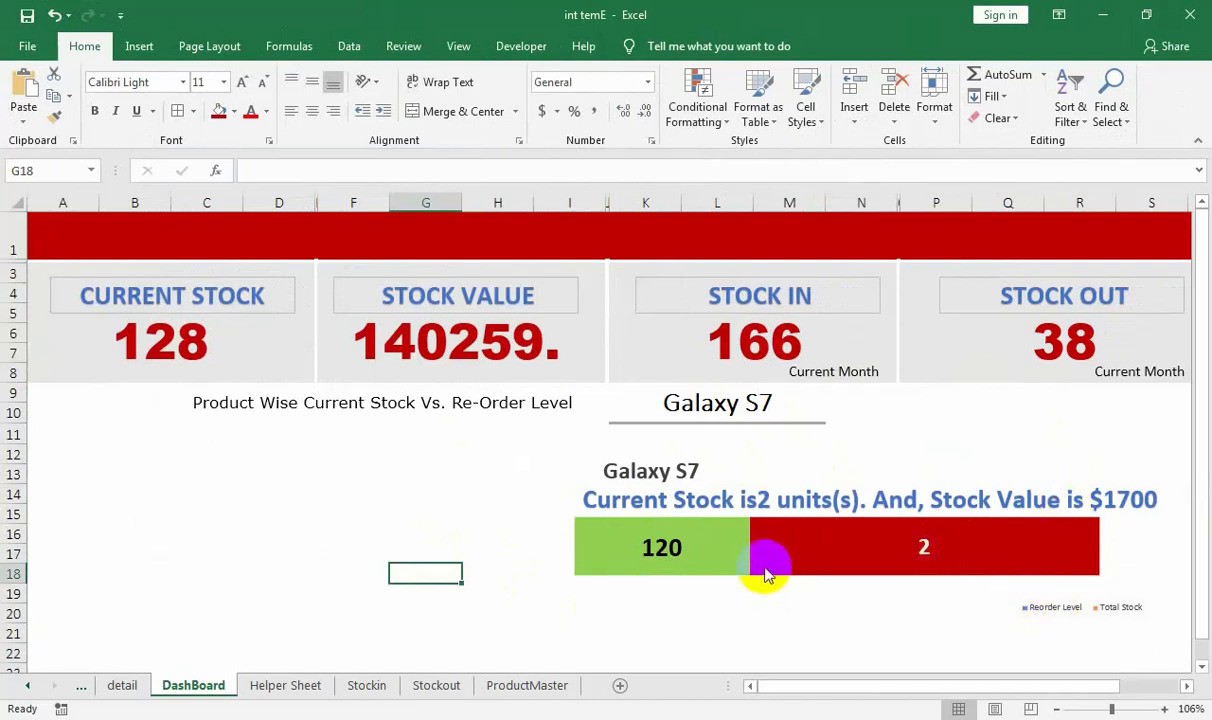
left_click(662, 474)
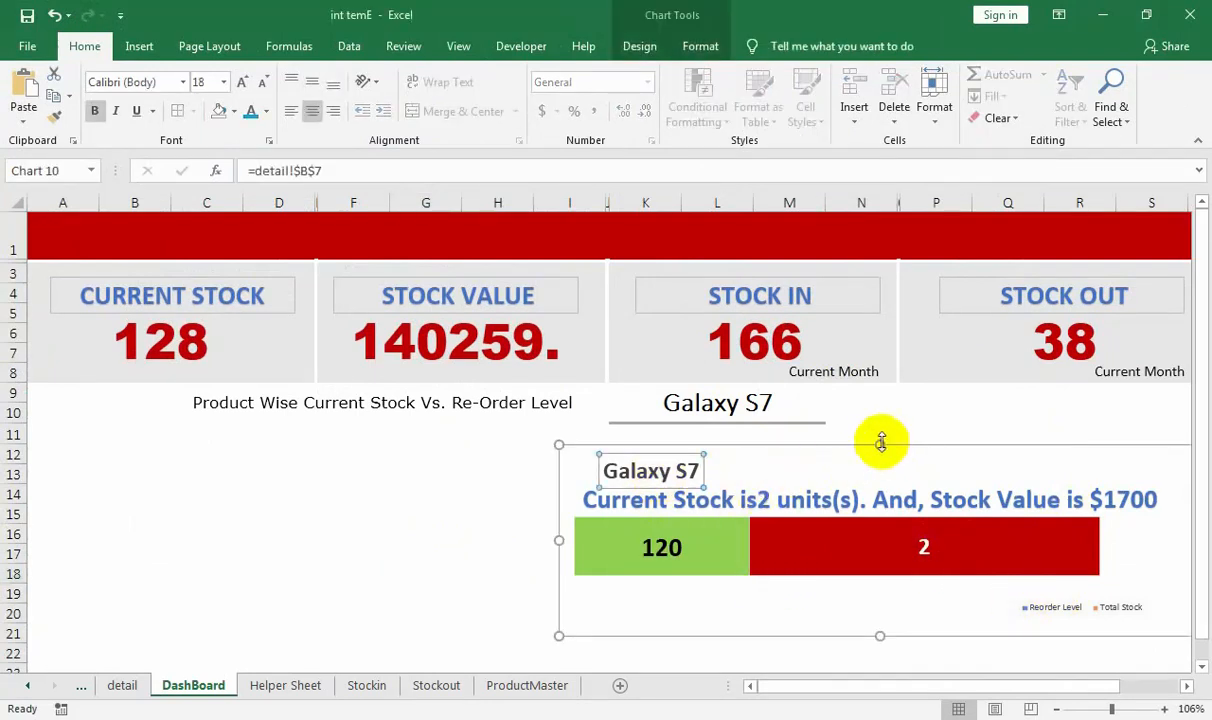
left_click_drag(880, 441, 880, 432)
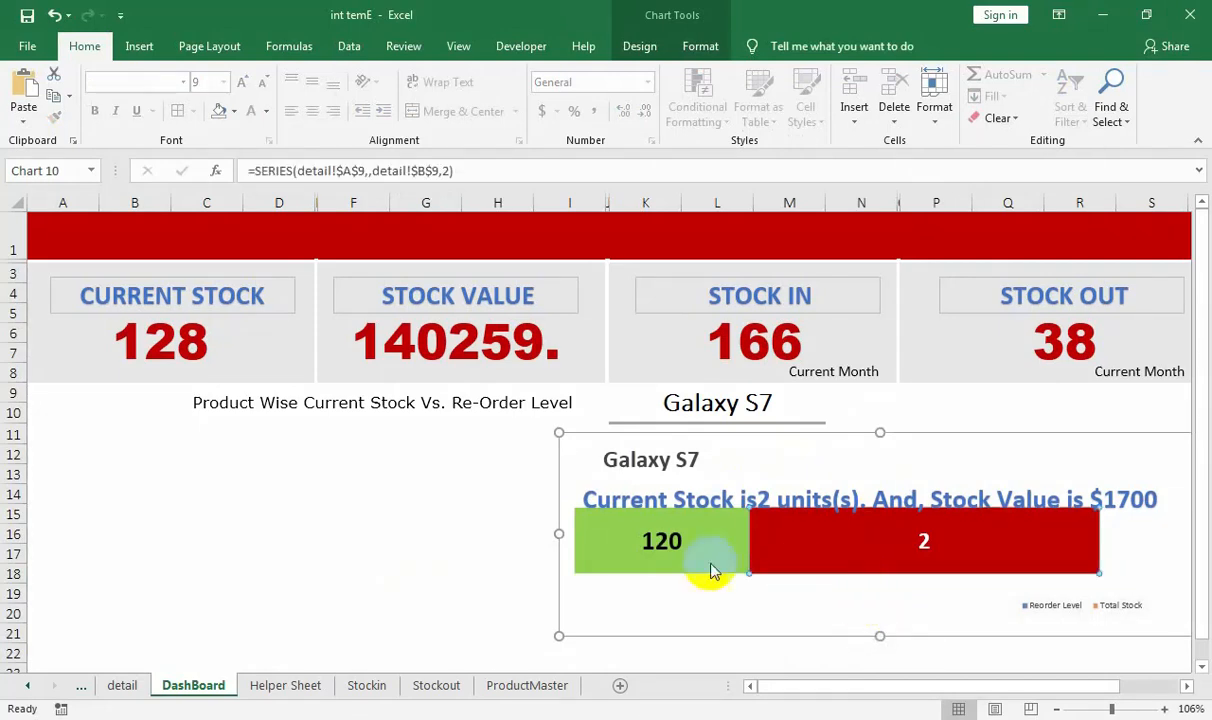
left_click(807, 563)
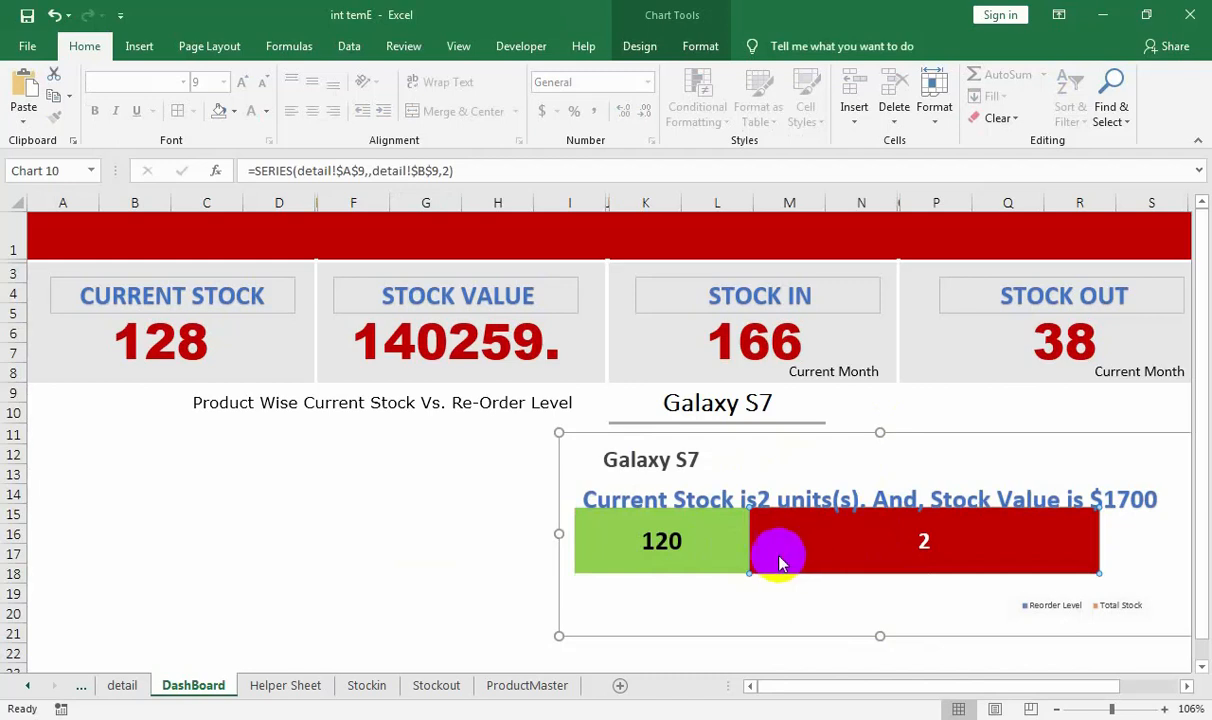
left_click_drag(875, 637, 879, 651)
mouse_move(878, 432)
left_mouse_down()
mouse_move(880, 455)
mouse_move(879, 443)
mouse_move(861, 444)
left_mouse_up()
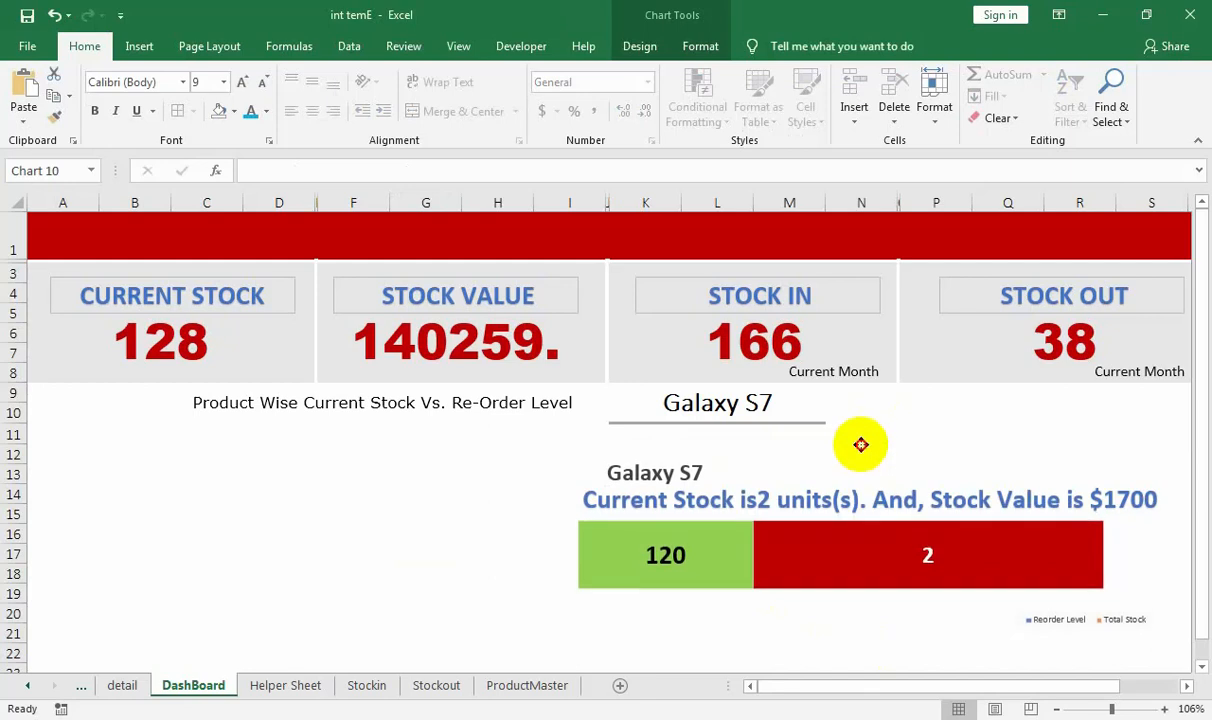
left_click(419, 555)
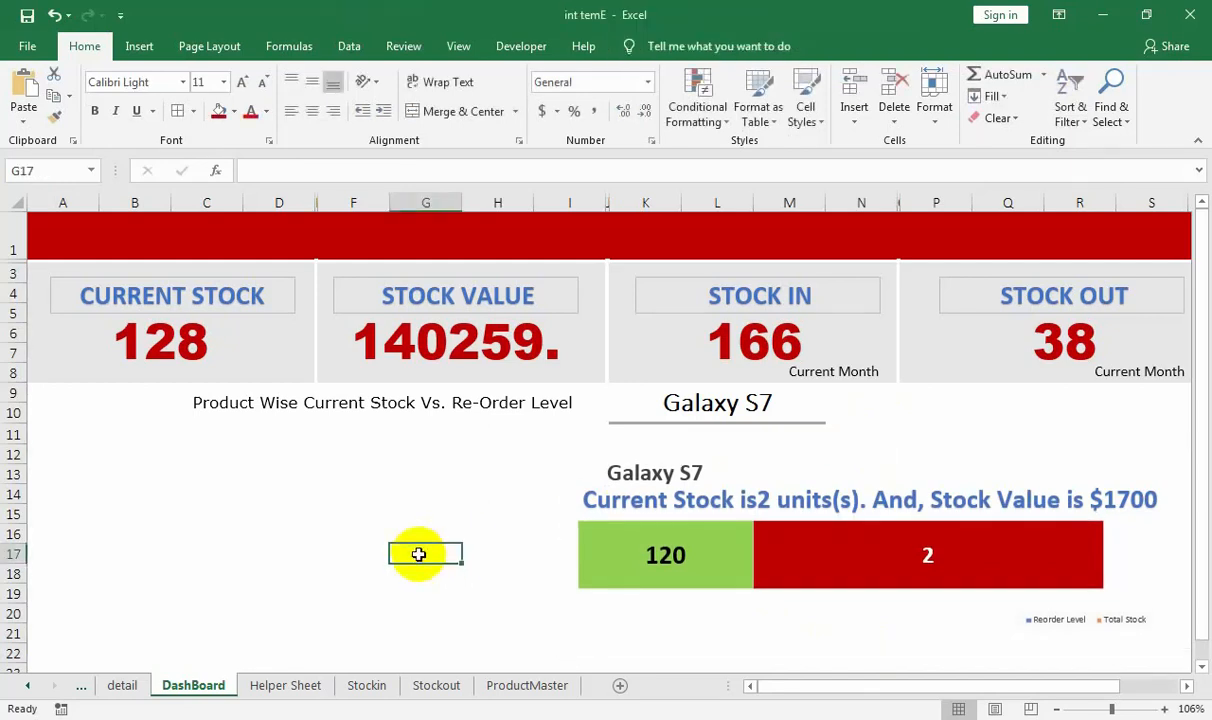
key("ctrl+z")
key("ctrl+z")
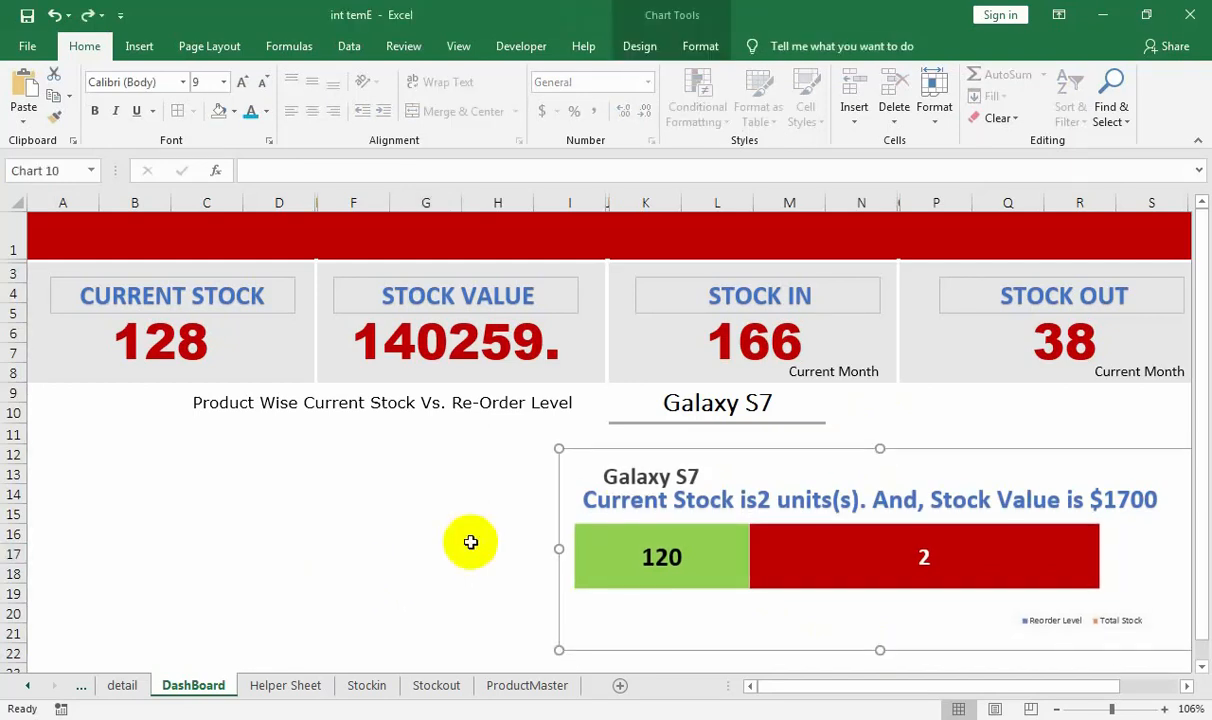
left_click(440, 558)
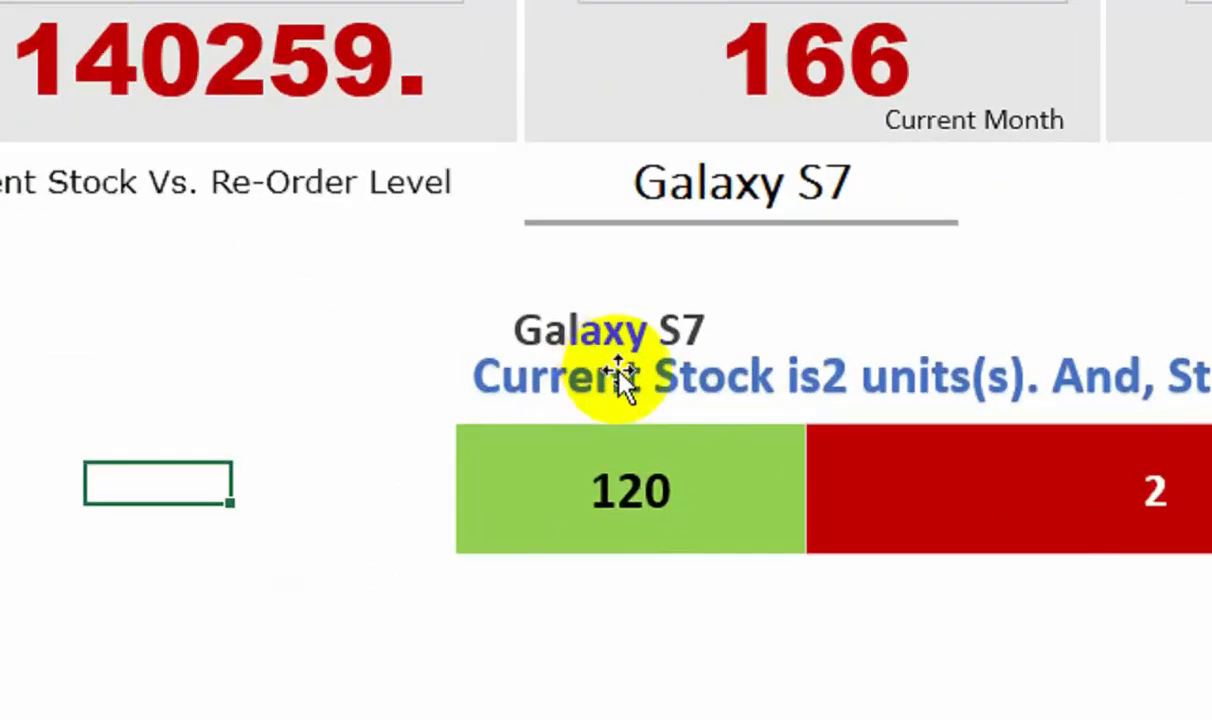
- Move the stock summary sentence slightly right and down, and shift the chart title slightly up and right above it
left_click(618, 371)
left_click_drag(709, 346, 741, 353)
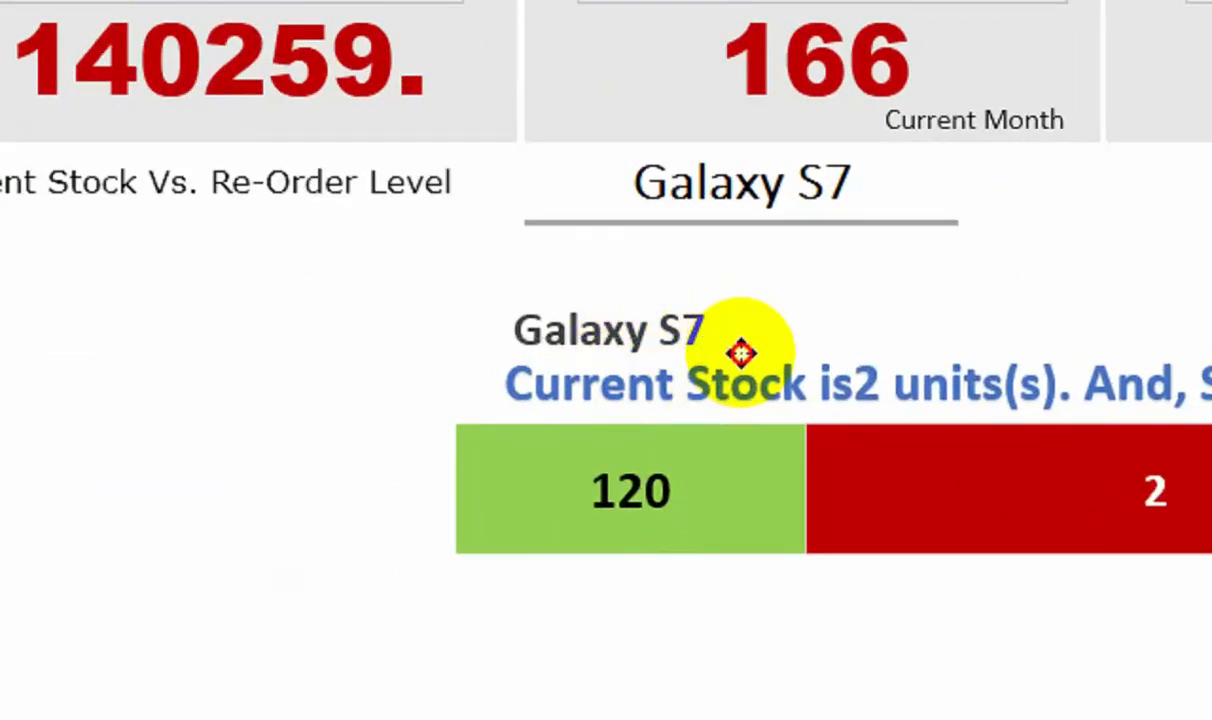
left_click(651, 300)
left_click_drag(648, 290, 687, 290)
left_click(314, 452)
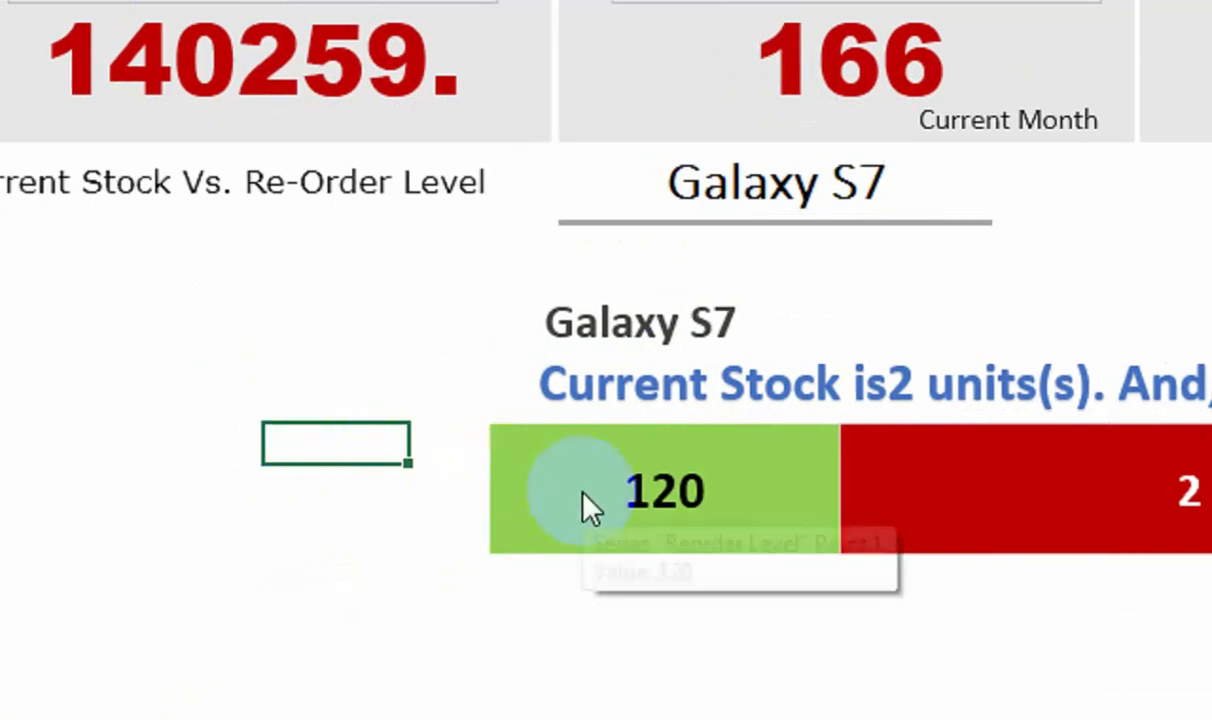
- Pull the chart's left edge slightly inward and align the chart title with the start of the summary sentence
left_click(585, 492)
left_click_drag(459, 471, 492, 473)
left_click(638, 306)
left_click_drag(650, 287, 618, 288)
left_click(436, 468)
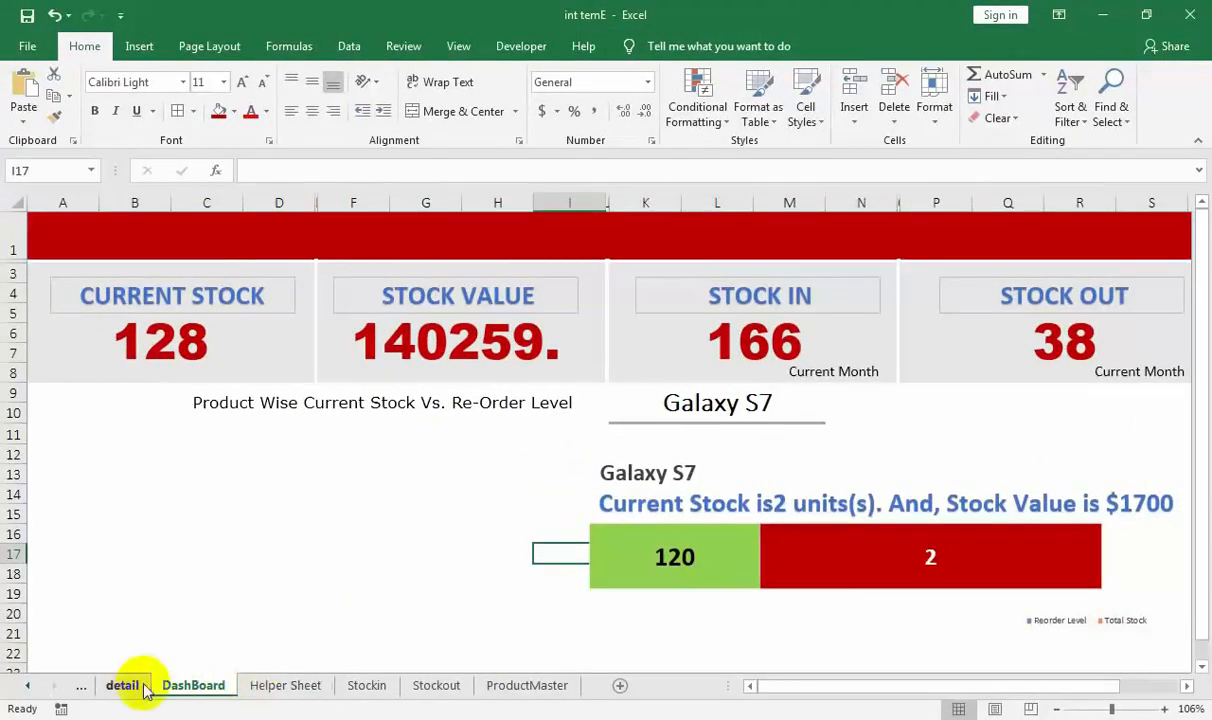
- Insert a PivotTable at cell D1 of the detail sheet, using the whole ProductMaster table as its source
left_click(122, 685)
left_click(703, 308)
scroll(703, 308, "up", 2)
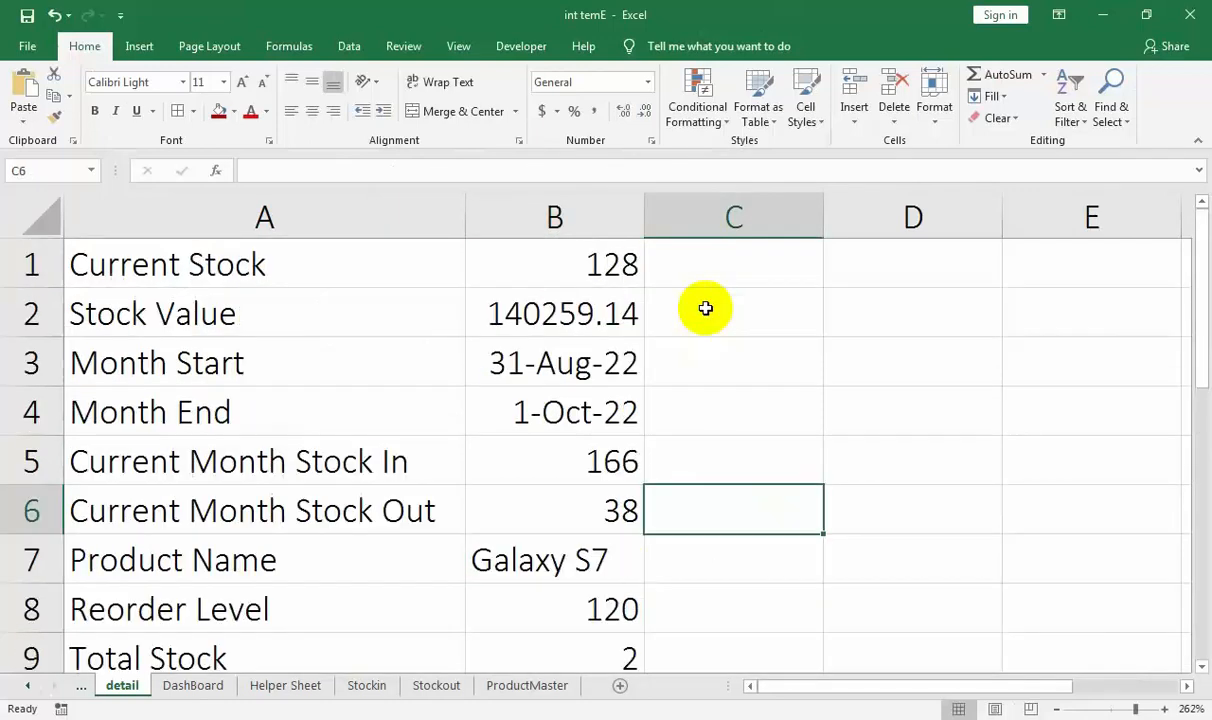
left_click(842, 253)
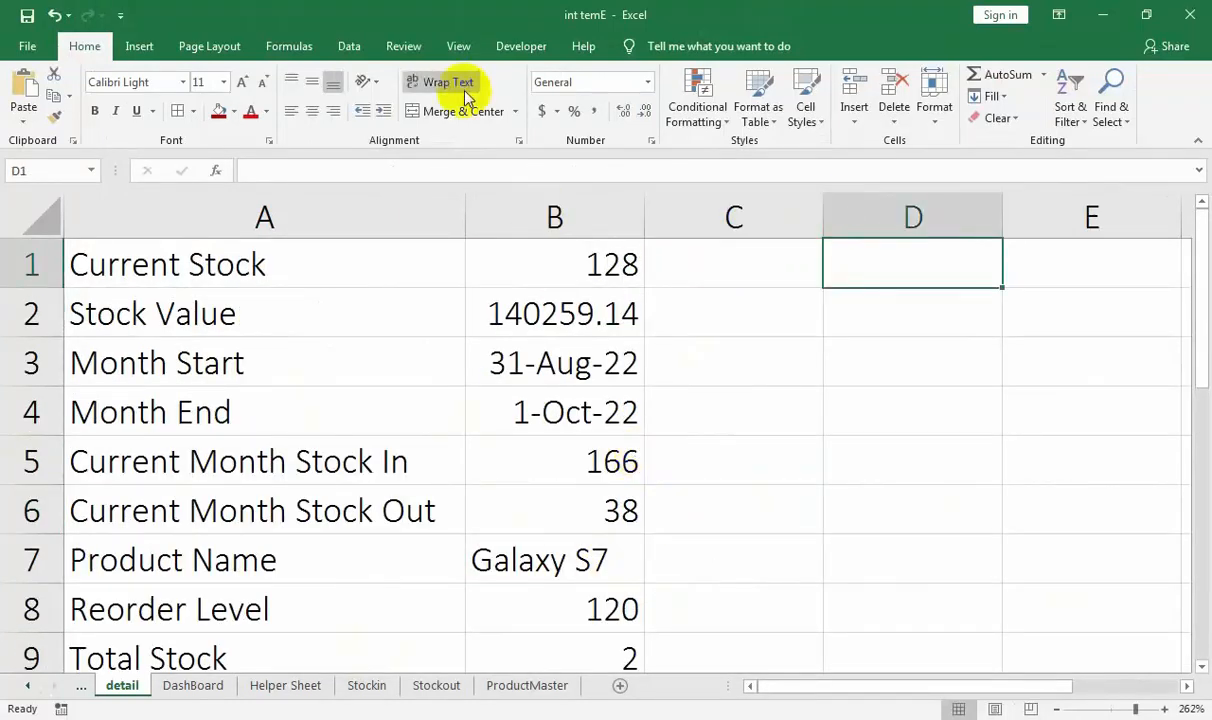
left_click(139, 46)
left_click(38, 112)
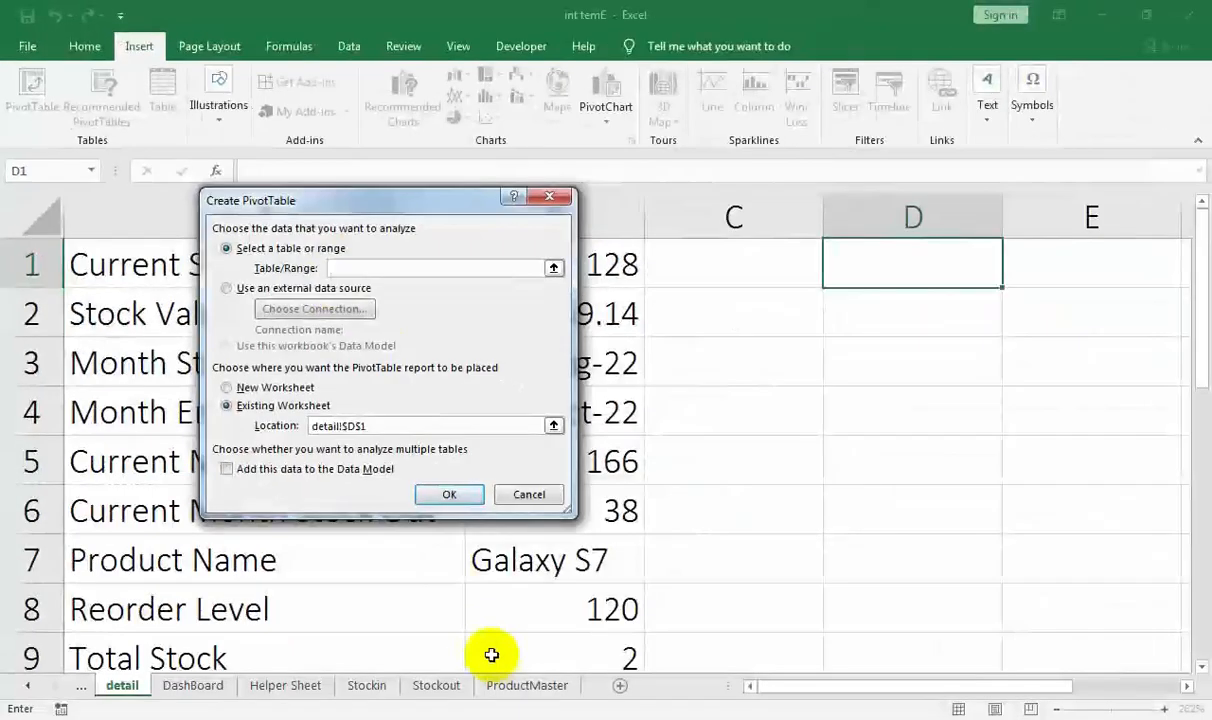
left_click(505, 683)
left_click_drag(447, 203, 700, 356)
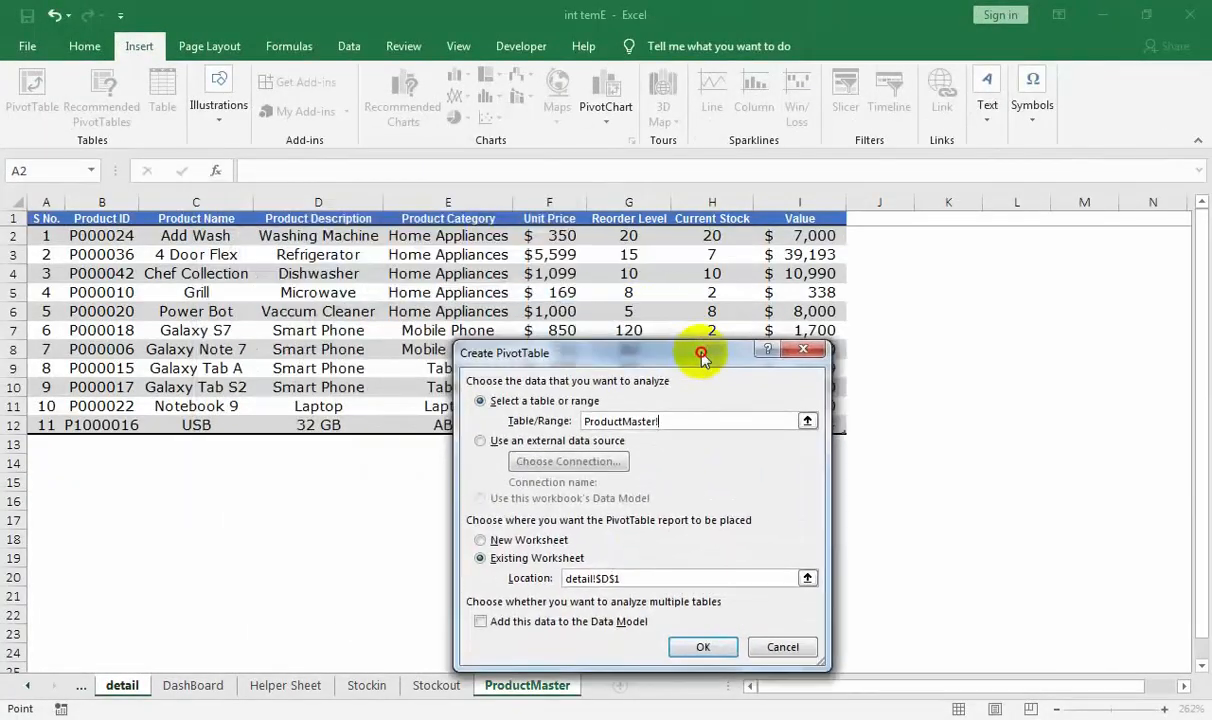
left_click_drag(45, 218, 815, 430)
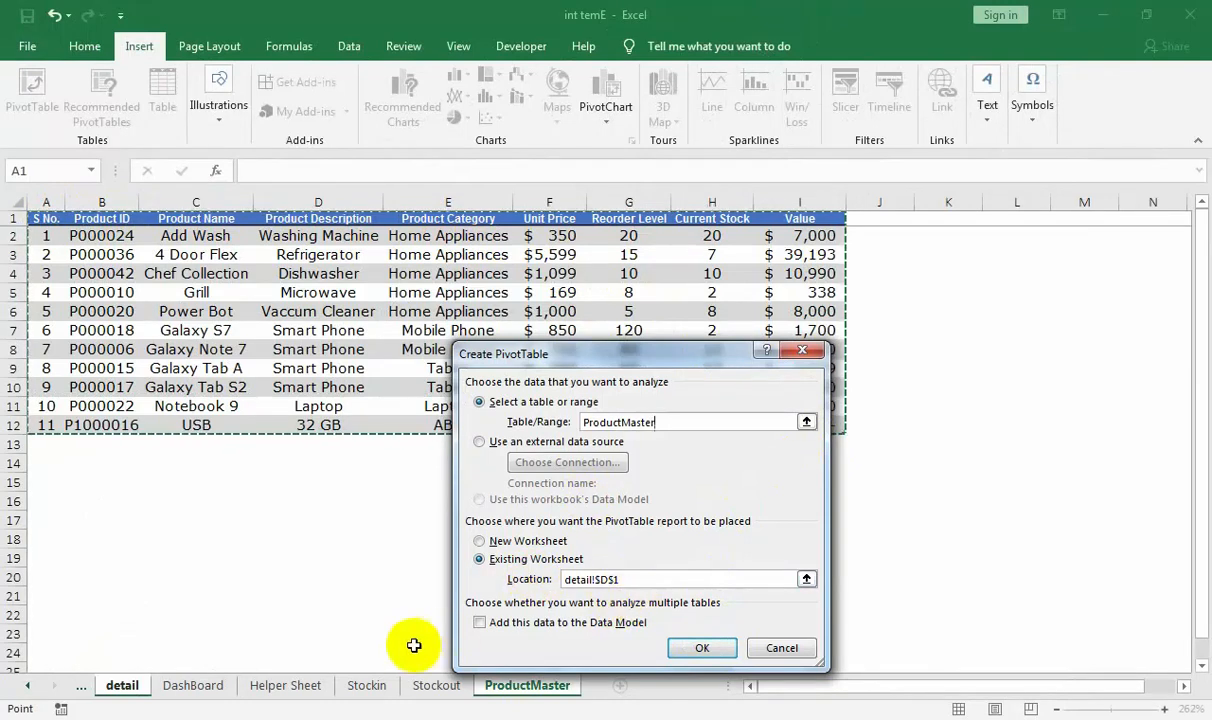
left_click(702, 648)
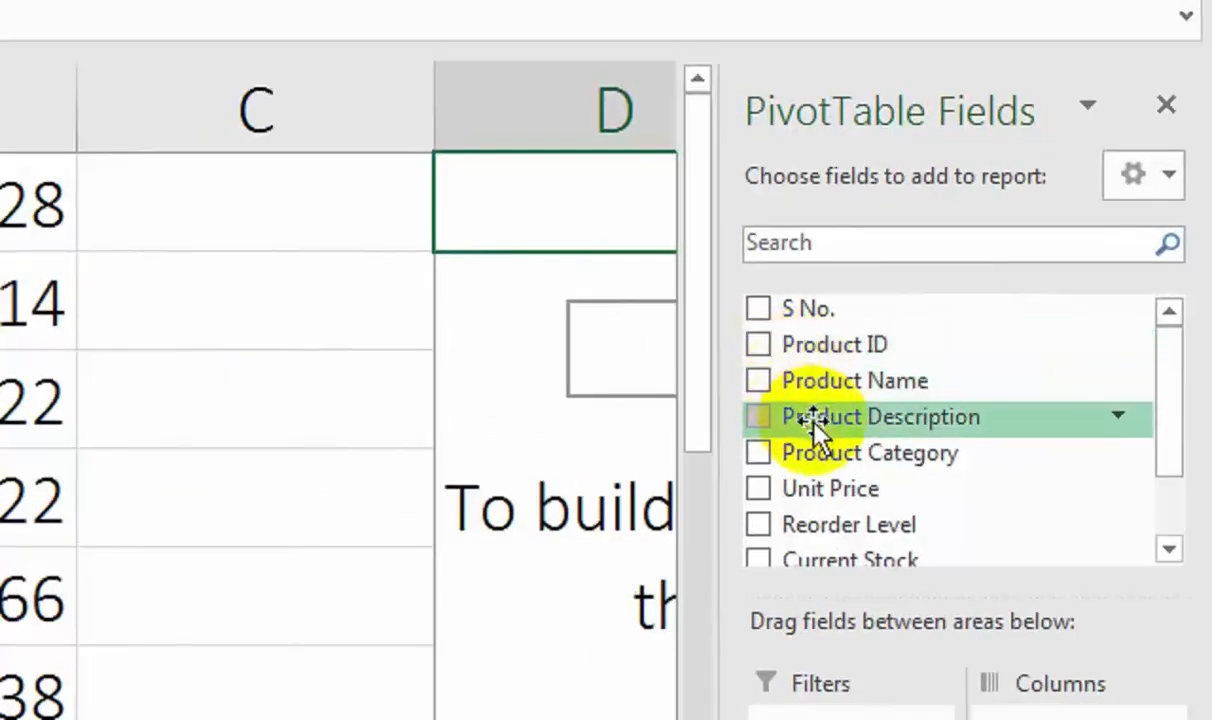
- Set Product Category as the PivotTable's rows and Current Stock as its values, and close the field list
left_click_drag(825, 458, 852, 719)
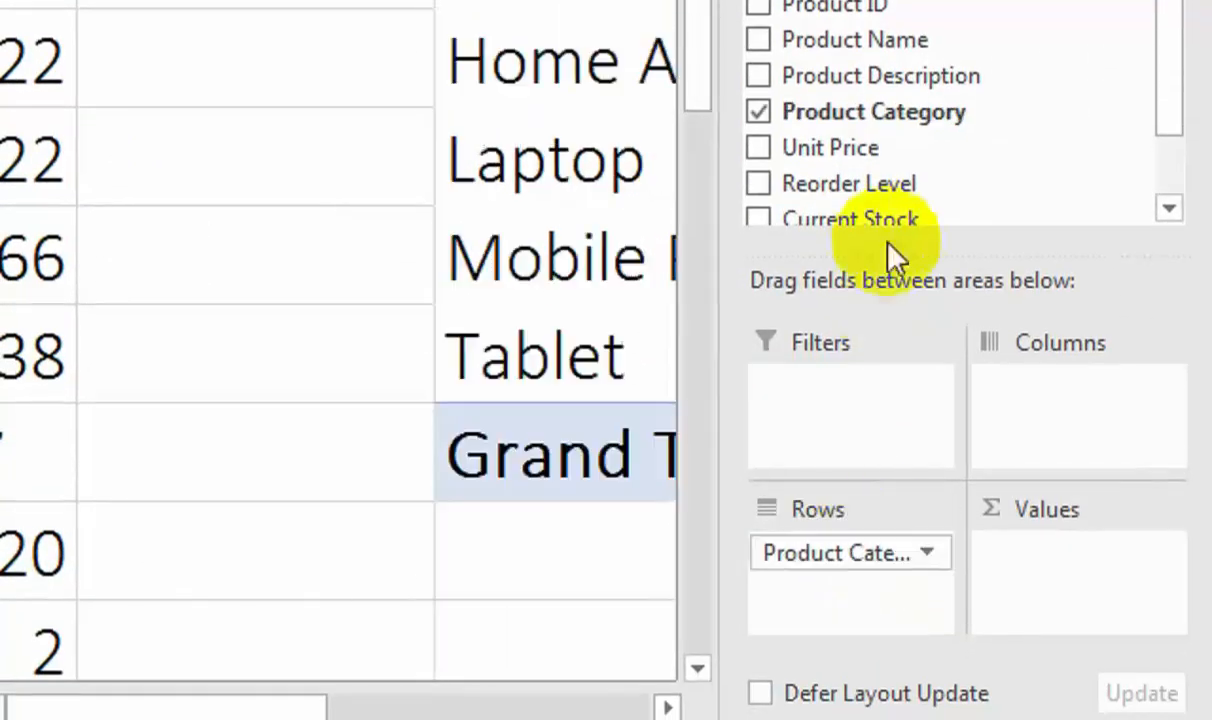
left_click_drag(878, 220, 1085, 575)
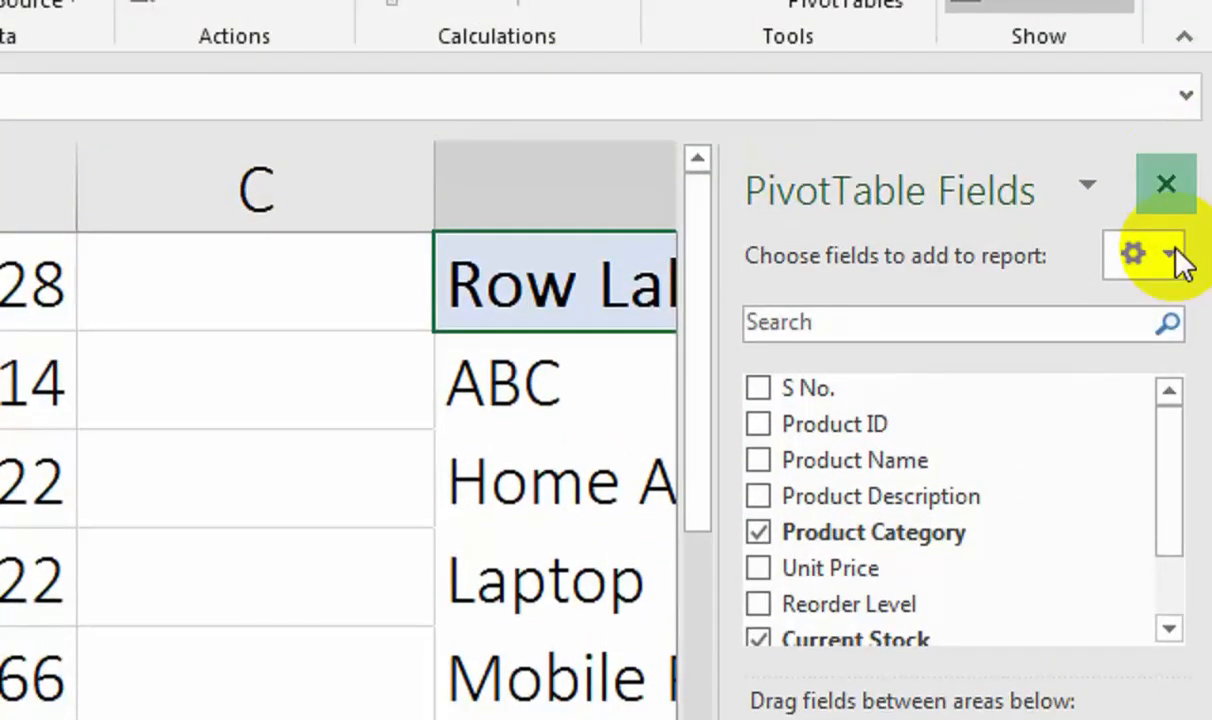
left_click(1166, 184)
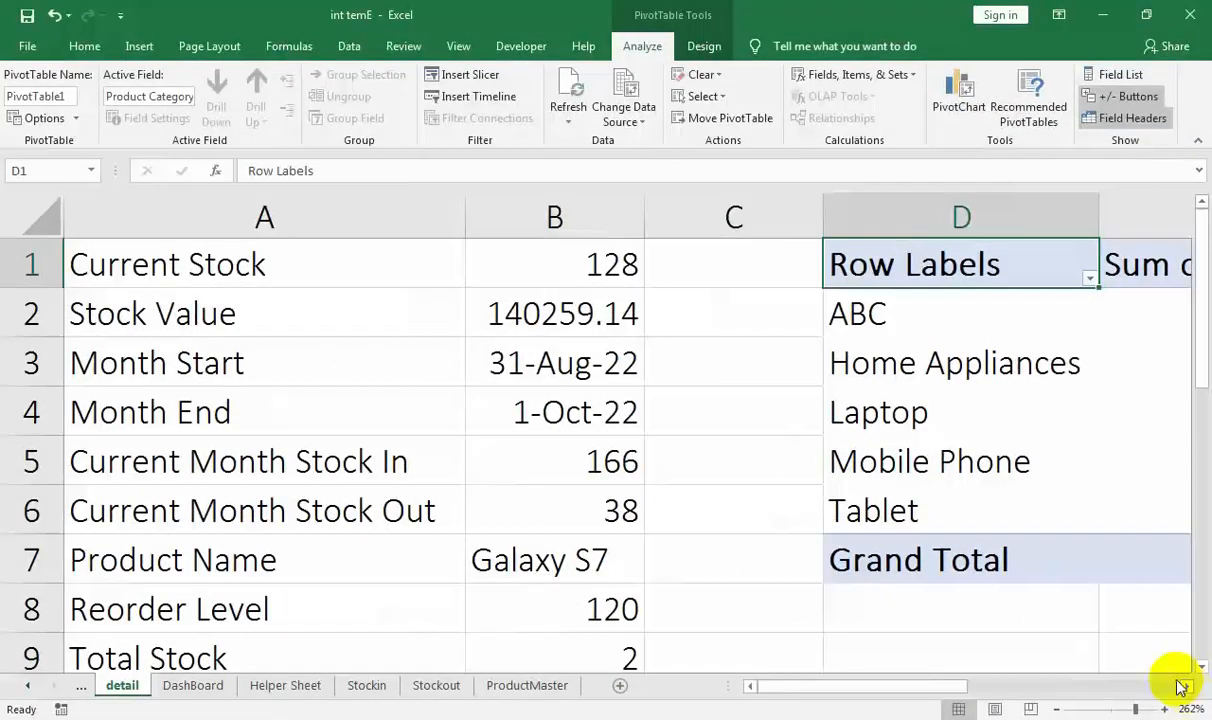
left_click(1187, 687)
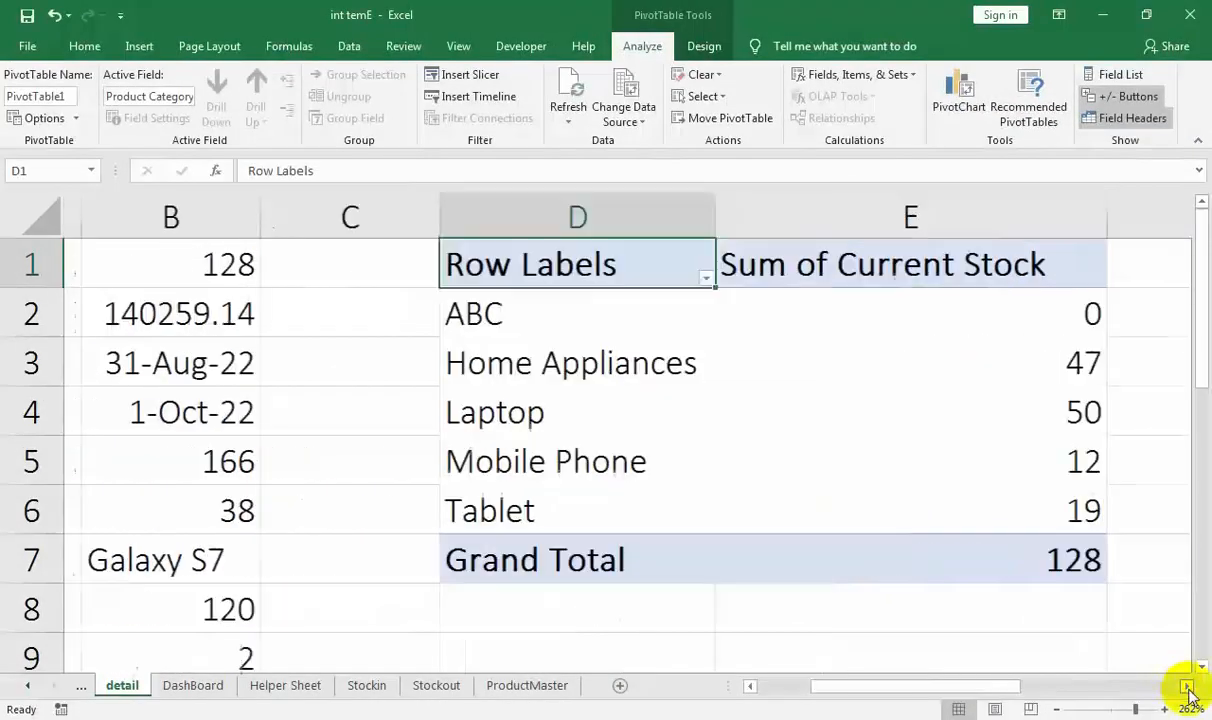
left_click(1187, 687)
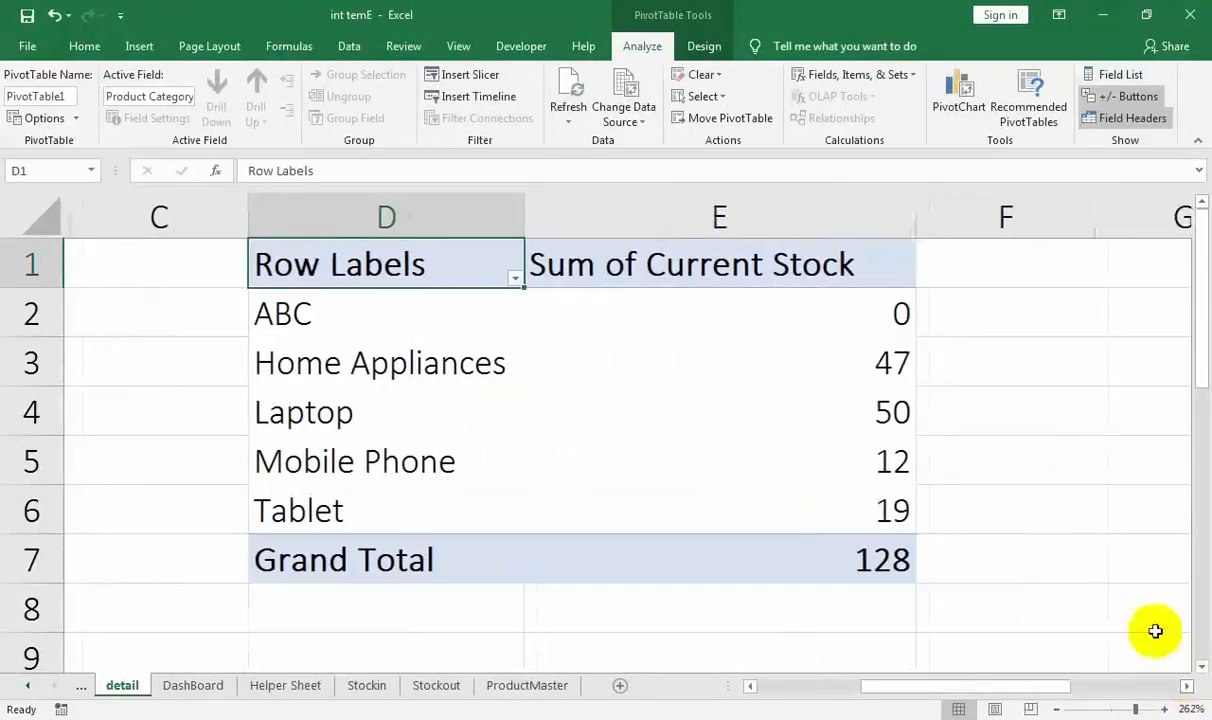
- Delete the USB product's row 12 from the ProductMaster sheet
left_click(515, 686)
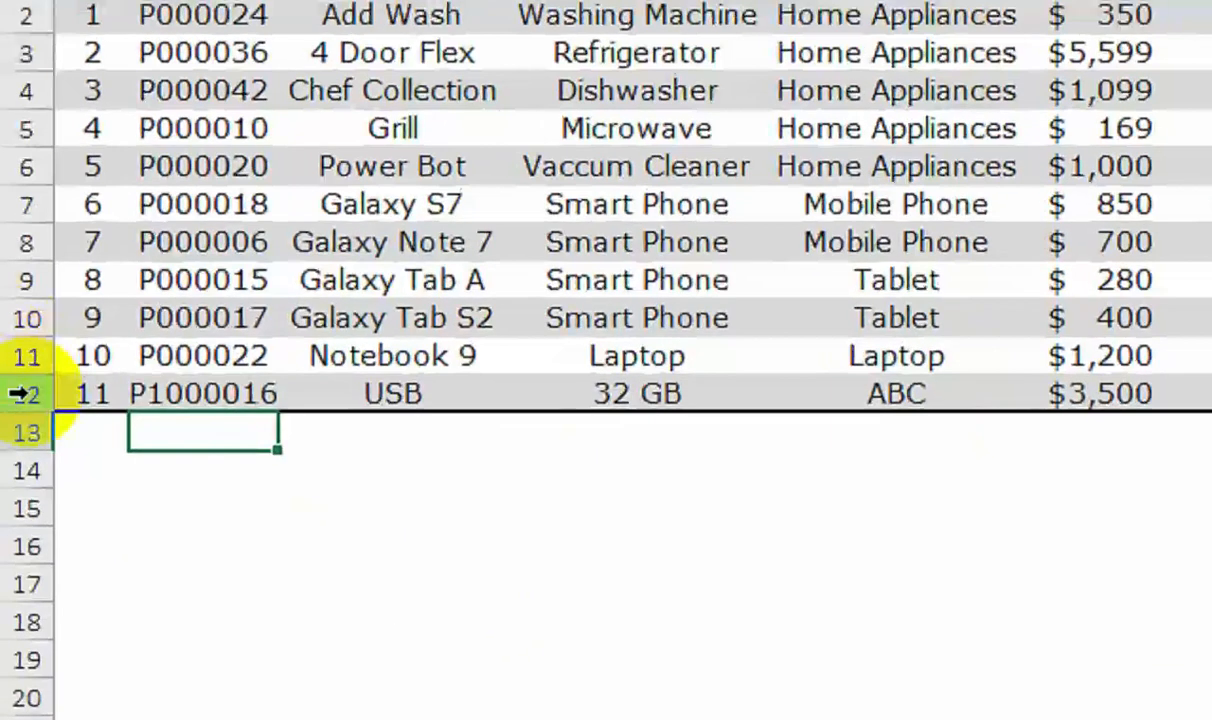
right_click(13, 425)
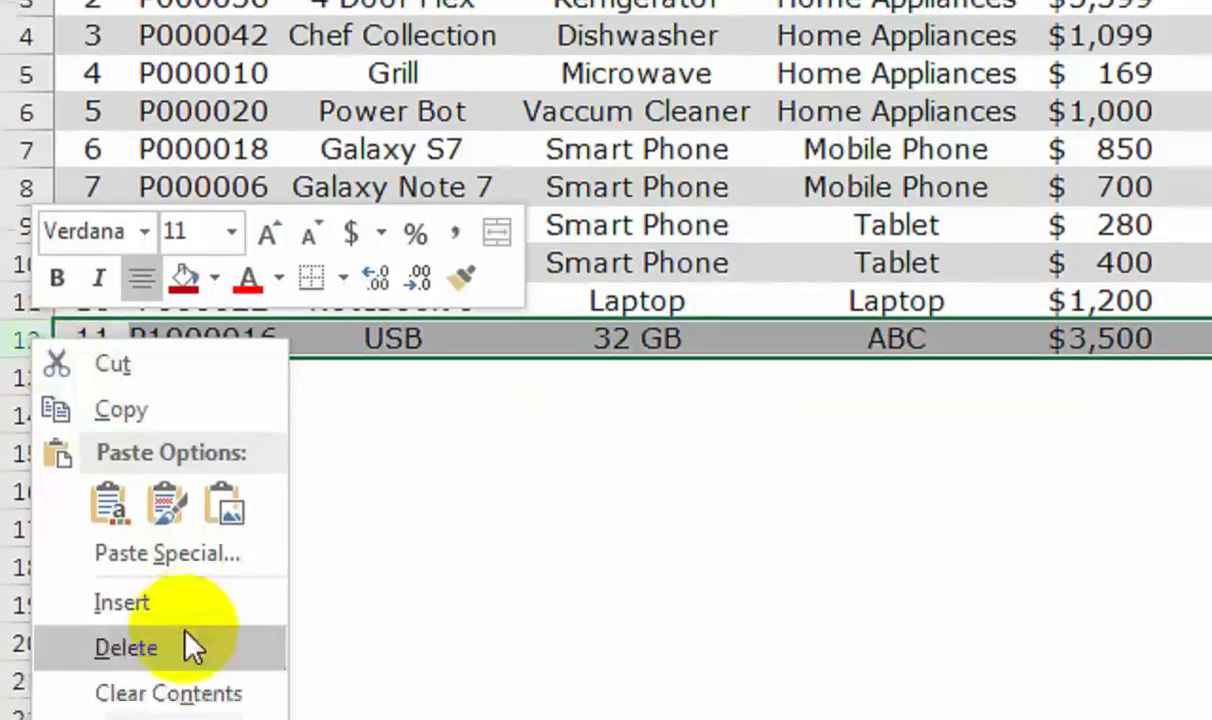
left_click(186, 640)
left_click(490, 225)
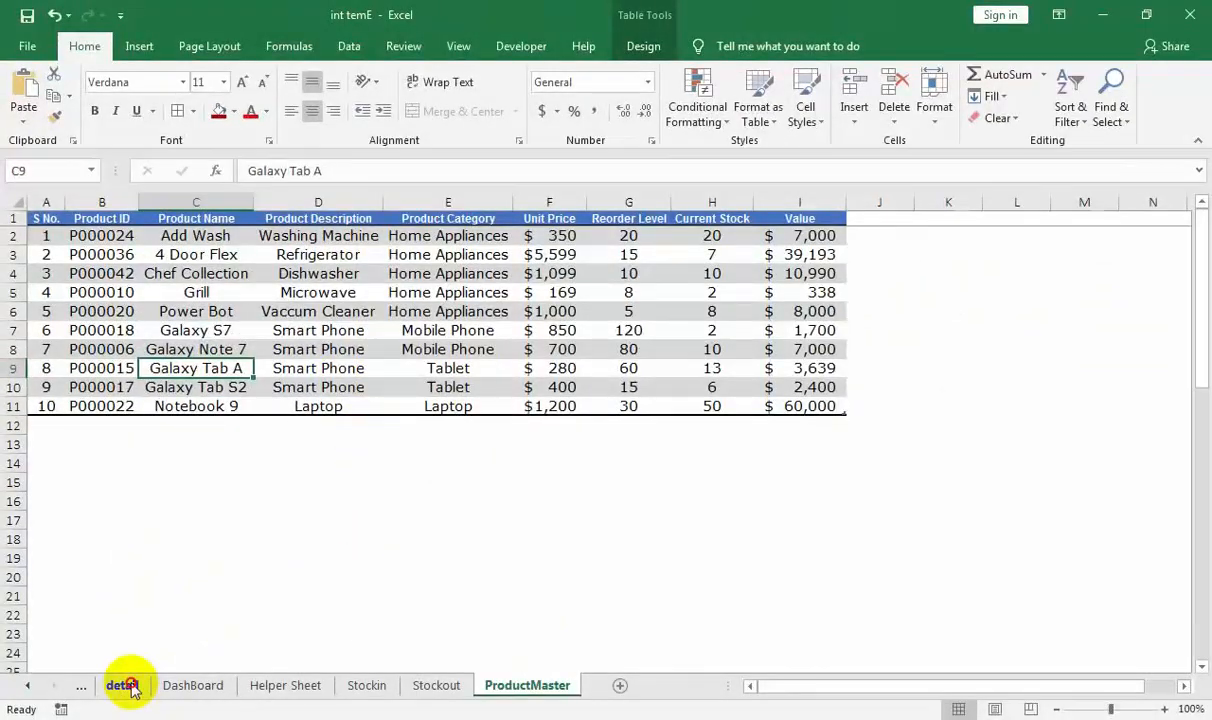
- Refresh the PivotTable on the detail sheet so it reflects the removed product
left_click(128, 686)
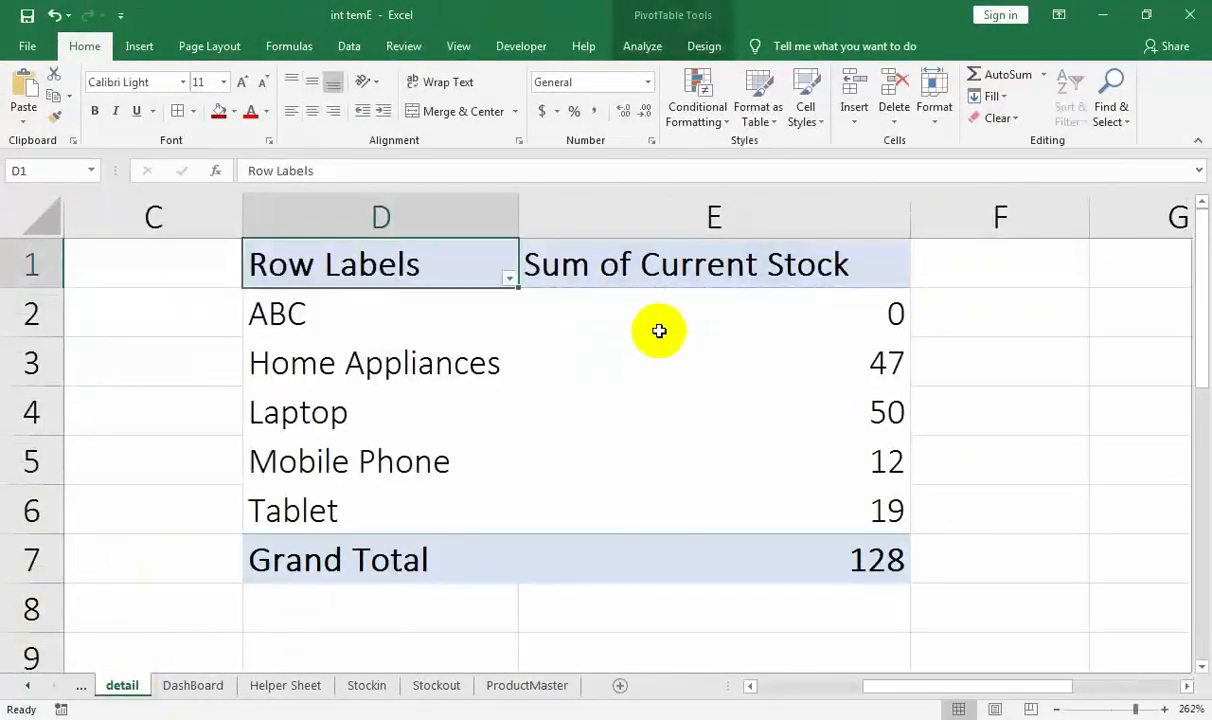
left_click(657, 306)
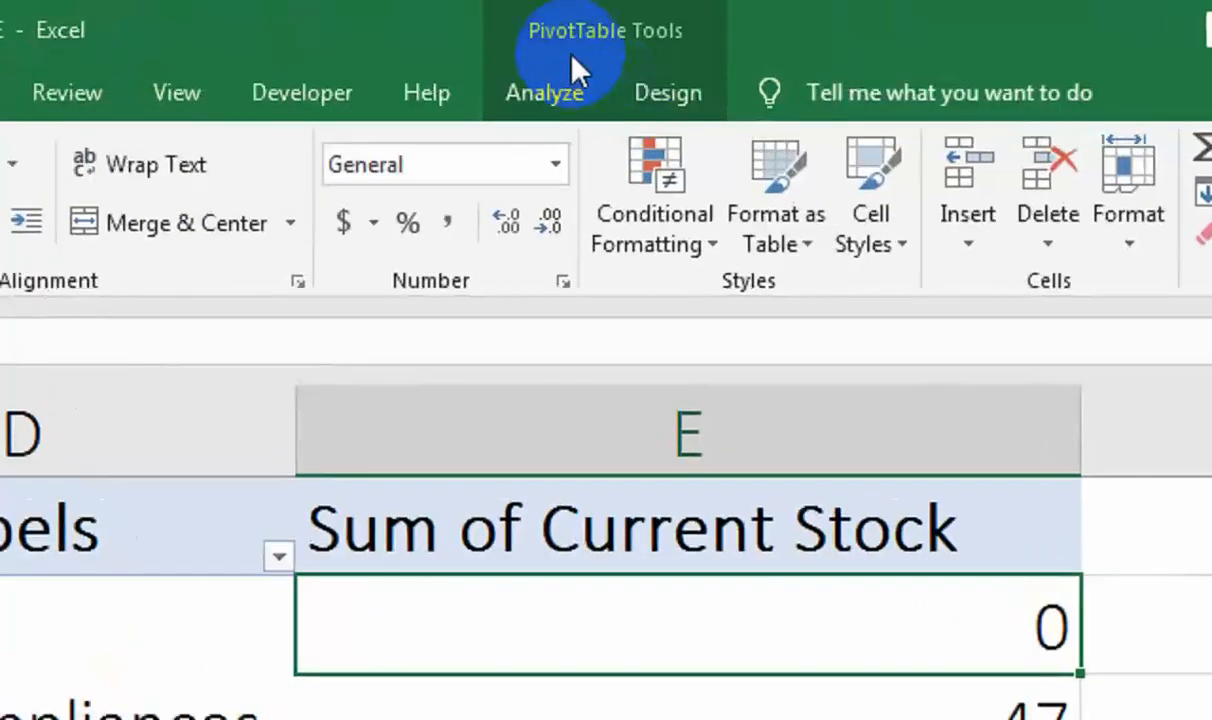
left_click(577, 80)
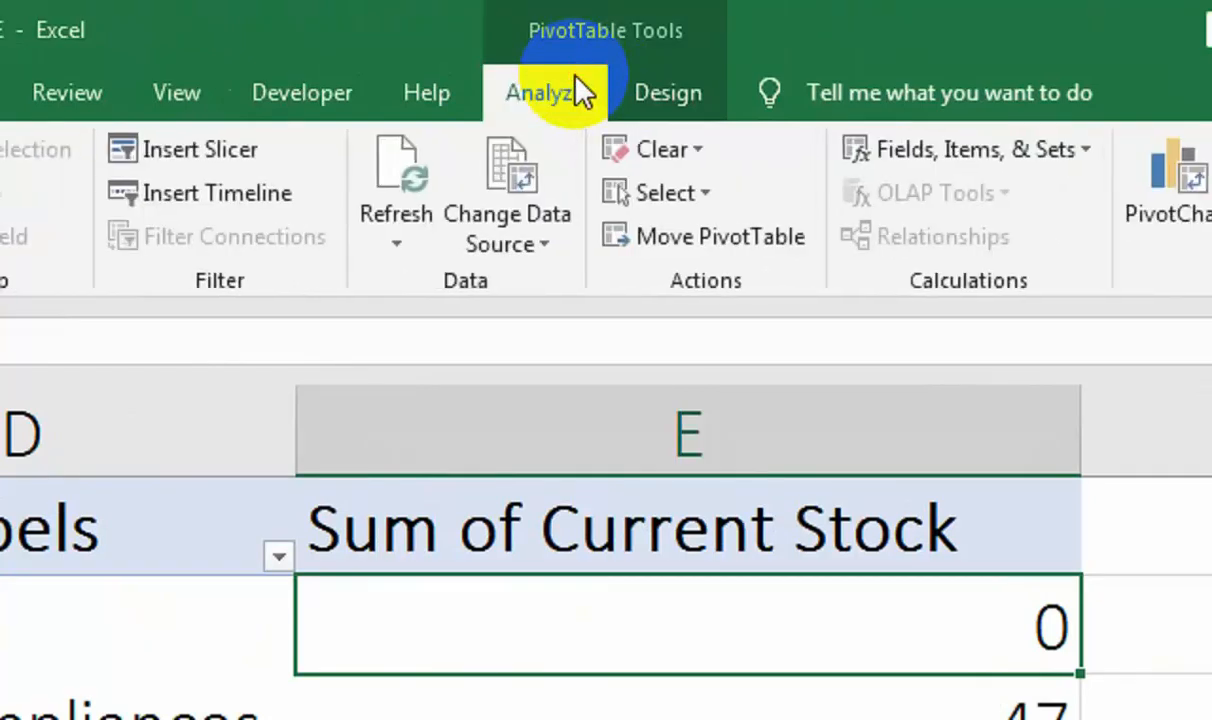
left_click(615, 218)
left_click(625, 290)
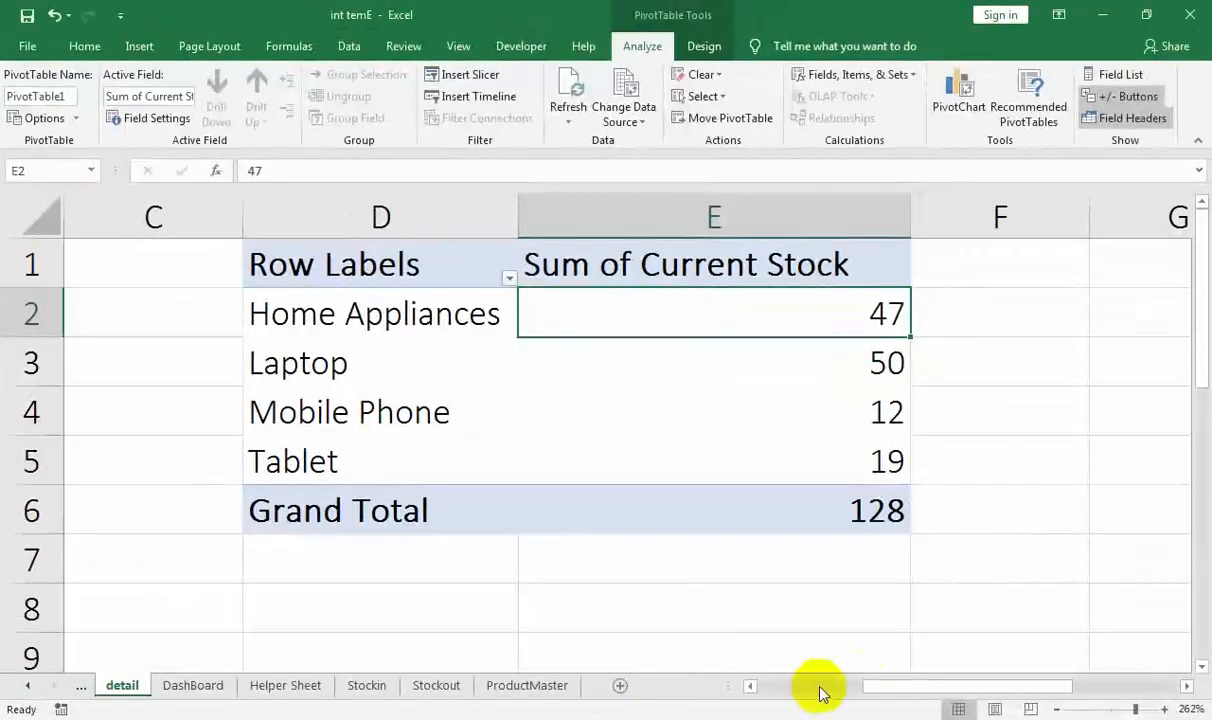
- Insert a PivotChart based on the detail sheet's category PivotTable, comparing the column subtypes and choosing 3-D Clustered Column
left_click_drag(871, 684, 757, 705)
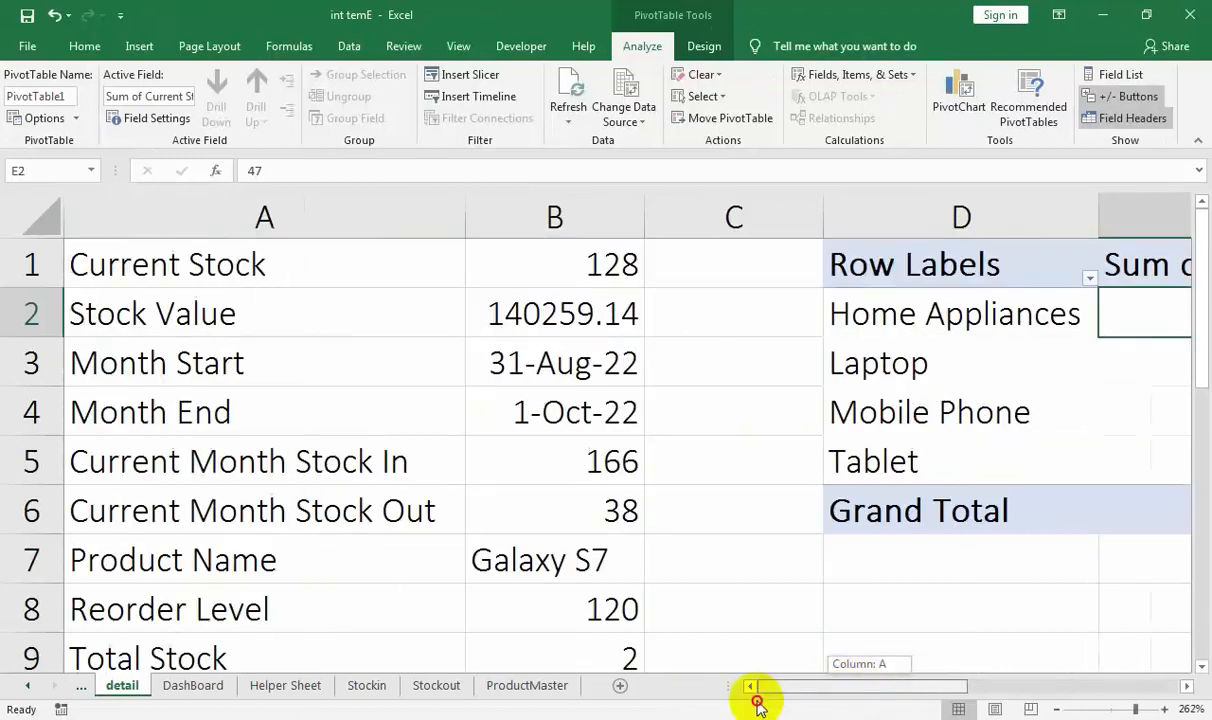
left_click(914, 316)
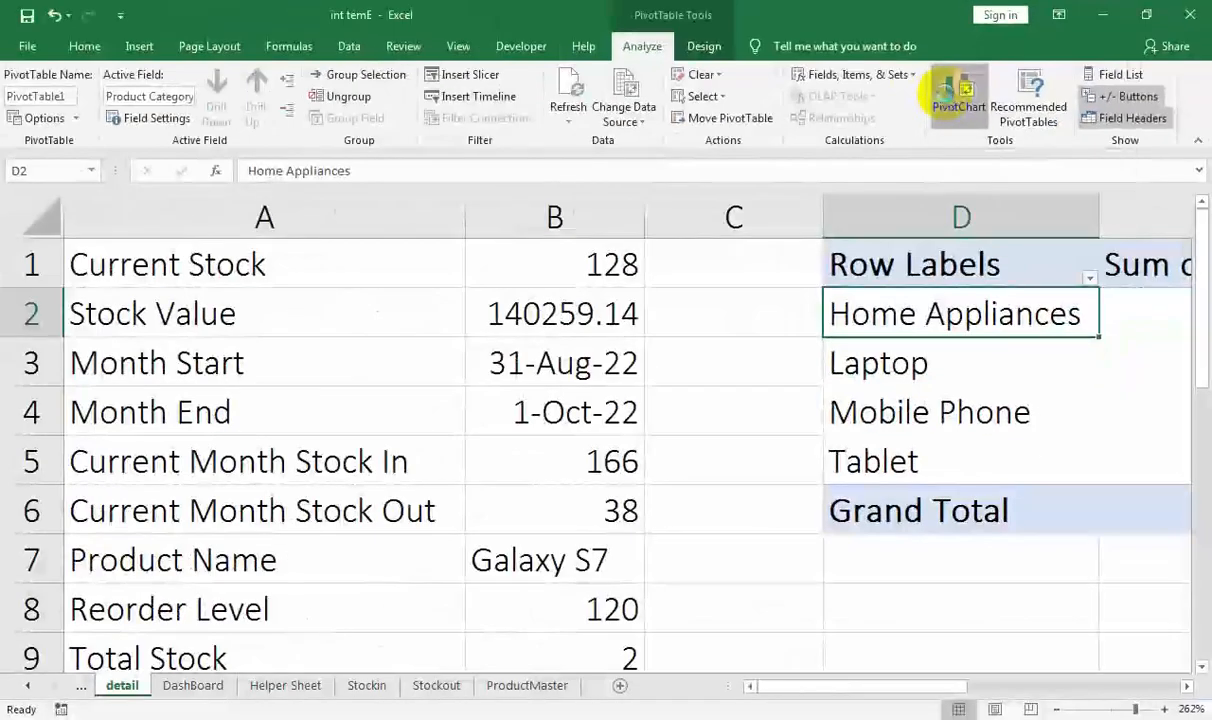
left_click(948, 95)
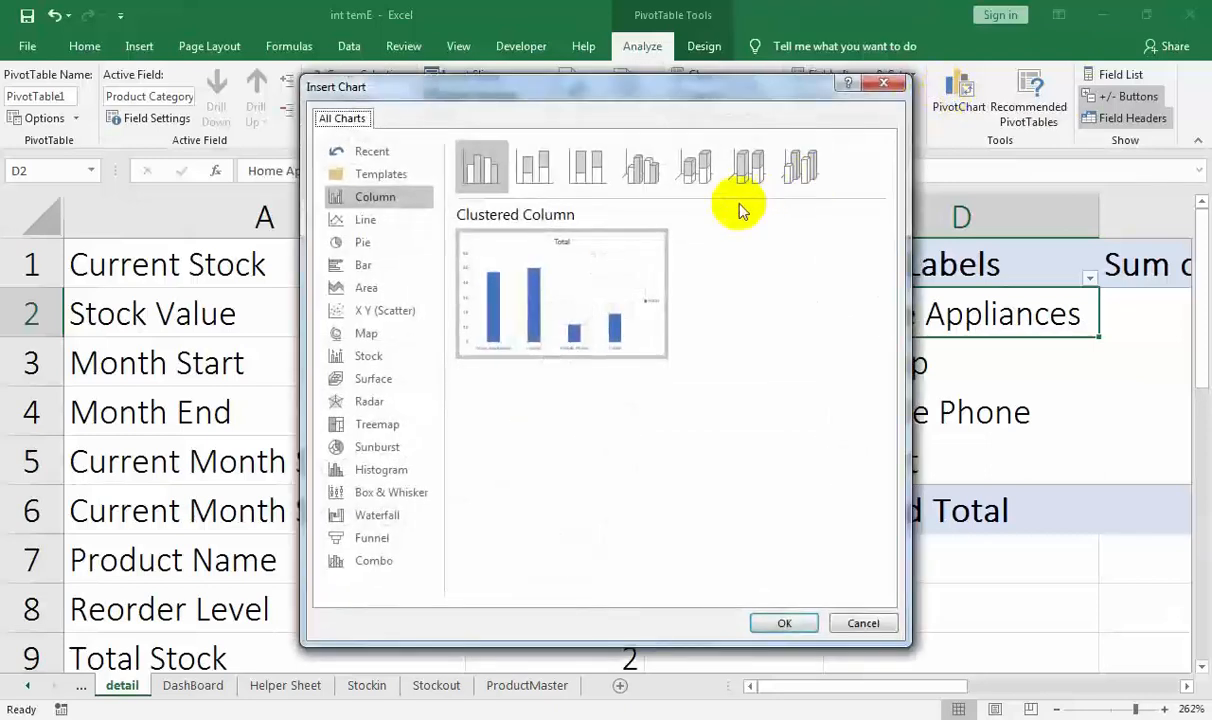
left_click(531, 175)
left_click(587, 175)
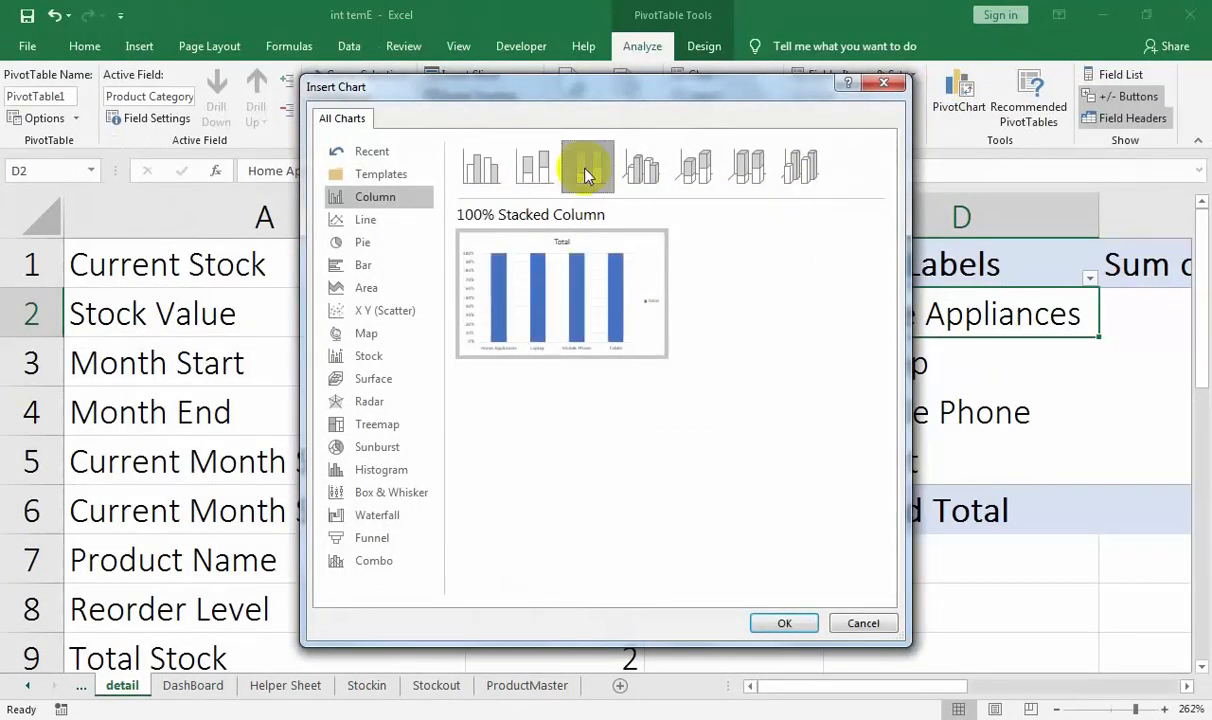
left_click(645, 175)
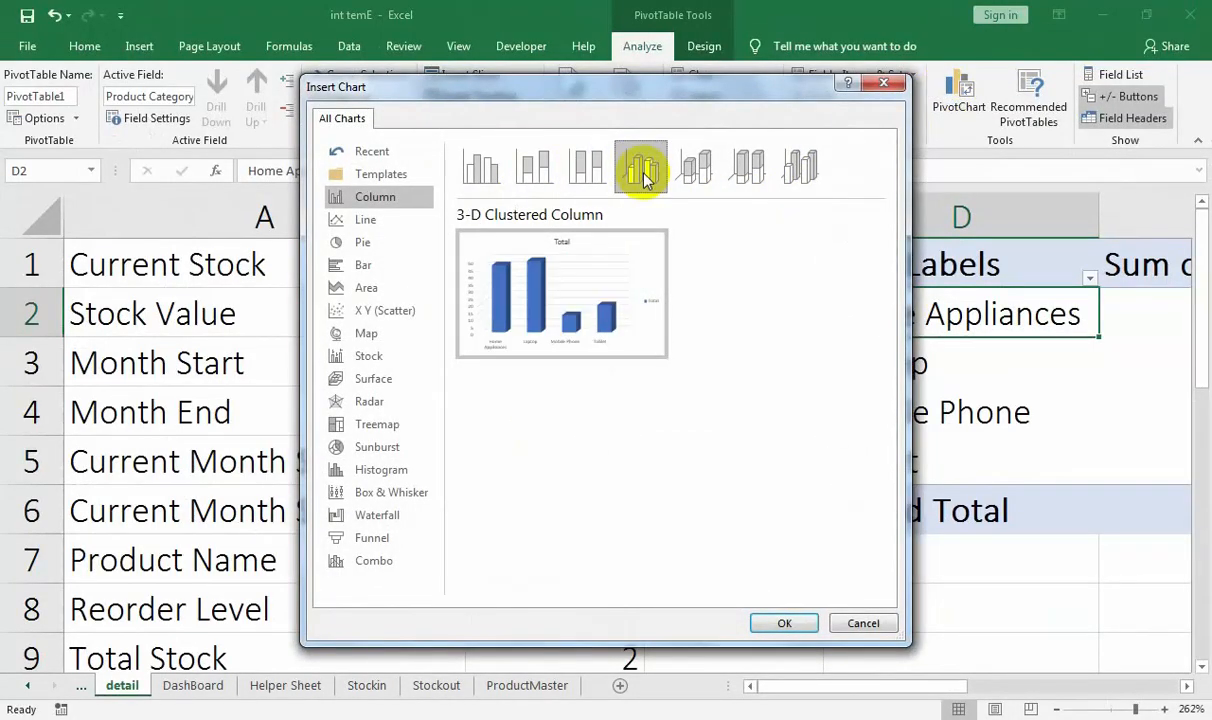
left_click(478, 172)
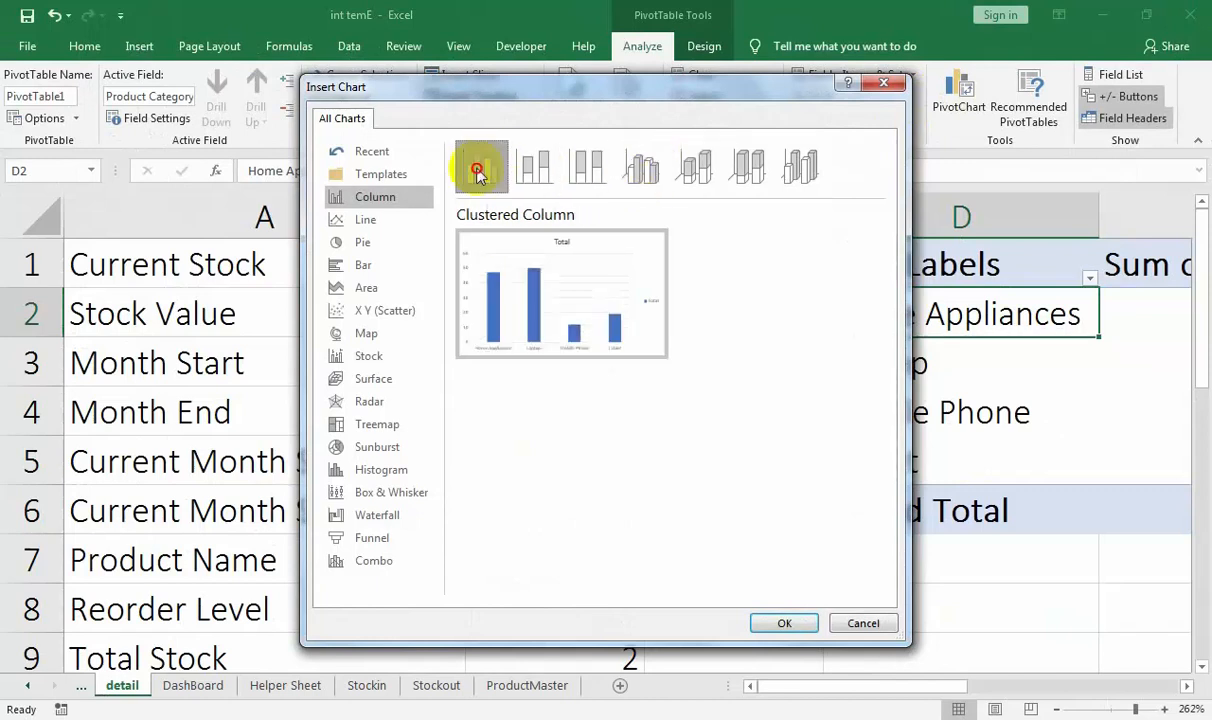
left_click(588, 170)
left_click(640, 168)
left_click(700, 172)
left_click(750, 170)
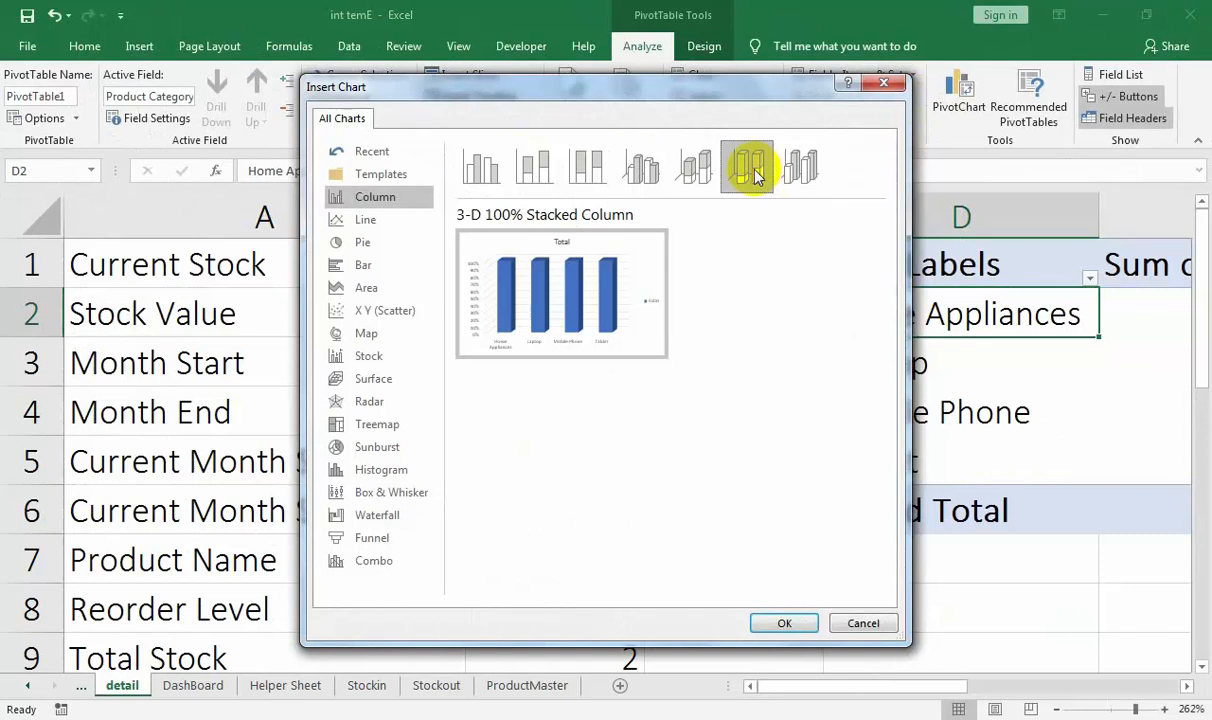
left_click(800, 168)
left_click(695, 169)
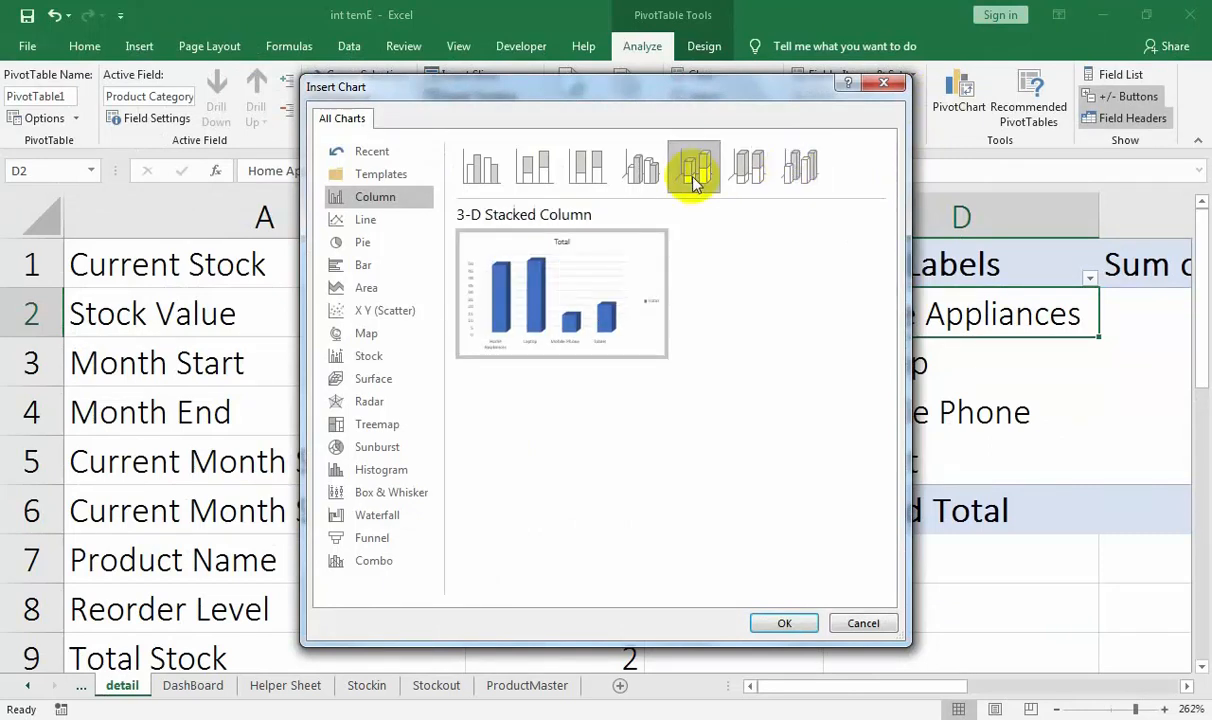
left_click(632, 165)
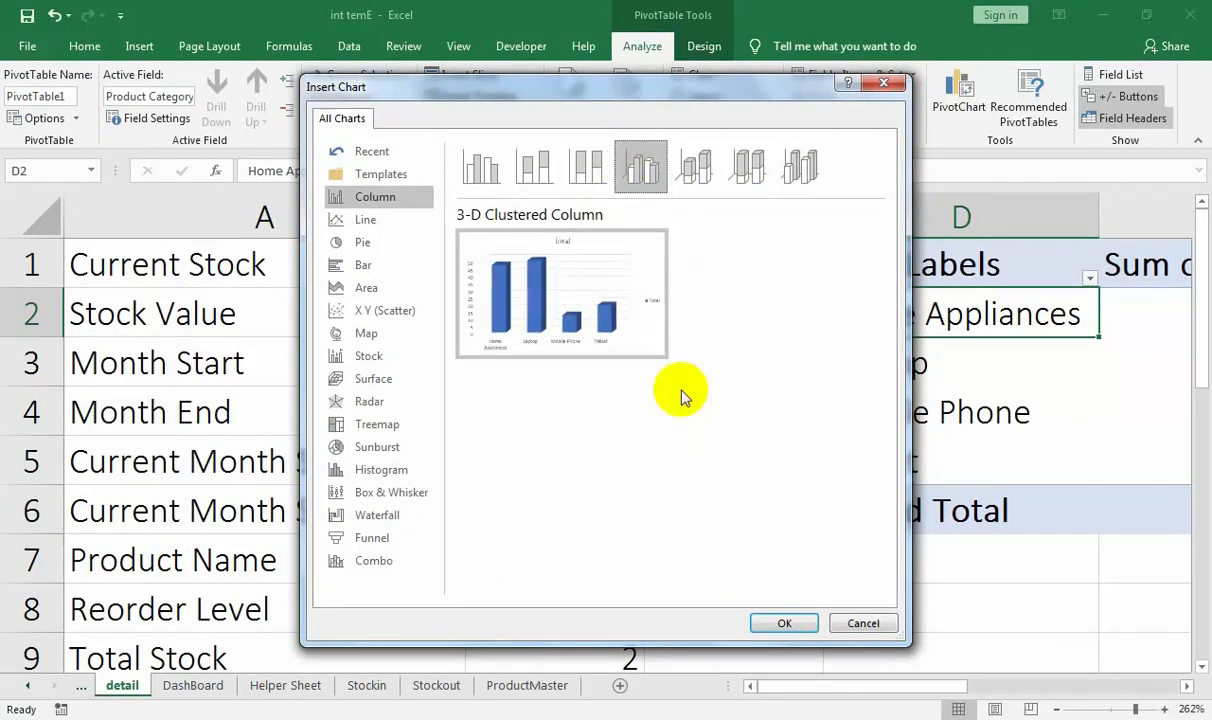
left_click(785, 624)
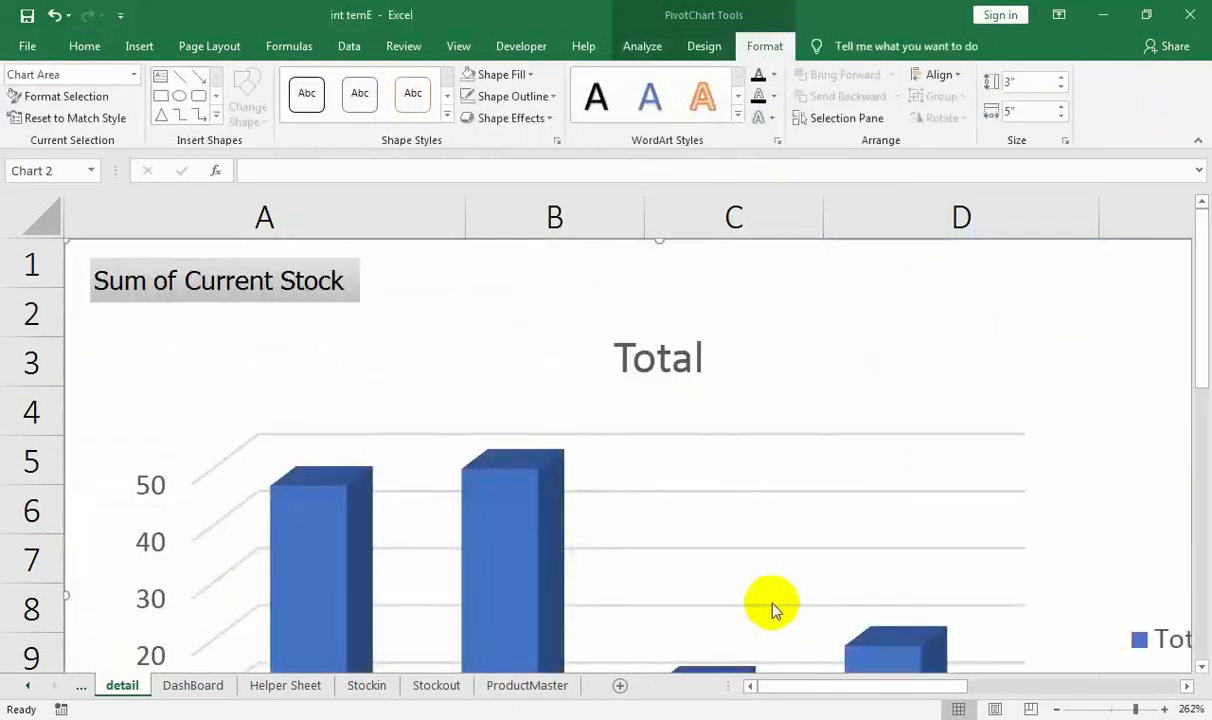
- Move the new PivotChart from the detail sheet to cell A11 of the DashBoard sheet
right_click(398, 315)
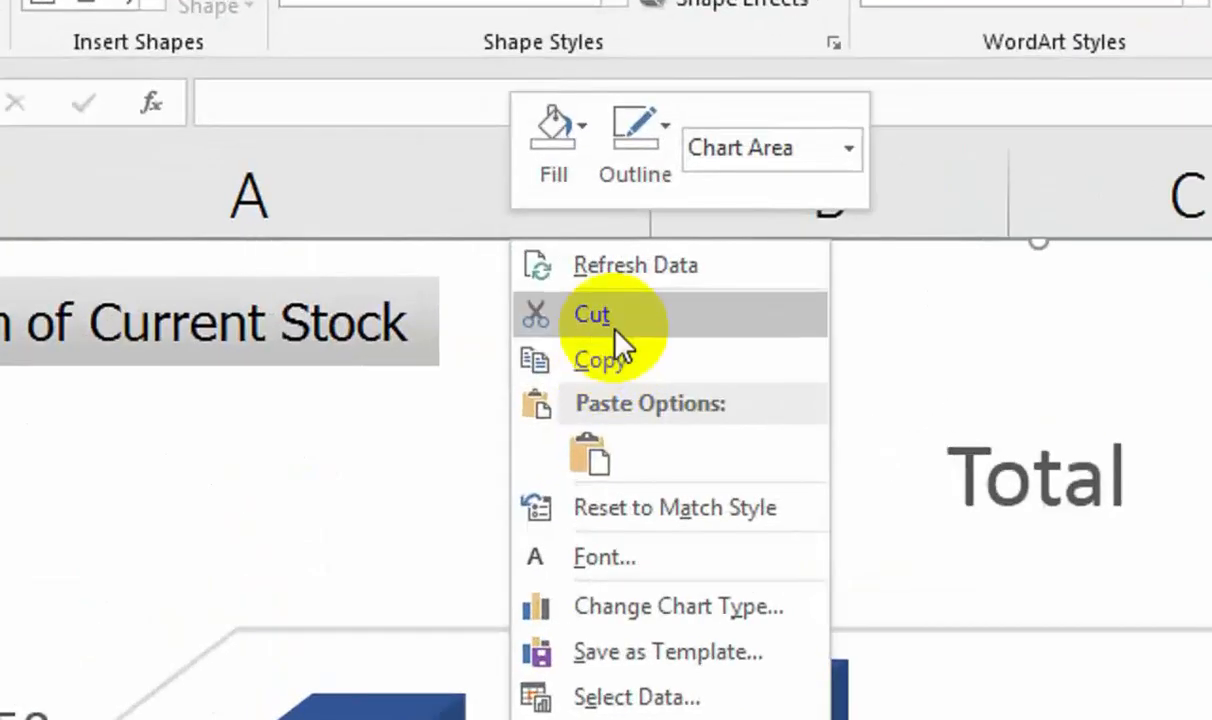
left_click(540, 305)
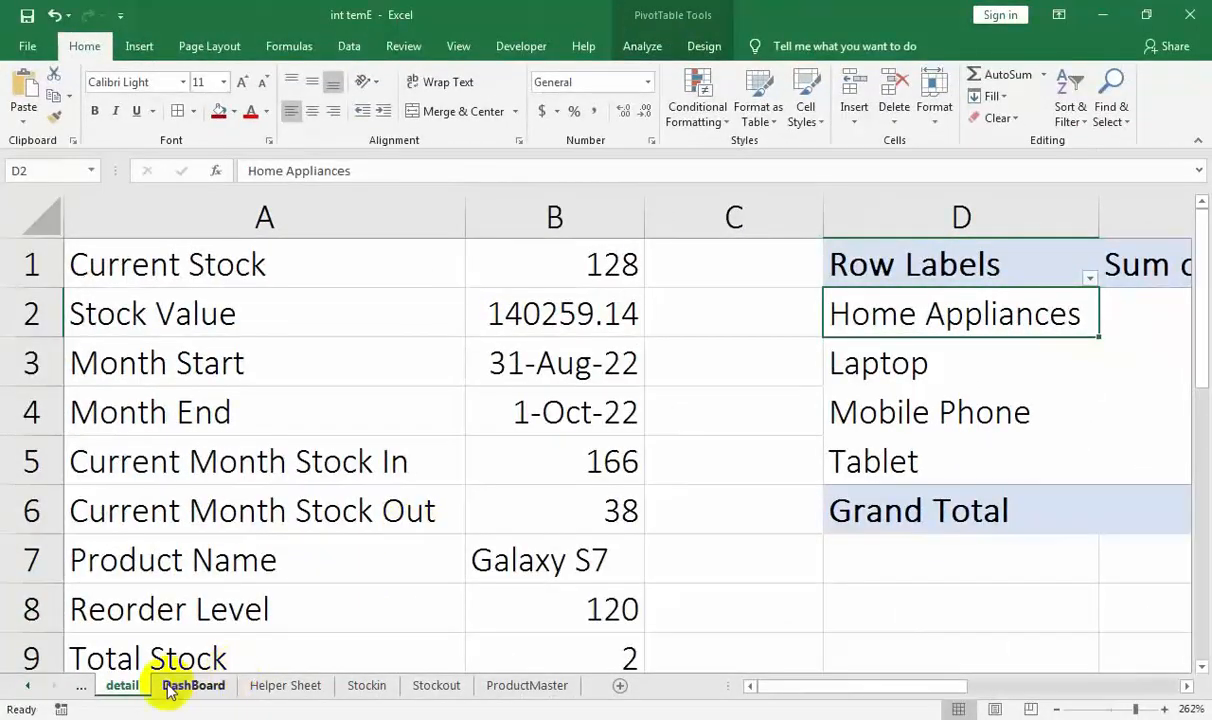
left_click(181, 684)
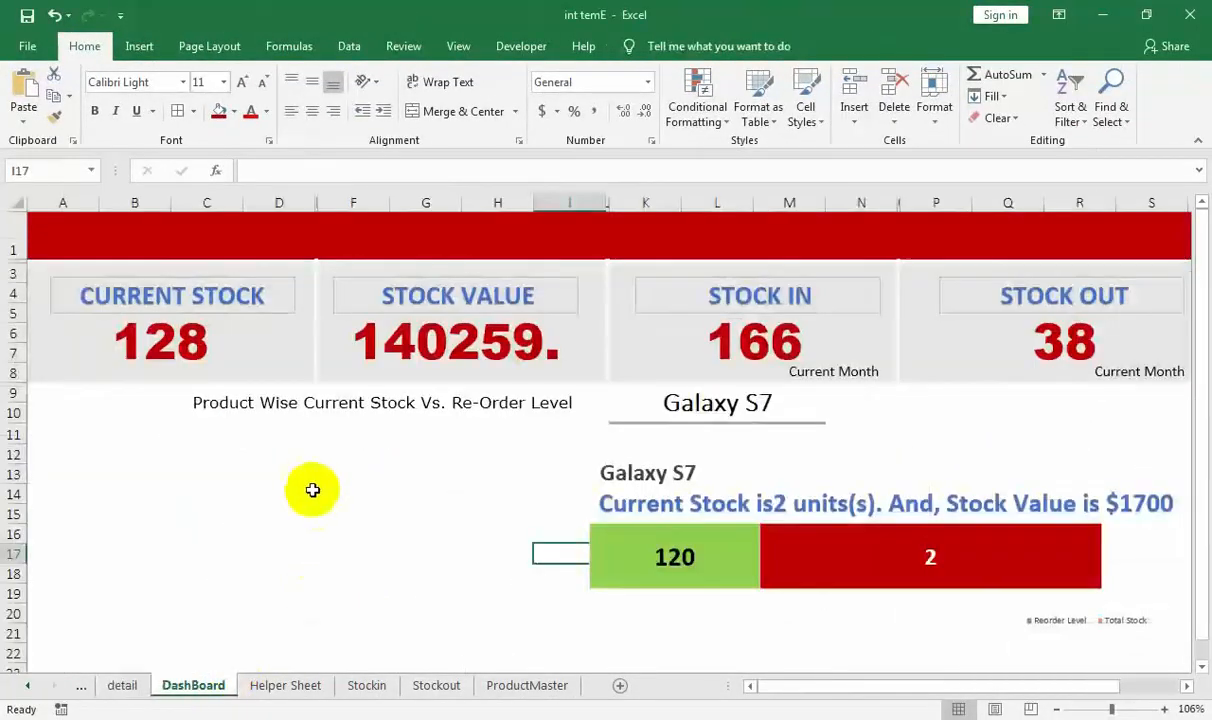
left_click(48, 436)
left_click(22, 88)
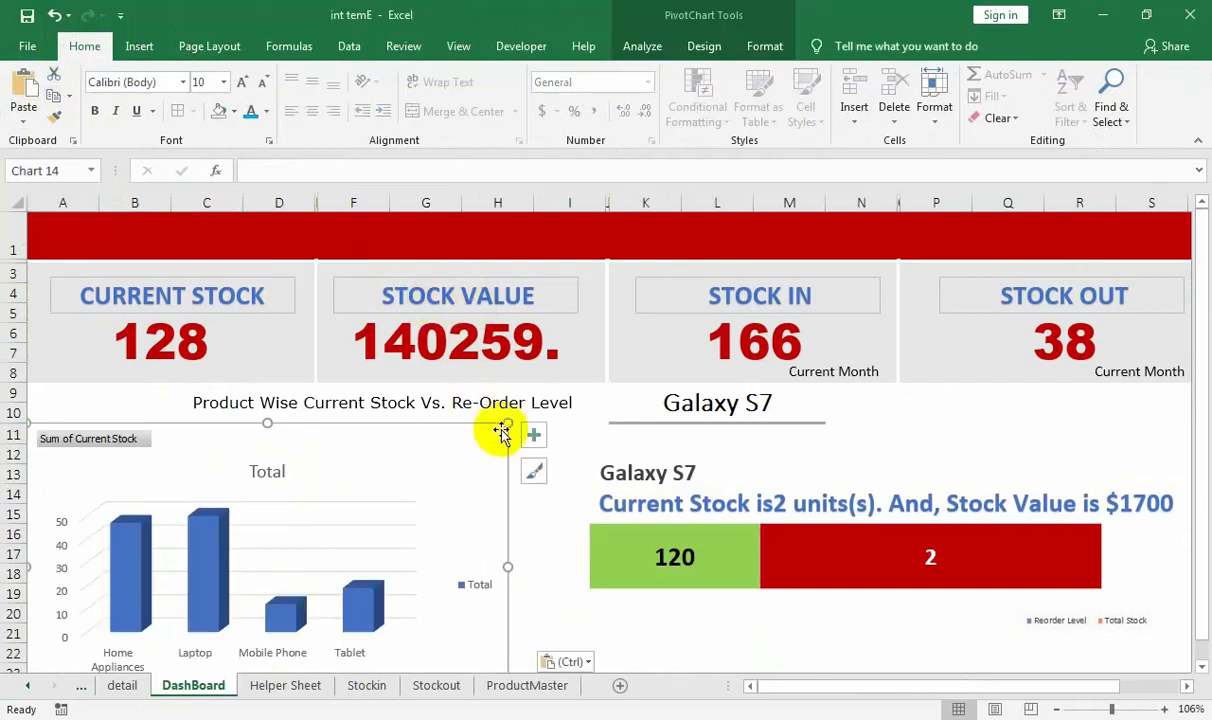
- Widen the PivotChart until it ends at column I beside the Galaxy S7 chart, and delete its legend
left_click_drag(505, 421, 583, 430)
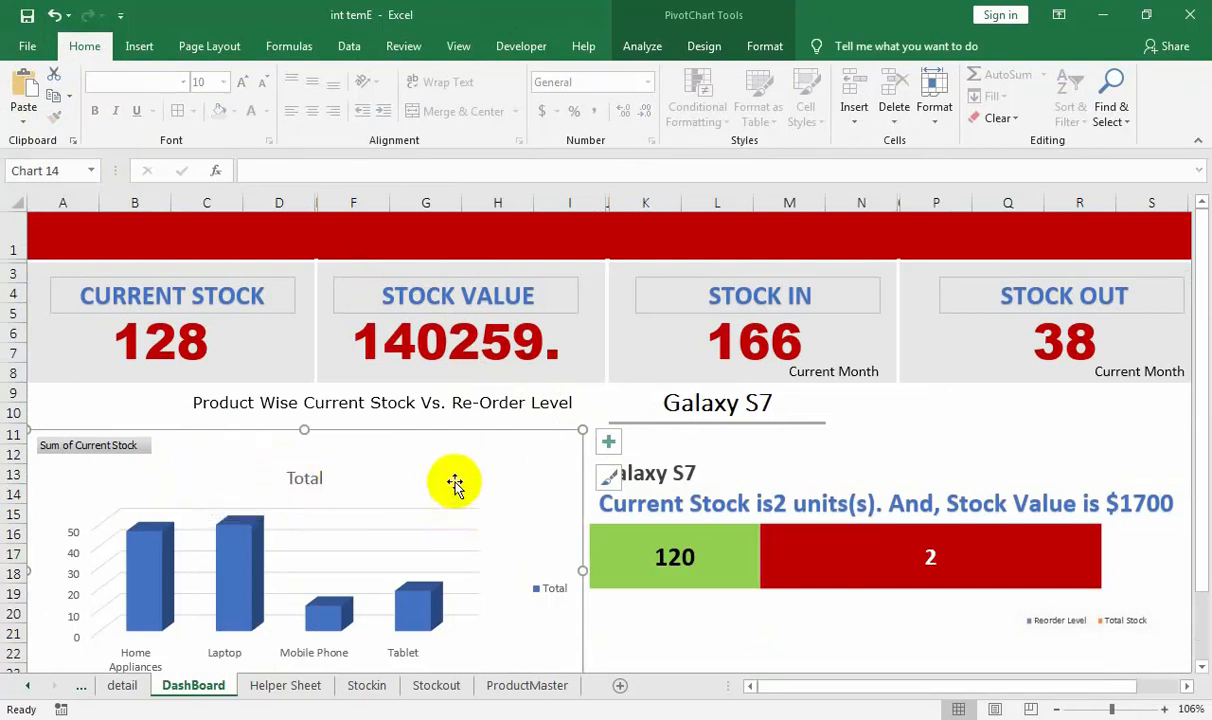
left_click(557, 349)
left_click(562, 433)
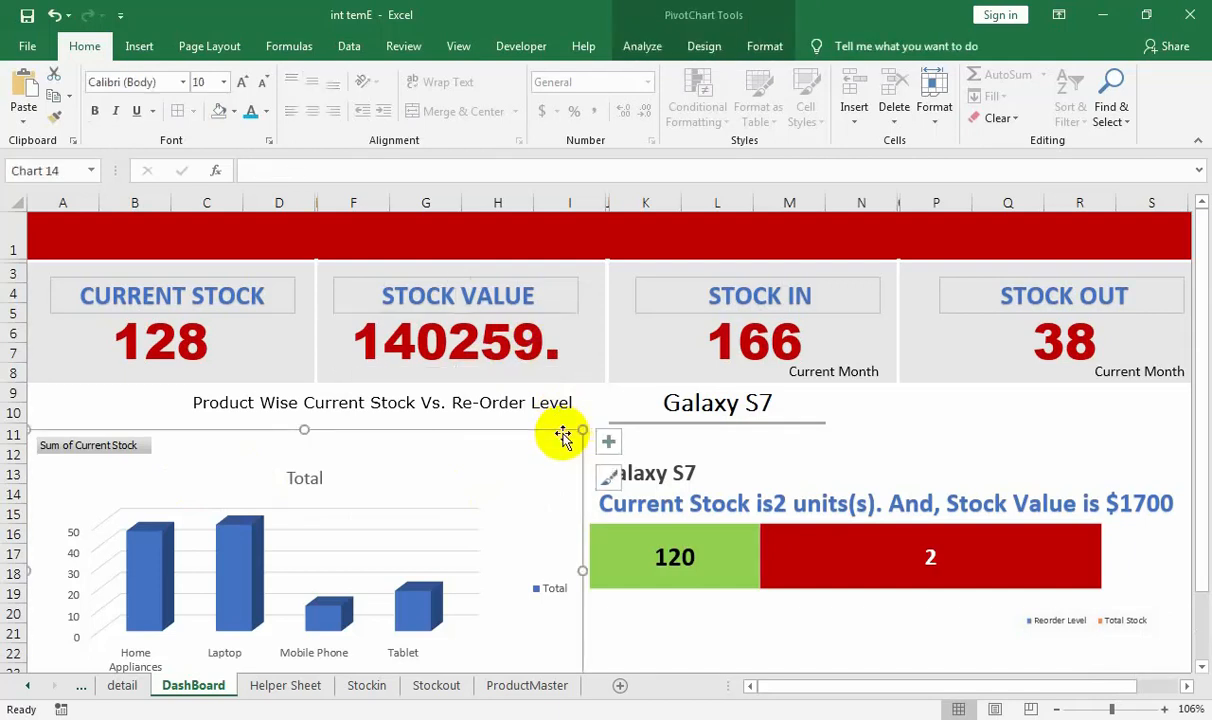
left_click(442, 515)
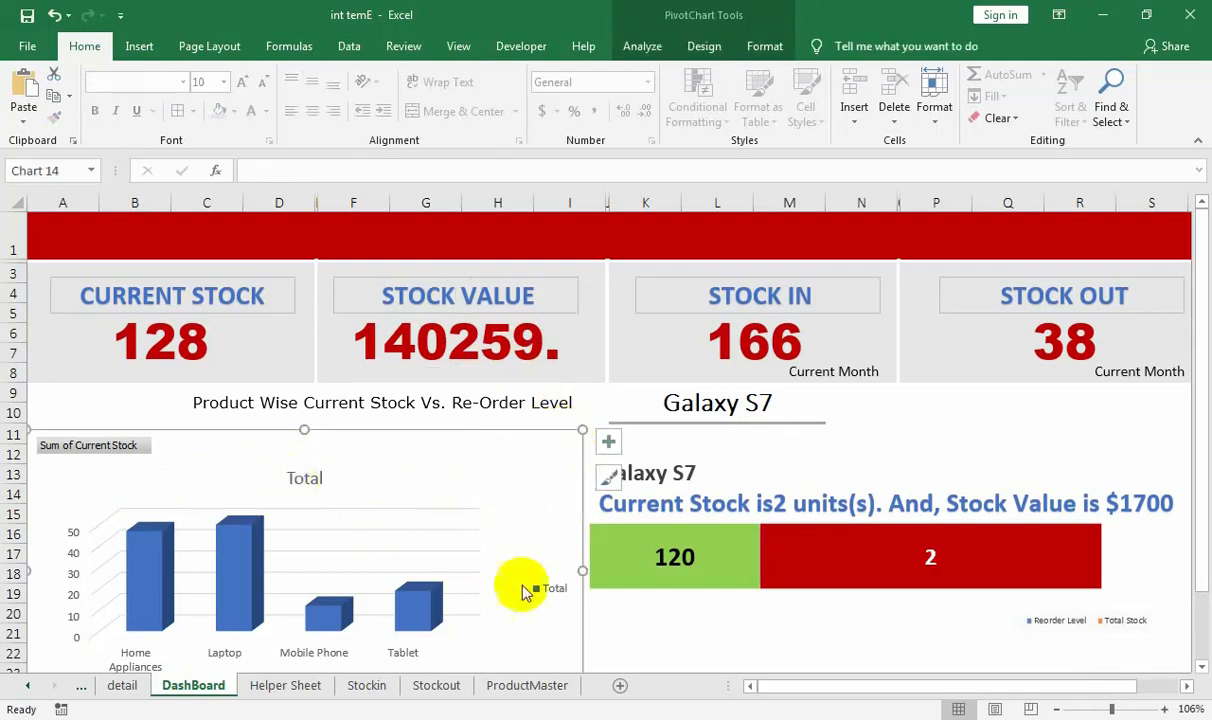
key("Delete")
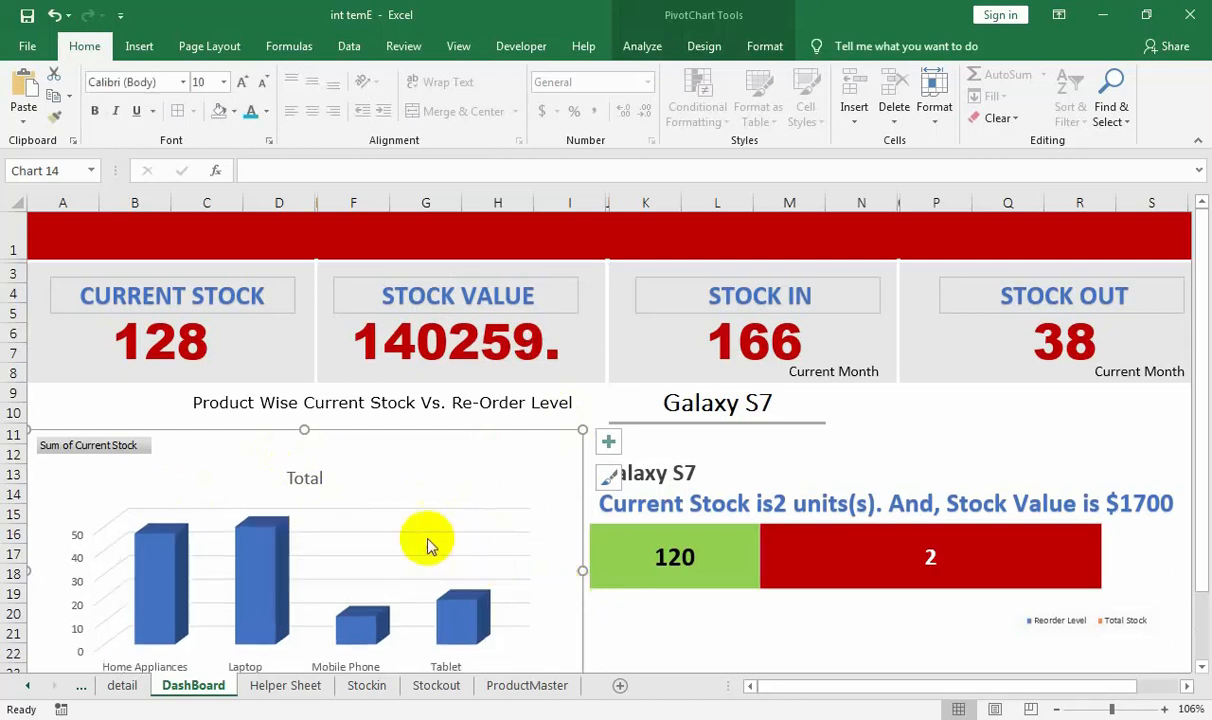
left_click(467, 523)
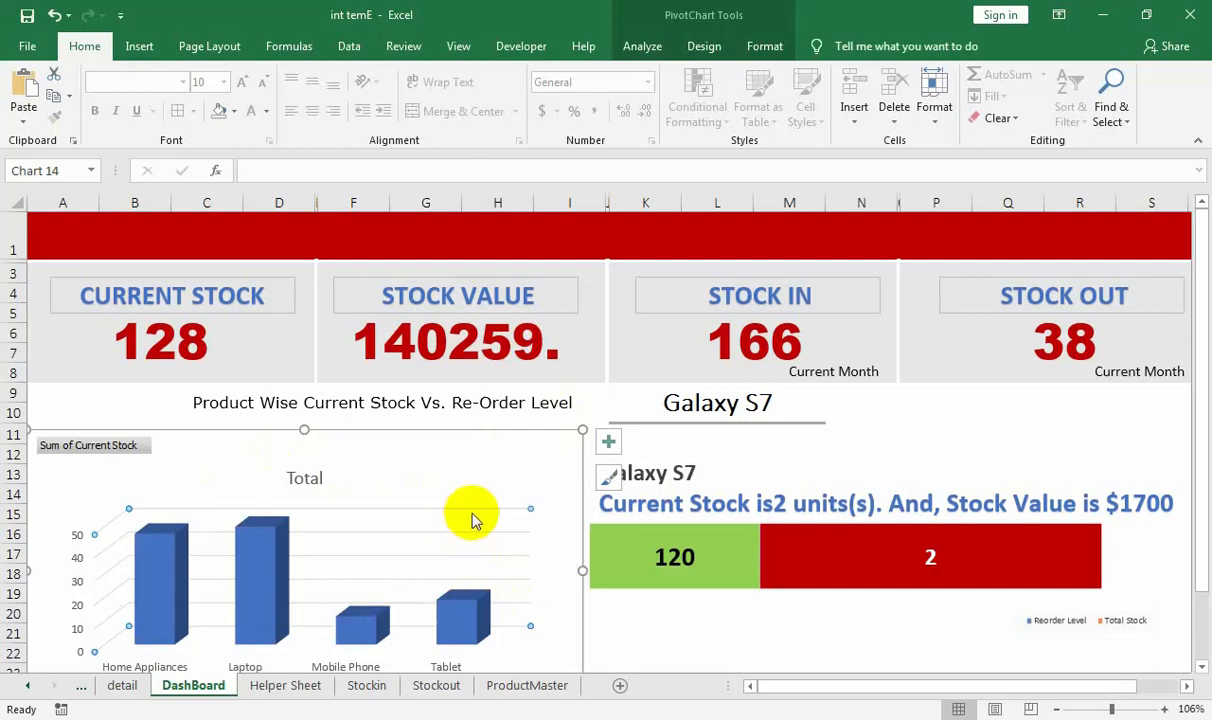
left_click(703, 47)
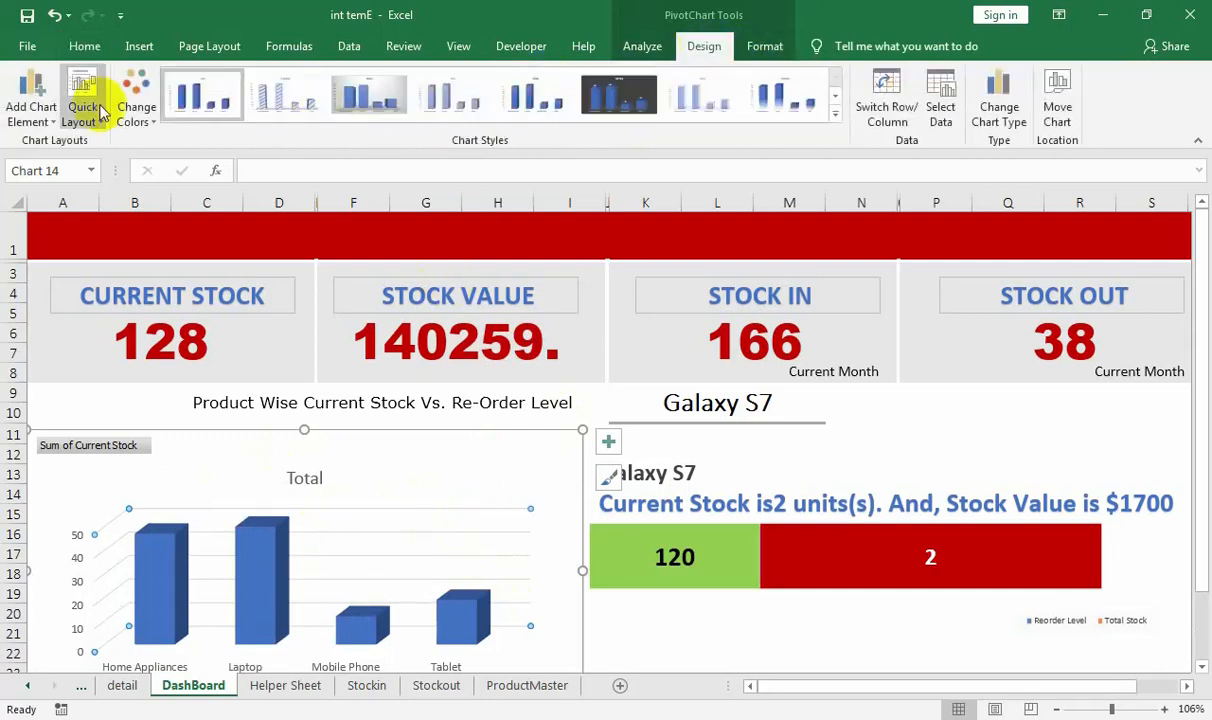
left_click(35, 108)
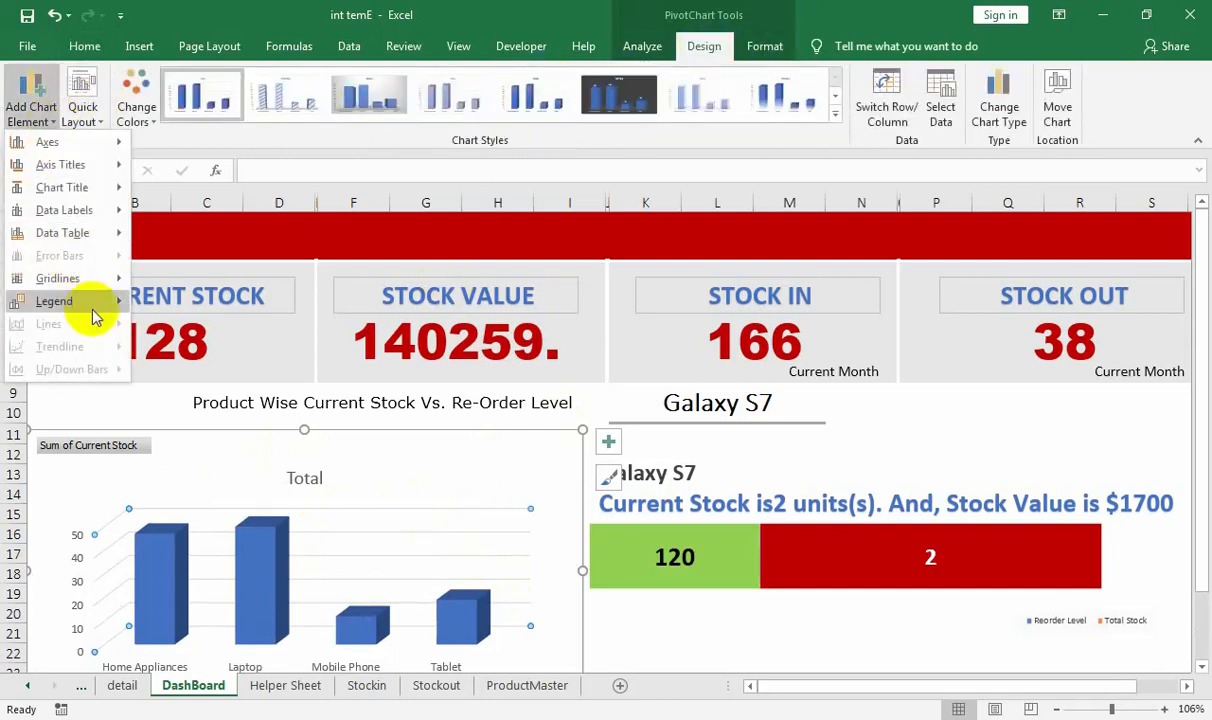
mouse_move(104, 283)
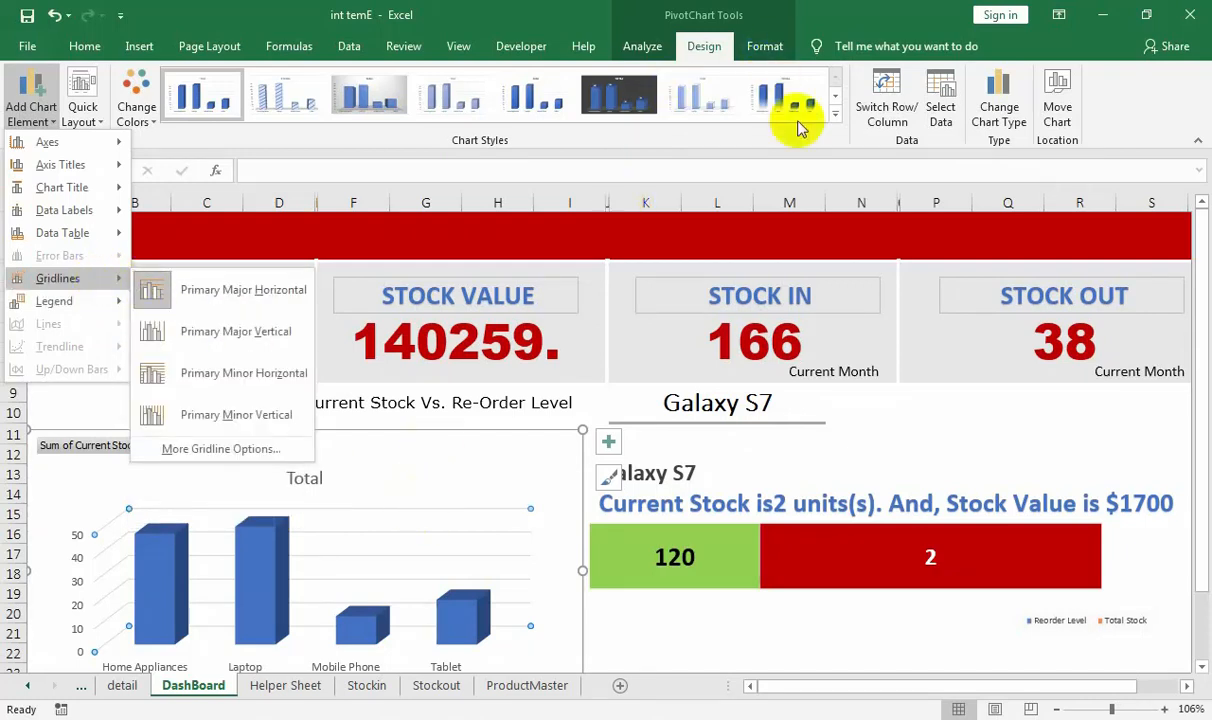
left_click(835, 113)
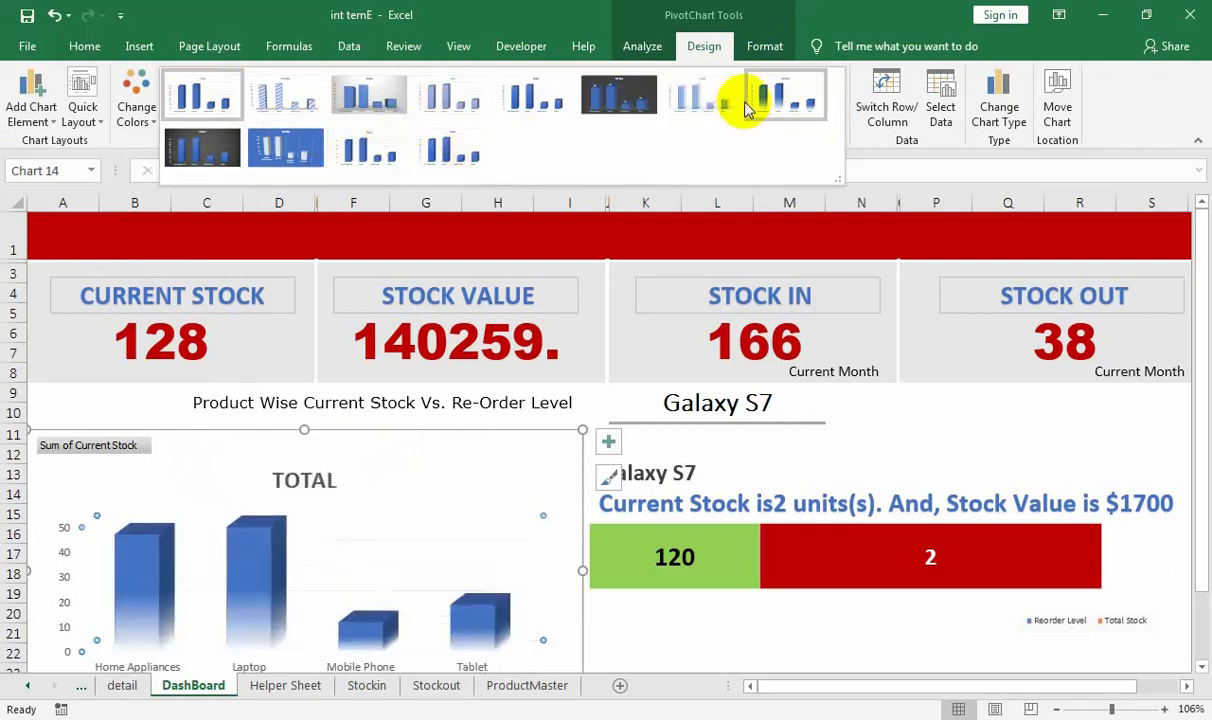
left_click(101, 119)
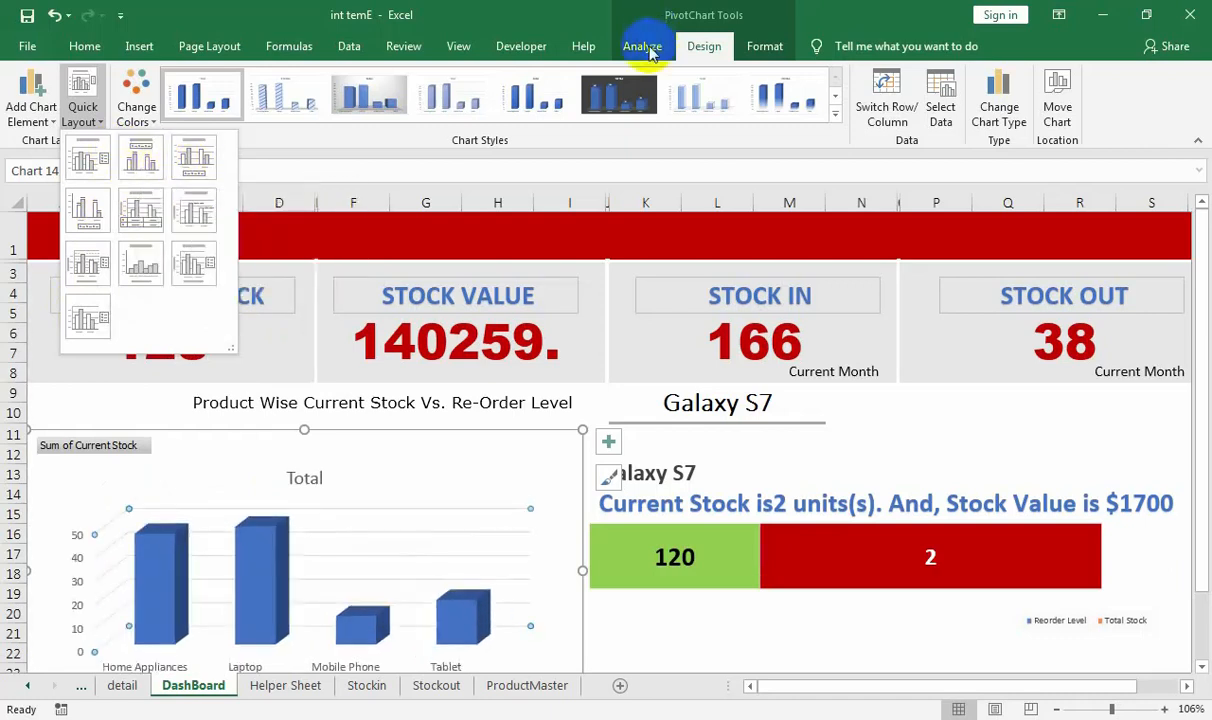
- Change the PivotChart from 3-D to a flat 2-D column chart and delete its vertical value axis
left_click(995, 108)
left_click(999, 108)
left_click(507, 176)
left_click(784, 623)
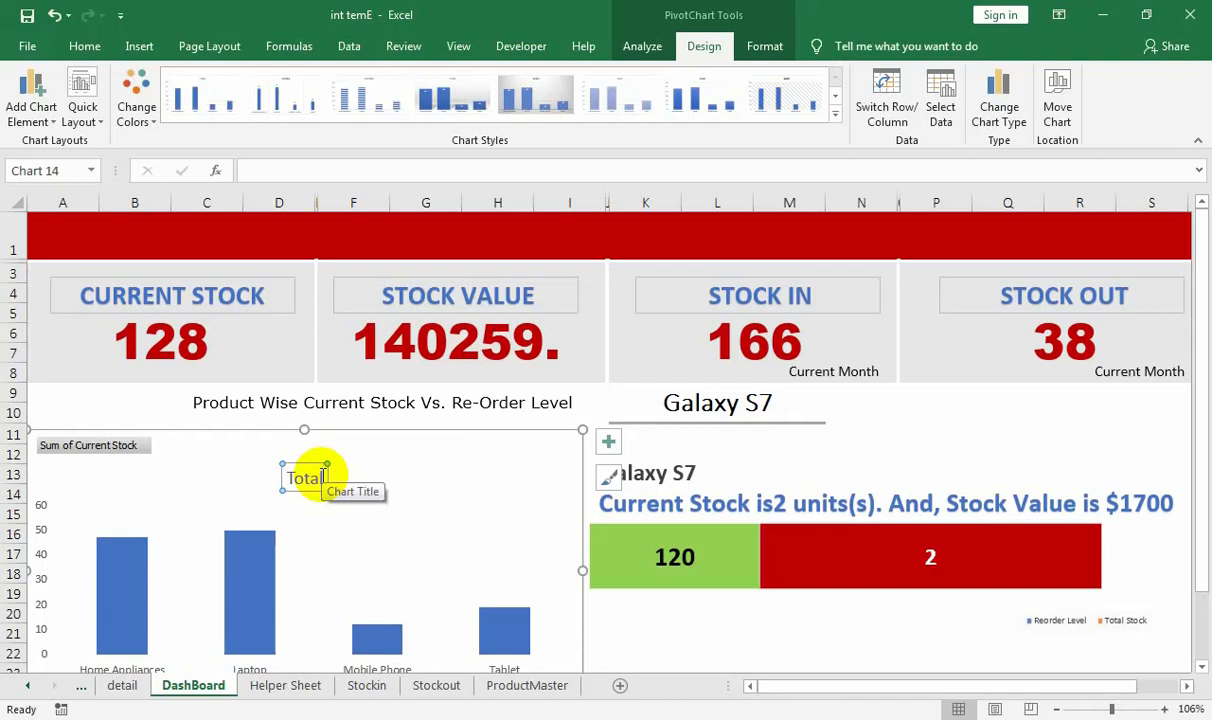
left_click(44, 521)
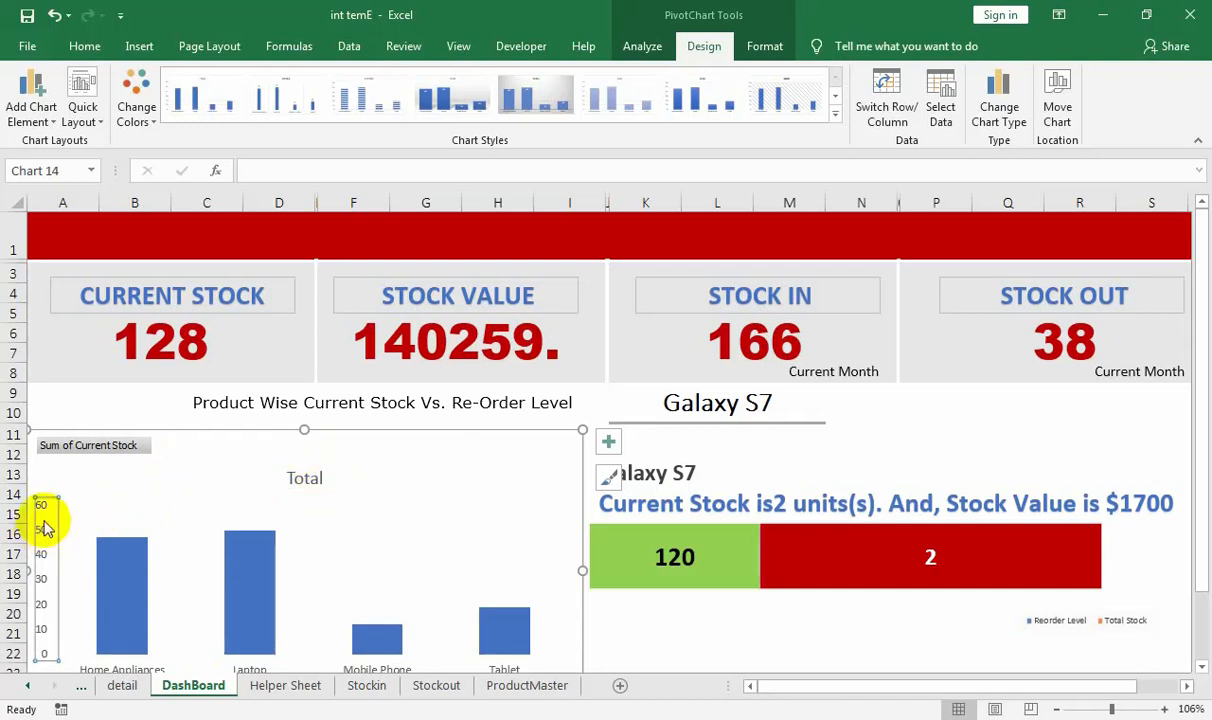
key("Delete")
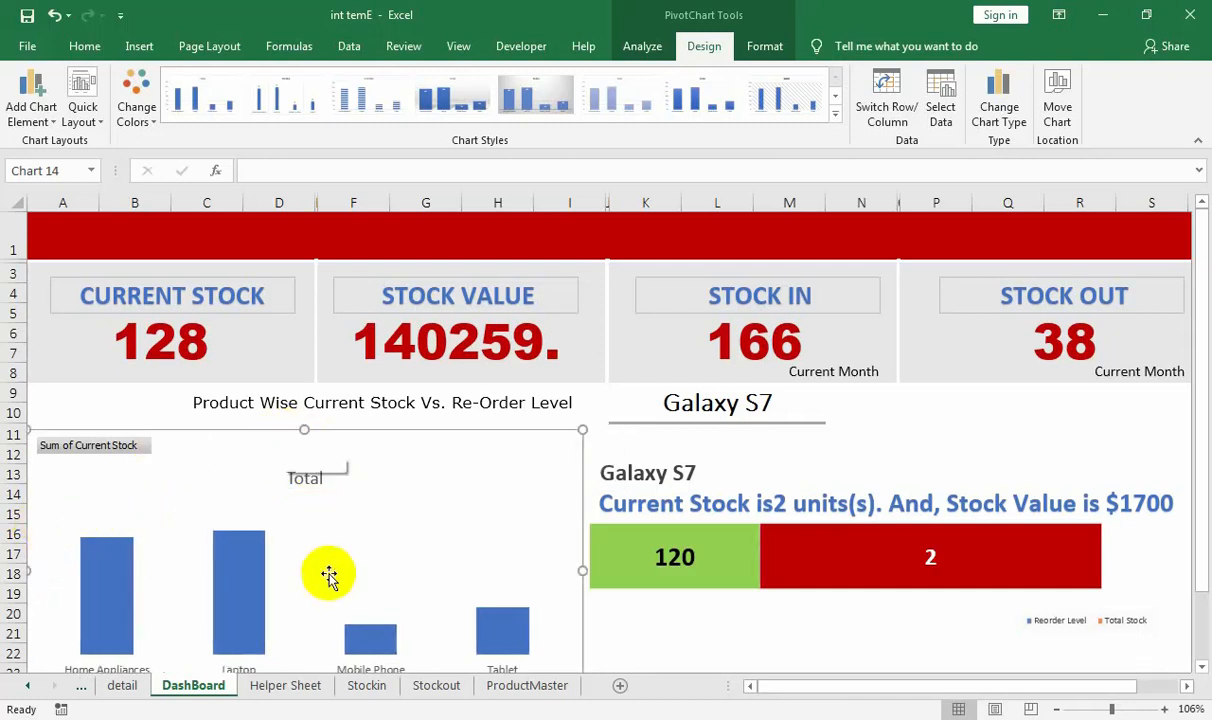
- Shorten the PivotChart from its bottom edge to end around row 22, and move its title slightly upward
scroll(330, 577, "down", 1)
left_click(133, 622)
left_click(131, 593)
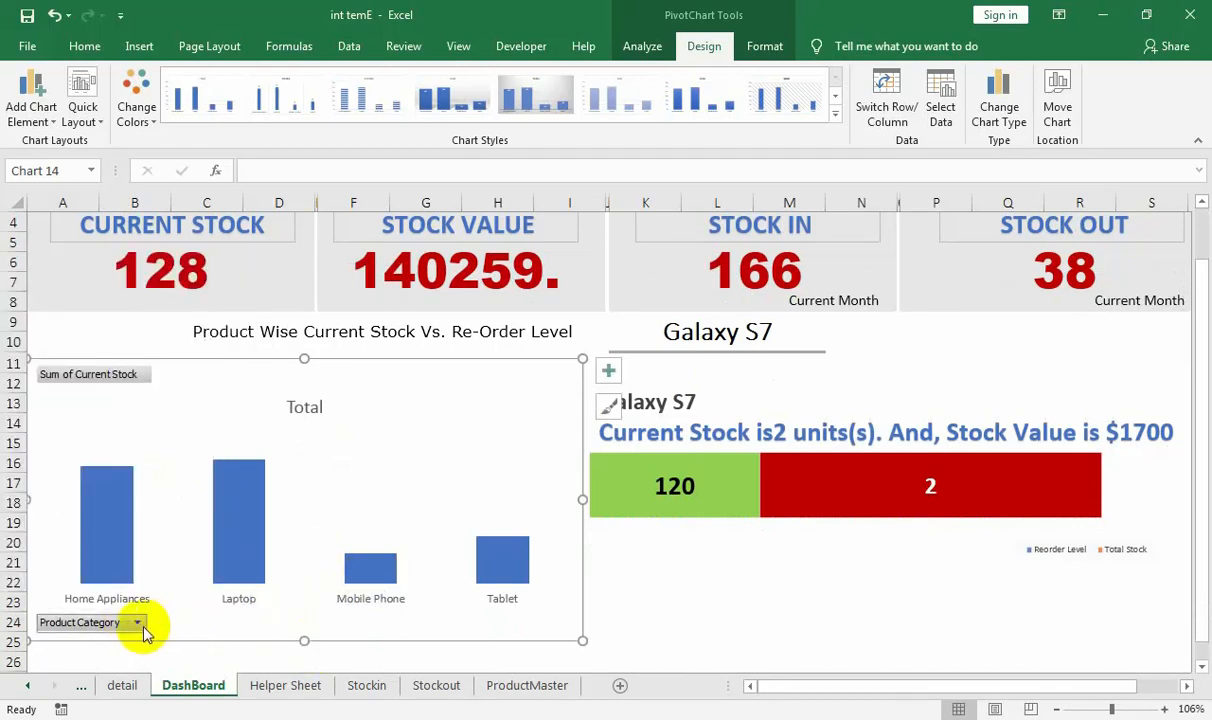
left_click_drag(305, 640, 306, 592)
scroll(319, 568, "up", 1)
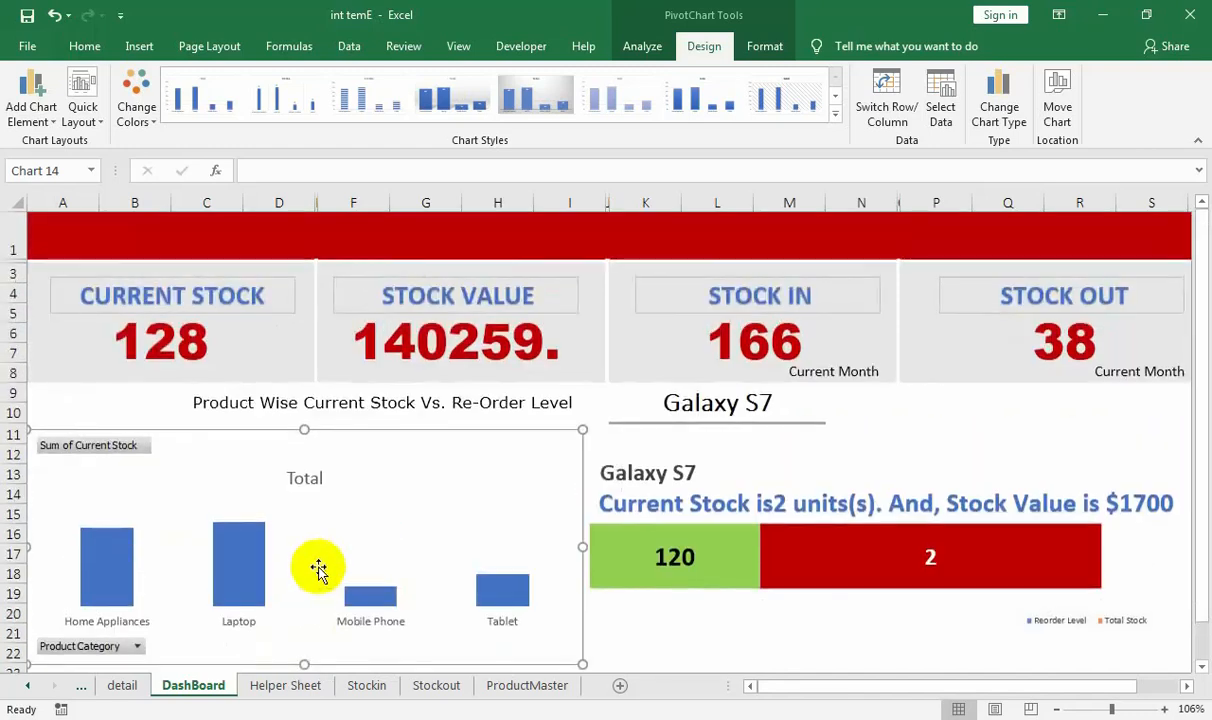
left_click(305, 479)
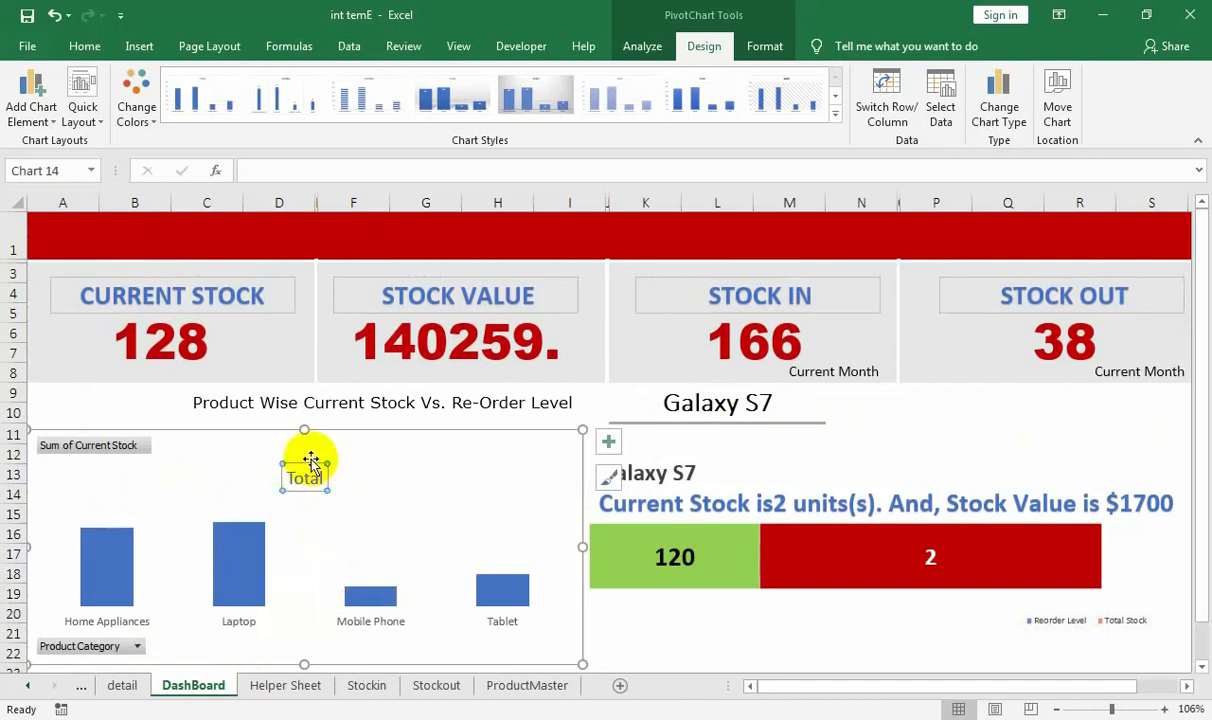
left_click_drag(303, 462, 304, 438)
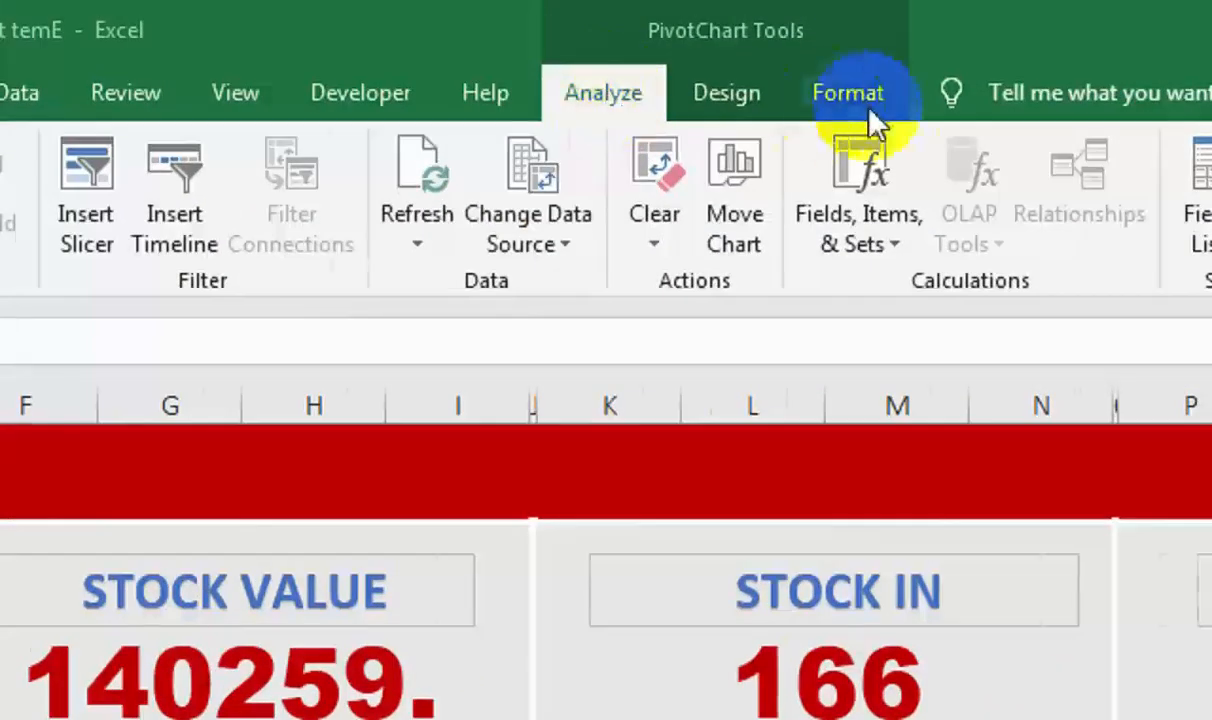
- Hide the axis and value field buttons on the category-wise PivotChart
left_click(1203, 195)
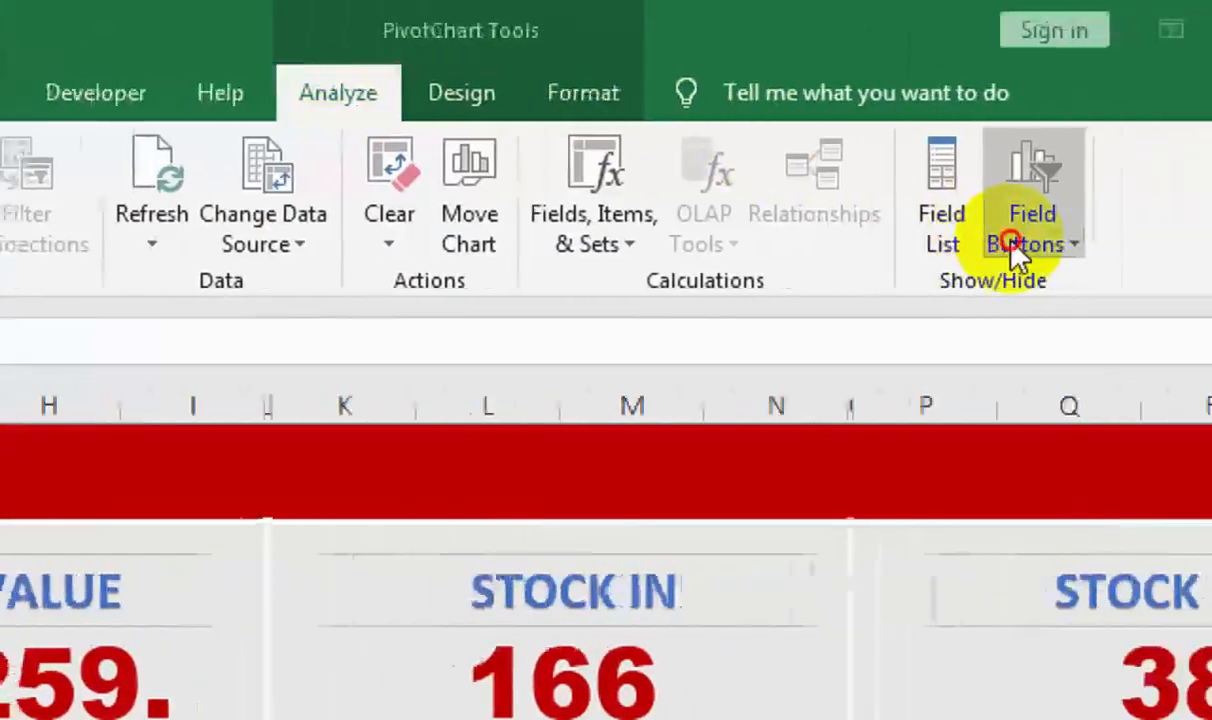
left_click(1208, 195)
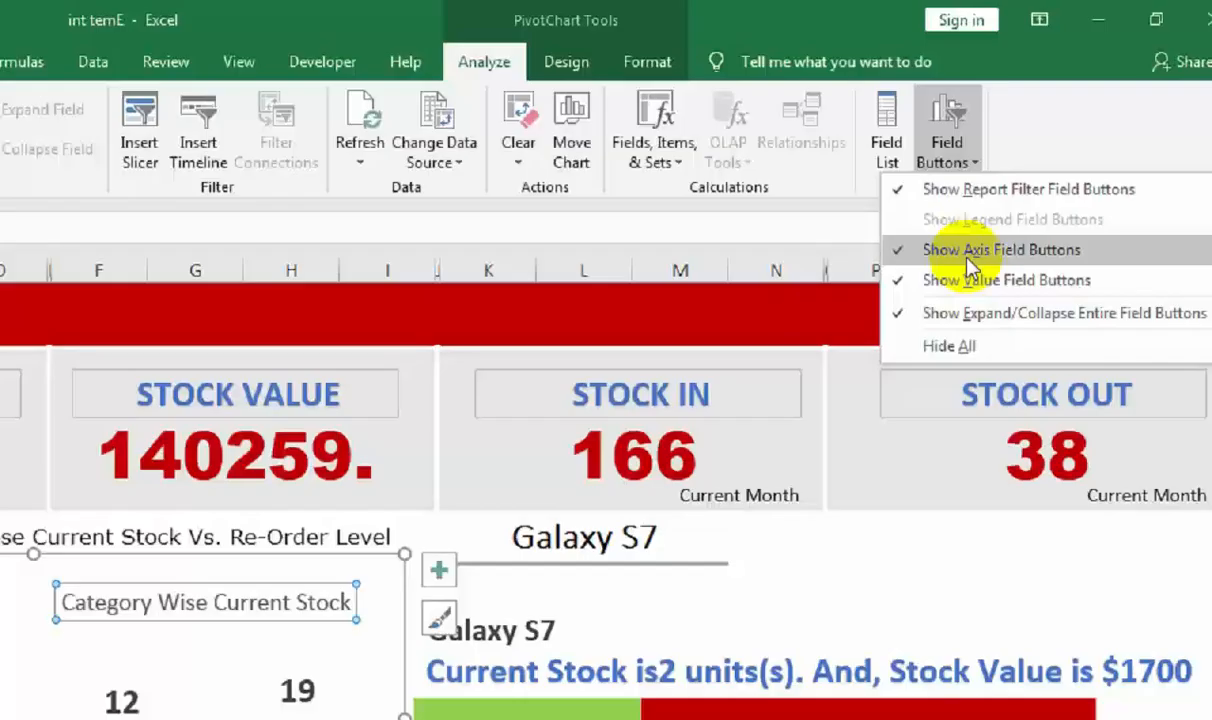
left_click(897, 400)
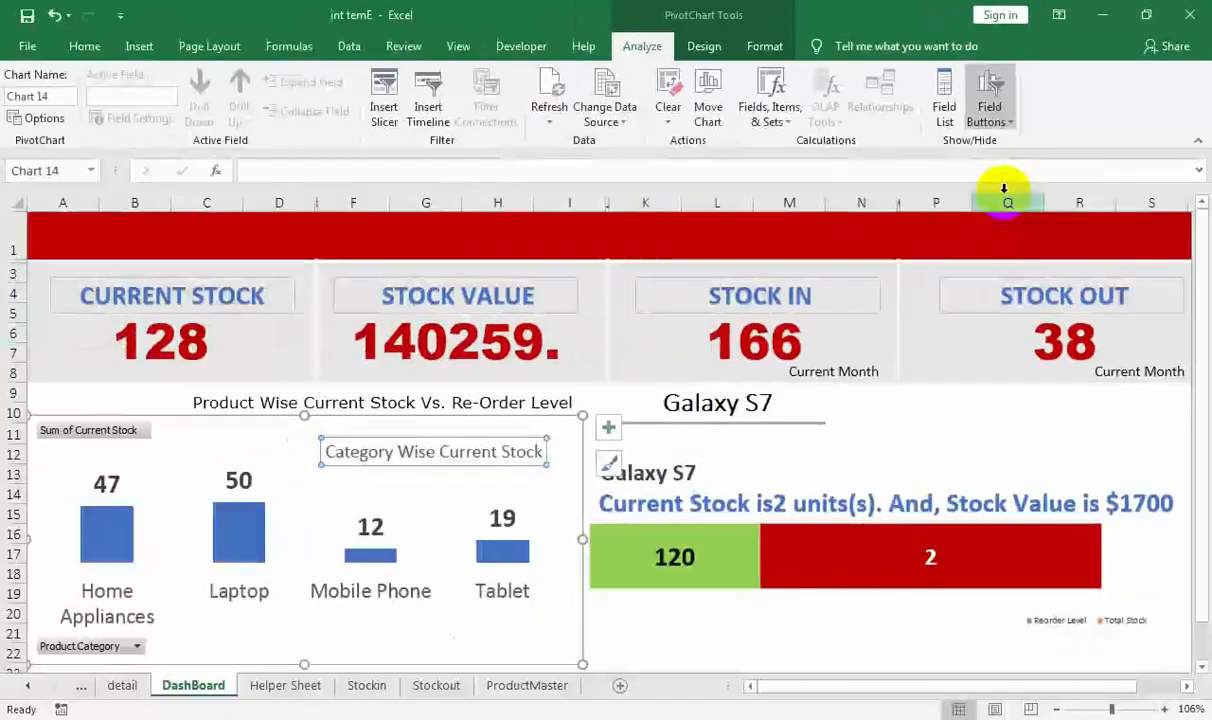
left_click(987, 118)
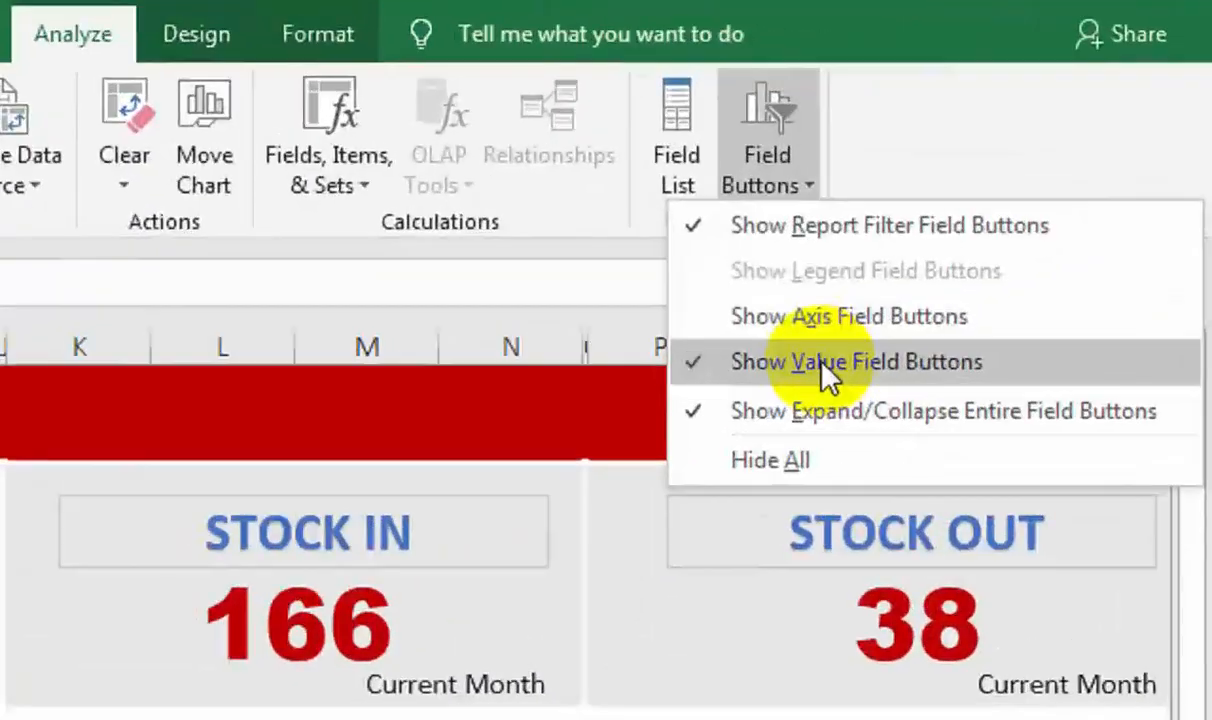
left_click(1012, 206)
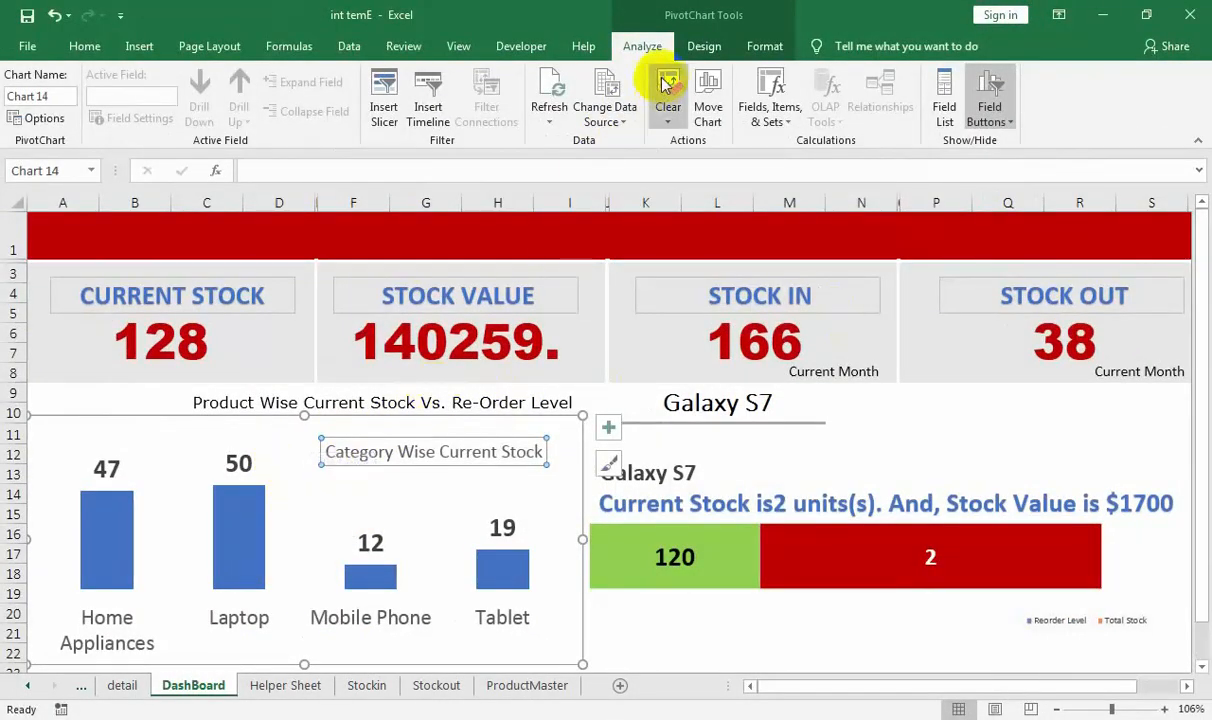
- Remove the outline around the category-wise PivotChart by setting it to No Outline
left_click(765, 46)
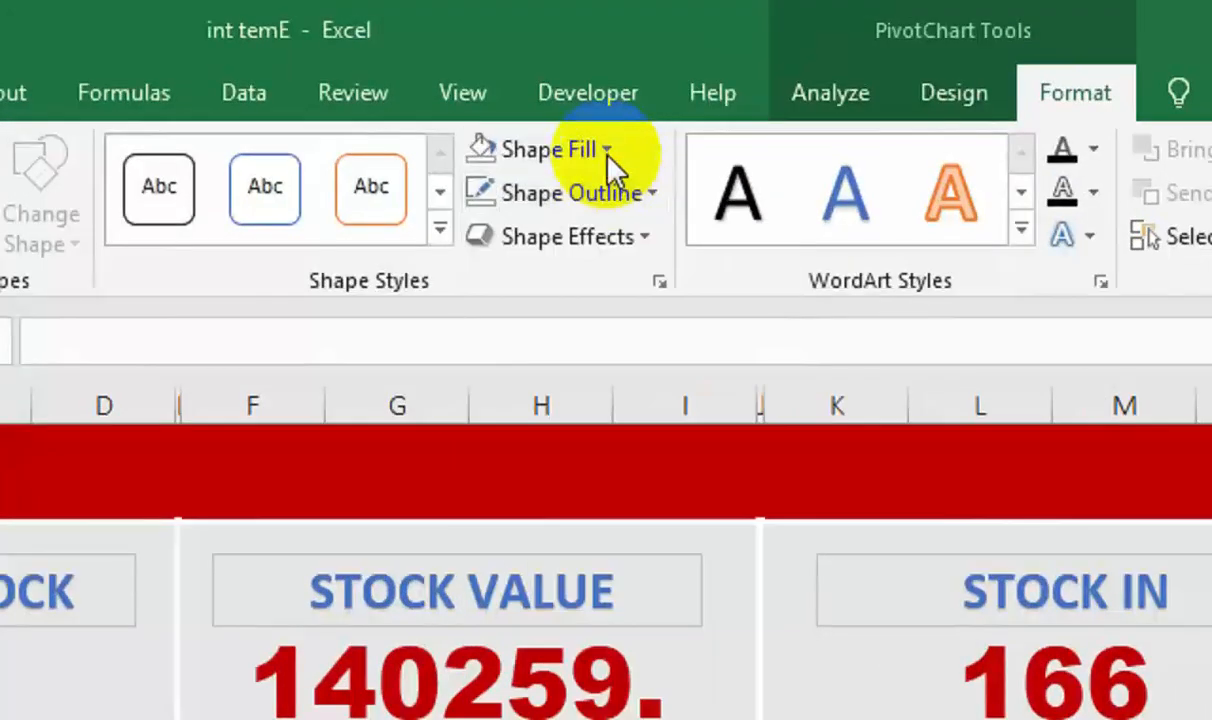
left_click(521, 75)
left_click(587, 535)
left_click(575, 192)
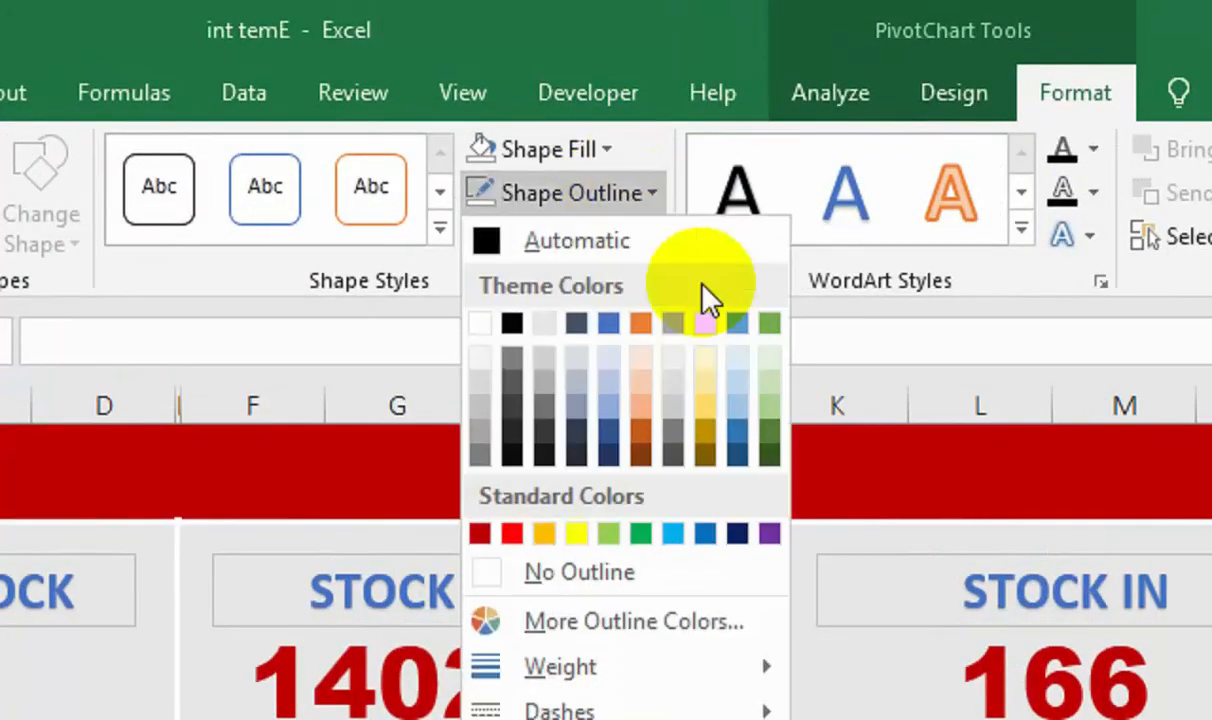
left_click(622, 578)
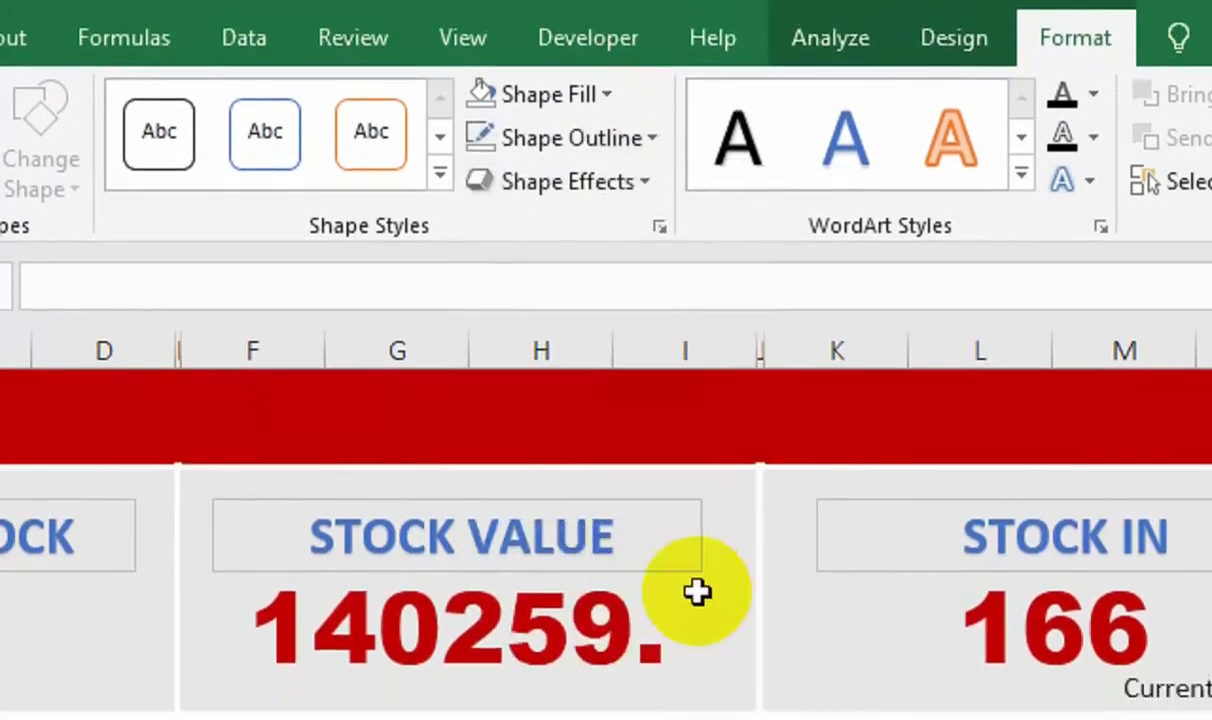
left_click(871, 643)
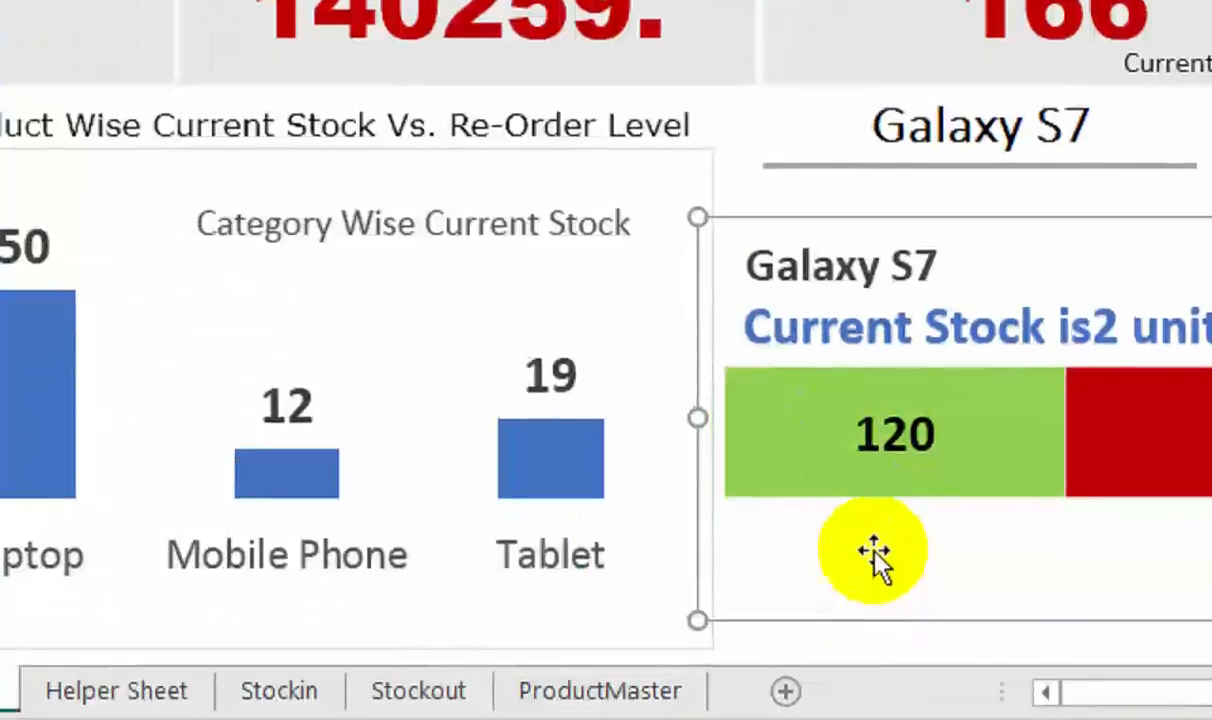
left_click(712, 190)
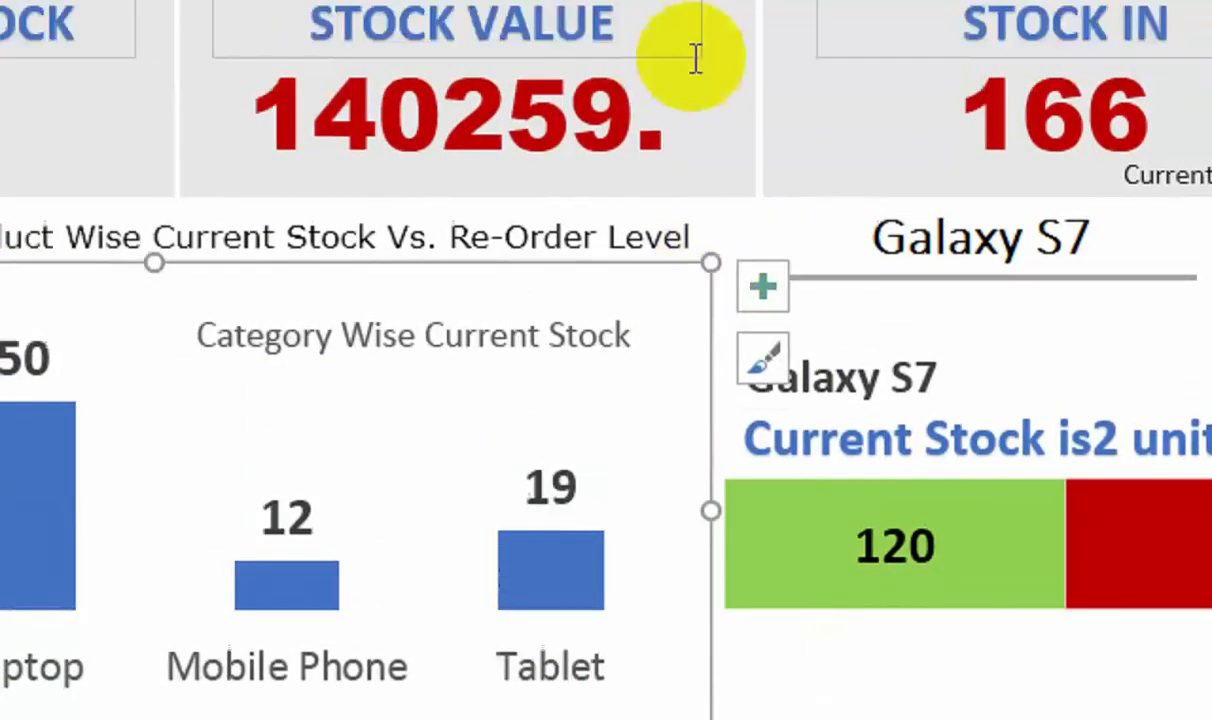
left_click(600, 130)
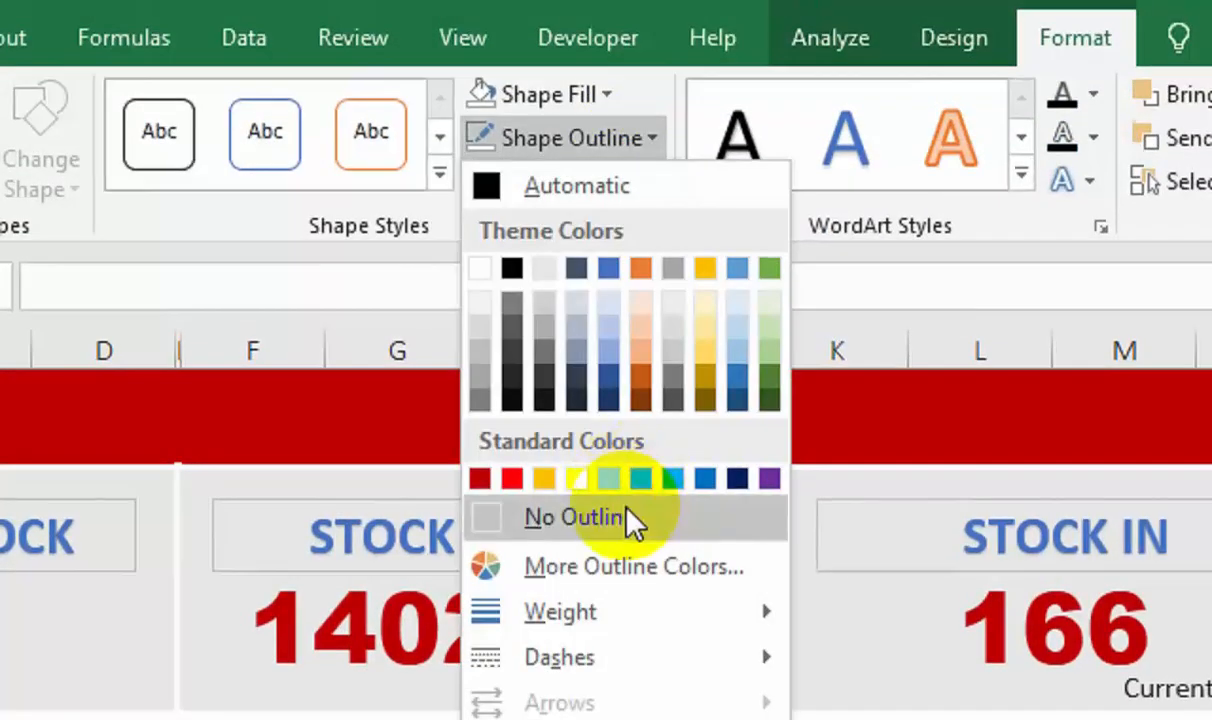
left_click(636, 514)
left_click(780, 540)
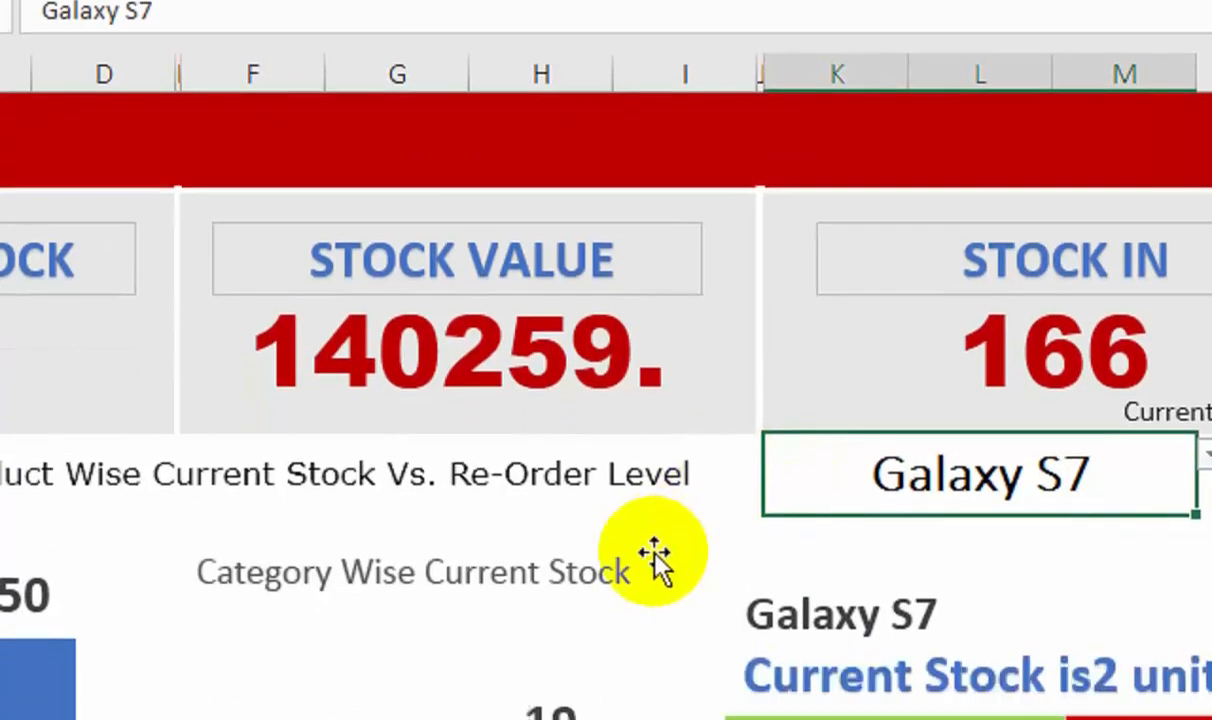
- Remove the outlines from the CURRENT STOCK, STOCK VALUE, STOCK IN and STOCK OUT heading boxes together
left_click(580, 289)
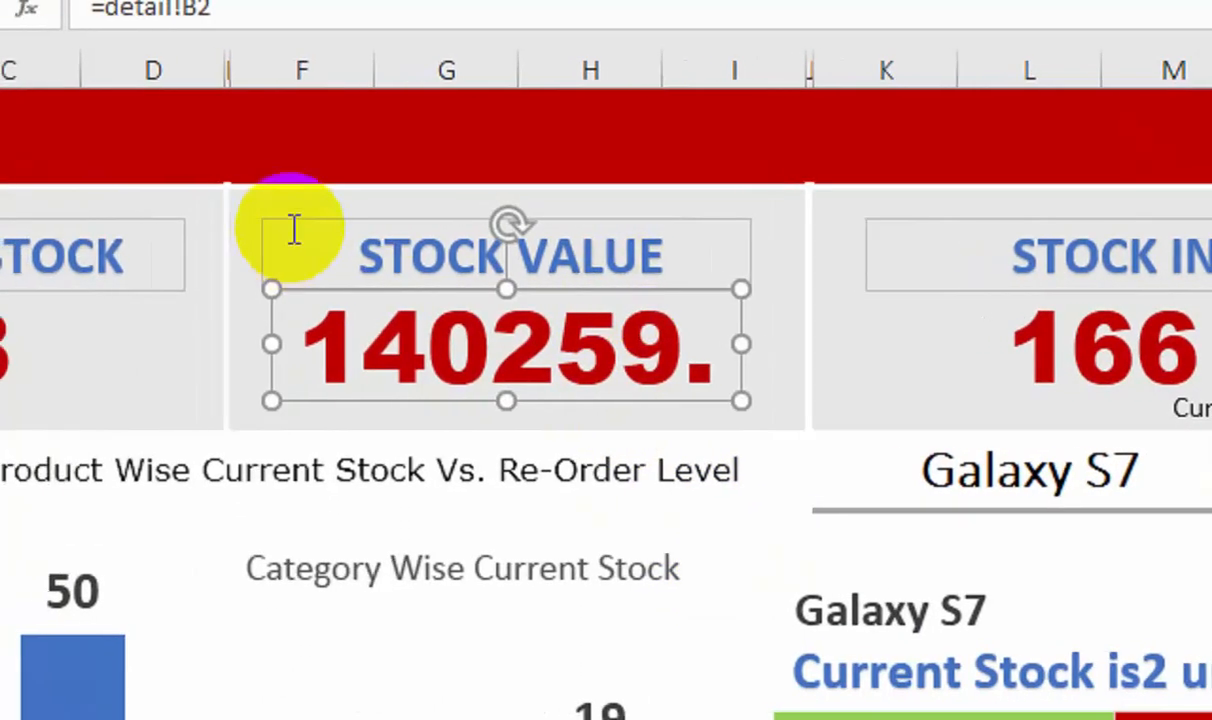
left_click(307, 228)
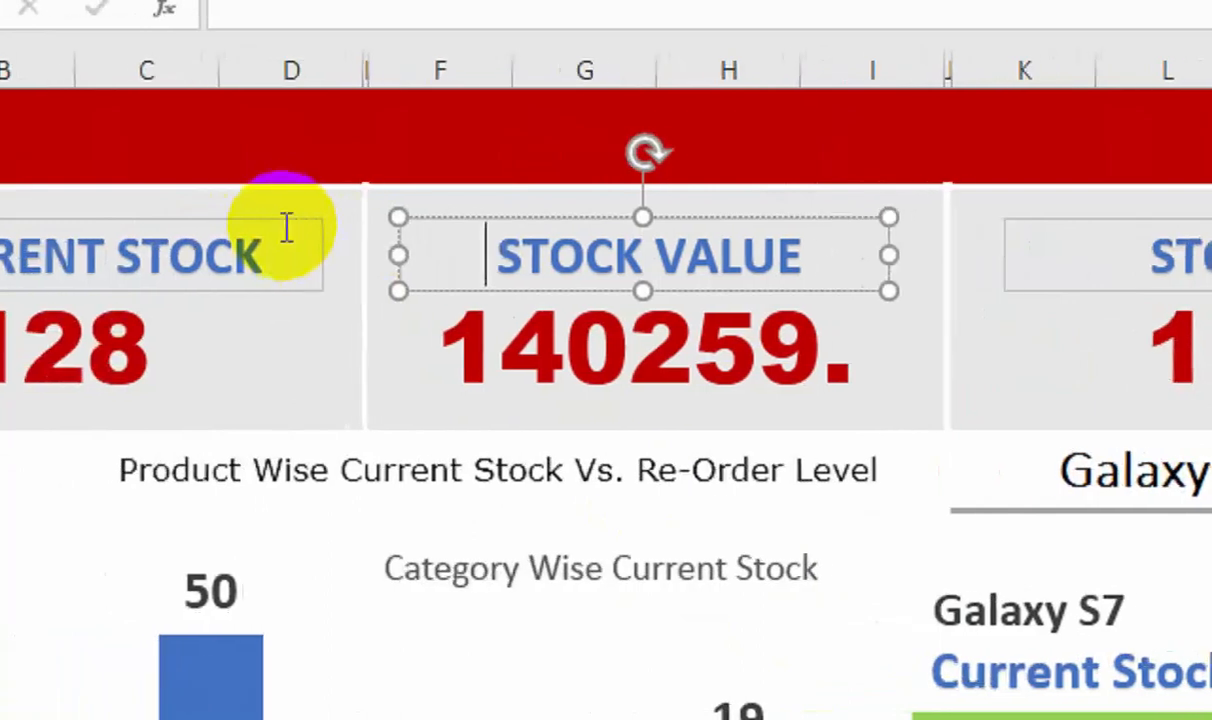
left_click(322, 220, "shift")
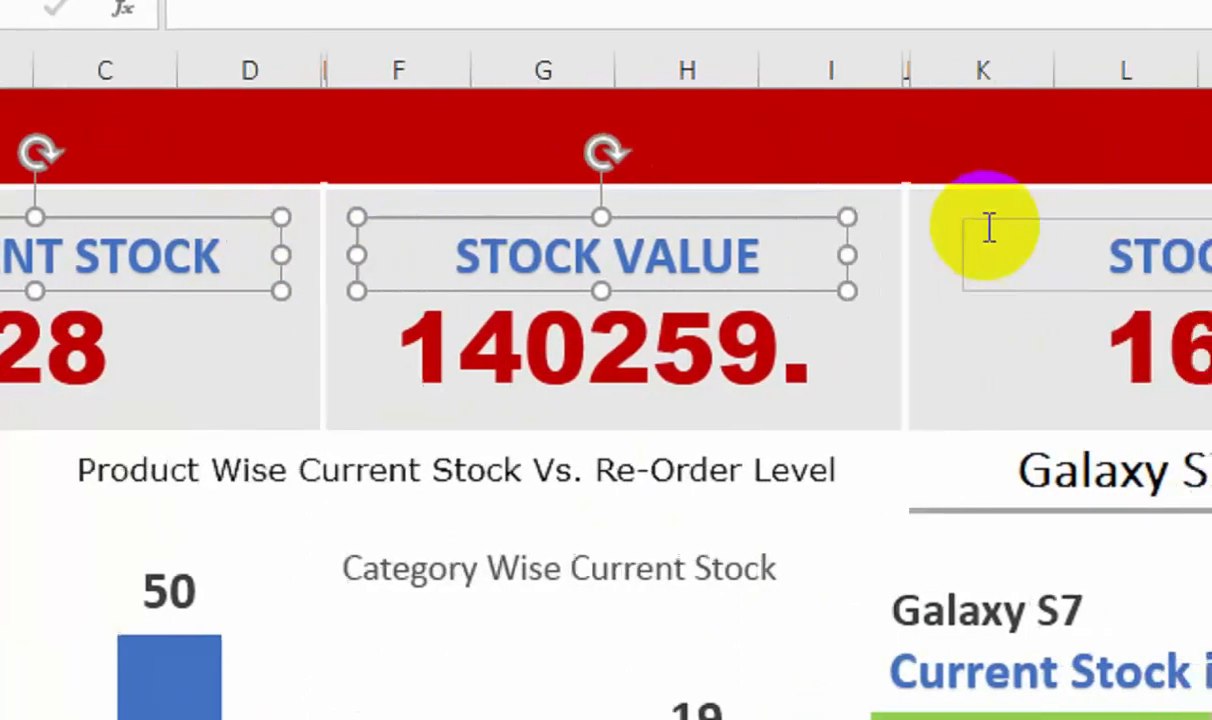
left_click(909, 224, "shift")
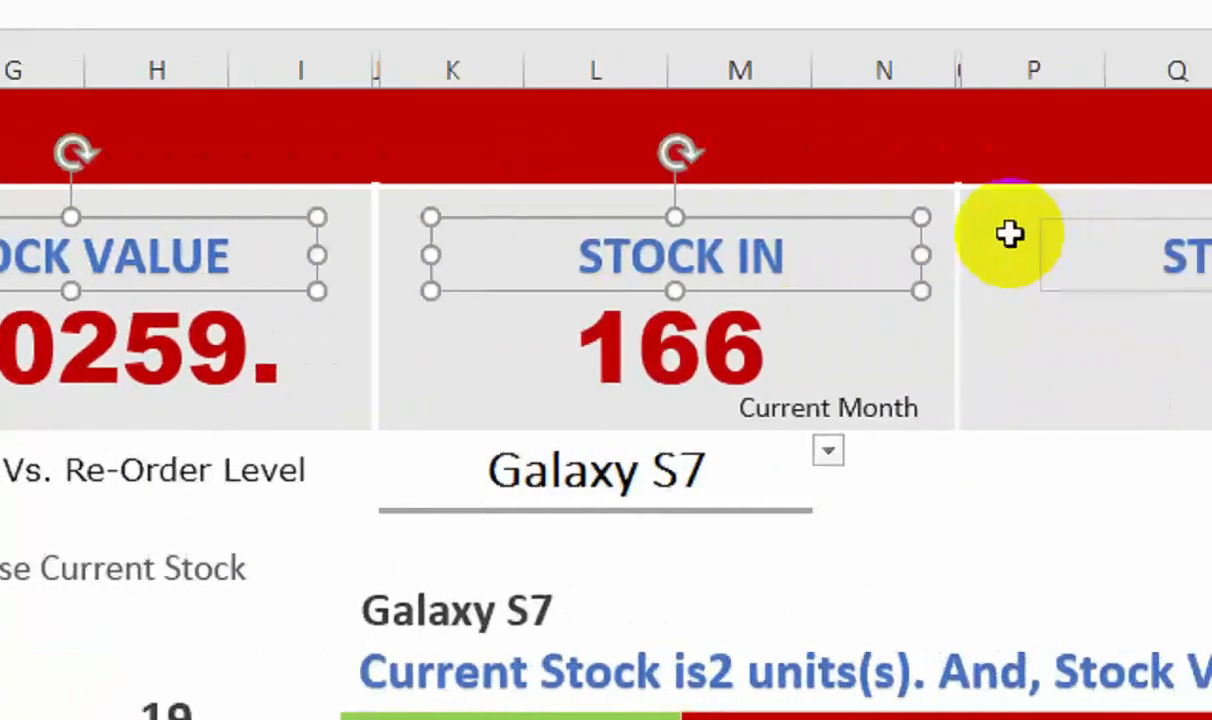
left_click(910, 232, "shift")
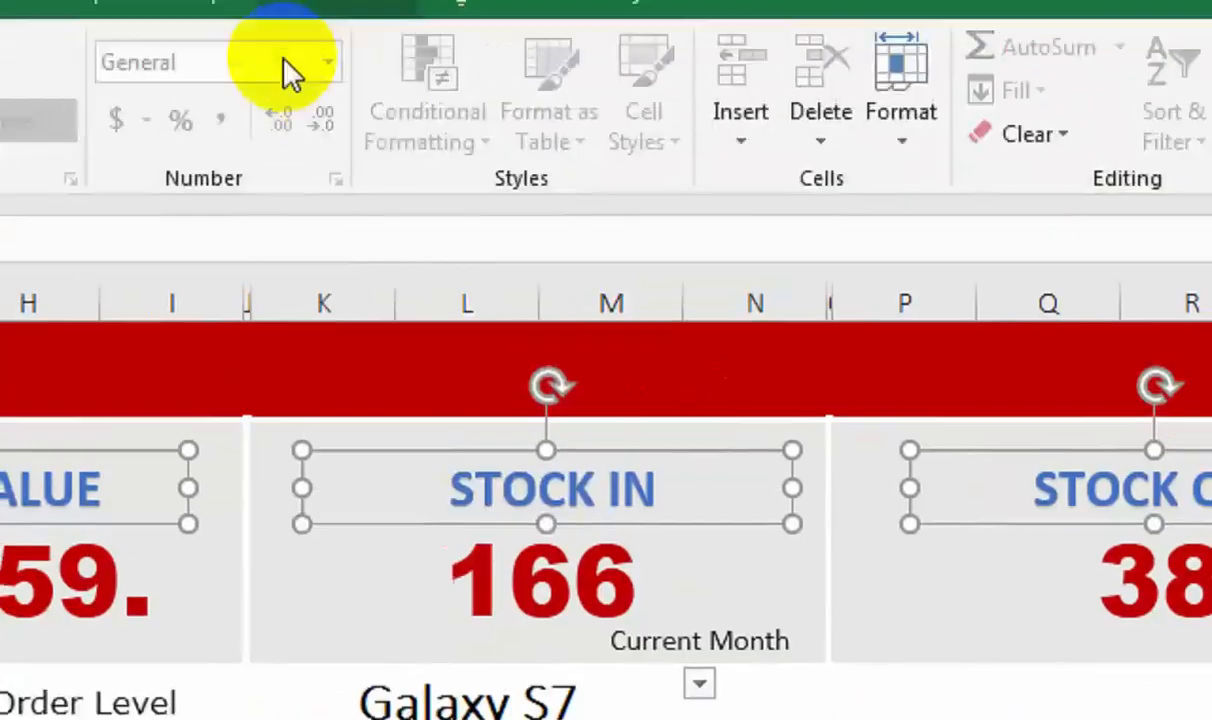
left_click(400, 107)
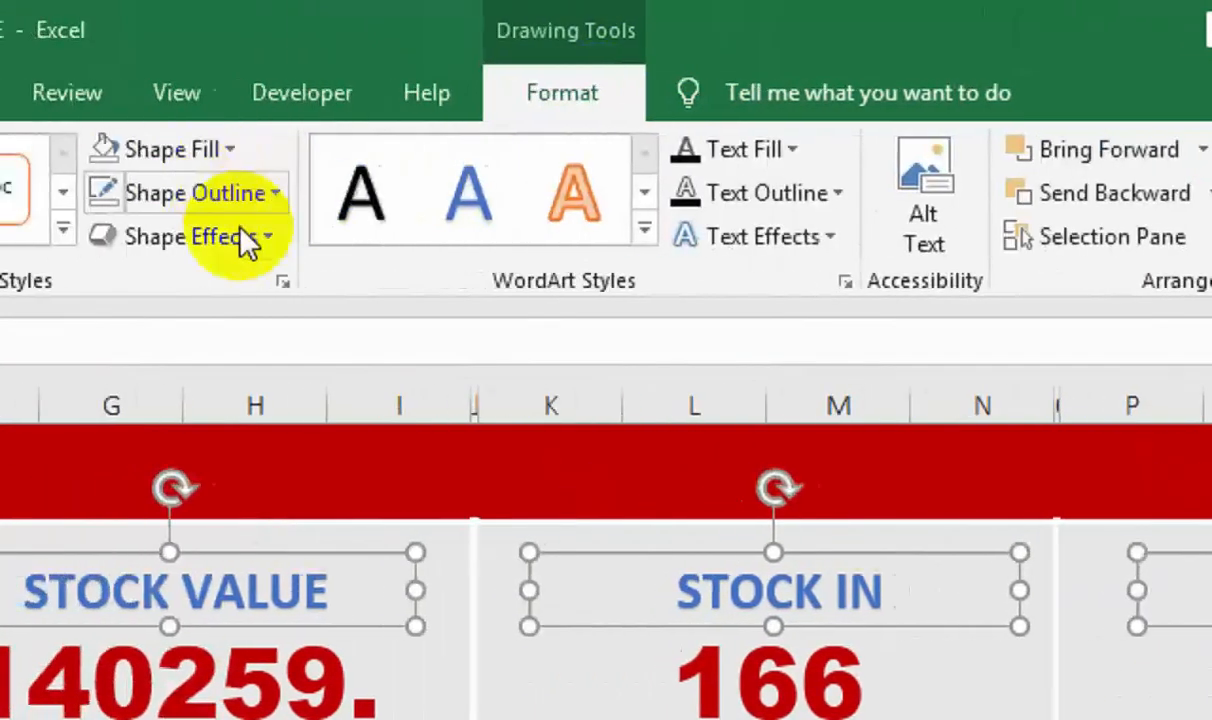
left_click(290, 236)
left_click(300, 197)
left_click(306, 575)
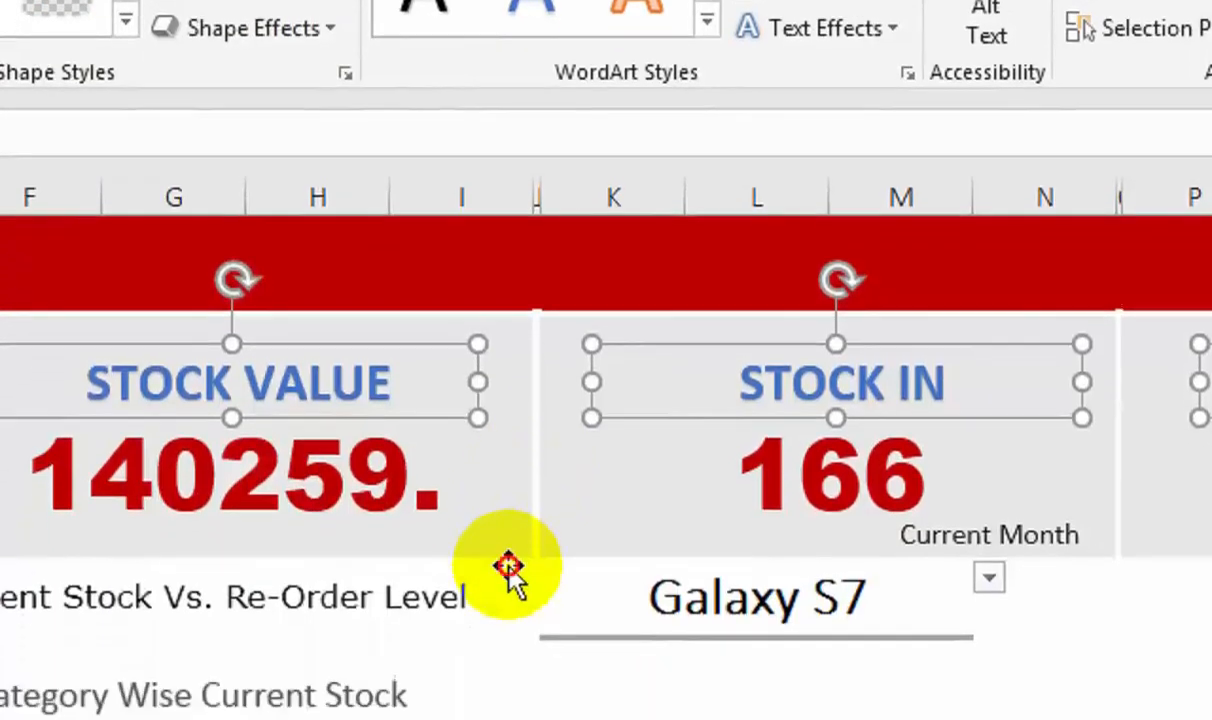
left_click(508, 568)
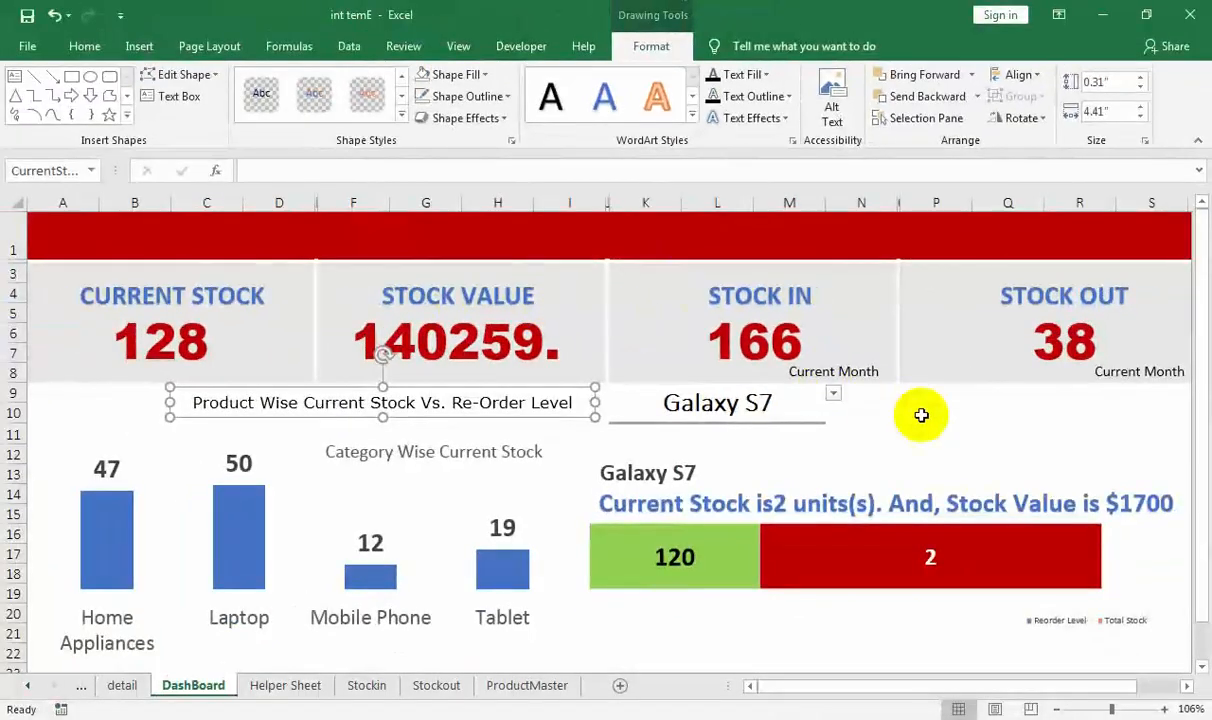
left_click(974, 395)
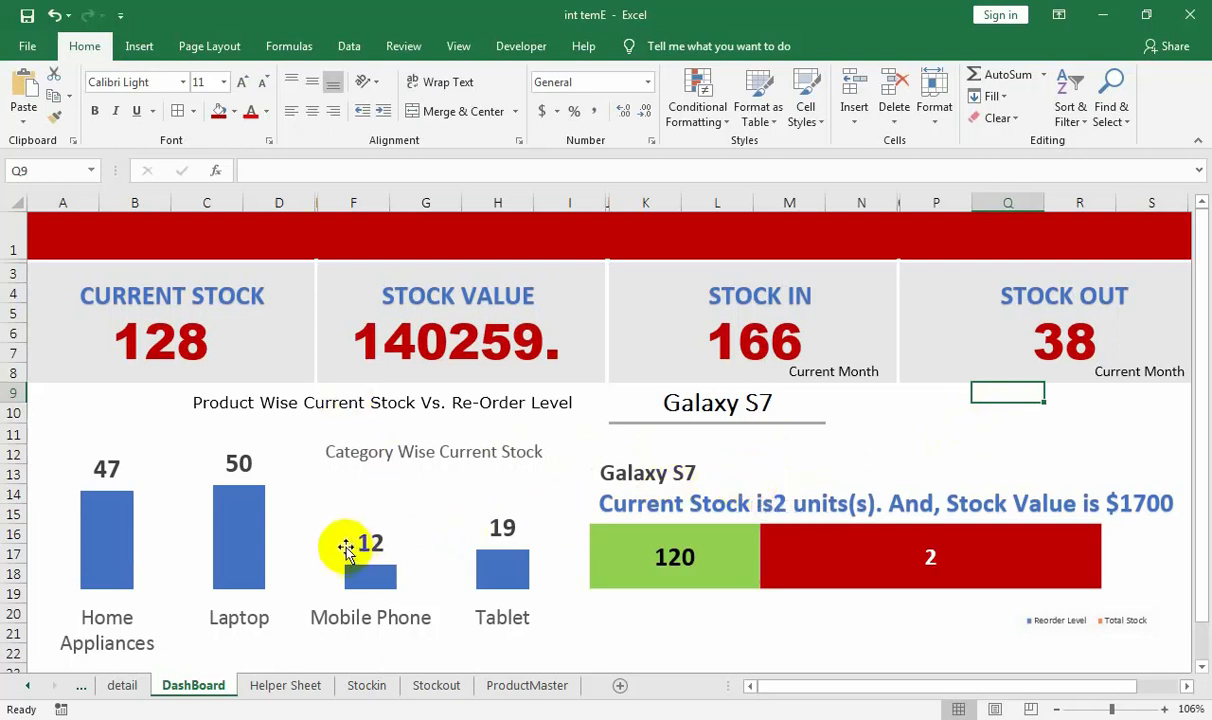
- Make the red banner in row 1 slightly taller and fill the product selector cell K9 with the lightest gold shade
left_click_drag(15, 257, 18, 265)
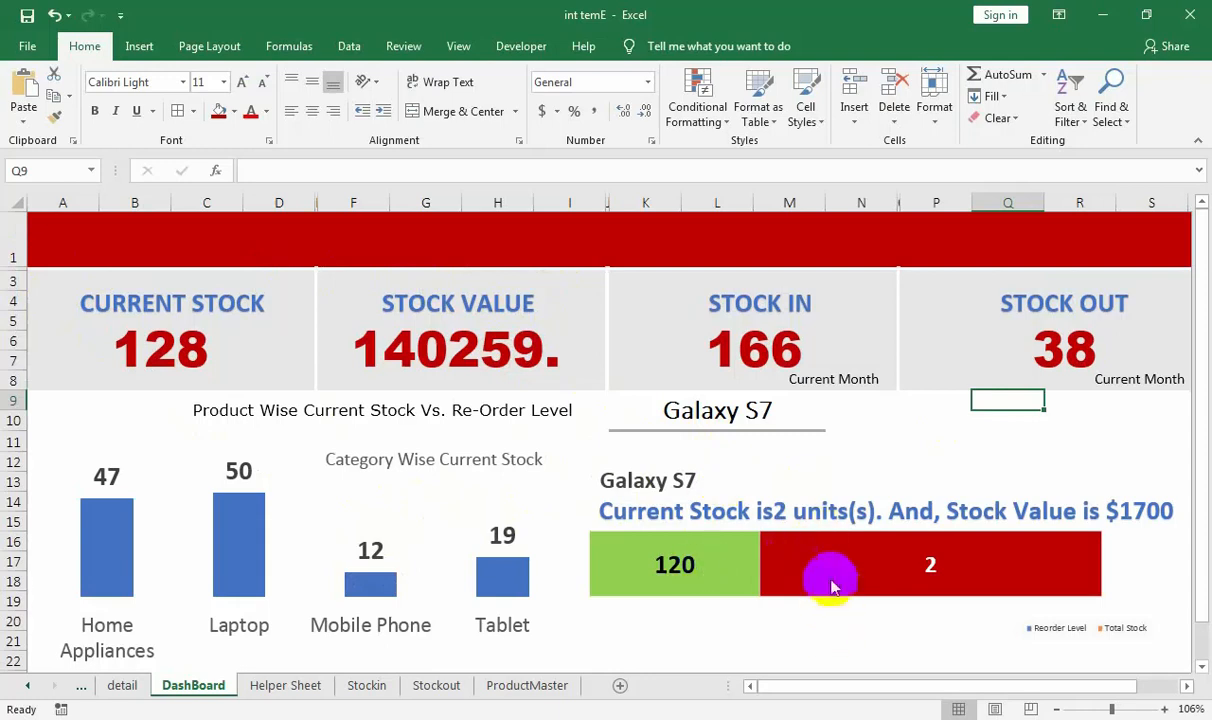
left_click(670, 402)
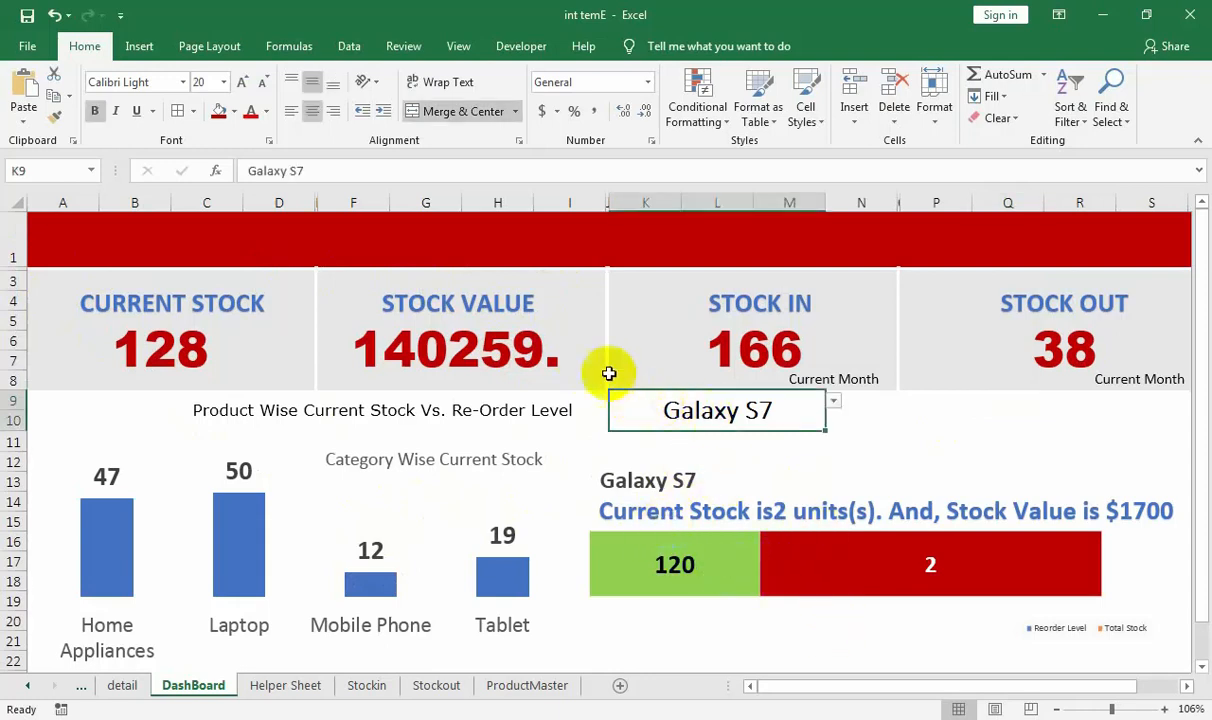
left_click(236, 112)
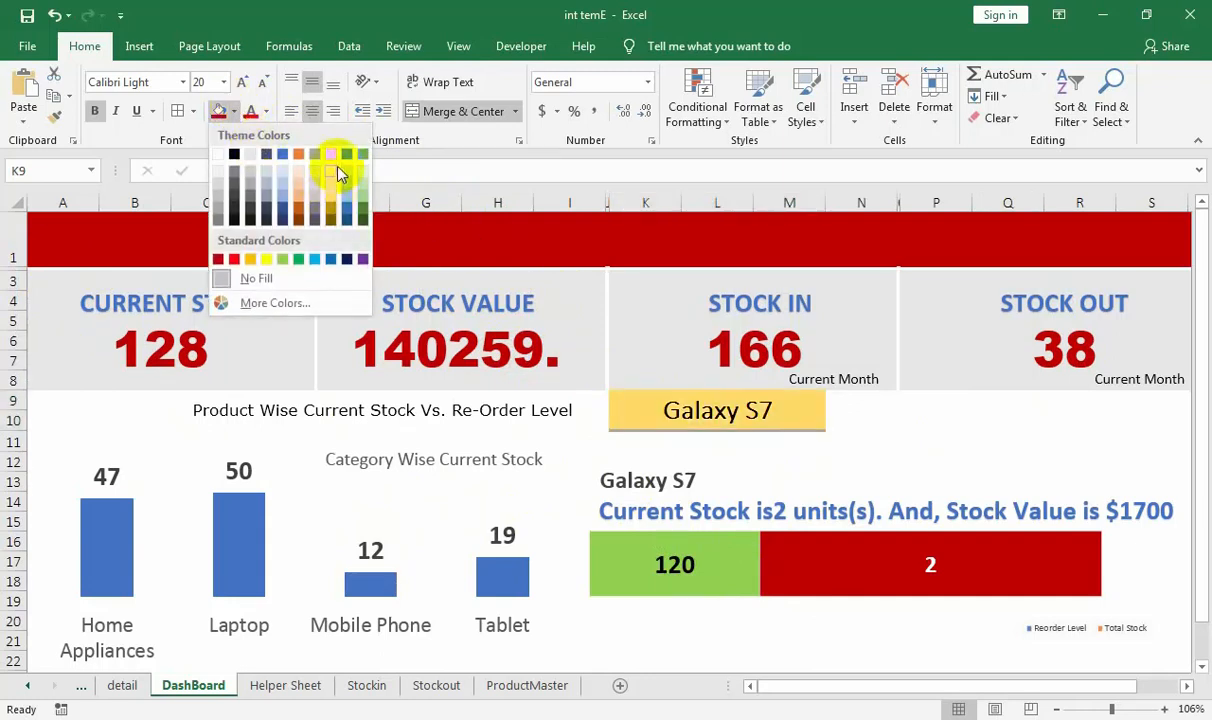
left_click(334, 170)
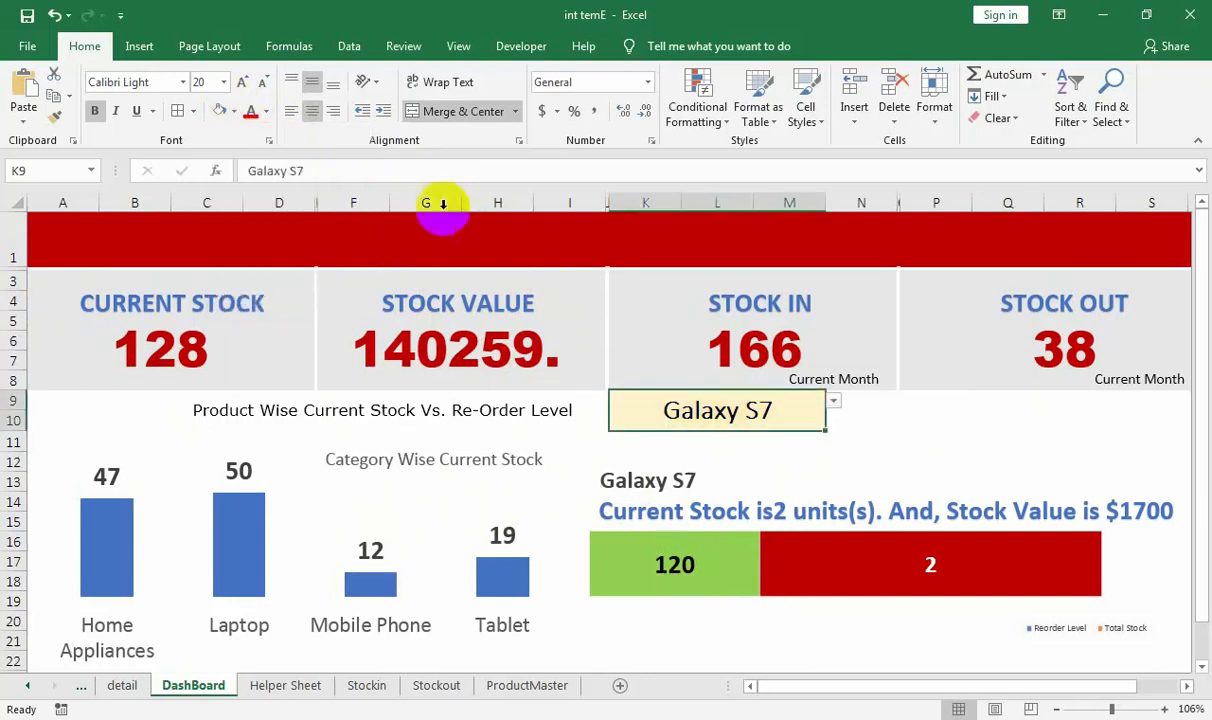
left_click(530, 462)
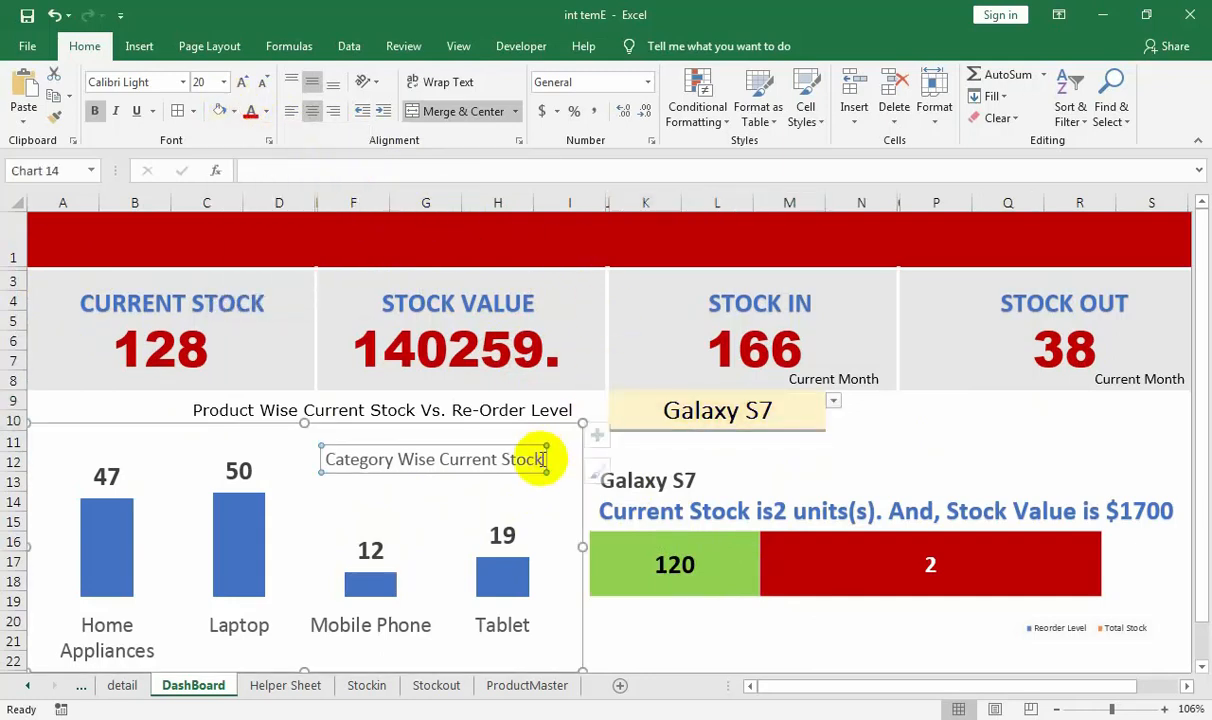
left_click(725, 509)
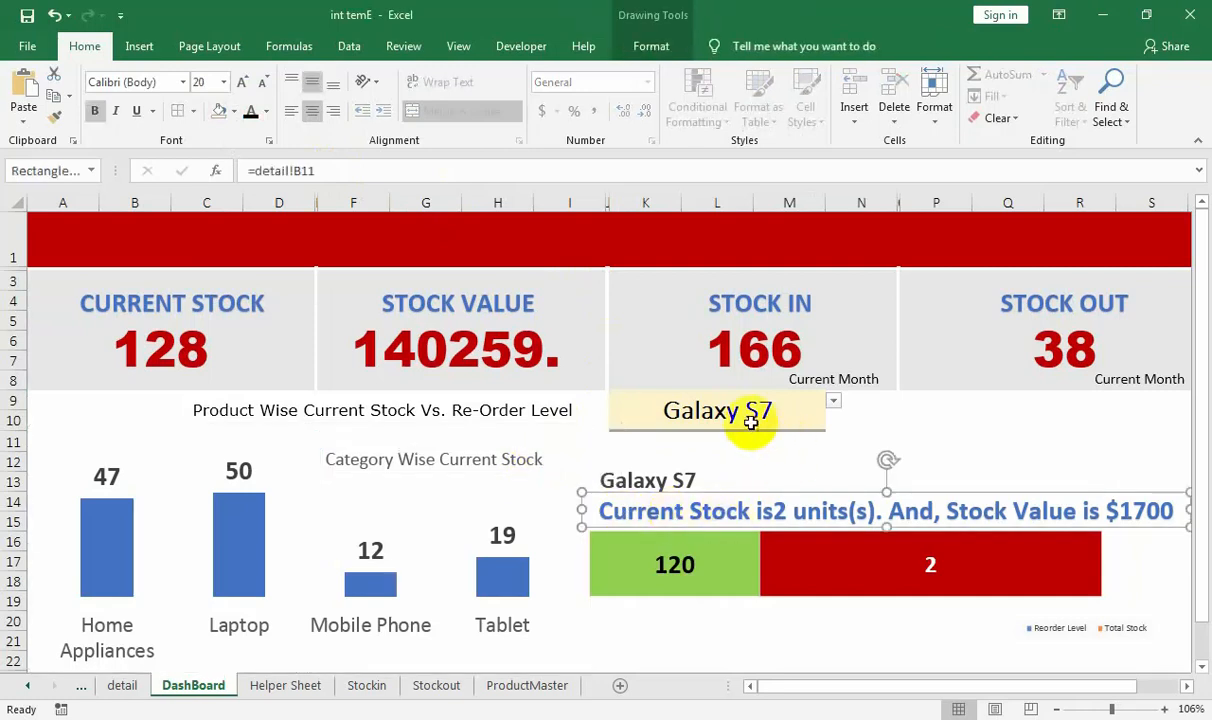
left_click(936, 433)
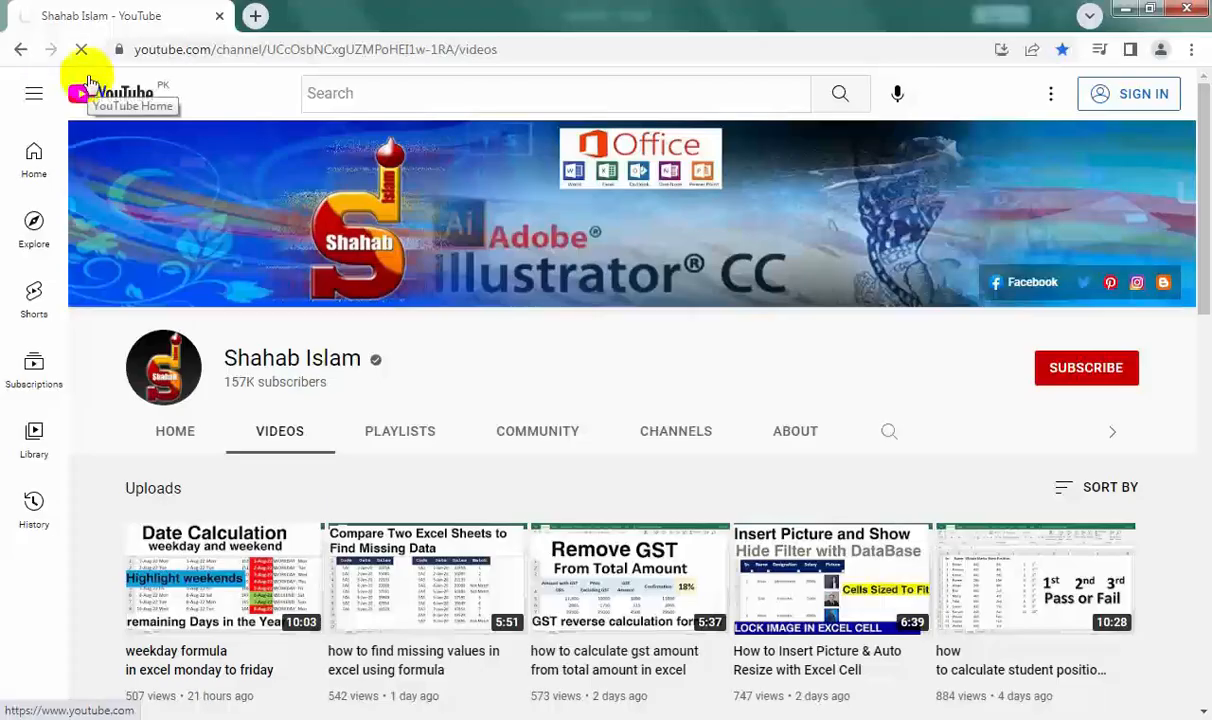